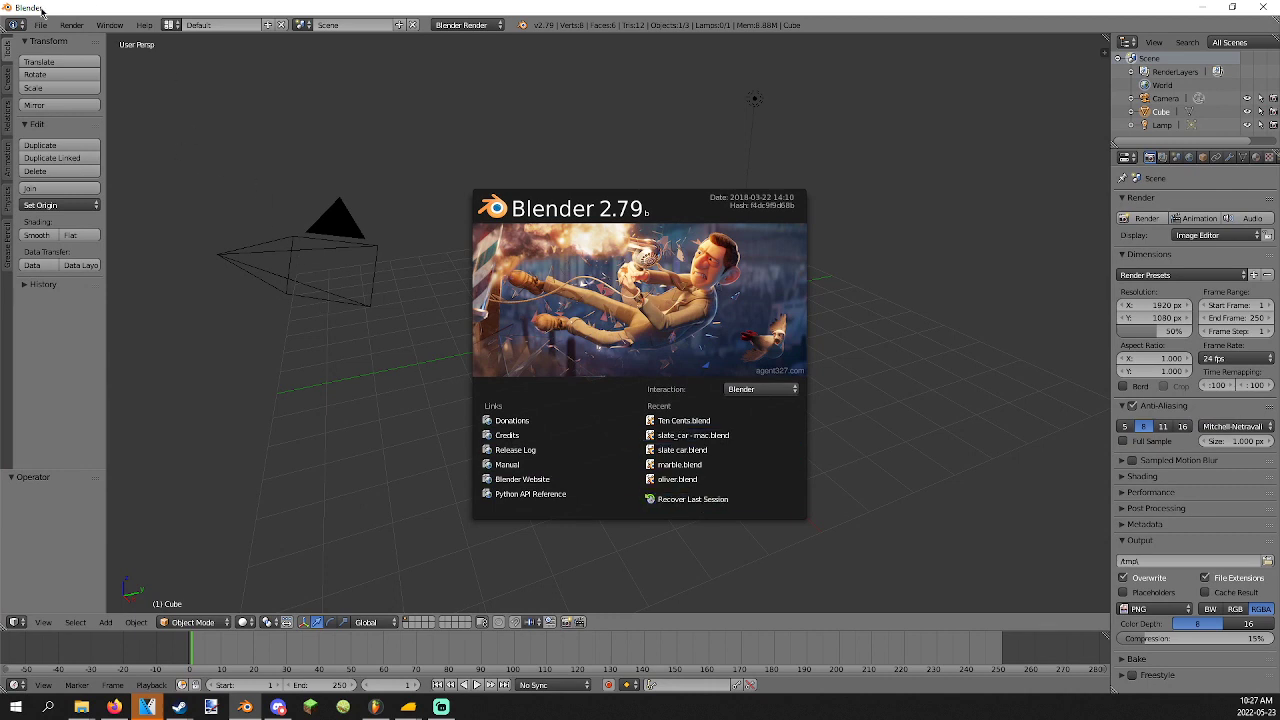
Dismiss the splash screen and open james.blend from the James folder in 3D modelling.
{"action": "left_click", "coordinate": [54, 43]}
{"action": "left_click", "coordinate": [40, 24]}
{"action": "mouse_move", "coordinate": [62, 68]}
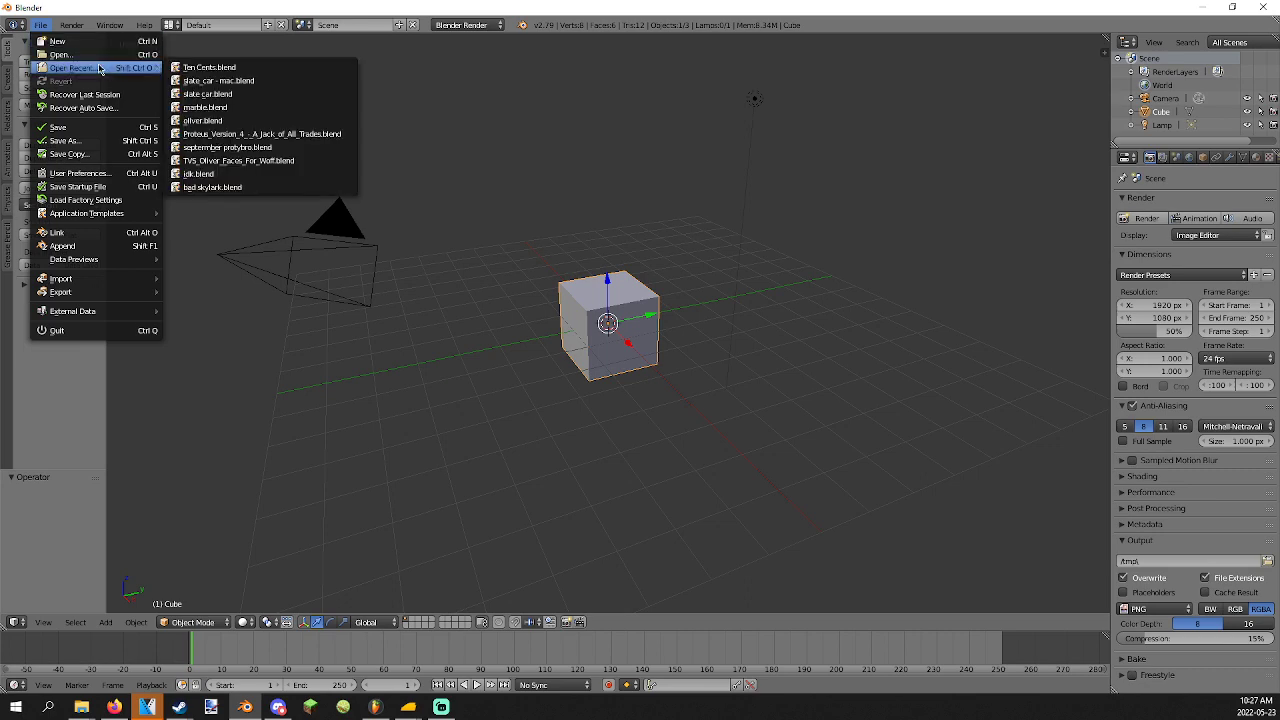
{"action": "left_click", "coordinate": [145, 54]}
{"action": "left_click", "coordinate": [199, 93]}
{"action": "left_click", "coordinate": [199, 92]}
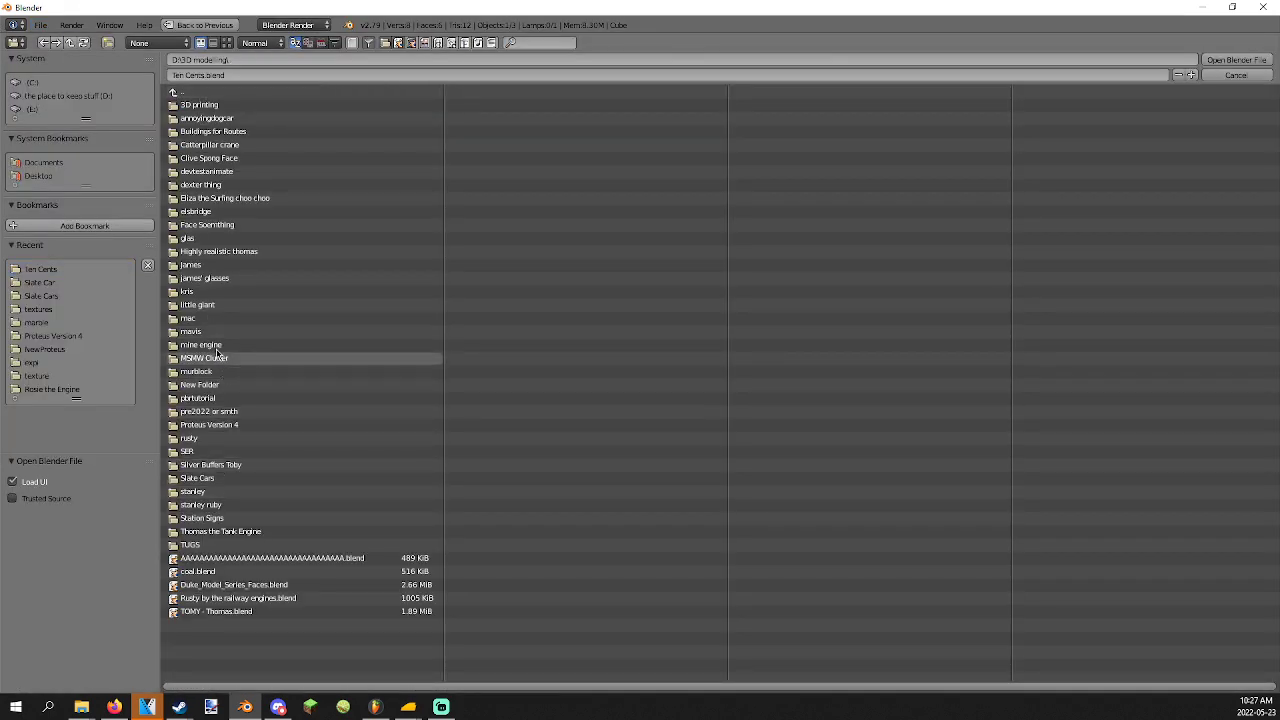
{"action": "left_click", "coordinate": [196, 265]}
{"action": "double_click", "coordinate": [200, 105]}
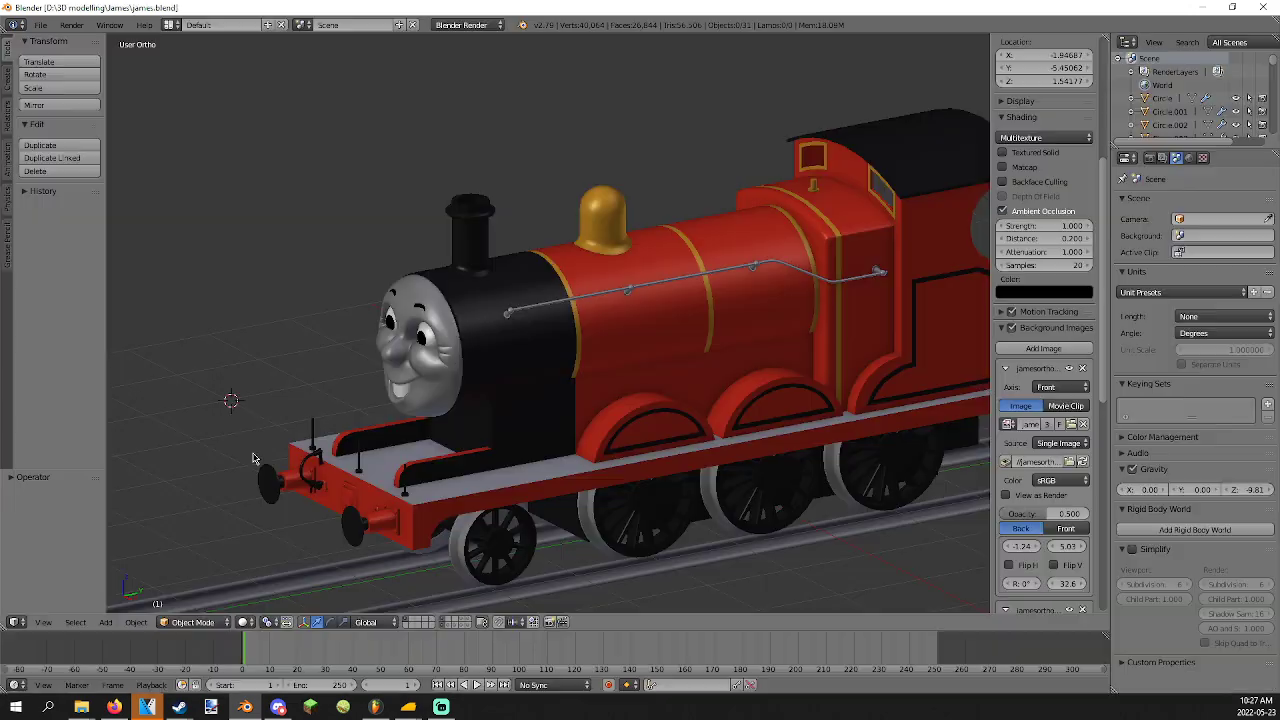
Examine the James locomotive's wheels, underside and front in perspective view.
{"action": "middle_click_drag", "start_coordinate": [415, 443], "coordinate": [453, 373]}
{"action": "key", "text": "KP_5"}
{"action": "scroll", "coordinate": [498, 392], "scroll_direction": "down", "scroll_amount": 3}
{"action": "scroll", "coordinate": [453, 373], "scroll_direction": "up", "scroll_amount": 8}
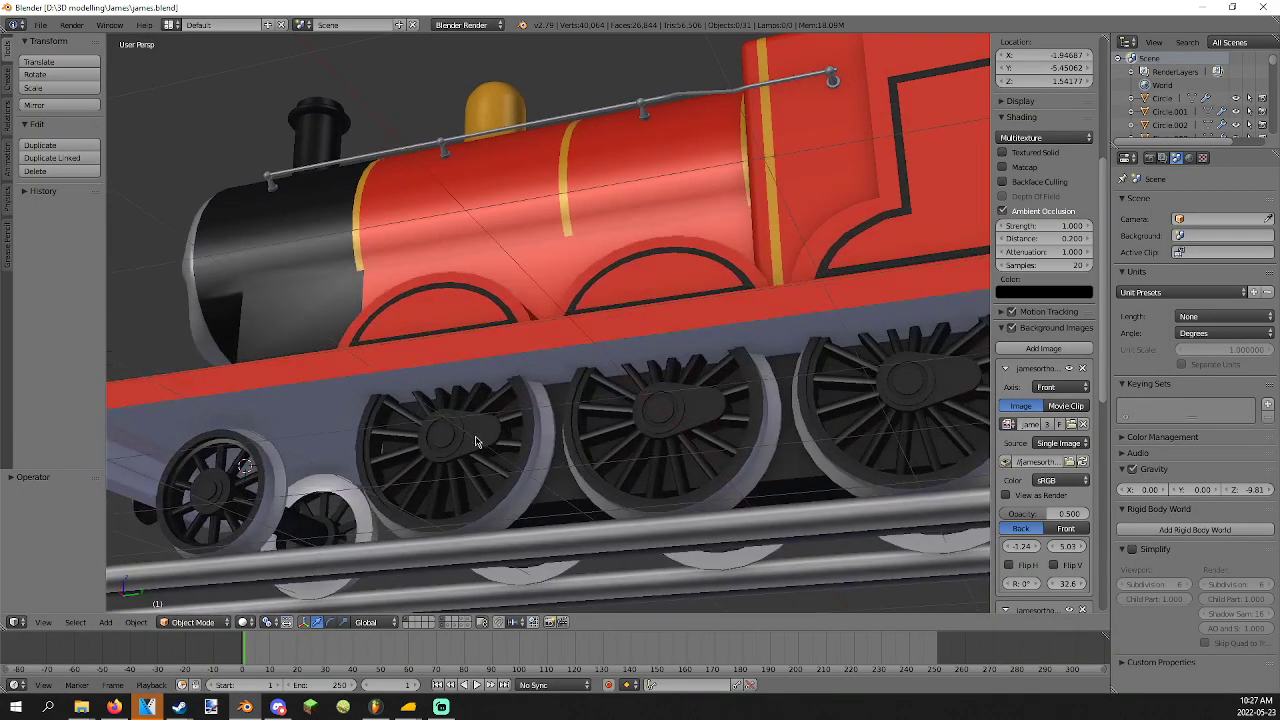
{"action": "right_click", "coordinate": [336, 425]}
{"action": "scroll", "coordinate": [600, 420], "scroll_direction": "down", "scroll_amount": 4}
{"action": "key", "text": "a"}
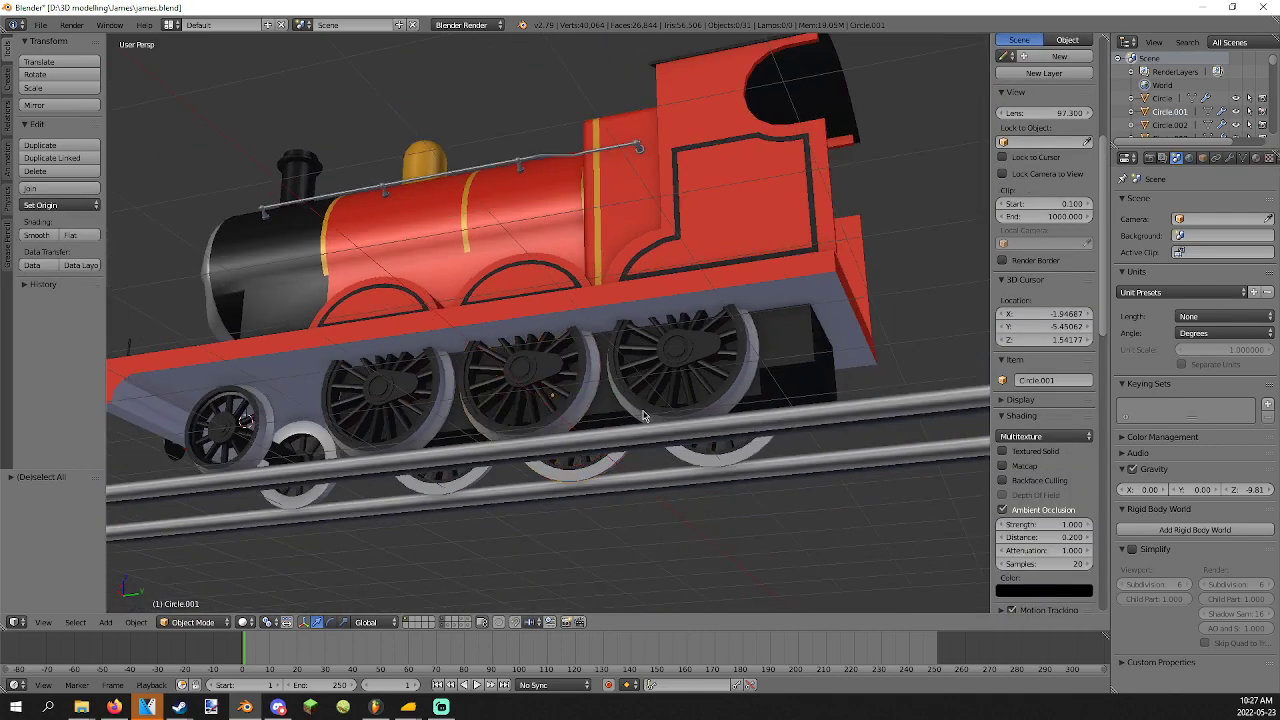
{"action": "middle_click_drag", "start_coordinate": [600, 420], "coordinate": [705, 417]}
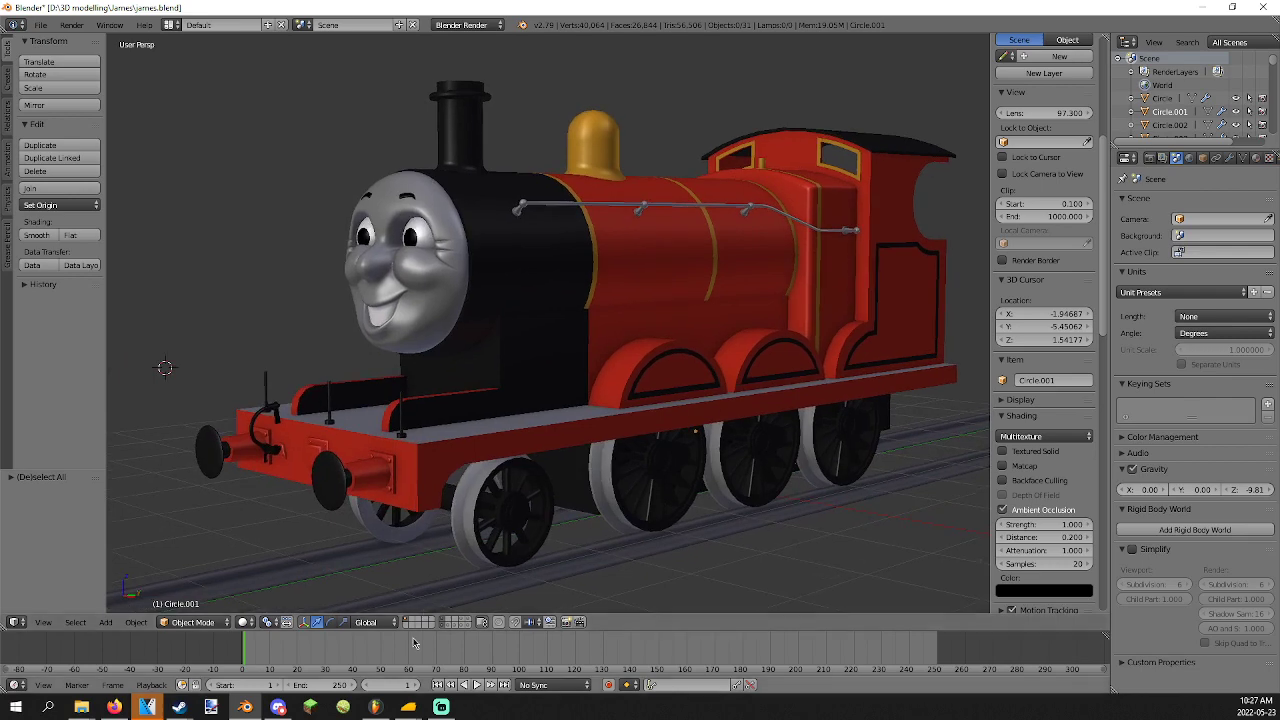
Check the objects on the scene's other layers and show only the first layer.
{"action": "left_click", "coordinate": [441, 626]}
{"action": "left_click", "coordinate": [447, 626]}
{"action": "left_click", "coordinate": [445, 627]}
{"action": "left_click", "coordinate": [415, 621]}
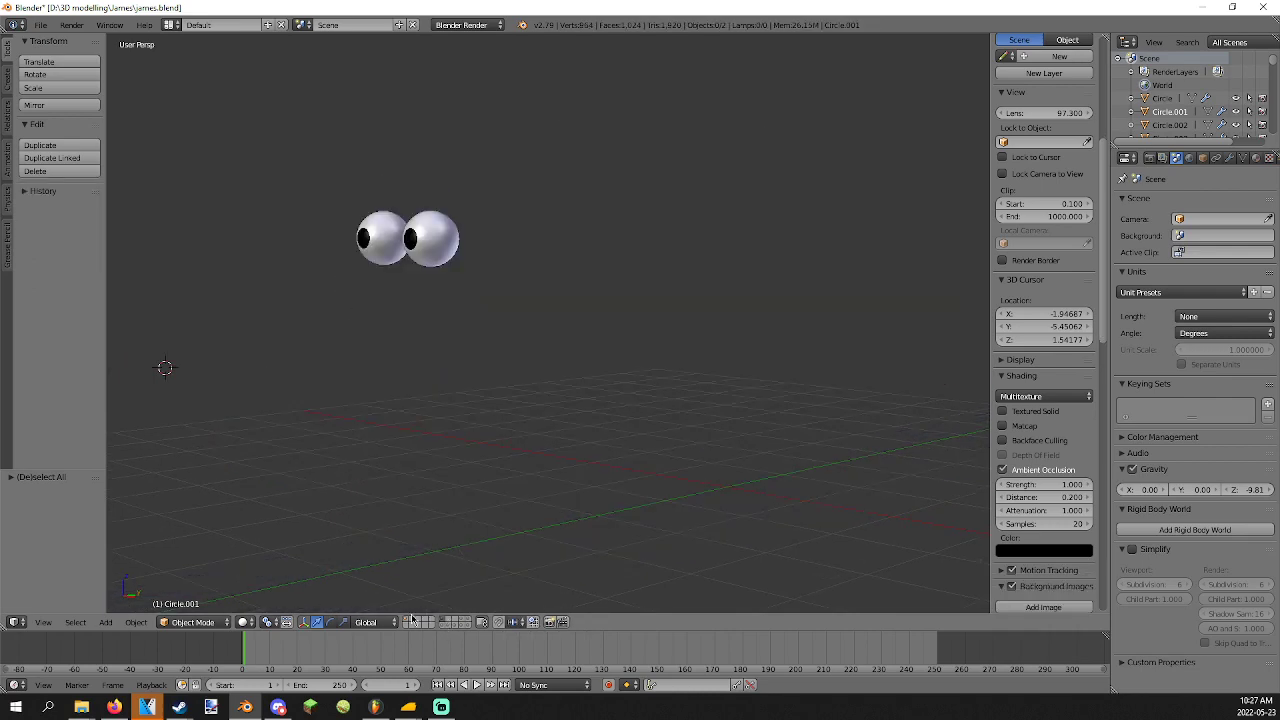
{"action": "left_click", "coordinate": [406, 621]}
Delete the rail track beneath the locomotive and save over james.blend.
{"action": "scroll", "coordinate": [449, 491], "scroll_direction": "down", "scroll_amount": 2}
{"action": "middle_click_drag", "start_coordinate": [449, 491], "coordinate": [500, 474]}
{"action": "right_click", "coordinate": [470, 438]}
{"action": "key", "text": "x"}
{"action": "left_click", "coordinate": [463, 515]}
{"action": "key", "text": "ctrl+s"}
{"action": "left_click", "coordinate": [500, 474]}
Inspect the locomotive's wheels and frame, clear the selection and save the file again.
{"action": "right_click", "coordinate": [512, 426]}
{"action": "mouse_move", "coordinate": [512, 426]}
{"action": "middle_mouse_down"}
{"action": "mouse_move", "coordinate": [492, 449]}
{"action": "mouse_move", "coordinate": [505, 446]}
{"action": "middle_mouse_up"}
{"action": "right_click", "coordinate": [590, 437]}
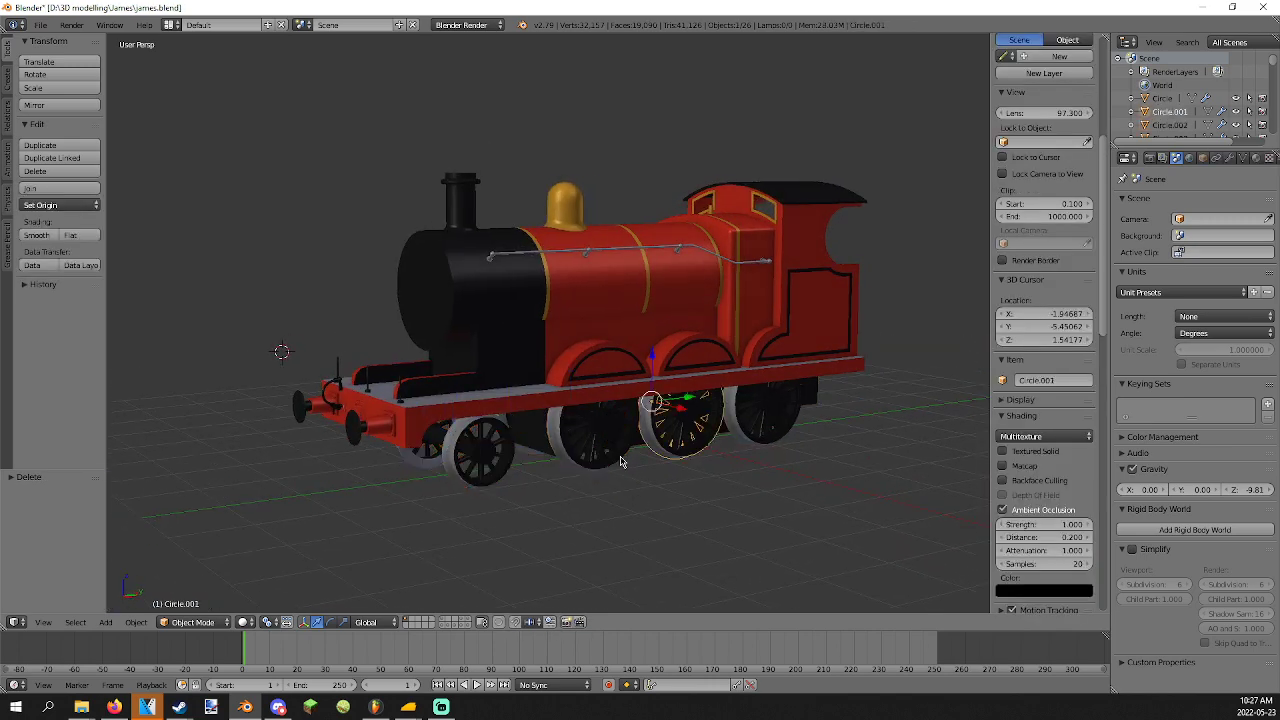
{"action": "middle_click_drag", "start_coordinate": [763, 460], "coordinate": [420, 400]}
{"action": "right_click", "coordinate": [397, 398]}
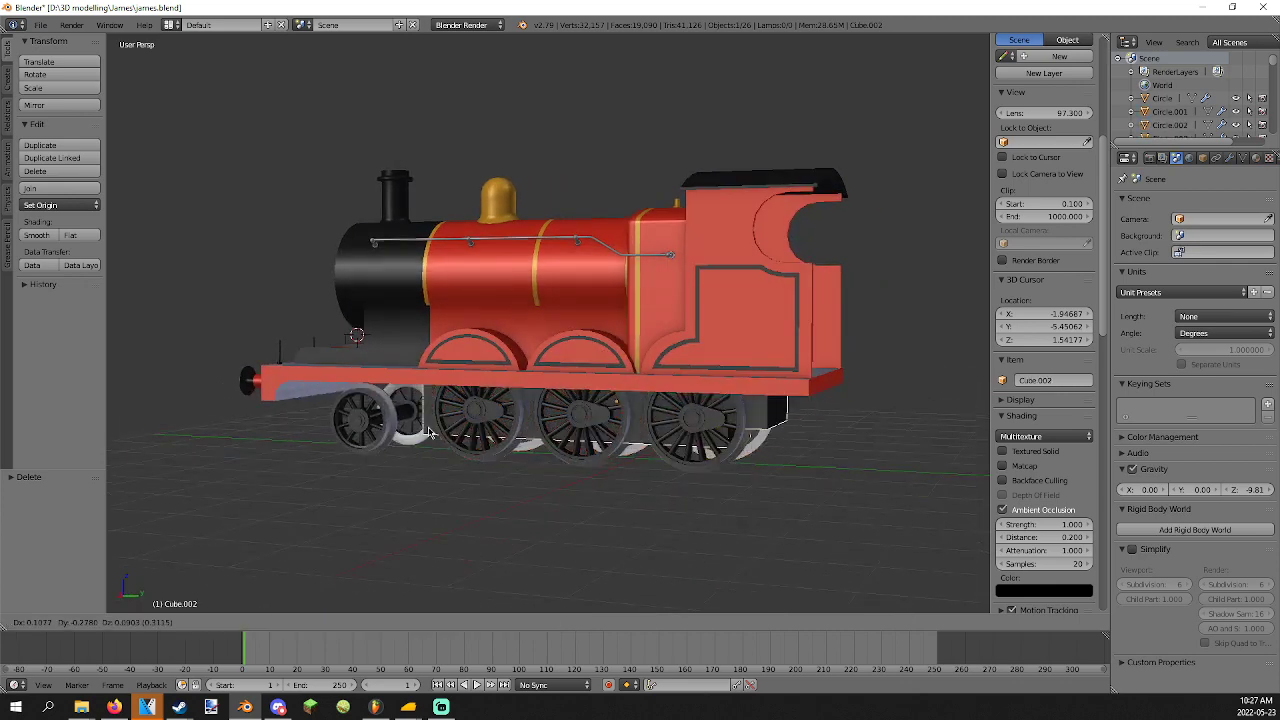
{"action": "key", "text": "a"}
{"action": "middle_click_drag", "start_coordinate": [254, 220], "coordinate": [394, 234]}
{"action": "key", "text": "ctrl+s"}
{"action": "left_click", "coordinate": [394, 234]}
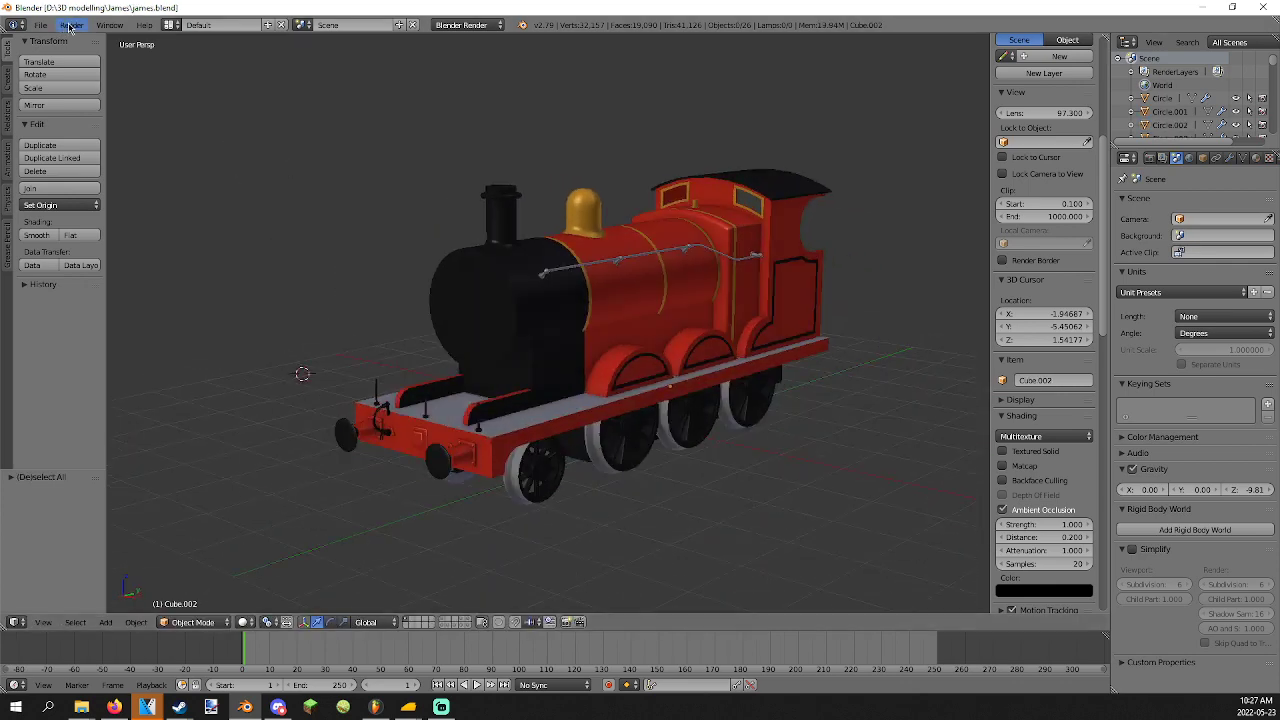
Look through the Thomas the Tank Engine and little giant folders for a model file to open.
{"action": "left_click", "coordinate": [42, 24]}
{"action": "left_click", "coordinate": [60, 54]}
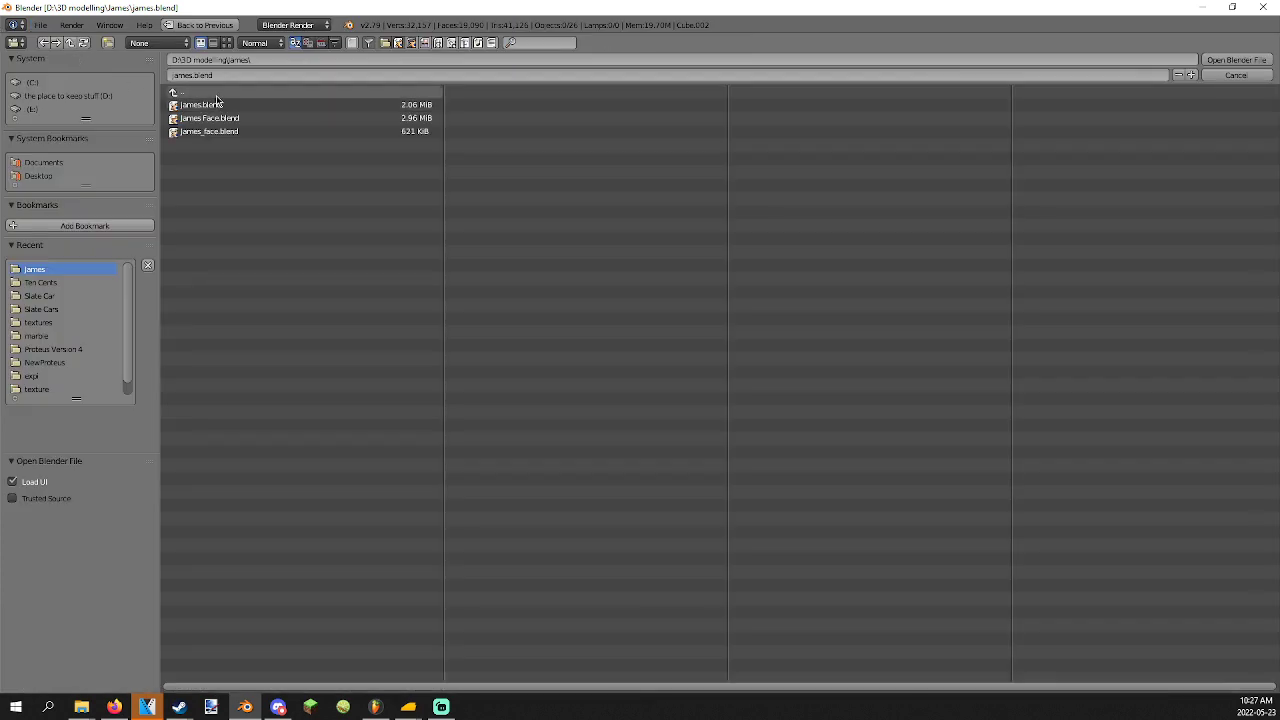
{"action": "left_click", "coordinate": [185, 92]}
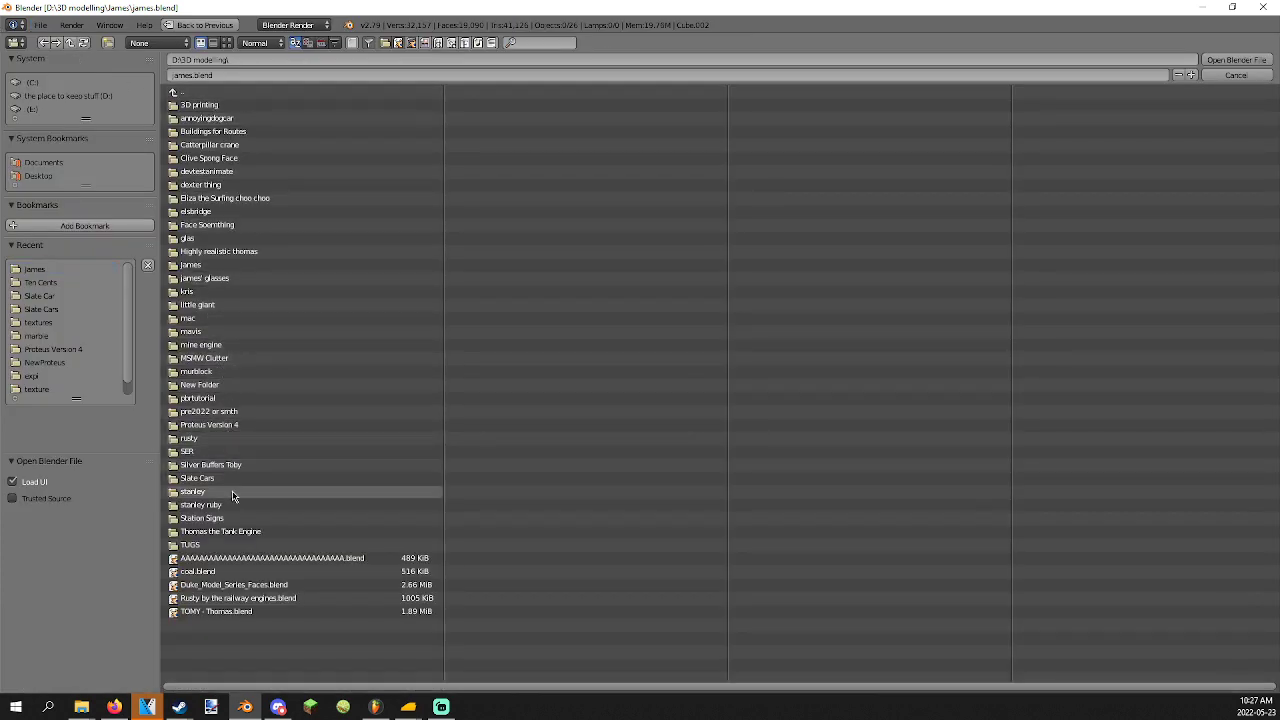
{"action": "left_click", "coordinate": [230, 533]}
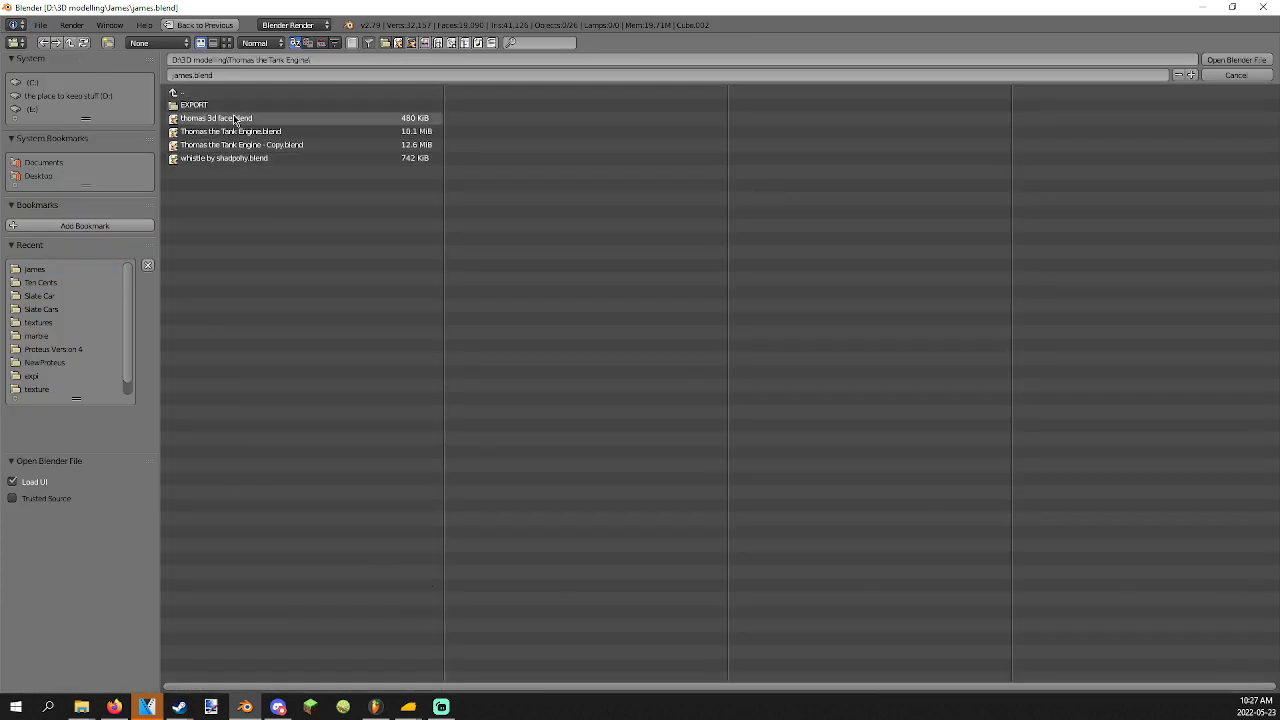
{"action": "left_click", "coordinate": [190, 93]}
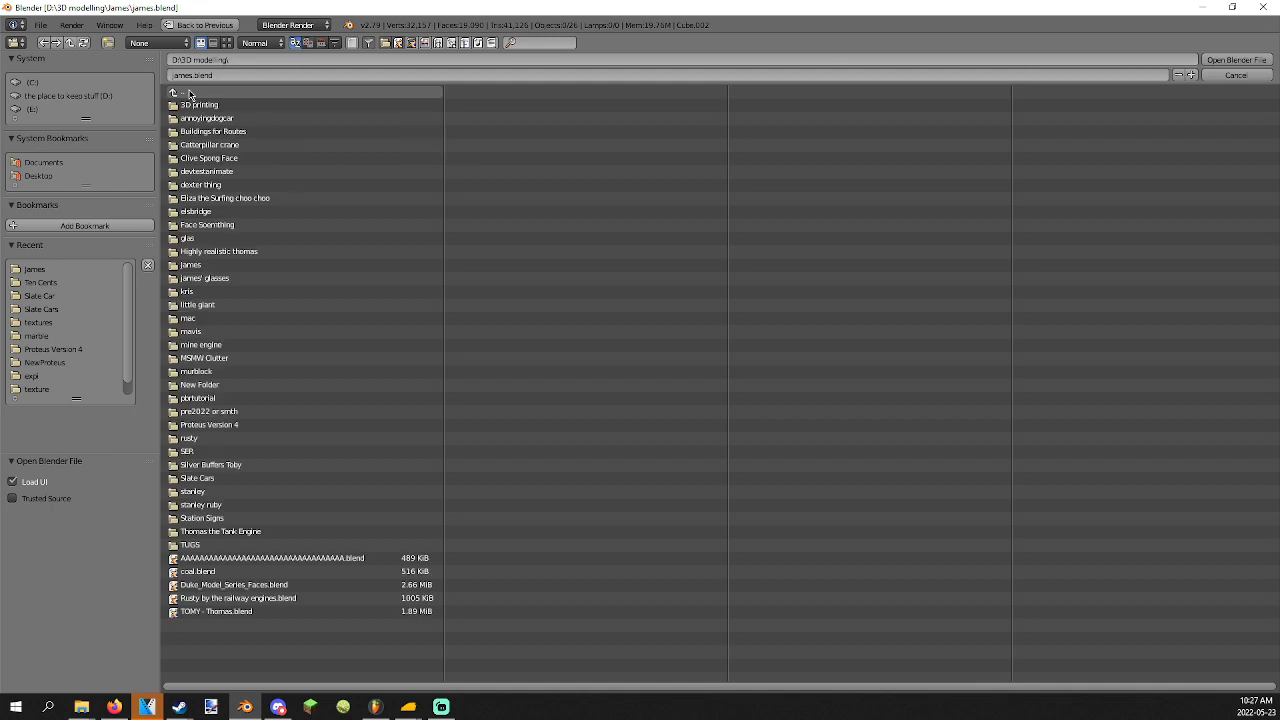
{"action": "left_click", "coordinate": [234, 306]}
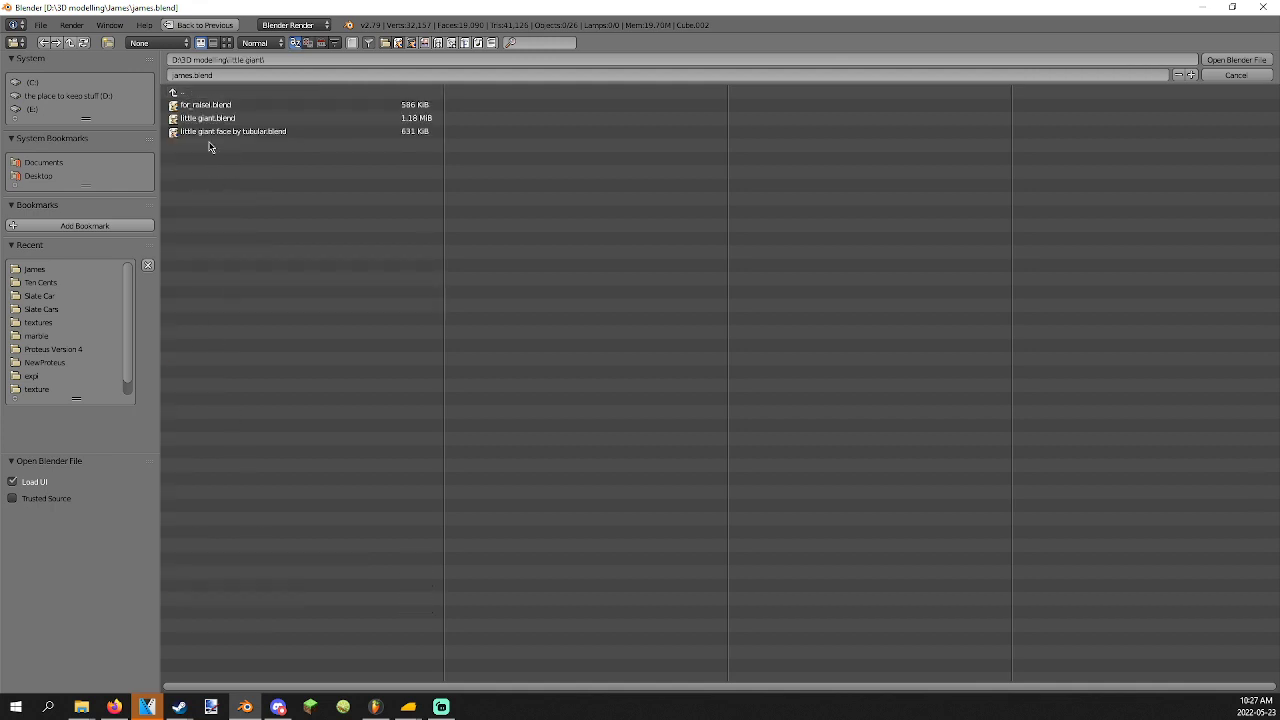
{"action": "left_click", "coordinate": [201, 91]}
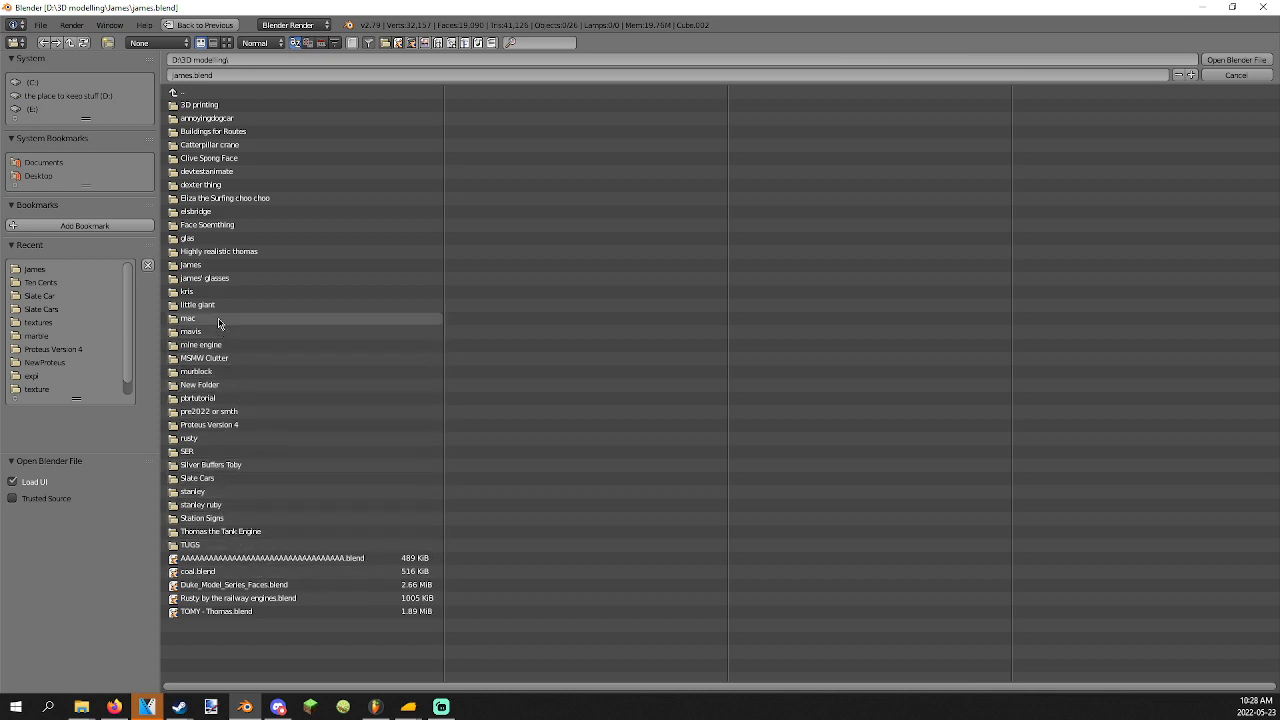
Open bad skylark.blend from the falcon folder in 3D printing and inspect the locomotive's front.
{"action": "double_click", "coordinate": [200, 105]}
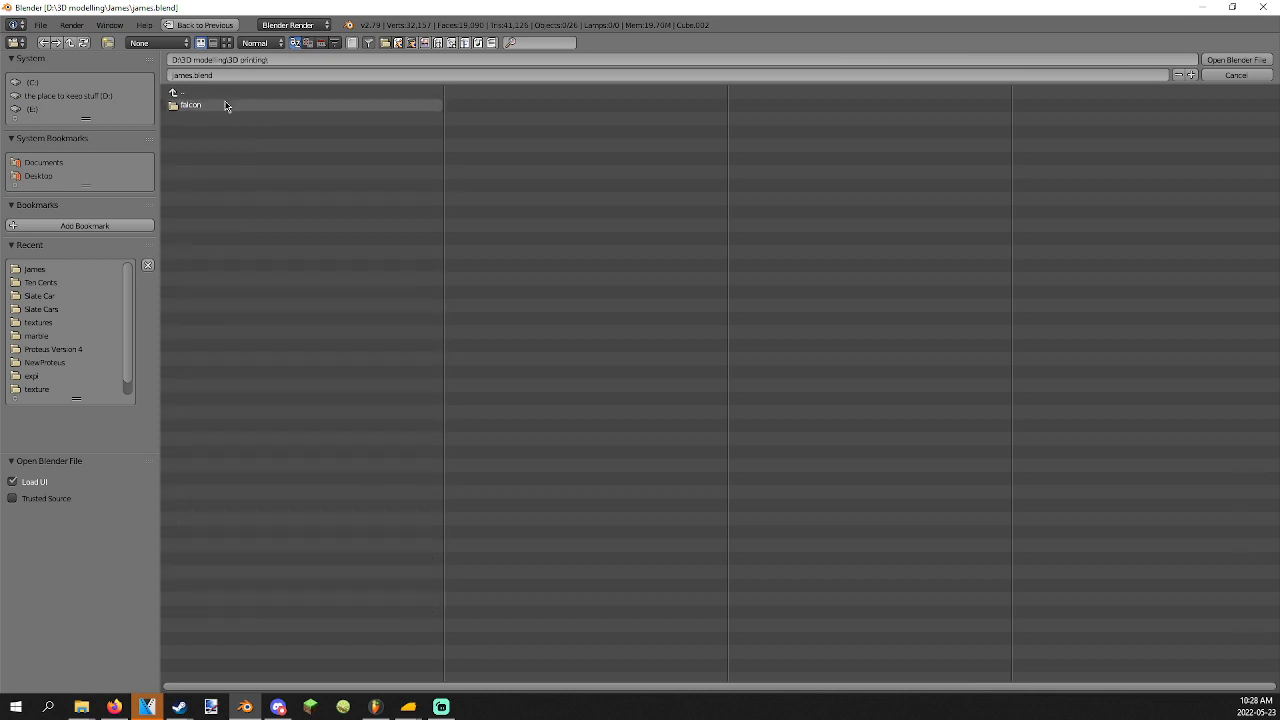
{"action": "double_click", "coordinate": [226, 106]}
{"action": "double_click", "coordinate": [215, 118]}
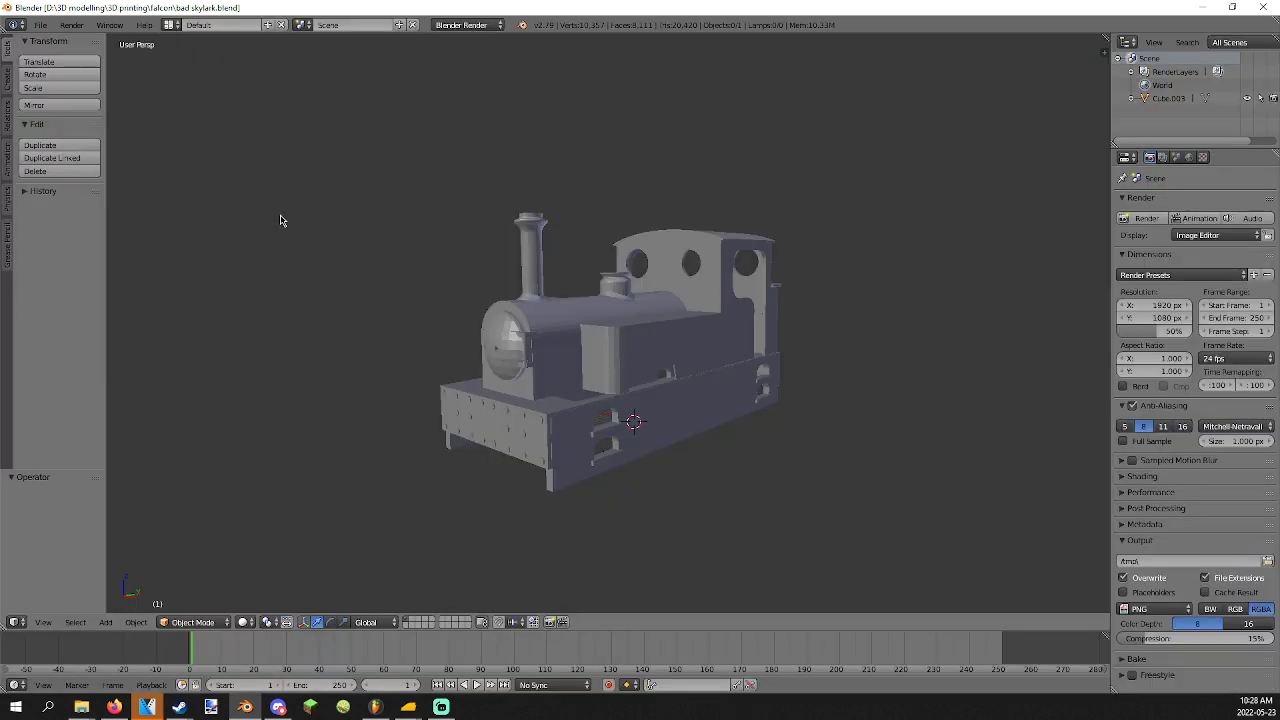
{"action": "scroll", "coordinate": [817, 360], "scroll_direction": "up", "scroll_amount": 4}
{"action": "middle_click_drag", "start_coordinate": [817, 360], "coordinate": [643, 545]}
Open idk.blend from the falcon folder and view the locomotive from the front and below.
{"action": "left_click", "coordinate": [41, 25]}
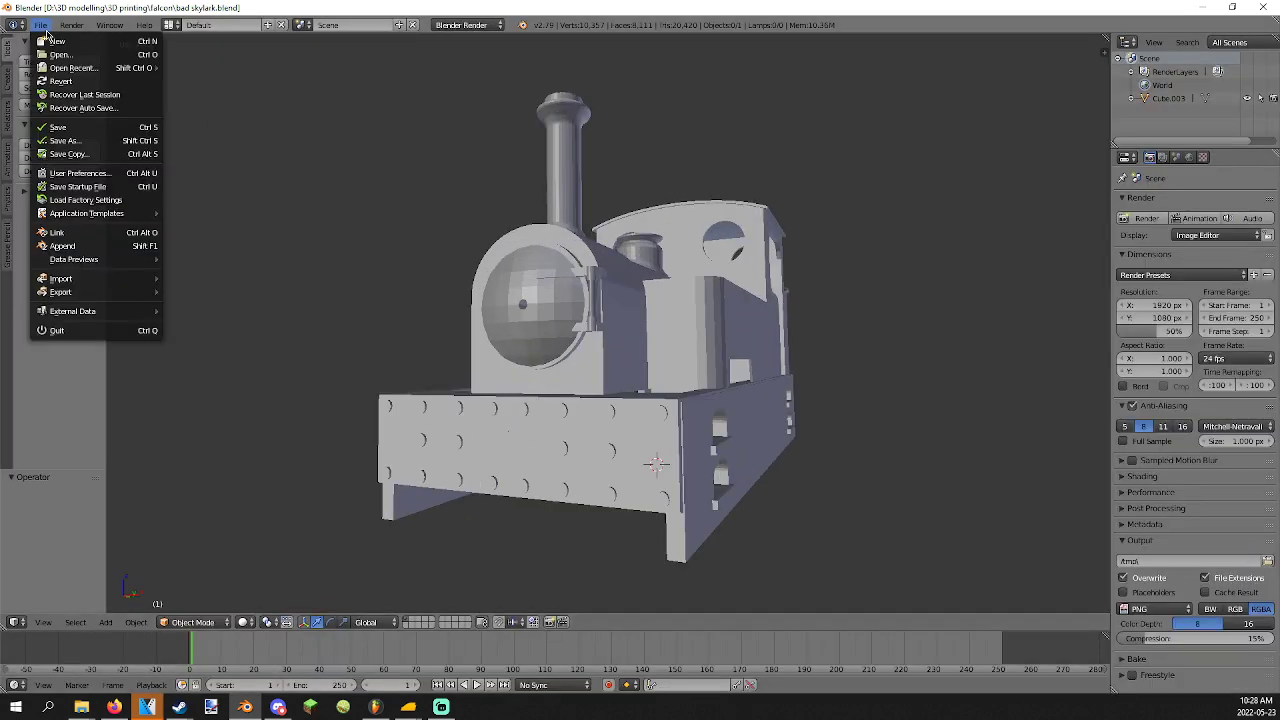
{"action": "left_click", "coordinate": [57, 55]}
{"action": "double_click", "coordinate": [178, 134]}
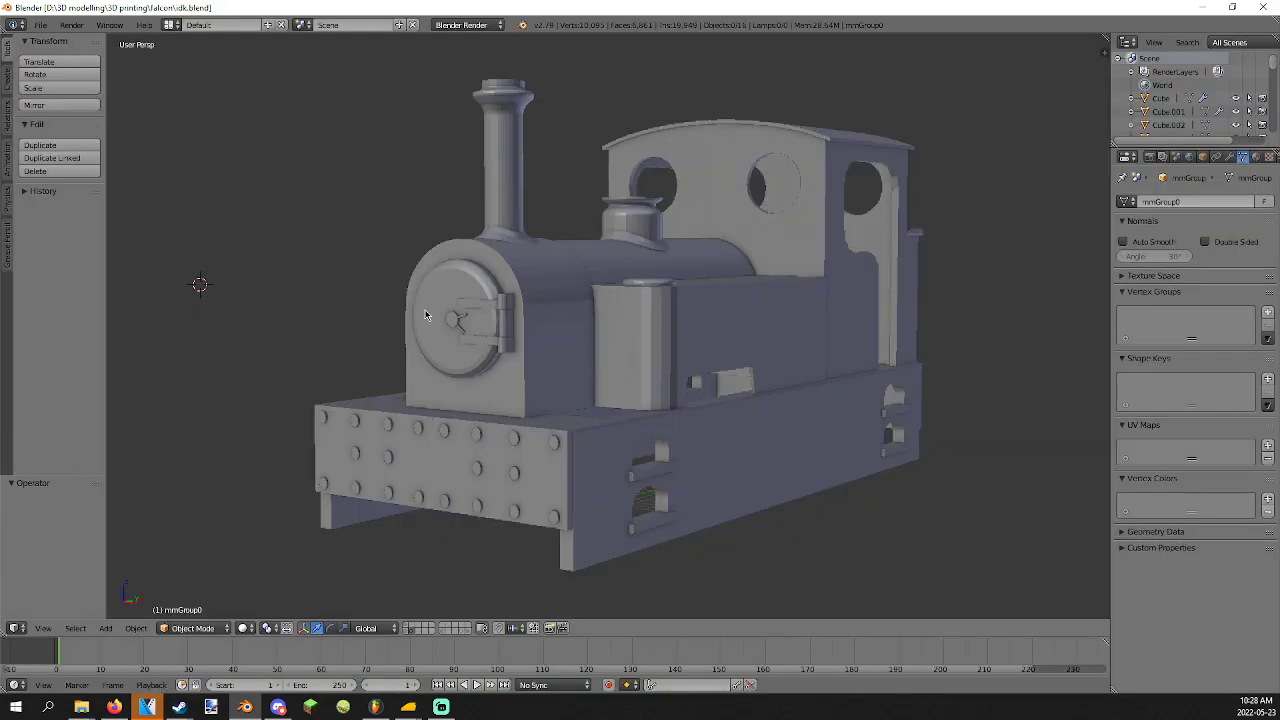
{"action": "middle_click_drag", "start_coordinate": [390, 288], "coordinate": [825, 309]}
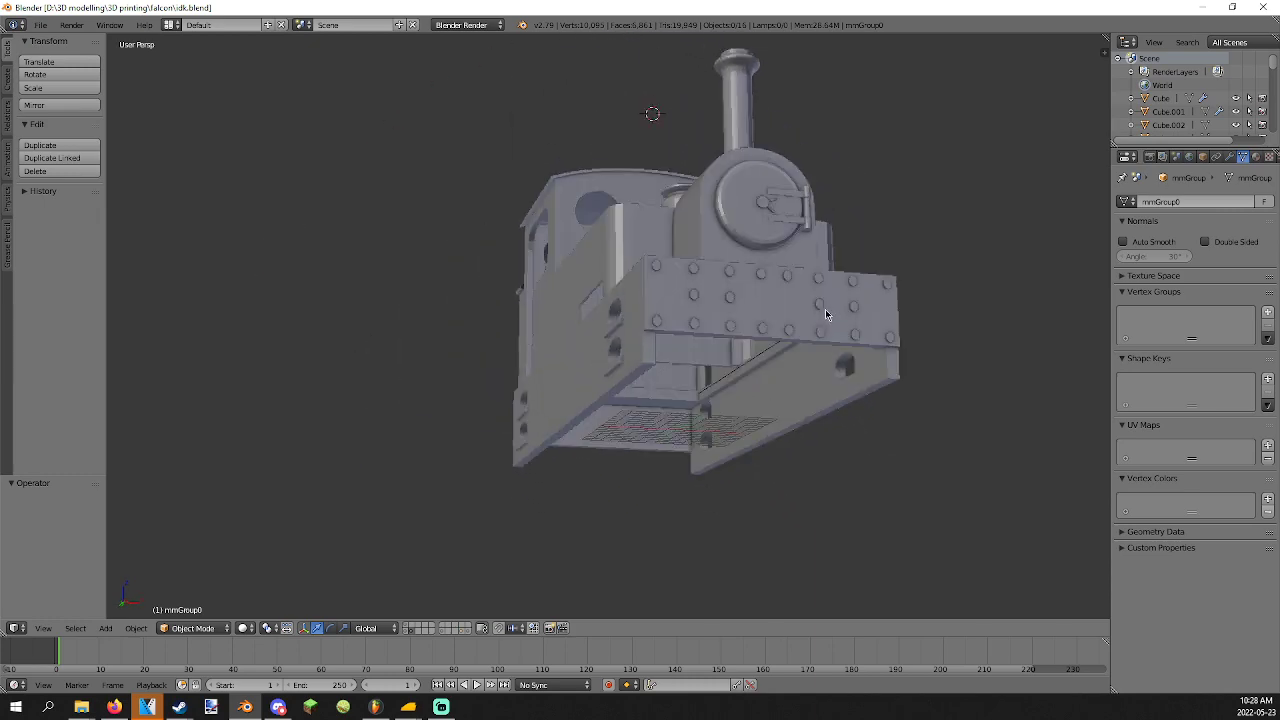
Try to move the locomotive's riveted front beam and undo the move.
{"action": "right_click", "coordinate": [825, 309]}
{"action": "key", "text": "g"}
{"action": "left_click", "coordinate": [729, 393]}
{"action": "key", "text": "ctrl+z"}
Select and copy all of the locomotive's parts on the first layer and save over idk.blend.
{"action": "middle_click_drag", "start_coordinate": [729, 393], "coordinate": [663, 402]}
{"action": "left_click", "coordinate": [407, 630]}
{"action": "left_click", "coordinate": [412, 629]}
{"action": "key", "text": "a"}
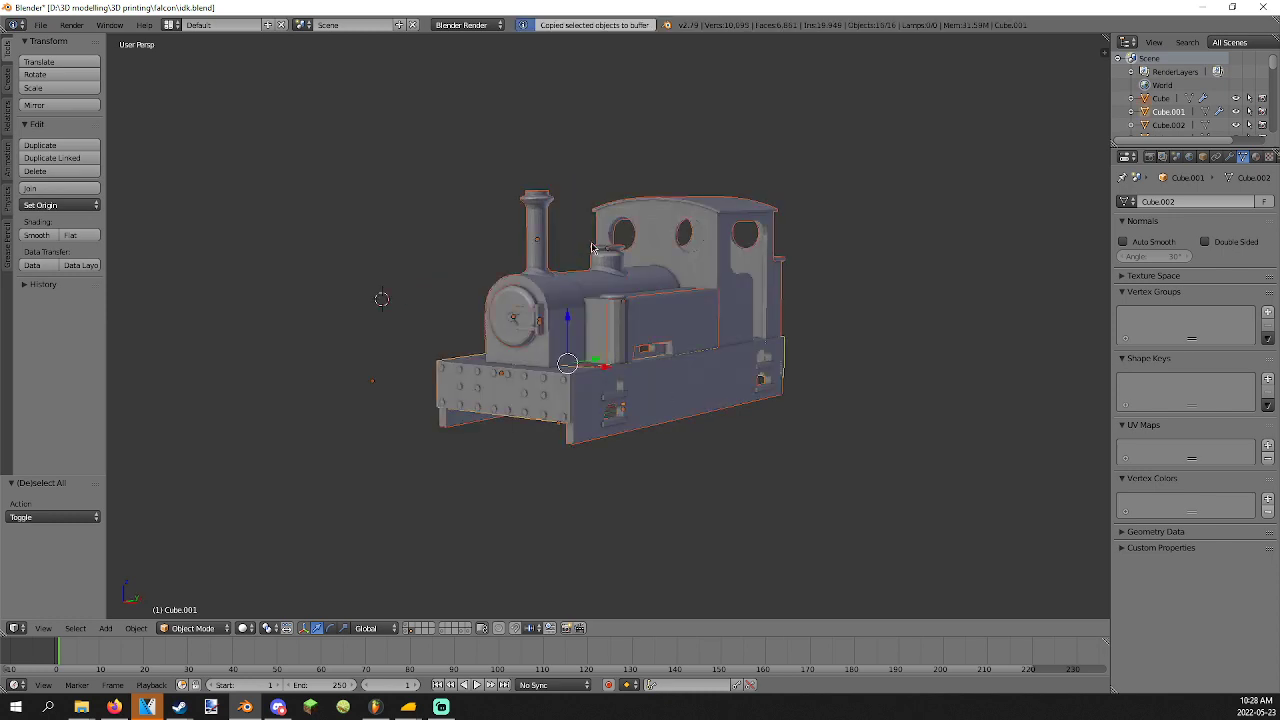
{"action": "key", "text": "ctrl+s"}
{"action": "key", "text": "Return"}
{"action": "left_click", "coordinate": [37, 25]}
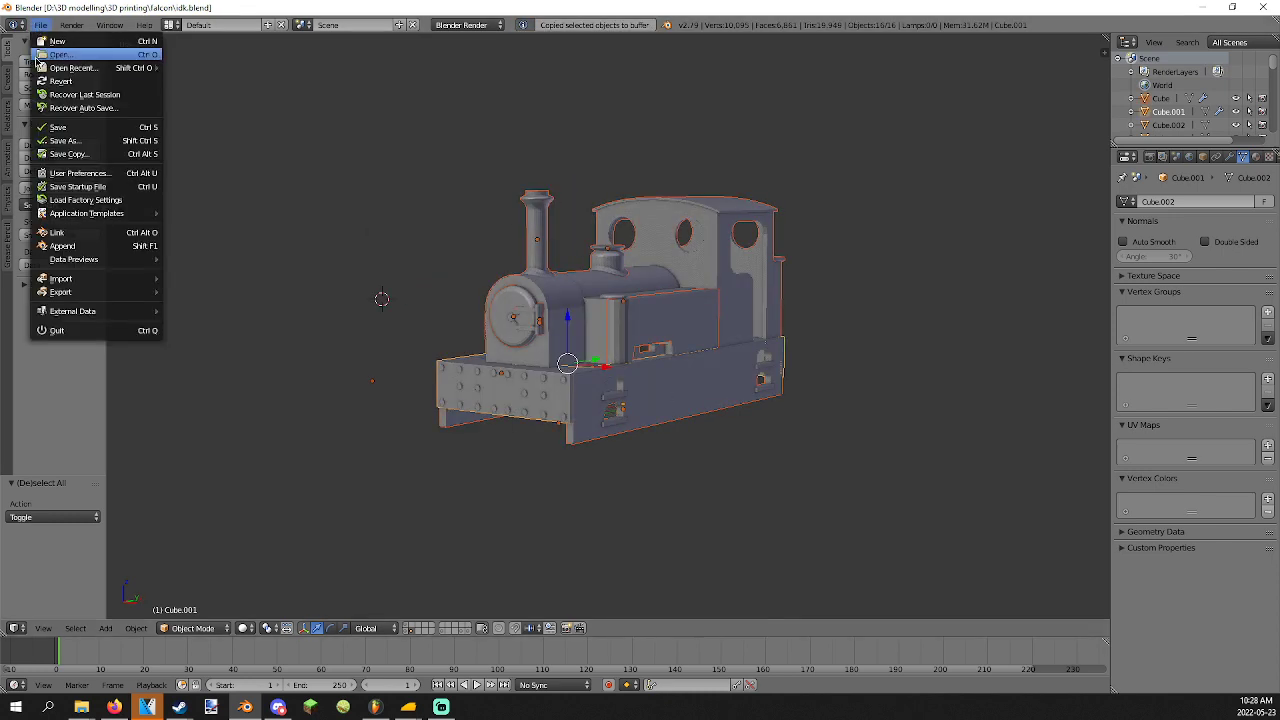
{"action": "left_click", "coordinate": [36, 58]}
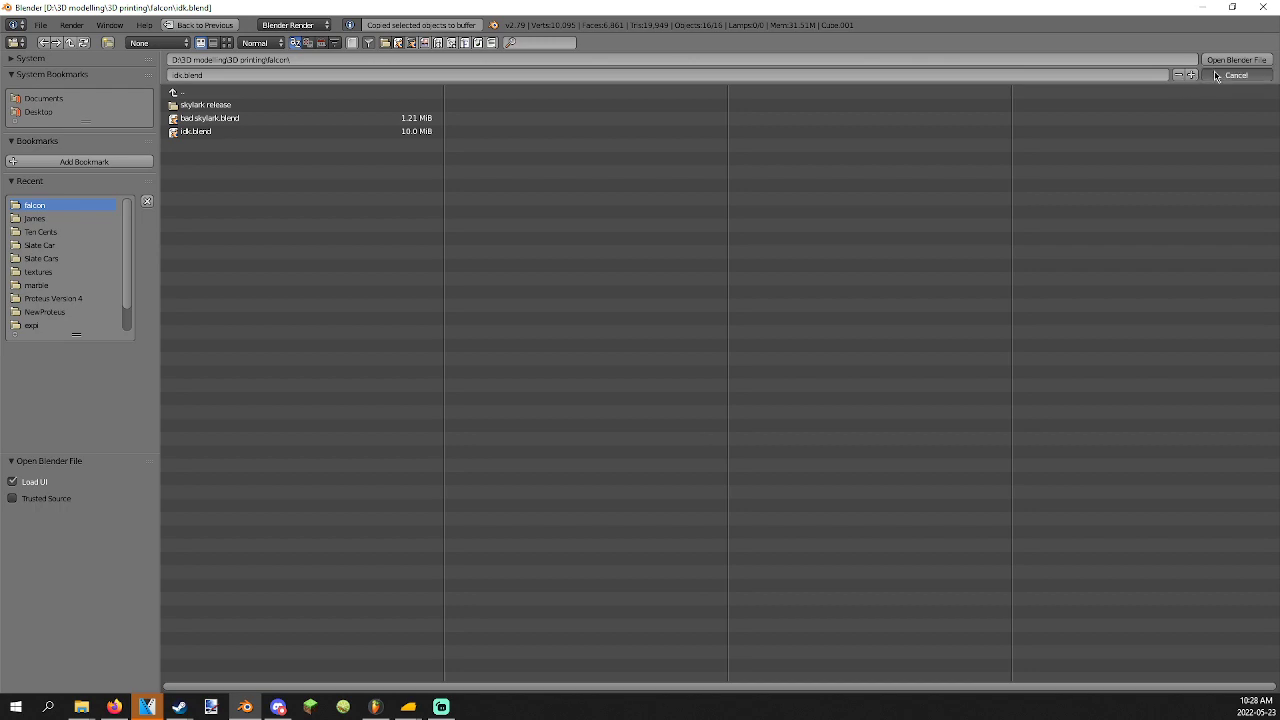
{"action": "left_click", "coordinate": [1216, 76]}
Start a new file with the default startup scene.
{"action": "left_click", "coordinate": [37, 25]}
{"action": "left_click", "coordinate": [45, 36]}
{"action": "left_click", "coordinate": [60, 50]}
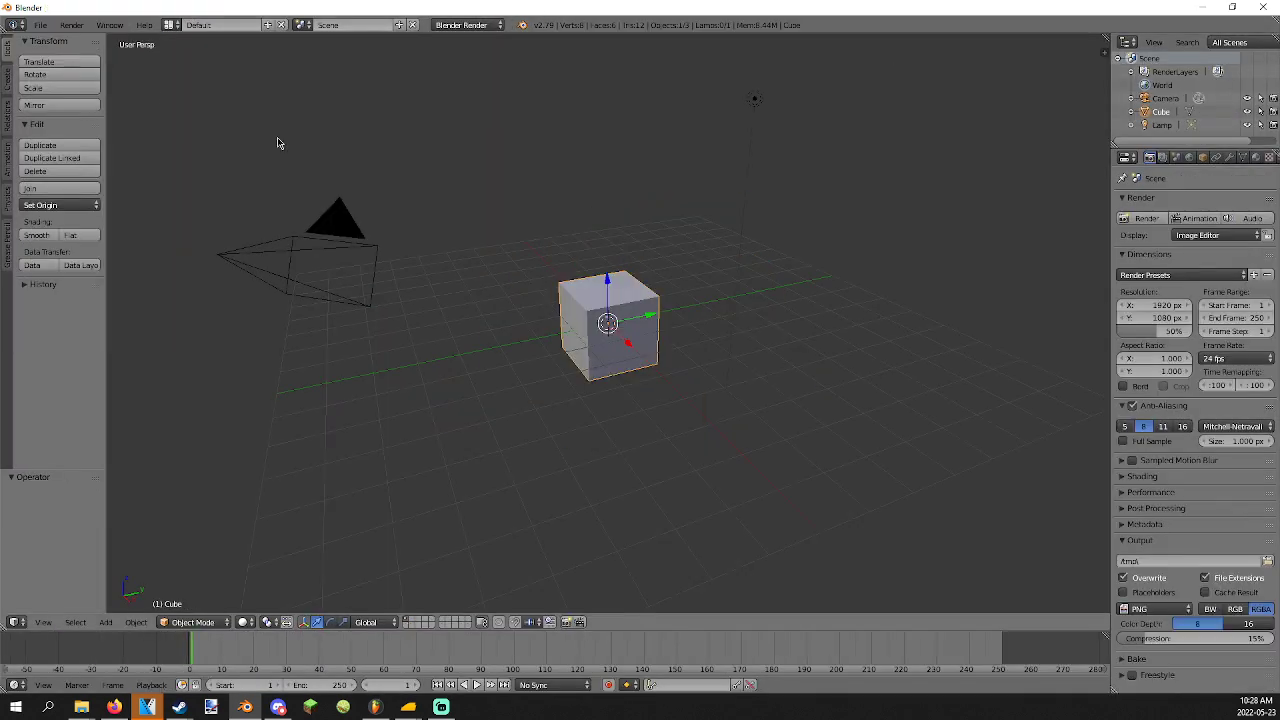
Replace the default scene objects with the copied locomotive parts and frame them in the view.
{"action": "left_click", "coordinate": [458, 205]}
{"action": "key", "text": "ctrl+v"}
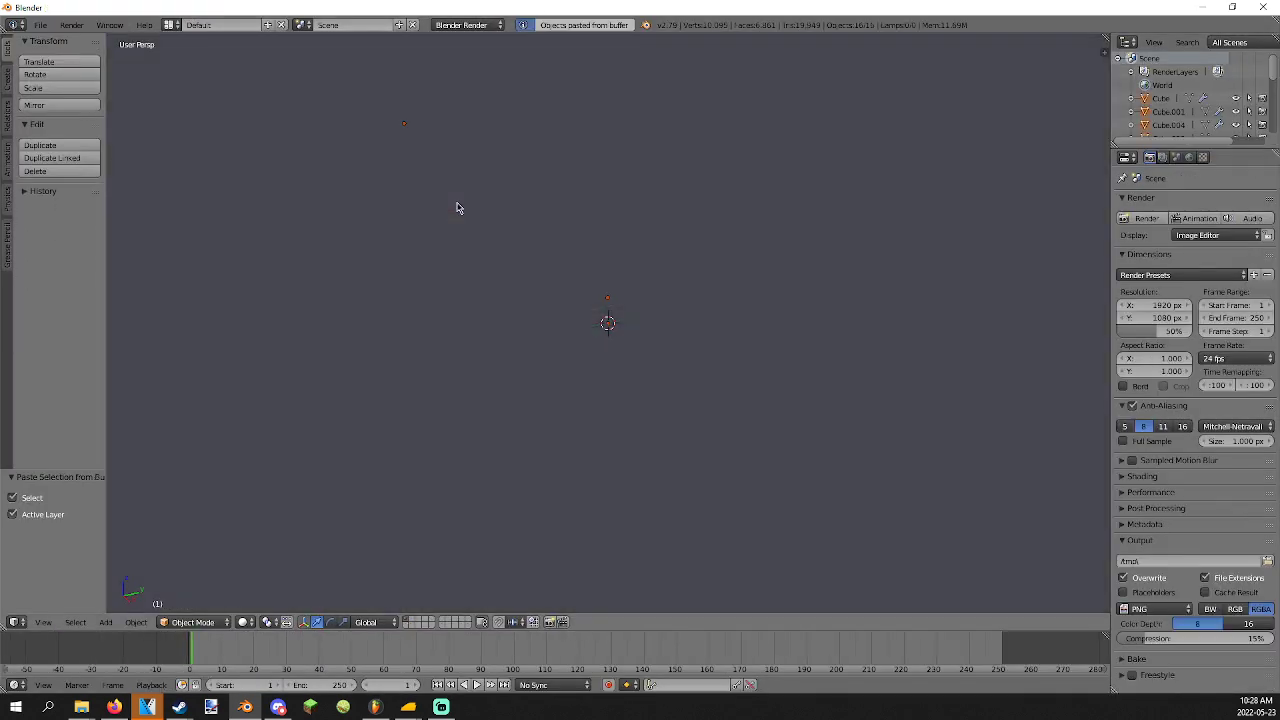
{"action": "key", "text": "Home"}
{"action": "middle_click_drag", "start_coordinate": [482, 225], "coordinate": [435, 157]}
Start saving the new file and create a folder named skylark trainz inside 3D modelling.
{"action": "key", "text": "ctrl+s"}
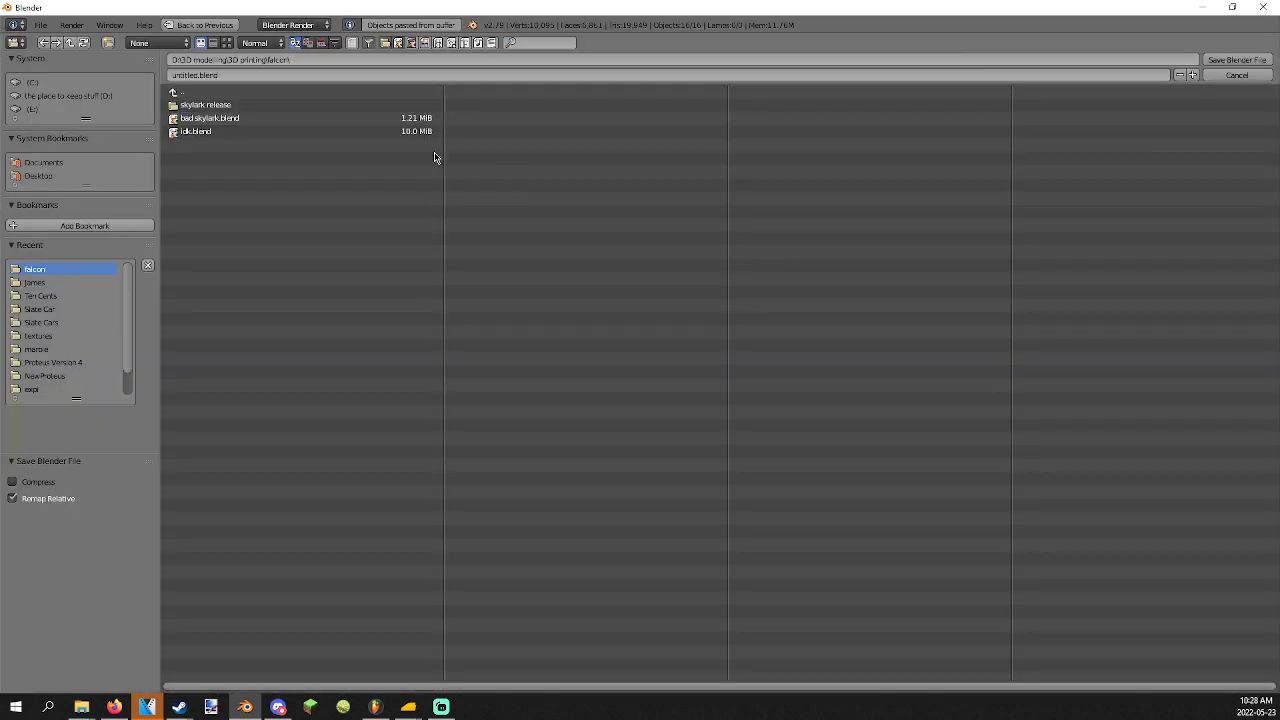
{"action": "left_click", "coordinate": [185, 92]}
{"action": "left_click", "coordinate": [195, 92]}
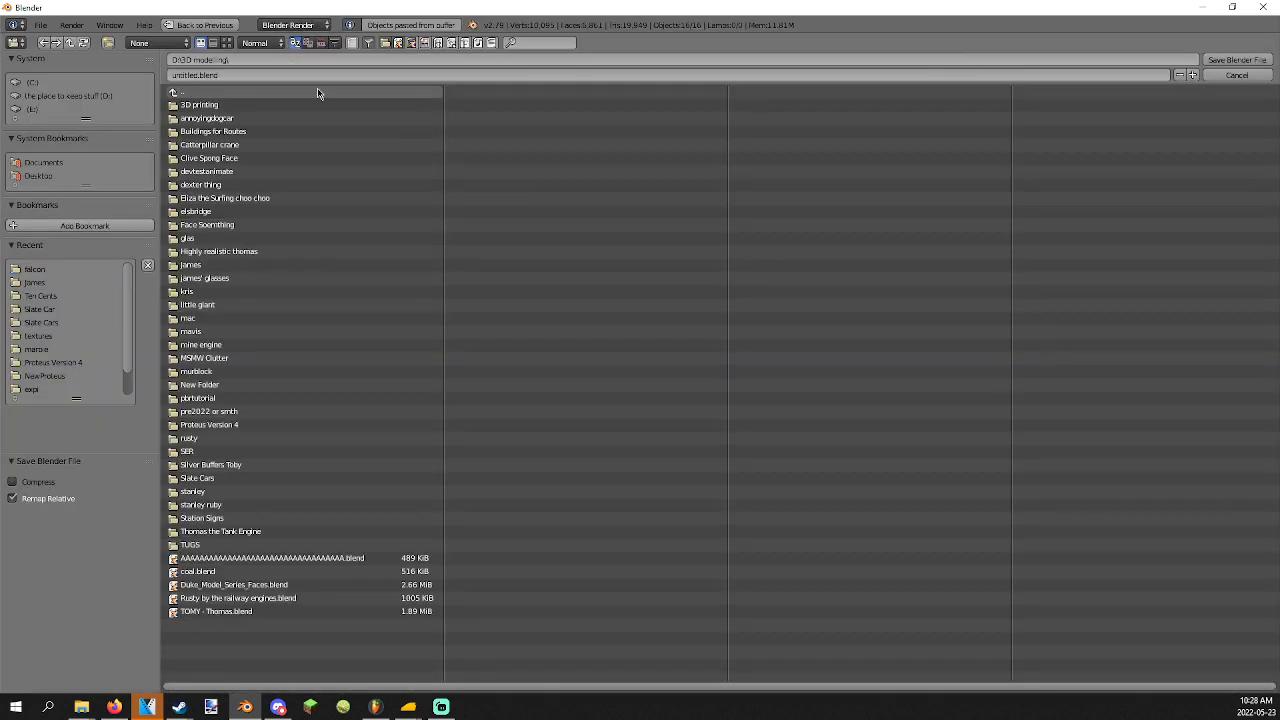
{"action": "left_click", "coordinate": [282, 58]}
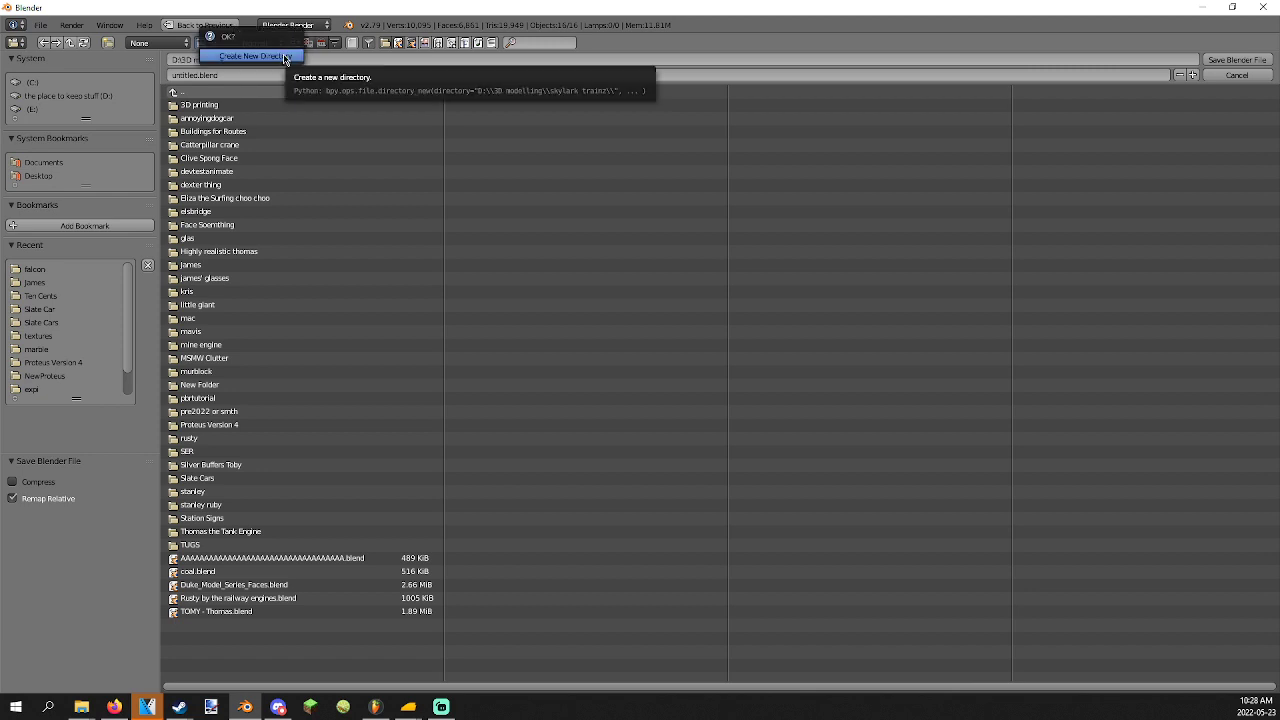
{"action": "left_click", "coordinate": [284, 57]}
Save the file as model in the skylark trainz folder.
{"action": "left_click", "coordinate": [215, 79]}
{"action": "type", "text": "m"}
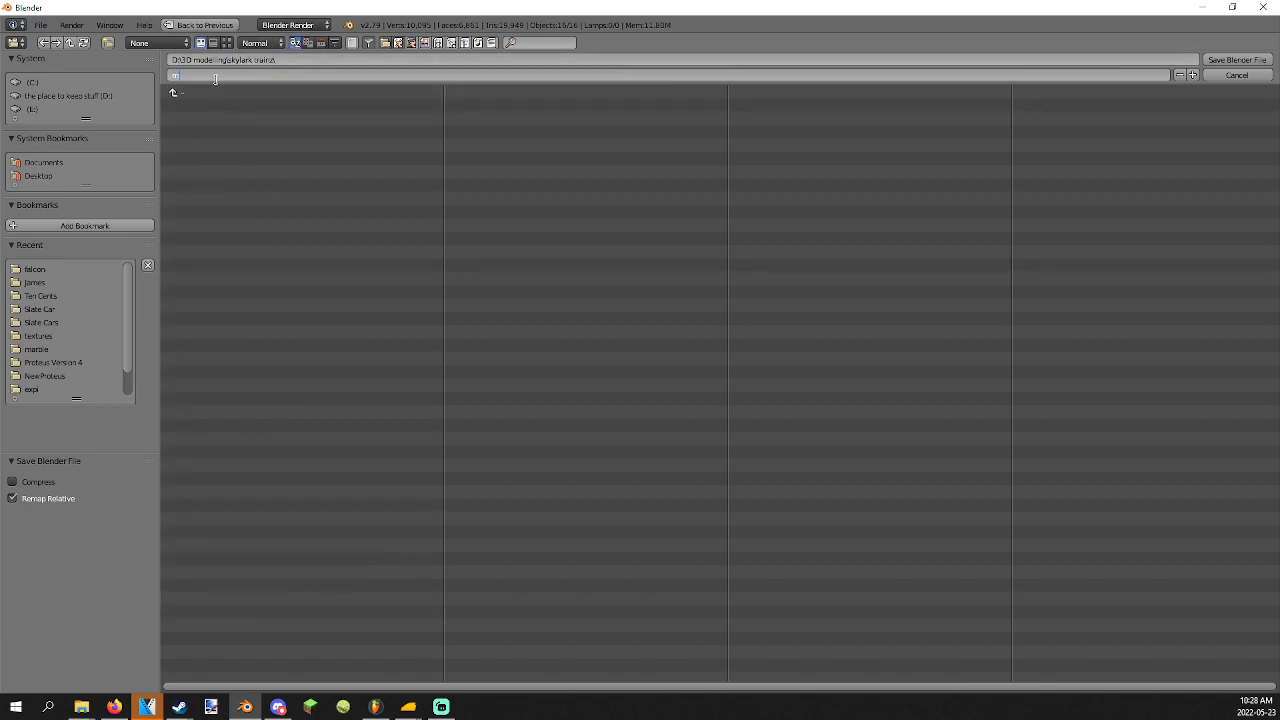
{"action": "type", "text": "odel"}
{"action": "key", "text": "Return"}
{"action": "left_click", "coordinate": [1266, 60]}
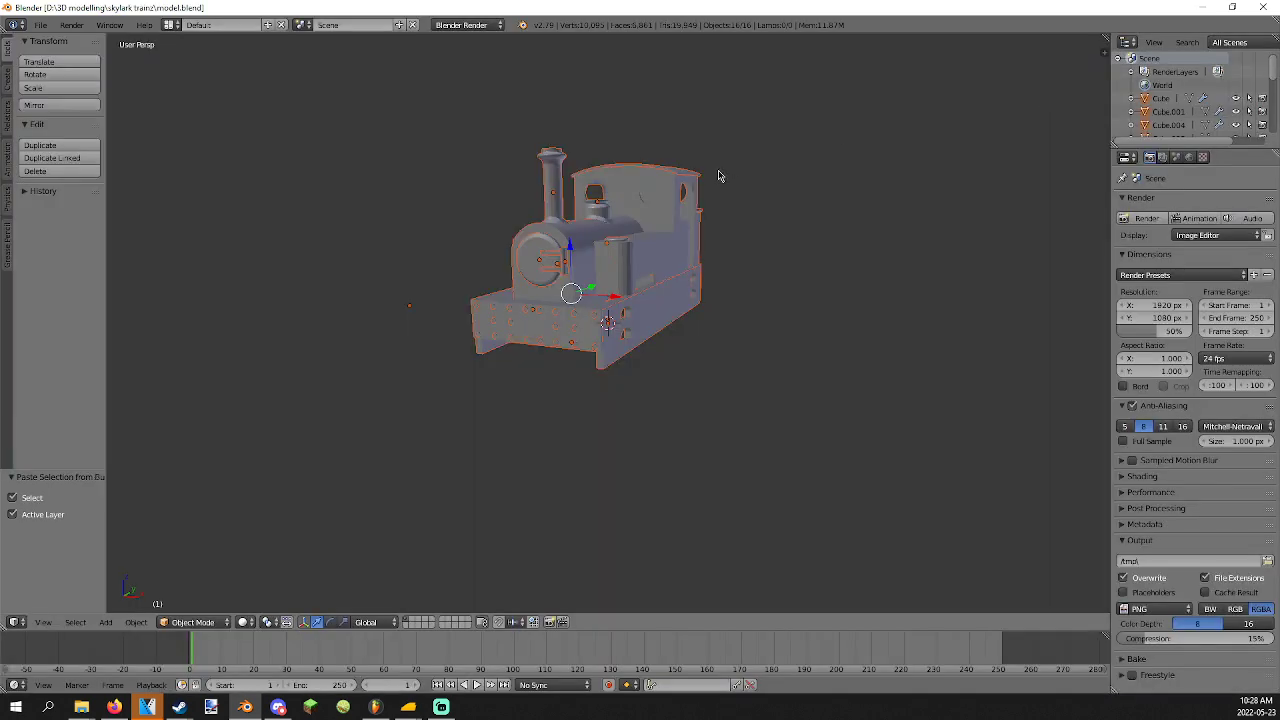
Open Proteus Version 4 - A Jack of All Trades.blend from the Proteus Version 4 folder in pre2022 or smth and examine its engine.
{"action": "key", "text": "KP_4"}
{"action": "left_click", "coordinate": [71, 24]}
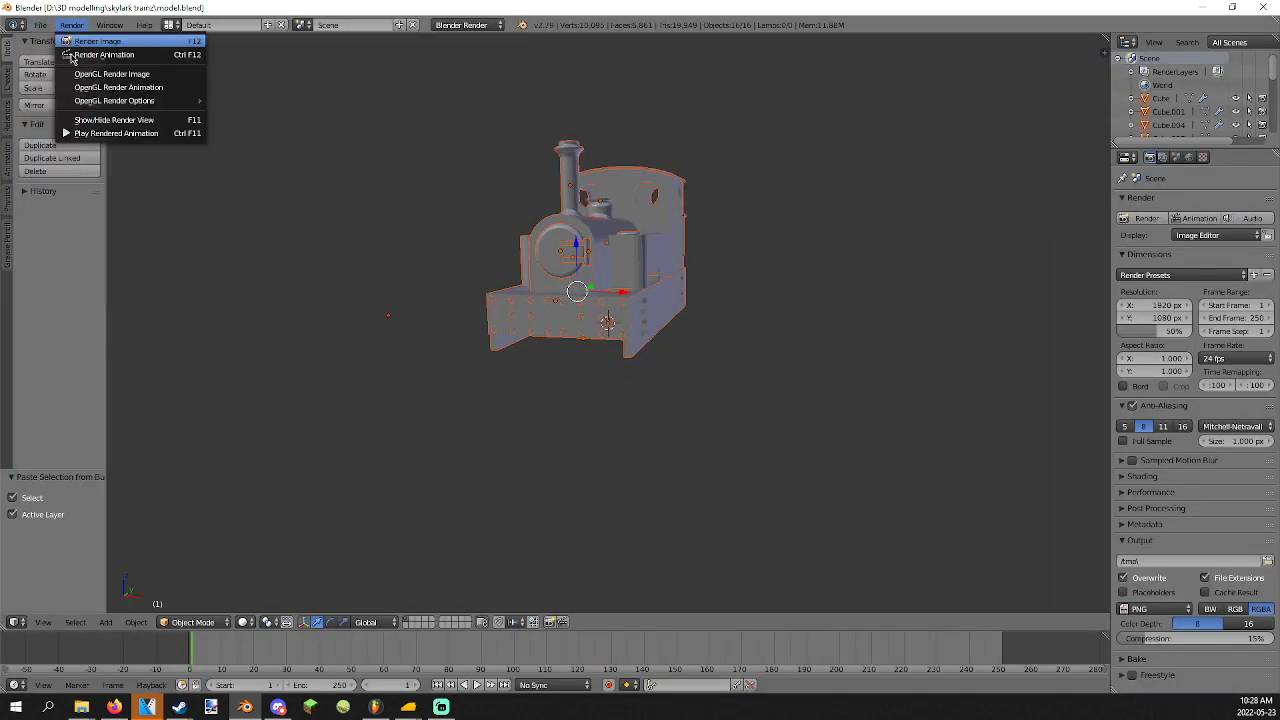
{"action": "left_click", "coordinate": [50, 55]}
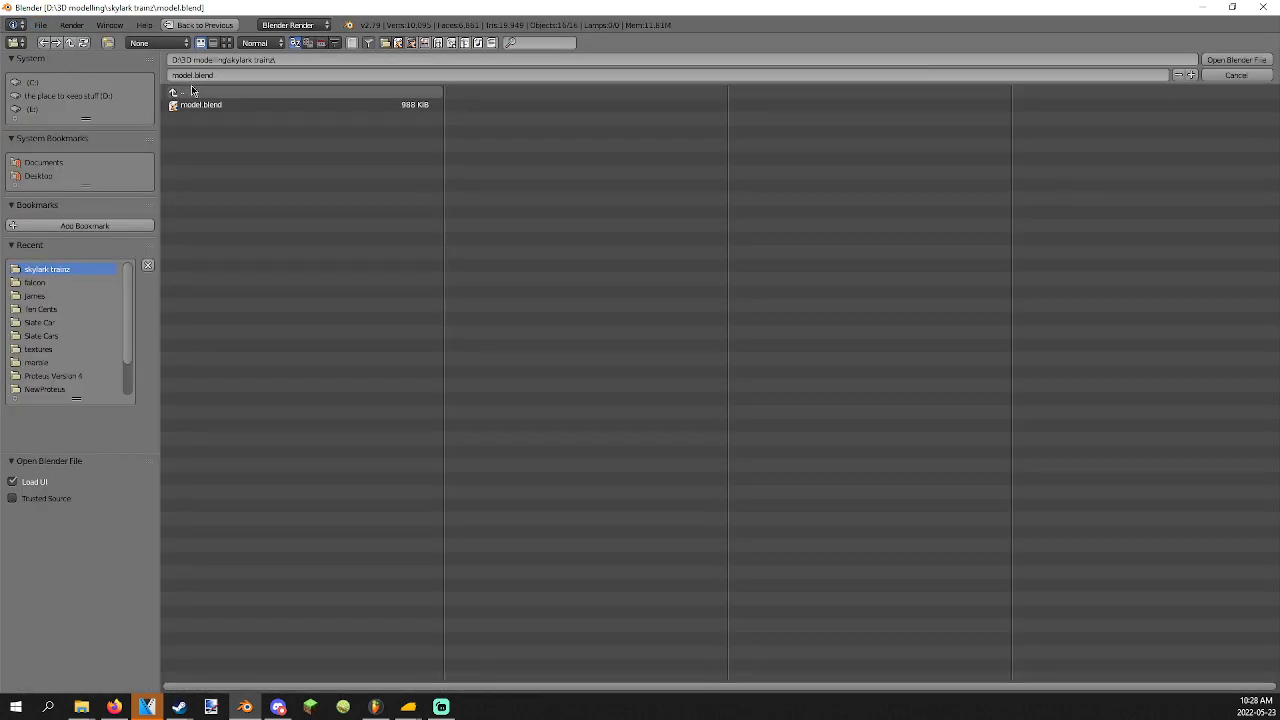
{"action": "left_click", "coordinate": [193, 91]}
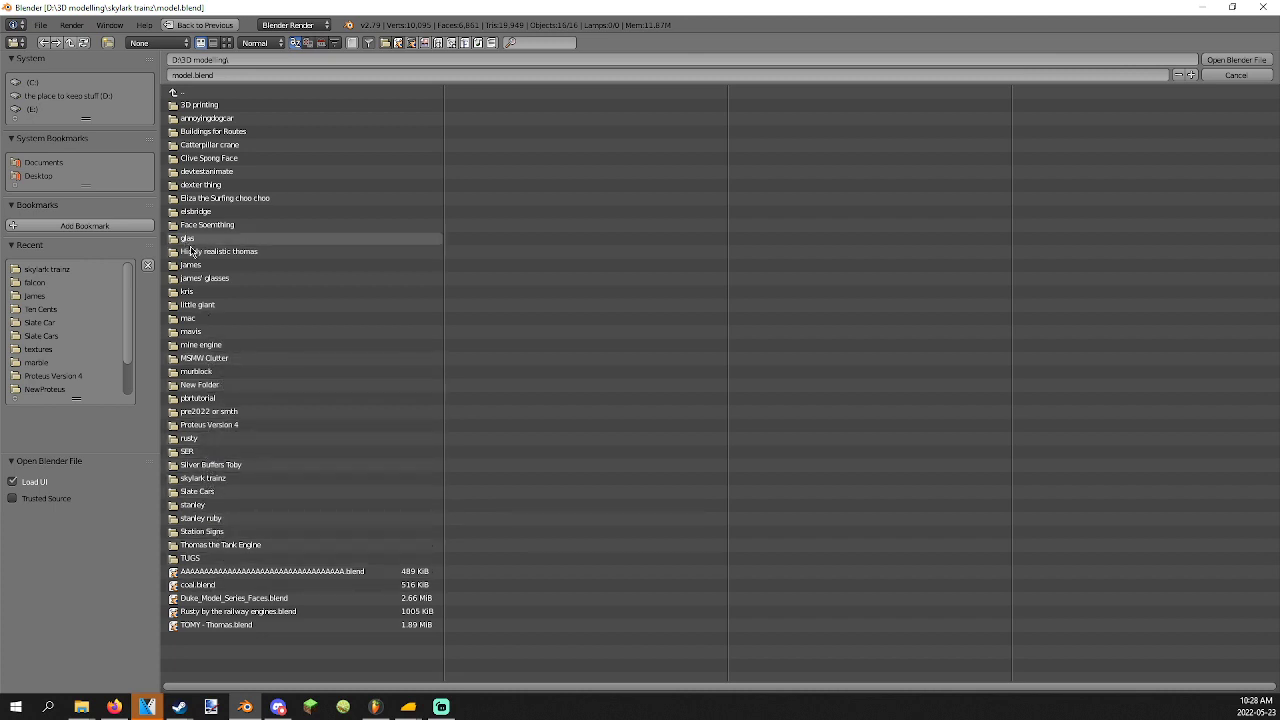
{"action": "left_click", "coordinate": [209, 411]}
{"action": "scroll", "coordinate": [585, 570], "scroll_direction": "down", "scroll_amount": 3}
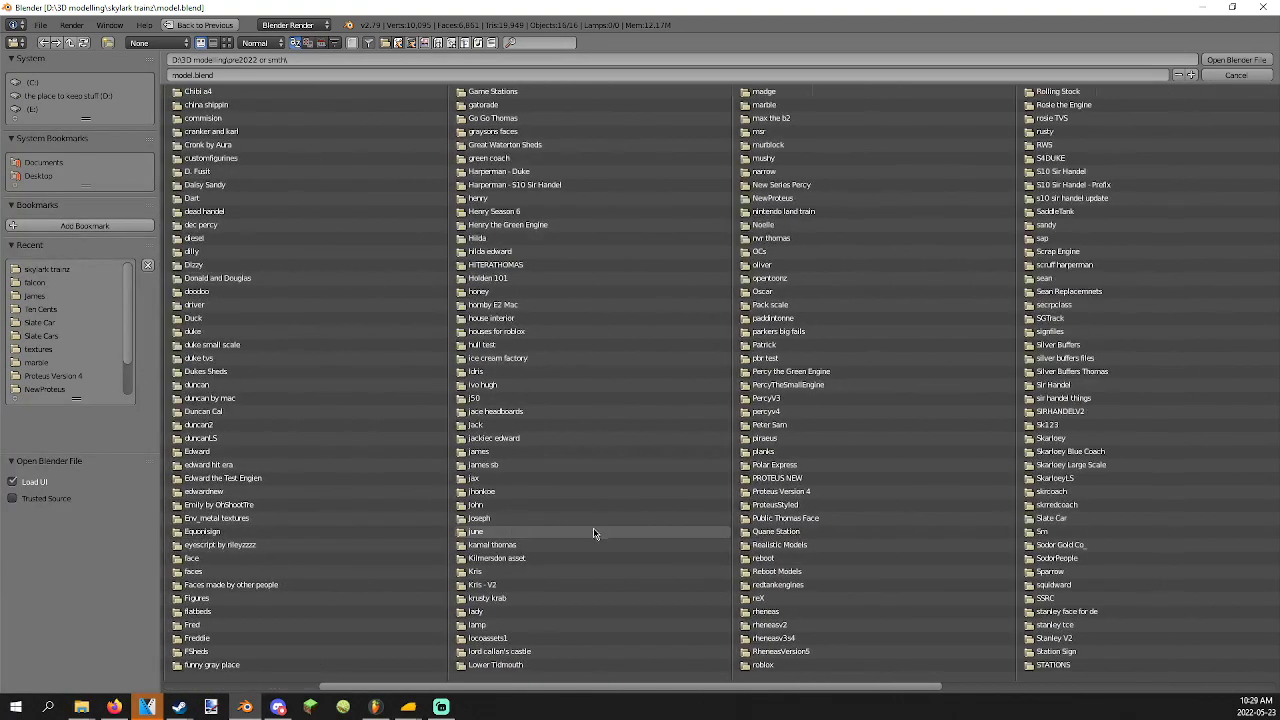
{"action": "scroll", "coordinate": [593, 533], "scroll_direction": "down", "scroll_amount": 3}
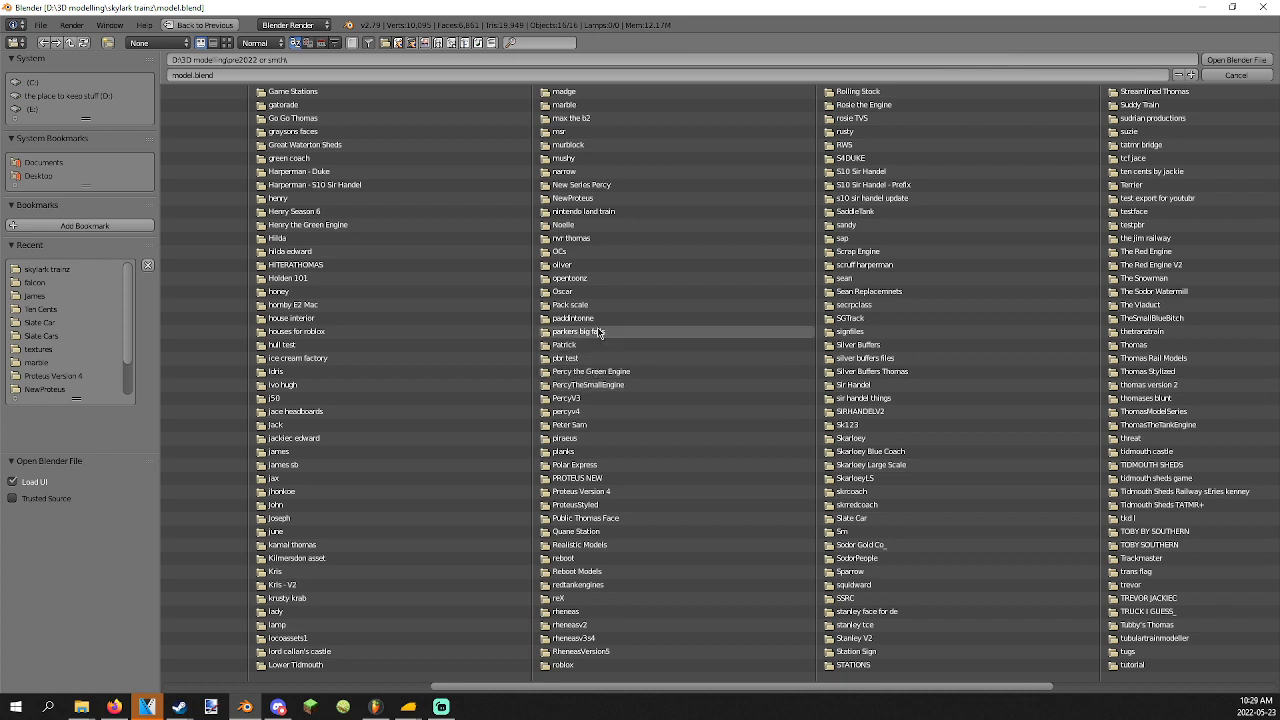
{"action": "left_click", "coordinate": [600, 491]}
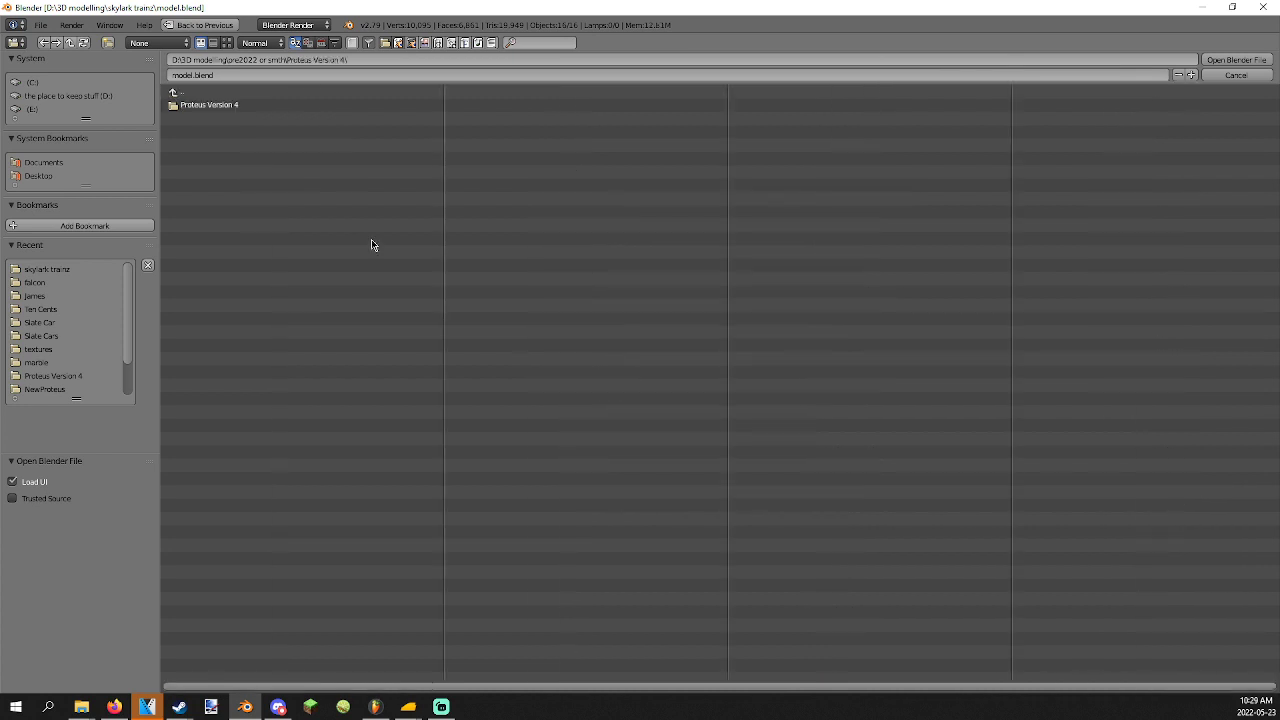
{"action": "left_click", "coordinate": [191, 105]}
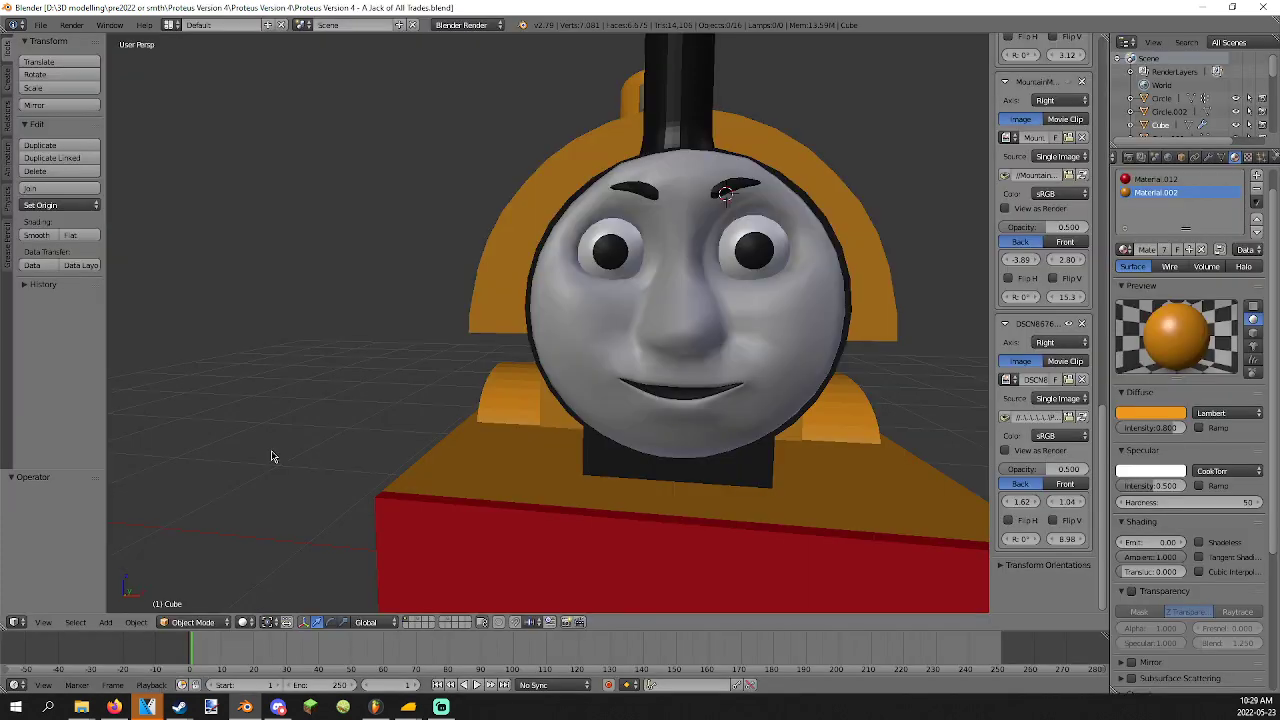
{"action": "scroll", "coordinate": [312, 426], "scroll_direction": "down", "scroll_amount": 5}
{"action": "middle_click_drag", "start_coordinate": [320, 423], "coordinate": [331, 415]}
{"action": "middle_click_drag", "start_coordinate": [542, 524], "coordinate": [409, 349]}
Open Proteus_Version_4_-_A_Jack_of_All_Trades.blend and go through its layers to the one containing the track rails.
{"action": "left_click", "coordinate": [40, 24]}
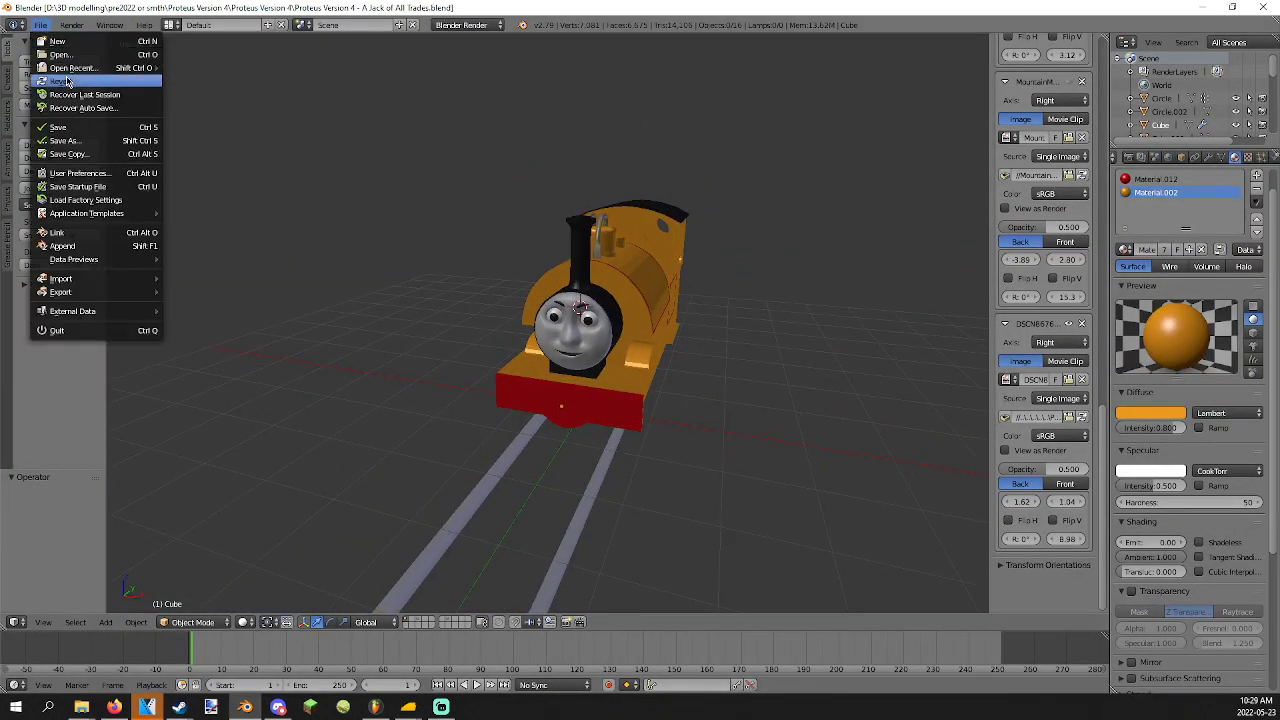
{"action": "left_click", "coordinate": [62, 54]}
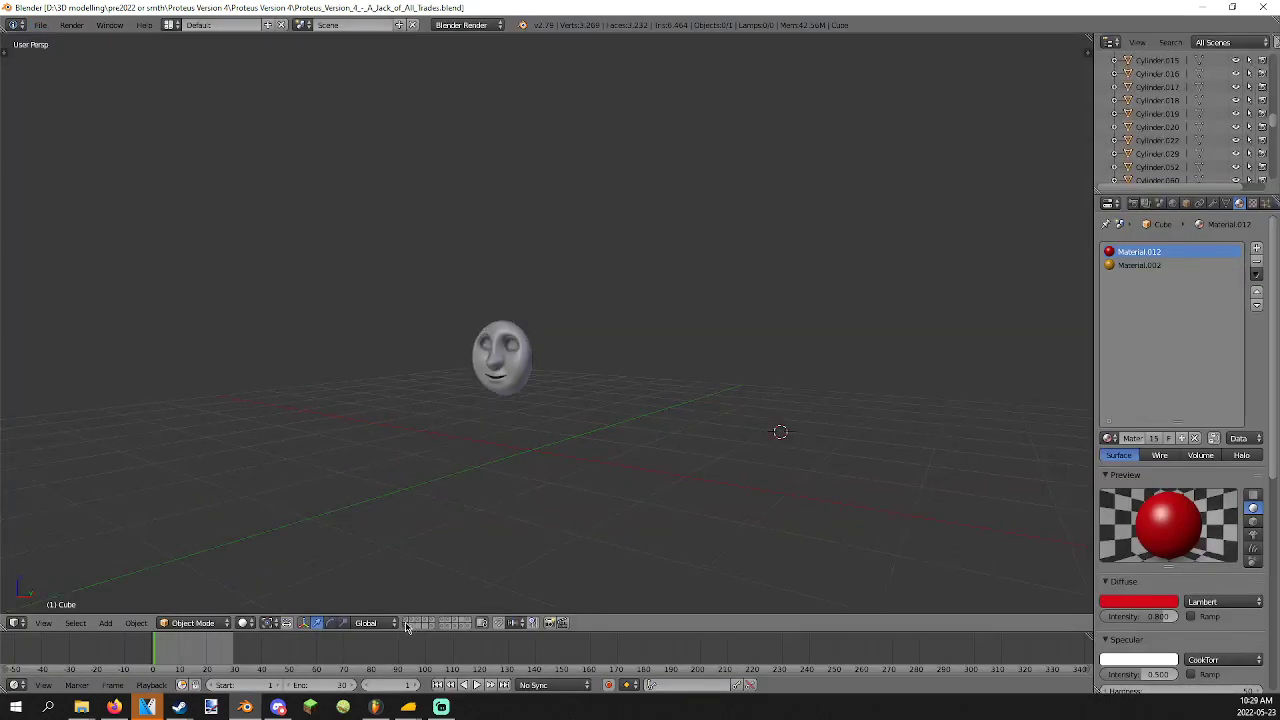
{"action": "left_click", "coordinate": [407, 626]}
{"action": "left_click", "coordinate": [418, 626]}
{"action": "left_click", "coordinate": [434, 624]}
{"action": "left_click", "coordinate": [446, 624]}
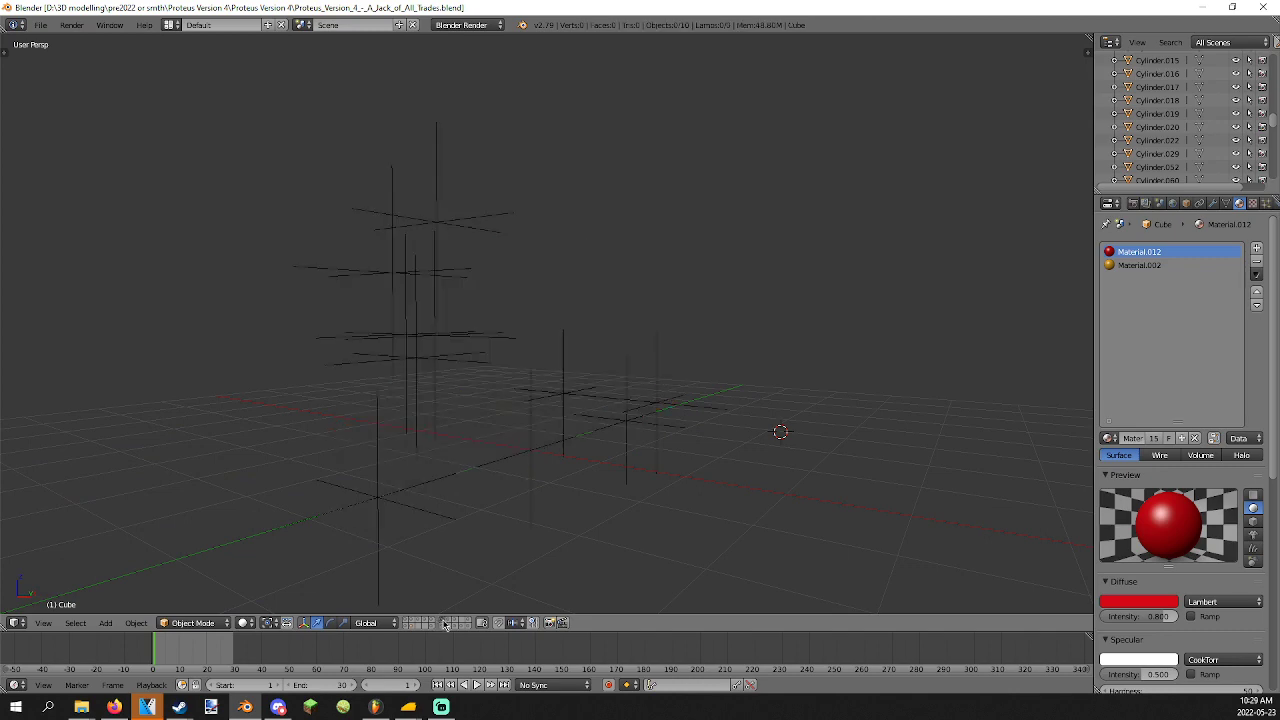
{"action": "left_click", "coordinate": [434, 625]}
Copy the track rails and paste them into model.blend.
{"action": "right_click", "coordinate": [415, 521]}
{"action": "middle_click_drag", "start_coordinate": [415, 521], "coordinate": [500, 543]}
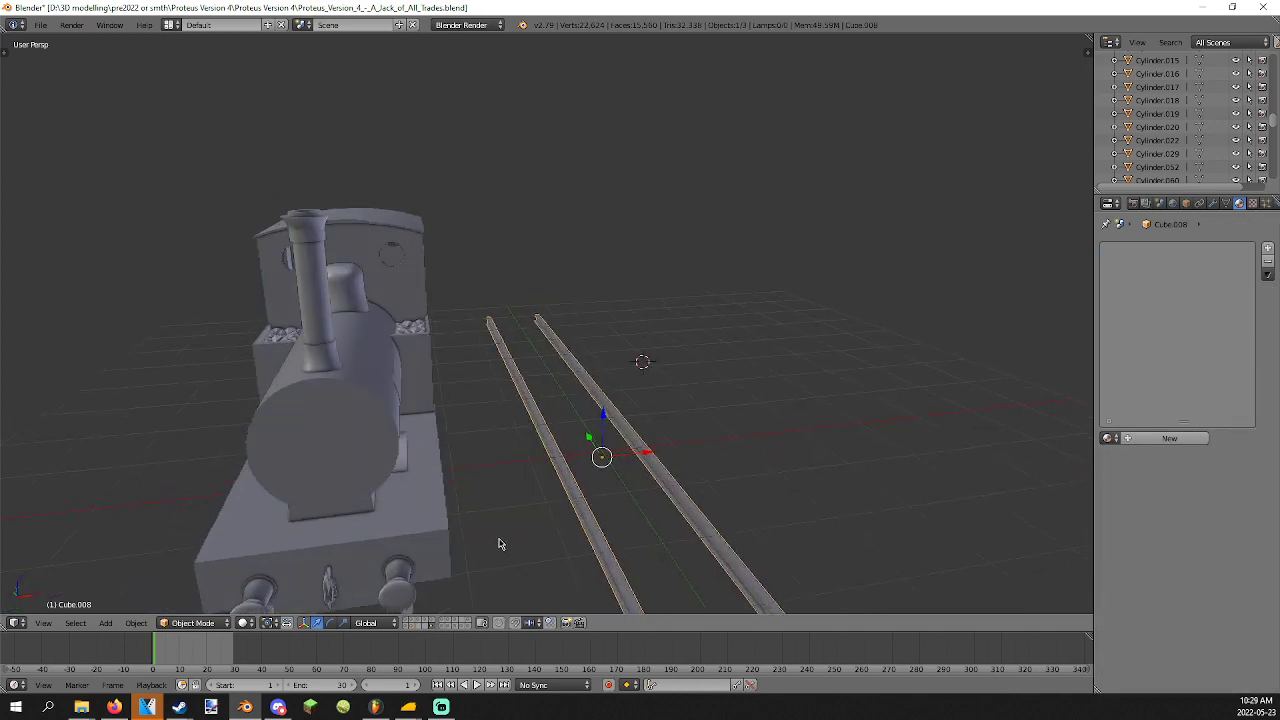
{"action": "left_click", "coordinate": [42, 24]}
{"action": "mouse_move", "coordinate": [75, 67]}
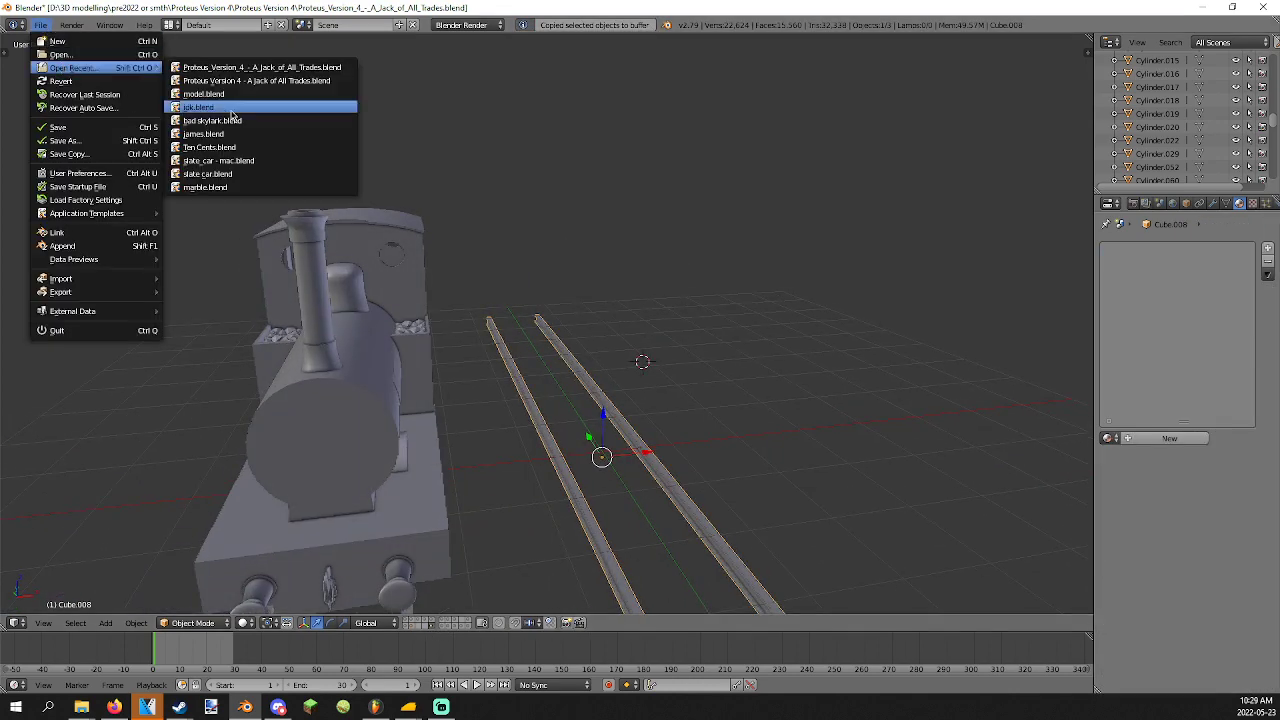
{"action": "left_click", "coordinate": [241, 100]}
{"action": "key", "text": "ctrl+v"}
{"action": "middle_click_drag", "start_coordinate": [394, 206], "coordinate": [464, 210]}
{"action": "scroll", "coordinate": [552, 302], "scroll_direction": "up", "scroll_amount": 5}
{"action": "scroll", "coordinate": [545, 315], "scroll_direction": "down", "scroll_amount": 3}
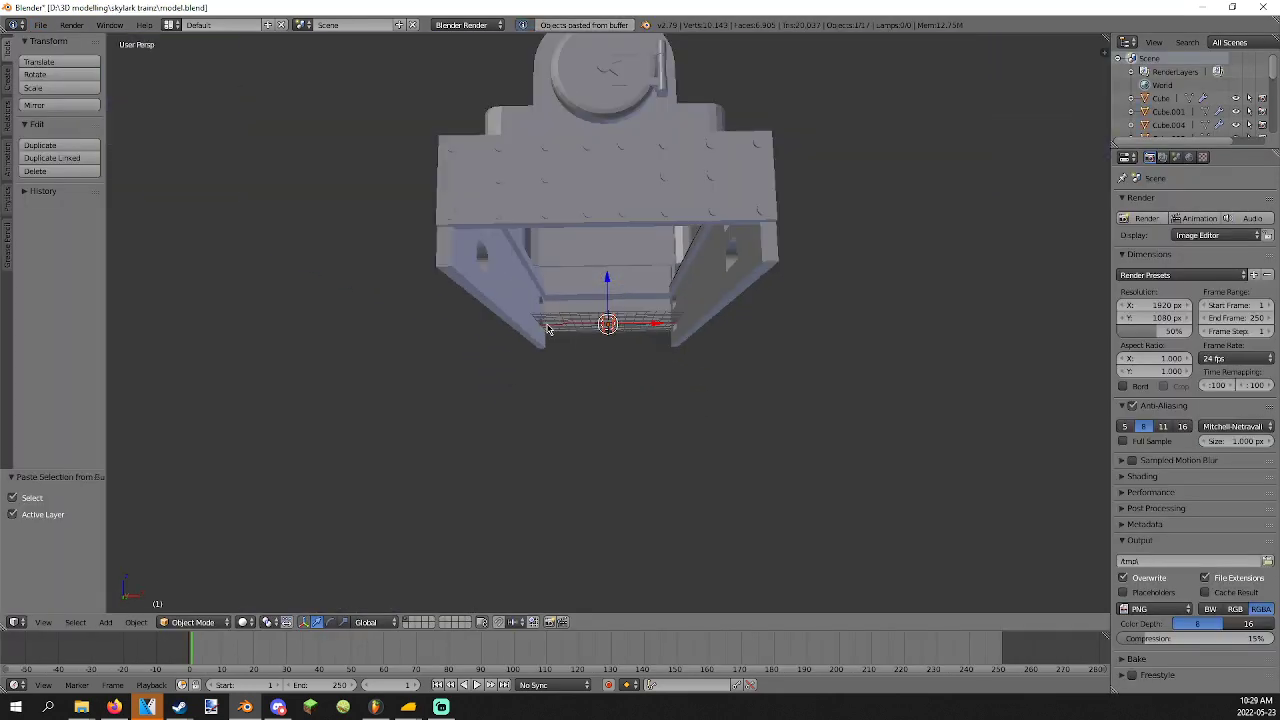
Move the pasted rails to the second layer and save over model.blend.
{"action": "key", "text": "m"}
{"action": "left_click", "coordinate": [655, 353]}
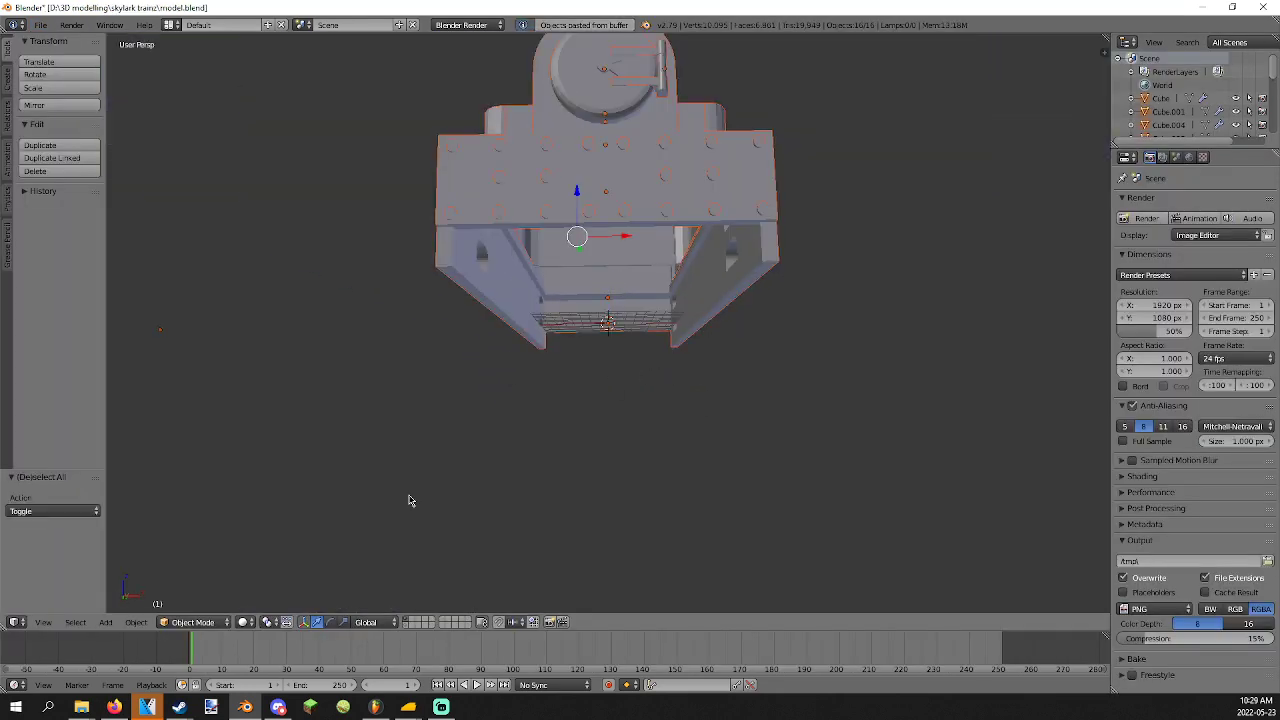
{"action": "key", "text": "a"}
{"action": "key", "text": "ctrl+s"}
{"action": "left_click", "coordinate": [410, 498]}
Snap the 3D cursor to the world centre, with all locomotive parts selected and the pivot point set to the 3D cursor.
{"action": "key", "text": "KP_1"}
{"action": "scroll", "coordinate": [689, 343], "scroll_direction": "up", "scroll_amount": 5}
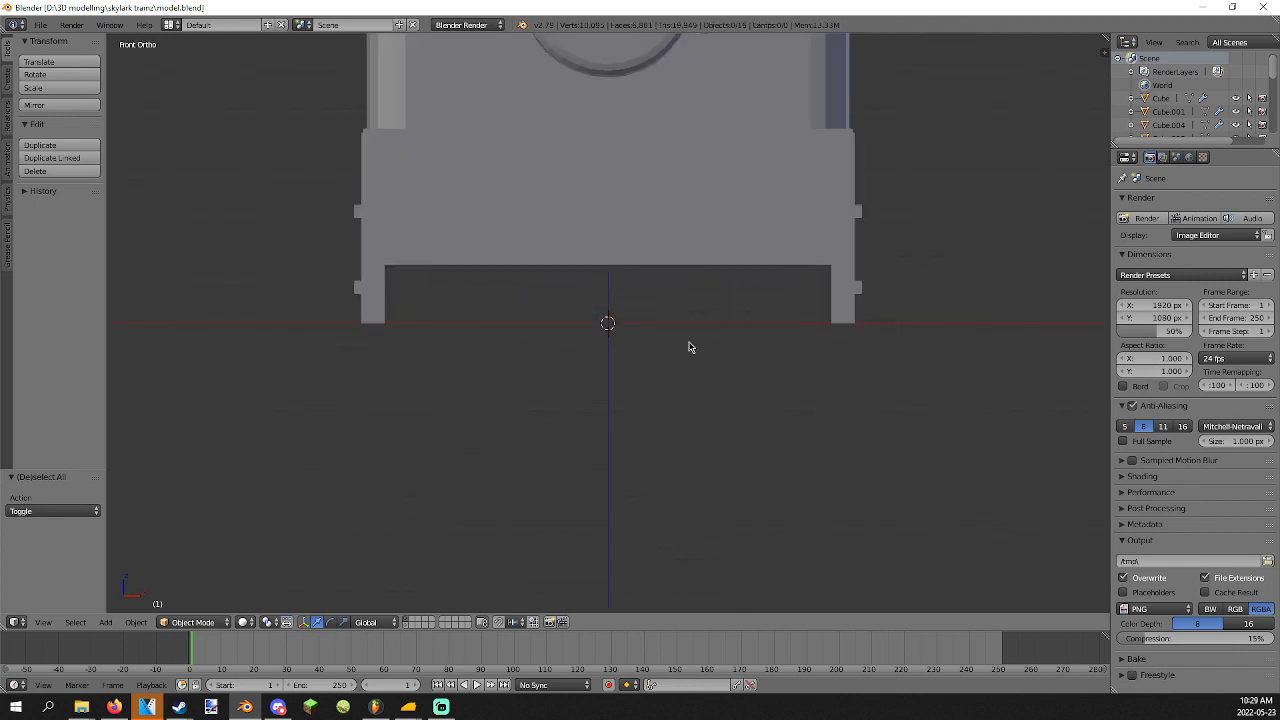
{"action": "key", "text": "n"}
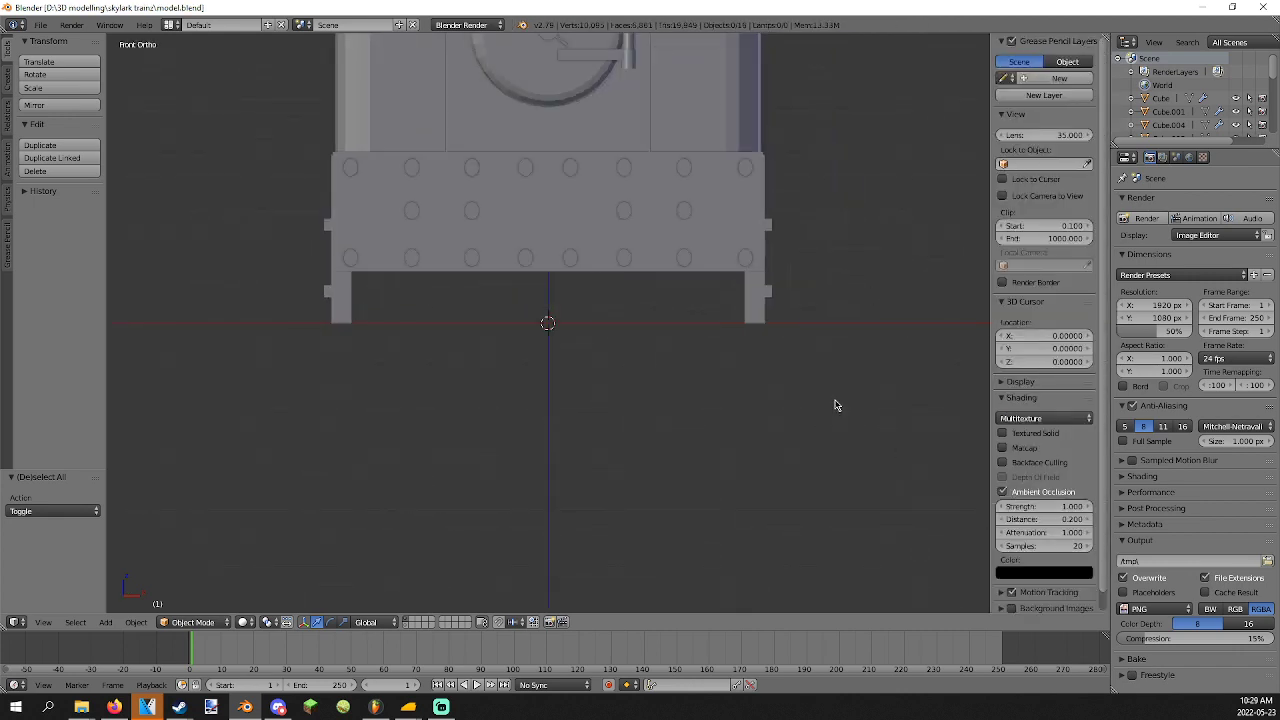
{"action": "key", "text": "n"}
{"action": "scroll", "coordinate": [834, 403], "scroll_direction": "down", "scroll_amount": 2}
{"action": "middle_click_drag", "start_coordinate": [656, 156], "coordinate": [656, 276], "text": "shift"}
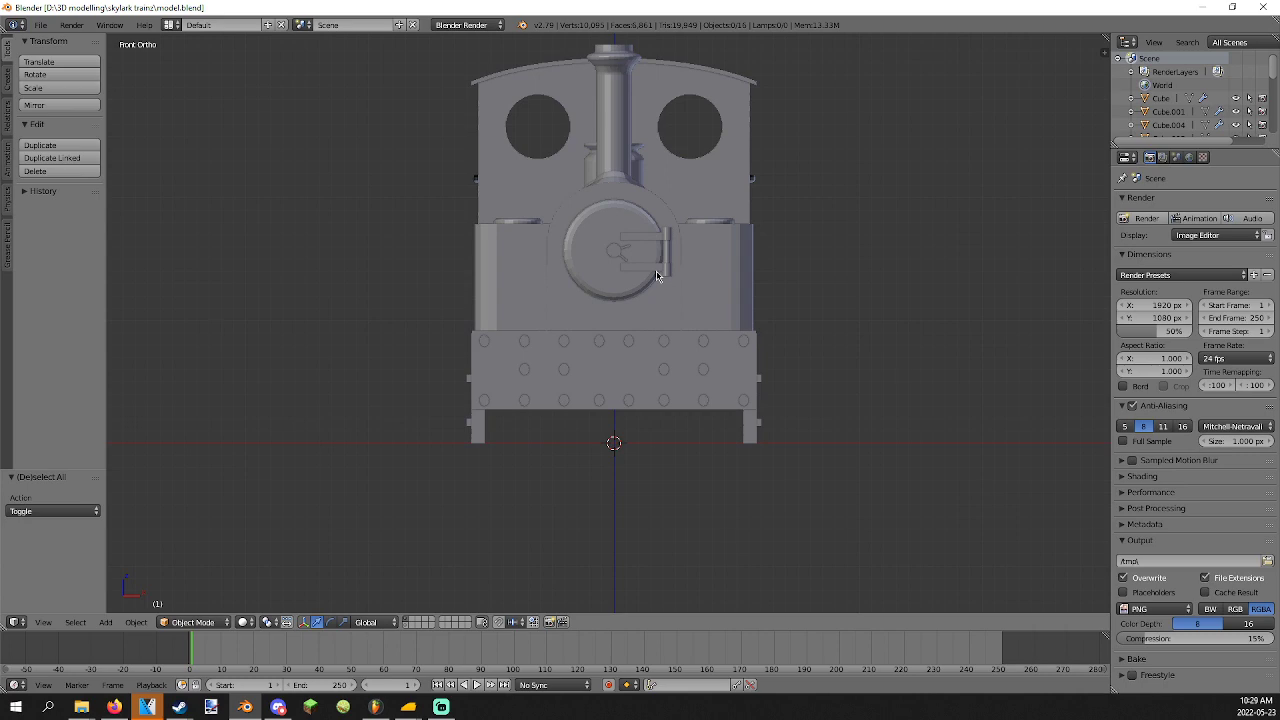
{"action": "key", "text": "shift+s"}
{"action": "left_click", "coordinate": [656, 347]}
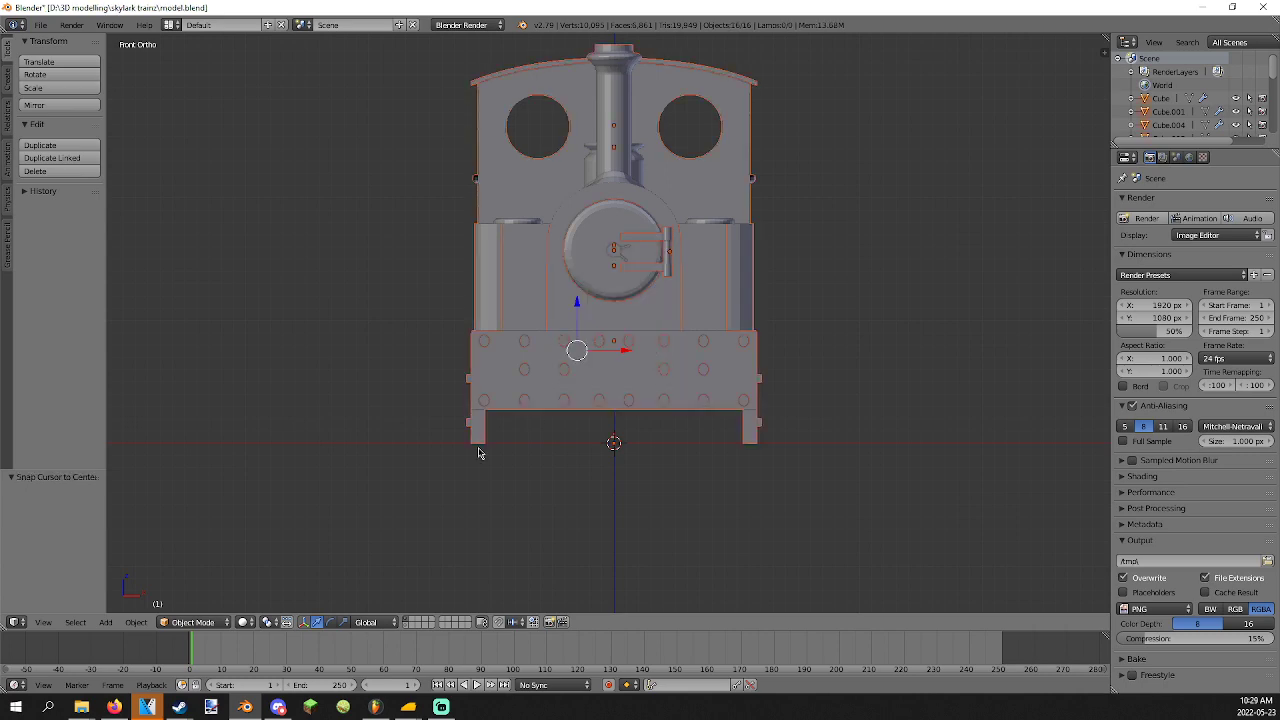
{"action": "left_click", "coordinate": [270, 622]}
{"action": "left_click", "coordinate": [290, 592]}
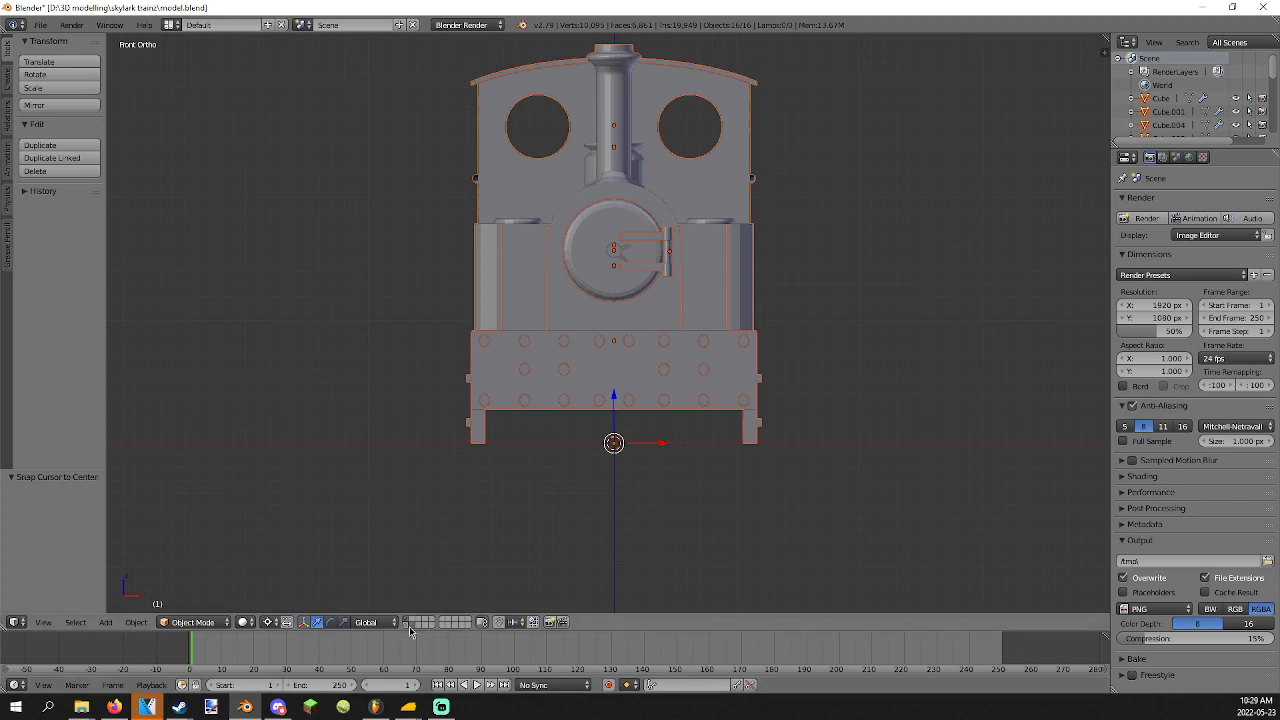
Show the rails with the locomotive and scale all its parts by about -0.076 and again by about -1.08 to suit the track.
{"action": "scroll", "coordinate": [446, 483], "scroll_direction": "up", "scroll_amount": 5}
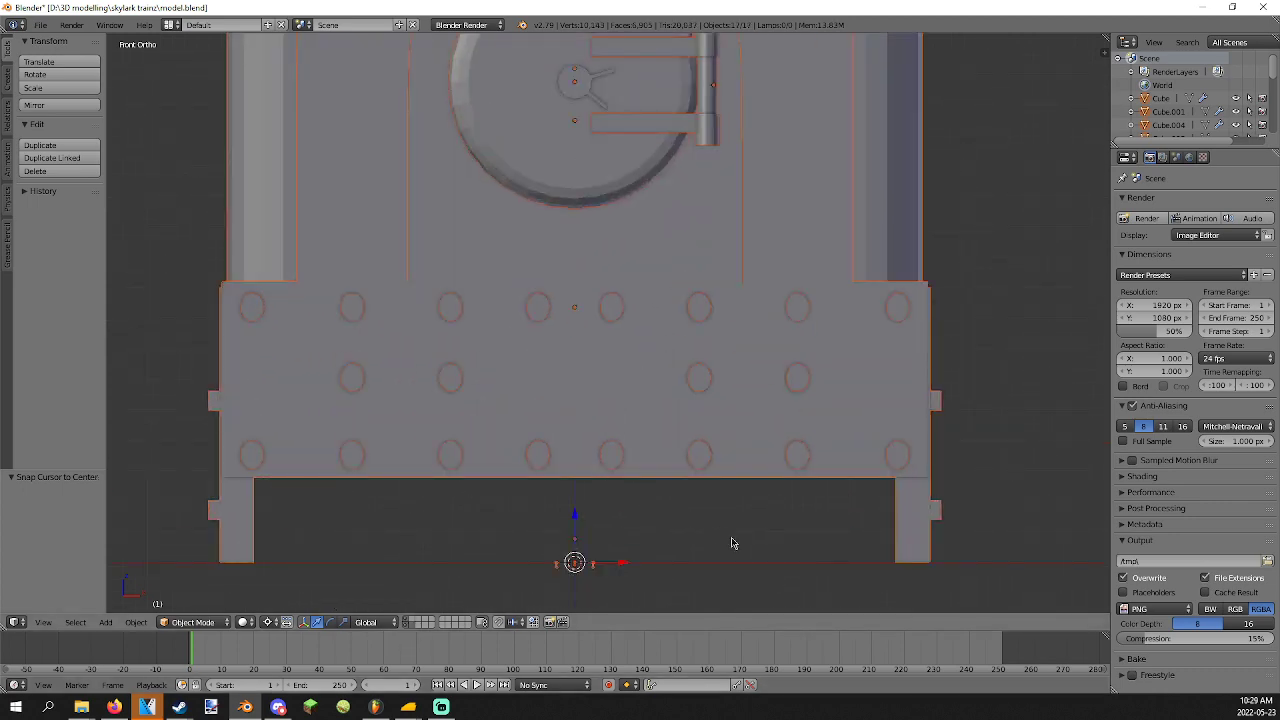
{"action": "left_click", "coordinate": [416, 621]}
{"action": "key", "text": "a"}
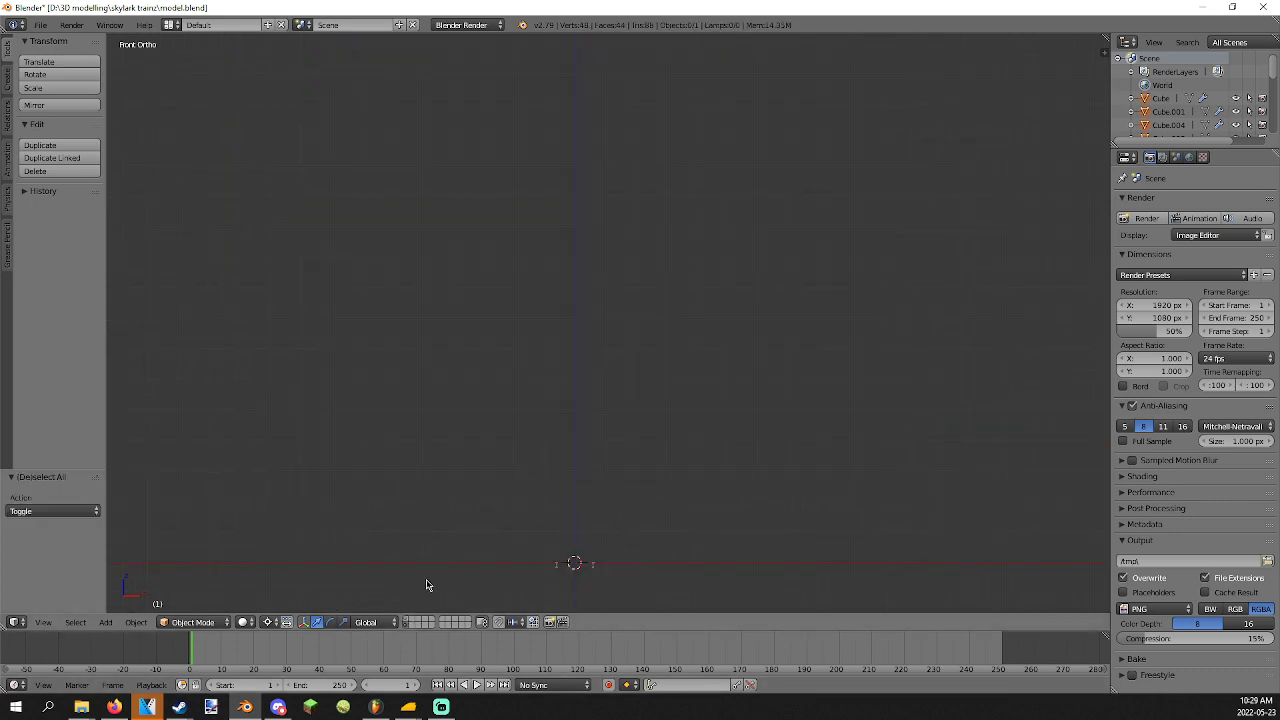
{"action": "left_click", "coordinate": [406, 623], "text": "shift"}
{"action": "key", "text": "s"}
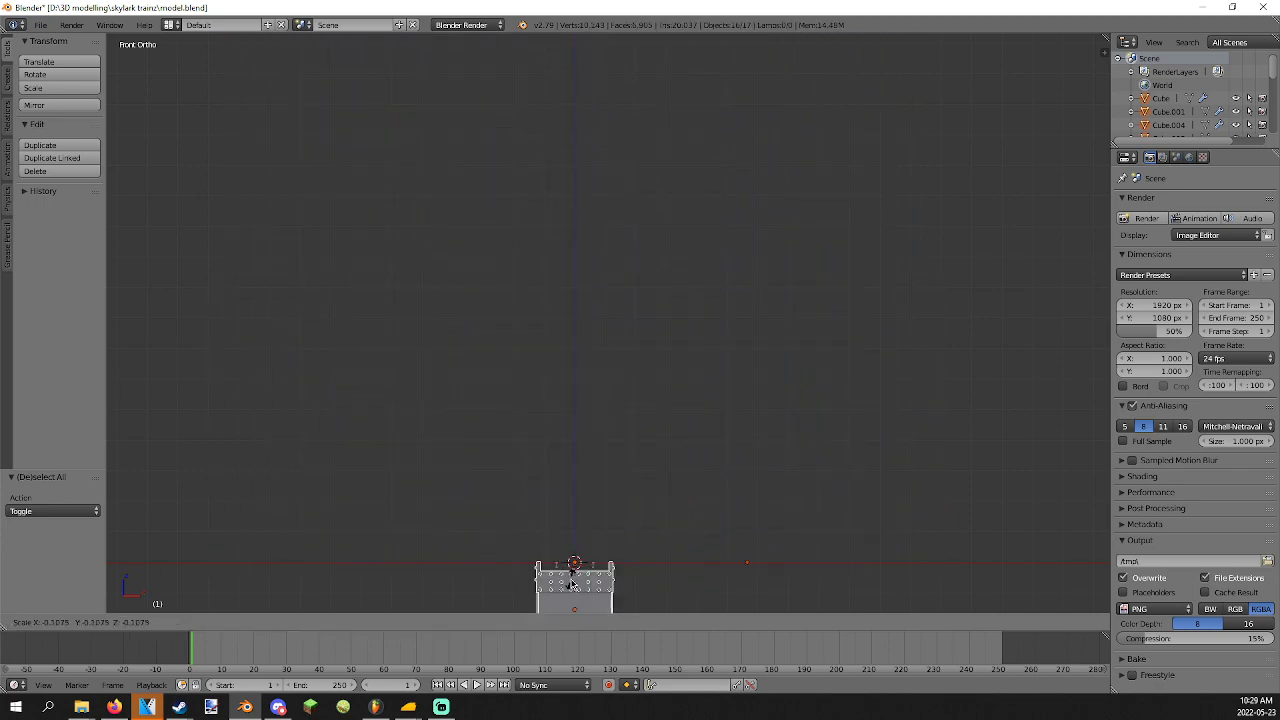
{"action": "left_click", "coordinate": [573, 580]}
{"action": "middle_click_drag", "start_coordinate": [574, 580], "coordinate": [581, 442], "text": "shift"}
{"action": "scroll", "coordinate": [614, 420], "scroll_direction": "up", "scroll_amount": 4}
{"action": "key", "text": "s"}
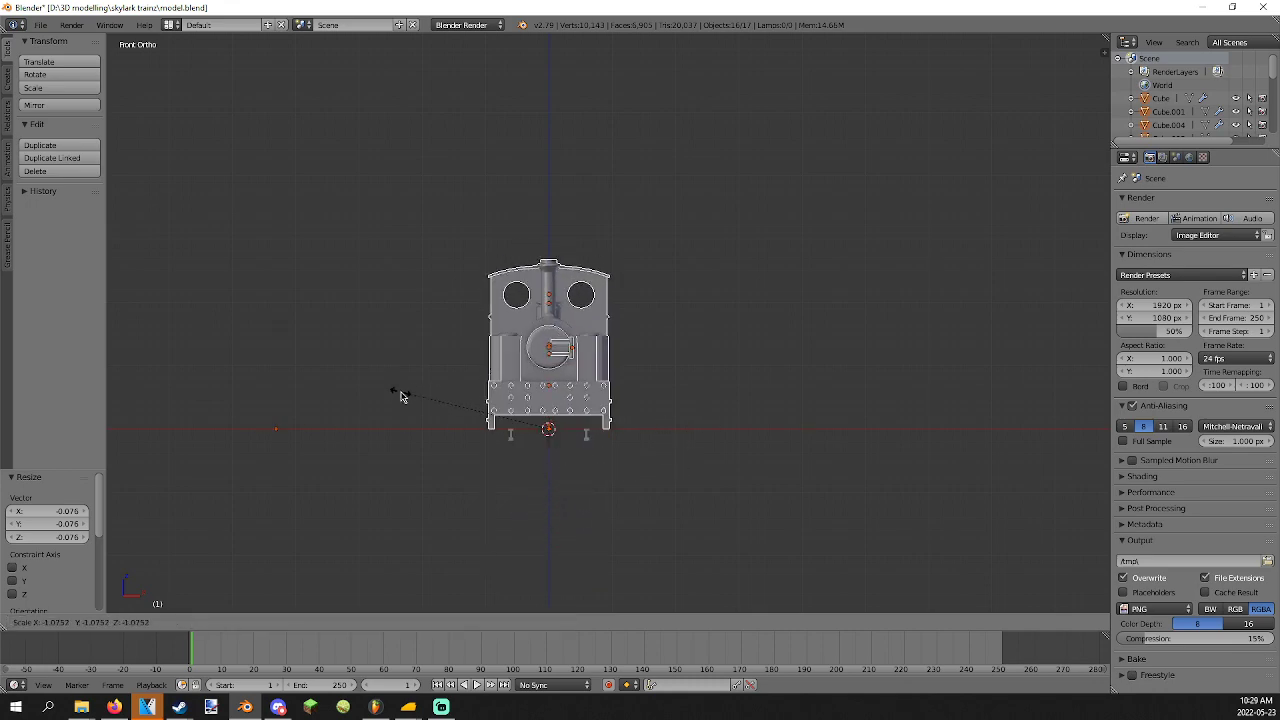
{"action": "left_click", "coordinate": [404, 396]}
Deselect the scaled locomotive and save over model.blend.
{"action": "key", "text": "a"}
{"action": "middle_click_drag", "start_coordinate": [508, 393], "coordinate": [540, 350]}
{"action": "key", "text": "ctrl+s"}
{"action": "left_click", "coordinate": [513, 398]}
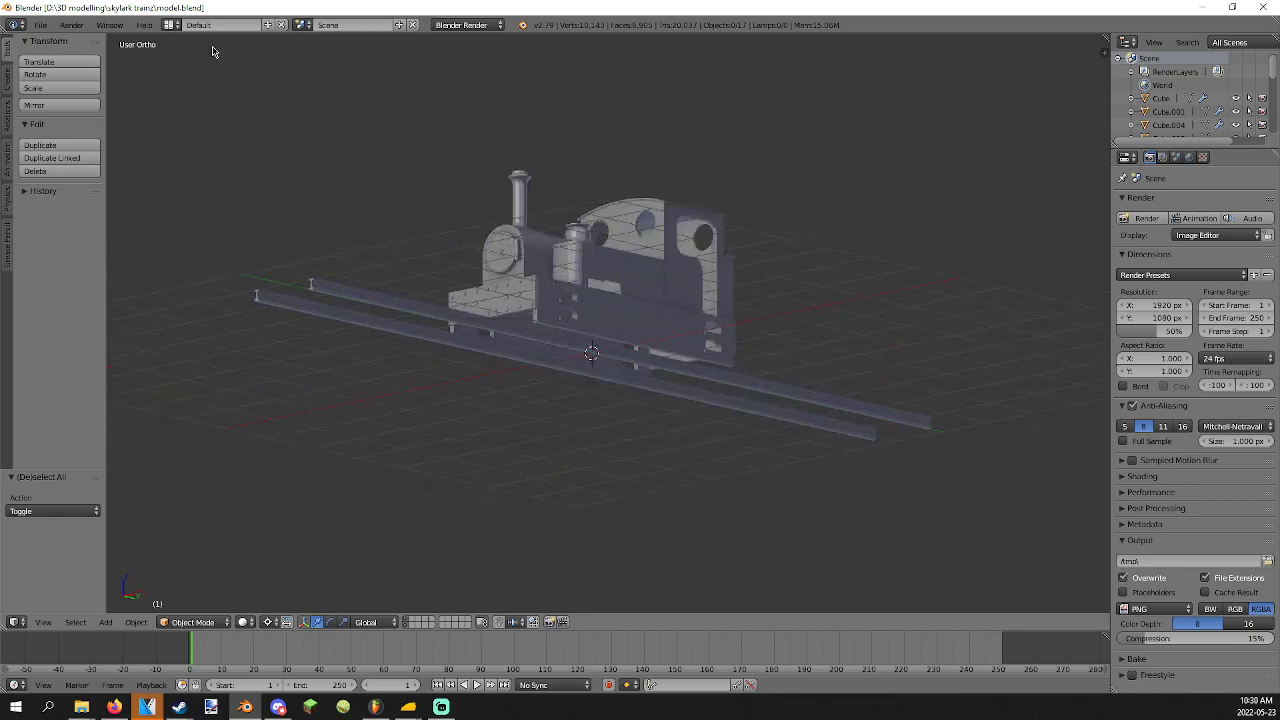
{"action": "left_click", "coordinate": [40, 24]}
{"action": "mouse_move", "coordinate": [120, 67]}
{"action": "key", "text": "ctrl+s"}
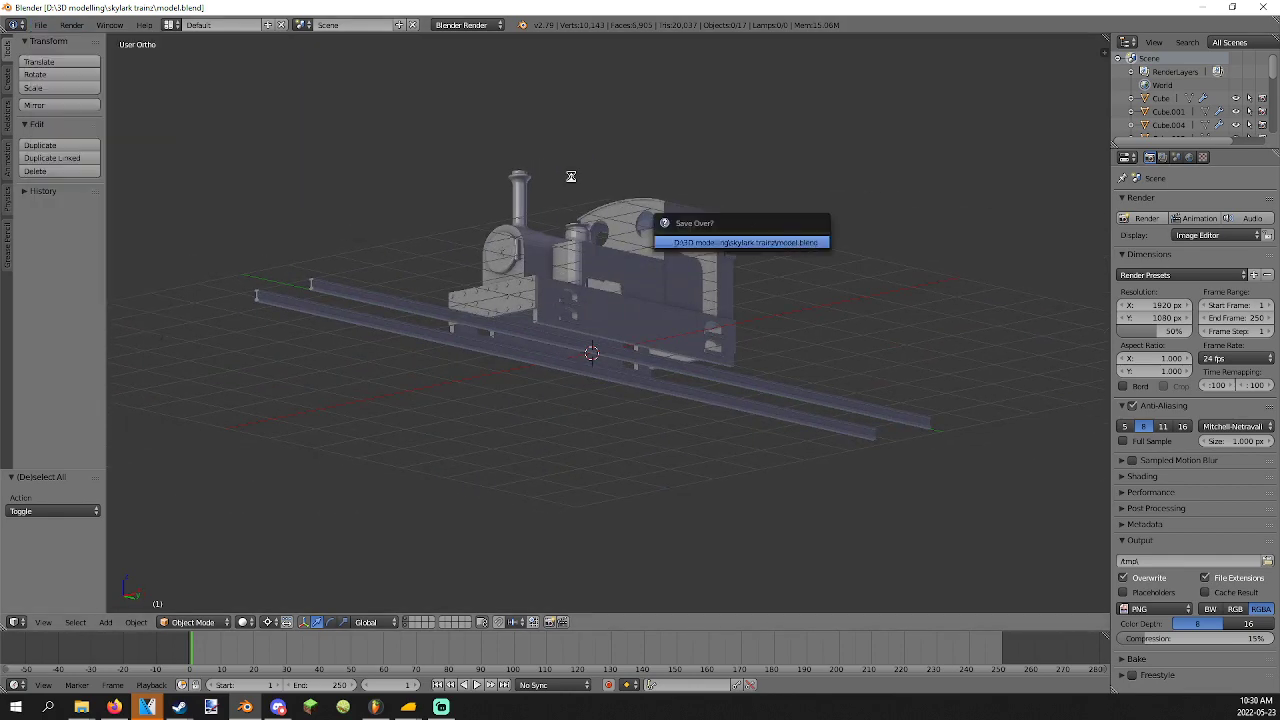
{"action": "left_click", "coordinate": [780, 244]}
Reopen Proteus_Version_4_-_A_Jack_of_All_Trades.blend and show its first layer with the coloured engine.
{"action": "left_click", "coordinate": [45, 26]}
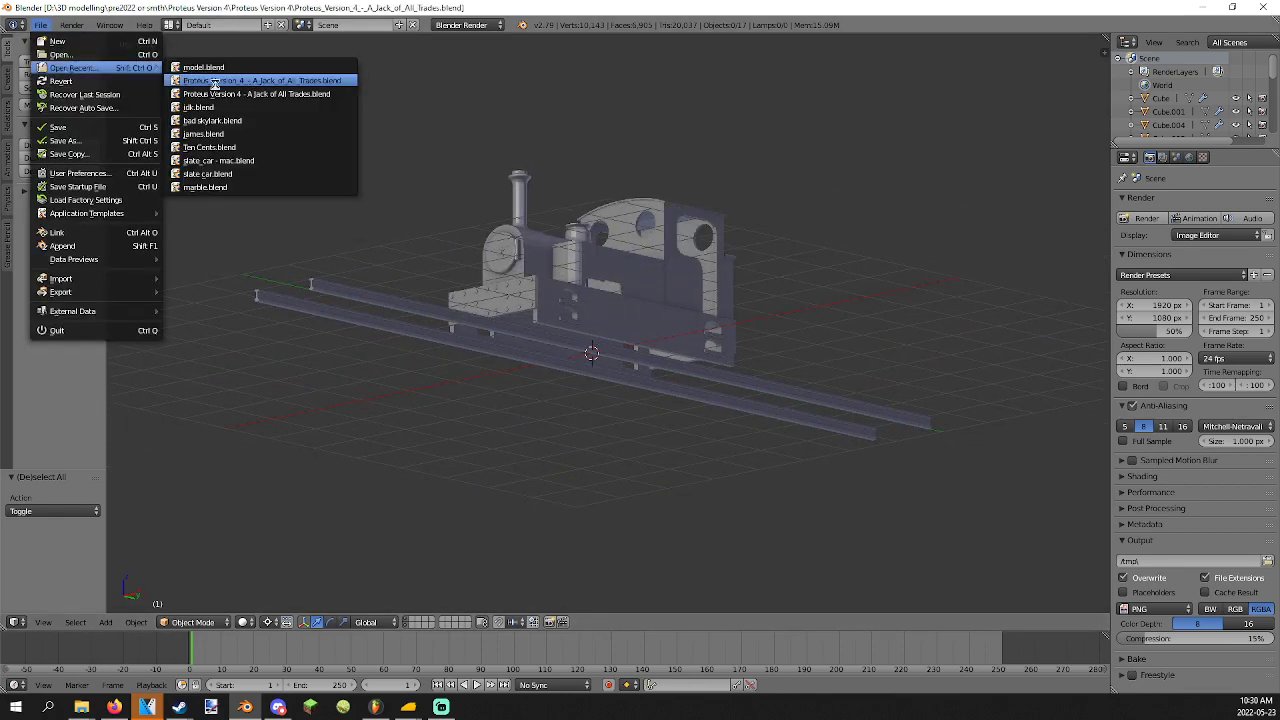
{"action": "left_click", "coordinate": [213, 84]}
{"action": "left_click", "coordinate": [408, 621]}
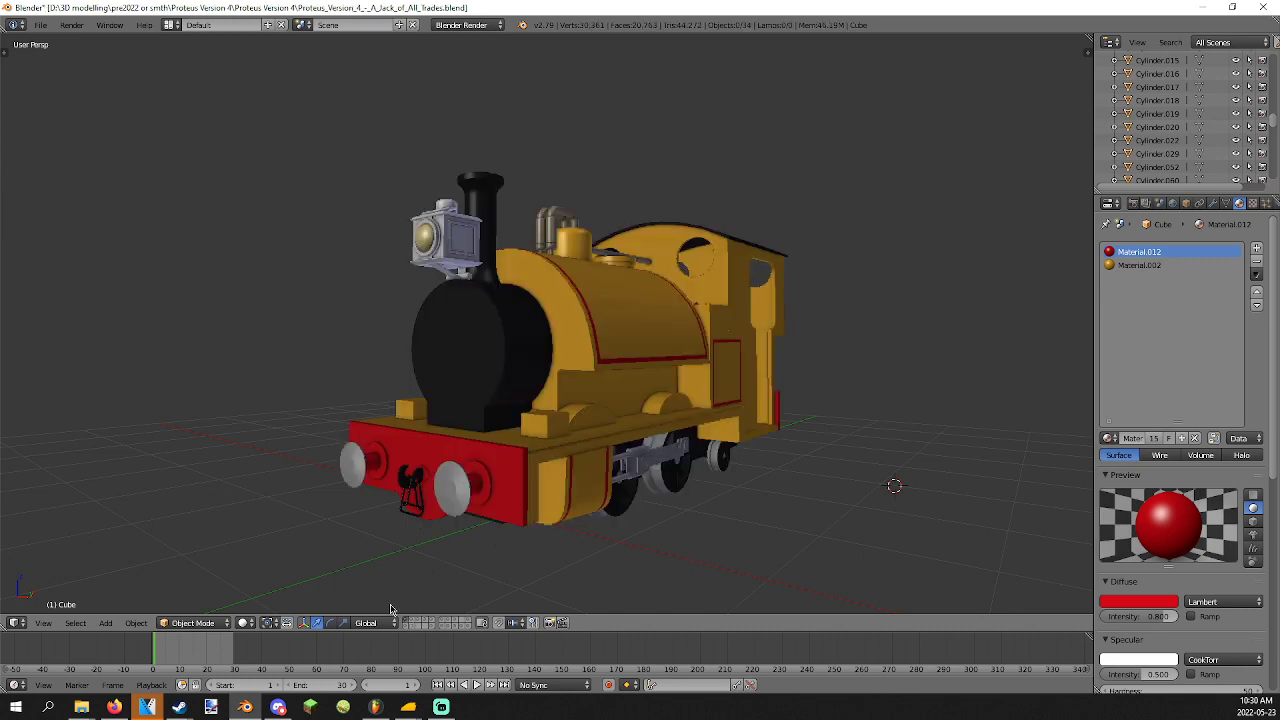
Copy the engine's two spoked driving wheel sets and paste them into model.blend.
{"action": "middle_click_drag", "start_coordinate": [392, 607], "coordinate": [475, 490]}
{"action": "right_click", "coordinate": [522, 440]}
{"action": "middle_click_drag", "start_coordinate": [522, 440], "coordinate": [511, 497]}
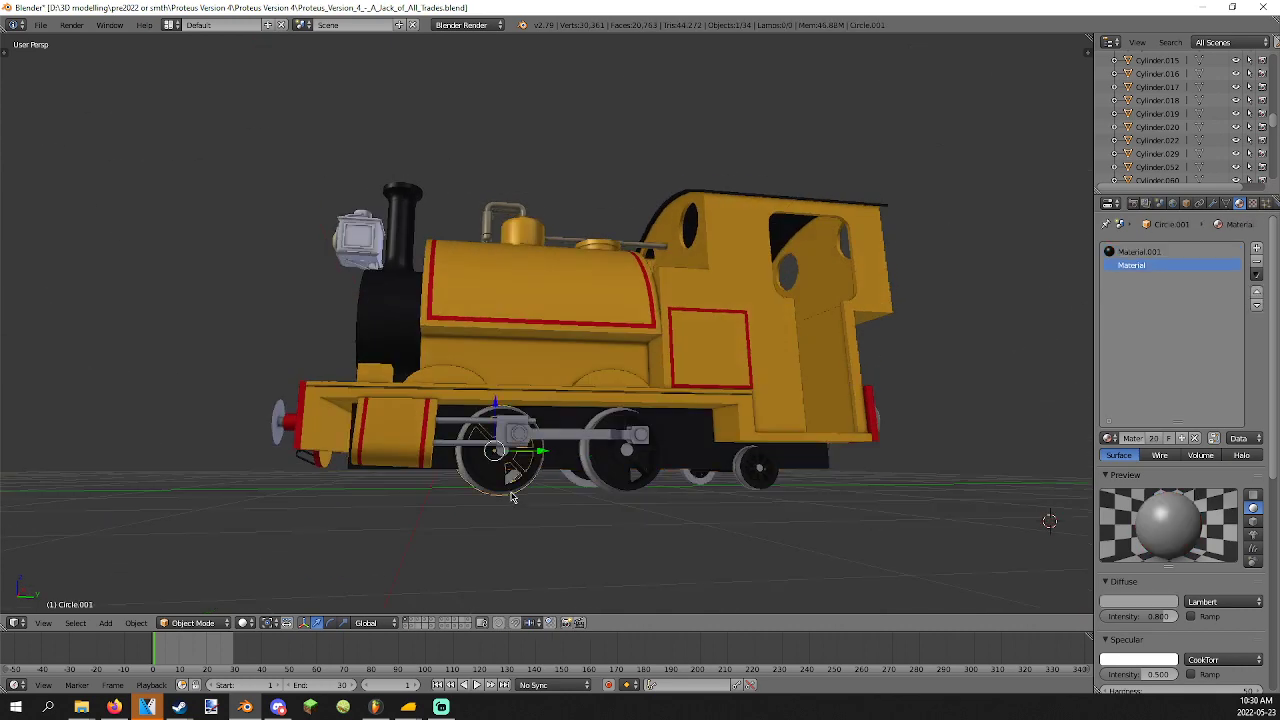
{"action": "left_click", "coordinate": [41, 25]}
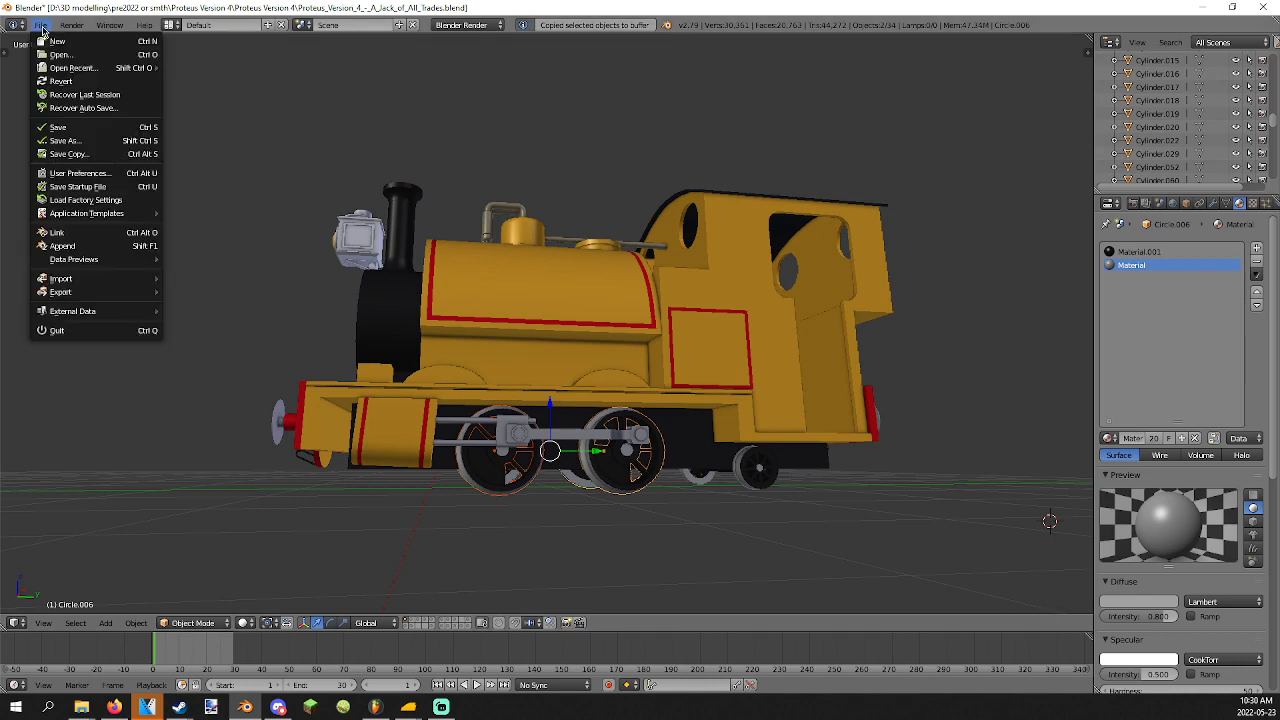
{"action": "mouse_move", "coordinate": [72, 70]}
{"action": "left_click", "coordinate": [200, 82]}
{"action": "middle_click_drag", "start_coordinate": [318, 400], "coordinate": [436, 421]}
{"action": "key", "text": "ctrl+v"}
In a wireframe side view, move both pasted wheel sets about -0.99 along the Y axis under the frame.
{"action": "key", "text": "KP_1"}
{"action": "scroll", "coordinate": [540, 346], "scroll_direction": "up", "scroll_amount": 4}
{"action": "key", "text": "KP_3"}
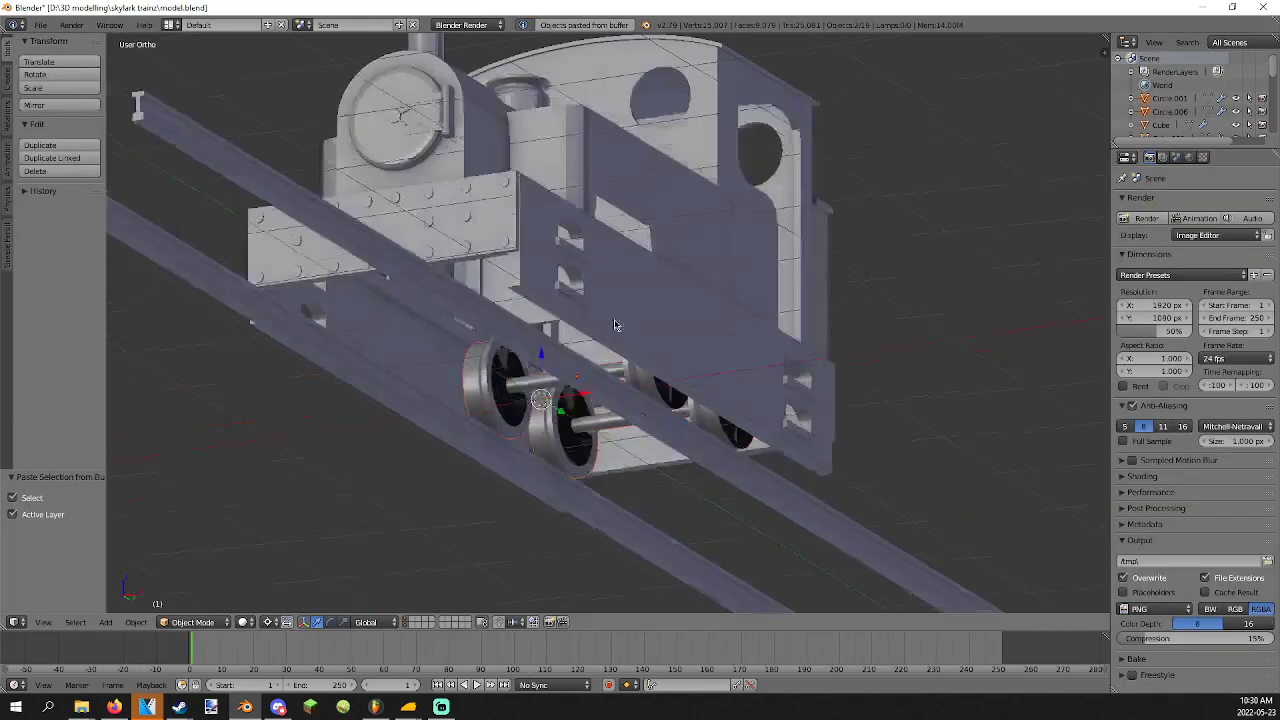
{"action": "scroll", "coordinate": [540, 346], "scroll_direction": "up", "scroll_amount": 2}
{"action": "key", "text": "z"}
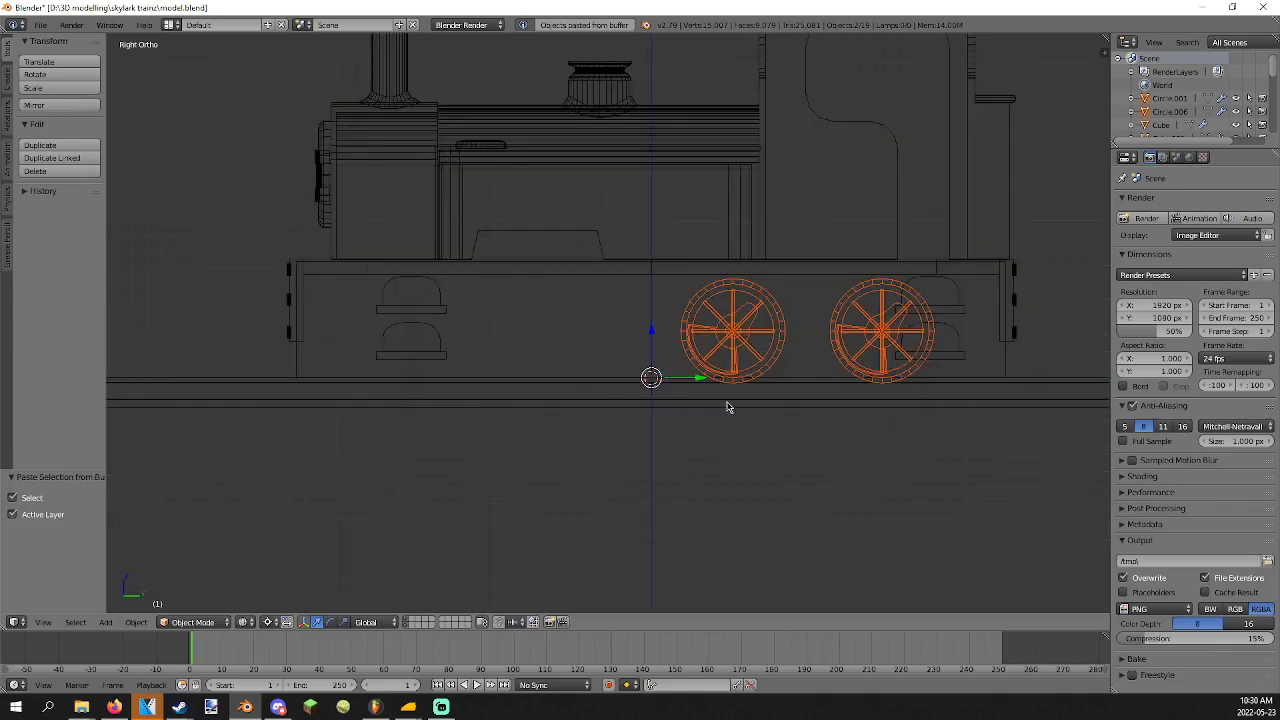
{"action": "left_click_drag", "start_coordinate": [695, 388], "coordinate": [533, 384]}
{"action": "left_click", "coordinate": [543, 397]}
Spread the wheels along the Y axis, shifting the front set towards the smokebox and the rear set 0.746 towards the cab.
{"action": "scroll", "coordinate": [543, 397], "scroll_direction": "down", "scroll_amount": 3}
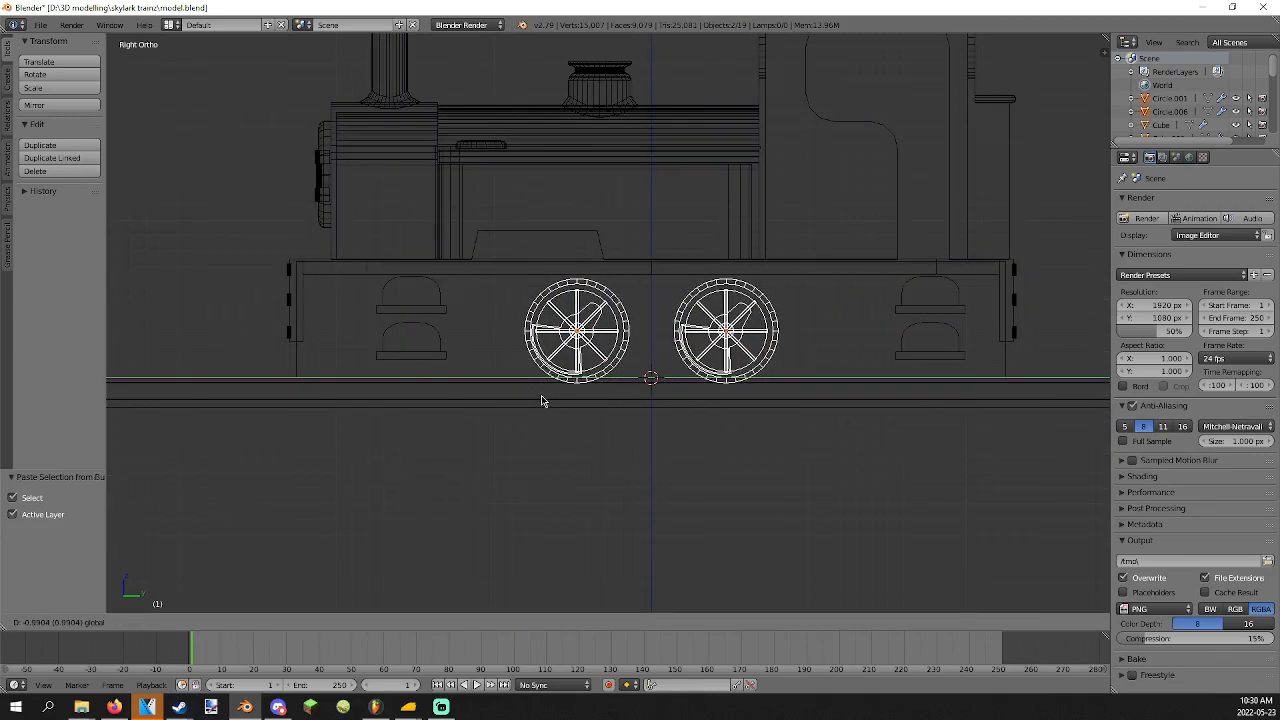
{"action": "key", "text": "z"}
{"action": "key", "text": "z"}
{"action": "key", "text": "a"}
{"action": "right_click", "coordinate": [583, 354]}
{"action": "key", "text": "g"}
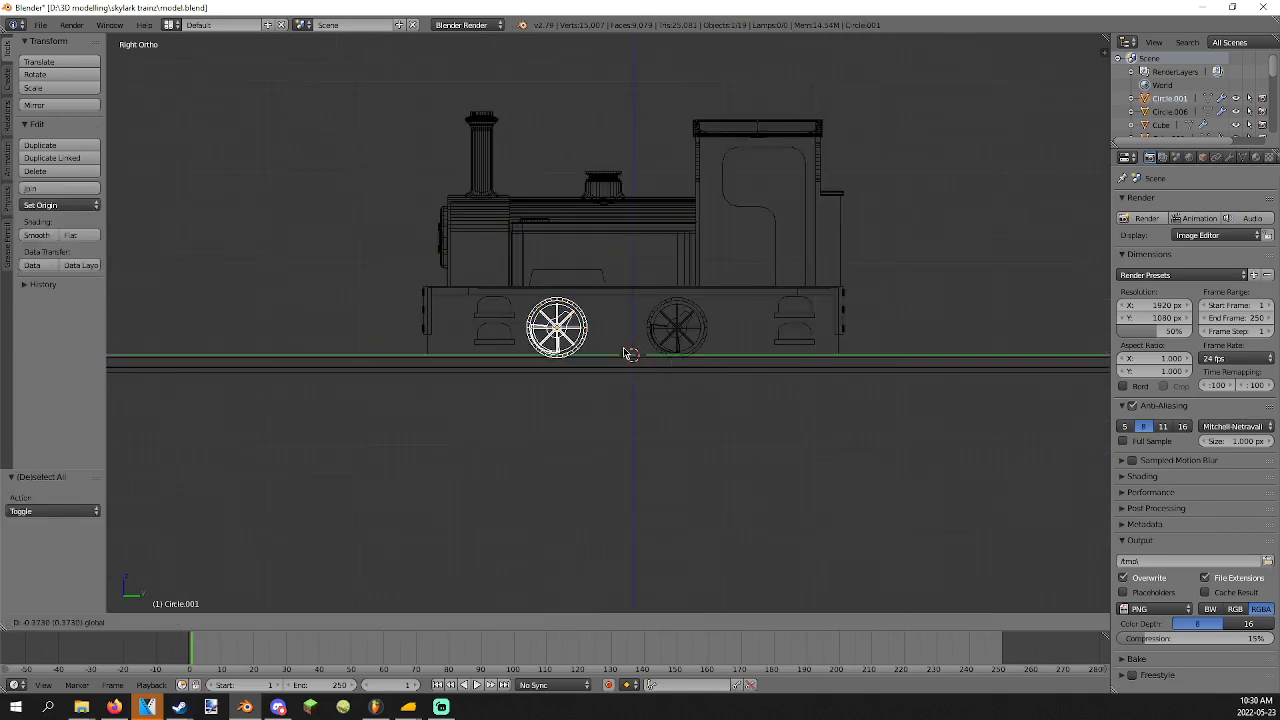
{"action": "left_click", "coordinate": [566, 345]}
{"action": "right_click", "coordinate": [677, 338]}
{"action": "key", "text": "g"}
{"action": "left_click", "coordinate": [740, 374]}
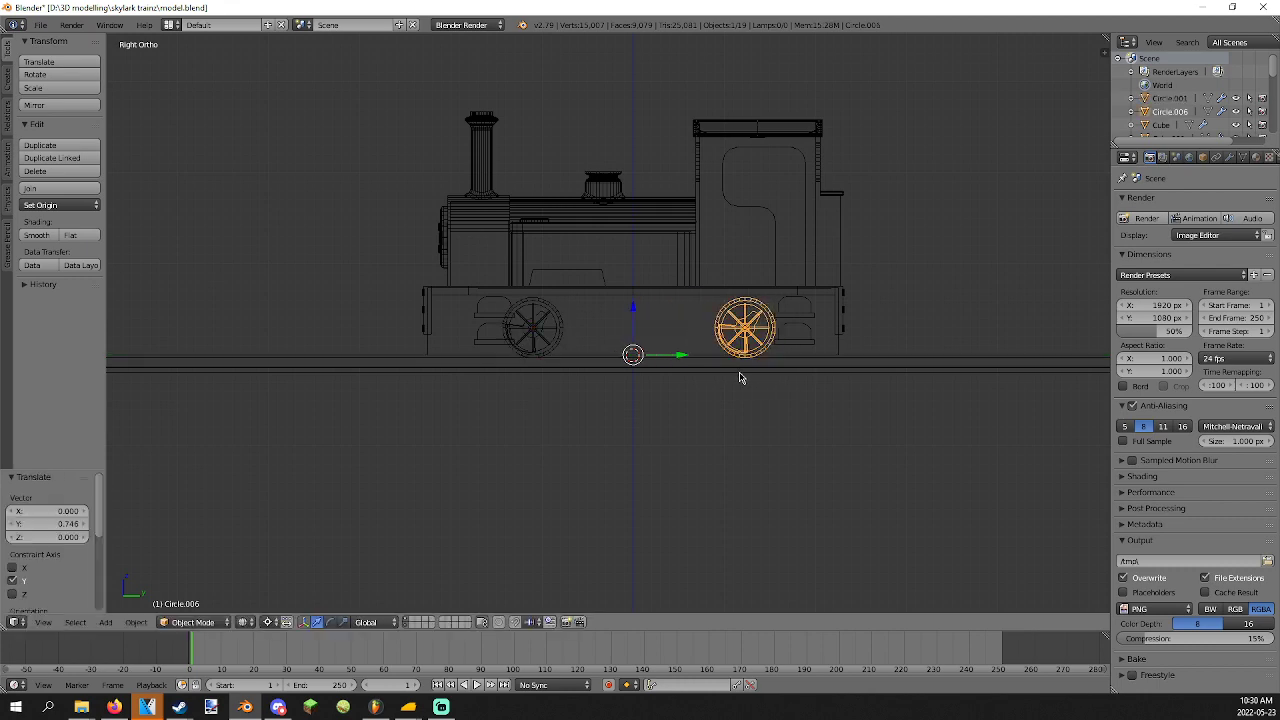
Return to solid shading to check the wheels under the locomotive and save the file.
{"action": "mouse_move", "coordinate": [740, 374]}
{"action": "middle_mouse_down"}
{"action": "mouse_move", "coordinate": [654, 397]}
{"action": "mouse_move", "coordinate": [712, 343]}
{"action": "mouse_move", "coordinate": [649, 371]}
{"action": "mouse_move", "coordinate": [640, 403]}
{"action": "middle_mouse_up"}
{"action": "key", "text": "z"}
{"action": "key", "text": "x"}
{"action": "scroll", "coordinate": [709, 403], "scroll_direction": "up", "scroll_amount": 3}
{"action": "key", "text": "KP_1"}
{"action": "scroll", "coordinate": [709, 403], "scroll_direction": "down", "scroll_amount": 3}
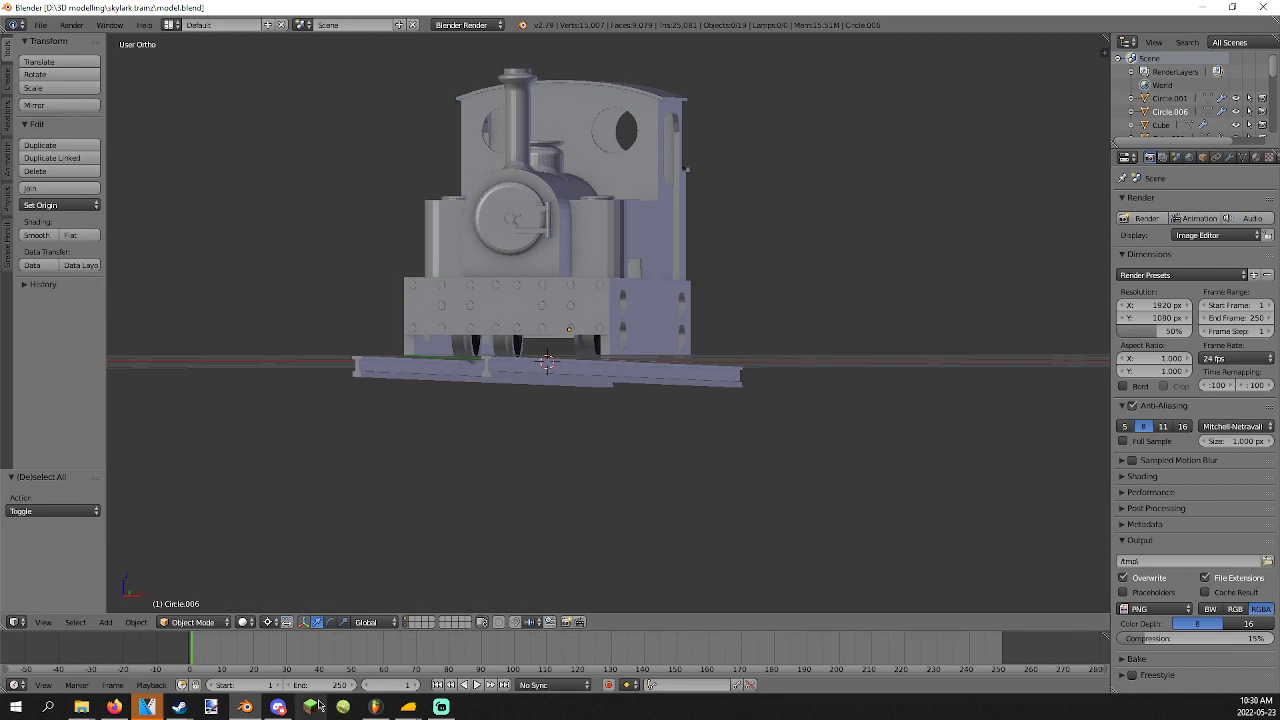
{"action": "left_click", "coordinate": [278, 707]}
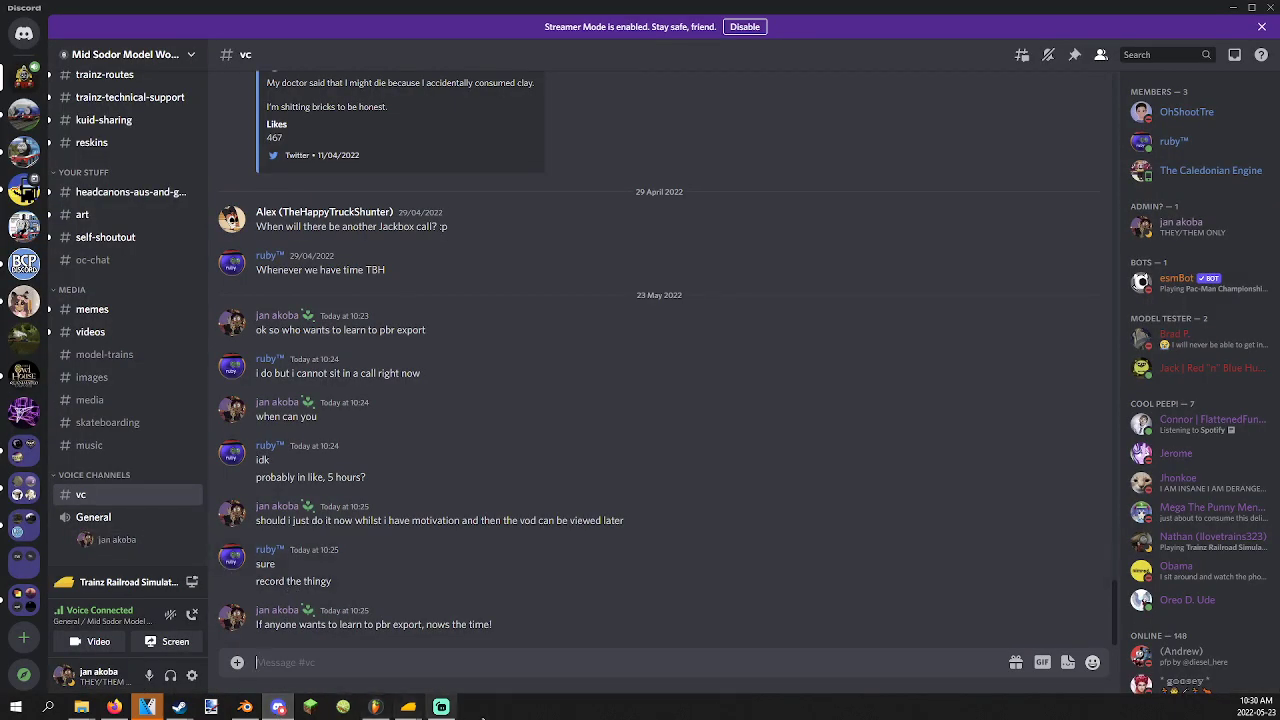
{"action": "left_click", "coordinate": [243, 708]}
Delete the track rails beneath the locomotive.
{"action": "middle_click_drag", "start_coordinate": [506, 474], "coordinate": [583, 398]}
{"action": "key", "text": "x"}
{"action": "right_click", "coordinate": [583, 398]}
Select both spoked wheel sets under the frame and move them to a separate layer.
{"action": "right_click", "coordinate": [587, 376]}
{"action": "key", "text": "z"}
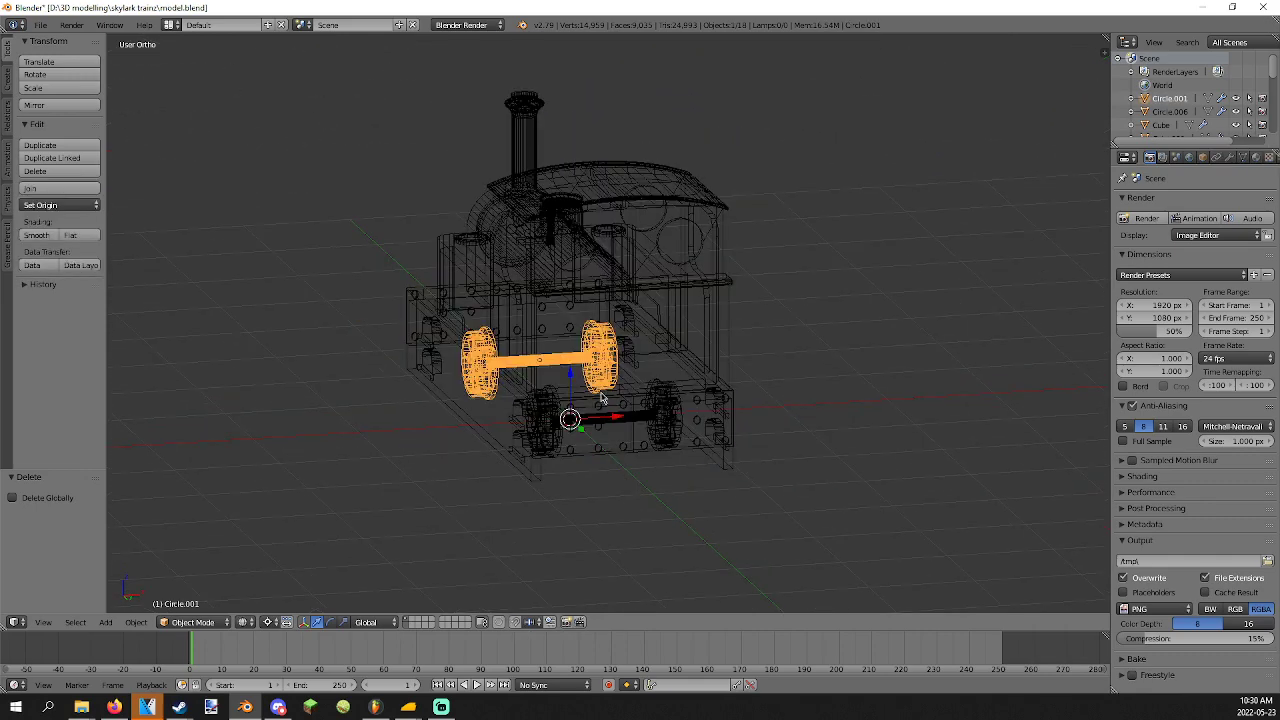
{"action": "right_click", "coordinate": [657, 436], "text": "shift"}
{"action": "key", "text": "z"}
{"action": "middle_click_drag", "start_coordinate": [657, 436], "coordinate": [566, 480]}
{"action": "key", "text": "m"}
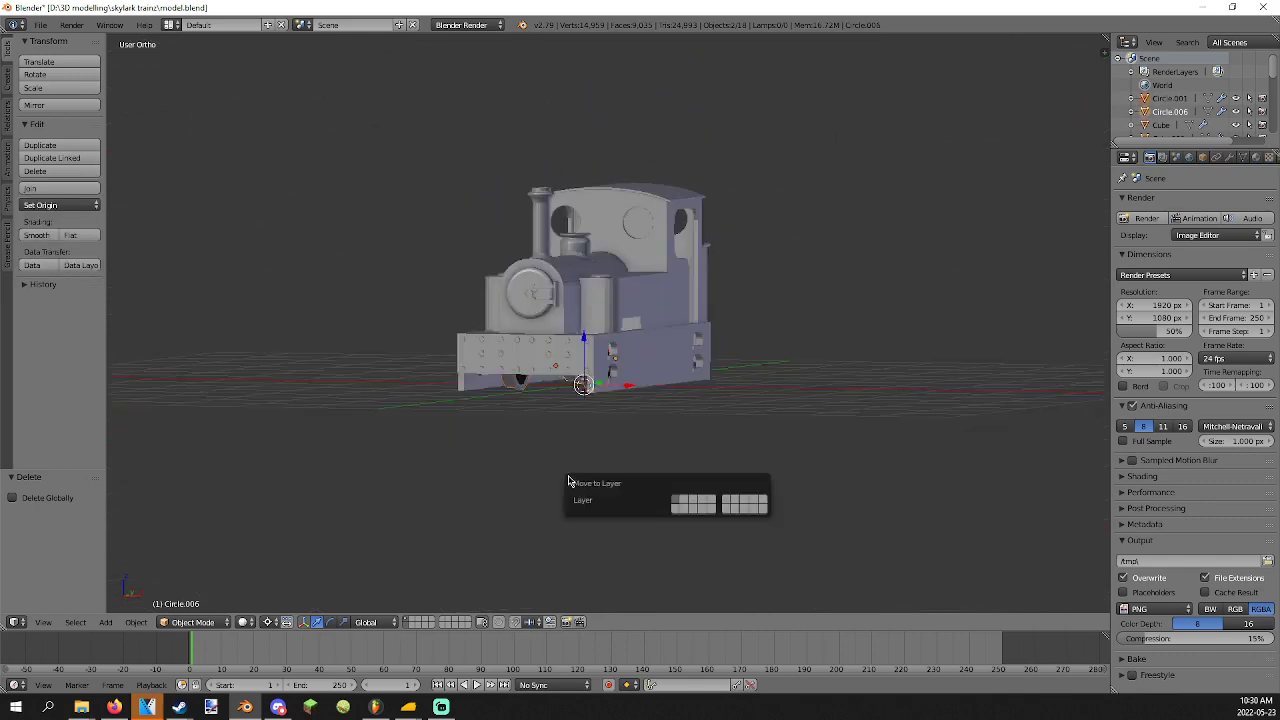
{"action": "left_click", "coordinate": [675, 497]}
Show only the layer with the locomotive body, hiding the wheels, and save over model.blend.
{"action": "key", "text": "a"}
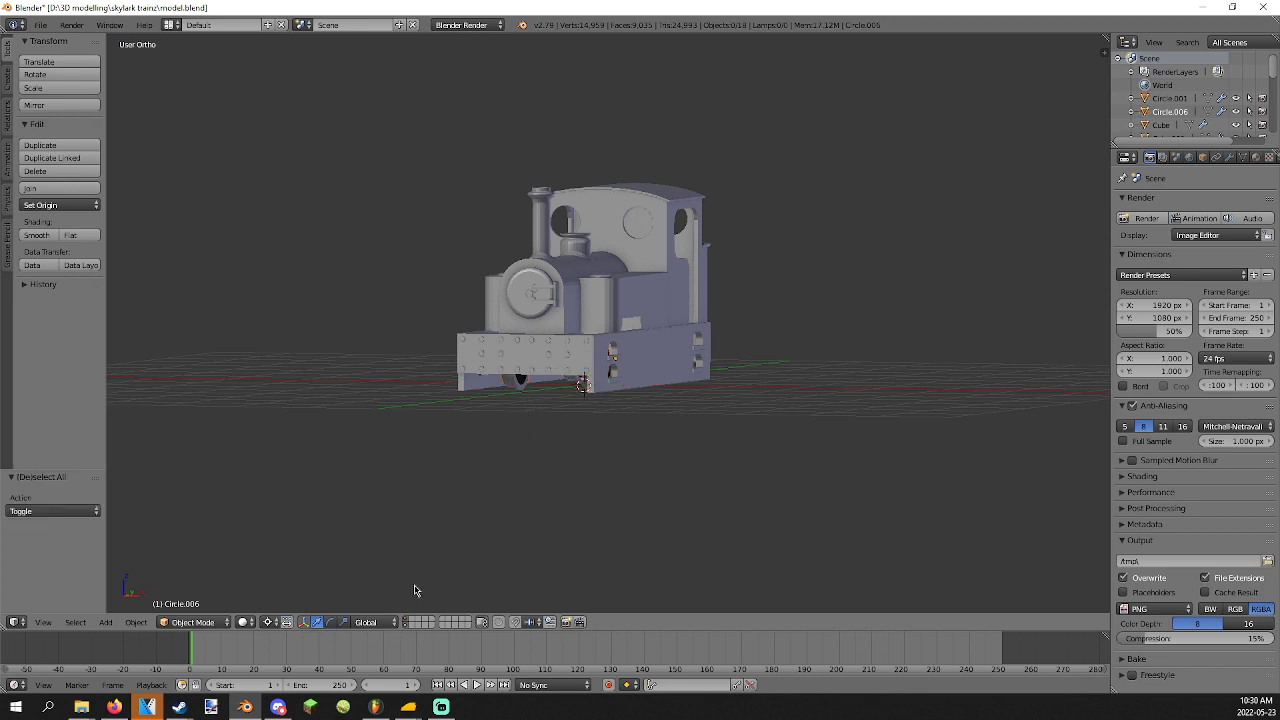
{"action": "left_click", "coordinate": [407, 621]}
{"action": "middle_click_drag", "start_coordinate": [502, 428], "coordinate": [433, 417]}
{"action": "key", "text": "ctrl+s"}
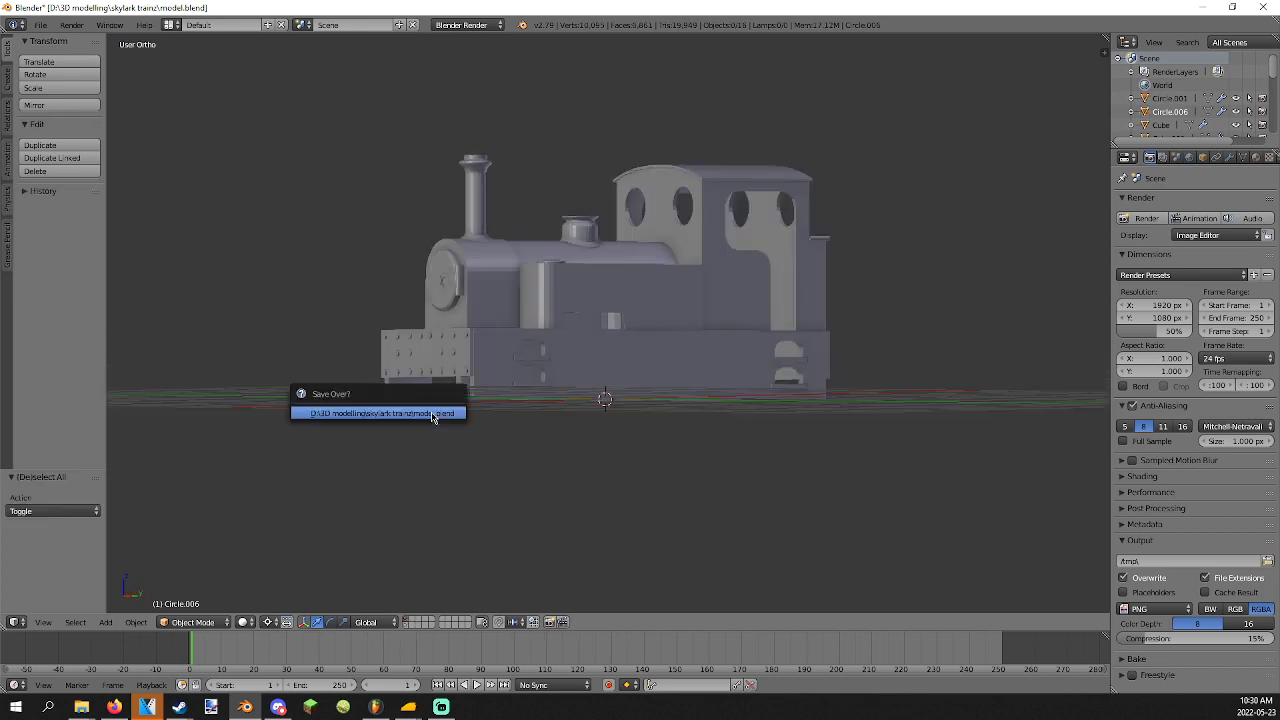
{"action": "left_click", "coordinate": [433, 416]}
Try to join the cab roof, chimney, smokebox and smokebox door with the side frames.
{"action": "scroll", "coordinate": [460, 324], "scroll_direction": "up", "scroll_amount": 3}
{"action": "right_click", "coordinate": [460, 324]}
{"action": "middle_click_drag", "start_coordinate": [460, 324], "coordinate": [485, 262]}
{"action": "scroll", "coordinate": [485, 262], "scroll_direction": "down", "scroll_amount": 2}
{"action": "scroll", "coordinate": [485, 260], "scroll_direction": "up", "scroll_amount": 1}
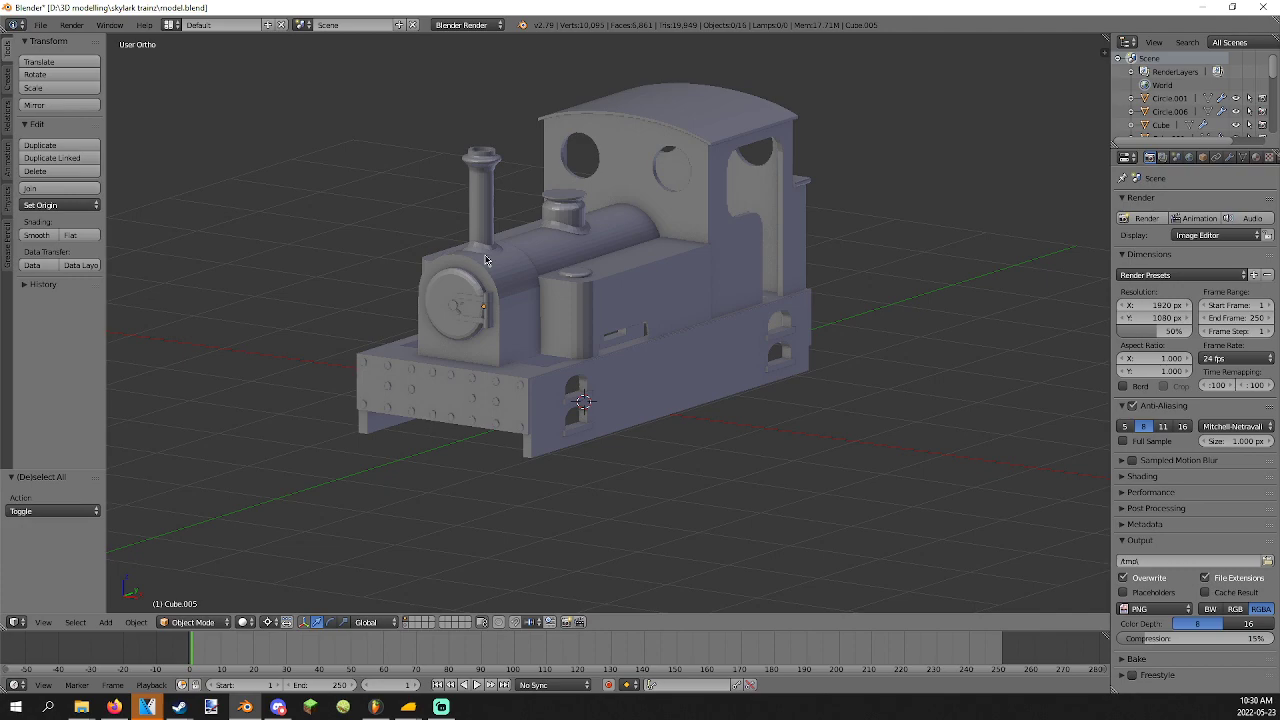
{"action": "scroll", "coordinate": [522, 279], "scroll_direction": "up", "scroll_amount": 3}
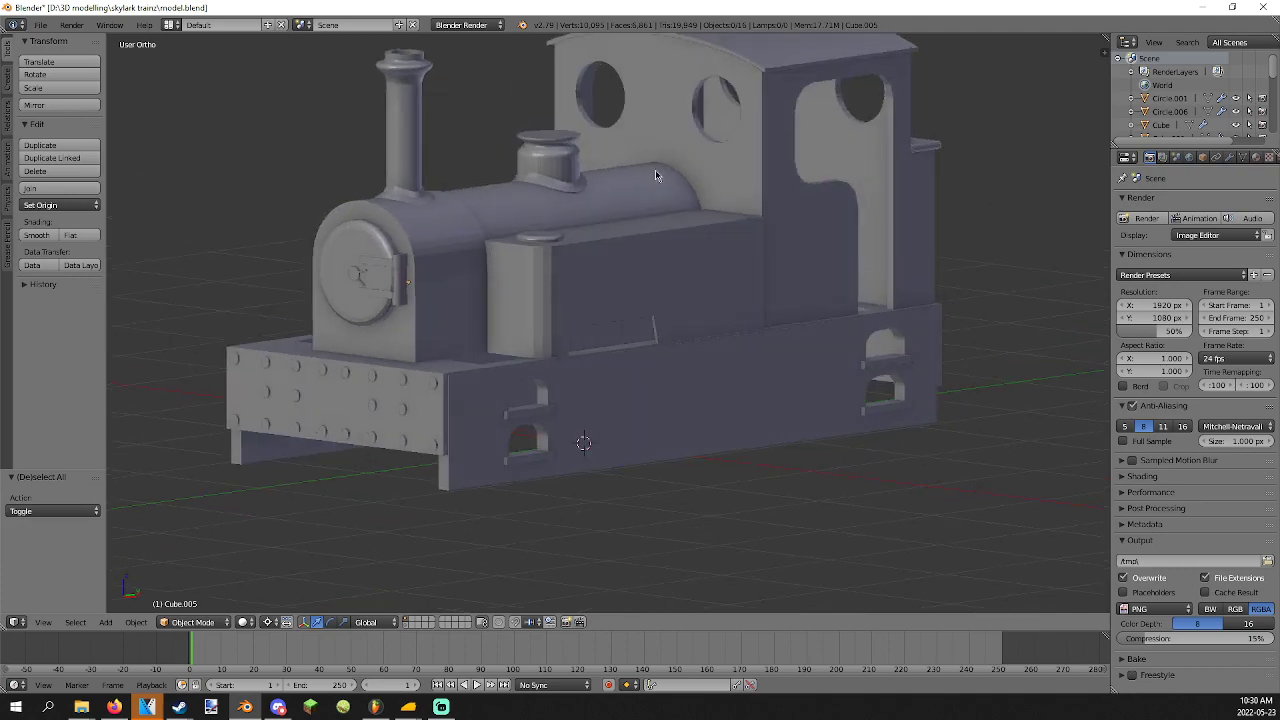
{"action": "middle_click_drag", "start_coordinate": [522, 279], "coordinate": [723, 167]}
{"action": "key", "text": "z"}
{"action": "right_click", "coordinate": [723, 167]}
{"action": "key", "text": "z"}
{"action": "right_click", "coordinate": [738, 181]}
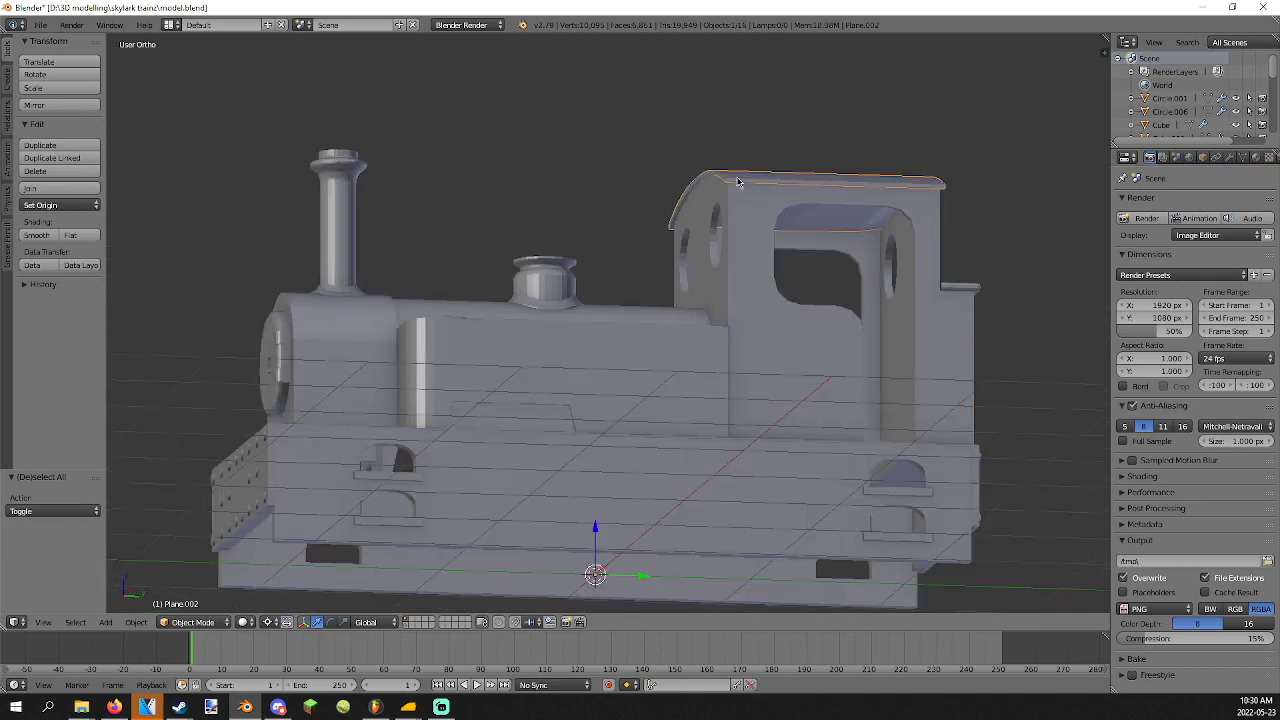
{"action": "right_click", "coordinate": [350, 207], "text": "shift"}
{"action": "middle_click_drag", "start_coordinate": [350, 207], "coordinate": [330, 300]}
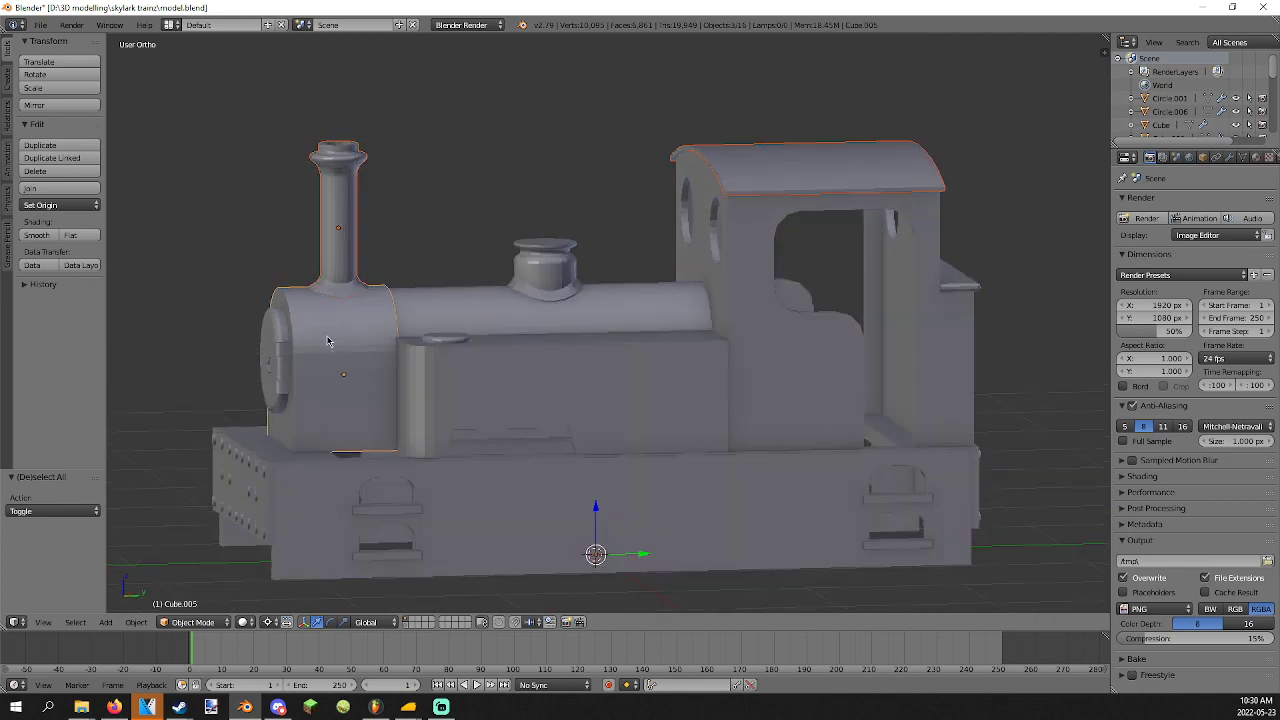
{"action": "right_click", "coordinate": [330, 340], "text": "shift"}
{"action": "right_click", "coordinate": [273, 345], "text": "shift"}
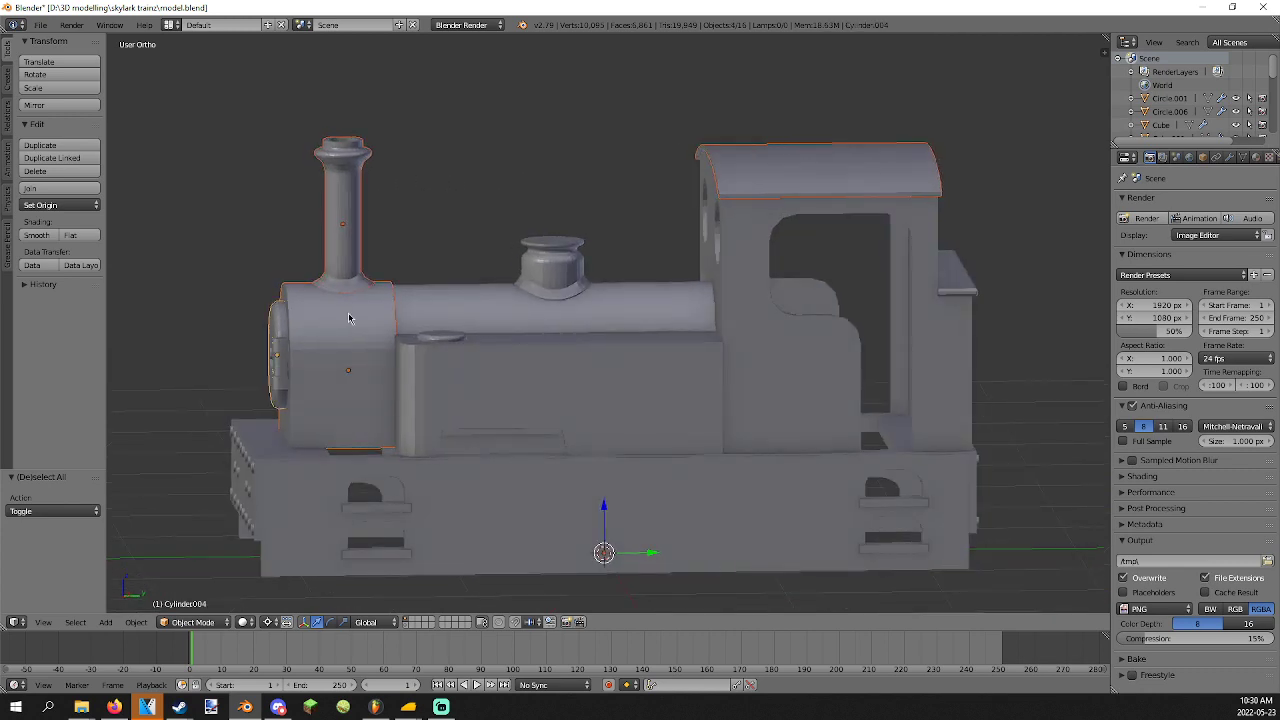
{"action": "right_click", "coordinate": [284, 530], "text": "shift"}
{"action": "key", "text": "ctrl+j"}
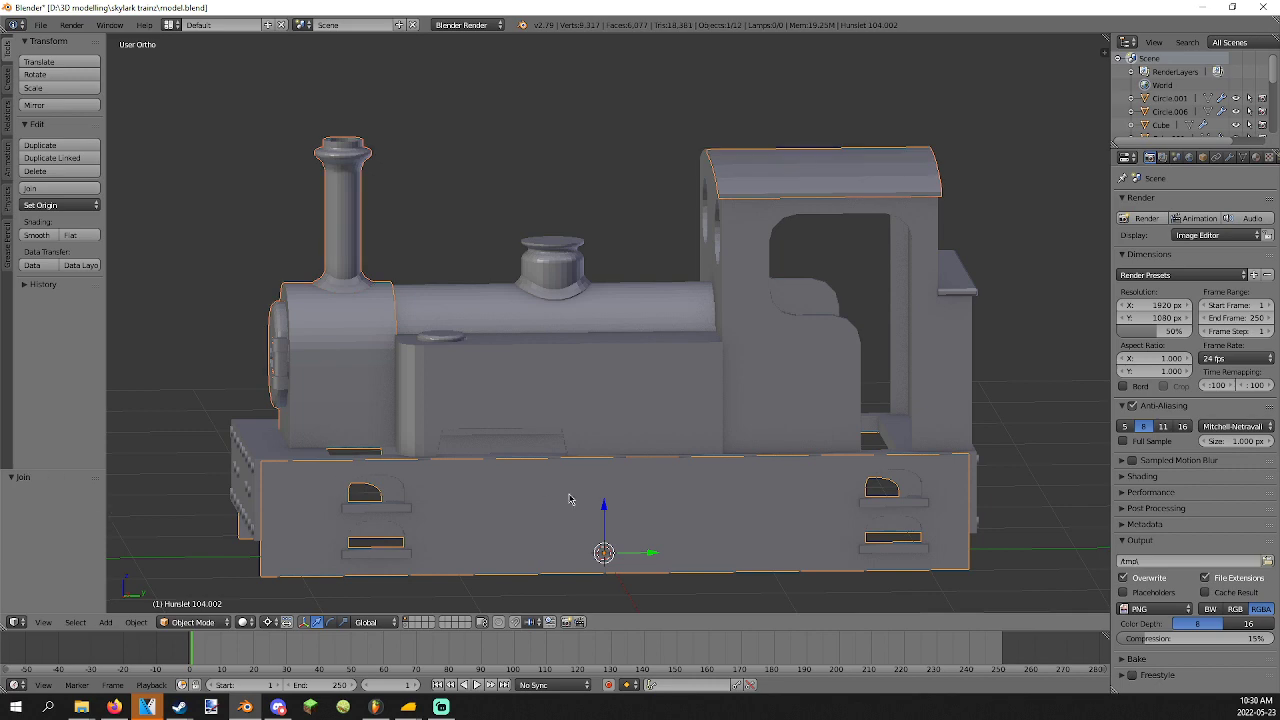
Raise the joined object along the Z axis to see which parts move with it, and undo the test moves.
{"action": "scroll", "coordinate": [598, 513], "scroll_direction": "up", "scroll_amount": 2}
{"action": "key", "text": "g"}
{"action": "key", "text": "z"}
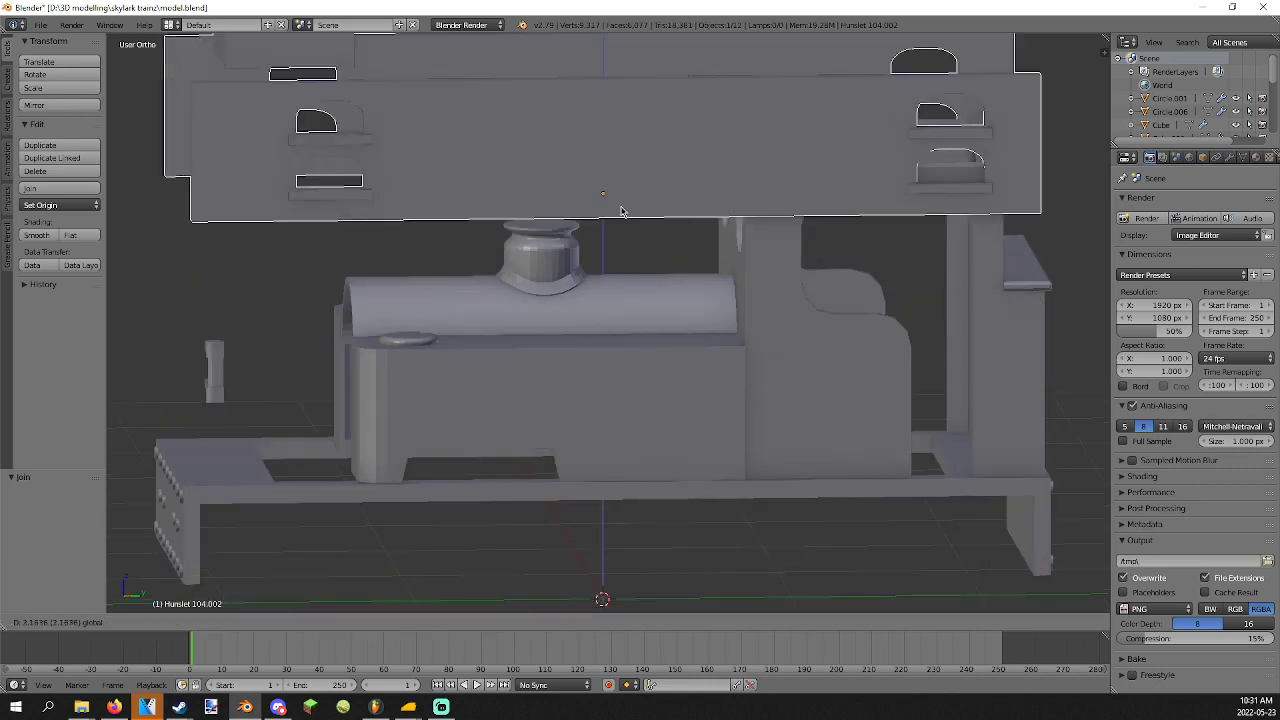
{"action": "left_click", "coordinate": [313, 405]}
{"action": "middle_click_drag", "start_coordinate": [313, 405], "coordinate": [320, 398]}
{"action": "right_click_drag", "start_coordinate": [324, 428], "coordinate": [300, 368]}
{"action": "key", "text": "ctrl+z"}
{"action": "key", "text": "ctrl+z"}
Try to join the smokebox door hinge to the side frame object and check the mesh in edit mode.
{"action": "right_click", "coordinate": [285, 363], "text": "shift"}
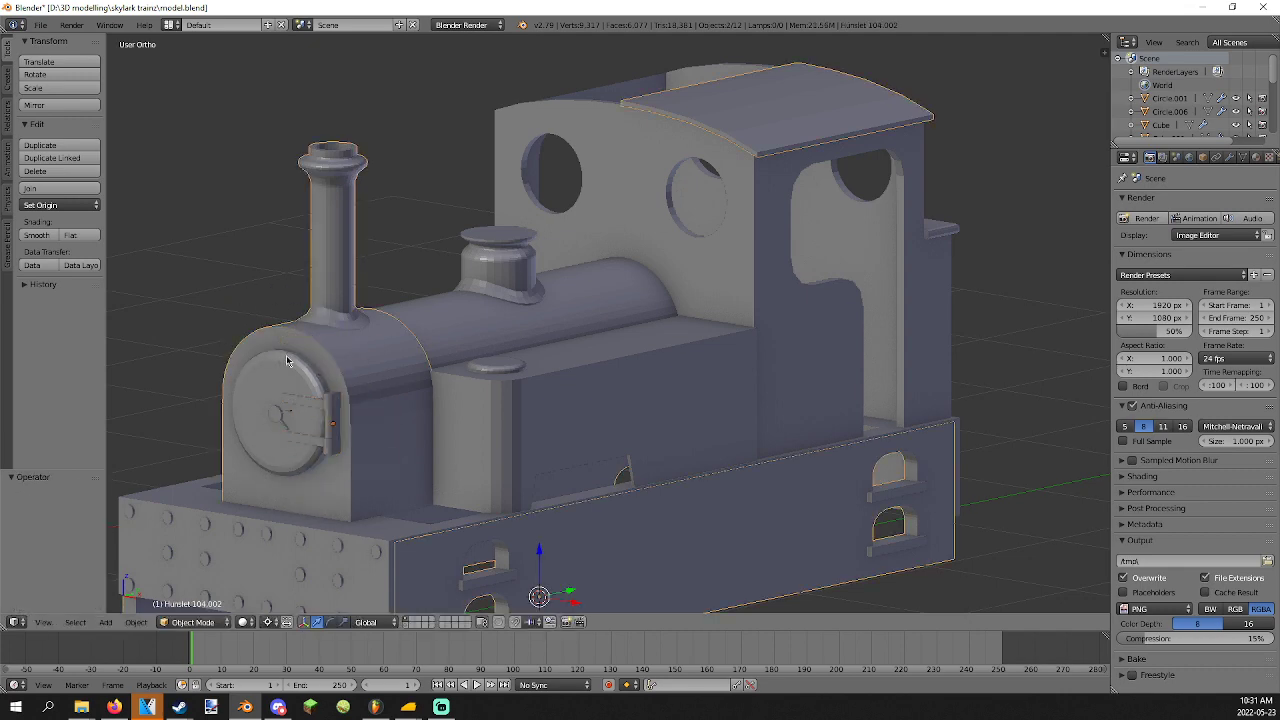
{"action": "key", "text": "Tab"}
{"action": "key", "text": "Tab"}
{"action": "key", "text": "Tab"}
{"action": "key", "text": "Tab"}
Try to join the dome to the boiler and add the cab to the selection.
{"action": "right_click", "coordinate": [505, 281]}
{"action": "right_click", "coordinate": [478, 341], "text": "shift"}
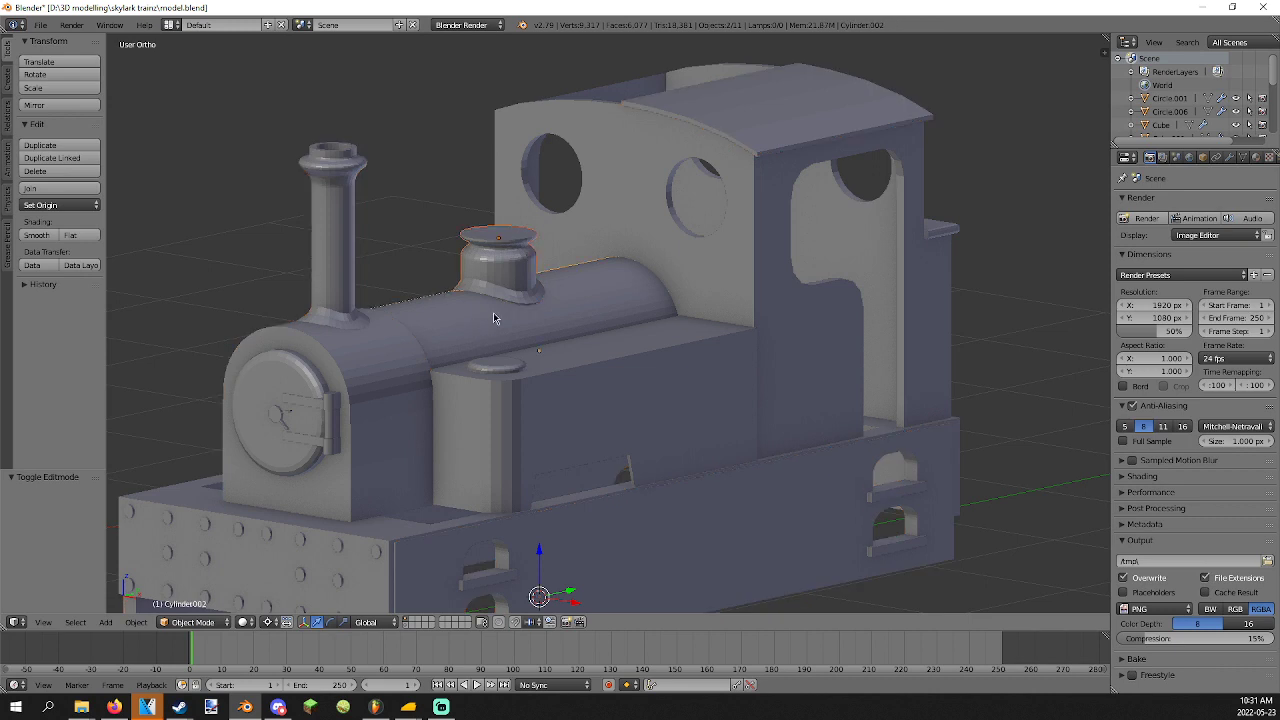
{"action": "key", "text": "ctrl+j"}
{"action": "right_click", "coordinate": [634, 229], "text": "shift"}
{"action": "scroll", "coordinate": [714, 125], "scroll_direction": "down", "scroll_amount": 2}
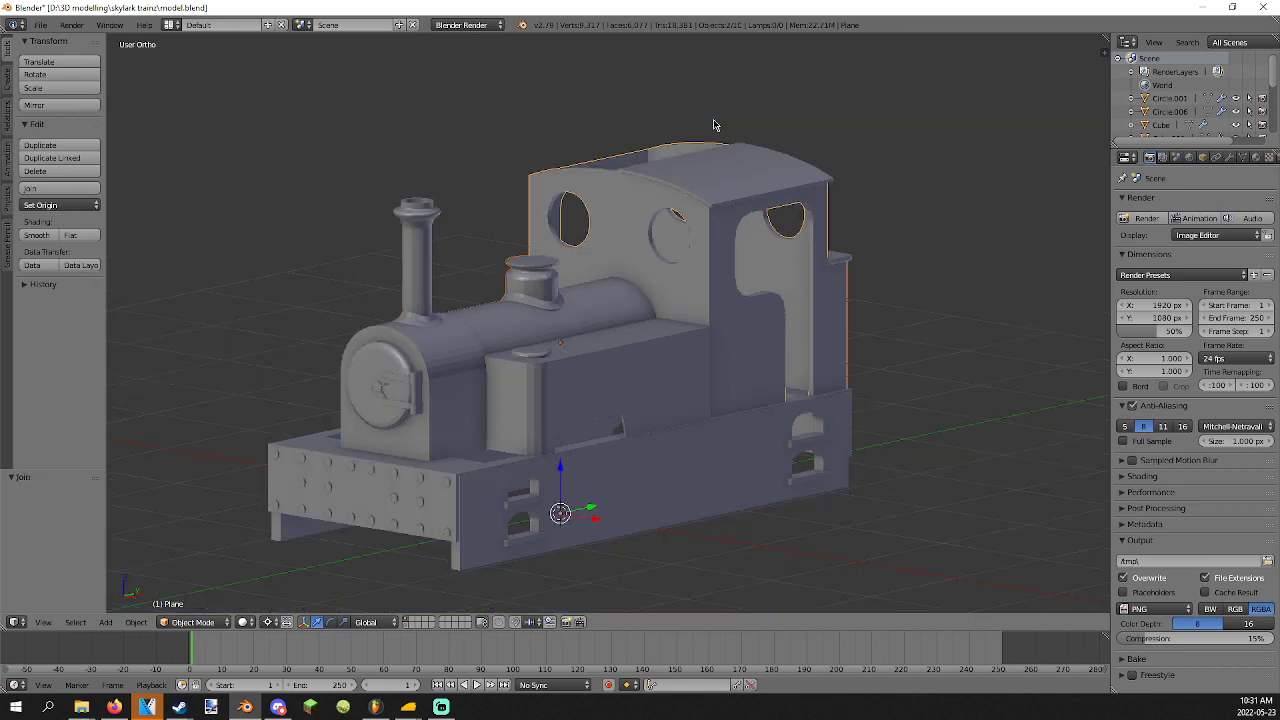
Undo the whole series of joins back to the separate locomotive parts.
{"action": "key", "text": "ctrl+z"}
{"action": "key", "text": "ctrl+z"}
{"action": "key", "text": "ctrl+z"}
{"action": "key", "text": "ctrl+z"}
{"action": "key", "text": "ctrl+z"}
{"action": "key", "text": "ctrl+z"}
{"action": "key", "text": "ctrl+z"}
{"action": "key", "text": "ctrl+z"}
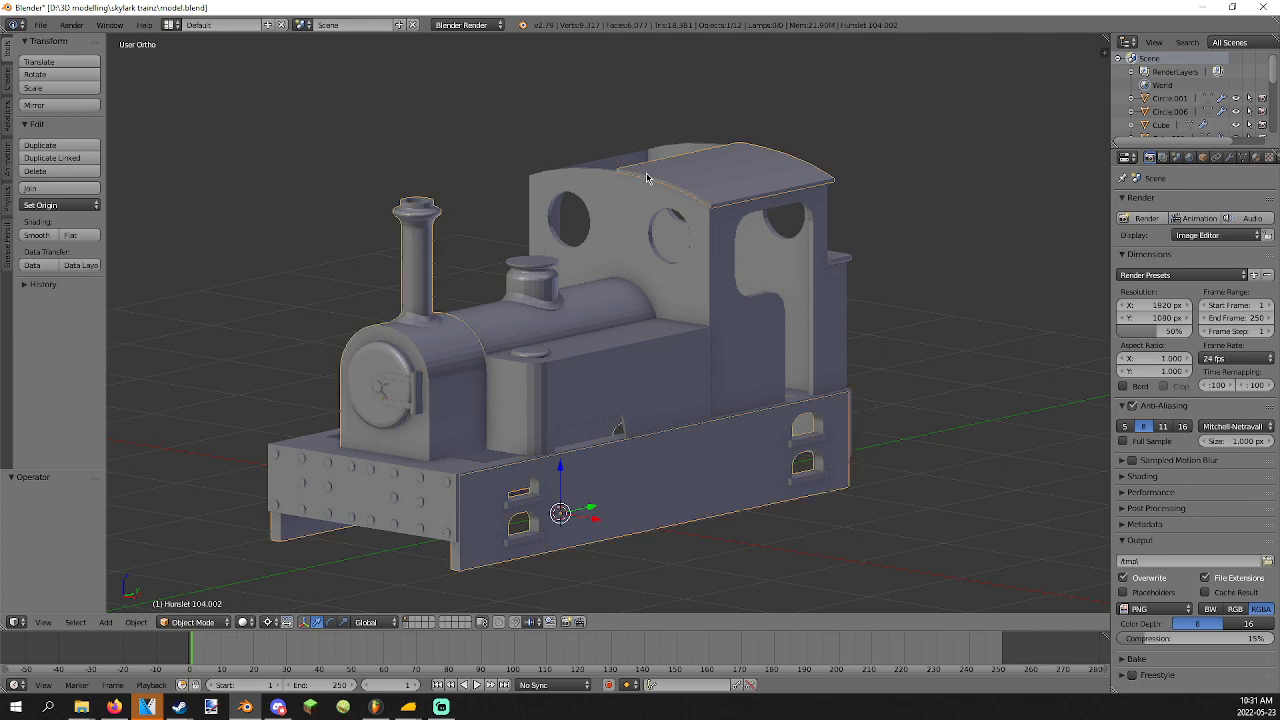
{"action": "key", "text": "ctrl+z"}
{"action": "key", "text": "ctrl+z"}
Select every visible part of the locomotive and convert them all to plain meshes.
{"action": "key", "text": "a"}
{"action": "scroll", "coordinate": [518, 377], "scroll_direction": "down", "scroll_amount": 4}
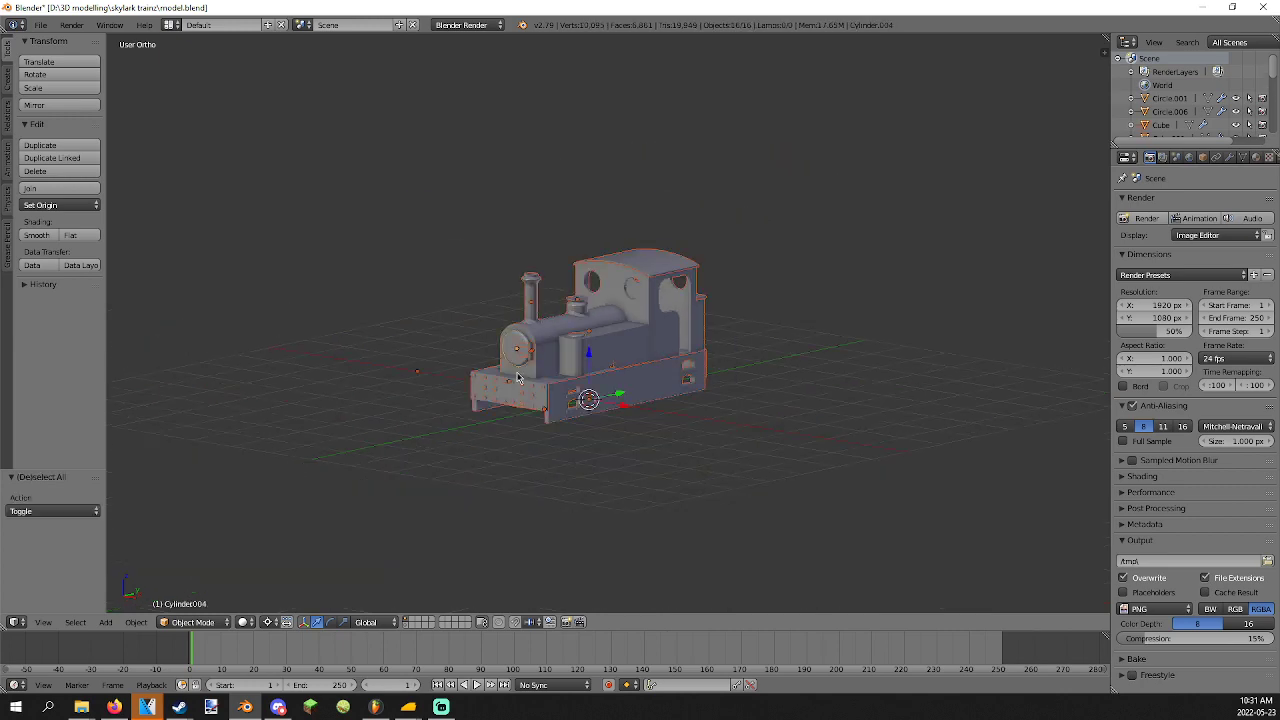
{"action": "key", "text": "alt+c"}
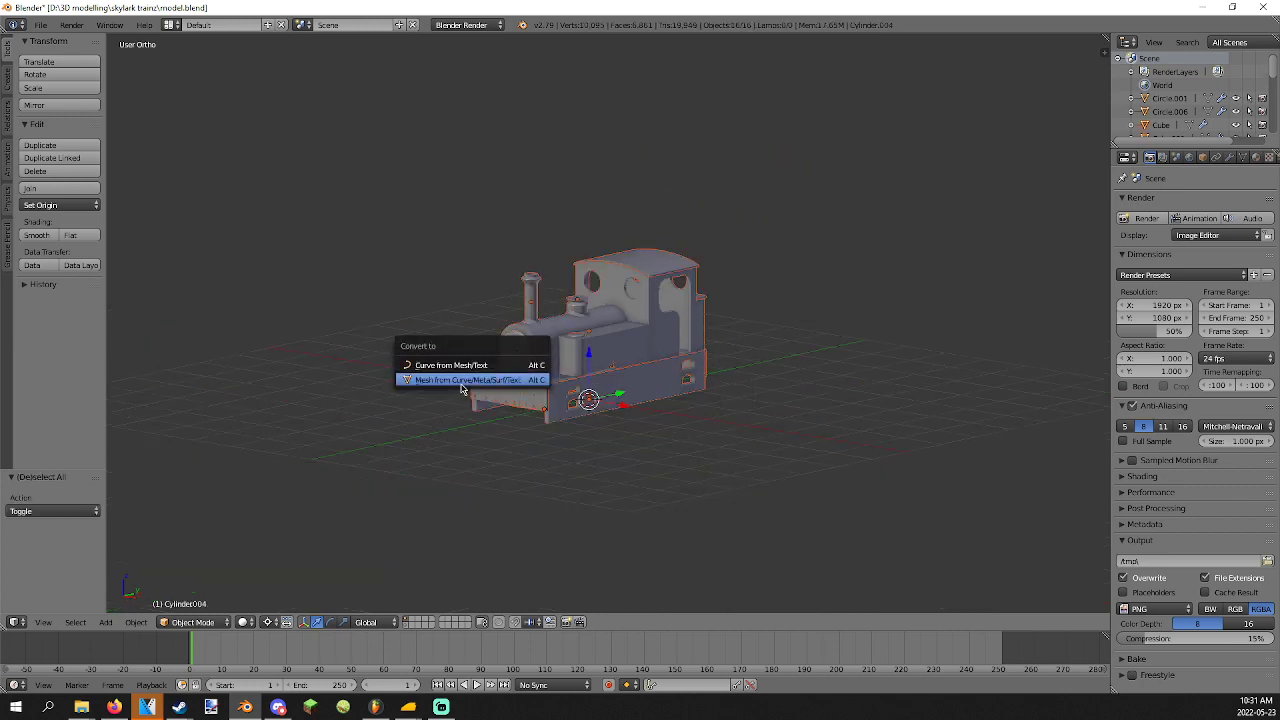
{"action": "key", "text": "a"}
{"action": "scroll", "coordinate": [560, 400], "scroll_direction": "up", "scroll_amount": 5}
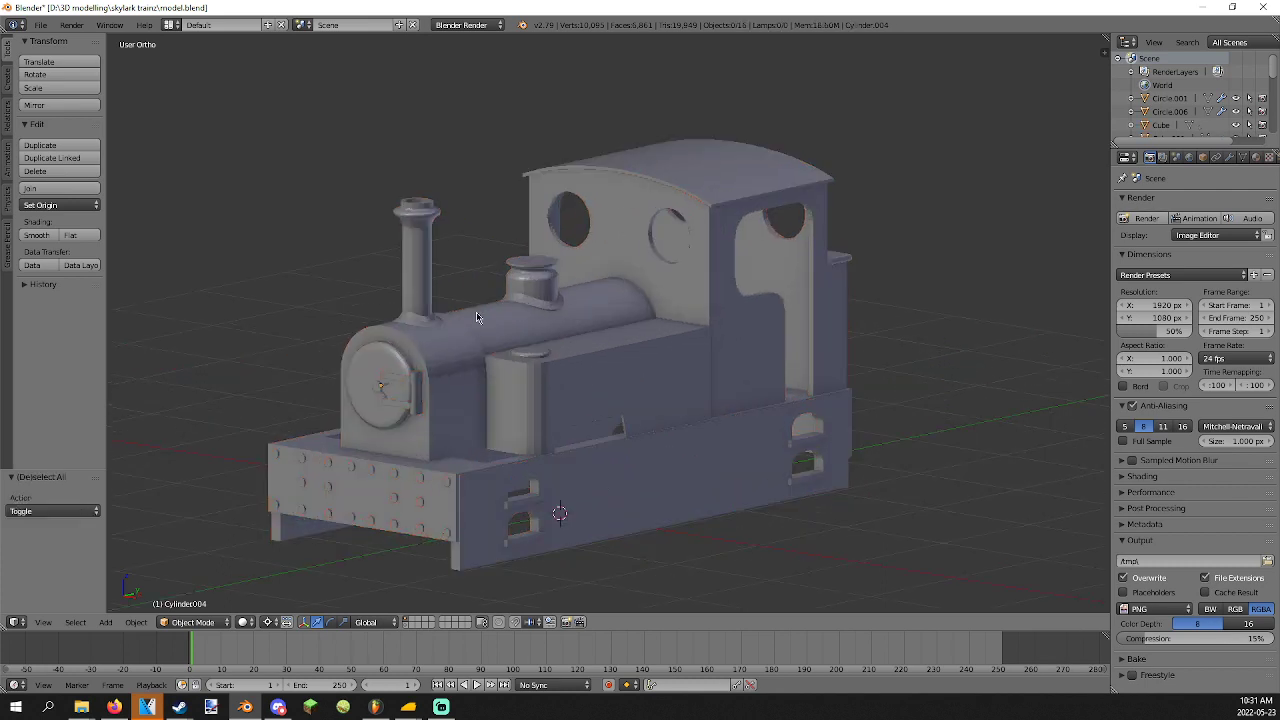
Join the cab roof, chimney, smokebox and smokebox door, and merge them with the side frames.
{"action": "right_click", "coordinate": [706, 197]}
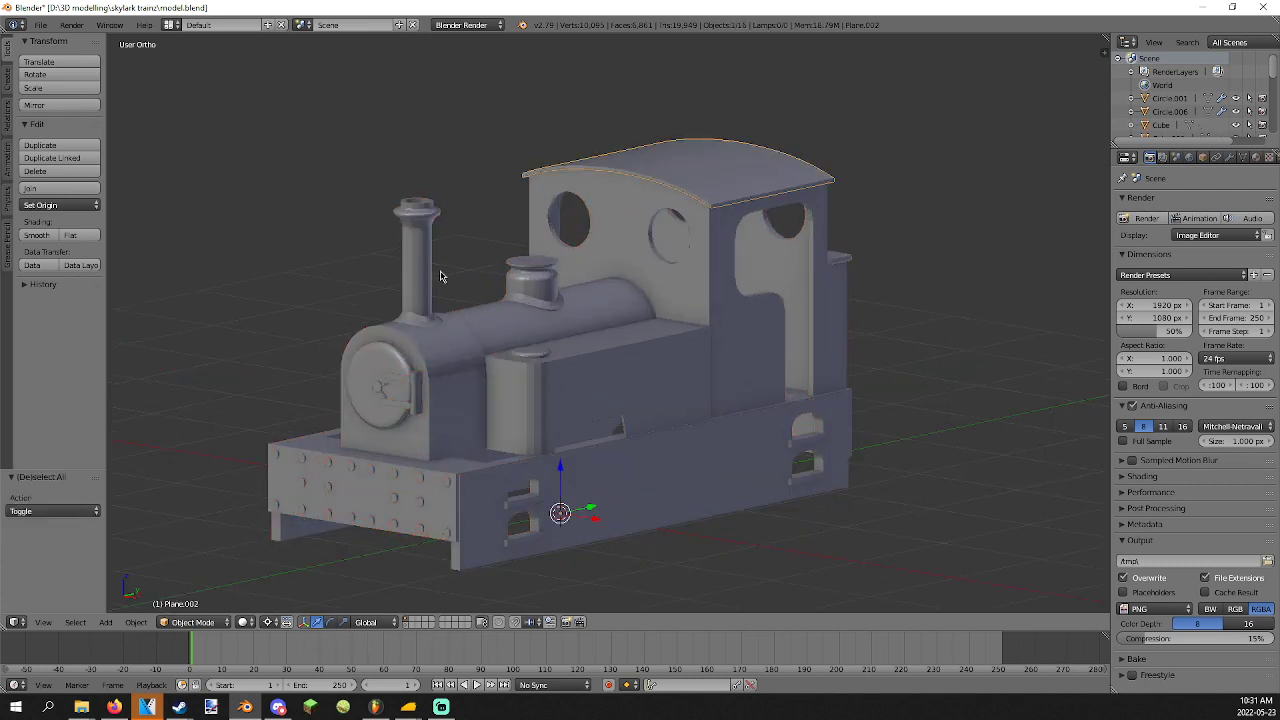
{"action": "right_click", "coordinate": [406, 273], "text": "shift"}
{"action": "right_click", "coordinate": [440, 347], "text": "shift"}
{"action": "right_click", "coordinate": [380, 383], "text": "shift"}
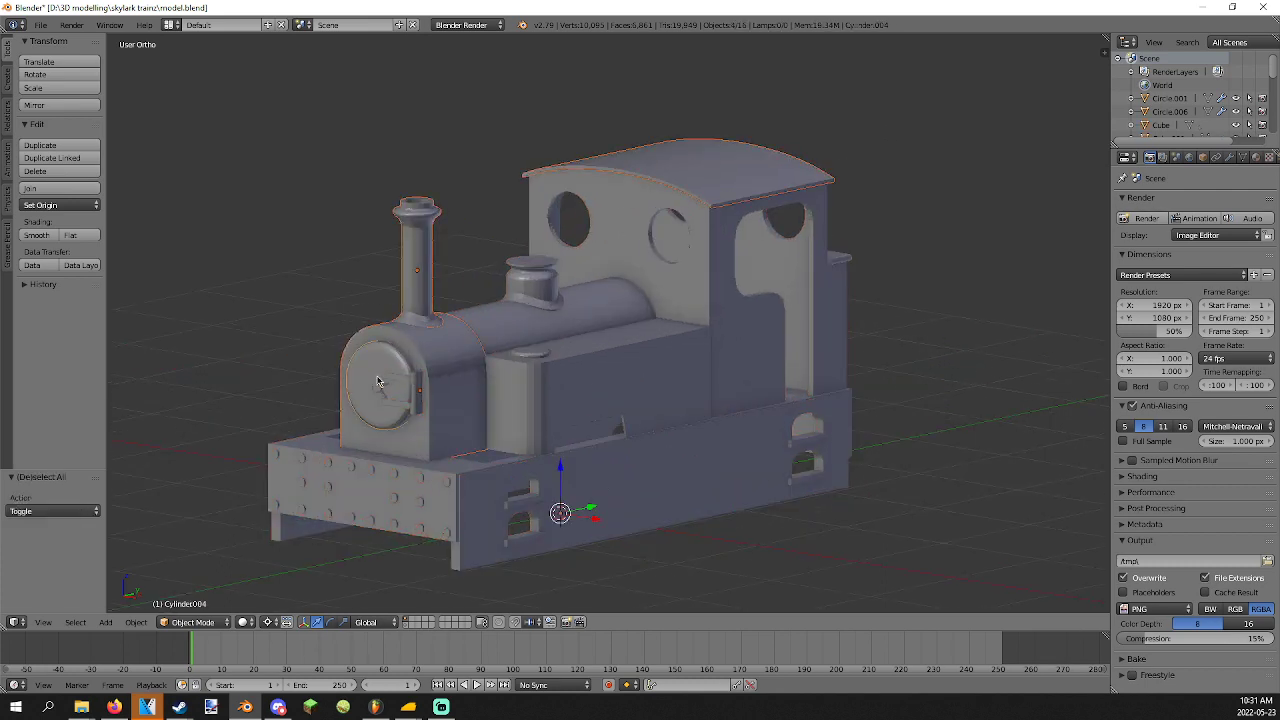
{"action": "key", "text": "ctrl+j"}
{"action": "right_click", "coordinate": [617, 516], "text": "shift"}
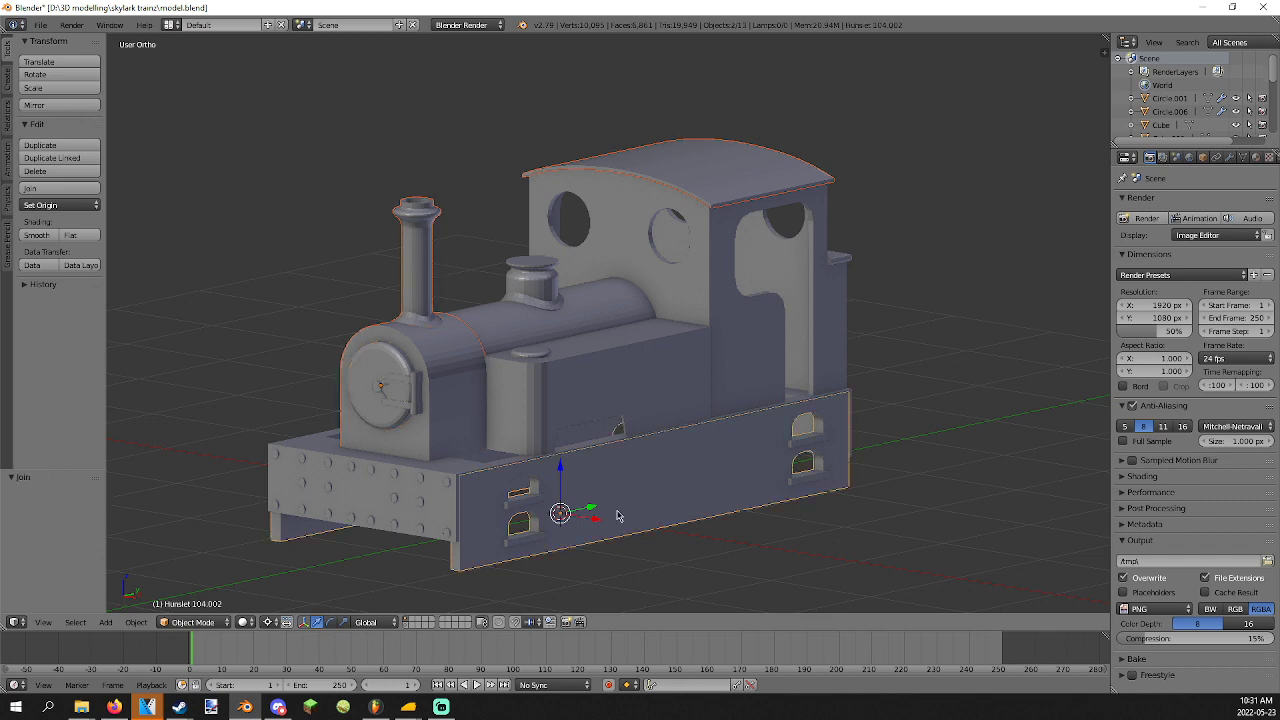
{"action": "key", "text": "ctrl+j"}
Join the boiler, dome, cab and the ledge behind the cab into one object.
{"action": "middle_click_drag", "start_coordinate": [632, 467], "coordinate": [484, 355]}
{"action": "middle_click_drag", "start_coordinate": [418, 292], "coordinate": [410, 398]}
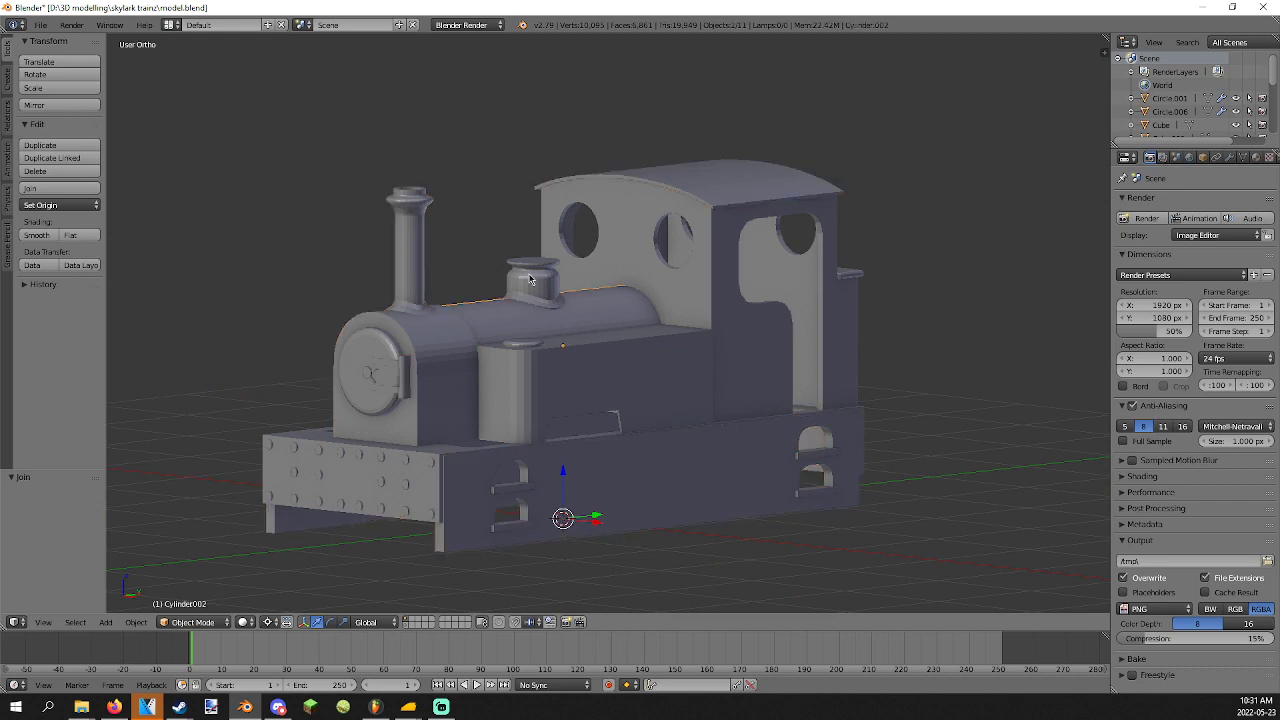
{"action": "right_click", "coordinate": [686, 271]}
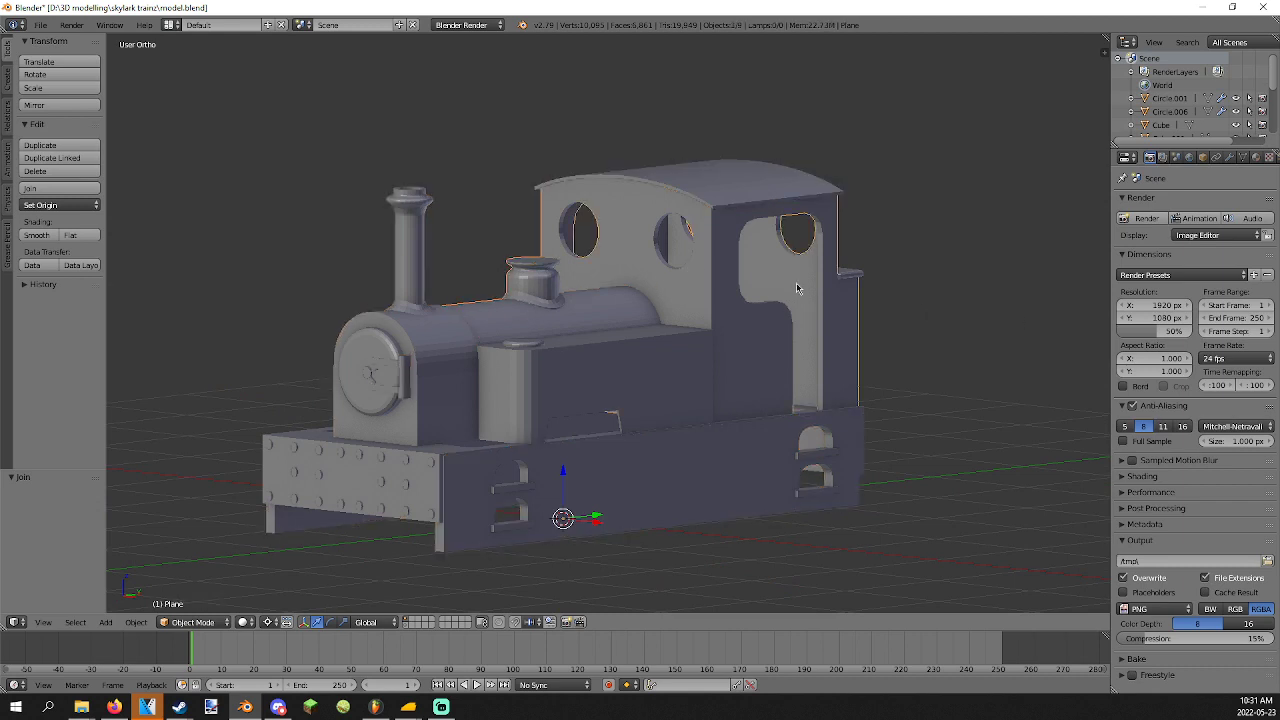
{"action": "right_click", "coordinate": [863, 272]}
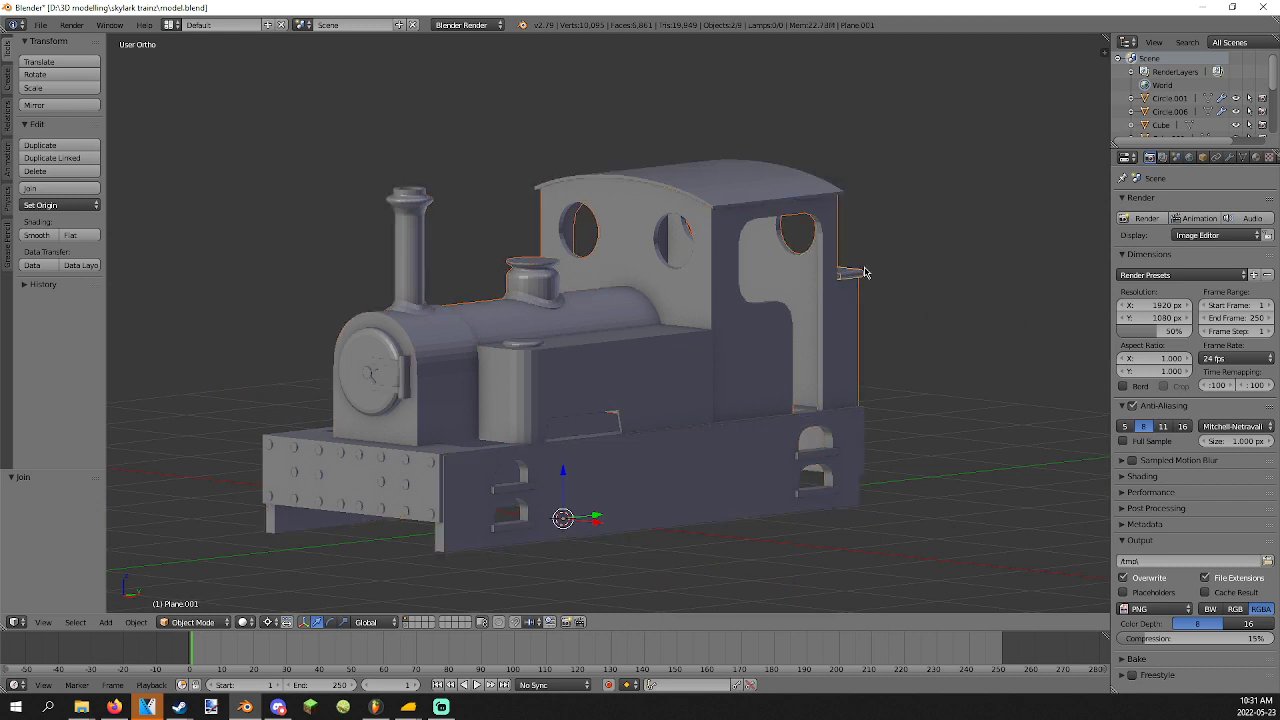
Join the buffer beam rivets to the footplate and buffer beam object, and briefly hide it as a check.
{"action": "right_click", "coordinate": [392, 505]}
{"action": "key", "text": "z"}
{"action": "right_click", "coordinate": [412, 490]}
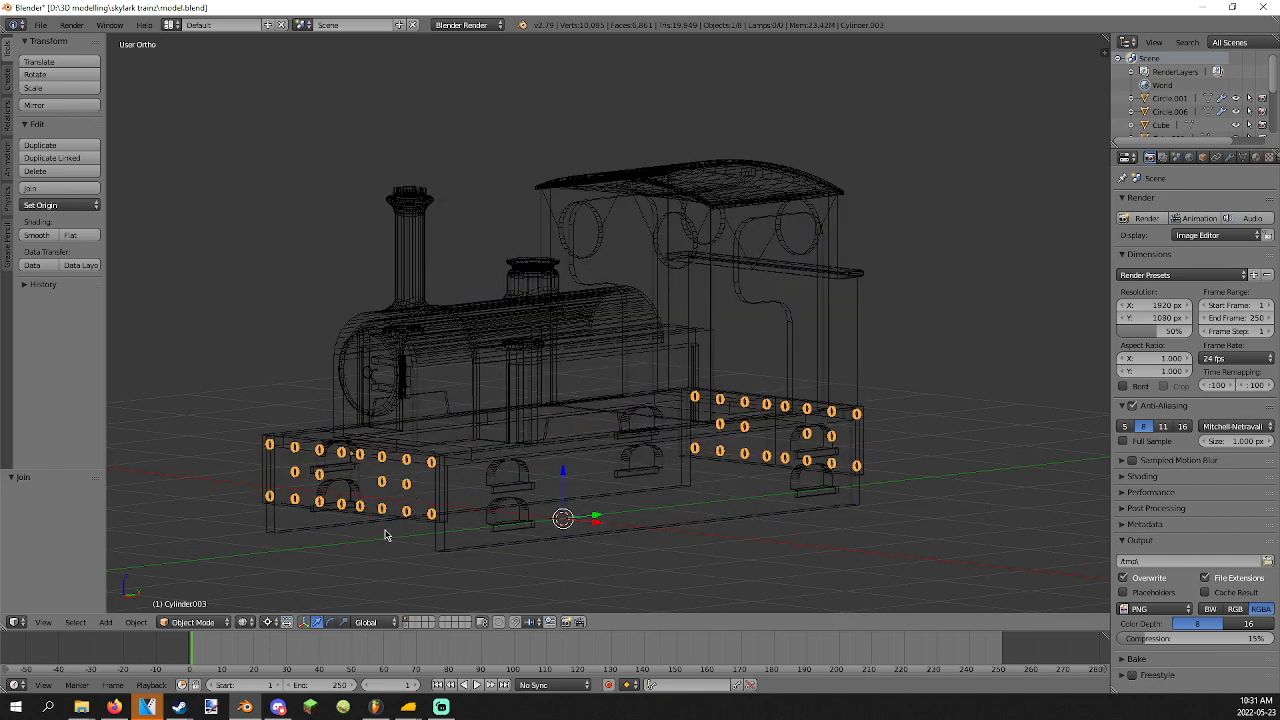
{"action": "key", "text": "a"}
{"action": "key", "text": "a"}
{"action": "right_click", "coordinate": [404, 515]}
{"action": "key", "text": "a"}
{"action": "key", "text": "a"}
{"action": "right_click", "coordinate": [409, 522]}
{"action": "middle_click_drag", "start_coordinate": [409, 522], "coordinate": [462, 543]}
{"action": "right_click", "coordinate": [476, 579], "text": "shift"}
{"action": "key", "text": "ctrl+j"}
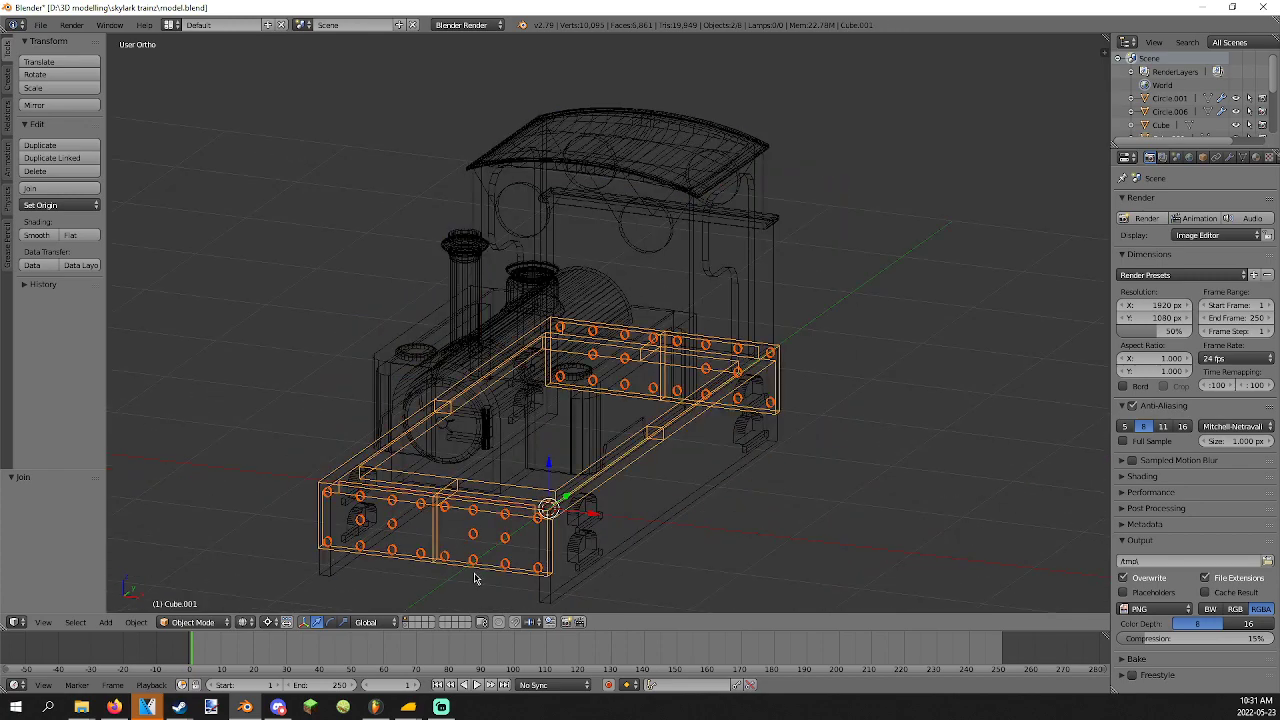
{"action": "key", "text": "z"}
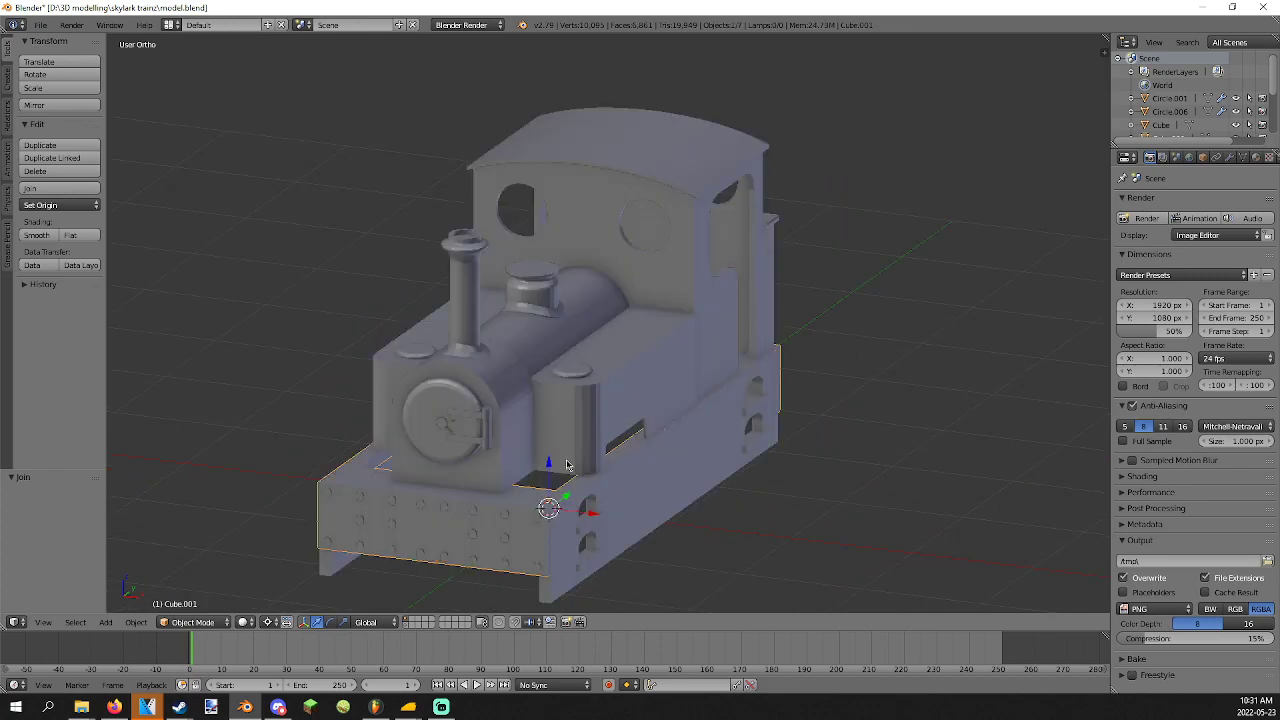
{"action": "key", "text": "h"}
{"action": "key", "text": "alt+h"}
Join the side tank pieces and their filler caps to the boiler and cab object.
{"action": "right_click", "coordinate": [553, 407]}
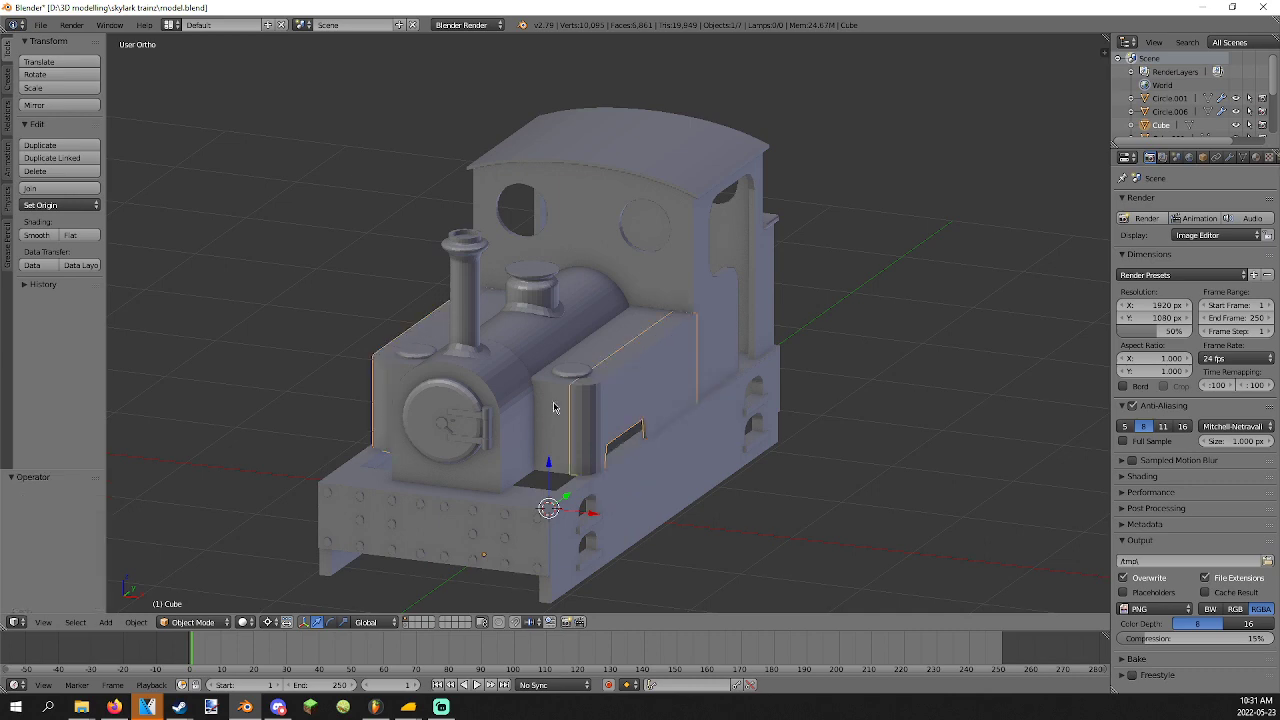
{"action": "right_click", "coordinate": [555, 407]}
{"action": "key", "text": "ctrl+j"}
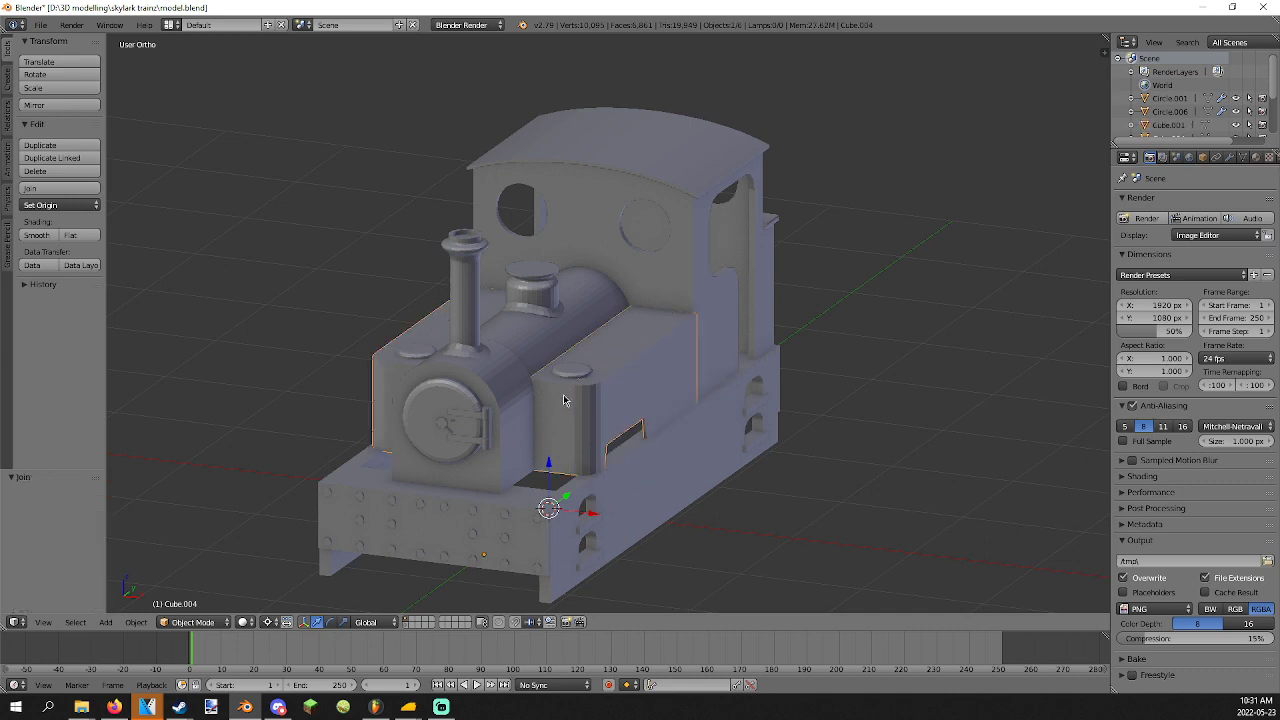
{"action": "right_click", "coordinate": [550, 344], "text": "shift"}
{"action": "key", "text": "ctrl+j"}
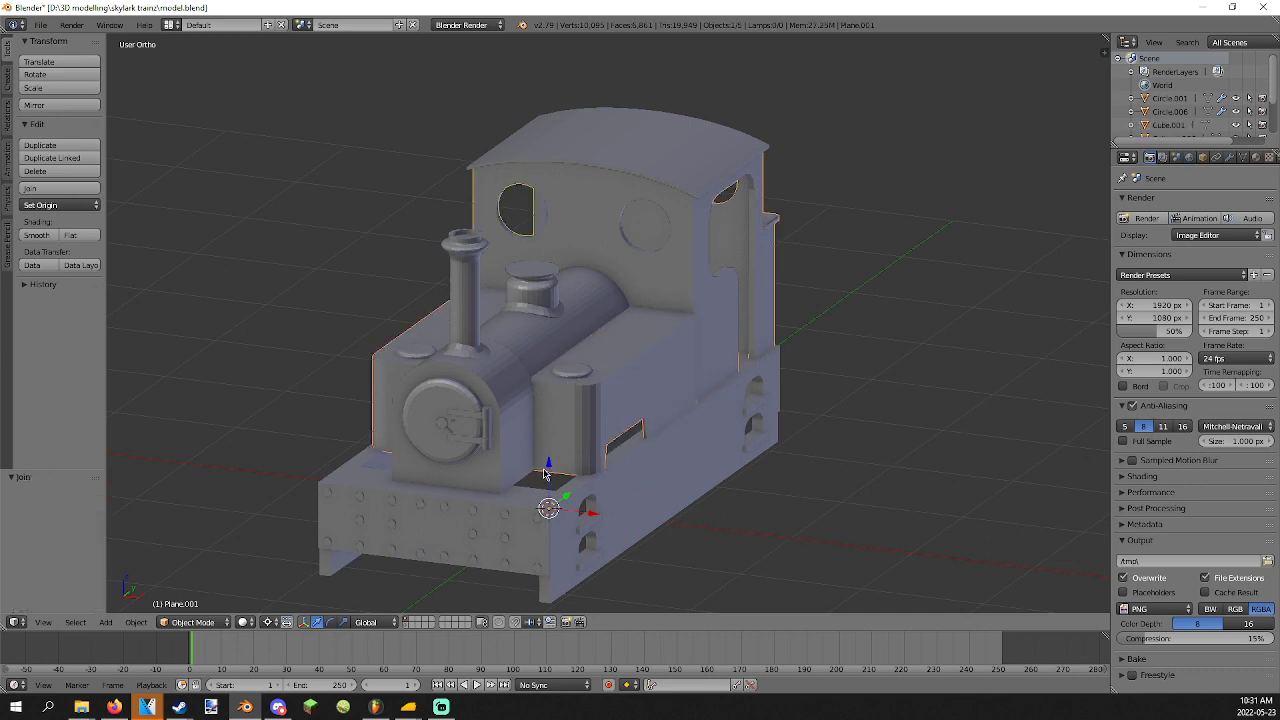
{"action": "key", "text": "ctrl+z"}
{"action": "key", "text": "ctrl+shift+z"}
{"action": "right_click", "coordinate": [569, 381], "text": "shift"}
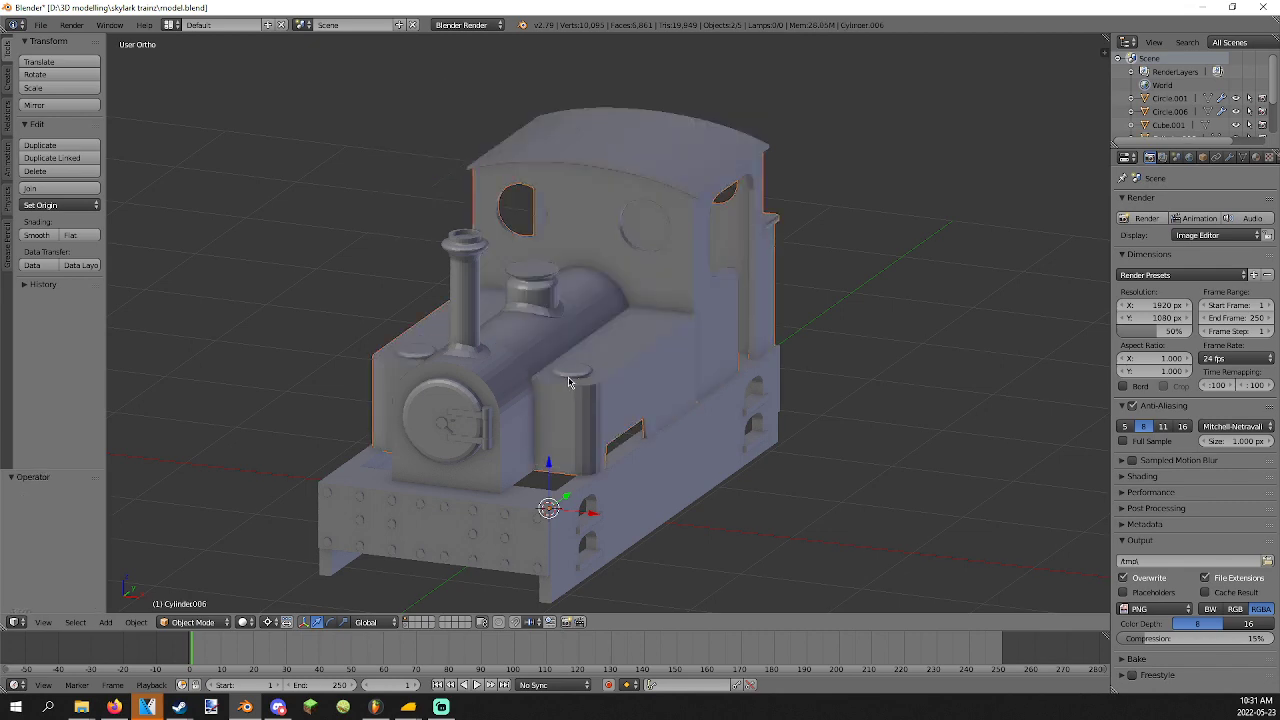
Check the joined locomotive in wireframe and solid shading, deselect everything and save the file.
{"action": "key", "text": "z"}
{"action": "key", "text": "z"}
{"action": "key", "text": "a"}
{"action": "scroll", "coordinate": [590, 370], "scroll_direction": "up", "scroll_amount": 5}
{"action": "scroll", "coordinate": [559, 358], "scroll_direction": "down", "scroll_amount": 5}
{"action": "key", "text": "ctrl+s"}
{"action": "middle_click_drag", "start_coordinate": [559, 358], "coordinate": [480, 360]}
{"action": "left_click", "coordinate": [537, 433]}
Shift the joined tank, boiler and cab body and a second part to test the joins, undoing each move.
{"action": "right_click", "coordinate": [566, 390]}
{"action": "key", "text": "g"}
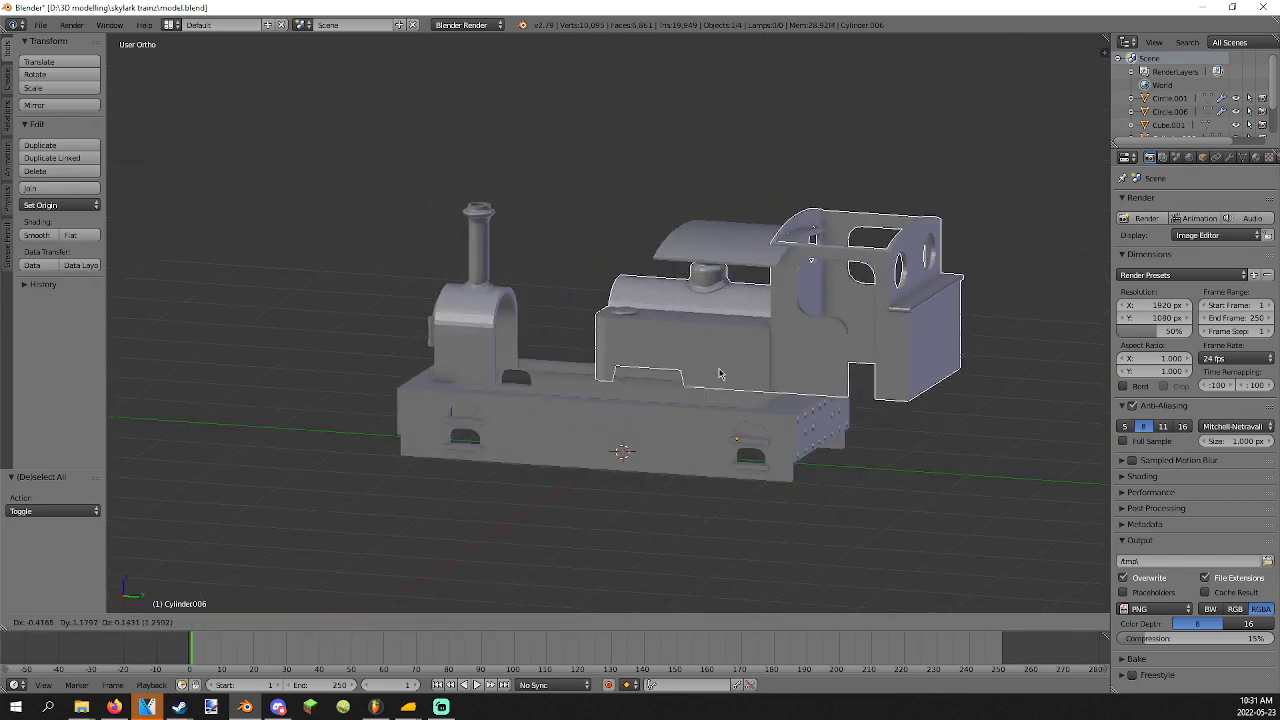
{"action": "left_click", "coordinate": [728, 400]}
{"action": "key", "text": "ctrl+z"}
{"action": "right_click", "coordinate": [750, 244]}
{"action": "key", "text": "g"}
{"action": "left_click", "coordinate": [698, 183]}
{"action": "key", "text": "ctrl+z"}
Add a new material to the footplate and buffer beam object and rename it.
{"action": "middle_click_drag", "start_coordinate": [754, 353], "coordinate": [826, 434]}
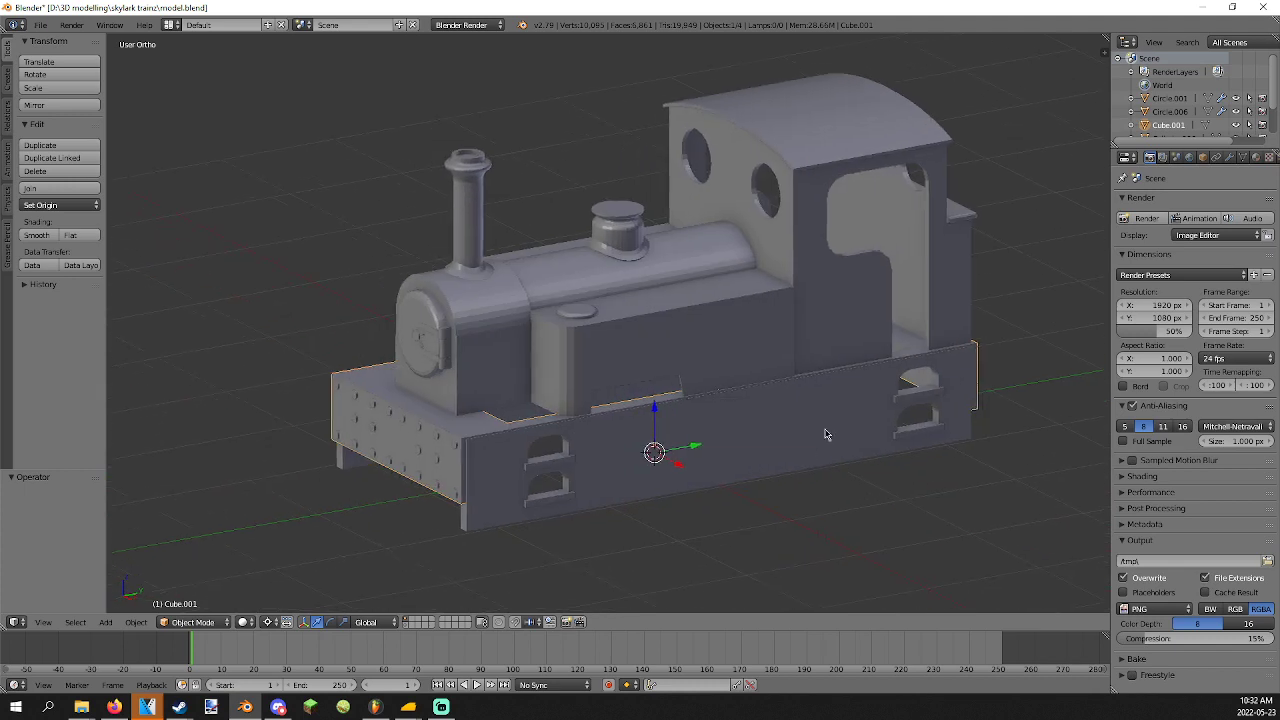
{"action": "left_click", "coordinate": [1255, 158]}
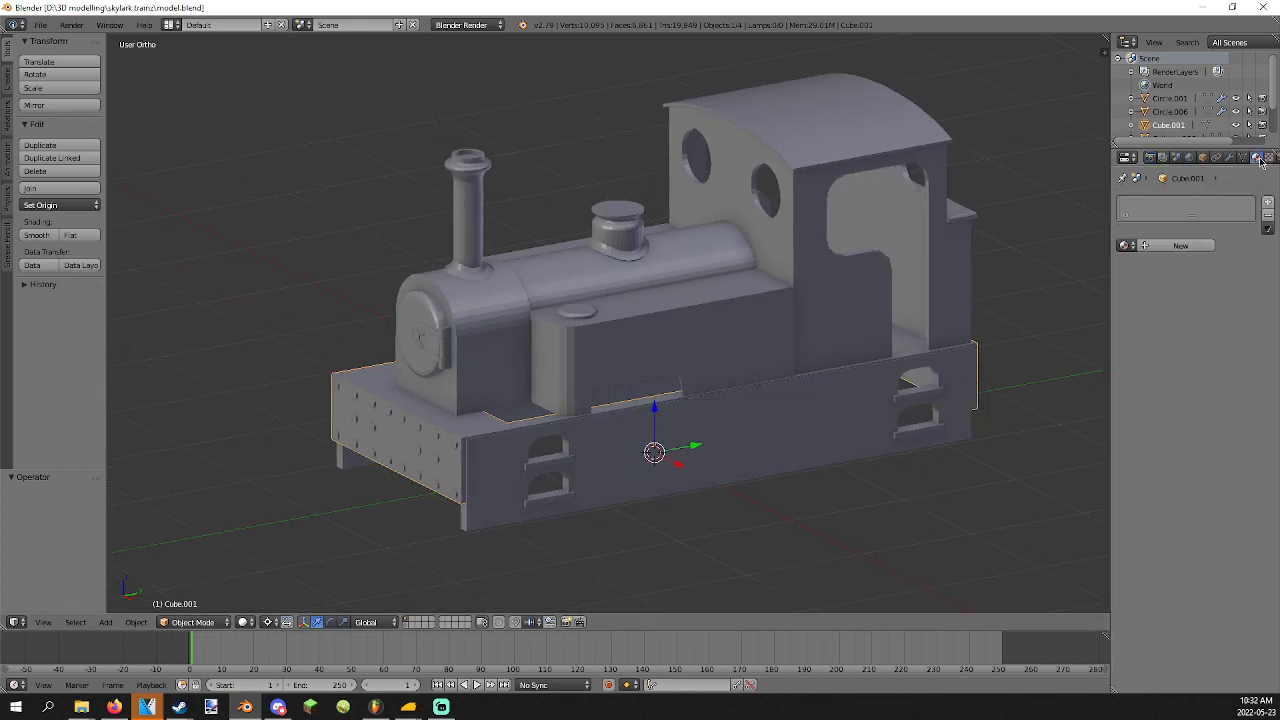
{"action": "left_click", "coordinate": [1184, 250]}
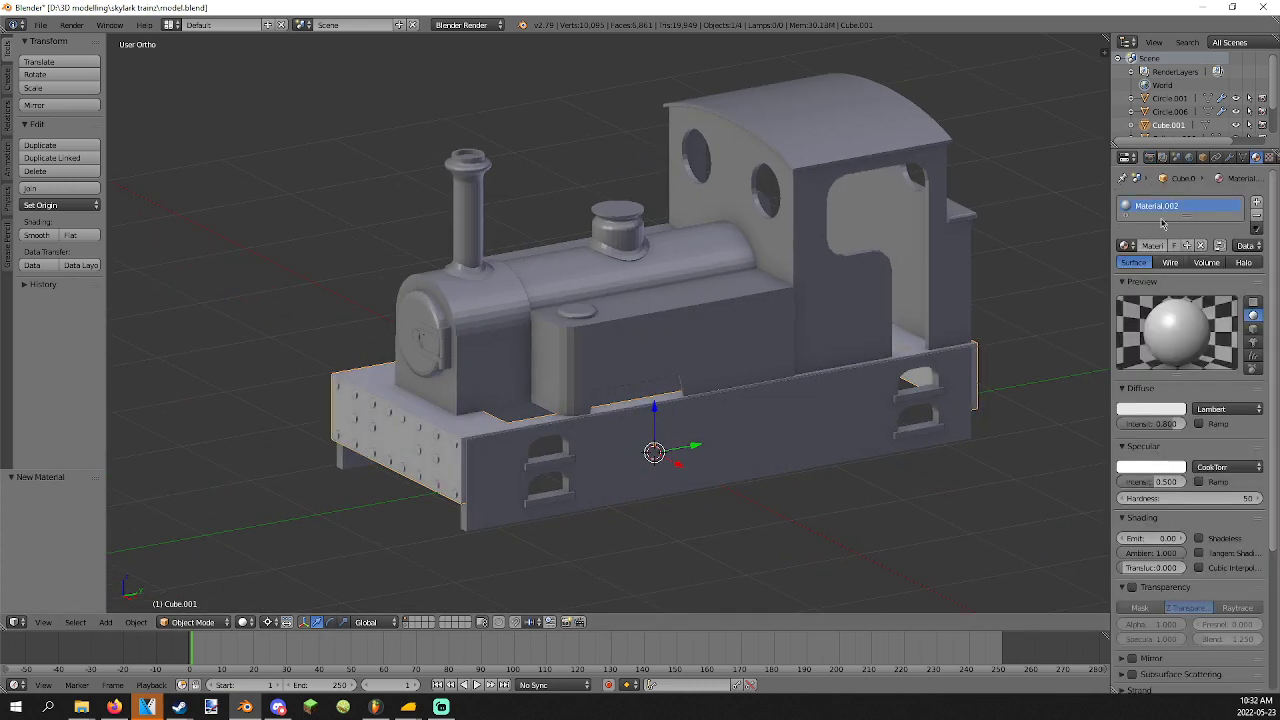
{"action": "double_click", "coordinate": [1165, 205]}
Add a new material named colour to the joined boiler, side tank and cab object.
{"action": "right_click", "coordinate": [612, 356]}
{"action": "left_click", "coordinate": [1182, 246]}
{"action": "double_click", "coordinate": [1152, 204]}
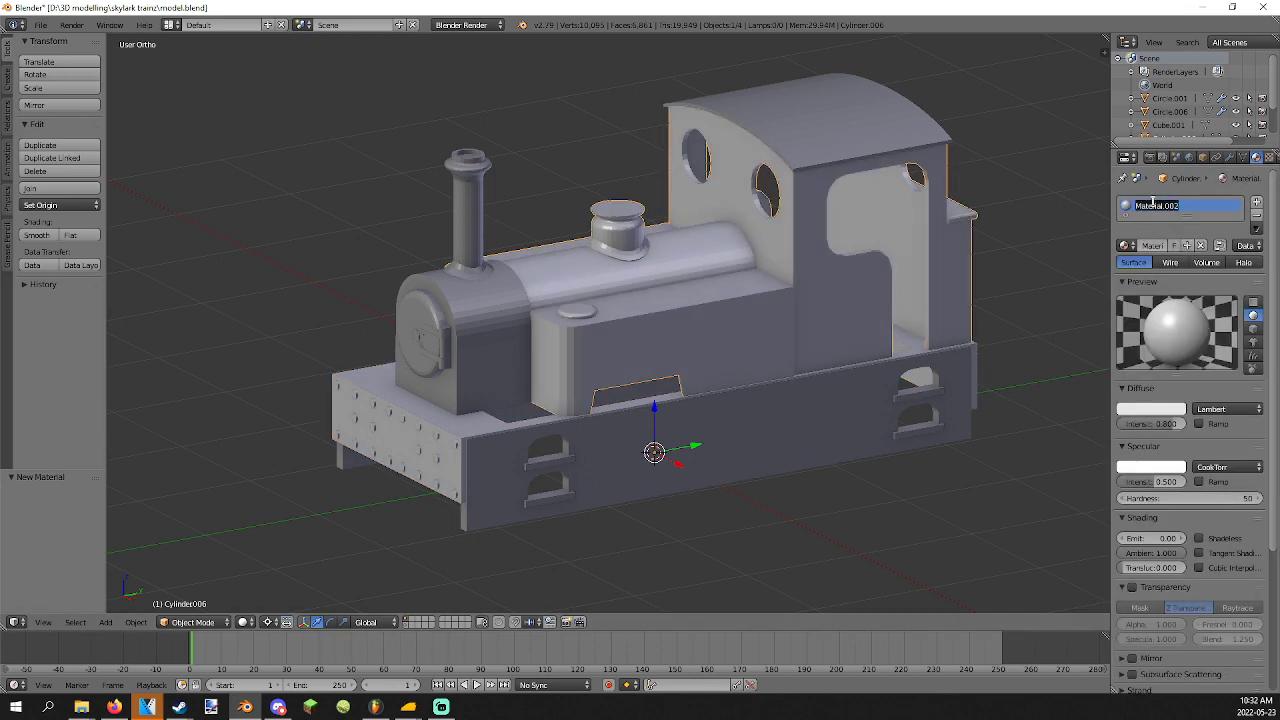
{"action": "type", "text": "colour"}
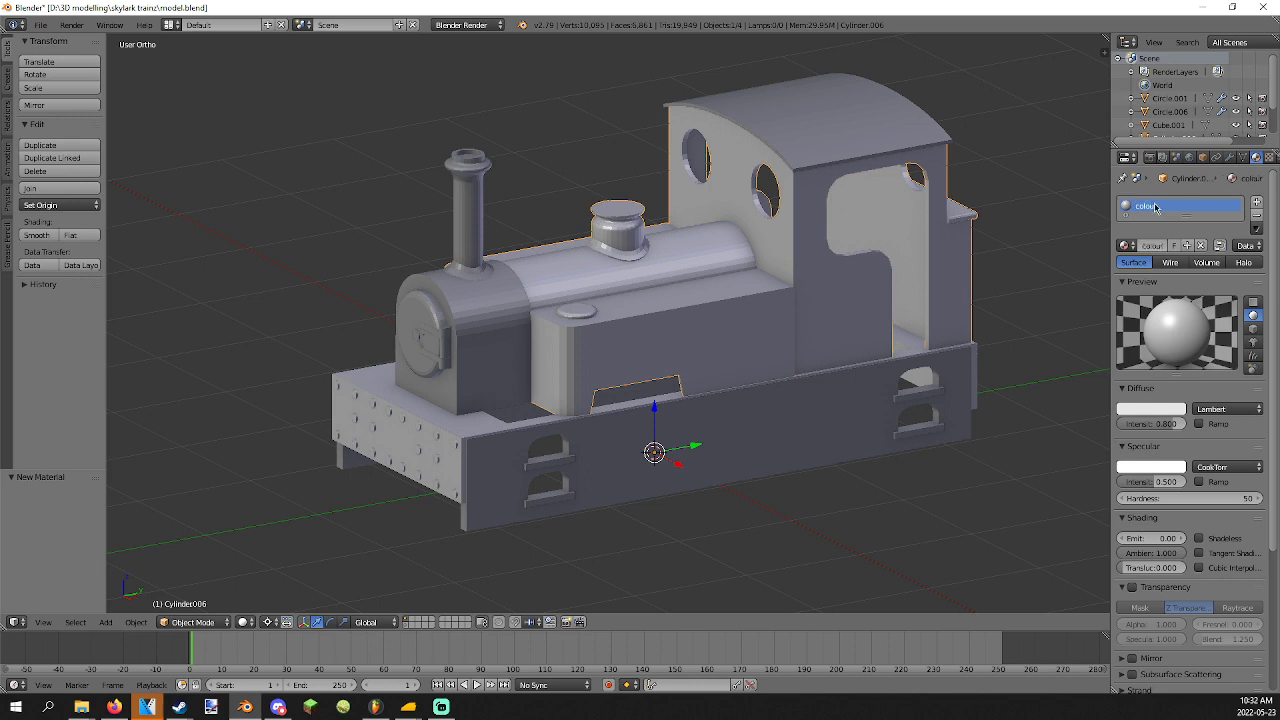
Add a new material named black to the object with the cab roof, smokebox, chimney and side frames.
{"action": "right_click", "coordinate": [853, 123]}
{"action": "left_click", "coordinate": [1180, 246]}
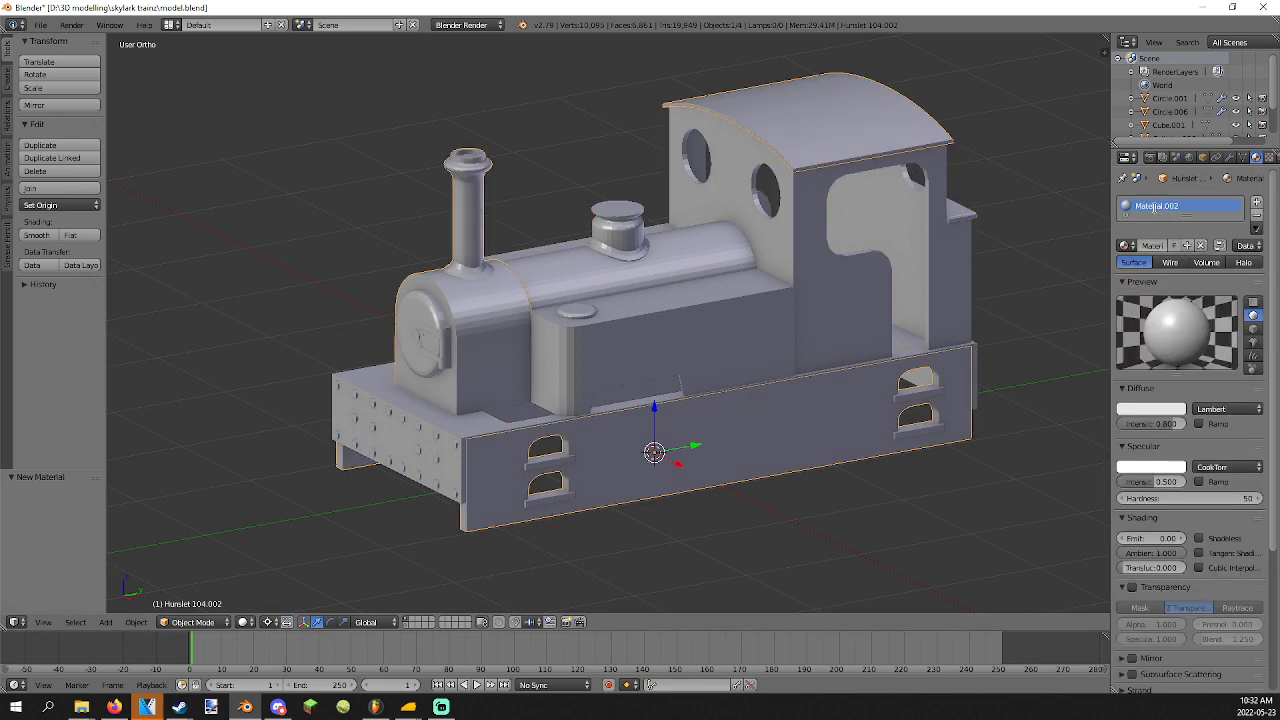
{"action": "double_click", "coordinate": [1152, 206]}
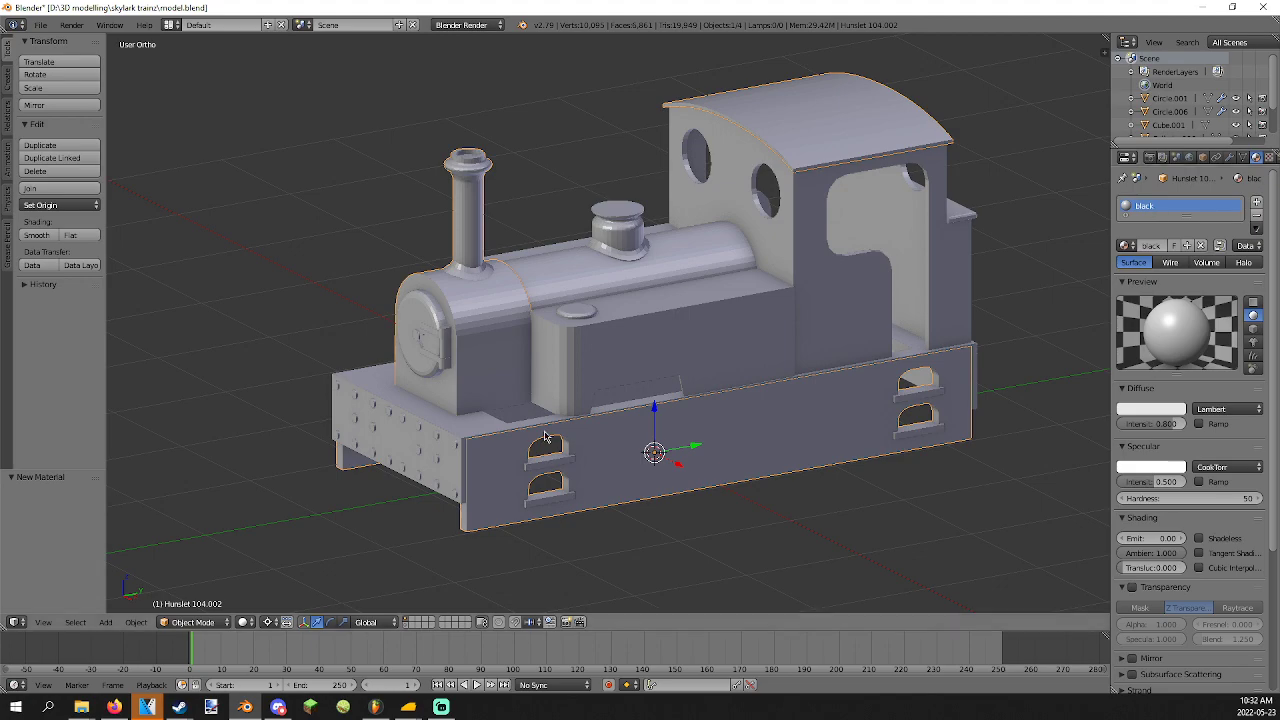
Deselect all objects and save the Blender file over the existing one.
{"action": "key", "text": "a"}
{"action": "middle_click_drag", "start_coordinate": [586, 409], "coordinate": [619, 528]}
{"action": "key", "text": "ctrl+s"}
{"action": "left_click", "coordinate": [590, 391]}
Select all locomotive parts and set up an FBX export named body.fbx in D:\3D modelling\skylark trainz\textures\.
{"action": "key", "text": "a"}
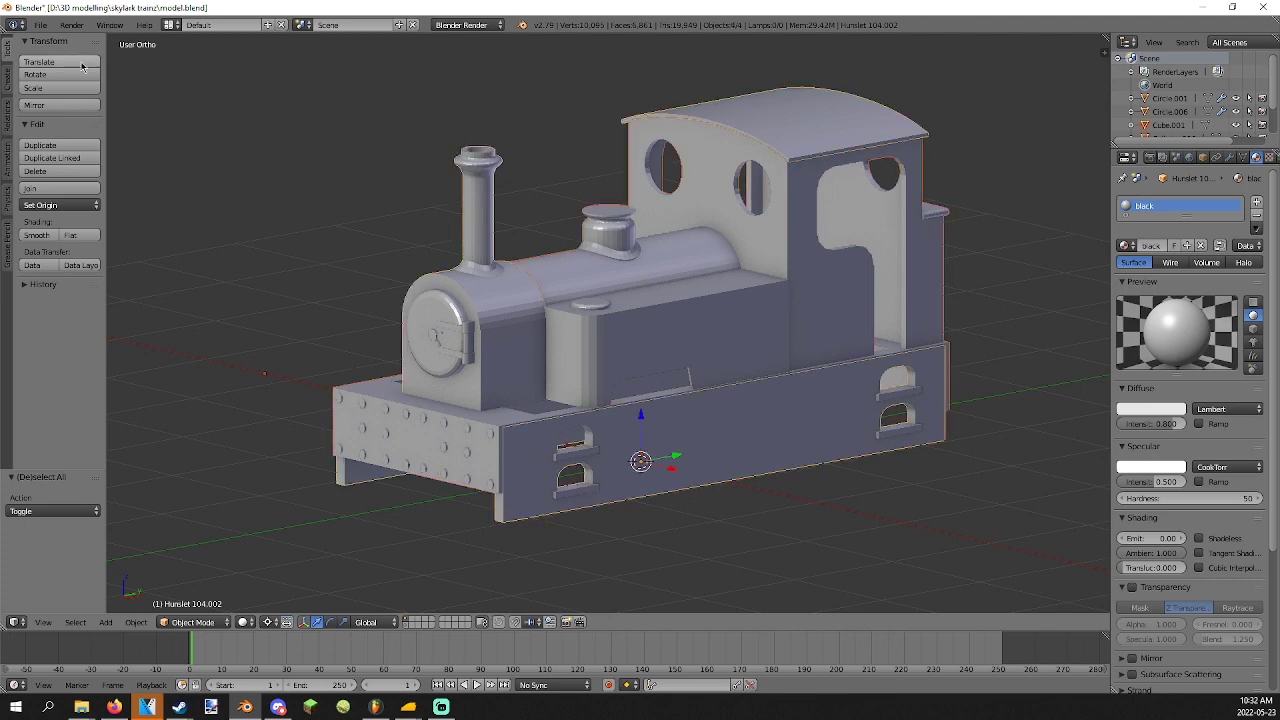
{"action": "left_click", "coordinate": [40, 24]}
{"action": "mouse_move", "coordinate": [60, 291]}
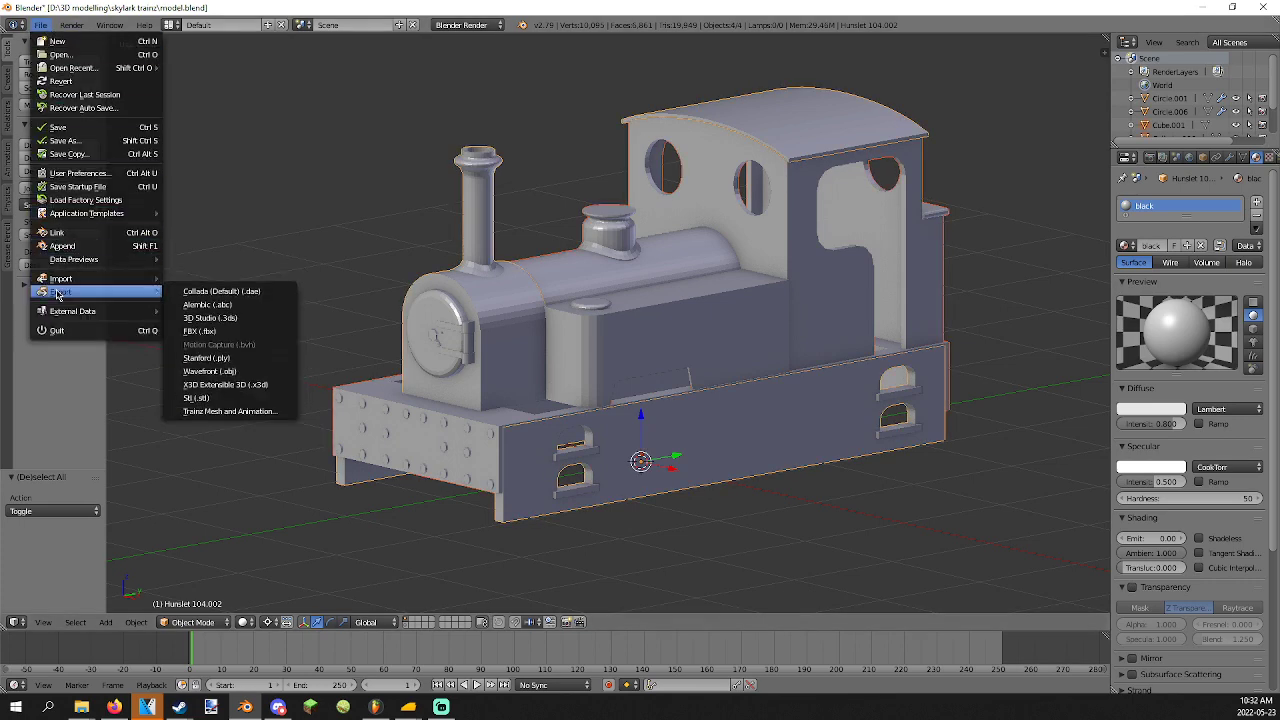
{"action": "left_click", "coordinate": [200, 347]}
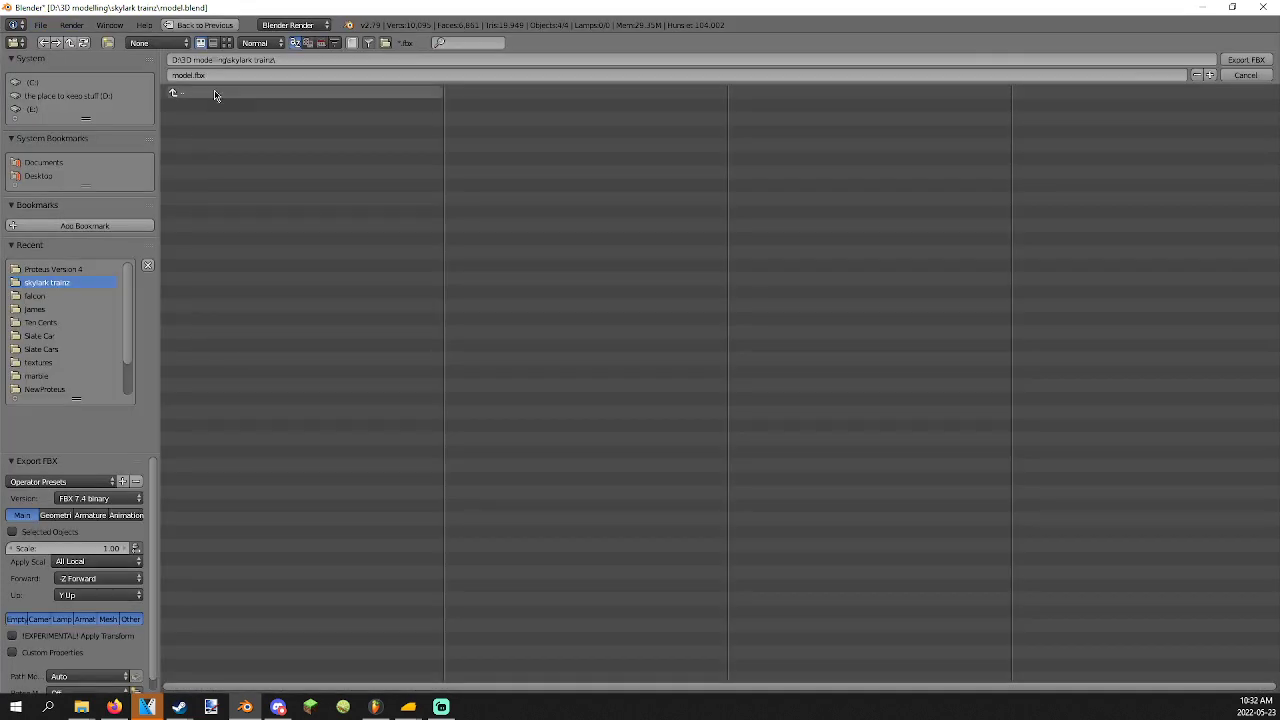
{"action": "left_click", "coordinate": [292, 60]}
{"action": "key", "text": "Return"}
{"action": "left_click", "coordinate": [294, 60]}
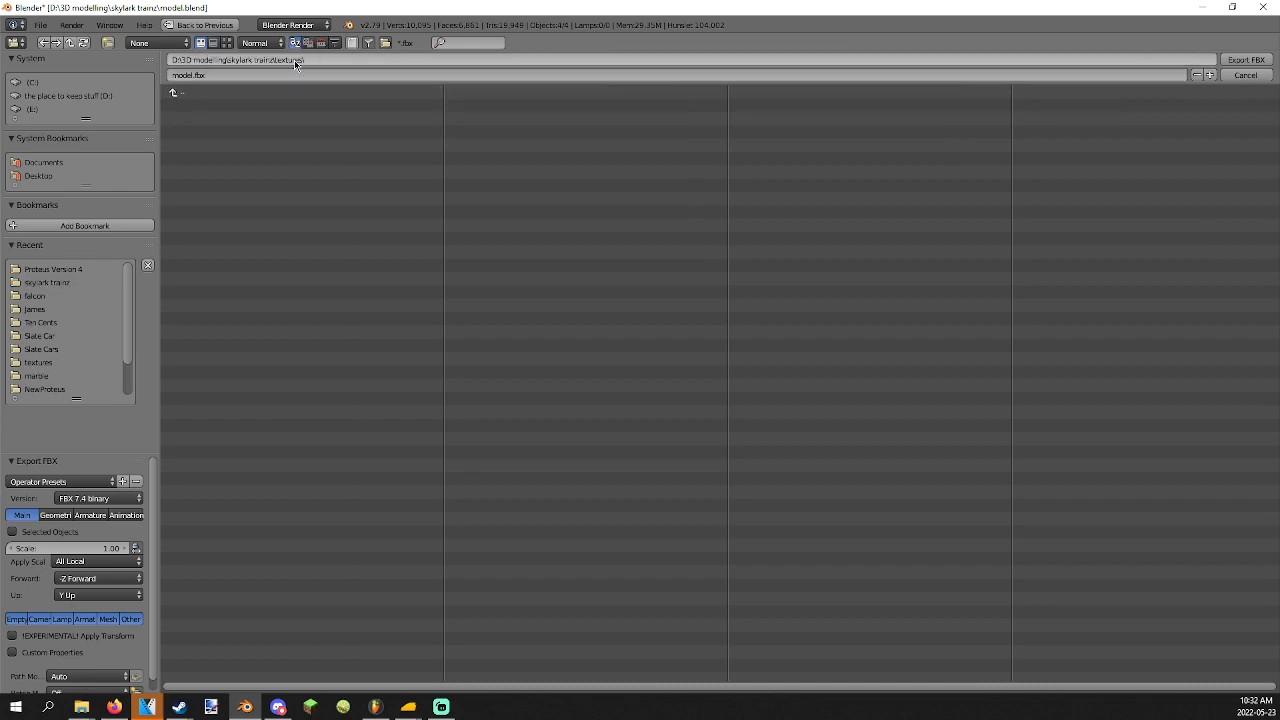
{"action": "left_click", "coordinate": [212, 75]}
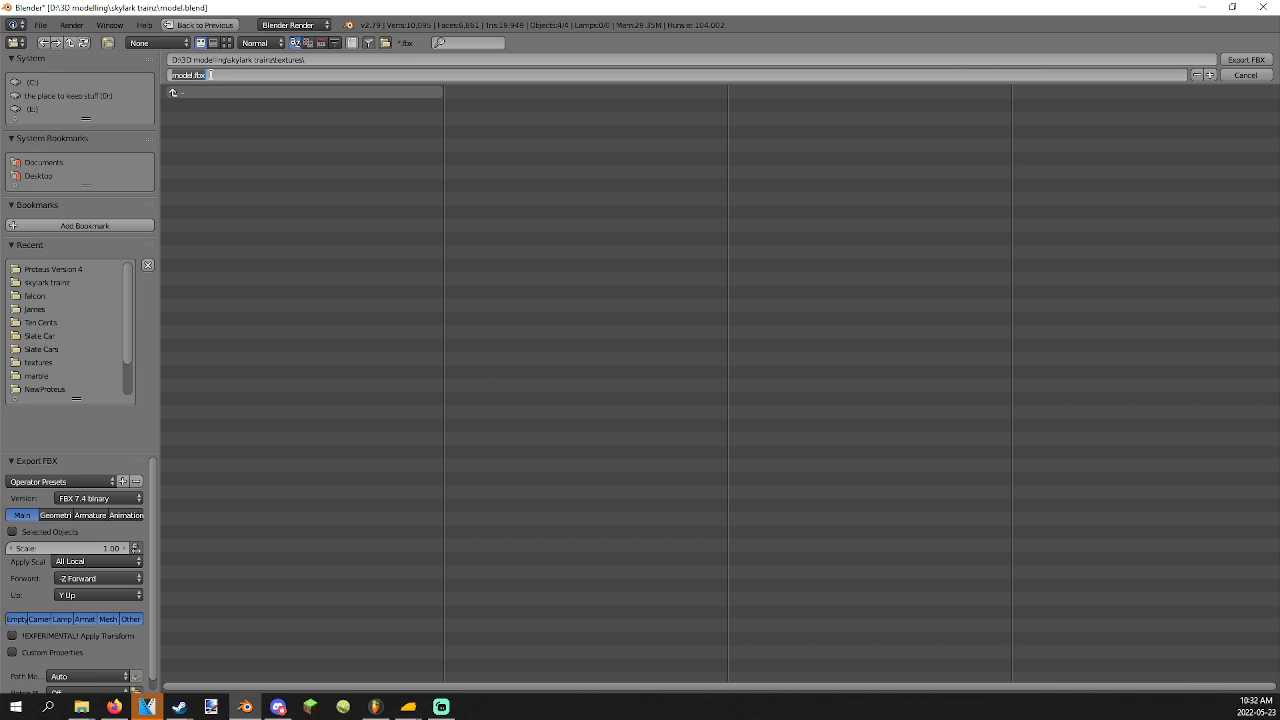
{"action": "type", "text": "body.fbx"}
{"action": "key", "text": "Return"}
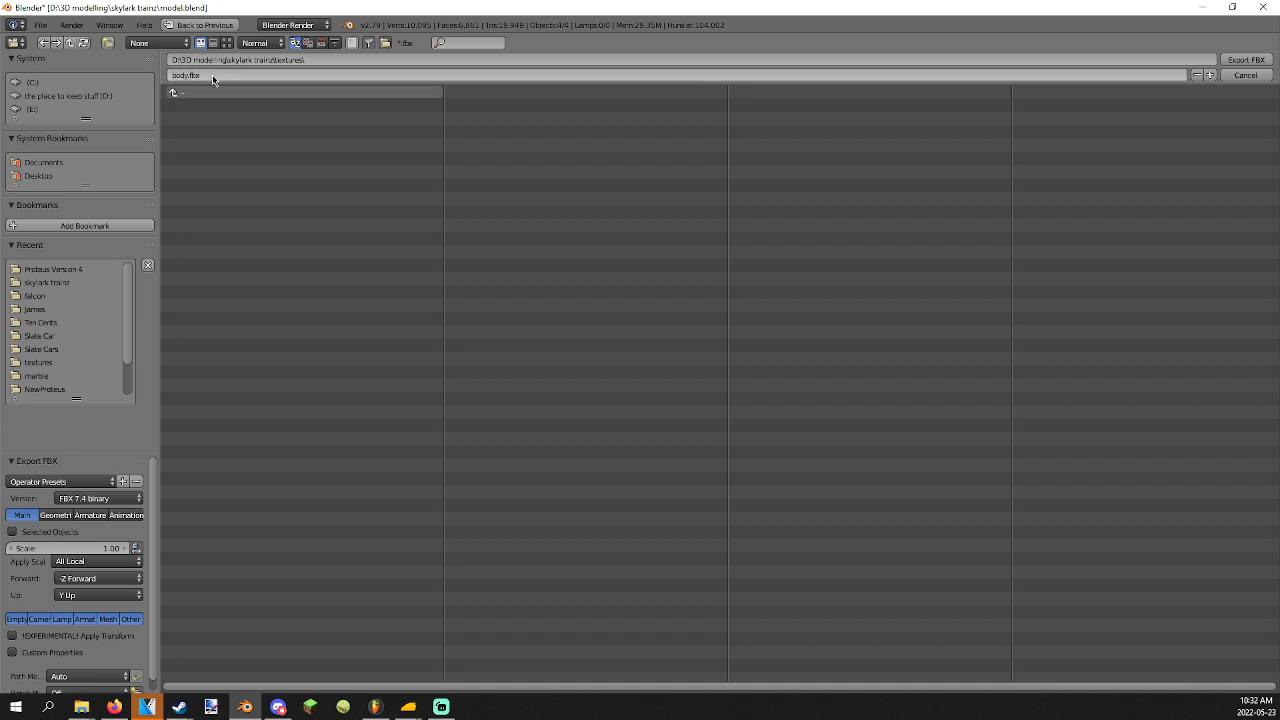
Apply the Trainz 2019 Export preset, review its animation, armature, geometry and main settings, and export the FBX.
{"action": "left_click", "coordinate": [68, 481]}
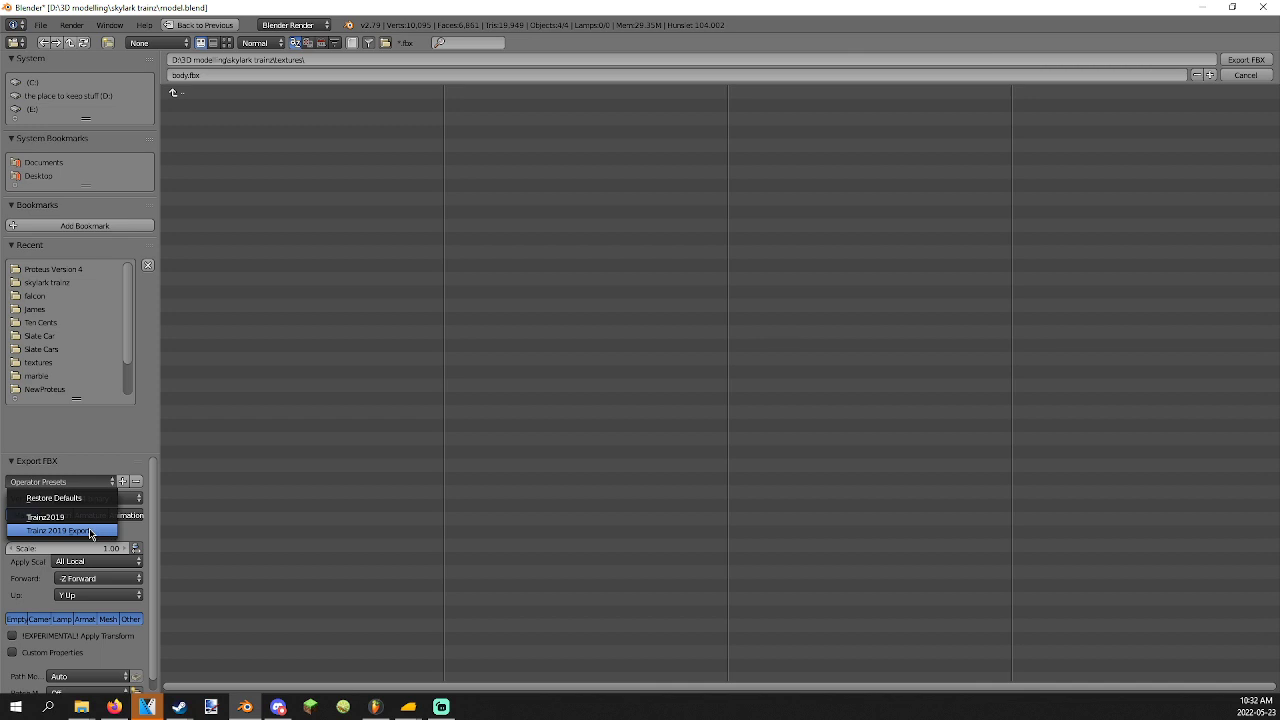
{"action": "left_click", "coordinate": [89, 528]}
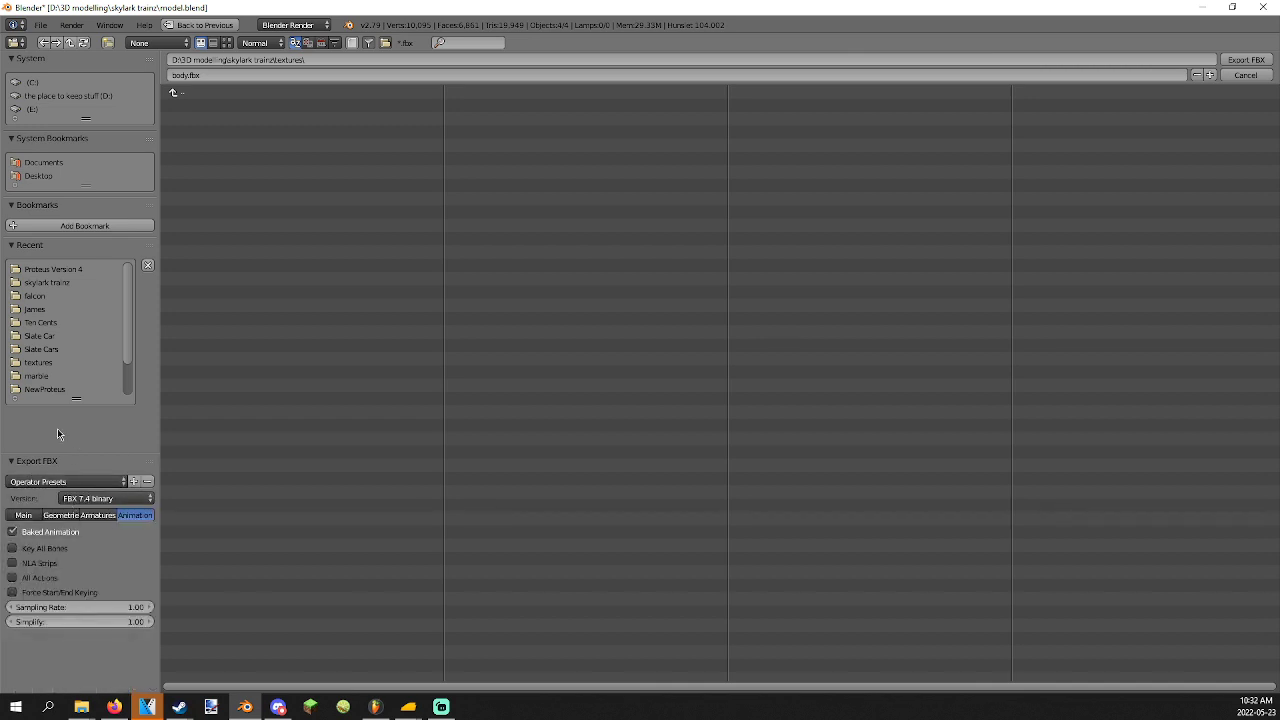
{"action": "left_click", "coordinate": [99, 518]}
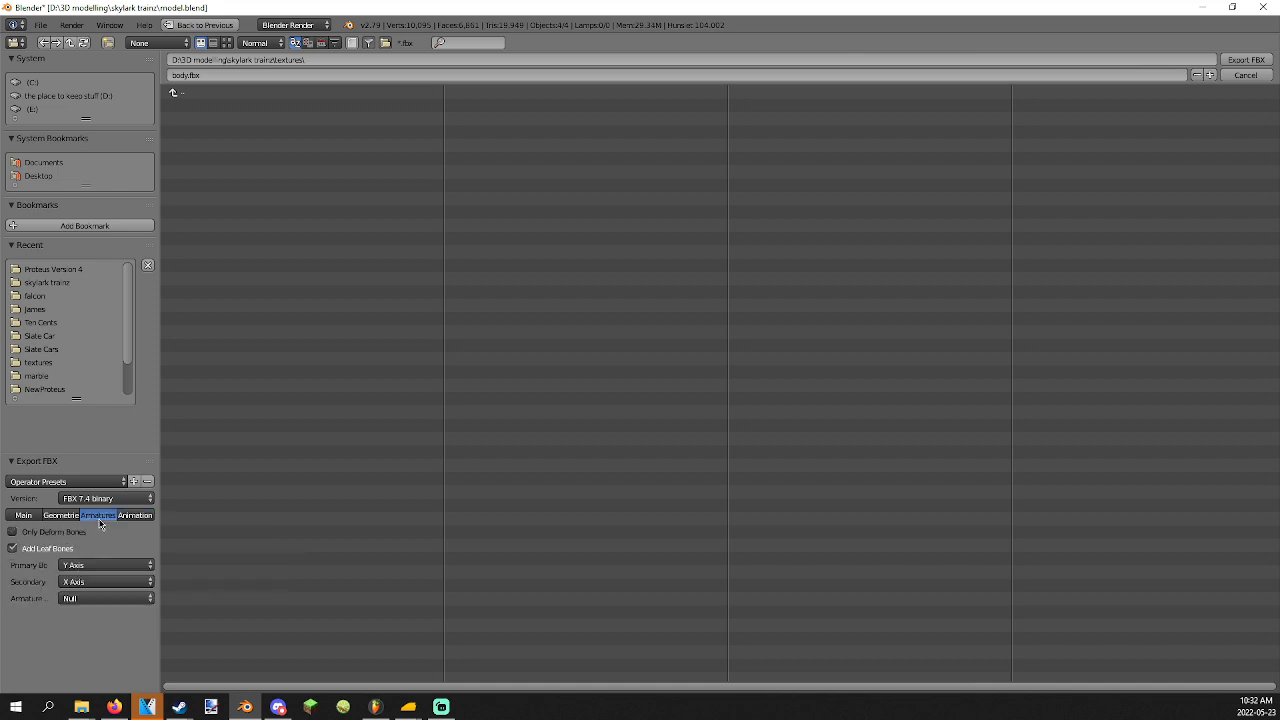
{"action": "left_click", "coordinate": [62, 516]}
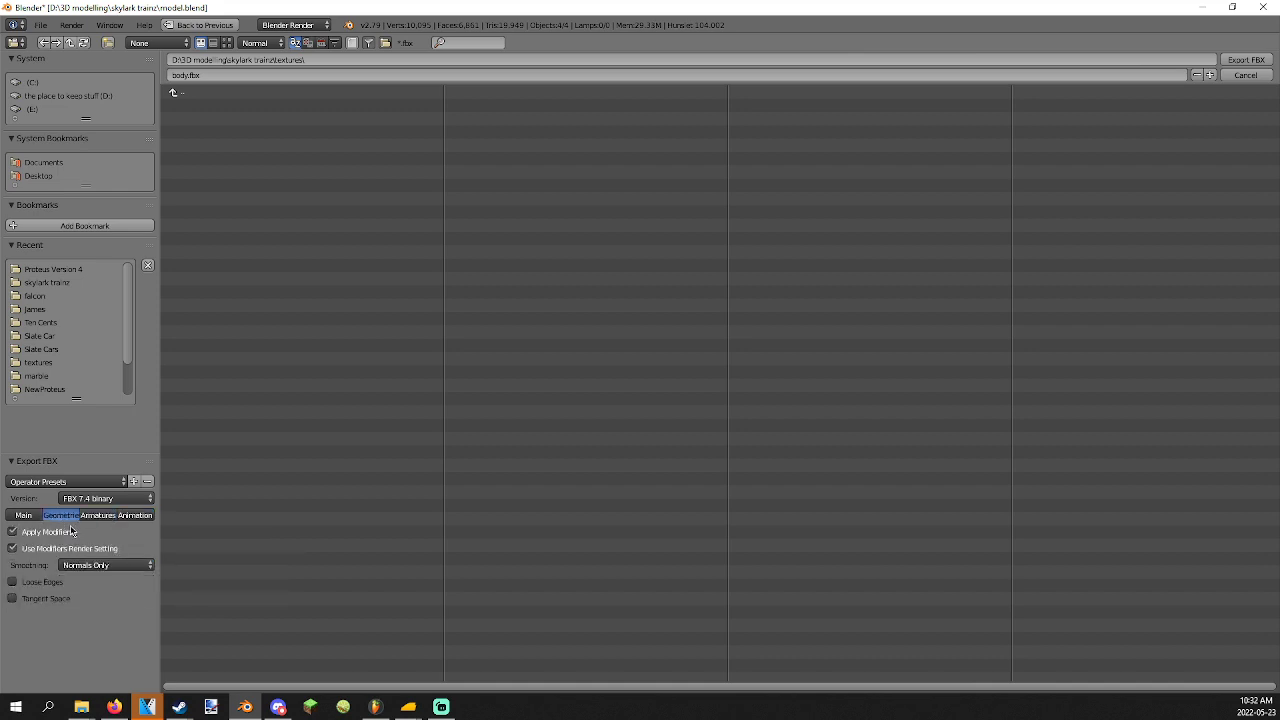
{"action": "left_click", "coordinate": [22, 515]}
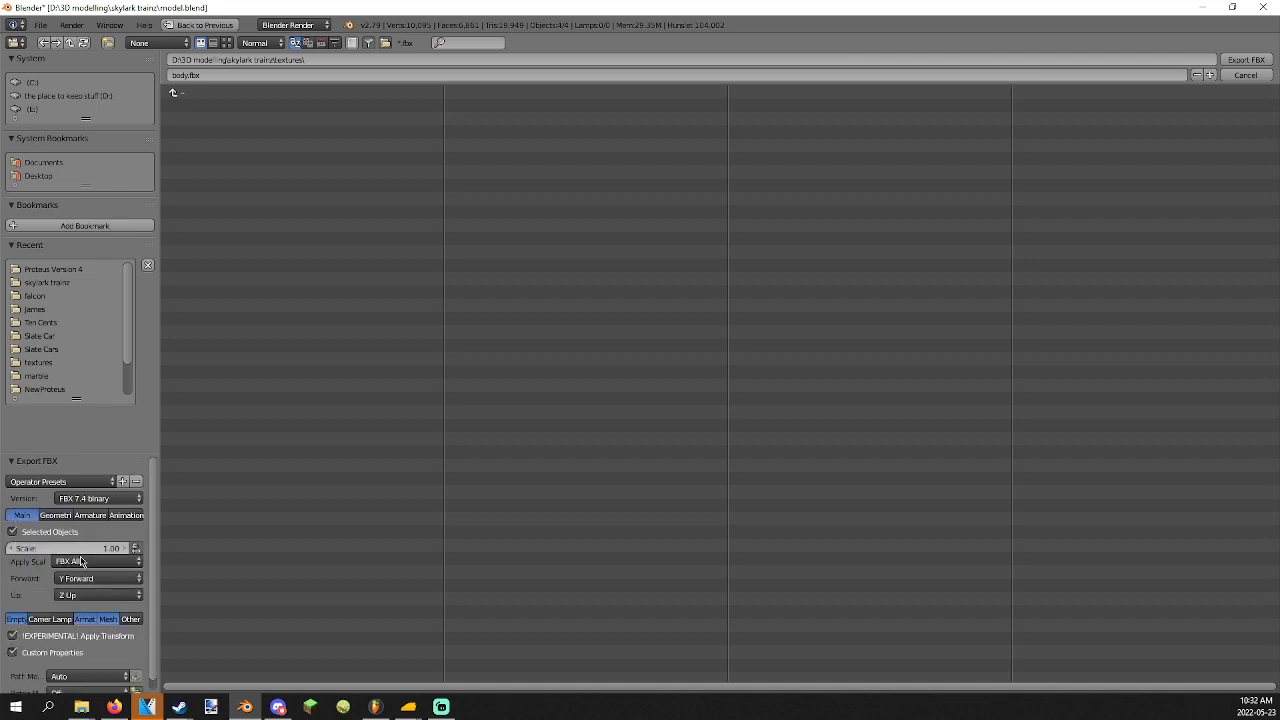
{"action": "scroll", "coordinate": [140, 590], "scroll_direction": "down", "scroll_amount": 1}
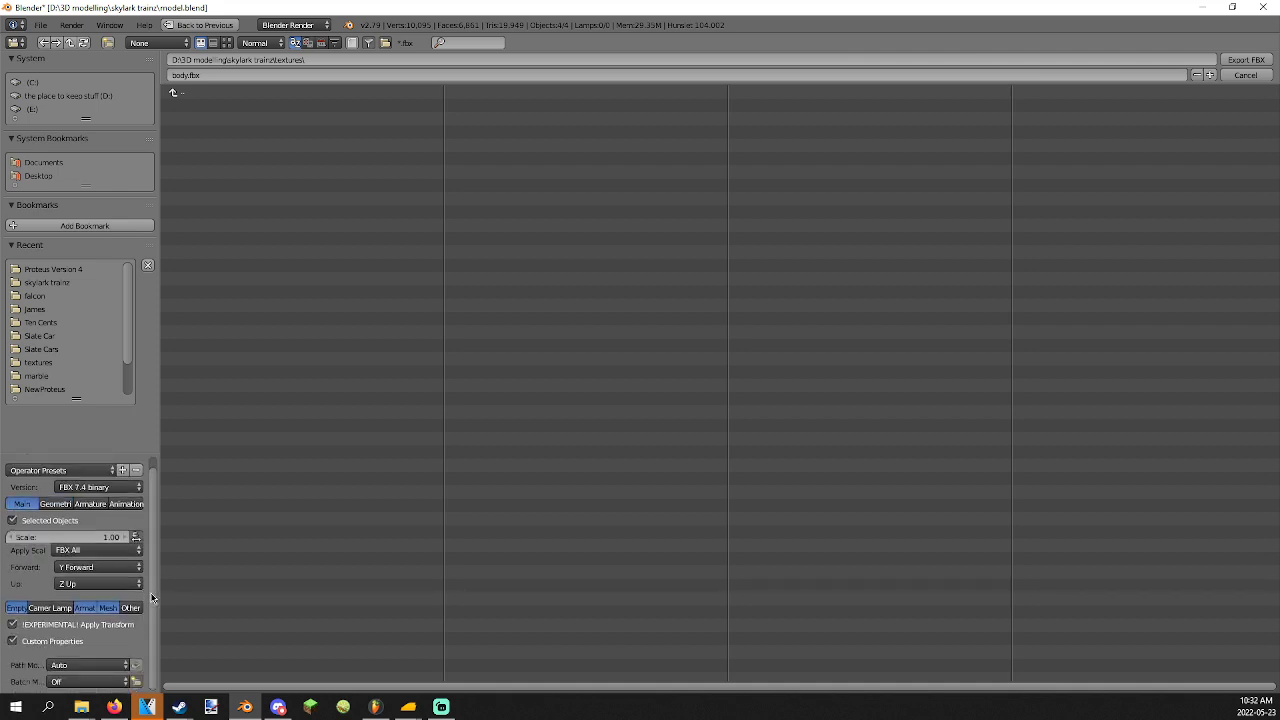
{"action": "scroll", "coordinate": [152, 597], "scroll_direction": "up", "scroll_amount": 1}
{"action": "left_click", "coordinate": [124, 483]}
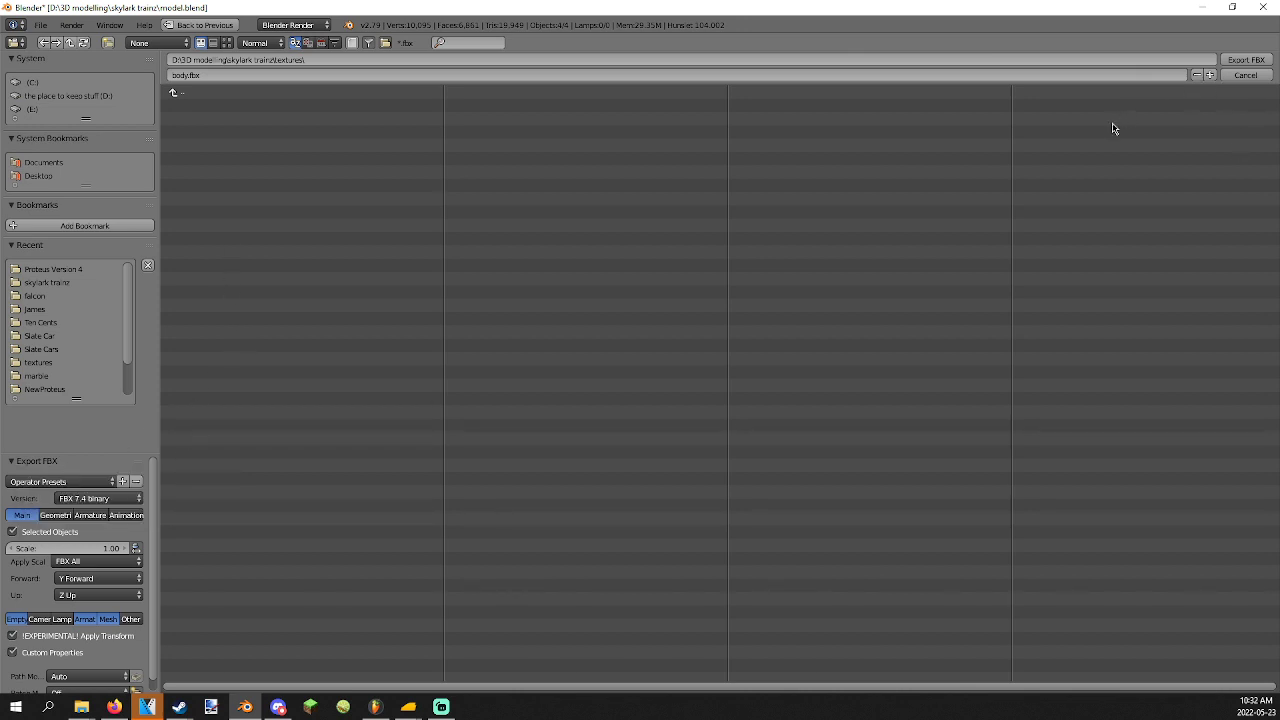
{"action": "left_click", "coordinate": [1258, 64]}
Switch to Steam and launch Substance Painter 2020 from the library.
{"action": "mouse_move", "coordinate": [186, 707]}
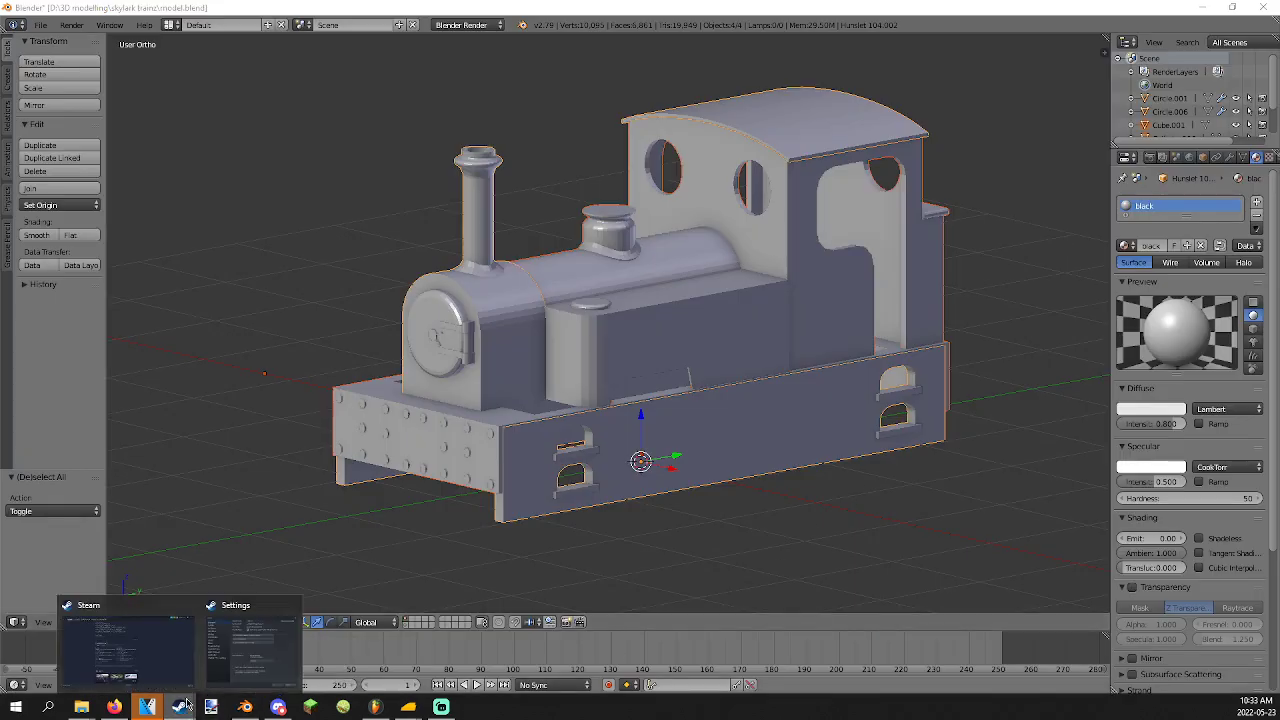
{"action": "left_click", "coordinate": [180, 668]}
{"action": "left_click", "coordinate": [150, 36]}
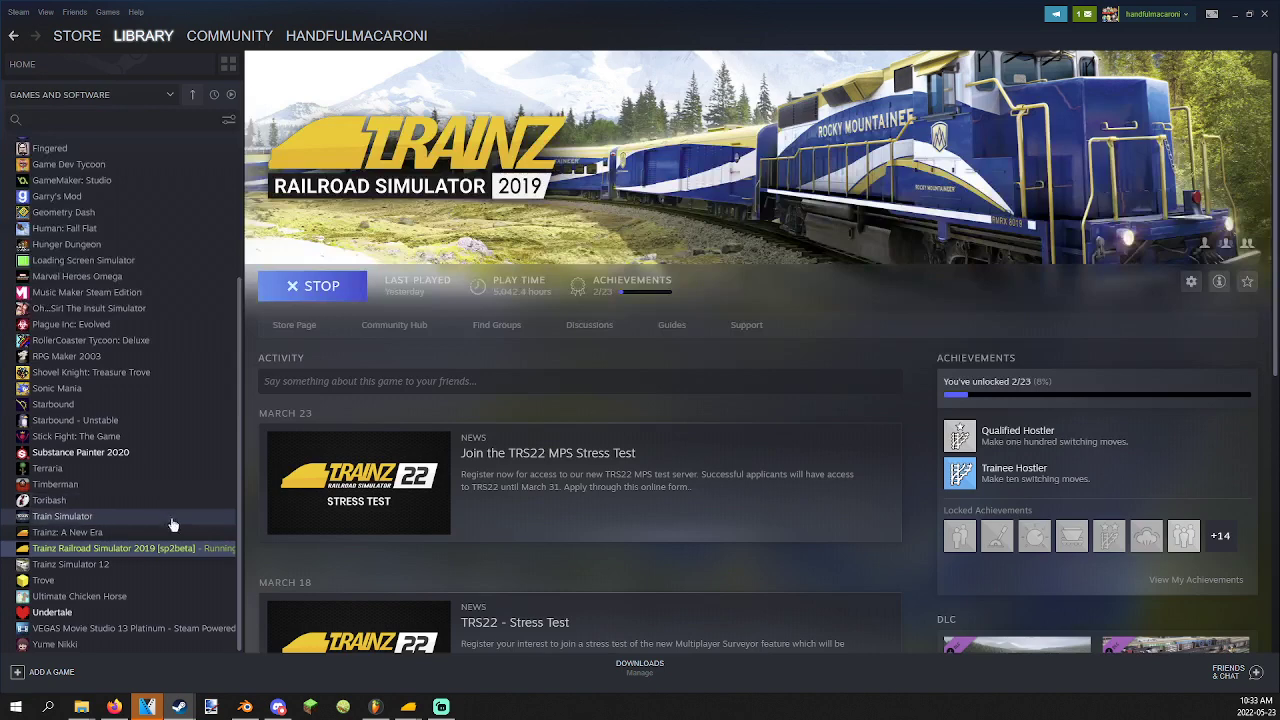
{"action": "left_click", "coordinate": [148, 453]}
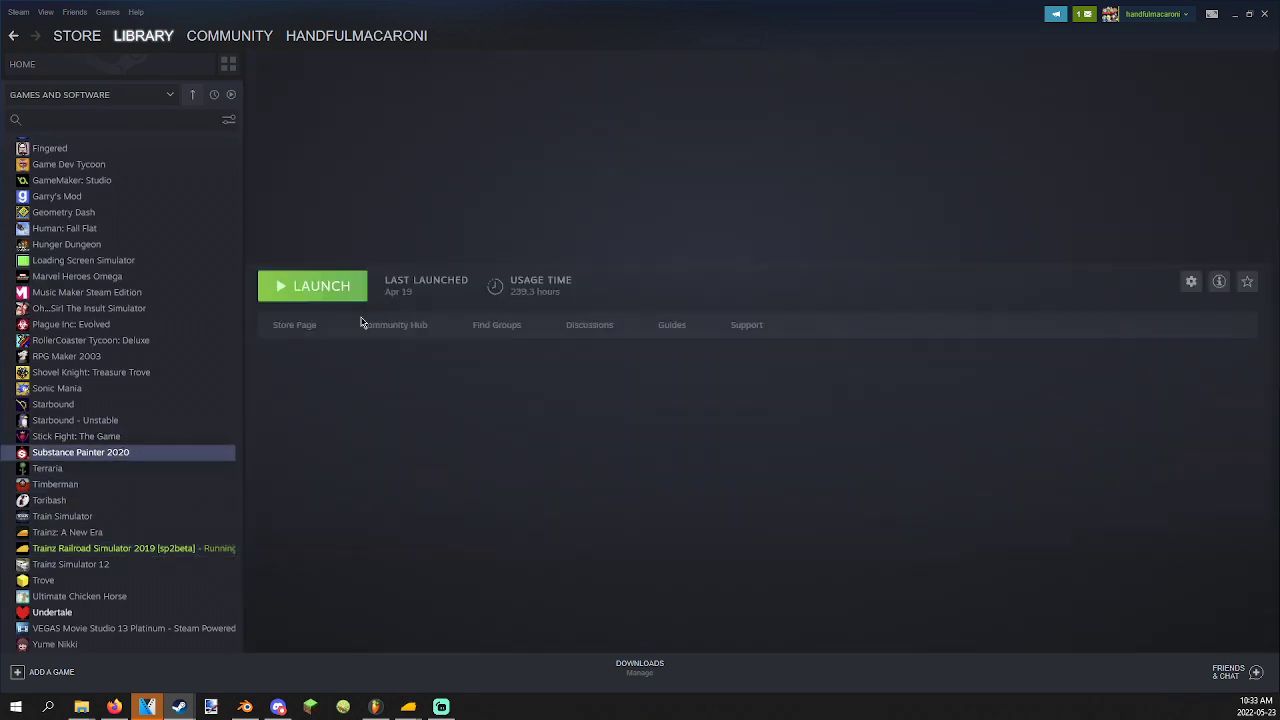
{"action": "left_click", "coordinate": [350, 286]}
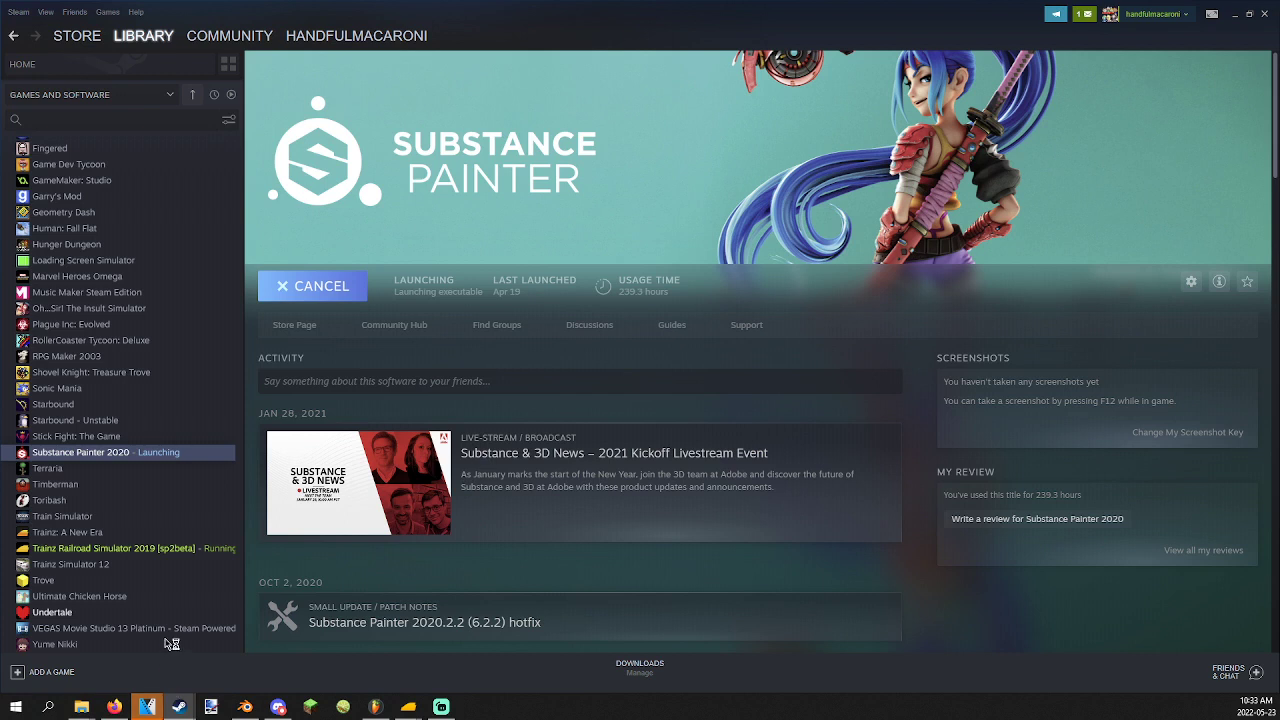
Switch to Discord and look through the locomotive preview posts in the upcoming-releases-preview channel.
{"action": "key", "text": "alt+Tab"}
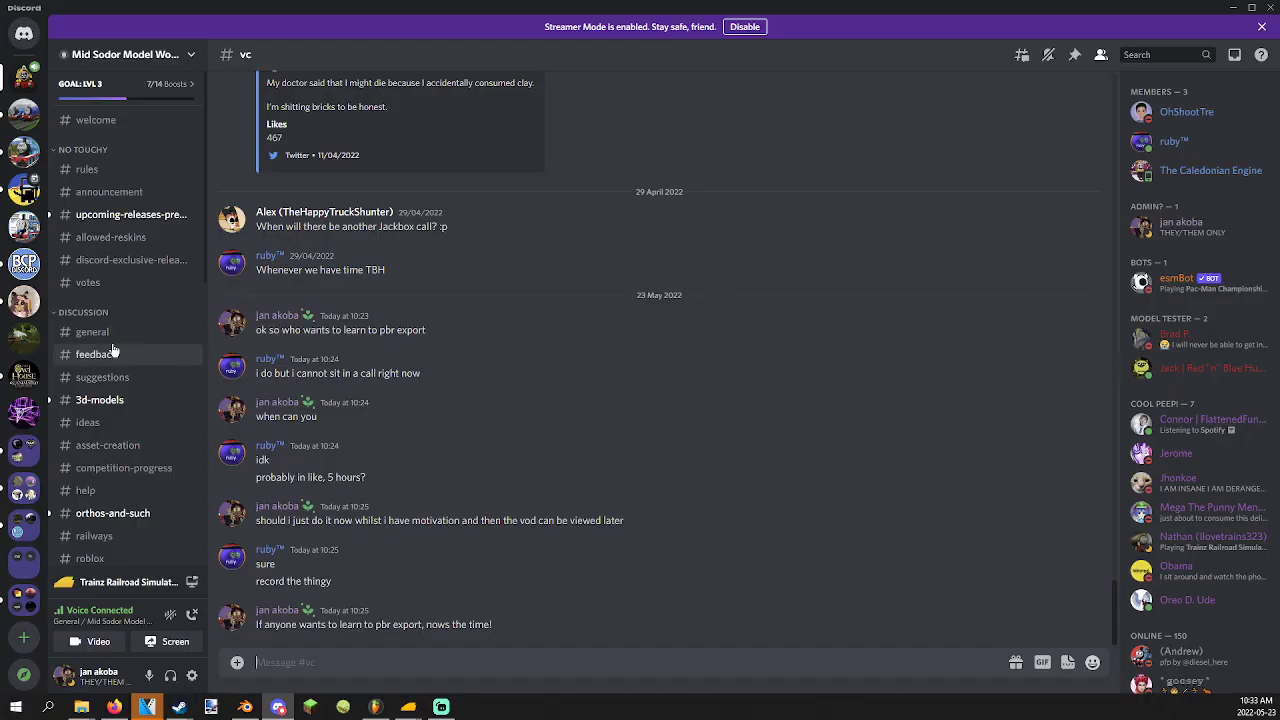
{"action": "left_click", "coordinate": [143, 214]}
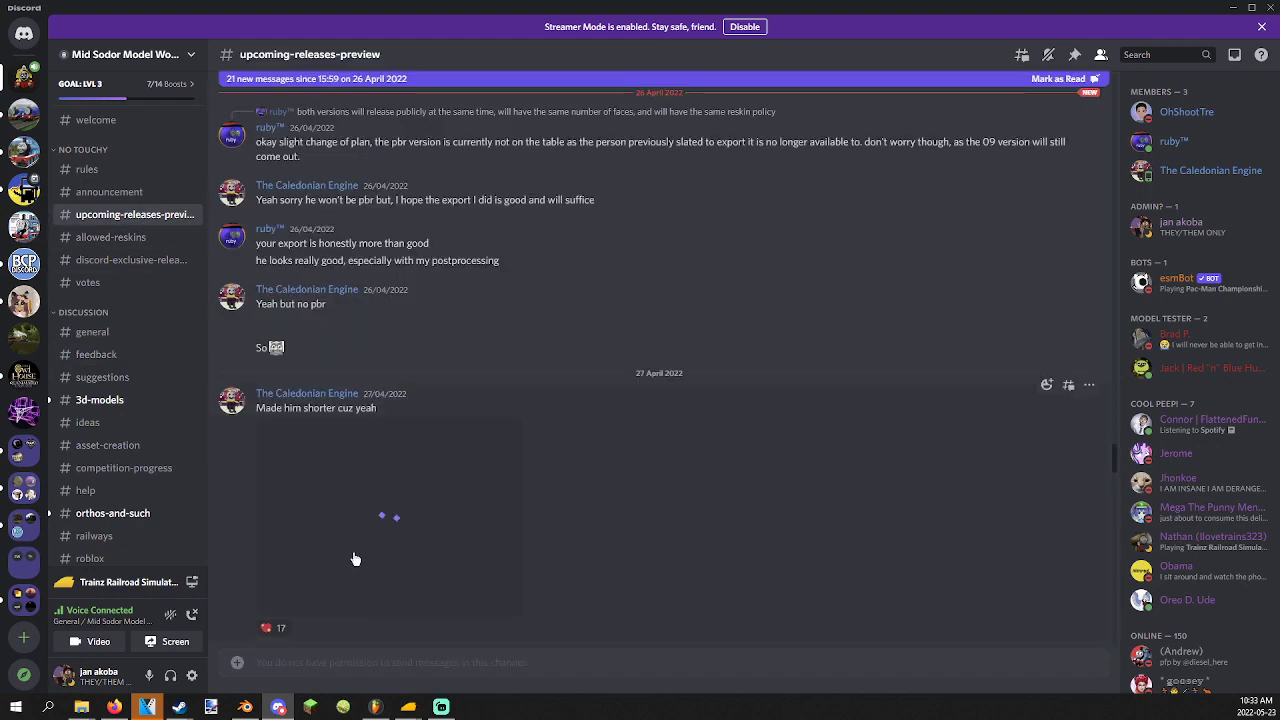
{"action": "scroll", "coordinate": [432, 390], "scroll_direction": "down", "scroll_amount": 1}
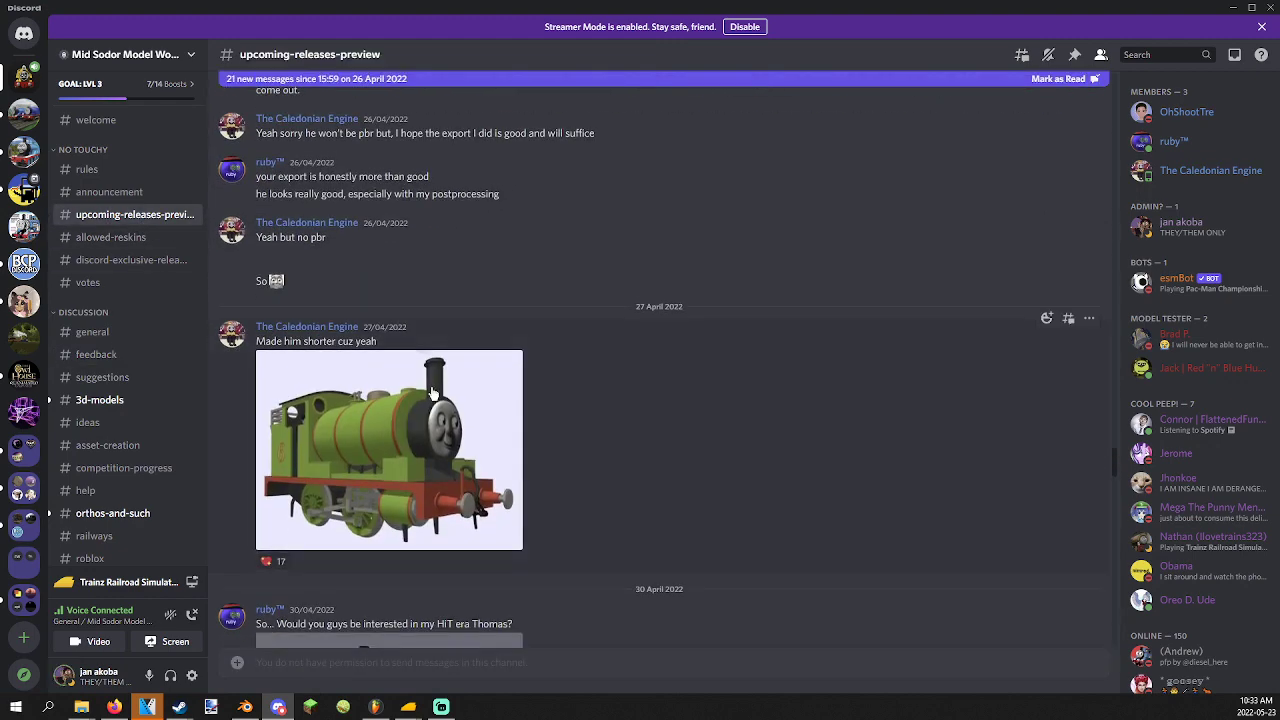
{"action": "scroll", "coordinate": [400, 330], "scroll_direction": "up", "scroll_amount": 1}
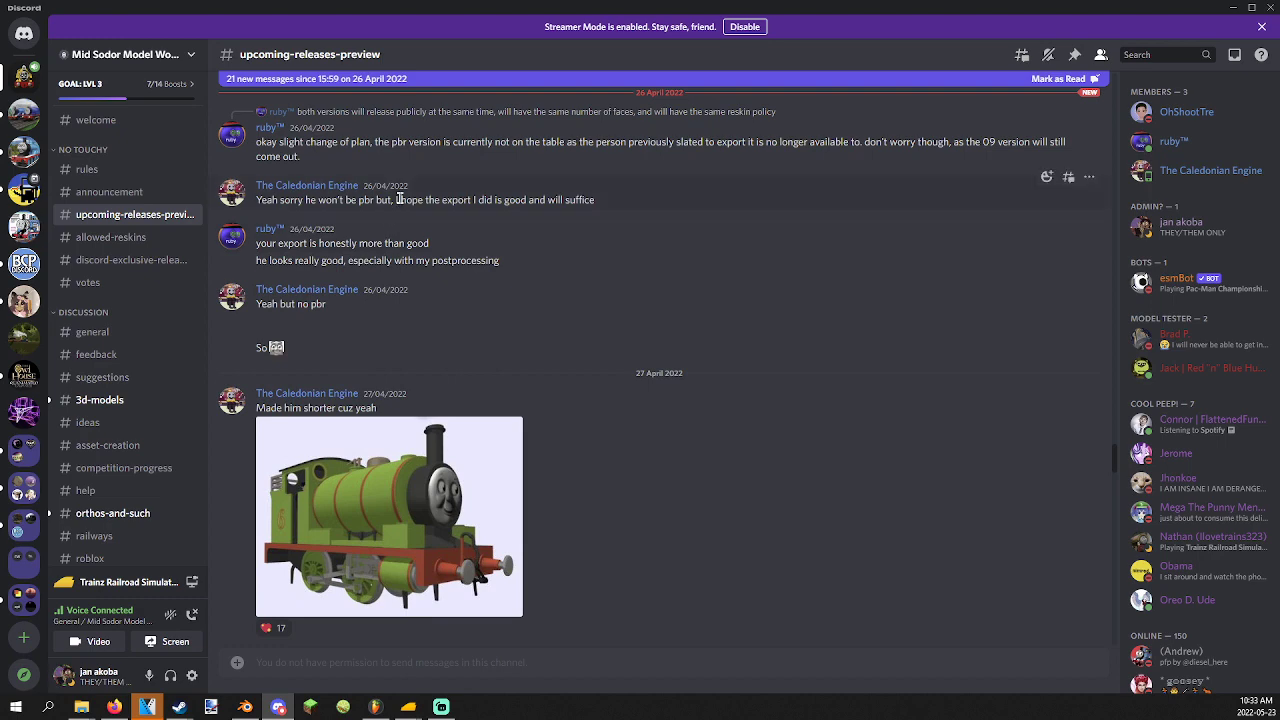
{"action": "scroll", "coordinate": [480, 165], "scroll_direction": "up", "scroll_amount": 2}
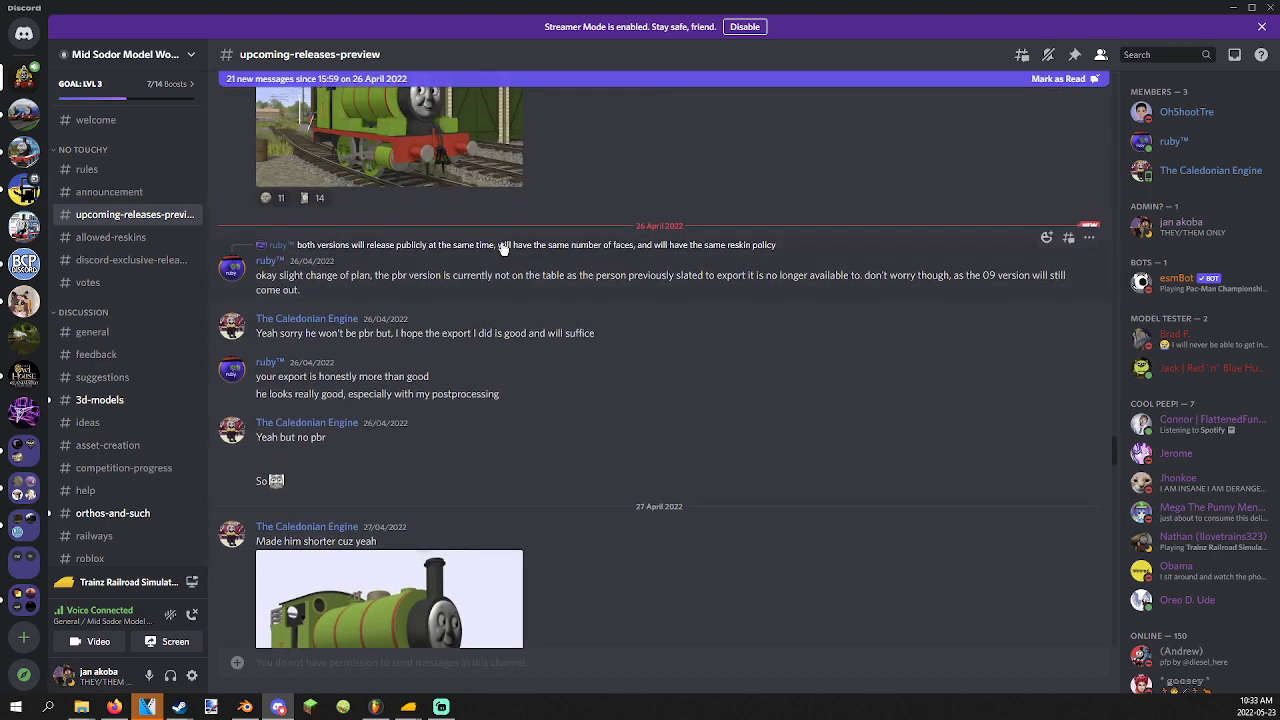
{"action": "left_click", "coordinate": [505, 246]}
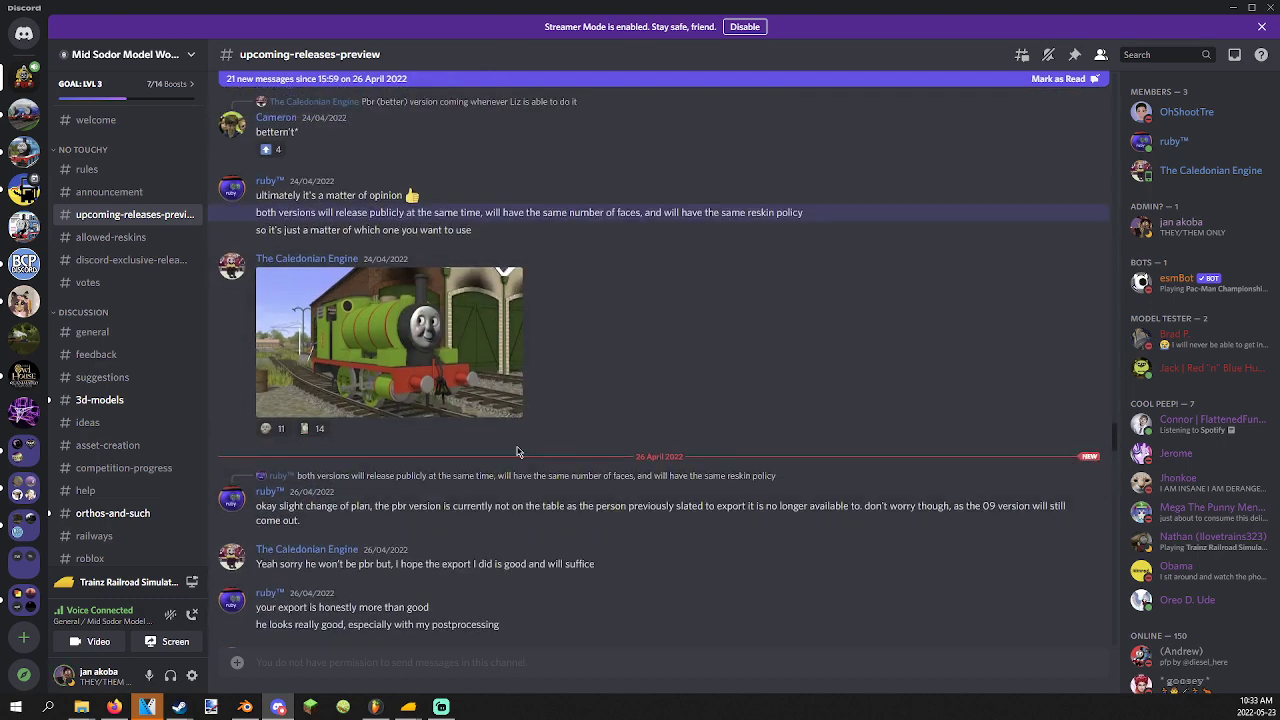
{"action": "scroll", "coordinate": [505, 437], "scroll_direction": "up", "scroll_amount": 3}
{"action": "scroll", "coordinate": [511, 434], "scroll_direction": "down", "scroll_amount": 7}
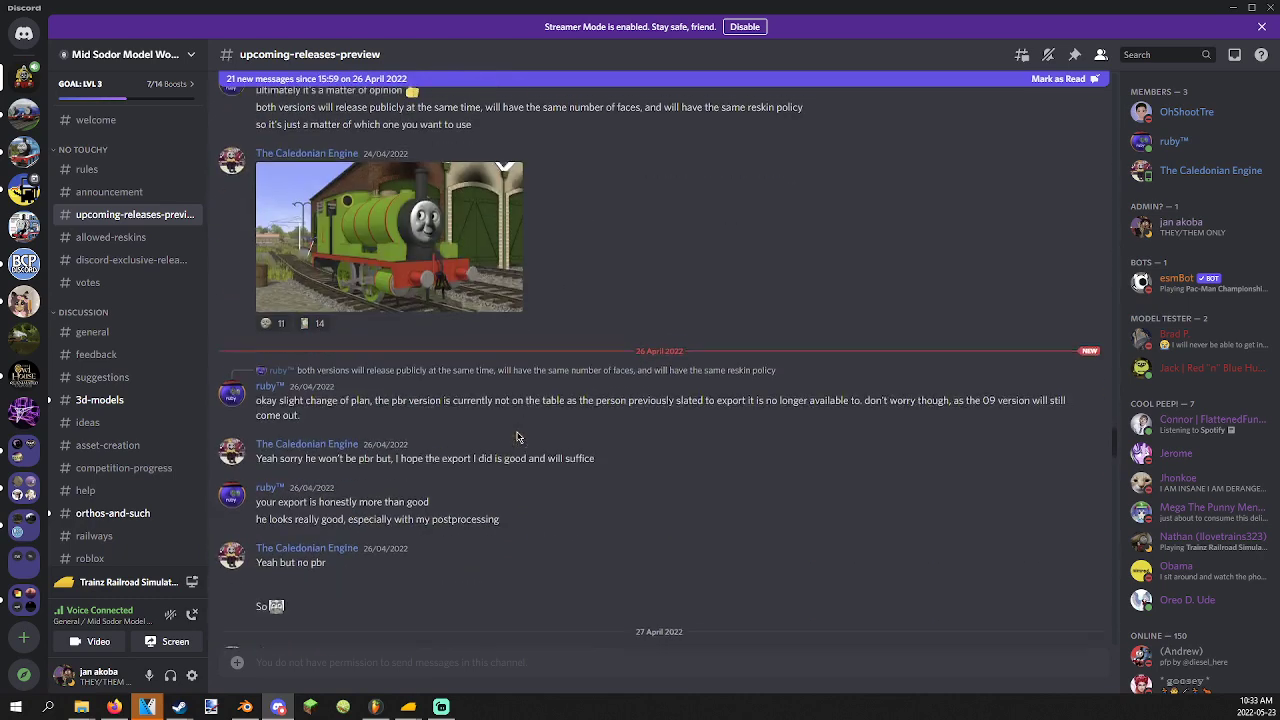
{"action": "scroll", "coordinate": [510, 432], "scroll_direction": "down", "scroll_amount": 15}
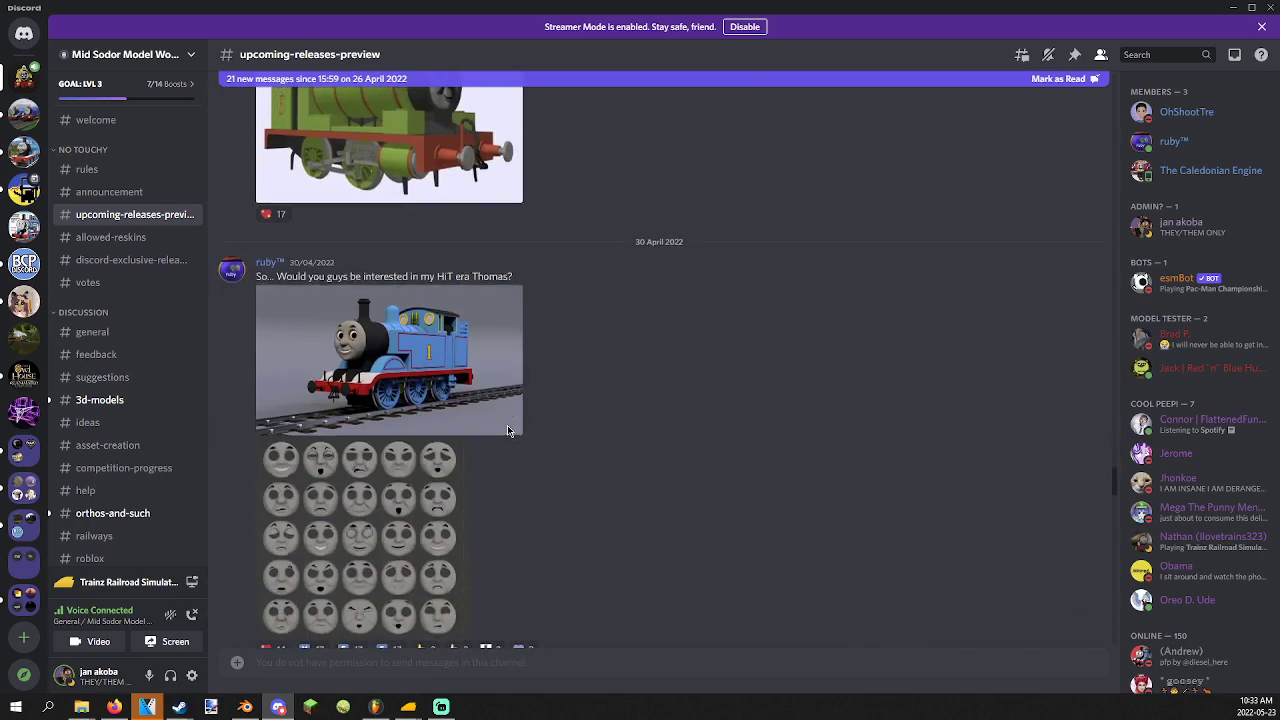
{"action": "scroll", "coordinate": [498, 450], "scroll_direction": "up", "scroll_amount": 2}
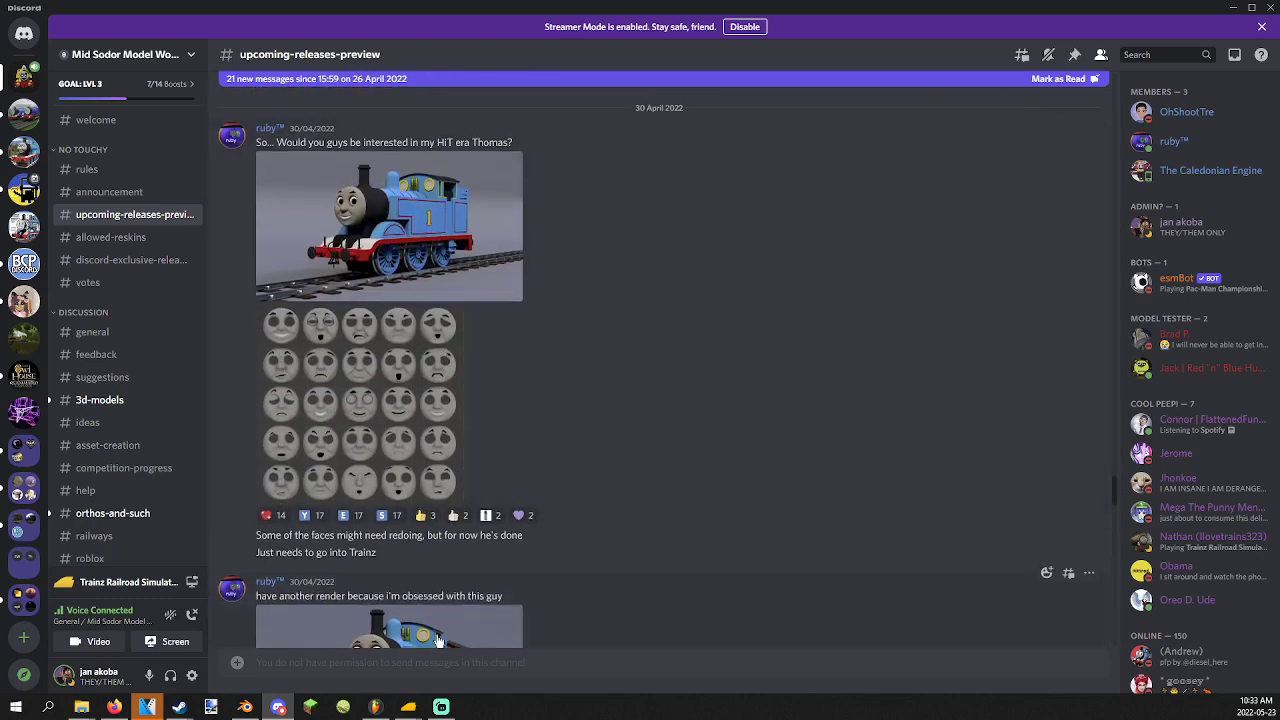
{"action": "scroll", "coordinate": [402, 315], "scroll_direction": "down", "scroll_amount": 18}
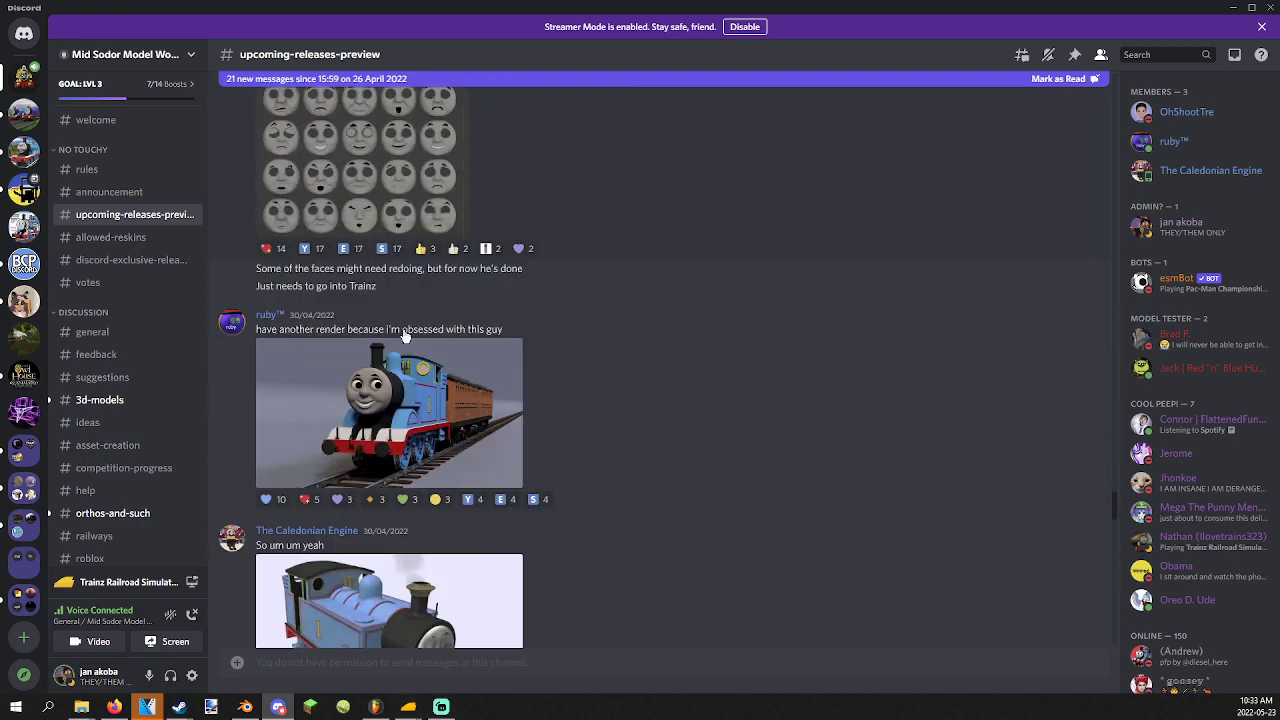
{"action": "scroll", "coordinate": [452, 248], "scroll_direction": "down", "scroll_amount": 8}
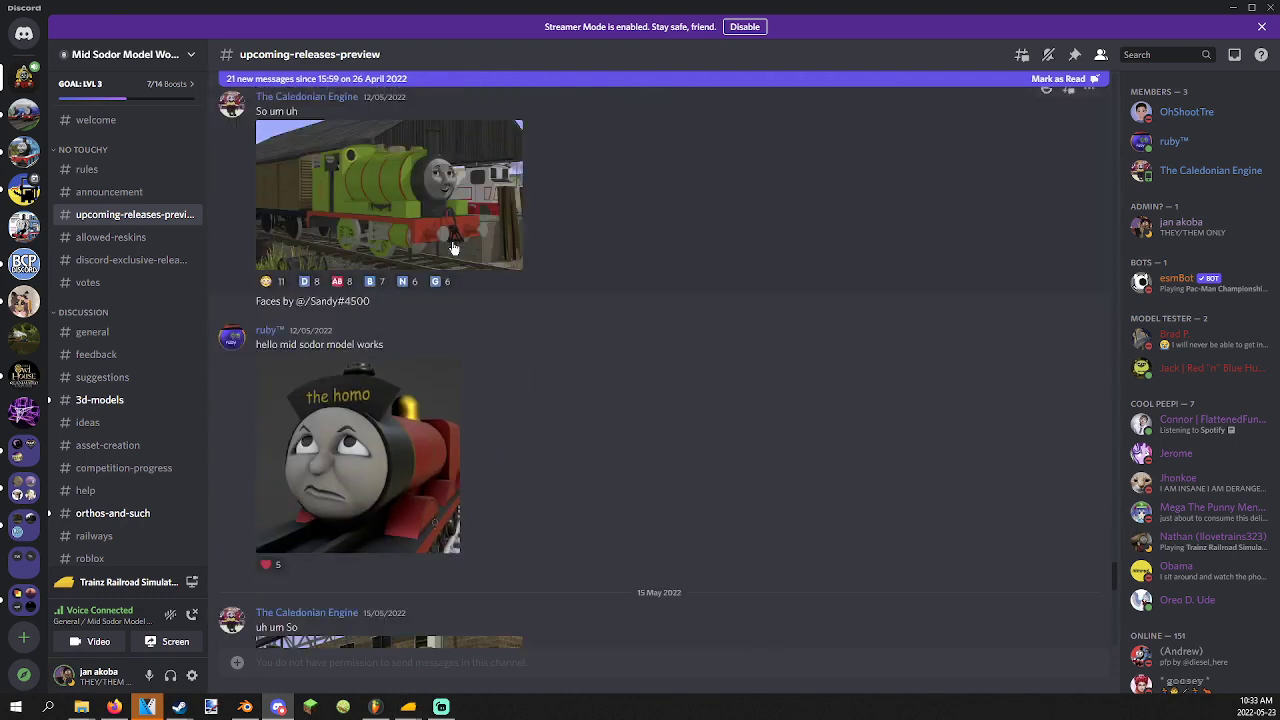
Look through the newest posts in the preview channel and view the image posted on 22 May.
{"action": "scroll", "coordinate": [416, 297], "scroll_direction": "down", "scroll_amount": 1}
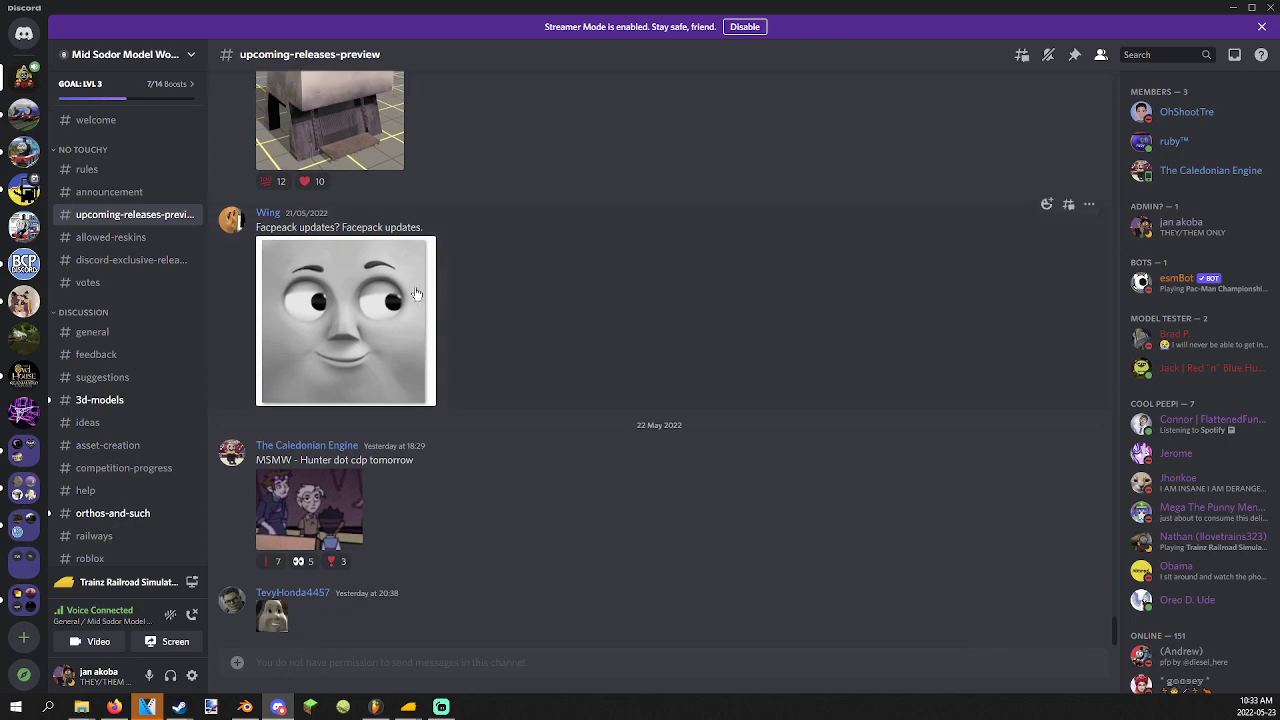
{"action": "left_click", "coordinate": [324, 524]}
{"action": "left_click", "coordinate": [608, 631]}
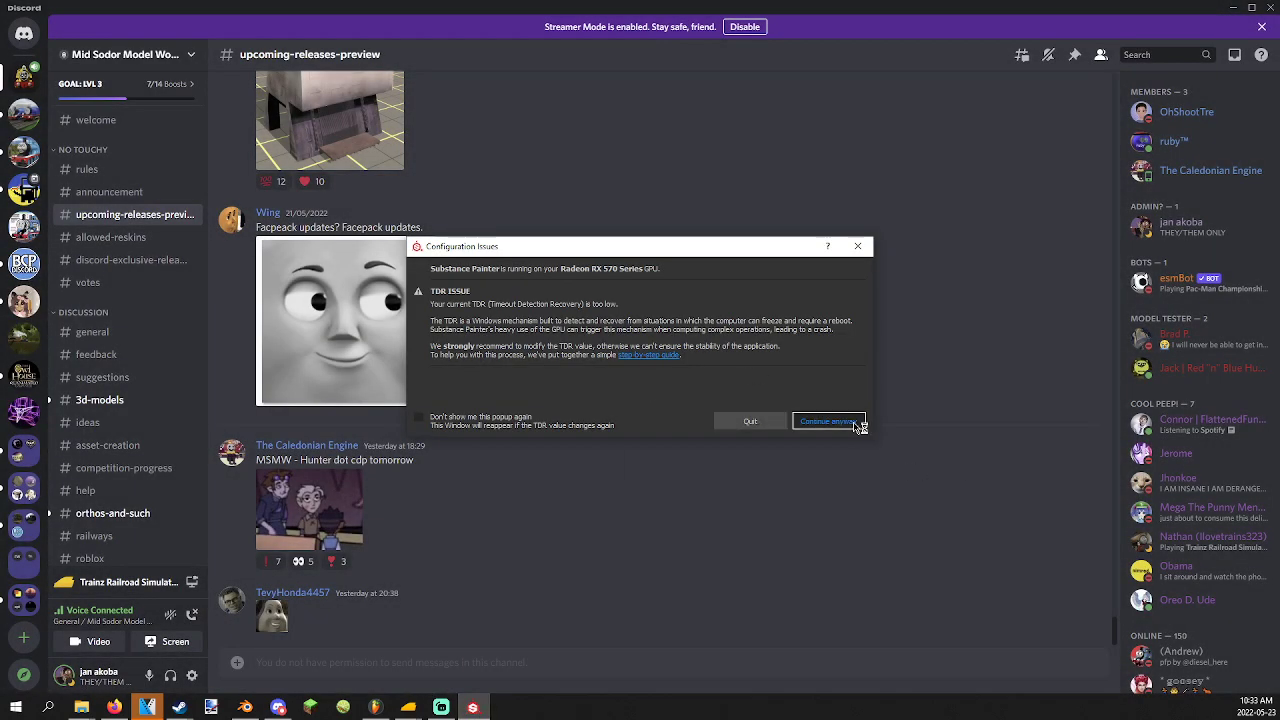
Switch to Substance Painter, continue past the TDR warning, close the welcome window and open the new project setup.
{"action": "left_click", "coordinate": [832, 421]}
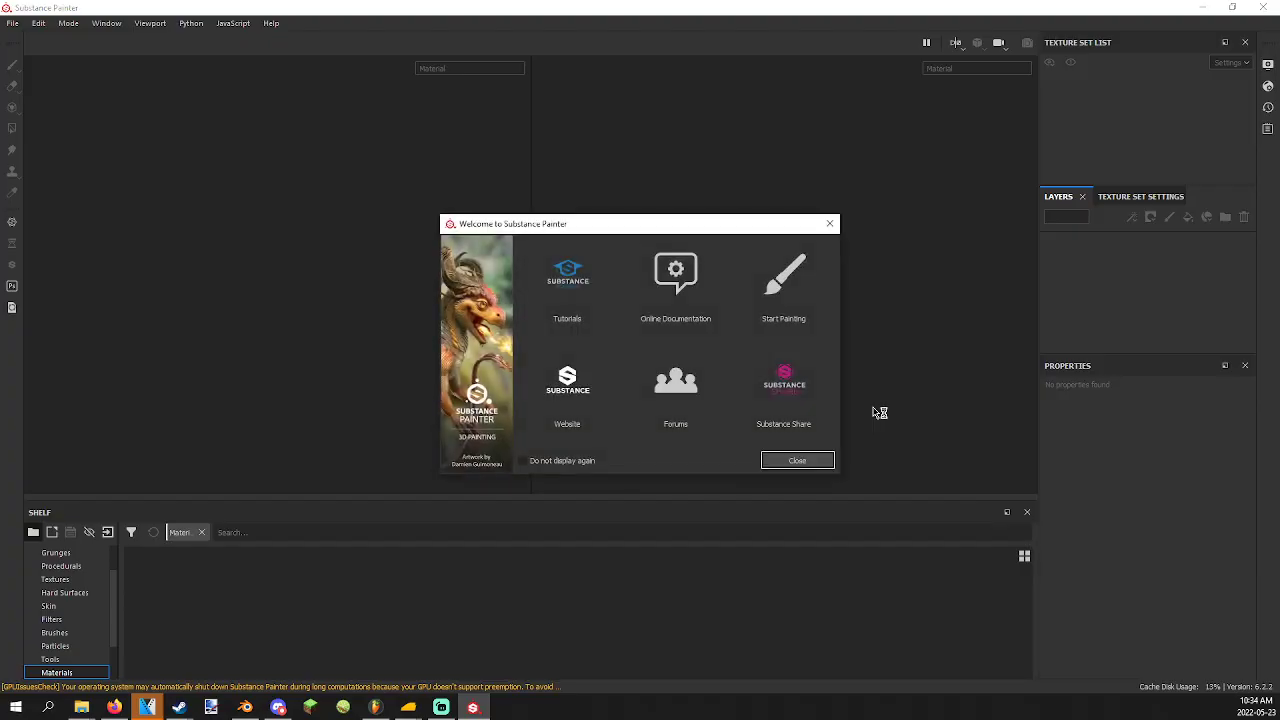
{"action": "left_click", "coordinate": [797, 460]}
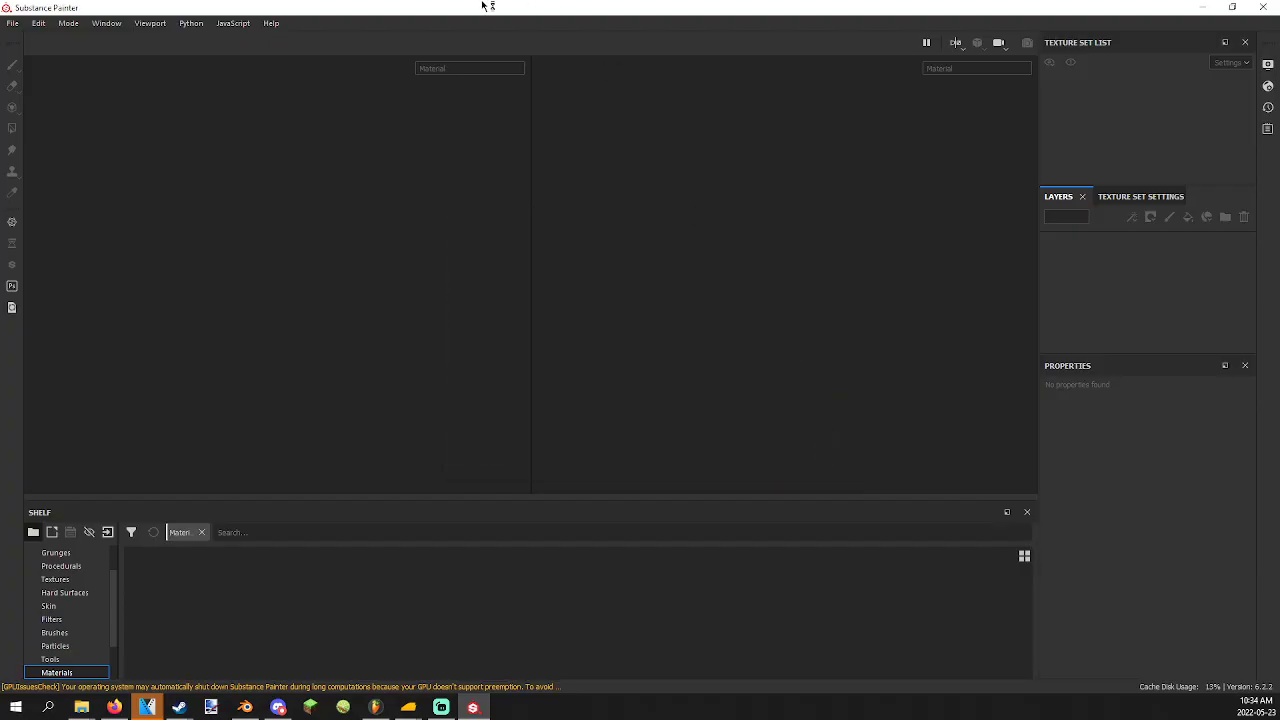
{"action": "left_click", "coordinate": [10, 26]}
{"action": "left_click", "coordinate": [27, 42]}
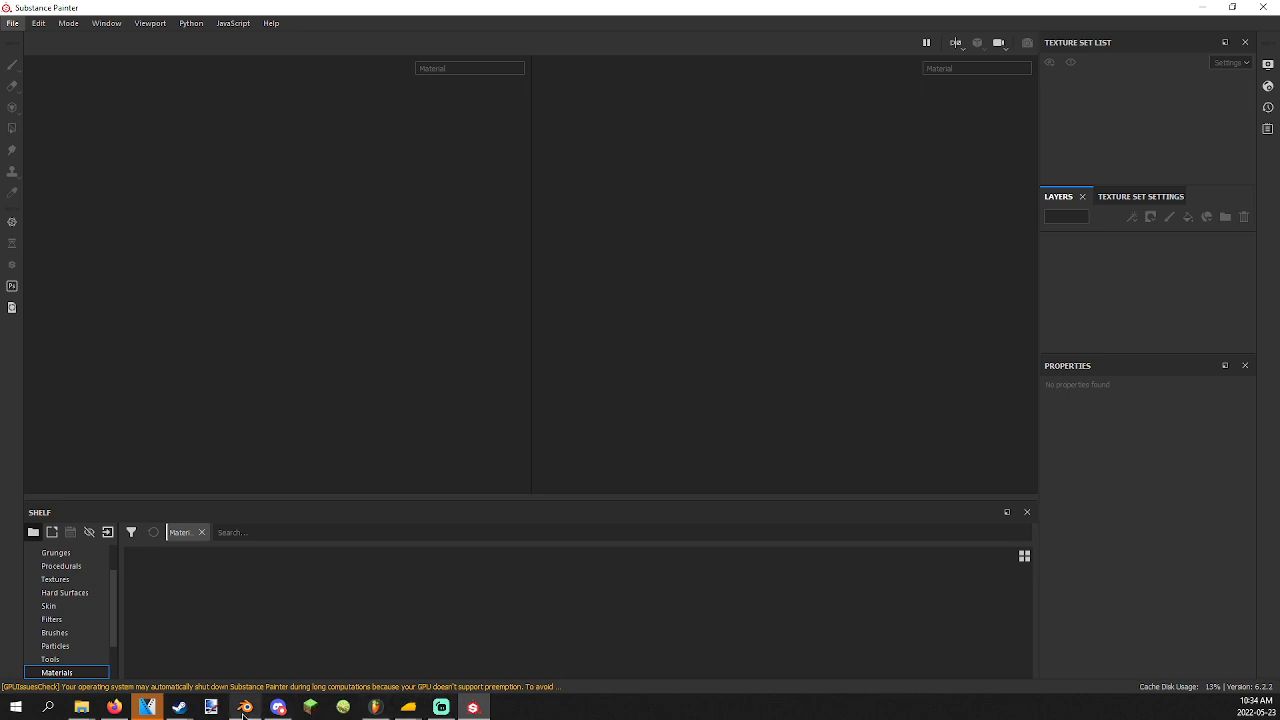
{"action": "mouse_move", "coordinate": [163, 706]}
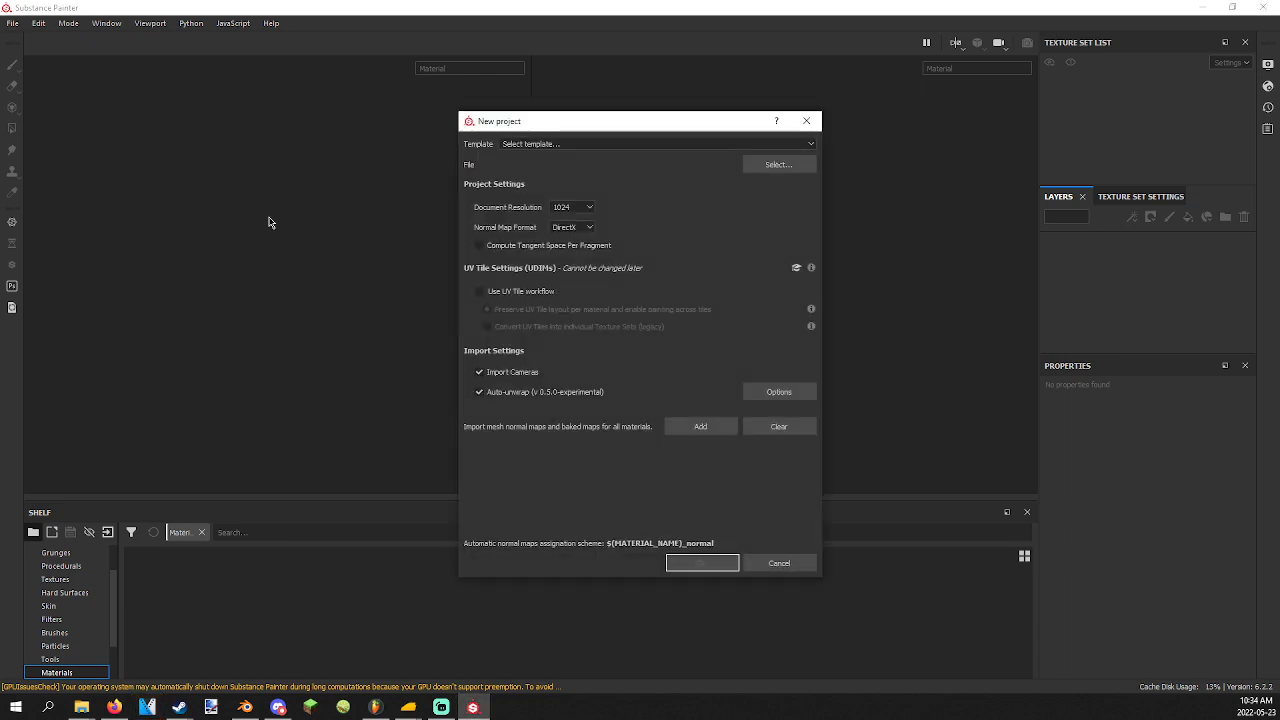
Create the project from the body mesh in 3D modelling\skylark trainz\textures with the default project settings.
{"action": "left_click", "coordinate": [762, 167]}
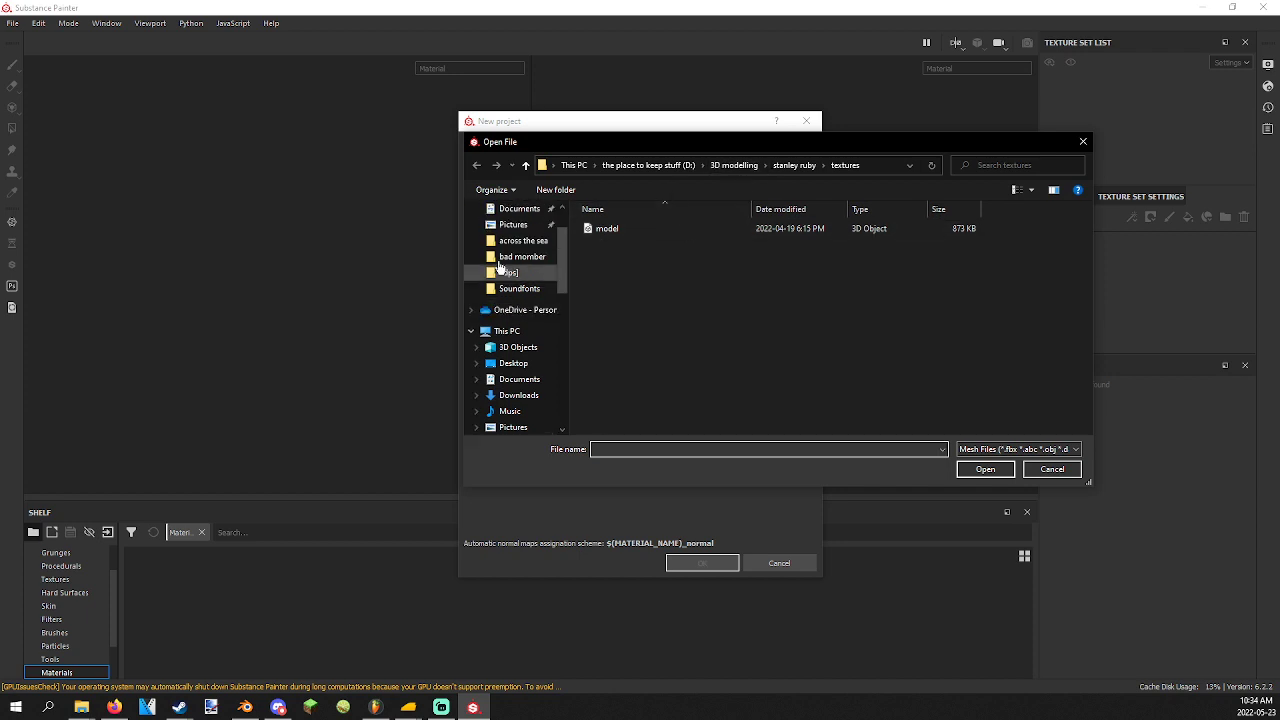
{"action": "left_click", "coordinate": [734, 165]}
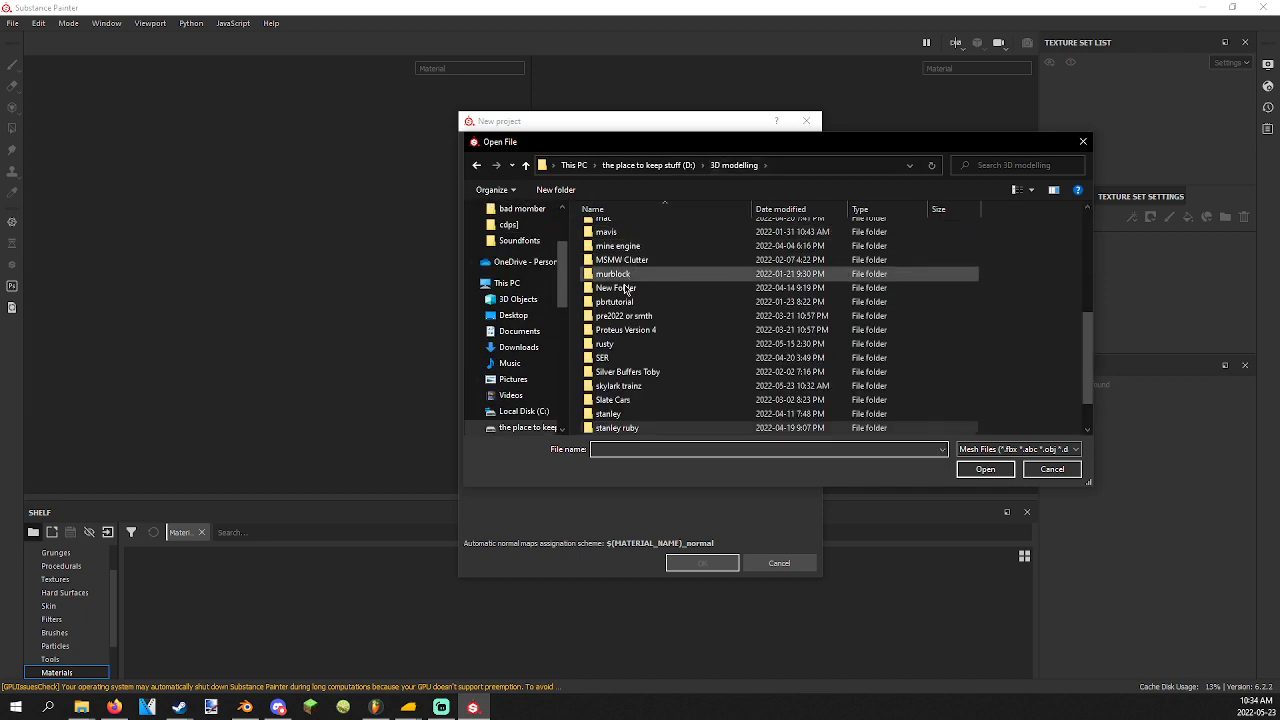
{"action": "double_click", "coordinate": [618, 385]}
{"action": "double_click", "coordinate": [617, 229]}
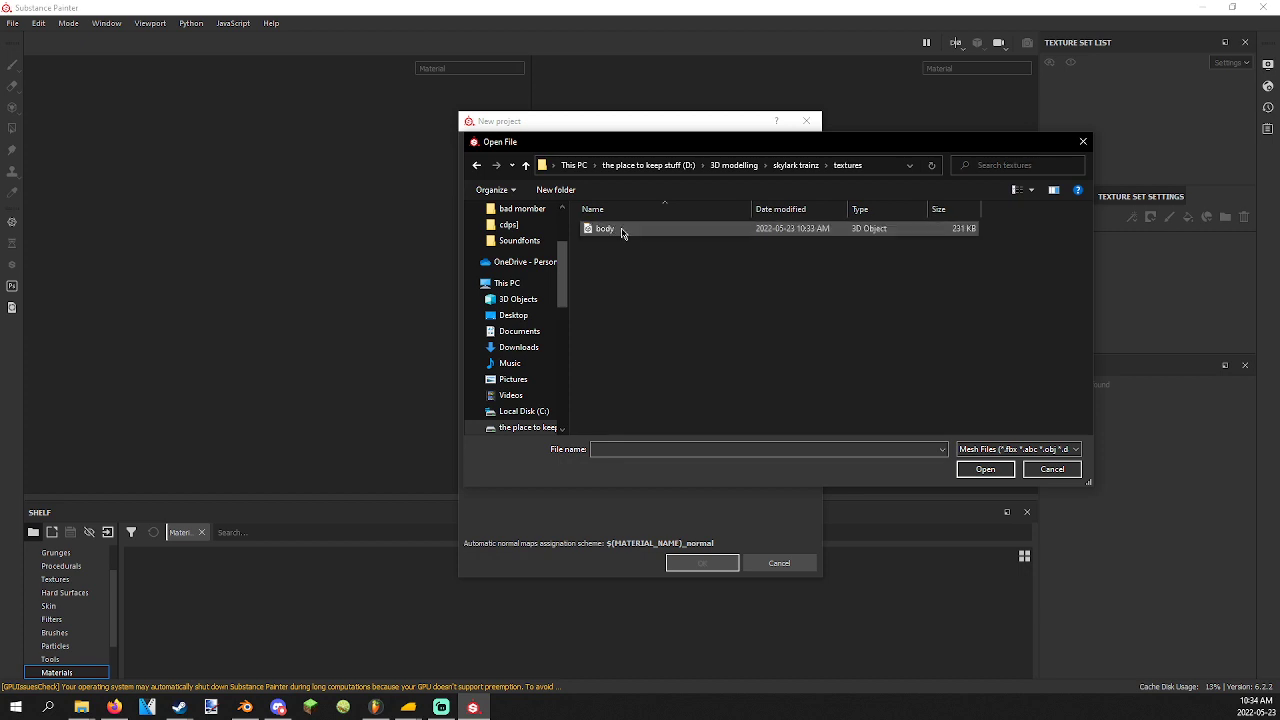
{"action": "double_click", "coordinate": [617, 229]}
{"action": "left_click", "coordinate": [710, 564]}
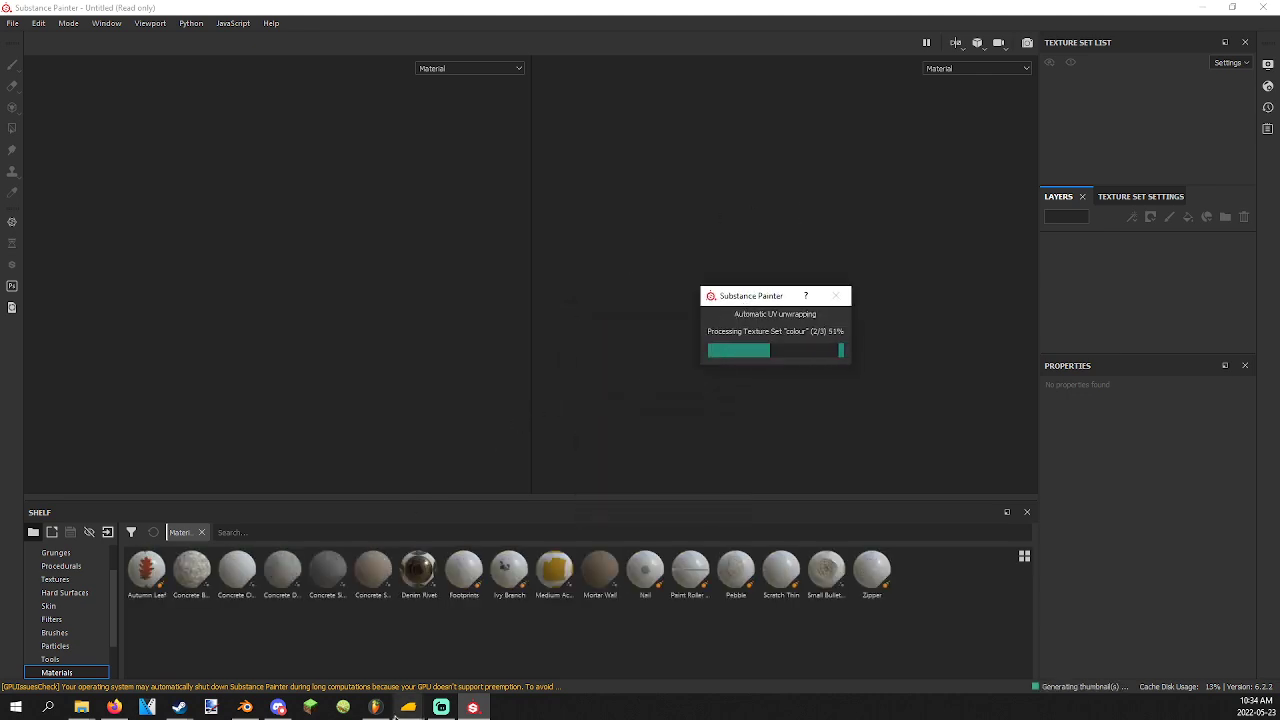
Switch to Blender and split the workspace so the second area shows the UV/Image Editor.
{"action": "left_click", "coordinate": [245, 707]}
{"action": "mouse_move", "coordinate": [620, 350]}
{"action": "middle_mouse_down"}
{"action": "mouse_move", "coordinate": [516, 397]}
{"action": "mouse_move", "coordinate": [560, 390]}
{"action": "middle_mouse_up"}
{"action": "left_click_drag", "start_coordinate": [1104, 605], "coordinate": [877, 600]}
{"action": "left_click", "coordinate": [871, 622]}
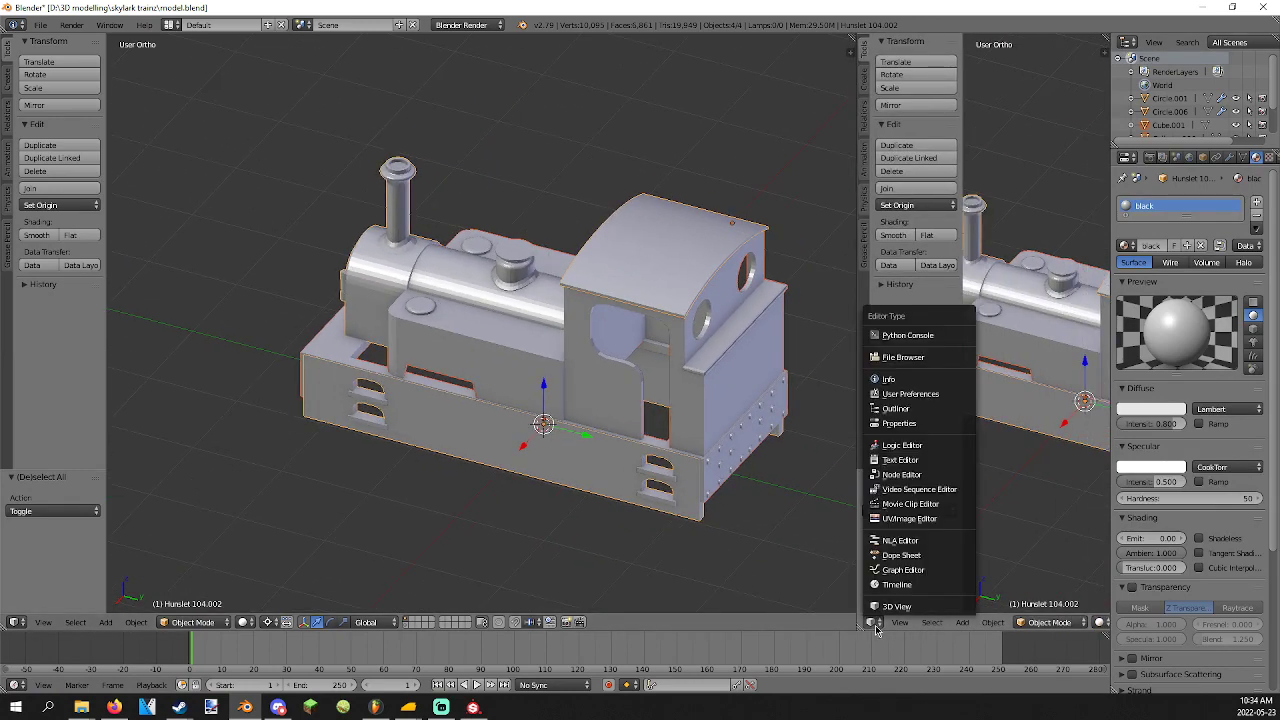
{"action": "left_click", "coordinate": [888, 521]}
Unwrap the whole black-material part with Smart UV Project, using island margin 0.01 and area weight 1.
{"action": "middle_click_drag", "start_coordinate": [720, 410], "coordinate": [703, 379]}
{"action": "key", "text": "Tab"}
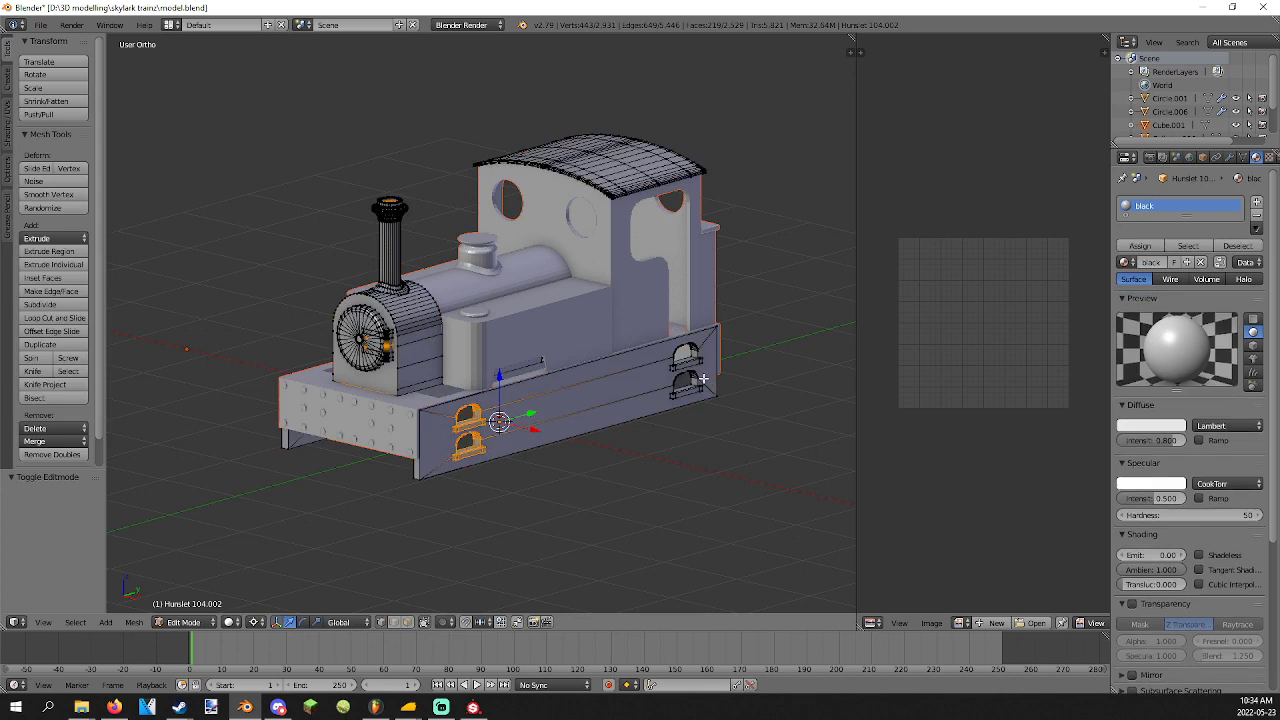
{"action": "key", "text": "a"}
{"action": "key", "text": "a"}
{"action": "key", "text": "u"}
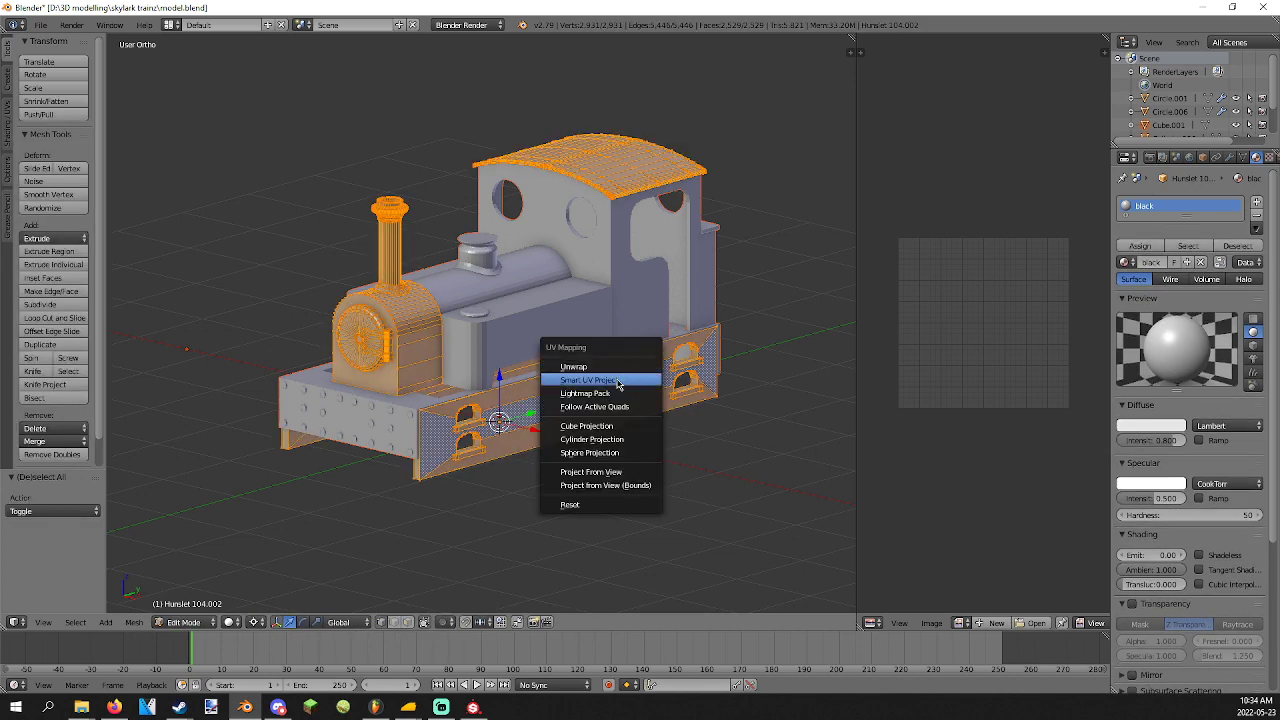
{"action": "left_click", "coordinate": [636, 376]}
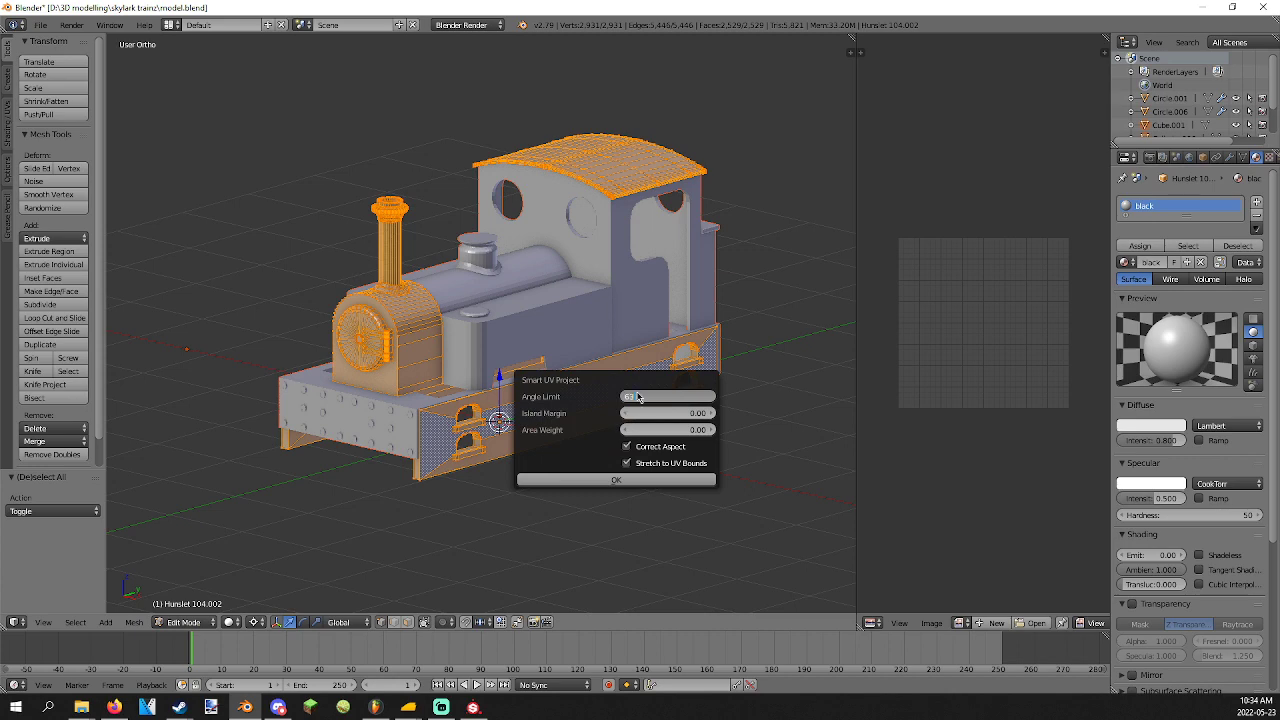
{"action": "left_click", "coordinate": [647, 413]}
{"action": "type", "text": ".01"}
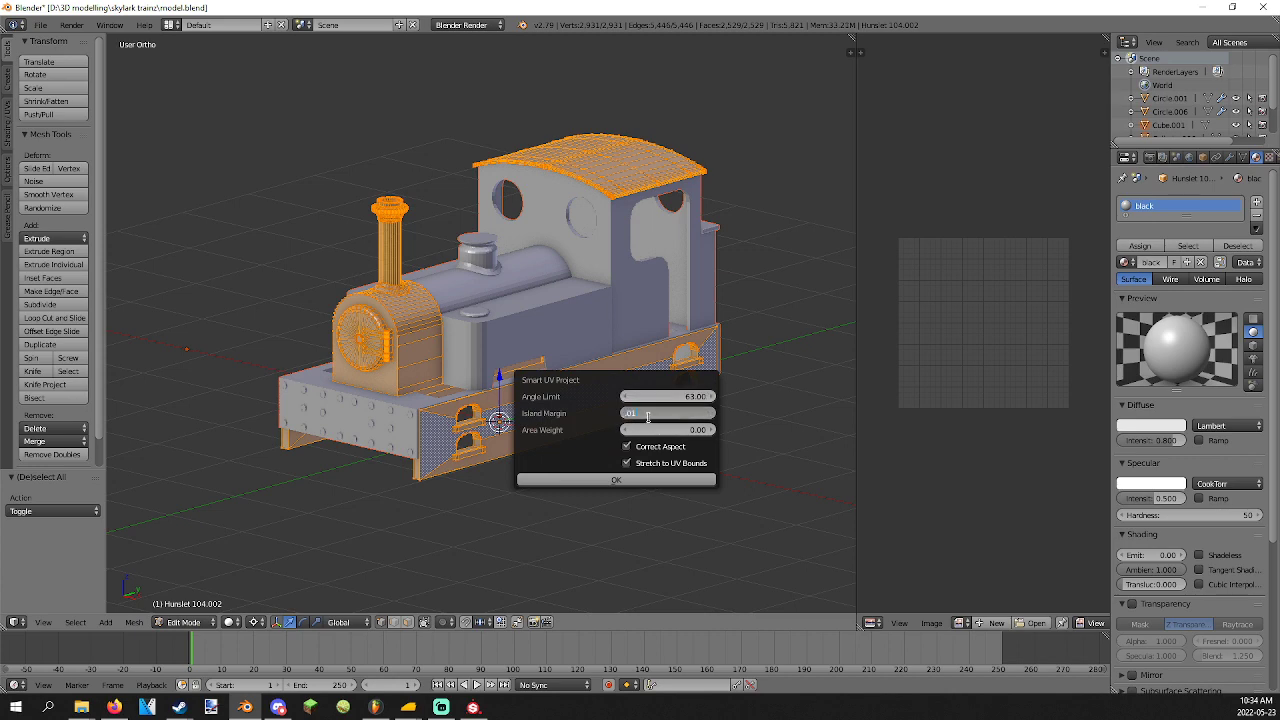
{"action": "key", "text": "Return"}
{"action": "left_click", "coordinate": [647, 430]}
{"action": "type", "text": "1"}
{"action": "key", "text": "Return"}
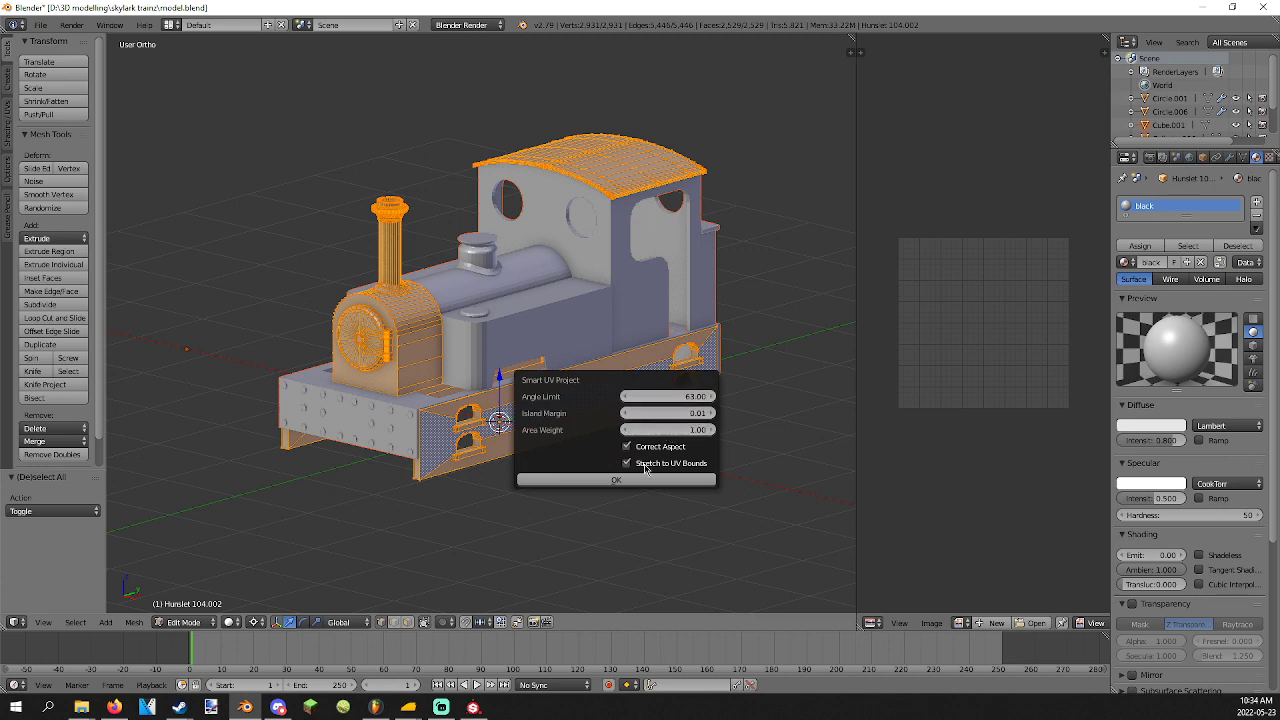
{"action": "left_click", "coordinate": [637, 481]}
{"action": "key", "text": "Tab"}
Unwrap the whole colour-material boiler, tank and cab part with Smart UV Project at the same settings.
{"action": "right_click", "coordinate": [523, 348]}
{"action": "key", "text": "Tab"}
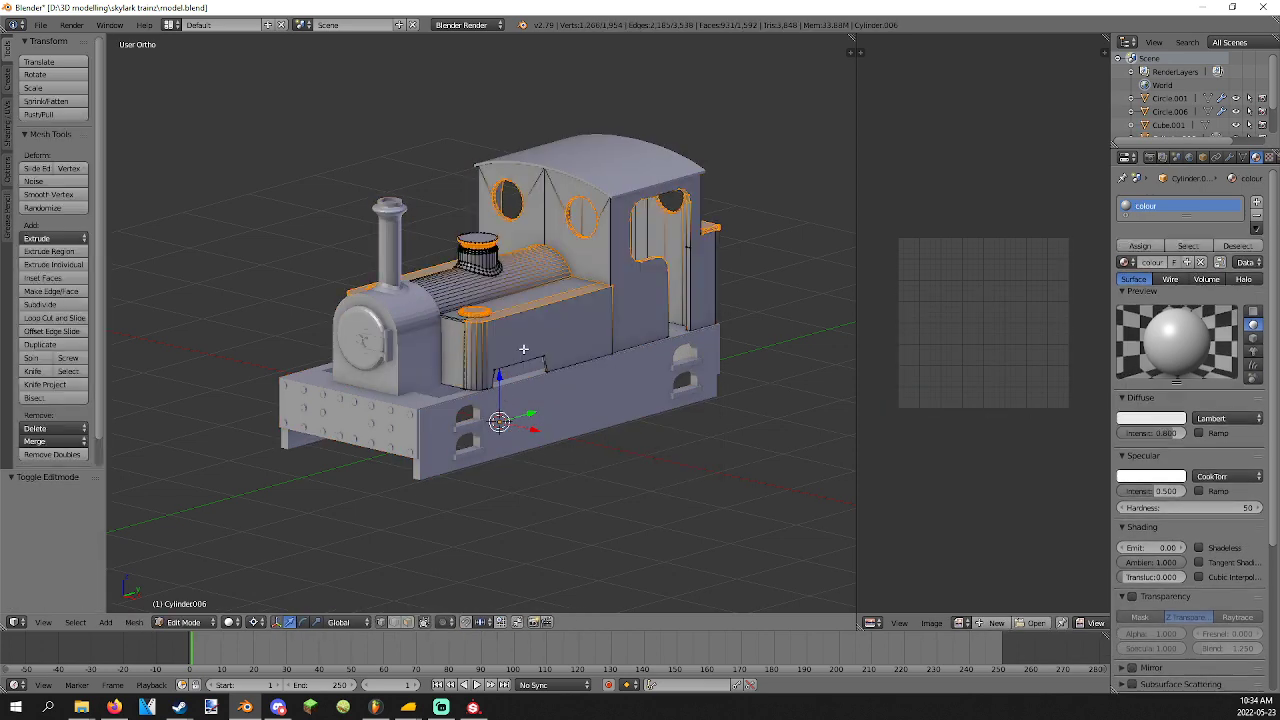
{"action": "key", "text": "a"}
{"action": "key", "text": "u"}
{"action": "left_click", "coordinate": [523, 349]}
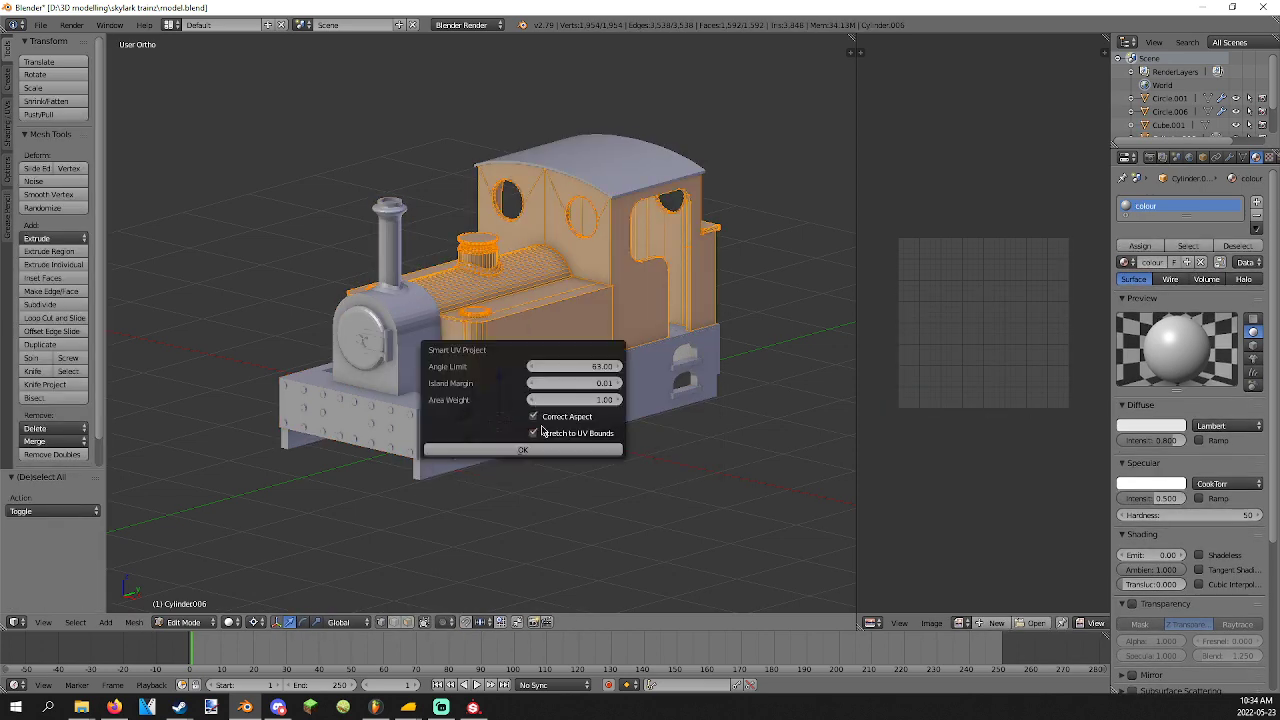
{"action": "left_click", "coordinate": [549, 441]}
{"action": "key", "text": "Tab"}
Check the UV layout of the black-material roof and frame part.
{"action": "right_click", "coordinate": [564, 203]}
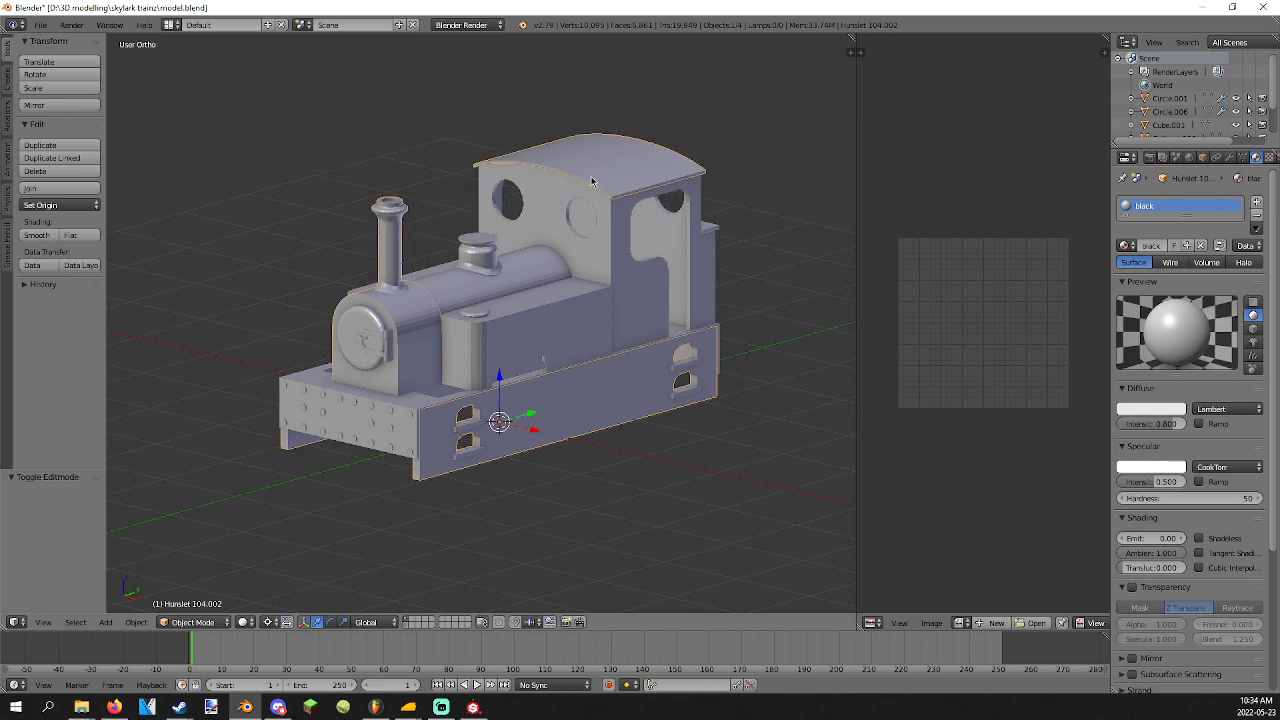
{"action": "key", "text": "Tab"}
{"action": "key", "text": "a"}
{"action": "key", "text": "a"}
{"action": "key", "text": "Tab"}
Unwrap the whole board-material part at the buffer beam with Smart UV Project at the same settings.
{"action": "right_click", "coordinate": [355, 430]}
{"action": "key", "text": "Tab"}
{"action": "key", "text": "a"}
{"action": "key", "text": "u"}
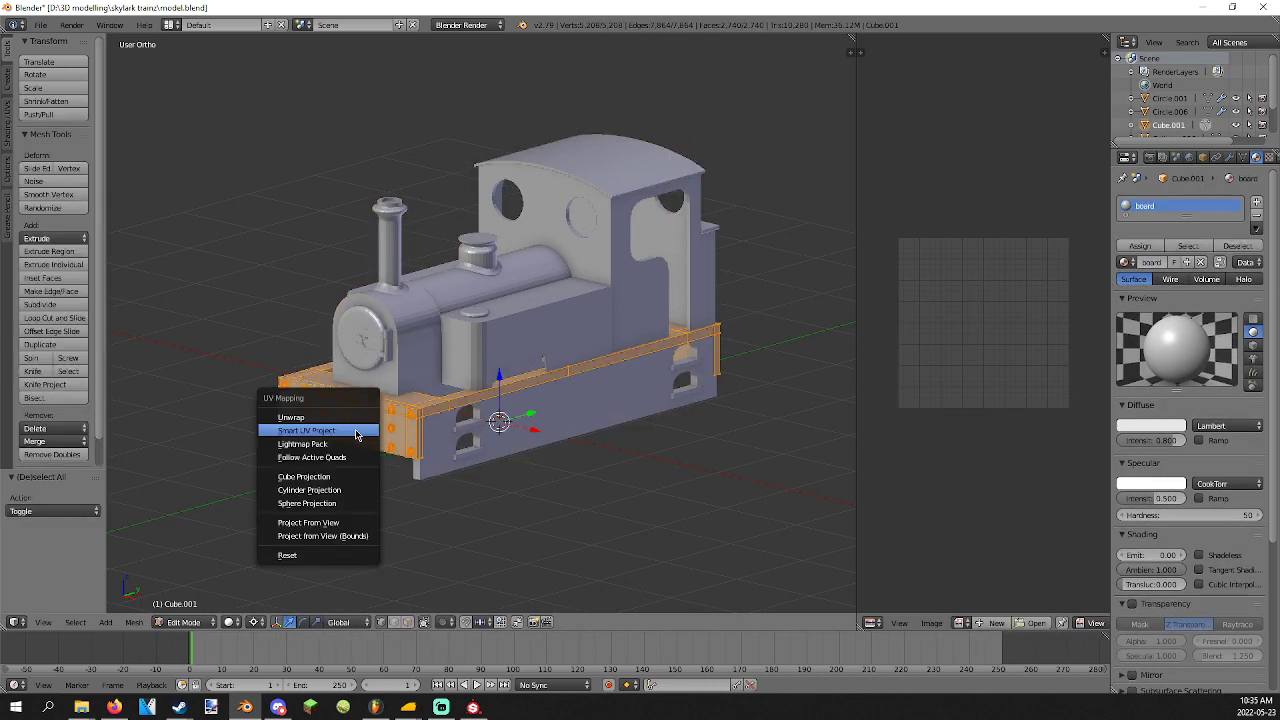
{"action": "left_click", "coordinate": [356, 431]}
{"action": "key", "text": "Return"}
{"action": "key", "text": "Tab"}
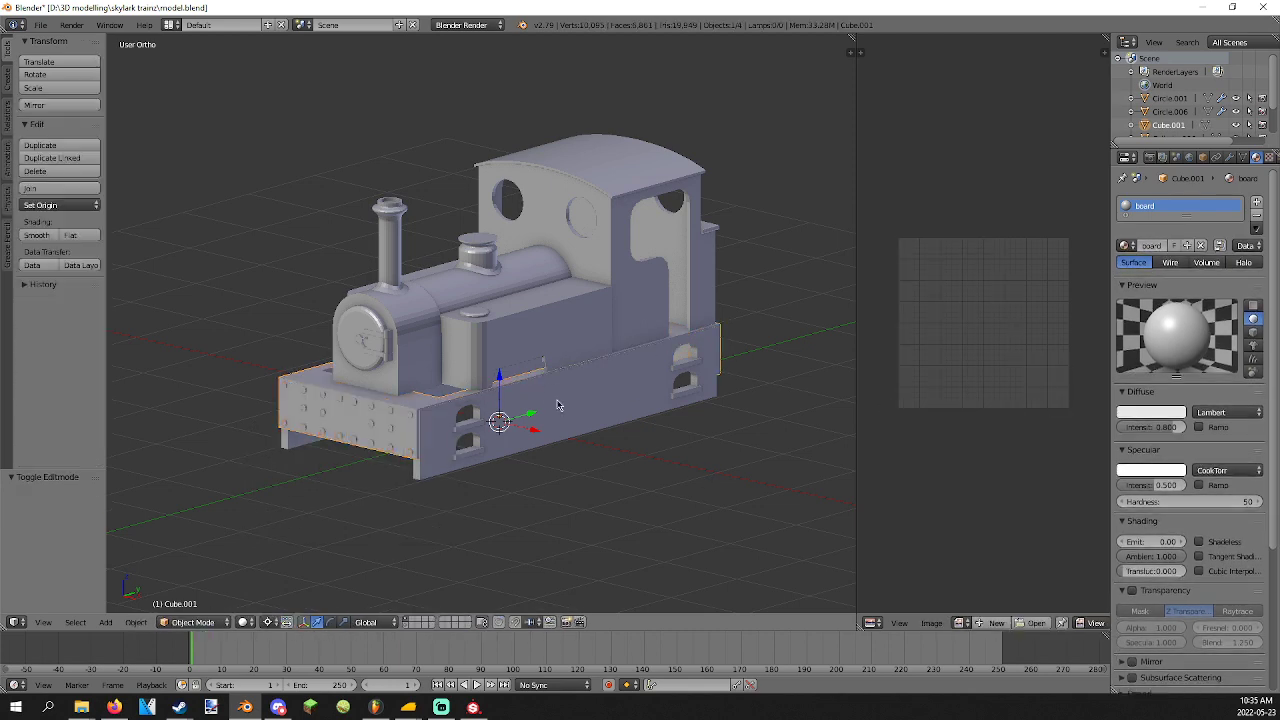
Select all locomotive parts and save model.blend.
{"action": "key", "text": "a"}
{"action": "key", "text": "a"}
{"action": "key", "text": "ctrl+j"}
{"action": "left_click", "coordinate": [49, 28]}
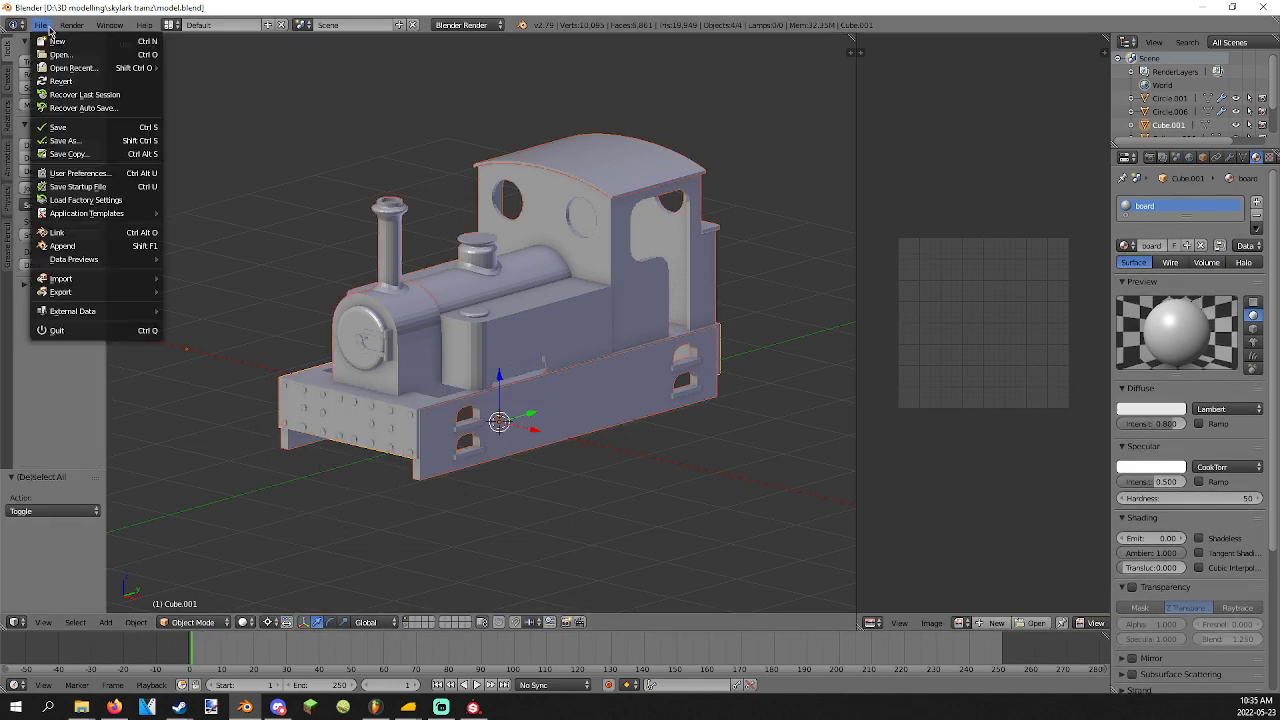
Shade the black-material part smooth, then add and apply an Edge Split modifier with a 30° split angle.
{"action": "right_click", "coordinate": [414, 312]}
{"action": "scroll", "coordinate": [412, 309], "scroll_direction": "up", "scroll_amount": 4}
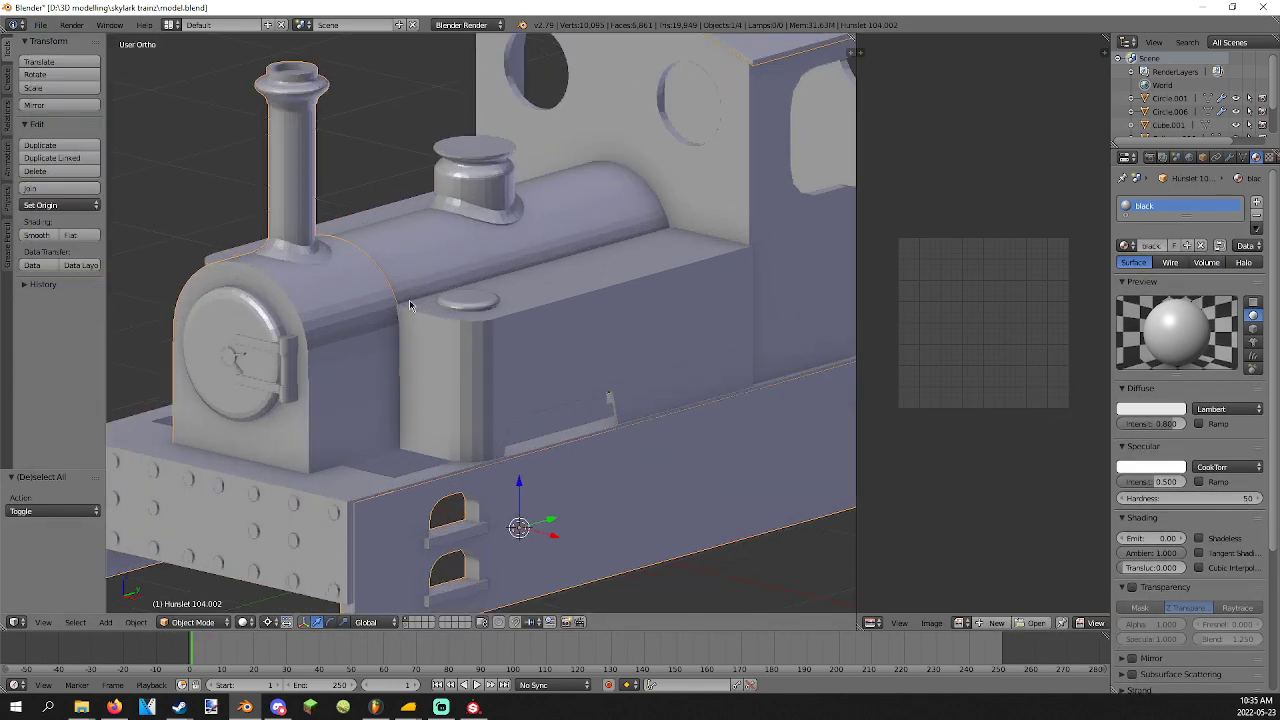
{"action": "left_click", "coordinate": [36, 235]}
{"action": "left_click", "coordinate": [1230, 158]}
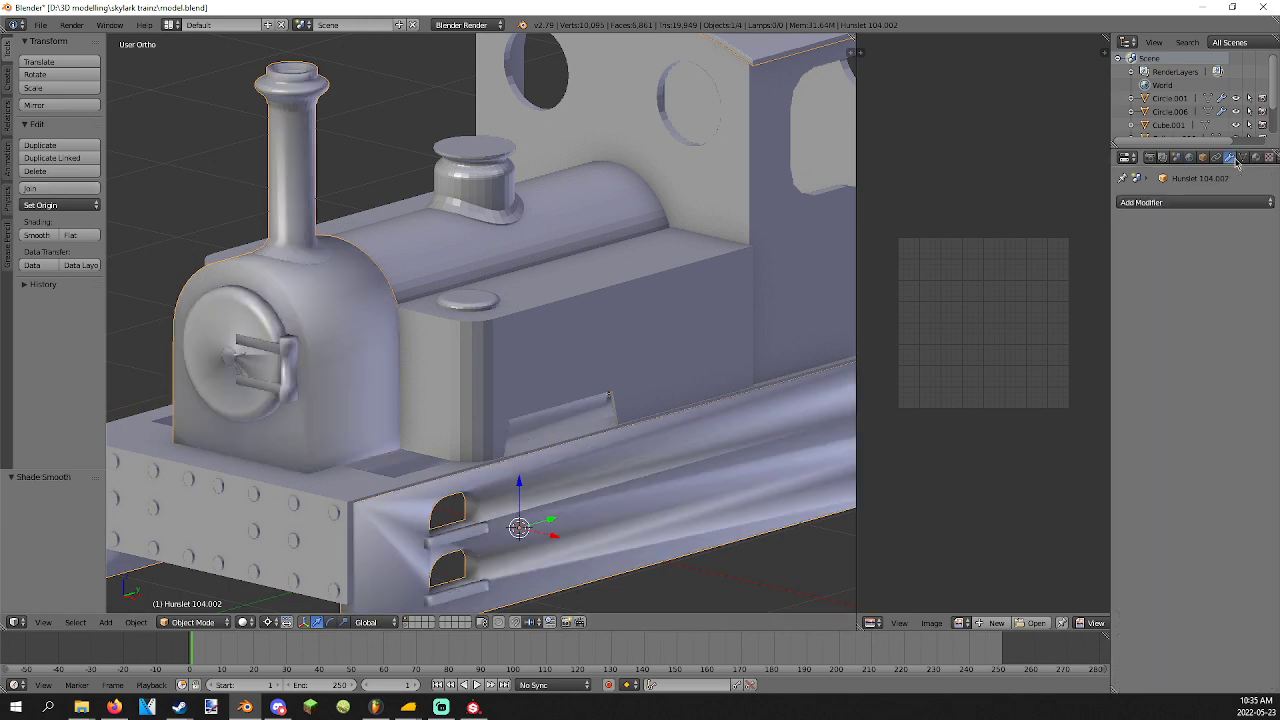
{"action": "left_click", "coordinate": [1196, 203]}
{"action": "left_click", "coordinate": [1030, 312]}
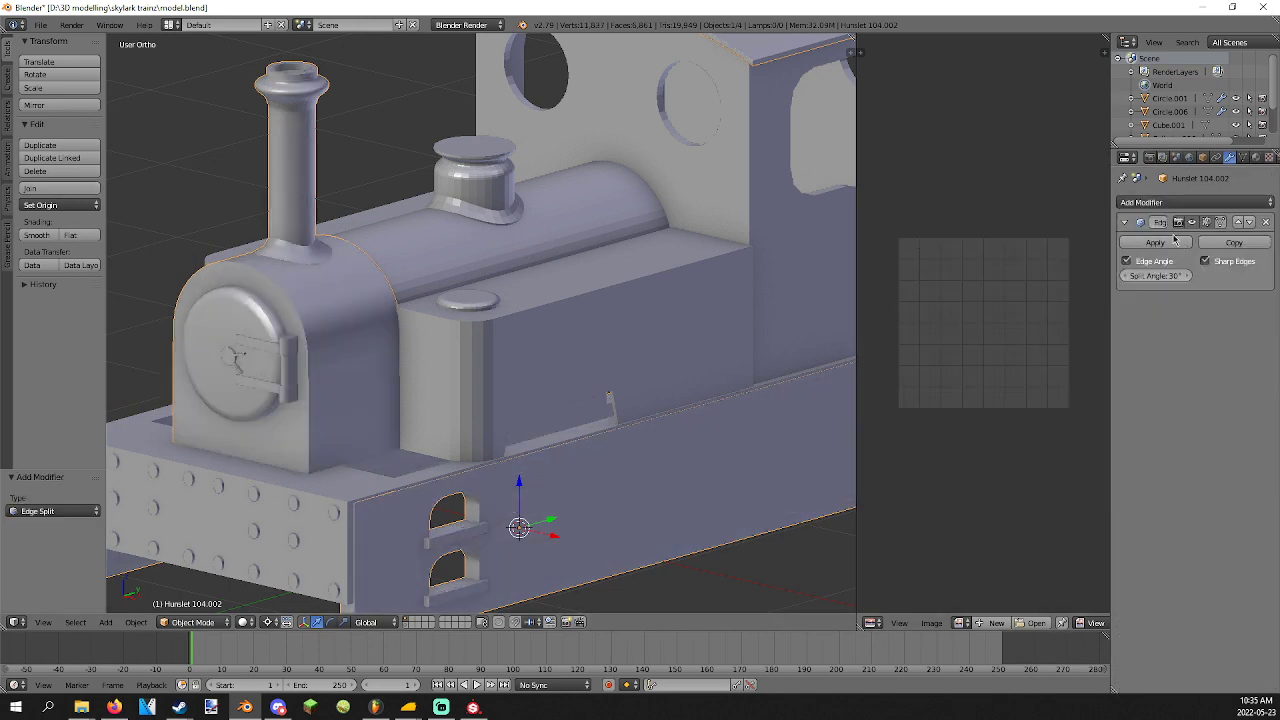
{"action": "left_click", "coordinate": [1155, 242]}
Shade the colour-material boiler, tank and cab part smooth, then add and apply an Edge Split modifier.
{"action": "right_click", "coordinate": [500, 262]}
{"action": "key", "text": "Tab"}
{"action": "key", "text": "a"}
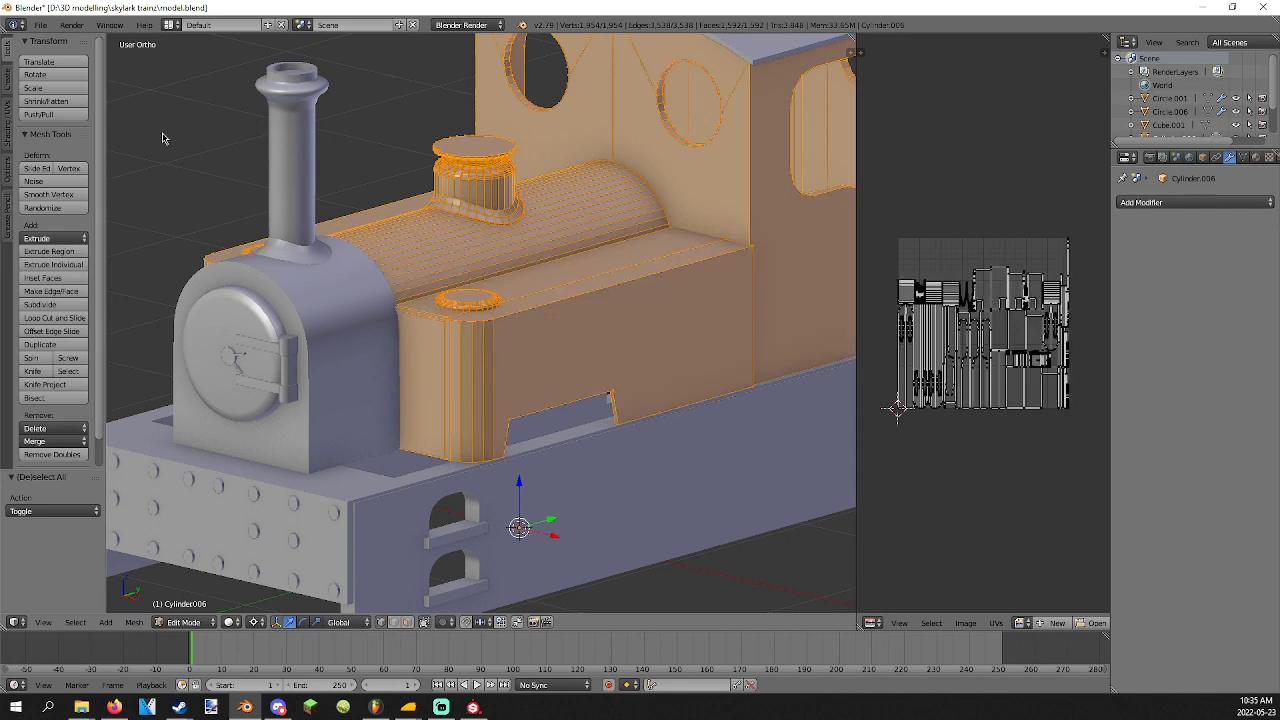
{"action": "key", "text": "Tab"}
{"action": "left_click", "coordinate": [36, 235]}
{"action": "left_click", "coordinate": [1150, 203]}
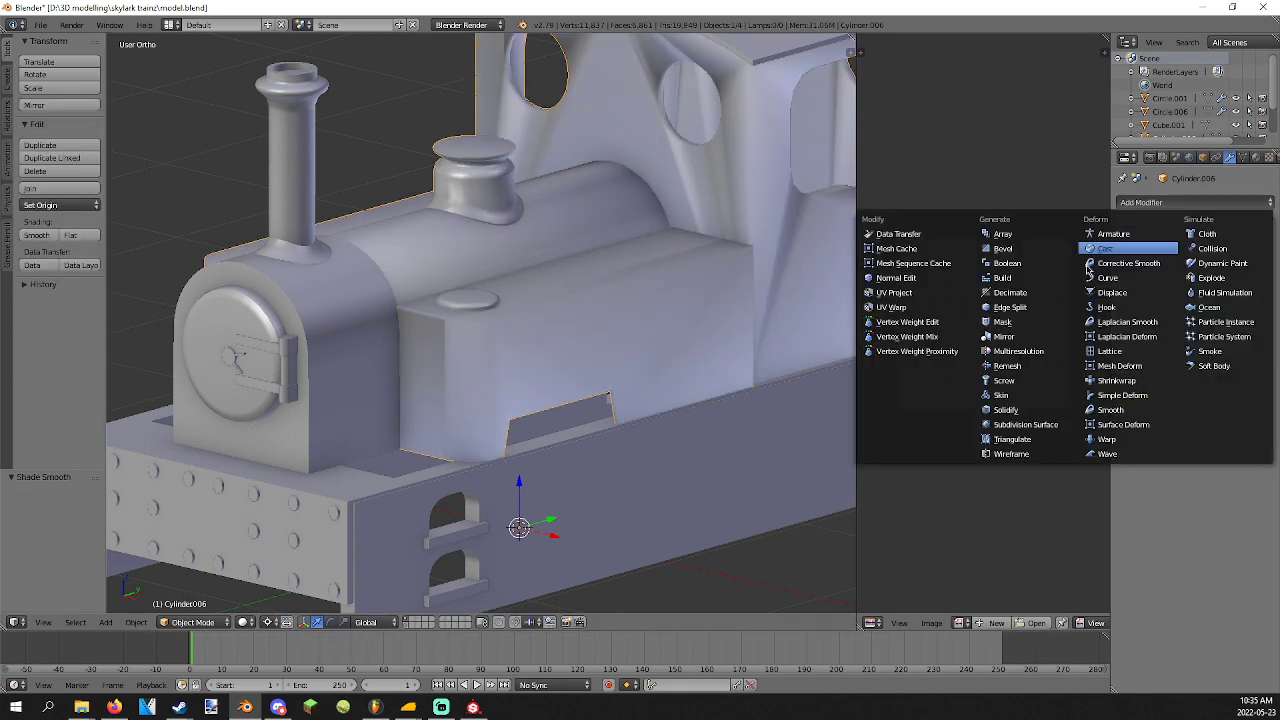
{"action": "left_click", "coordinate": [1010, 307]}
{"action": "left_click", "coordinate": [1150, 247]}
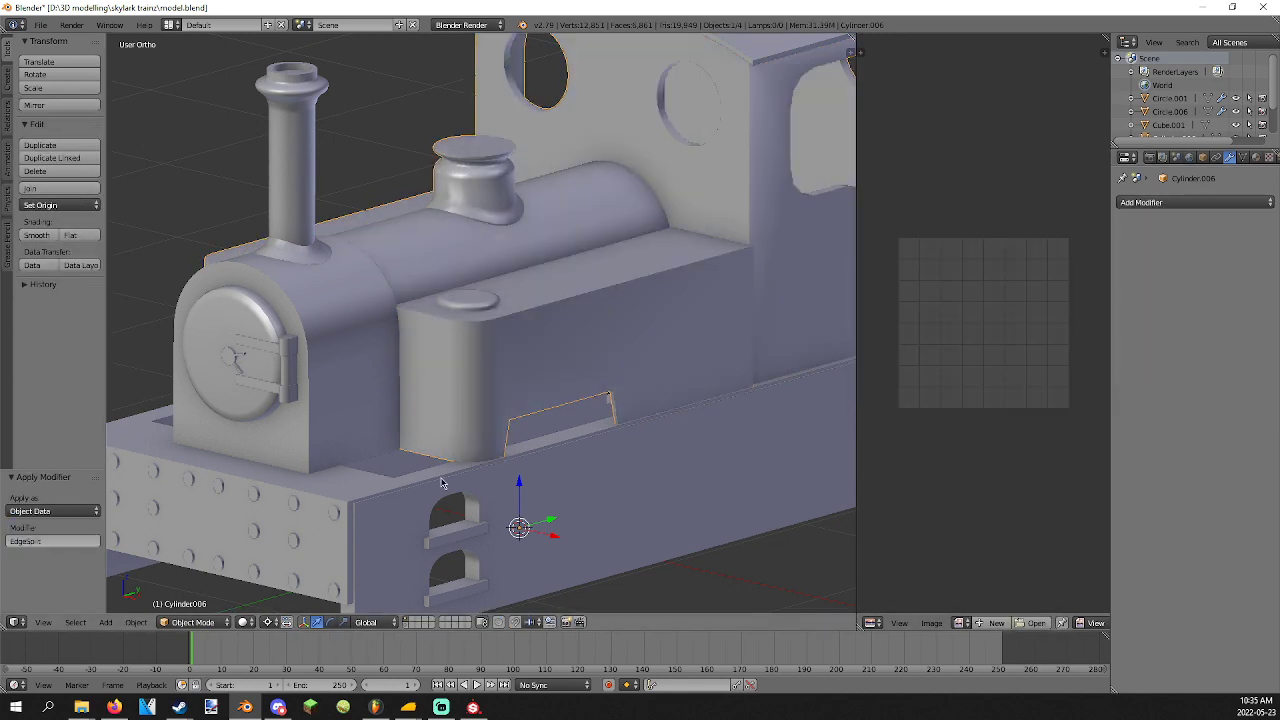
Inspect the mesh of the board-material part around the buffer beam.
{"action": "scroll", "coordinate": [441, 483], "scroll_direction": "down", "scroll_amount": 3}
{"action": "right_click", "coordinate": [441, 483]}
{"action": "key", "text": "Tab"}
{"action": "key", "text": "Tab"}
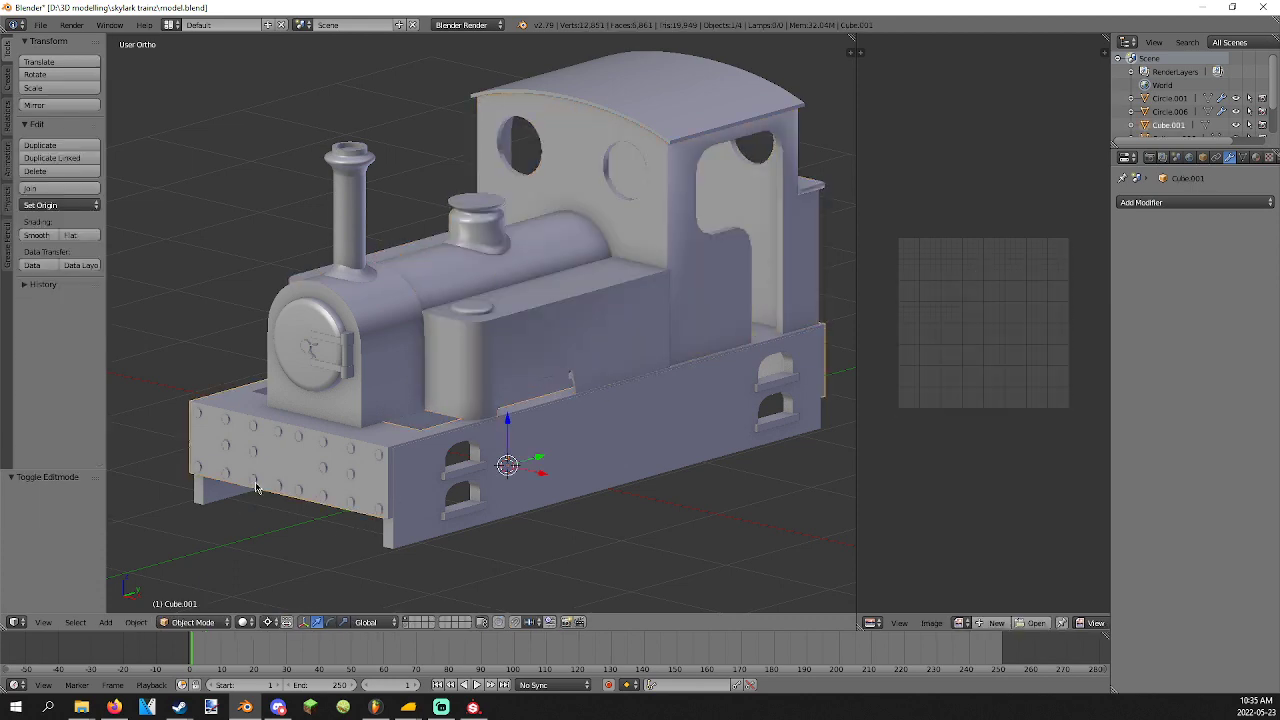
{"action": "key", "text": "Tab"}
{"action": "key", "text": "Tab"}
Select all locomotive parts, save model.blend and export the selection again as FBX over the existing body file.
{"action": "key", "text": "a"}
{"action": "key", "text": "a"}
{"action": "key", "text": "ctrl+s"}
{"action": "left_click", "coordinate": [214, 328]}
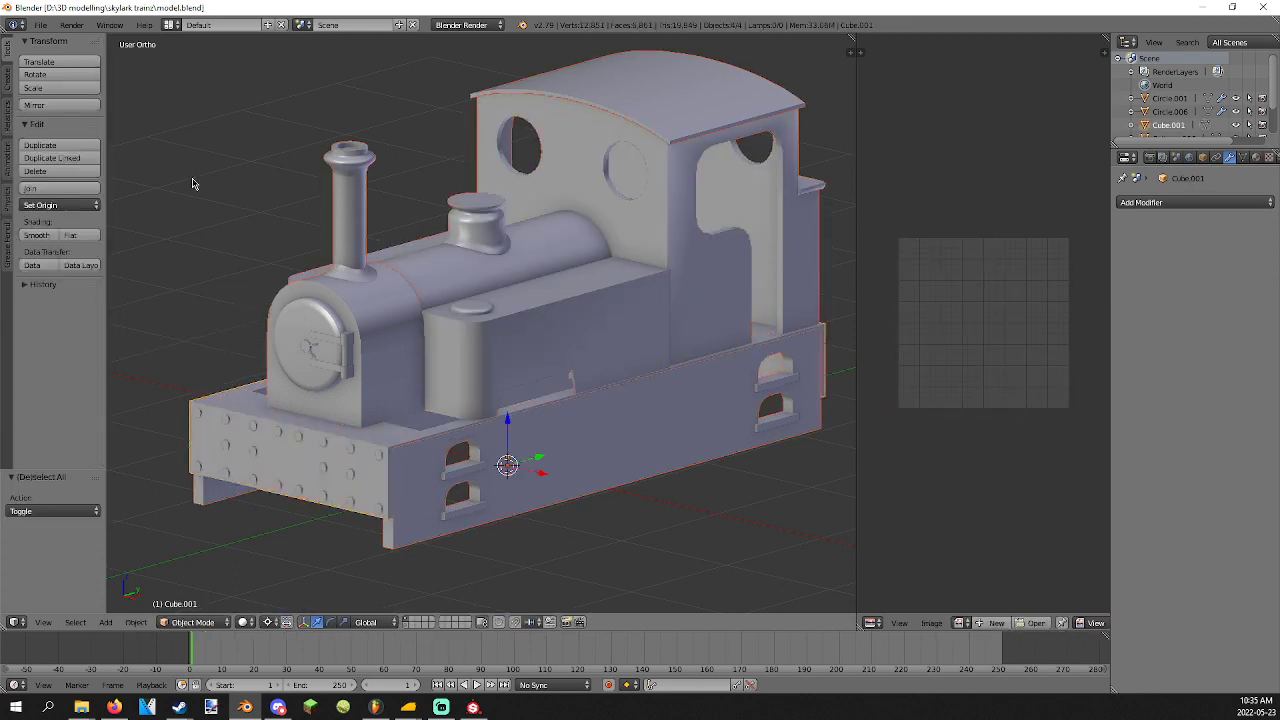
{"action": "left_click", "coordinate": [40, 24]}
{"action": "mouse_move", "coordinate": [80, 292]}
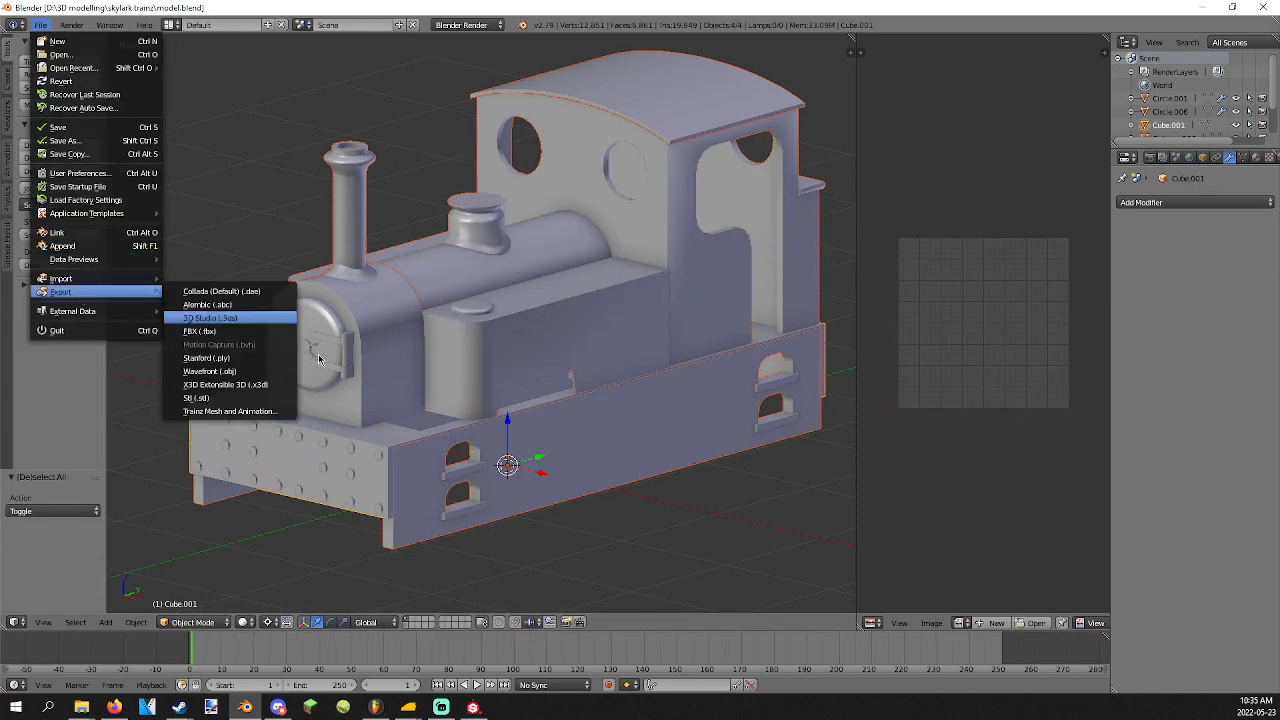
{"action": "left_click", "coordinate": [238, 360]}
{"action": "double_click", "coordinate": [246, 111]}
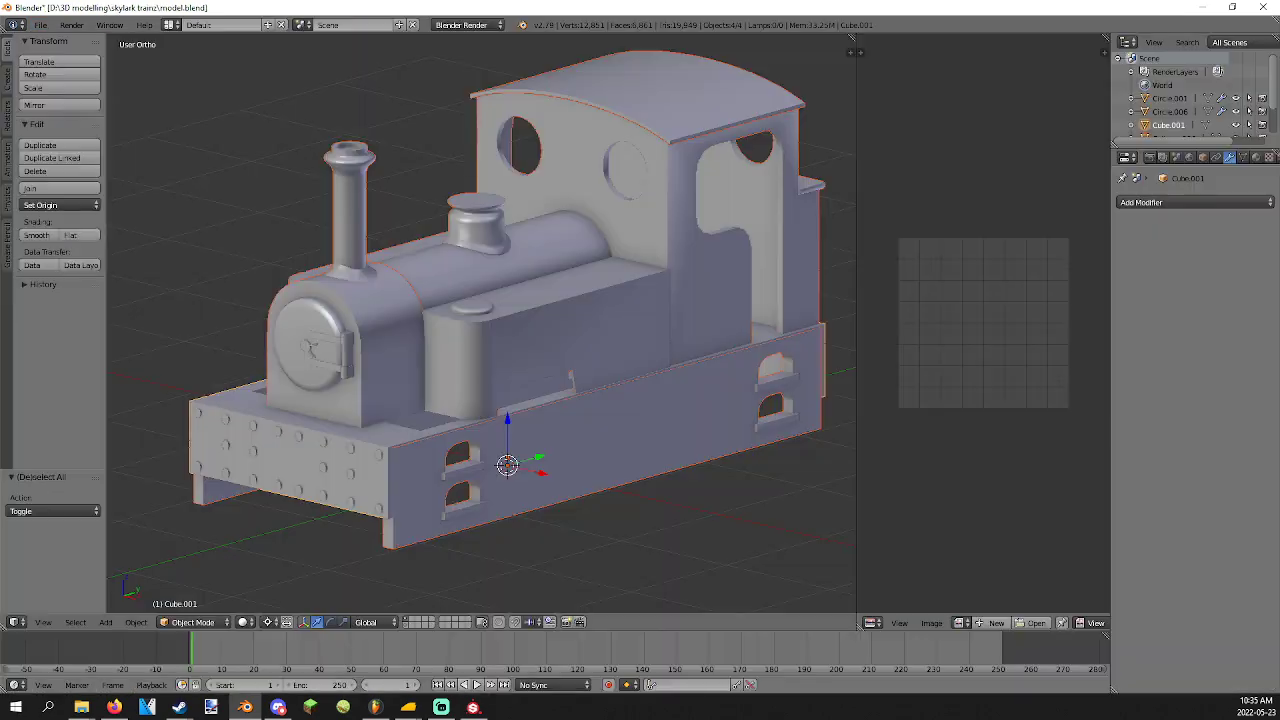
Switch to Substance Painter and create a new project from the re-exported body mesh, discarding the current project's changes.
{"action": "left_click", "coordinate": [476, 708]}
{"action": "scroll", "coordinate": [786, 297], "scroll_direction": "down", "scroll_amount": 2}
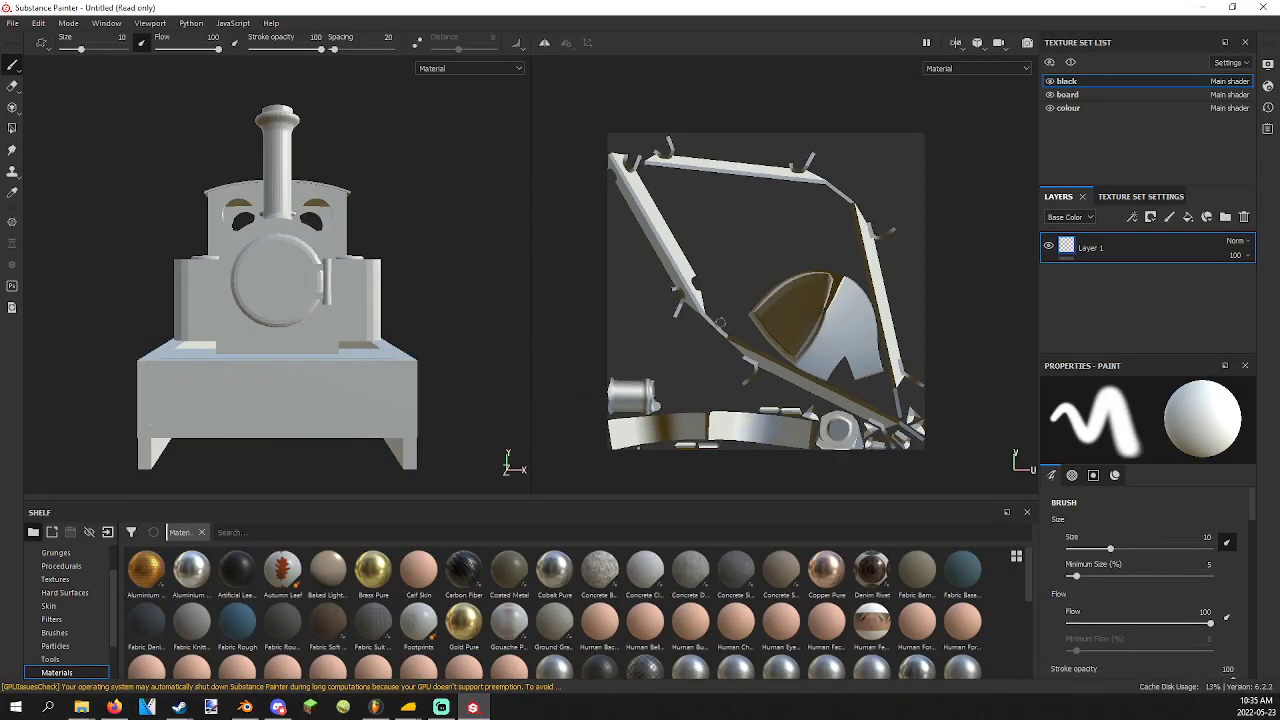
{"action": "scroll", "coordinate": [757, 251], "scroll_direction": "up", "scroll_amount": 3}
{"action": "scroll", "coordinate": [756, 293], "scroll_direction": "down", "scroll_amount": 1}
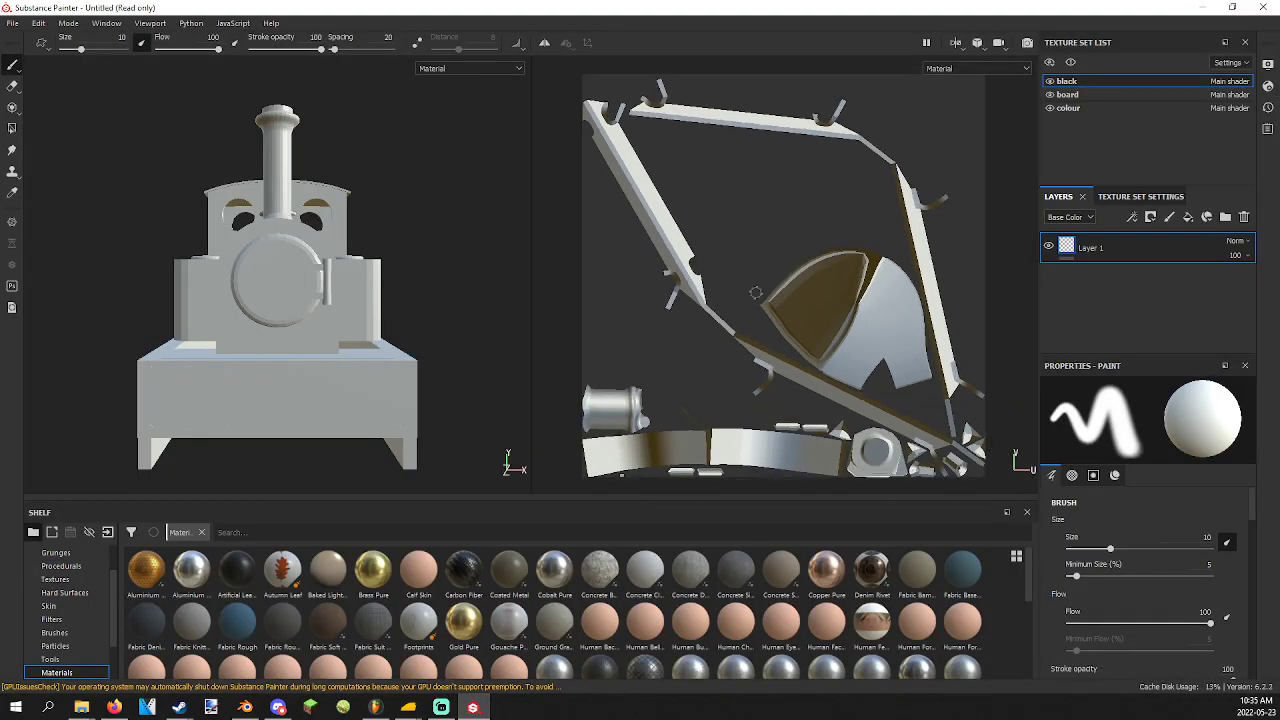
{"action": "left_click", "coordinate": [13, 24]}
{"action": "left_click", "coordinate": [28, 39]}
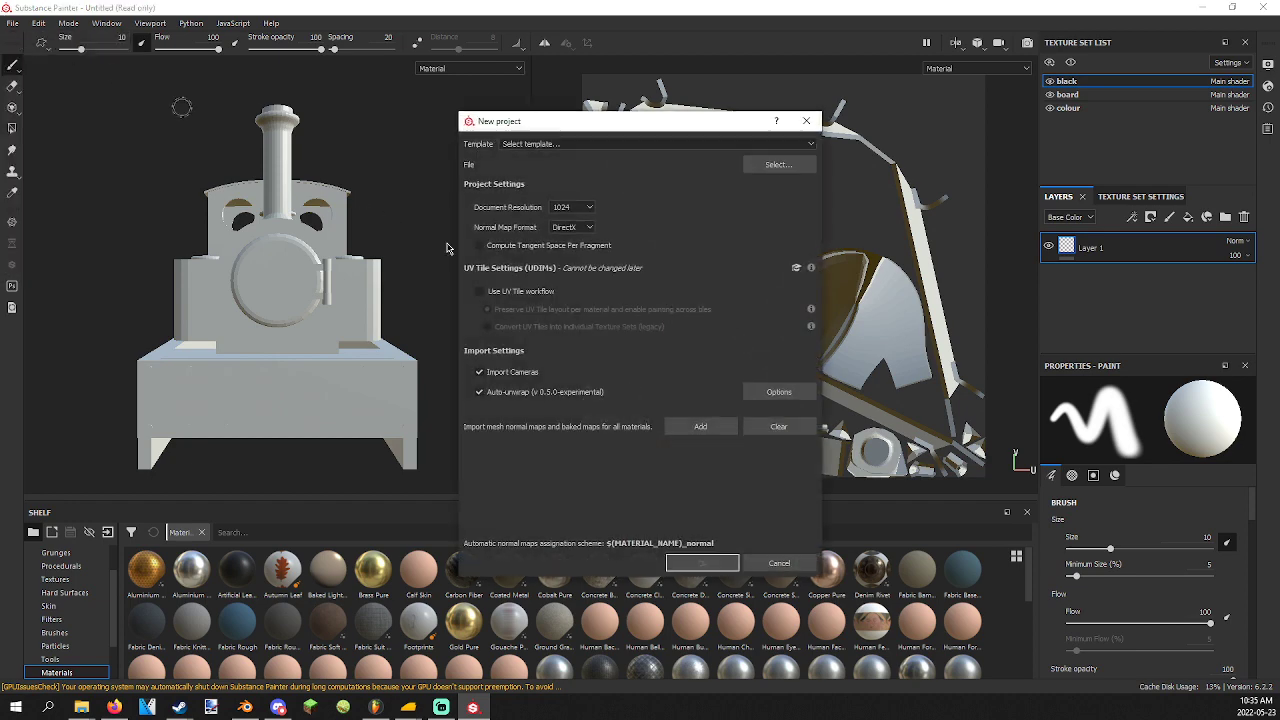
{"action": "left_click", "coordinate": [778, 164]}
{"action": "left_click", "coordinate": [688, 232]}
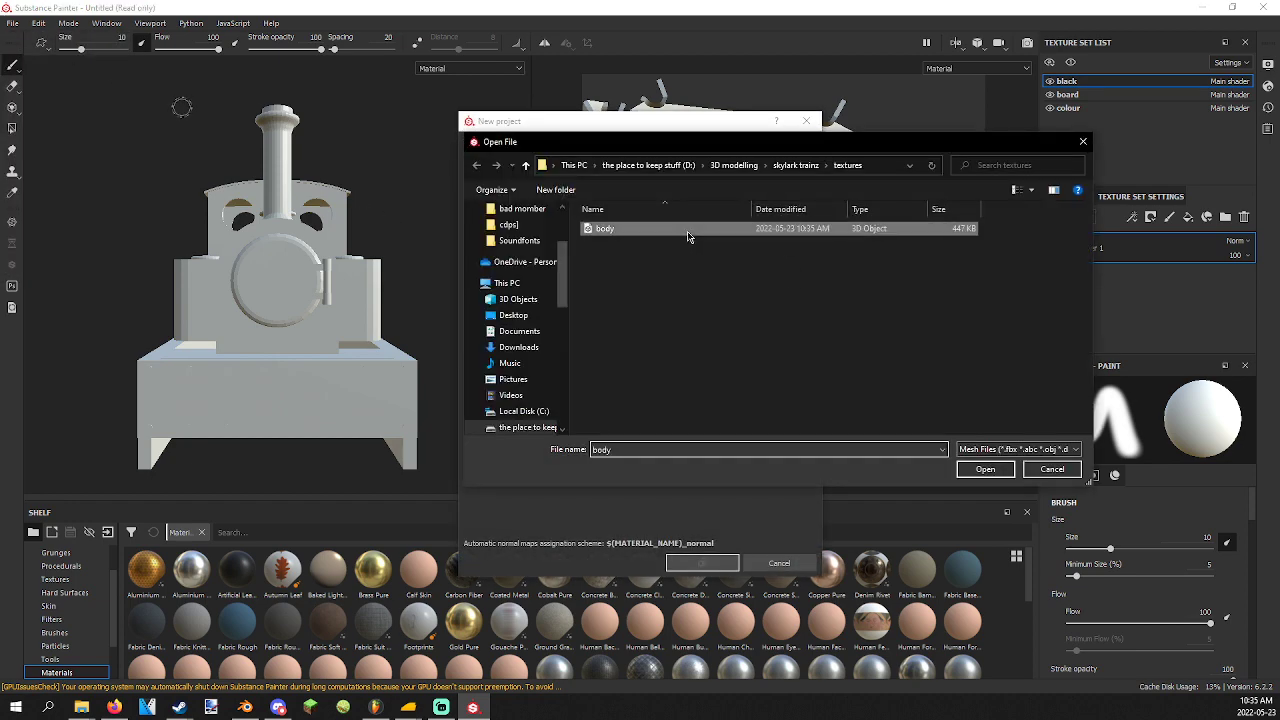
{"action": "double_click", "coordinate": [688, 232]}
{"action": "left_click", "coordinate": [702, 563]}
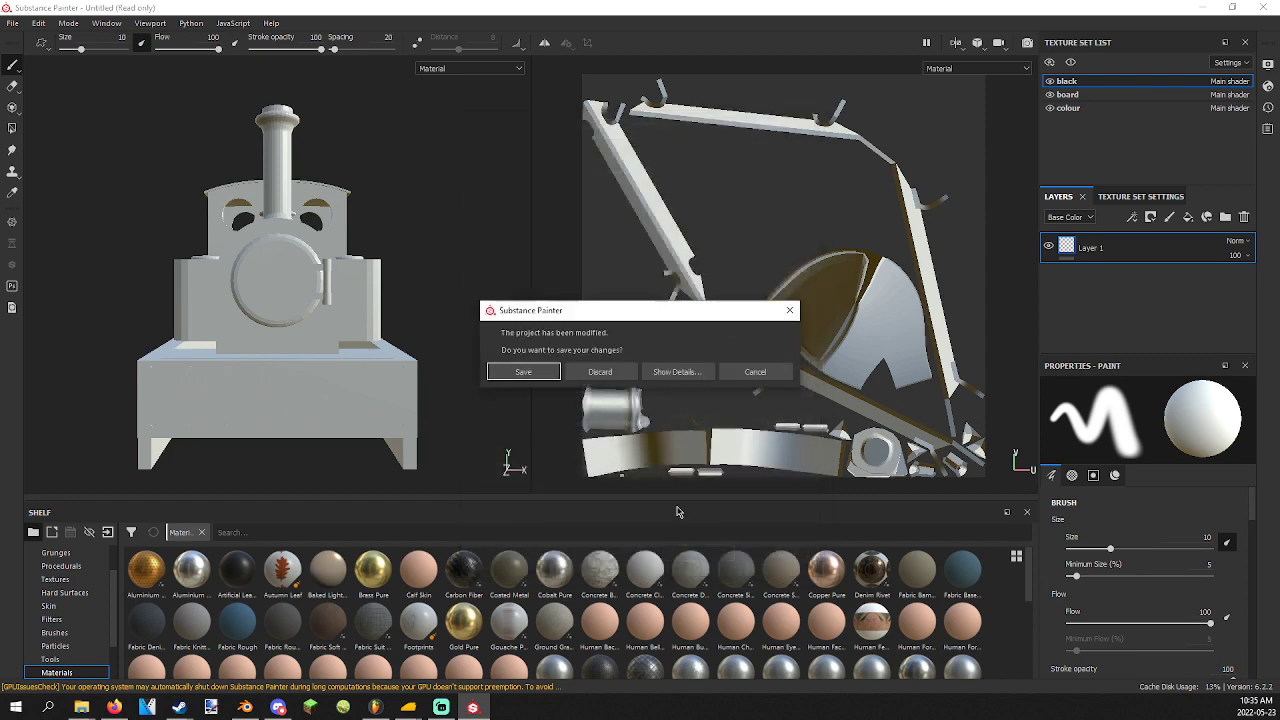
{"action": "left_click", "coordinate": [604, 375]}
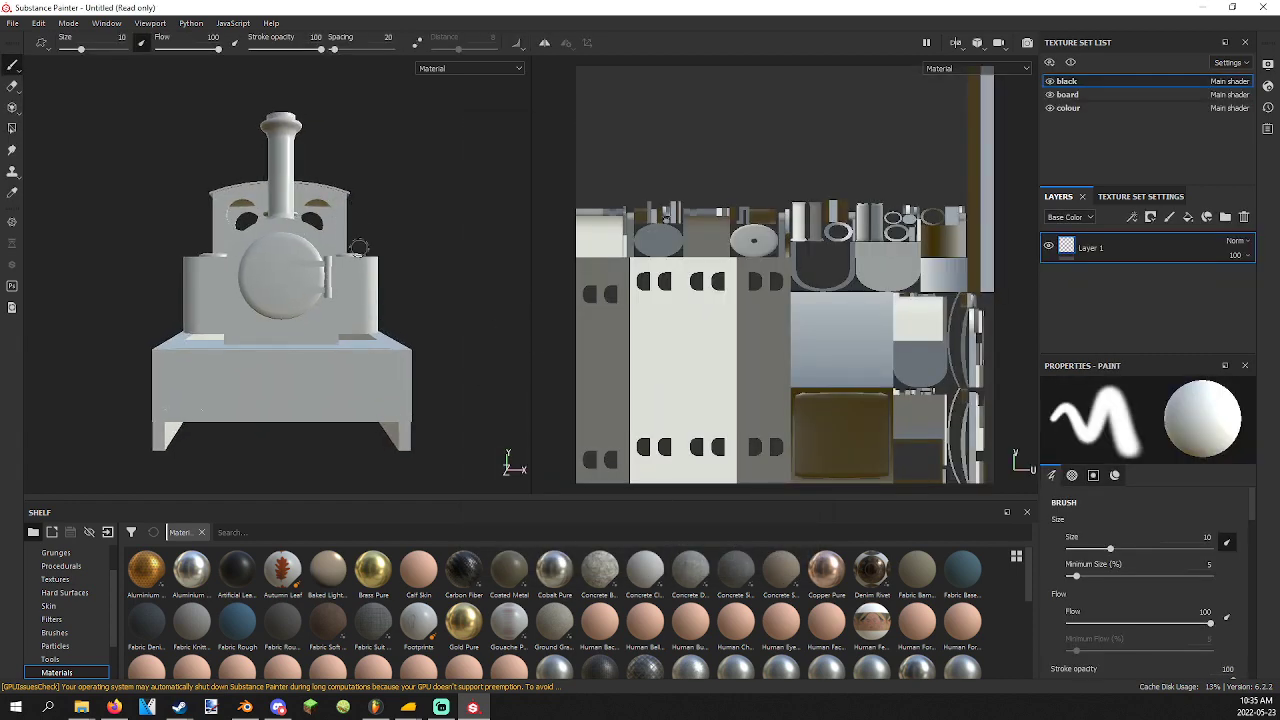
Open the mesh map baking settings for the texture sets and set the output size to 2048.
{"action": "left_click_drag", "start_coordinate": [367, 280], "coordinate": [368, 240], "text": "alt"}
{"action": "mouse_move", "coordinate": [388, 242]}
{"action": "middle_mouse_down", "text": "alt"}
{"action": "mouse_move", "coordinate": [354, 296]}
{"action": "mouse_move", "coordinate": [359, 260]}
{"action": "middle_mouse_up", "text": "alt"}
{"action": "scroll", "coordinate": [355, 293], "scroll_direction": "down", "scroll_amount": 1}
{"action": "scroll", "coordinate": [357, 289], "scroll_direction": "up", "scroll_amount": 4}
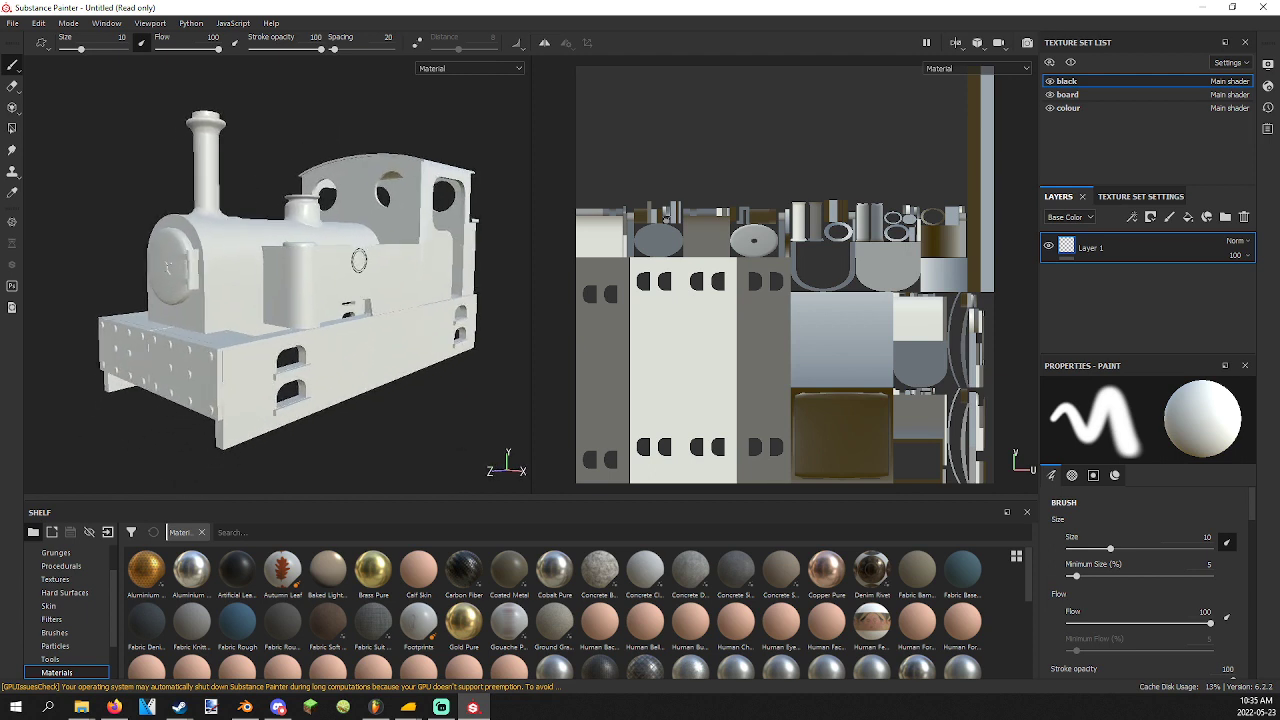
{"action": "left_click", "coordinate": [1147, 197]}
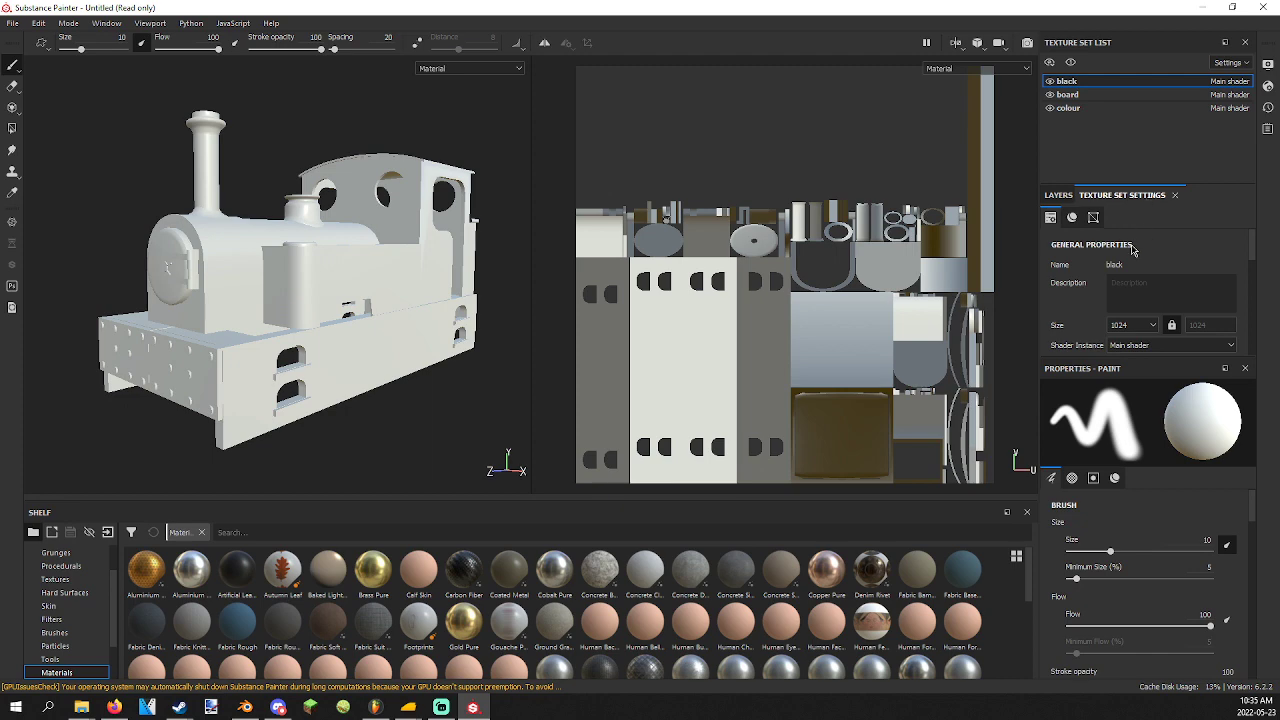
{"action": "scroll", "coordinate": [1133, 250], "scroll_direction": "down", "scroll_amount": 5}
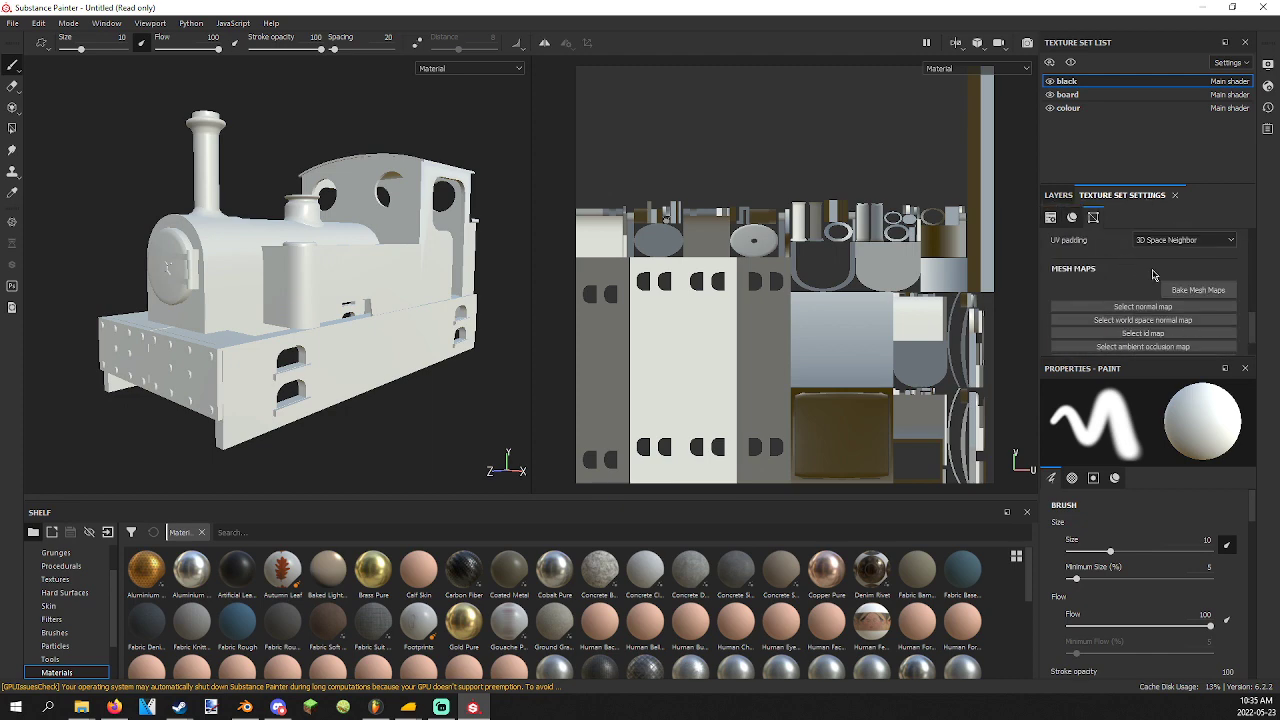
{"action": "left_click", "coordinate": [1198, 290]}
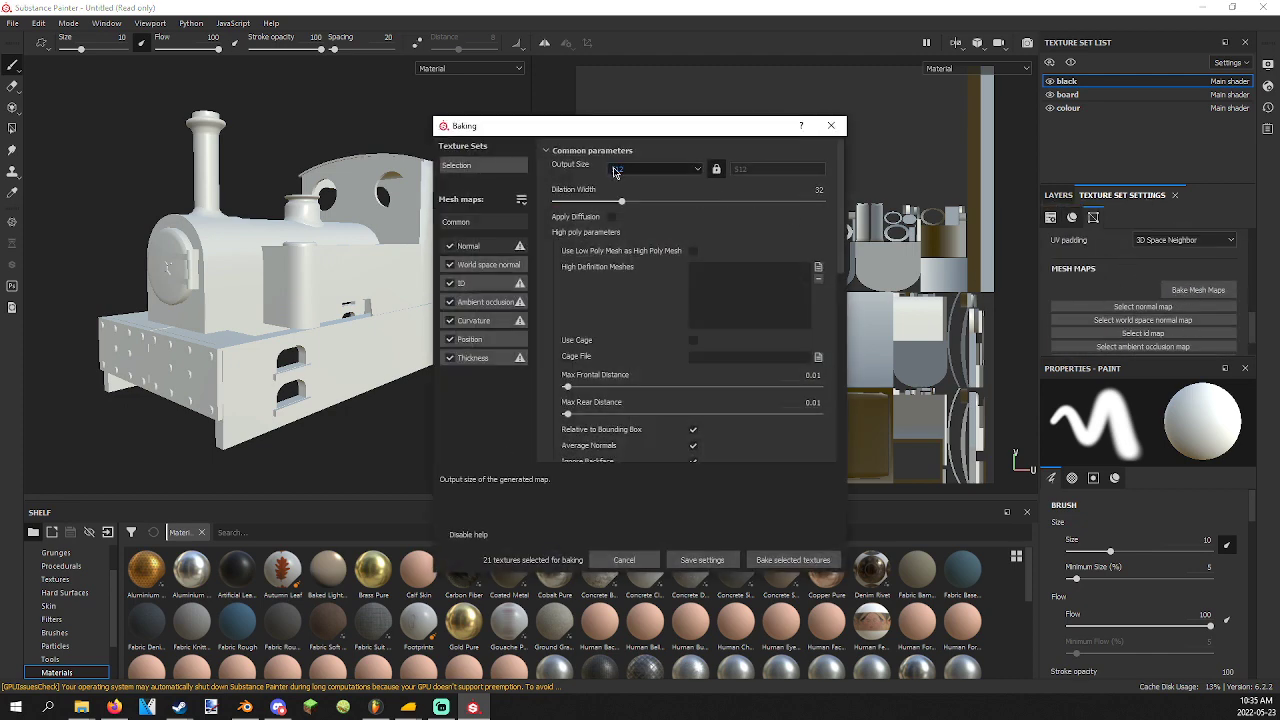
{"action": "left_click", "coordinate": [614, 172]}
{"action": "left_click", "coordinate": [630, 236]}
Bake all selected mesh maps for the black, board and colour texture sets.
{"action": "scroll", "coordinate": [643, 262], "scroll_direction": "down", "scroll_amount": 3}
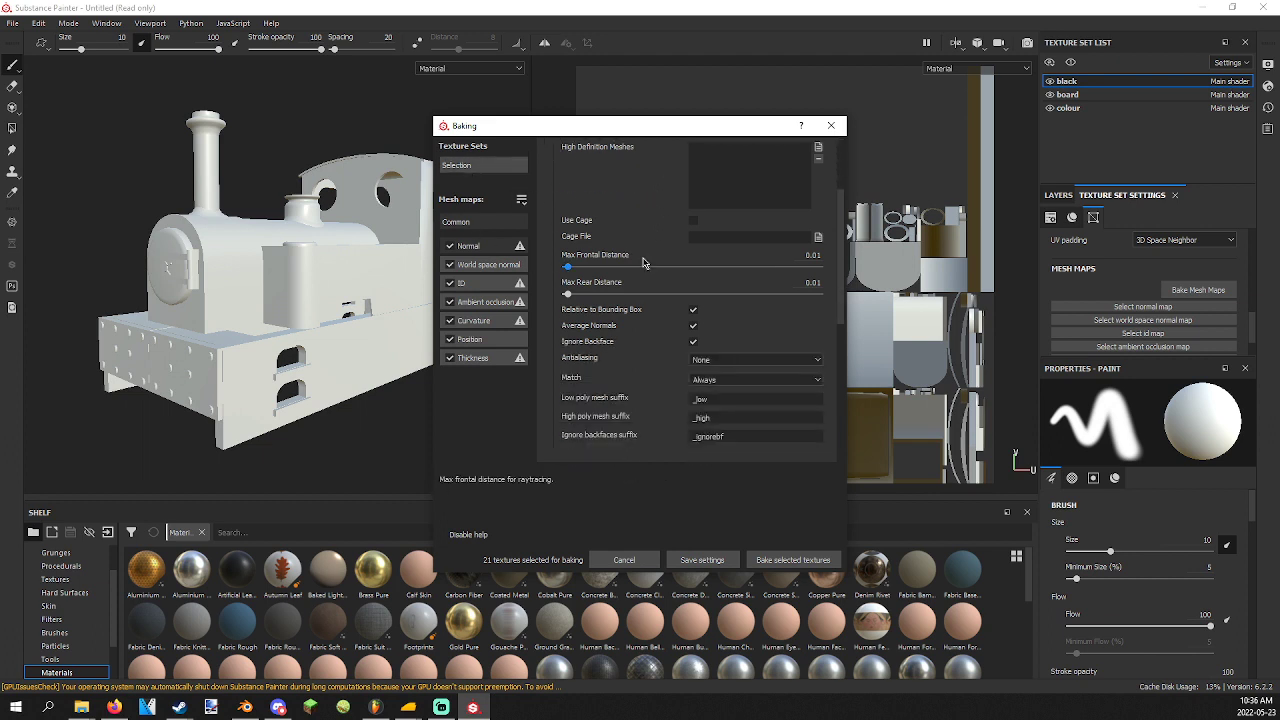
{"action": "scroll", "coordinate": [643, 262], "scroll_direction": "down", "scroll_amount": 1}
{"action": "scroll", "coordinate": [660, 262], "scroll_direction": "up", "scroll_amount": 5}
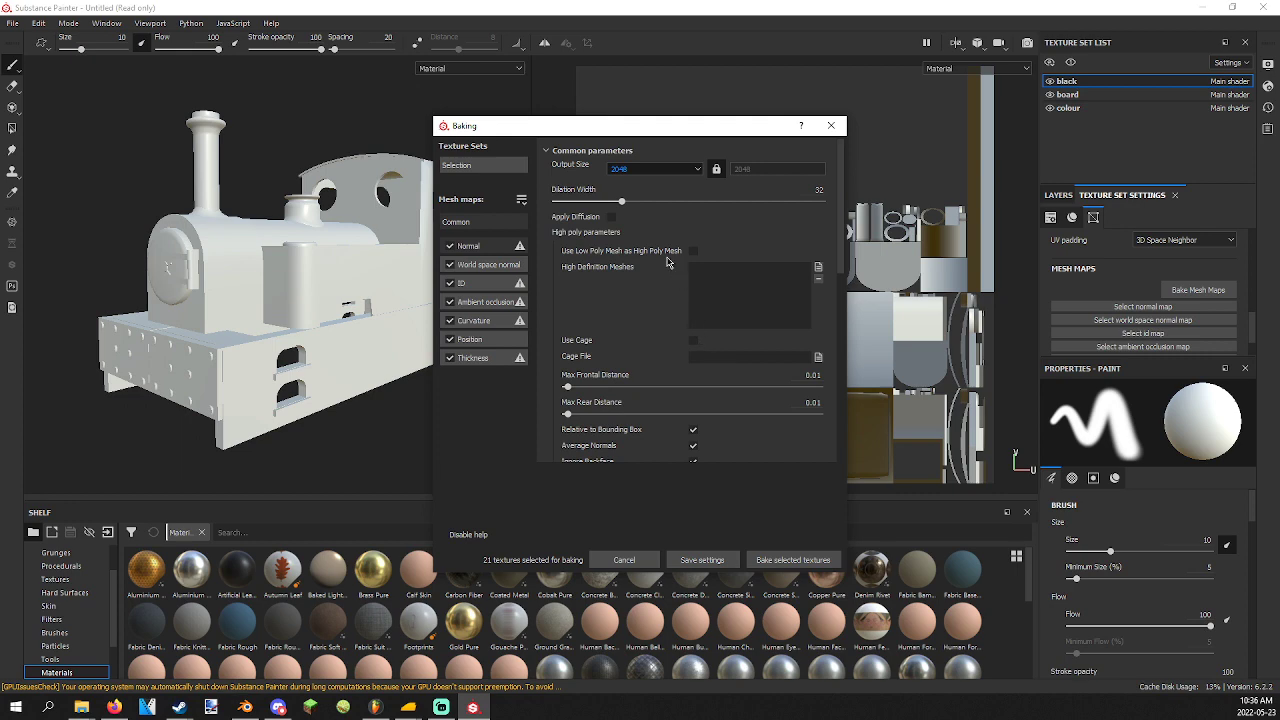
{"action": "scroll", "coordinate": [660, 280], "scroll_direction": "down", "scroll_amount": 5}
{"action": "scroll", "coordinate": [648, 305], "scroll_direction": "up", "scroll_amount": 5}
{"action": "left_click", "coordinate": [806, 560]}
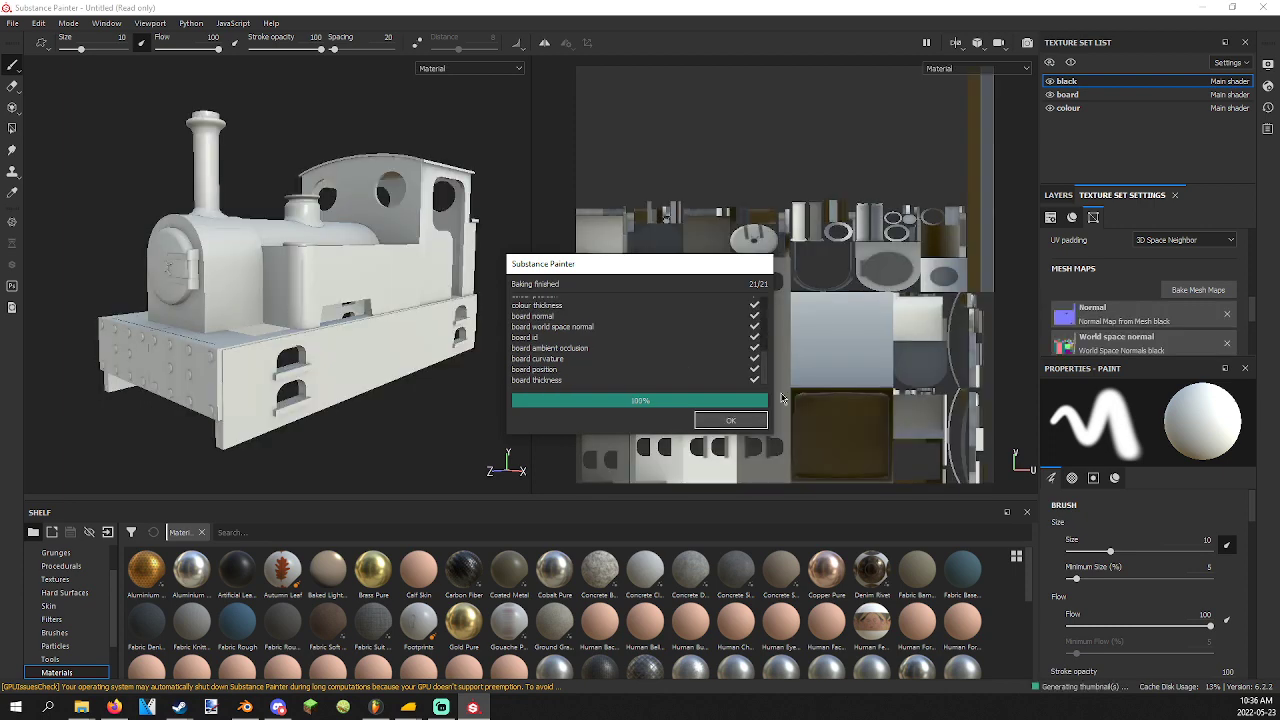
{"action": "left_click", "coordinate": [730, 420]}
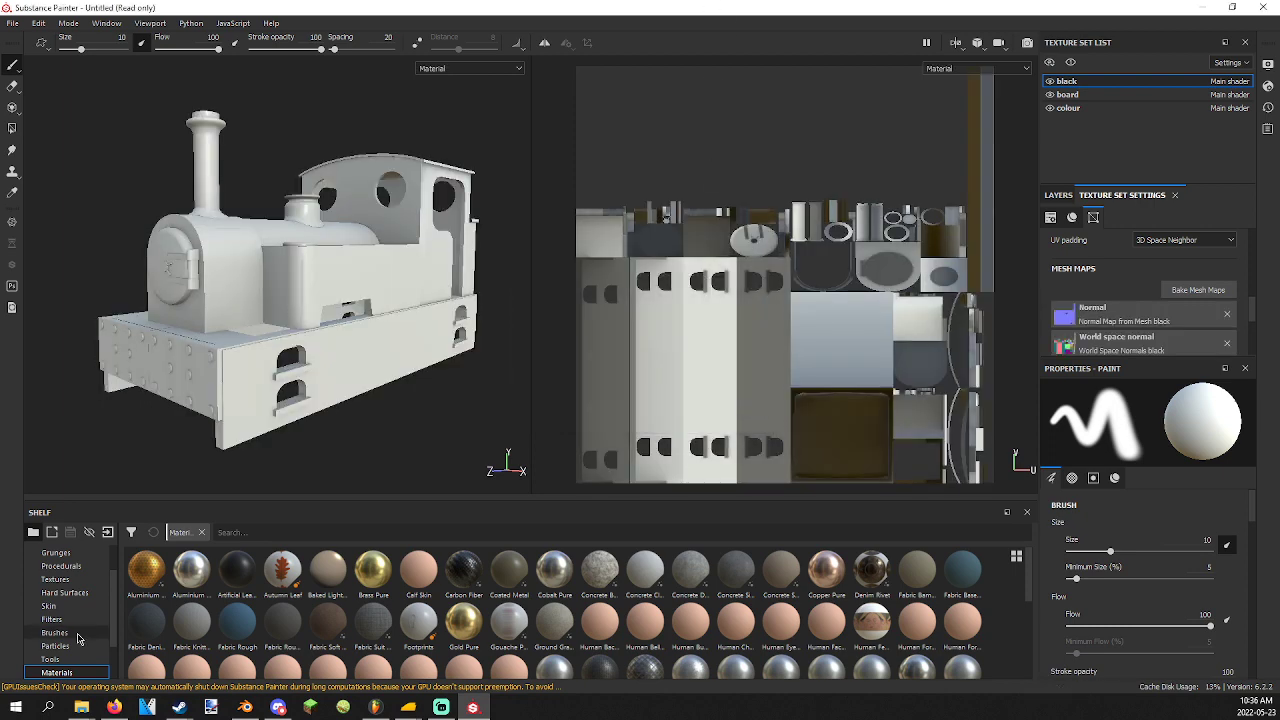
Browse the smart materials in the shelf and preview the plastic ones.
{"action": "scroll", "coordinate": [78, 638], "scroll_direction": "down", "scroll_amount": 2}
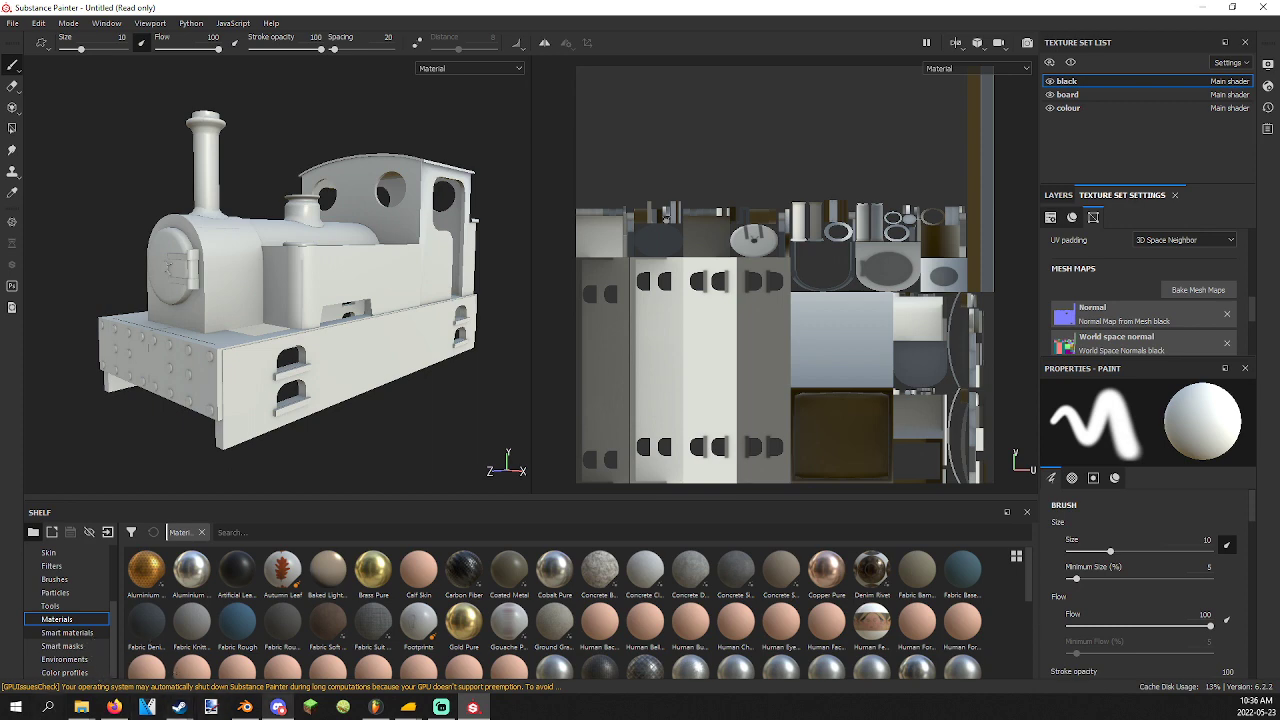
{"action": "left_click", "coordinate": [67, 632]}
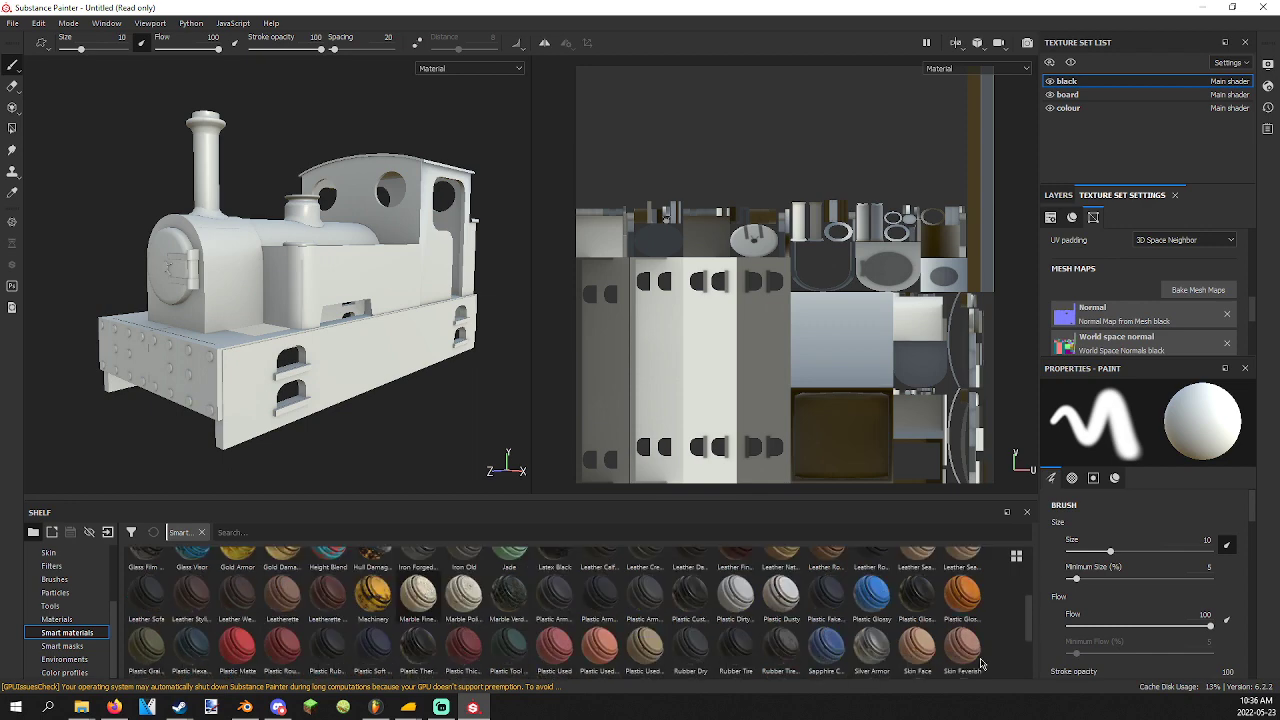
{"action": "scroll", "coordinate": [981, 663], "scroll_direction": "down", "scroll_amount": 2}
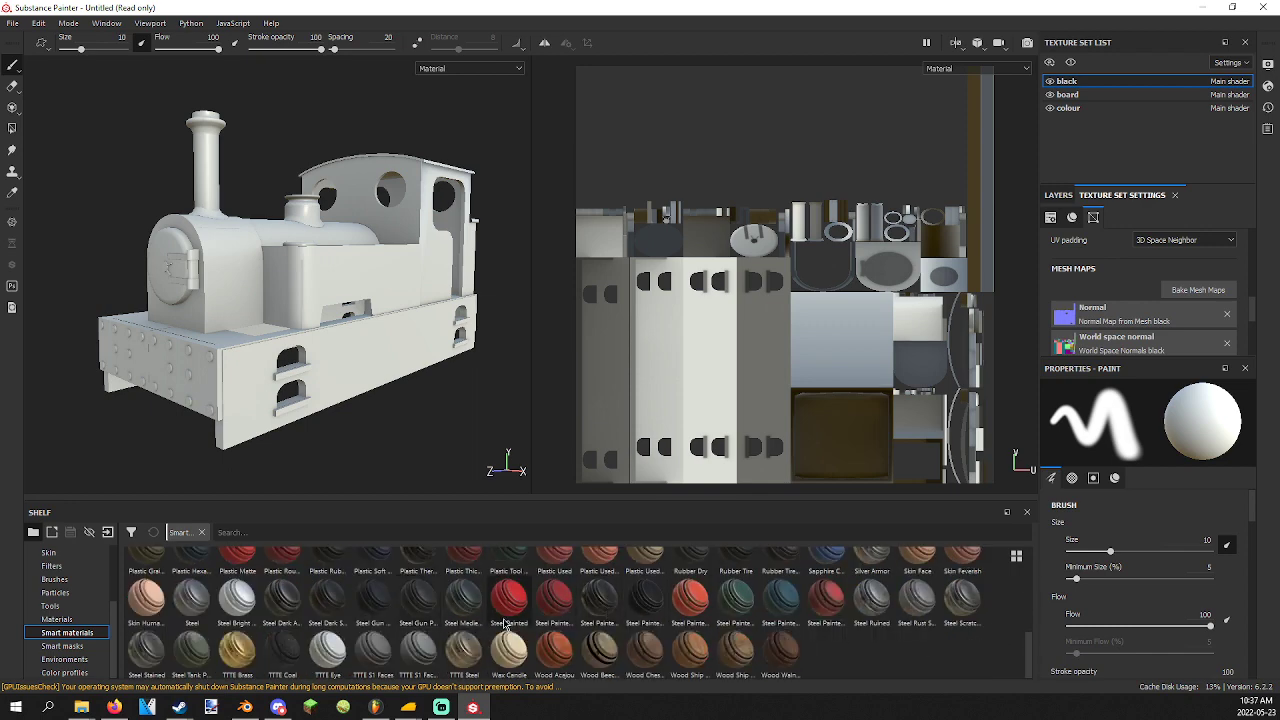
{"action": "scroll", "coordinate": [720, 612], "scroll_direction": "up", "scroll_amount": 6}
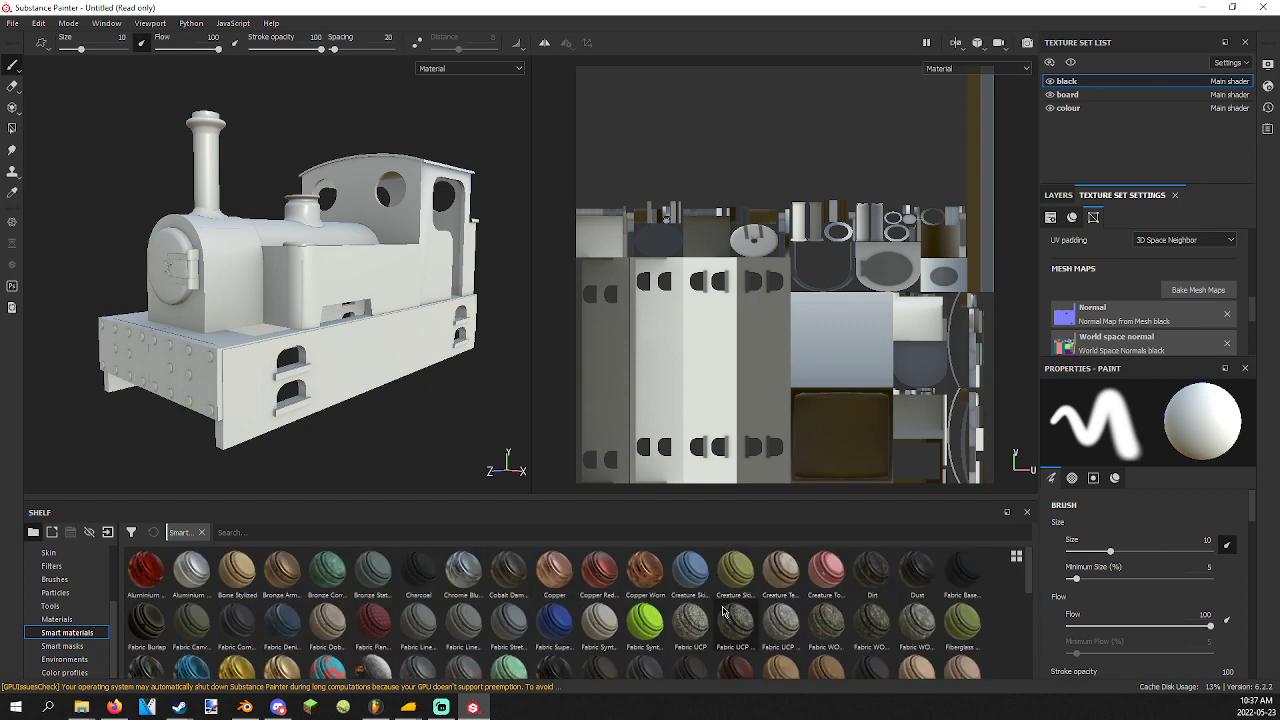
{"action": "scroll", "coordinate": [724, 612], "scroll_direction": "down", "scroll_amount": 3}
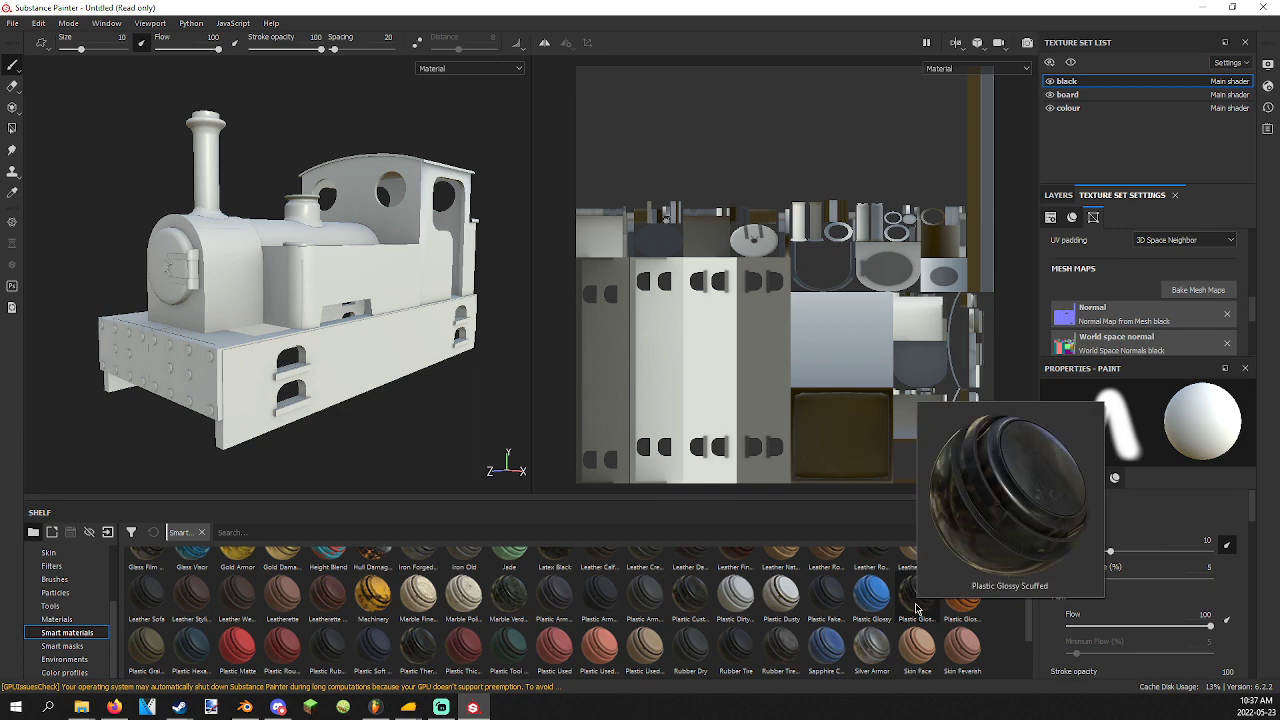
{"action": "mouse_move", "coordinate": [697, 612]}
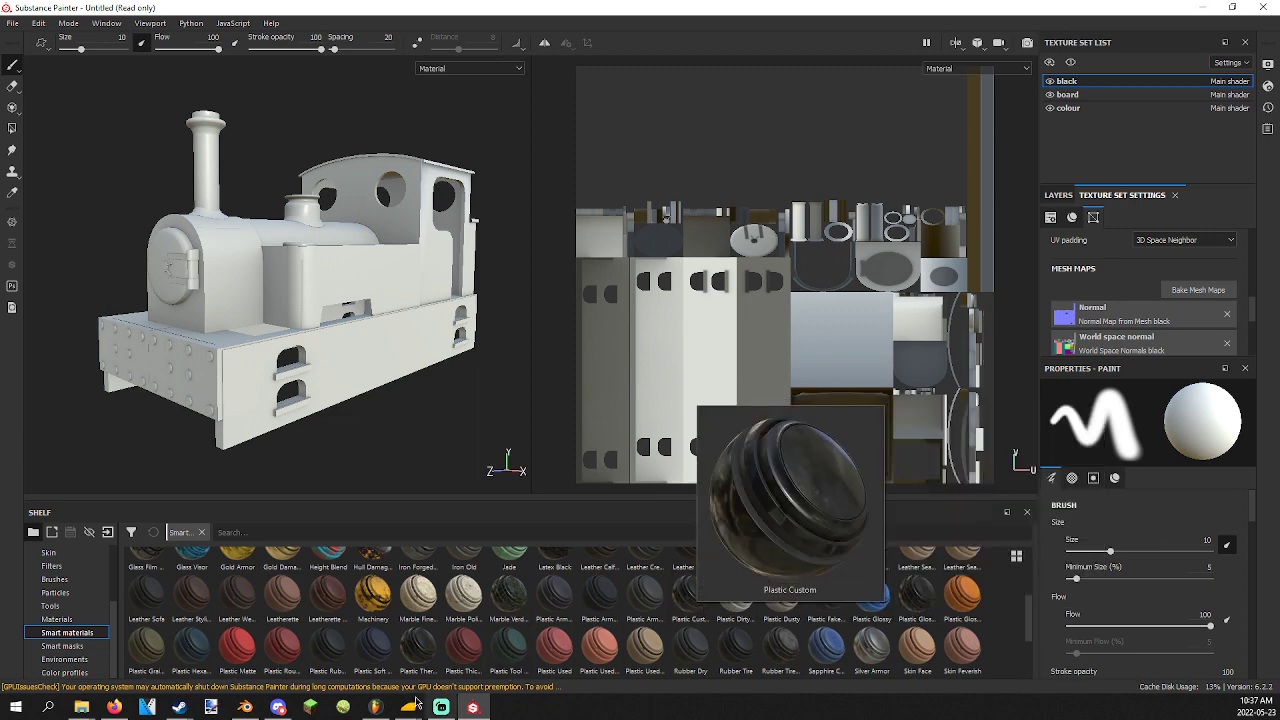
Switch to Discord, find the direct messages with the texturing contact and read which parts come from the two plastic materials.
{"action": "left_click", "coordinate": [278, 707]}
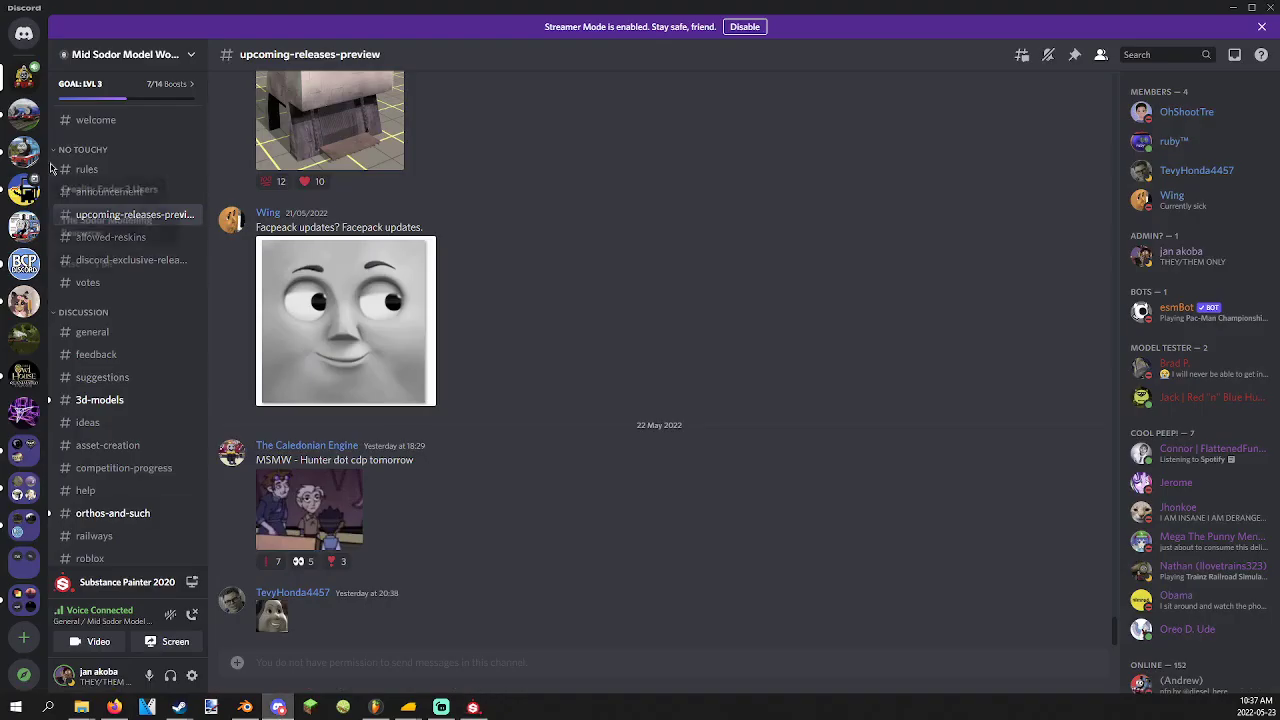
{"action": "left_click", "coordinate": [25, 44]}
{"action": "left_click", "coordinate": [111, 60]}
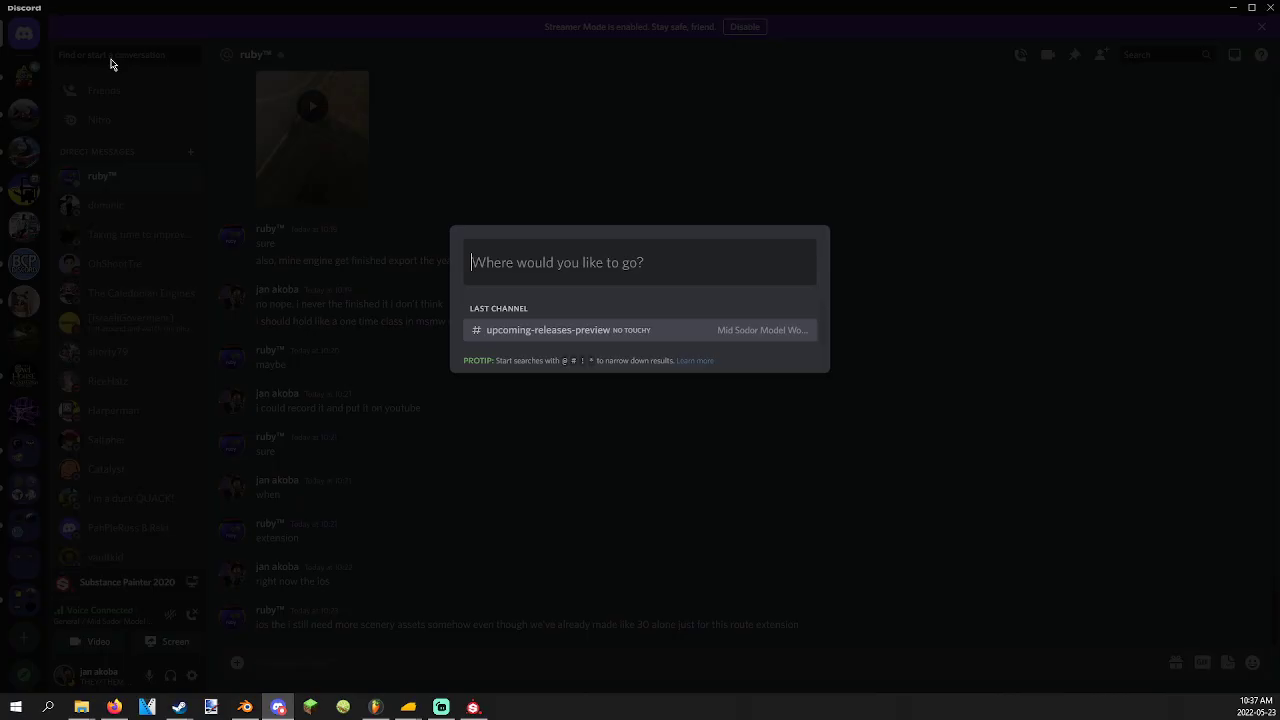
{"action": "type", "text": "mega"}
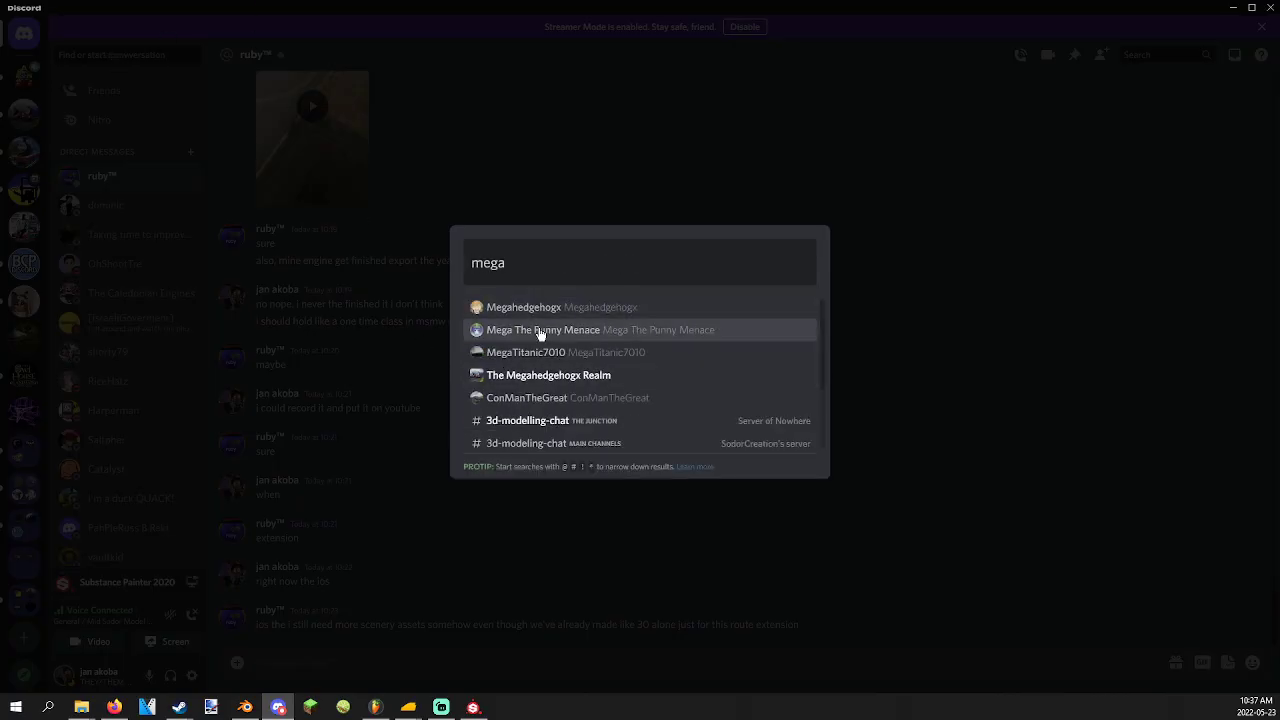
{"action": "left_click", "coordinate": [540, 332]}
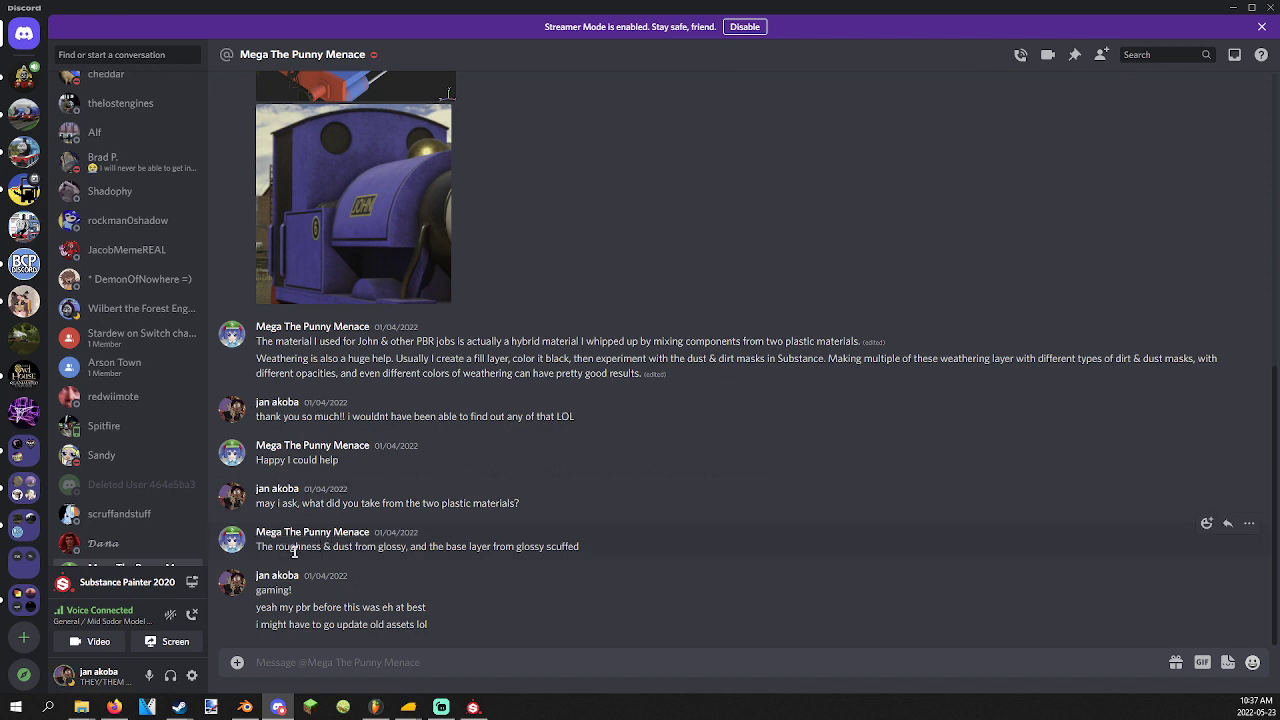
{"action": "left_click_drag", "start_coordinate": [290, 546], "coordinate": [583, 551]}
{"action": "left_click", "coordinate": [583, 551]}
{"action": "left_click", "coordinate": [1236, 8]}
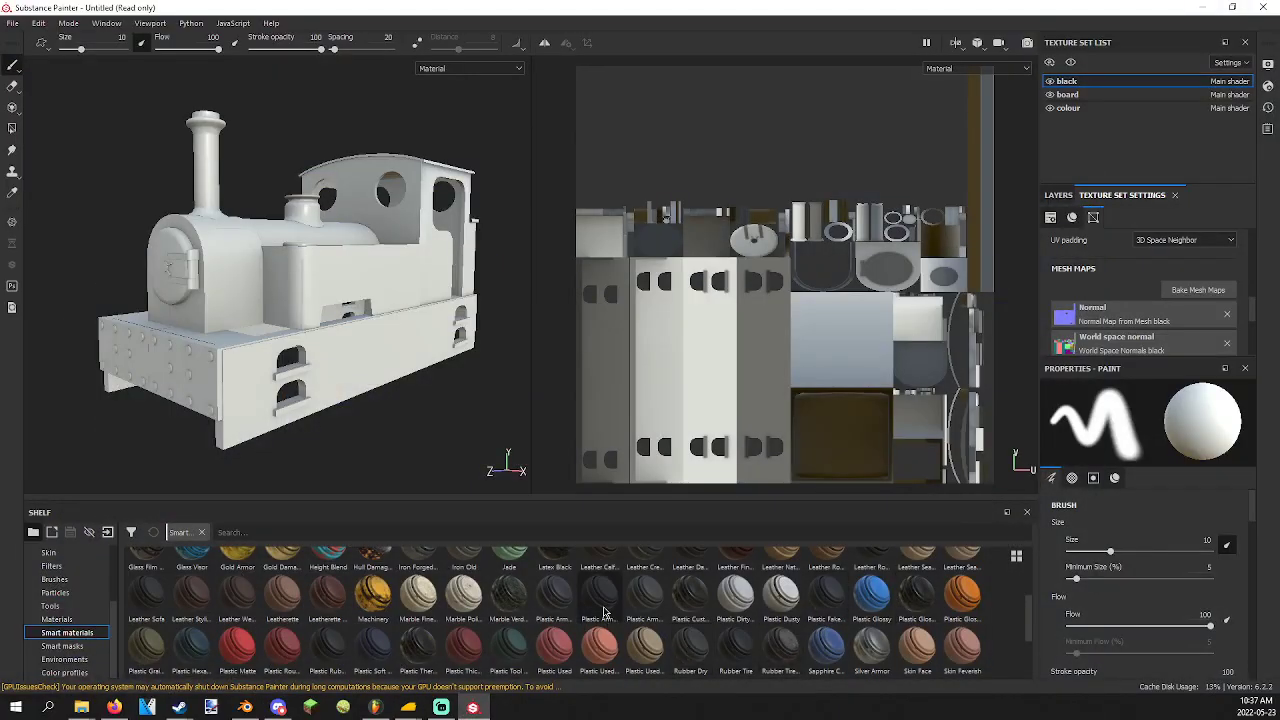
Apply the Plastic Custom smart material to the locomotive's black texture set and show its layer stack.
{"action": "left_click_drag", "start_coordinate": [690, 595], "coordinate": [232, 265]}
{"action": "left_click_drag", "start_coordinate": [221, 353], "coordinate": [333, 333], "text": "alt"}
{"action": "scroll", "coordinate": [331, 337], "scroll_direction": "up", "scroll_amount": 5}
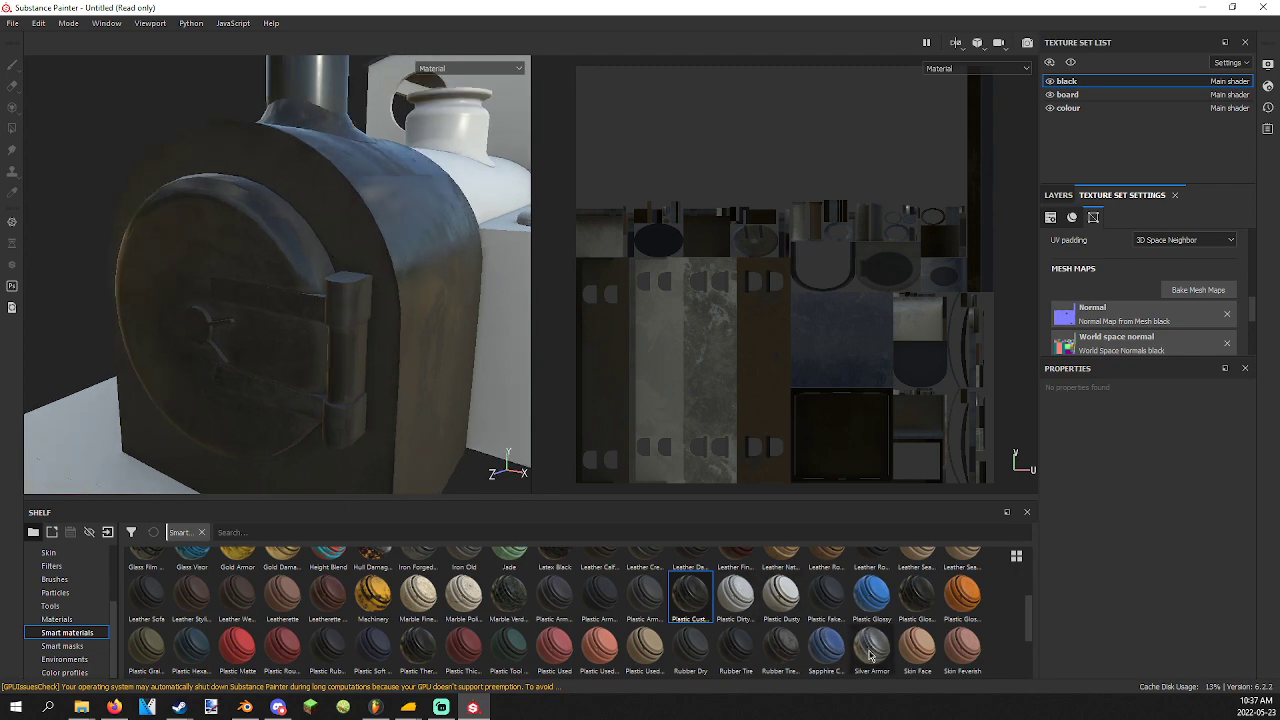
{"action": "left_click", "coordinate": [1059, 195]}
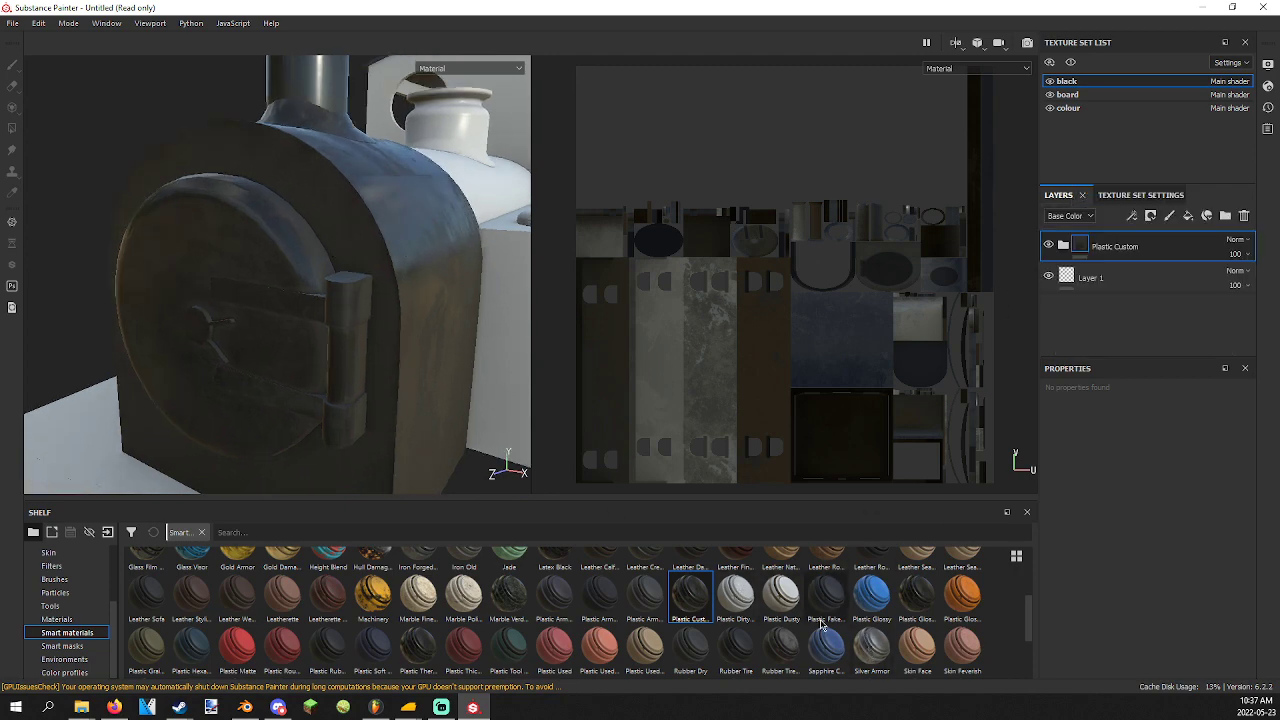
Find the TTTE Steel smart material in the shelf and preview it.
{"action": "left_click_drag", "start_coordinate": [876, 646], "coordinate": [929, 571]}
{"action": "scroll", "coordinate": [885, 588], "scroll_direction": "down", "scroll_amount": 2}
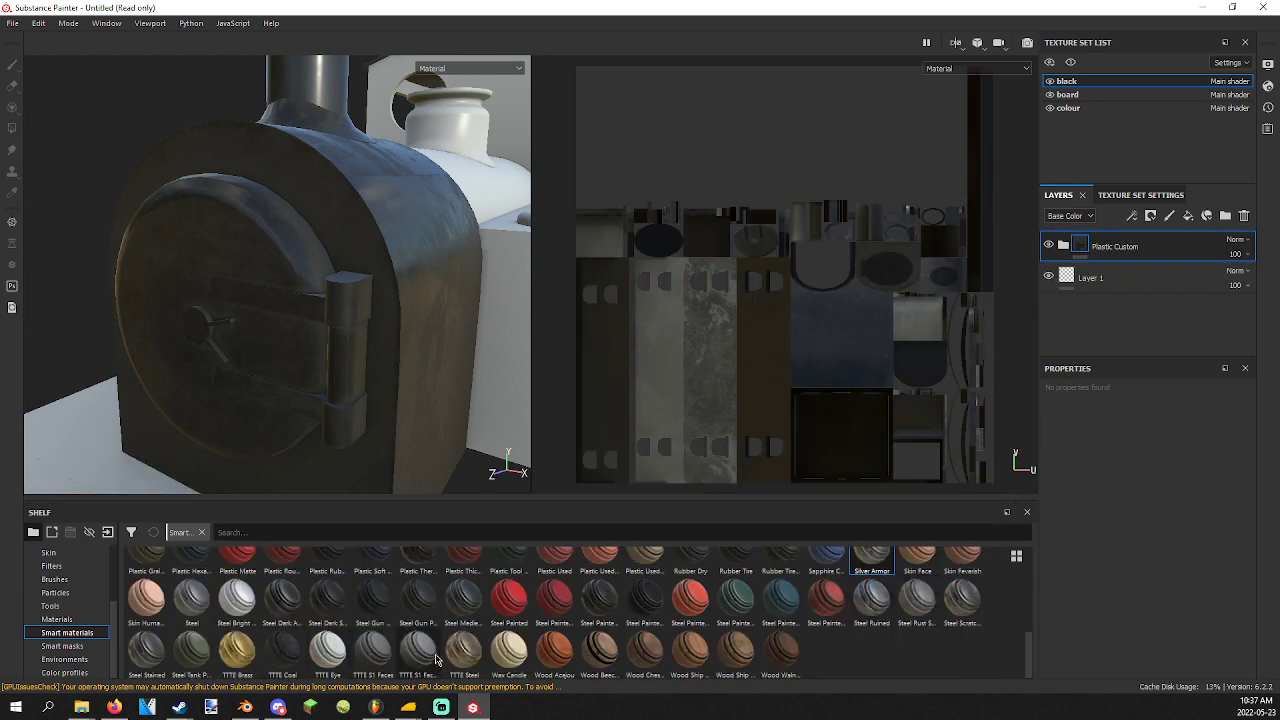
{"action": "left_click", "coordinate": [466, 655]}
{"action": "mouse_move", "coordinate": [467, 657]}
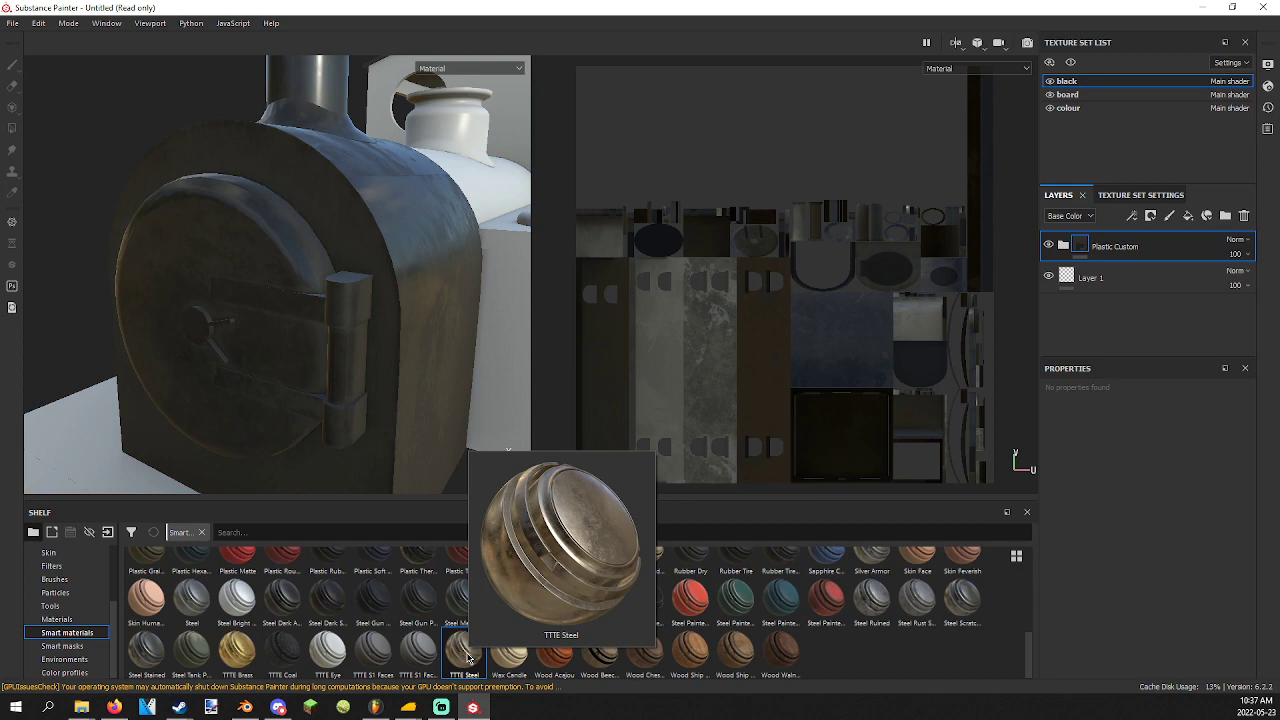
{"action": "left_click", "coordinate": [13, 22]}
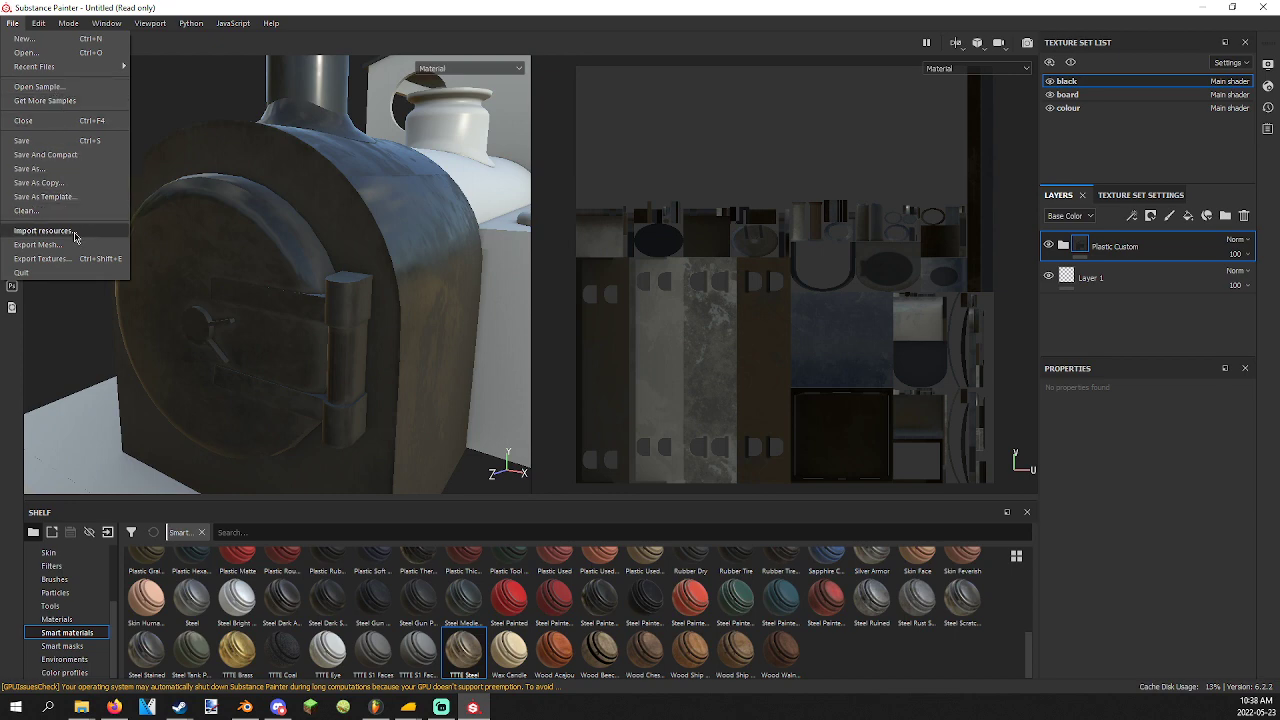
{"action": "left_click", "coordinate": [43, 231]}
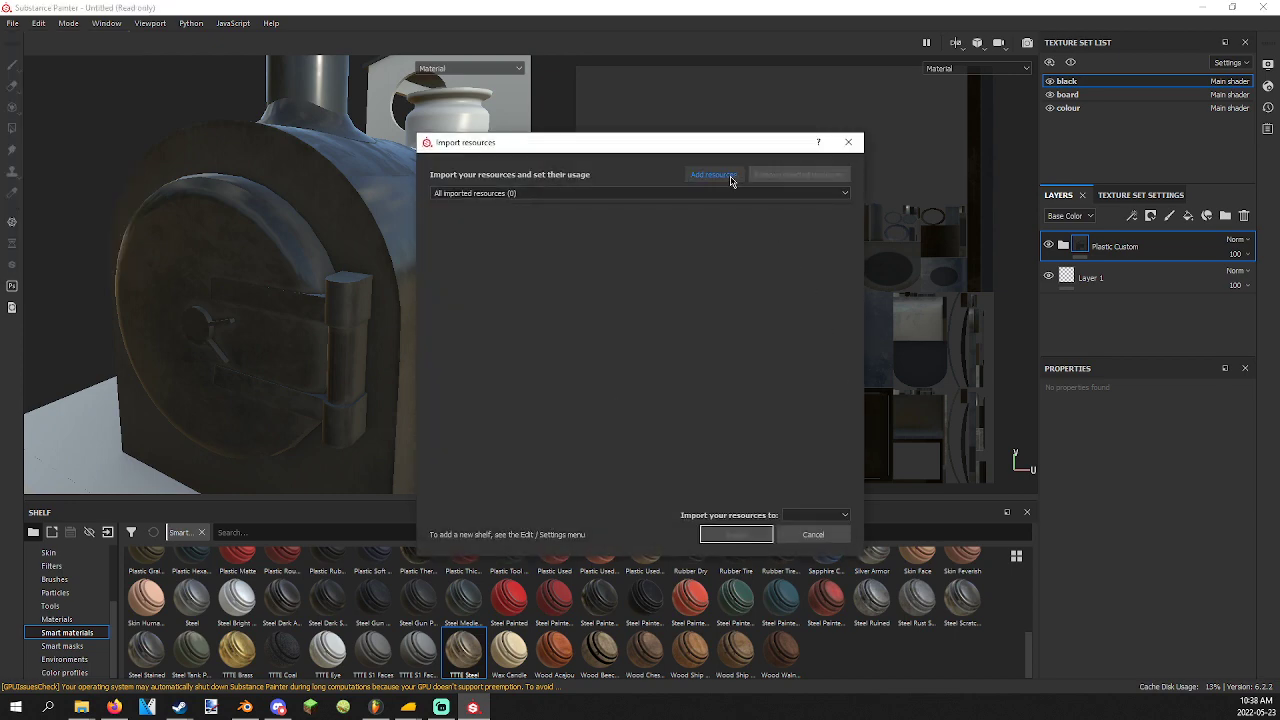
{"action": "left_click", "coordinate": [812, 516]}
{"action": "left_click", "coordinate": [812, 535]}
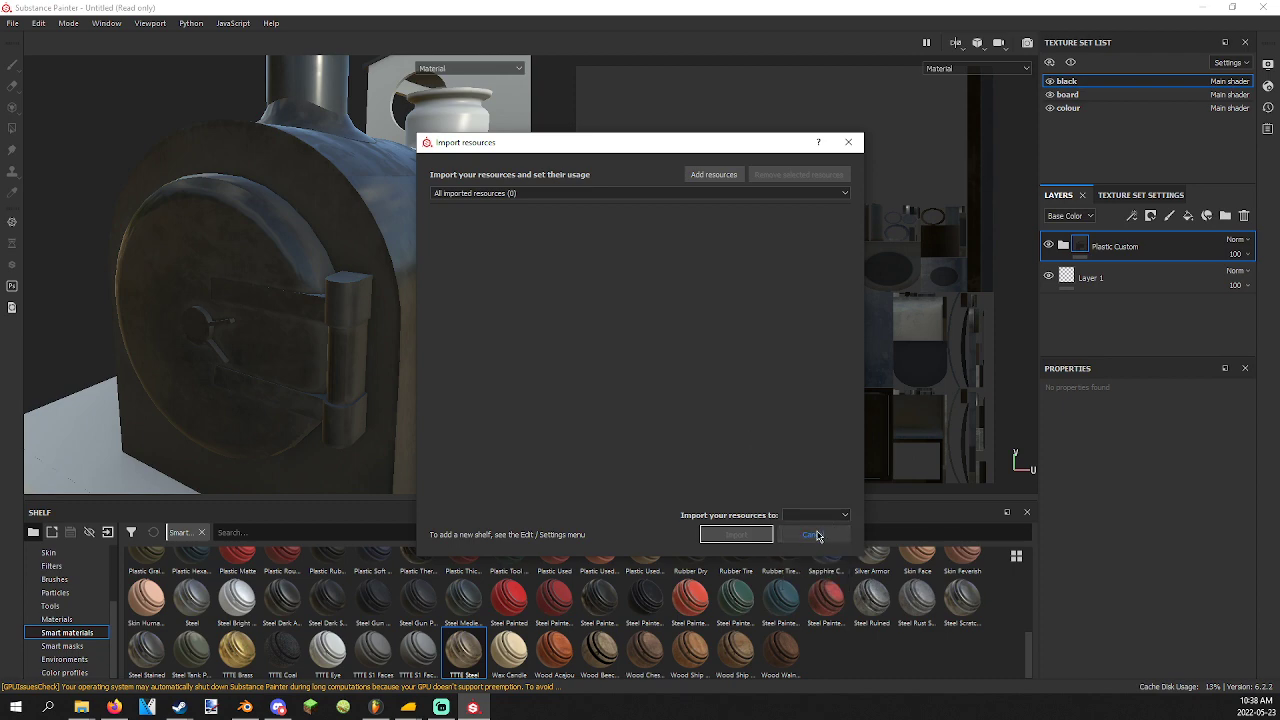
{"action": "key", "text": "Escape"}
Add the TTTE Steel smart material above Plastic Custom in the black texture set and inspect it on the smokebox.
{"action": "left_click_drag", "start_coordinate": [463, 648], "coordinate": [1104, 227]}
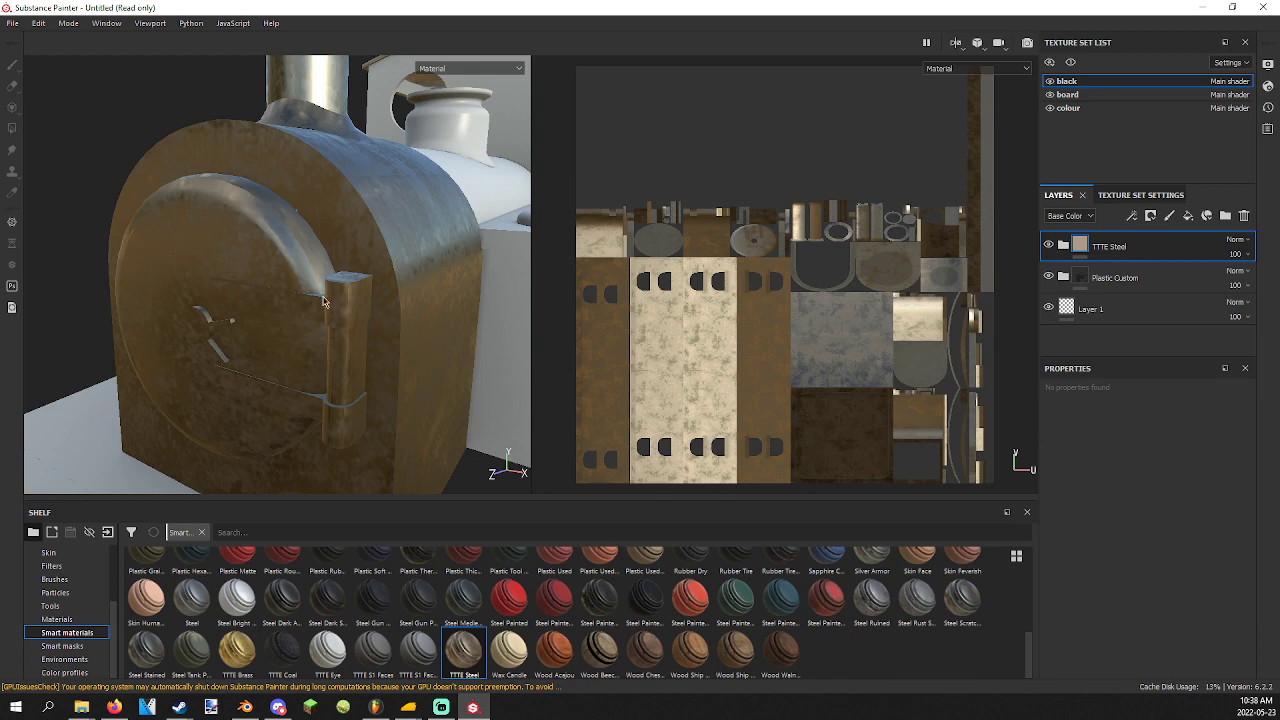
{"action": "scroll", "coordinate": [473, 328], "scroll_direction": "down", "scroll_amount": 5}
{"action": "scroll", "coordinate": [477, 323], "scroll_direction": "up", "scroll_amount": 5}
{"action": "scroll", "coordinate": [480, 297], "scroll_direction": "down", "scroll_amount": 5}
{"action": "scroll", "coordinate": [471, 300], "scroll_direction": "up", "scroll_amount": 6}
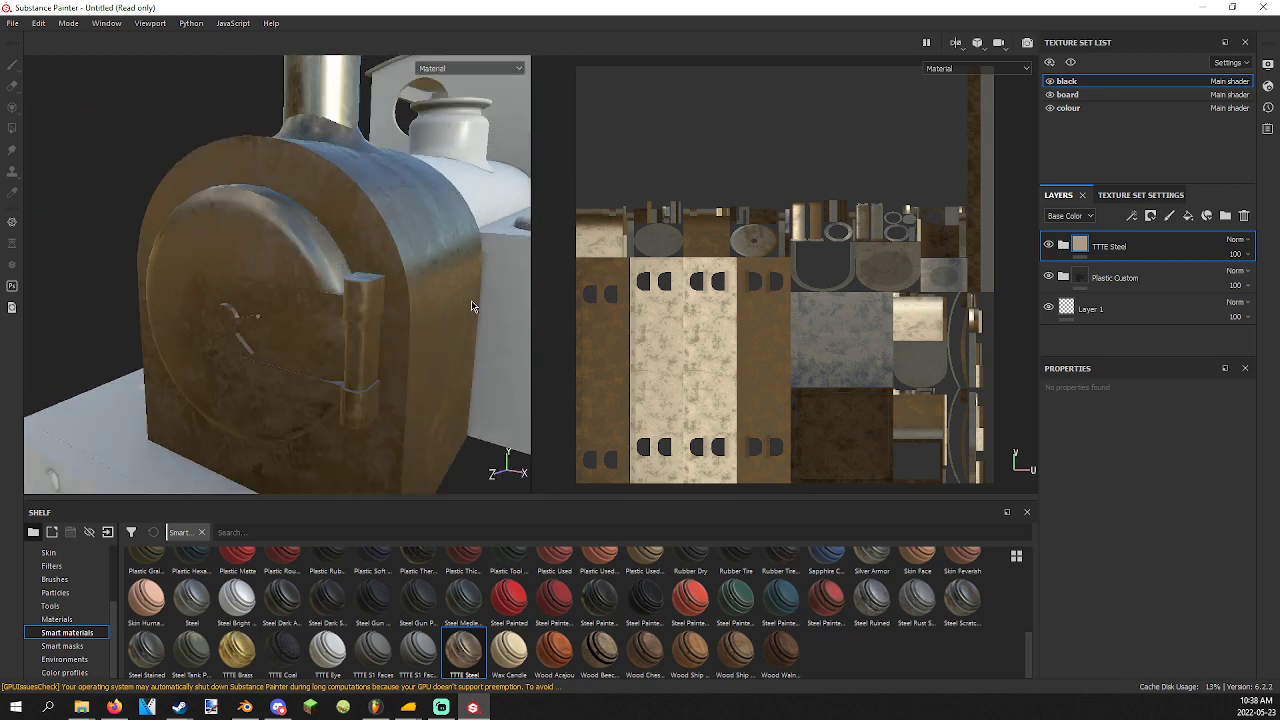
{"action": "double_click", "coordinate": [1132, 248]}
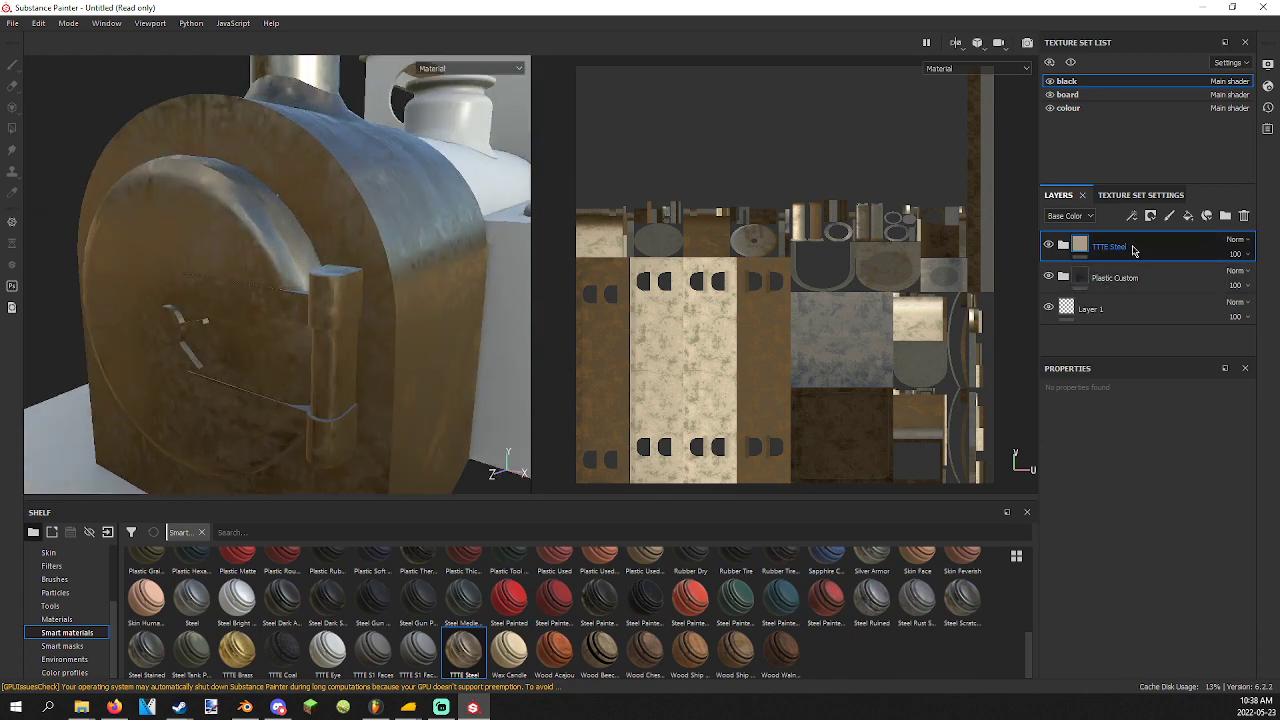
Add a black mask to the TTTE Steel layer and reveal the steel on the smokebox door hinge using Polygon Fill in mesh mode.
{"action": "right_click", "coordinate": [1133, 250]}
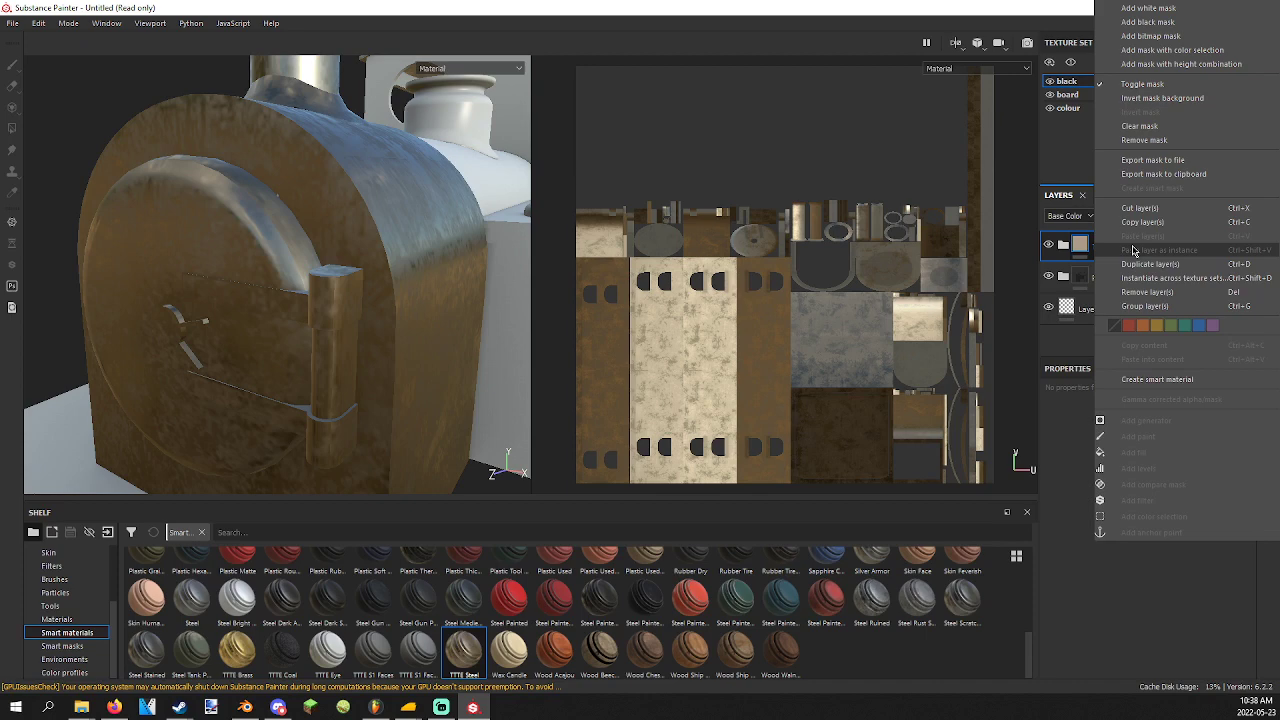
{"action": "left_click", "coordinate": [1147, 24]}
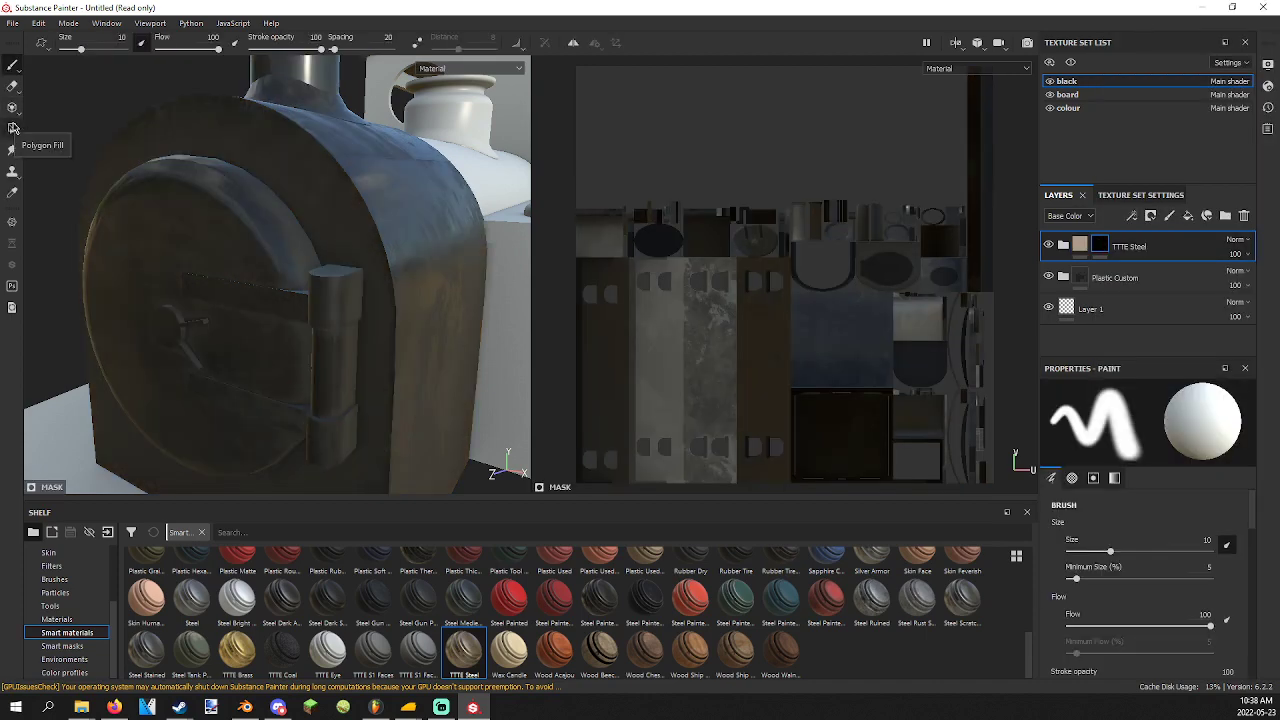
{"action": "left_click", "coordinate": [11, 127]}
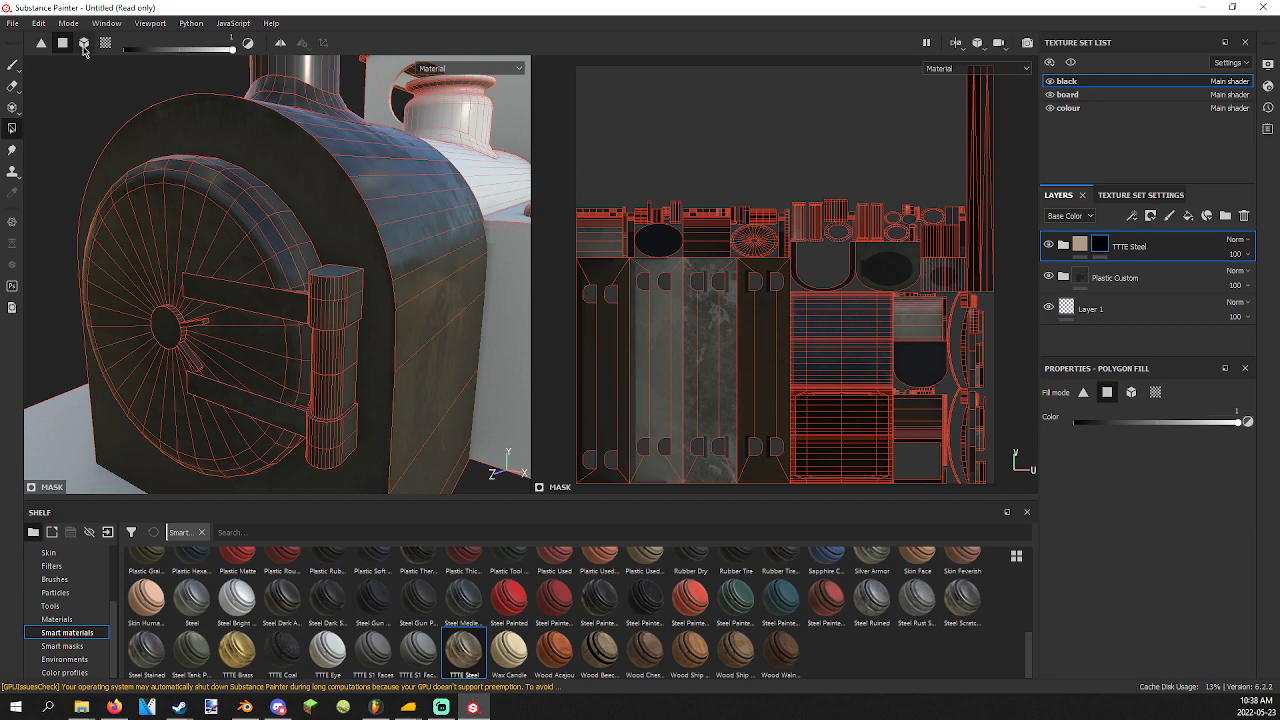
{"action": "left_click", "coordinate": [84, 46]}
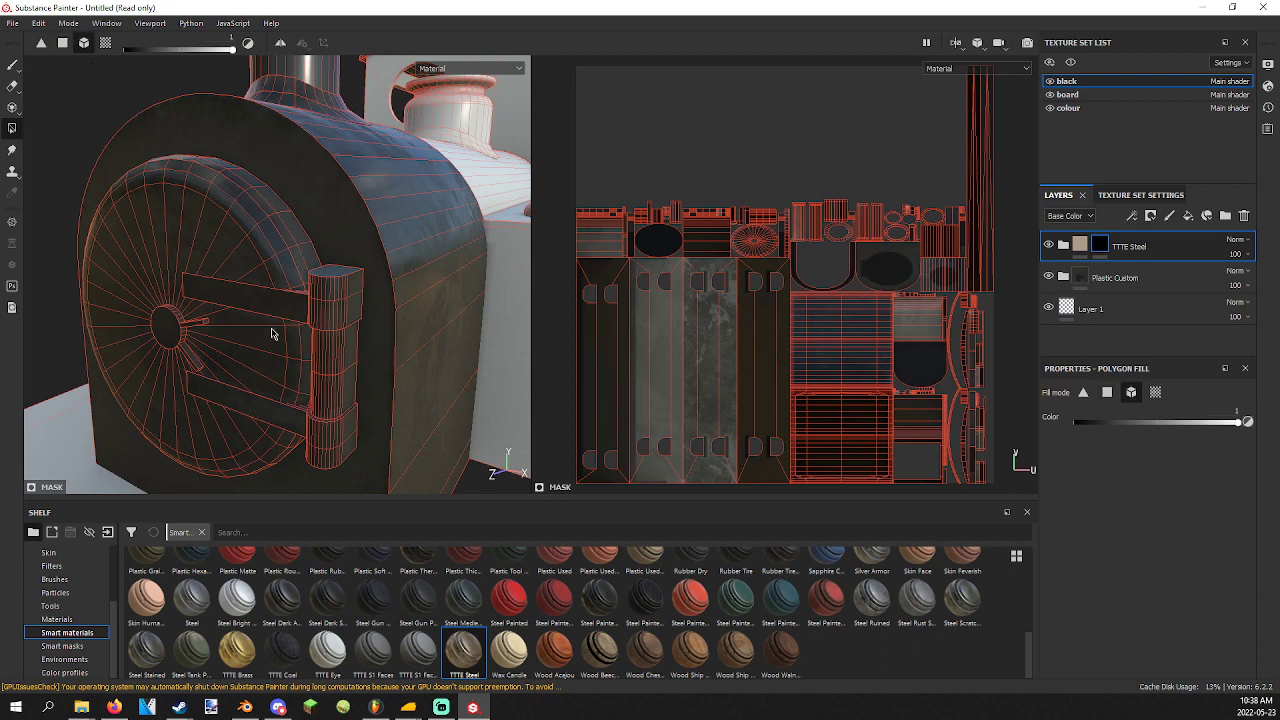
{"action": "left_click", "coordinate": [338, 298]}
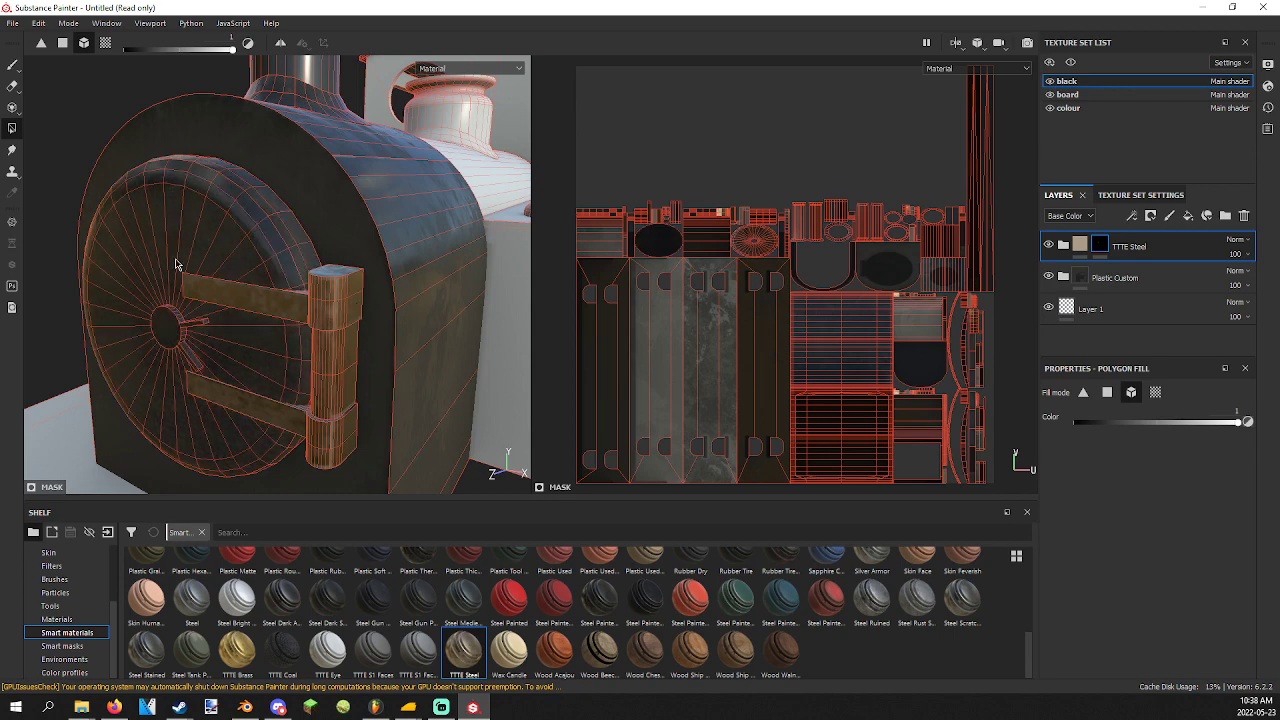
{"action": "left_click_drag", "start_coordinate": [190, 340], "coordinate": [243, 290], "text": "alt"}
{"action": "scroll", "coordinate": [246, 283], "scroll_direction": "up", "scroll_amount": 8}
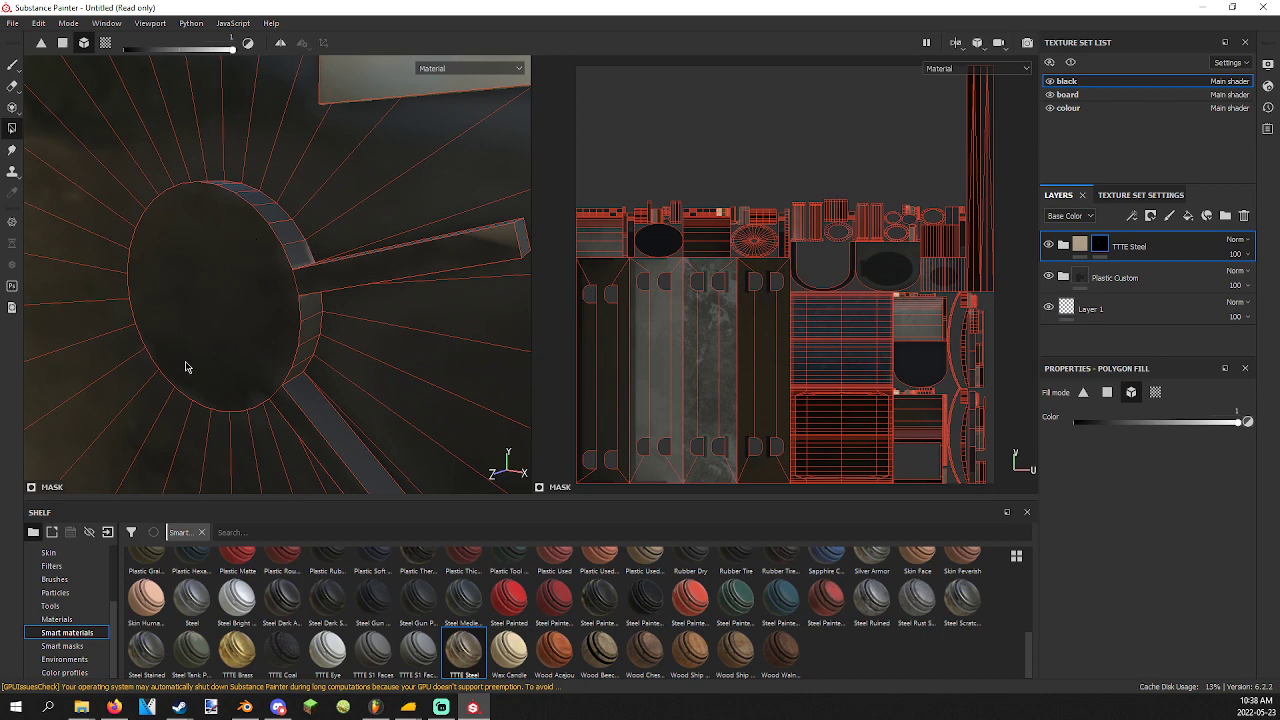
{"action": "scroll", "coordinate": [334, 382], "scroll_direction": "down", "scroll_amount": 7}
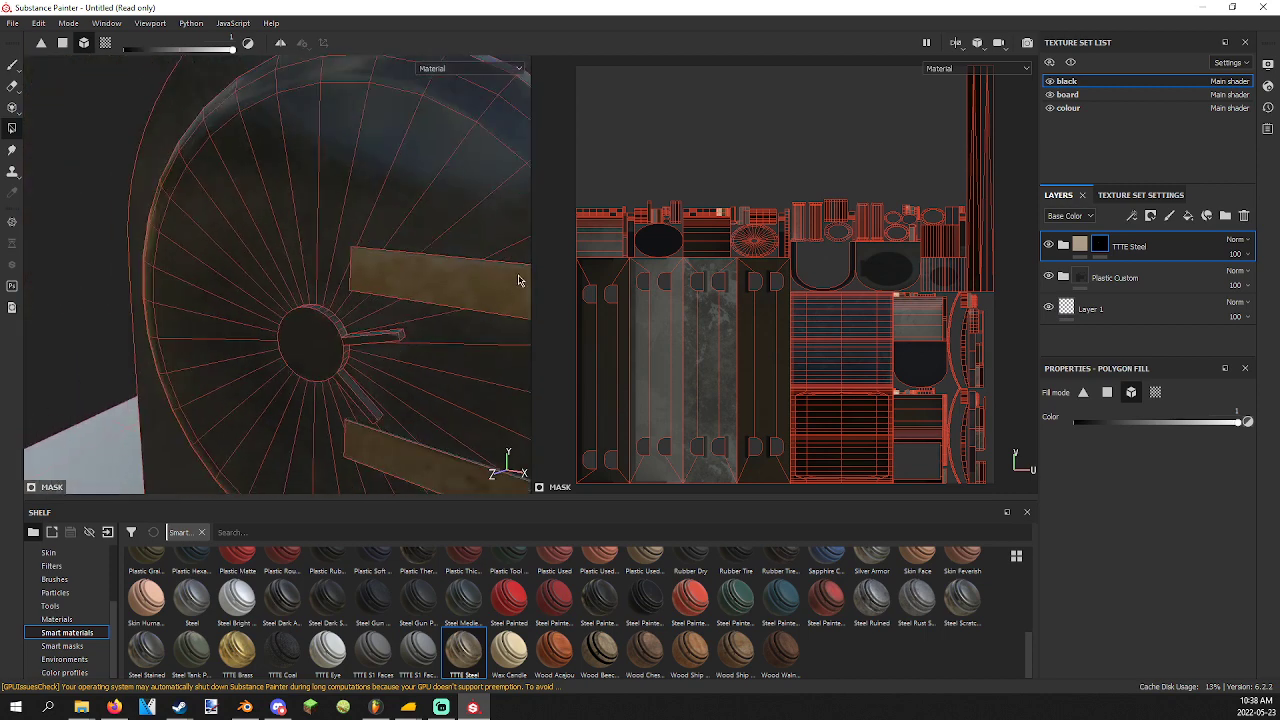
{"action": "scroll", "coordinate": [385, 330], "scroll_direction": "up", "scroll_amount": 5}
{"action": "left_click", "coordinate": [214, 366]}
{"action": "key", "text": "ctrl+z"}
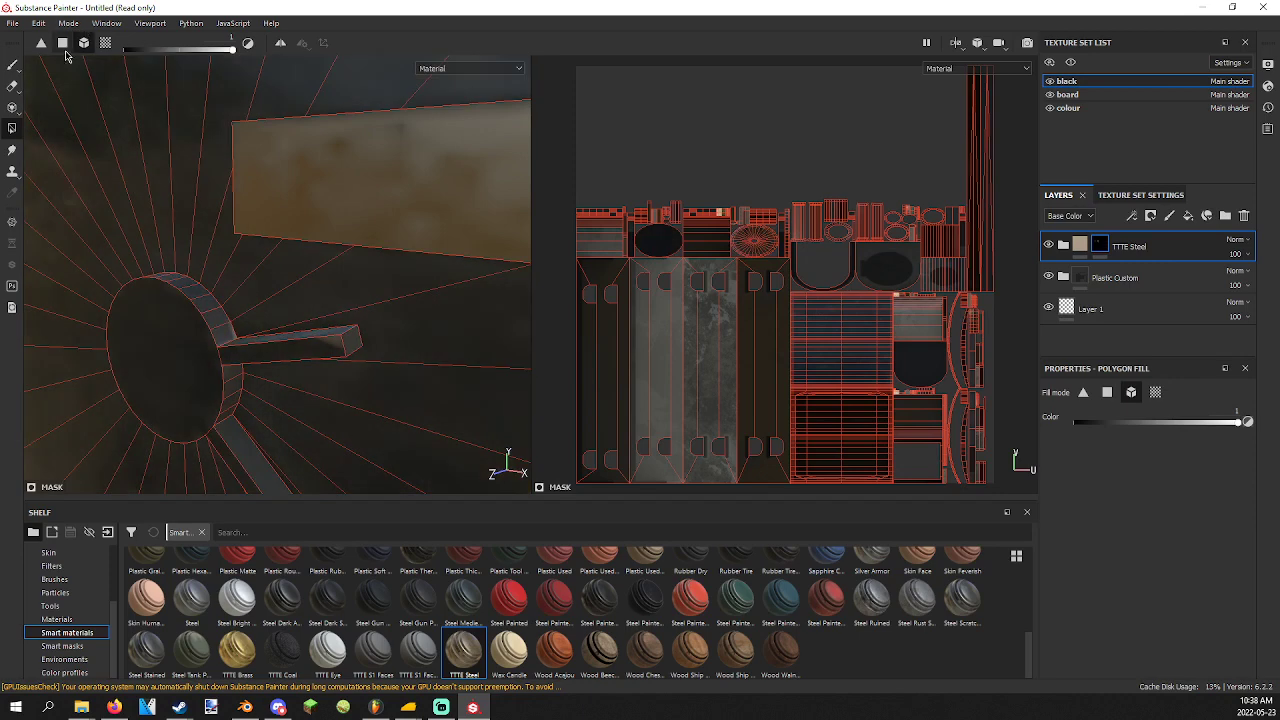
Switch Polygon Fill to single-polygon mode and reveal the steel on the smokebox door's upper handle arm.
{"action": "left_click", "coordinate": [62, 42]}
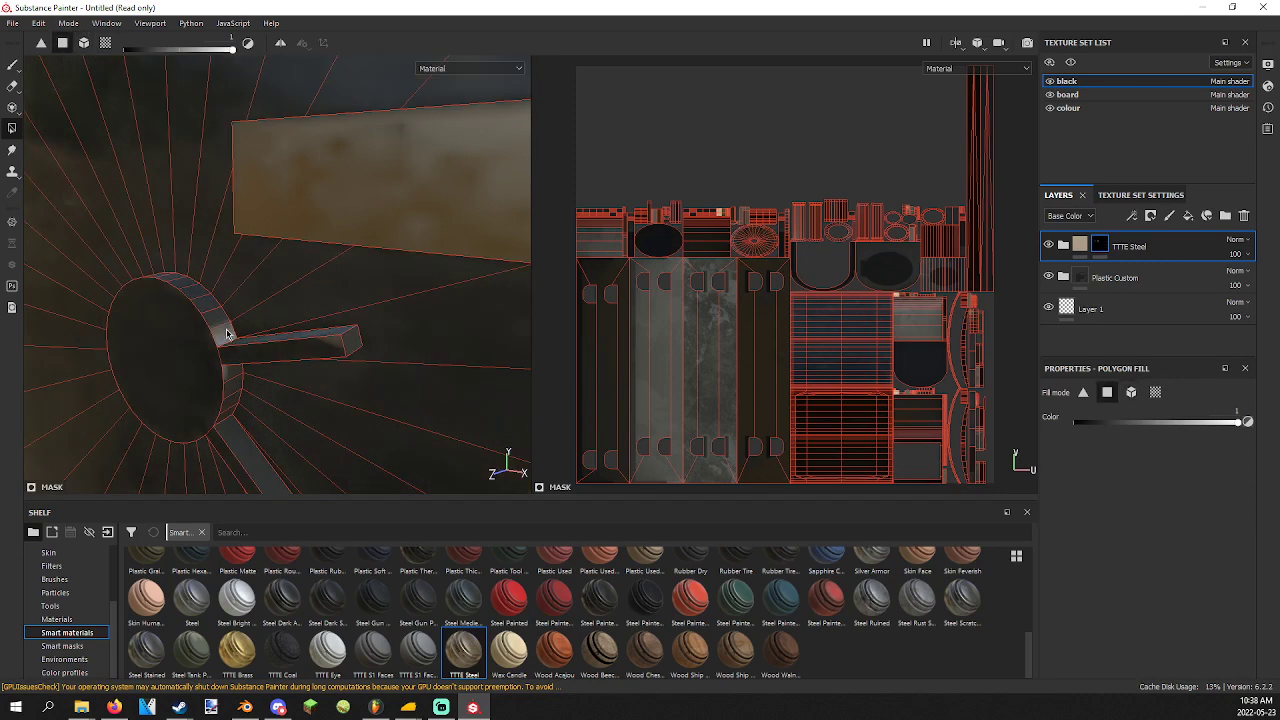
{"action": "scroll", "coordinate": [215, 336], "scroll_direction": "up", "scroll_amount": 2}
{"action": "scroll", "coordinate": [215, 336], "scroll_direction": "down", "scroll_amount": 3}
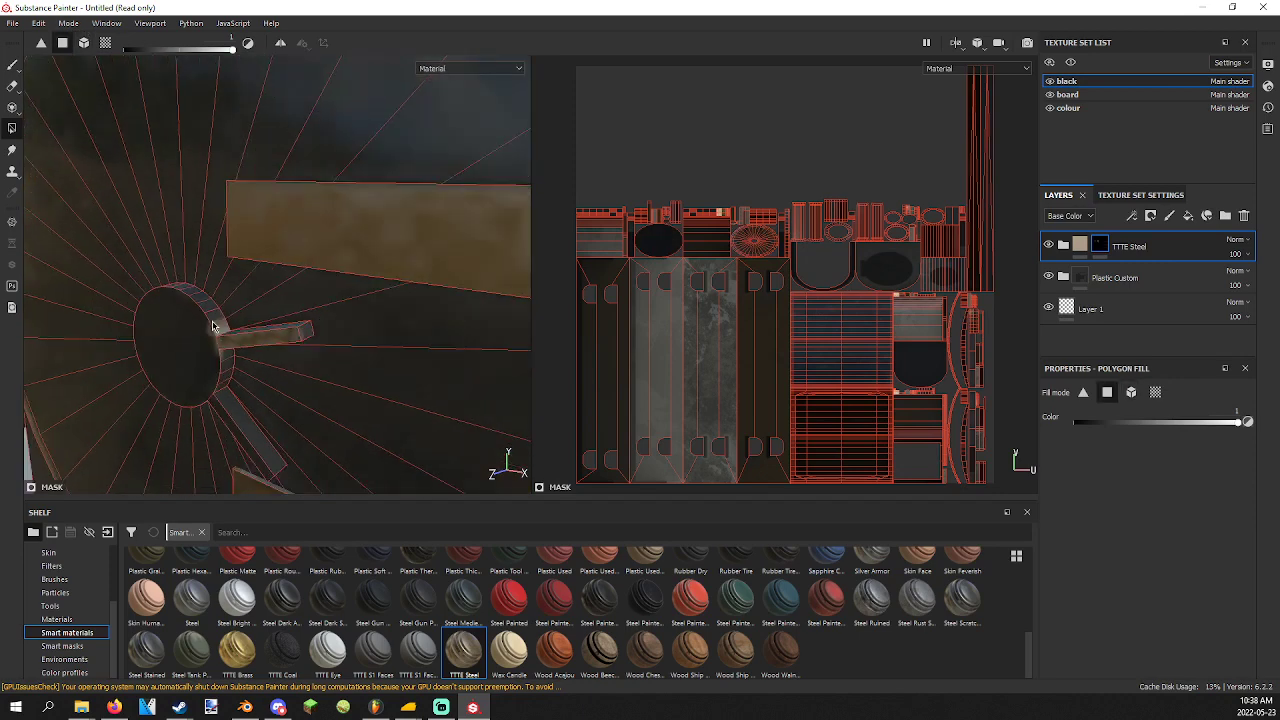
{"action": "left_click_drag", "start_coordinate": [215, 336], "coordinate": [170, 300], "text": "alt"}
{"action": "left_click_drag", "start_coordinate": [148, 222], "coordinate": [240, 231]}
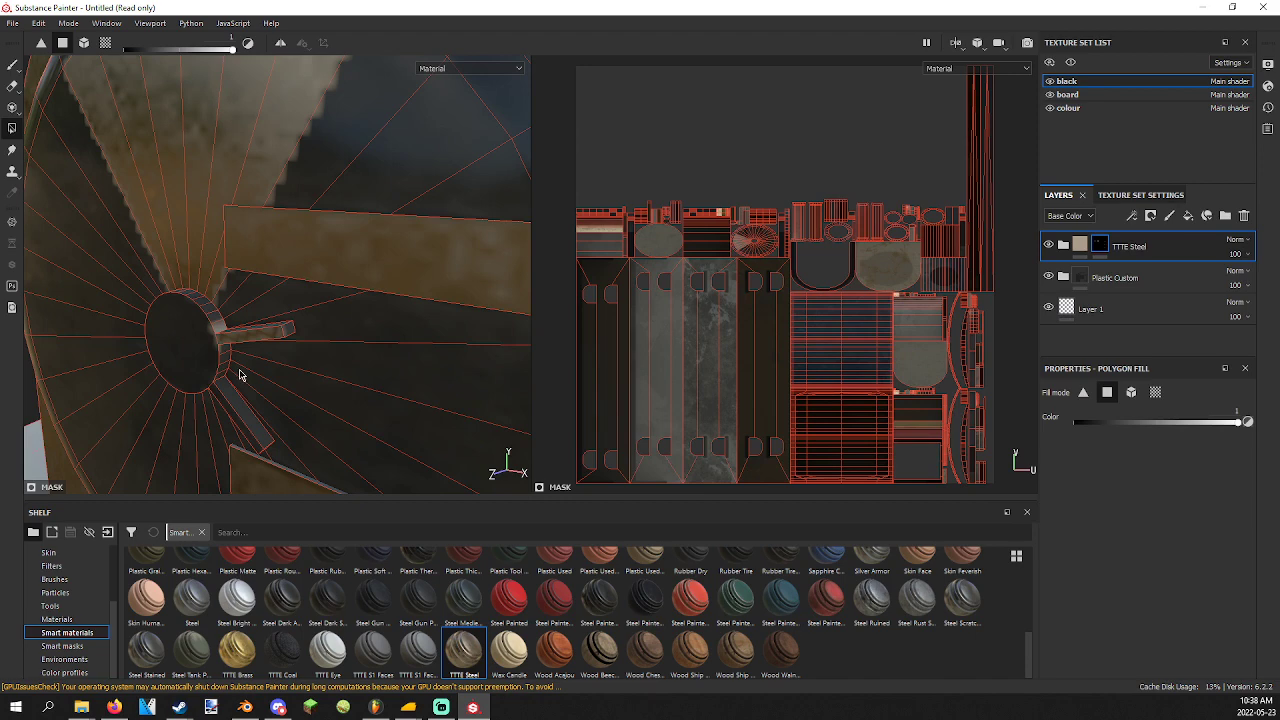
{"action": "key", "text": "ctrl+z"}
{"action": "left_click", "coordinate": [142, 198]}
{"action": "left_click", "coordinate": [204, 195]}
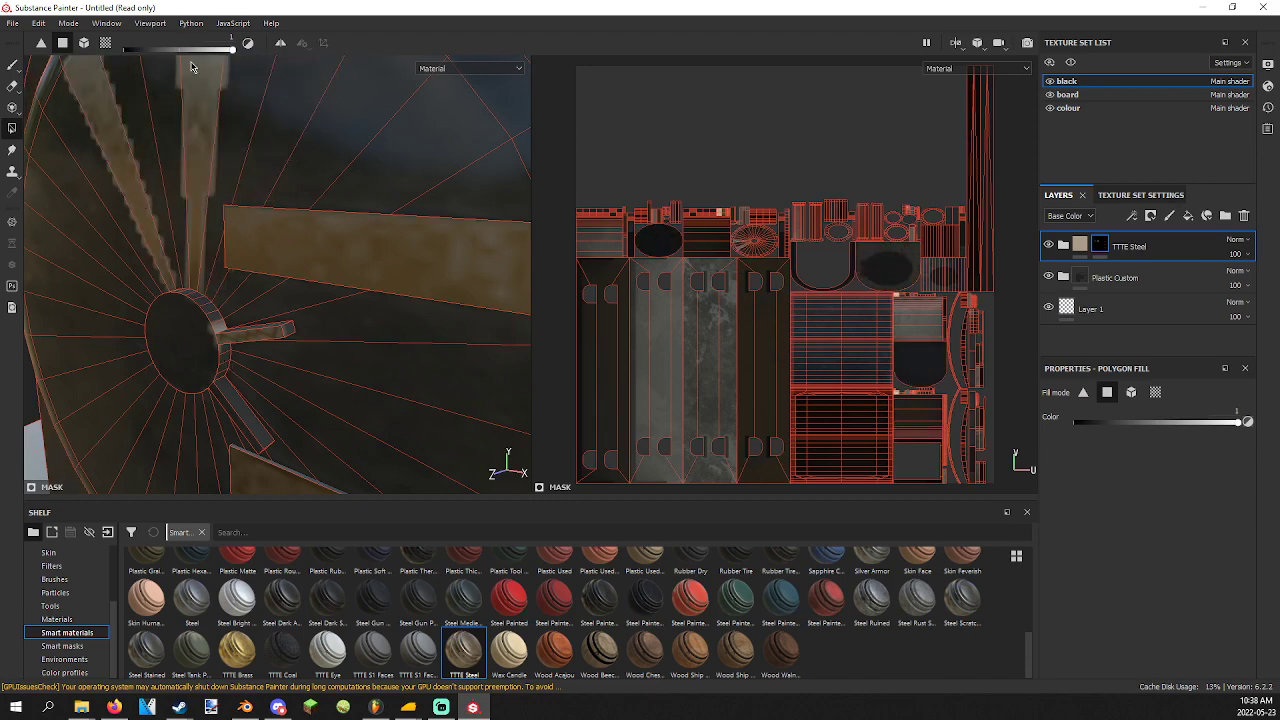
{"action": "left_click_drag", "start_coordinate": [230, 57], "coordinate": [365, 65]}
{"action": "left_click", "coordinate": [148, 175]}
{"action": "left_click", "coordinate": [184, 147]}
Reveal the steel on the front face, rim and handle faces of the smokebox door's centre hub, polygon by polygon.
{"action": "left_click", "coordinate": [212, 330]}
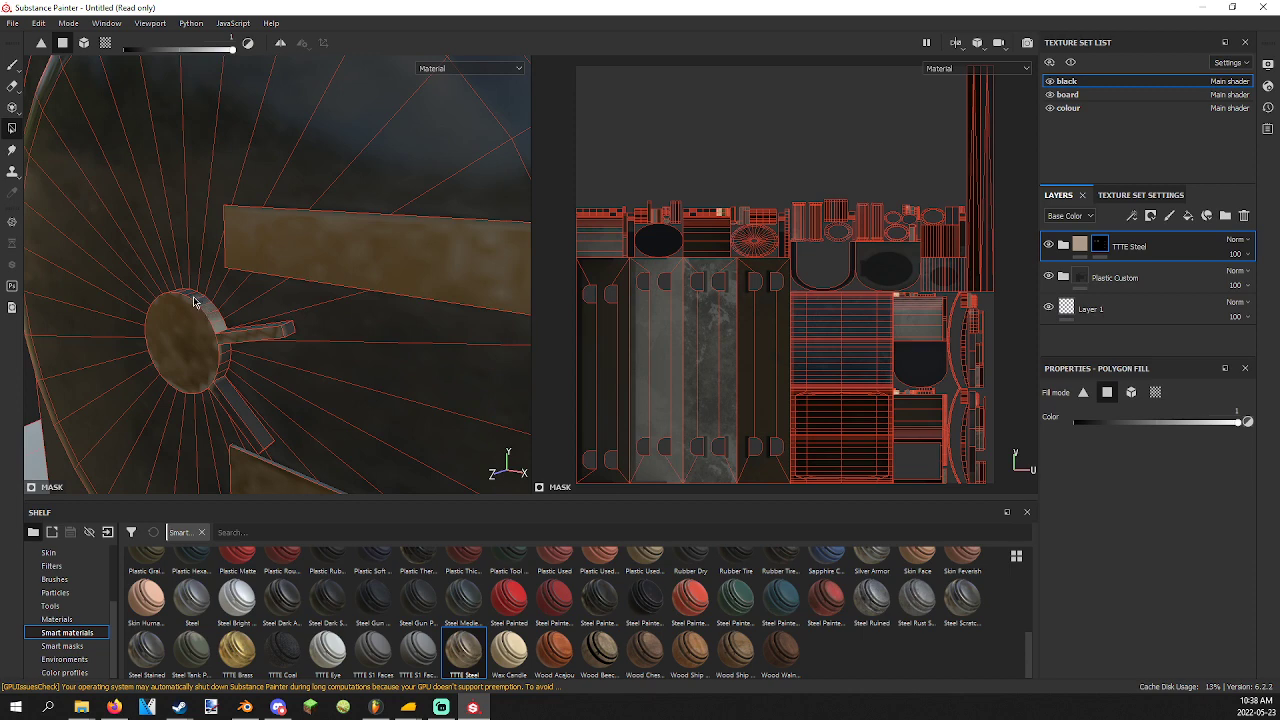
{"action": "left_click_drag", "start_coordinate": [221, 322], "coordinate": [307, 297], "text": "alt"}
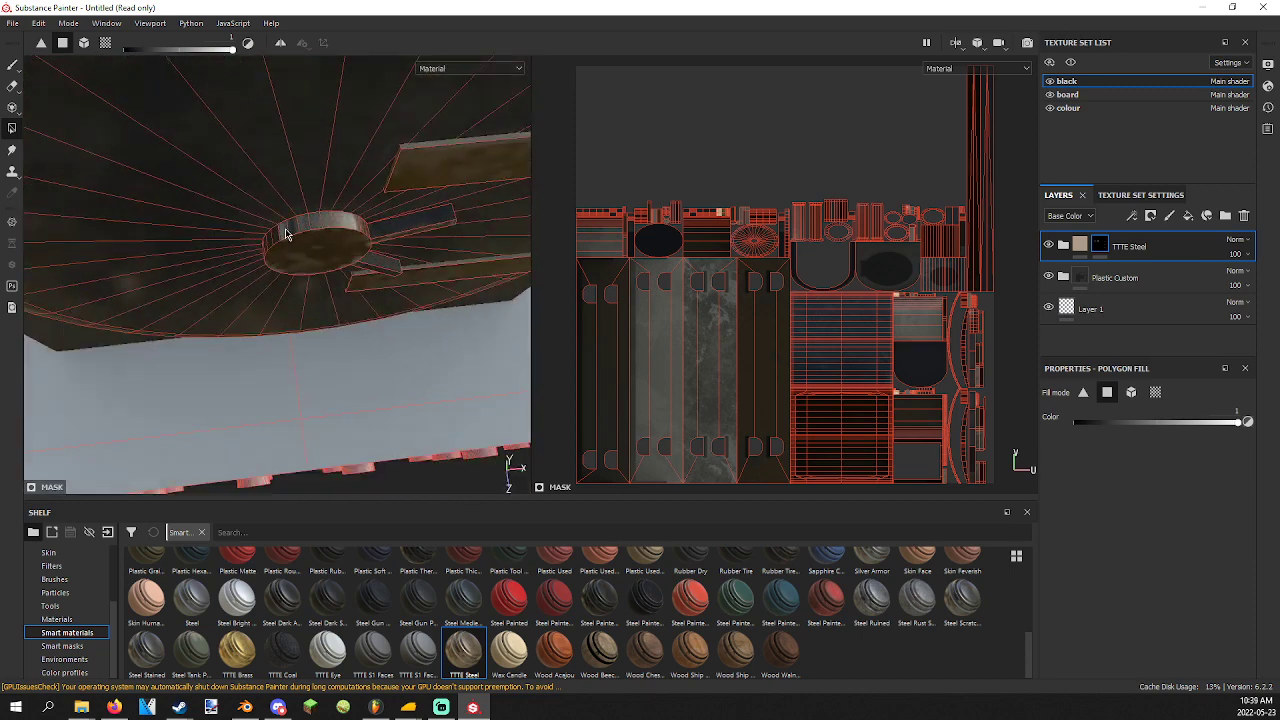
{"action": "left_click_drag", "start_coordinate": [291, 236], "coordinate": [305, 214], "text": "alt"}
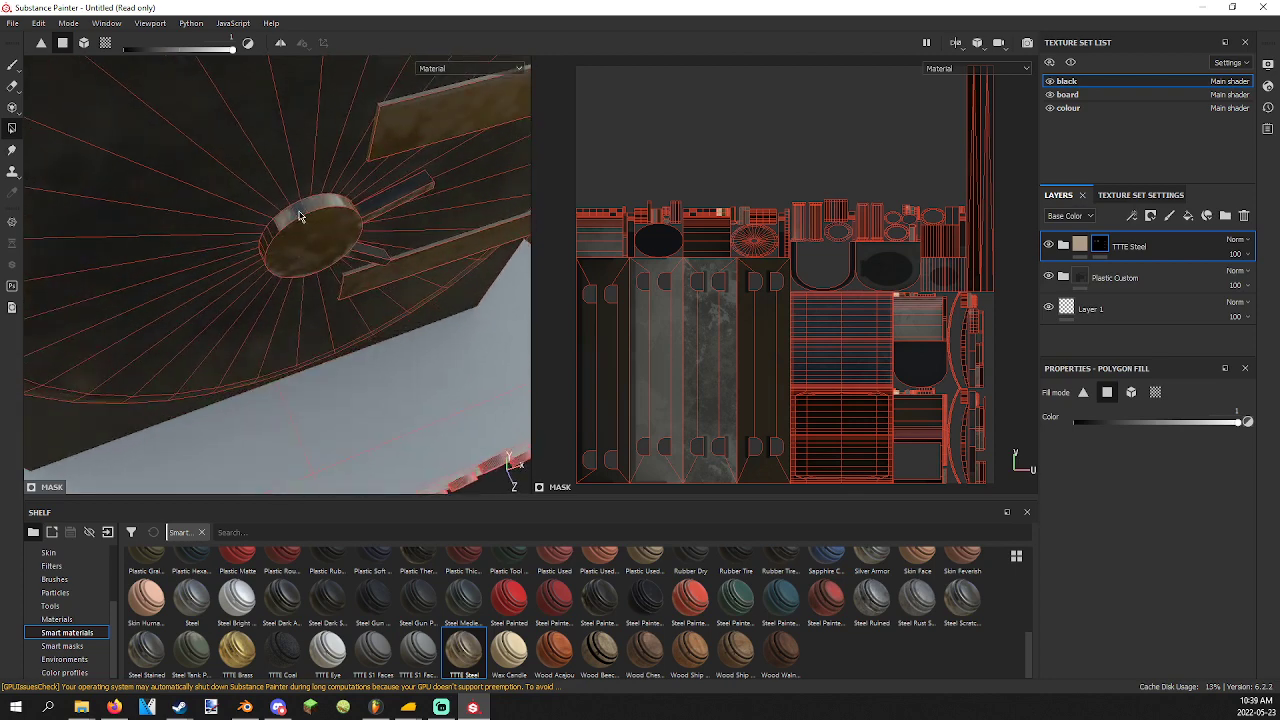
{"action": "left_click_drag", "start_coordinate": [285, 267], "coordinate": [286, 222], "text": "alt"}
{"action": "scroll", "coordinate": [275, 240], "scroll_direction": "up", "scroll_amount": 5}
{"action": "left_click_drag", "start_coordinate": [266, 264], "coordinate": [273, 186], "text": "alt"}
{"action": "left_click", "coordinate": [257, 148]}
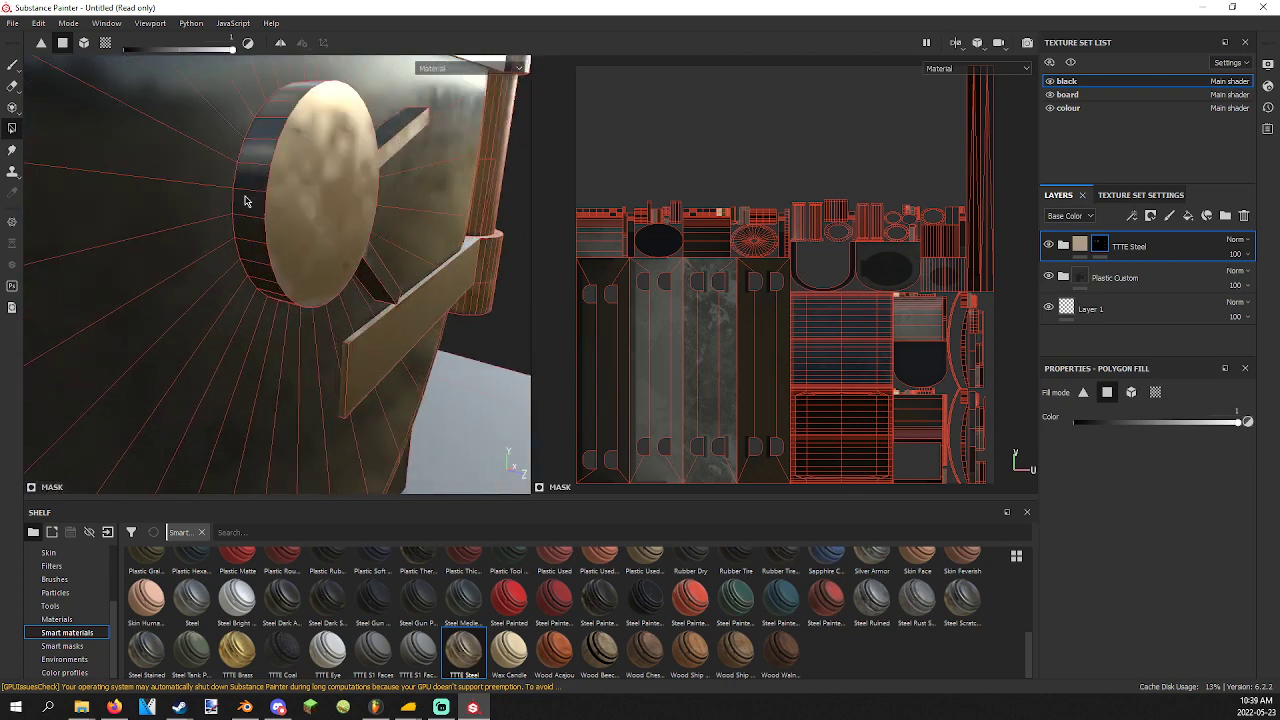
{"action": "mouse_move", "coordinate": [250, 240]}
{"action": "left_mouse_down"}
{"action": "mouse_move", "coordinate": [251, 193]}
{"action": "mouse_move", "coordinate": [266, 293]}
{"action": "mouse_move", "coordinate": [409, 320]}
{"action": "mouse_move", "coordinate": [440, 300]}
{"action": "mouse_move", "coordinate": [458, 342]}
{"action": "left_mouse_up"}
{"action": "left_click", "coordinate": [415, 287]}
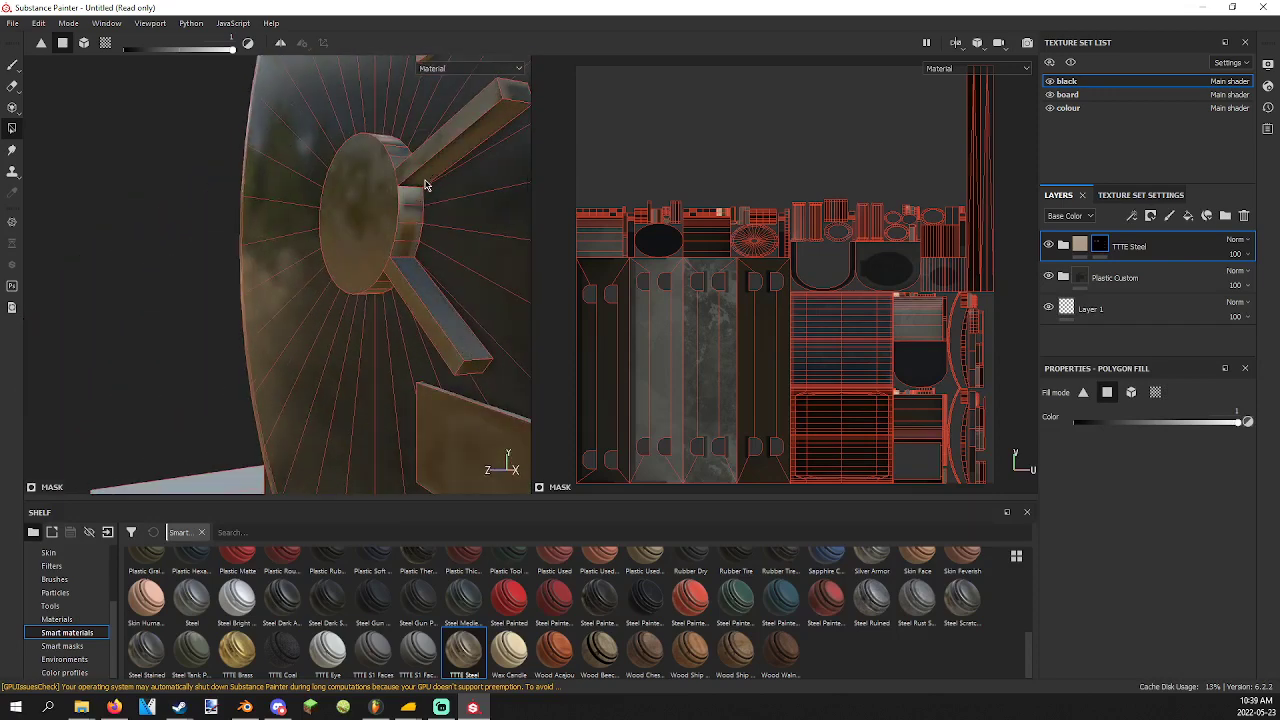
Apply the Plastic Custom smart material to the locomotive body's colour texture set.
{"action": "left_click_drag", "start_coordinate": [426, 189], "coordinate": [407, 261], "text": "alt"}
{"action": "scroll", "coordinate": [442, 278], "scroll_direction": "down", "scroll_amount": 10}
{"action": "middle_click_drag", "start_coordinate": [407, 260], "coordinate": [100, 328], "text": "alt"}
{"action": "scroll", "coordinate": [346, 326], "scroll_direction": "down", "scroll_amount": 2}
{"action": "scroll", "coordinate": [306, 300], "scroll_direction": "down", "scroll_amount": 1}
{"action": "scroll", "coordinate": [323, 320], "scroll_direction": "up", "scroll_amount": 1}
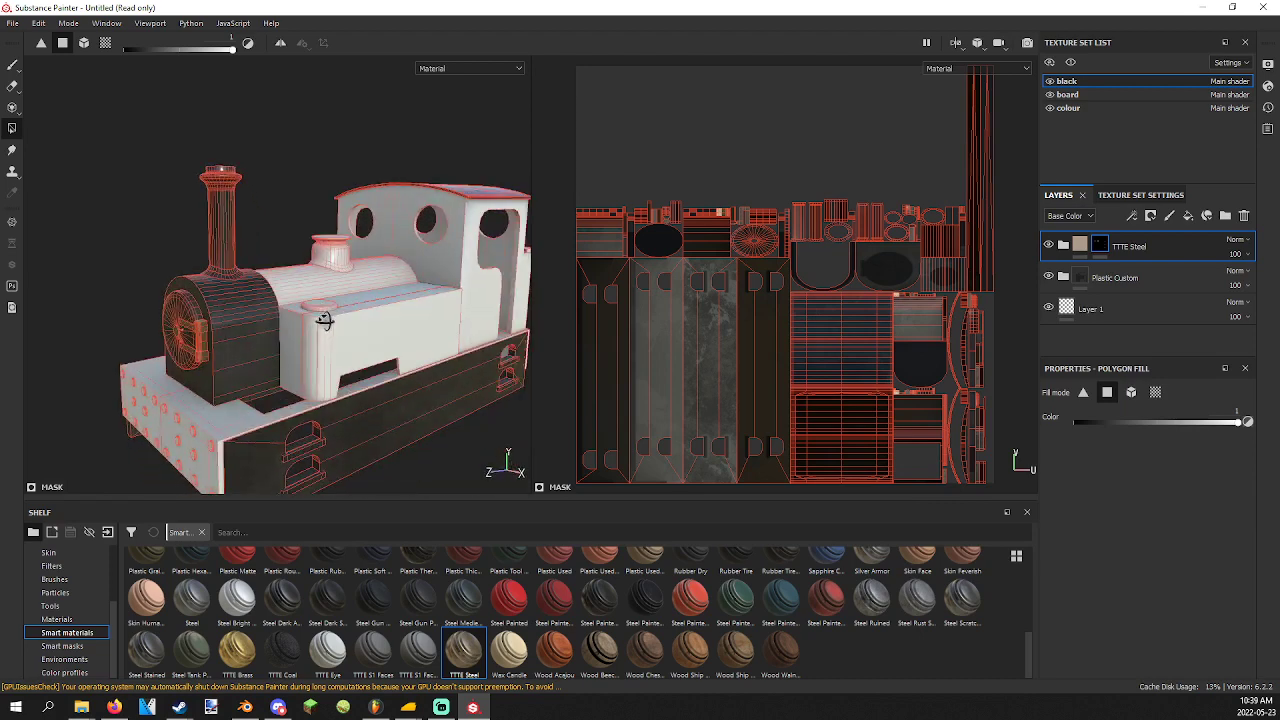
{"action": "middle_click_drag", "start_coordinate": [324, 320], "coordinate": [332, 282], "text": "alt"}
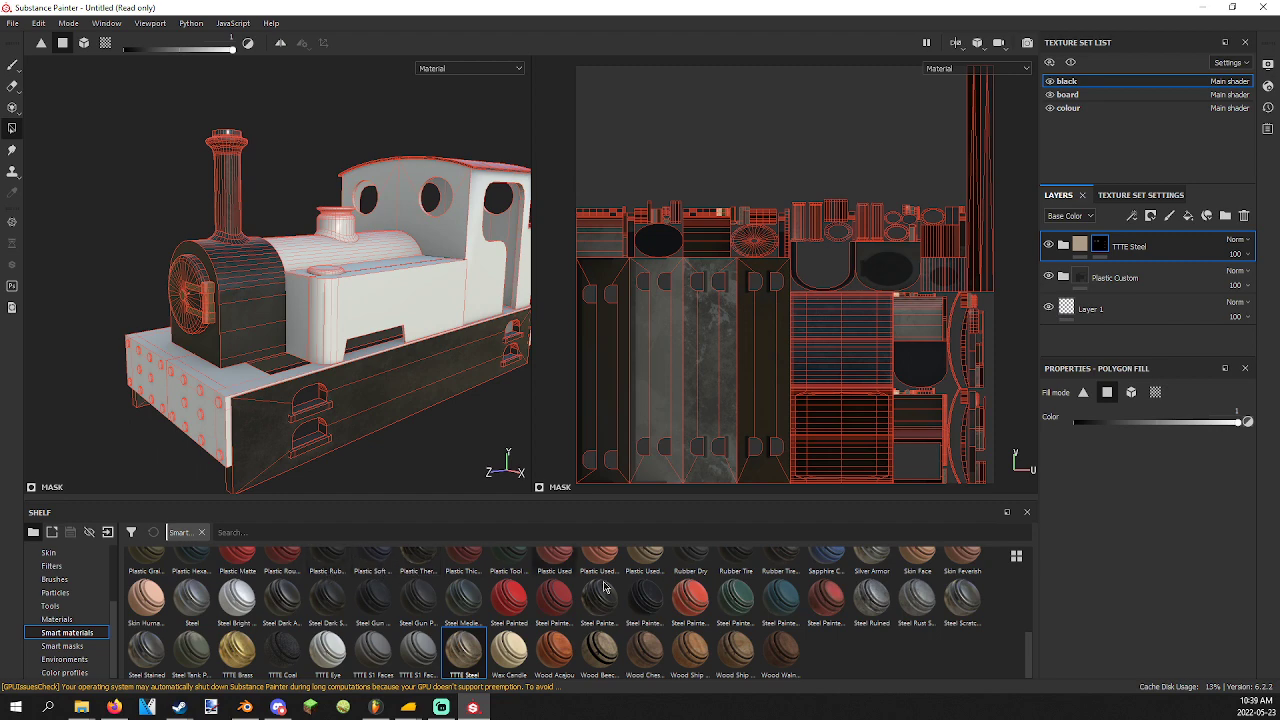
{"action": "scroll", "coordinate": [783, 597], "scroll_direction": "up", "scroll_amount": 3}
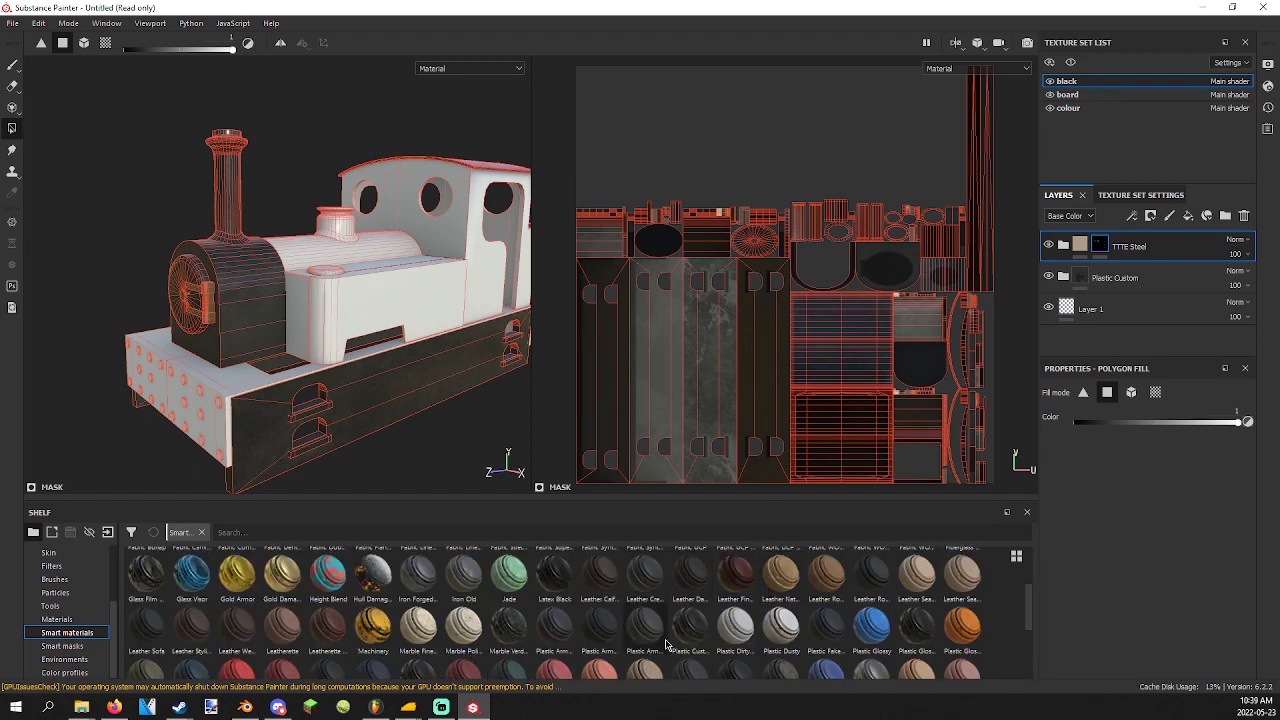
{"action": "left_click_drag", "start_coordinate": [690, 648], "coordinate": [418, 444]}
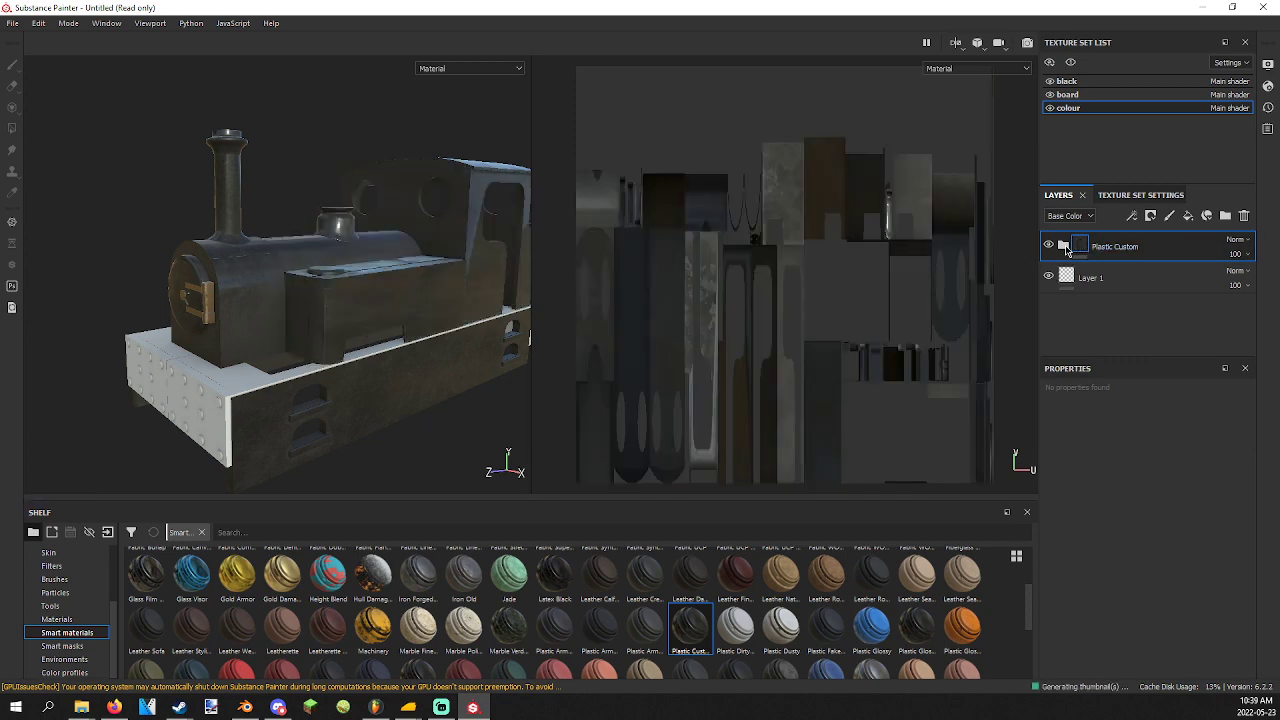
Set the base colour of the Plastic fill layer inside the colour set's Plastic Custom group to teal.
{"action": "left_click", "coordinate": [1064, 246]}
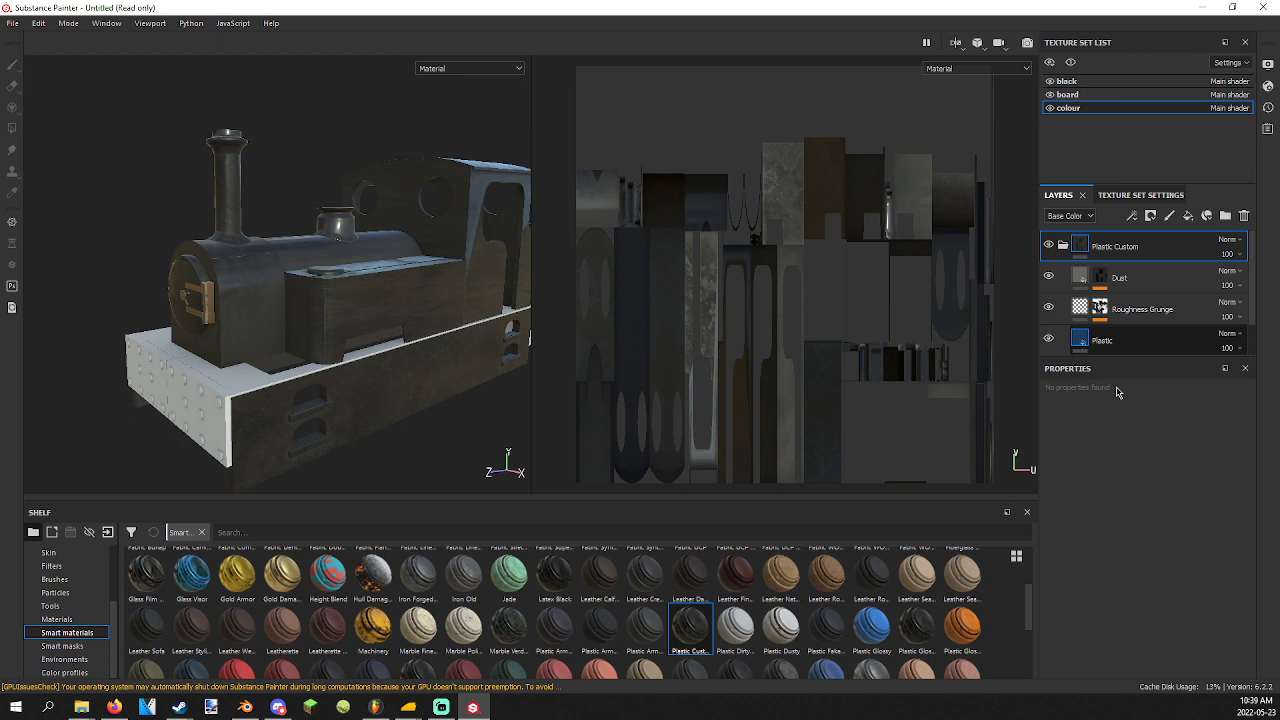
{"action": "left_click", "coordinate": [1110, 340]}
{"action": "scroll", "coordinate": [1140, 480], "scroll_direction": "down", "scroll_amount": 2}
{"action": "left_click", "coordinate": [1128, 592]}
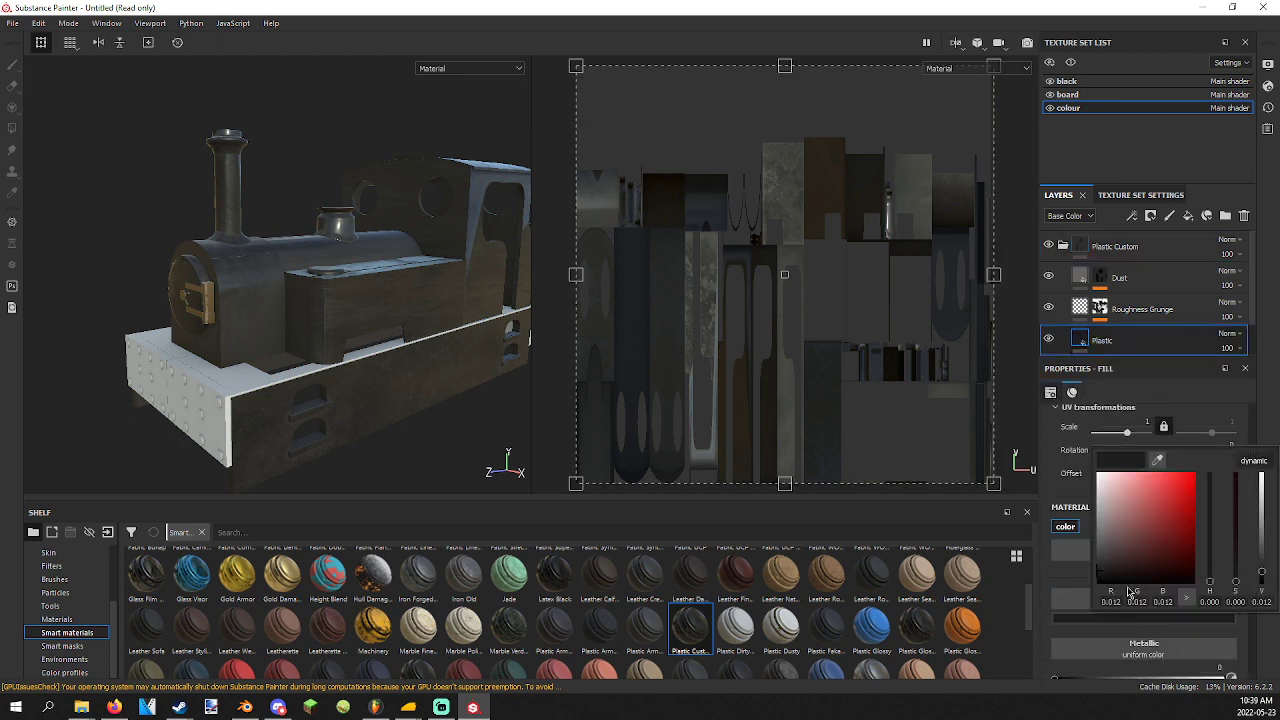
{"action": "left_click_drag", "start_coordinate": [1210, 587], "coordinate": [1180, 503]}
{"action": "left_click_drag", "start_coordinate": [340, 305], "coordinate": [388, 460], "text": "alt"}
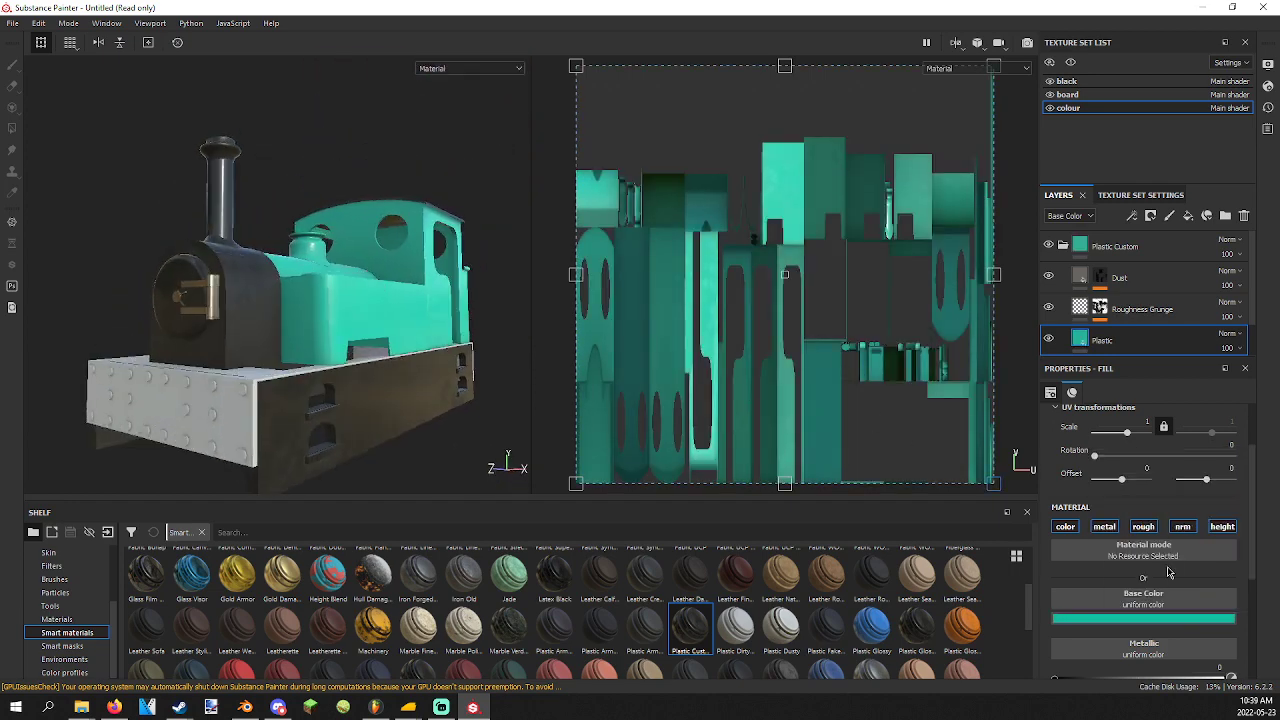
Change the Plastic layer's base colour to purple and inspect the locomotive body from several sides.
{"action": "left_click", "coordinate": [1159, 619]}
{"action": "mouse_move", "coordinate": [1210, 517]}
{"action": "left_mouse_down"}
{"action": "mouse_move", "coordinate": [1209, 500]}
{"action": "mouse_move", "coordinate": [1228, 512]}
{"action": "left_mouse_up"}
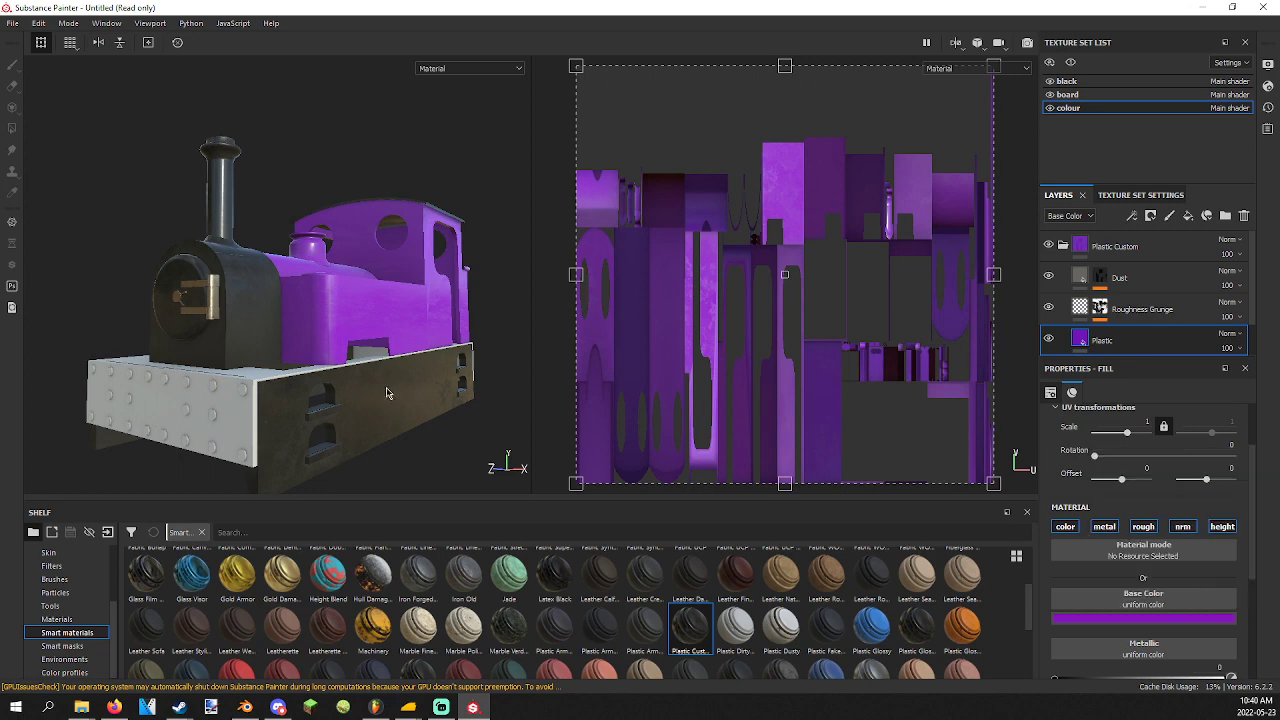
{"action": "left_click_drag", "start_coordinate": [388, 394], "coordinate": [446, 377], "text": "alt"}
{"action": "scroll", "coordinate": [351, 376], "scroll_direction": "down", "scroll_amount": 3}
{"action": "scroll", "coordinate": [380, 342], "scroll_direction": "up", "scroll_amount": 6}
{"action": "left_click_drag", "start_coordinate": [380, 342], "coordinate": [109, 397], "text": "alt"}
{"action": "left_click_drag", "start_coordinate": [220, 348], "coordinate": [387, 370], "text": "alt"}
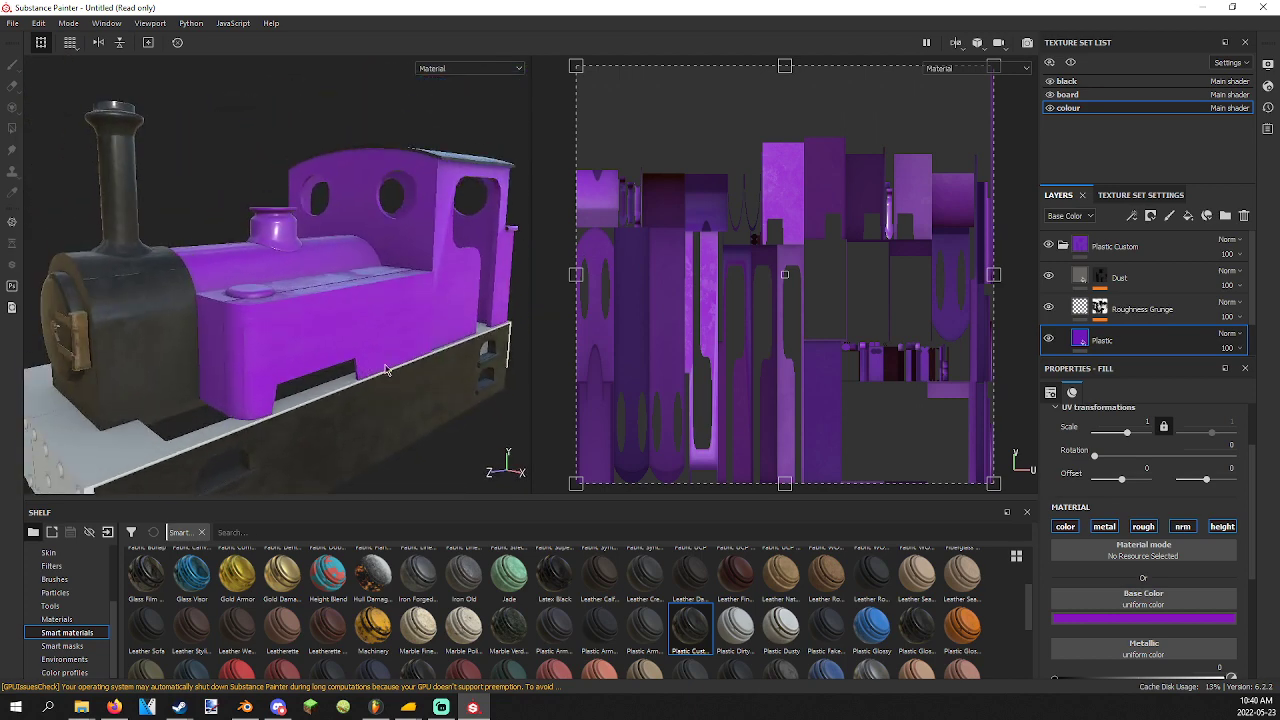
Move Layer 1 above the collapsed Plastic Custom group, search the whole shelf for dirt and pick the Dirt 2 brush.
{"action": "left_click", "coordinate": [1063, 245]}
{"action": "left_click_drag", "start_coordinate": [1115, 270], "coordinate": [1110, 238]}
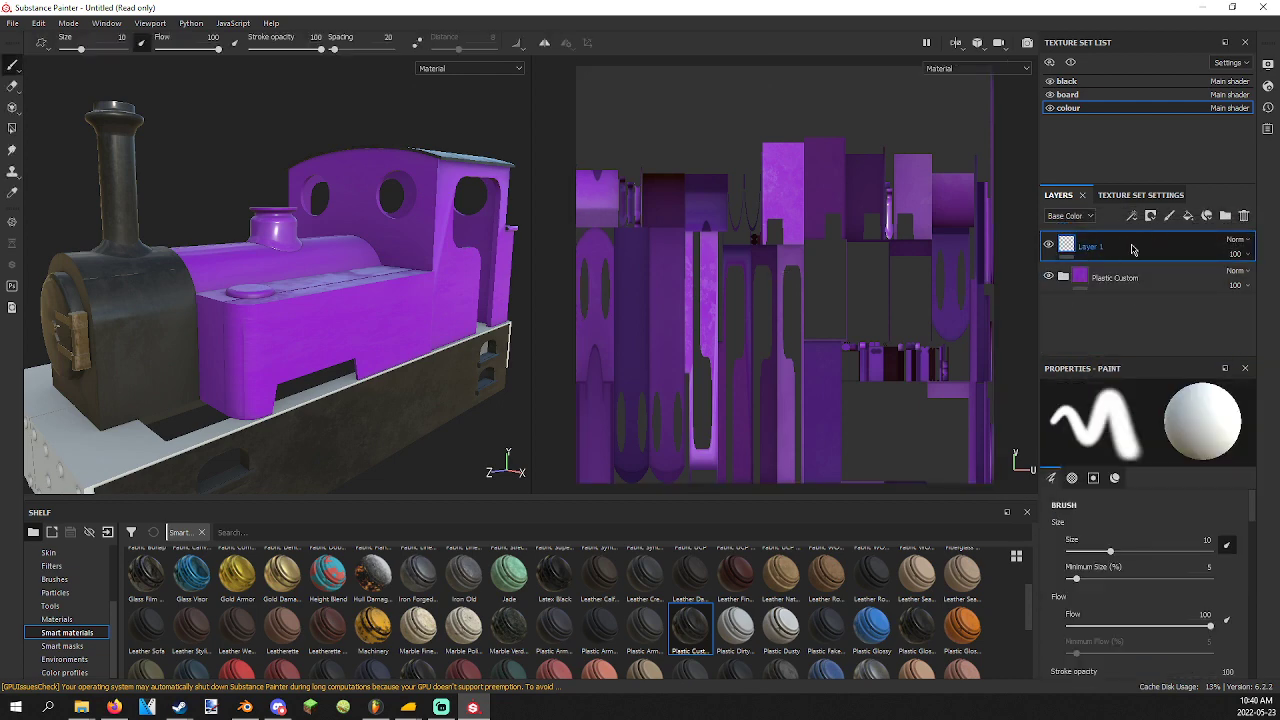
{"action": "scroll", "coordinate": [64, 590], "scroll_direction": "up", "scroll_amount": 4}
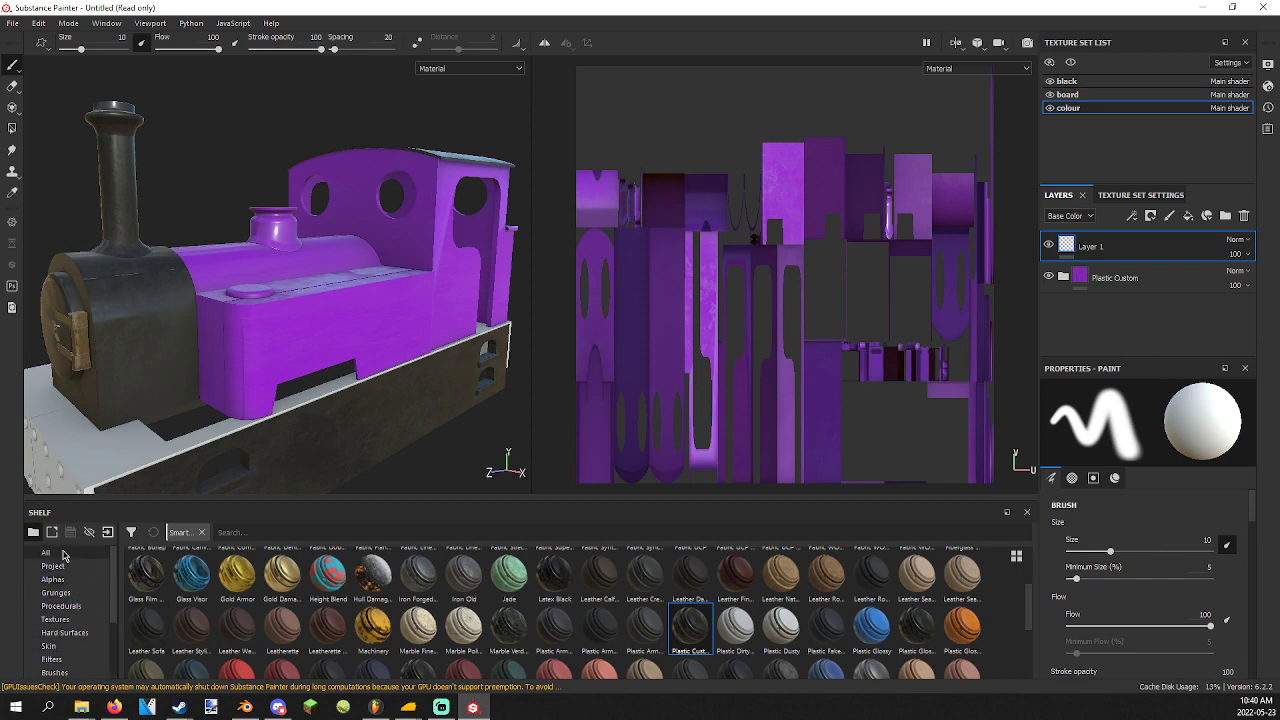
{"action": "left_click", "coordinate": [201, 532]}
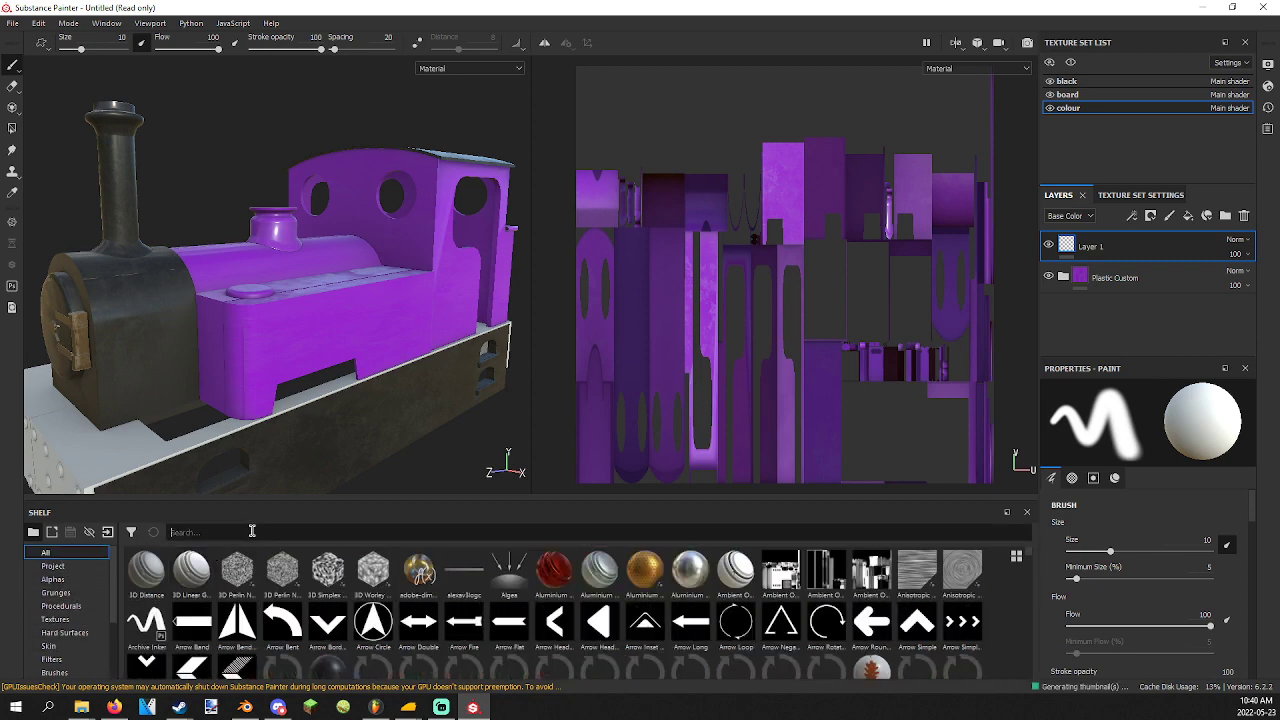
{"action": "type", "text": "dirt"}
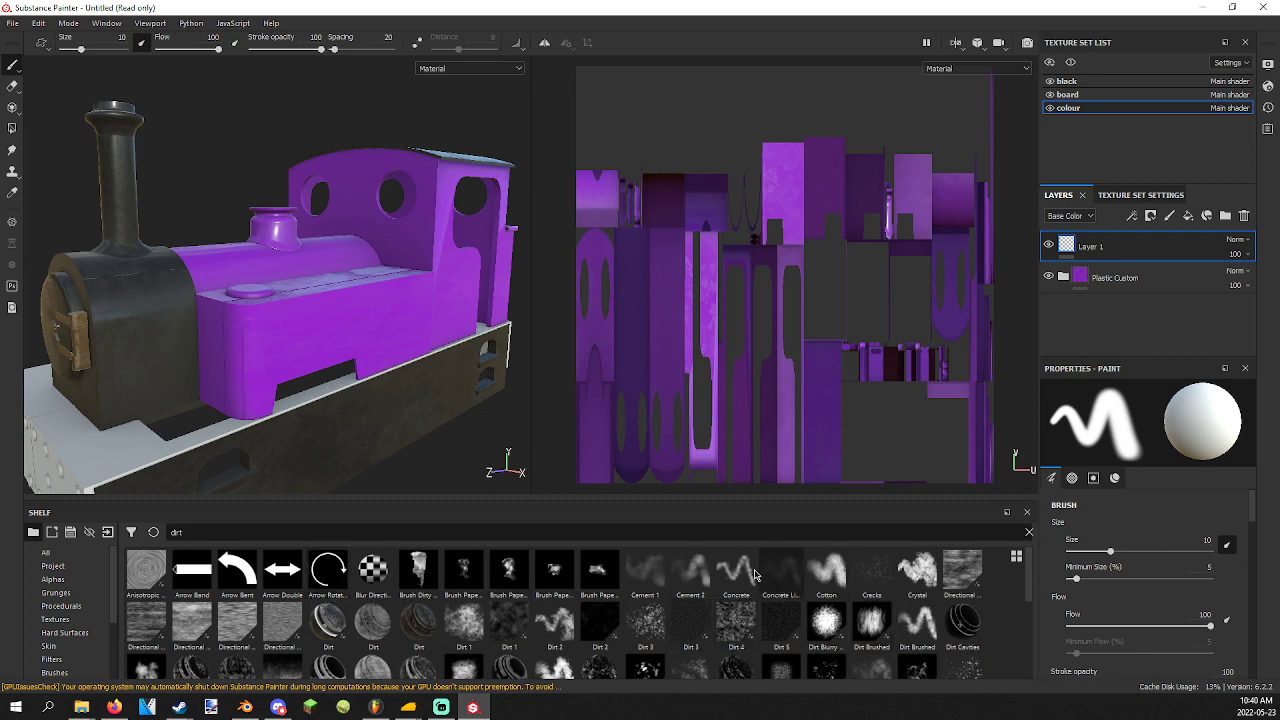
{"action": "left_click", "coordinate": [572, 630]}
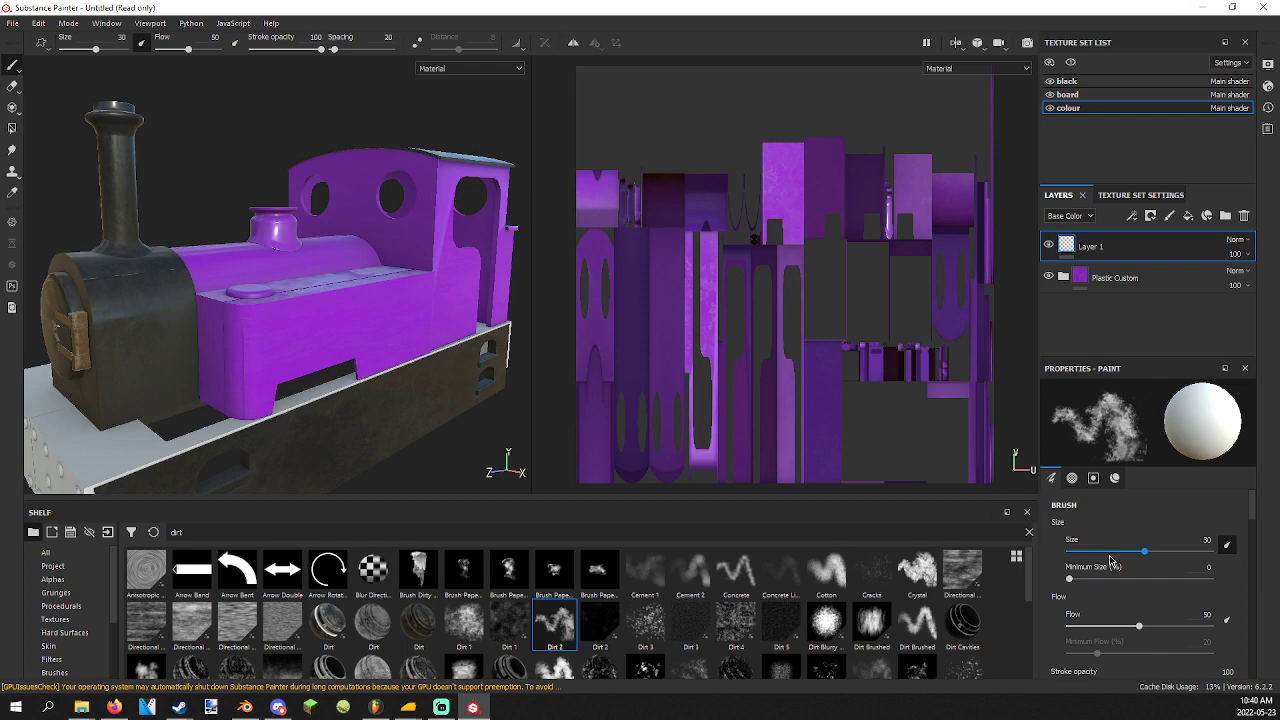
Set the base colour of the Dirt 2 brush to a very dark brown.
{"action": "scroll", "coordinate": [1110, 562], "scroll_direction": "down", "scroll_amount": 10}
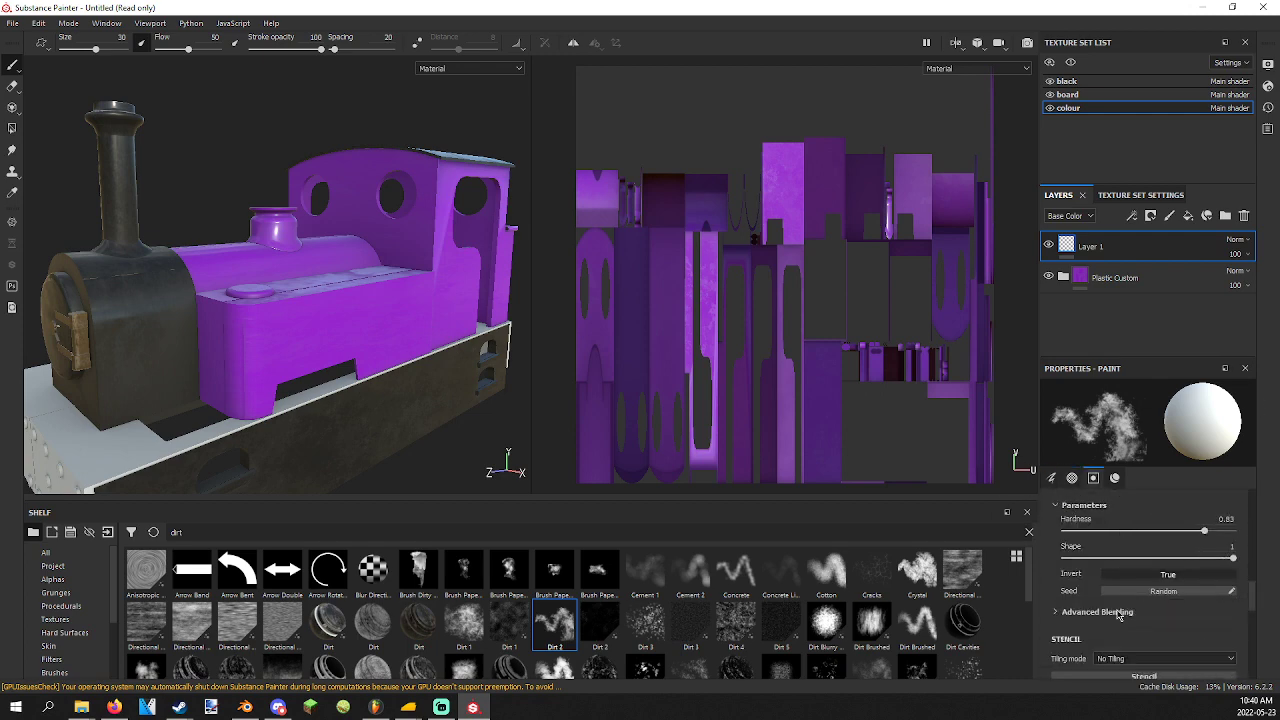
{"action": "scroll", "coordinate": [1118, 615], "scroll_direction": "down", "scroll_amount": 3}
{"action": "scroll", "coordinate": [1119, 616], "scroll_direction": "down", "scroll_amount": 2}
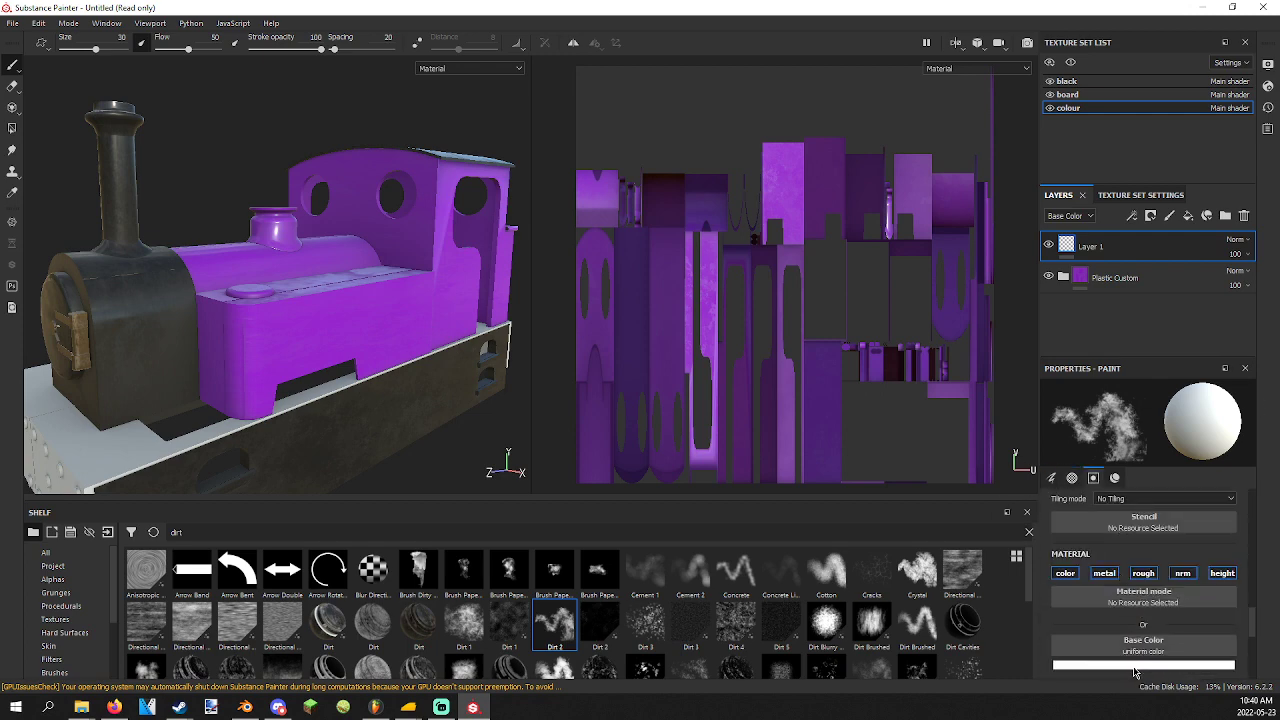
{"action": "left_click", "coordinate": [1130, 666]}
{"action": "left_click_drag", "start_coordinate": [1215, 624], "coordinate": [1211, 630]}
{"action": "left_click", "coordinate": [1190, 632]}
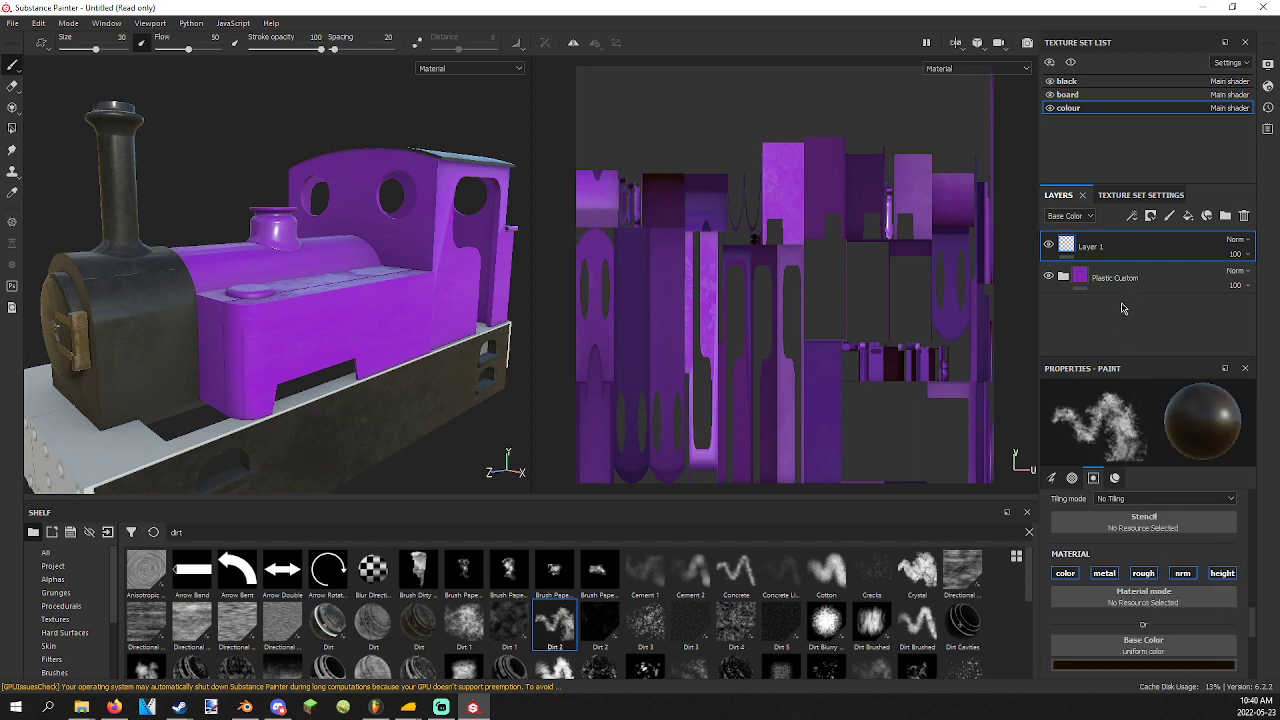
Paint dark dirt over the side tanks, boiler and cab of the locomotive body with the Dirt 2 brush.
{"action": "mouse_move", "coordinate": [275, 355]}
{"action": "left_mouse_down"}
{"action": "mouse_move", "coordinate": [305, 338]}
{"action": "mouse_move", "coordinate": [400, 355]}
{"action": "mouse_move", "coordinate": [440, 245]}
{"action": "mouse_move", "coordinate": [400, 290]}
{"action": "mouse_move", "coordinate": [410, 313]}
{"action": "left_mouse_up"}
{"action": "key", "text": "ctrl+z"}
{"action": "mouse_move", "coordinate": [365, 370]}
{"action": "left_mouse_down", "text": "alt"}
{"action": "mouse_move", "coordinate": [320, 320]}
{"action": "mouse_move", "coordinate": [355, 212]}
{"action": "mouse_move", "coordinate": [323, 260]}
{"action": "mouse_move", "coordinate": [300, 214]}
{"action": "mouse_move", "coordinate": [267, 295]}
{"action": "mouse_move", "coordinate": [240, 262]}
{"action": "mouse_move", "coordinate": [380, 262]}
{"action": "mouse_move", "coordinate": [430, 300]}
{"action": "mouse_move", "coordinate": [278, 350]}
{"action": "mouse_move", "coordinate": [236, 332]}
{"action": "mouse_move", "coordinate": [247, 342]}
{"action": "mouse_move", "coordinate": [230, 385]}
{"action": "mouse_move", "coordinate": [300, 327]}
{"action": "mouse_move", "coordinate": [290, 345]}
{"action": "mouse_move", "coordinate": [344, 331]}
{"action": "left_mouse_up", "text": "alt"}
{"action": "left_click_drag", "start_coordinate": [437, 358], "coordinate": [420, 276]}
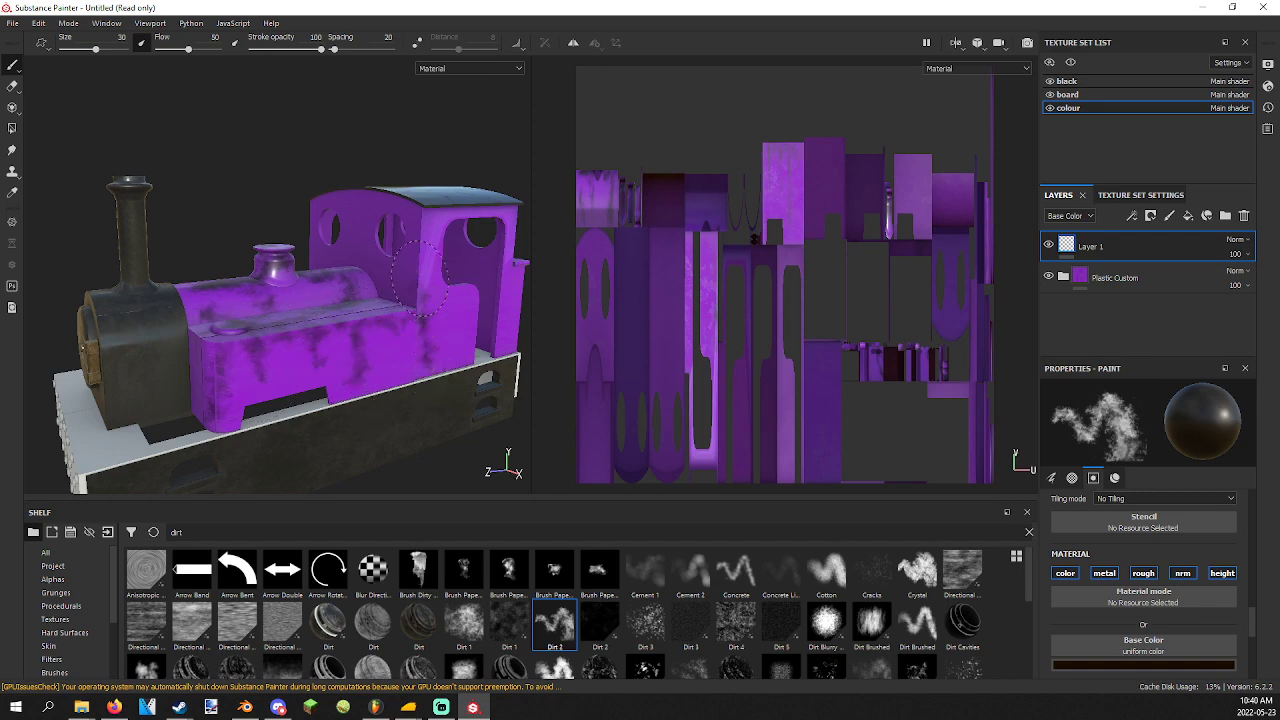
{"action": "left_click_drag", "start_coordinate": [437, 228], "coordinate": [505, 262]}
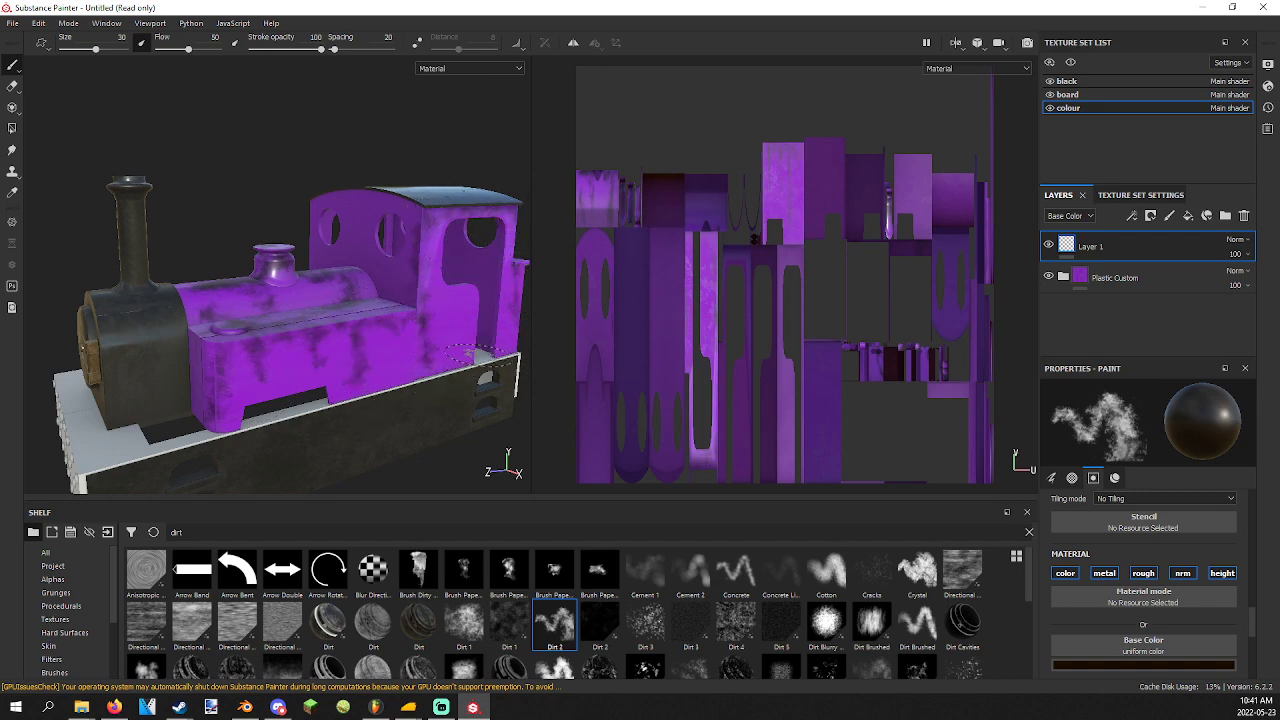
{"action": "mouse_move", "coordinate": [270, 385]}
{"action": "left_mouse_down", "text": "alt"}
{"action": "mouse_move", "coordinate": [285, 371]}
{"action": "mouse_move", "coordinate": [213, 365]}
{"action": "mouse_move", "coordinate": [228, 345]}
{"action": "left_mouse_up", "text": "alt"}
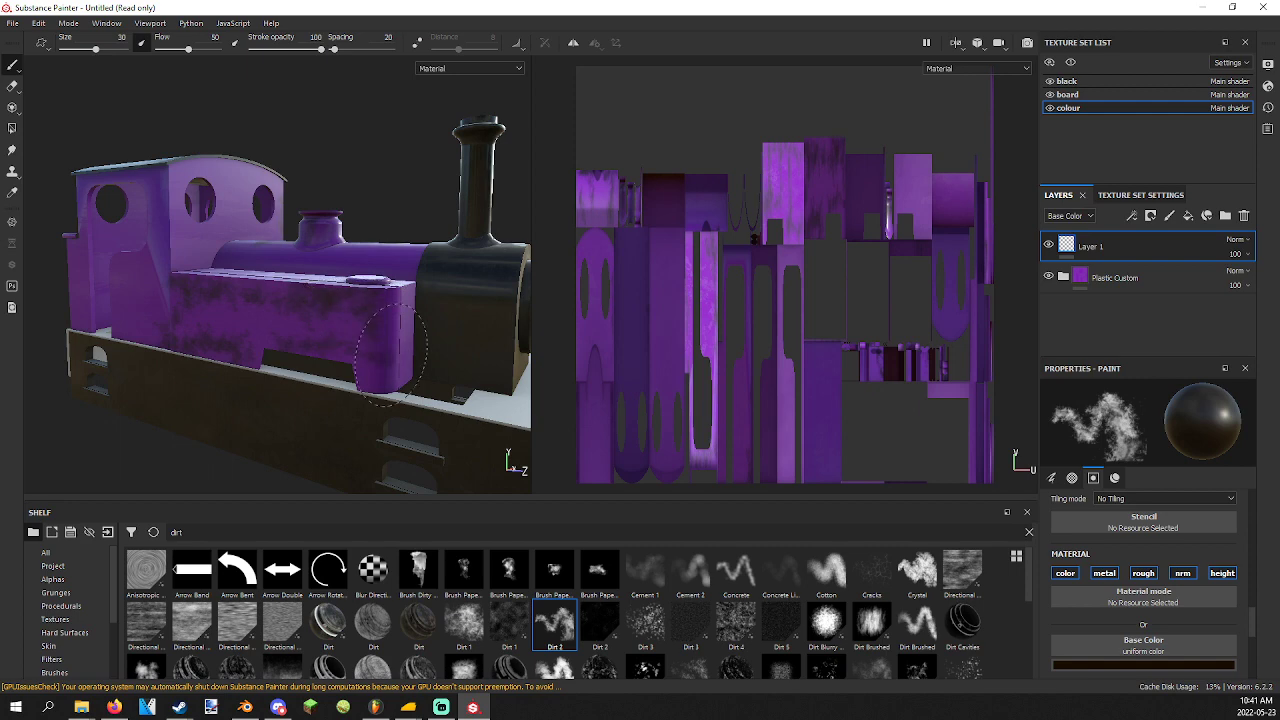
{"action": "left_click_drag", "start_coordinate": [375, 378], "coordinate": [390, 250], "text": "alt"}
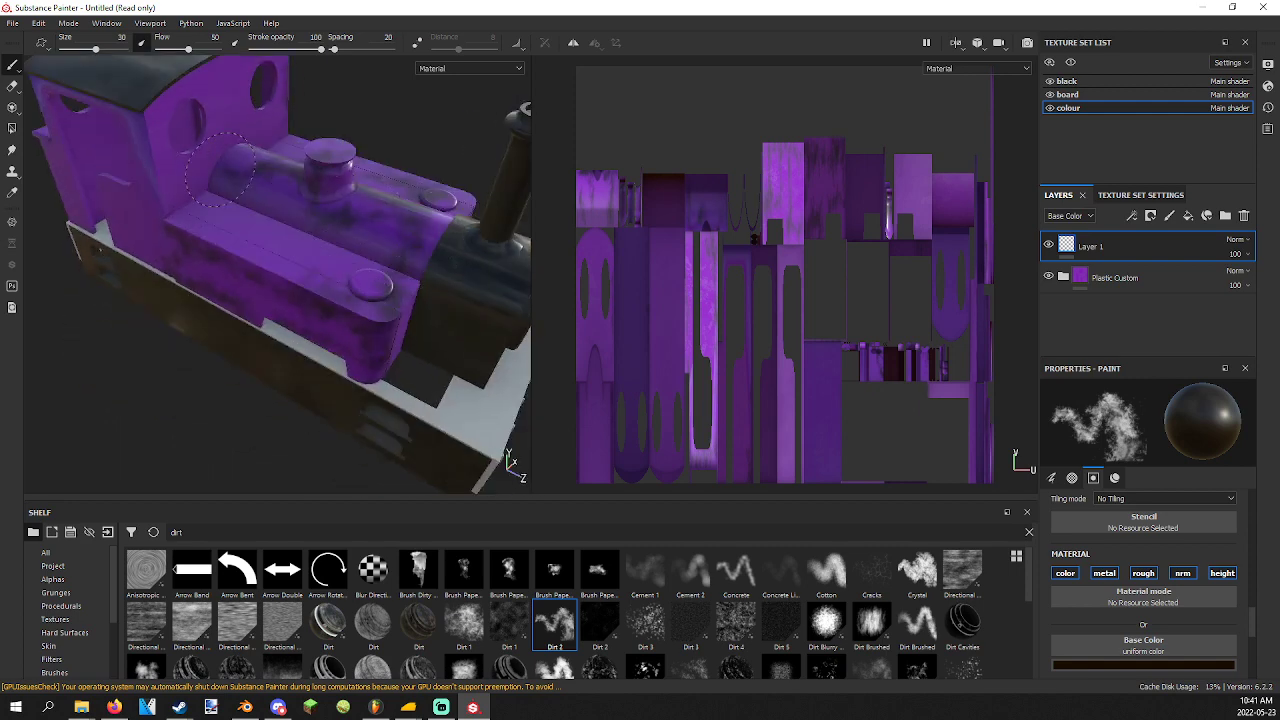
{"action": "mouse_move", "coordinate": [220, 170]}
{"action": "left_mouse_down"}
{"action": "mouse_move", "coordinate": [190, 100]}
{"action": "mouse_move", "coordinate": [230, 145]}
{"action": "left_mouse_up"}
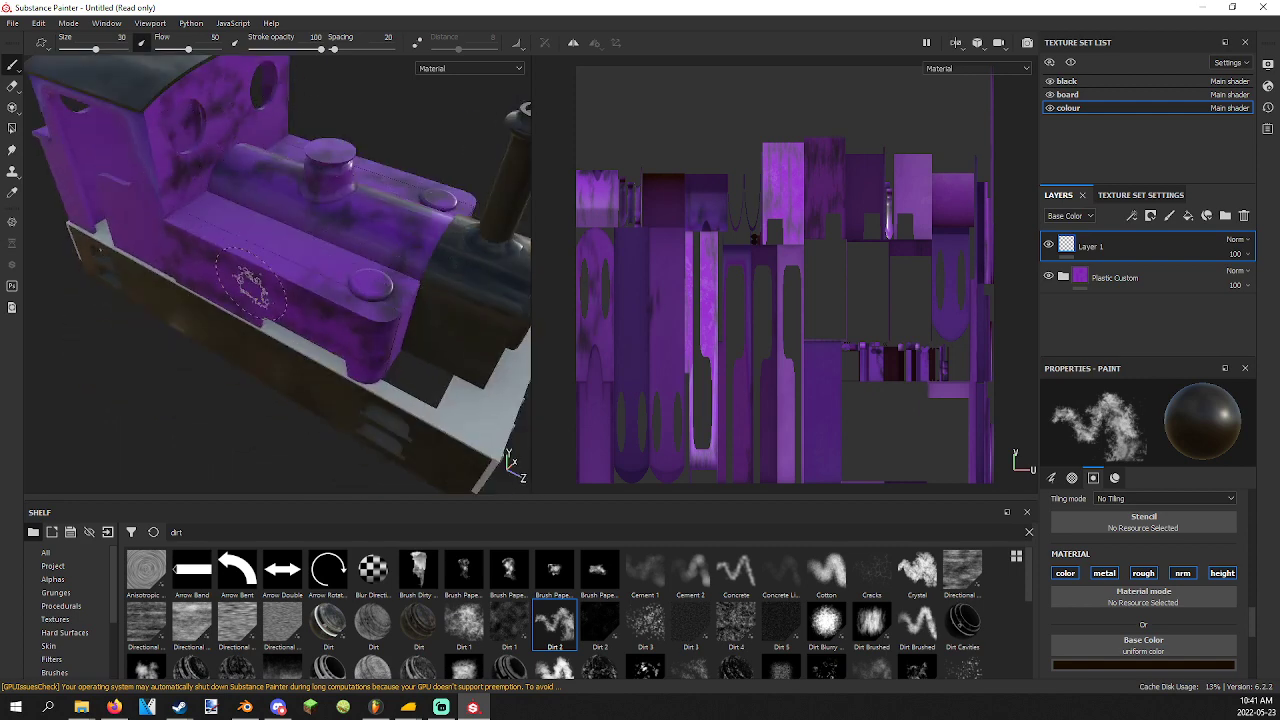
{"action": "left_click_drag", "start_coordinate": [250, 280], "coordinate": [60, 230], "text": "alt"}
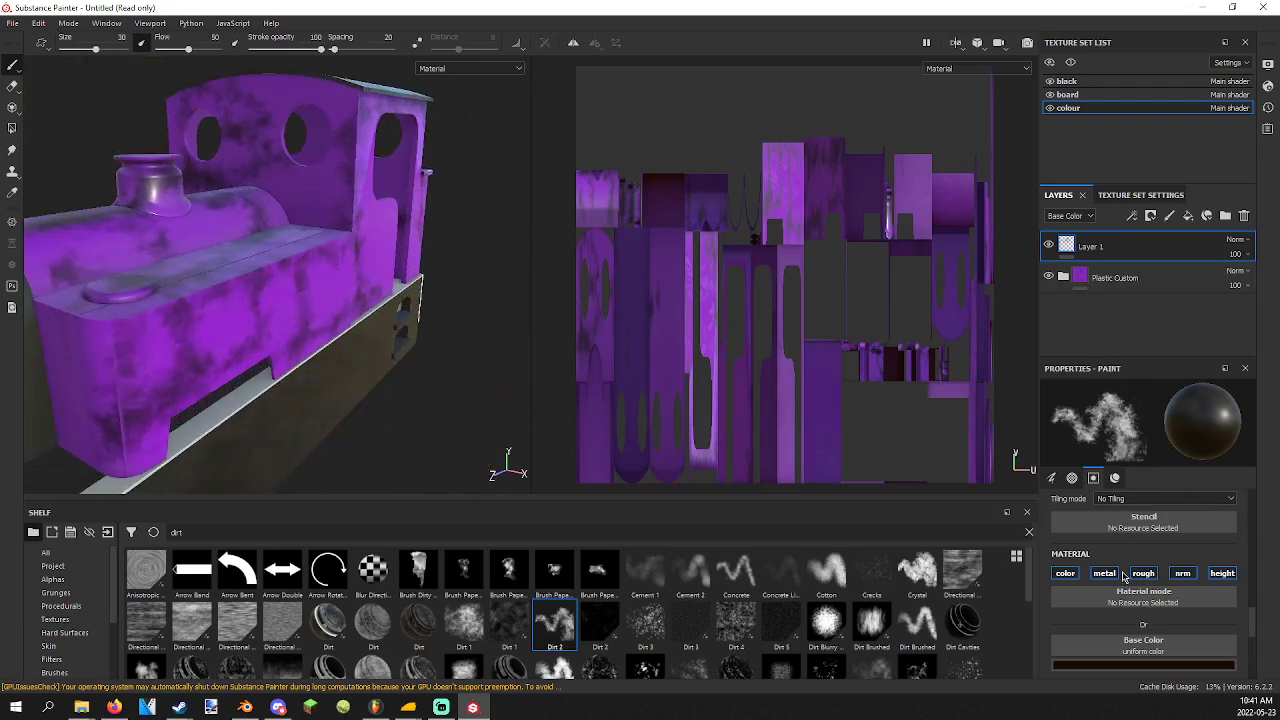
{"action": "scroll", "coordinate": [1125, 577], "scroll_direction": "up", "scroll_amount": 4}
{"action": "scroll", "coordinate": [1150, 605], "scroll_direction": "up", "scroll_amount": 5}
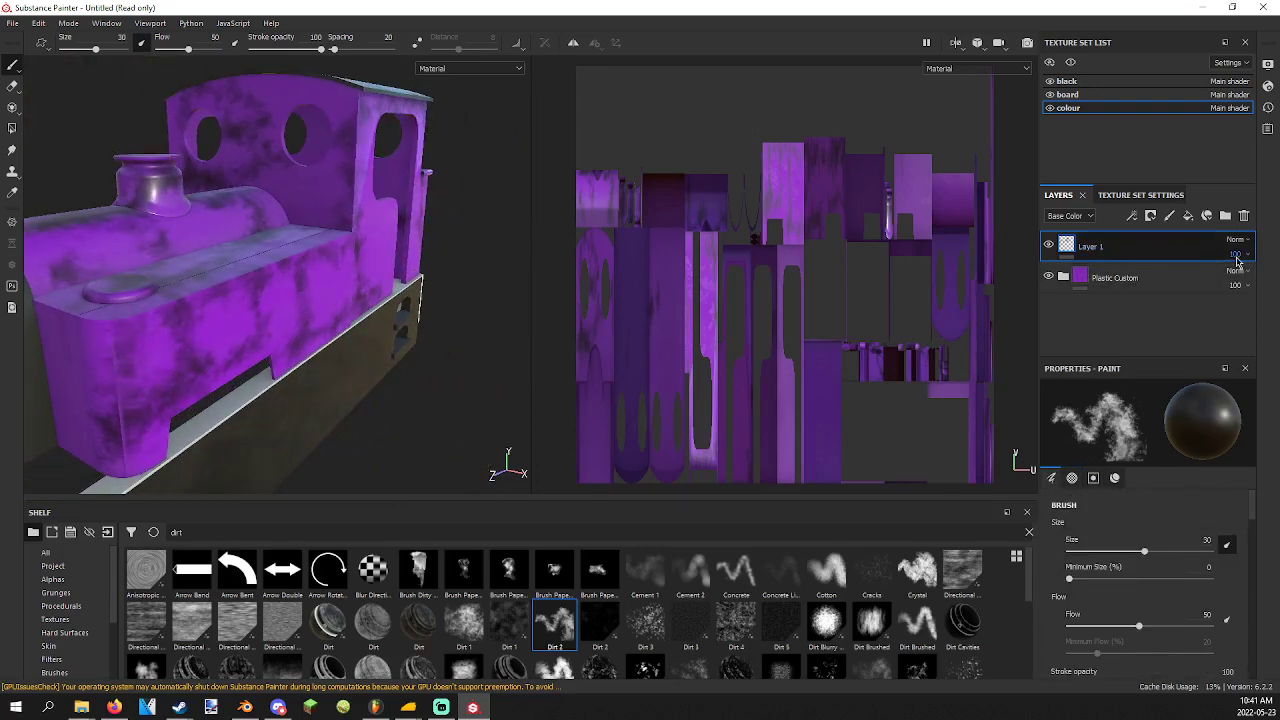
{"action": "left_click_drag", "start_coordinate": [1276, 281], "coordinate": [1241, 283]}
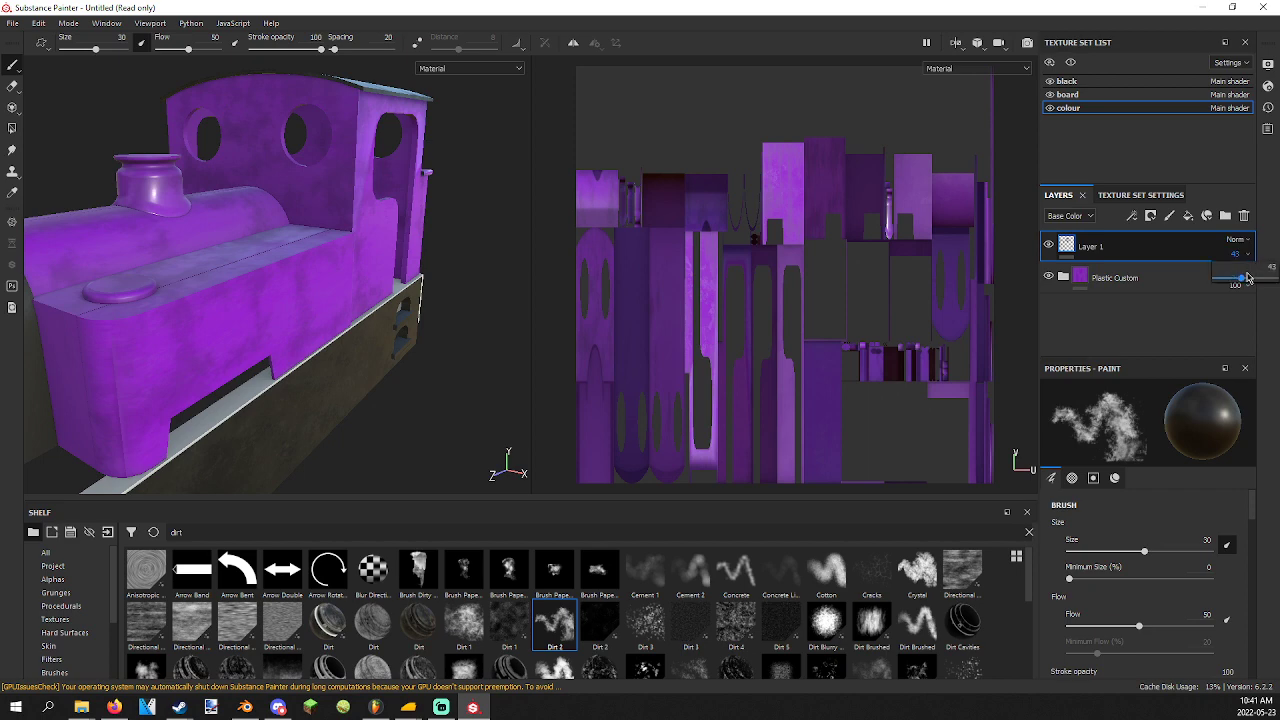
{"action": "left_click_drag", "start_coordinate": [1262, 287], "coordinate": [1279, 285]}
{"action": "left_click_drag", "start_coordinate": [321, 49], "coordinate": [271, 49]}
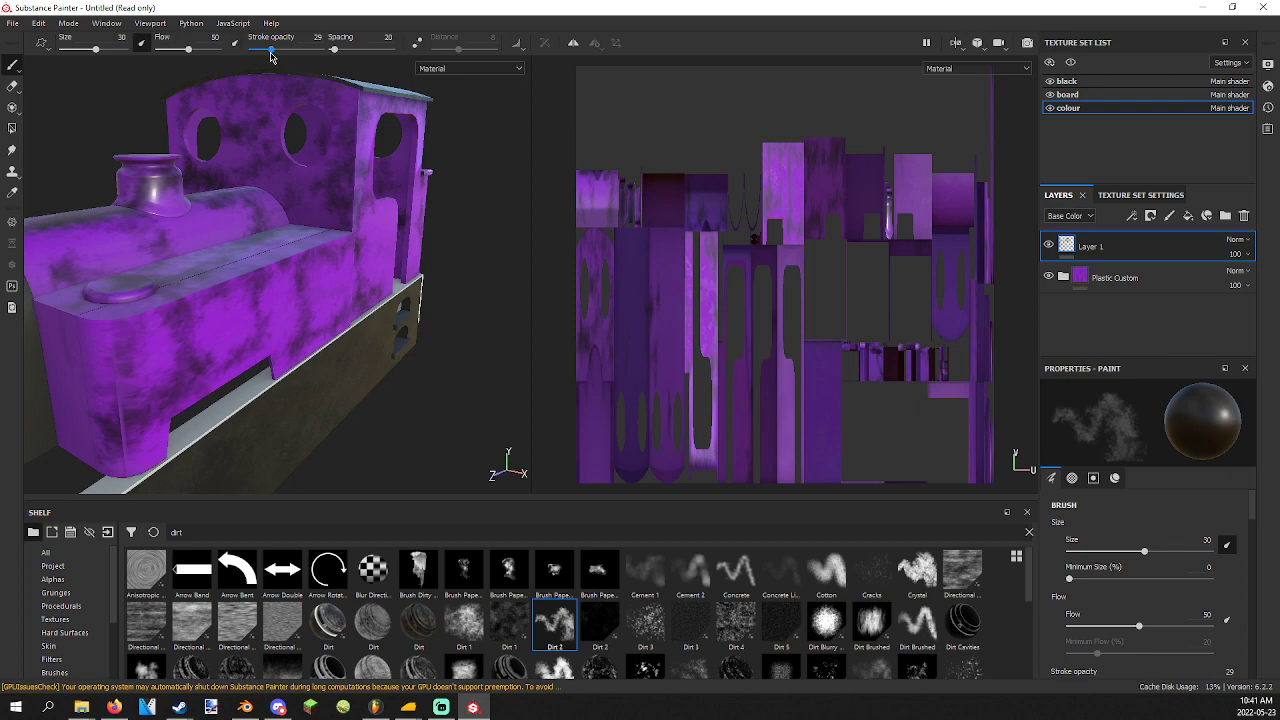
{"action": "left_click_drag", "start_coordinate": [271, 49], "coordinate": [321, 49]}
Lower the opacity of the dirt layer, Layer 1, to 52.
{"action": "left_click_drag", "start_coordinate": [330, 300], "coordinate": [480, 290], "text": "alt"}
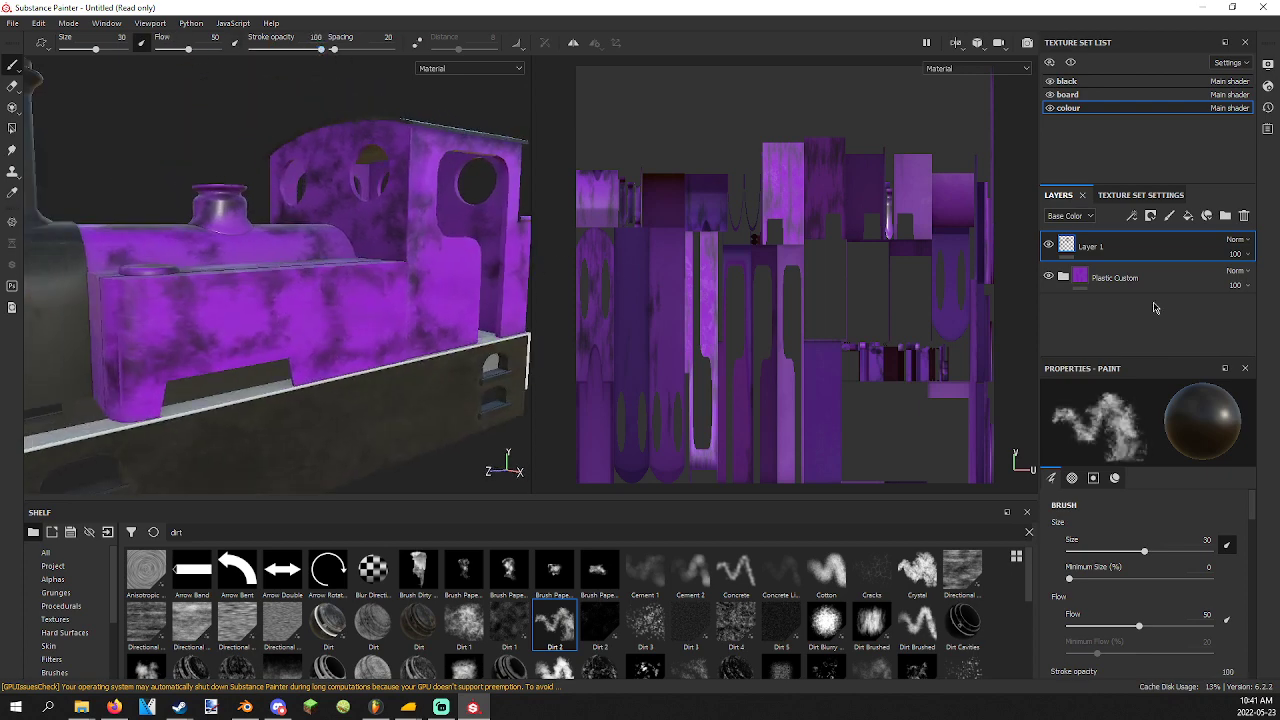
{"action": "left_click", "coordinate": [1247, 254]}
{"action": "left_click_drag", "start_coordinate": [1275, 284], "coordinate": [1245, 284]}
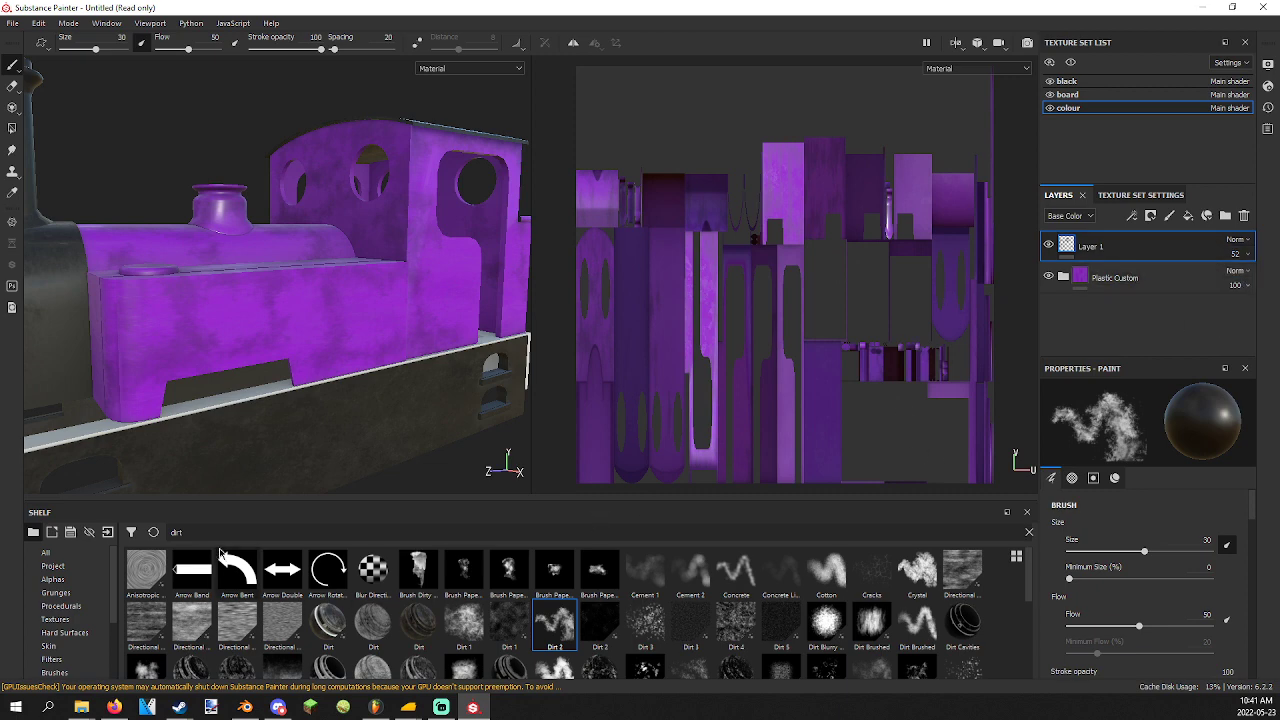
Search the shelf for "hard bru", pick the Basic Hard brush and set its size to 2.17.
{"action": "double_click", "coordinate": [176, 532]}
{"action": "type", "text": "aord bru"}
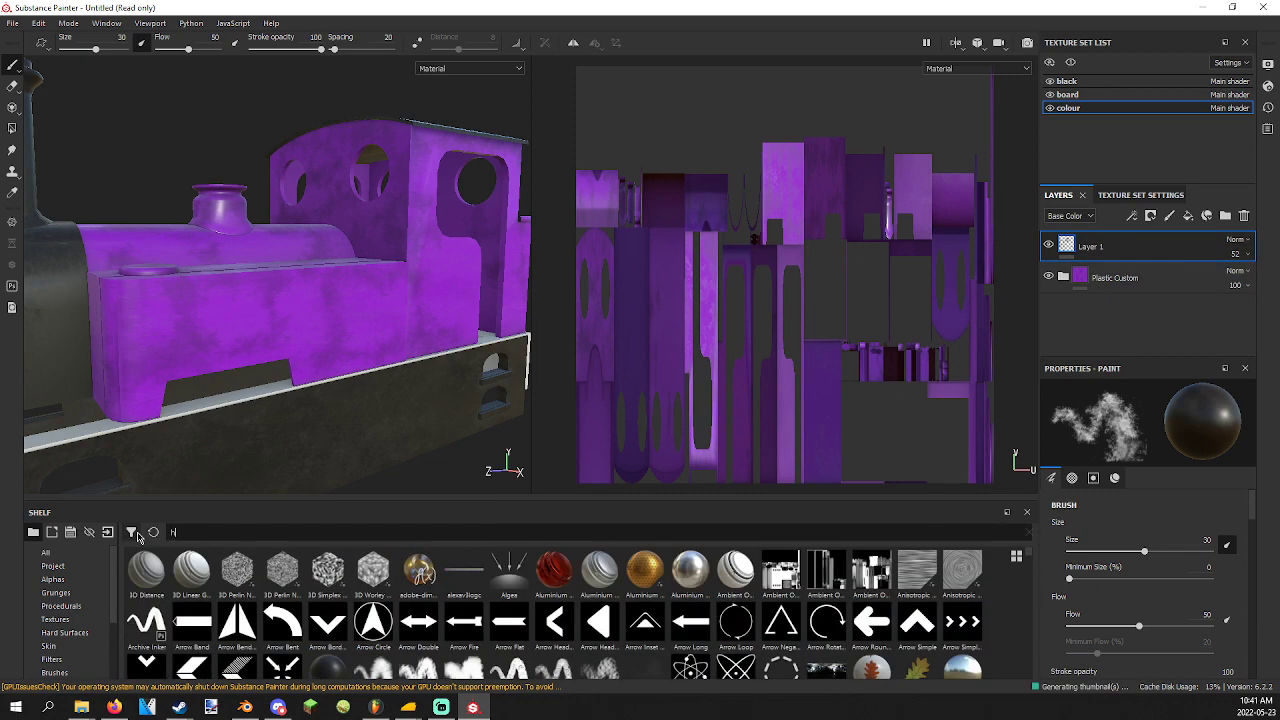
{"action": "left_click", "coordinate": [146, 578]}
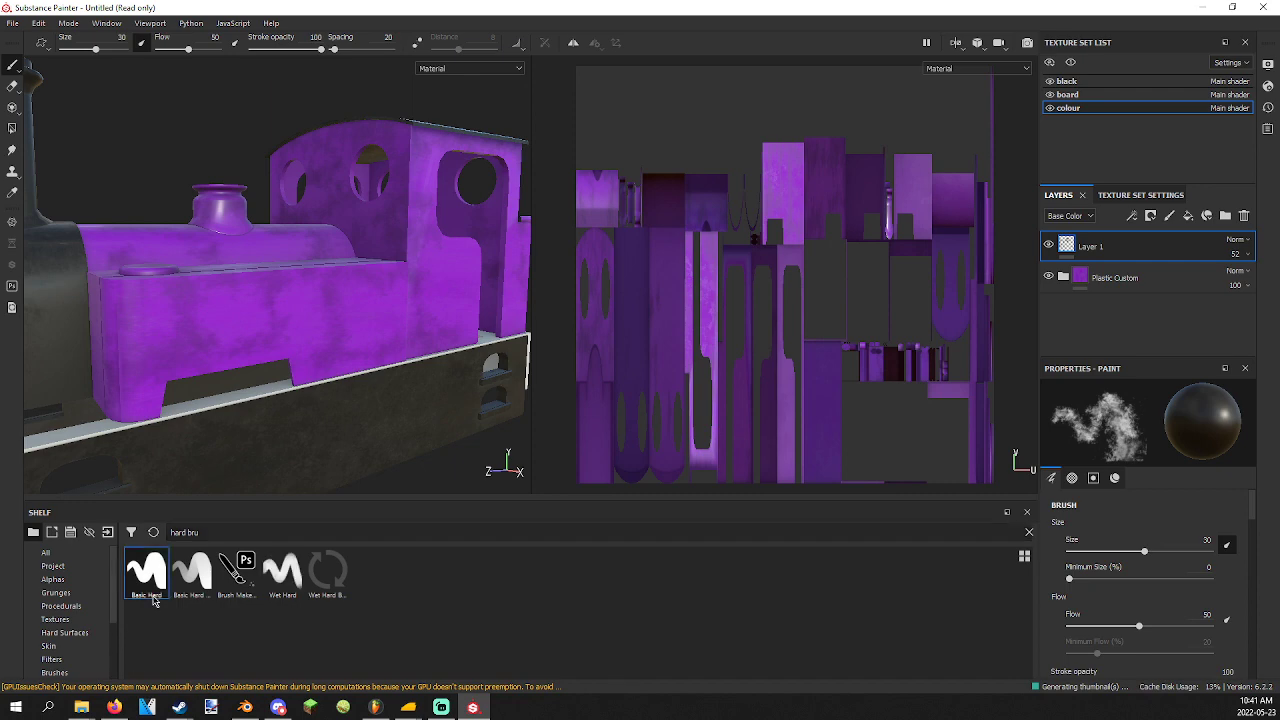
{"action": "left_click_drag", "start_coordinate": [363, 334], "coordinate": [260, 331], "text": "alt"}
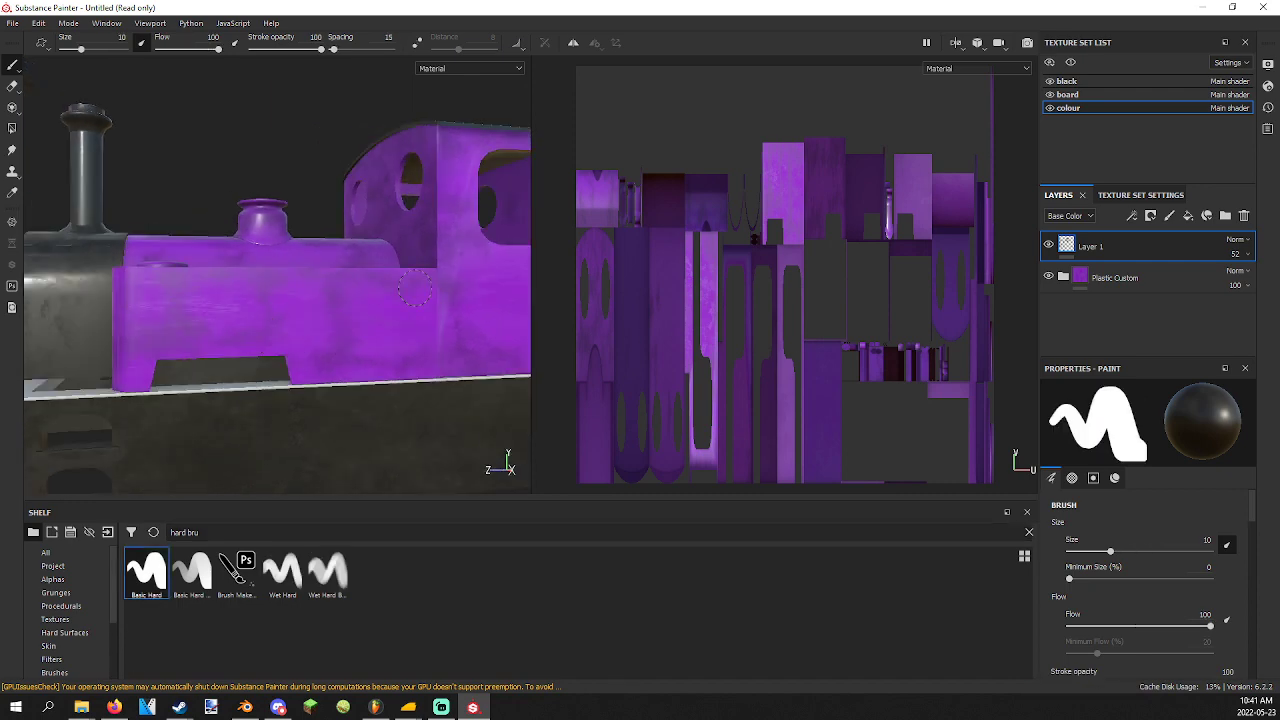
{"action": "right_click_drag", "start_coordinate": [260, 331], "coordinate": [200, 300], "text": "shift"}
{"action": "scroll", "coordinate": [120, 254], "scroll_direction": "up", "scroll_amount": 4}
{"action": "key", "text": "alt+space"}
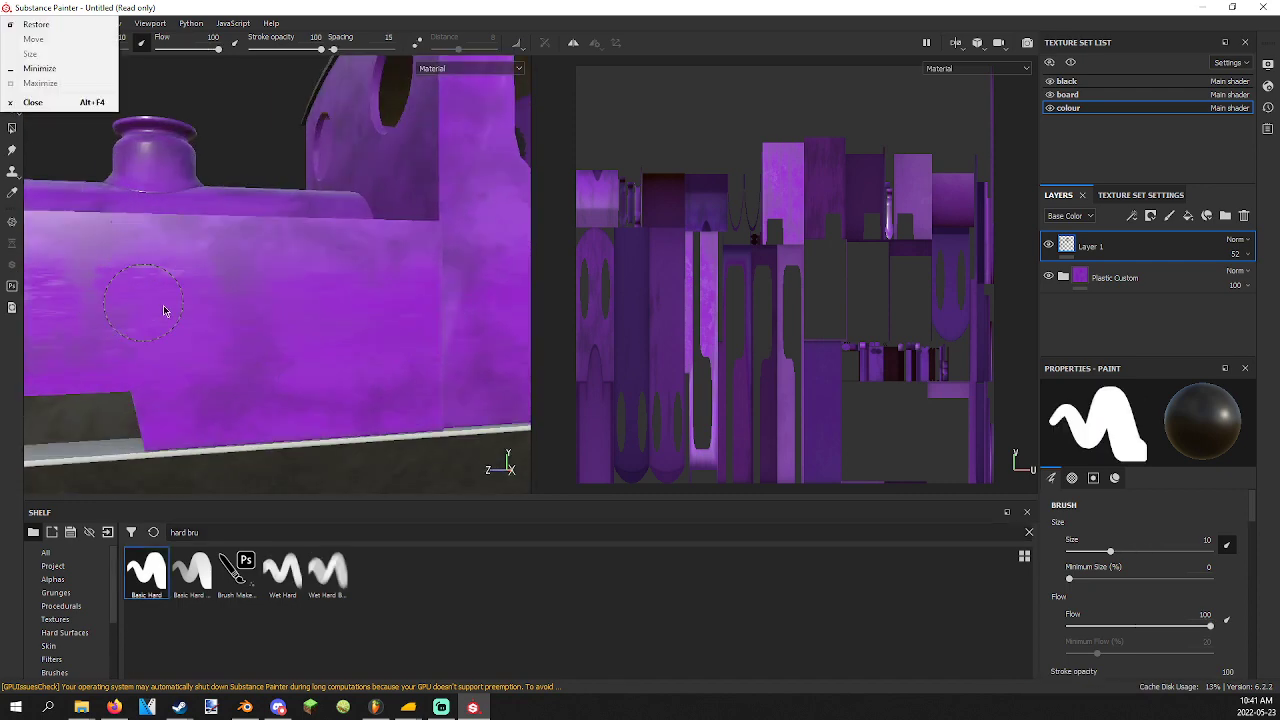
{"action": "middle_click_drag", "start_coordinate": [163, 302], "coordinate": [287, 292], "text": "alt"}
{"action": "left_click_drag", "start_coordinate": [81, 49], "coordinate": [69, 49]}
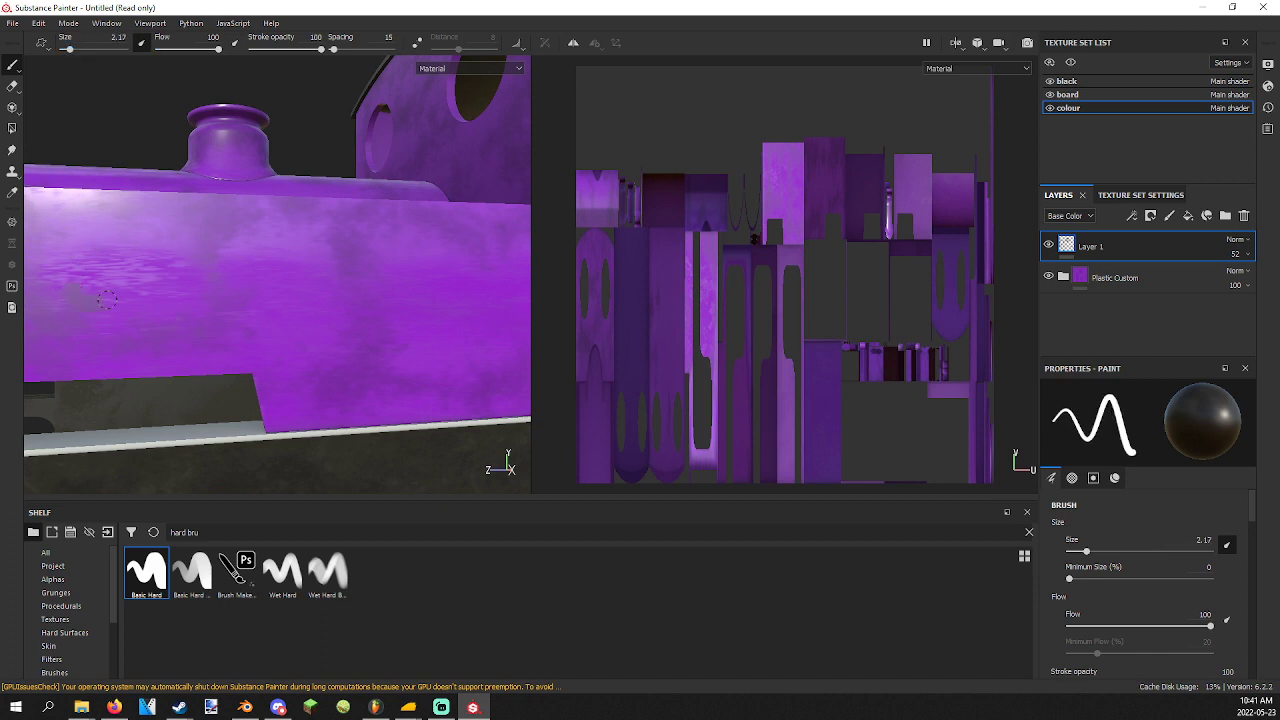
Add a new paint layer above Layer 1 in the colour texture set.
{"action": "right_click", "coordinate": [1135, 315]}
{"action": "left_click", "coordinate": [1055, 339]}
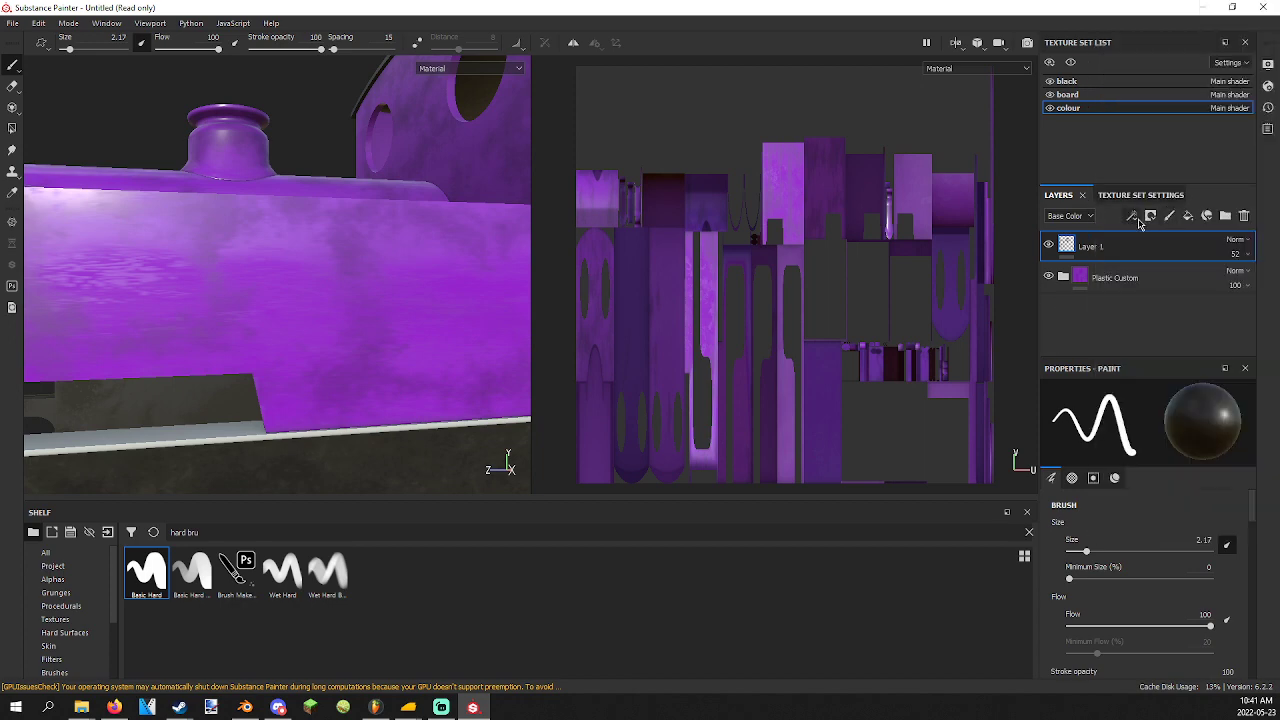
{"action": "left_click", "coordinate": [1170, 218]}
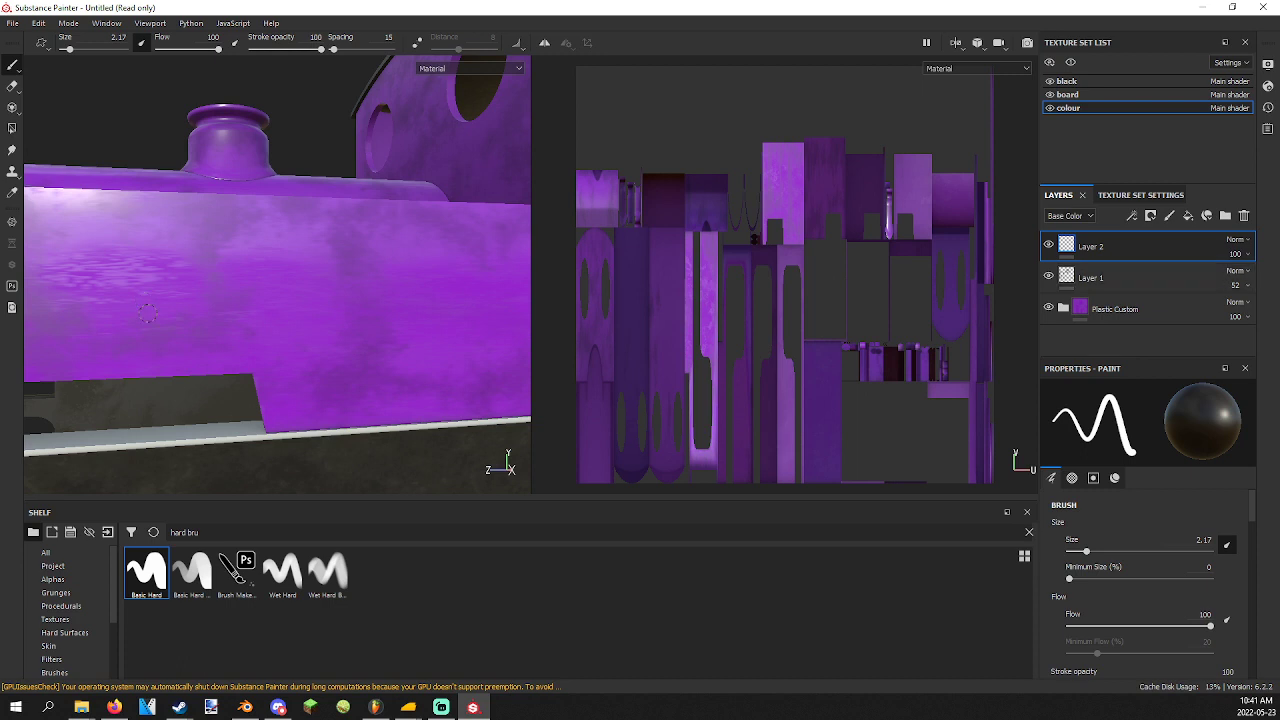
Hand-letter "Jenbus" in dark paint across the side tank with the Basic Hard brush.
{"action": "left_click_drag", "start_coordinate": [135, 319], "coordinate": [220, 247]}
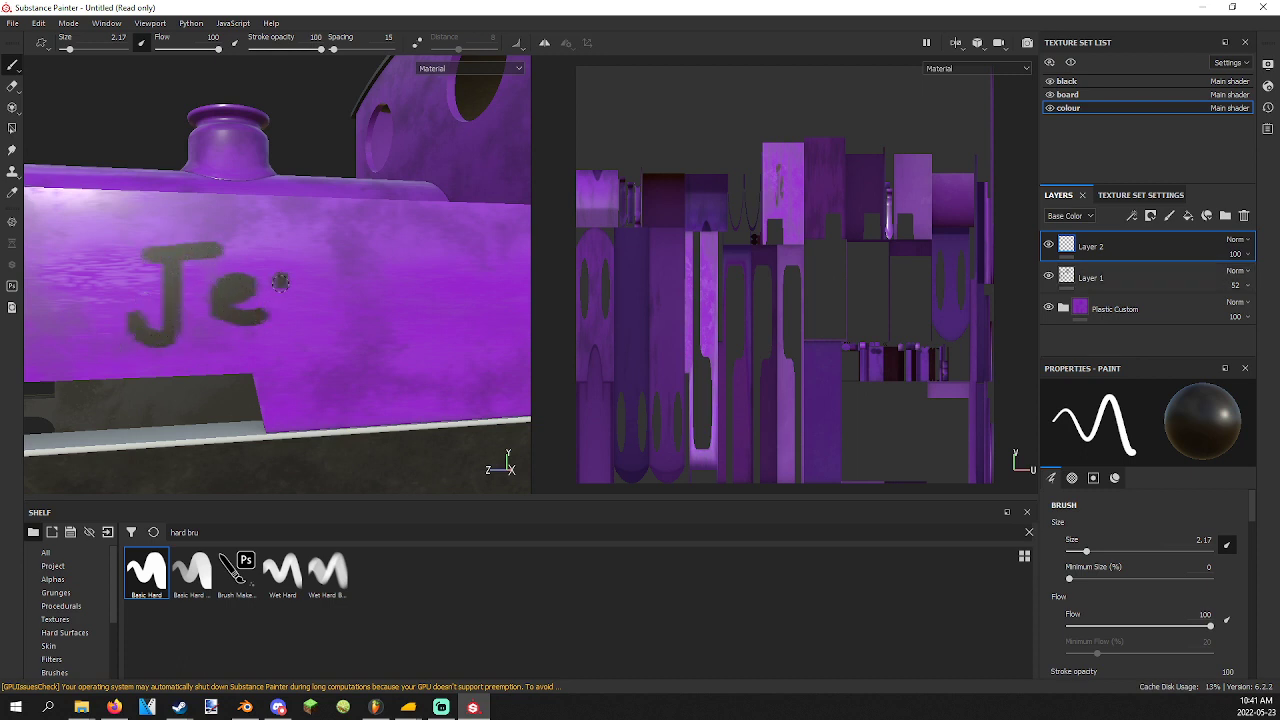
{"action": "mouse_move", "coordinate": [281, 283]}
{"action": "left_mouse_down"}
{"action": "mouse_move", "coordinate": [305, 278]}
{"action": "mouse_move", "coordinate": [330, 319]}
{"action": "left_mouse_up"}
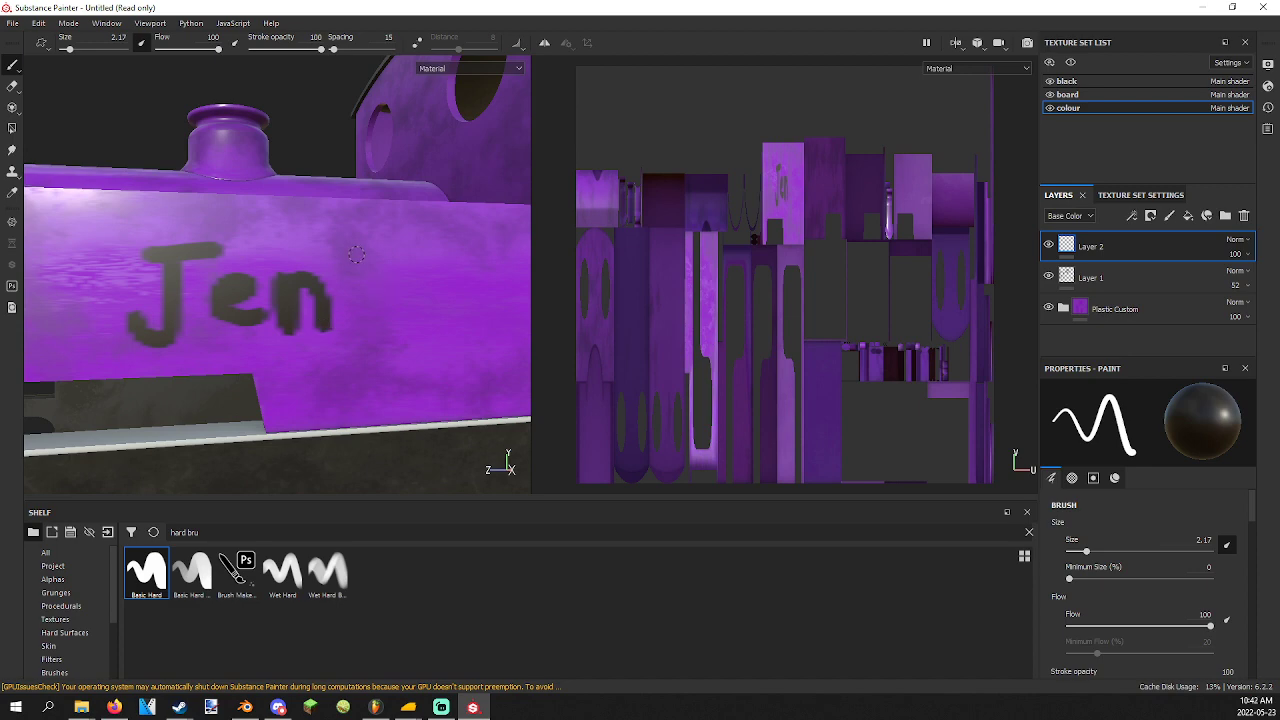
{"action": "mouse_move", "coordinate": [356, 254]}
{"action": "left_mouse_down"}
{"action": "mouse_move", "coordinate": [384, 280]}
{"action": "mouse_move", "coordinate": [366, 328]}
{"action": "left_mouse_up"}
{"action": "left_click_drag", "start_coordinate": [405, 282], "coordinate": [424, 314]}
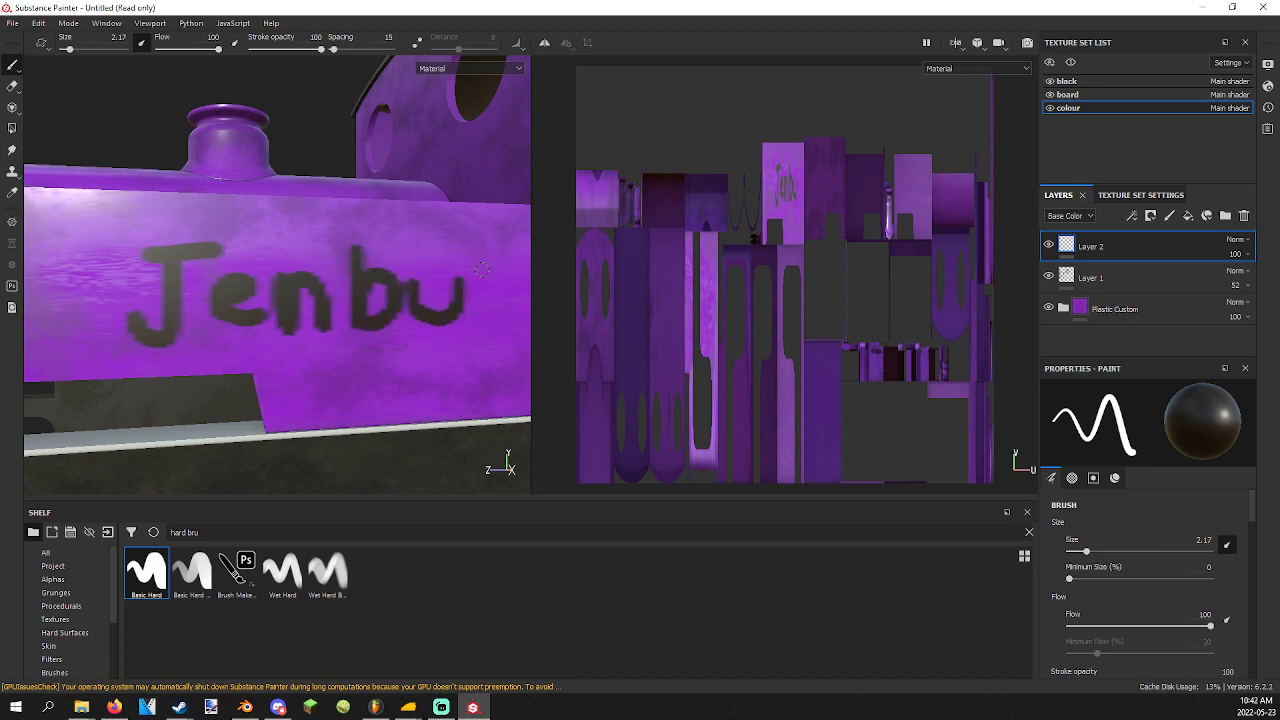
{"action": "left_click_drag", "start_coordinate": [508, 262], "coordinate": [533, 312]}
{"action": "scroll", "coordinate": [313, 365], "scroll_direction": "down", "scroll_amount": 8}
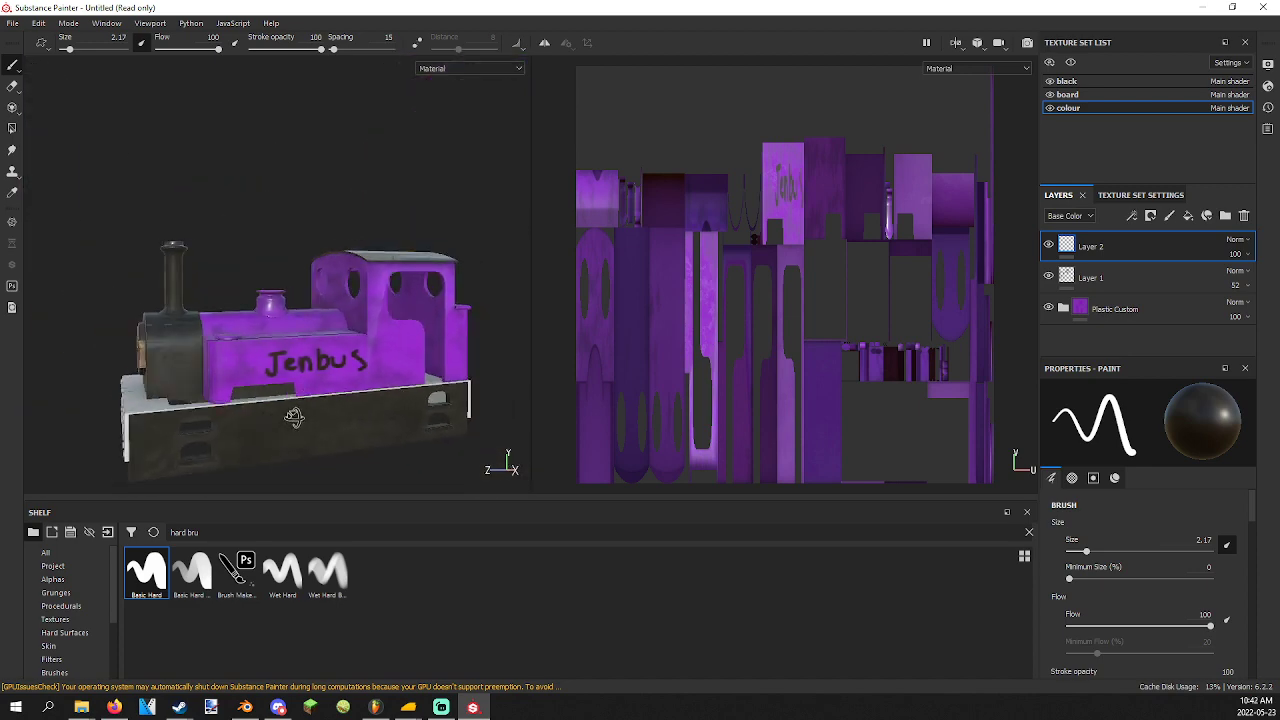
{"action": "left_click_drag", "start_coordinate": [294, 417], "coordinate": [331, 423], "text": "alt"}
{"action": "middle_click_drag", "start_coordinate": [331, 423], "coordinate": [370, 380], "text": "alt"}
{"action": "left_click_drag", "start_coordinate": [370, 380], "coordinate": [334, 382], "text": "alt"}
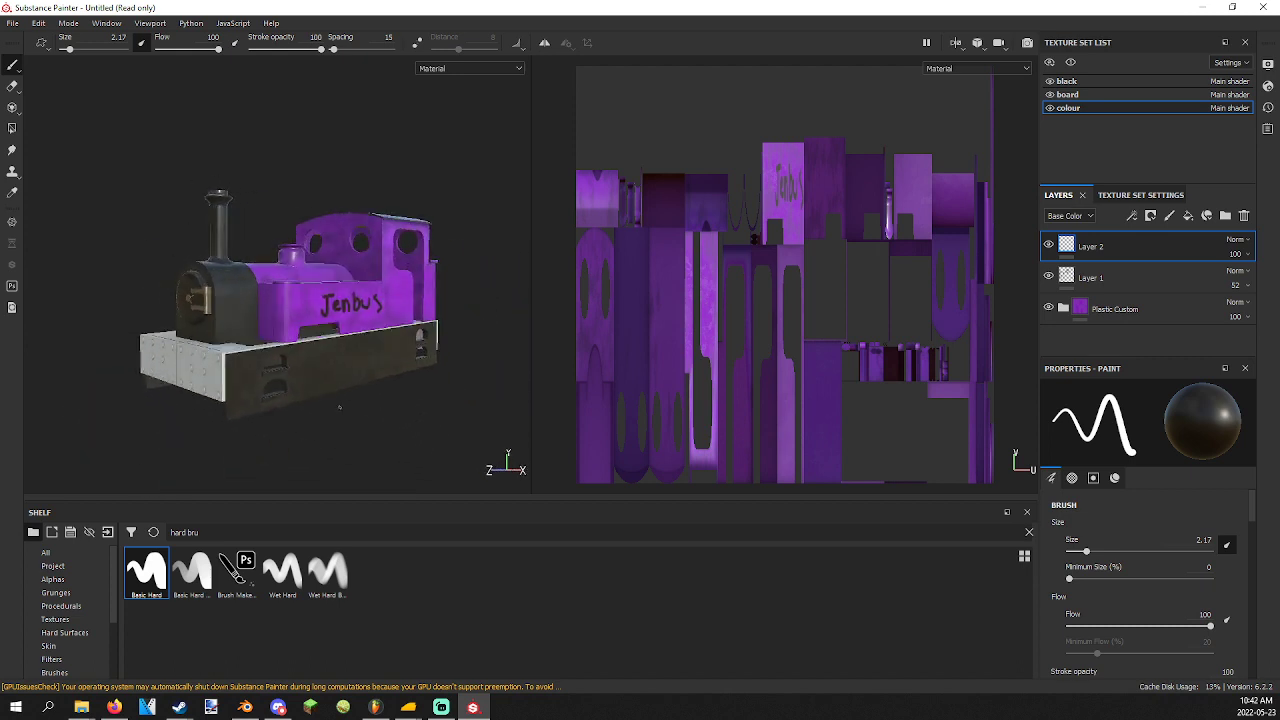
Apply the Plastic Custom smart material to the board texture set.
{"action": "left_click", "coordinate": [1079, 96]}
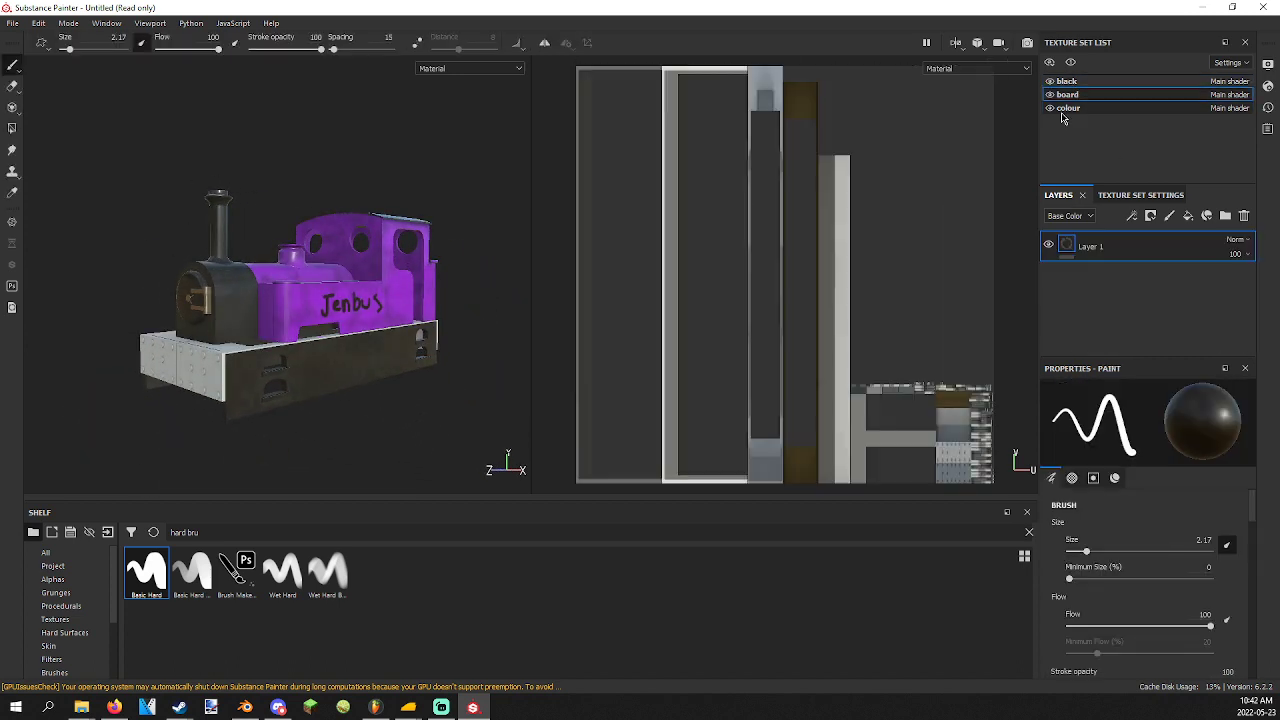
{"action": "scroll", "coordinate": [65, 630], "scroll_direction": "down", "scroll_amount": 3}
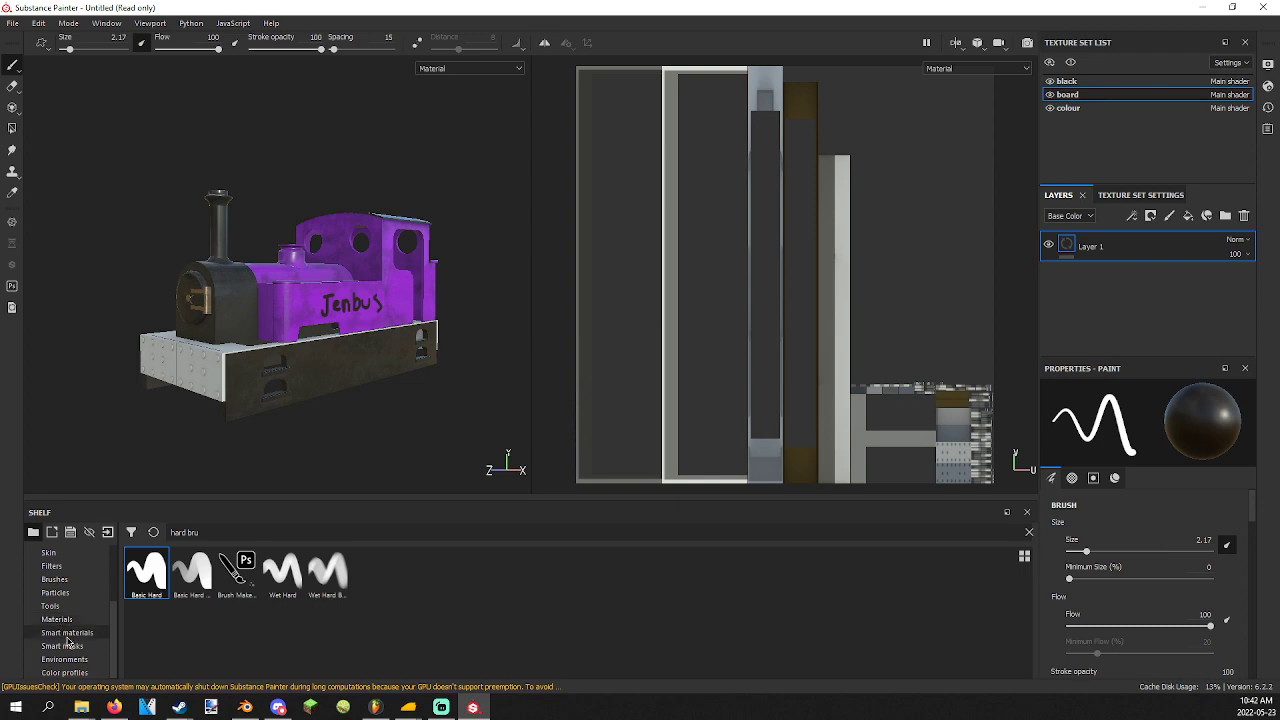
{"action": "left_click", "coordinate": [66, 632]}
{"action": "scroll", "coordinate": [521, 595], "scroll_direction": "down", "scroll_amount": 1}
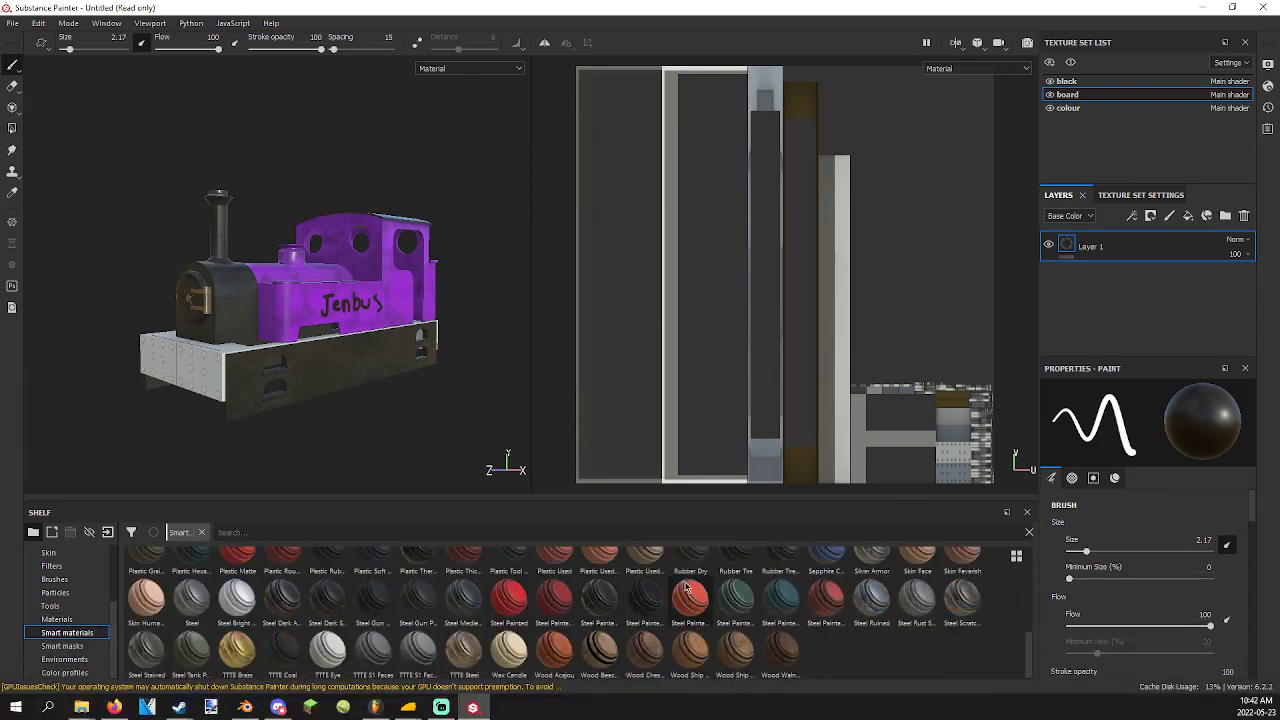
{"action": "scroll", "coordinate": [530, 610], "scroll_direction": "up", "scroll_amount": 3}
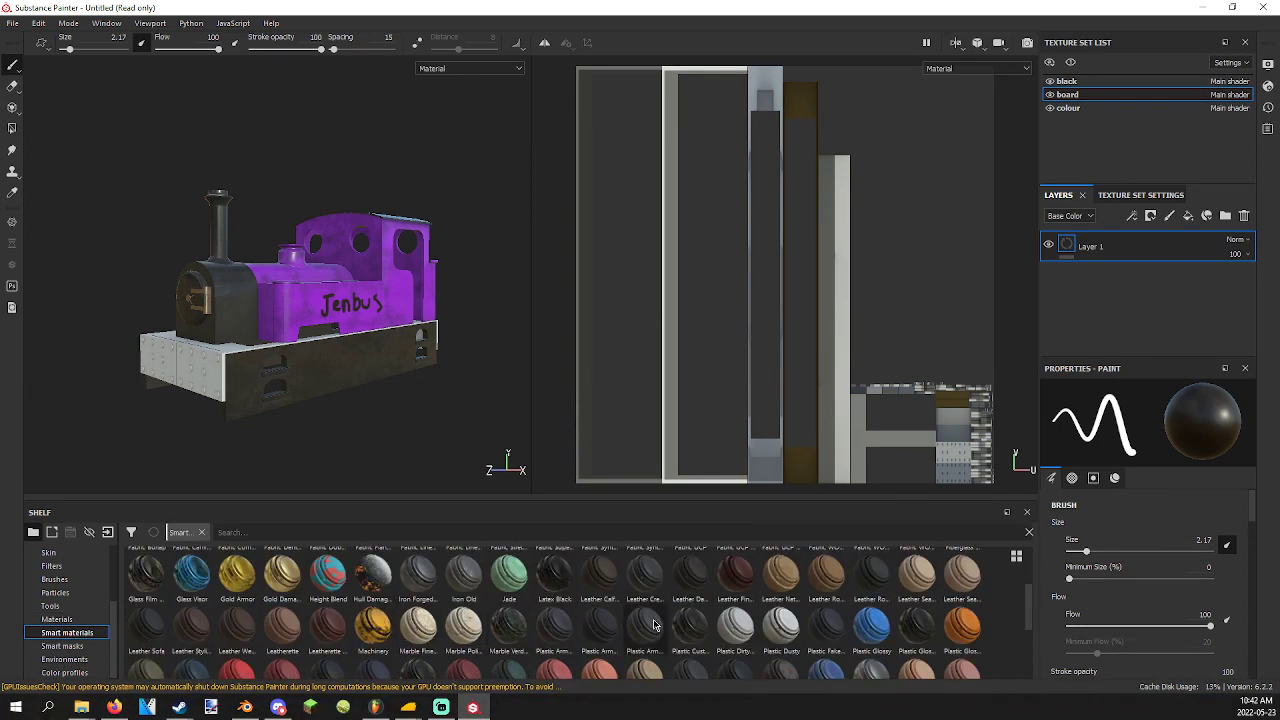
{"action": "left_click_drag", "start_coordinate": [689, 625], "coordinate": [255, 374]}
Set the base colour of the Plastic fill layer in the board set's Plastic Custom group to bright red.
{"action": "left_click", "coordinate": [1066, 245]}
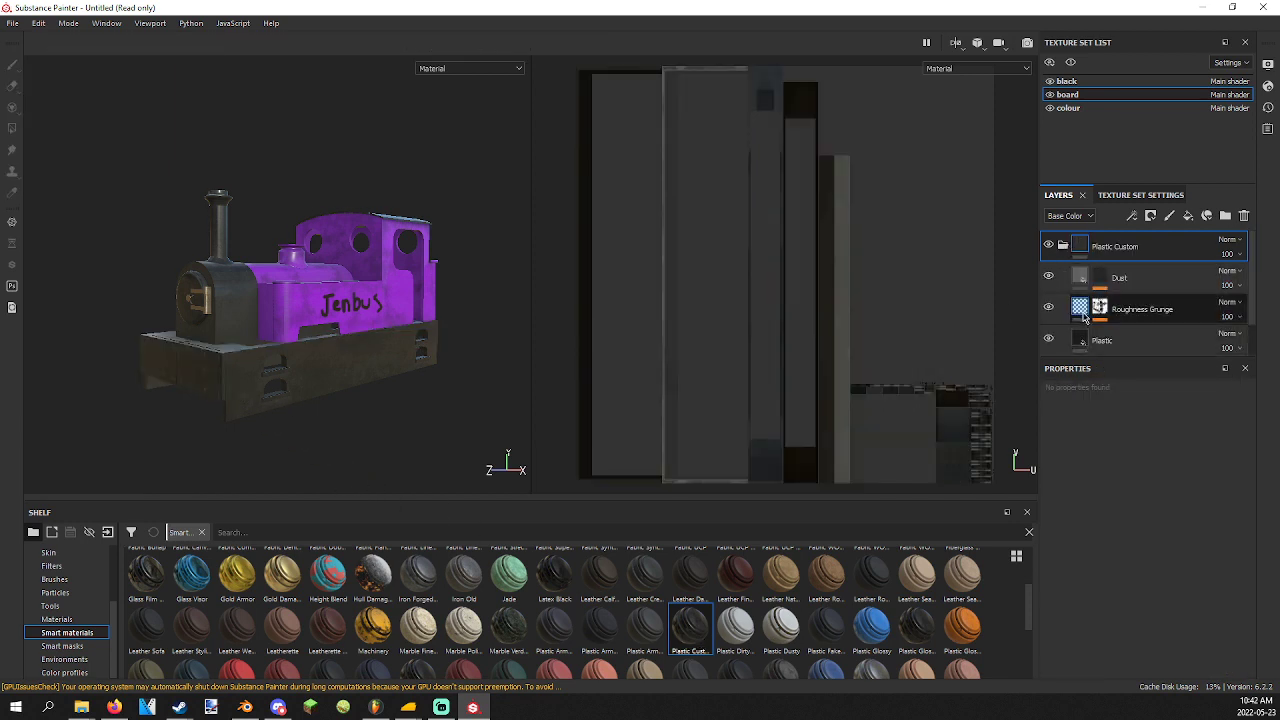
{"action": "left_click", "coordinate": [1101, 340]}
{"action": "left_click", "coordinate": [1143, 617]}
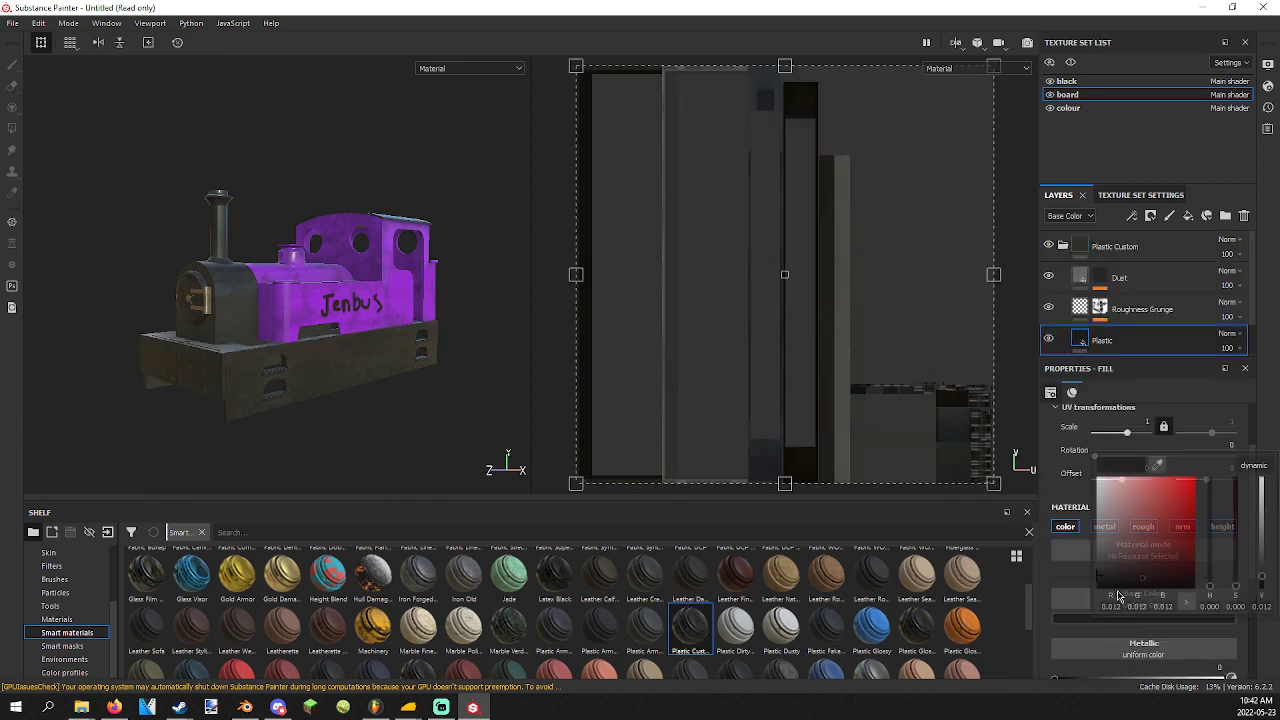
{"action": "left_click", "coordinate": [1185, 490]}
{"action": "left_click_drag", "start_coordinate": [420, 340], "coordinate": [414, 367], "text": "alt"}
Add a second Plastic Custom smart material above the red one in the board set and give it a black mask.
{"action": "left_click_drag", "start_coordinate": [684, 634], "coordinate": [1133, 253]}
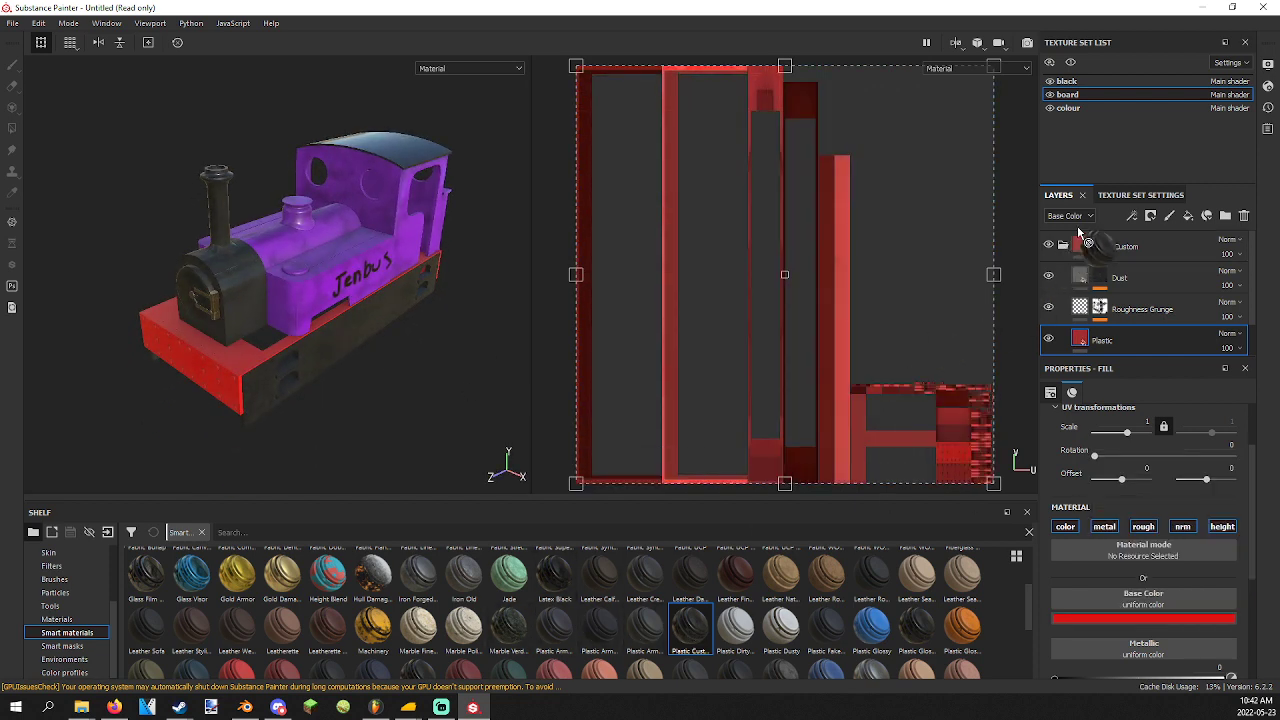
{"action": "right_click", "coordinate": [1133, 253]}
{"action": "left_click", "coordinate": [1160, 50]}
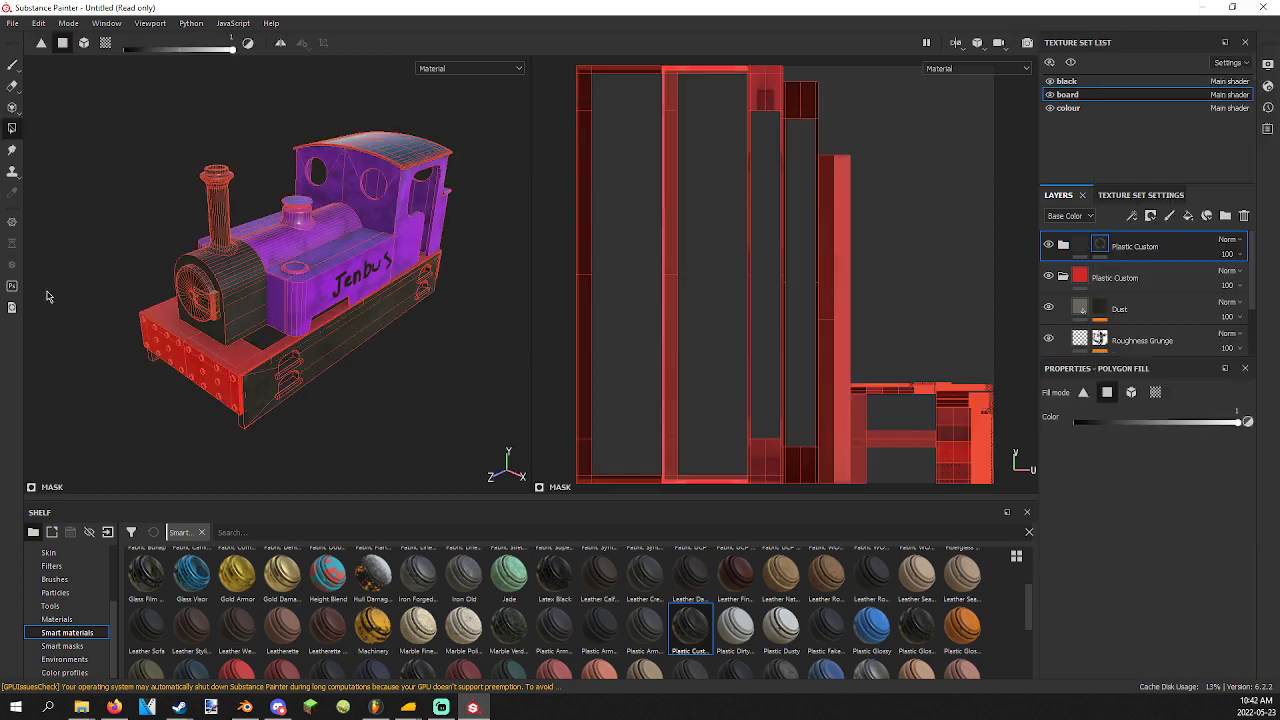
Reveal the black Plastic Custom layer on the top faces of the front footplate using Polygon Fill on its mask.
{"action": "scroll", "coordinate": [174, 307], "scroll_direction": "up", "scroll_amount": 3}
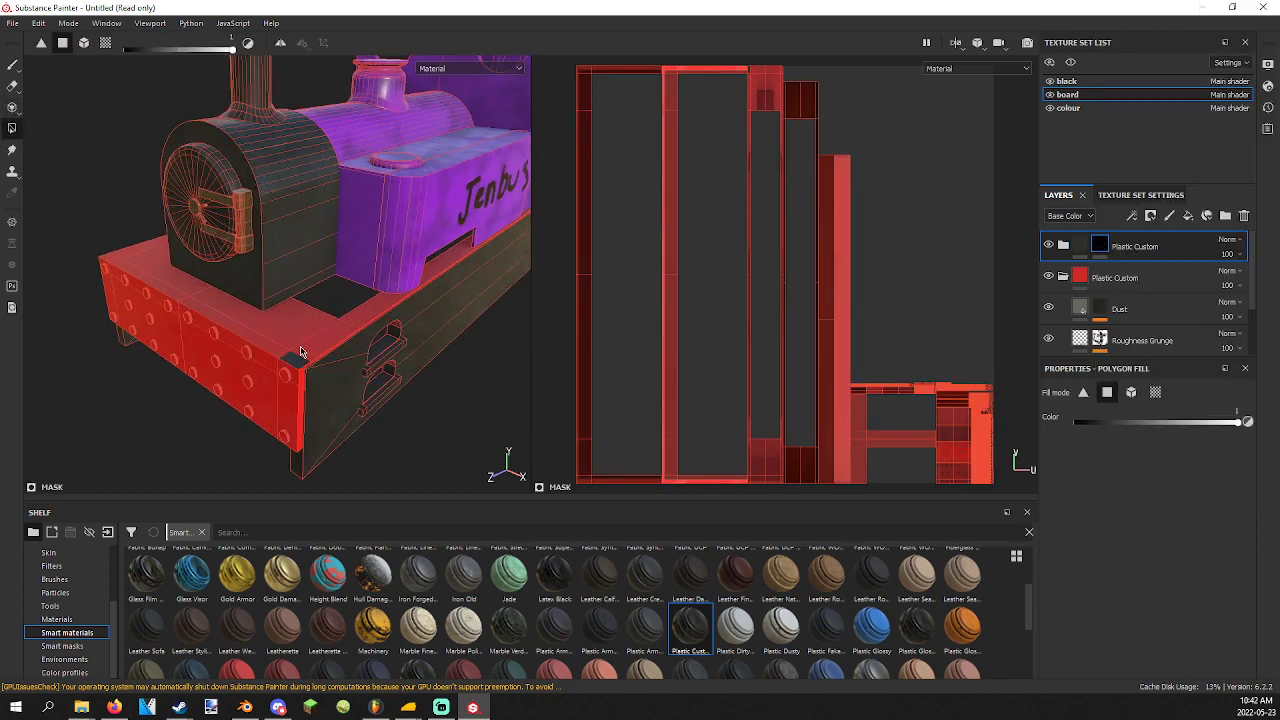
{"action": "mouse_move", "coordinate": [301, 352]}
{"action": "left_mouse_down"}
{"action": "mouse_move", "coordinate": [297, 334]}
{"action": "mouse_move", "coordinate": [200, 305]}
{"action": "mouse_move", "coordinate": [134, 249]}
{"action": "left_mouse_up"}
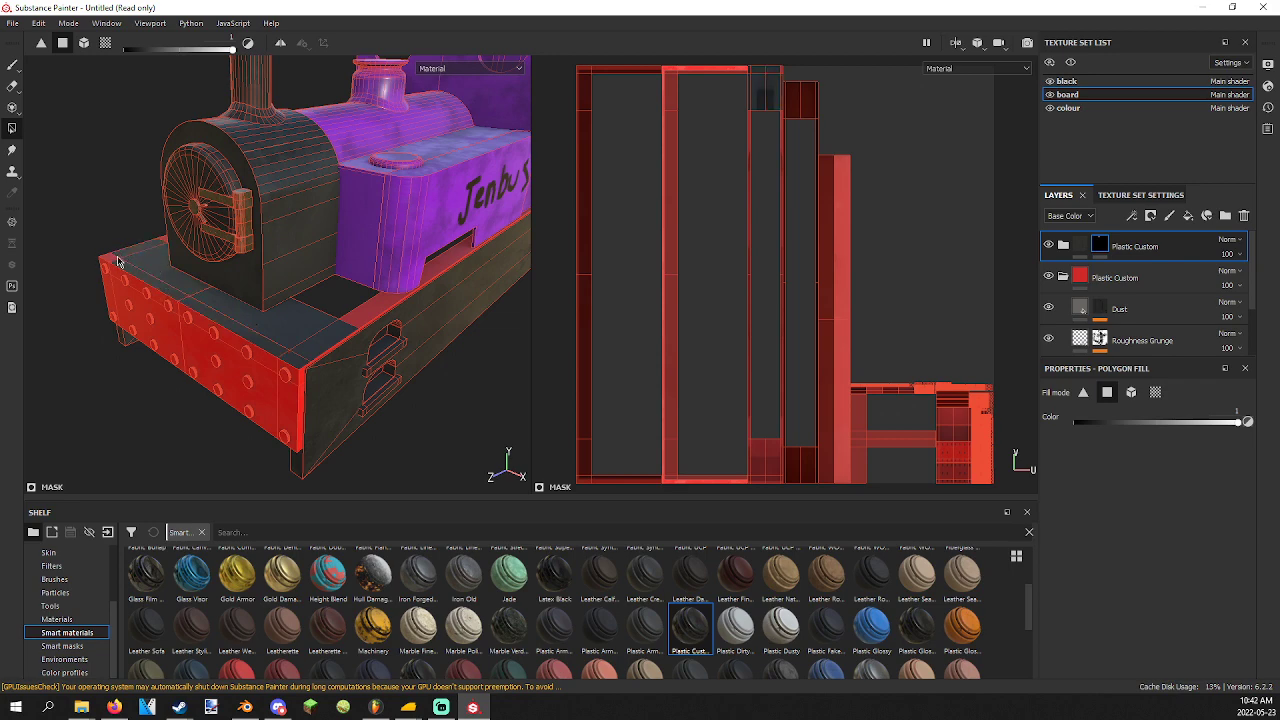
{"action": "left_click_drag", "start_coordinate": [355, 318], "coordinate": [214, 322], "text": "alt"}
{"action": "left_click", "coordinate": [186, 401]}
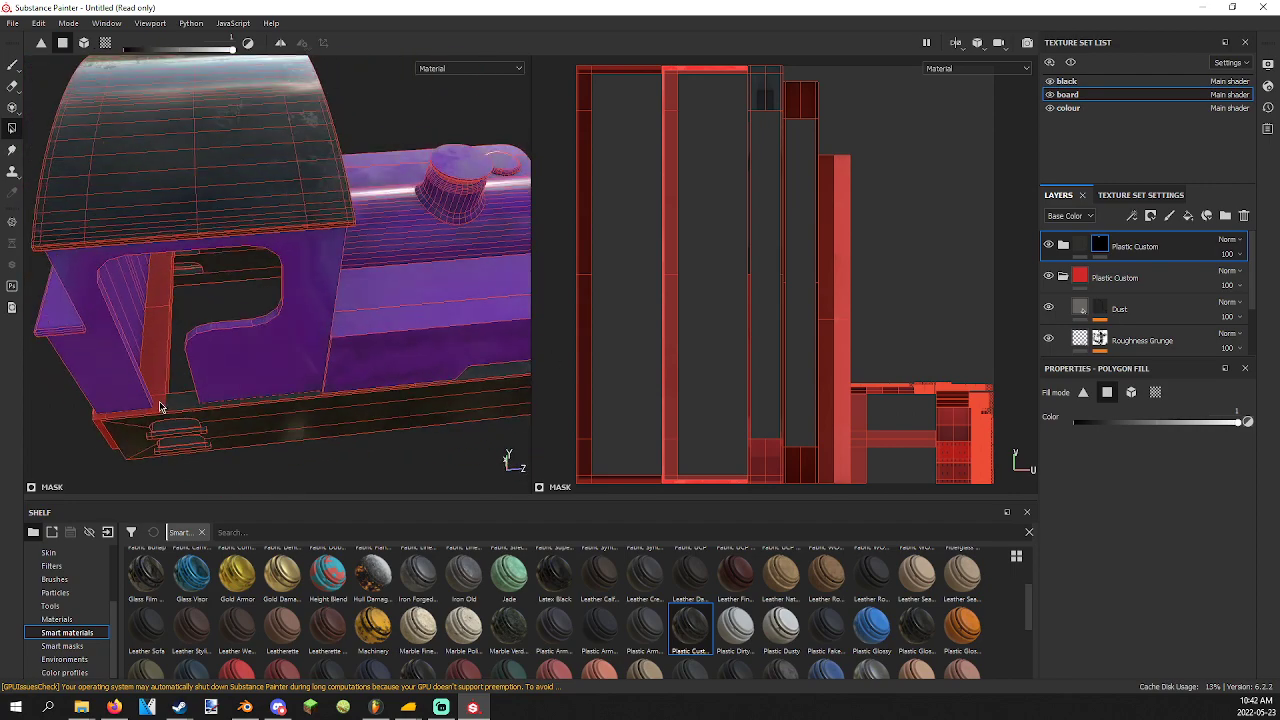
Reveal the black Plastic Custom layer on the cab floor and the rear footplate's top faces with Polygon Fill.
{"action": "left_click", "coordinate": [163, 387]}
{"action": "left_click", "coordinate": [168, 300]}
{"action": "left_click_drag", "start_coordinate": [168, 300], "coordinate": [177, 280], "text": "alt"}
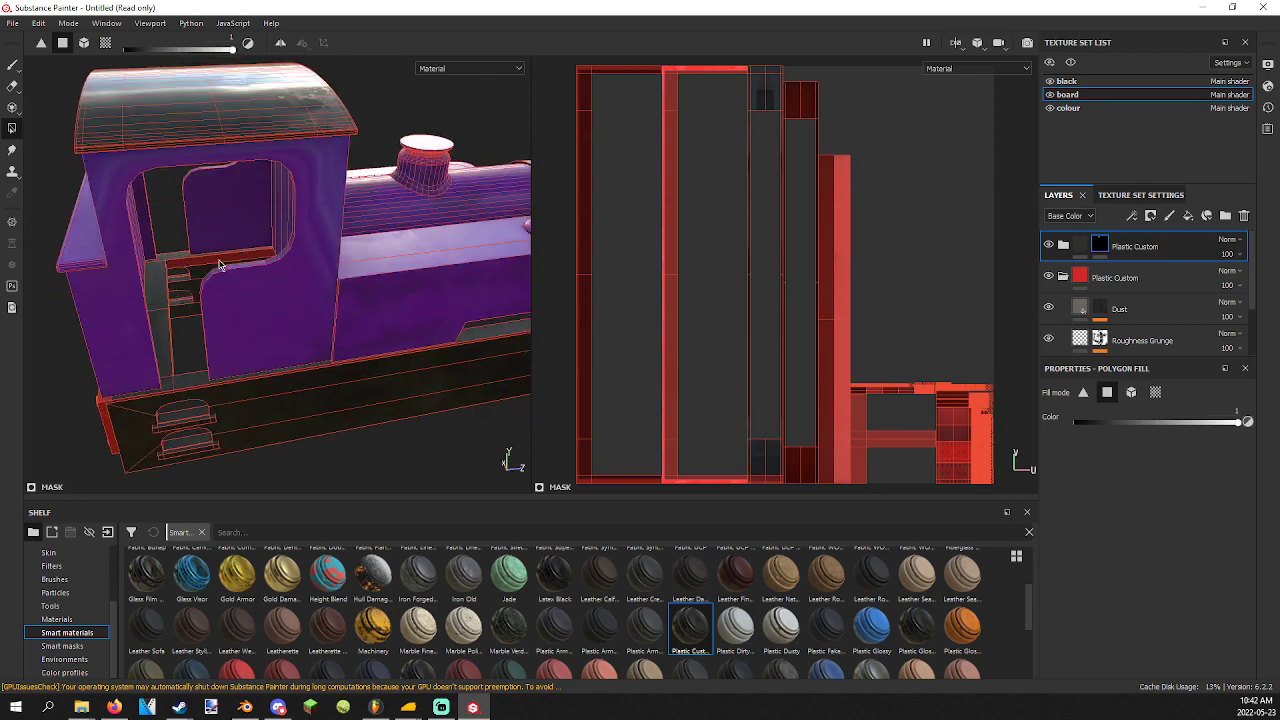
{"action": "left_click_drag", "start_coordinate": [115, 403], "coordinate": [337, 374], "text": "alt"}
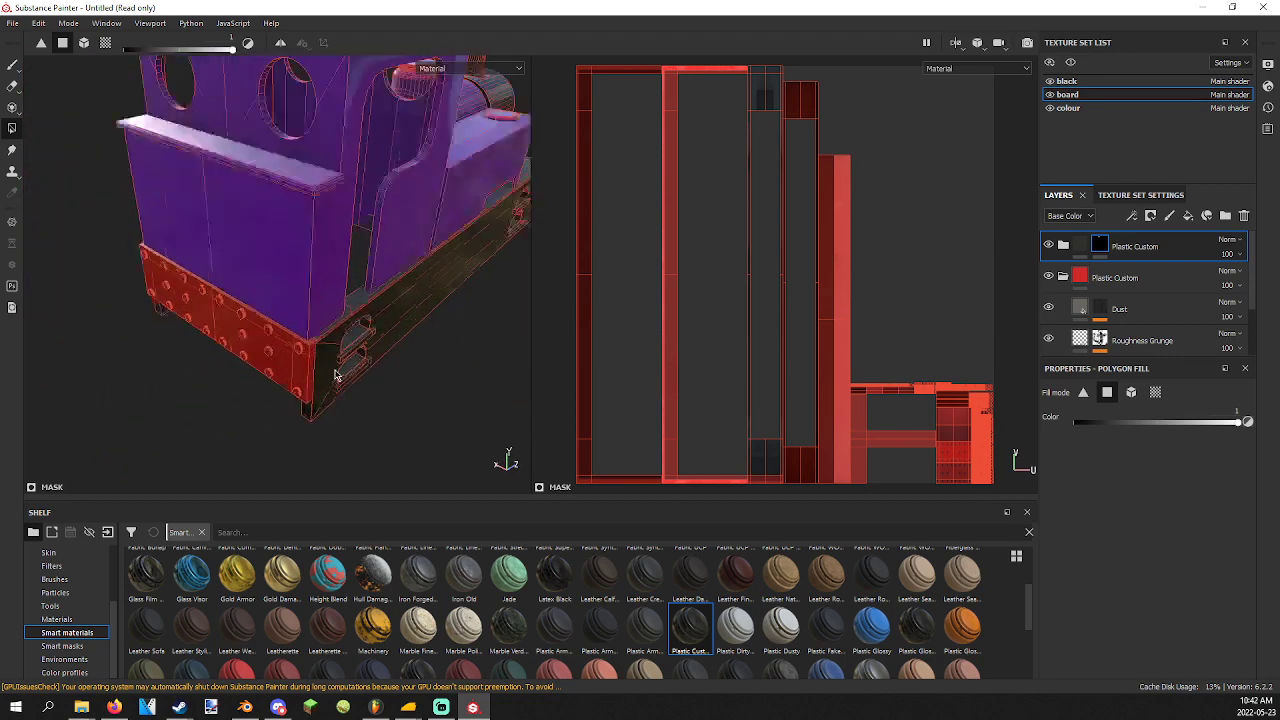
{"action": "scroll", "coordinate": [337, 374], "scroll_direction": "up", "scroll_amount": 3}
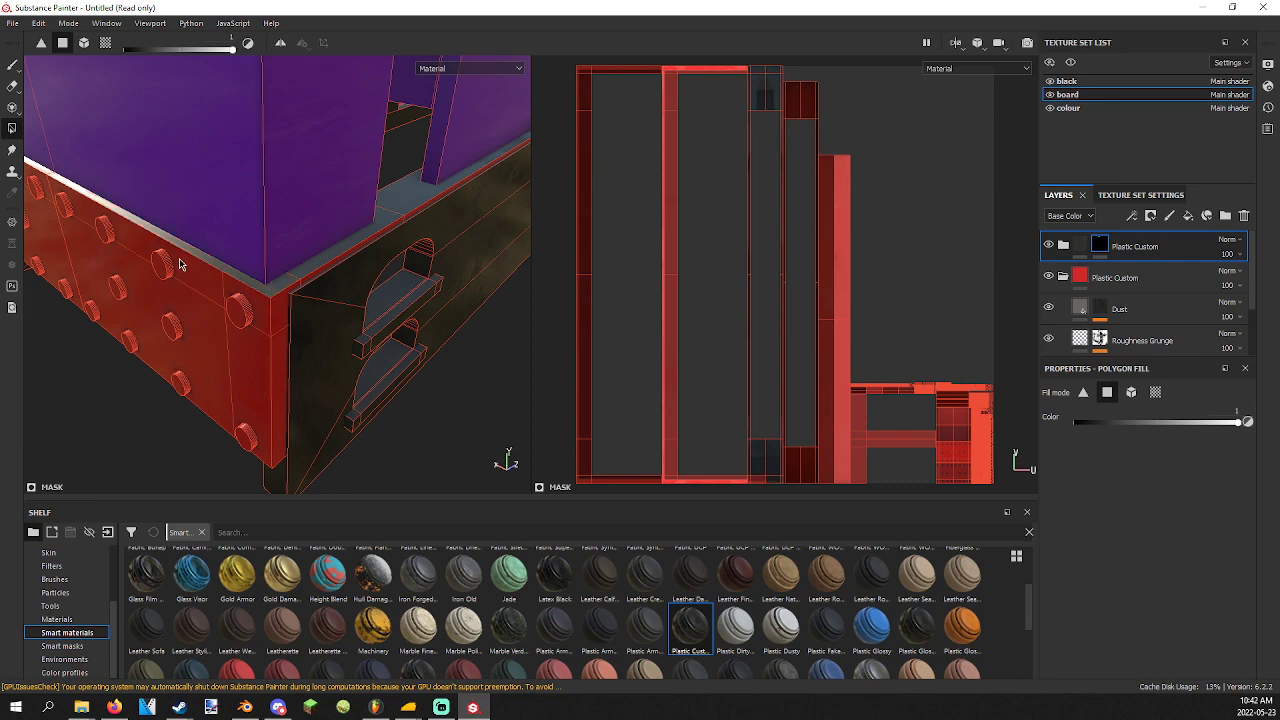
{"action": "left_click_drag", "start_coordinate": [180, 264], "coordinate": [336, 392], "text": "alt"}
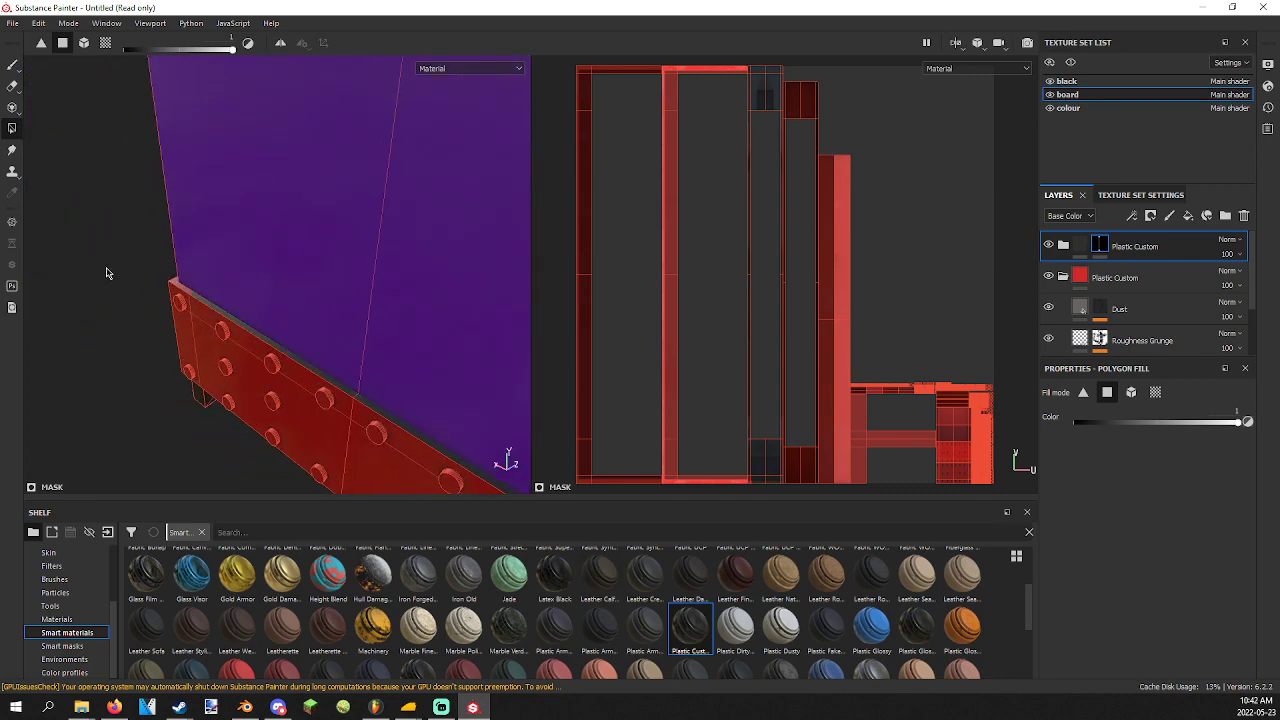
{"action": "left_click_drag", "start_coordinate": [118, 288], "coordinate": [326, 274], "text": "alt"}
{"action": "scroll", "coordinate": [214, 364], "scroll_direction": "up", "scroll_amount": 4}
{"action": "scroll", "coordinate": [212, 345], "scroll_direction": "down", "scroll_amount": 7}
{"action": "left_click_drag", "start_coordinate": [250, 302], "coordinate": [564, 169], "text": "alt"}
{"action": "left_click_drag", "start_coordinate": [385, 262], "coordinate": [522, 192], "text": "alt"}
{"action": "middle_click_drag", "start_coordinate": [343, 237], "coordinate": [355, 244], "text": "alt"}
Switch to the Paint tool and move Layer 1 to the top of the board set's layer stack.
{"action": "left_click", "coordinate": [14, 67]}
{"action": "mouse_move", "coordinate": [146, 280]}
{"action": "left_mouse_down", "text": "alt"}
{"action": "mouse_move", "coordinate": [187, 299]}
{"action": "mouse_move", "coordinate": [338, 318]}
{"action": "mouse_move", "coordinate": [424, 292]}
{"action": "left_mouse_up", "text": "alt"}
{"action": "middle_click_drag", "start_coordinate": [424, 292], "coordinate": [437, 287], "text": "alt"}
{"action": "left_click_drag", "start_coordinate": [437, 287], "coordinate": [265, 270], "text": "alt"}
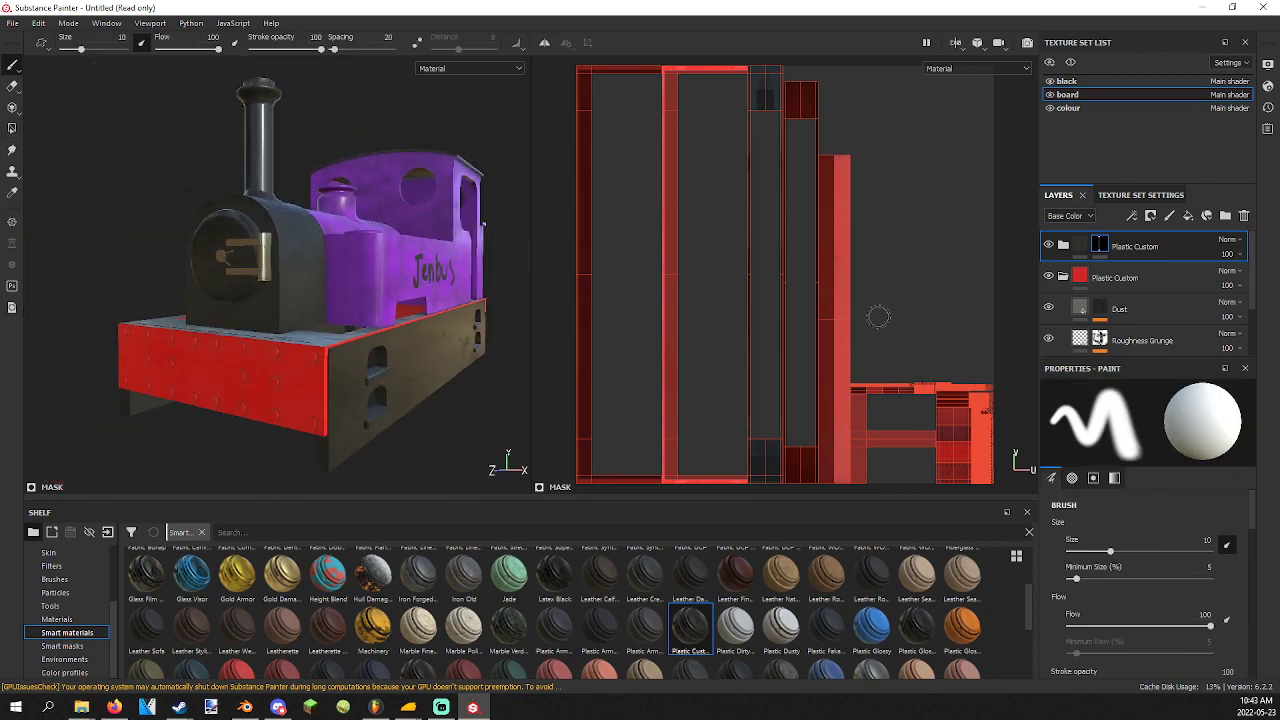
{"action": "scroll", "coordinate": [1150, 300], "scroll_direction": "down", "scroll_amount": 2}
{"action": "left_click", "coordinate": [1150, 332]}
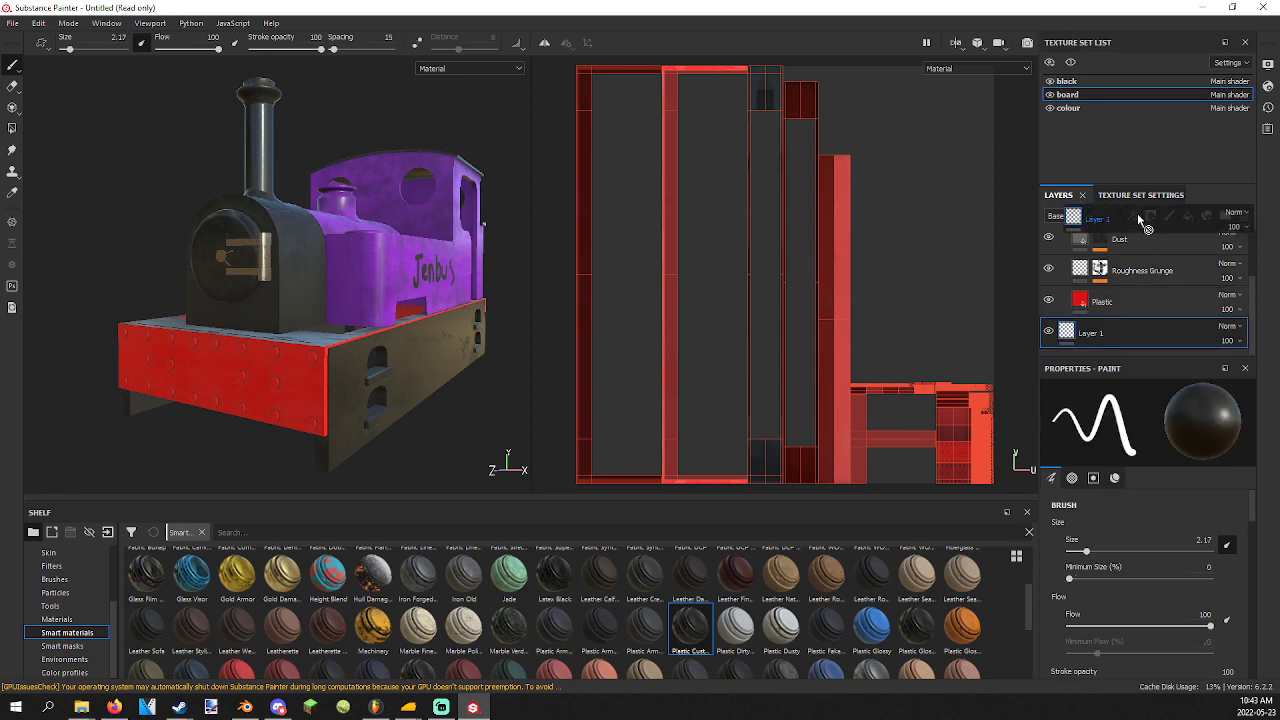
{"action": "scroll", "coordinate": [1121, 262], "scroll_direction": "up", "scroll_amount": 2}
{"action": "scroll", "coordinate": [1109, 291], "scroll_direction": "down", "scroll_amount": 2}
{"action": "left_click_drag", "start_coordinate": [1092, 329], "coordinate": [1097, 240]}
Hand-letter "Made by WMOM!!" in dark paint on the inside face of the red buffer beam with brush size 0.54.
{"action": "left_click_drag", "start_coordinate": [329, 335], "coordinate": [243, 185], "text": "alt"}
{"action": "scroll", "coordinate": [157, 335], "scroll_direction": "up", "scroll_amount": 8}
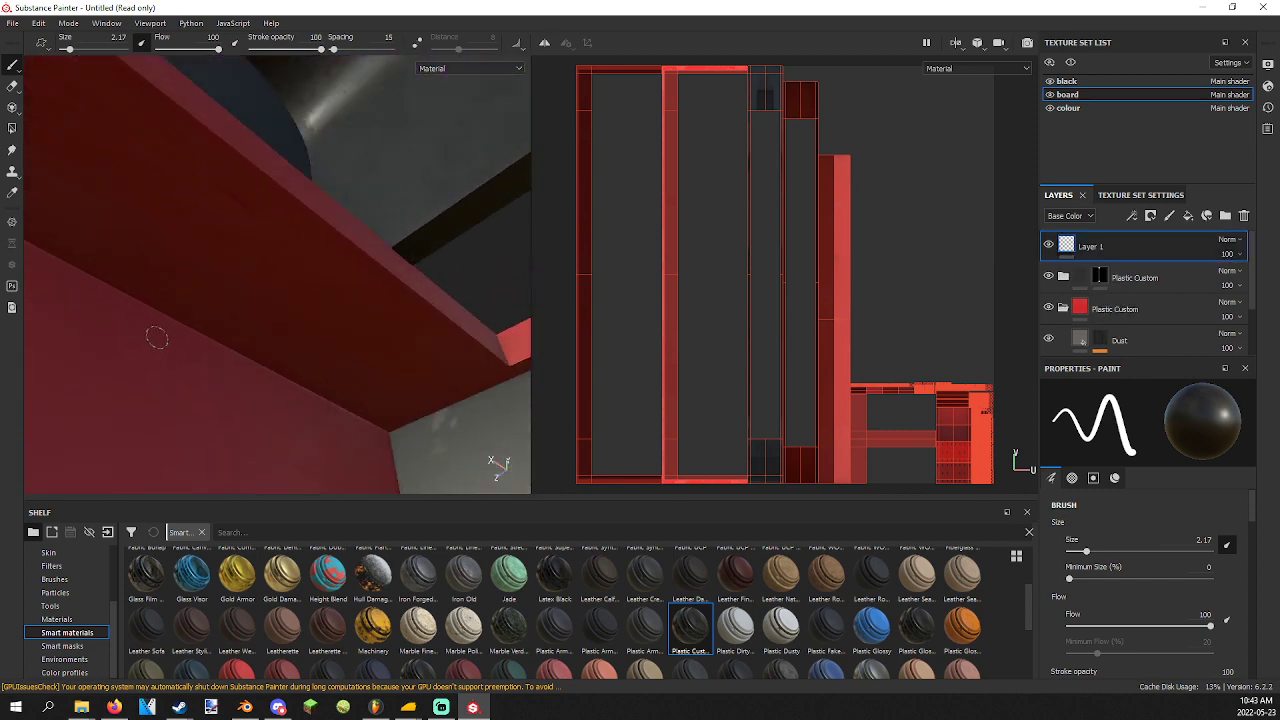
{"action": "left_click", "coordinate": [65, 47]}
{"action": "mouse_move", "coordinate": [148, 83]}
{"action": "left_mouse_down"}
{"action": "mouse_move", "coordinate": [118, 158]}
{"action": "mouse_move", "coordinate": [160, 78]}
{"action": "mouse_move", "coordinate": [199, 189]}
{"action": "mouse_move", "coordinate": [270, 214]}
{"action": "left_mouse_up"}
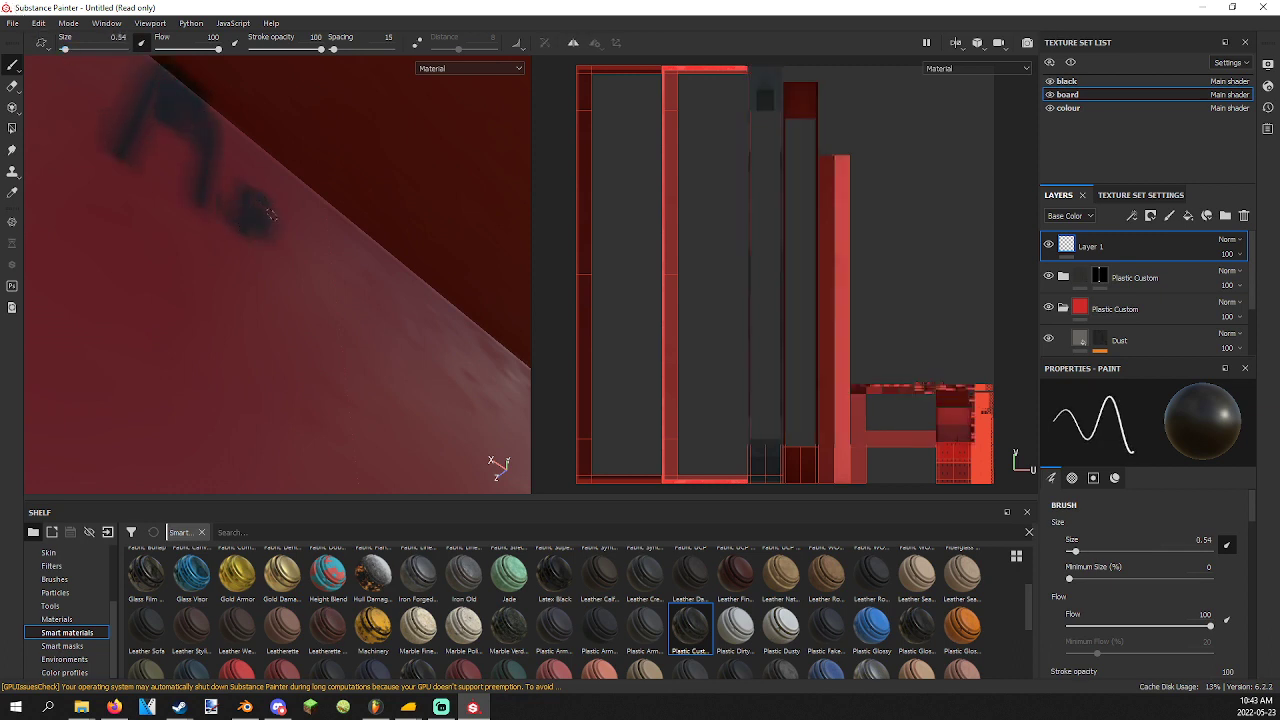
{"action": "mouse_move", "coordinate": [324, 255]}
{"action": "left_mouse_down"}
{"action": "mouse_move", "coordinate": [346, 290]}
{"action": "mouse_move", "coordinate": [370, 215]}
{"action": "mouse_move", "coordinate": [388, 337]}
{"action": "left_mouse_up"}
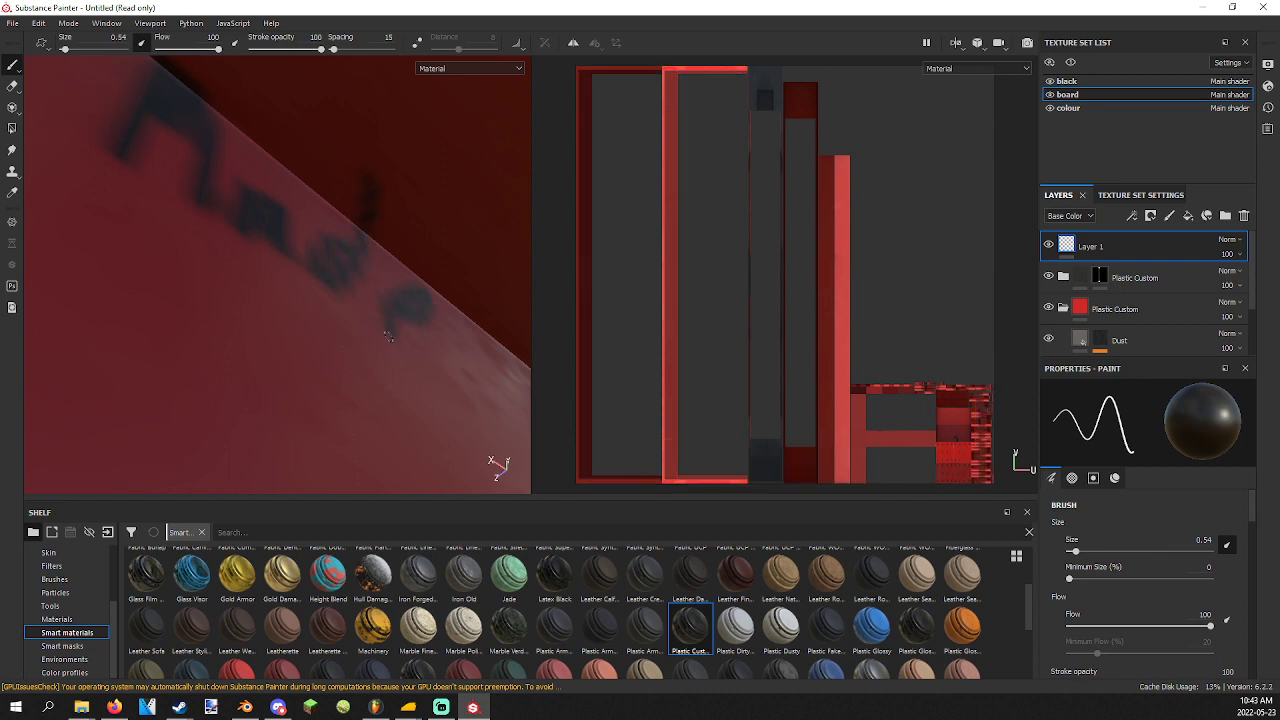
{"action": "middle_click_drag", "start_coordinate": [458, 319], "coordinate": [248, 269], "text": "alt"}
{"action": "left_click_drag", "start_coordinate": [273, 245], "coordinate": [248, 313]}
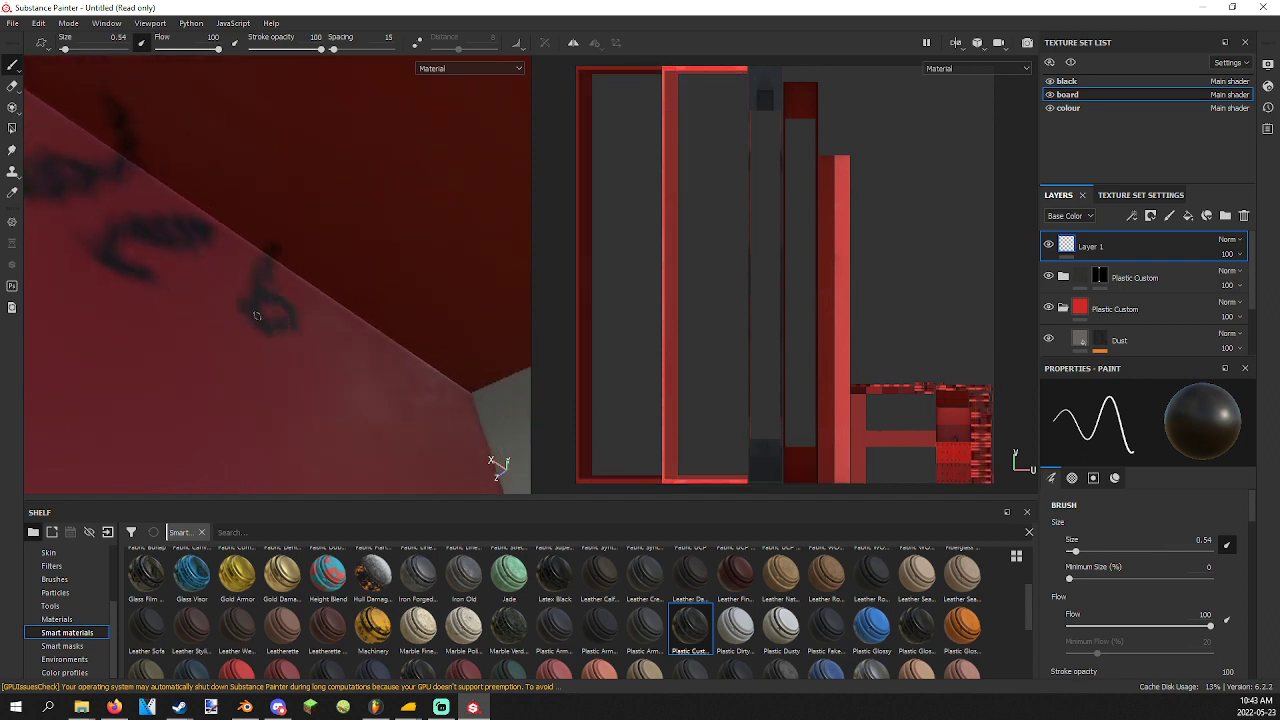
{"action": "mouse_move", "coordinate": [335, 343]}
{"action": "left_mouse_down"}
{"action": "mouse_move", "coordinate": [300, 405]}
{"action": "mouse_move", "coordinate": [531, 349]}
{"action": "mouse_move", "coordinate": [274, 240]}
{"action": "mouse_move", "coordinate": [284, 224]}
{"action": "mouse_move", "coordinate": [206, 234]}
{"action": "mouse_move", "coordinate": [176, 183]}
{"action": "left_mouse_up"}
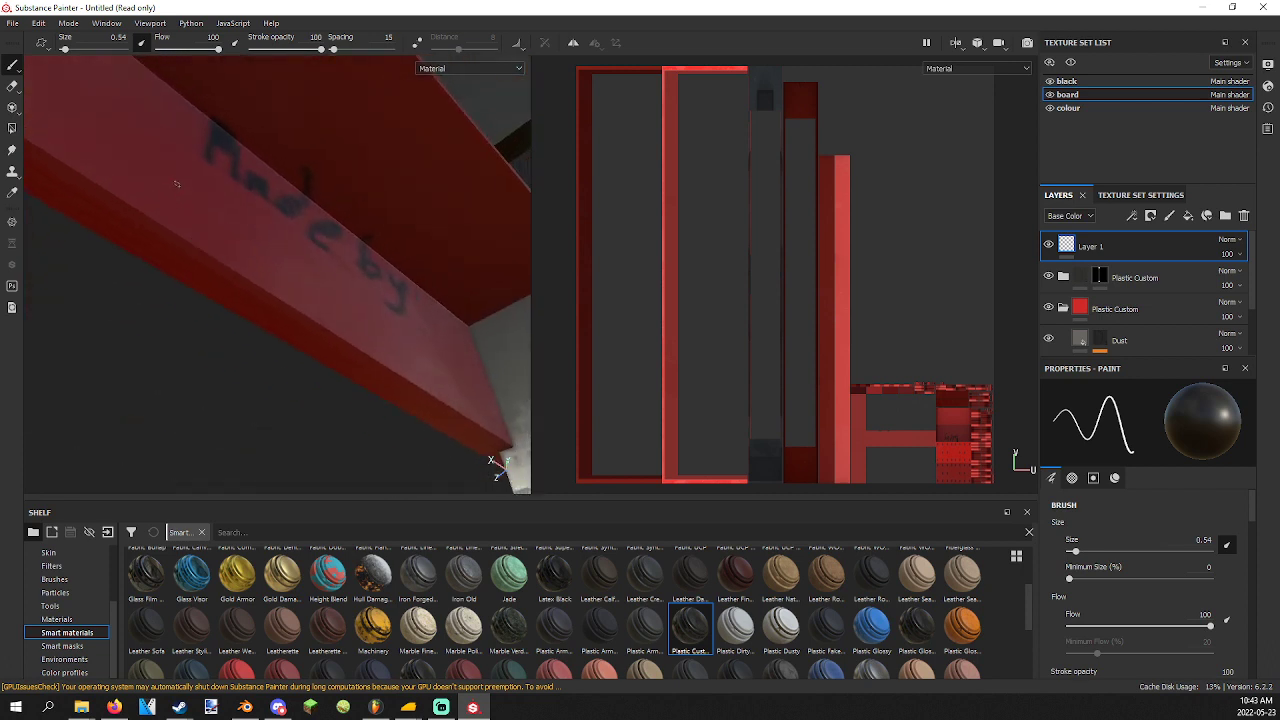
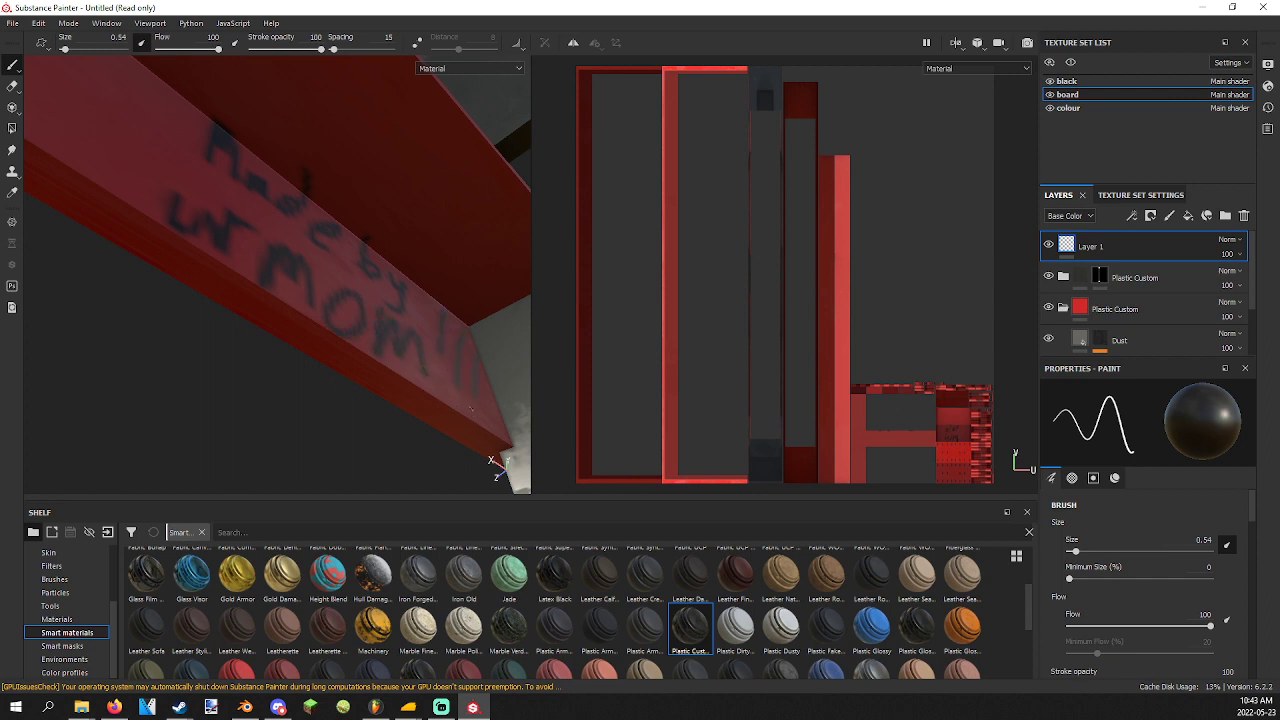
{"action": "scroll", "coordinate": [471, 408], "scroll_direction": "down", "scroll_amount": 5}
{"action": "mouse_move", "coordinate": [430, 250]}
{"action": "left_mouse_down", "text": "alt"}
{"action": "mouse_move", "coordinate": [325, 332]}
{"action": "mouse_move", "coordinate": [247, 335]}
{"action": "left_mouse_up", "text": "alt"}
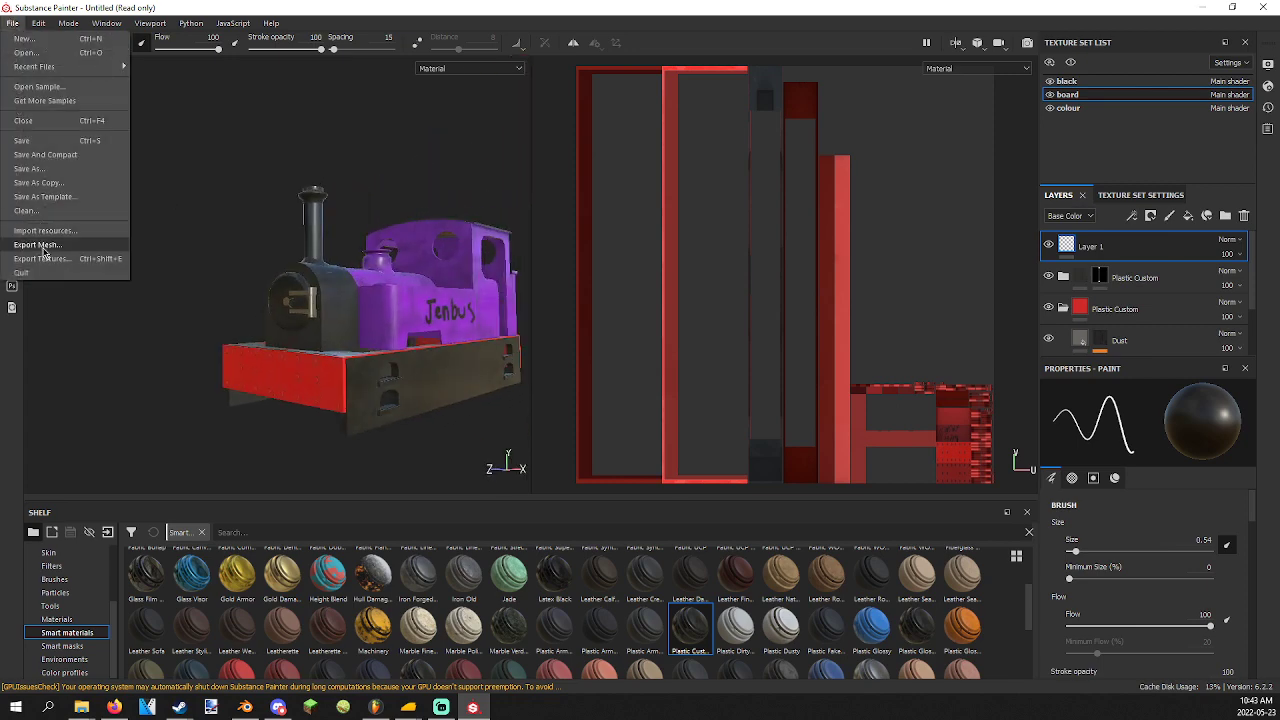
{"action": "left_click", "coordinate": [44, 258]}
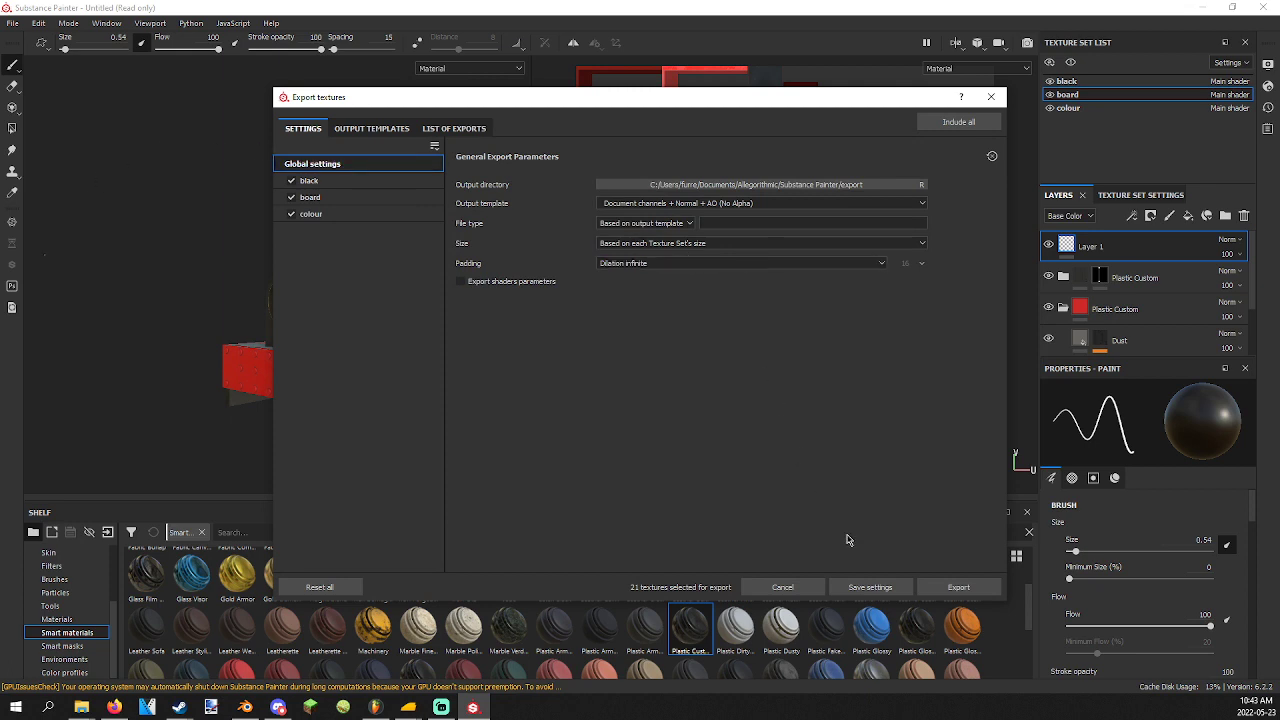
{"action": "left_click", "coordinate": [784, 587]}
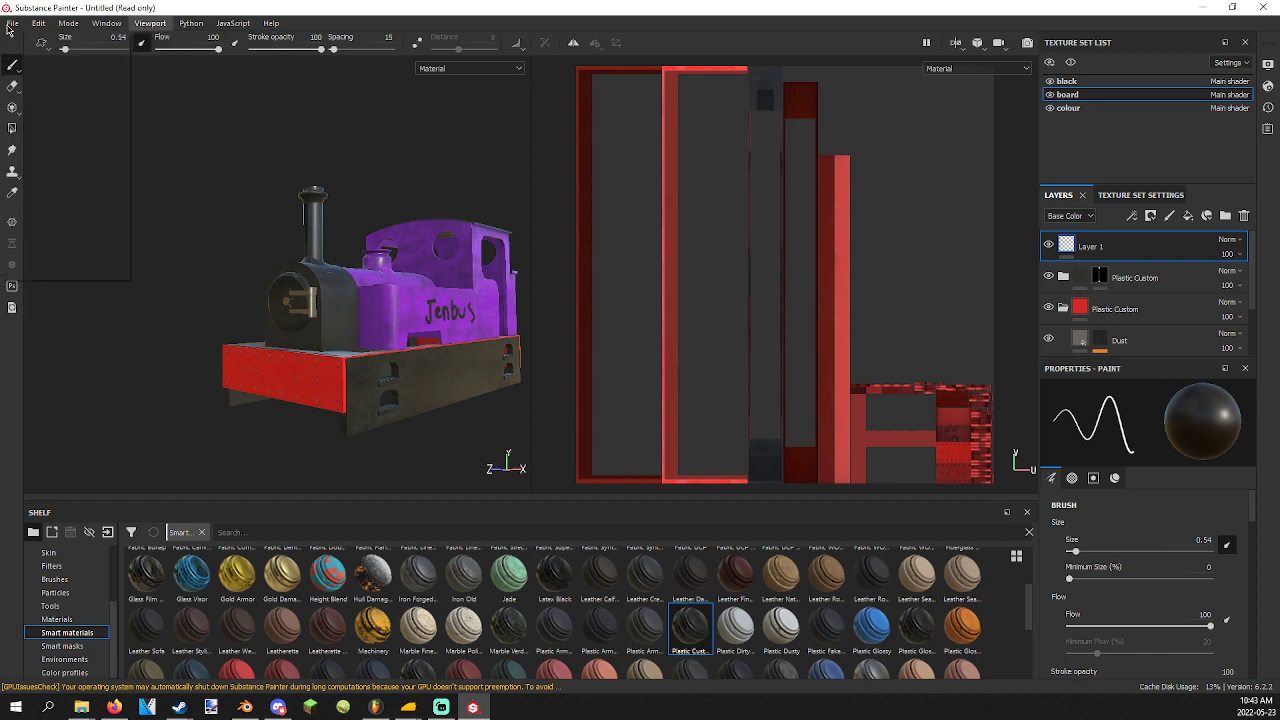
Set the texture export's output directory to D:/3D modelling/skylark trainz/textures.
{"action": "left_click", "coordinate": [13, 23]}
{"action": "left_click", "coordinate": [50, 259]}
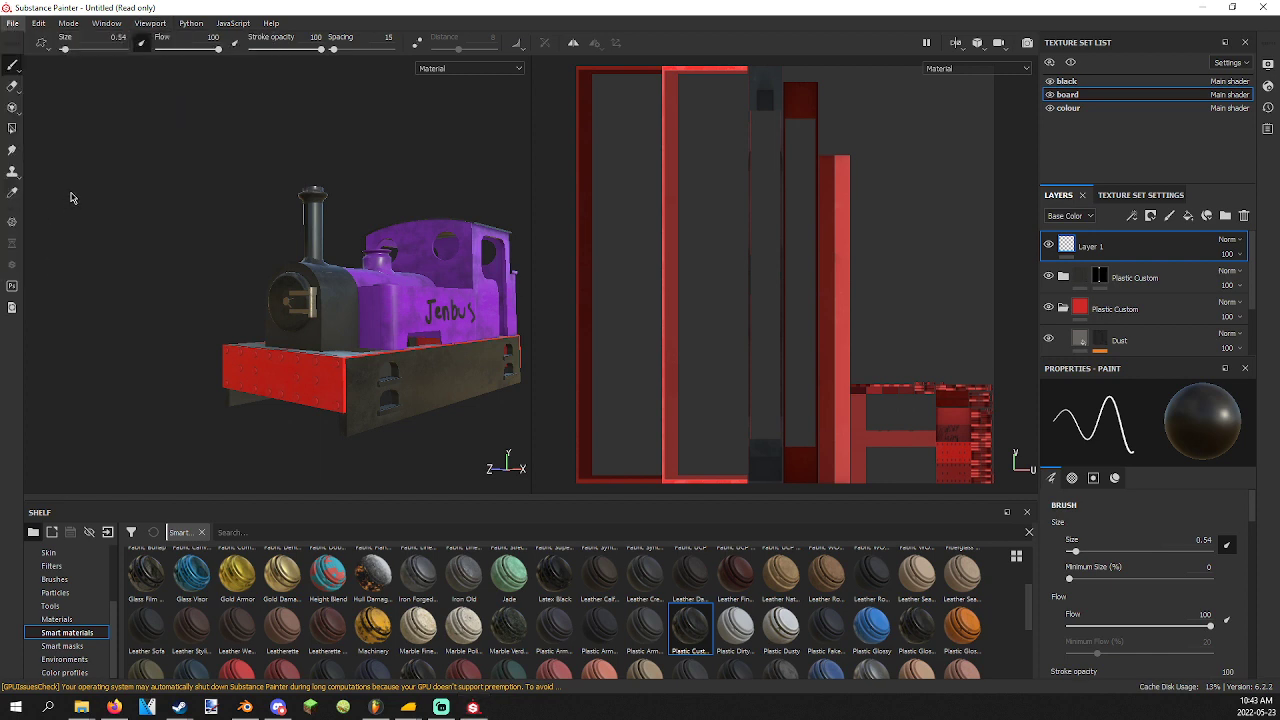
{"action": "left_click", "coordinate": [687, 187]}
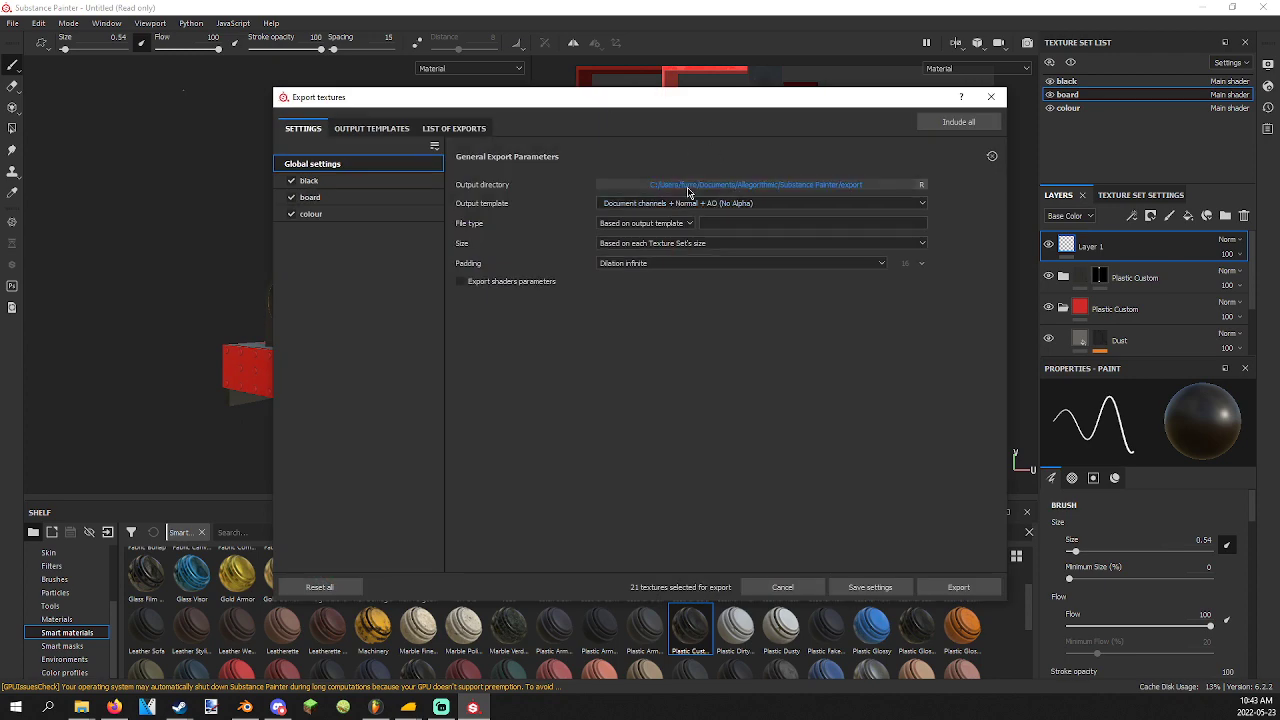
{"action": "left_click", "coordinate": [687, 187]}
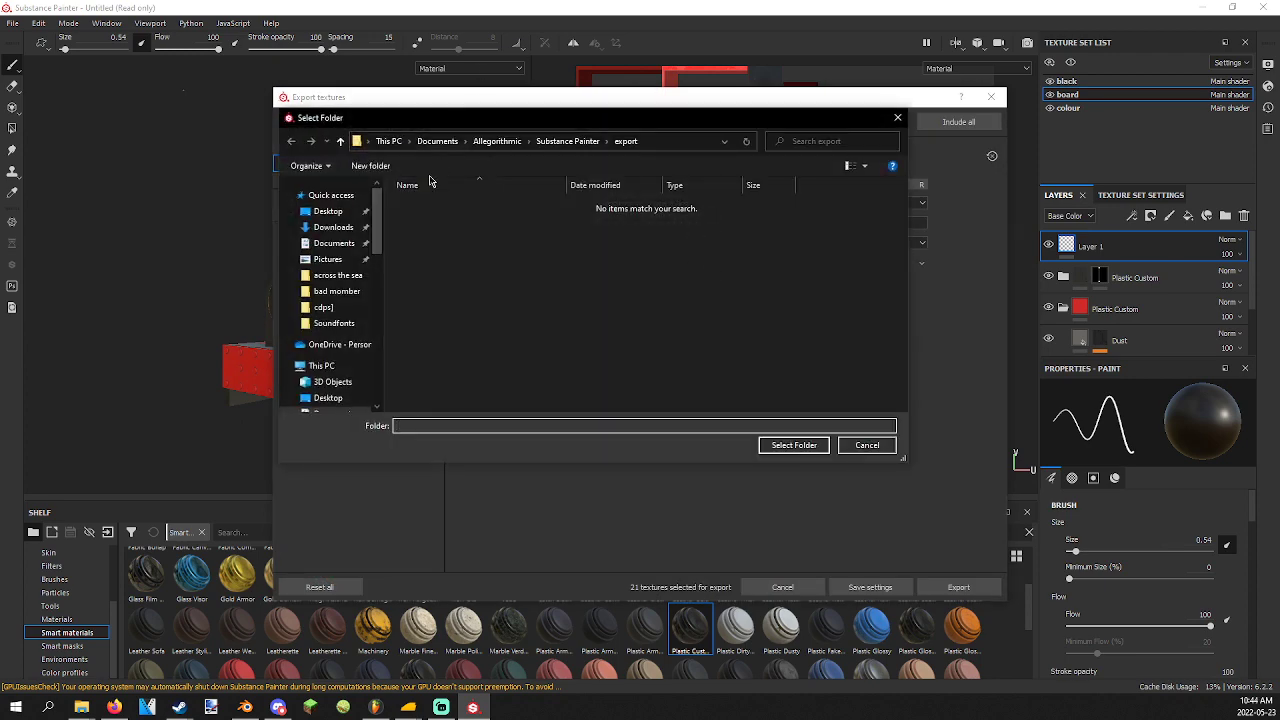
{"action": "left_click", "coordinate": [340, 276]}
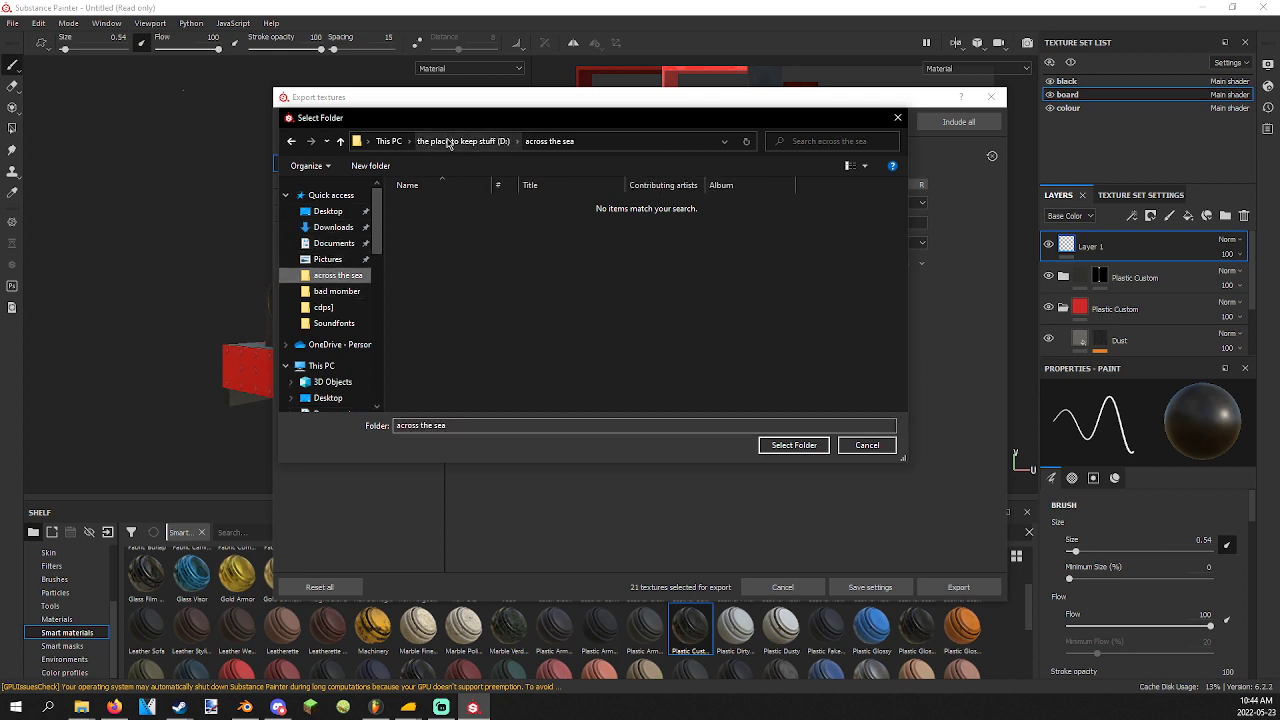
{"action": "left_click", "coordinate": [448, 141]}
{"action": "double_click", "coordinate": [428, 225]}
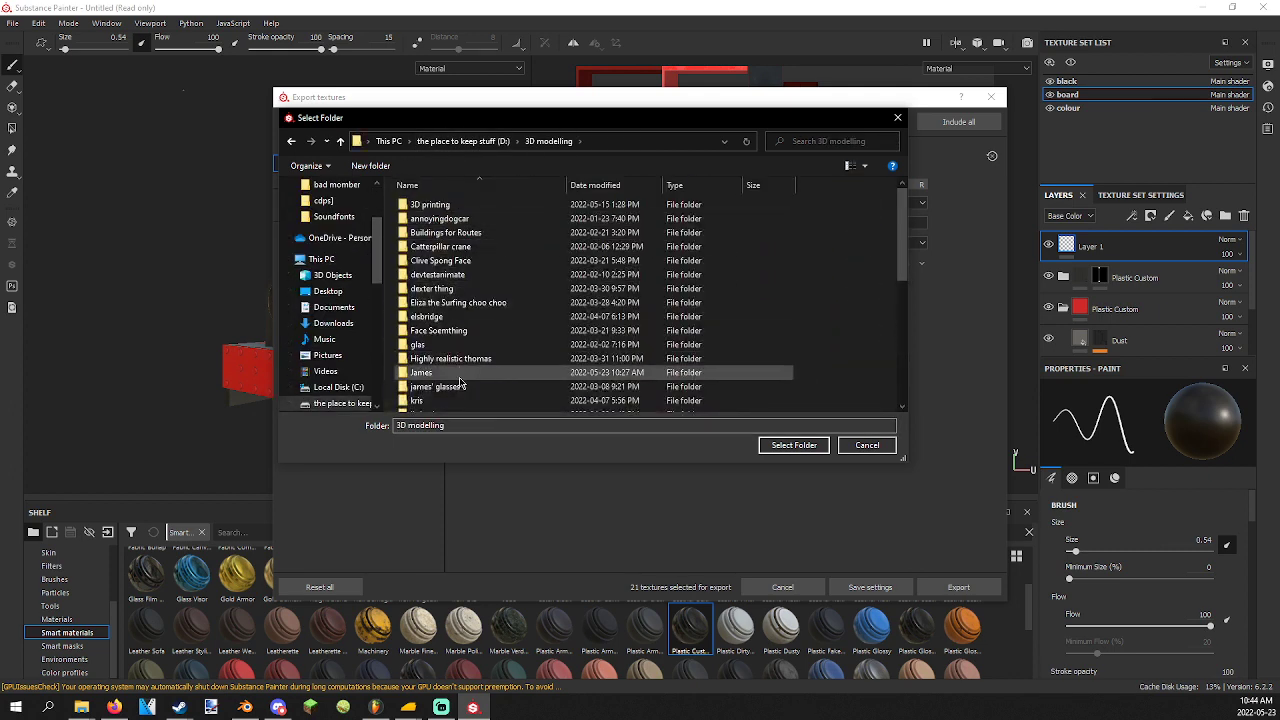
{"action": "scroll", "coordinate": [460, 383], "scroll_direction": "down", "scroll_amount": 3}
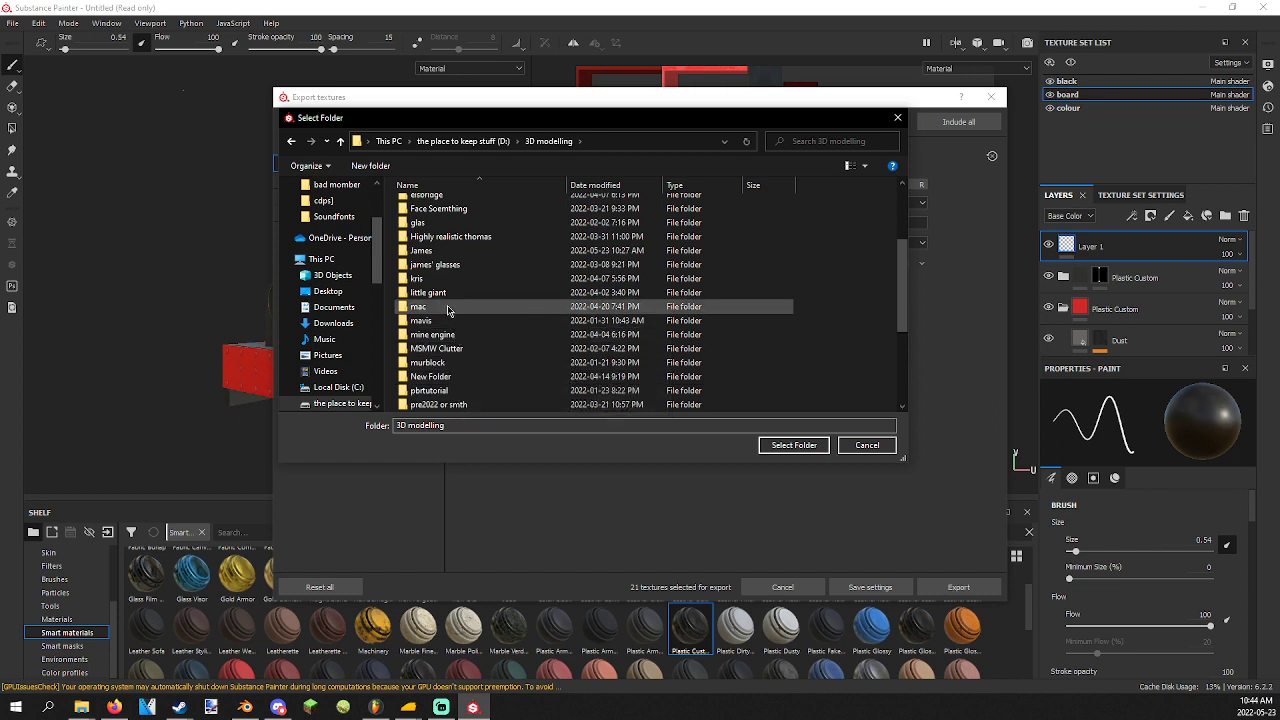
{"action": "scroll", "coordinate": [455, 395], "scroll_direction": "down", "scroll_amount": 2}
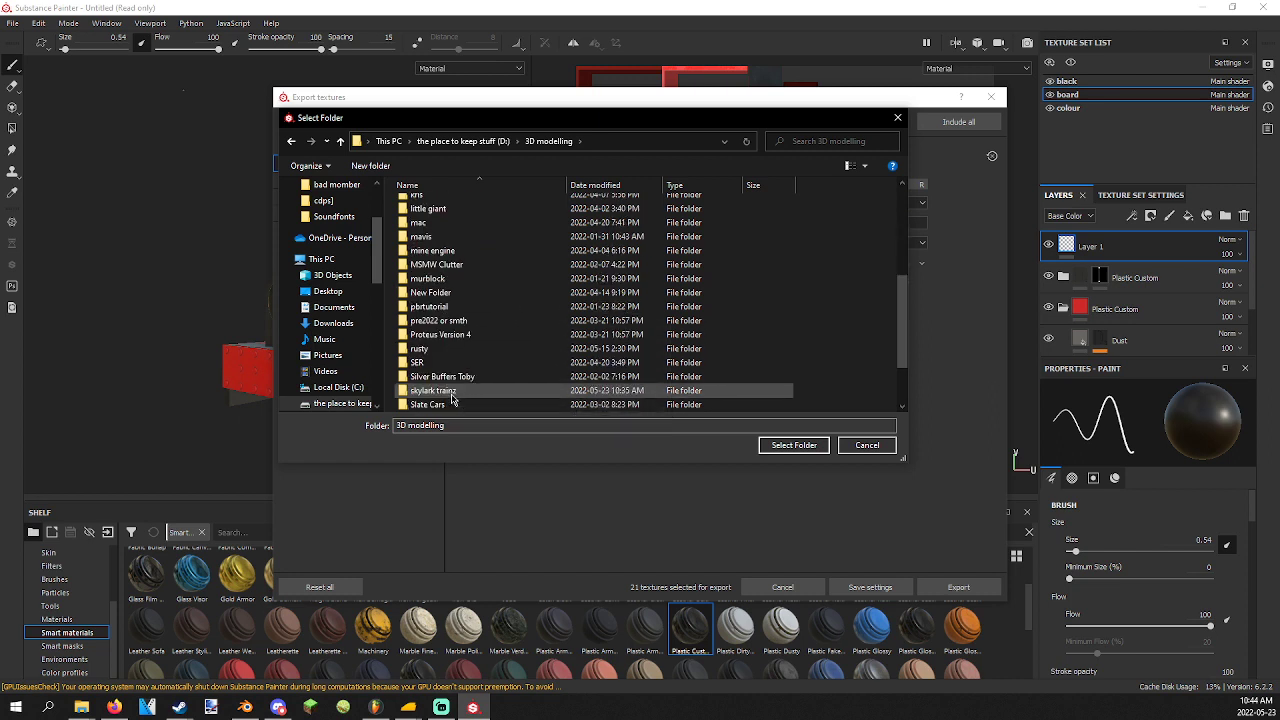
{"action": "double_click", "coordinate": [451, 395]}
{"action": "left_click", "coordinate": [420, 207]}
{"action": "double_click", "coordinate": [420, 207]}
{"action": "left_click", "coordinate": [804, 444]}
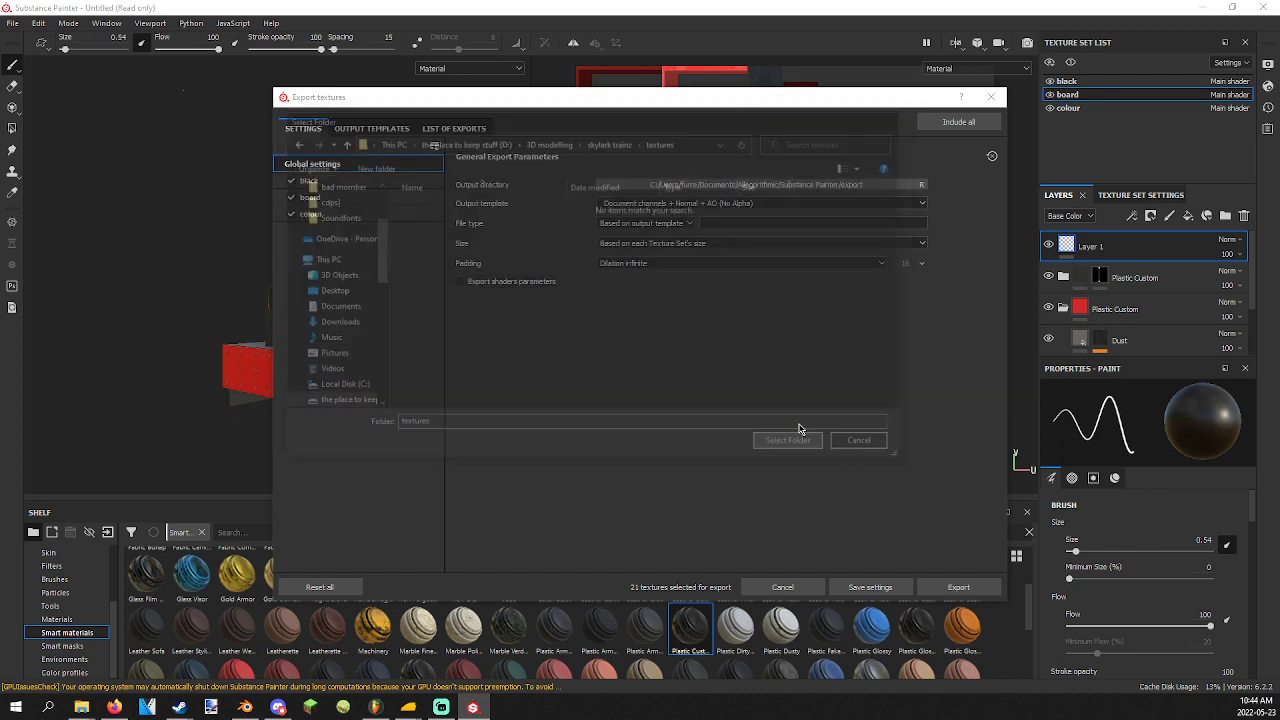
Choose the Trainz2019 - Copy output template and export the textures of all three texture sets.
{"action": "left_click", "coordinate": [710, 203]}
{"action": "scroll", "coordinate": [660, 260], "scroll_direction": "down", "scroll_amount": 5}
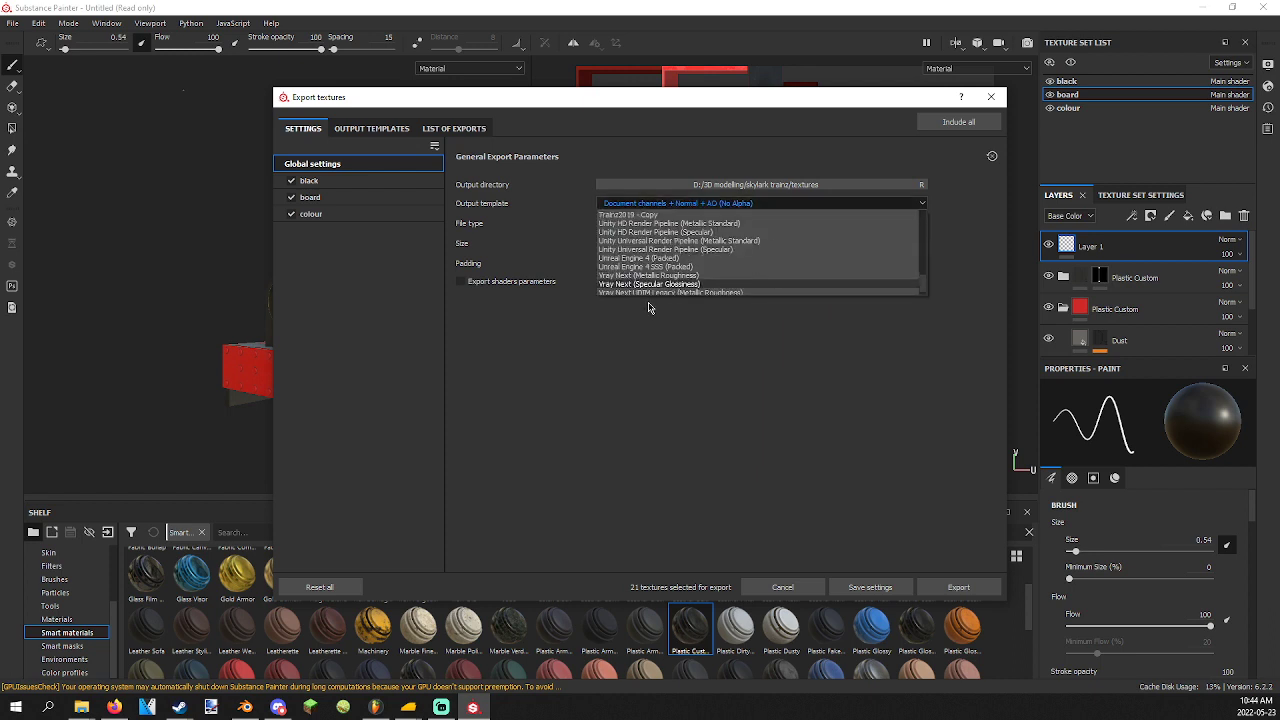
{"action": "scroll", "coordinate": [660, 260], "scroll_direction": "up", "scroll_amount": 3}
{"action": "left_click", "coordinate": [637, 240]}
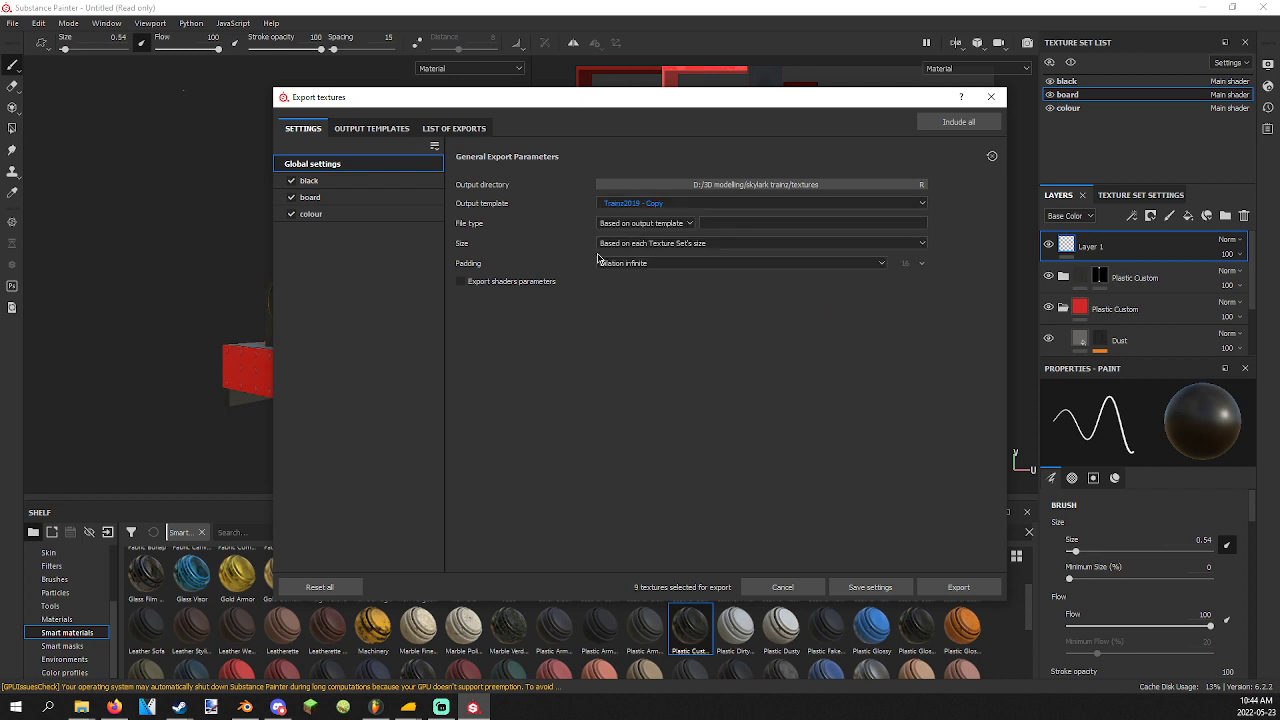
{"action": "left_click", "coordinate": [925, 586]}
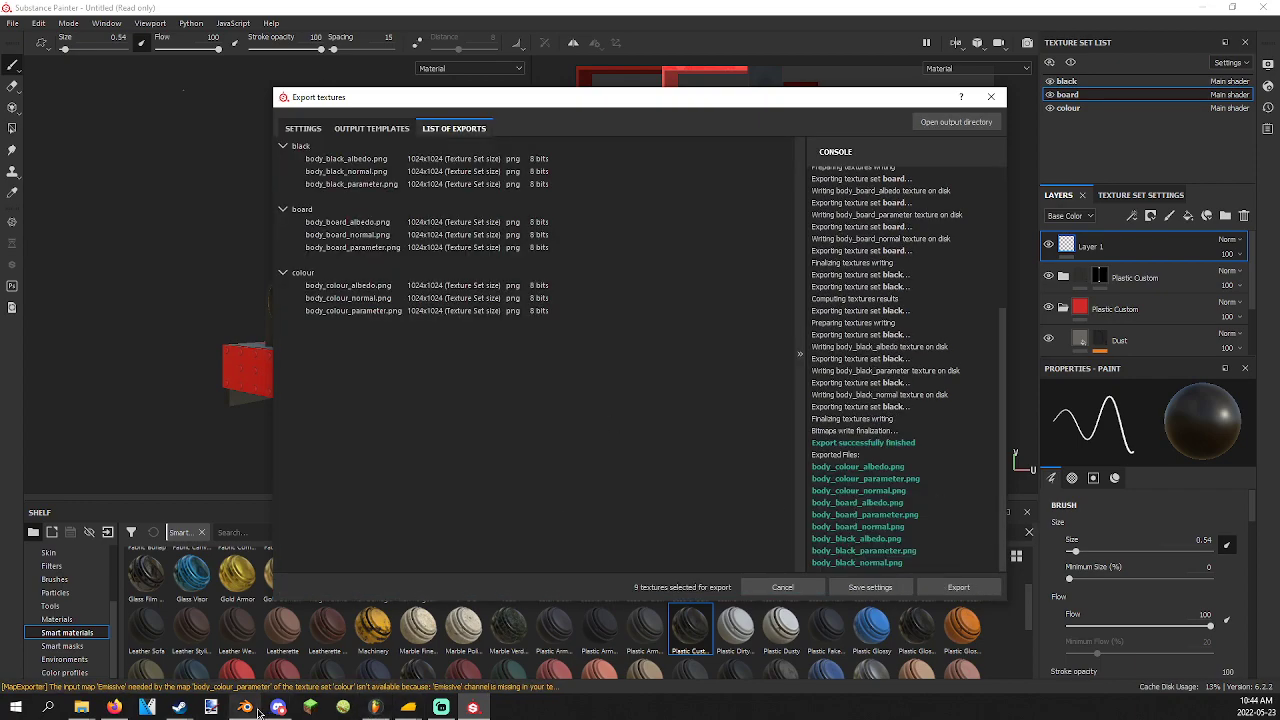
Switch to Blender, deselect everything and save over the existing model.blend file.
{"action": "left_click", "coordinate": [245, 707]}
{"action": "mouse_move", "coordinate": [423, 299]}
{"action": "middle_mouse_down"}
{"action": "mouse_move", "coordinate": [452, 278]}
{"action": "mouse_move", "coordinate": [448, 298]}
{"action": "middle_mouse_up"}
{"action": "key", "text": "a"}
{"action": "key", "text": "ctrl+s"}
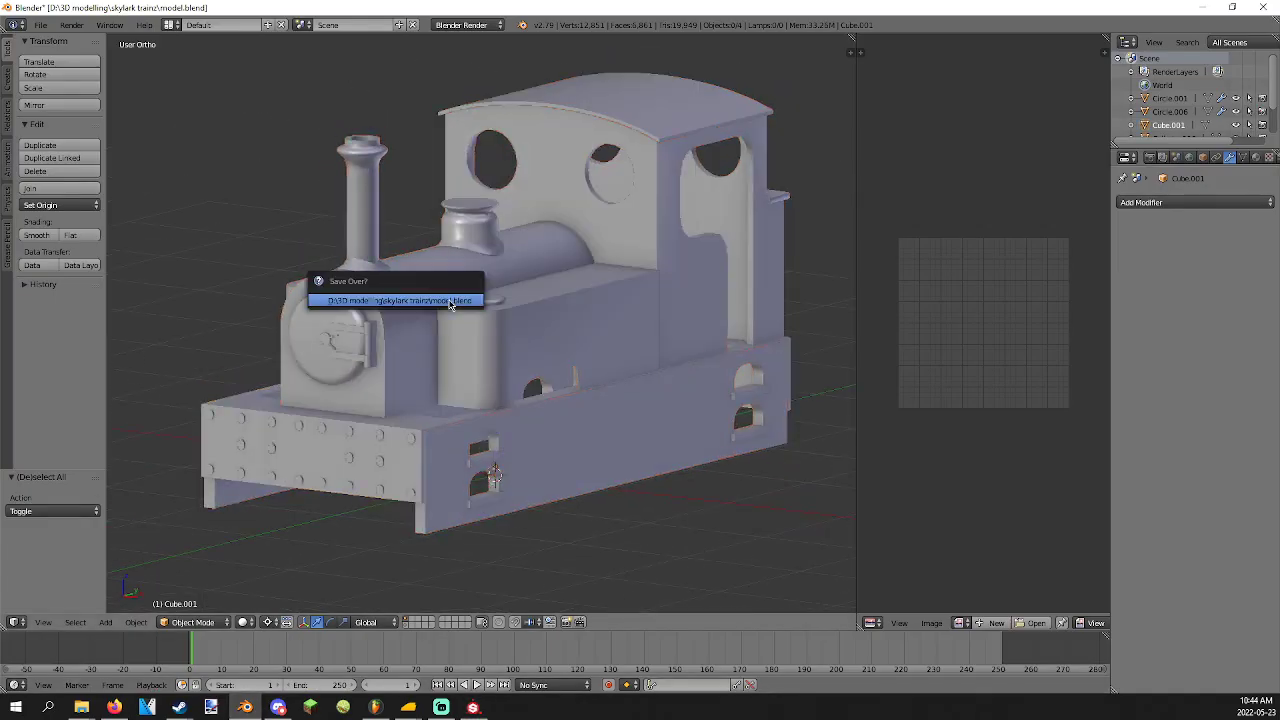
{"action": "left_click", "coordinate": [452, 302]}
Select the boiler and side frame object and rename its black material to black.m.pbrmetal.
{"action": "right_click", "coordinate": [391, 317]}
{"action": "key", "text": "Tab"}
{"action": "key", "text": "Tab"}
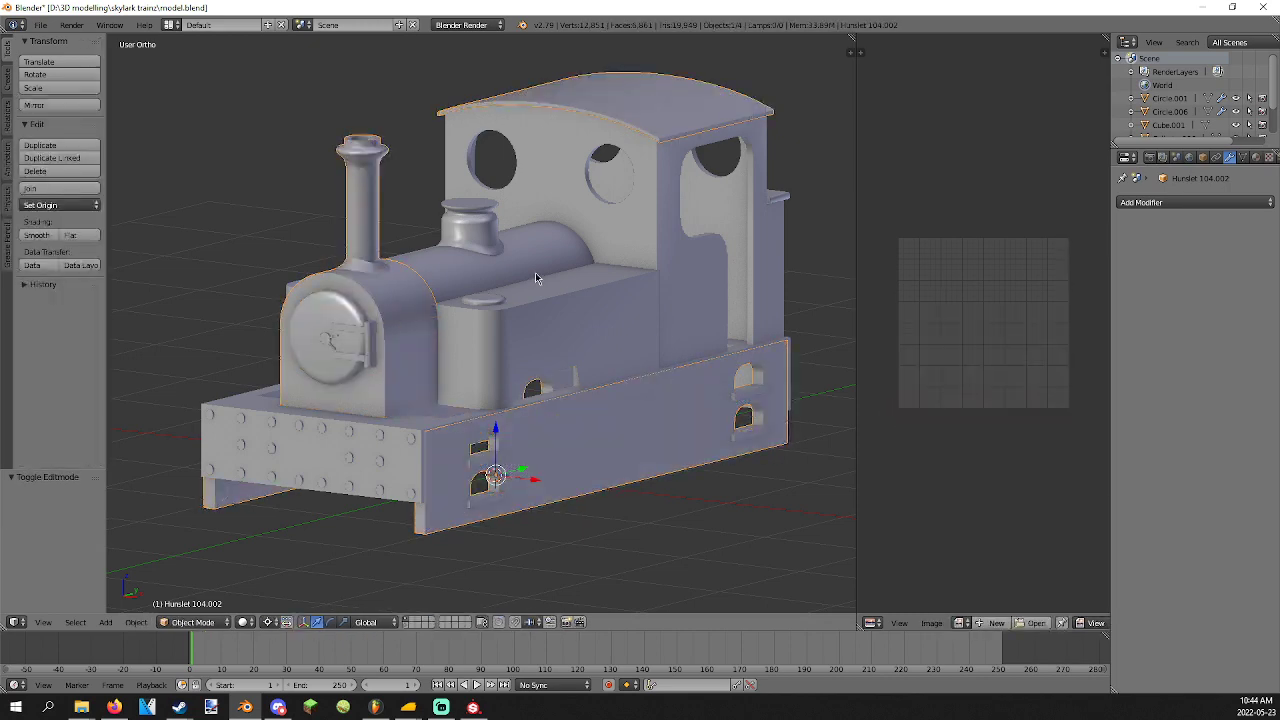
{"action": "left_click", "coordinate": [1256, 158]}
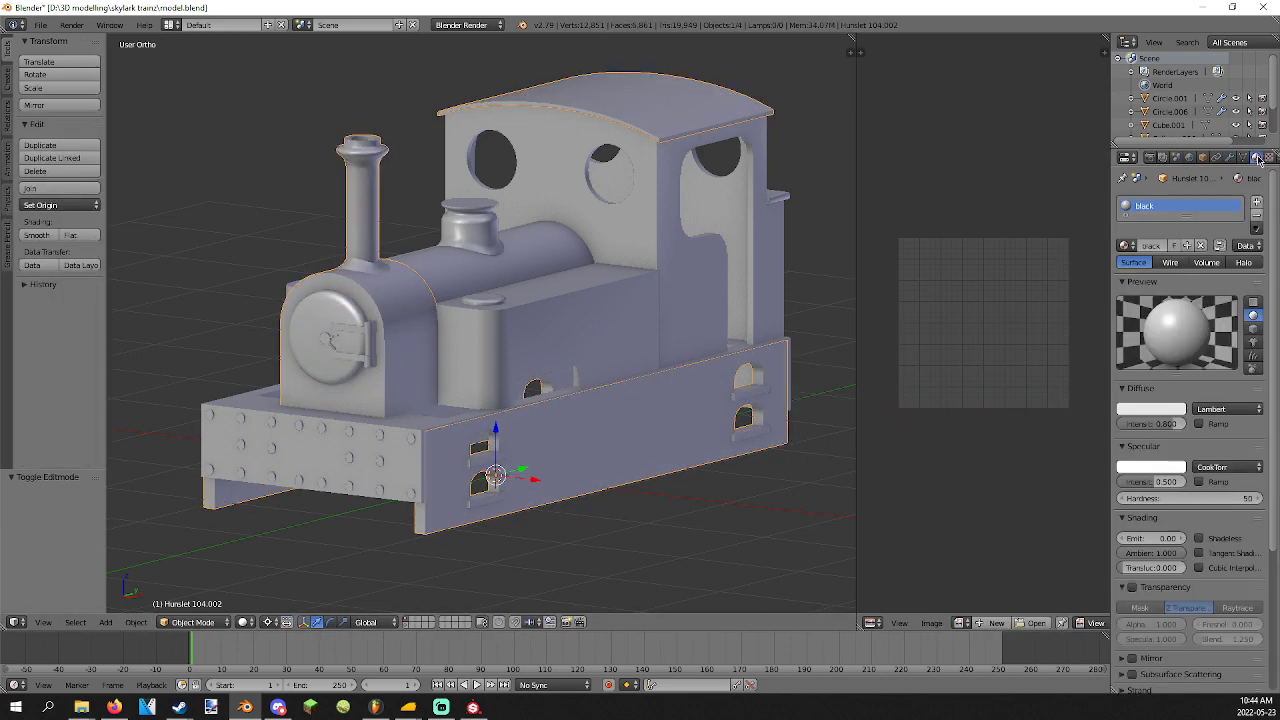
{"action": "double_click", "coordinate": [1183, 206]}
{"action": "key", "text": "Return"}
Add a first texture to the black.m.pbrmetal material and load body_black_albedo.png from the textures folder.
{"action": "scroll", "coordinate": [1258, 160], "scroll_direction": "down", "scroll_amount": 2}
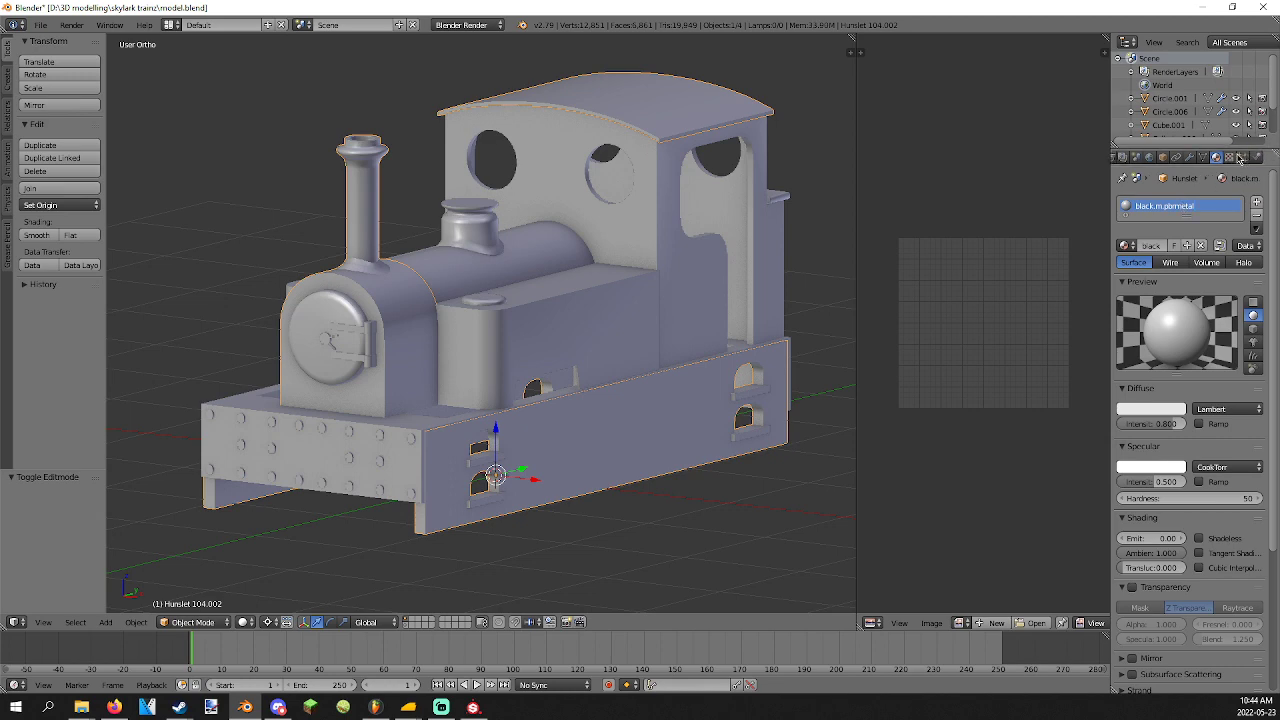
{"action": "left_click", "coordinate": [1240, 158]}
{"action": "left_click", "coordinate": [1200, 304]}
{"action": "left_click", "coordinate": [1237, 461]}
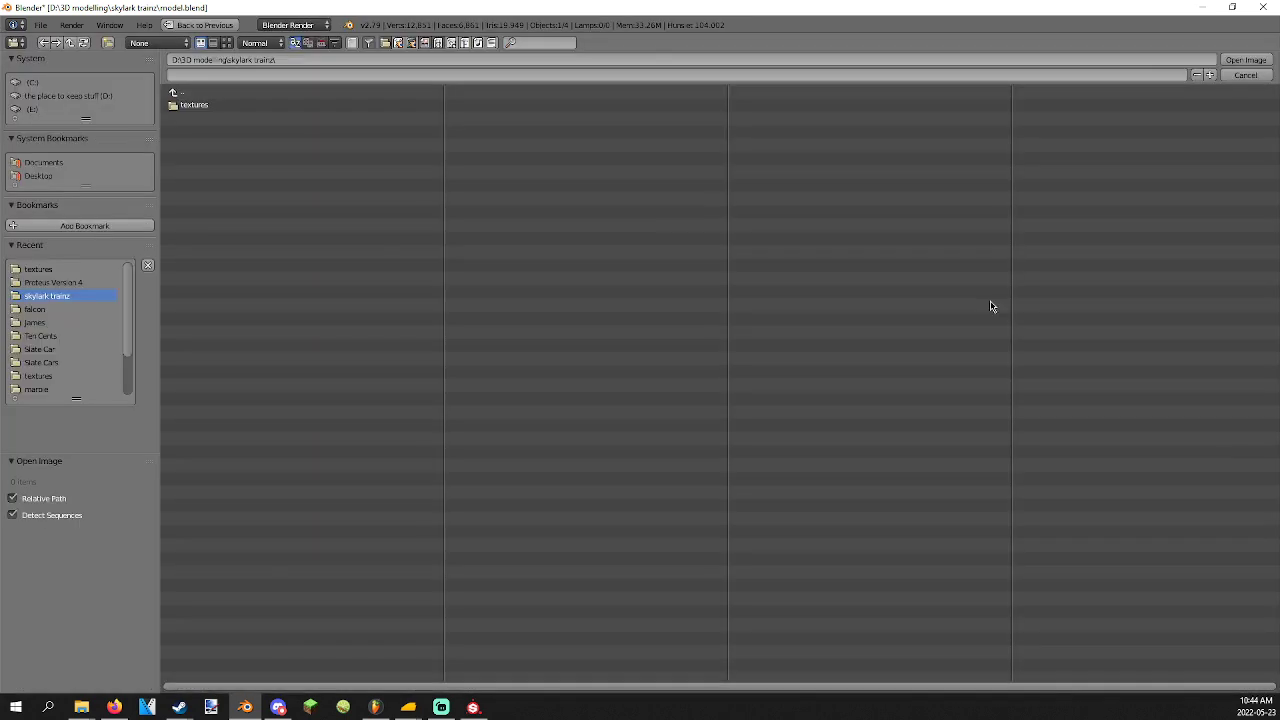
{"action": "left_click", "coordinate": [48, 270]}
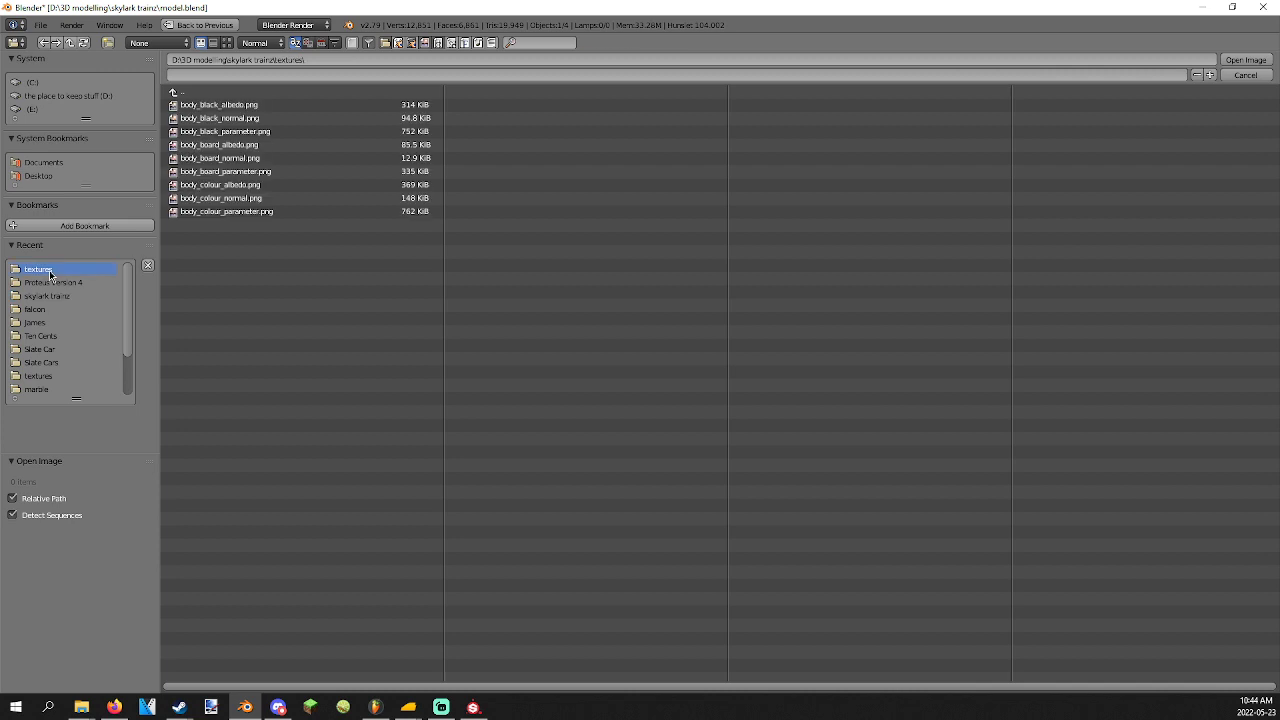
{"action": "double_click", "coordinate": [241, 108]}
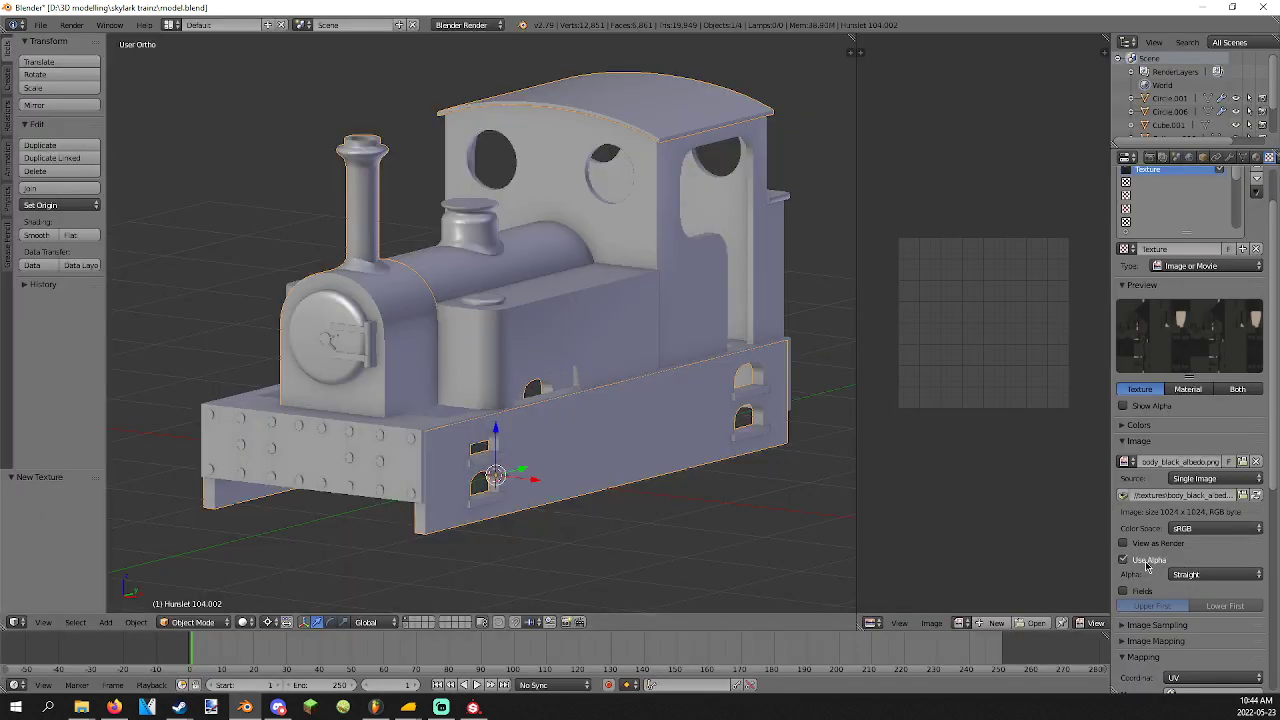
Load body_black_normal.png into the black material's second texture slot and make it influence the normals.
{"action": "left_click", "coordinate": [1154, 185]}
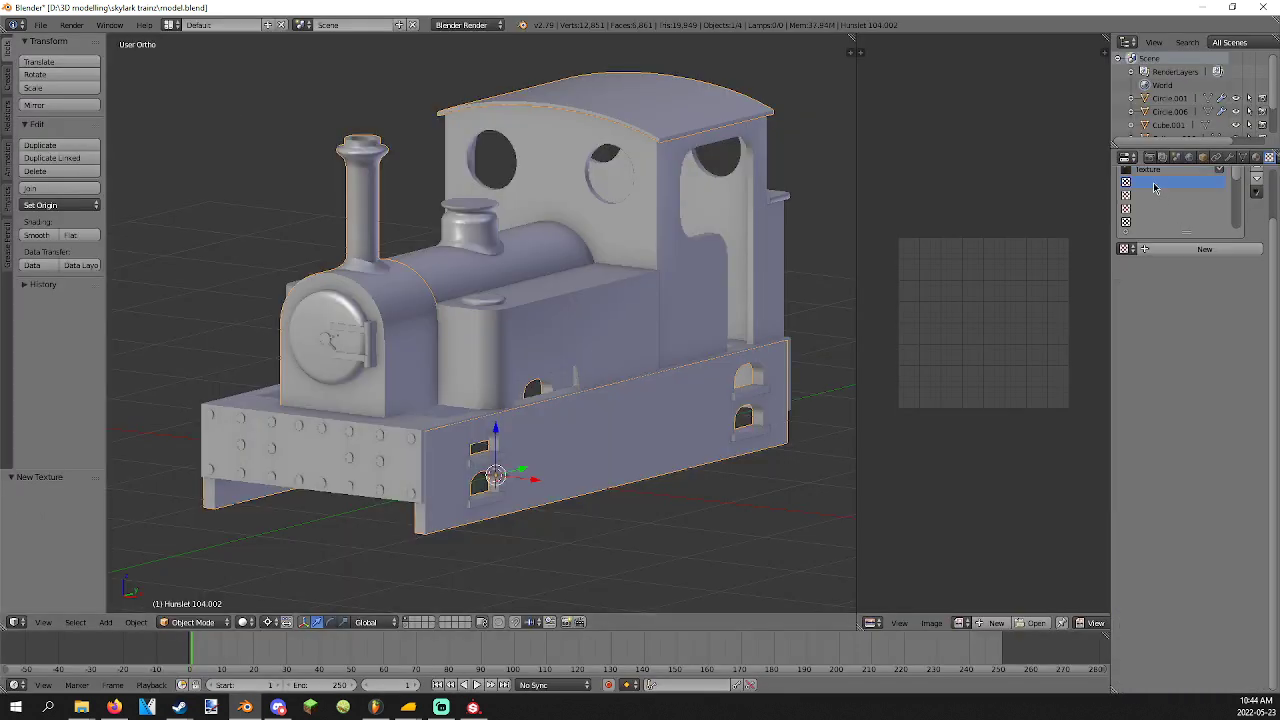
{"action": "left_click", "coordinate": [1204, 249]}
{"action": "left_click", "coordinate": [1231, 466]}
{"action": "left_click", "coordinate": [78, 268]}
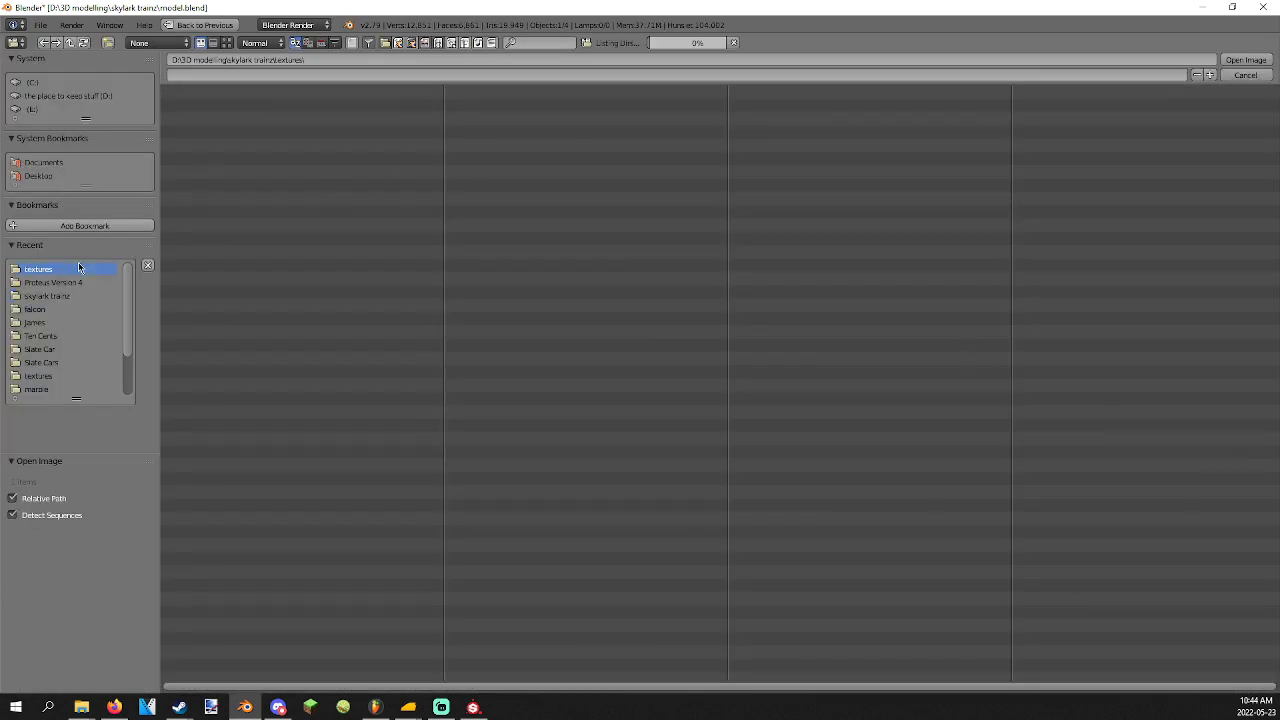
{"action": "double_click", "coordinate": [244, 124]}
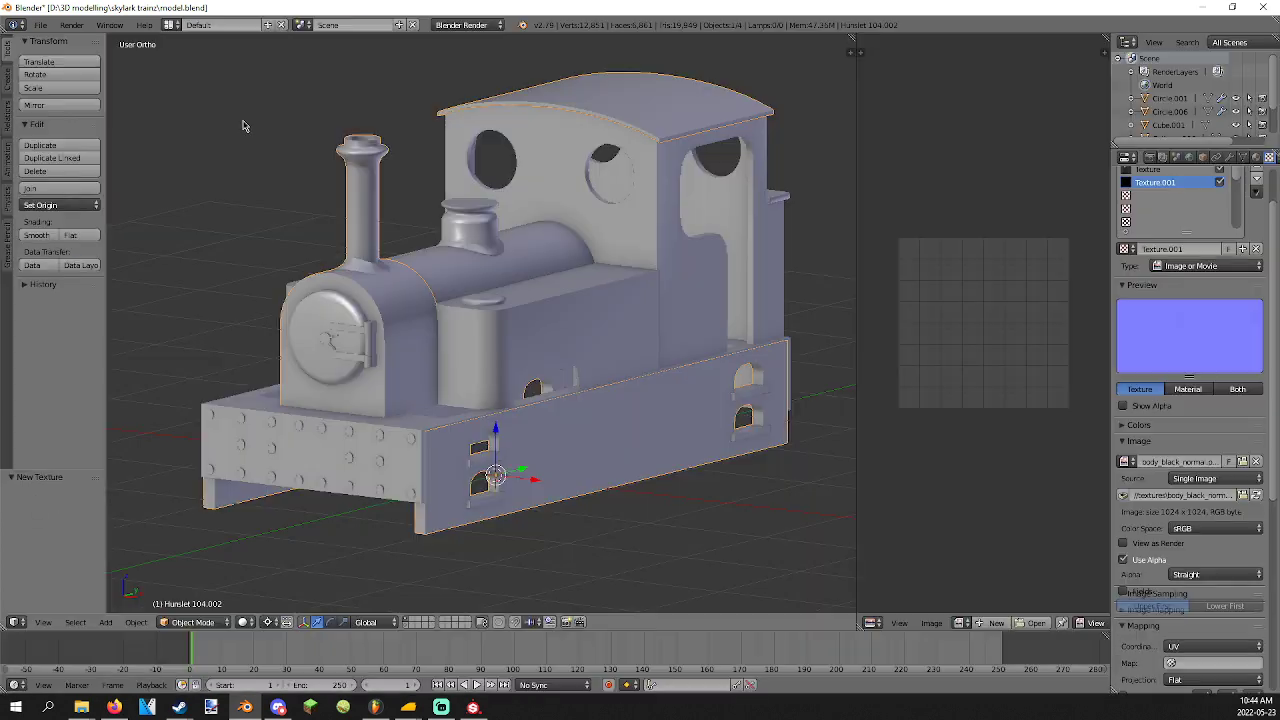
{"action": "scroll", "coordinate": [1204, 560], "scroll_direction": "down", "scroll_amount": 5}
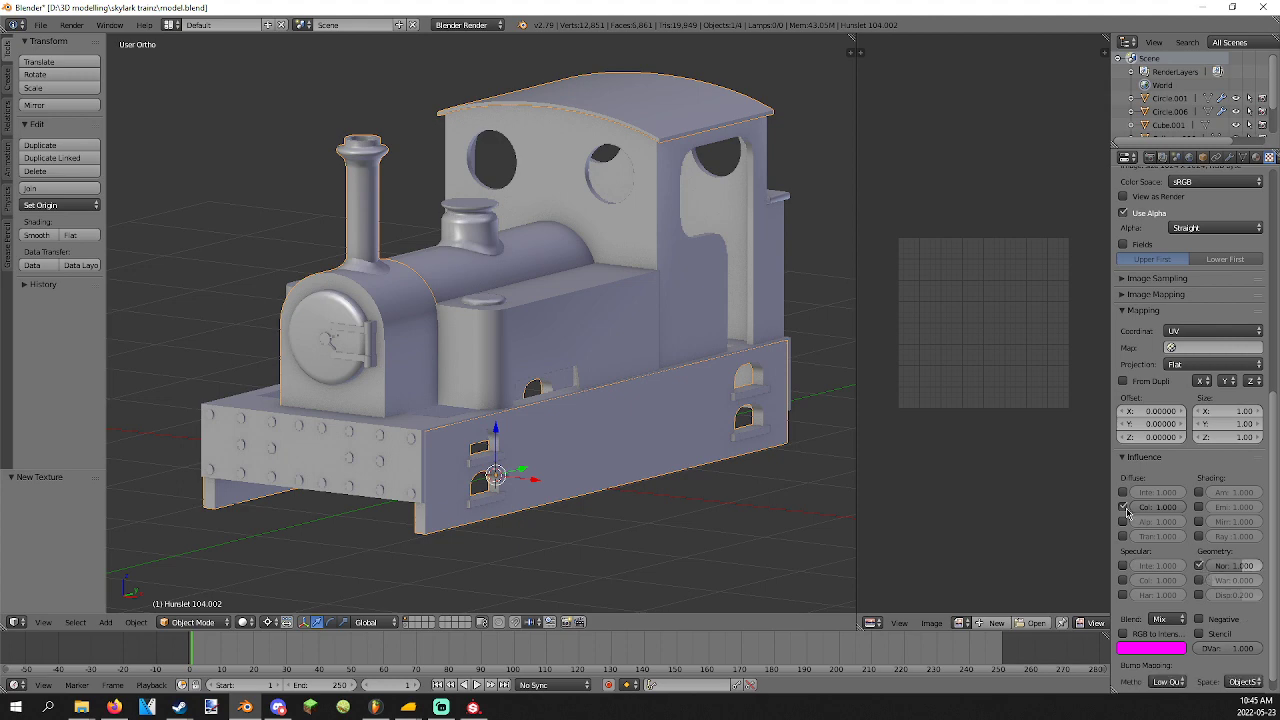
{"action": "scroll", "coordinate": [1155, 501], "scroll_direction": "up", "scroll_amount": 6}
Load body_black_parameter.png into the black material's third texture slot and make it influence specular hardness instead of diffuse colour.
{"action": "scroll", "coordinate": [1155, 501], "scroll_direction": "up", "scroll_amount": 2}
{"action": "left_click", "coordinate": [1150, 249]}
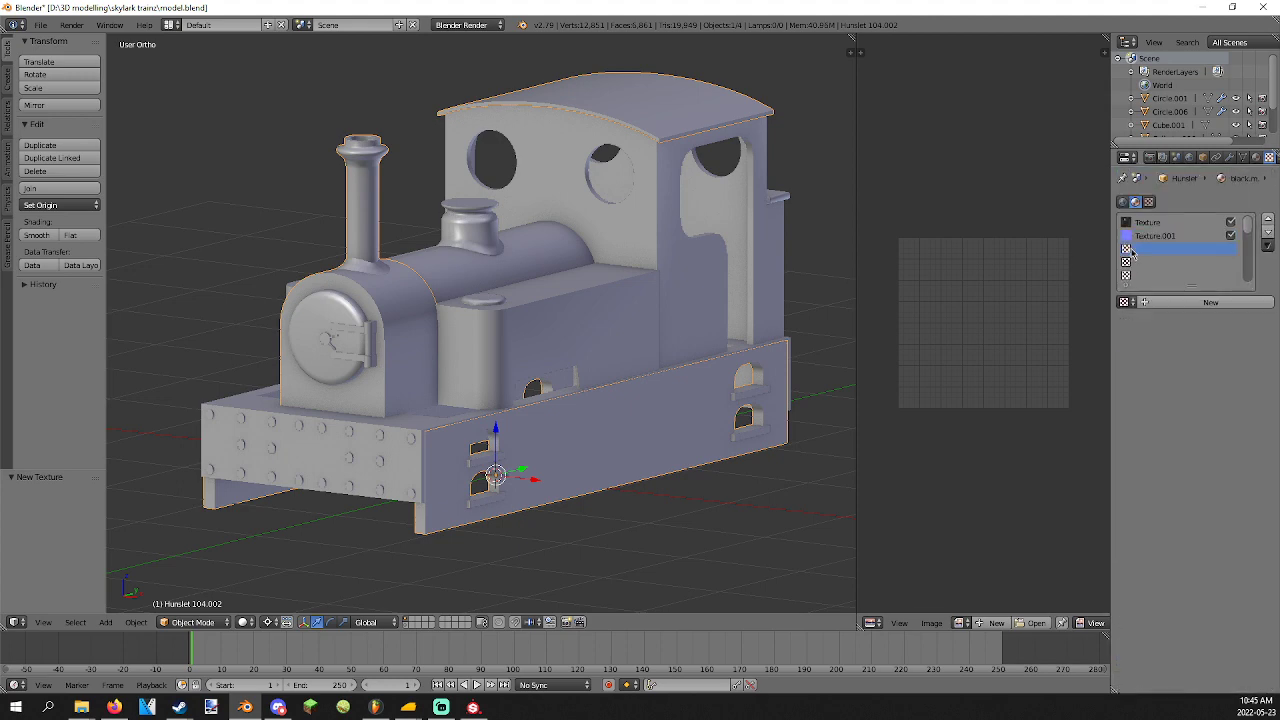
{"action": "left_click", "coordinate": [1158, 302]}
{"action": "left_click", "coordinate": [1236, 515]}
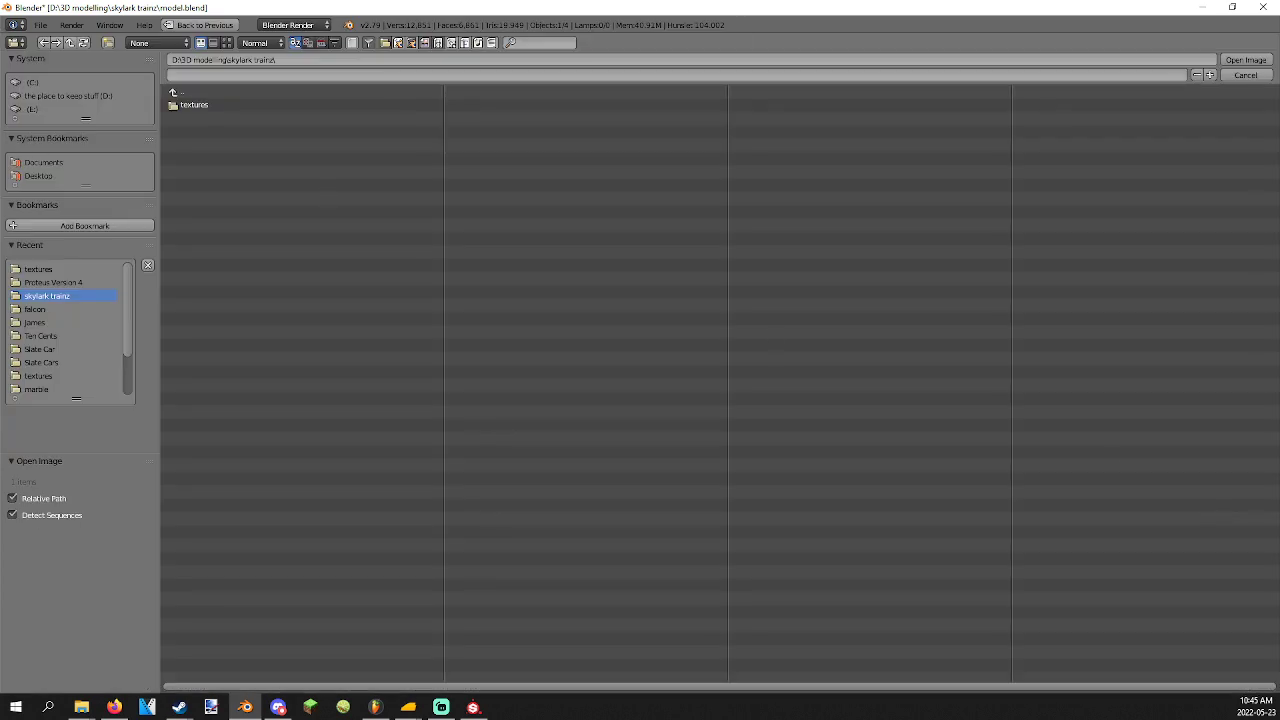
{"action": "left_click", "coordinate": [188, 105]}
{"action": "double_click", "coordinate": [226, 131]}
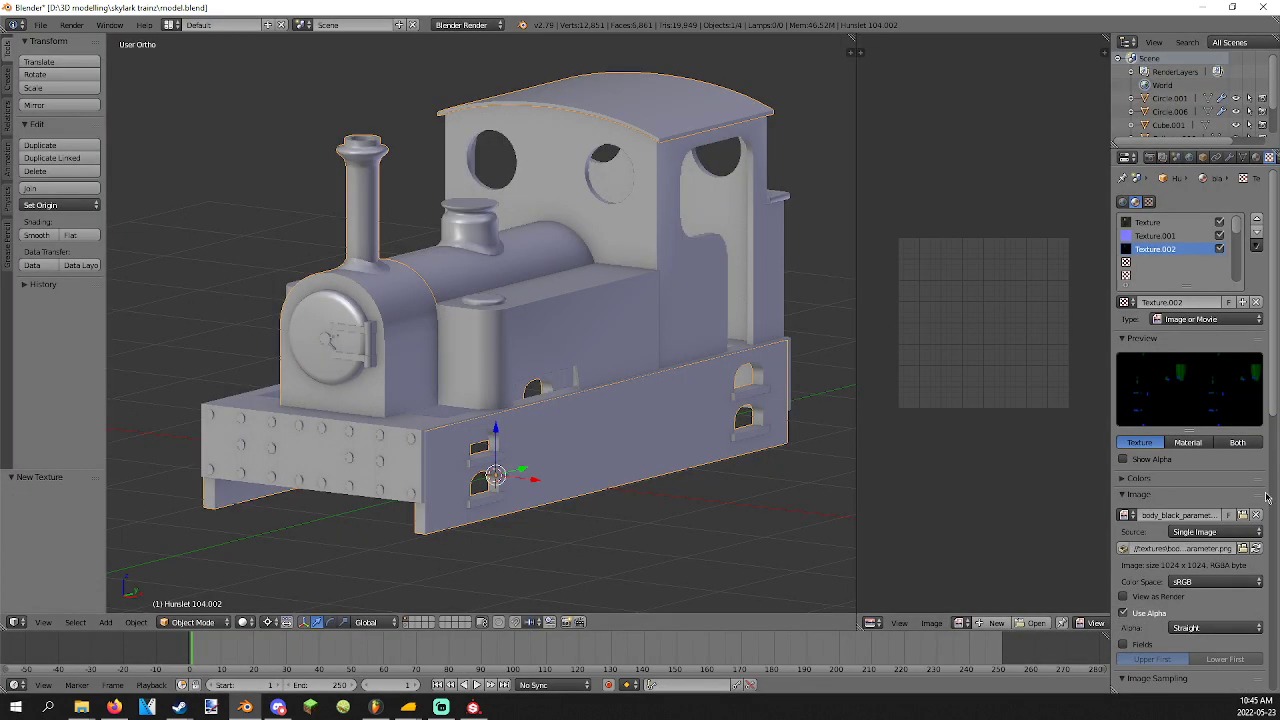
{"action": "scroll", "coordinate": [1165, 485], "scroll_direction": "down", "scroll_amount": 4}
{"action": "scroll", "coordinate": [1165, 485], "scroll_direction": "down", "scroll_amount": 6}
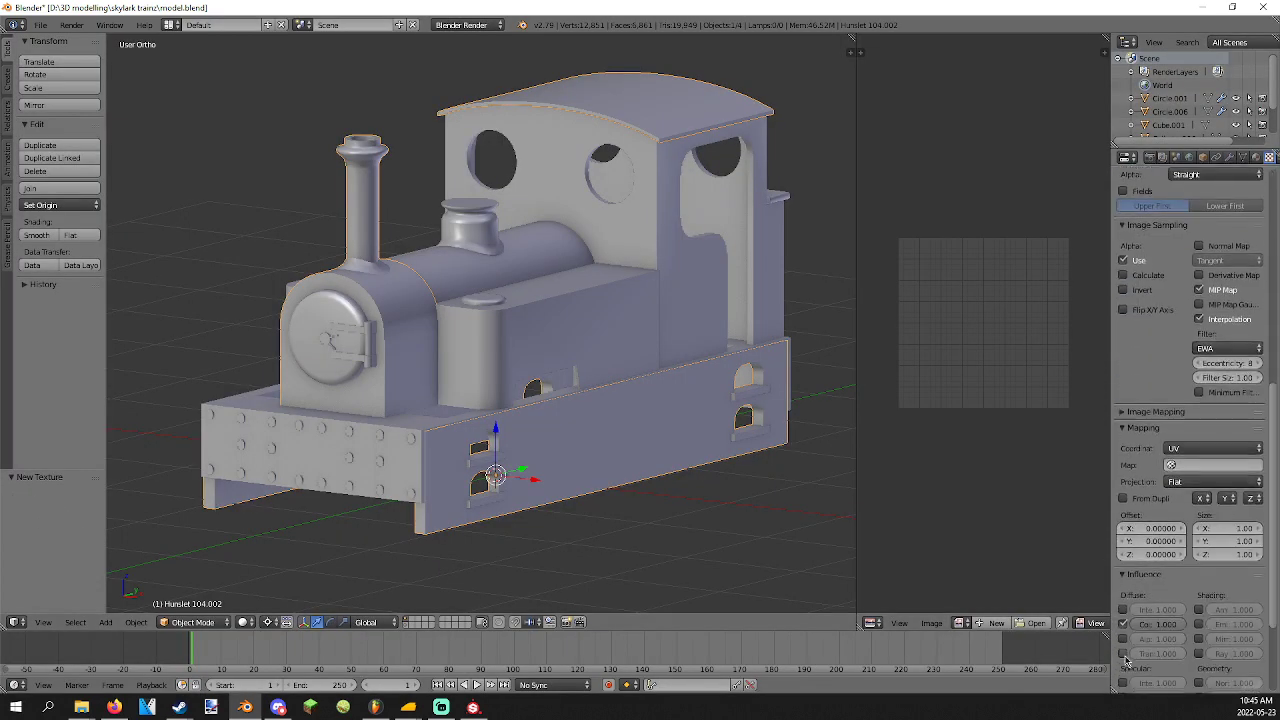
{"action": "left_click", "coordinate": [1122, 632]}
{"action": "left_click", "coordinate": [1122, 544]}
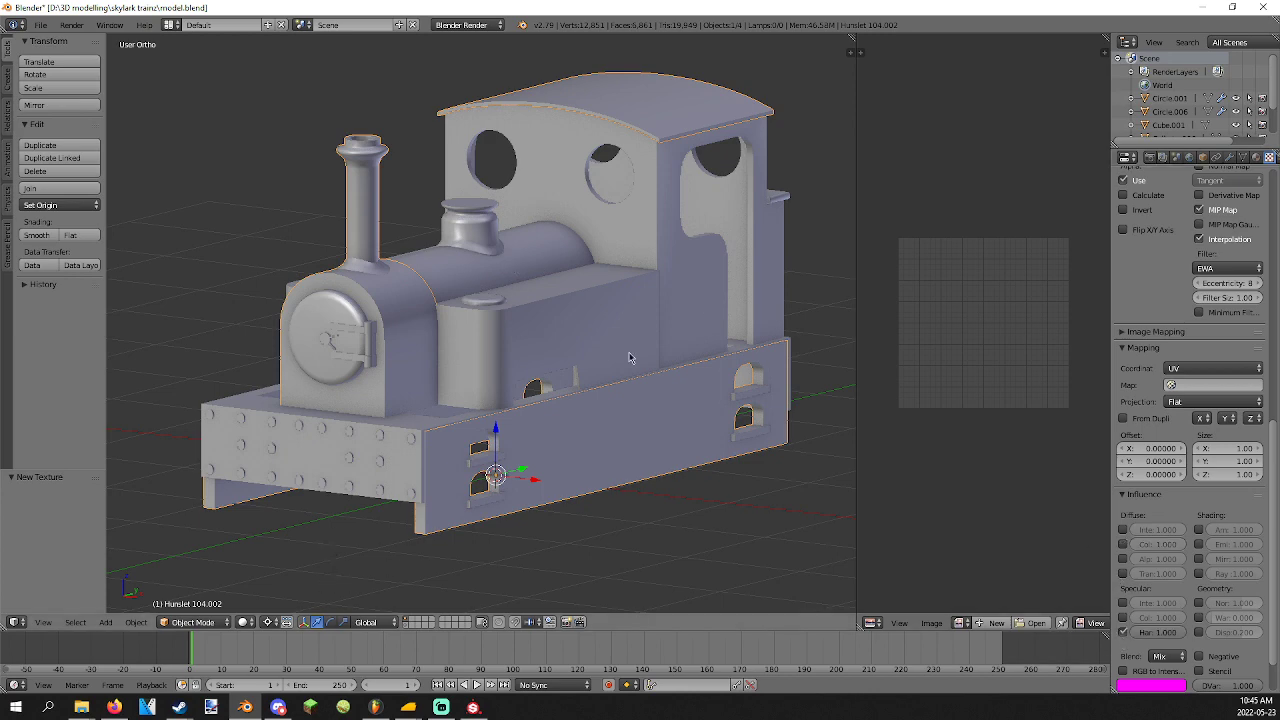
Select the whole black mesh in Edit Mode and open body_black_albedo.png as the image for its UVs.
{"action": "key", "text": "Tab"}
{"action": "key", "text": "a"}
{"action": "left_click", "coordinate": [1036, 622]}
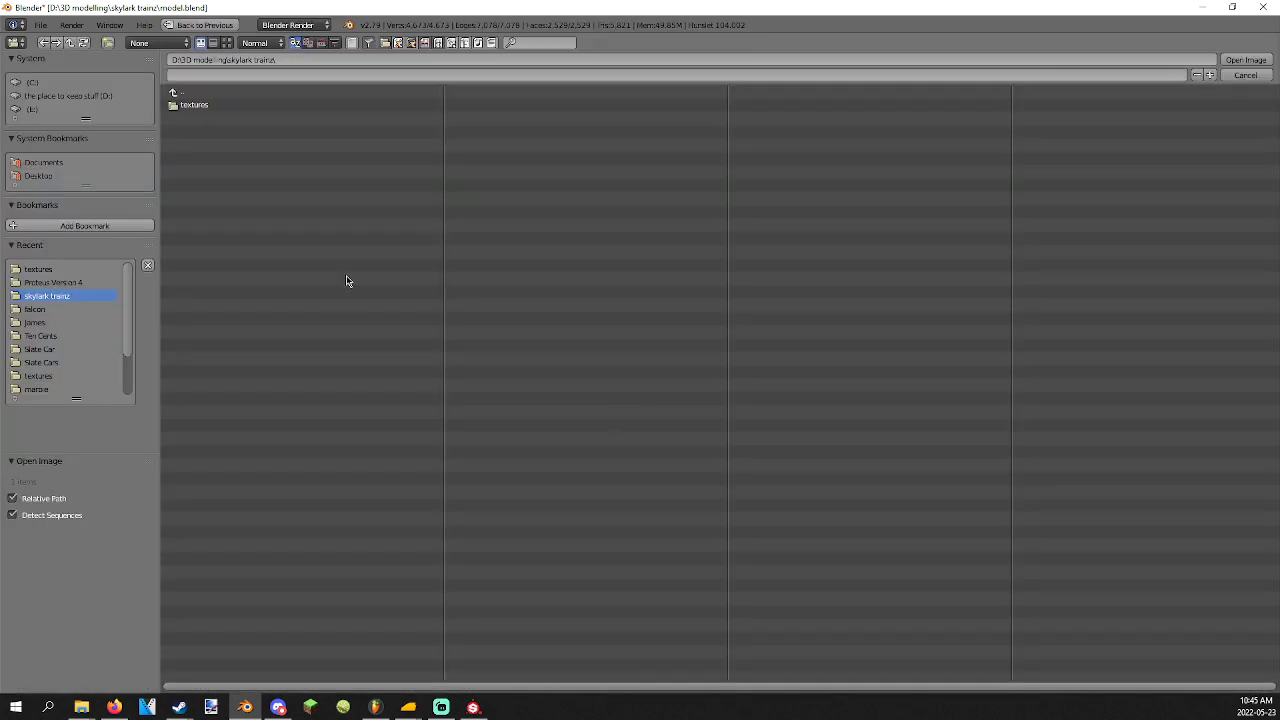
{"action": "left_click", "coordinate": [33, 270]}
{"action": "double_click", "coordinate": [232, 119]}
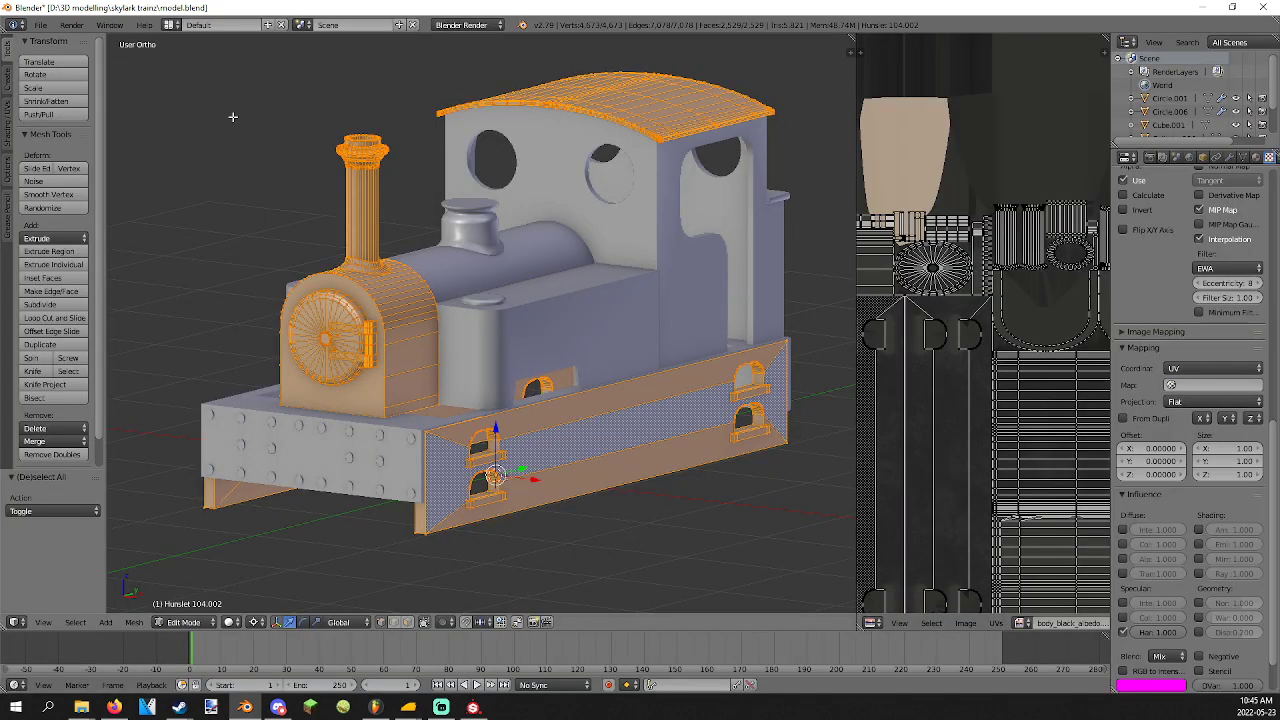
Return to Object Mode, enable Textured Solid shading for the 3D view and save over the model file.
{"action": "key", "text": "Tab"}
{"action": "key", "text": "n"}
{"action": "scroll", "coordinate": [754, 418], "scroll_direction": "down", "scroll_amount": 6}
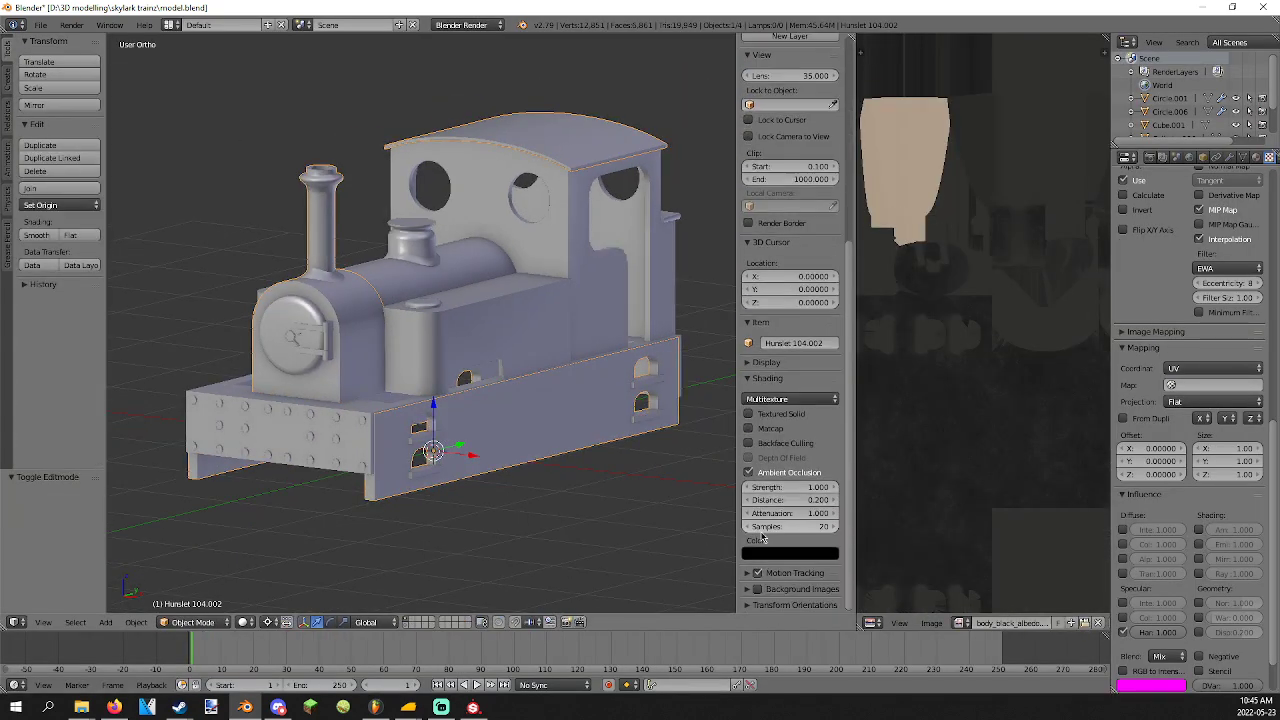
{"action": "left_click", "coordinate": [751, 414]}
{"action": "middle_click_drag", "start_coordinate": [523, 374], "coordinate": [561, 328]}
{"action": "key", "text": "a"}
{"action": "key", "text": "n"}
{"action": "key", "text": "ctrl+s"}
{"action": "left_click", "coordinate": [533, 374]}
Select the cab and tank object's whole mesh in Edit Mode and assign body_colour_albedo.png to its UVs.
{"action": "right_click", "coordinate": [561, 328]}
{"action": "key", "text": "Tab"}
{"action": "key", "text": "a"}
{"action": "key", "text": "a"}
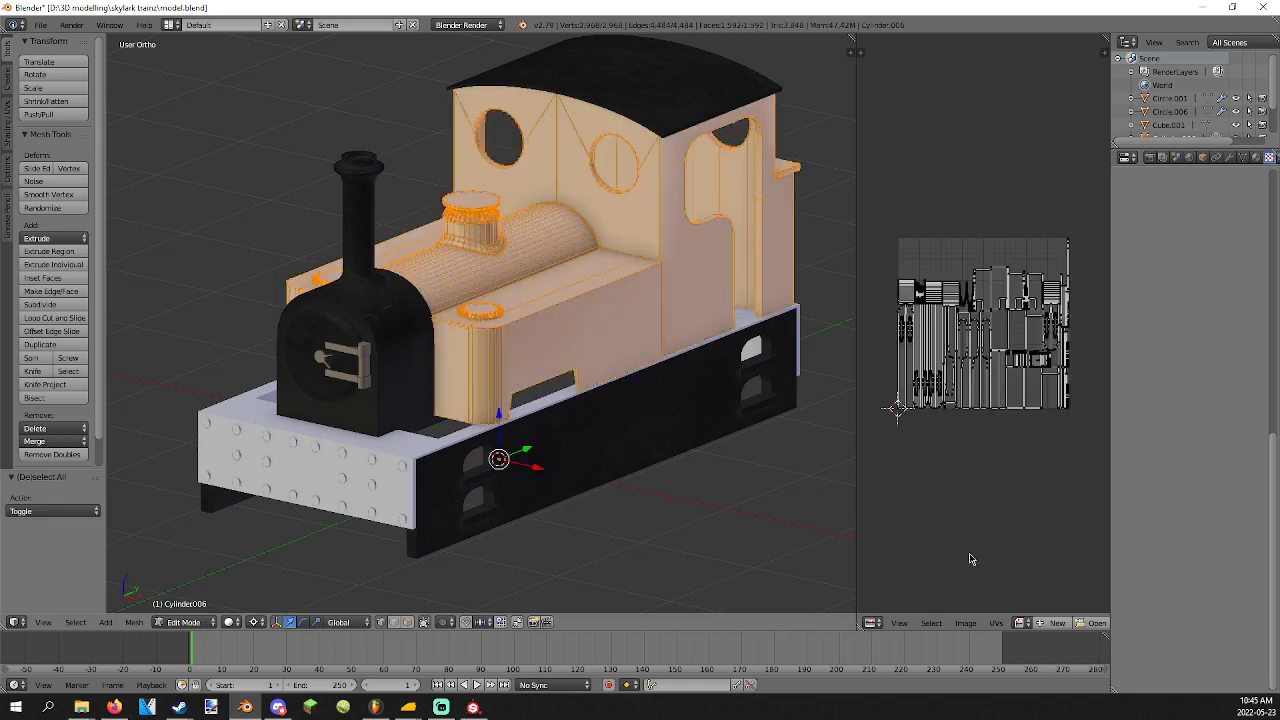
{"action": "left_click", "coordinate": [1088, 623]}
{"action": "left_click", "coordinate": [73, 270]}
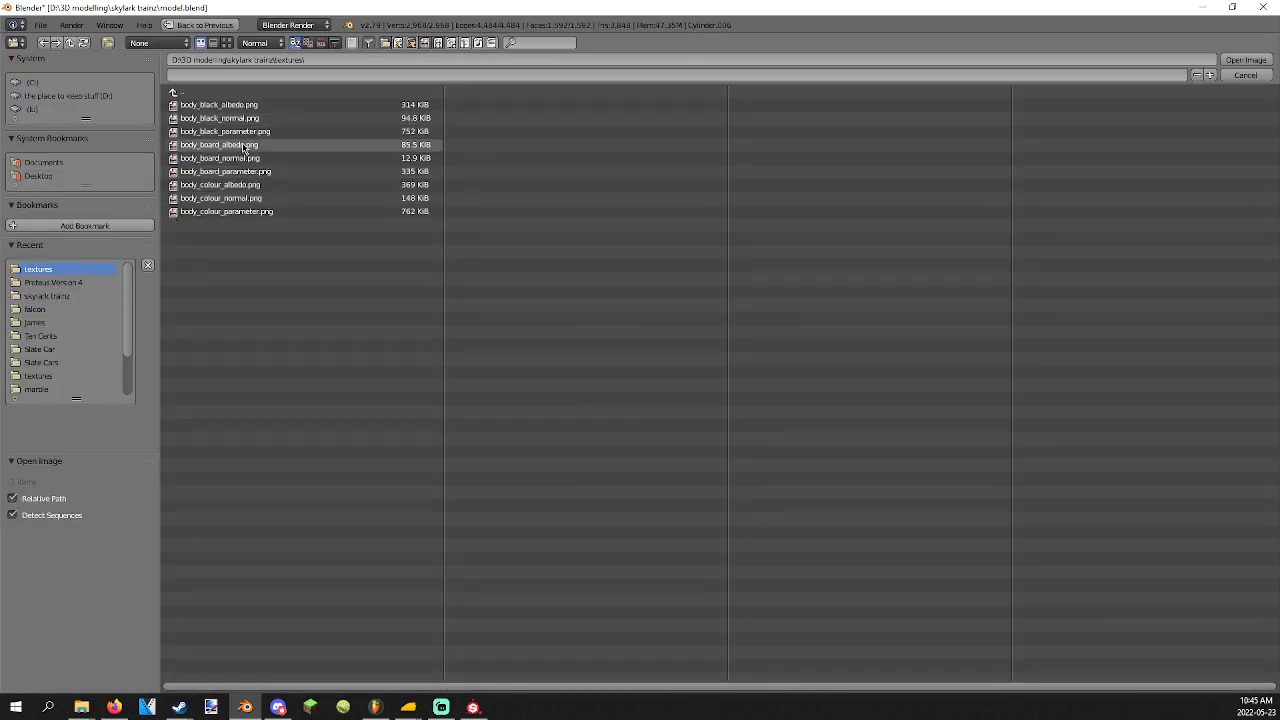
{"action": "double_click", "coordinate": [246, 187]}
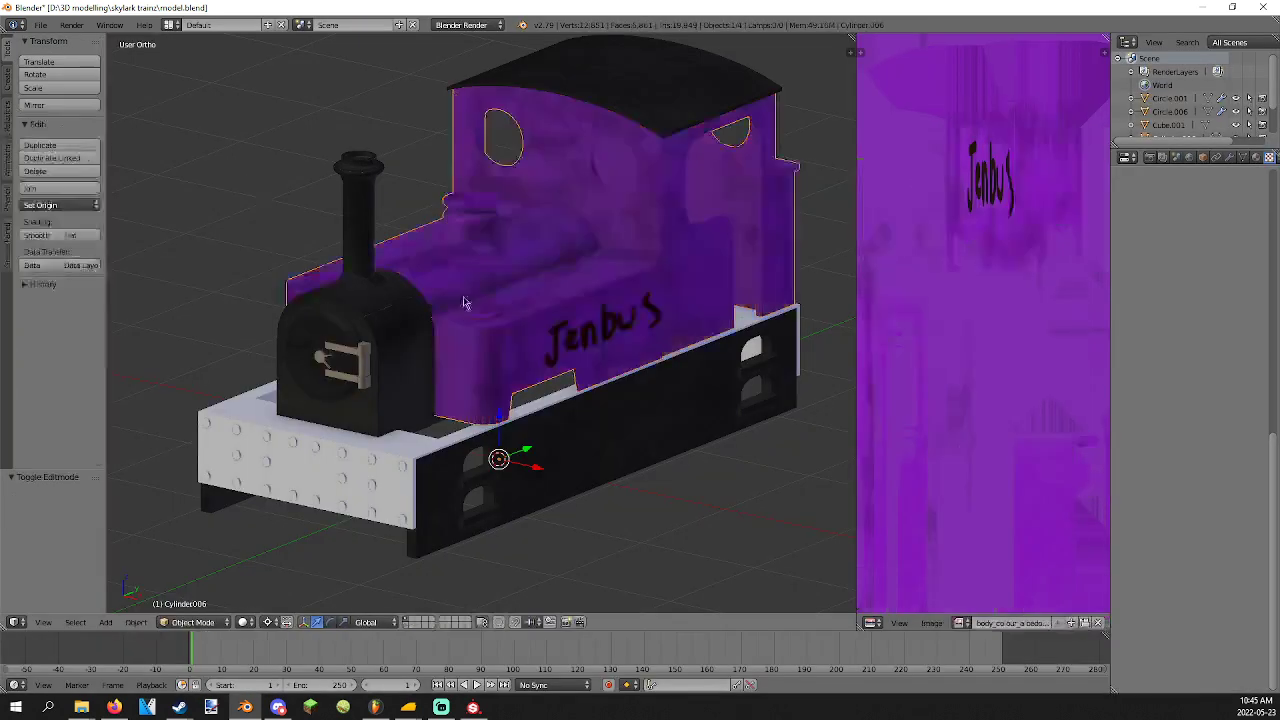
{"action": "key", "text": "Tab"}
Rename the cab and tank object's colour material to colour.m.pbrmetal.
{"action": "left_click", "coordinate": [1257, 158]}
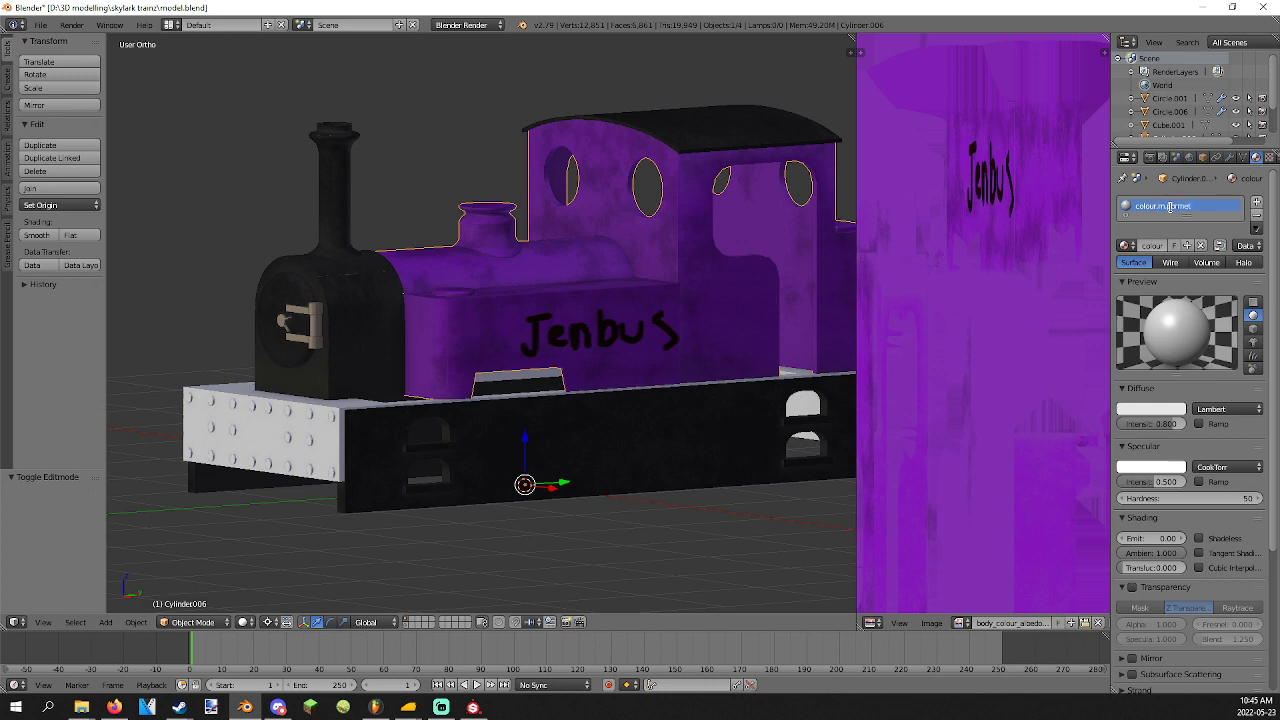
{"action": "type", "text": "l"}
{"action": "left_click", "coordinate": [1213, 206]}
{"action": "key", "text": "Return"}
Add a first texture to the colour material and load body_colour_albedo.png from the textures folder.
{"action": "left_click", "coordinate": [1268, 158]}
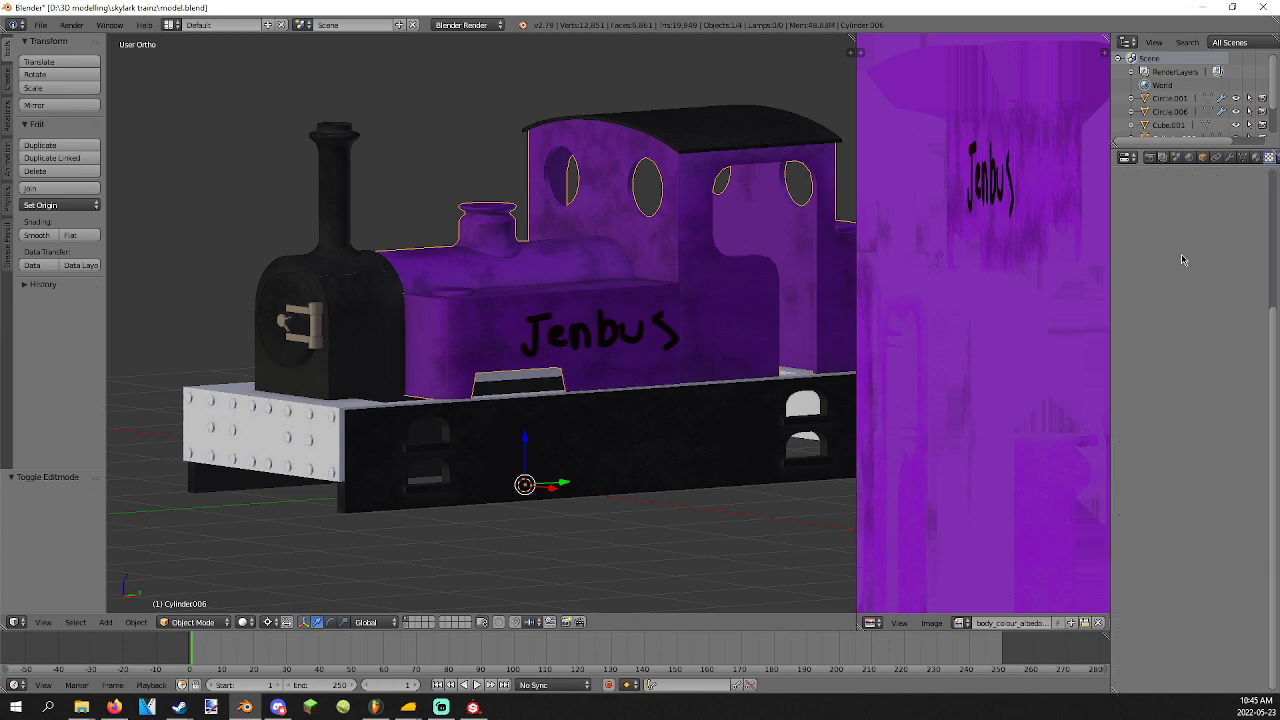
{"action": "left_click", "coordinate": [1205, 223]}
{"action": "left_click", "coordinate": [1237, 437]}
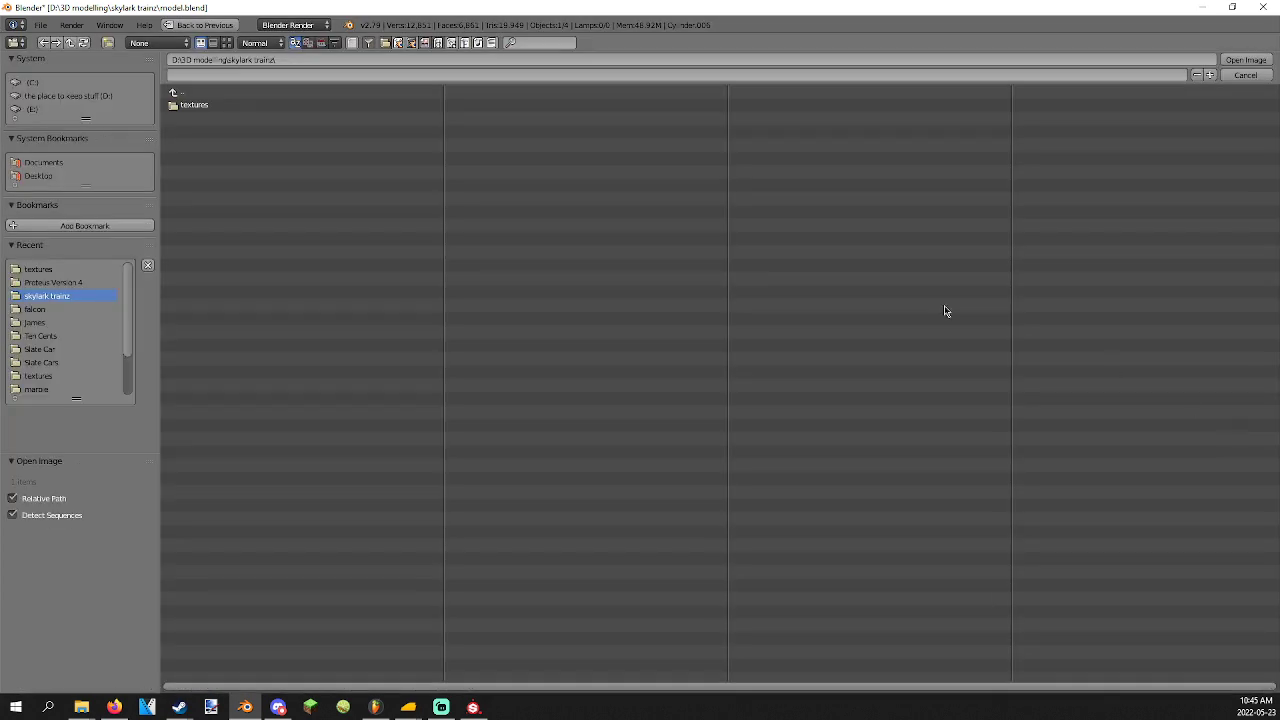
{"action": "left_click", "coordinate": [36, 272]}
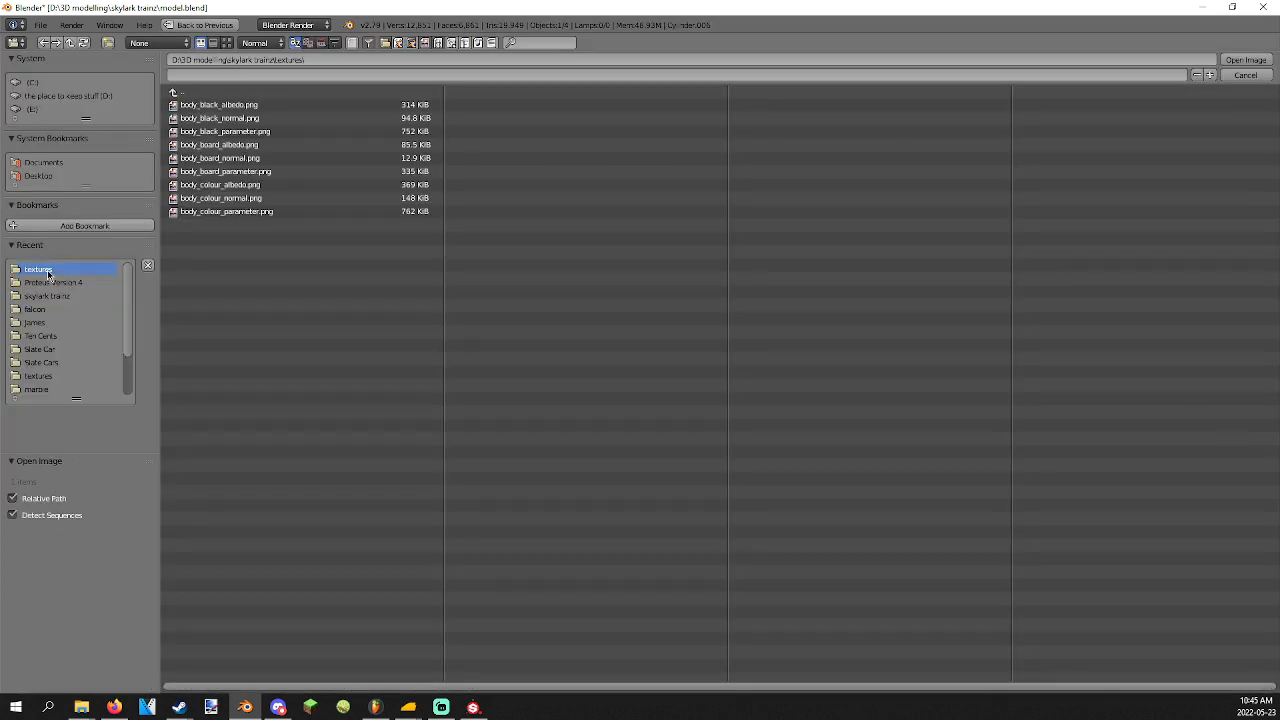
{"action": "double_click", "coordinate": [243, 190]}
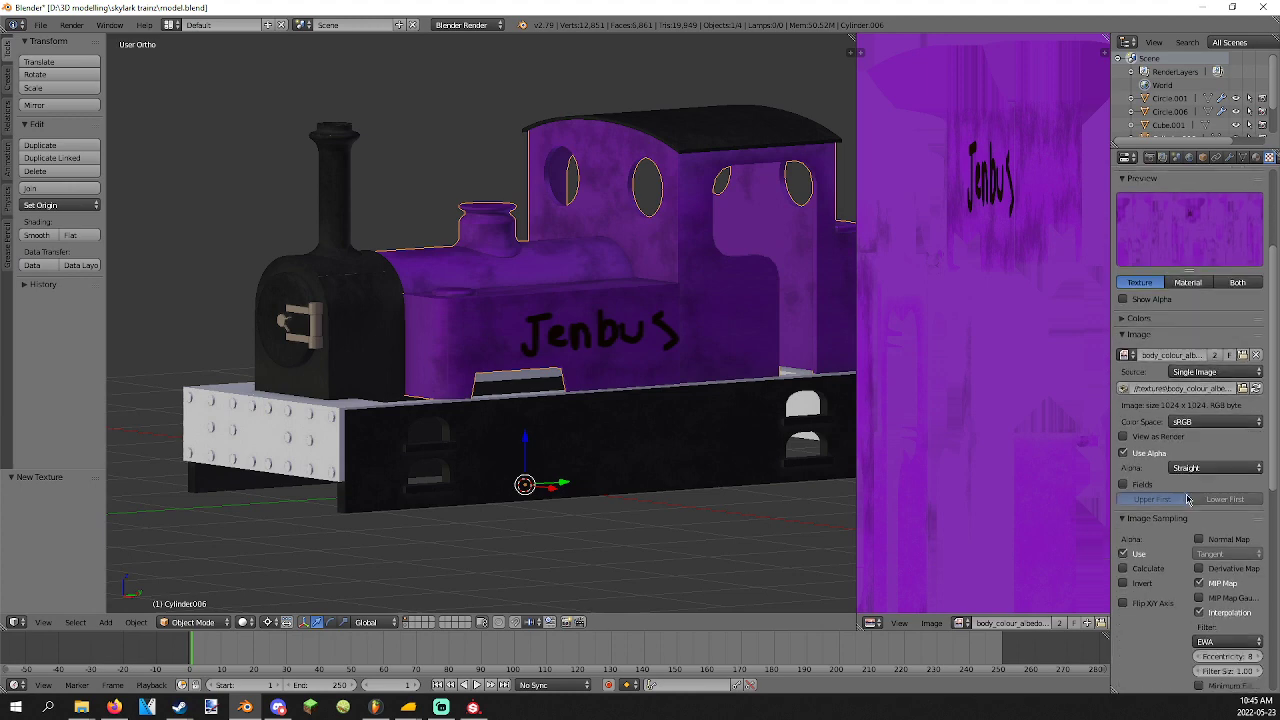
{"action": "left_click", "coordinate": [1147, 453]}
{"action": "left_click", "coordinate": [1147, 453]}
{"action": "left_click", "coordinate": [1147, 453]}
Load body_colour_normal.png into the colour material's second texture slot and make it influence the normals.
{"action": "scroll", "coordinate": [1160, 450], "scroll_direction": "up", "scroll_amount": 6}
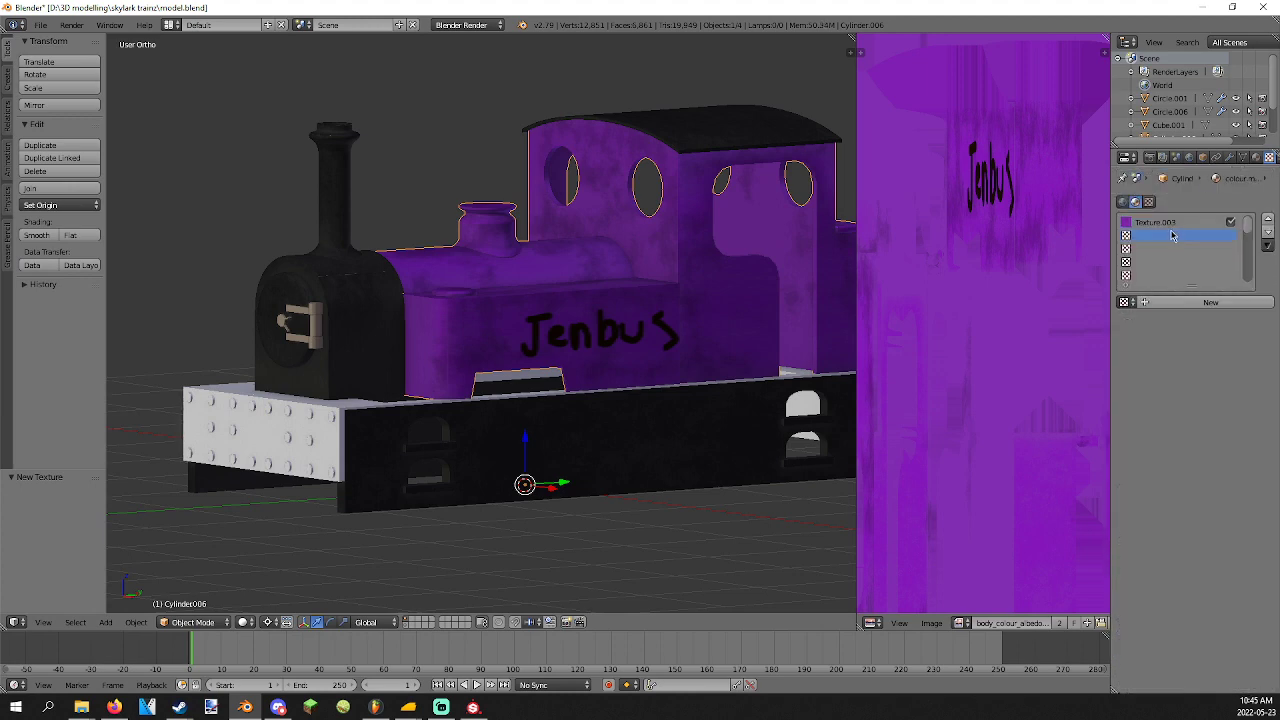
{"action": "left_click", "coordinate": [1175, 303]}
{"action": "left_click", "coordinate": [1238, 510]}
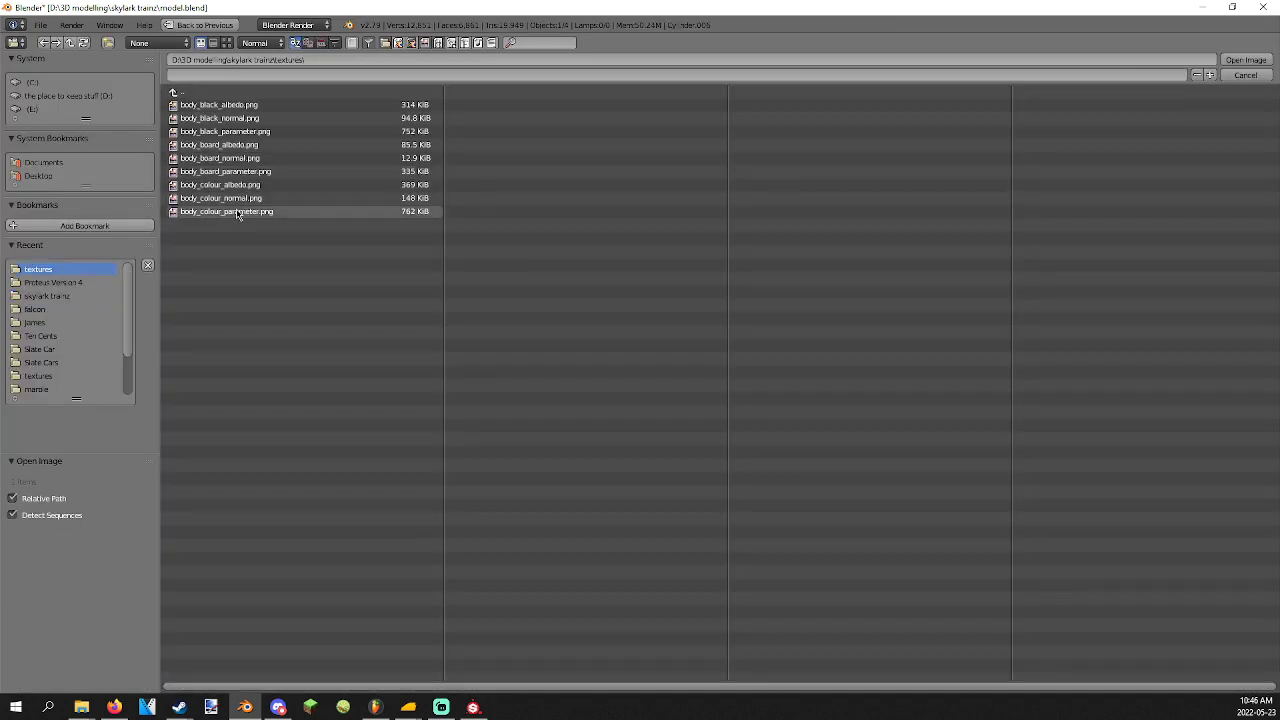
{"action": "left_click", "coordinate": [240, 200]}
{"action": "double_click", "coordinate": [245, 200]}
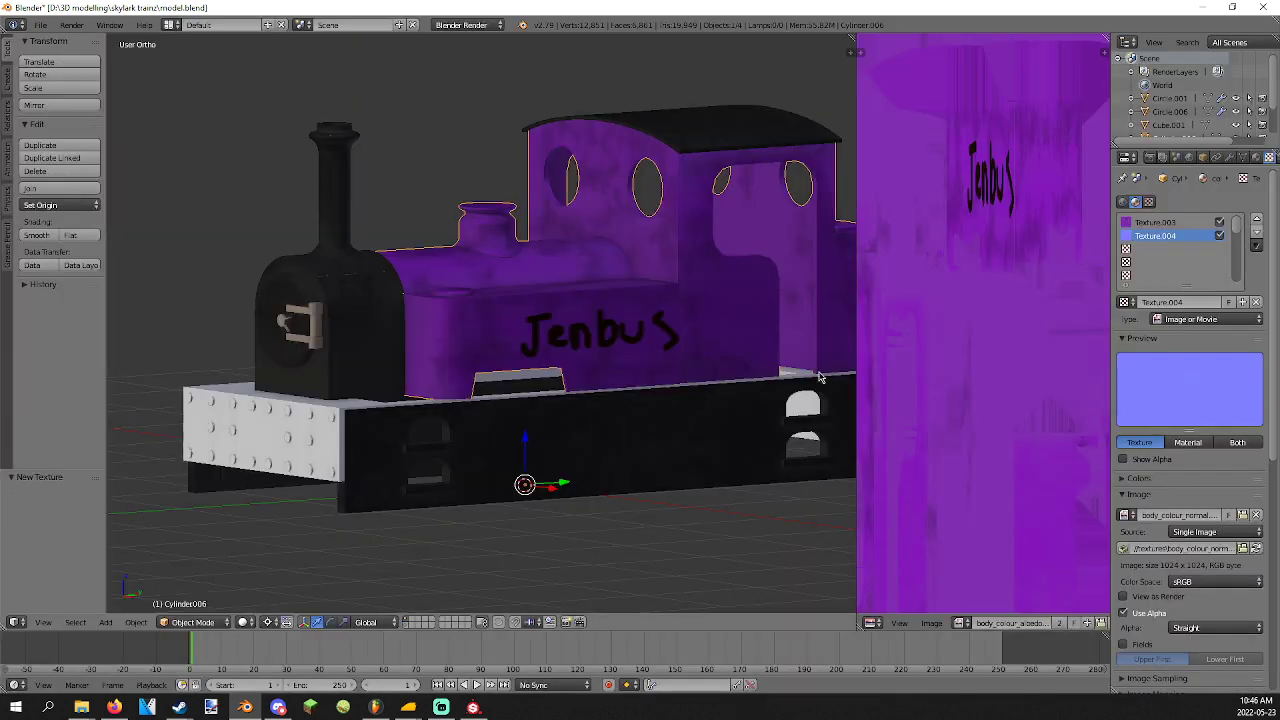
{"action": "scroll", "coordinate": [1190, 565], "scroll_direction": "down", "scroll_amount": 10}
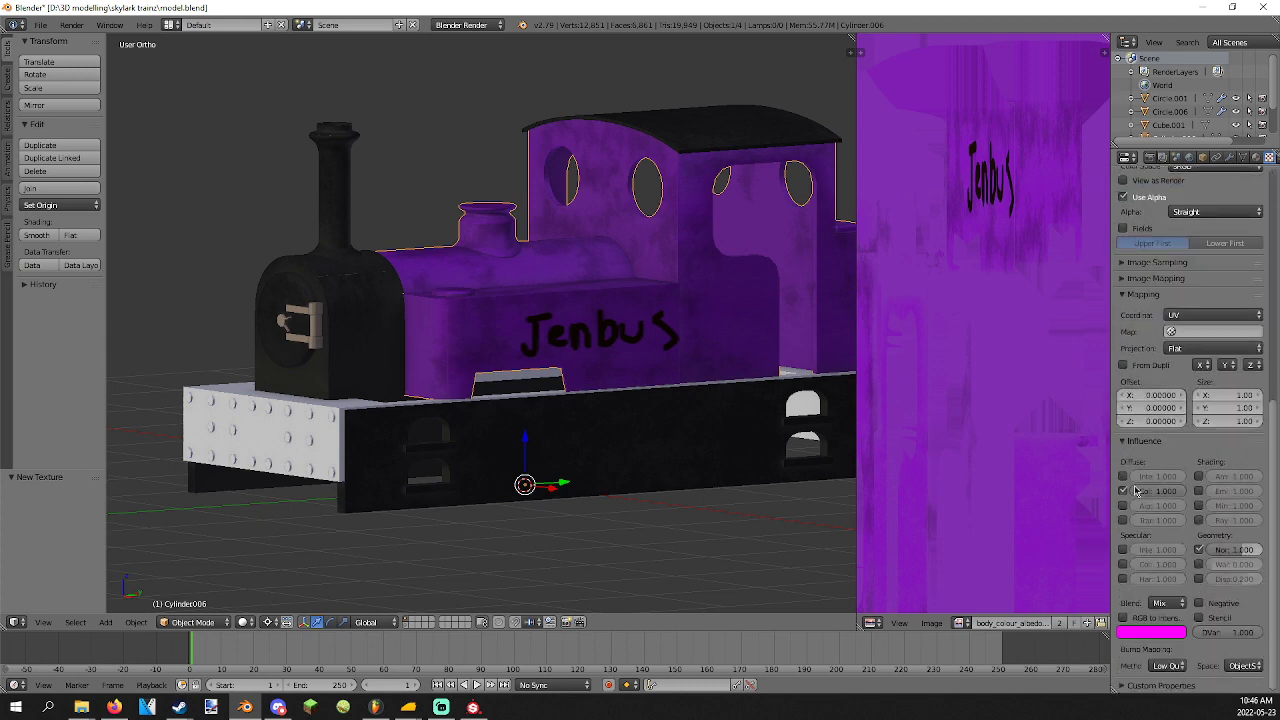
Load body_colour_parameter.png into the colour material's third texture slot and make it influence specular hardness instead of diffuse colour.
{"action": "scroll", "coordinate": [1135, 490], "scroll_direction": "up", "scroll_amount": 10}
{"action": "left_click", "coordinate": [1139, 218]}
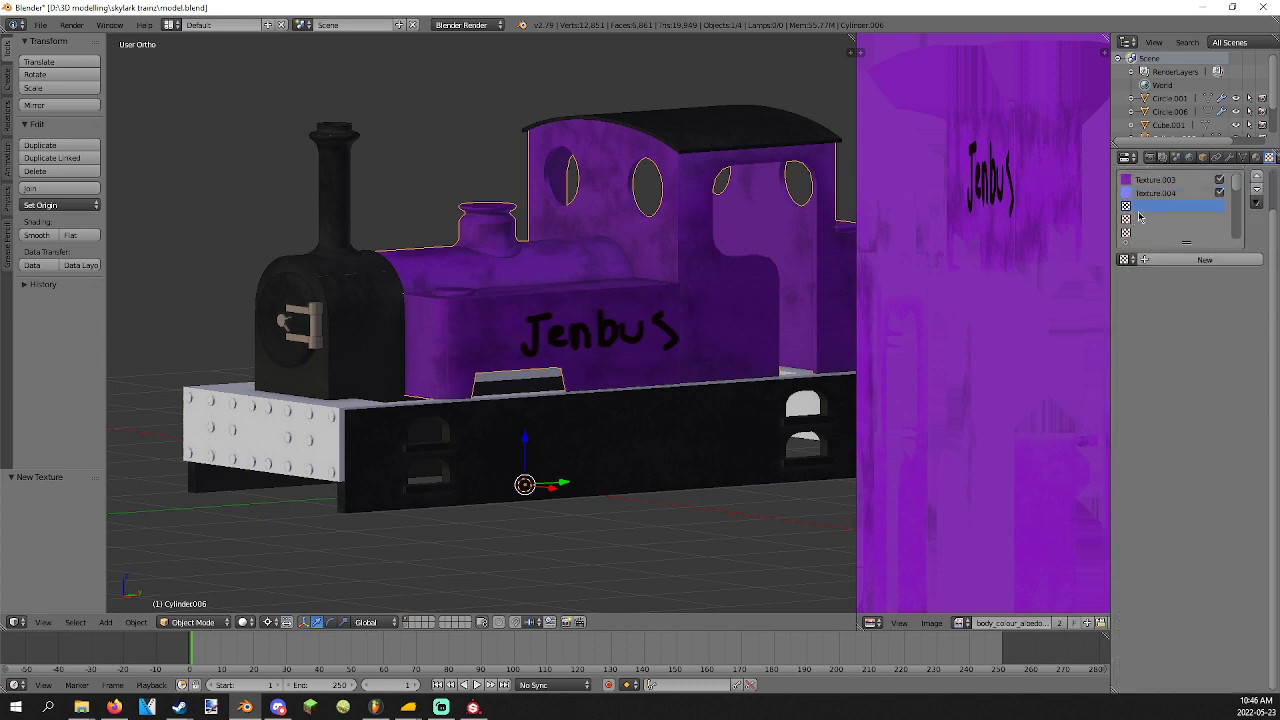
{"action": "left_click", "coordinate": [1190, 260]}
{"action": "left_click", "coordinate": [1243, 470]}
{"action": "left_click", "coordinate": [68, 271]}
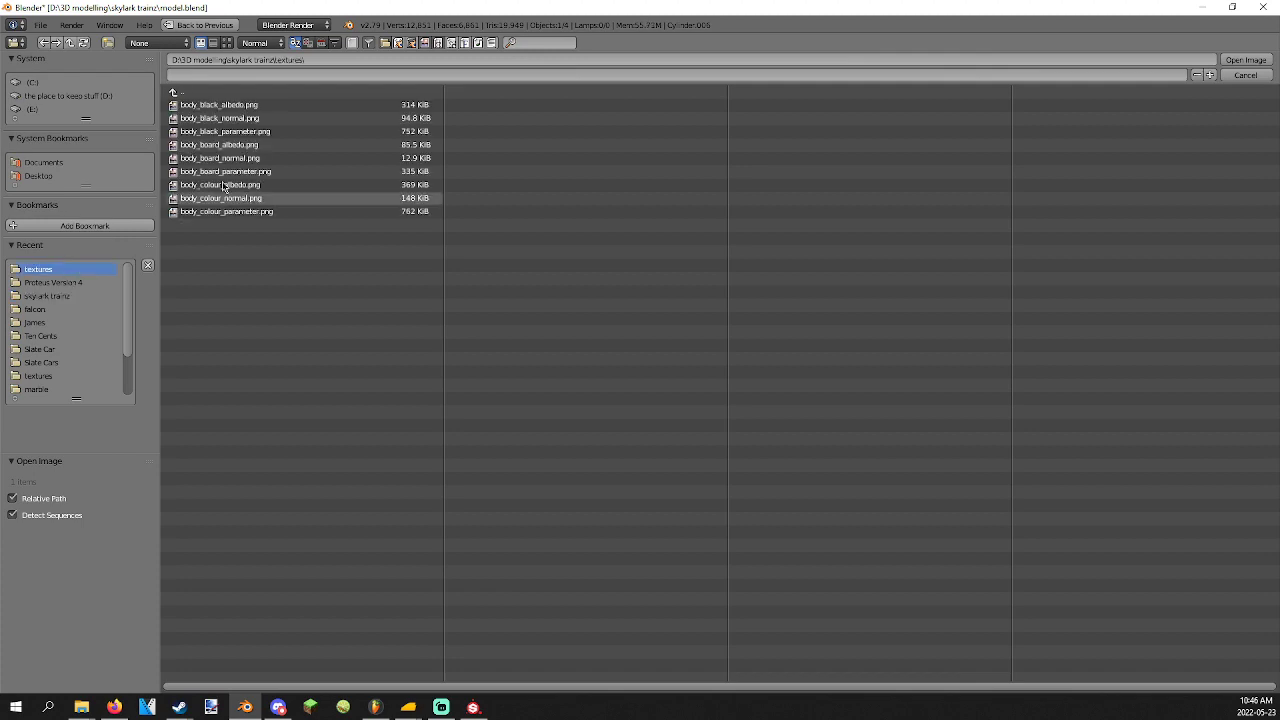
{"action": "double_click", "coordinate": [244, 213]}
{"action": "scroll", "coordinate": [1130, 540], "scroll_direction": "down", "scroll_amount": 8}
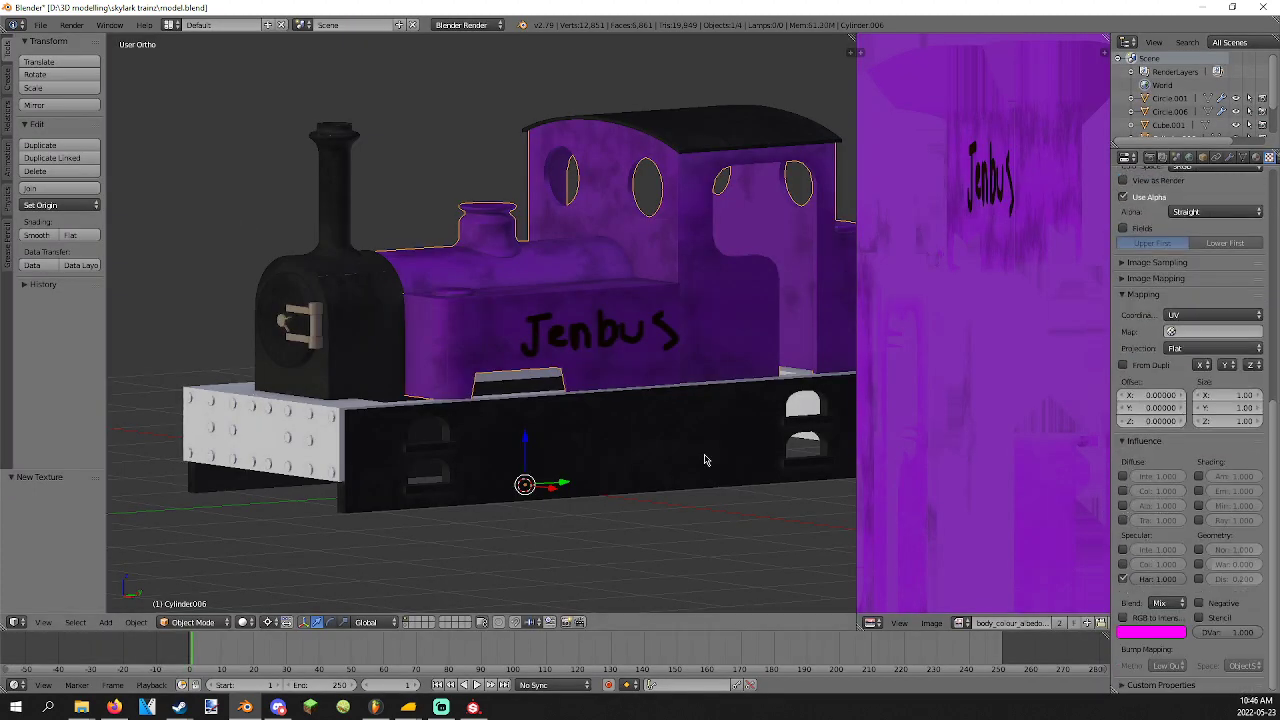
Select the riveted white buffer beam object and rename its board material in the same m.pbrmetal pattern as the other materials.
{"action": "right_click", "coordinate": [234, 422]}
{"action": "left_click", "coordinate": [1256, 158]}
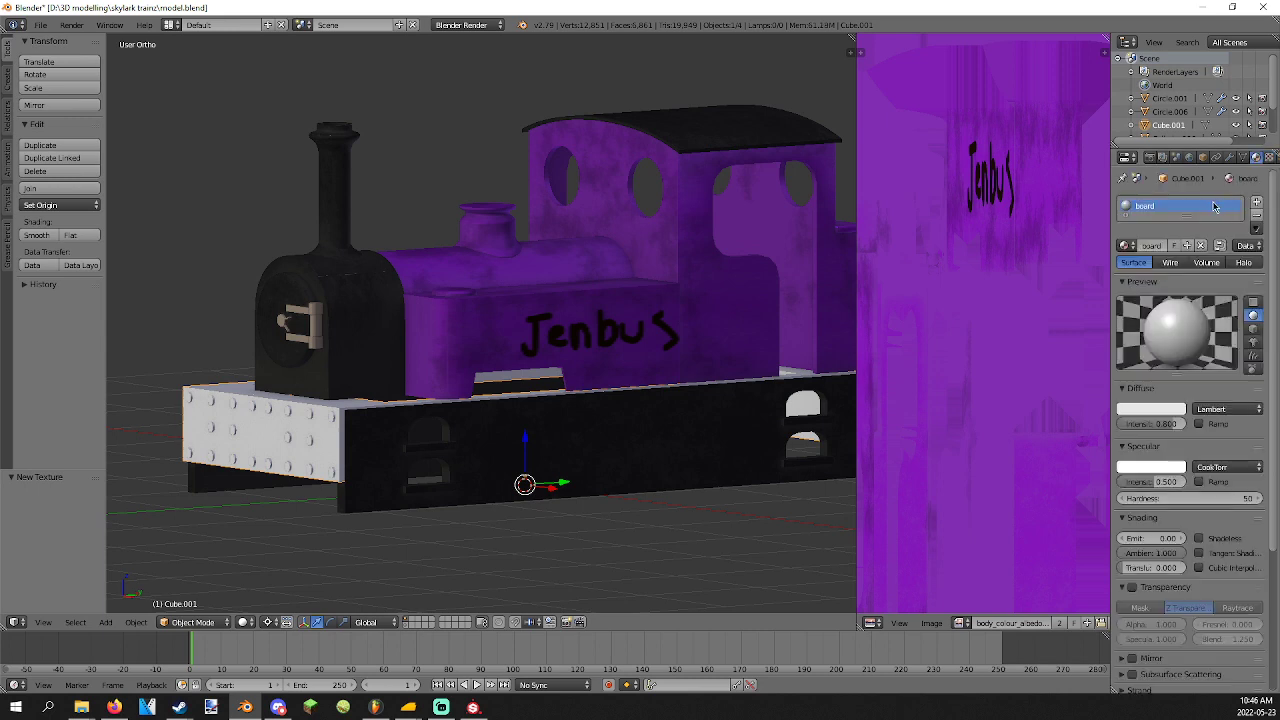
{"action": "double_click", "coordinate": [1212, 203]}
{"action": "key", "text": "Return"}
Add a first texture to the board material and load body_board_albedo.png from the textures folder.
{"action": "left_click", "coordinate": [1269, 158]}
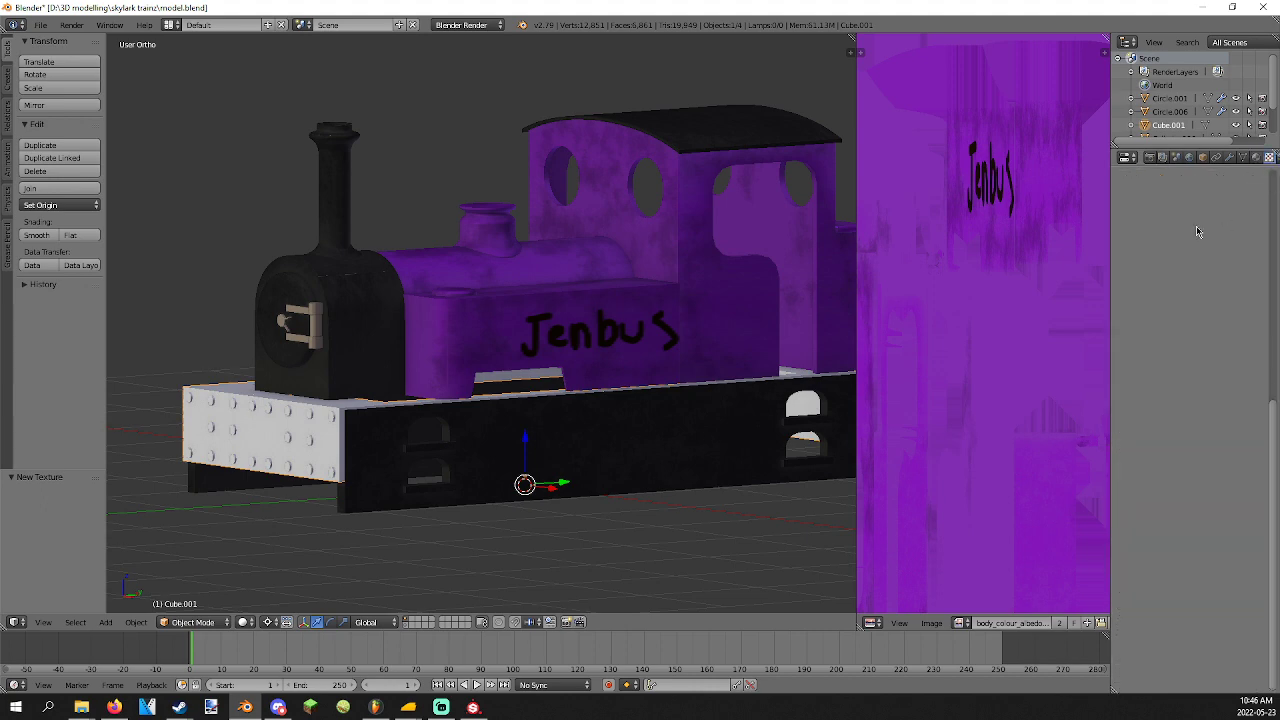
{"action": "left_click", "coordinate": [1203, 294]}
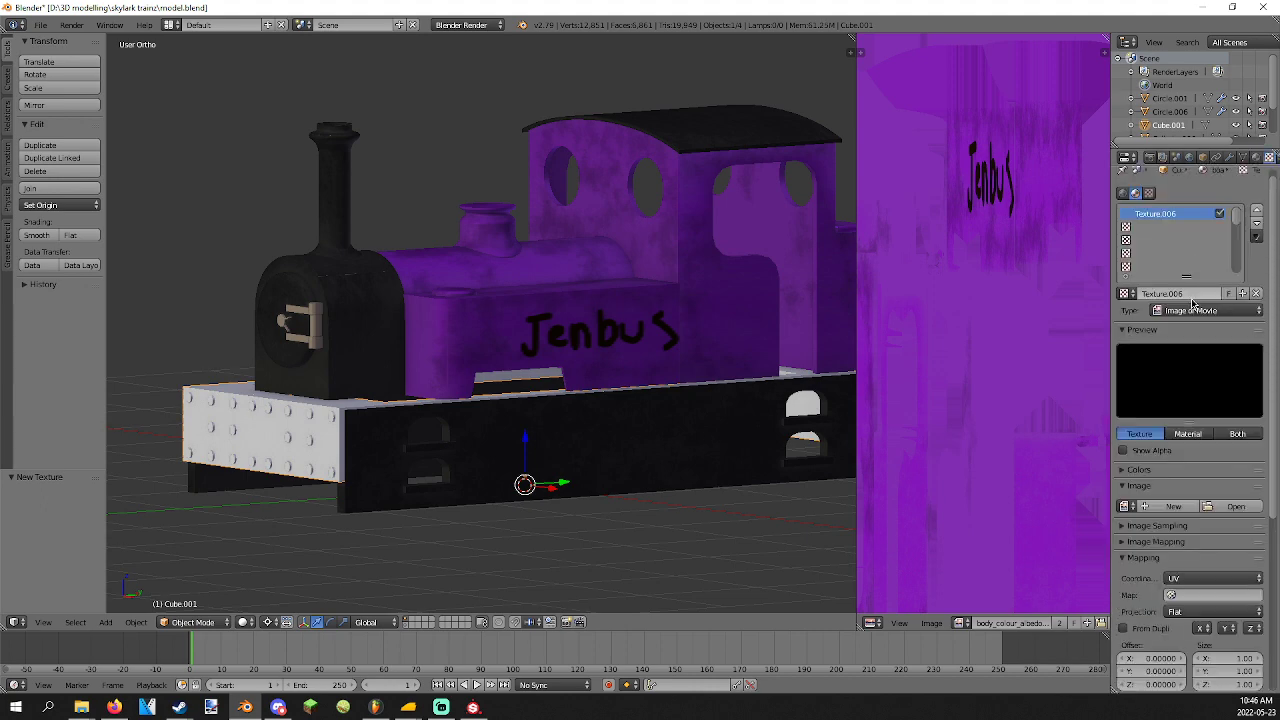
{"action": "left_click", "coordinate": [1236, 400]}
{"action": "left_click", "coordinate": [40, 269]}
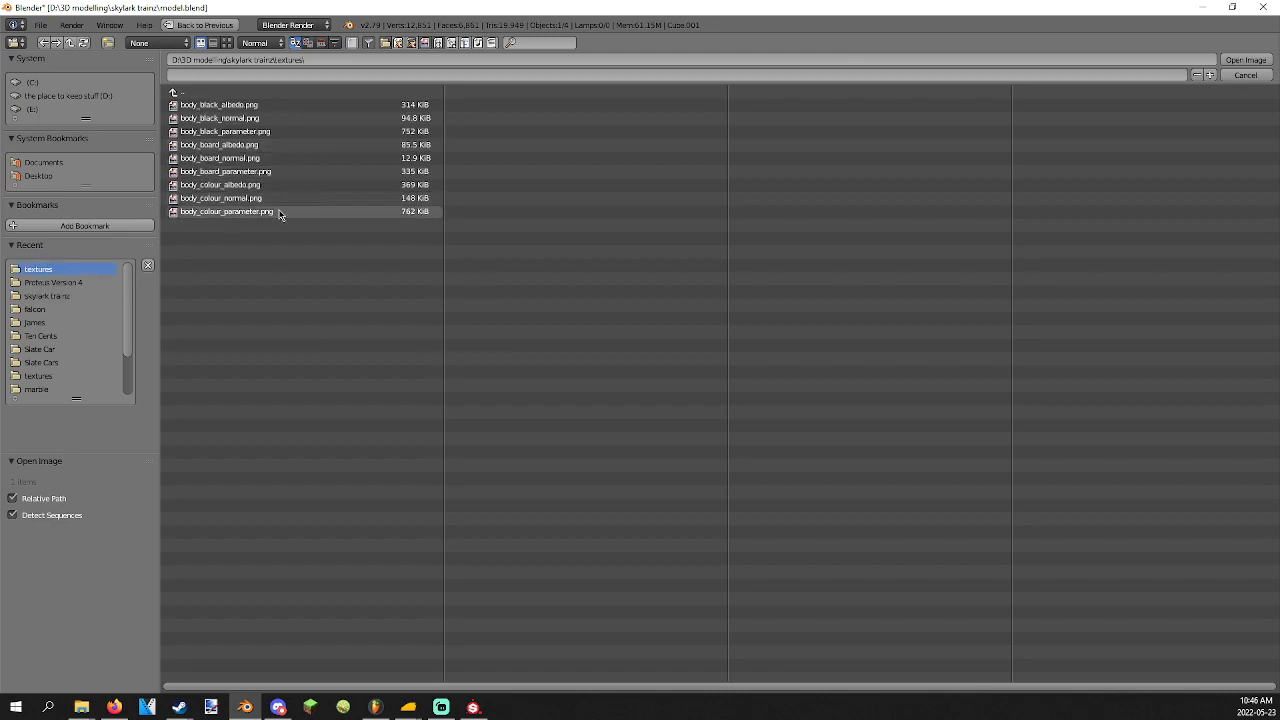
{"action": "left_click", "coordinate": [254, 146]}
{"action": "double_click", "coordinate": [254, 146]}
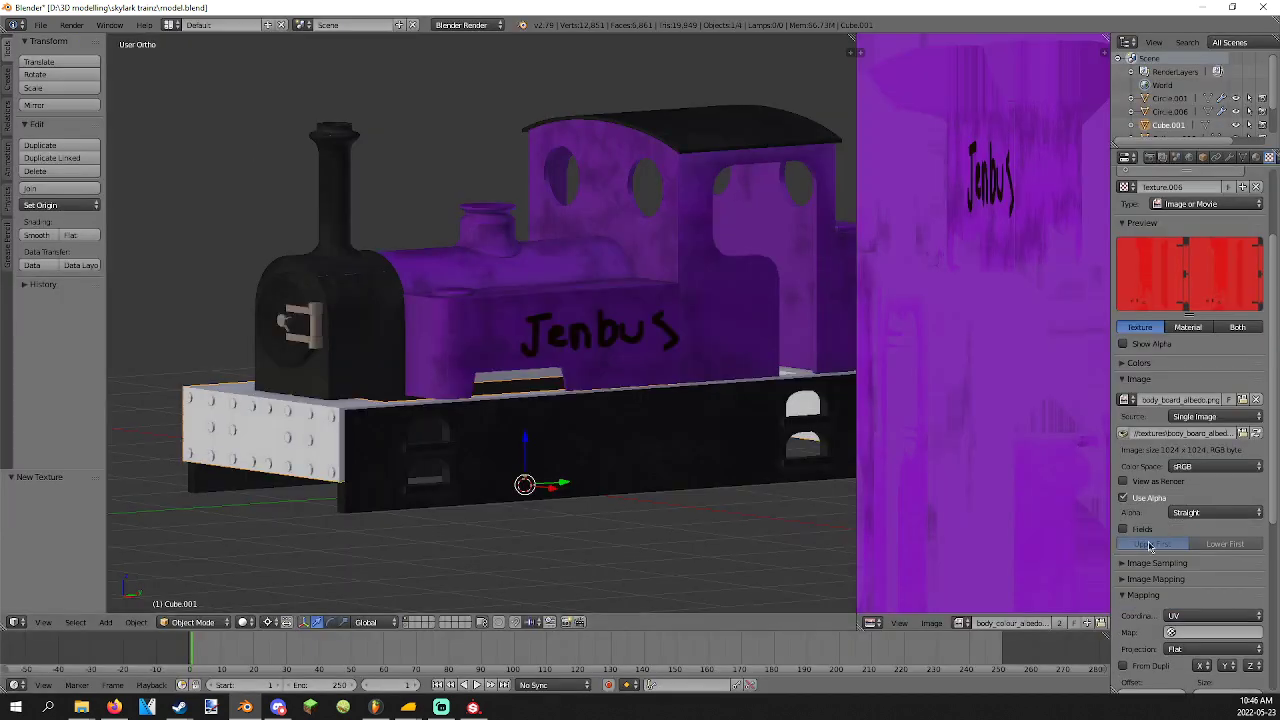
{"action": "left_click", "coordinate": [1152, 498]}
Load body_board_normal.png into the board material's second texture slot and make it influence the normals instead of diffuse colour.
{"action": "scroll", "coordinate": [1154, 472], "scroll_direction": "up", "scroll_amount": 3}
{"action": "left_click", "coordinate": [1163, 238]}
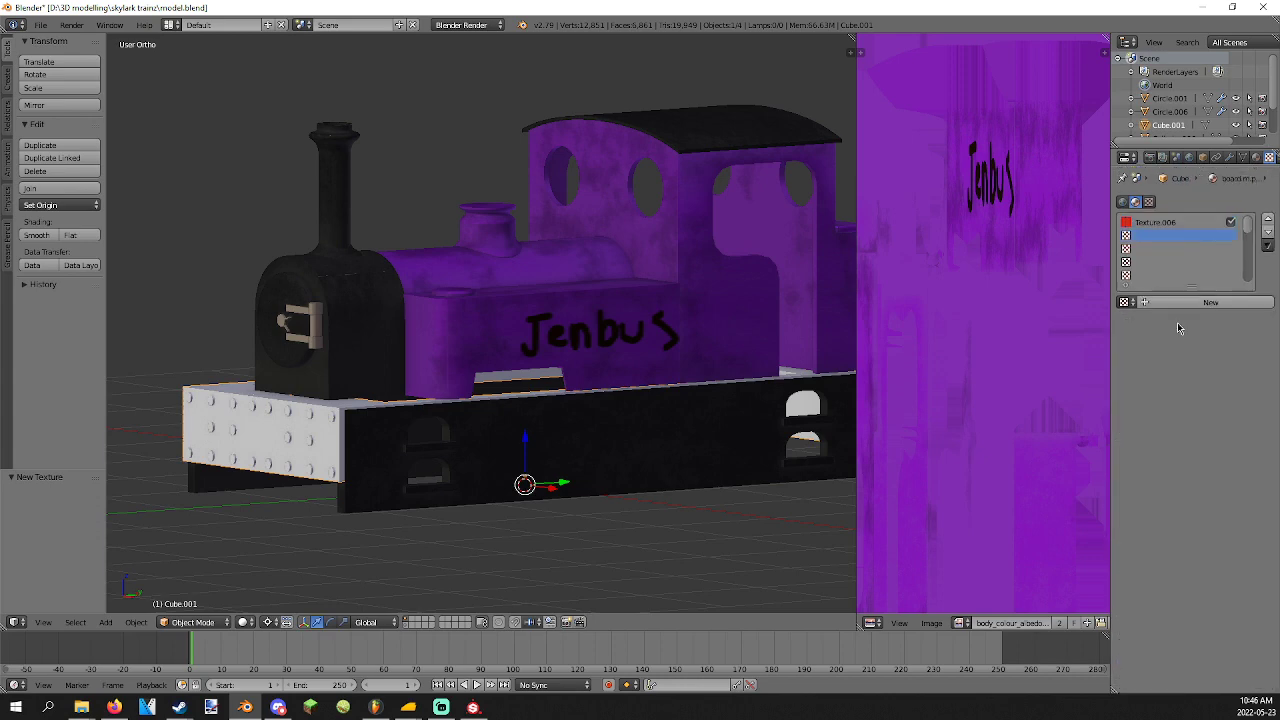
{"action": "left_click", "coordinate": [1181, 312]}
{"action": "left_click", "coordinate": [1233, 516]}
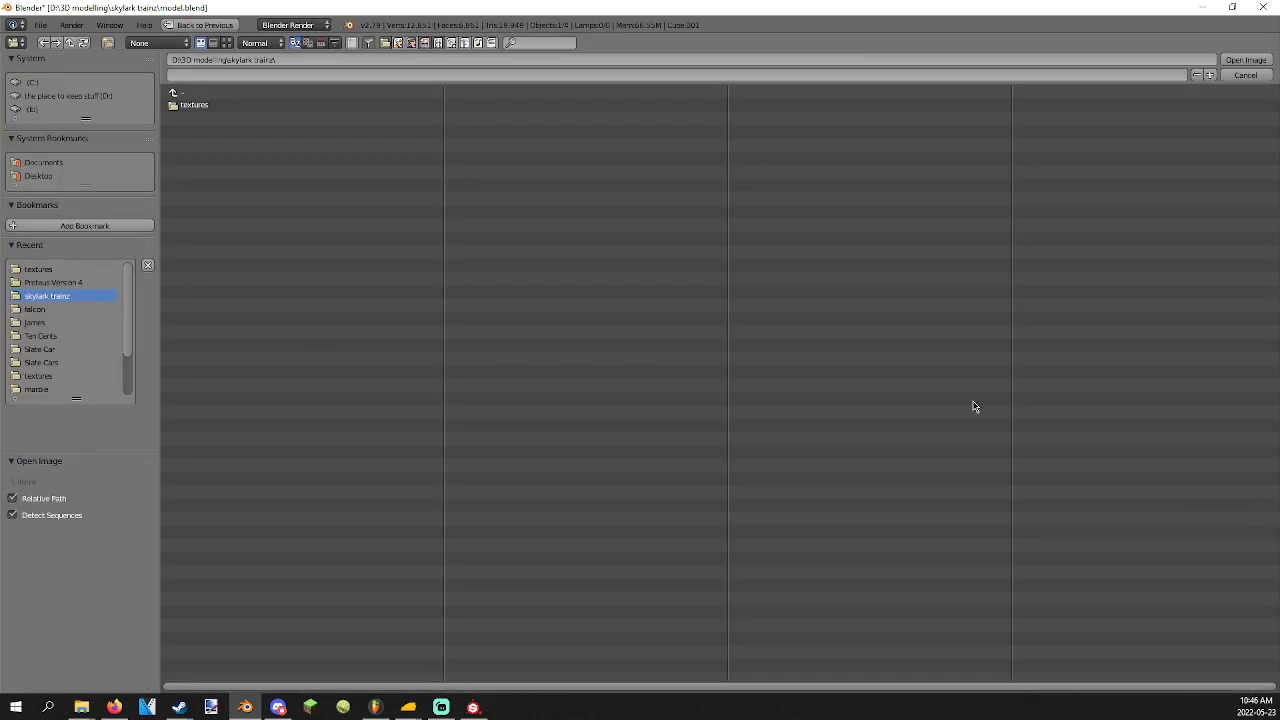
{"action": "left_click", "coordinate": [64, 268]}
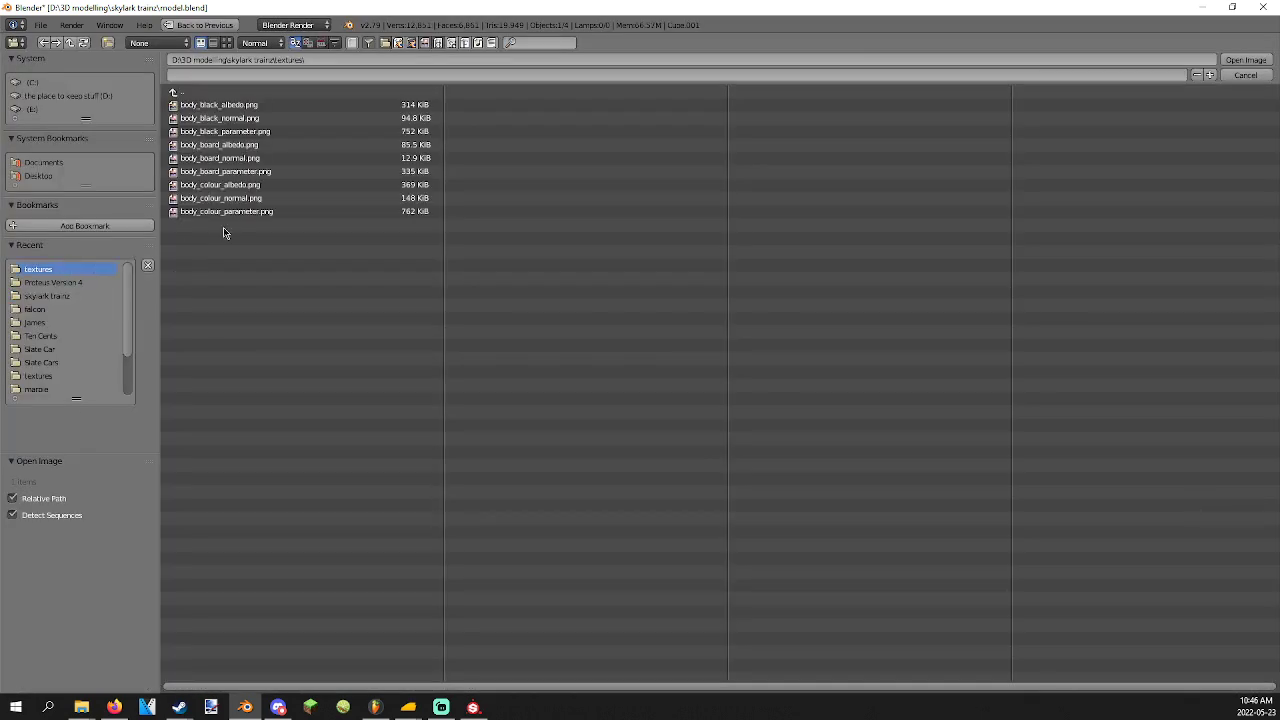
{"action": "double_click", "coordinate": [259, 160]}
{"action": "scroll", "coordinate": [1200, 560], "scroll_direction": "down", "scroll_amount": 10}
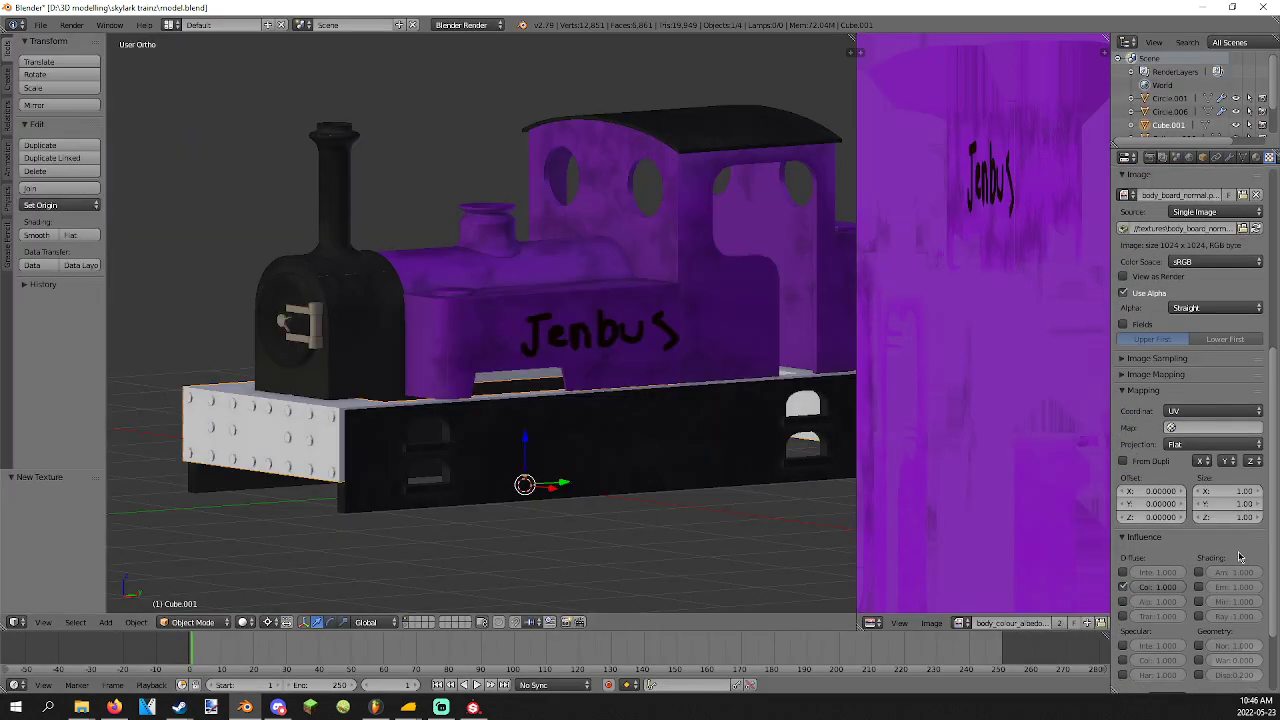
{"action": "left_click", "coordinate": [1199, 567]}
{"action": "left_click", "coordinate": [1124, 508]}
{"action": "scroll", "coordinate": [1138, 508], "scroll_direction": "up", "scroll_amount": 10}
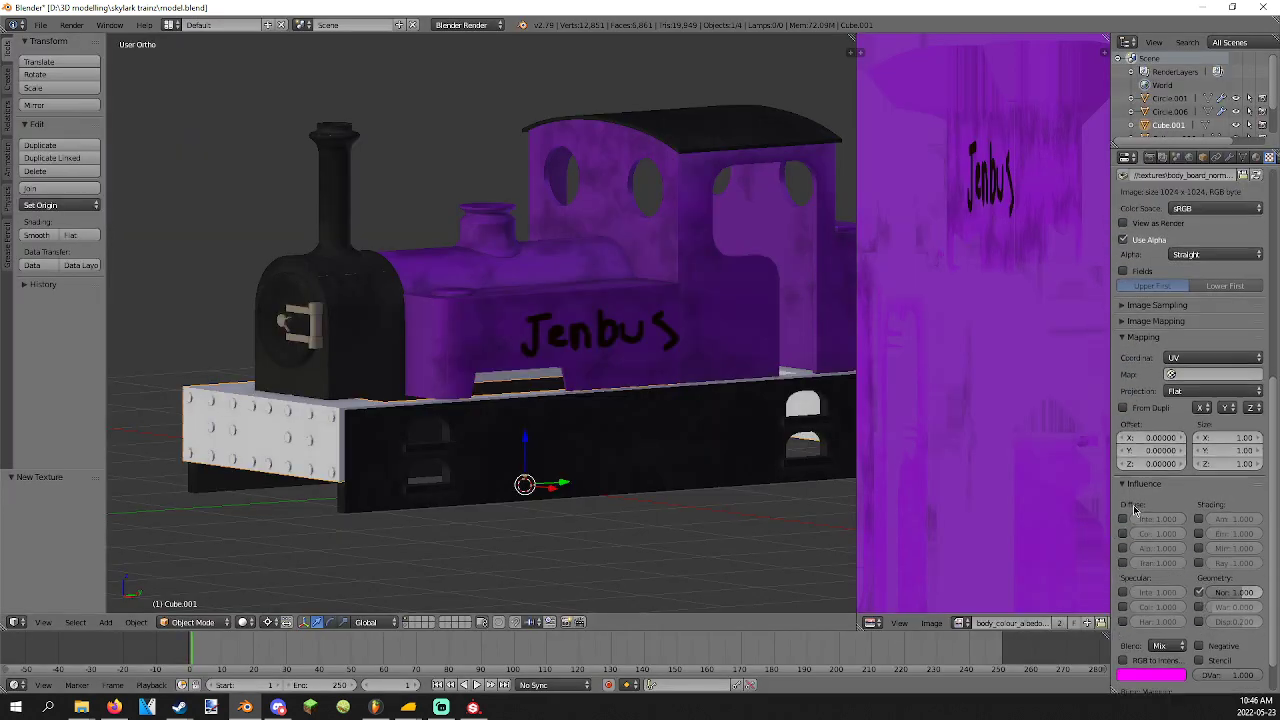
Load body_board_parameter.png into the board material's third texture slot and make it influence specular hardness instead of diffuse colour.
{"action": "left_click", "coordinate": [1162, 252]}
{"action": "left_click", "coordinate": [1210, 302]}
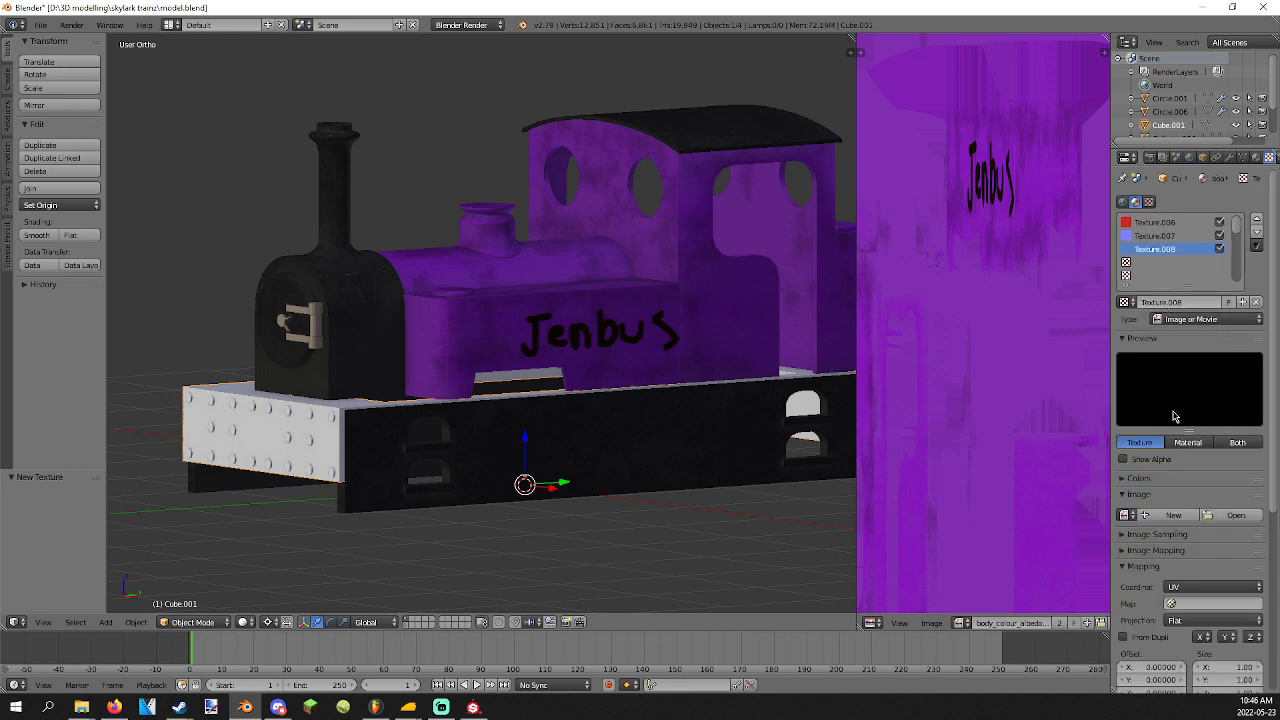
{"action": "left_click", "coordinate": [1182, 430]}
{"action": "left_click", "coordinate": [15, 269]}
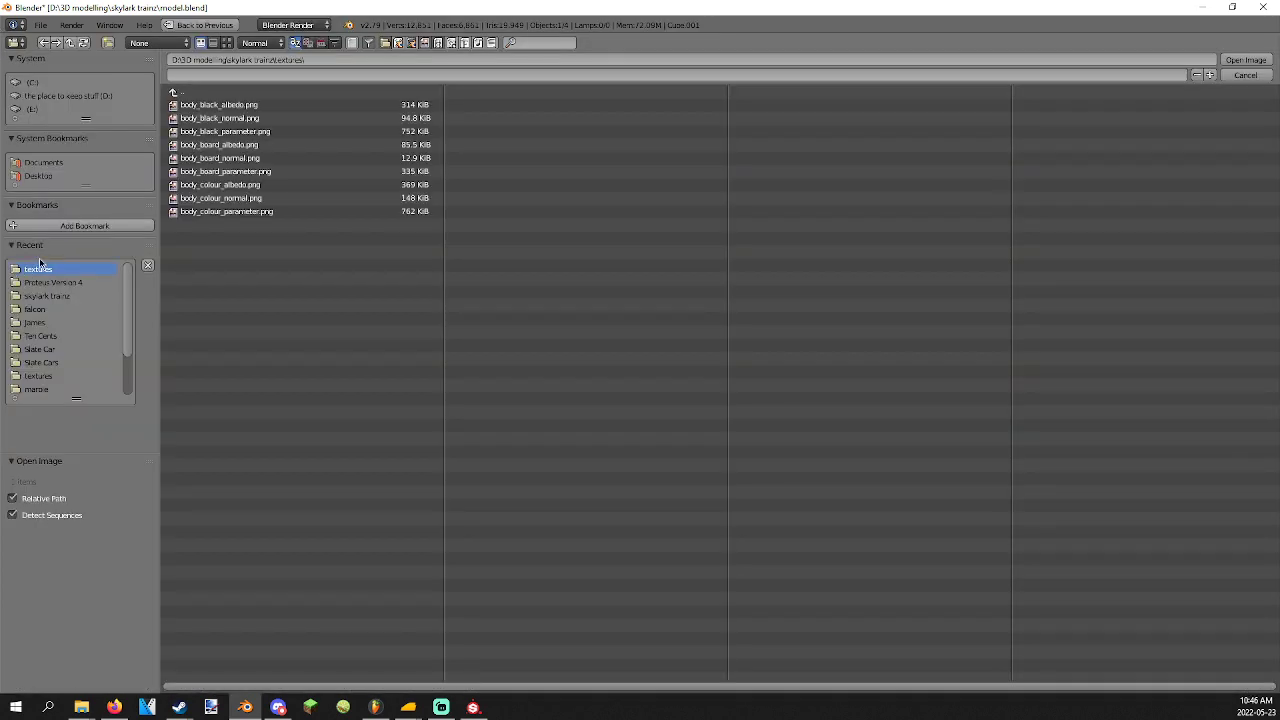
{"action": "double_click", "coordinate": [294, 171]}
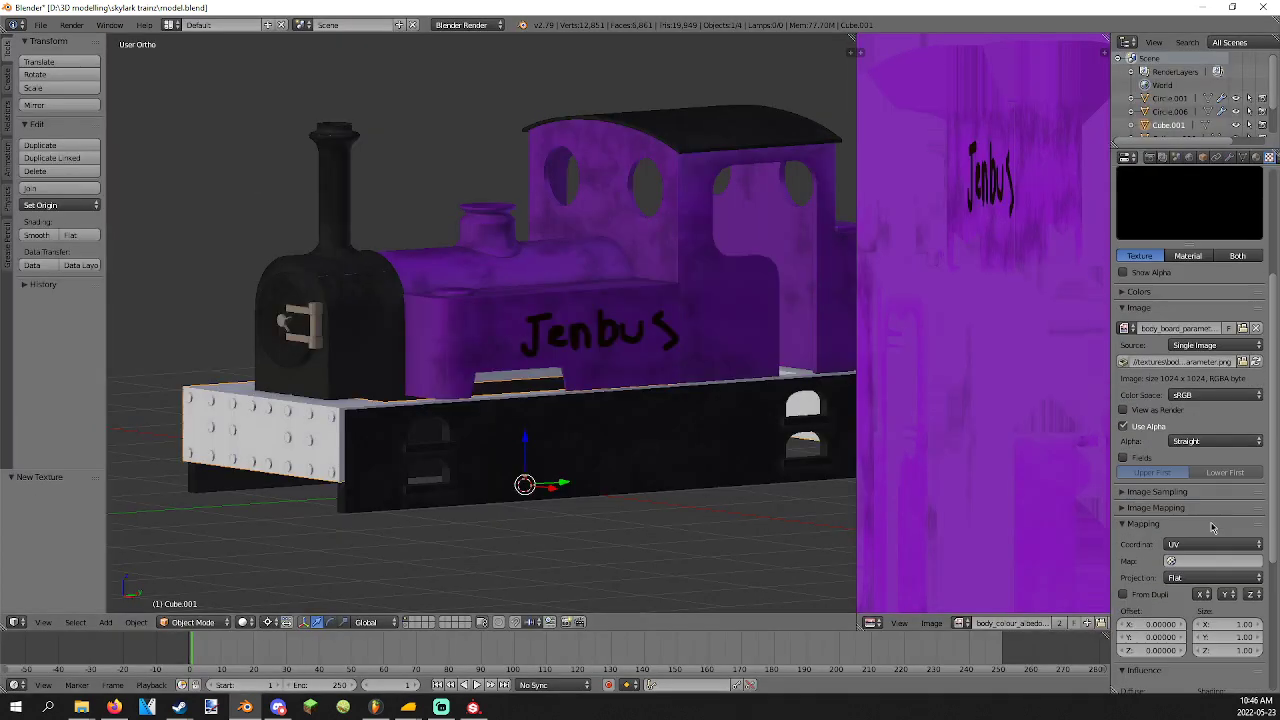
{"action": "scroll", "coordinate": [1212, 527], "scroll_direction": "down", "scroll_amount": 5}
{"action": "left_click", "coordinate": [1122, 621]}
{"action": "left_click", "coordinate": [1122, 533]}
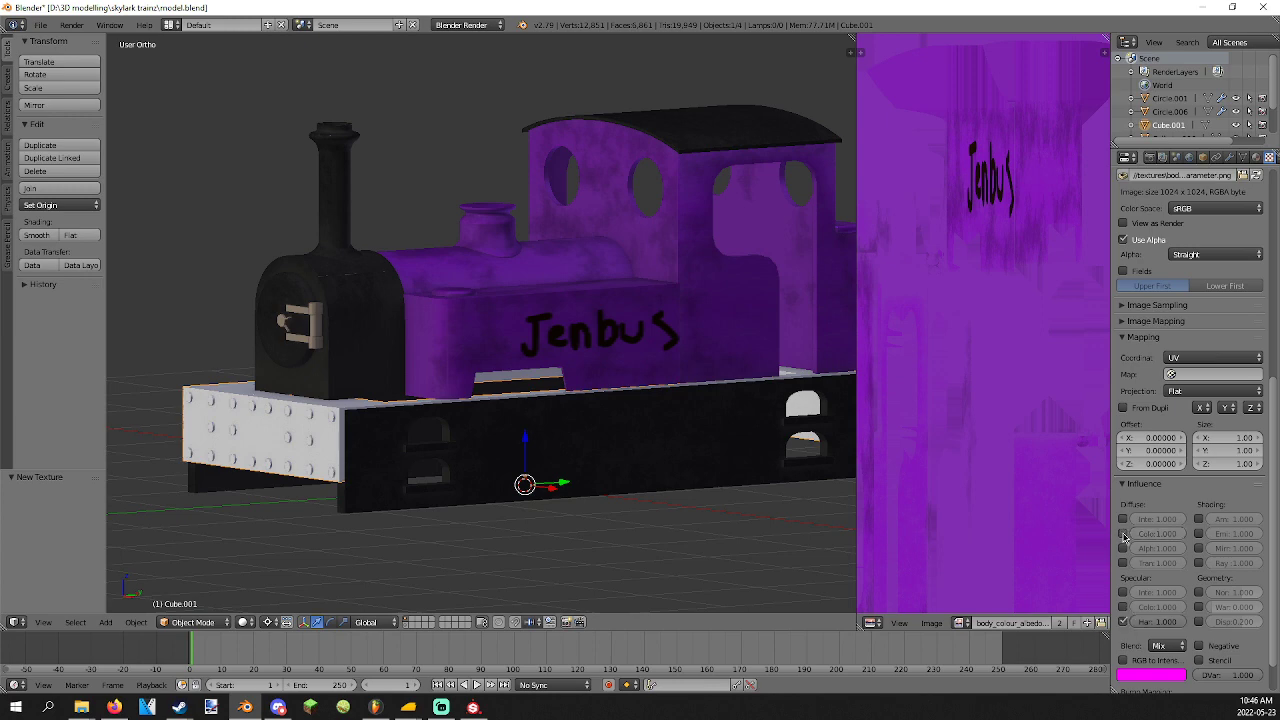
Assign body_board_albedo.png to all UV faces of the buffer beam object so it displays in the viewport.
{"action": "key", "text": "a"}
{"action": "middle_click_drag", "start_coordinate": [360, 490], "coordinate": [313, 491]}
{"action": "key", "text": "Tab"}
{"action": "key", "text": "z"}
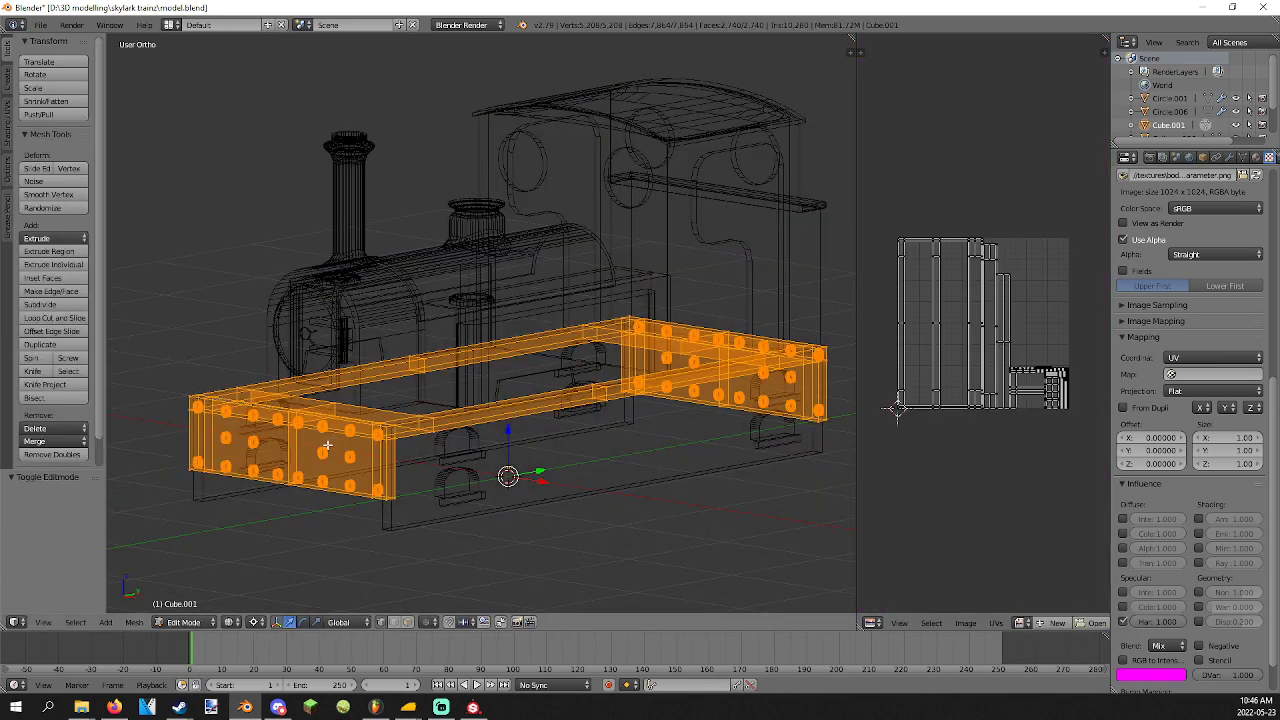
{"action": "key", "text": "a"}
{"action": "key", "text": "a"}
{"action": "key", "text": "z"}
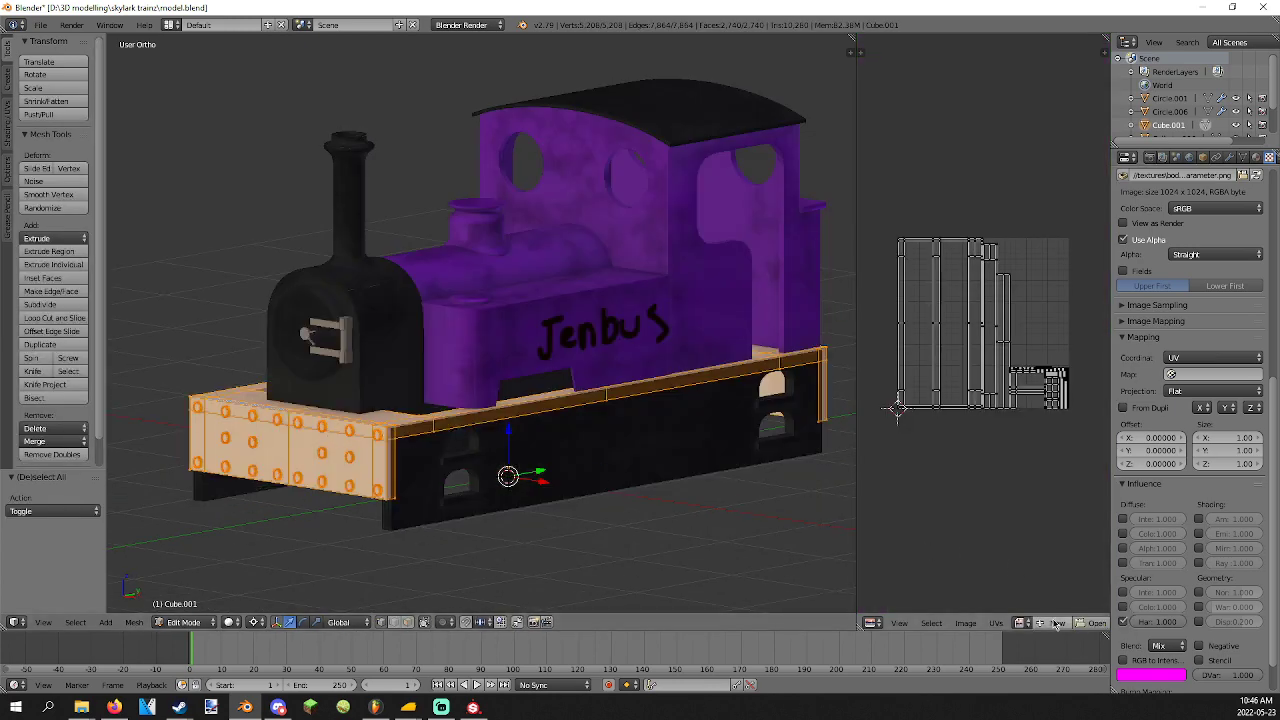
{"action": "left_click", "coordinate": [1097, 622]}
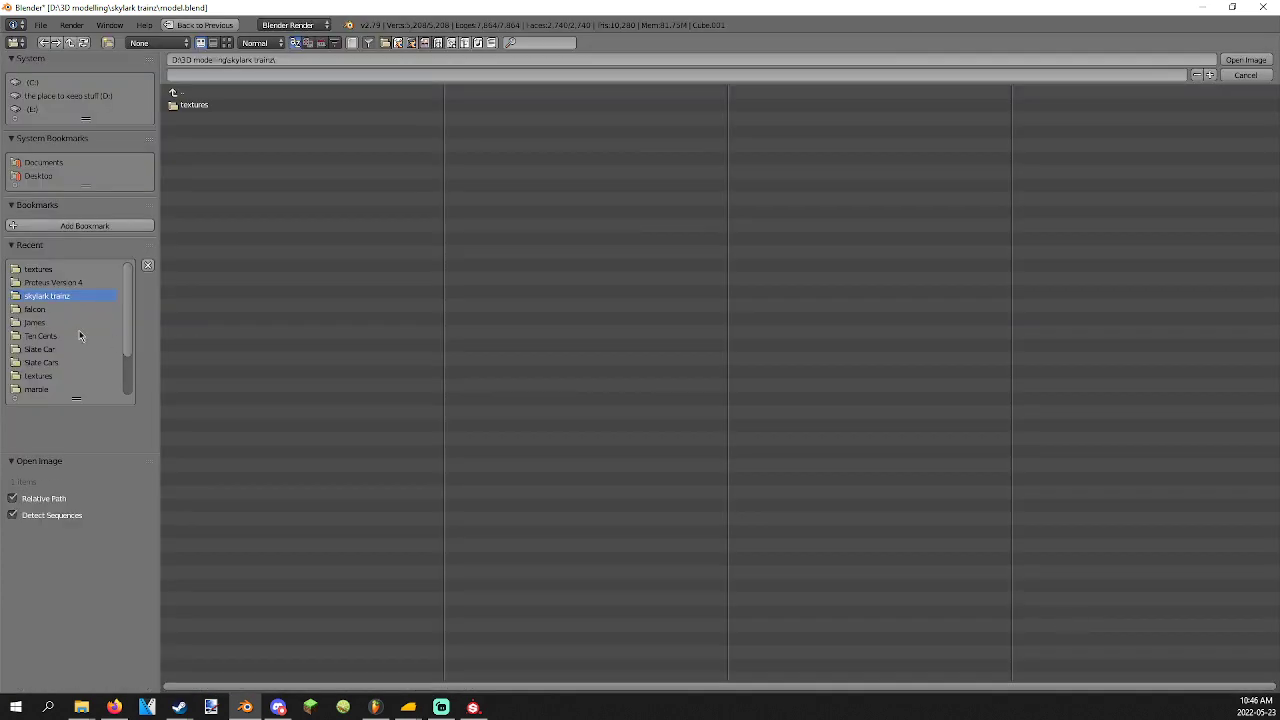
{"action": "left_click", "coordinate": [70, 270]}
{"action": "left_click", "coordinate": [235, 148]}
{"action": "double_click", "coordinate": [235, 148]}
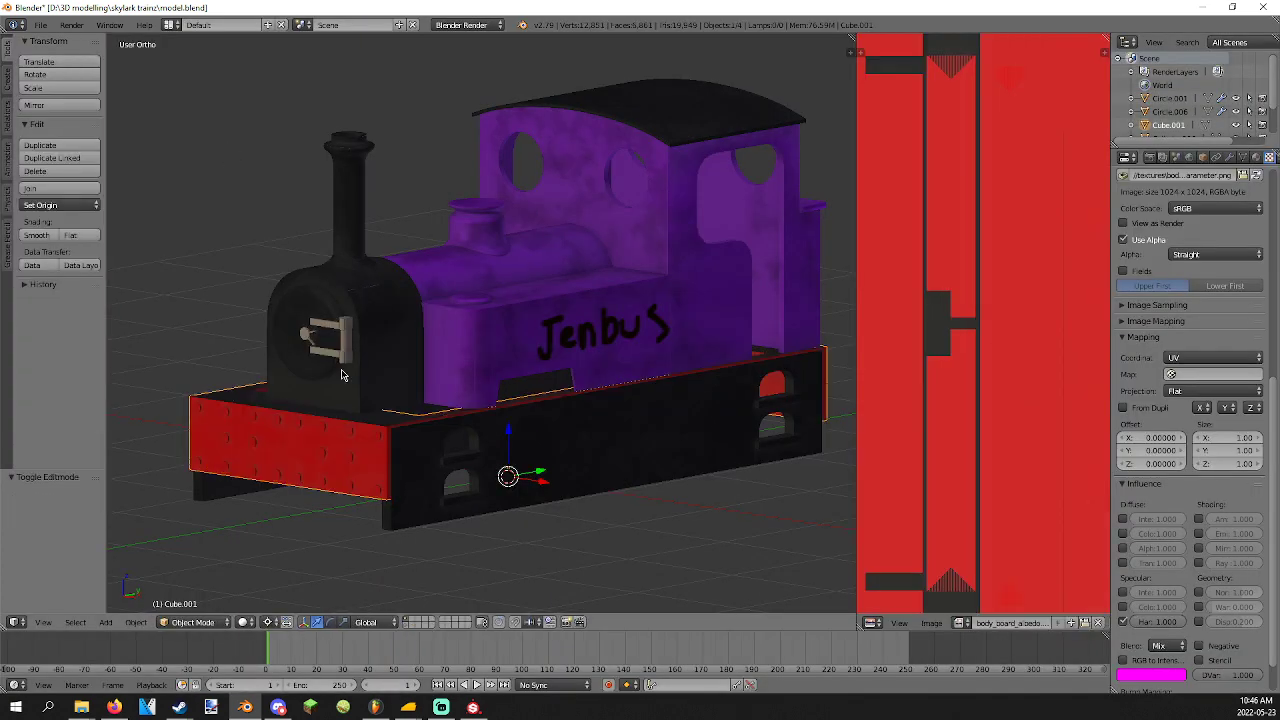
Inspect the textured locomotive, switch to the orthographic right side view and snap the 3D cursor to the centre.
{"action": "middle_click_drag", "start_coordinate": [280, 400], "coordinate": [357, 462]}
{"action": "middle_click_drag", "start_coordinate": [422, 471], "coordinate": [491, 442]}
{"action": "key", "text": "KP_5"}
{"action": "key", "text": "KP_3"}
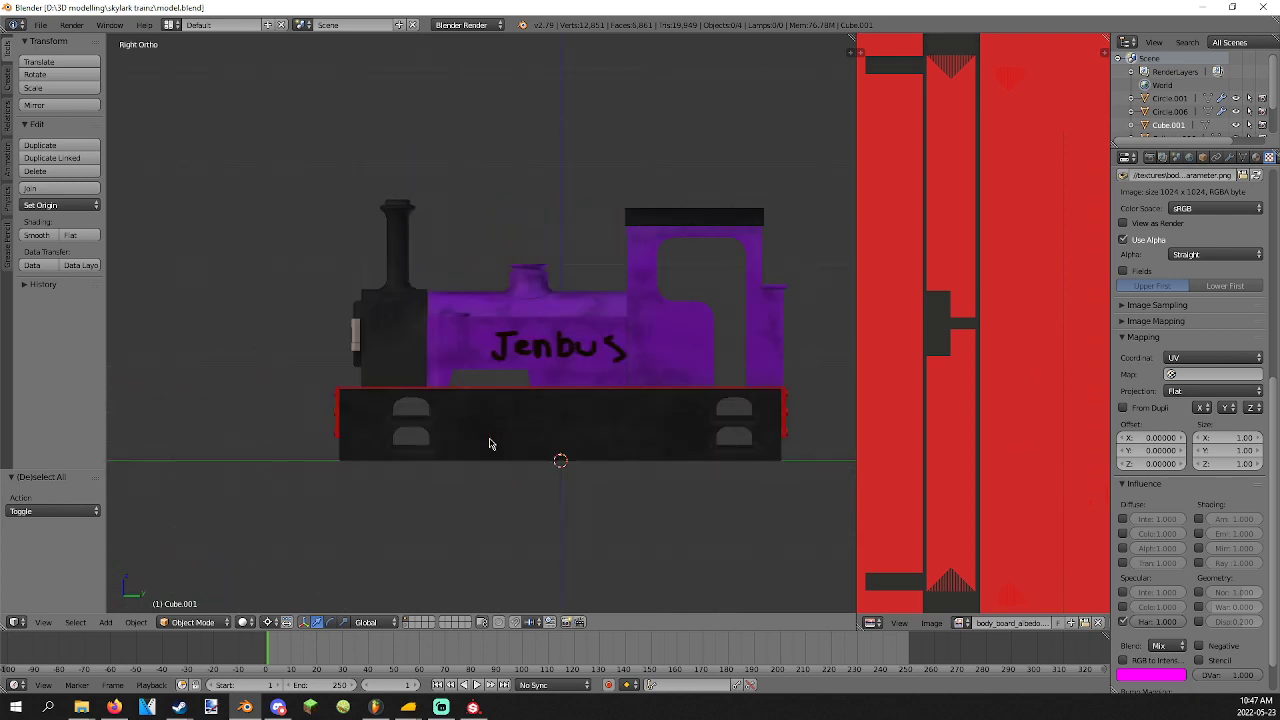
{"action": "key", "text": "shift+s"}
{"action": "left_click", "coordinate": [490, 444]}
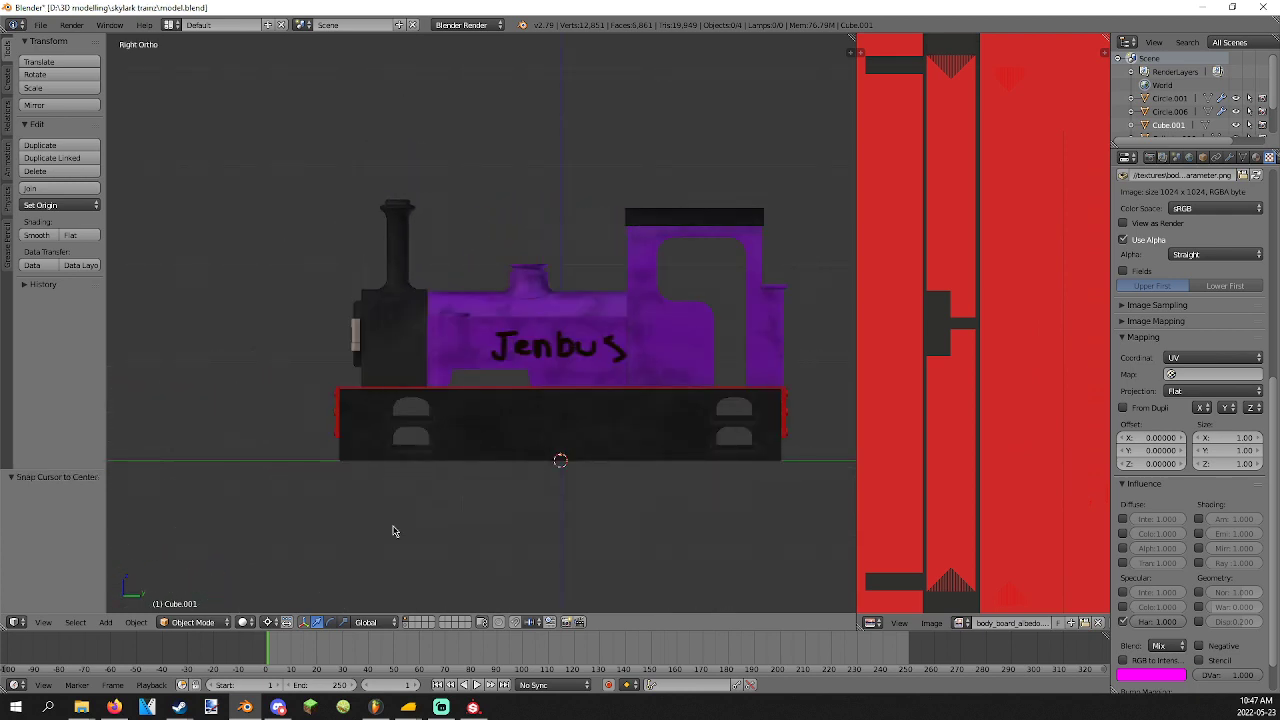
Add an Arrows empty at the 3D cursor and name it a.bog0.
{"action": "left_click", "coordinate": [105, 622]}
{"action": "mouse_move", "coordinate": [146, 513]}
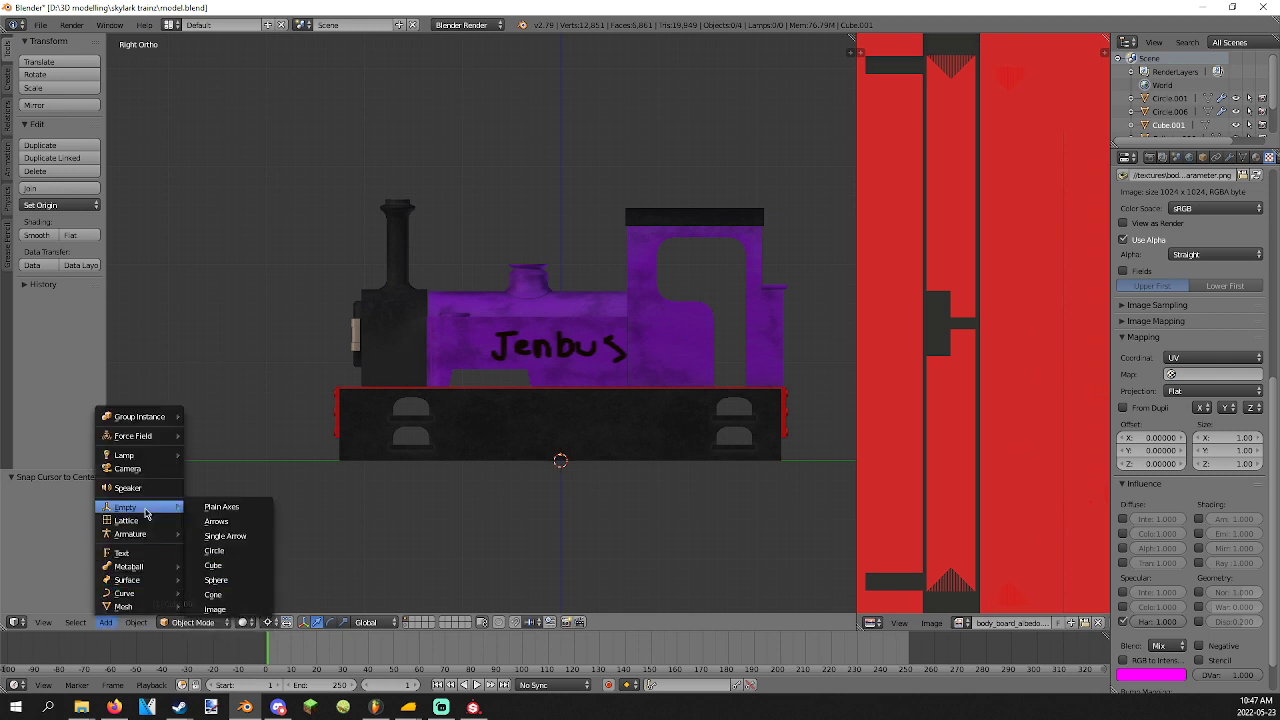
{"action": "left_click", "coordinate": [216, 521]}
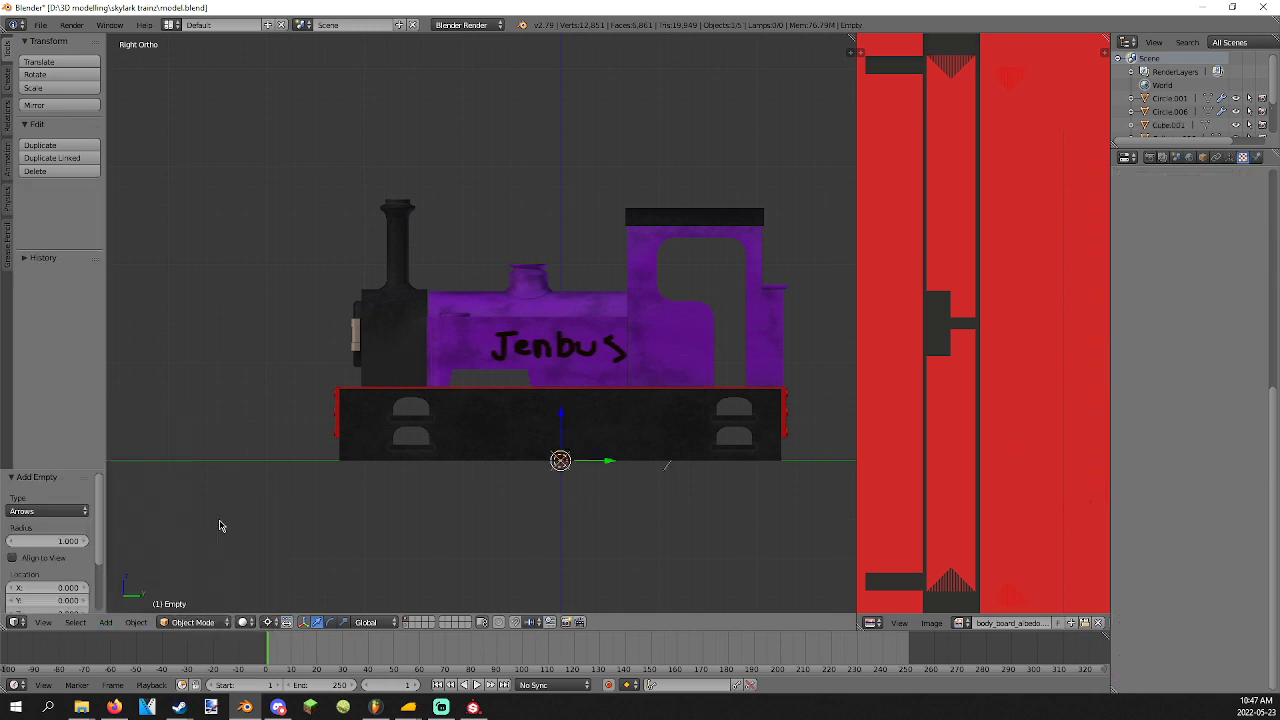
{"action": "left_click", "coordinate": [1204, 158]}
{"action": "left_click", "coordinate": [1200, 202]}
{"action": "key", "text": "BackSpace"}
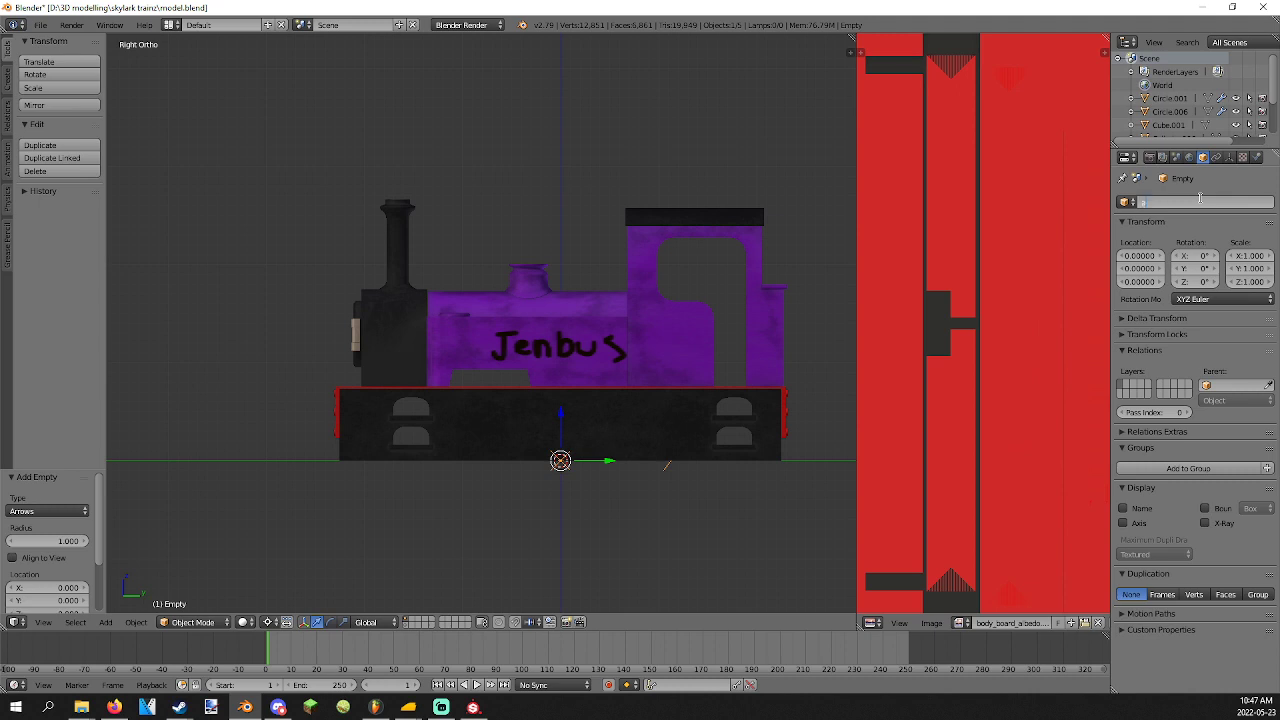
{"action": "key", "text": "Return"}
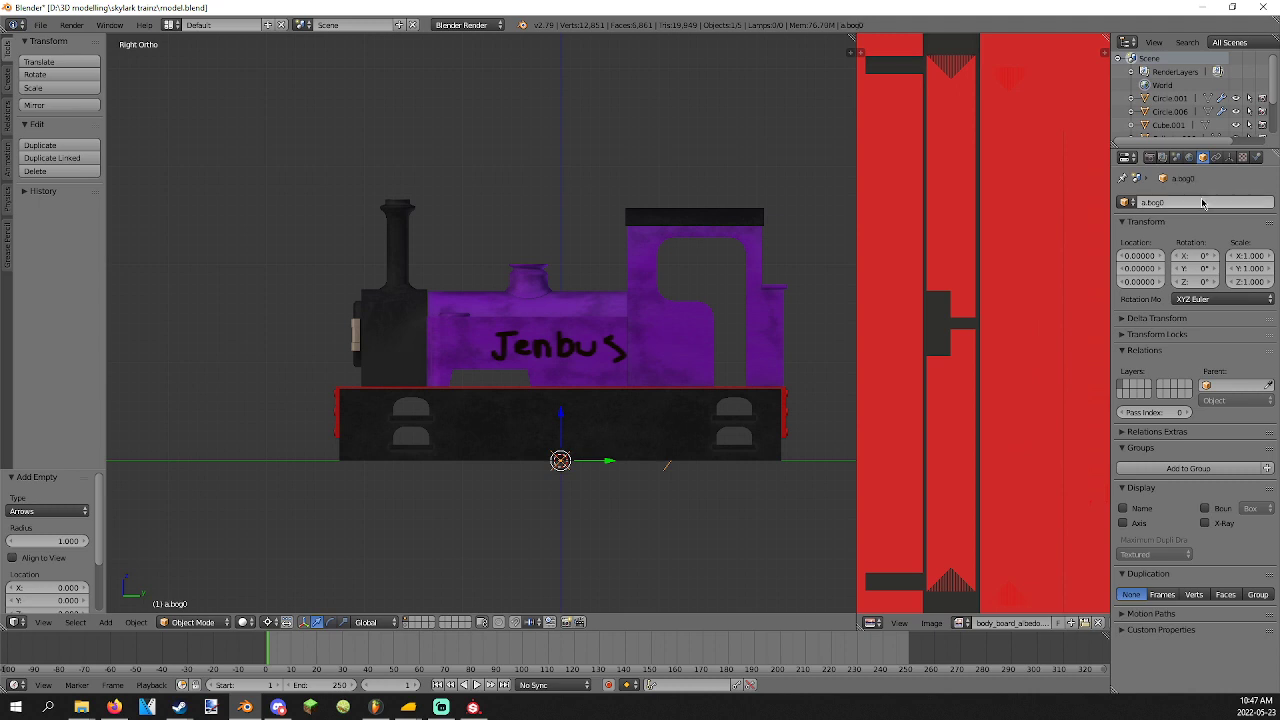
Duplicate the a.bog0 empty in place.
{"action": "key", "text": "shift+d"}
{"action": "right_click", "coordinate": [547, 453]}
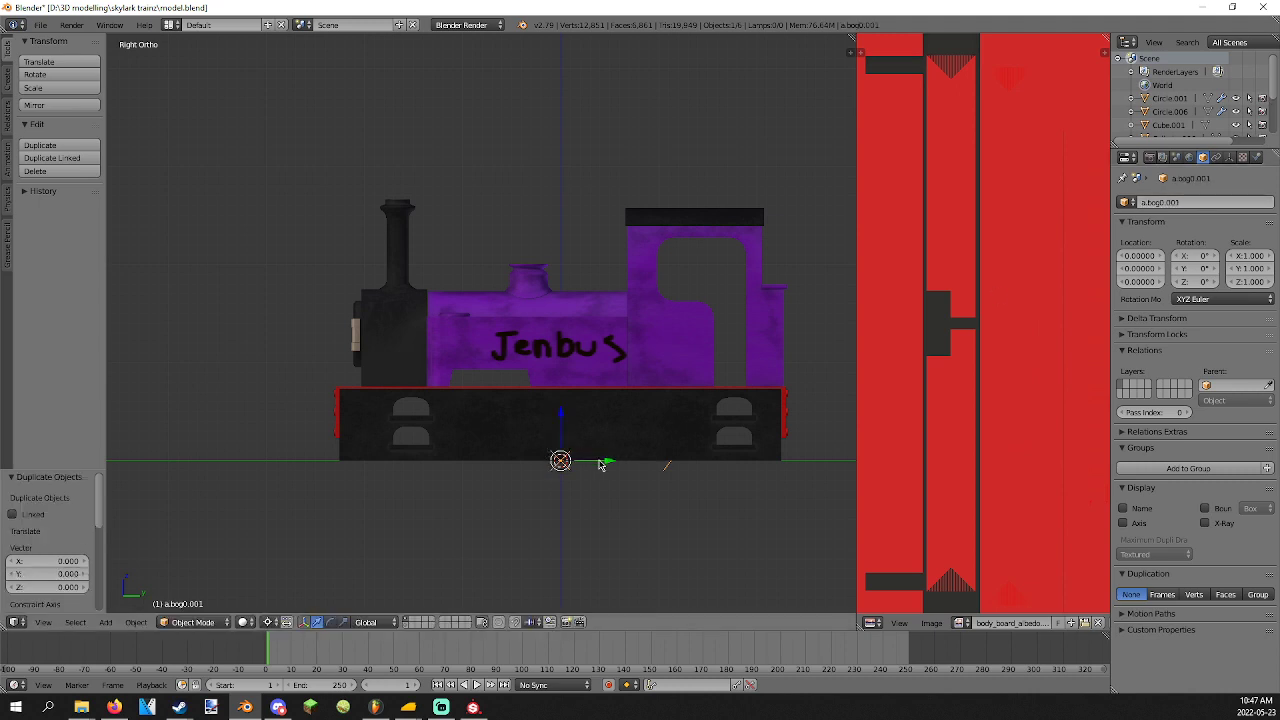
Move the duplicated empty about -1.12 along Y, show the model in wireframe, and rename the empty a.bog1.
{"action": "key", "text": "g"}
{"action": "key", "text": "y"}
{"action": "left_click", "coordinate": [486, 460]}
{"action": "key", "text": "z"}
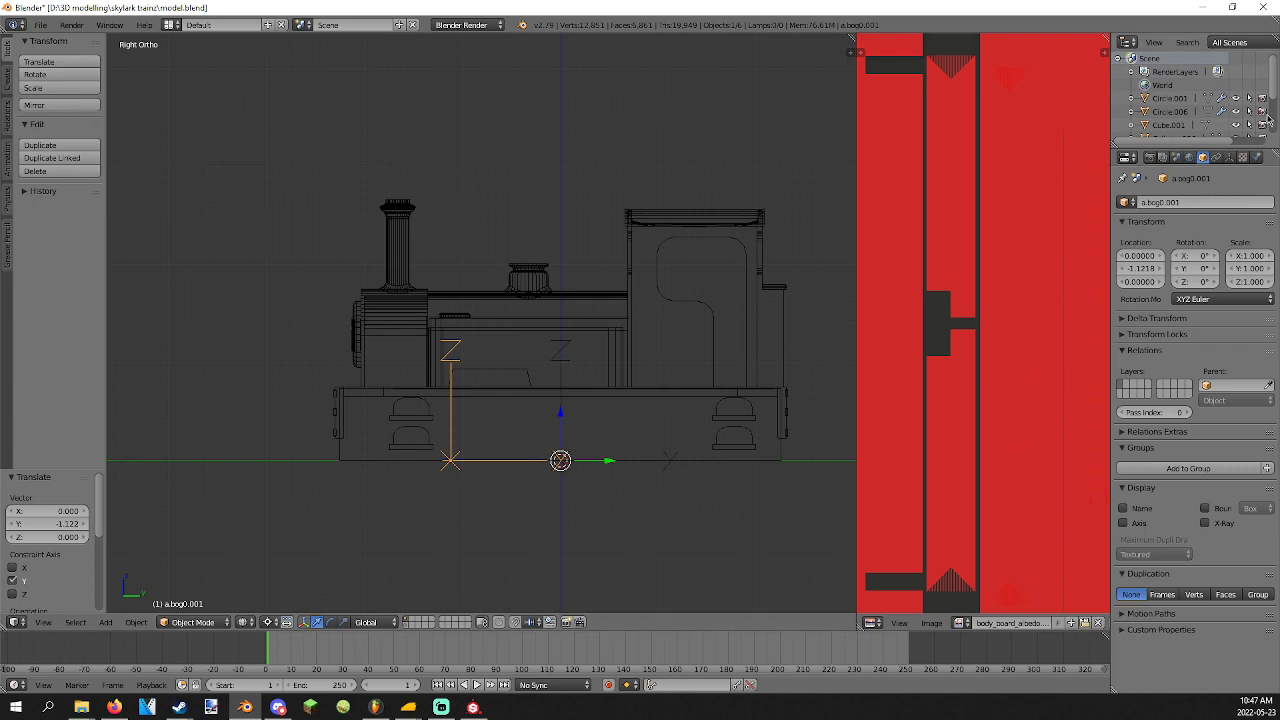
{"action": "left_click", "coordinate": [1189, 203]}
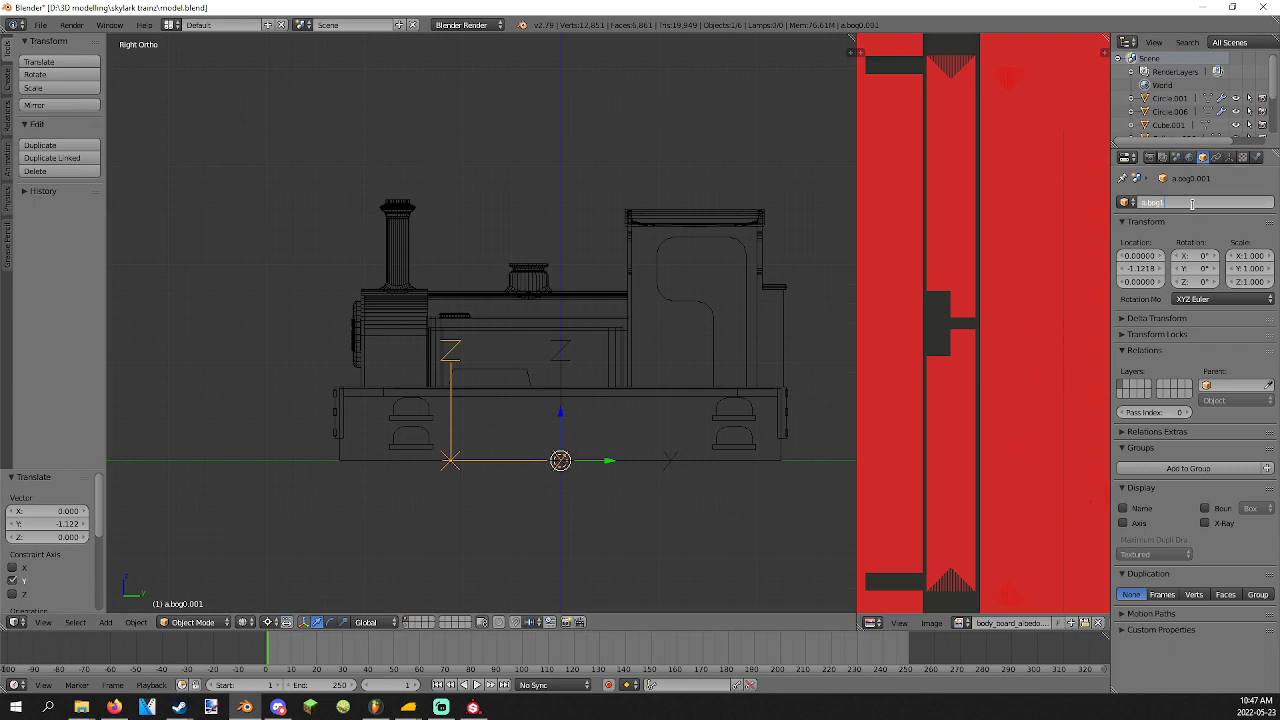
{"action": "type", "text": "a.bog1"}
{"action": "key", "text": "Return"}
Duplicate the a.bog1 empty, move the copy about 2.36 along Y under the cab, and rename it a.bog2.
{"action": "key", "text": "shift+d"}
{"action": "right_click", "coordinate": [445, 462]}
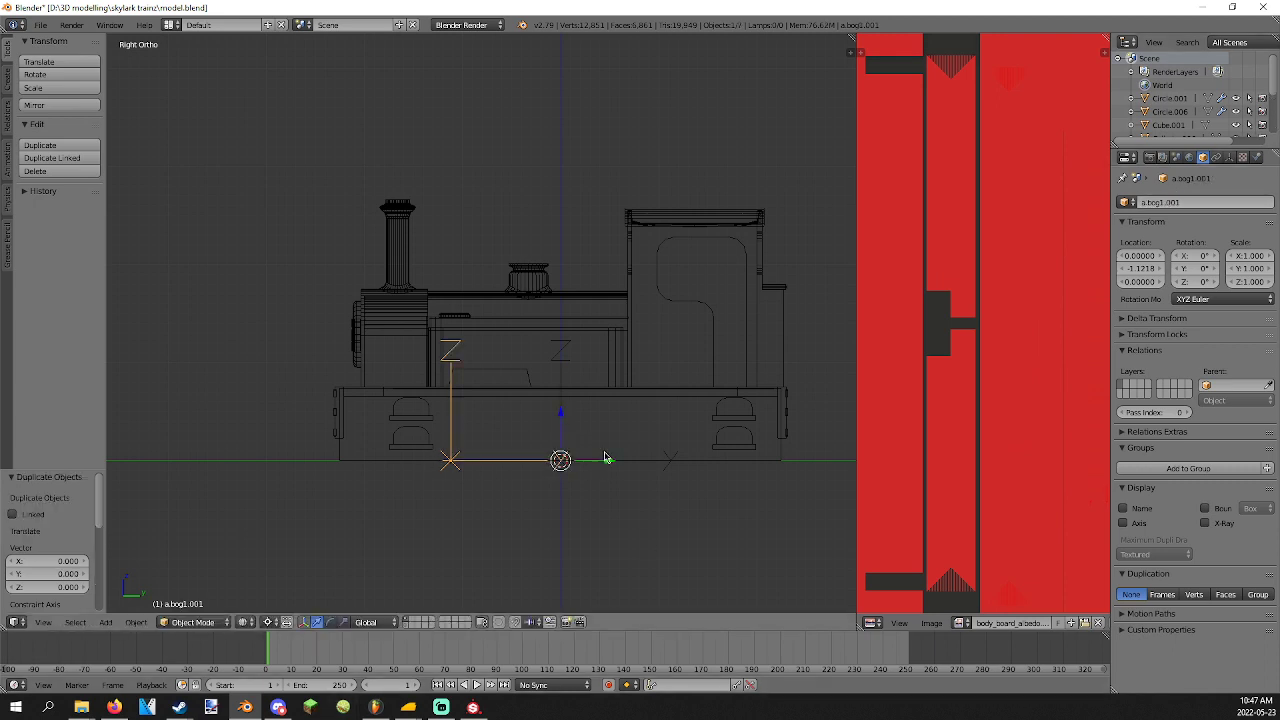
{"action": "left_click", "coordinate": [586, 452]}
{"action": "left_click_drag", "start_coordinate": [628, 455], "coordinate": [862, 456]}
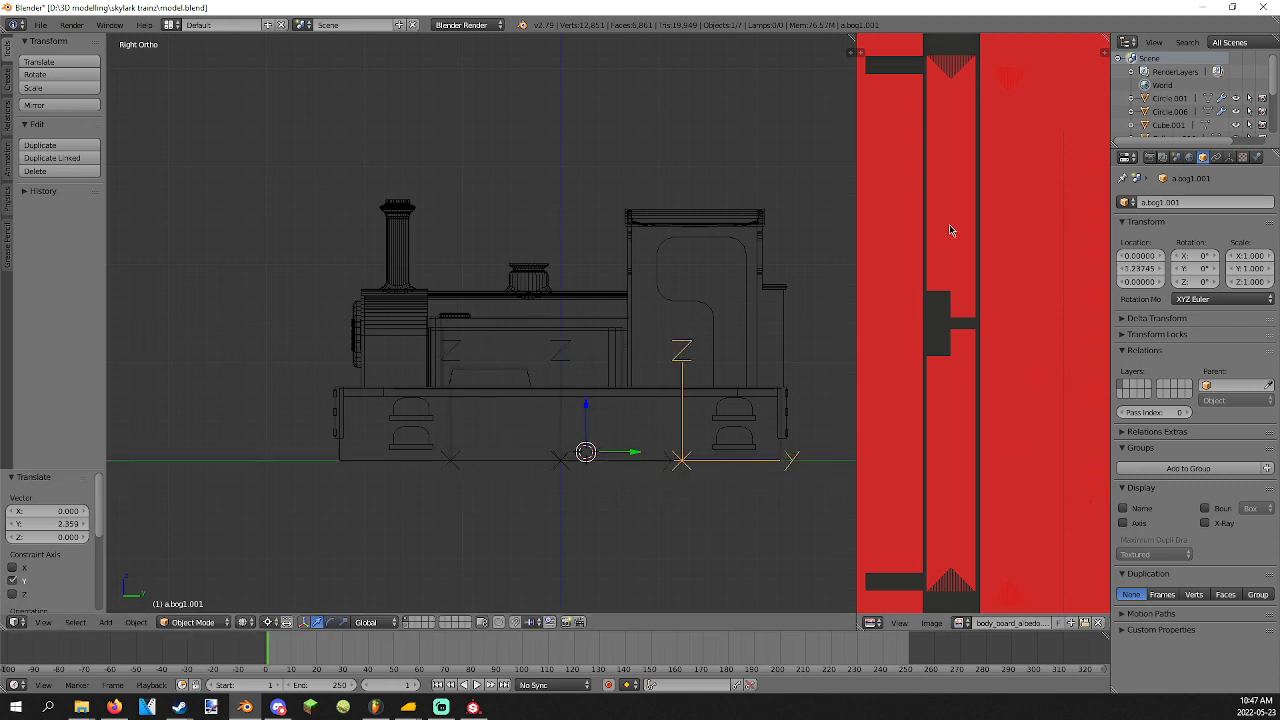
{"action": "left_click", "coordinate": [1199, 203]}
{"action": "type", "text": "a.bog2"}
{"action": "key", "text": "Return"}
Snap the 3D cursor to the scene centre and add an Arrows empty there.
{"action": "key", "text": "shift+s"}
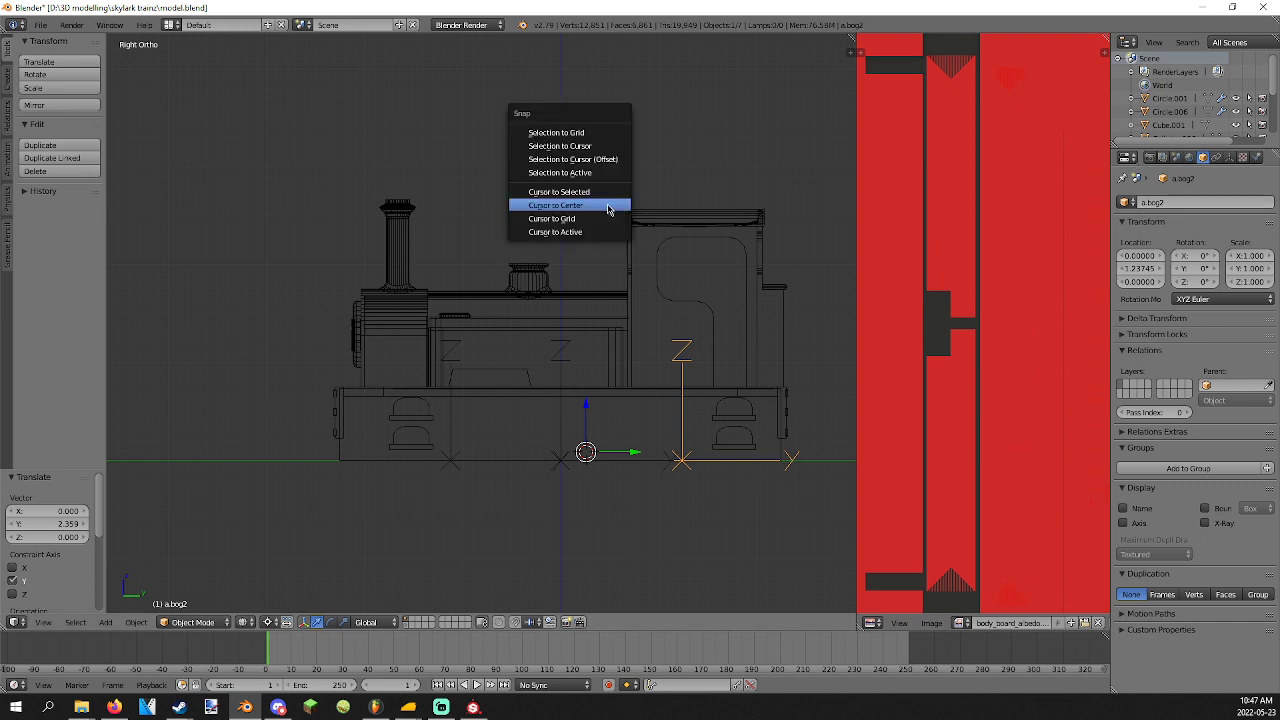
{"action": "left_click", "coordinate": [606, 207]}
{"action": "left_click", "coordinate": [107, 623]}
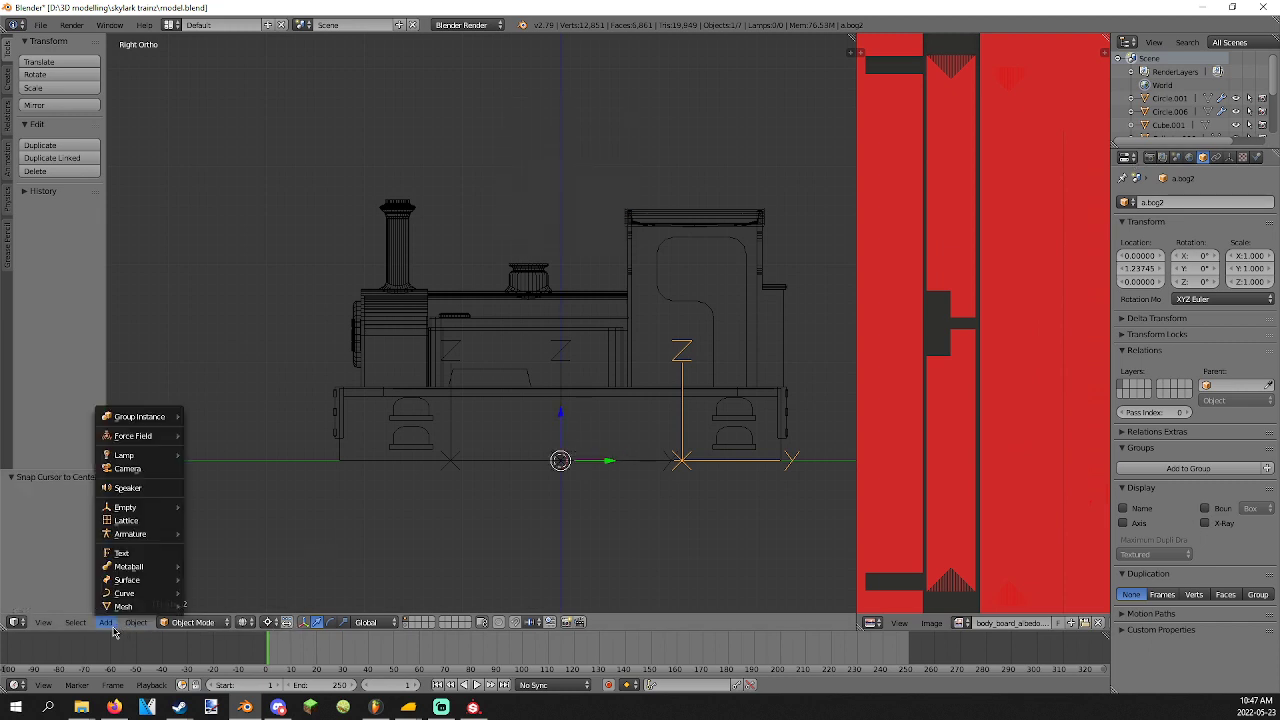
{"action": "mouse_move", "coordinate": [145, 514]}
{"action": "left_click", "coordinate": [216, 521]}
Move the new empty about -2.32 along Y to the locomotive's front end and rename it a.limfront.
{"action": "key", "text": "g"}
{"action": "key", "text": "y"}
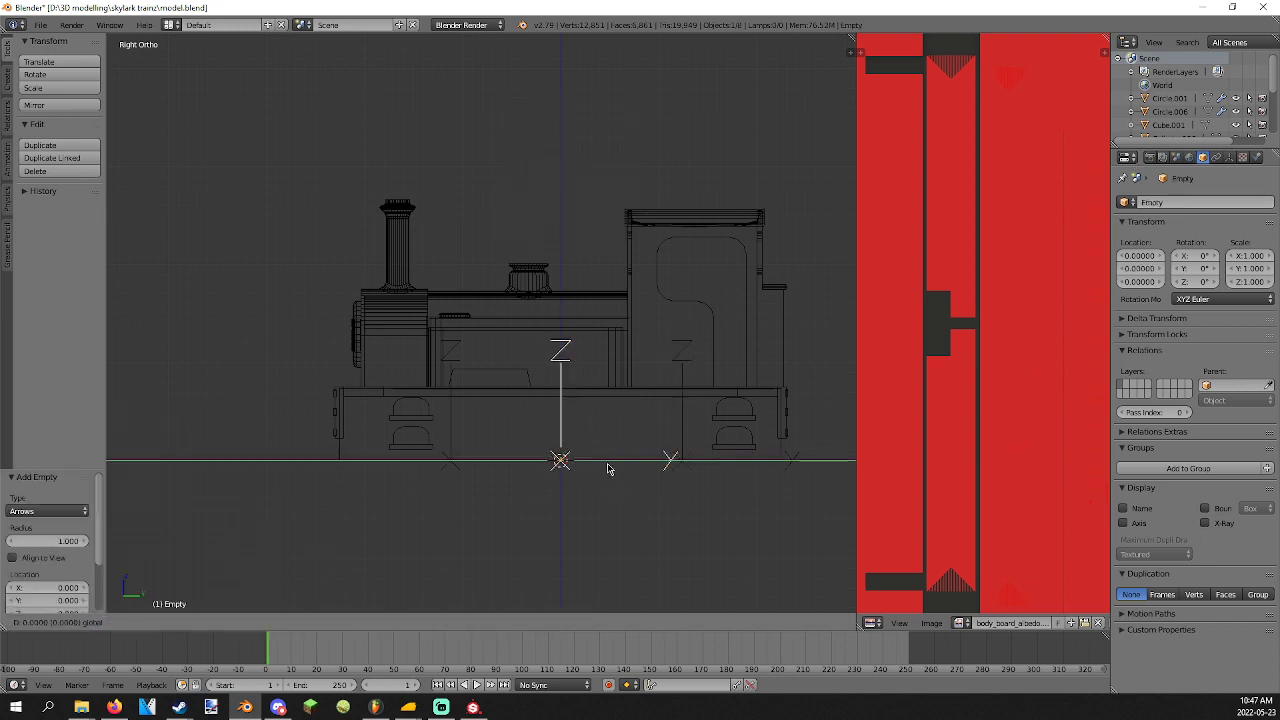
{"action": "left_click", "coordinate": [267, 506]}
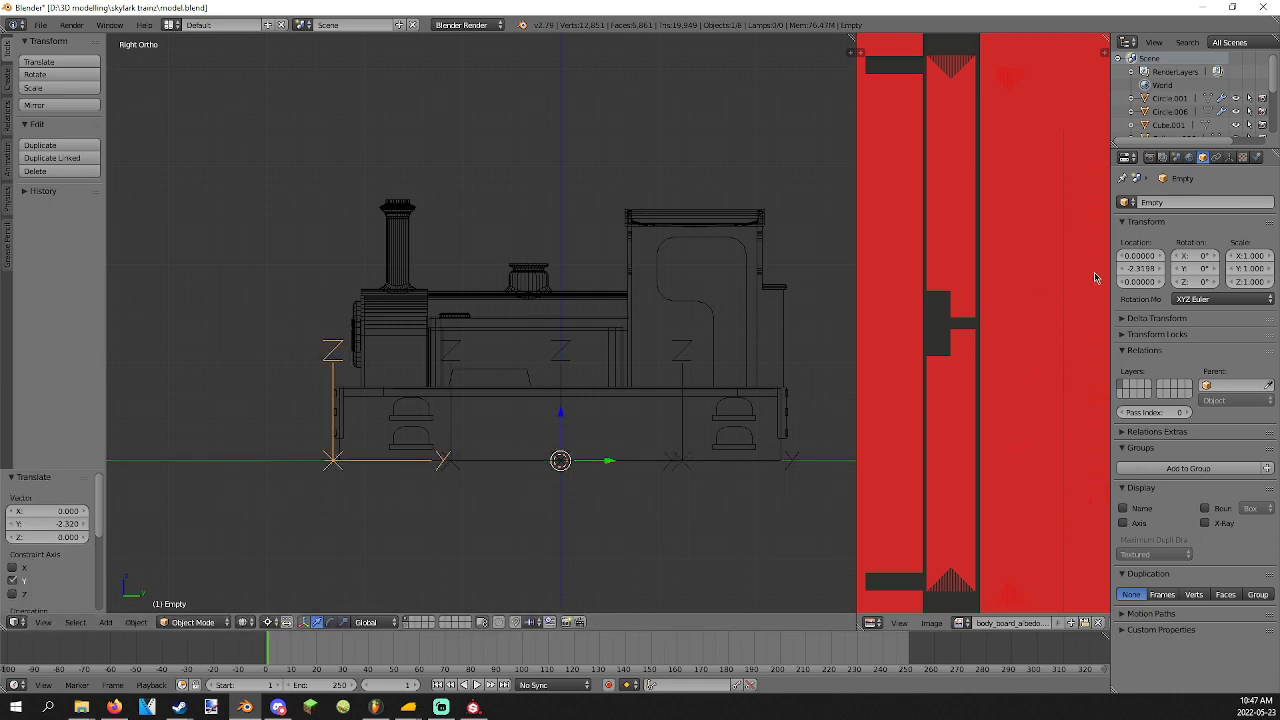
{"action": "left_click", "coordinate": [1183, 203]}
{"action": "key", "text": "BackSpace"}
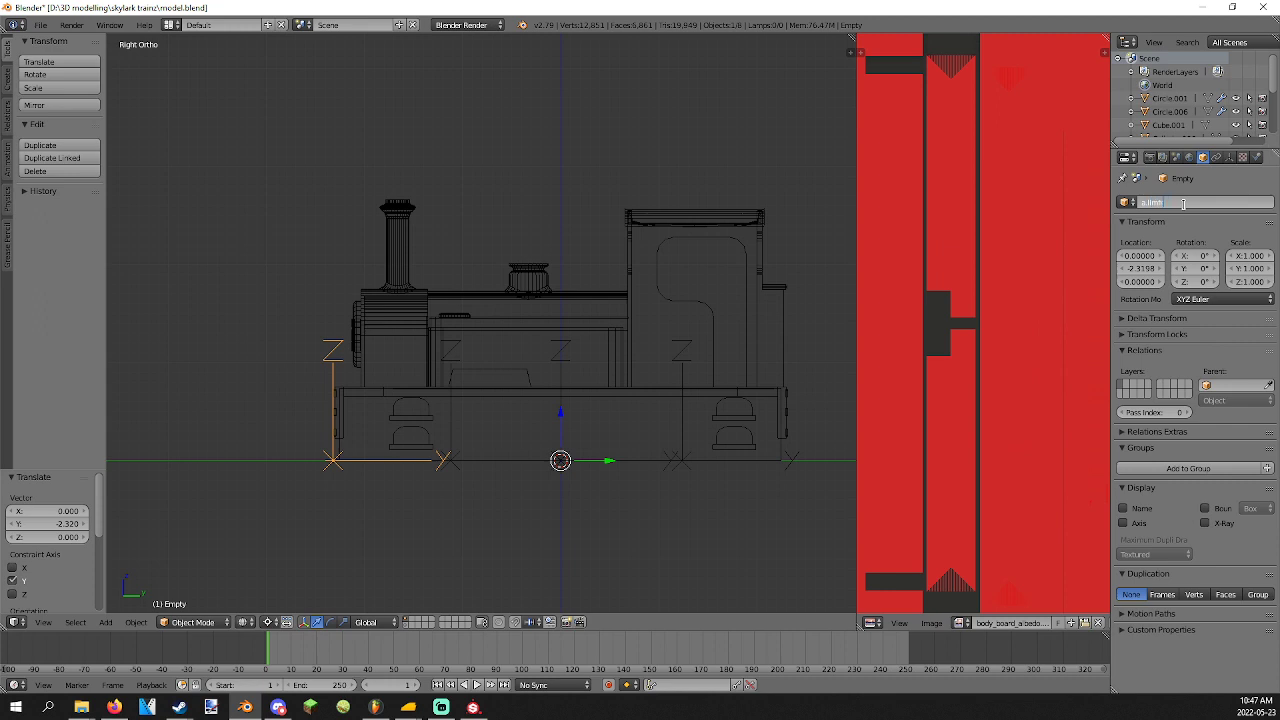
{"action": "type", "text": "a.limfront"}
{"action": "key", "text": "Return"}
Duplicate the a.limfront empty, move the copy about 4.65 along Y to the locomotive's rear end, and rename it a.limback.
{"action": "key", "text": "shift+d"}
{"action": "right_click", "coordinate": [630, 323]}
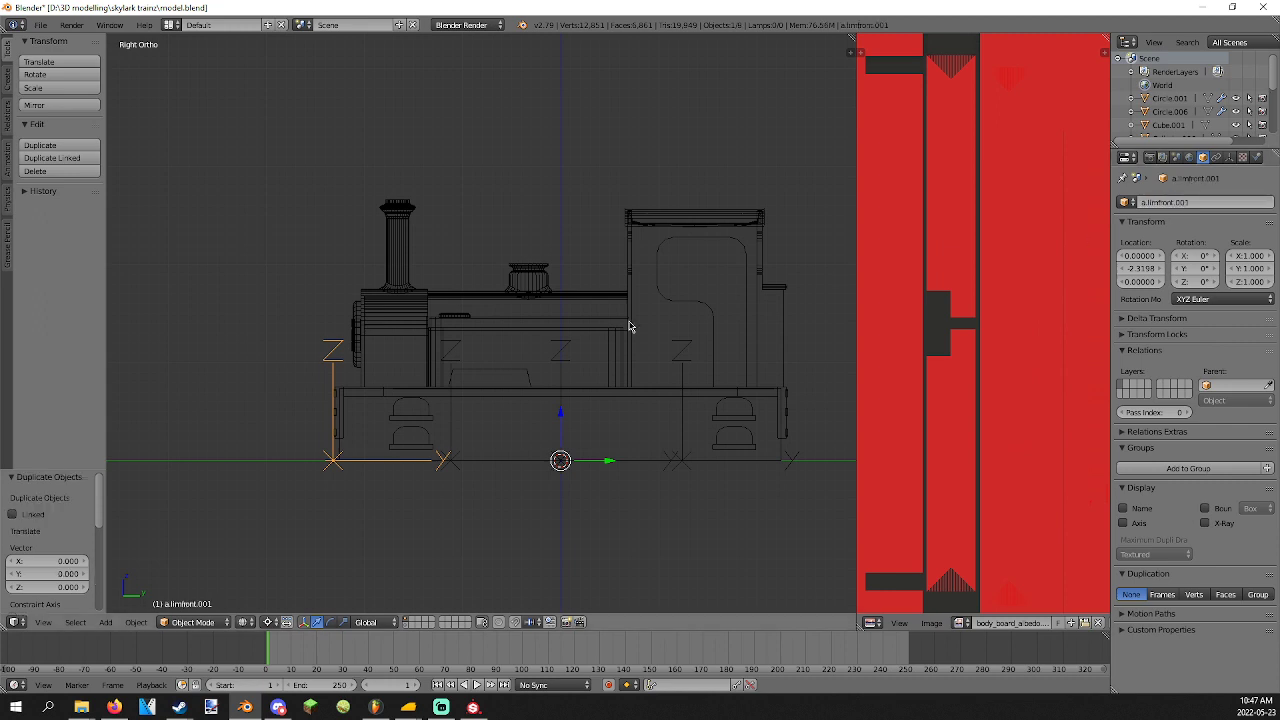
{"action": "key", "text": "g"}
{"action": "key", "text": "y"}
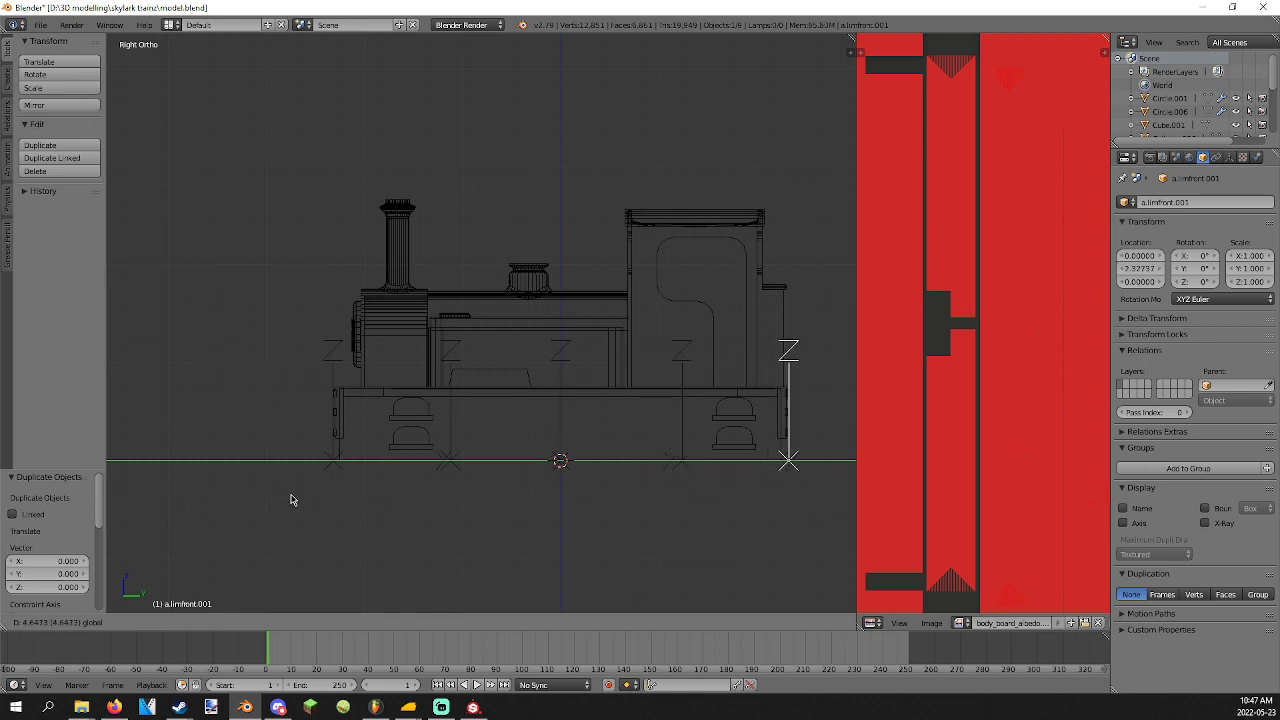
{"action": "left_click", "coordinate": [289, 503]}
{"action": "left_click", "coordinate": [1185, 200]}
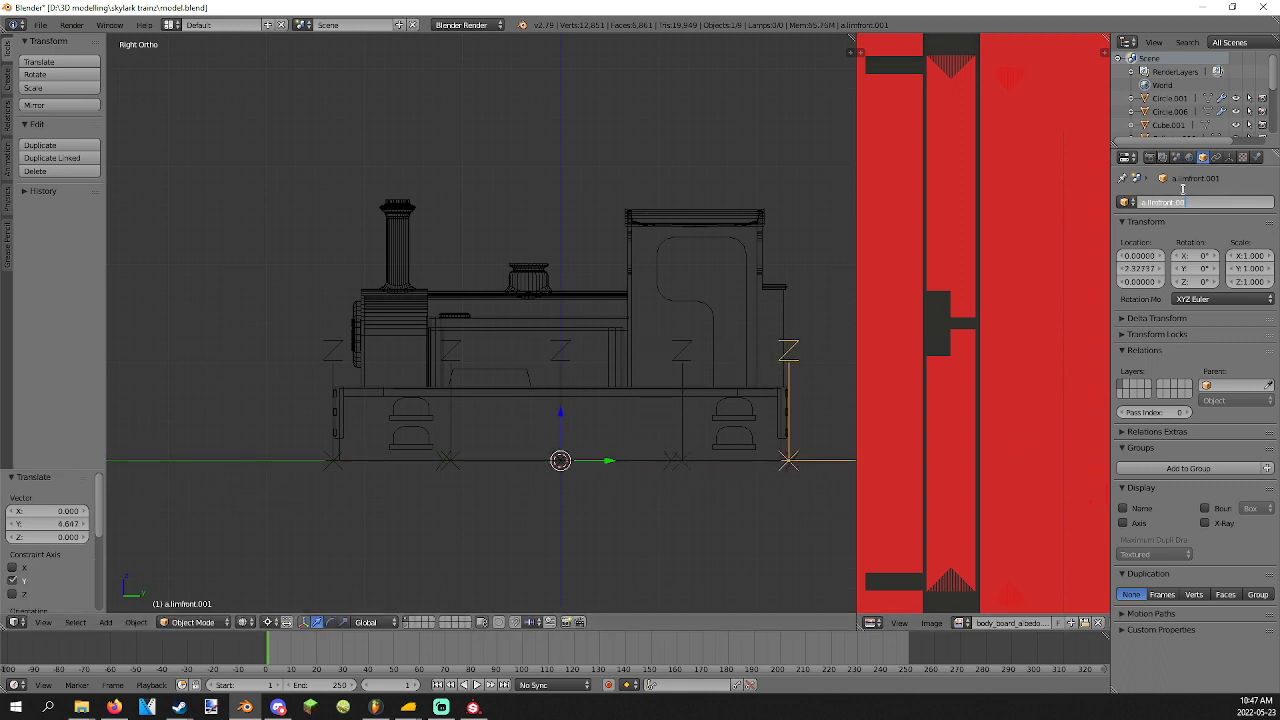
{"action": "type", "text": "a.limback"}
{"action": "key", "text": "Return"}
Return to solid shading and place a duplicate of the a.limback empty at the top of the chimney.
{"action": "key", "text": "alt+z"}
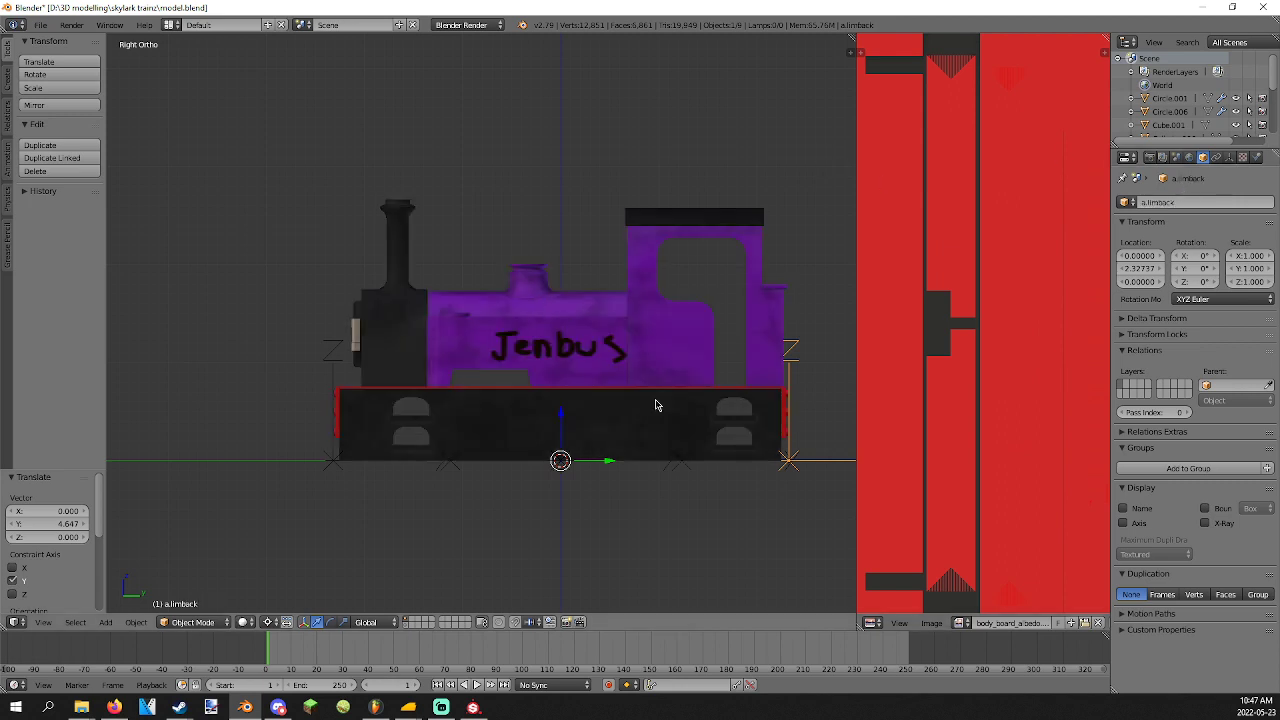
{"action": "key", "text": "shift+d"}
{"action": "left_click", "coordinate": [270, 144]}
{"action": "key", "text": "r"}
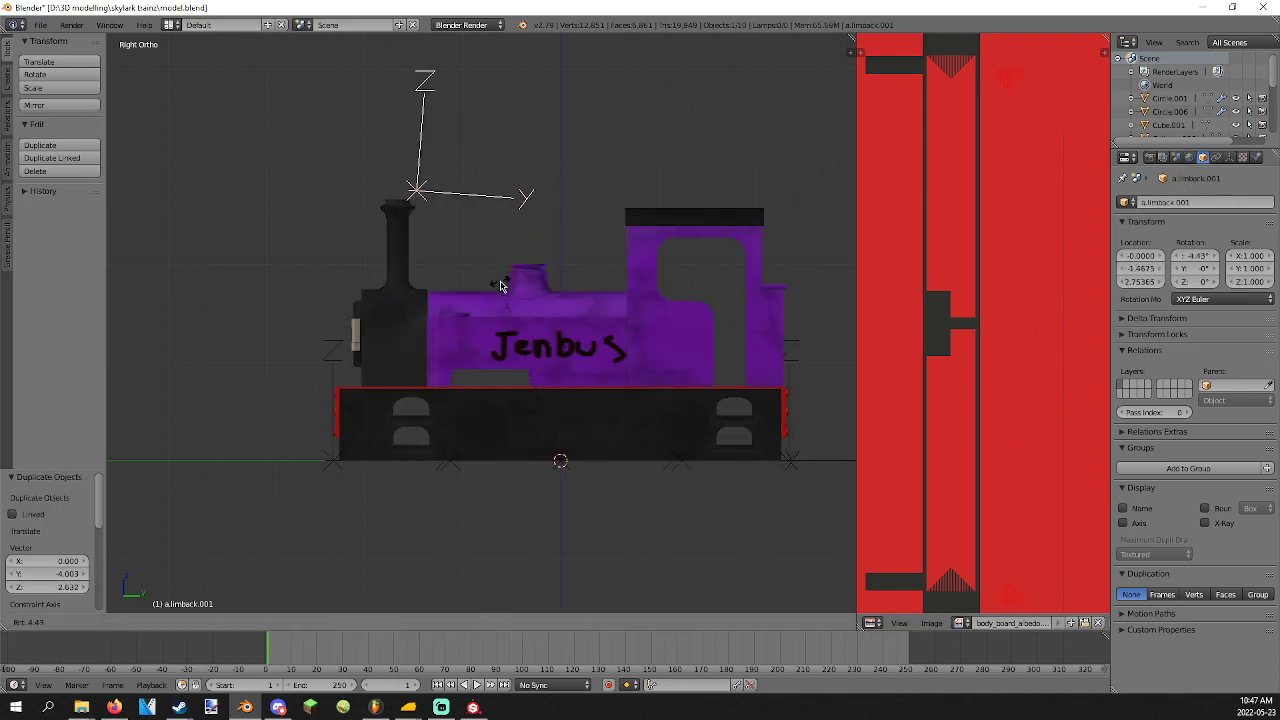
{"action": "key", "text": "Escape"}
Set the pivot to the object itself instead of the 3D cursor and rotate the chimney empty to 90° about X.
{"action": "left_click", "coordinate": [243, 622]}
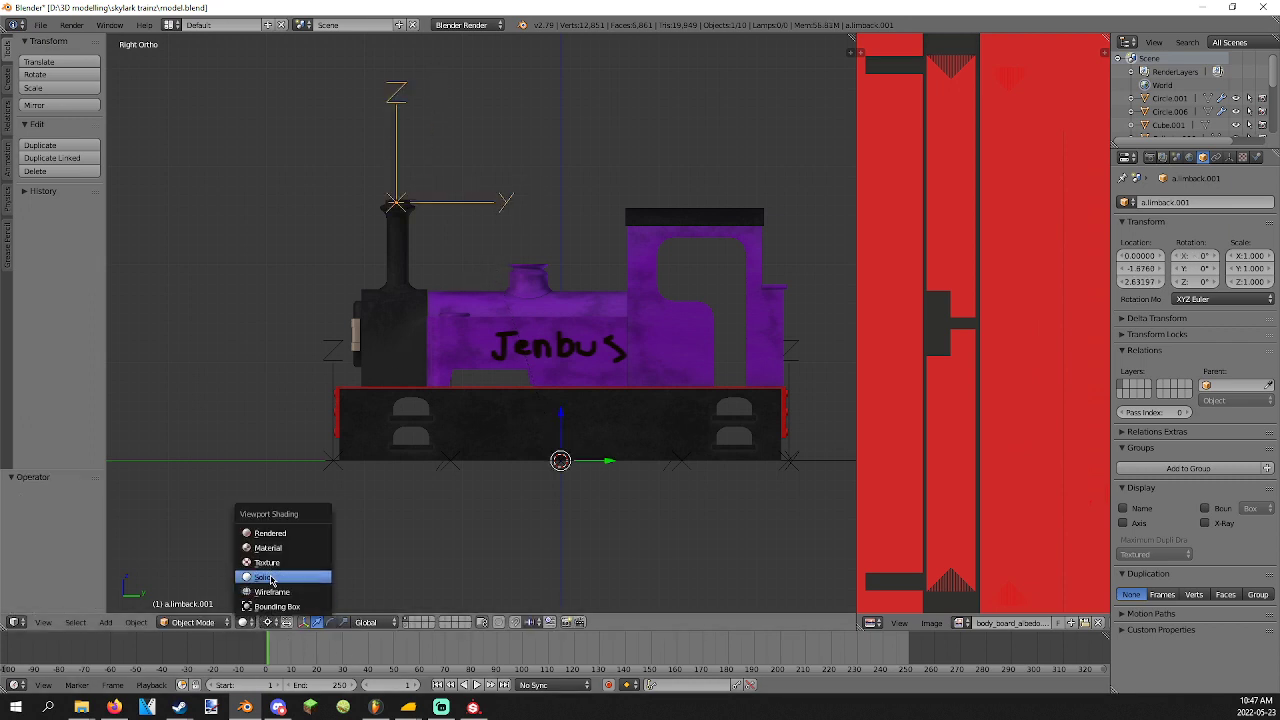
{"action": "left_click", "coordinate": [269, 622]}
{"action": "left_click", "coordinate": [290, 565]}
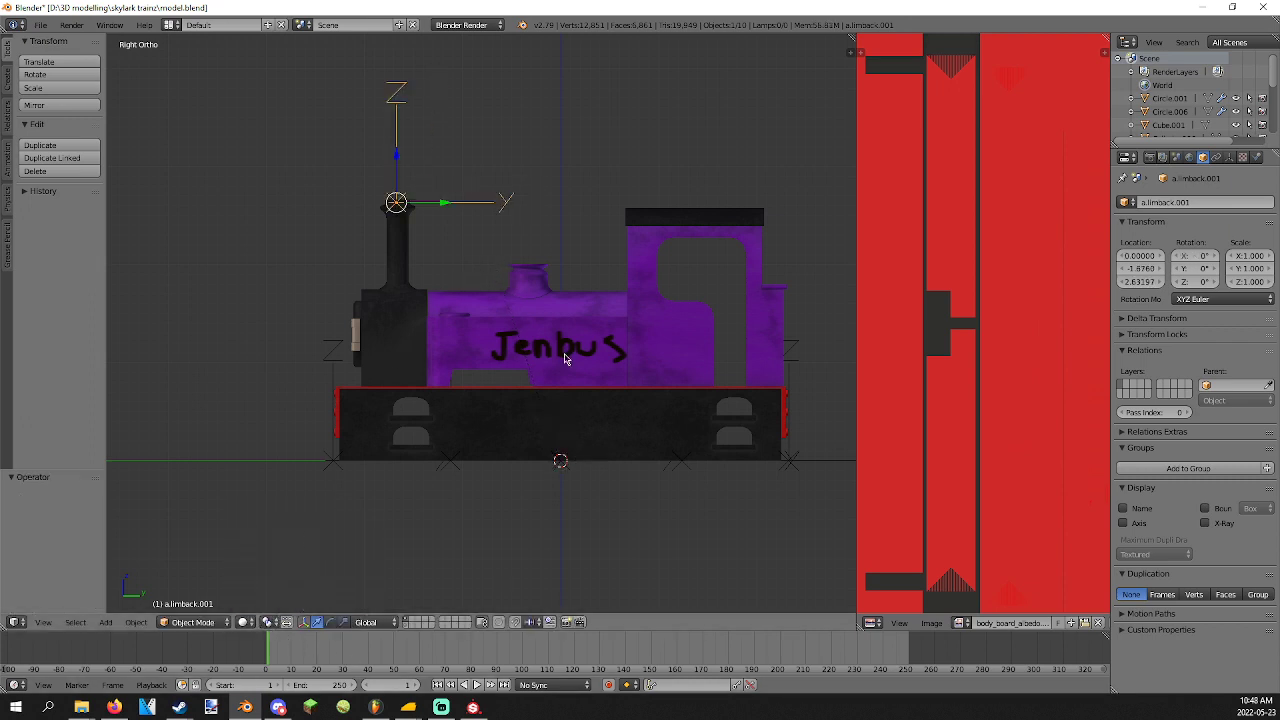
{"action": "key", "text": "r"}
{"action": "left_click", "coordinate": [487, 108]}
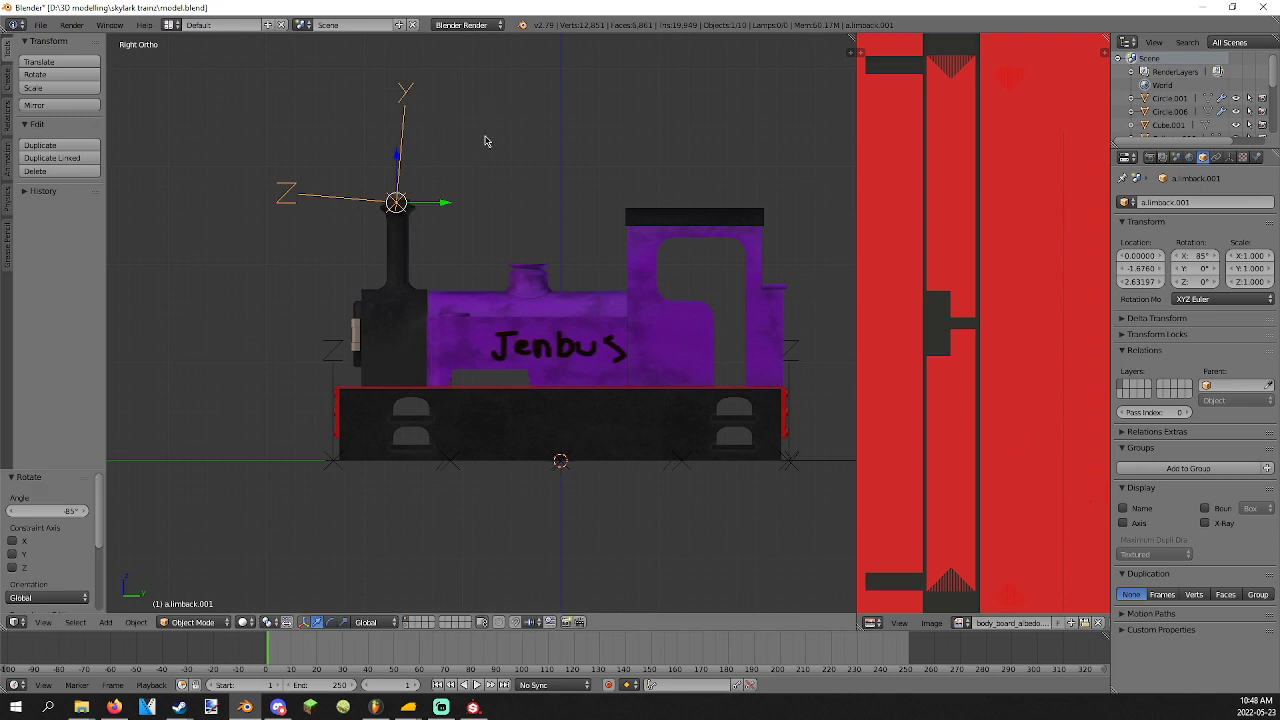
{"action": "key", "text": "r"}
{"action": "left_click", "coordinate": [481, 127]}
Nudge the rotated empty onto the chimney top and rename it a.smoke0.
{"action": "key", "text": "g"}
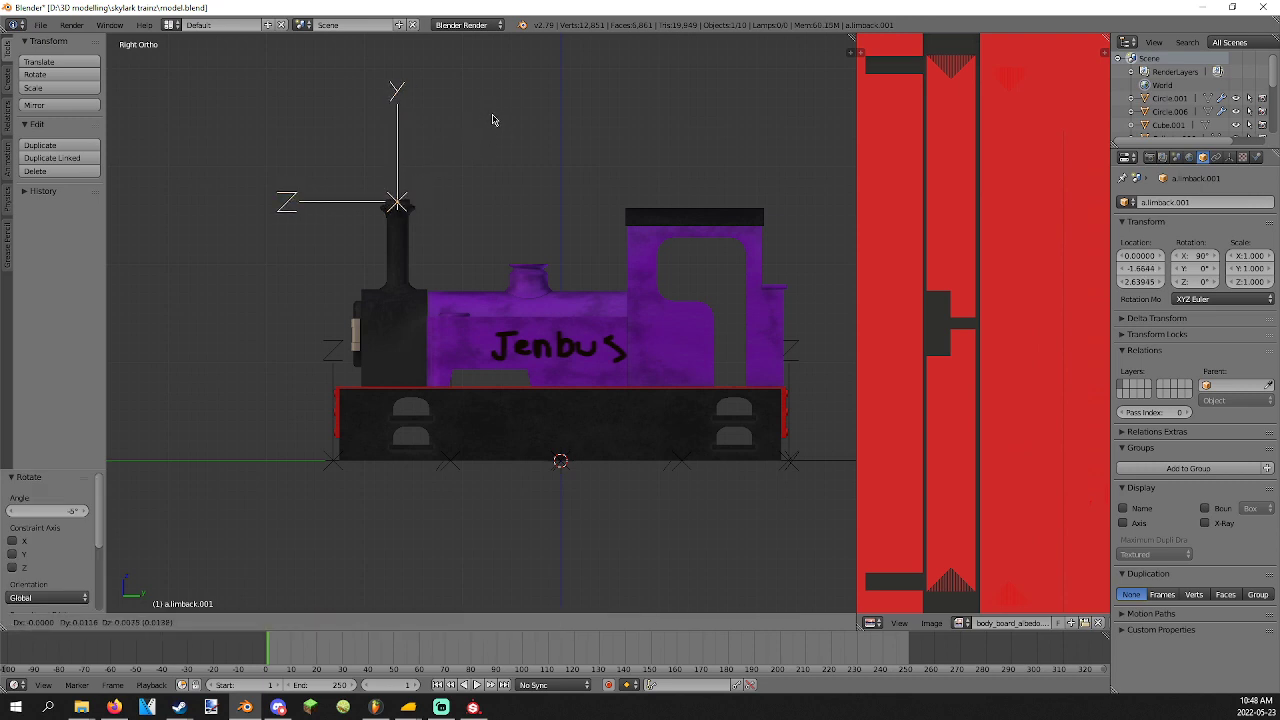
{"action": "left_click", "coordinate": [492, 121]}
{"action": "left_click", "coordinate": [1221, 197]}
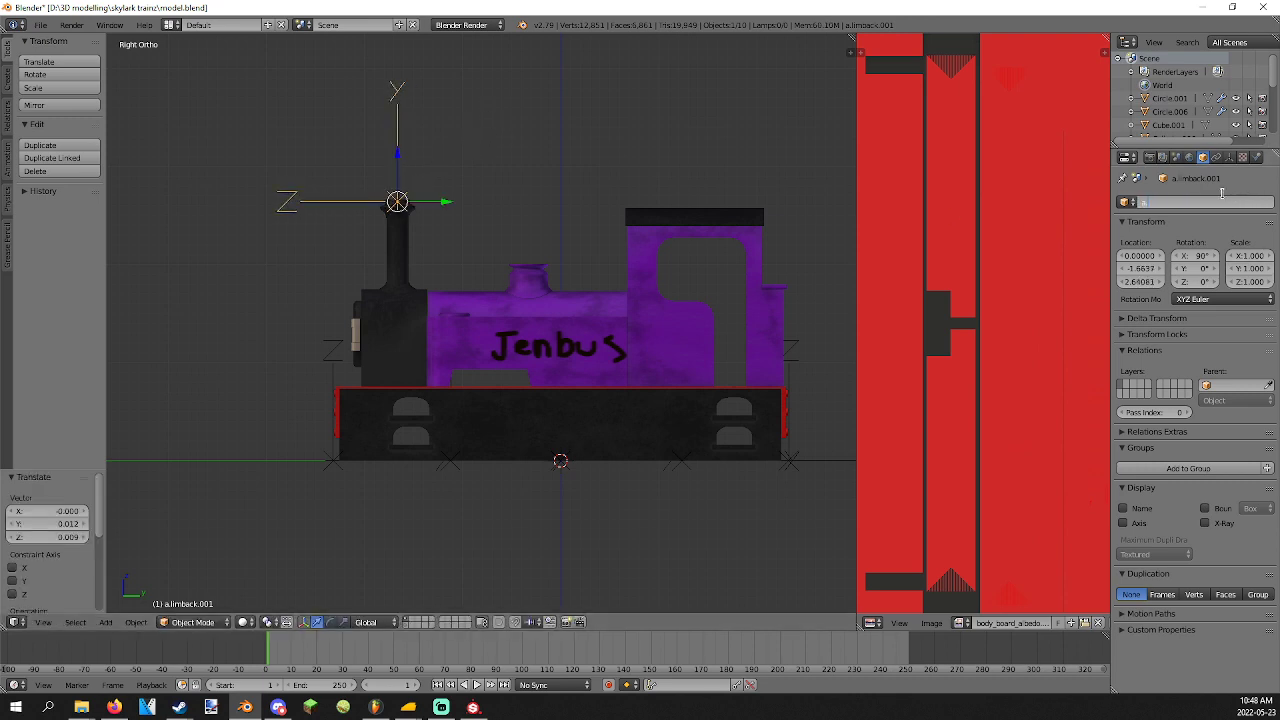
{"action": "type", "text": "a.smoke0"}
{"action": "key", "text": "Return"}
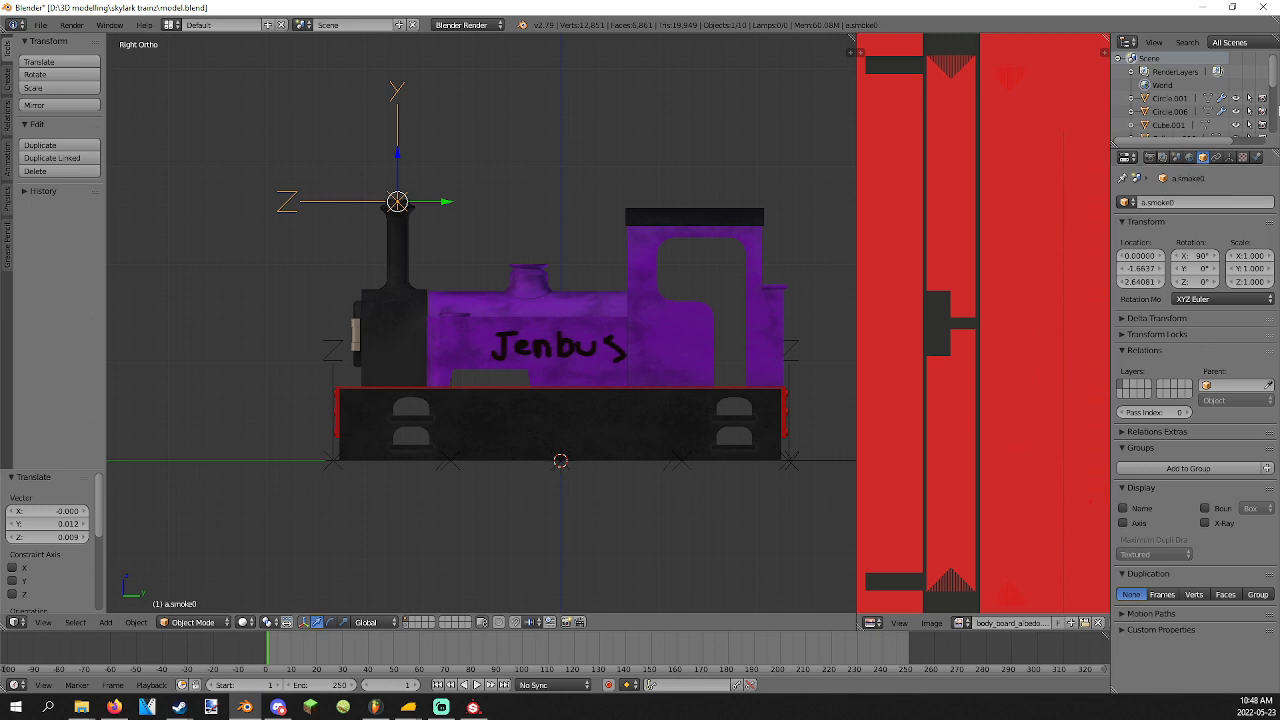
Deselect all objects and save over model.blend.
{"action": "middle_click_drag", "start_coordinate": [620, 420], "coordinate": [573, 452]}
{"action": "key", "text": "a"}
{"action": "scroll", "coordinate": [573, 452], "scroll_direction": "up", "scroll_amount": 4}
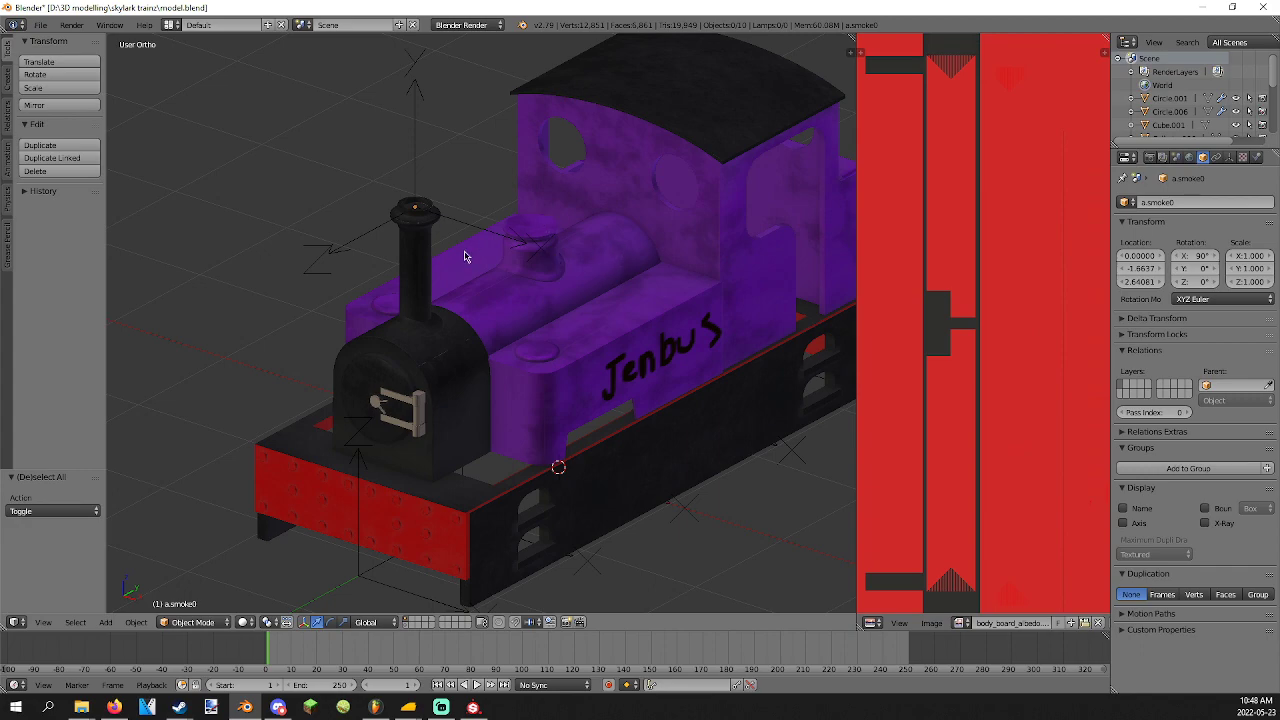
{"action": "middle_click_drag", "start_coordinate": [463, 249], "coordinate": [427, 235]}
{"action": "key", "text": "ctrl+s"}
{"action": "left_click", "coordinate": [674, 187]}
{"action": "scroll", "coordinate": [469, 345], "scroll_direction": "up", "scroll_amount": 4}
{"action": "key", "text": "ctrl+s"}
{"action": "left_click", "coordinate": [460, 318]}
Switch the viewport to perspective projection and save the file again.
{"action": "scroll", "coordinate": [460, 318], "scroll_direction": "down", "scroll_amount": 3}
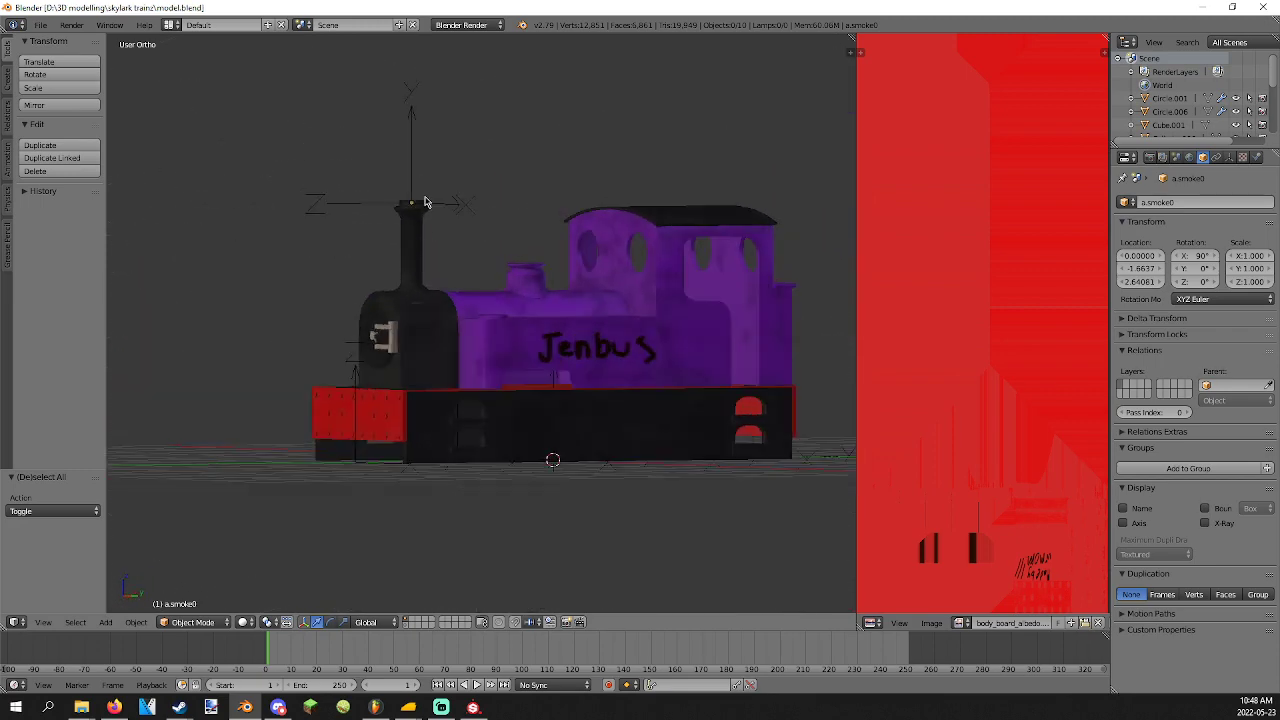
{"action": "key", "text": "KP_5"}
{"action": "middle_click_drag", "start_coordinate": [507, 210], "coordinate": [559, 215]}
{"action": "key", "text": "ctrl+s"}
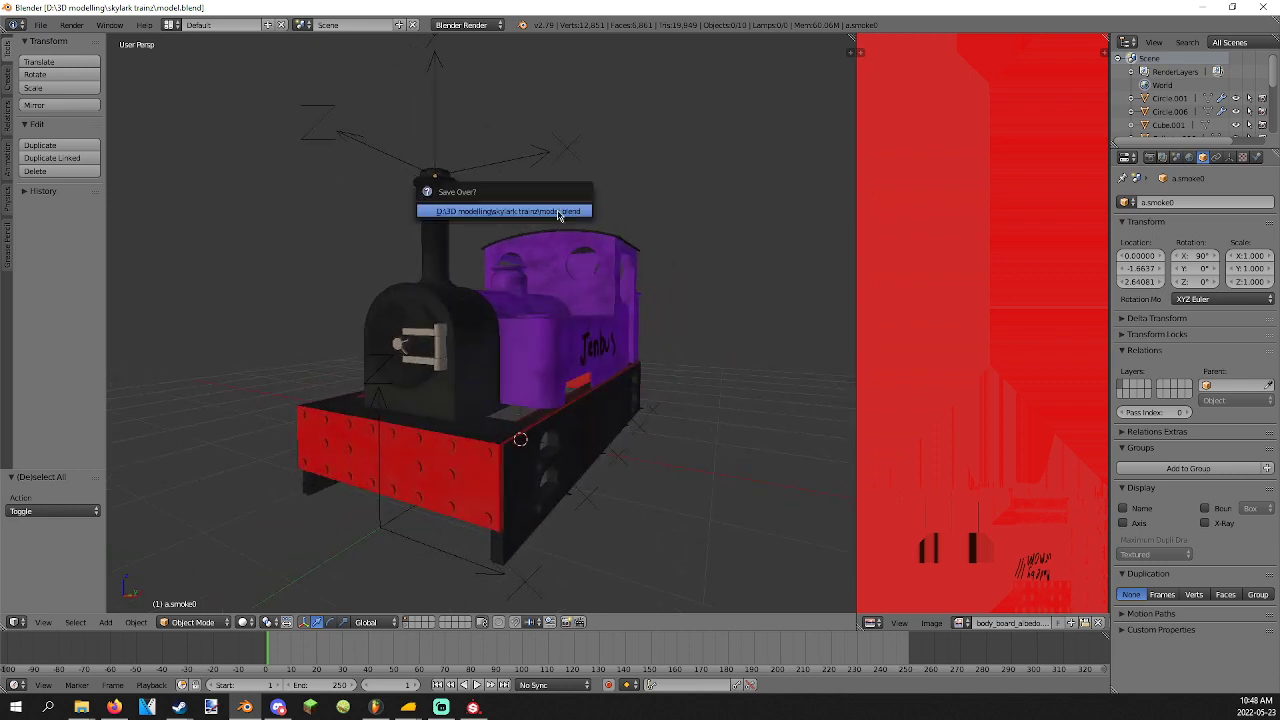
{"action": "left_click", "coordinate": [558, 213]}
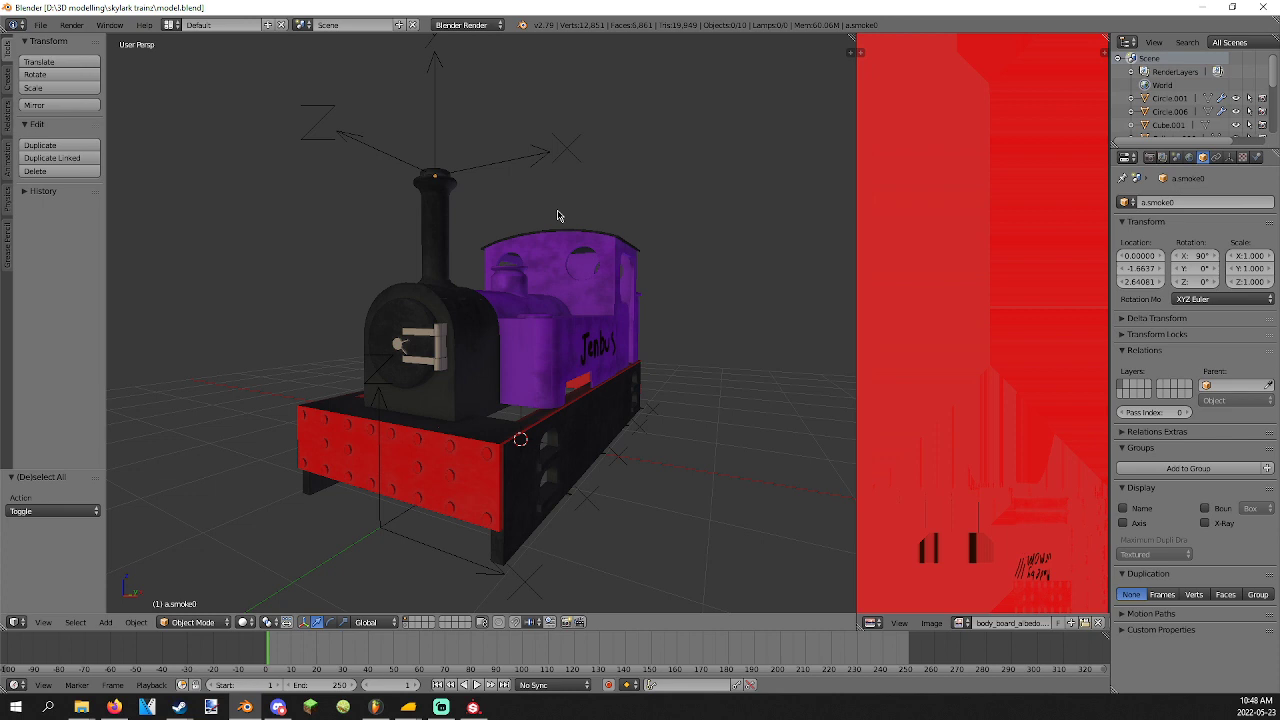
Select every object in the scene and save over model.blend.
{"action": "scroll", "coordinate": [551, 330], "scroll_direction": "up", "scroll_amount": 4}
{"action": "scroll", "coordinate": [551, 330], "scroll_direction": "down", "scroll_amount": 5}
{"action": "key", "text": "ctrl+s"}
{"action": "left_click", "coordinate": [552, 330]}
{"action": "scroll", "coordinate": [474, 361], "scroll_direction": "up", "scroll_amount": 2}
{"action": "middle_click_drag", "start_coordinate": [474, 361], "coordinate": [372, 403]}
{"action": "scroll", "coordinate": [513, 345], "scroll_direction": "down", "scroll_amount": 3}
{"action": "key", "text": "a"}
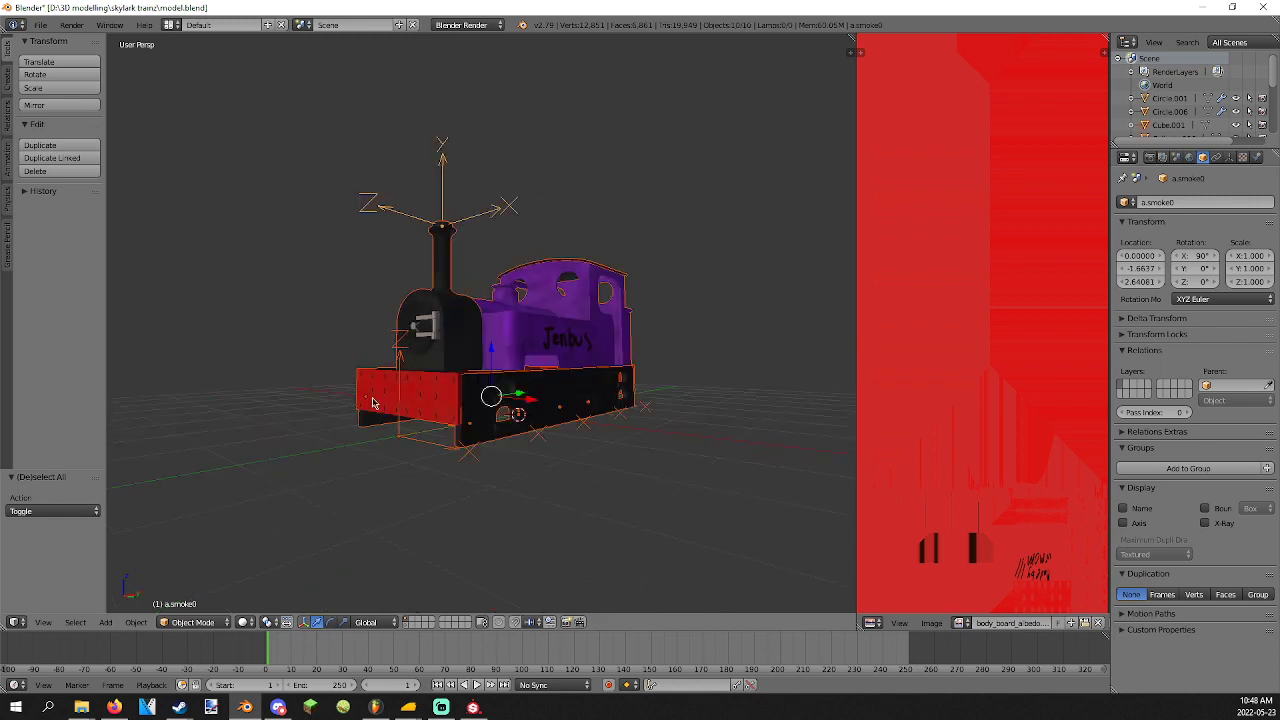
{"action": "key", "text": "ctrl+s"}
{"action": "left_click", "coordinate": [372, 400]}
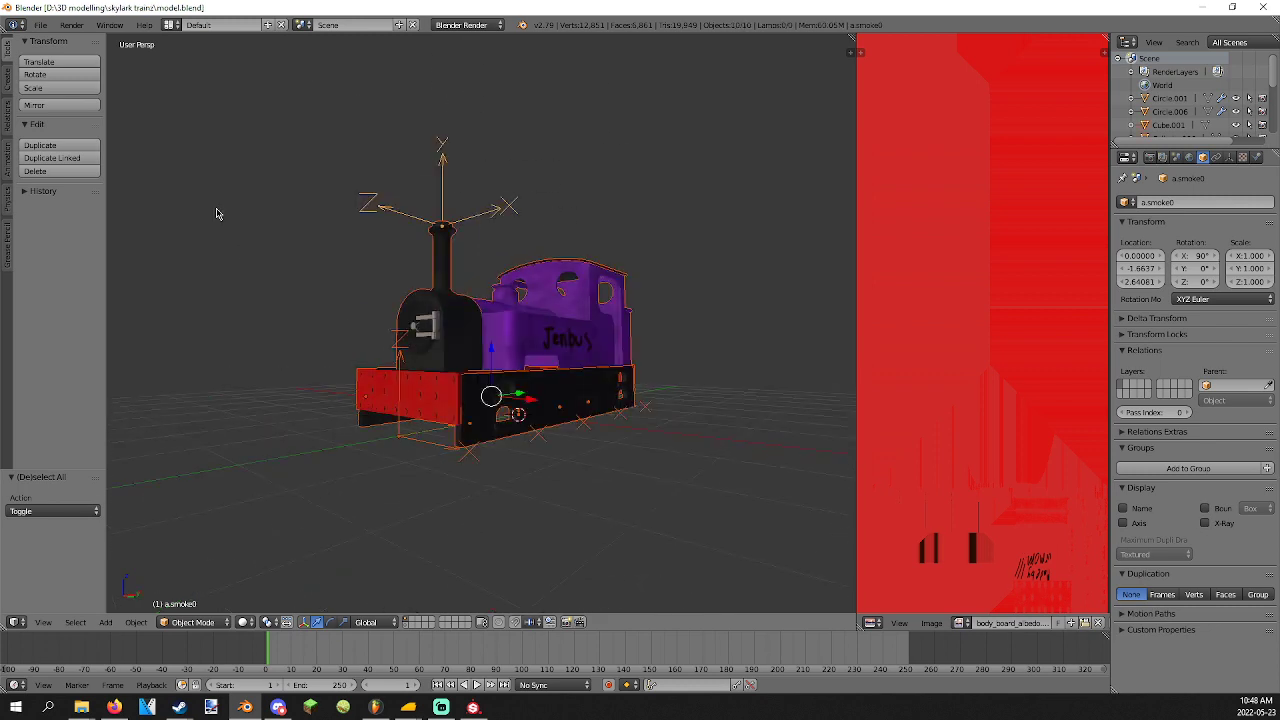
Export the selected objects as FBX over body.fbx in the textures folder, using a saved operator preset with Baked Animation enabled.
{"action": "left_click", "coordinate": [41, 28]}
{"action": "mouse_move", "coordinate": [147, 300]}
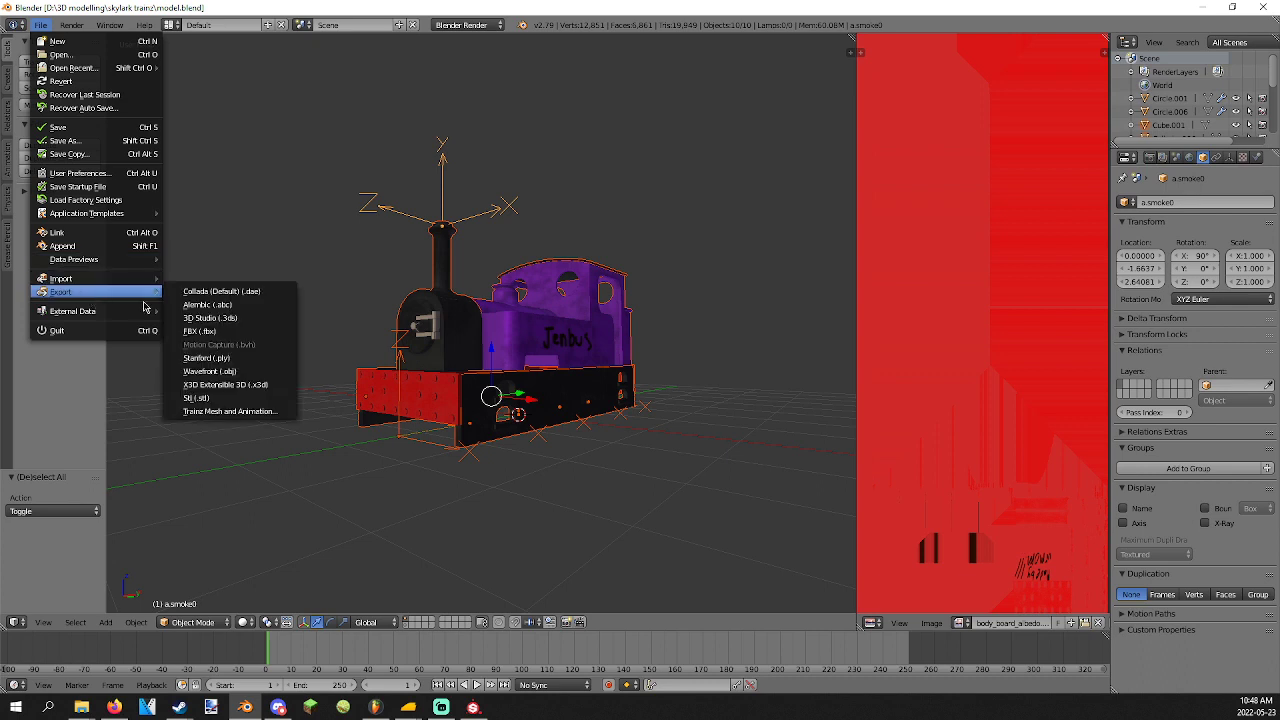
{"action": "left_click", "coordinate": [192, 333]}
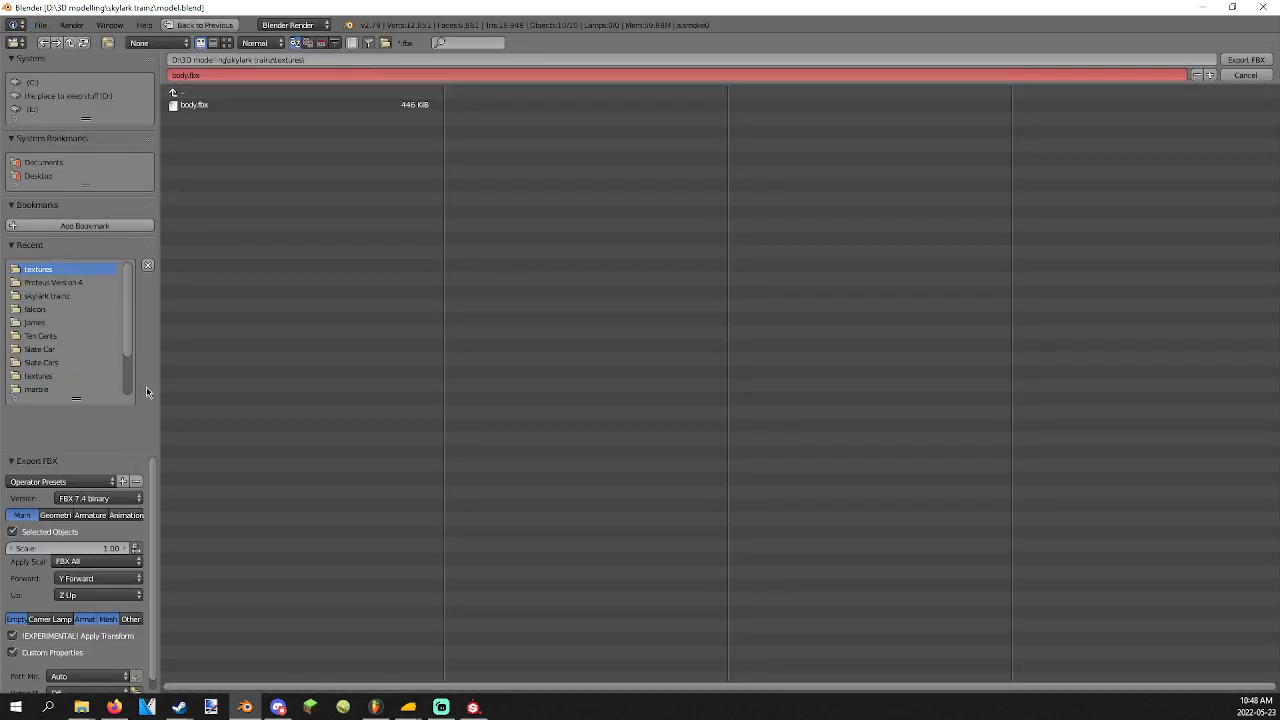
{"action": "left_click", "coordinate": [60, 482]}
{"action": "left_click", "coordinate": [48, 534]}
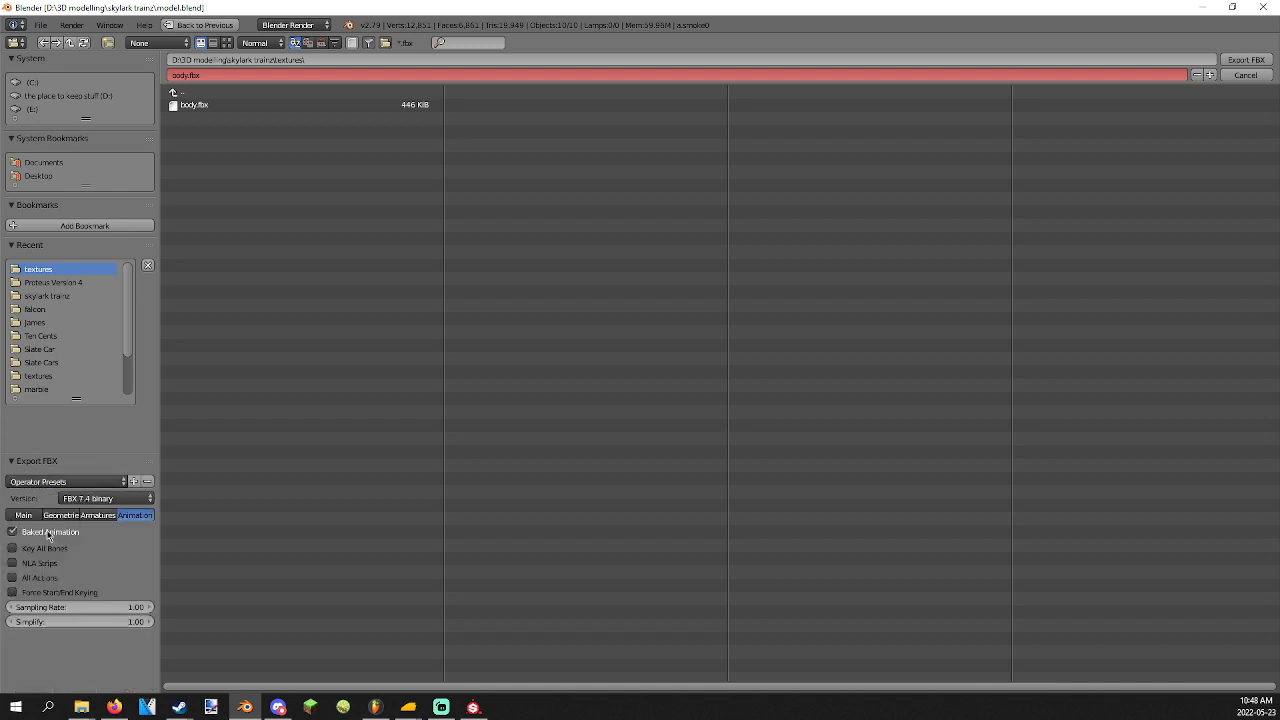
{"action": "left_click", "coordinate": [1246, 60]}
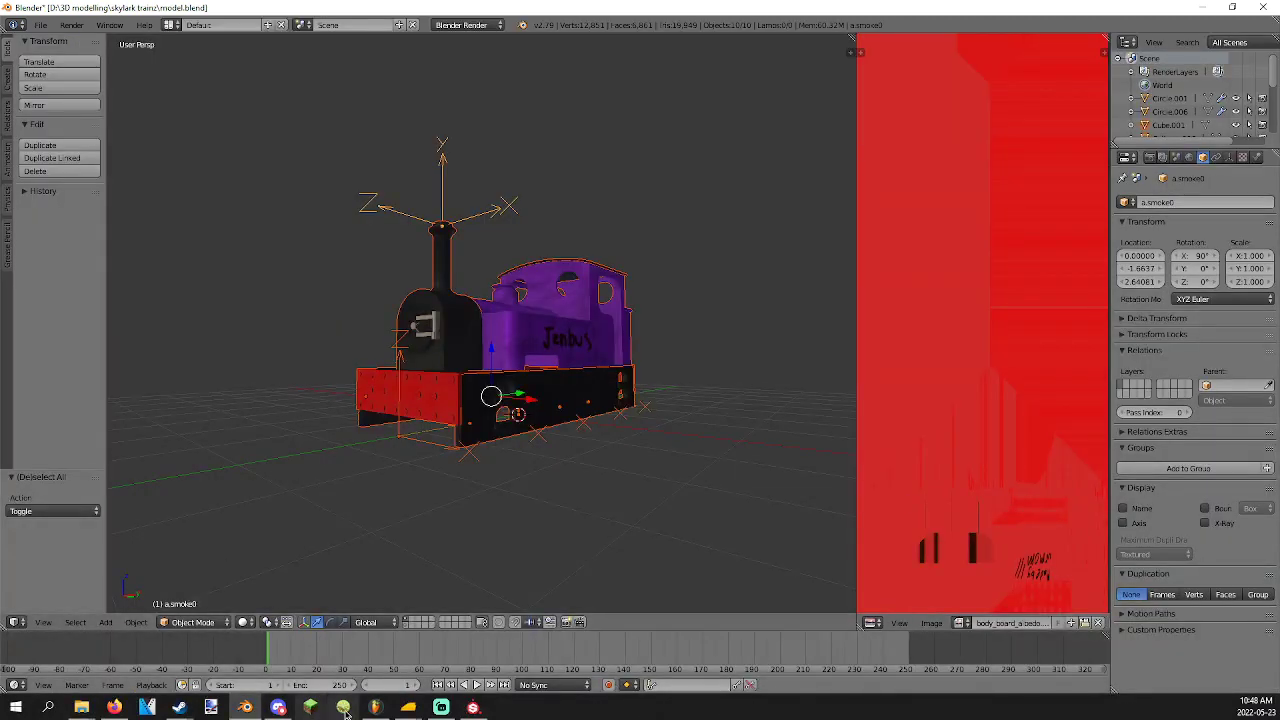
Switch to the KUID spreadsheet in Firefox, look through the asset list, and select the "Sodor Railways3D Island of Sodor - crane" entry.
{"action": "mouse_move", "coordinate": [418, 710]}
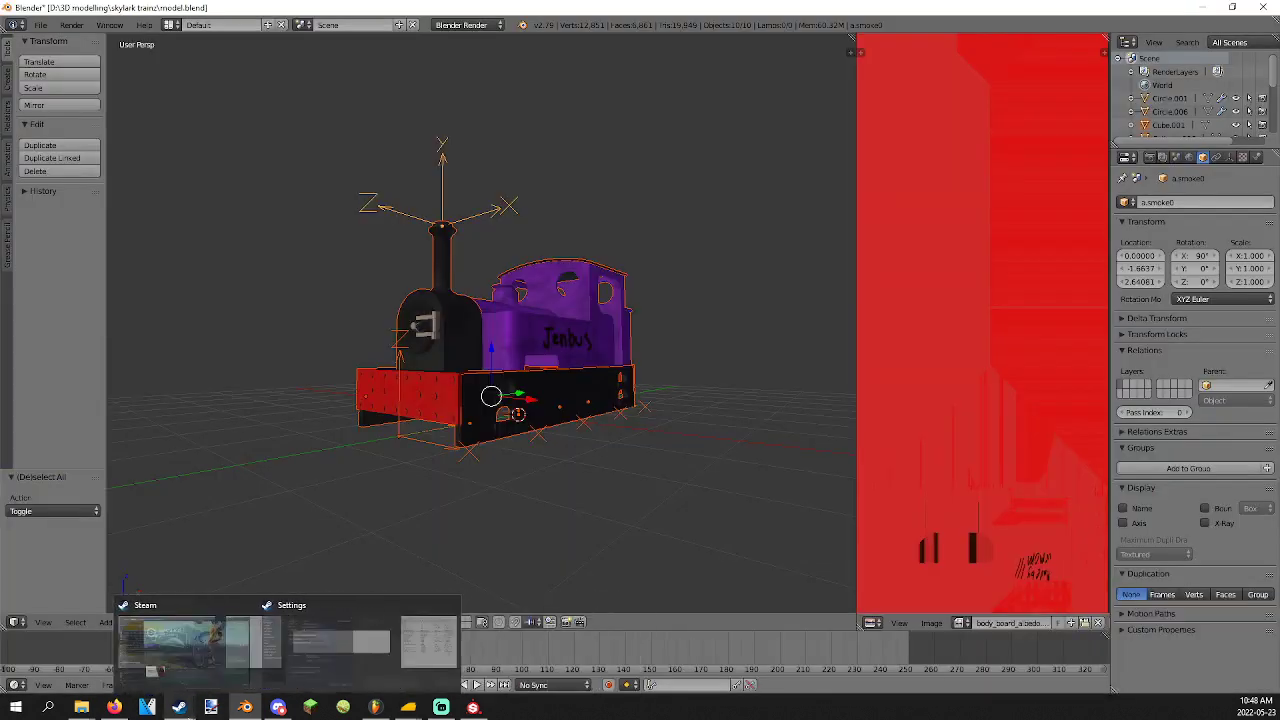
{"action": "mouse_move", "coordinate": [114, 707]}
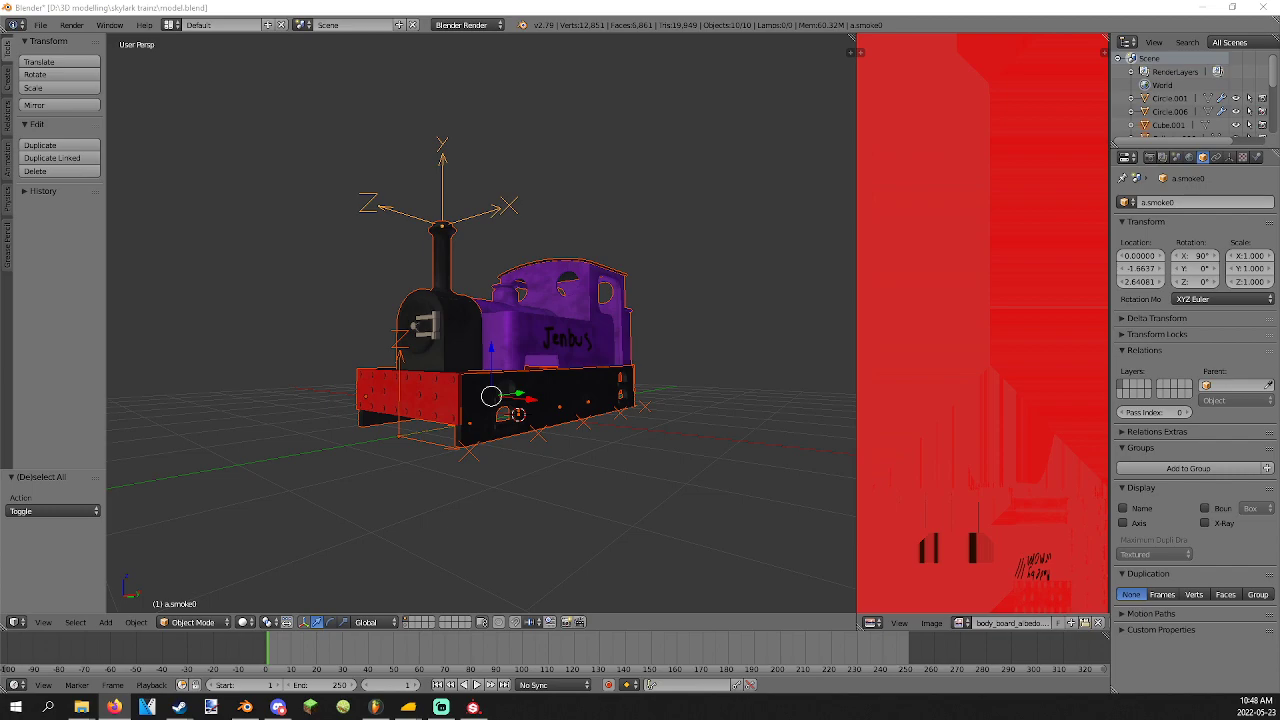
{"action": "left_click_drag", "start_coordinate": [0, 13], "coordinate": [827, 22]}
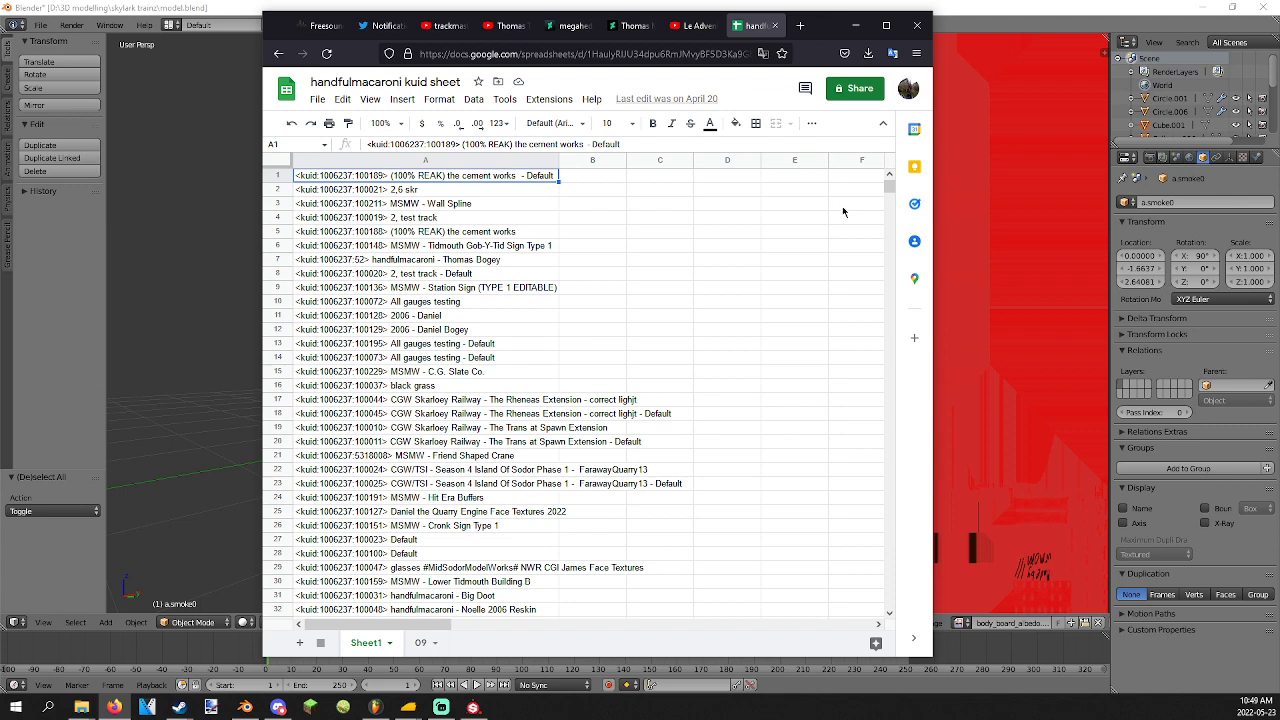
{"action": "scroll", "coordinate": [843, 208], "scroll_direction": "down", "scroll_amount": 10}
{"action": "scroll", "coordinate": [820, 280], "scroll_direction": "up", "scroll_amount": 2}
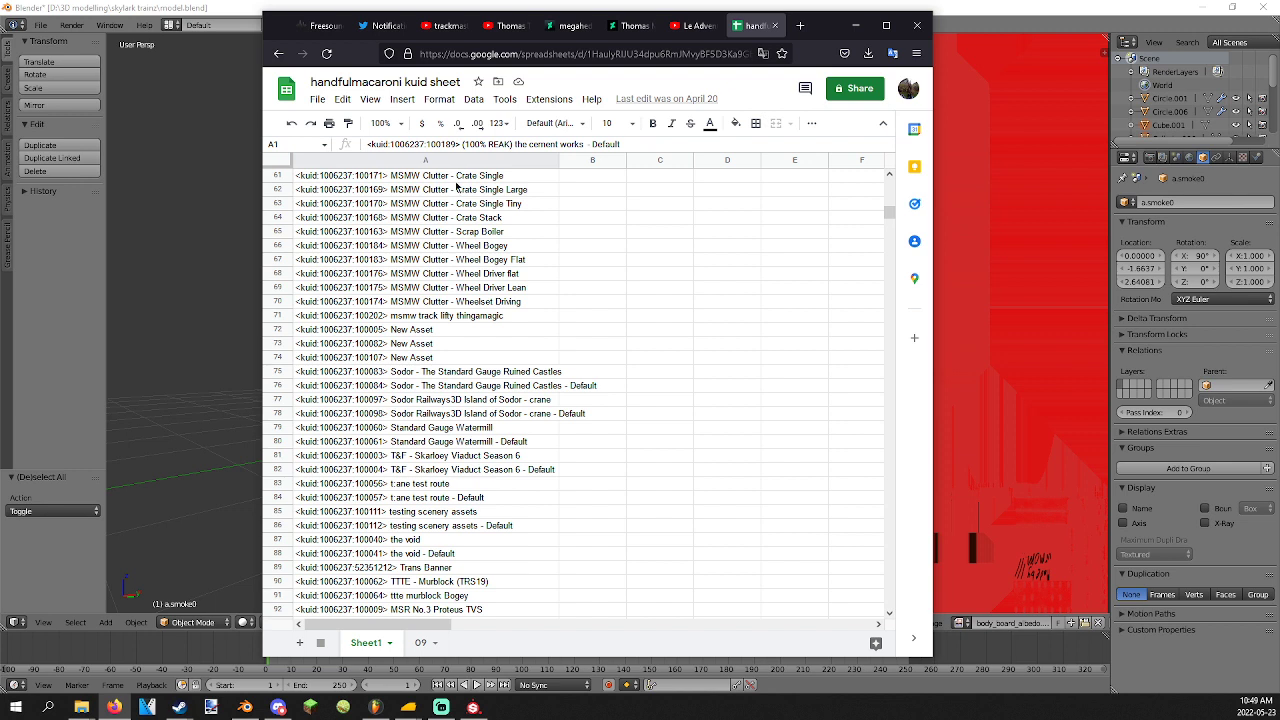
{"action": "left_click", "coordinate": [353, 401]}
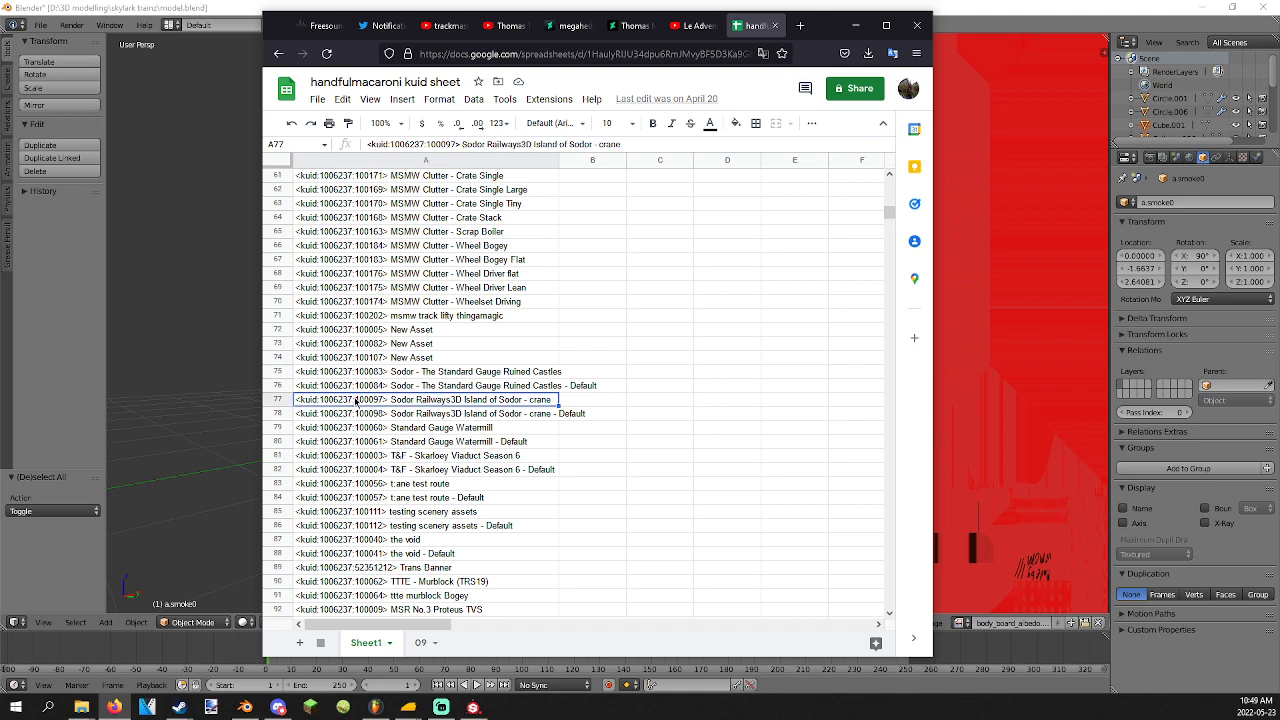
Copy the KUID code from the "Sodor Railways3D Island of Sodor - crane" entry in cell A77.
{"action": "triple_click", "coordinate": [356, 402]}
{"action": "left_click", "coordinate": [297, 401]}
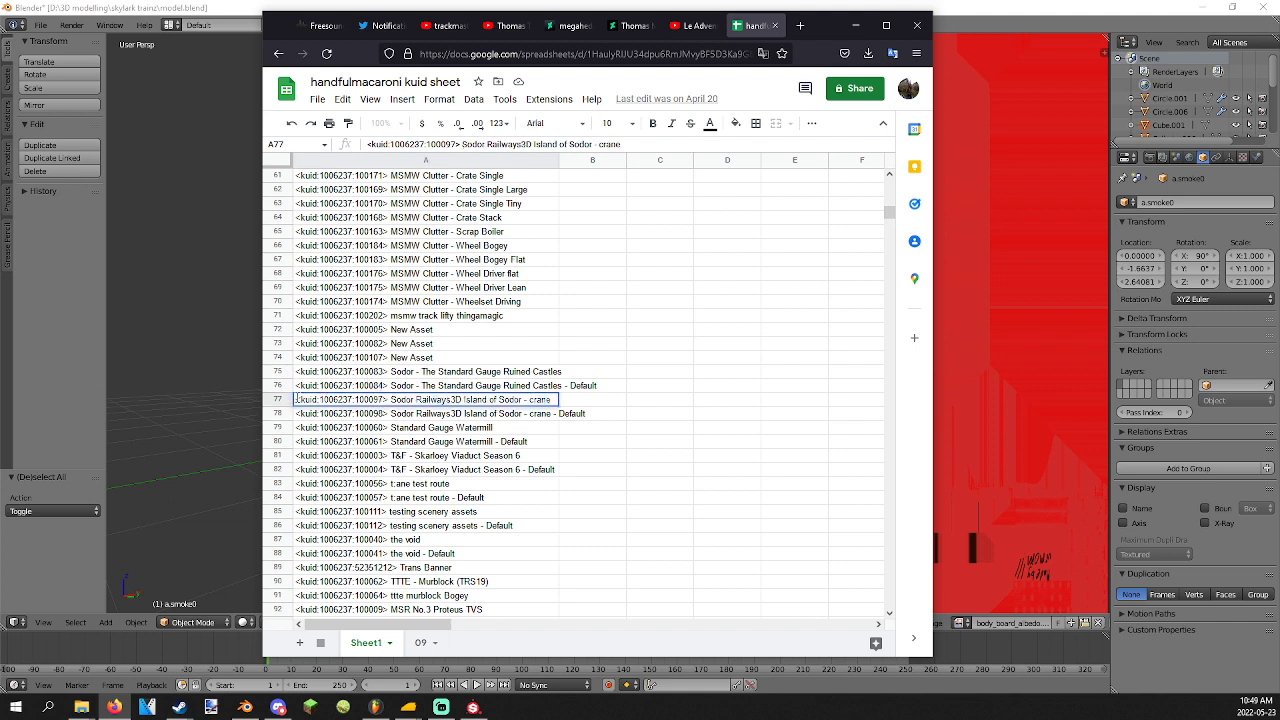
{"action": "left_click_drag", "start_coordinate": [297, 399], "coordinate": [331, 412]}
{"action": "left_click_drag", "start_coordinate": [350, 410], "coordinate": [388, 412]}
{"action": "key", "text": "ctrl+c"}
{"action": "left_click", "coordinate": [555, 274]}
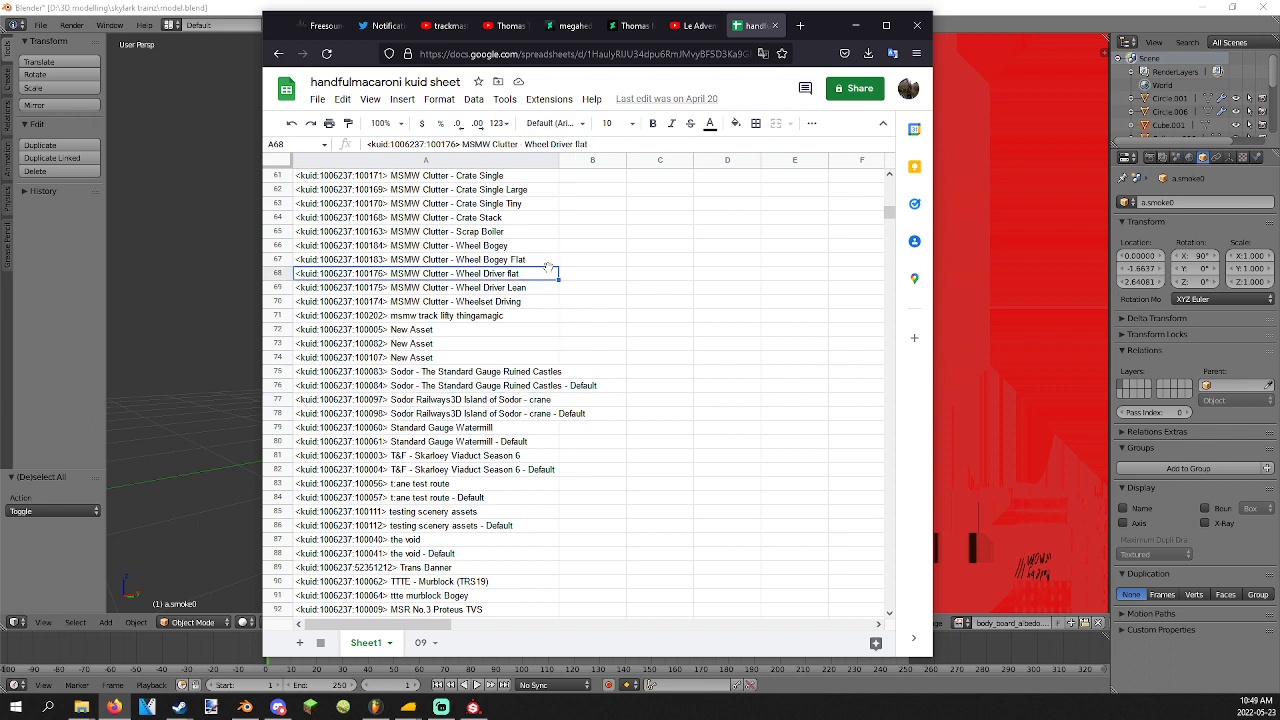
Search the spreadsheet for the copied KUID code.
{"action": "key", "text": "ctrl+f"}
{"action": "type", "text": "v"}
{"action": "key", "text": "BackSpace"}
{"action": "key", "text": "ctrl+v"}
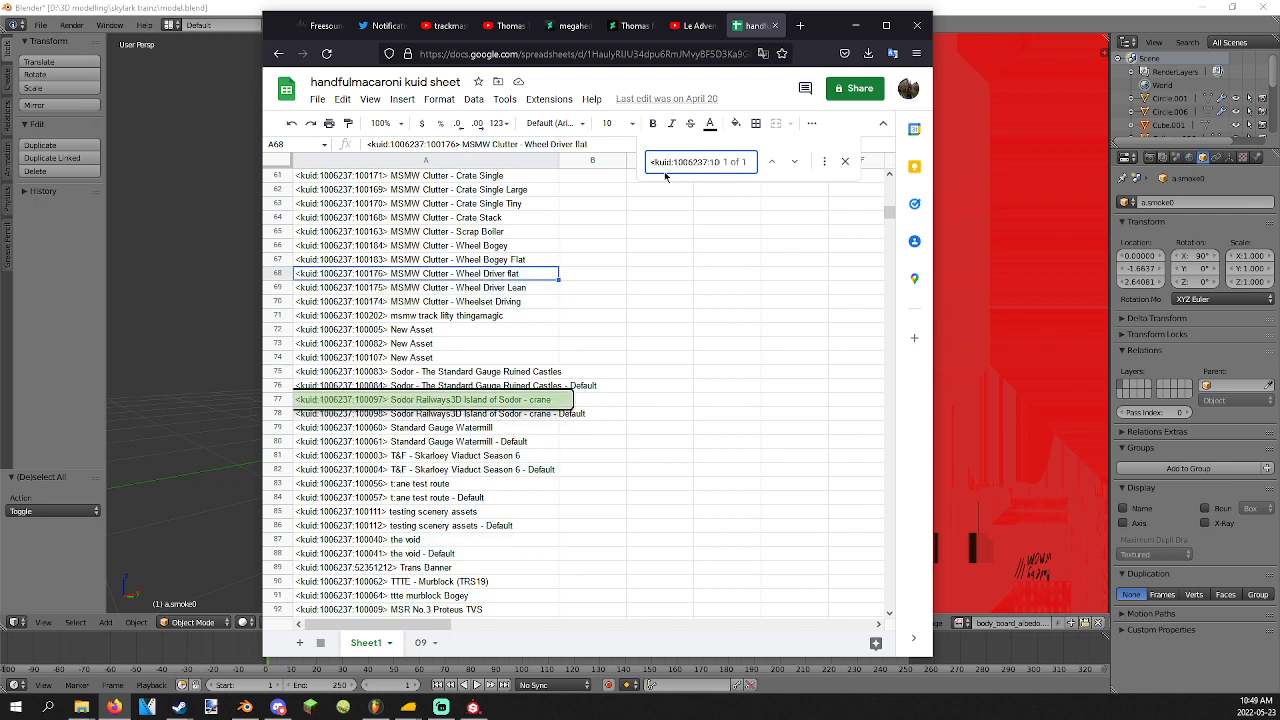
Change the asset number in the search term to 631135, select the whole term, and move the browser window aside.
{"action": "mouse_move", "coordinate": [687, 161]}
{"action": "left_mouse_down"}
{"action": "mouse_move", "coordinate": [751, 164]}
{"action": "mouse_move", "coordinate": [688, 161]}
{"action": "mouse_move", "coordinate": [710, 163]}
{"action": "left_mouse_up"}
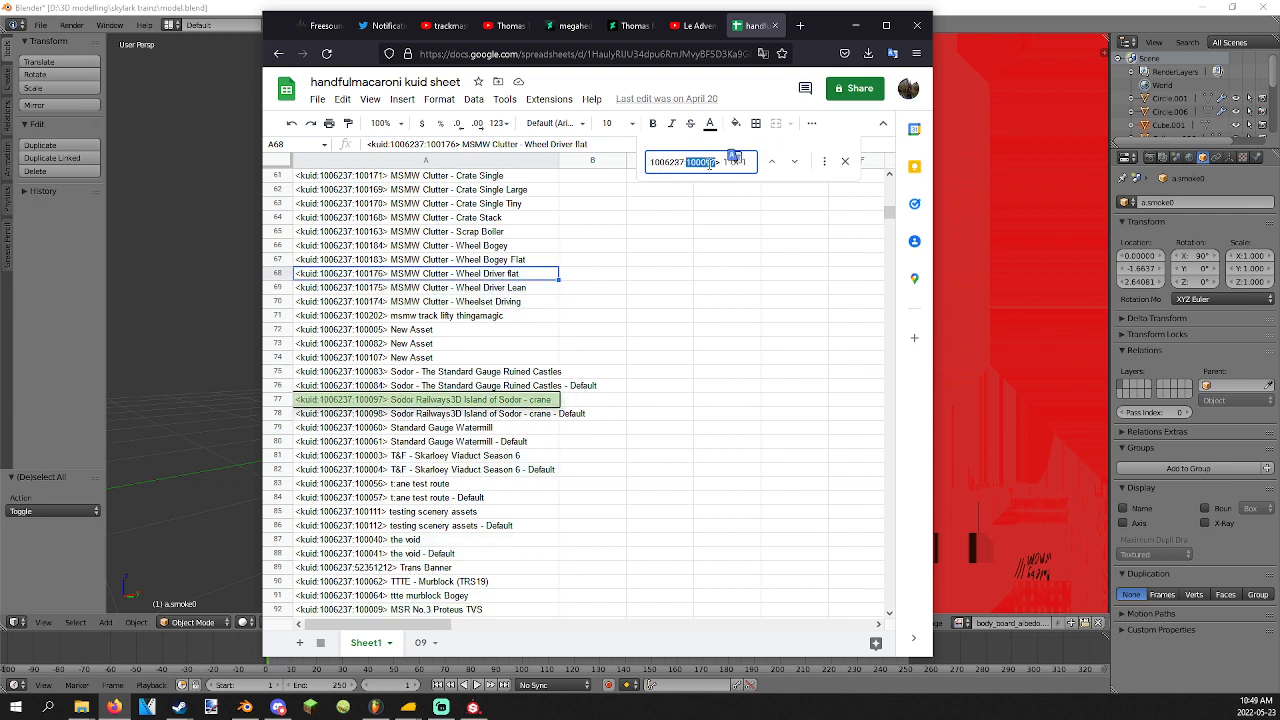
{"action": "key", "text": "BackSpace"}
{"action": "type", "text": "63"}
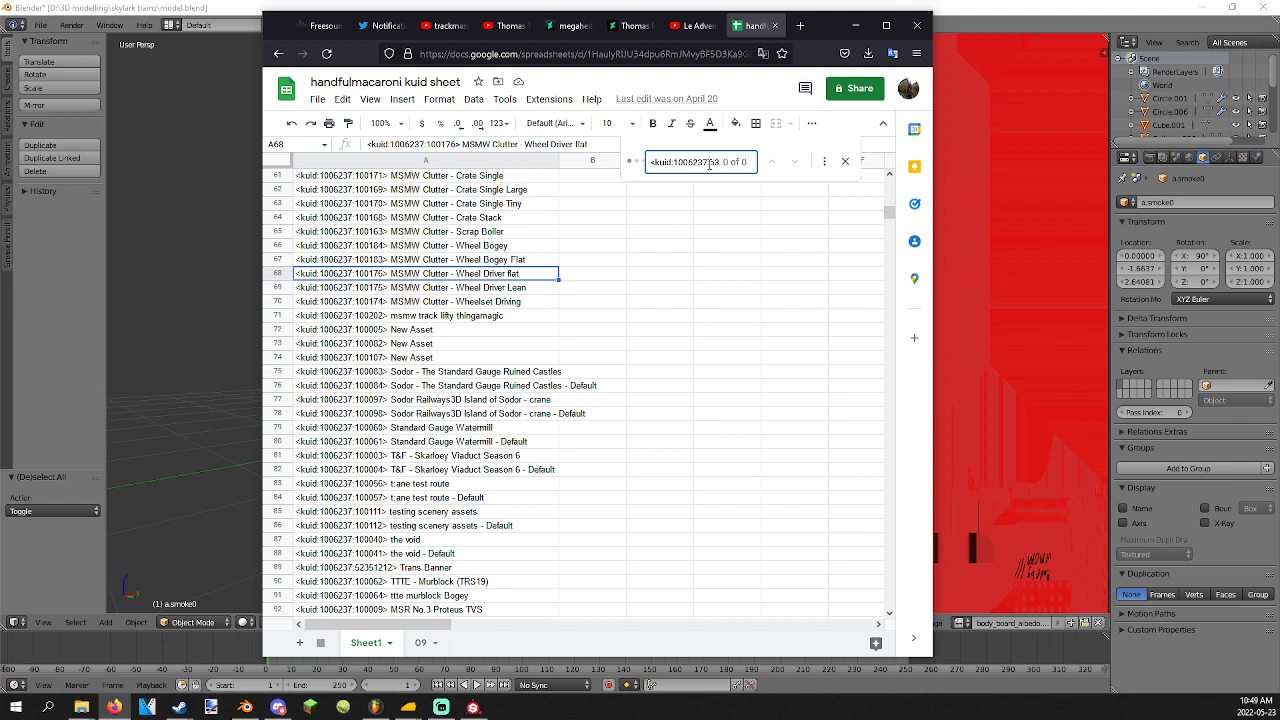
{"action": "type", "text": "1135>"}
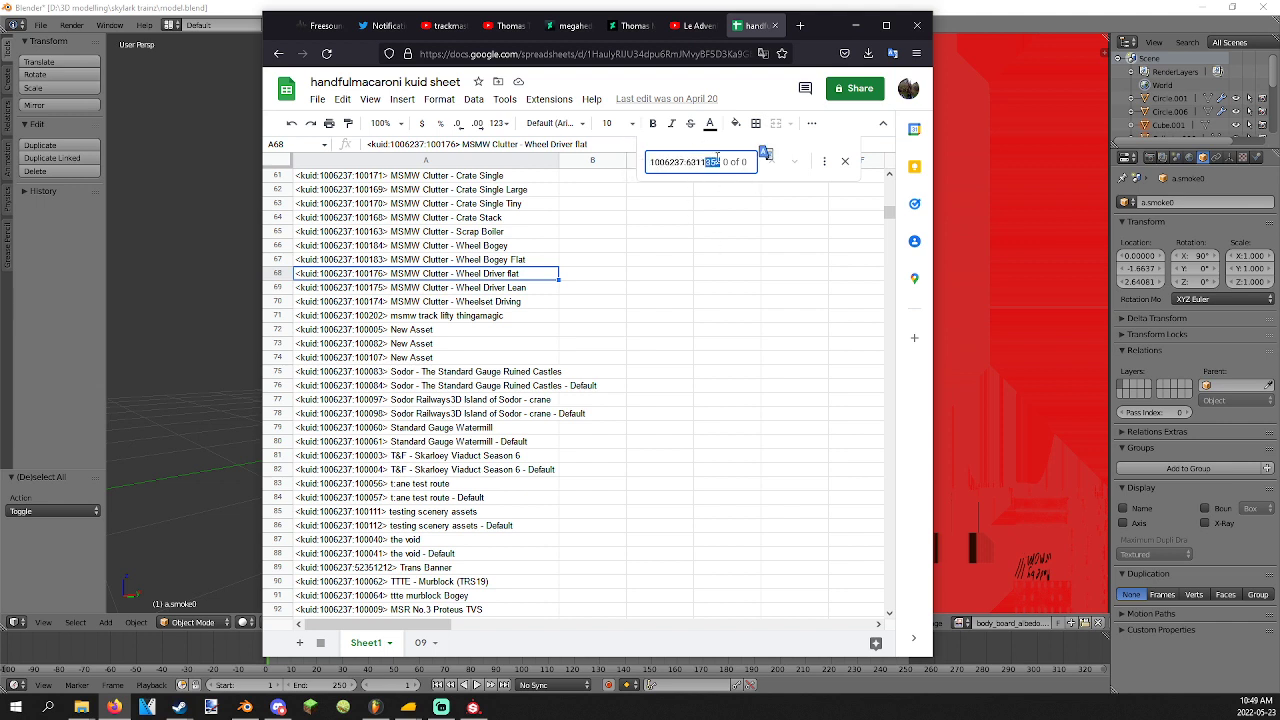
{"action": "key", "text": "ctrl+a"}
{"action": "left_click", "coordinate": [855, 25]}
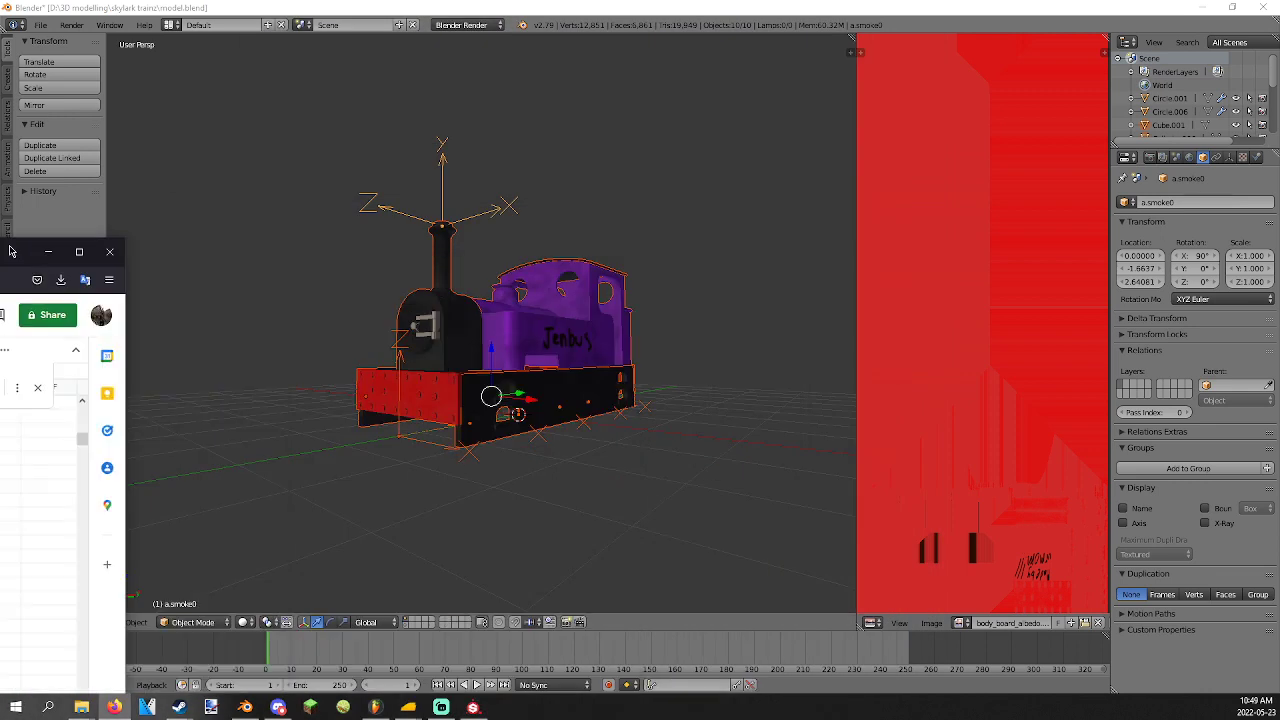
Switch to Trainz Content Manager and replace the search text with "john" among the installed assets.
{"action": "left_click", "coordinate": [408, 707]}
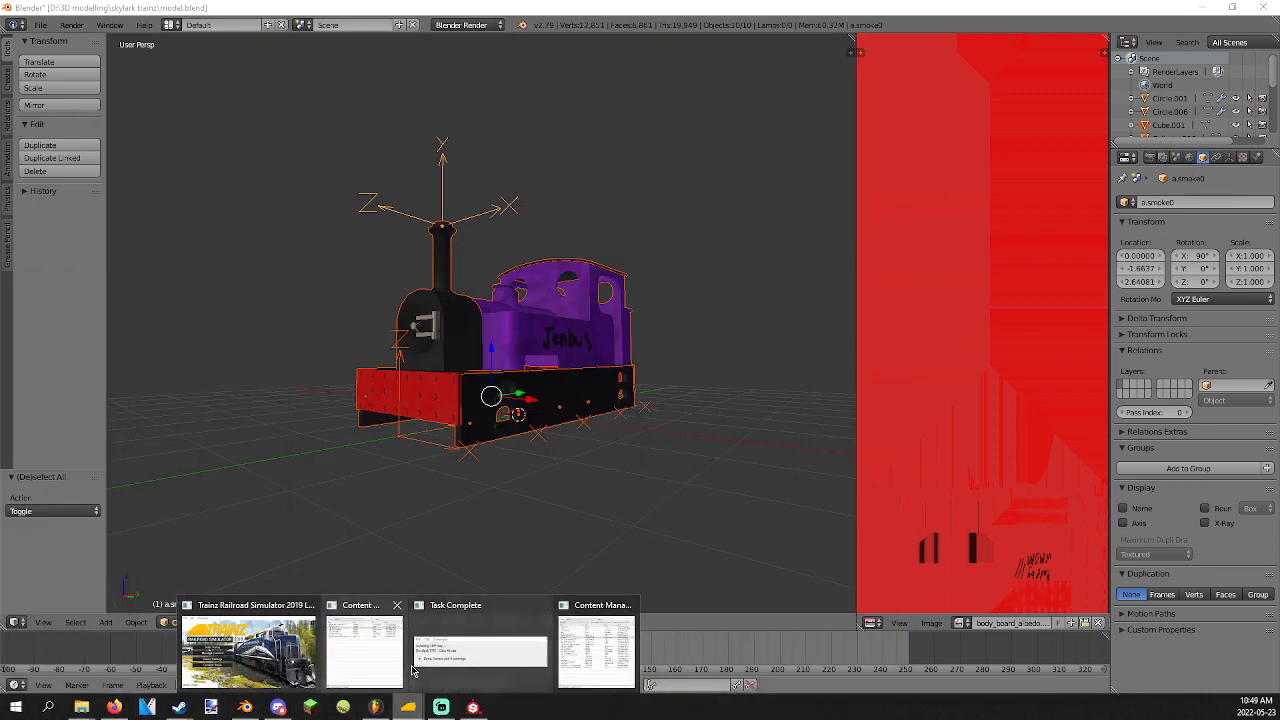
{"action": "left_click", "coordinate": [600, 645]}
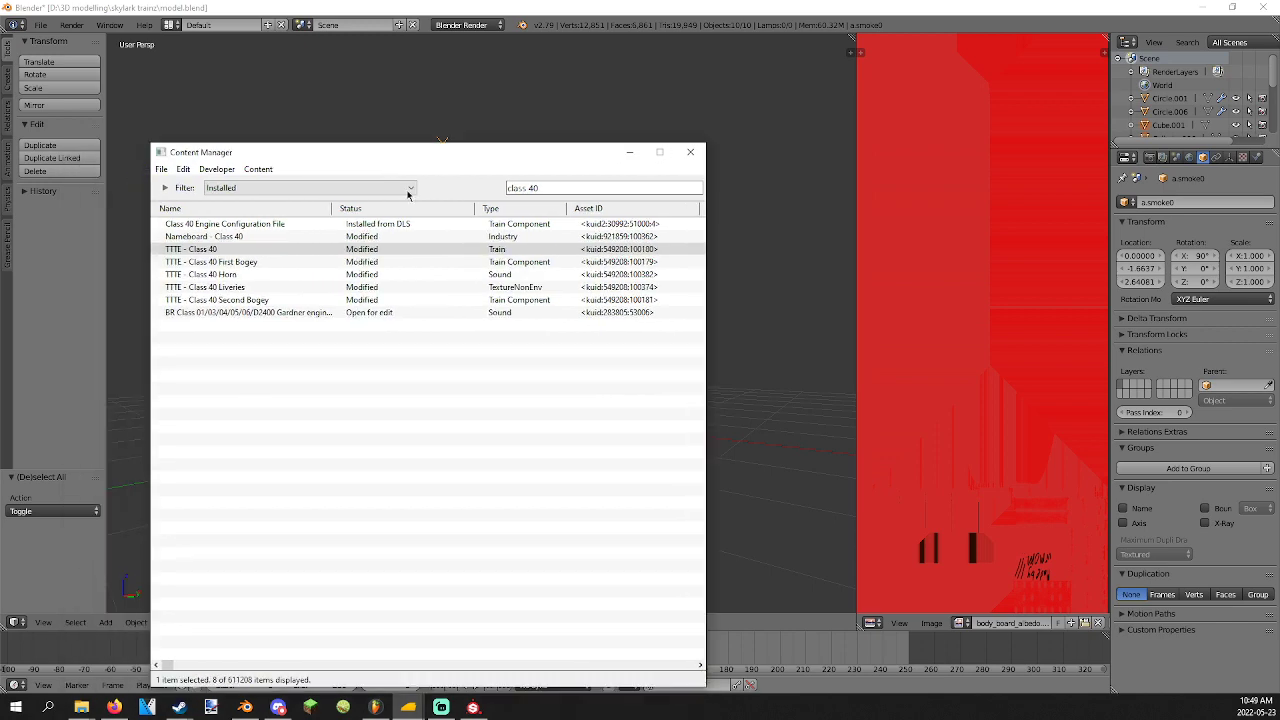
{"action": "key", "text": "ctrl+shift+Left"}
{"action": "key", "text": "ctrl+shift+Left"}
{"action": "key", "text": "BackSpace"}
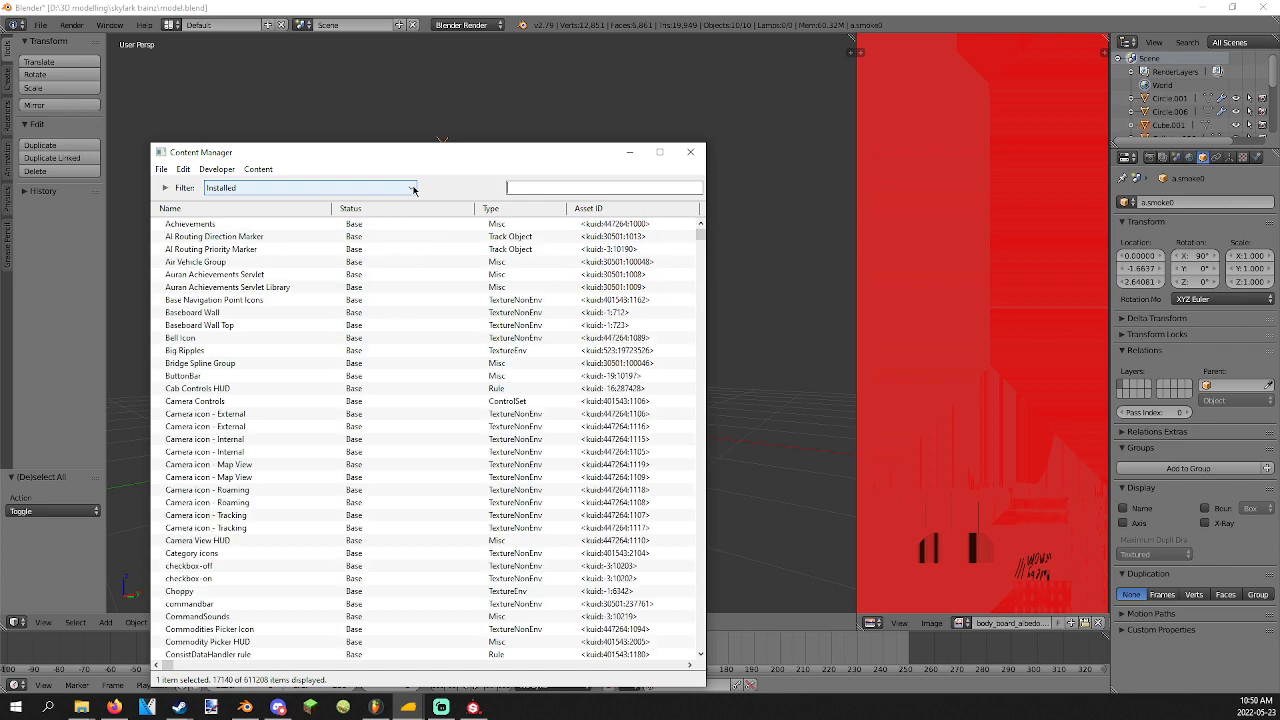
{"action": "type", "text": "john"}
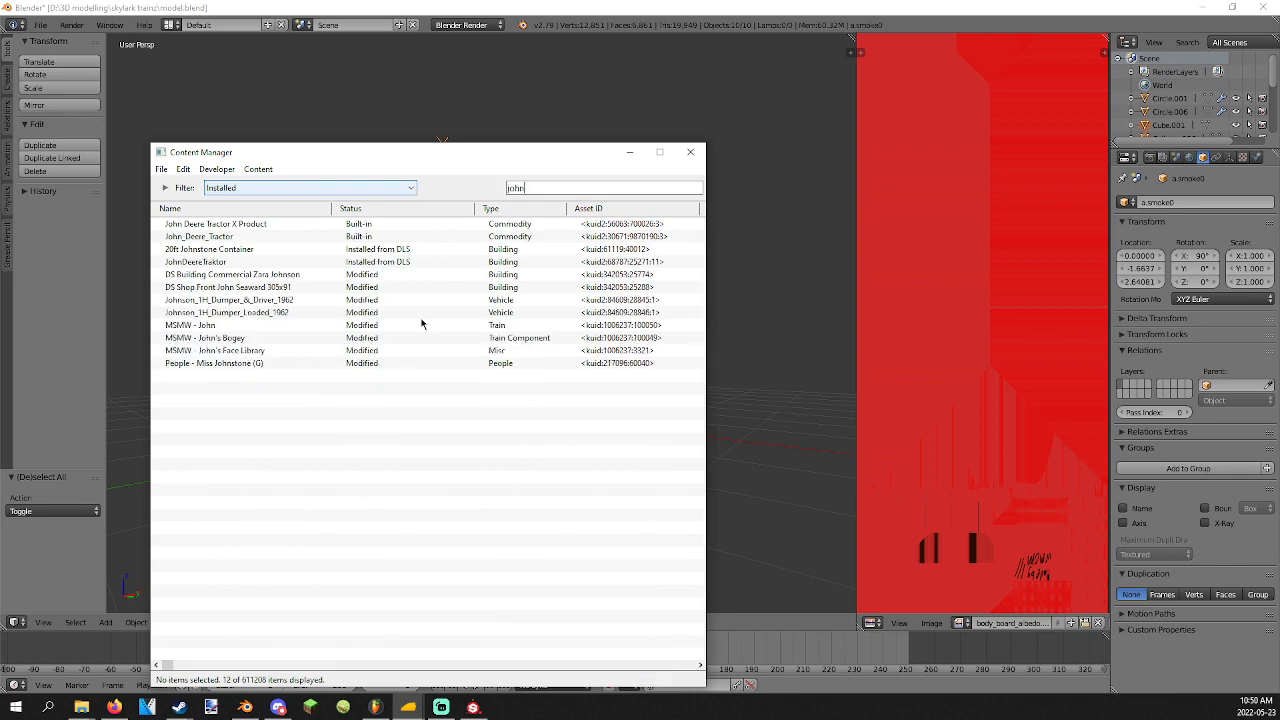
Show the files of the "MSMW - John" train asset in Explorer.
{"action": "right_click", "coordinate": [314, 325]}
{"action": "mouse_move", "coordinate": [342, 413]}
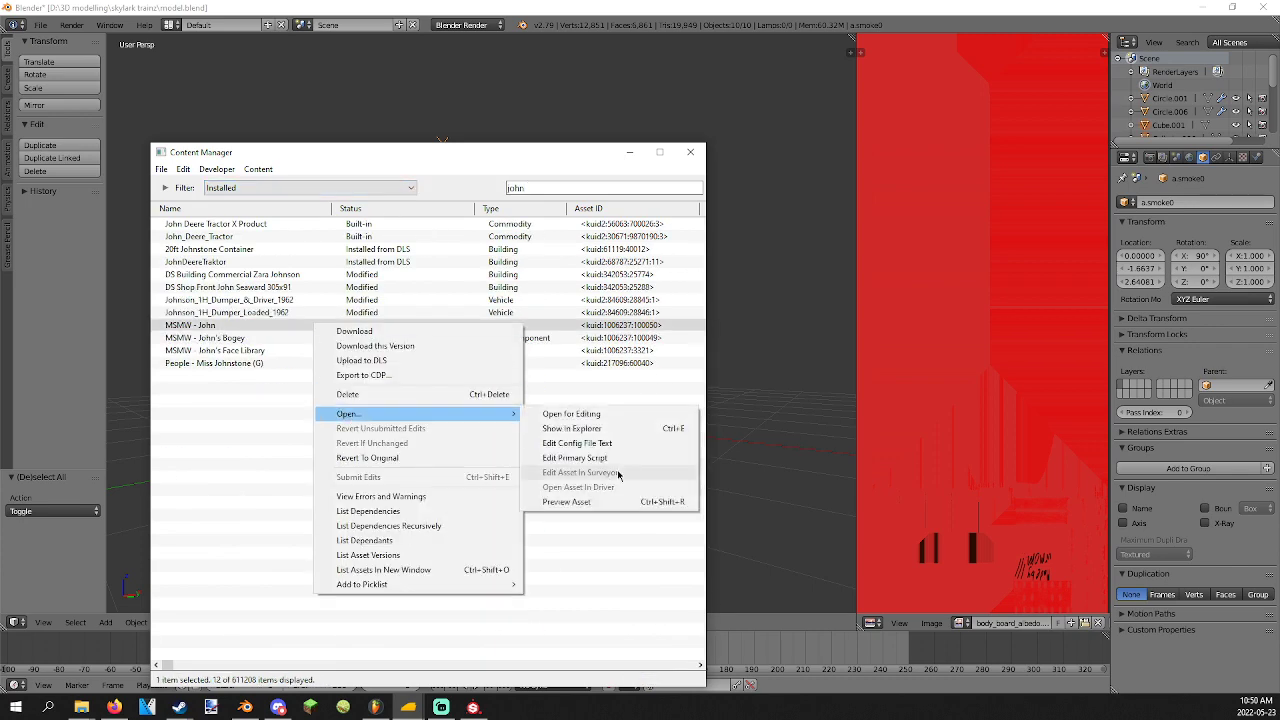
{"action": "left_click", "coordinate": [576, 431]}
Switch to File Explorer and open the skylark trainz folder inside 3D modelling.
{"action": "mouse_move", "coordinate": [81, 707]}
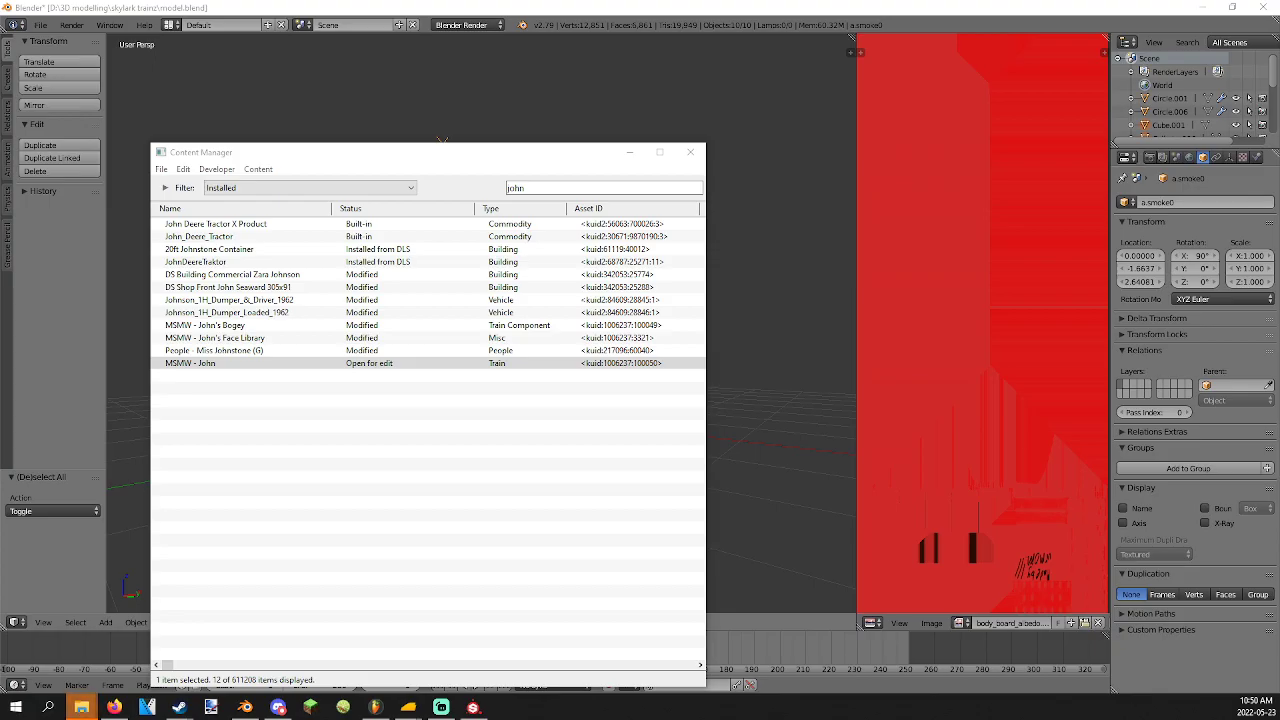
{"action": "left_click", "coordinate": [81, 707]}
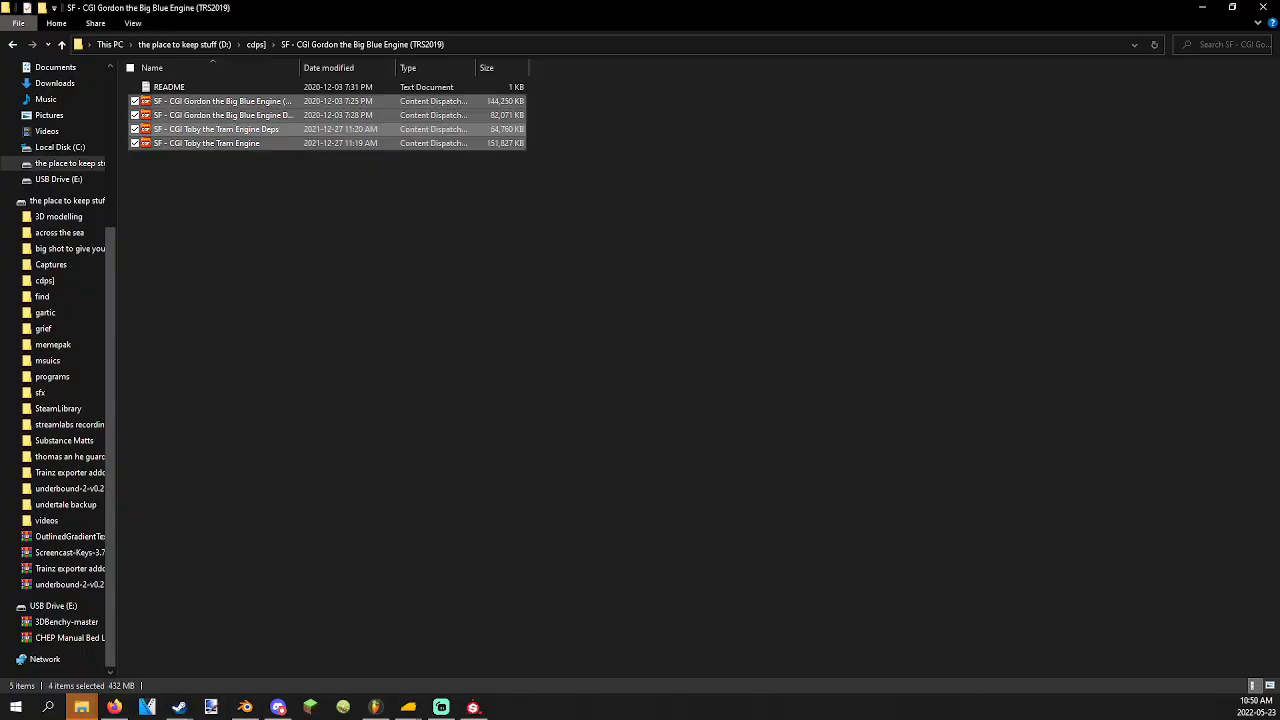
{"action": "left_click", "coordinate": [66, 219]}
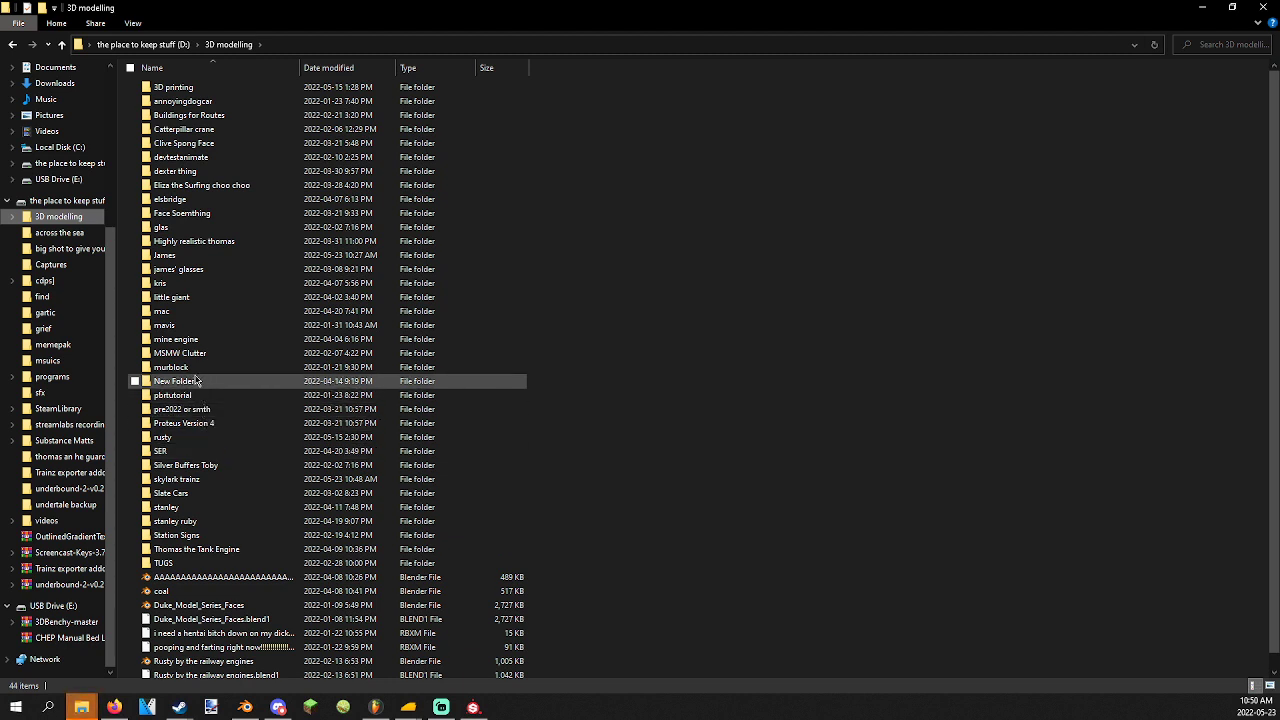
{"action": "left_click", "coordinate": [207, 479]}
{"action": "double_click", "coordinate": [207, 479]}
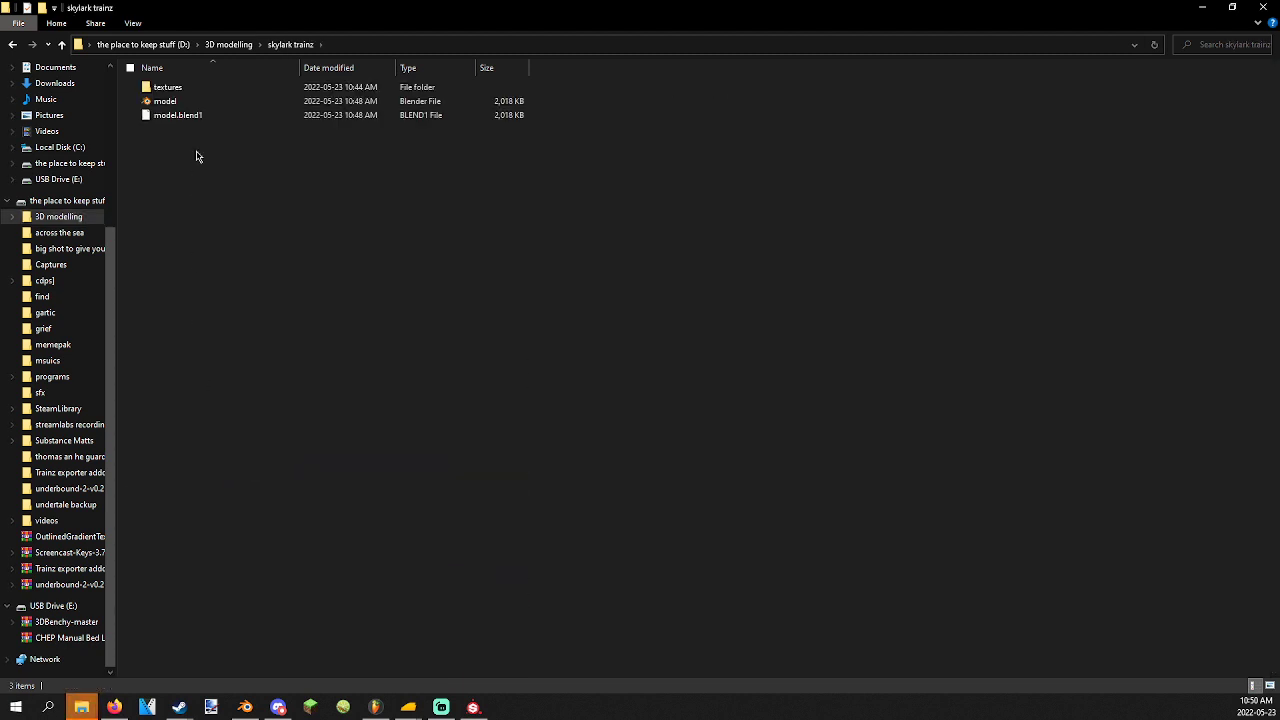
Create a folder named asset in the skylark trainz folder.
{"action": "right_click", "coordinate": [887, 187]}
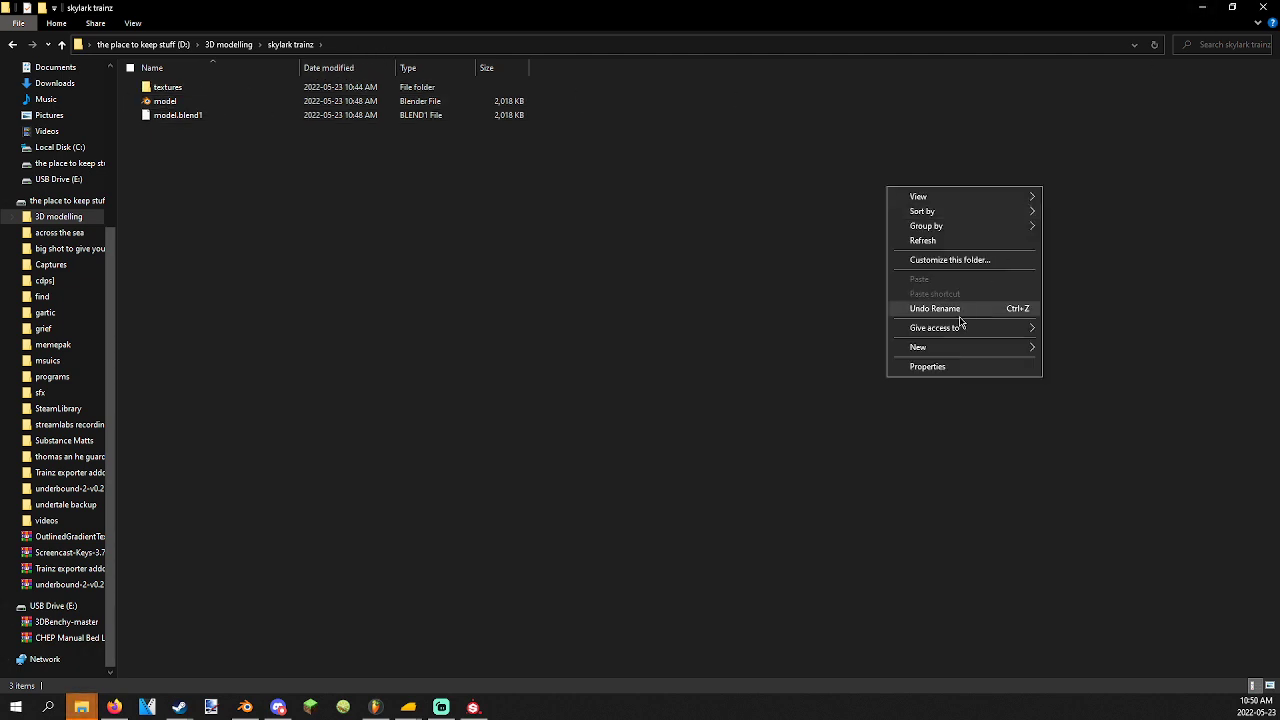
{"action": "mouse_move", "coordinate": [960, 350]}
{"action": "left_click", "coordinate": [1066, 350]}
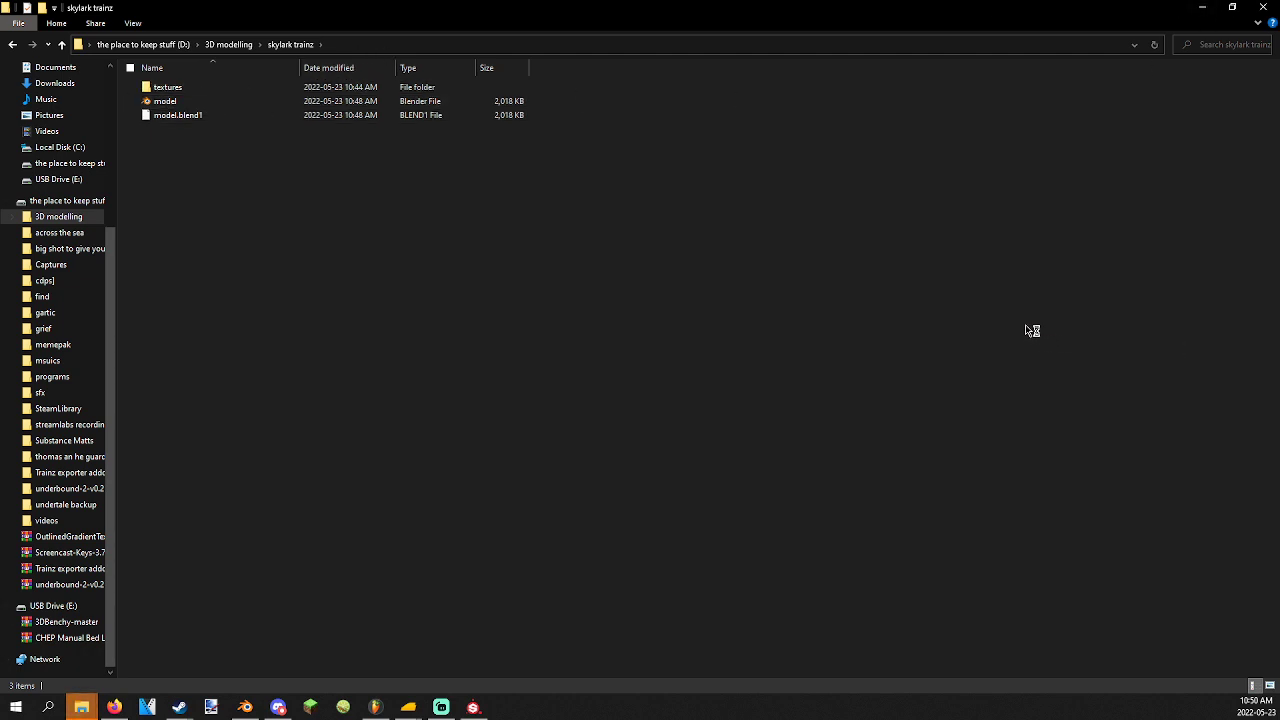
{"action": "type", "text": "asset"}
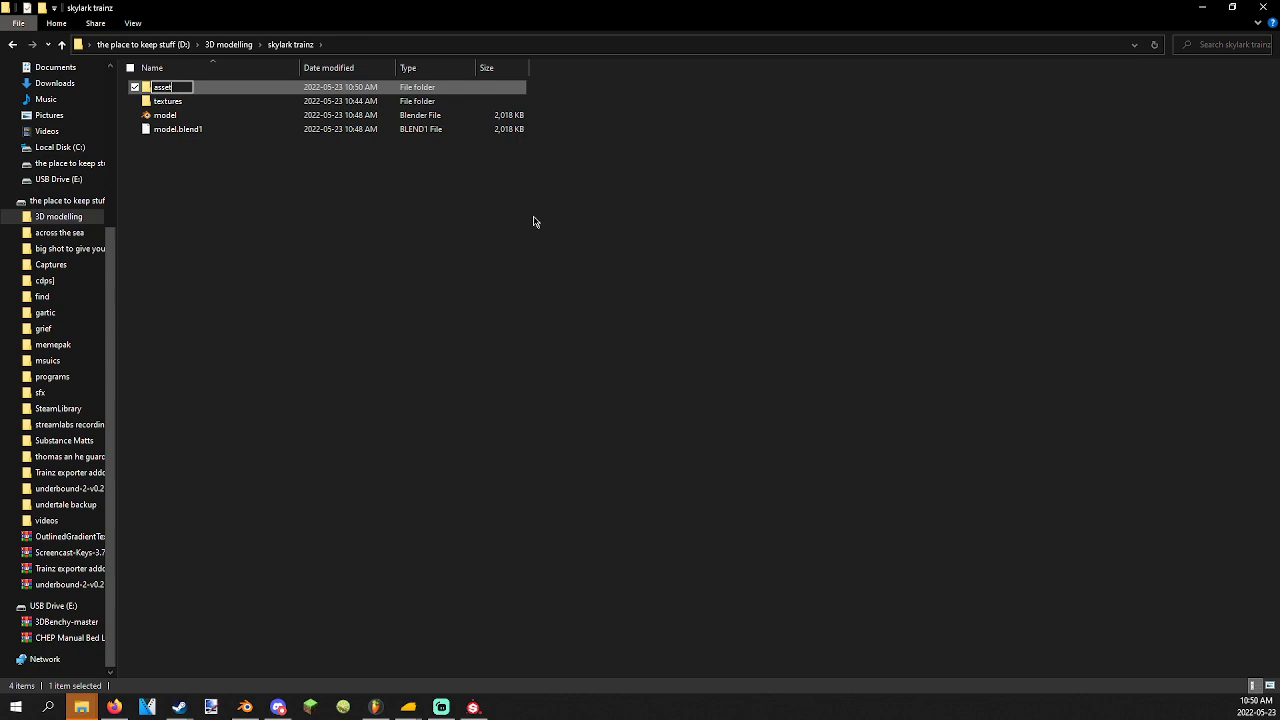
{"action": "key", "text": "Return"}
Restore the skylark trainz folder window to a smaller size, move it aside, and make it taller and narrower.
{"action": "left_click", "coordinate": [1232, 7]}
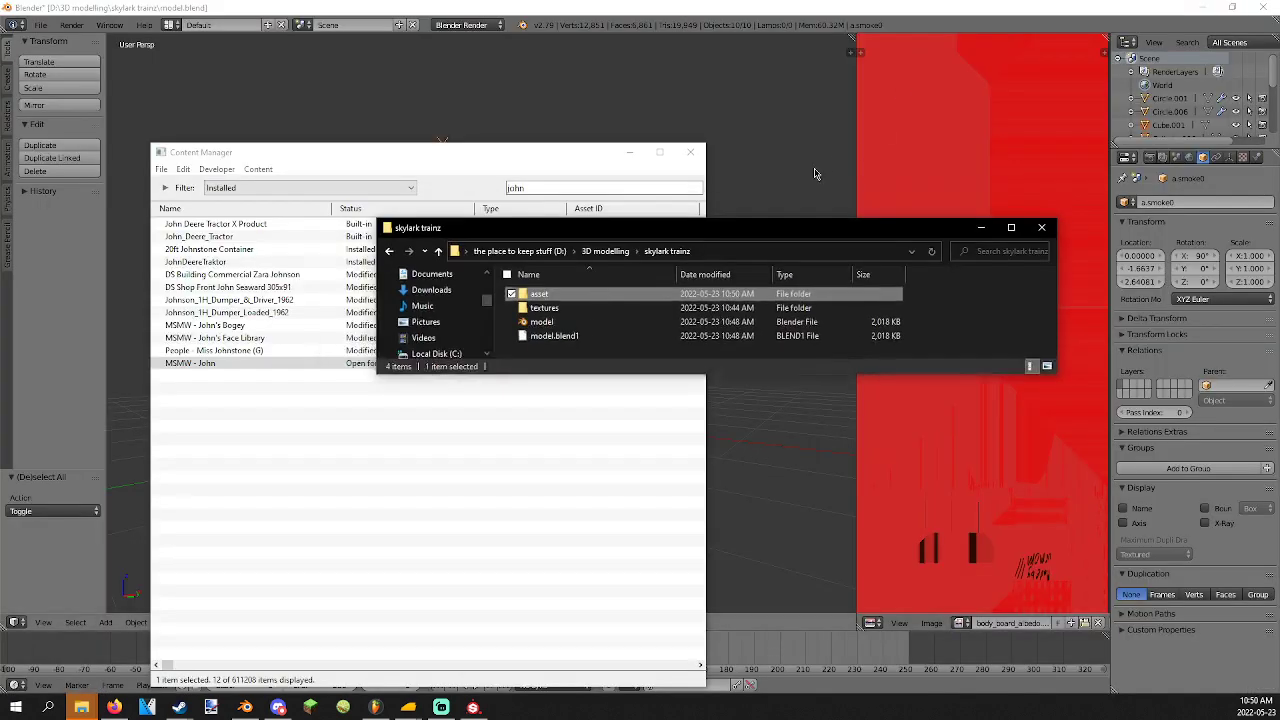
{"action": "left_click_drag", "start_coordinate": [765, 227], "coordinate": [963, 39]}
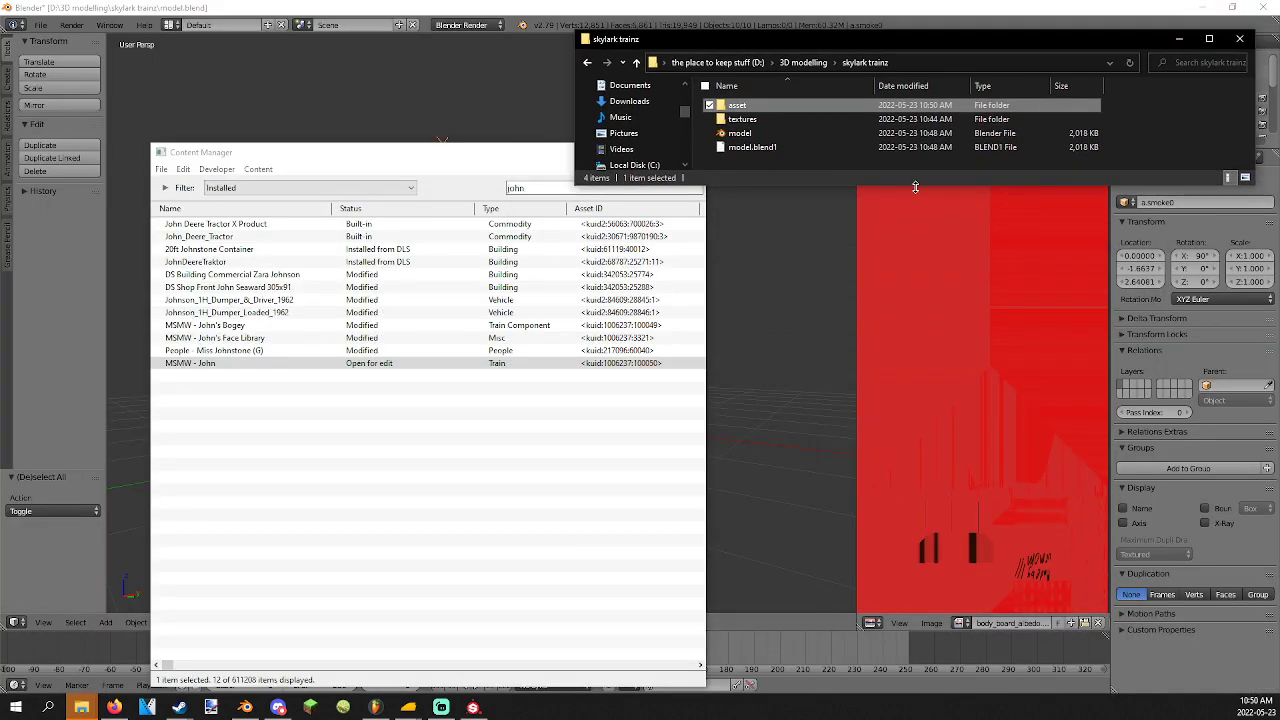
{"action": "left_click_drag", "start_coordinate": [915, 187], "coordinate": [910, 545]}
{"action": "left_click_drag", "start_coordinate": [566, 370], "coordinate": [757, 370]}
Close the texture export dialog in Substance Painter and minimize the program.
{"action": "mouse_move", "coordinate": [81, 707]}
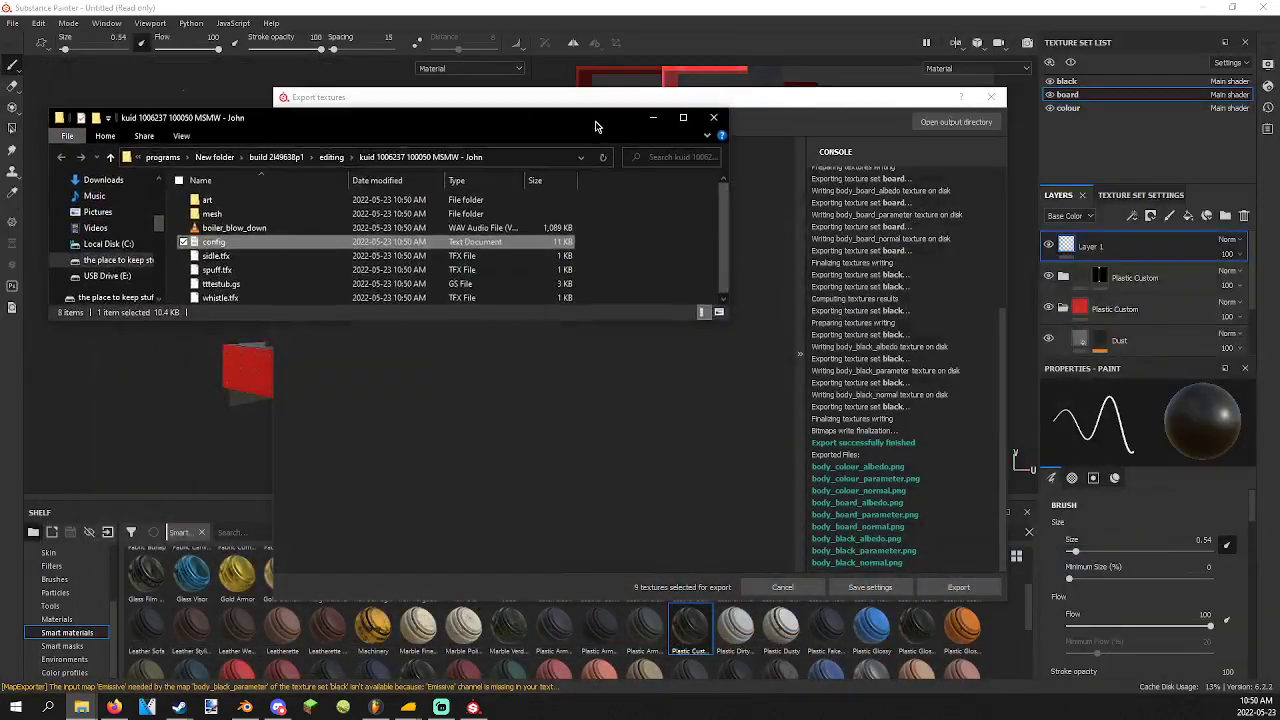
{"action": "left_click", "coordinate": [990, 97]}
{"action": "left_click", "coordinate": [990, 97]}
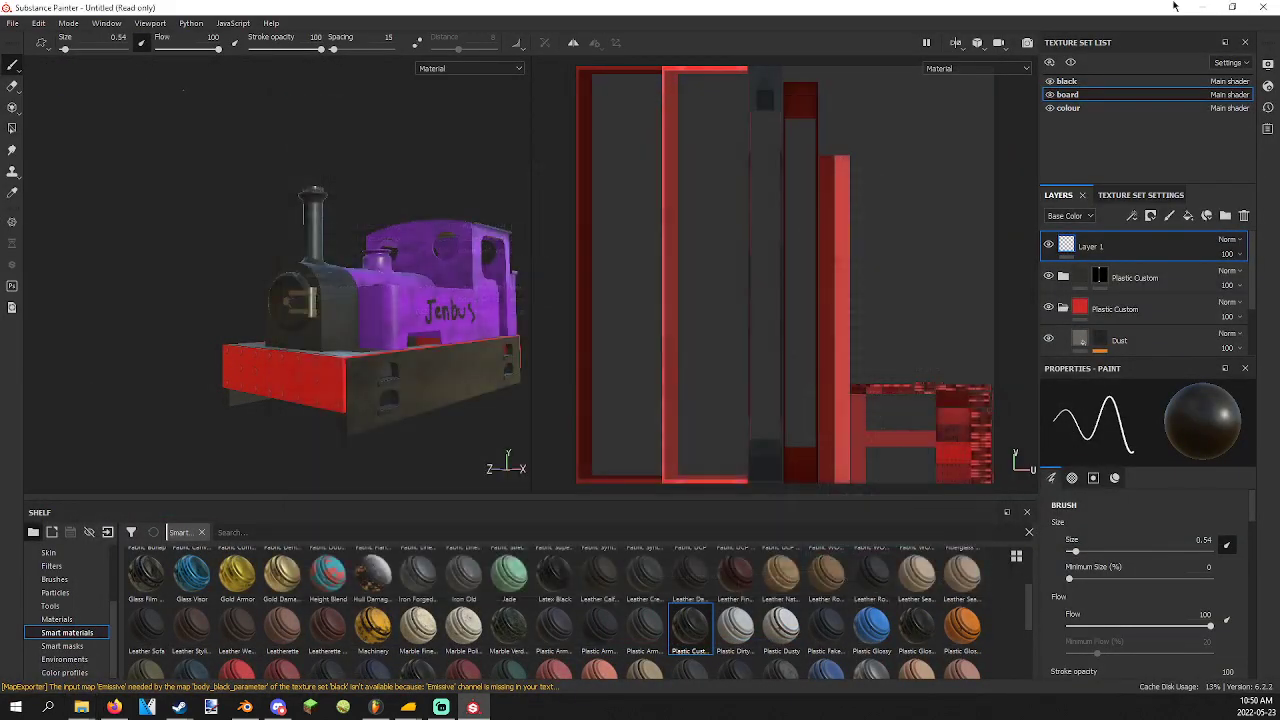
{"action": "left_click", "coordinate": [1201, 7]}
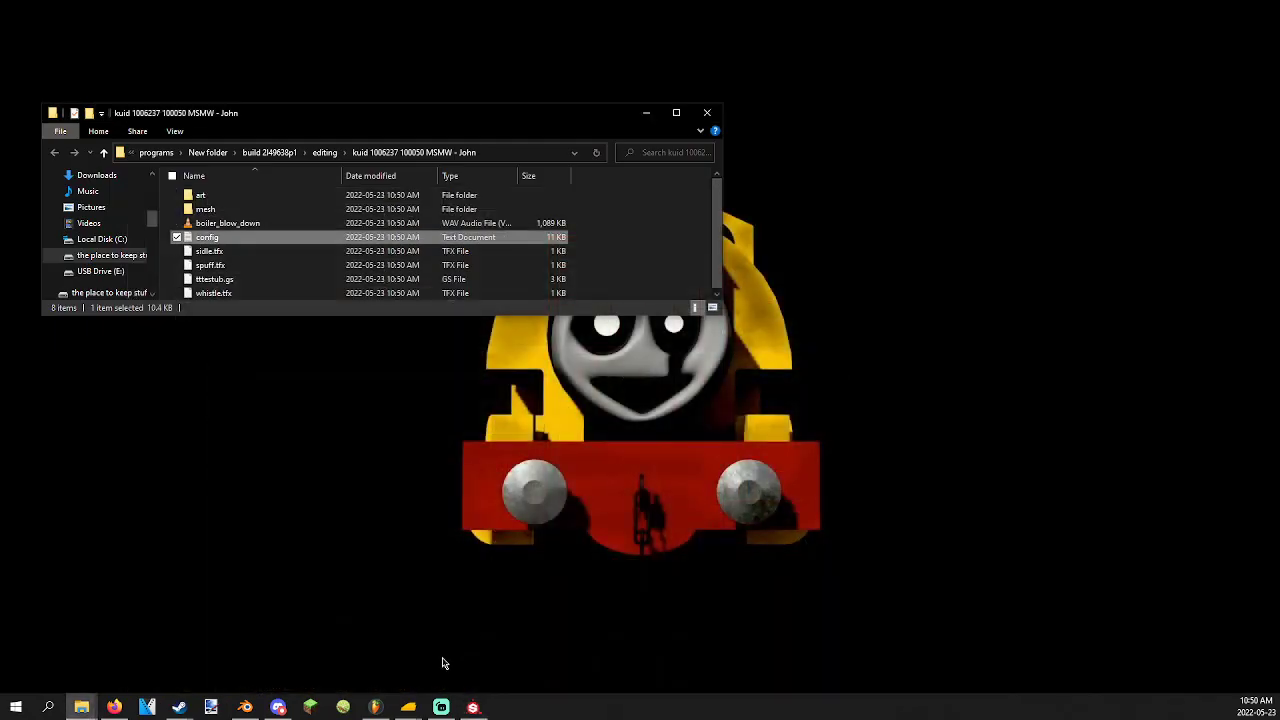
Bring up Blender with the MSMW - John and skylark trainz folder windows above it, and make the John window taller.
{"action": "left_click", "coordinate": [245, 708]}
{"action": "mouse_move", "coordinate": [81, 707]}
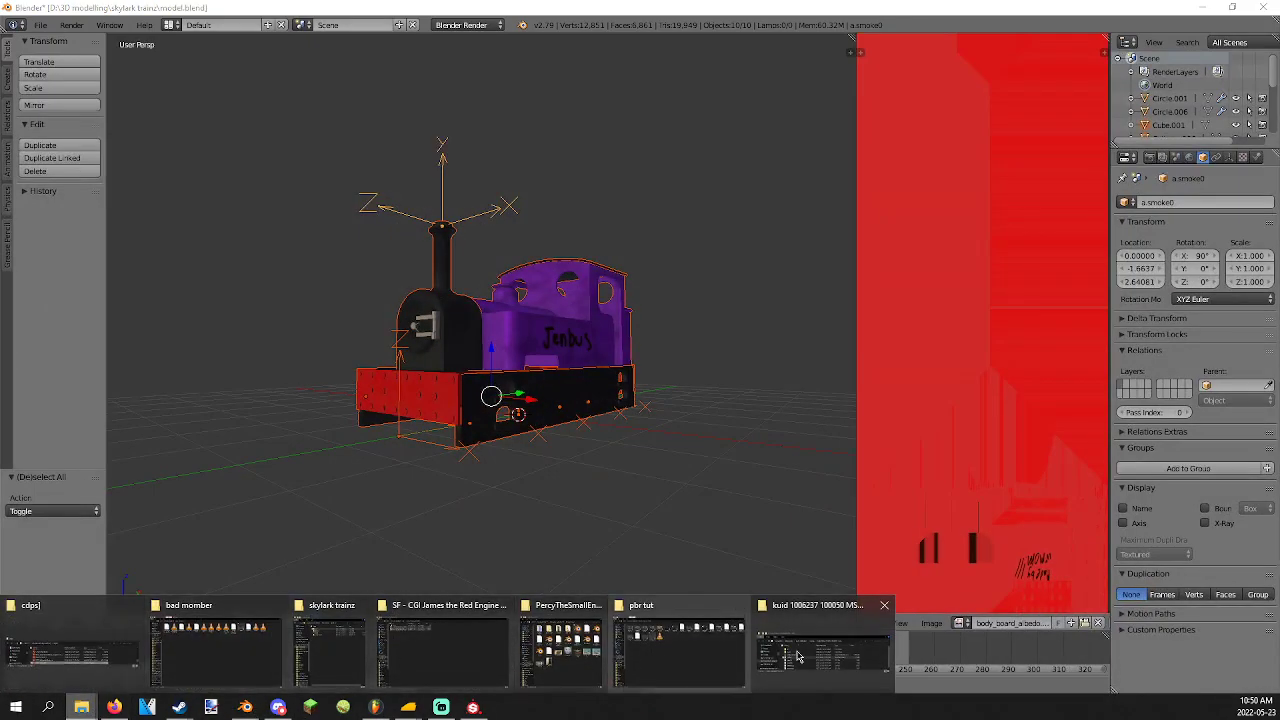
{"action": "left_click", "coordinate": [797, 656]}
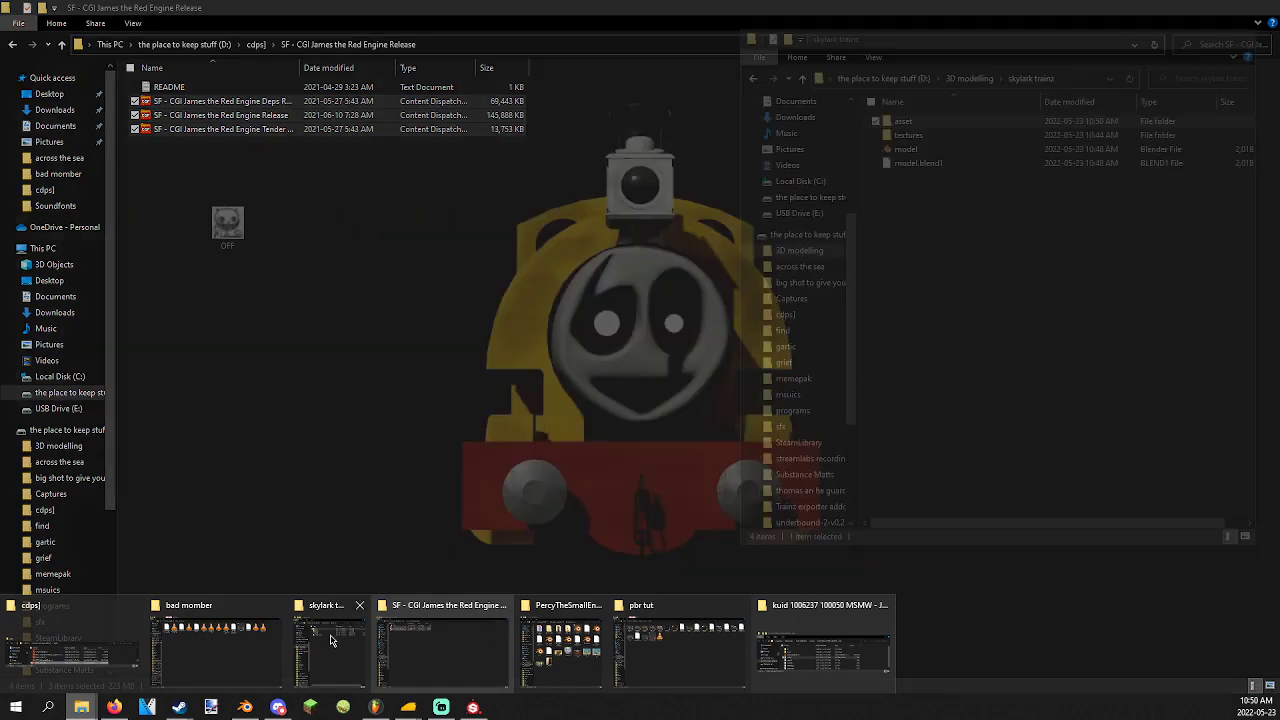
{"action": "left_click", "coordinate": [330, 650]}
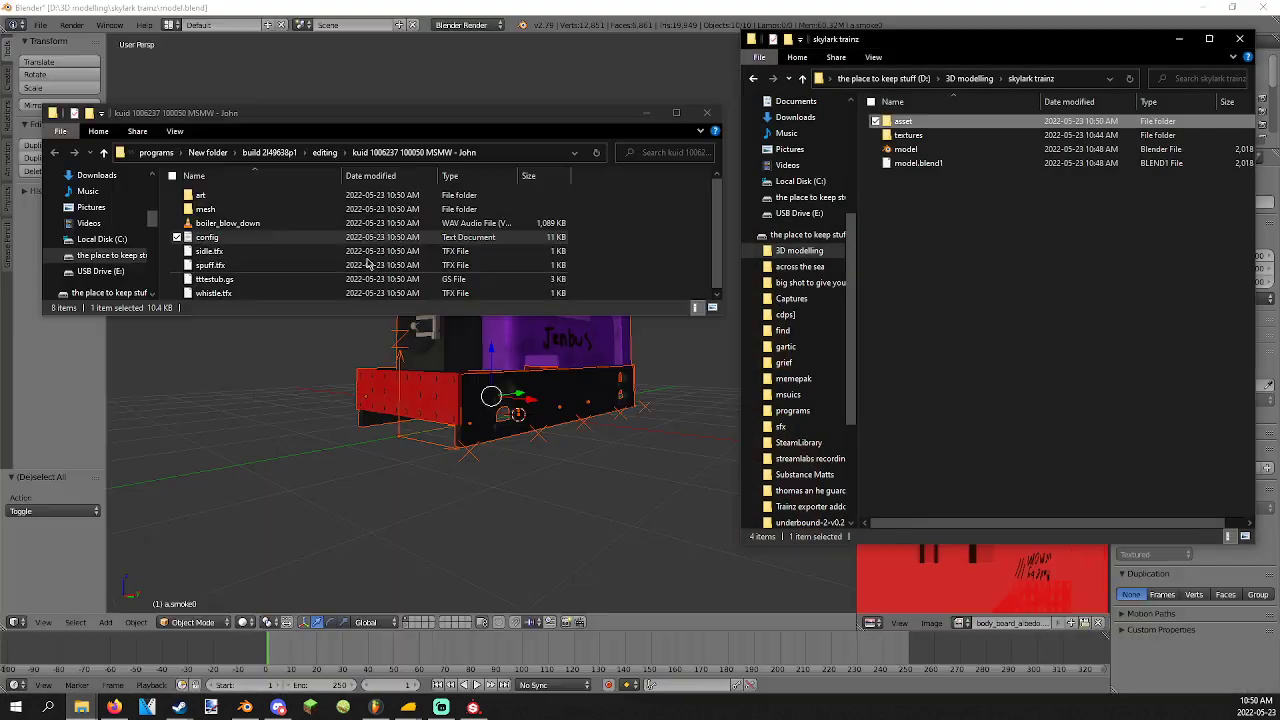
{"action": "left_click", "coordinate": [337, 322]}
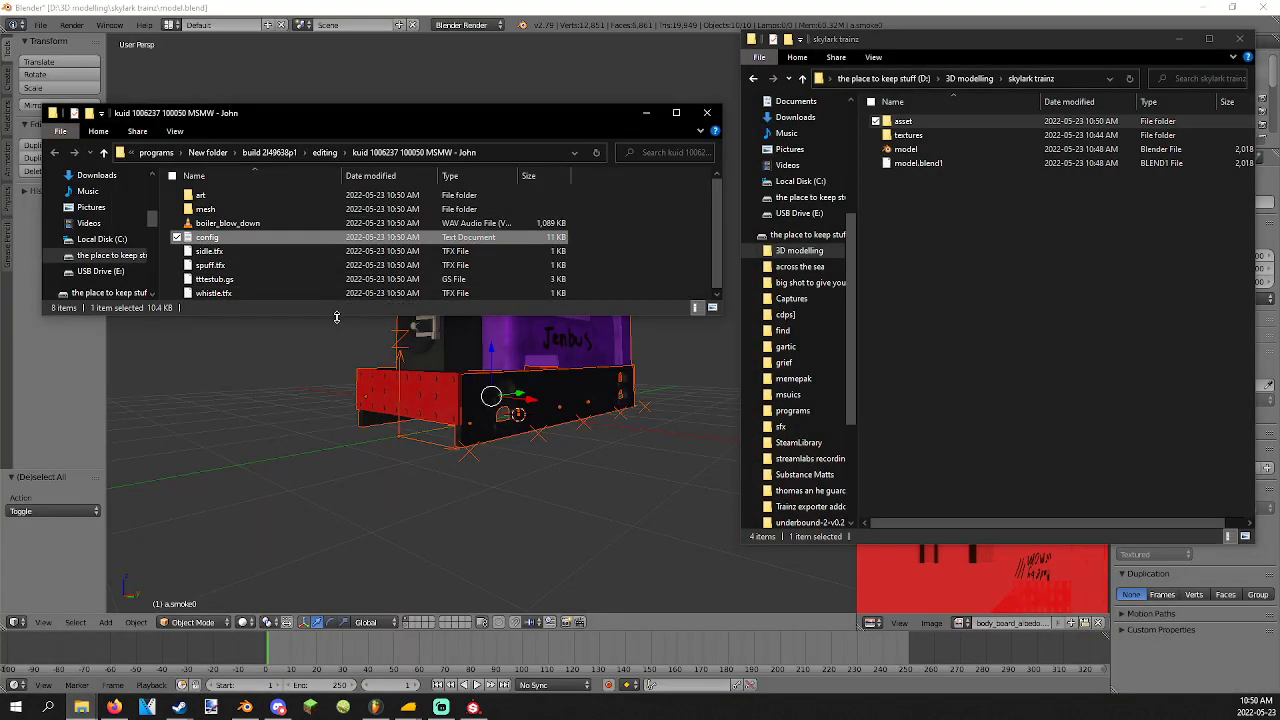
{"action": "left_click_drag", "start_coordinate": [337, 316], "coordinate": [302, 545]}
Copy all files and folders from the MSMW - John asset into the asset folder, and close the source folder window.
{"action": "left_click_drag", "start_coordinate": [294, 443], "coordinate": [253, 115]}
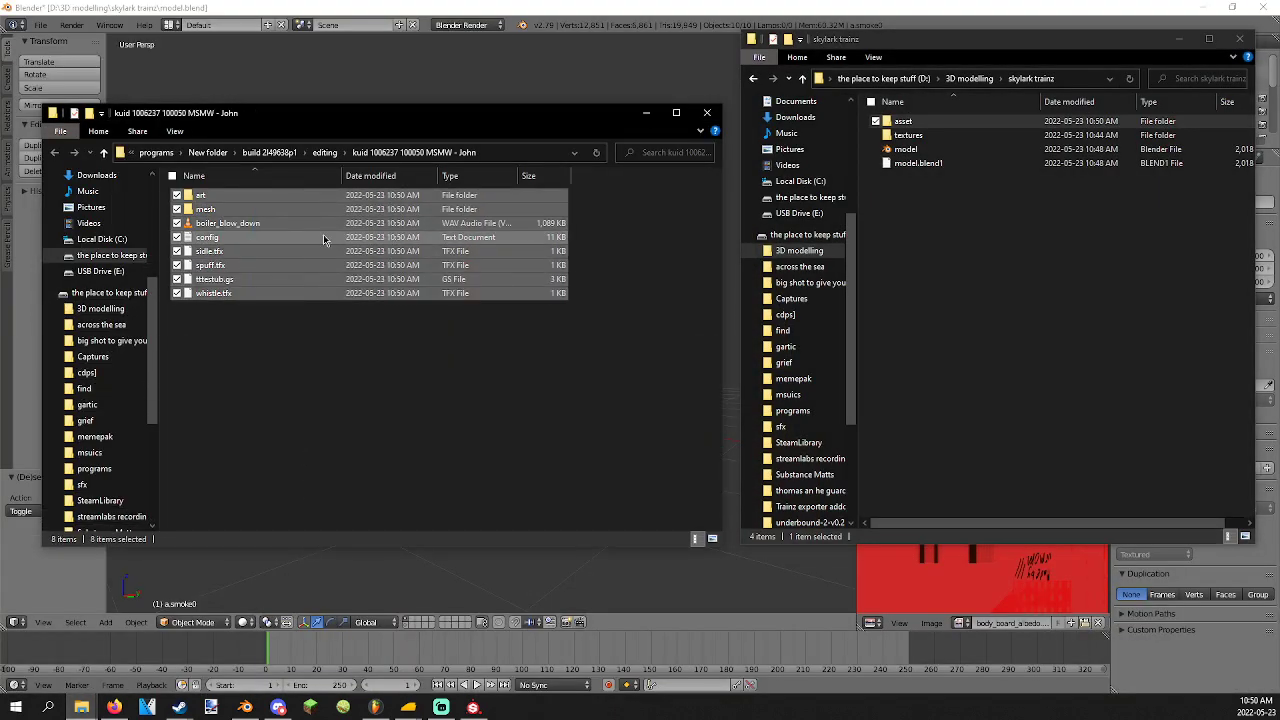
{"action": "double_click", "coordinate": [945, 121]}
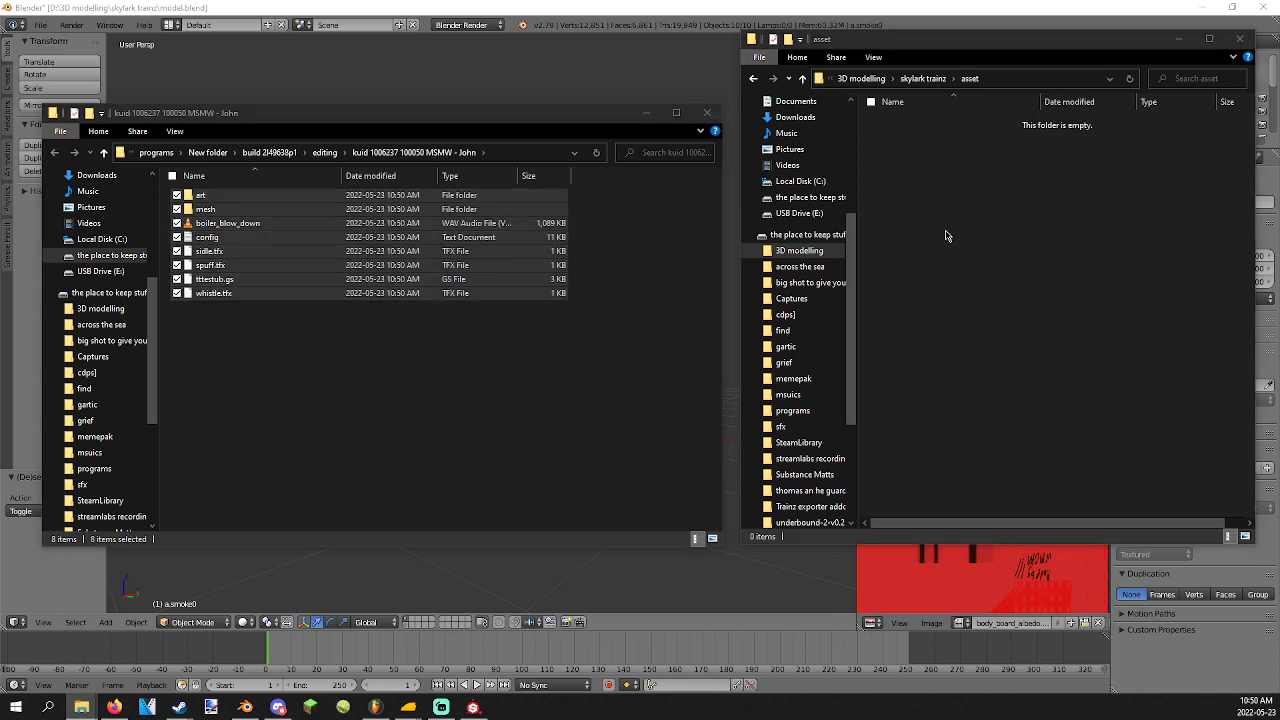
{"action": "key", "text": "ctrl+v"}
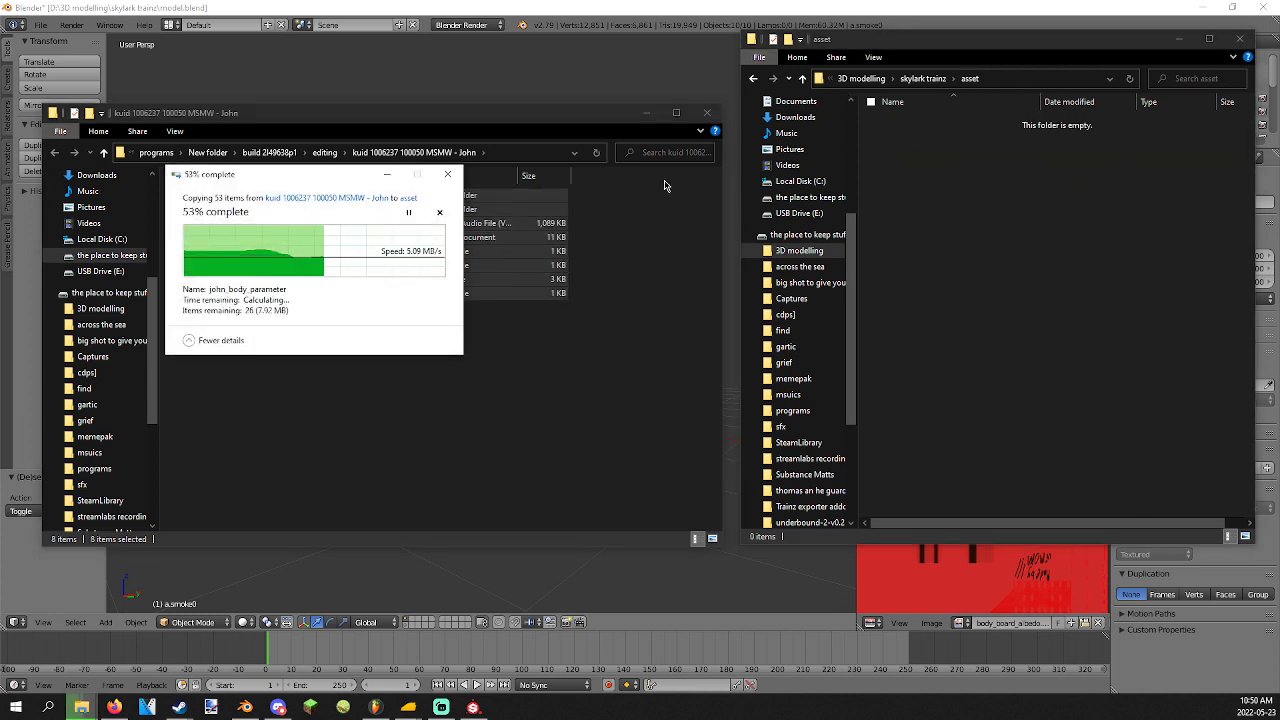
{"action": "left_click", "coordinate": [709, 114]}
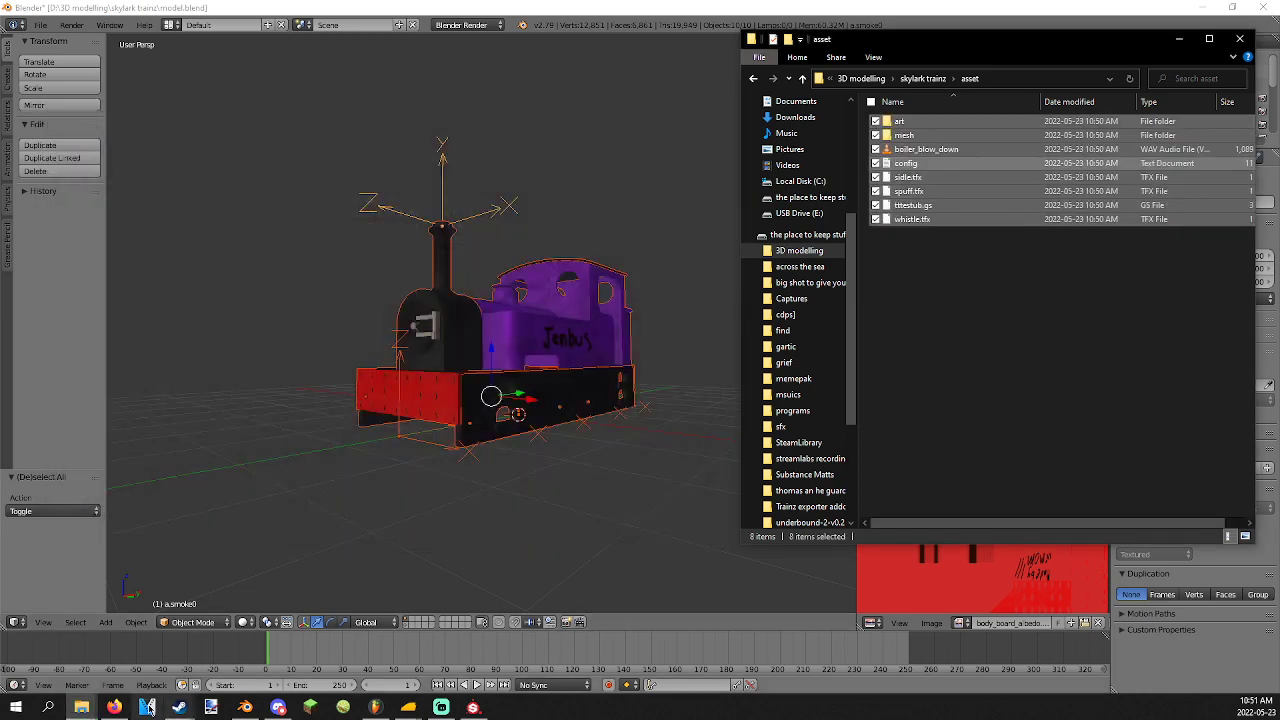
Open the config text file from the asset folder in Notepad and reposition its window.
{"action": "left_click", "coordinate": [908, 165]}
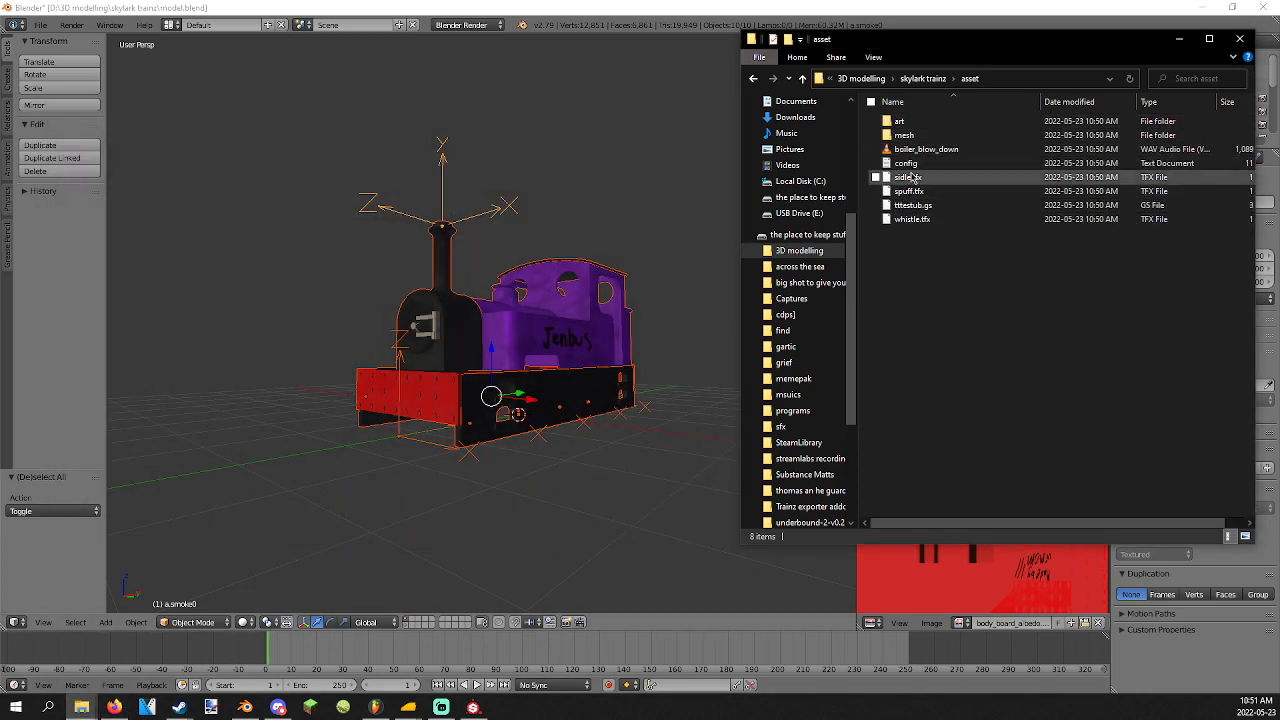
{"action": "double_click", "coordinate": [912, 168]}
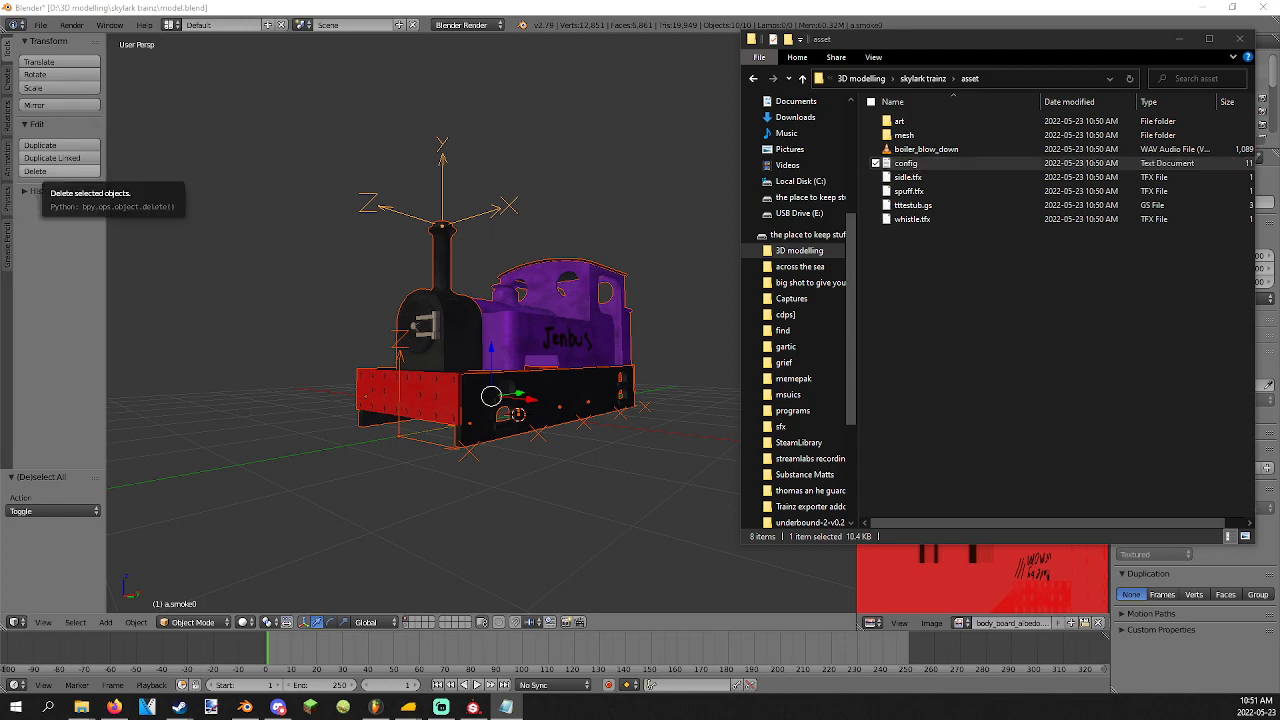
{"action": "left_click_drag", "start_coordinate": [483, 125], "coordinate": [553, 91]}
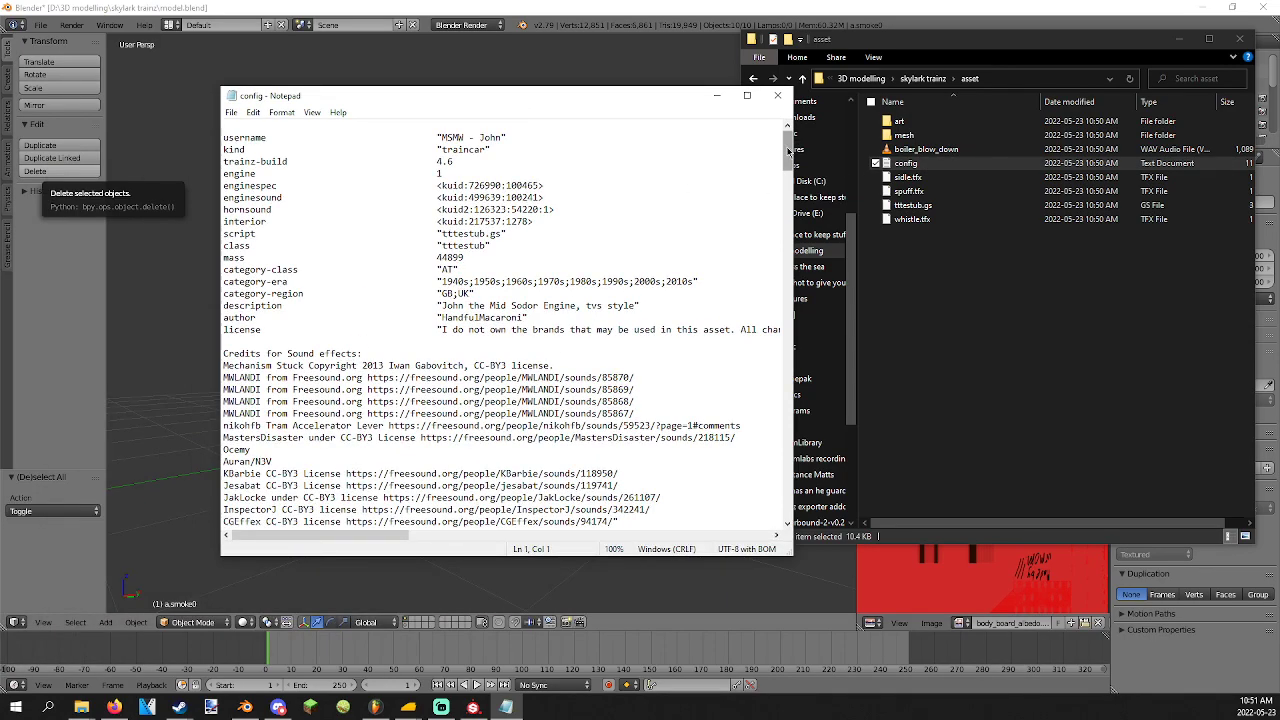
Replace the asset's own kuid on the last line of the config with <kuid:1006237:631135>.
{"action": "left_click_drag", "start_coordinate": [788, 152], "coordinate": [775, 526]}
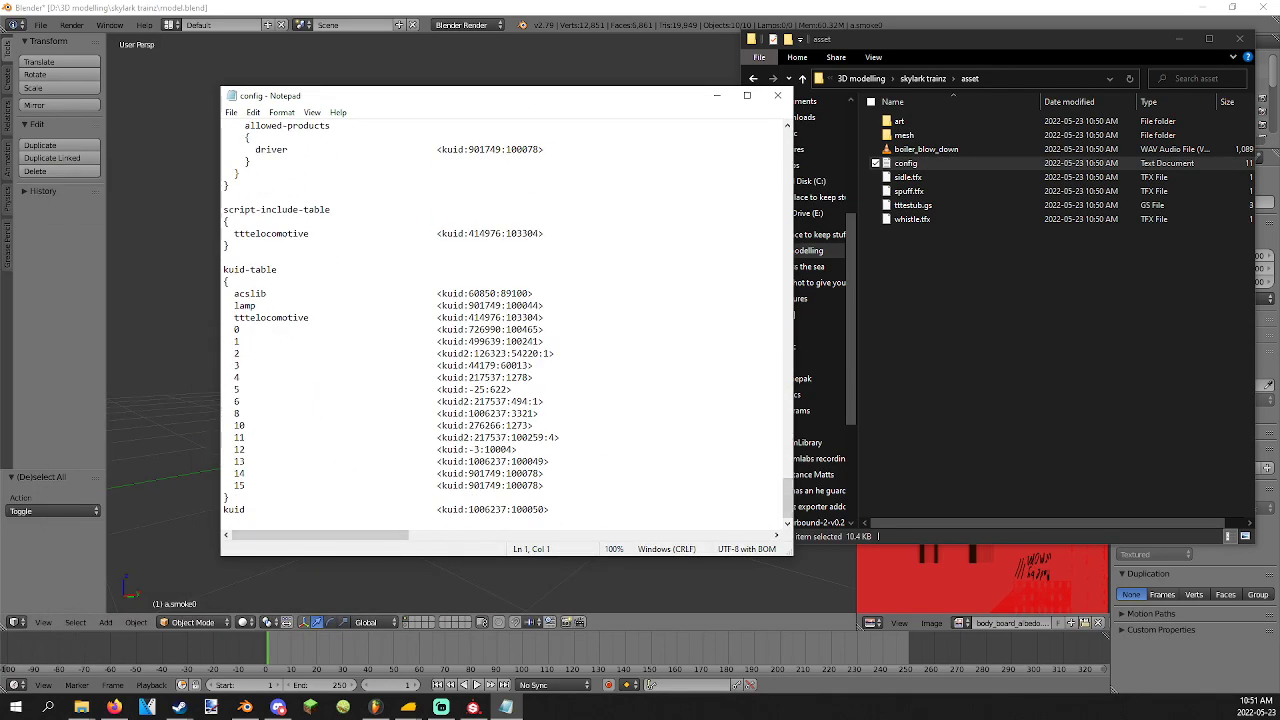
{"action": "left_click", "coordinate": [114, 706]}
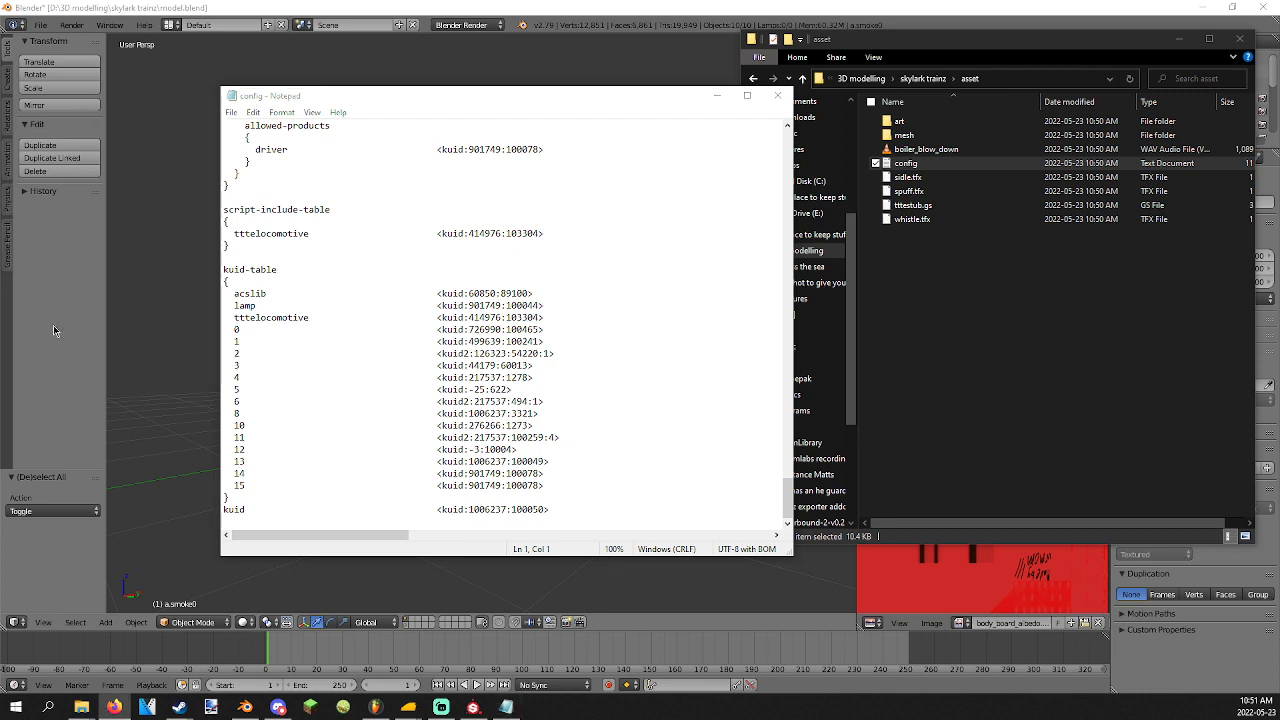
{"action": "left_click_drag", "start_coordinate": [436, 509], "coordinate": [553, 508]}
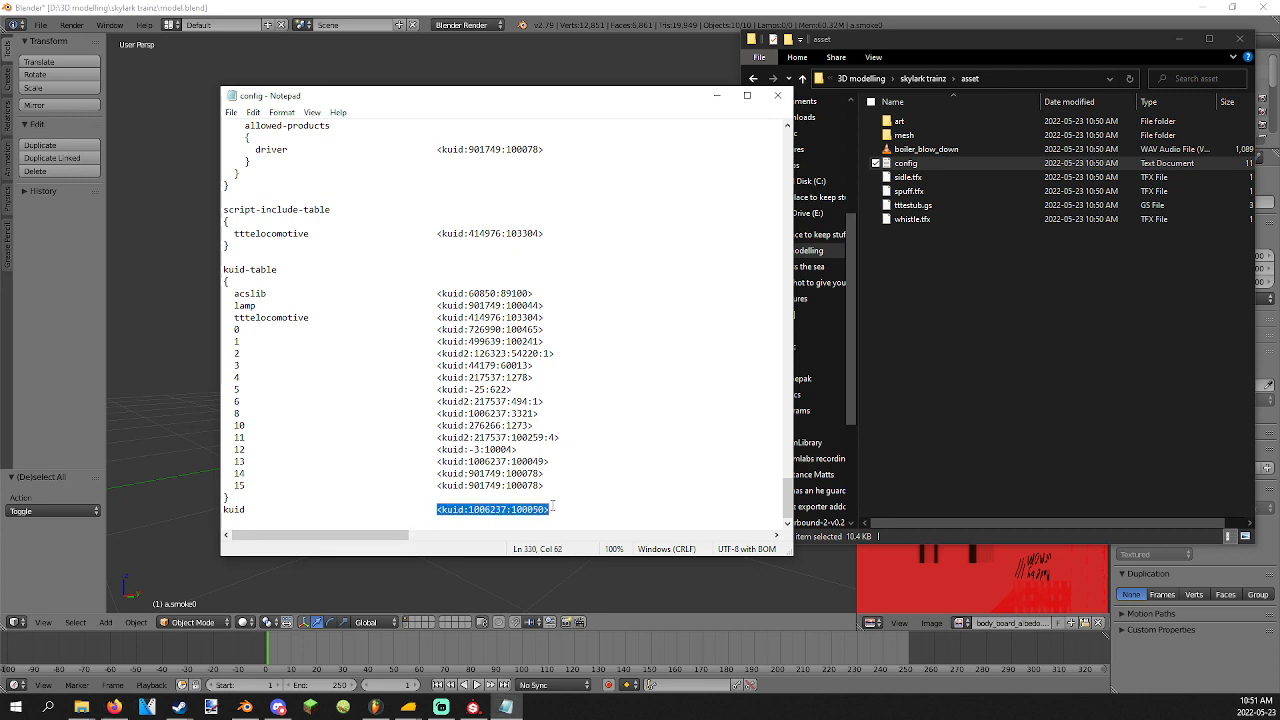
{"action": "type", "text": "<kuid:1006237:631135>"}
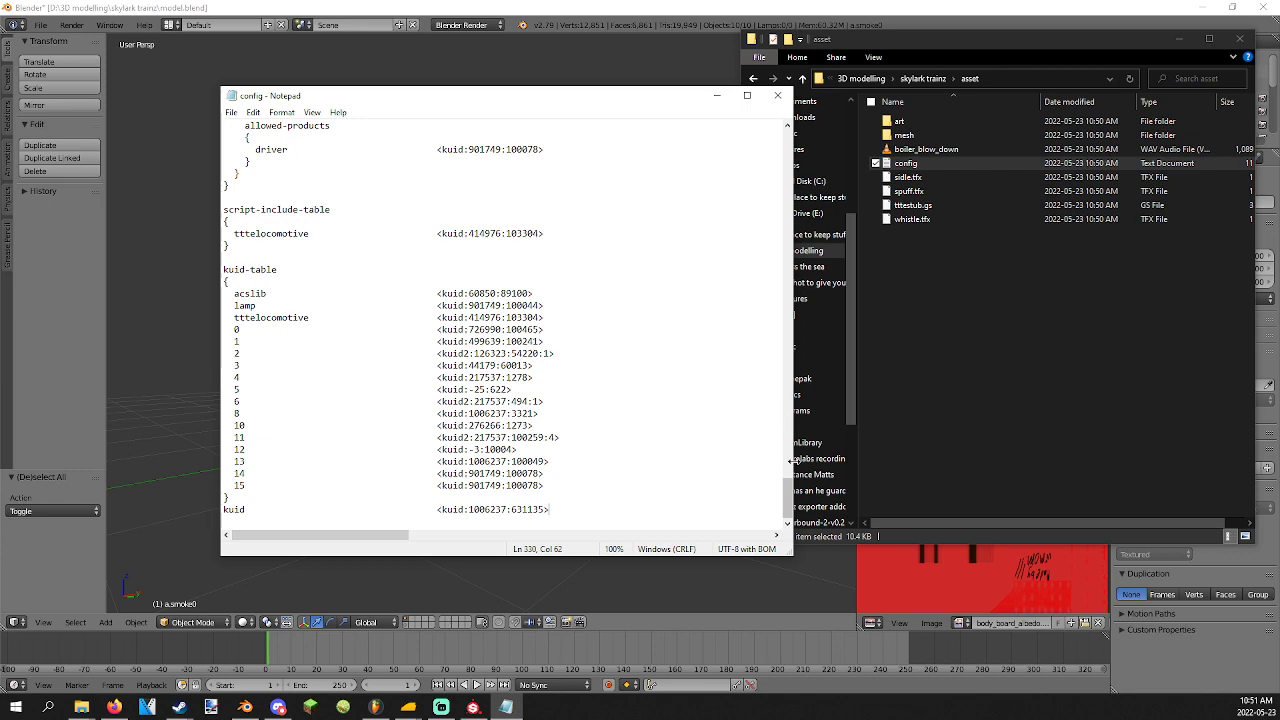
Set the username entry of the config to "MSMW - Skylark" and save the file.
{"action": "left_click_drag", "start_coordinate": [788, 500], "coordinate": [788, 148]}
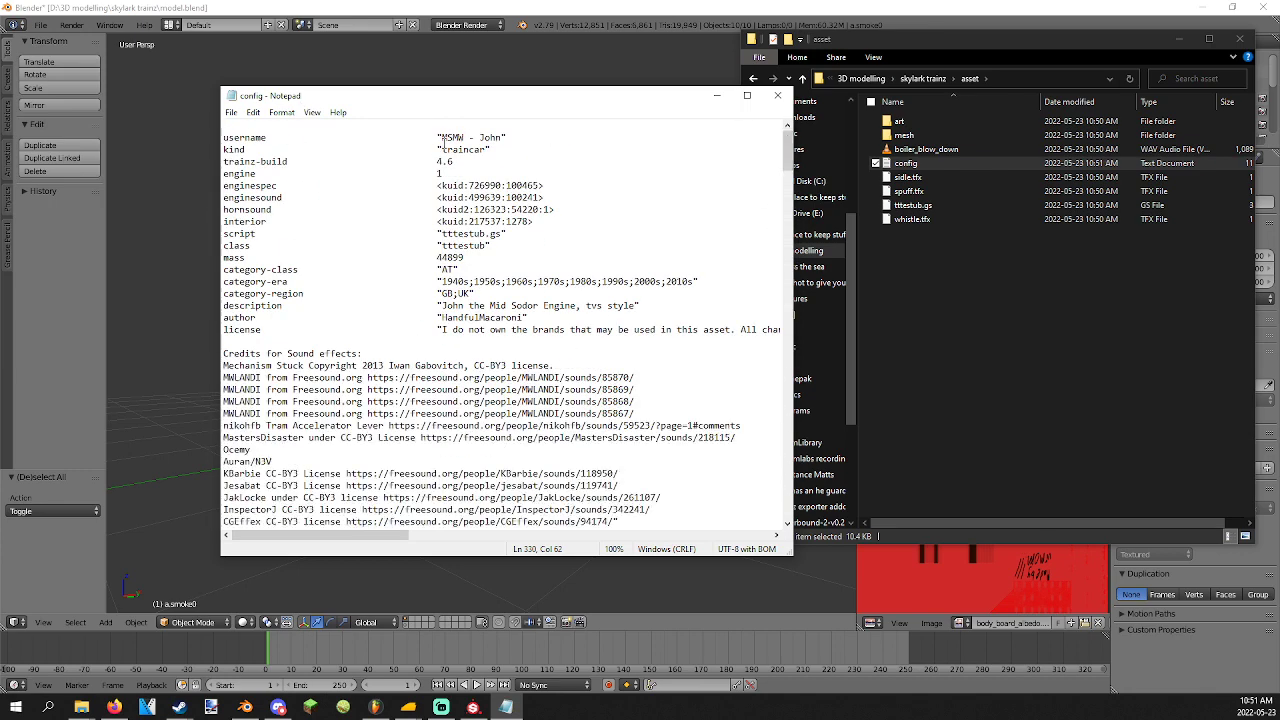
{"action": "left_click_drag", "start_coordinate": [441, 137], "coordinate": [501, 137]}
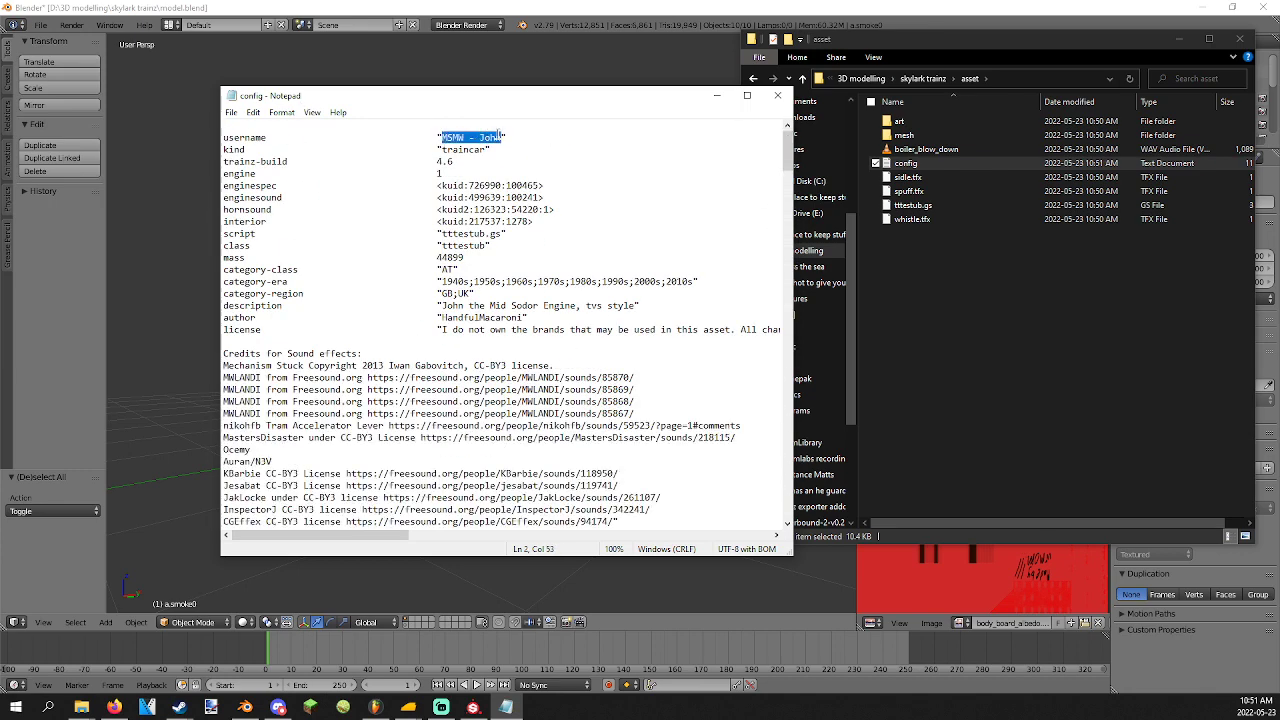
{"action": "type", "text": "MSMW"}
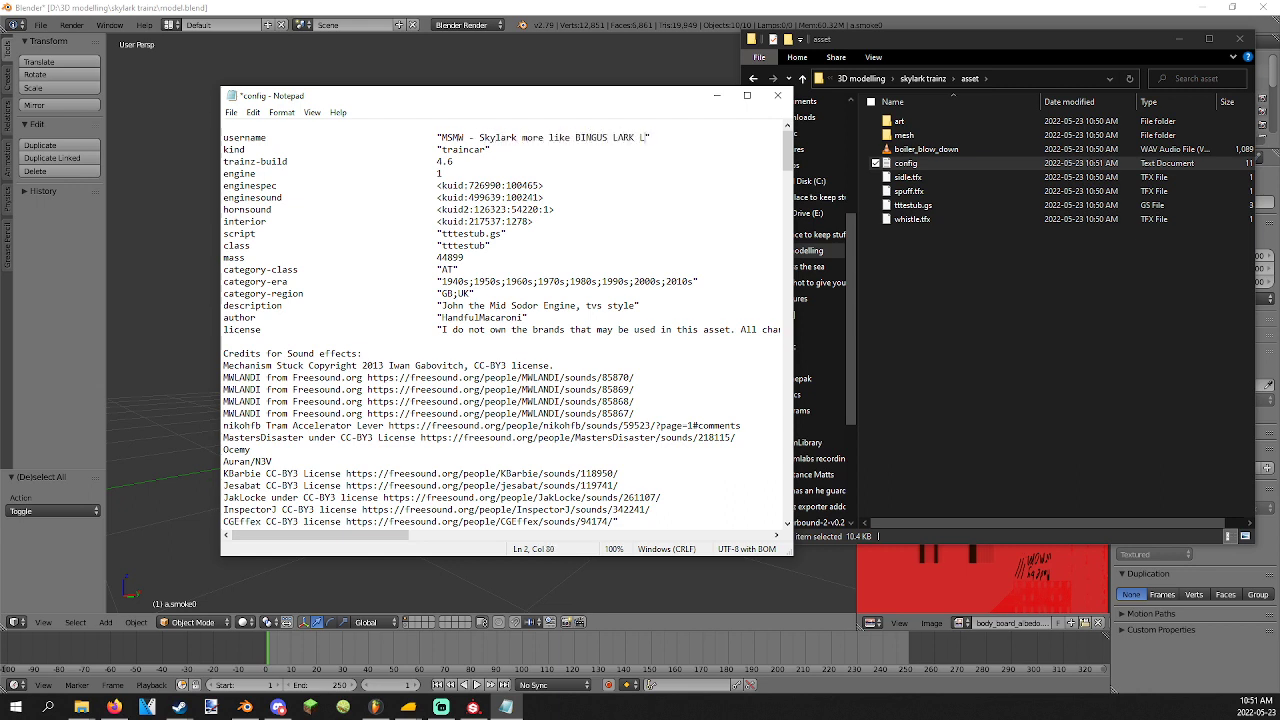
{"action": "key", "text": "BackSpace"}
{"action": "key", "text": "BackSpace"}
{"action": "key", "text": "BackSpace"}
{"action": "key", "text": "BackSpace"}
{"action": "key", "text": "BackSpace"}
{"action": "key", "text": "BackSpace"}
{"action": "key", "text": "BackSpace"}
{"action": "key", "text": "BackSpace"}
{"action": "key", "text": "BackSpace"}
{"action": "key", "text": "BackSpace"}
{"action": "key", "text": "BackSpace"}
{"action": "key", "text": "BackSpace"}
{"action": "key", "text": "BackSpace"}
{"action": "key", "text": "BackSpace"}
{"action": "key", "text": "BackSpace"}
{"action": "key", "text": "BackSpace"}
{"action": "key", "text": "BackSpace"}
{"action": "key", "text": "BackSpace"}
{"action": "key", "text": "BackSpace"}
{"action": "key", "text": "BackSpace"}
{"action": "key", "text": "ctrl+s"}
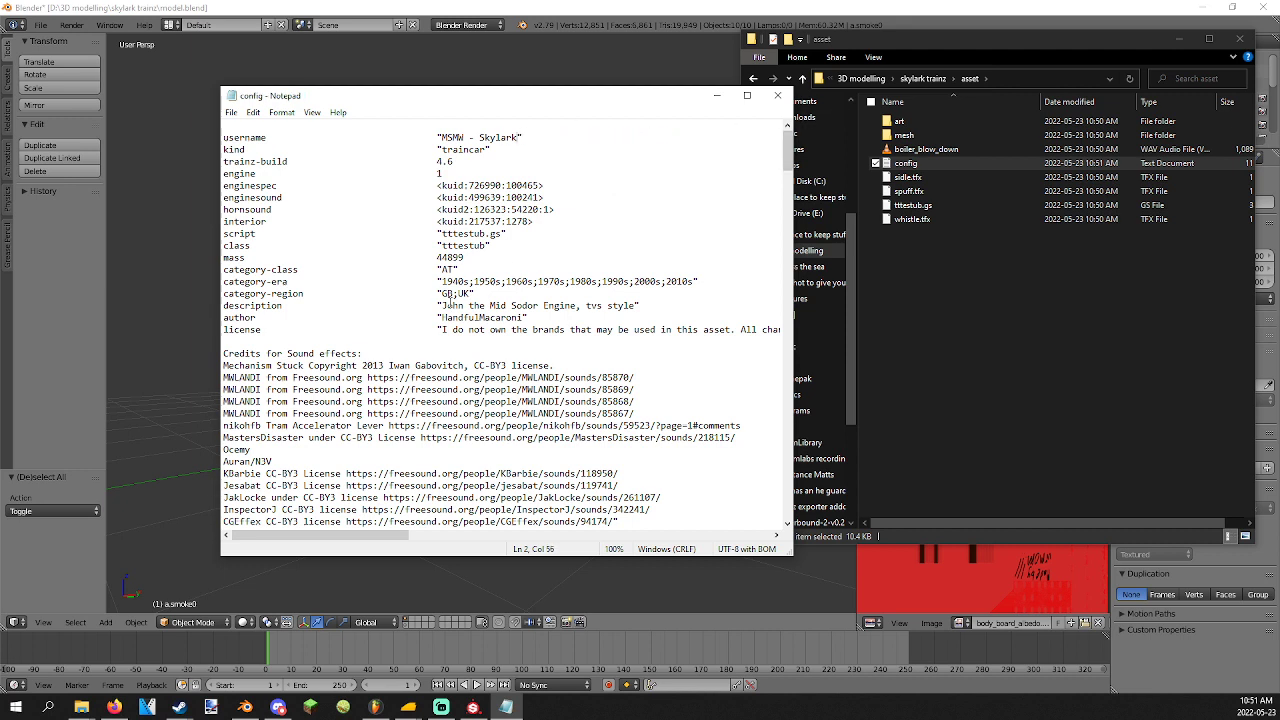
Change the config's description to "3d printing gone wrong!" and save the file.
{"action": "left_click_drag", "start_coordinate": [442, 303], "coordinate": [646, 309]}
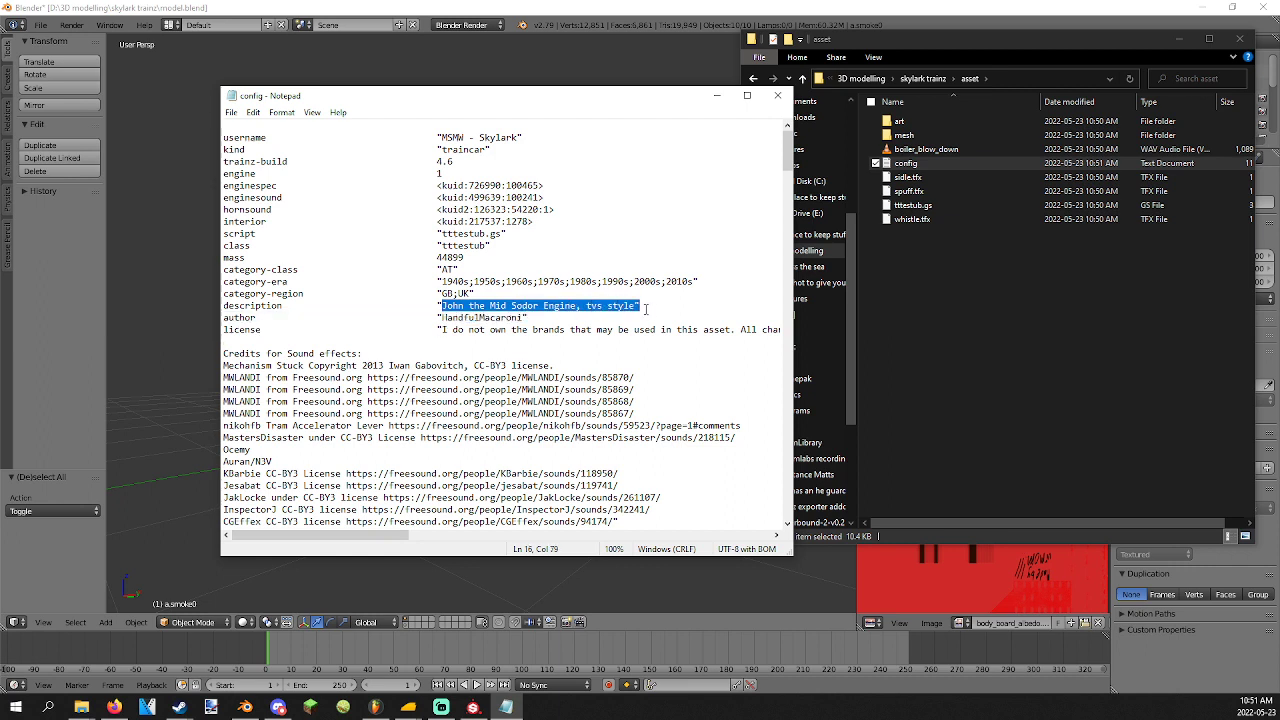
{"action": "type", "text": "3d printing g"}
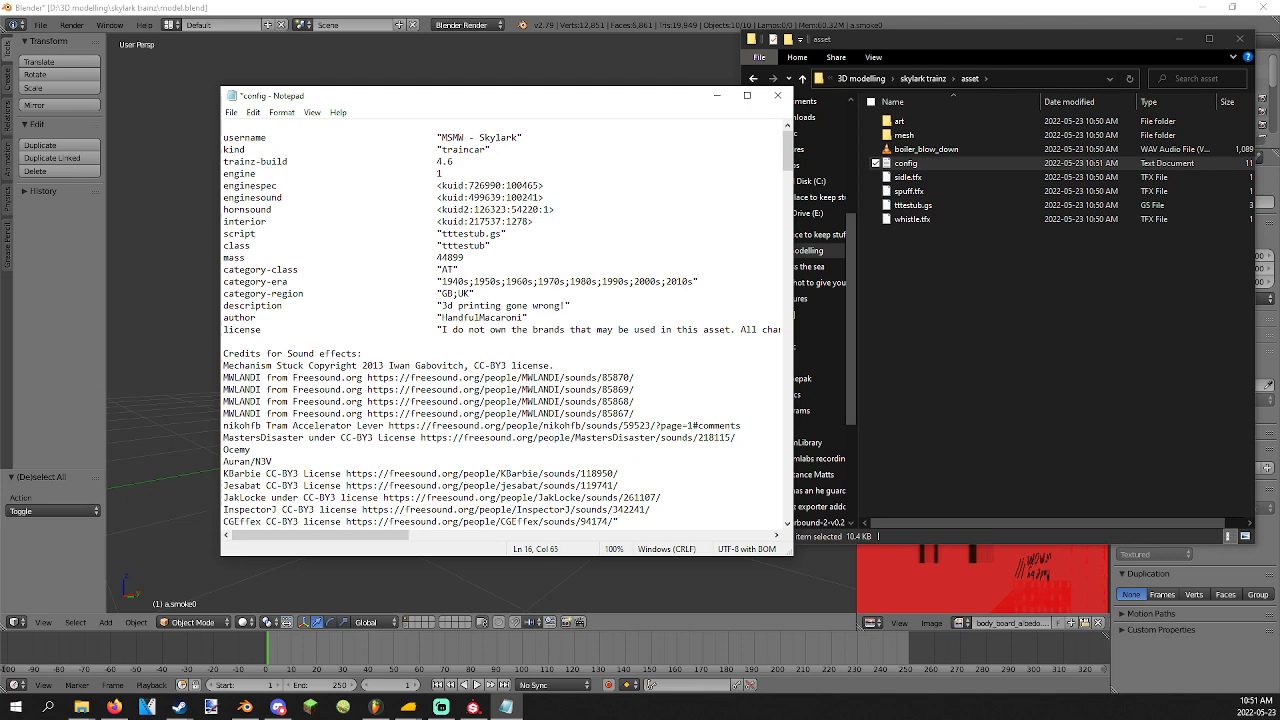
{"action": "key", "text": "ctrl+s"}
Delete the whole faces block from the extensions section of the config and save the file.
{"action": "scroll", "coordinate": [502, 425], "scroll_direction": "down", "scroll_amount": 12}
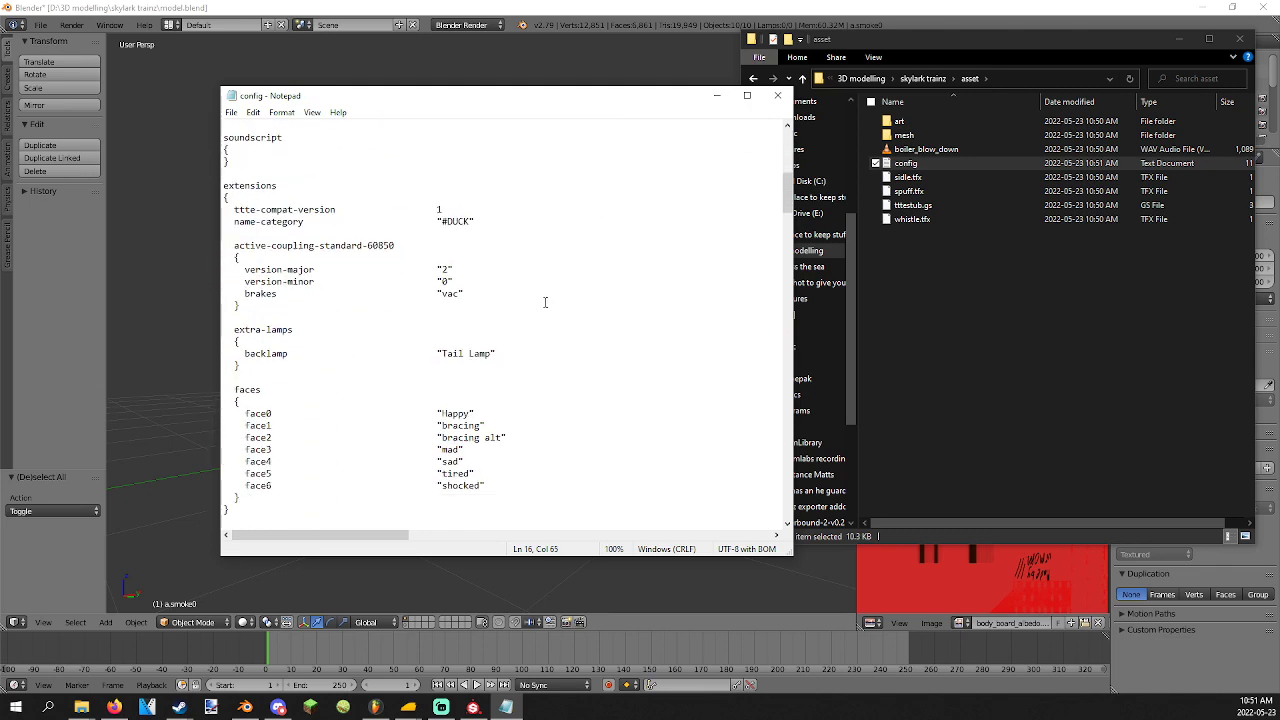
{"action": "scroll", "coordinate": [400, 320], "scroll_direction": "down", "scroll_amount": 1}
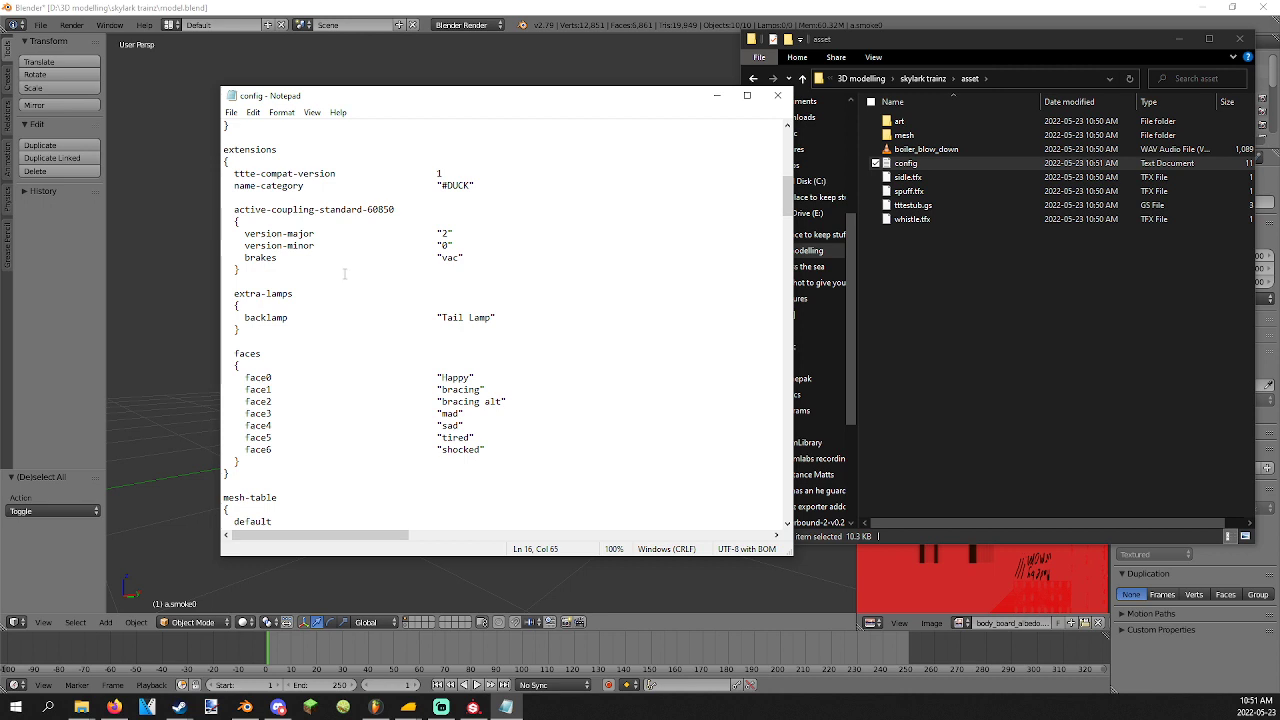
{"action": "left_click_drag", "start_coordinate": [244, 333], "coordinate": [268, 464]}
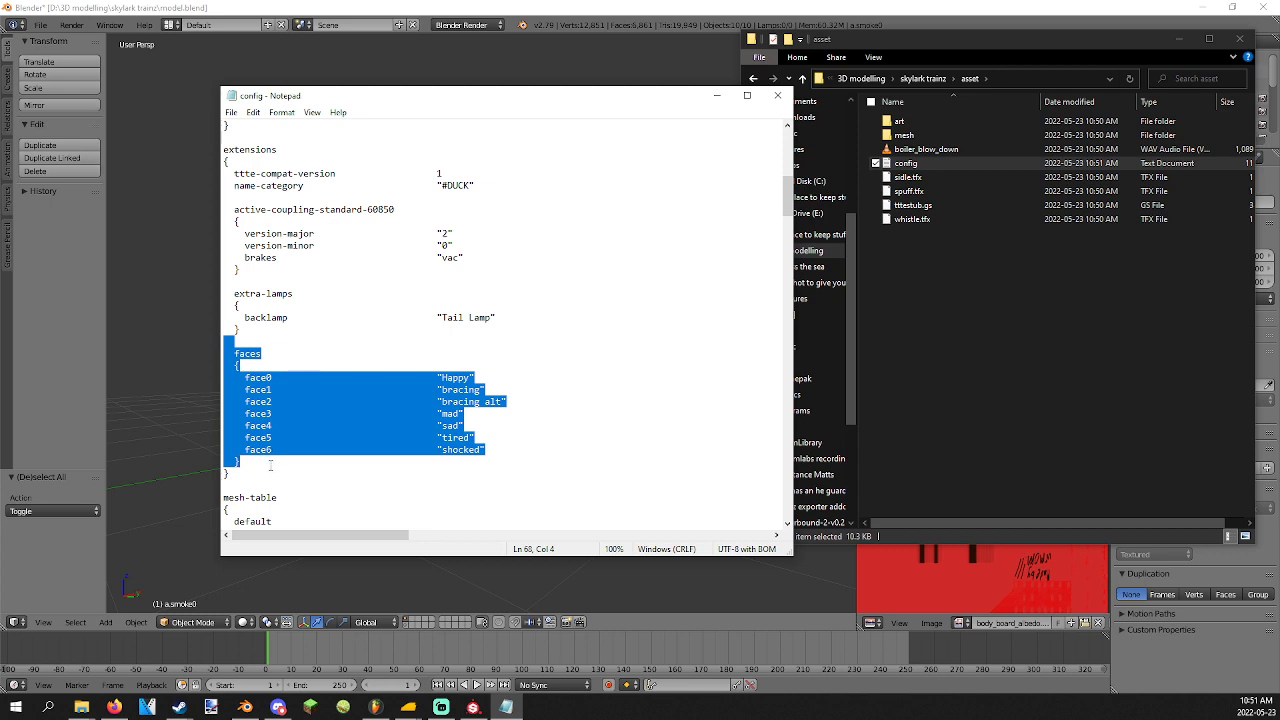
{"action": "key", "text": "Delete"}
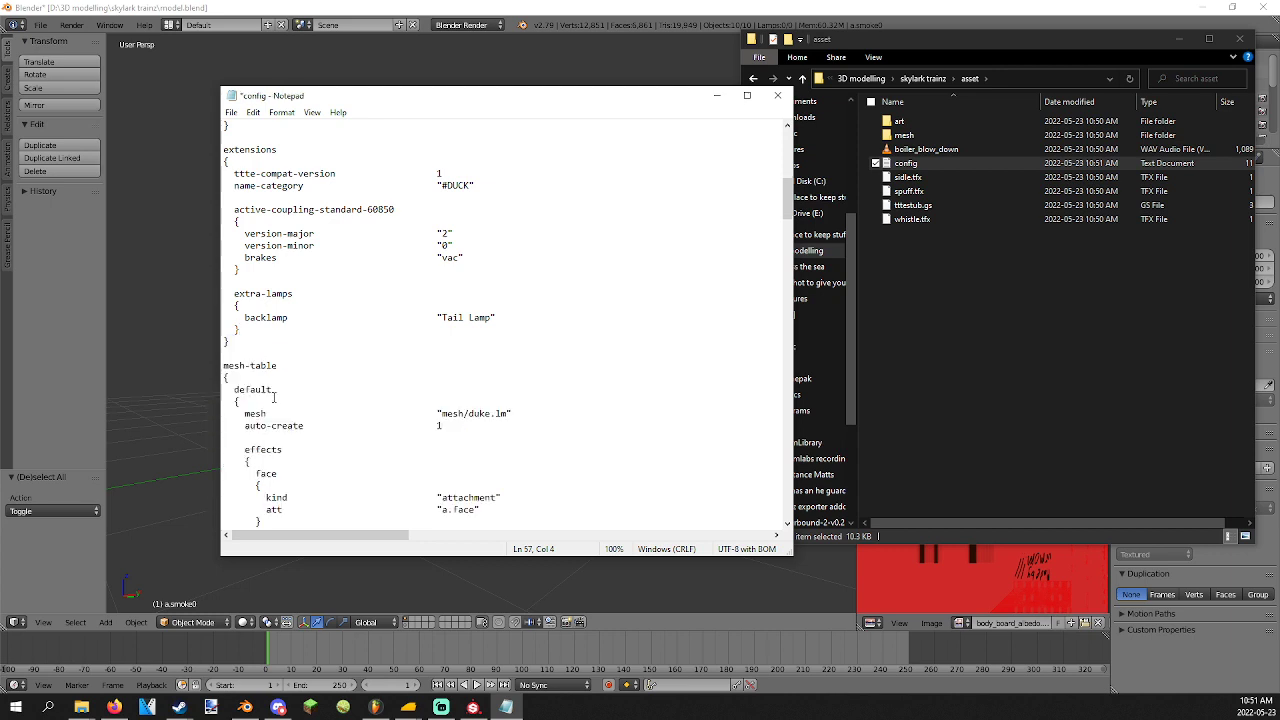
{"action": "key", "text": "ctrl+s"}
Remove the face and all lamp attachments from the default mesh's effects block, leaving it empty, and save the config.
{"action": "scroll", "coordinate": [390, 323], "scroll_direction": "down", "scroll_amount": 2}
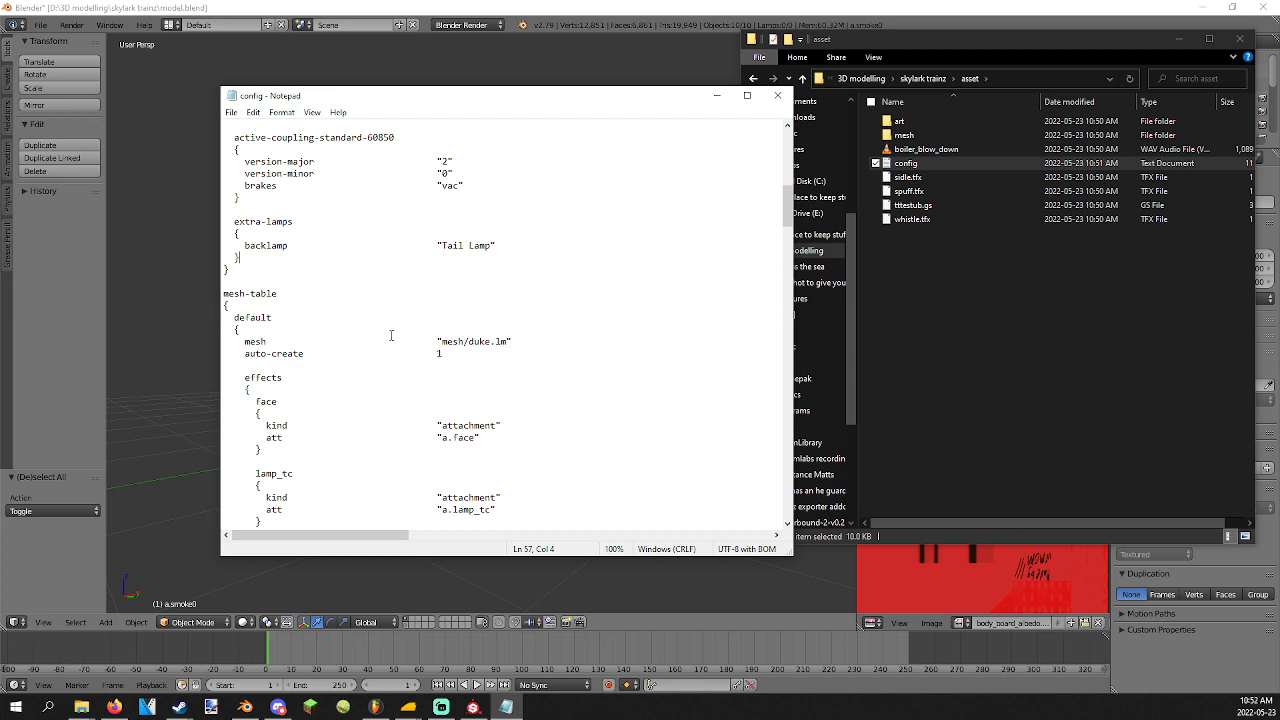
{"action": "scroll", "coordinate": [391, 335], "scroll_direction": "down", "scroll_amount": 2}
{"action": "scroll", "coordinate": [415, 275], "scroll_direction": "down", "scroll_amount": 2}
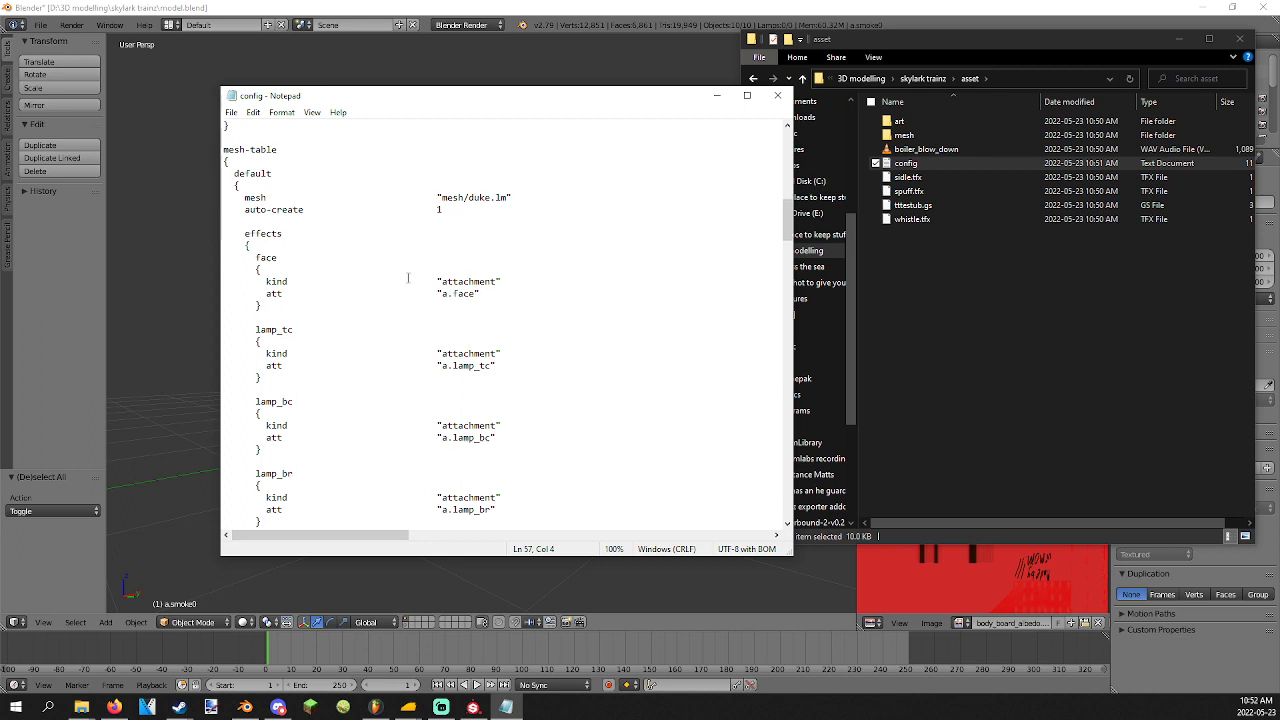
{"action": "left_click_drag", "start_coordinate": [269, 246], "coordinate": [279, 334]}
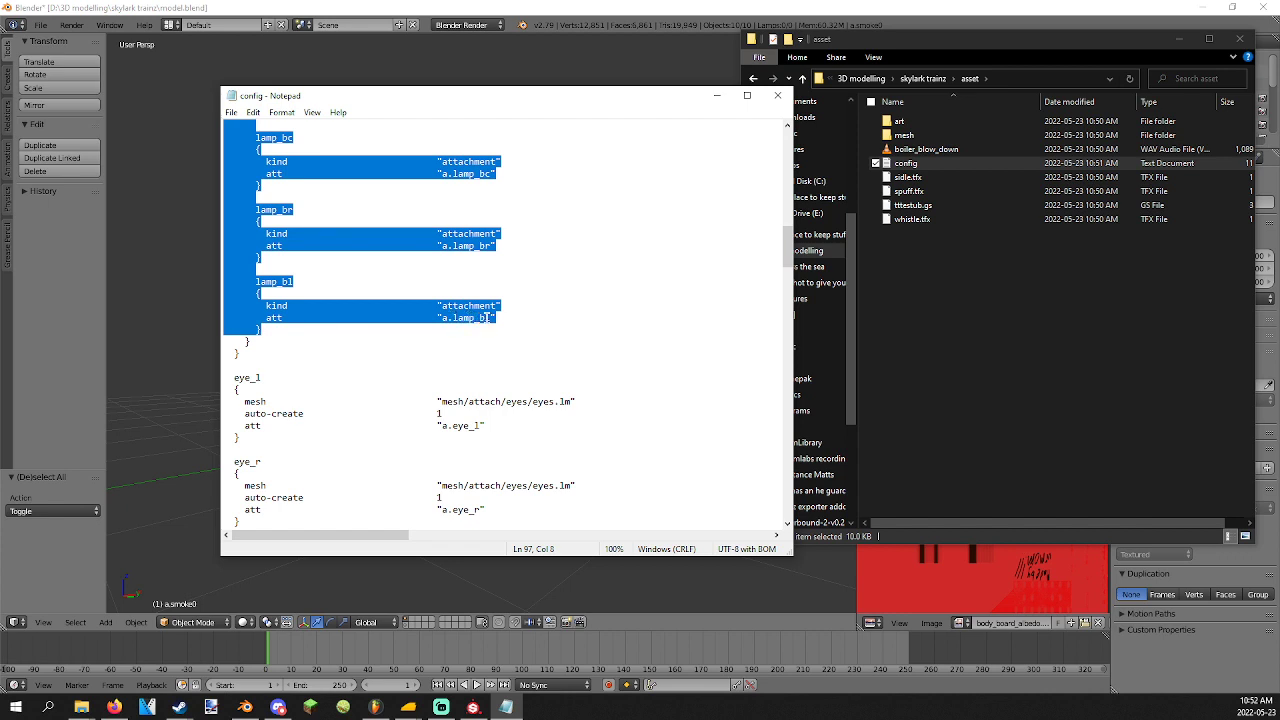
{"action": "scroll", "coordinate": [480, 308], "scroll_direction": "up", "scroll_amount": 1}
{"action": "scroll", "coordinate": [495, 270], "scroll_direction": "up", "scroll_amount": 1}
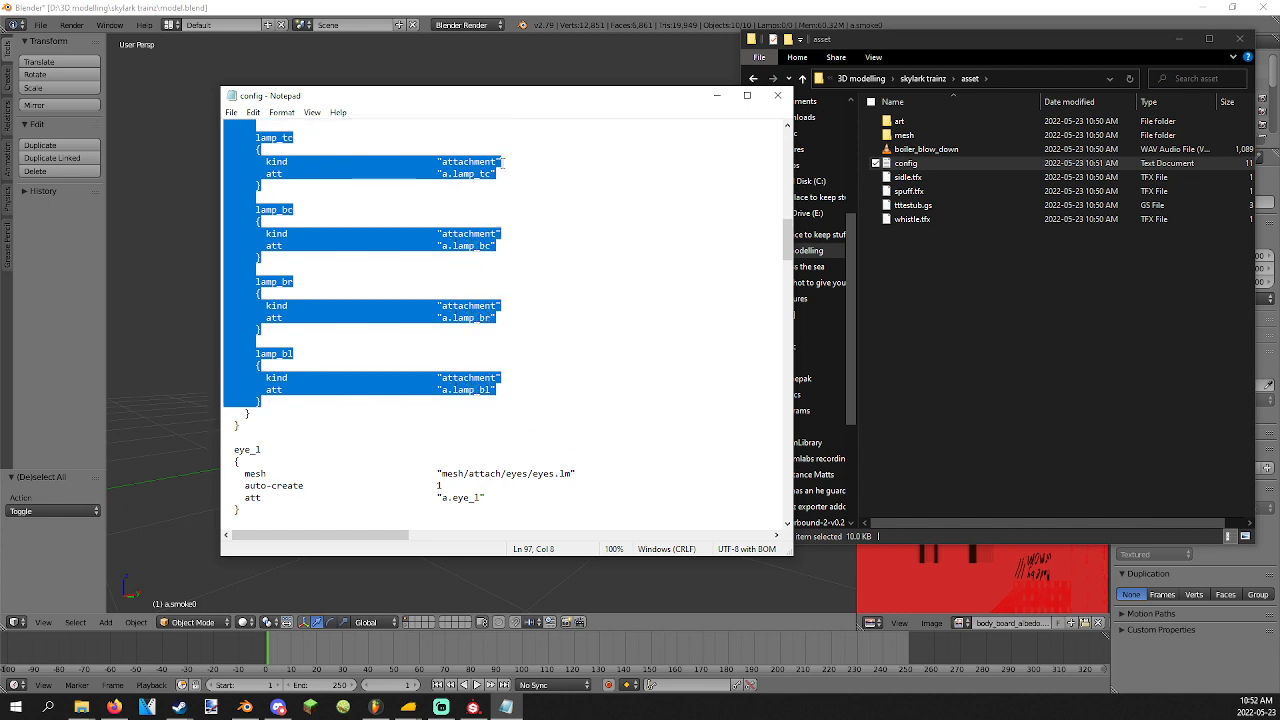
{"action": "scroll", "coordinate": [267, 318], "scroll_direction": "up", "scroll_amount": 3}
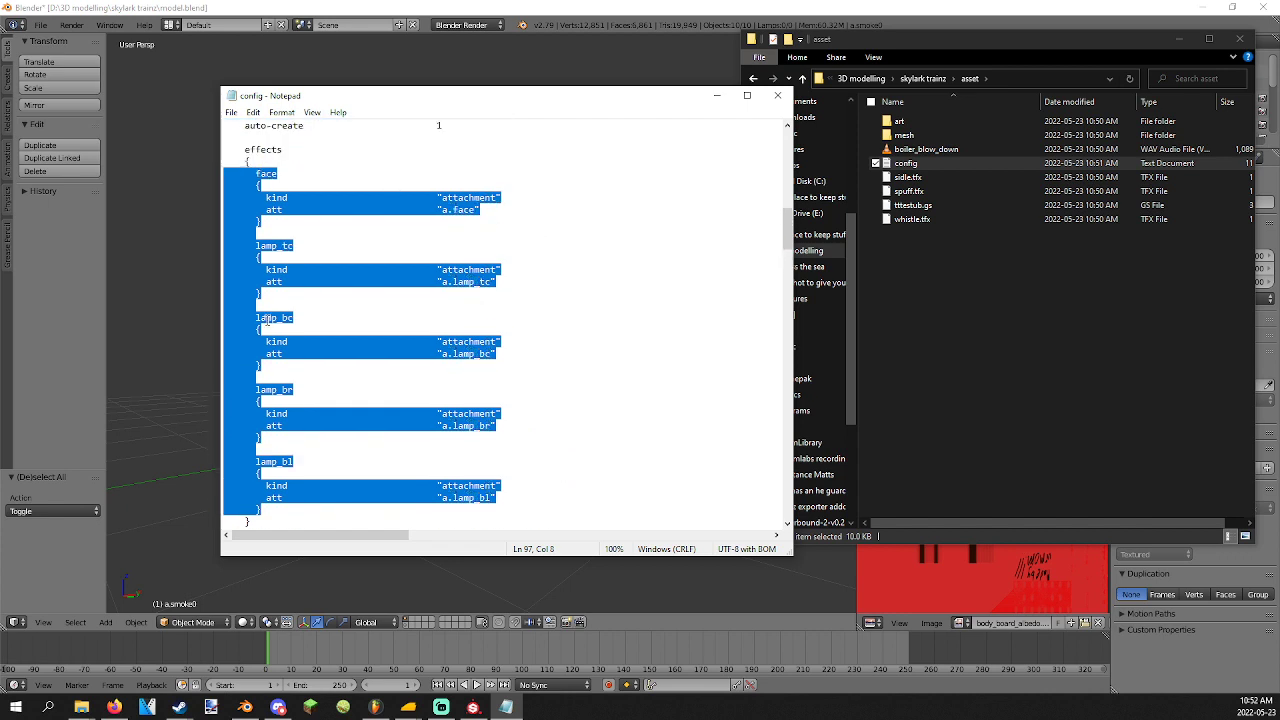
{"action": "key", "text": "Delete"}
{"action": "key", "text": "ctrl+s"}
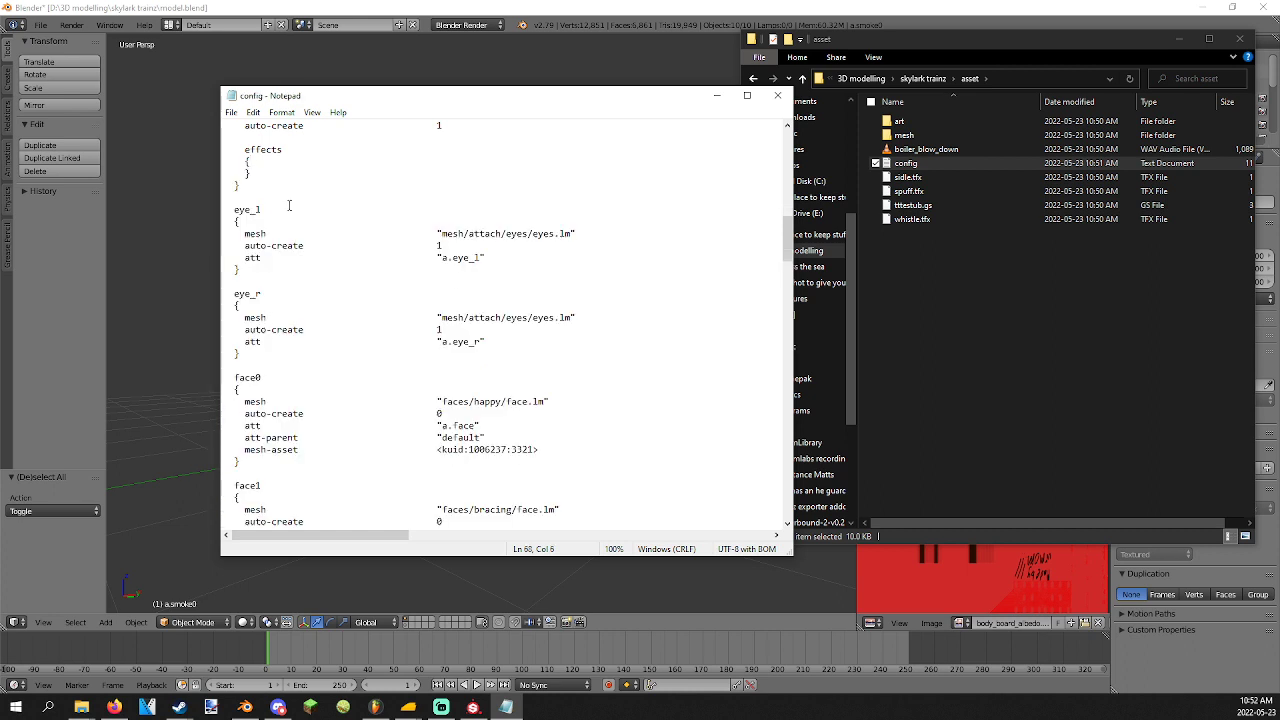
Delete the eye and face0 to face6 entries from the mesh-table, put its closing brace on its own line, and save.
{"action": "left_click_drag", "start_coordinate": [234, 197], "coordinate": [277, 444]}
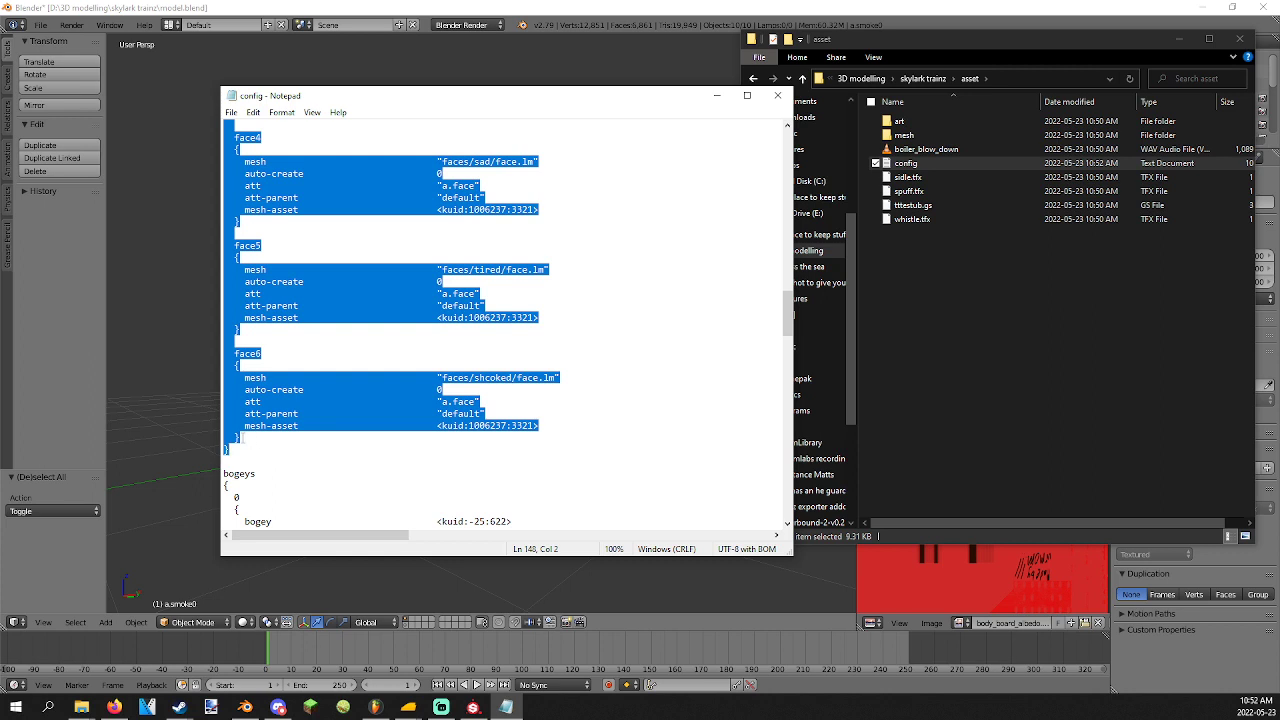
{"action": "key", "text": "Delete"}
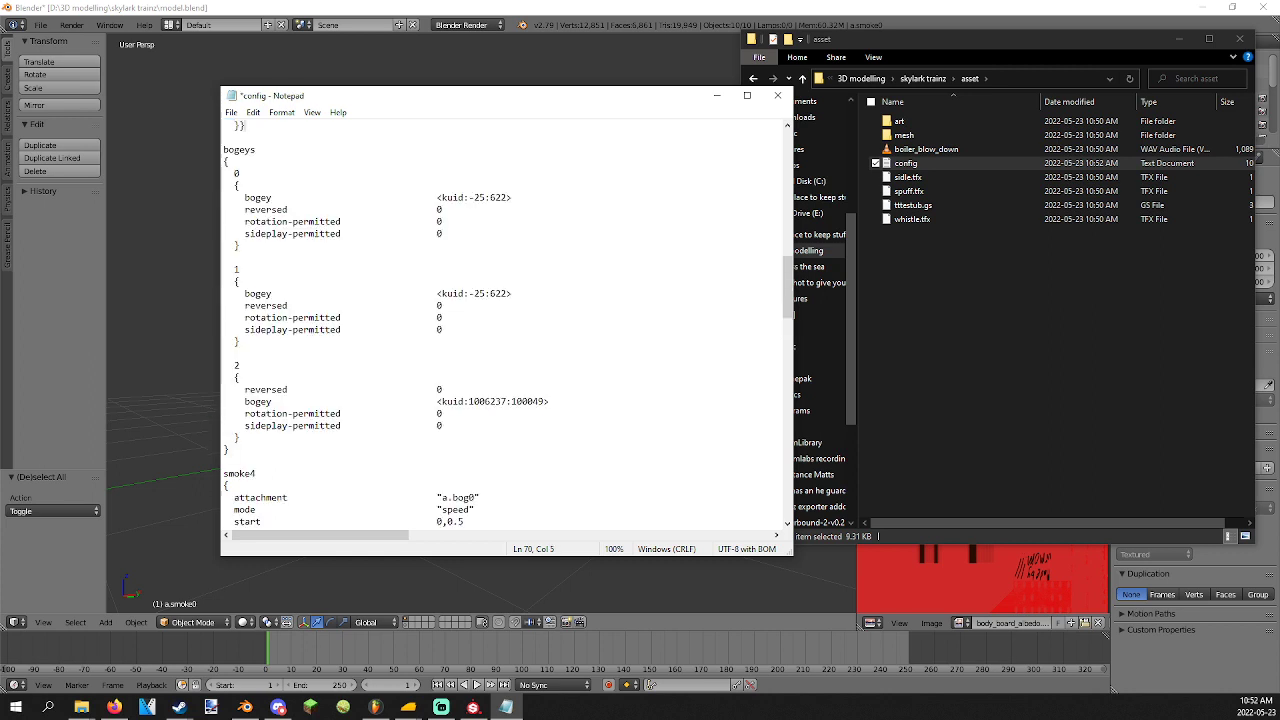
{"action": "key", "text": "Return"}
{"action": "scroll", "coordinate": [500, 325], "scroll_direction": "up", "scroll_amount": 4}
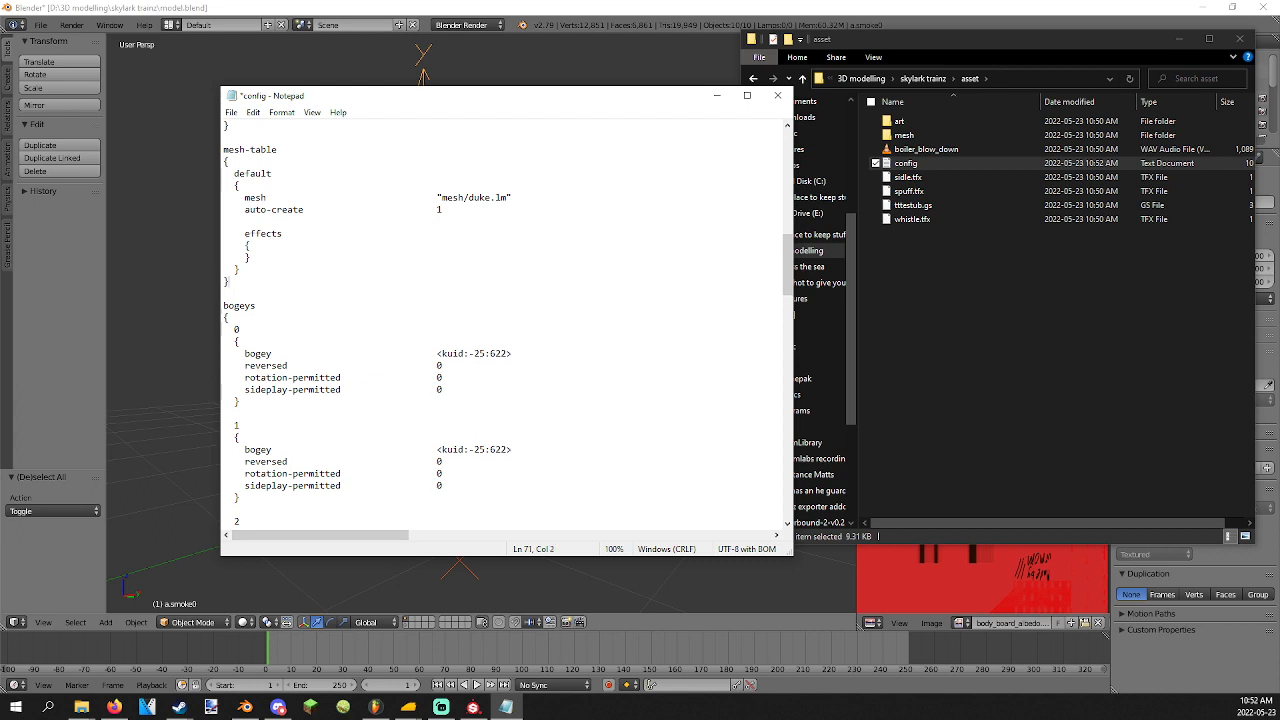
{"action": "scroll", "coordinate": [350, 413], "scroll_direction": "down", "scroll_amount": 2}
{"action": "key", "text": "ctrl+s"}
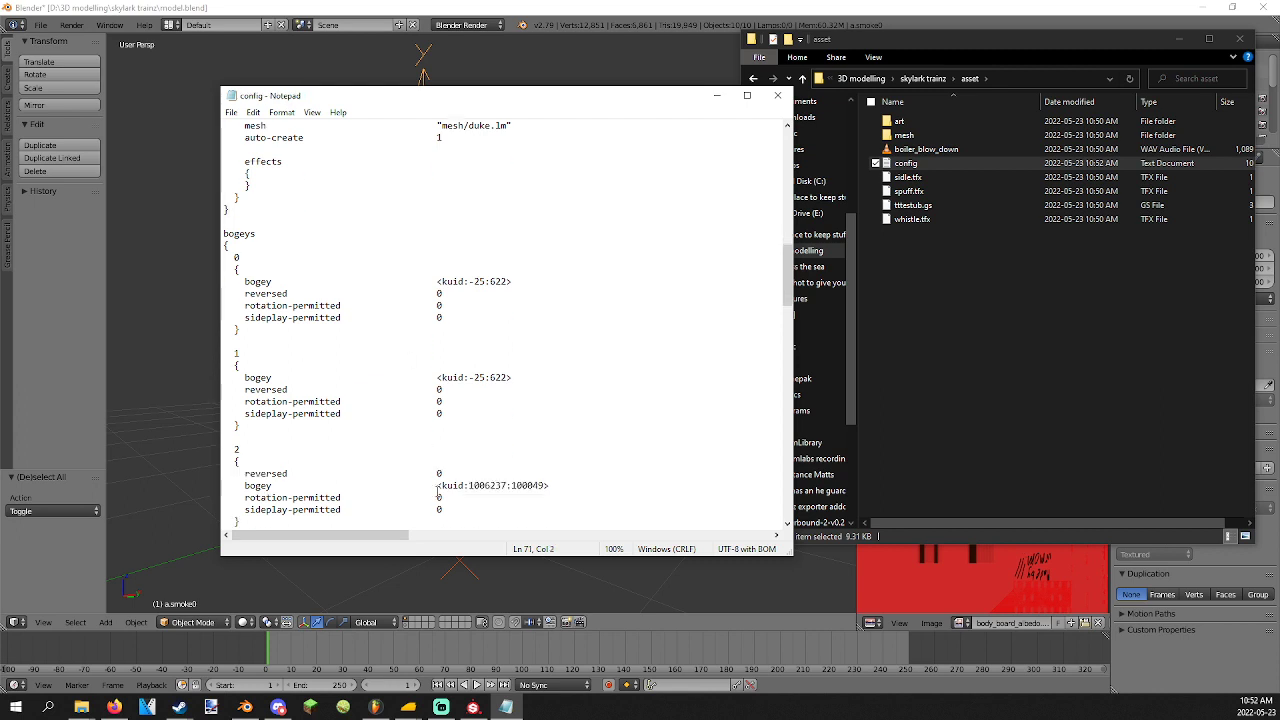
Copy the kuid of bogey 2 into bogey 0 in the bogeys section, making it <kuid:1006237:100049>.
{"action": "left_click_drag", "start_coordinate": [437, 485], "coordinate": [587, 480]}
{"action": "key", "text": "ctrl+c"}
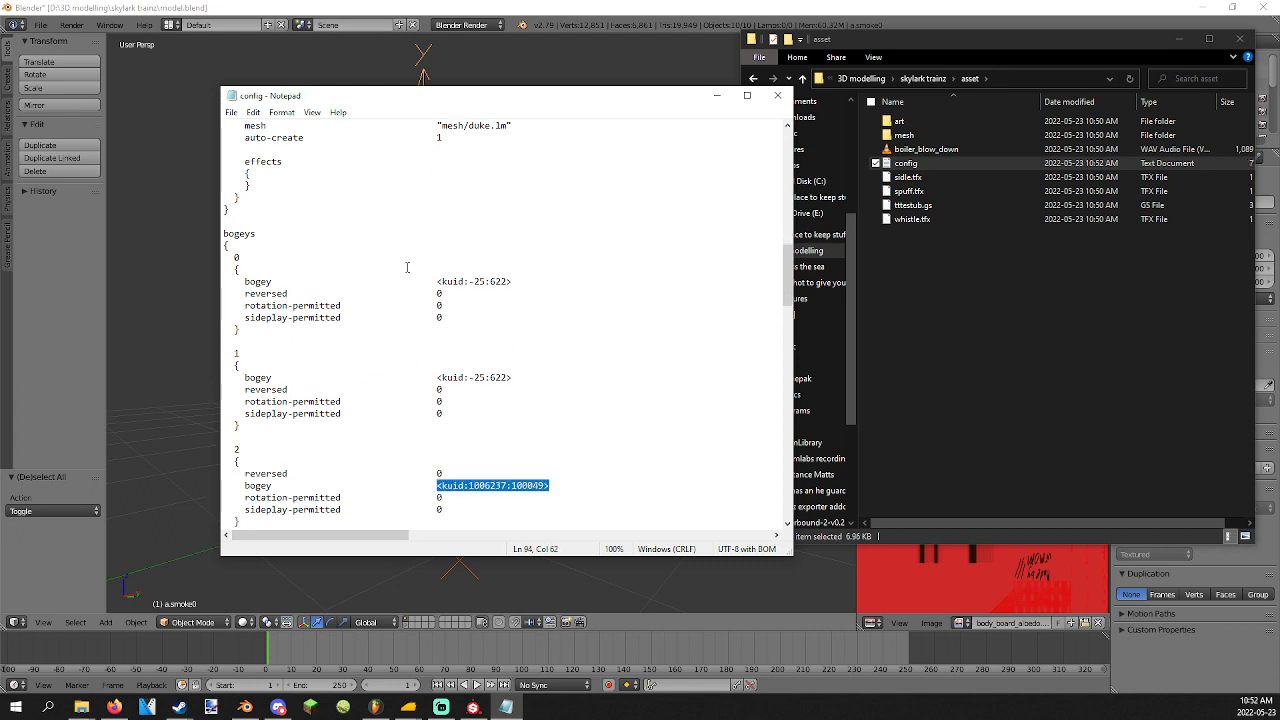
{"action": "left_click", "coordinate": [439, 282]}
{"action": "key", "text": "shift+Home"}
{"action": "key", "text": "shift+End"}
{"action": "key", "text": "Delete"}
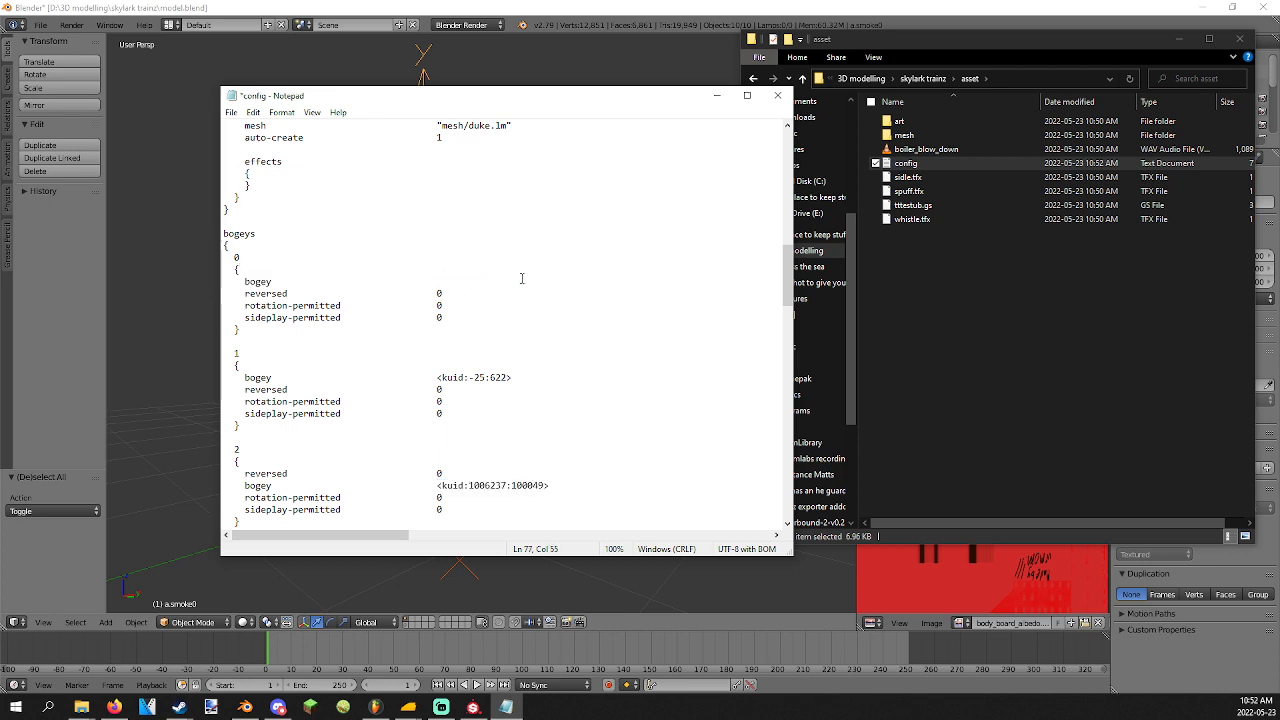
{"action": "key", "text": "ctrl+v"}
Copy the kuid of bogey 1 into bogey 2, making it <kuid:-25:622>, and save the config.
{"action": "left_click_drag", "start_coordinate": [437, 377], "coordinate": [519, 377]}
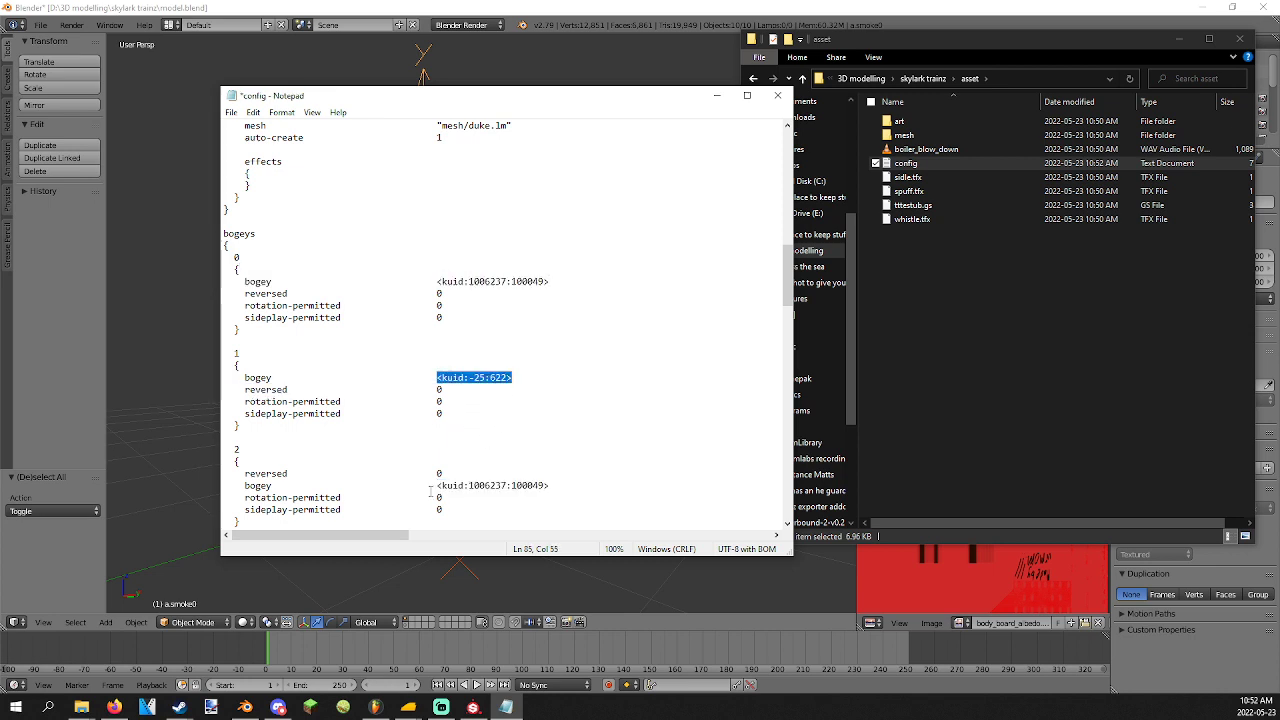
{"action": "left_click_drag", "start_coordinate": [437, 485], "coordinate": [568, 485]}
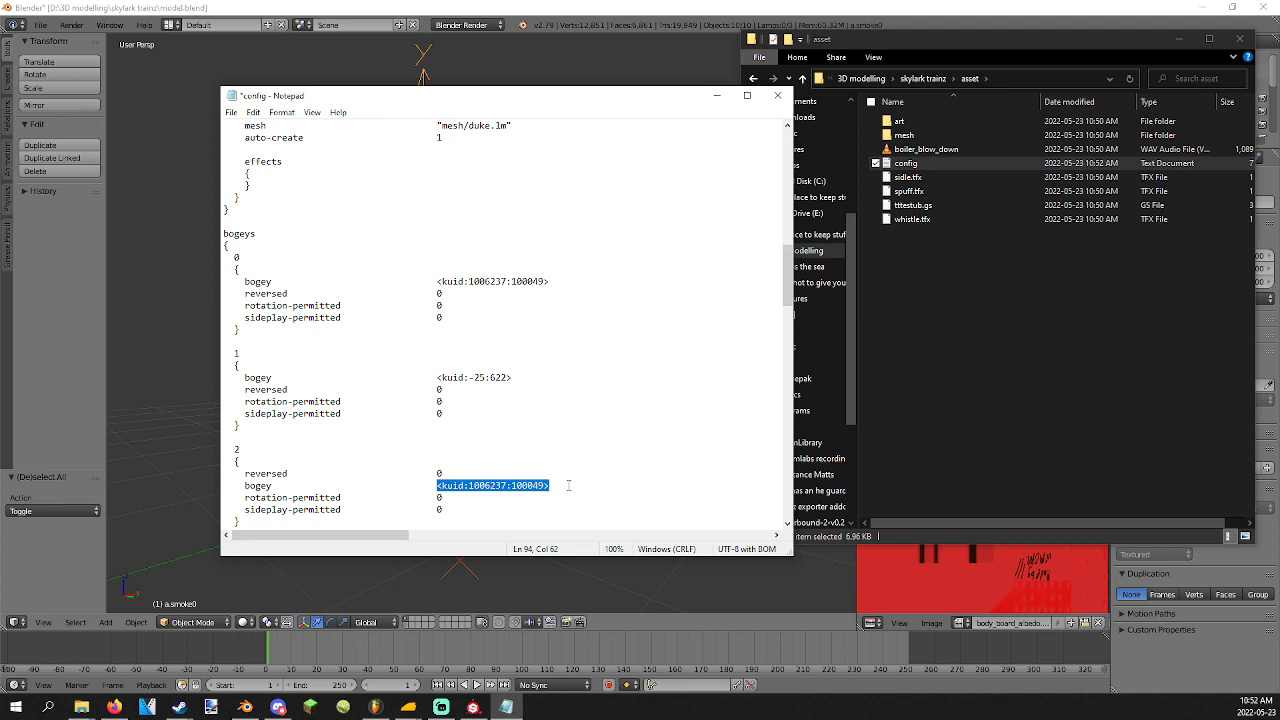
{"action": "type", "text": "<kuid:-25:622>"}
{"action": "scroll", "coordinate": [390, 408], "scroll_direction": "down", "scroll_amount": 17}
{"action": "key", "text": "ctrl+s"}
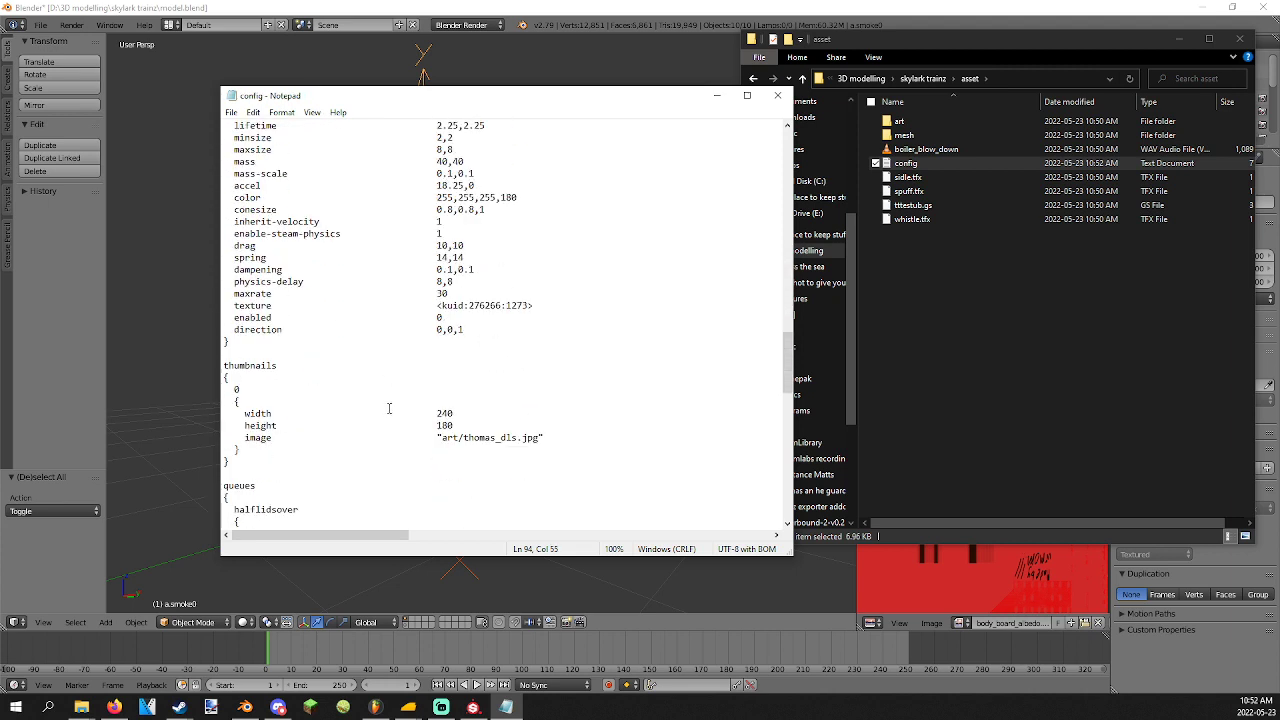
Delete the halflidsover, driver and fireman entries from the queues block, save the config and close it.
{"action": "scroll", "coordinate": [390, 408], "scroll_direction": "down", "scroll_amount": 9}
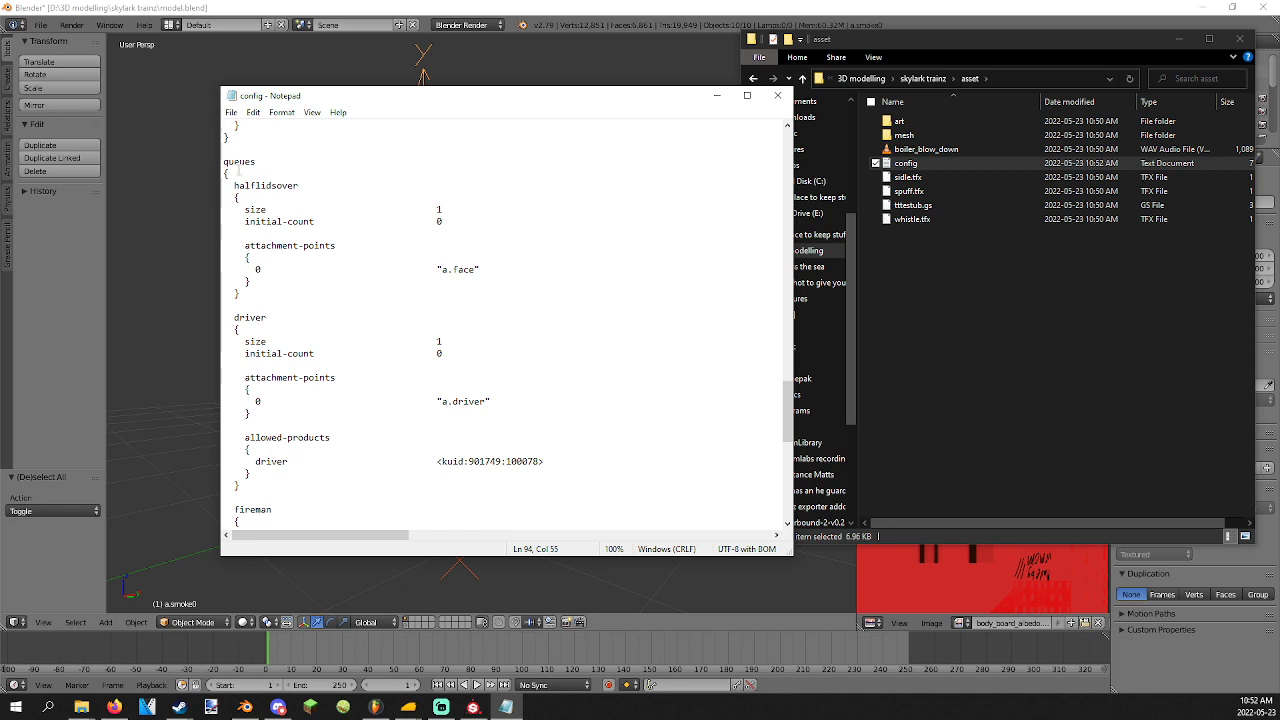
{"action": "left_click_drag", "start_coordinate": [238, 172], "coordinate": [322, 402]}
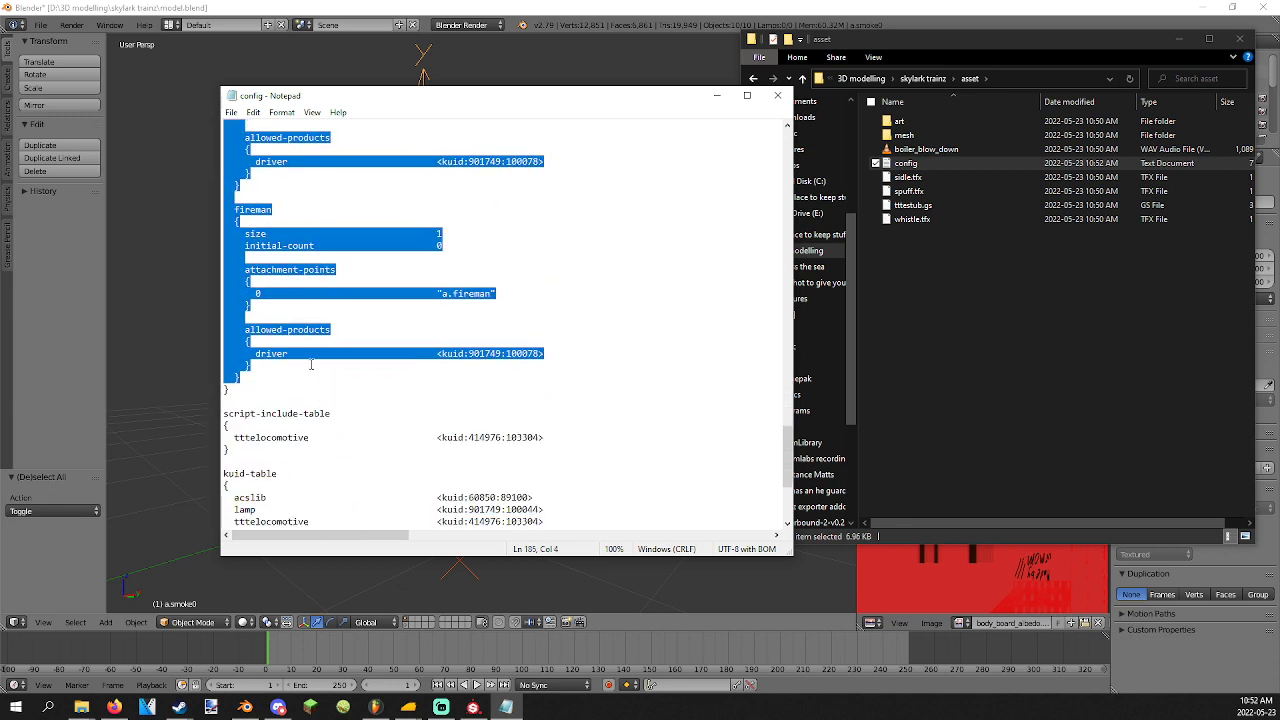
{"action": "key", "text": "BackSpace"}
{"action": "scroll", "coordinate": [323, 357], "scroll_direction": "up", "scroll_amount": 1}
{"action": "scroll", "coordinate": [337, 313], "scroll_direction": "down", "scroll_amount": 1}
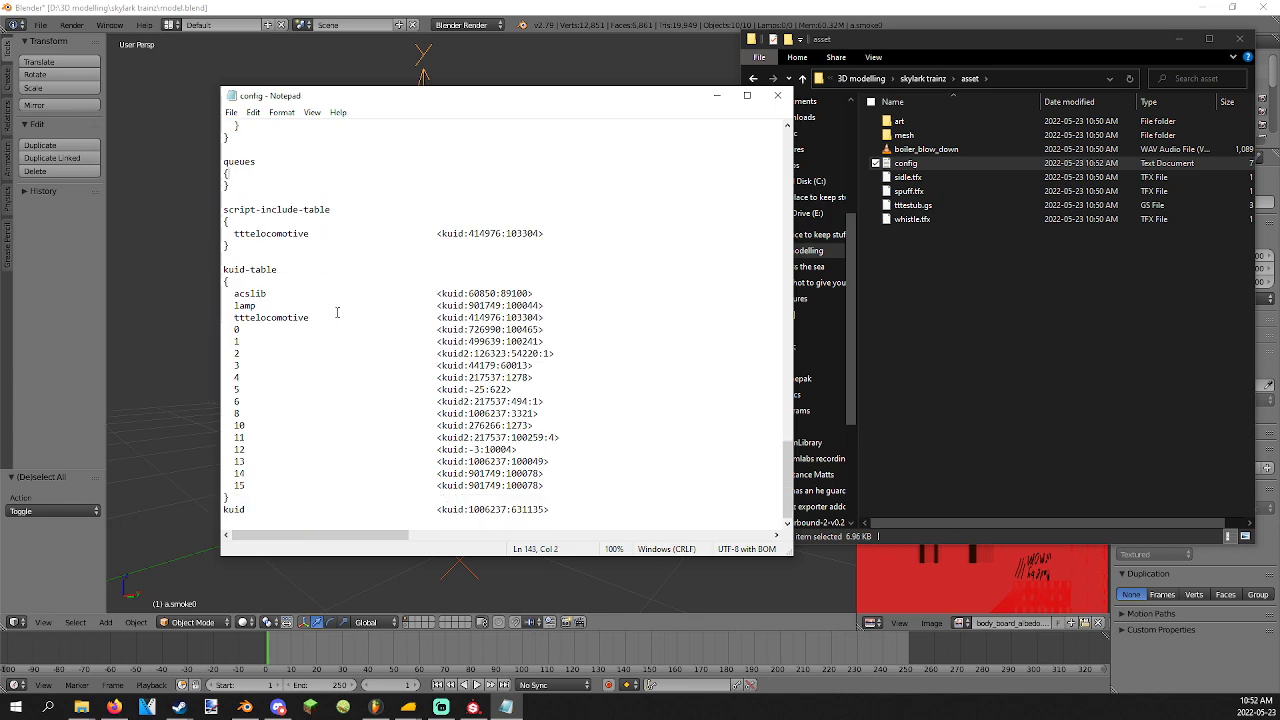
{"action": "left_click", "coordinate": [778, 95]}
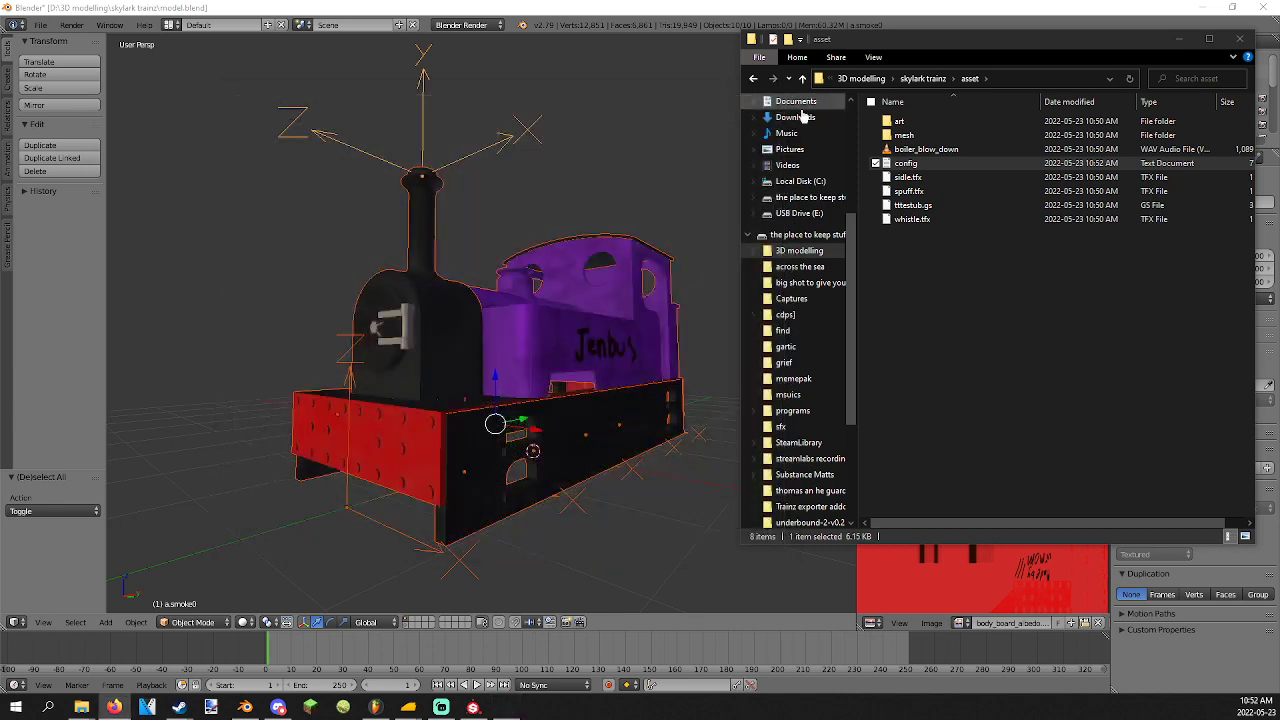
Delete everything in the asset's mesh folder except the attach folder and the duke.lm file.
{"action": "double_click", "coordinate": [905, 135]}
{"action": "scroll", "coordinate": [925, 180], "scroll_direction": "down", "scroll_amount": 2}
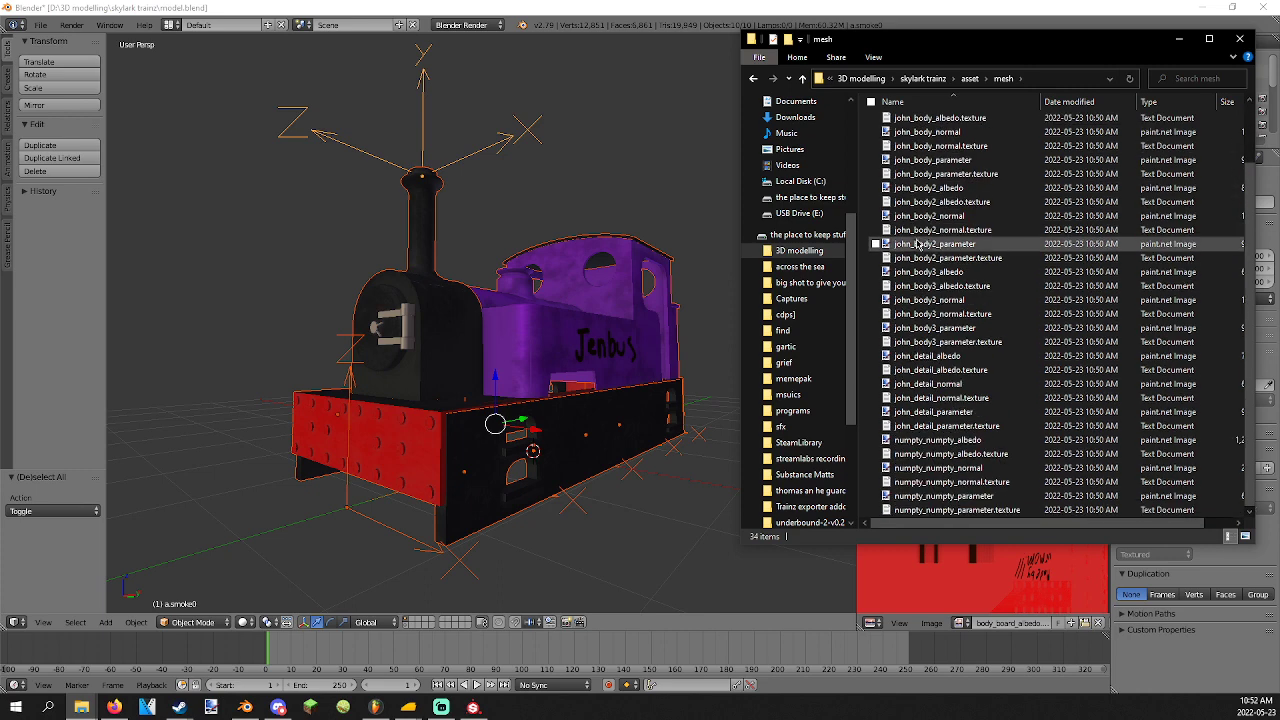
{"action": "key", "text": "ctrl+a"}
{"action": "scroll", "coordinate": [1005, 445], "scroll_direction": "up", "scroll_amount": 2}
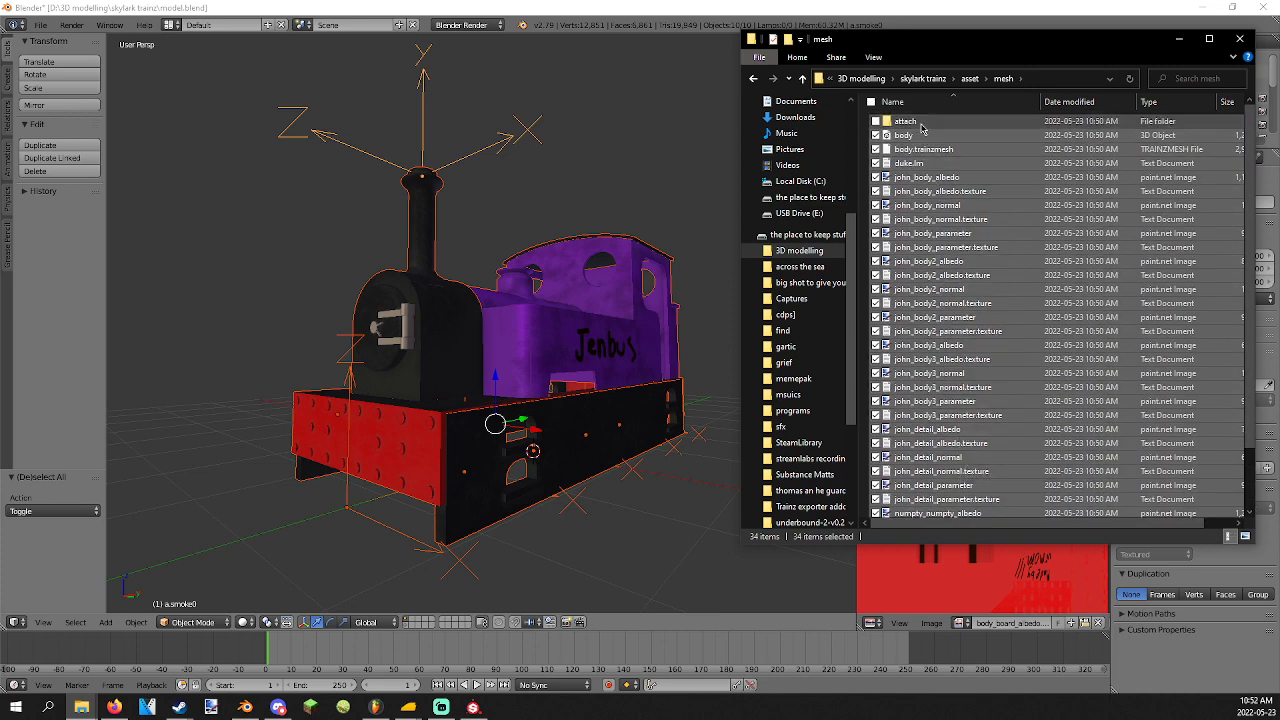
{"action": "left_click", "coordinate": [875, 121]}
{"action": "left_click", "coordinate": [930, 163], "text": "ctrl"}
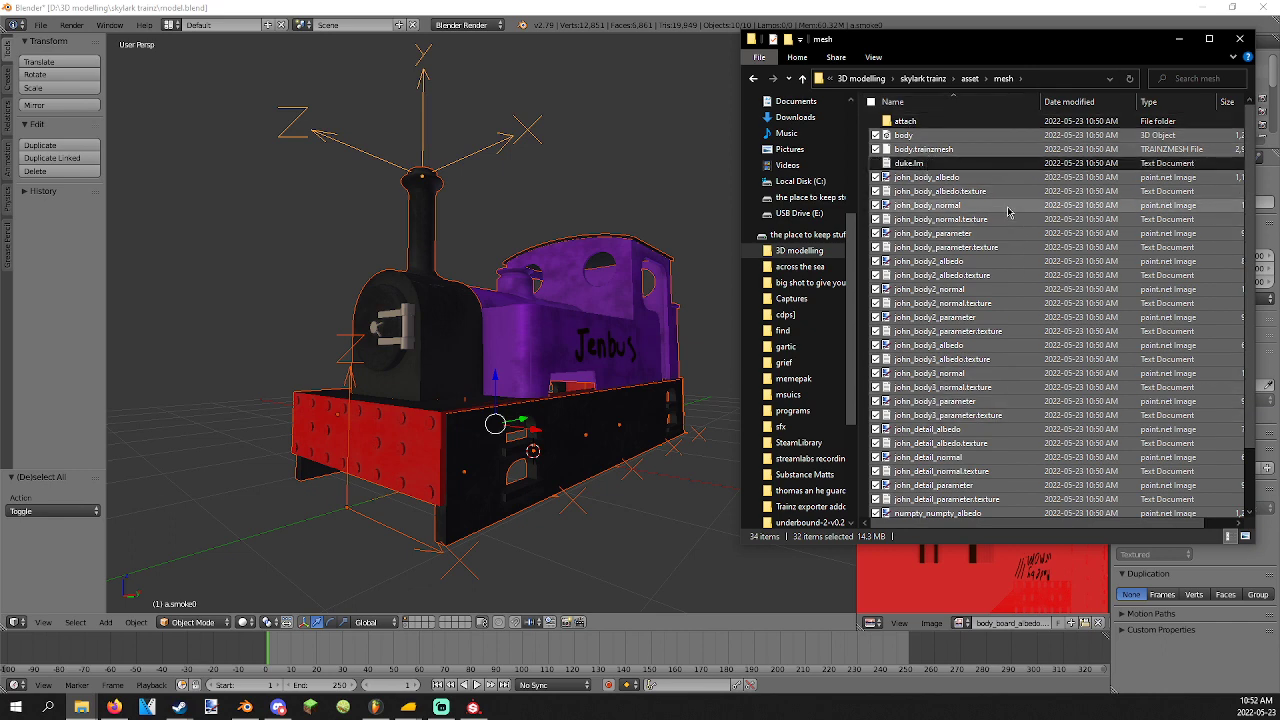
{"action": "right_click", "coordinate": [970, 222]}
{"action": "left_click", "coordinate": [843, 405]}
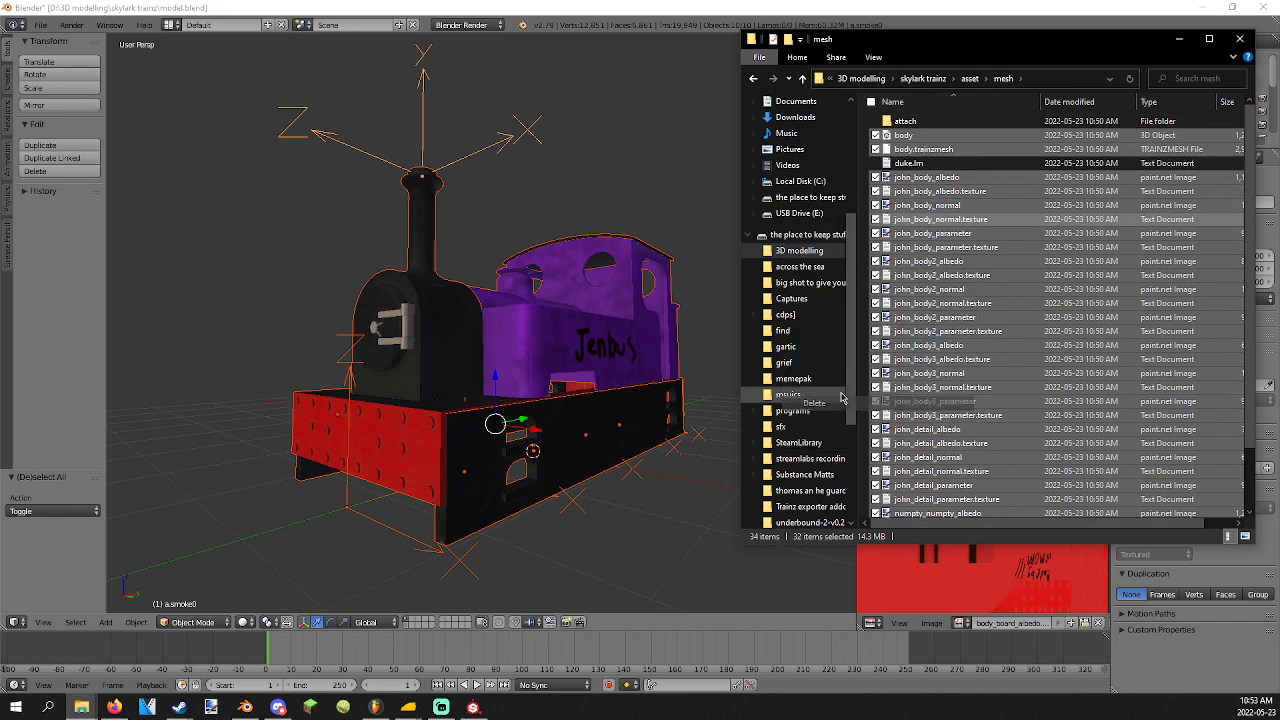
Copy the body mesh and all nine body texture images from the textures folder into the asset's mesh folder.
{"action": "mouse_move", "coordinate": [81, 707]}
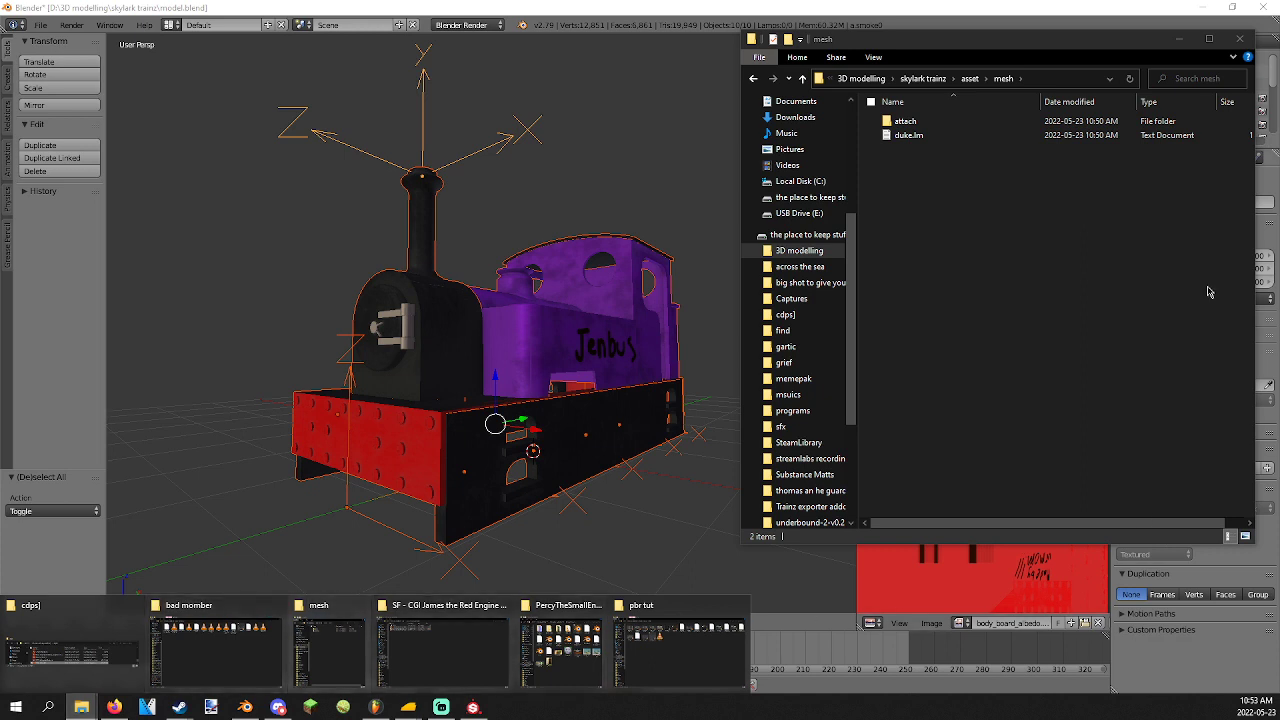
{"action": "left_click", "coordinate": [924, 79]}
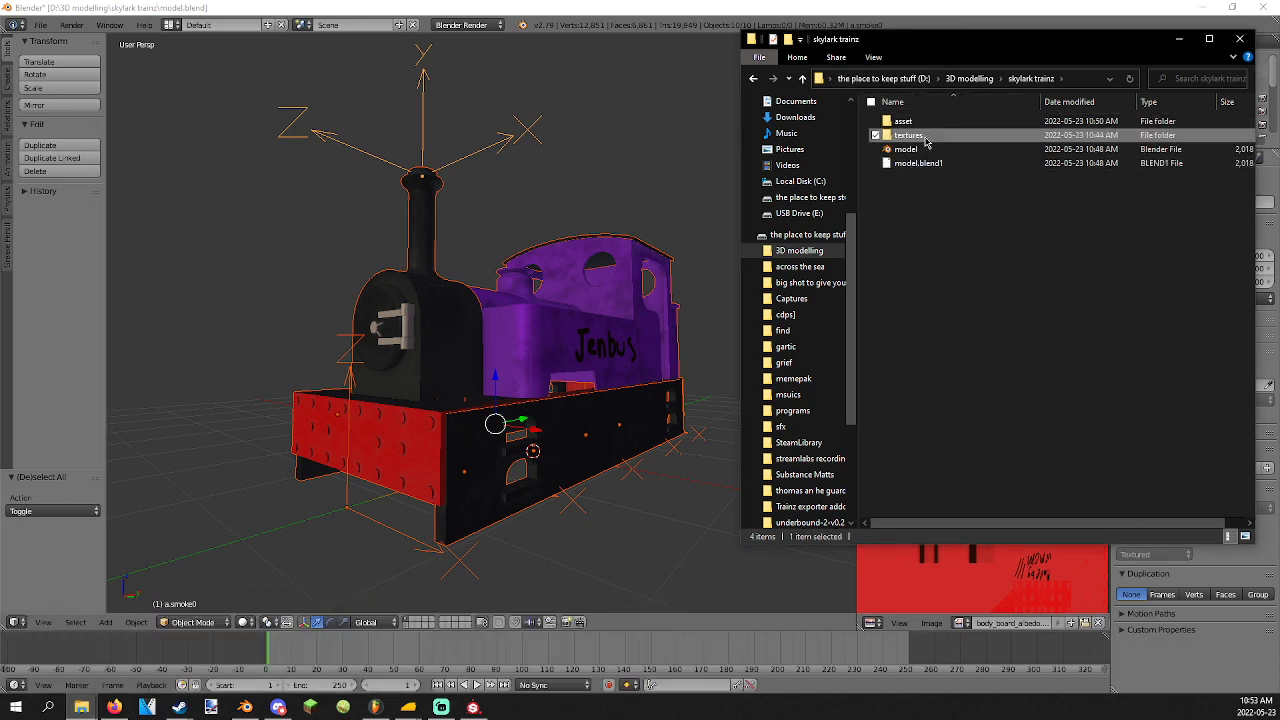
{"action": "double_click", "coordinate": [905, 134]}
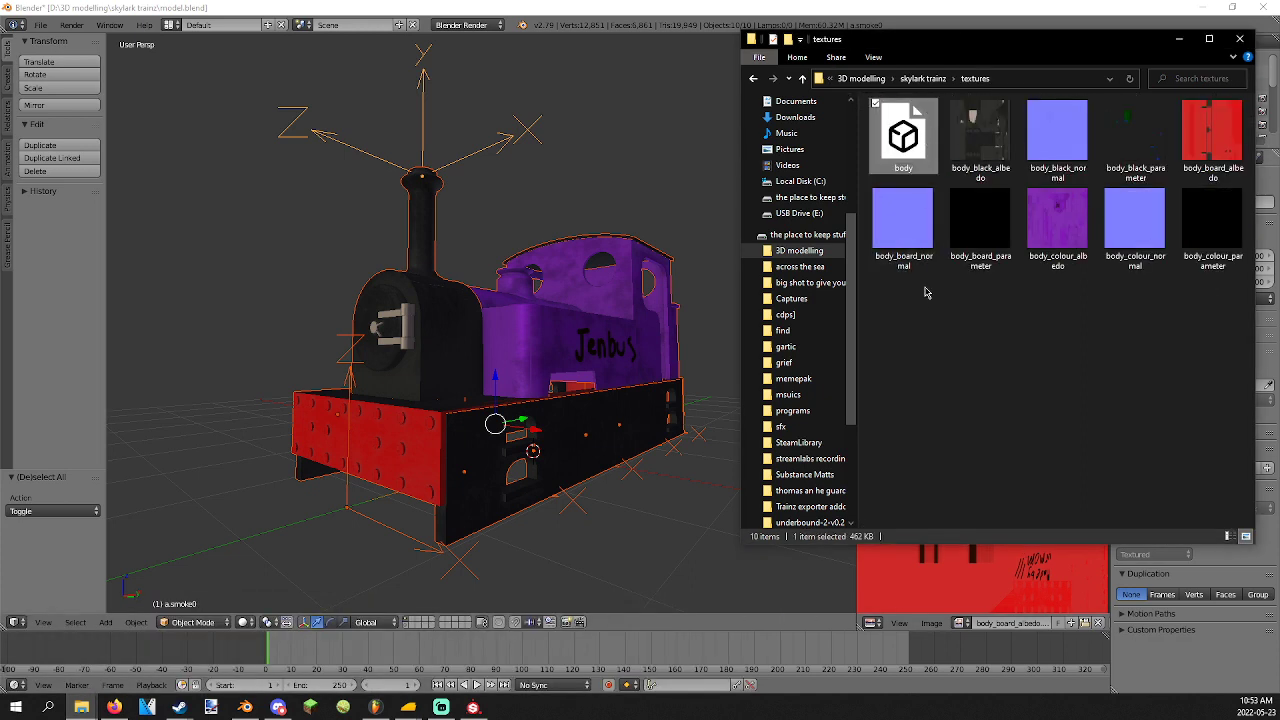
{"action": "left_click_drag", "start_coordinate": [945, 298], "coordinate": [1256, 124]}
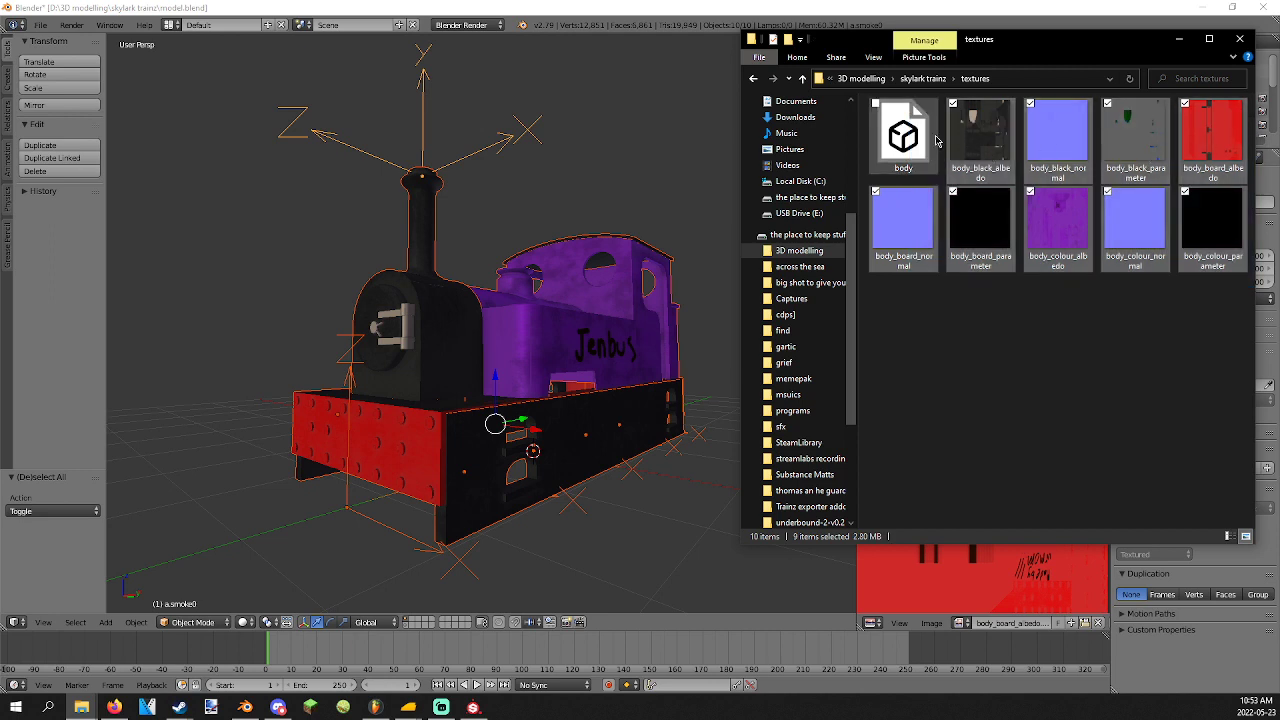
{"action": "left_click", "coordinate": [905, 132], "text": "ctrl"}
{"action": "left_click", "coordinate": [923, 79]}
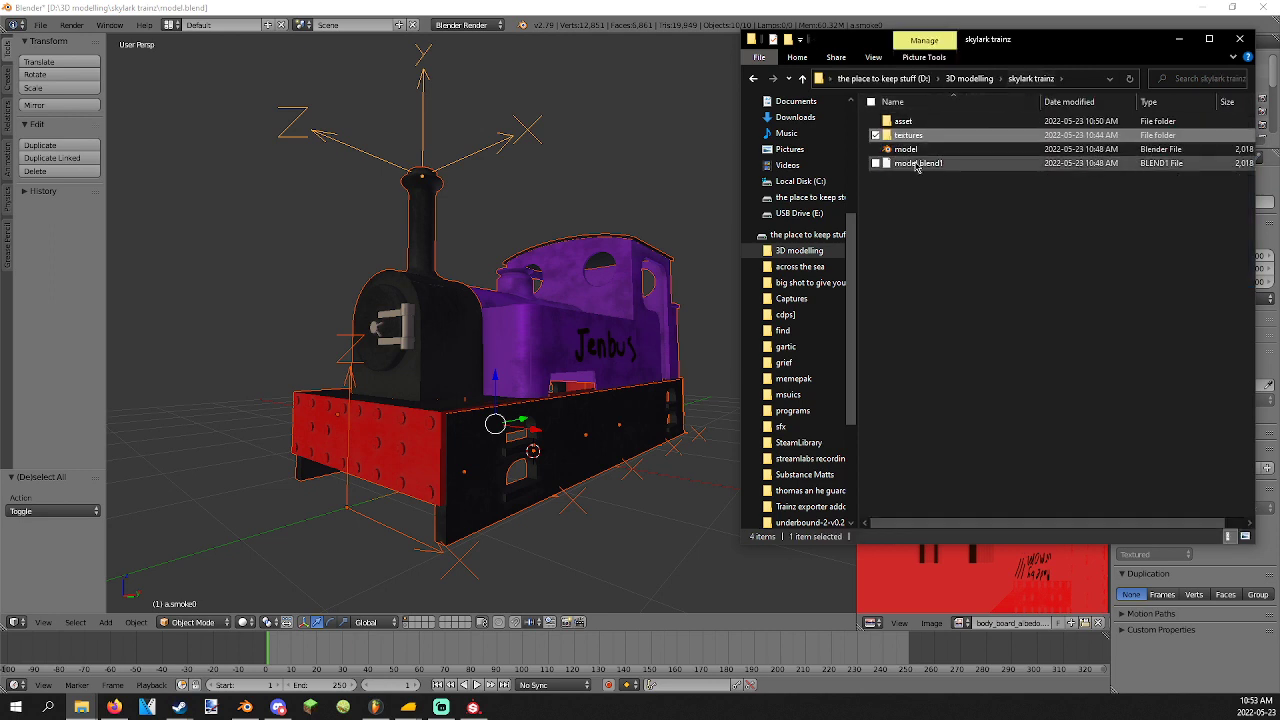
{"action": "double_click", "coordinate": [918, 126]}
{"action": "double_click", "coordinate": [921, 134]}
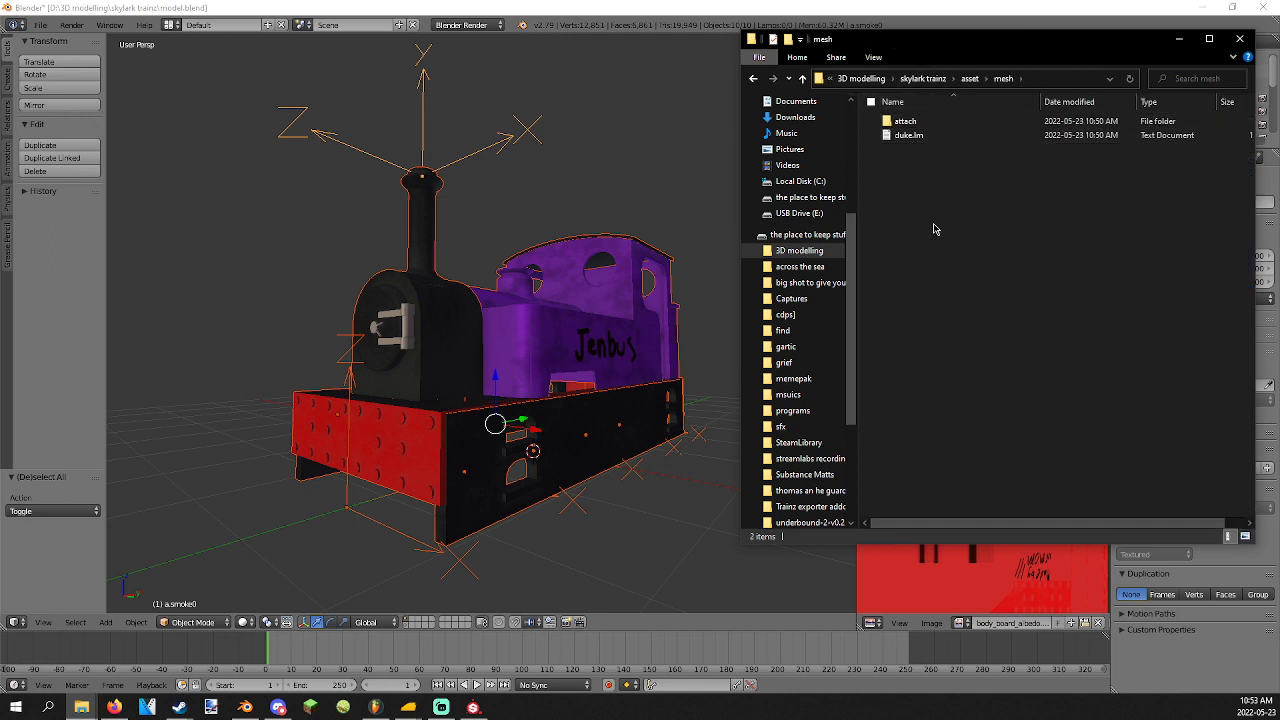
{"action": "key", "text": "ctrl+v"}
Check the mesh name referenced in duke.lm and close the file.
{"action": "double_click", "coordinate": [908, 275]}
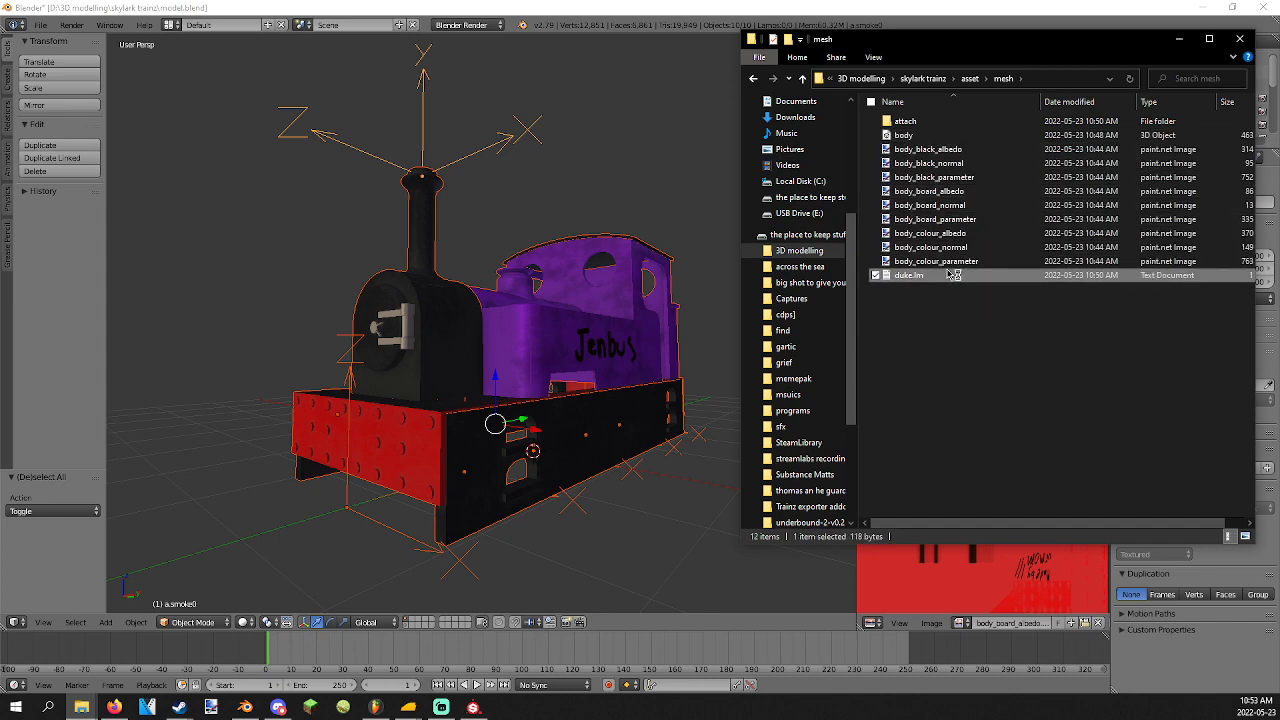
{"action": "left_click_drag", "start_coordinate": [266, 197], "coordinate": [357, 197]}
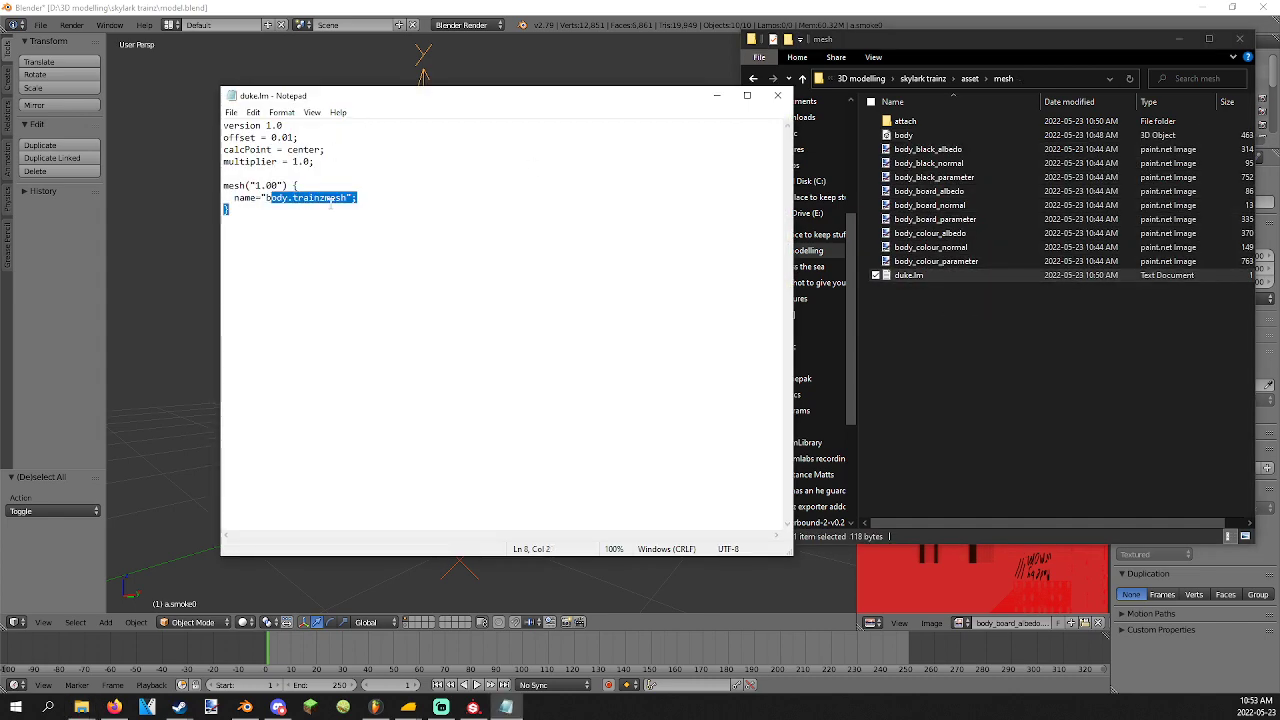
{"action": "left_click", "coordinate": [341, 198]}
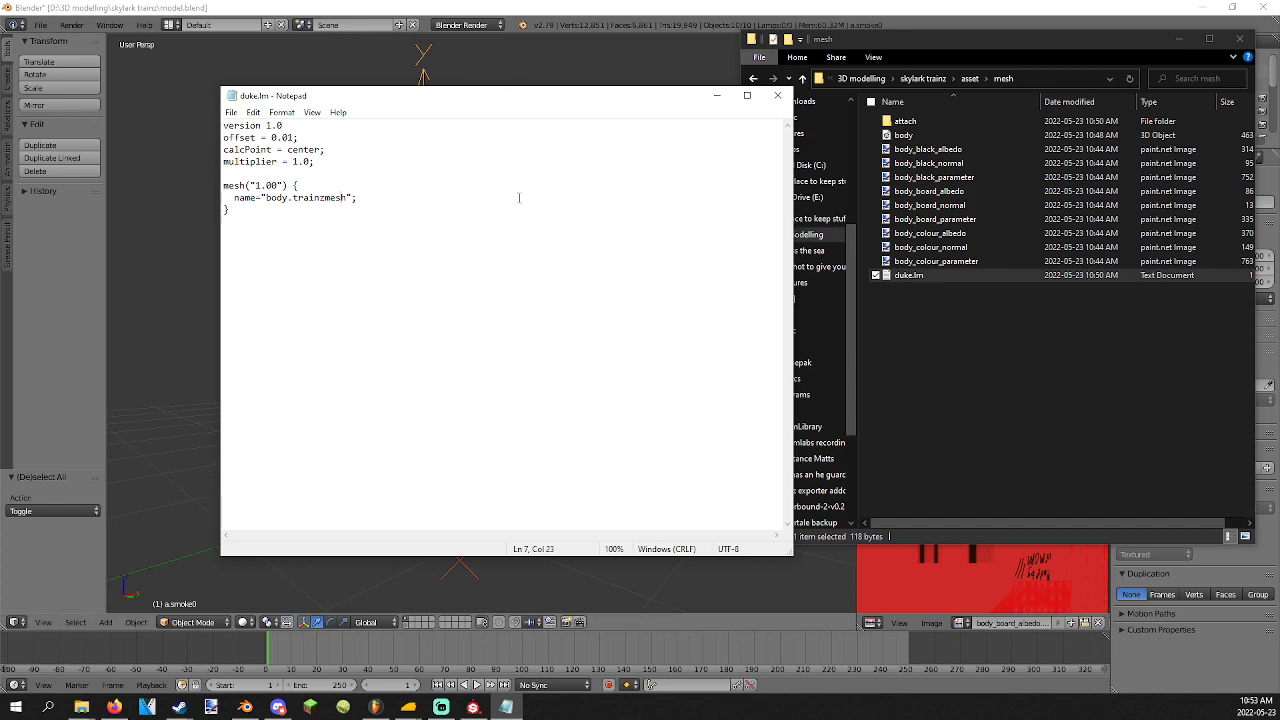
{"action": "left_click", "coordinate": [777, 95]}
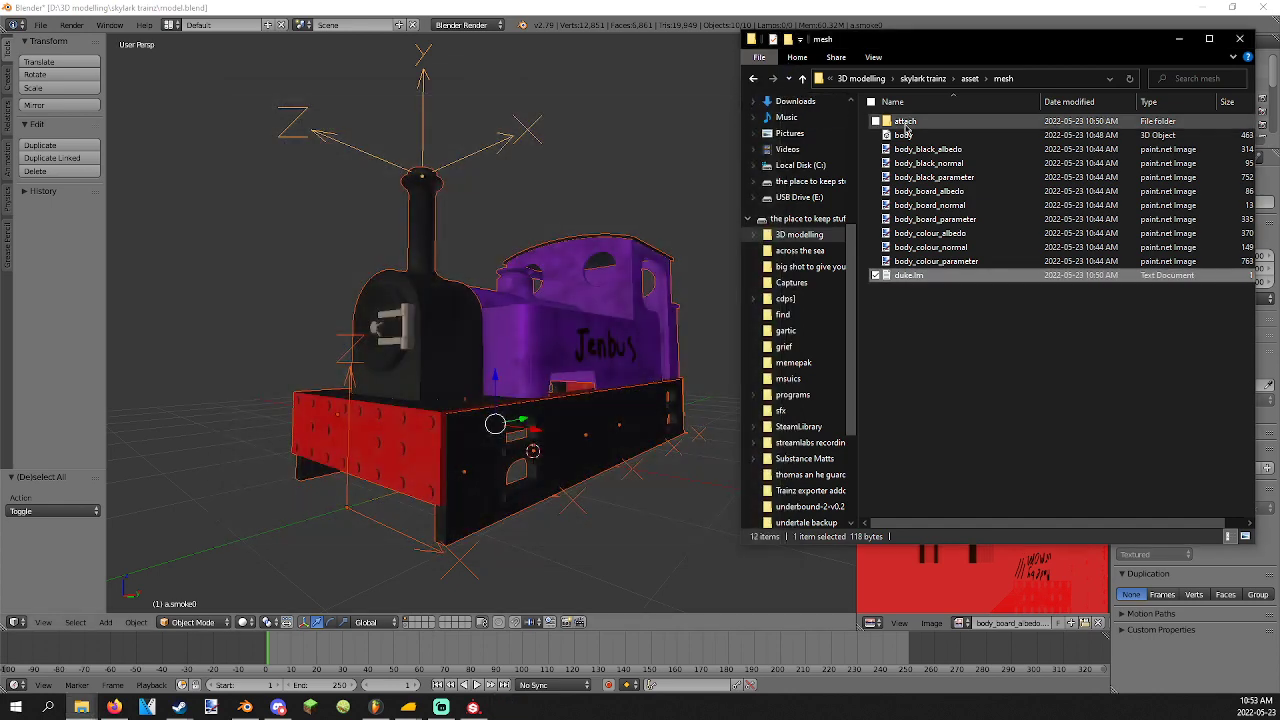
Open the thomas_dls image from the asset's art folder in paint.net, leaving its save settings unapplied.
{"action": "double_click", "coordinate": [905, 121]}
{"action": "left_click", "coordinate": [970, 78]}
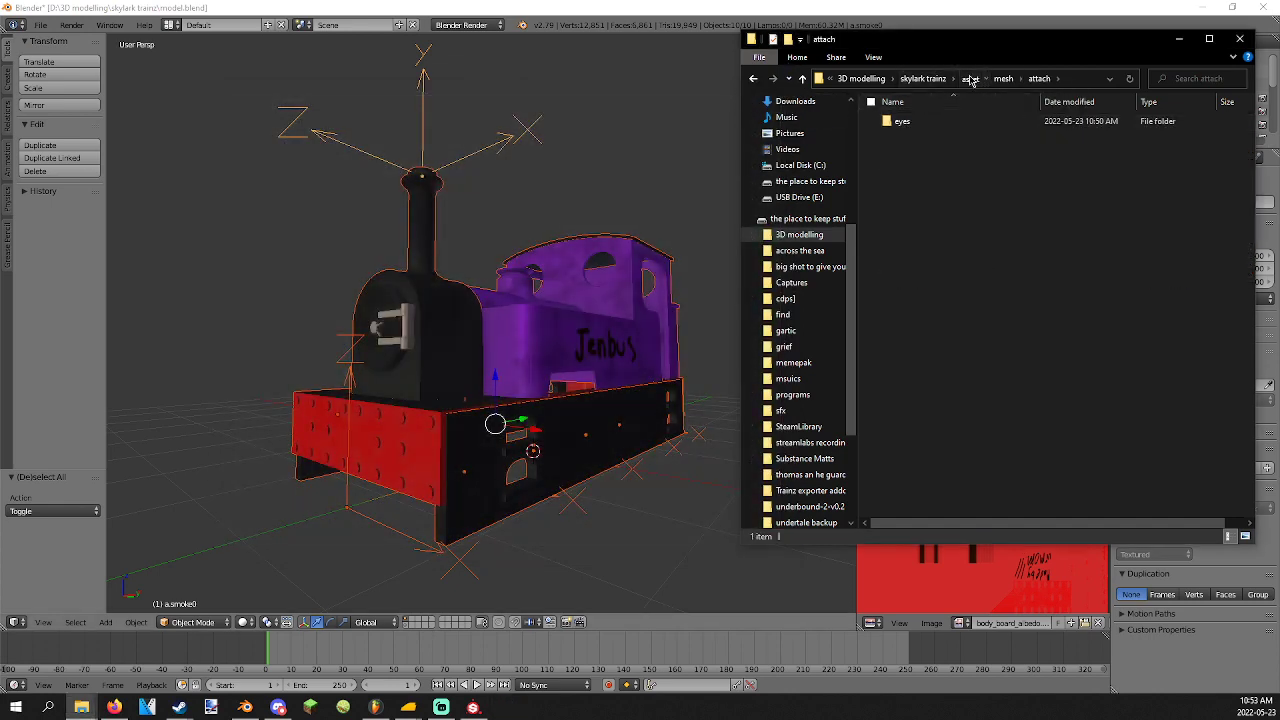
{"action": "double_click", "coordinate": [925, 121]}
{"action": "left_click", "coordinate": [903, 137]}
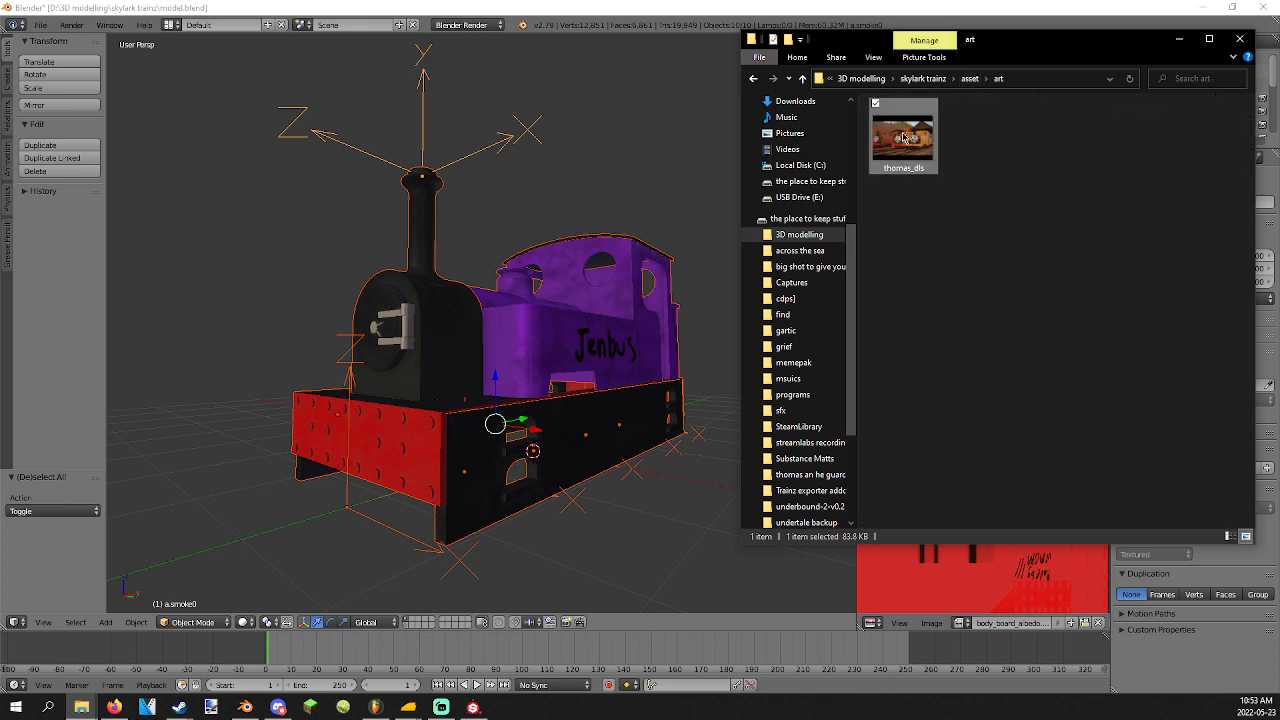
{"action": "left_click_drag", "start_coordinate": [905, 137], "coordinate": [575, 203]}
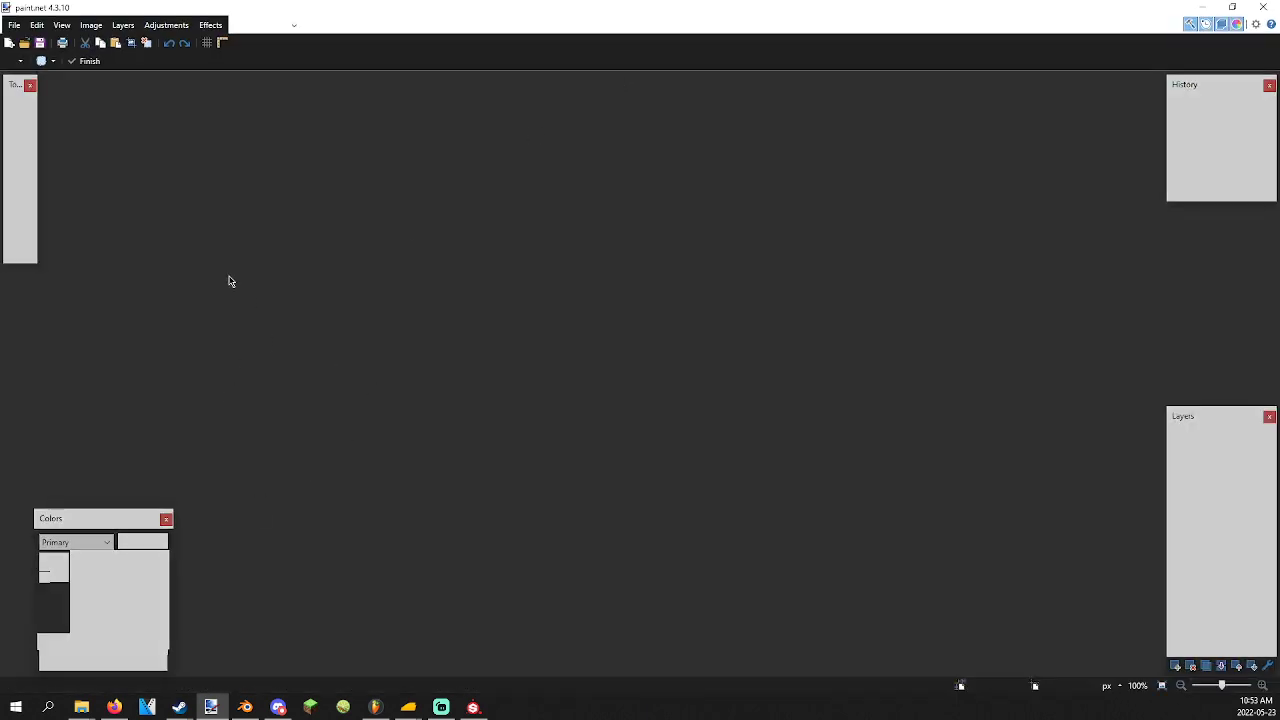
{"action": "key", "text": "ctrl+s"}
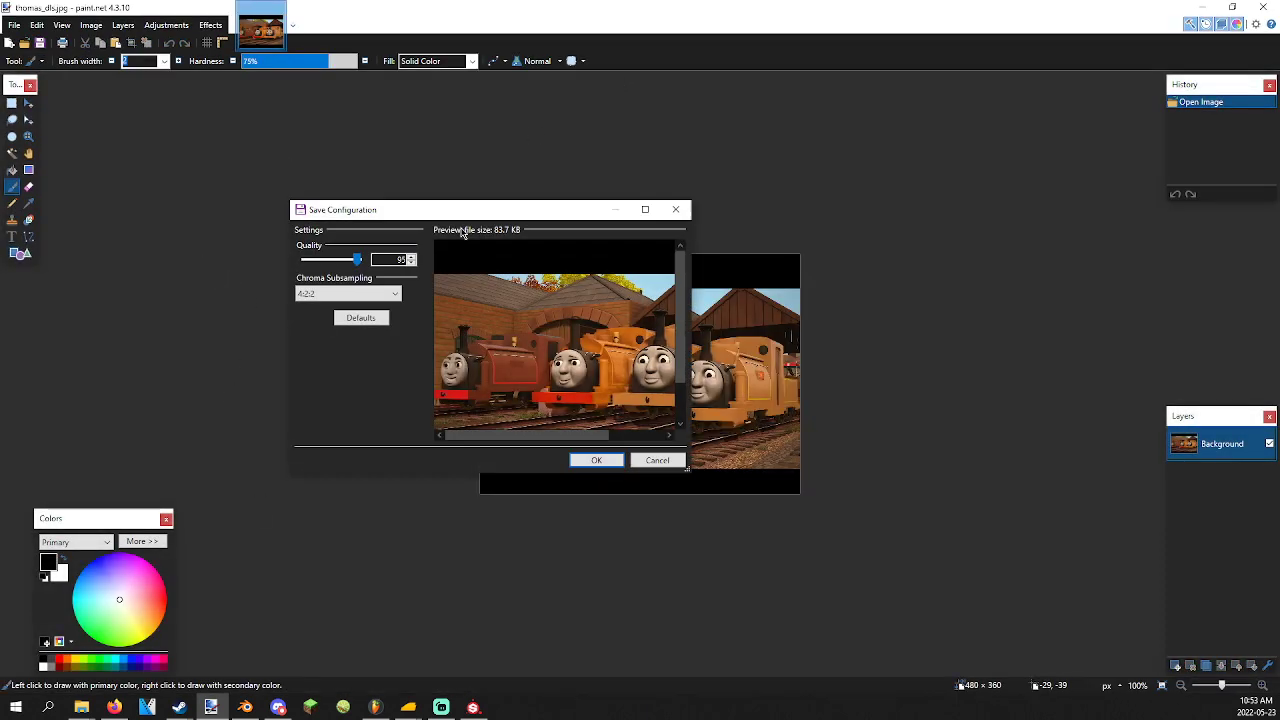
{"action": "left_click", "coordinate": [657, 462]}
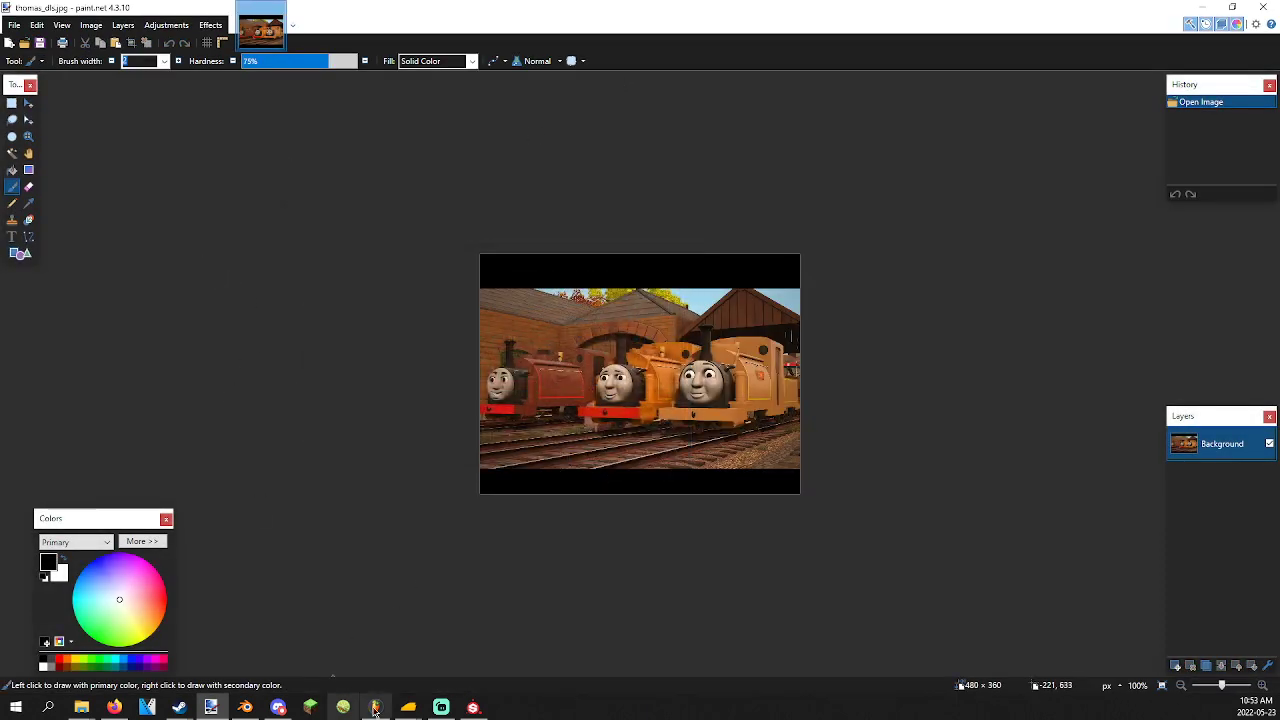
Switch to Blender, deselect all objects and set the 3D view to Only Render.
{"action": "left_click", "coordinate": [245, 707]}
{"action": "key", "text": "a"}
{"action": "key", "text": "n"}
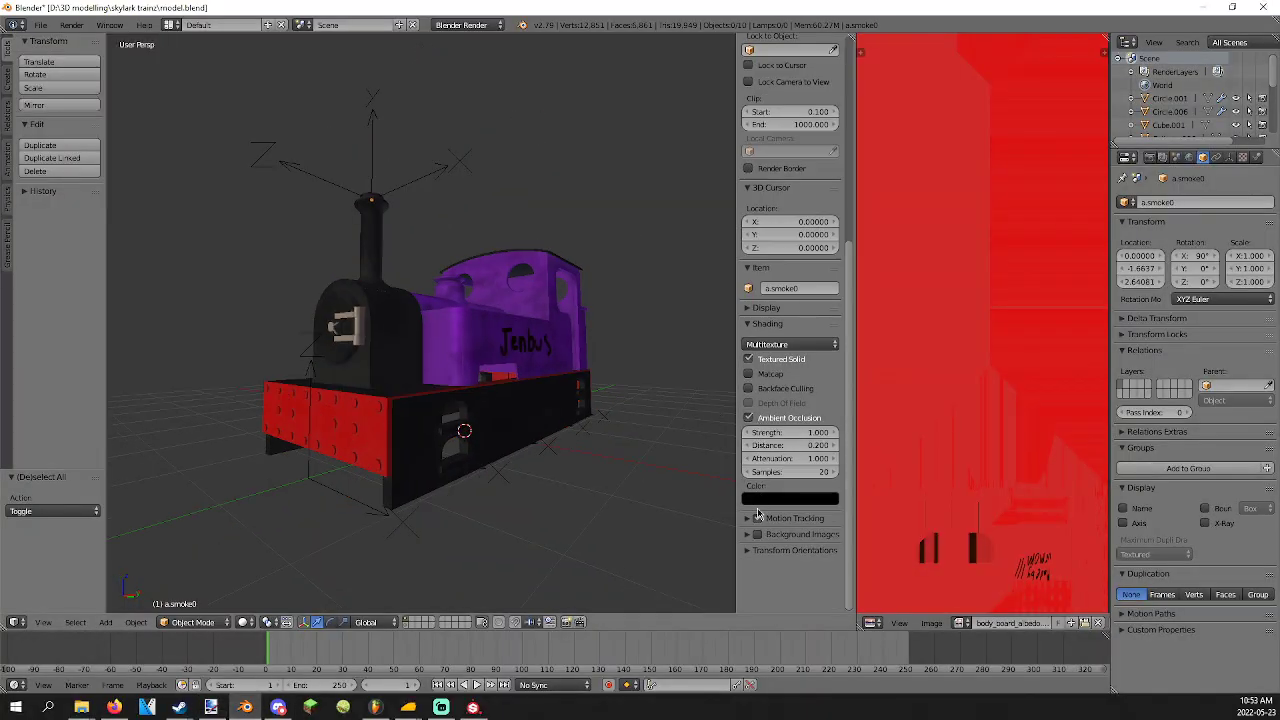
{"action": "left_click", "coordinate": [762, 309]}
{"action": "left_click", "coordinate": [767, 333]}
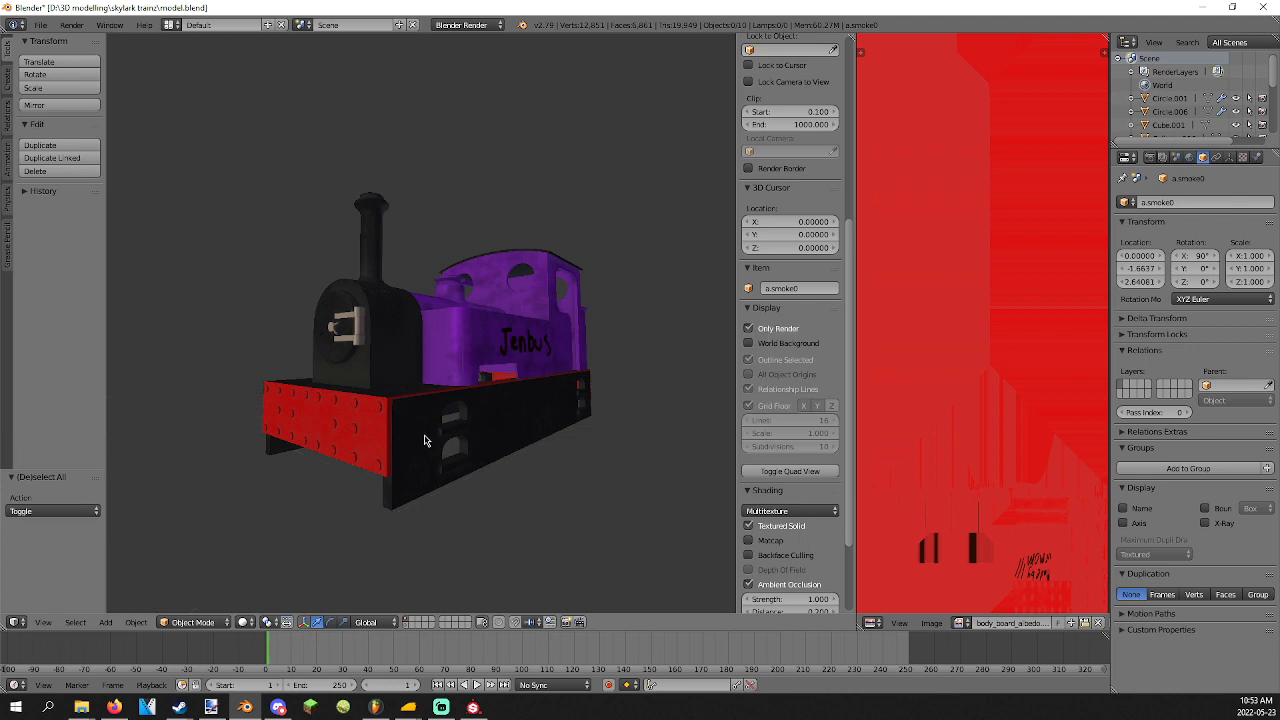
Set the view lens to about 139.1 and capture a screen snip of the locomotive from a front three-quarter angle.
{"action": "scroll", "coordinate": [650, 362], "scroll_direction": "down", "scroll_amount": 4}
{"action": "scroll", "coordinate": [636, 324], "scroll_direction": "down", "scroll_amount": 2}
{"action": "scroll", "coordinate": [789, 334], "scroll_direction": "up", "scroll_amount": 8}
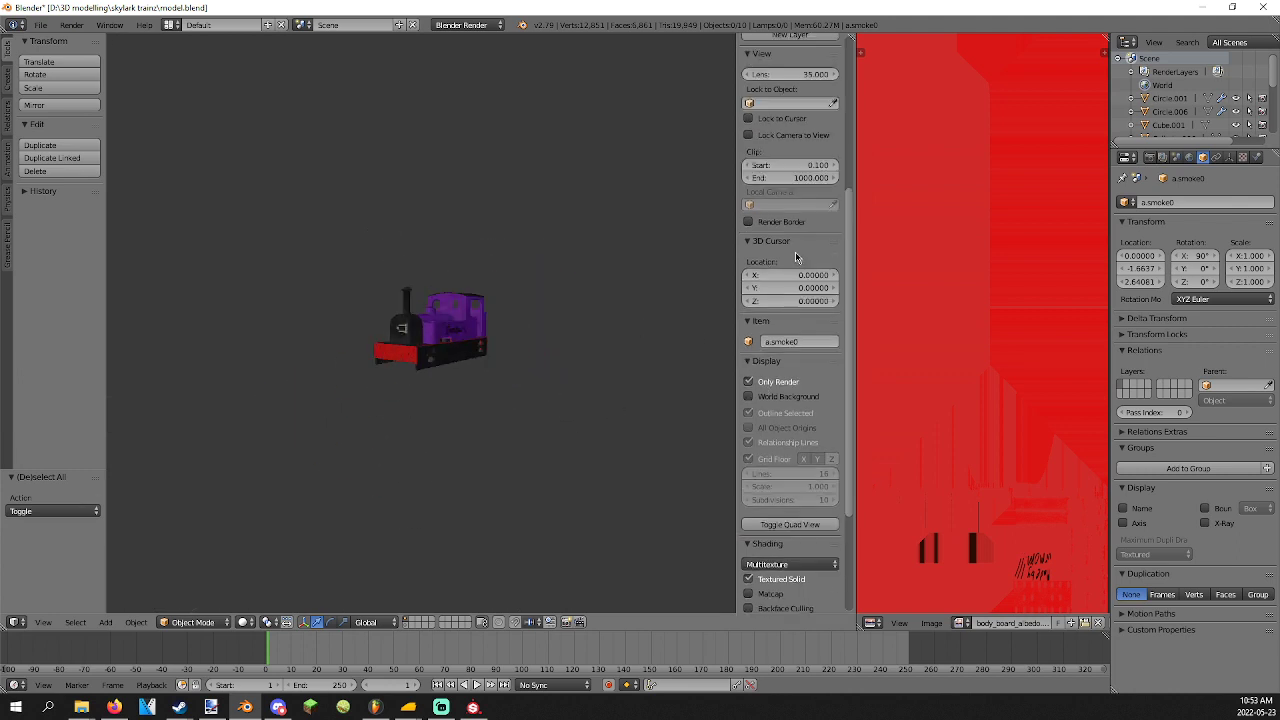
{"action": "left_click_drag", "start_coordinate": [789, 334], "coordinate": [348, 368]}
{"action": "mouse_move", "coordinate": [348, 368]}
{"action": "middle_mouse_down"}
{"action": "mouse_move", "coordinate": [315, 355]}
{"action": "mouse_move", "coordinate": [333, 351]}
{"action": "middle_mouse_up"}
{"action": "key", "text": "super+shift+s"}
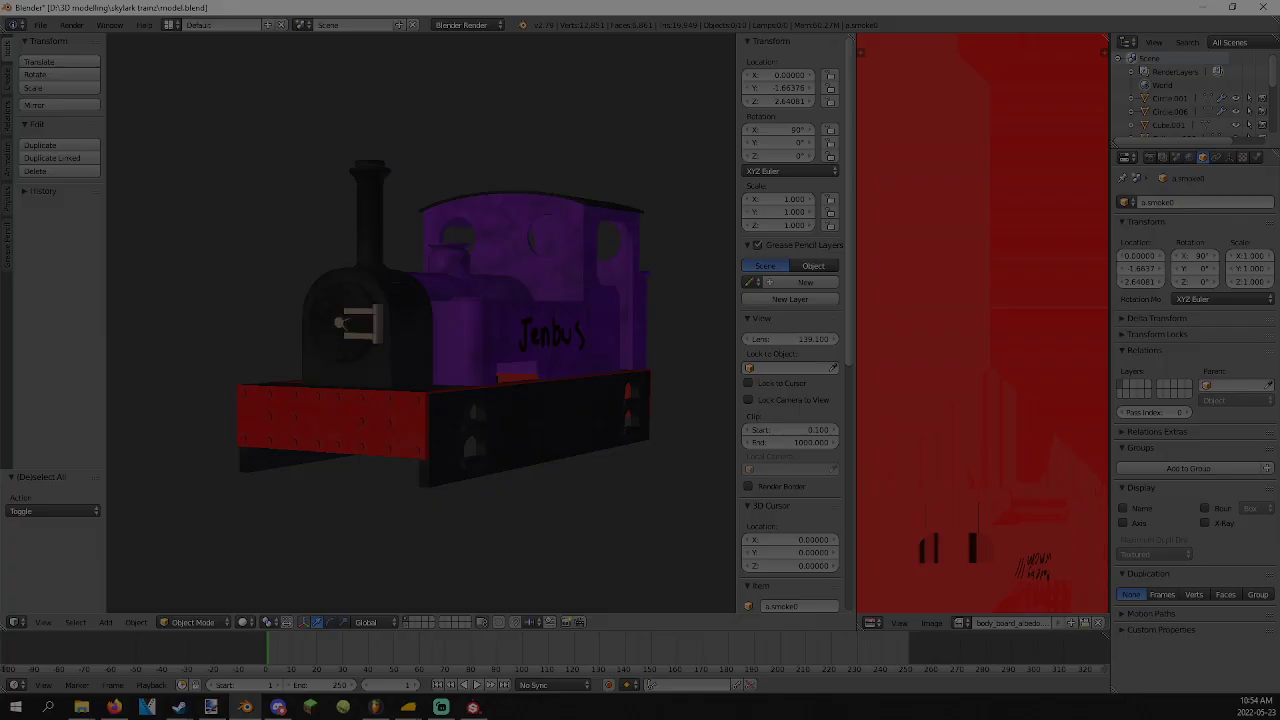
{"action": "left_click_drag", "start_coordinate": [150, 112], "coordinate": [745, 520]}
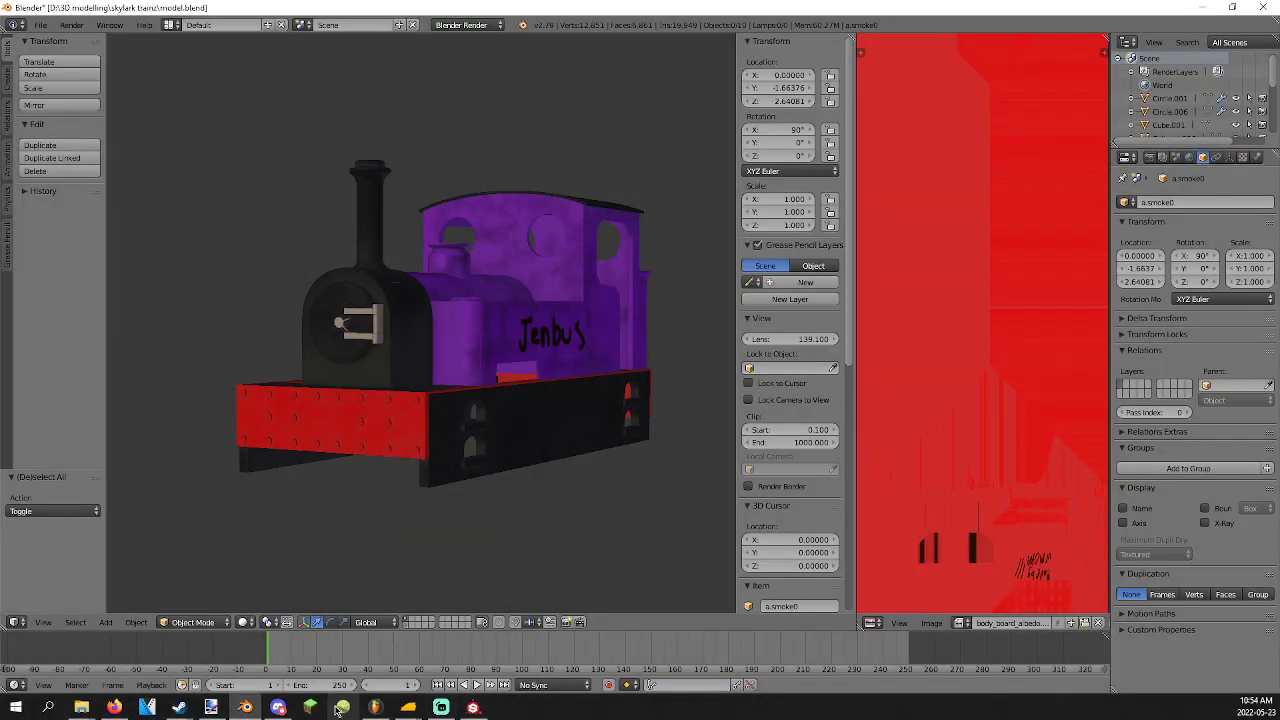
In paint.net, paste the snip over thomas_dls keeping the canvas size, shrink it to about 561 × 380 px, centre the locomotive and save.
{"action": "left_click", "coordinate": [211, 707]}
{"action": "key", "text": "ctrl+v"}
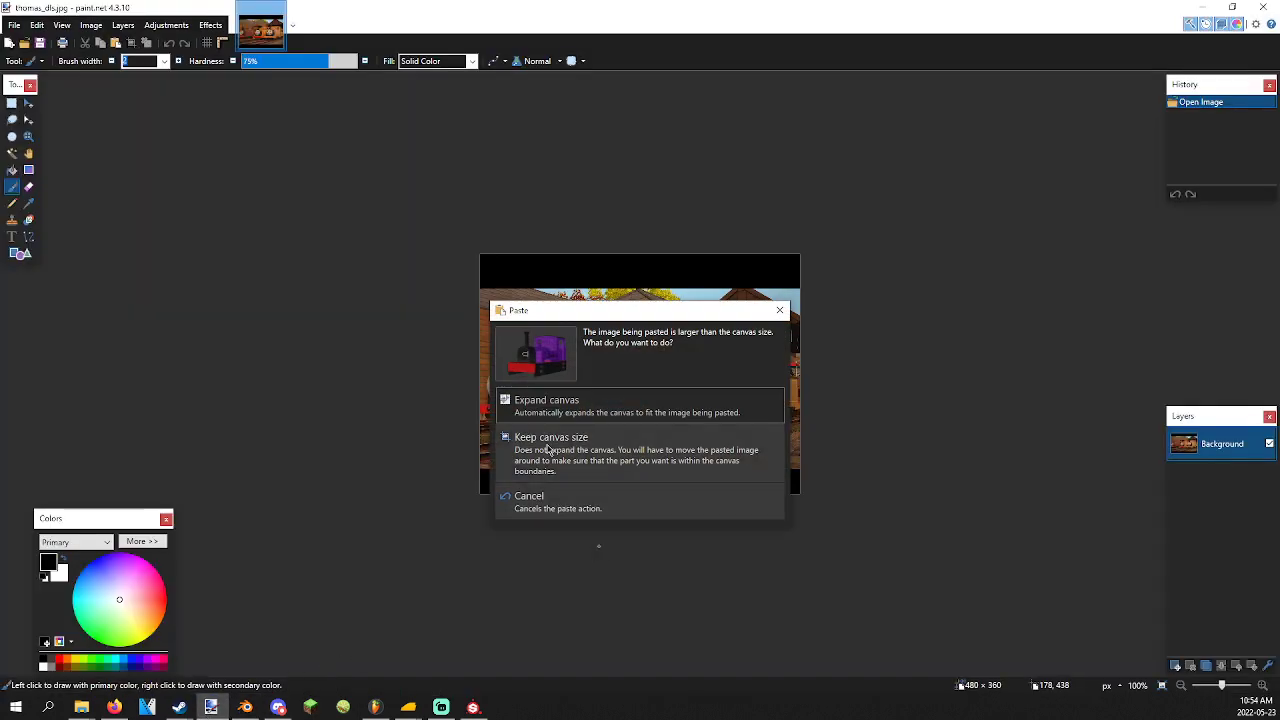
{"action": "key", "text": "Return"}
{"action": "left_click_drag", "start_coordinate": [456, 367], "coordinate": [391, 380]}
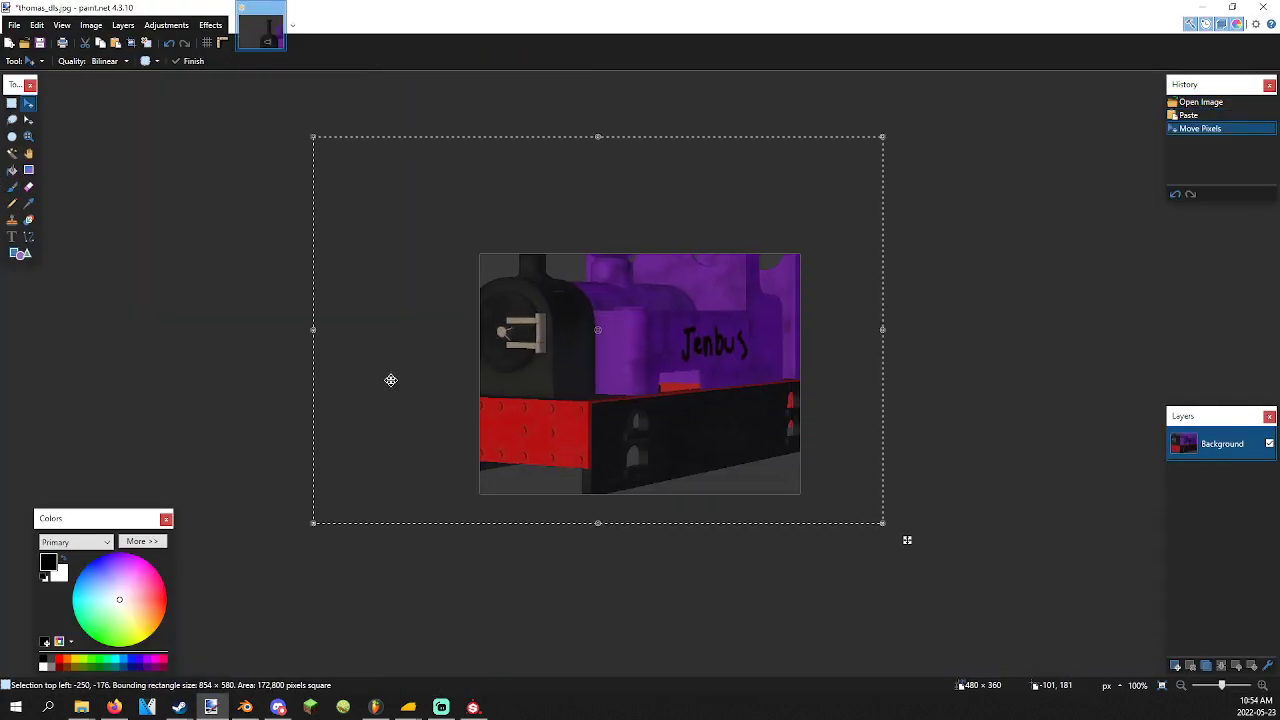
{"action": "left_click_drag", "start_coordinate": [314, 334], "coordinate": [521, 378], "text": "shift"}
{"action": "key", "text": "ctrl+s"}
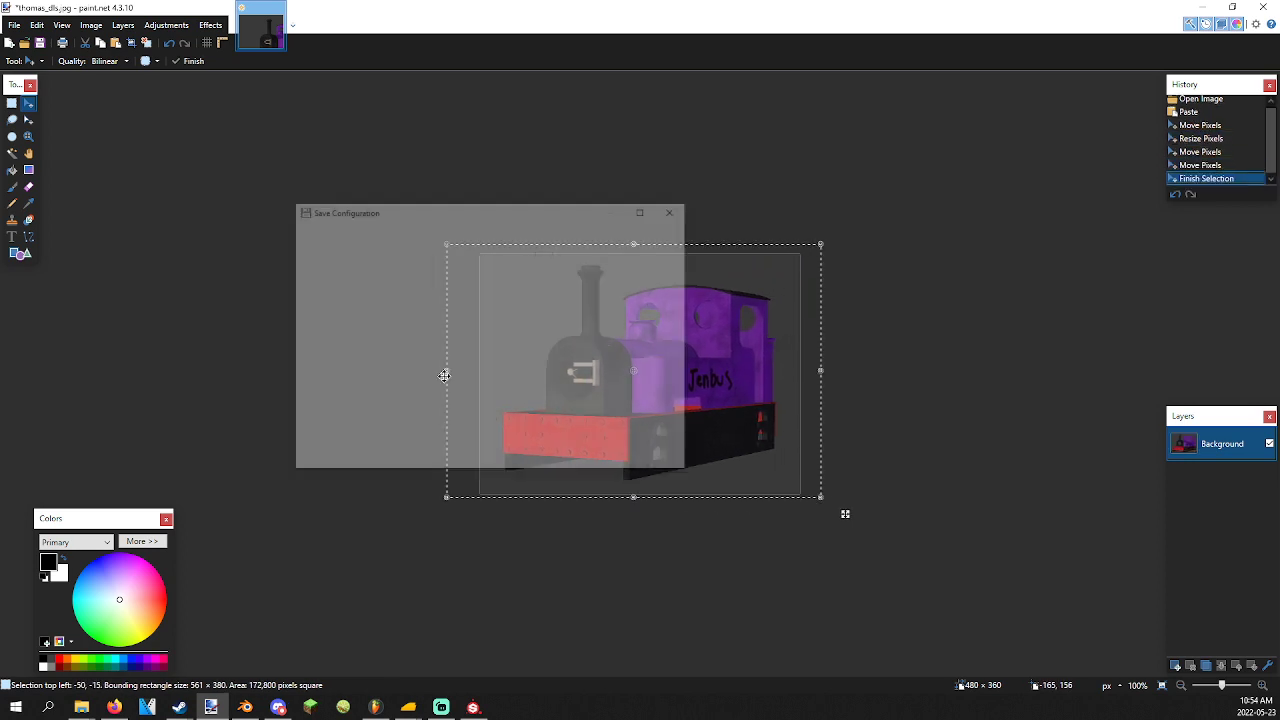
{"action": "left_click", "coordinate": [594, 460]}
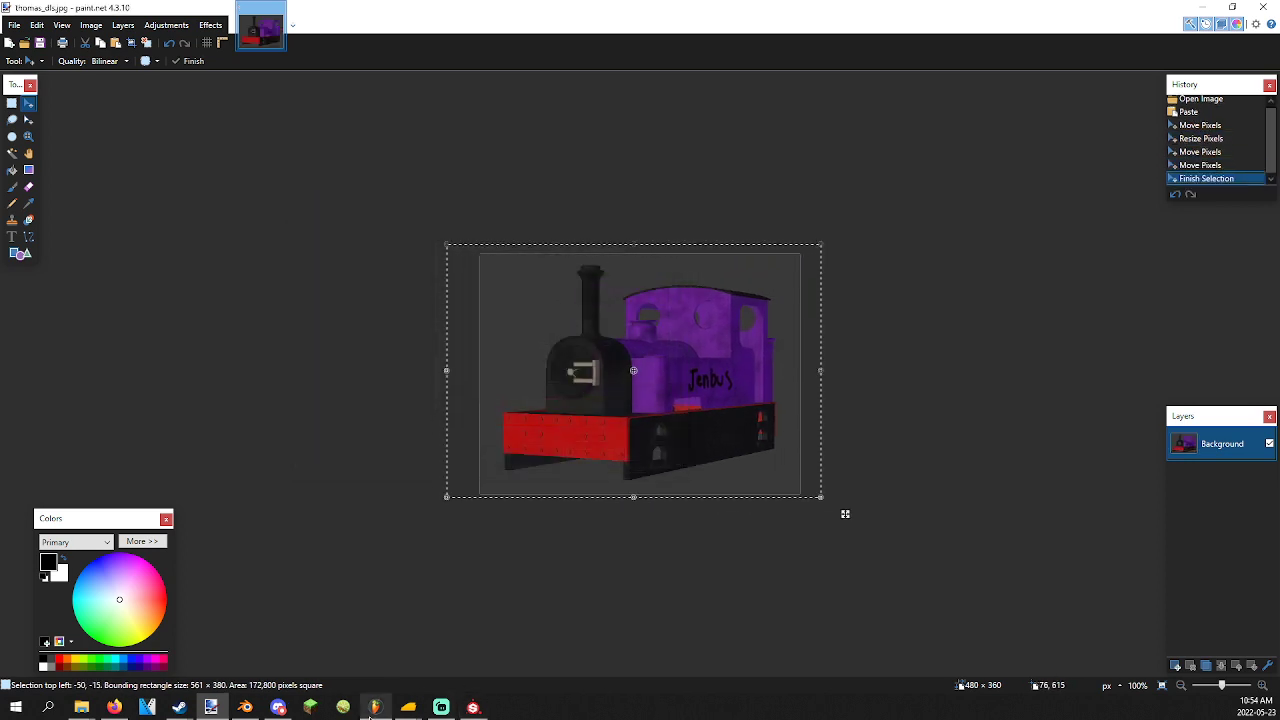
Import the asset folder from skylark trainz into Content Manager.
{"action": "mouse_move", "coordinate": [408, 707]}
{"action": "left_click", "coordinate": [352, 666]}
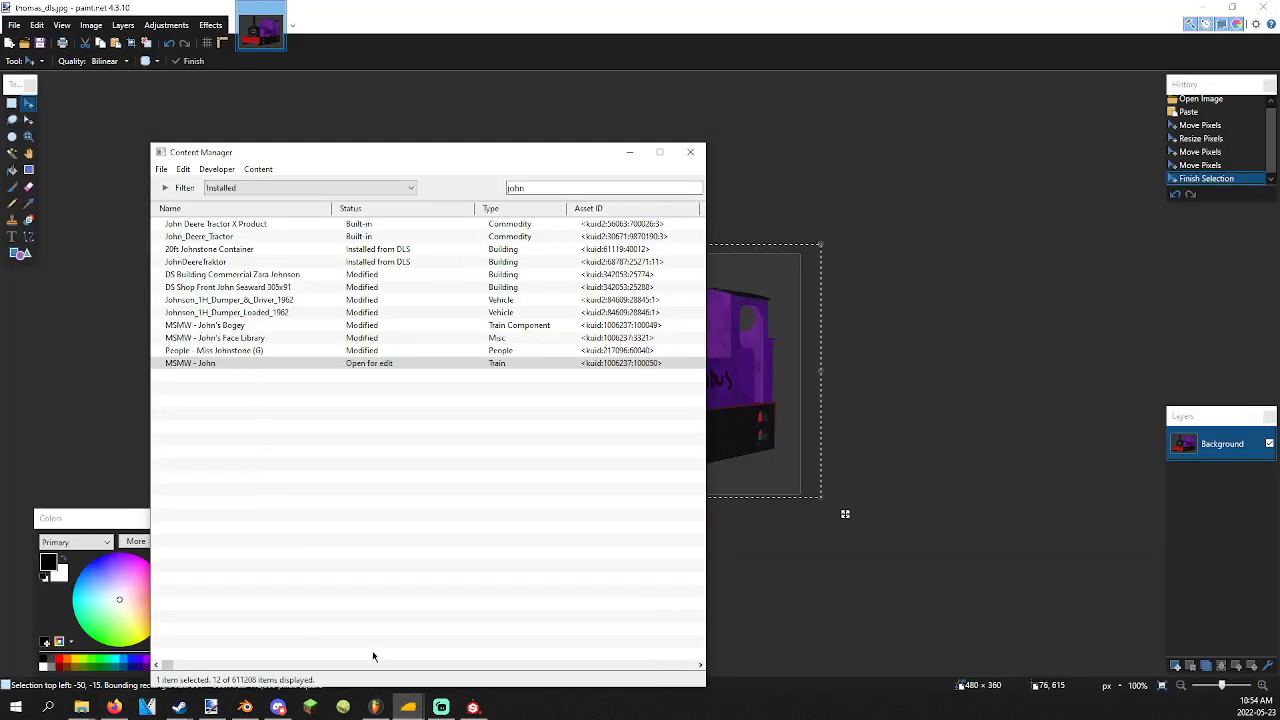
{"action": "mouse_move", "coordinate": [81, 707]}
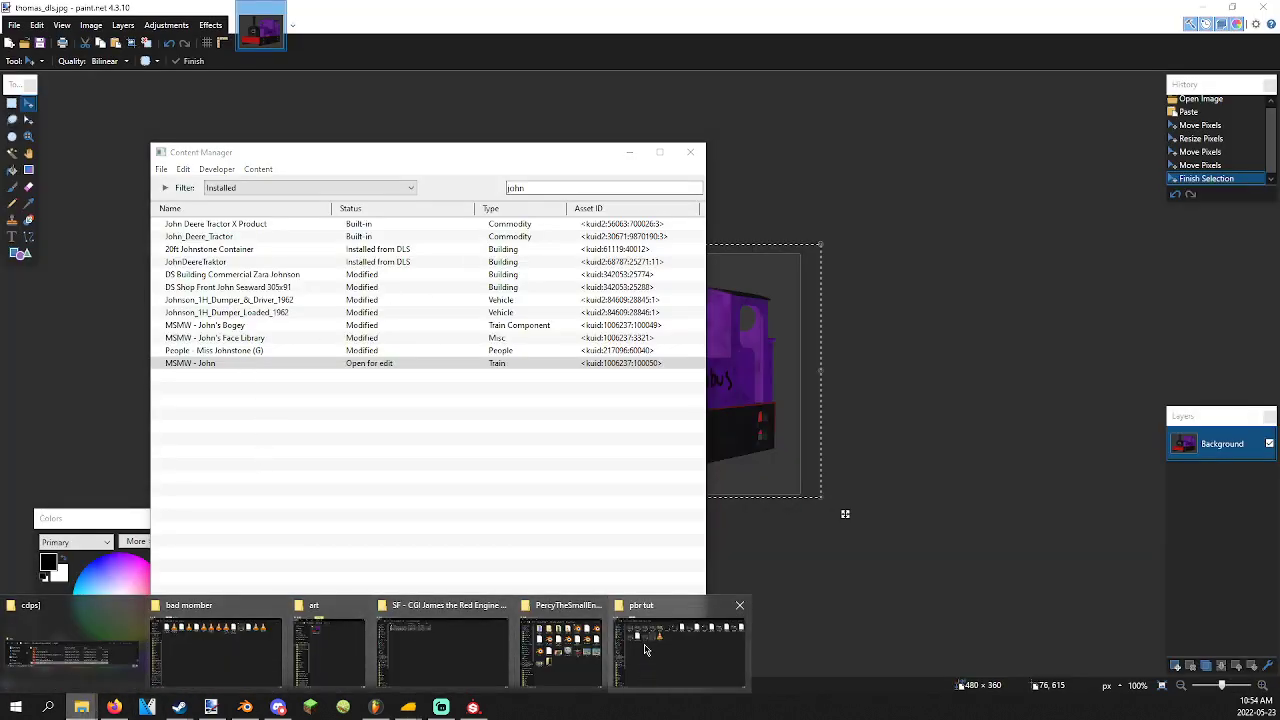
{"action": "mouse_move", "coordinate": [500, 646]}
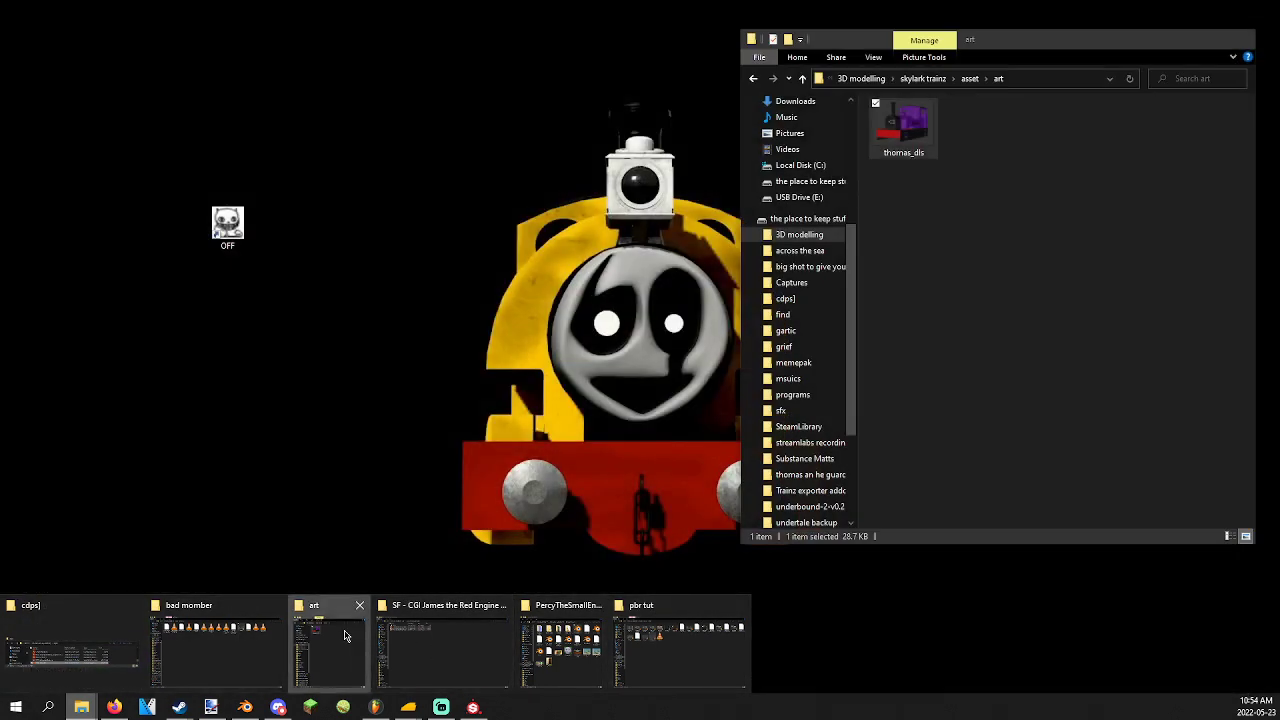
{"action": "left_click", "coordinate": [330, 650]}
{"action": "left_click", "coordinate": [935, 79]}
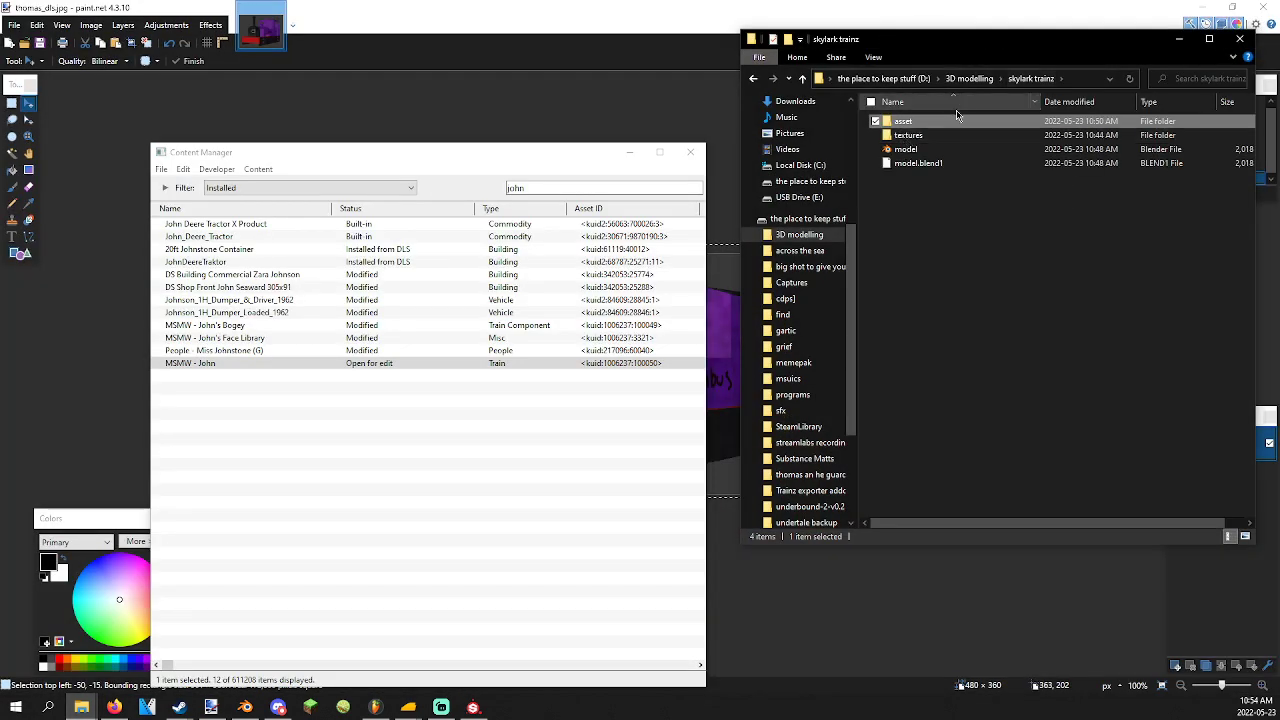
{"action": "left_click_drag", "start_coordinate": [950, 121], "coordinate": [508, 403]}
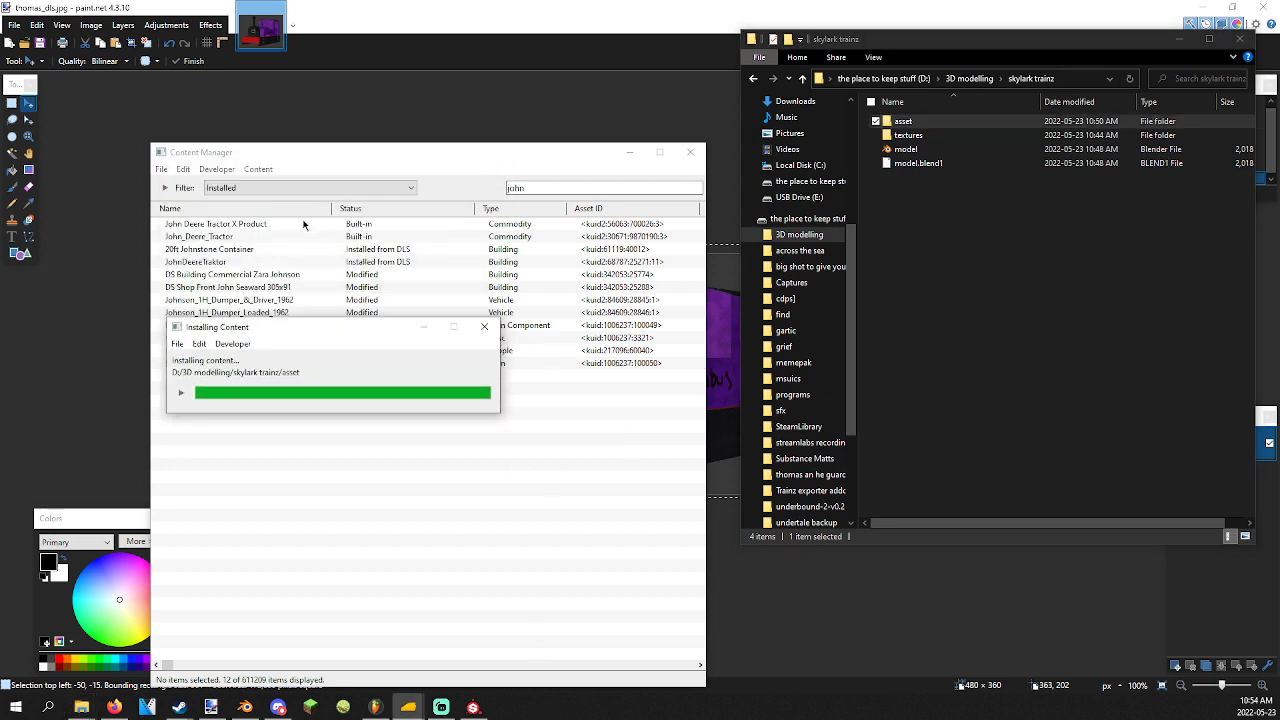
Filter the Content Manager list to today's assets and clear the search text.
{"action": "left_click", "coordinate": [281, 193]}
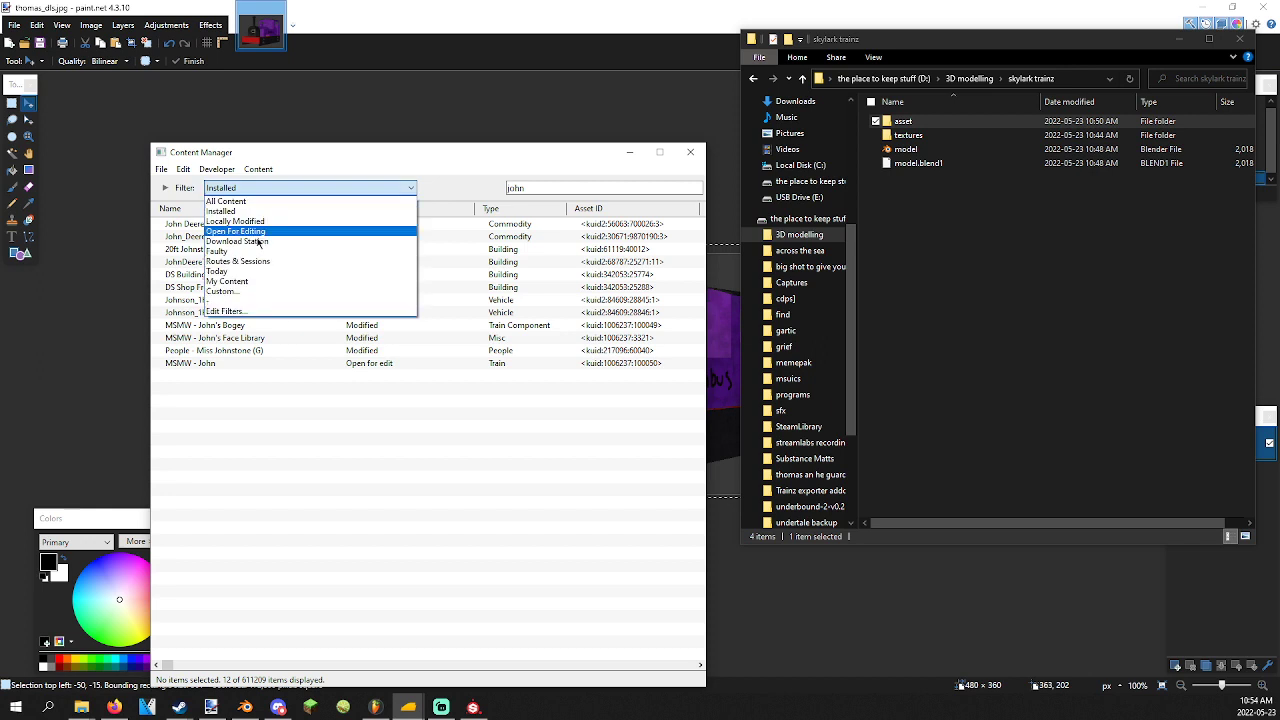
{"action": "left_click", "coordinate": [218, 272]}
{"action": "left_click", "coordinate": [556, 187]}
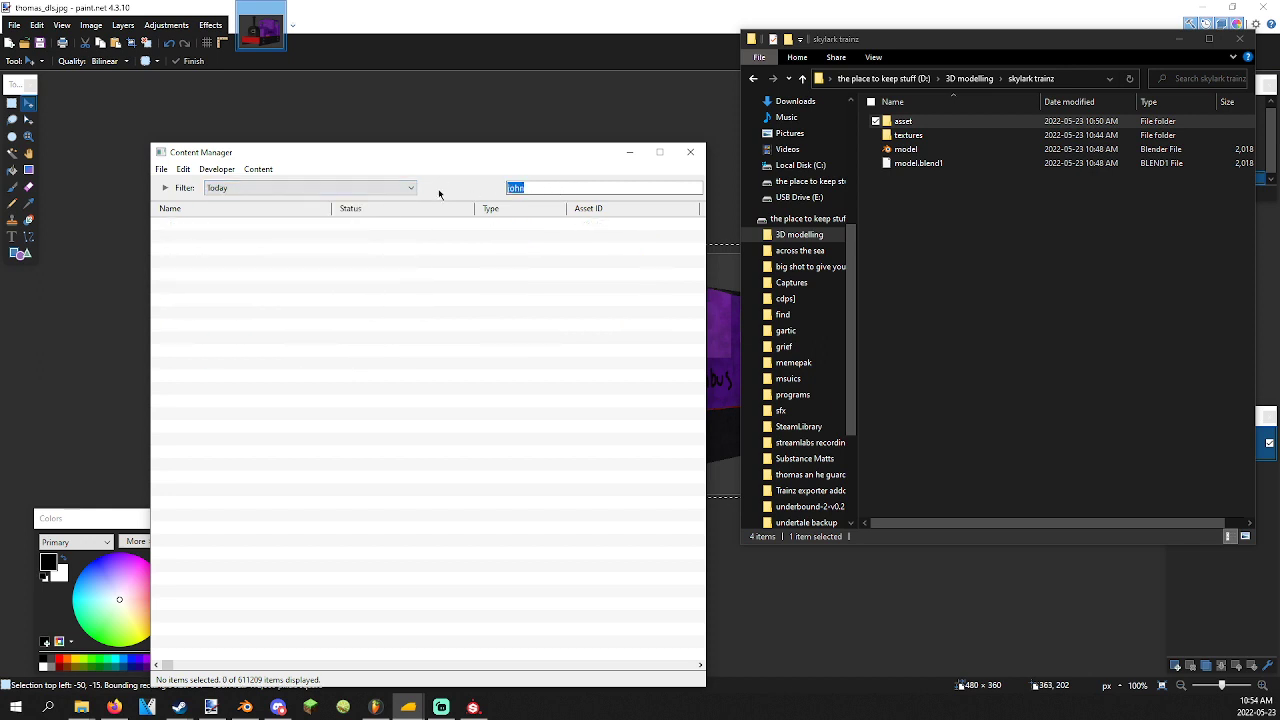
{"action": "key", "text": "BackSpace"}
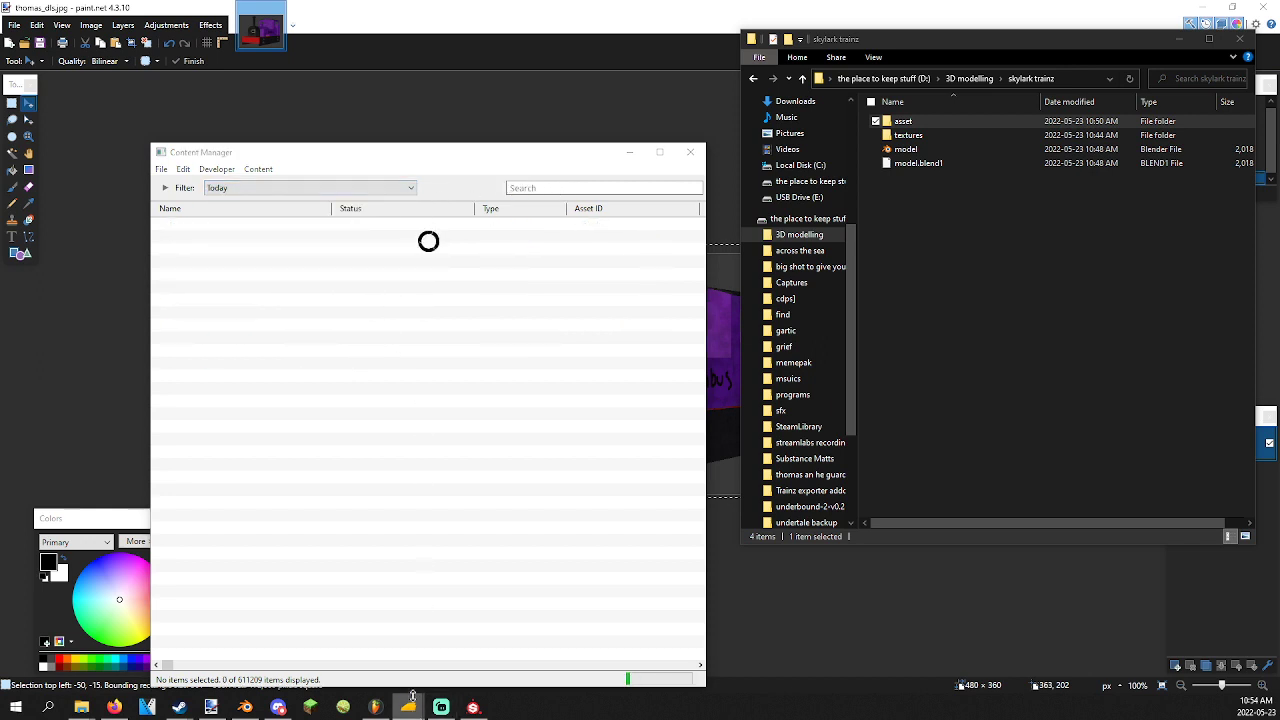
Review the errors and warnings in the asset's installation log and close the log.
{"action": "mouse_move", "coordinate": [408, 707]}
{"action": "left_click", "coordinate": [594, 660]}
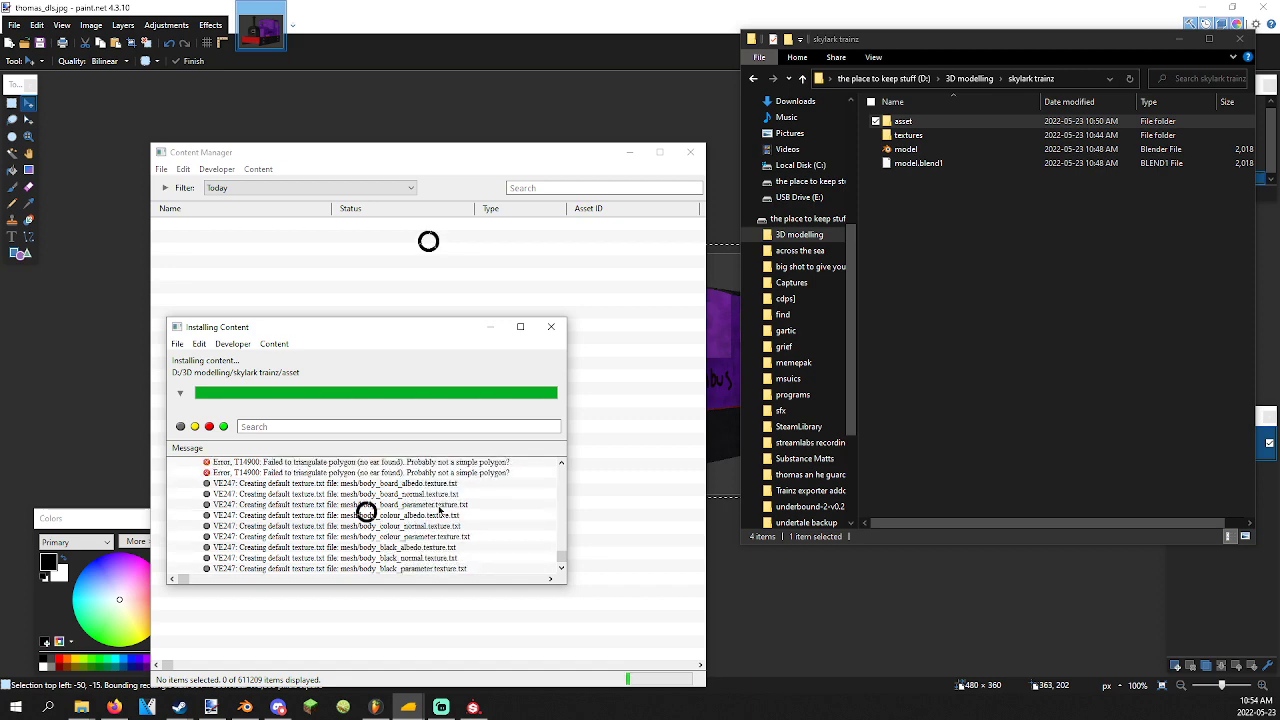
{"action": "scroll", "coordinate": [439, 510], "scroll_direction": "up", "scroll_amount": 1}
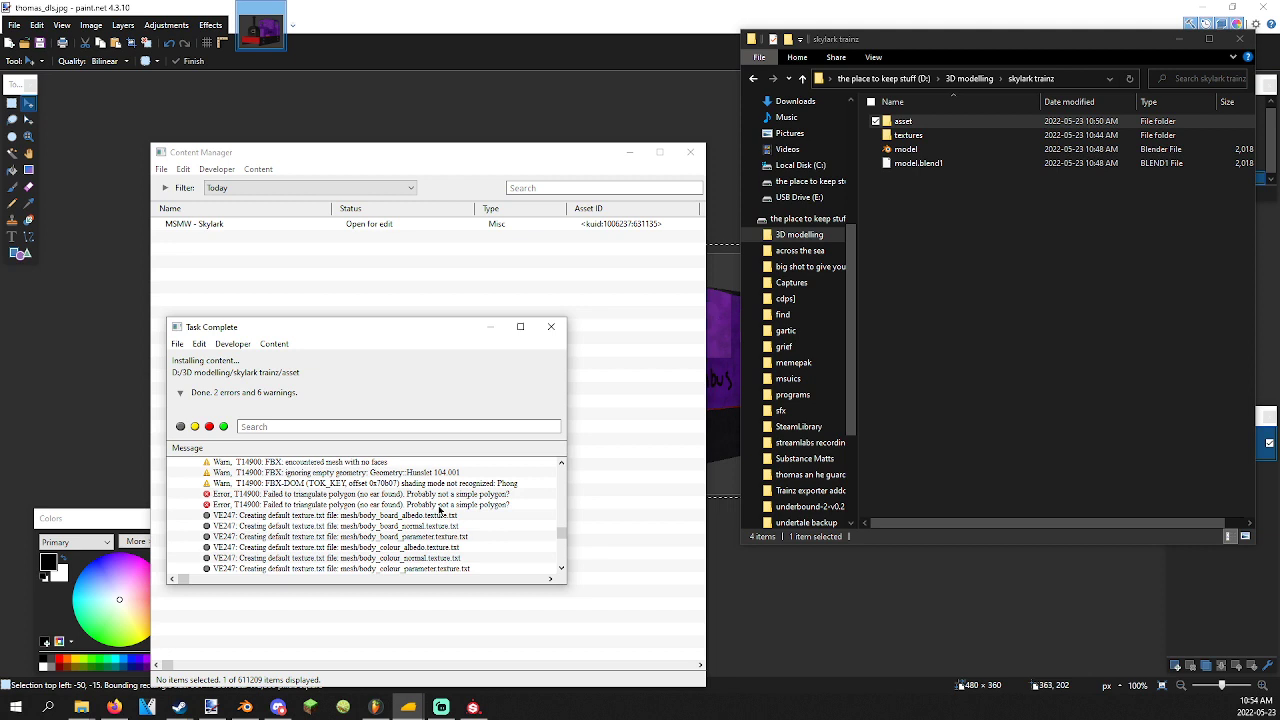
{"action": "left_click", "coordinate": [554, 327]}
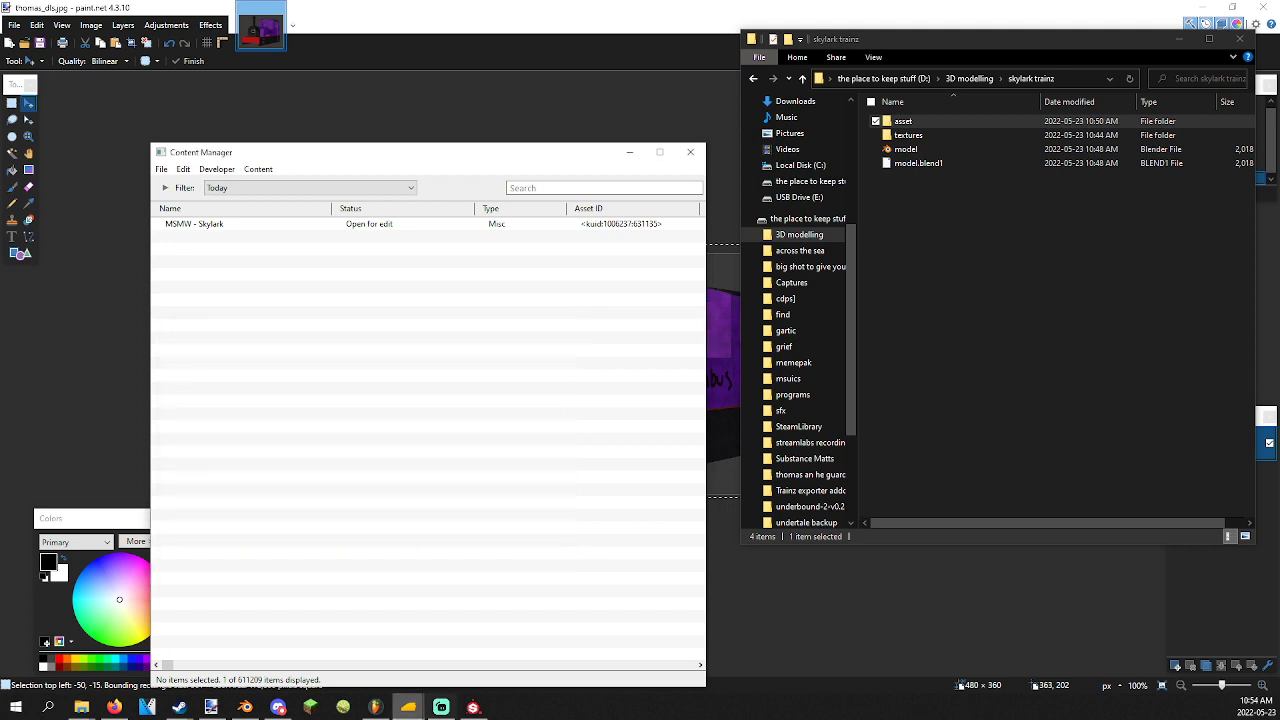
Switch to Blender, select the purple body and turn off Only Render in the 3D view.
{"action": "left_click", "coordinate": [245, 707]}
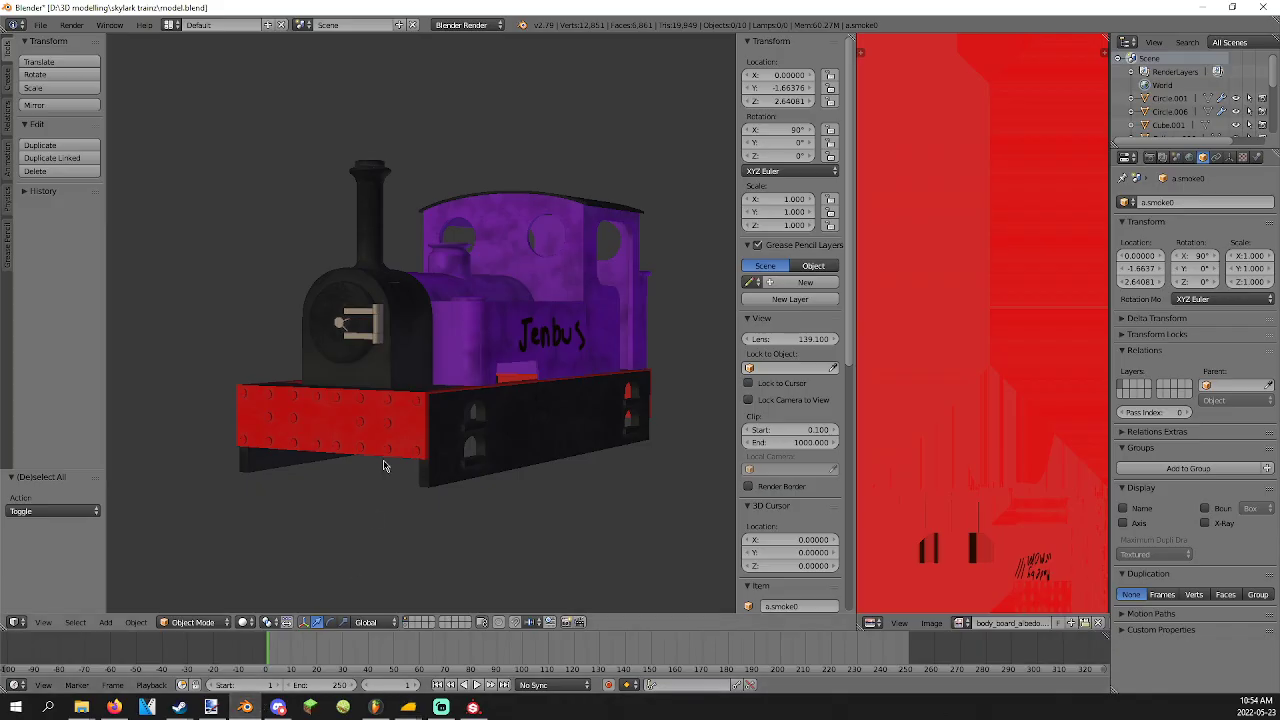
{"action": "key", "text": "z"}
{"action": "key", "text": "z"}
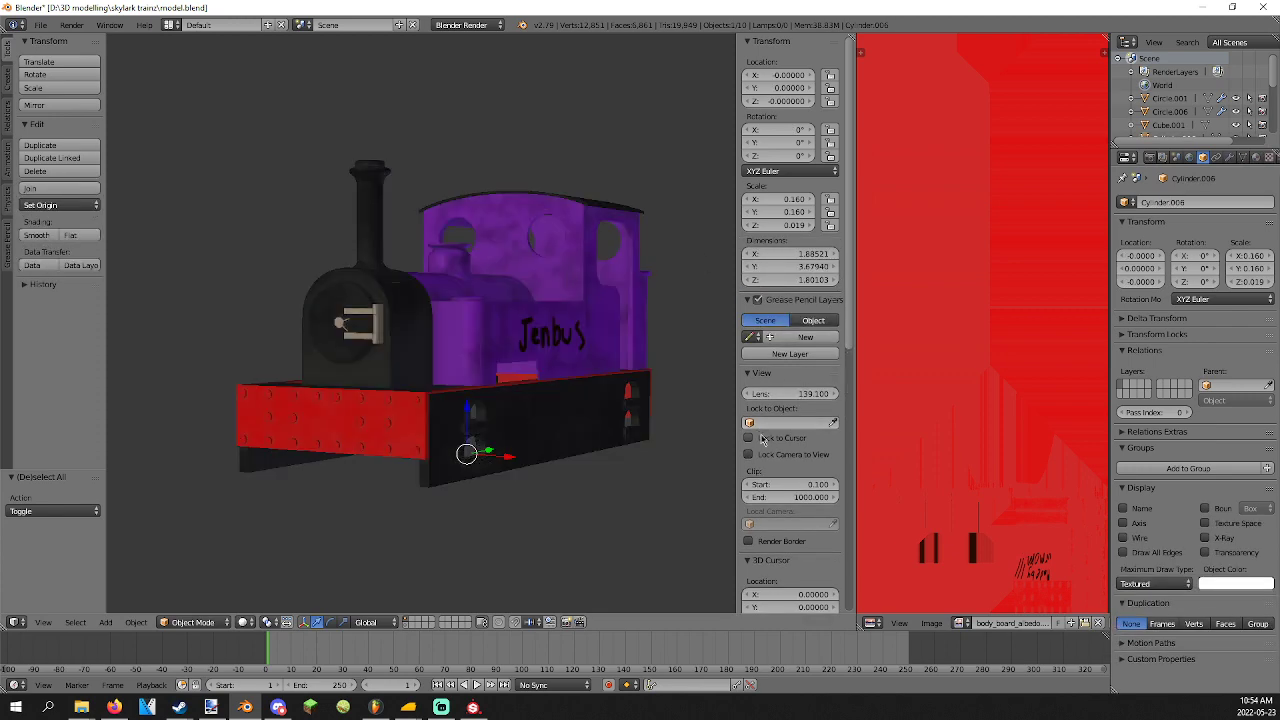
{"action": "scroll", "coordinate": [770, 440], "scroll_direction": "down", "scroll_amount": 6}
{"action": "left_click", "coordinate": [776, 436]}
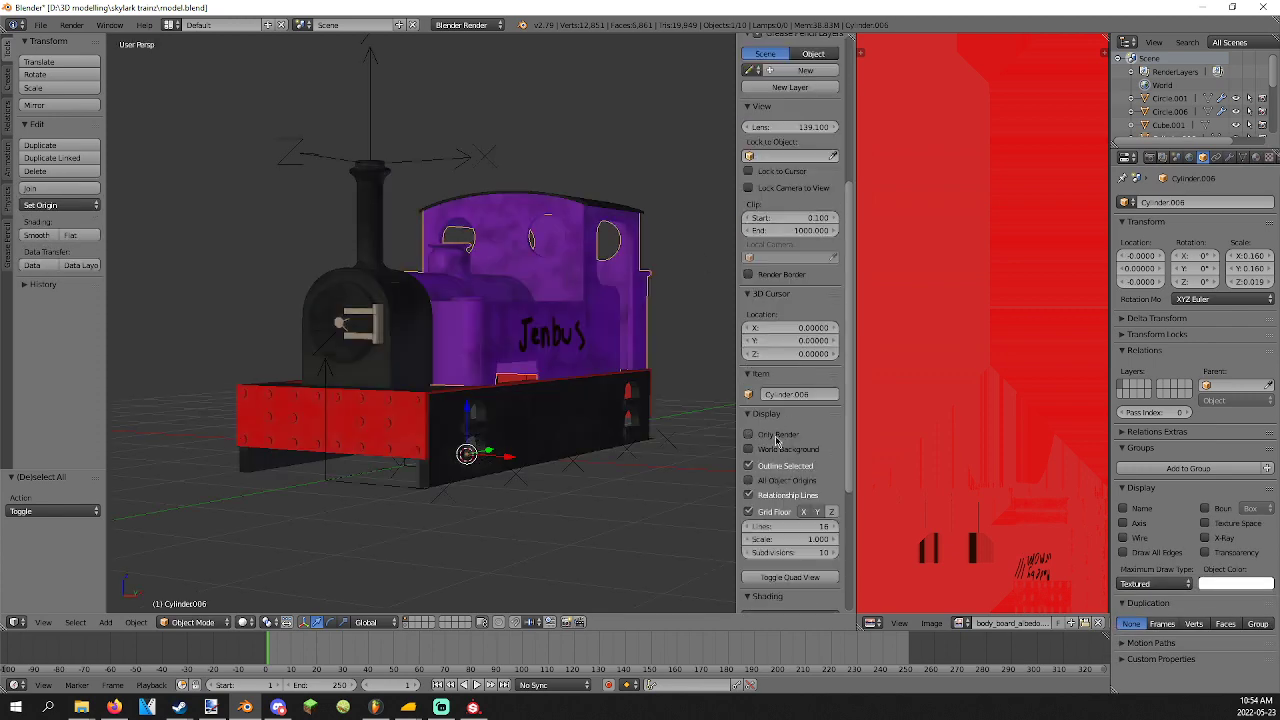
{"action": "middle_click_drag", "start_coordinate": [505, 411], "coordinate": [540, 405]}
Add a Triangulate modifier to the purple body, Cylinder.006, and apply it.
{"action": "left_click", "coordinate": [1230, 160]}
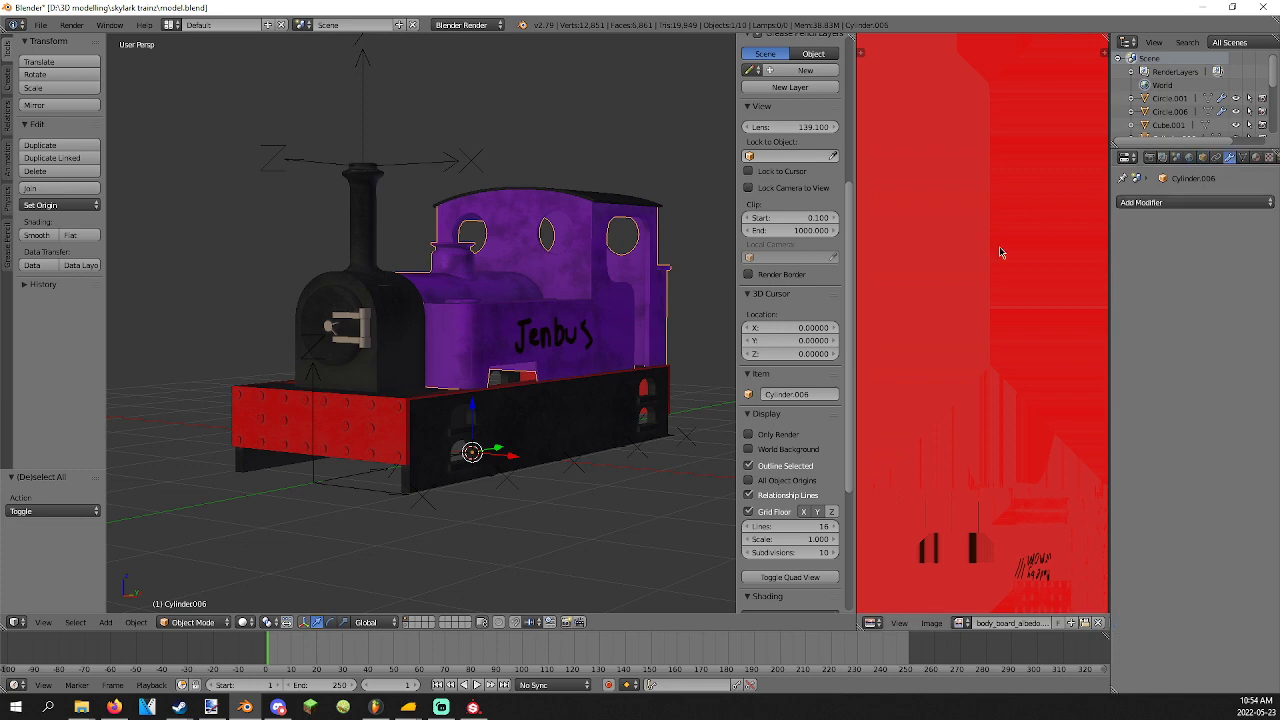
{"action": "scroll", "coordinate": [557, 416], "scroll_direction": "down", "scroll_amount": 1}
{"action": "scroll", "coordinate": [557, 416], "scroll_direction": "up", "scroll_amount": 4}
{"action": "scroll", "coordinate": [575, 430], "scroll_direction": "down", "scroll_amount": 1}
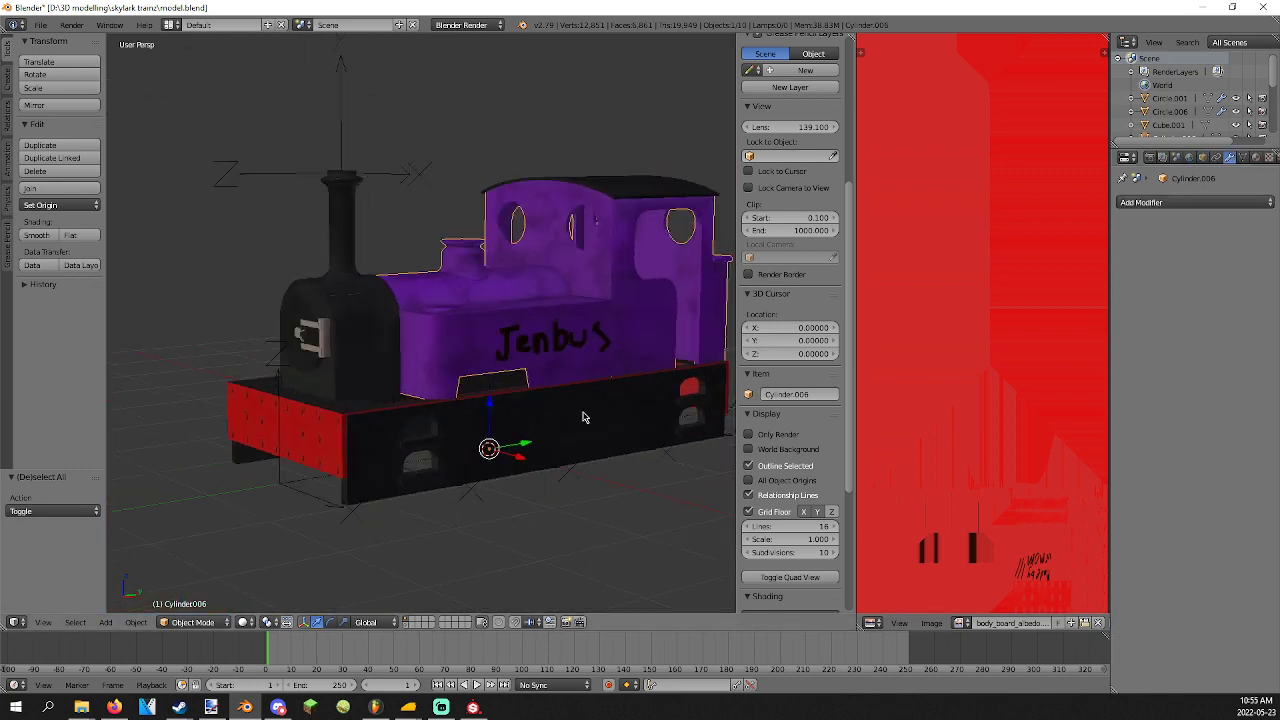
{"action": "scroll", "coordinate": [586, 434], "scroll_direction": "up", "scroll_amount": 1}
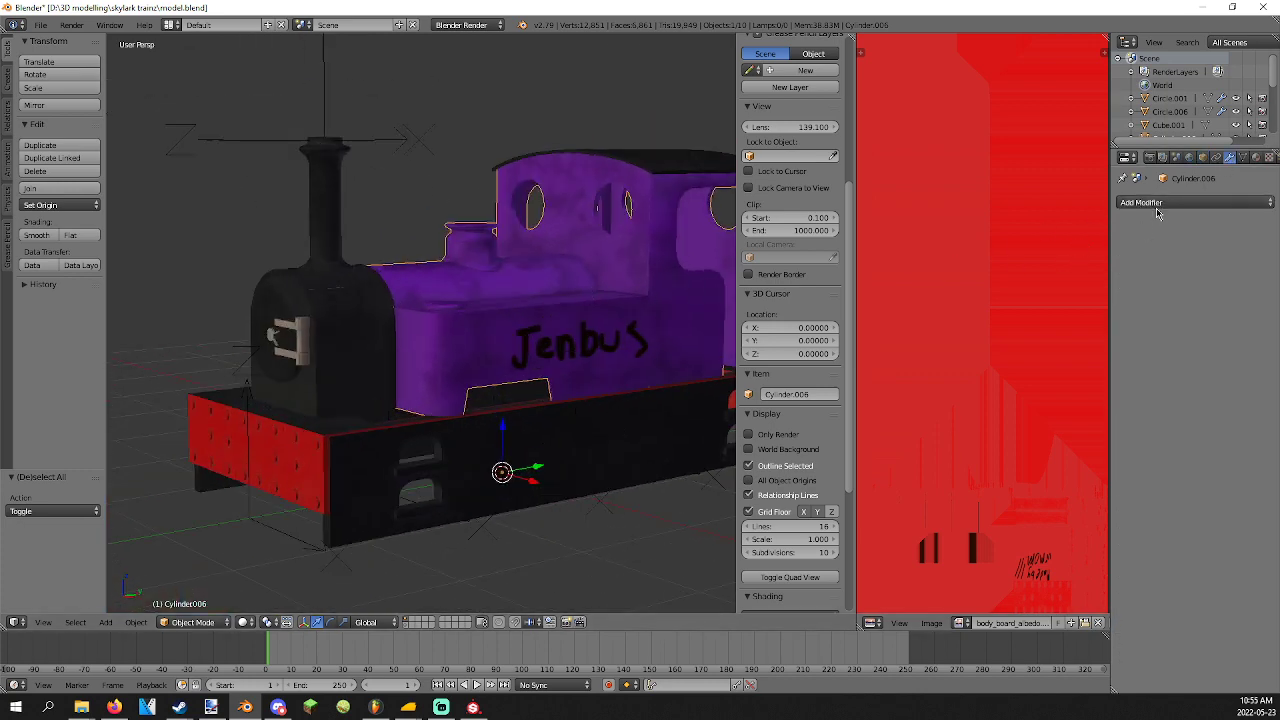
{"action": "left_click", "coordinate": [1157, 205]}
{"action": "left_click", "coordinate": [1030, 430]}
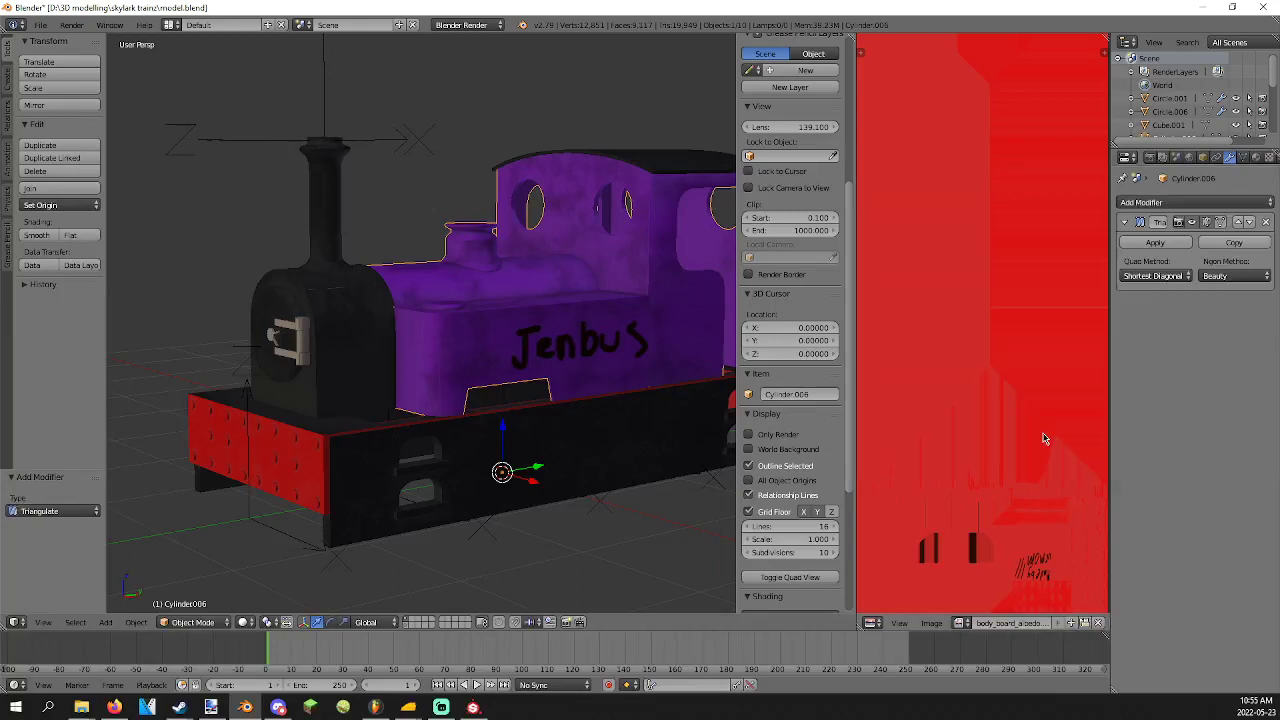
{"action": "left_click", "coordinate": [1155, 242]}
Add a Triangulate modifier to the black frame and smokebox mesh, Hunslet 104.002, and apply it.
{"action": "right_click", "coordinate": [474, 280]}
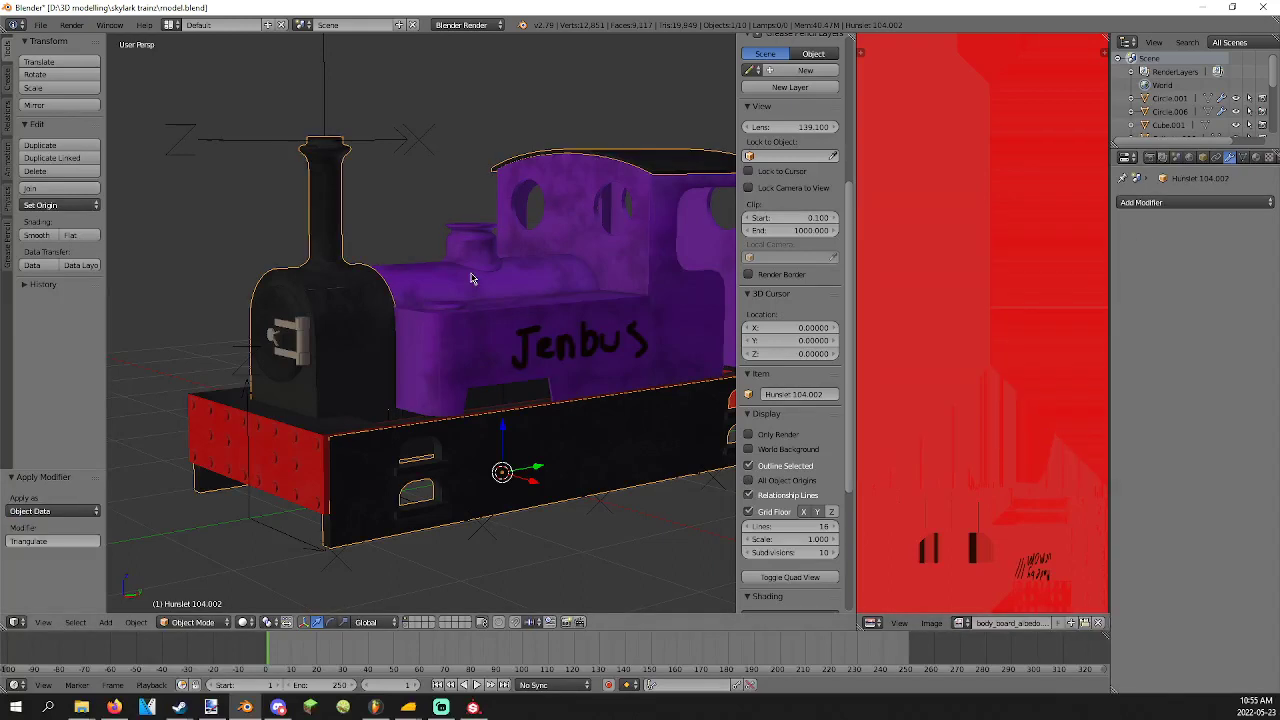
{"action": "left_click", "coordinate": [1180, 203]}
{"action": "left_click", "coordinate": [1030, 432]}
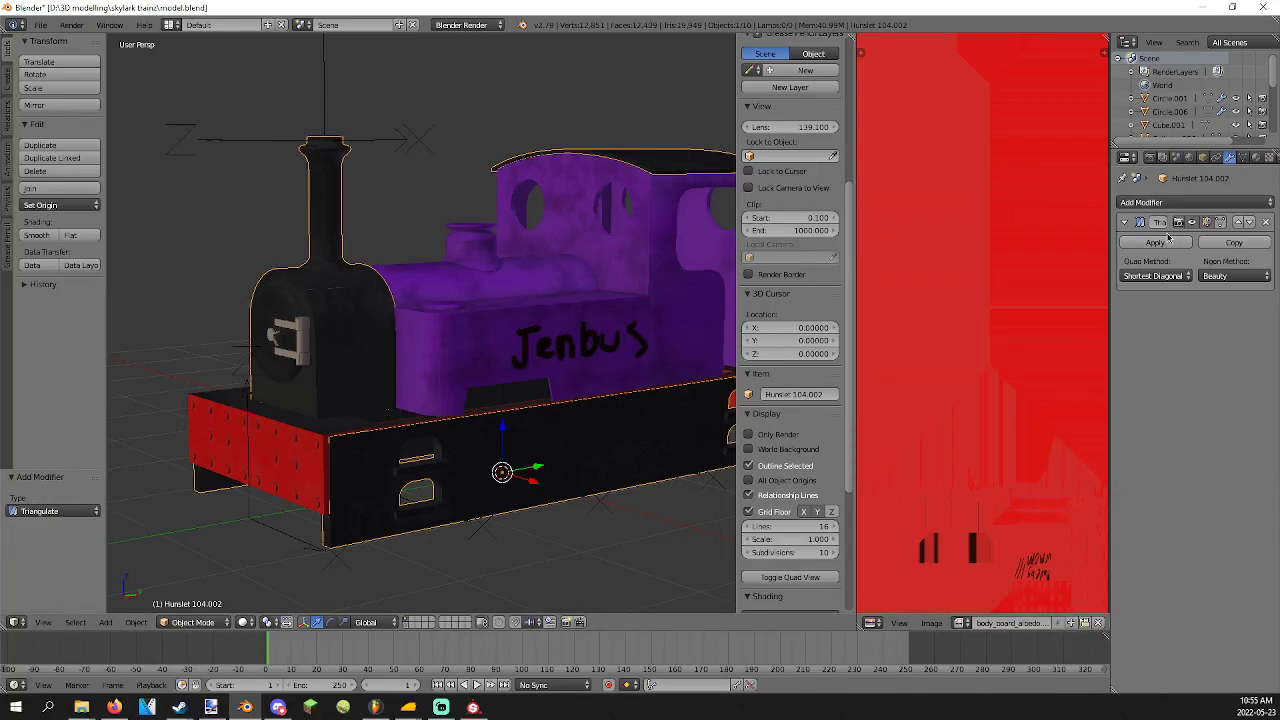
{"action": "left_click", "coordinate": [1158, 242]}
Add a Triangulate modifier to the red buffer beam mesh, Cube.001, and apply it.
{"action": "right_click", "coordinate": [267, 458]}
{"action": "left_click", "coordinate": [1137, 206]}
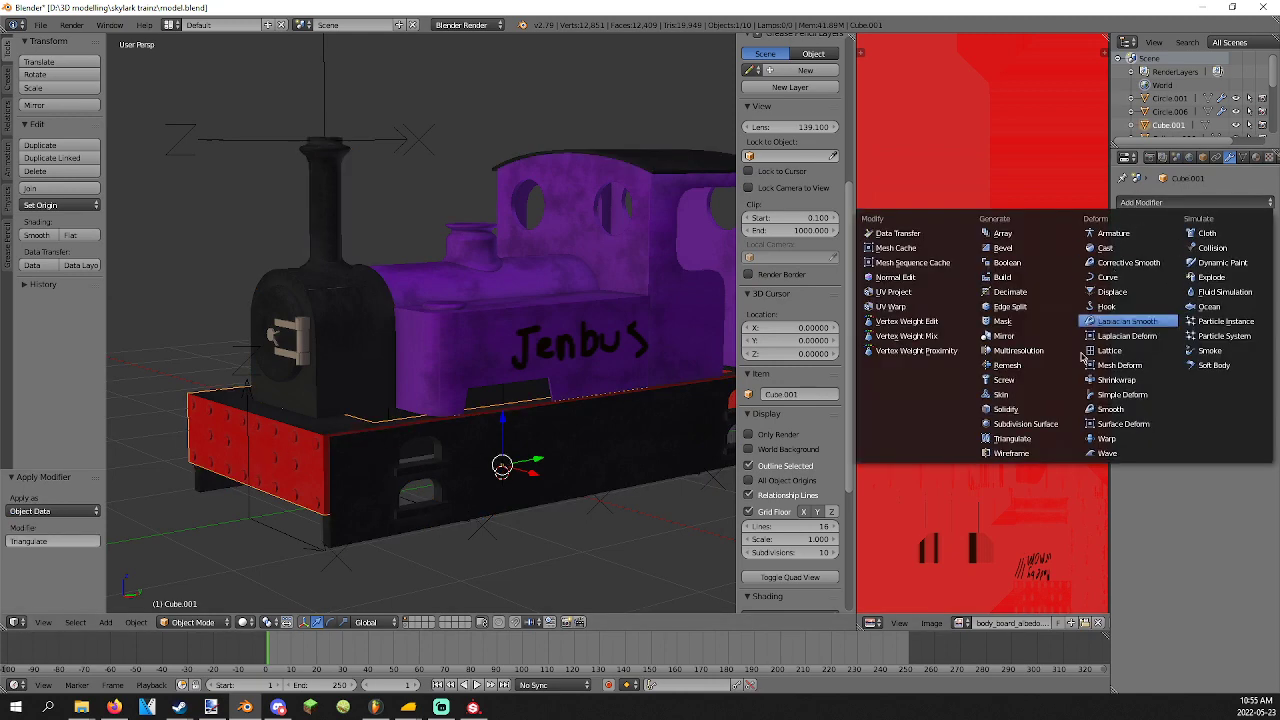
{"action": "left_click", "coordinate": [1012, 438]}
{"action": "left_click", "coordinate": [1158, 242]}
Select all objects, save model.blend and export the locomotive as FBX over body.fbx in the textures folder.
{"action": "key", "text": "a"}
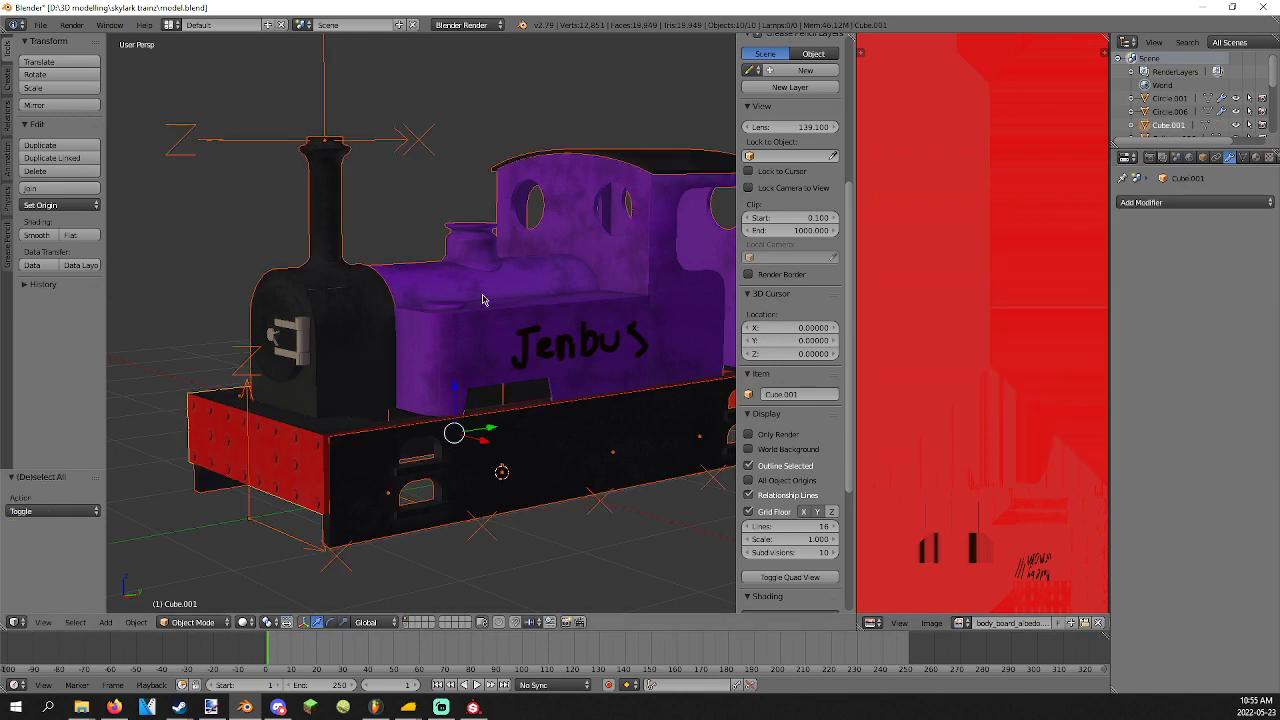
{"action": "key", "text": "ctrl+s"}
{"action": "left_click", "coordinate": [484, 291]}
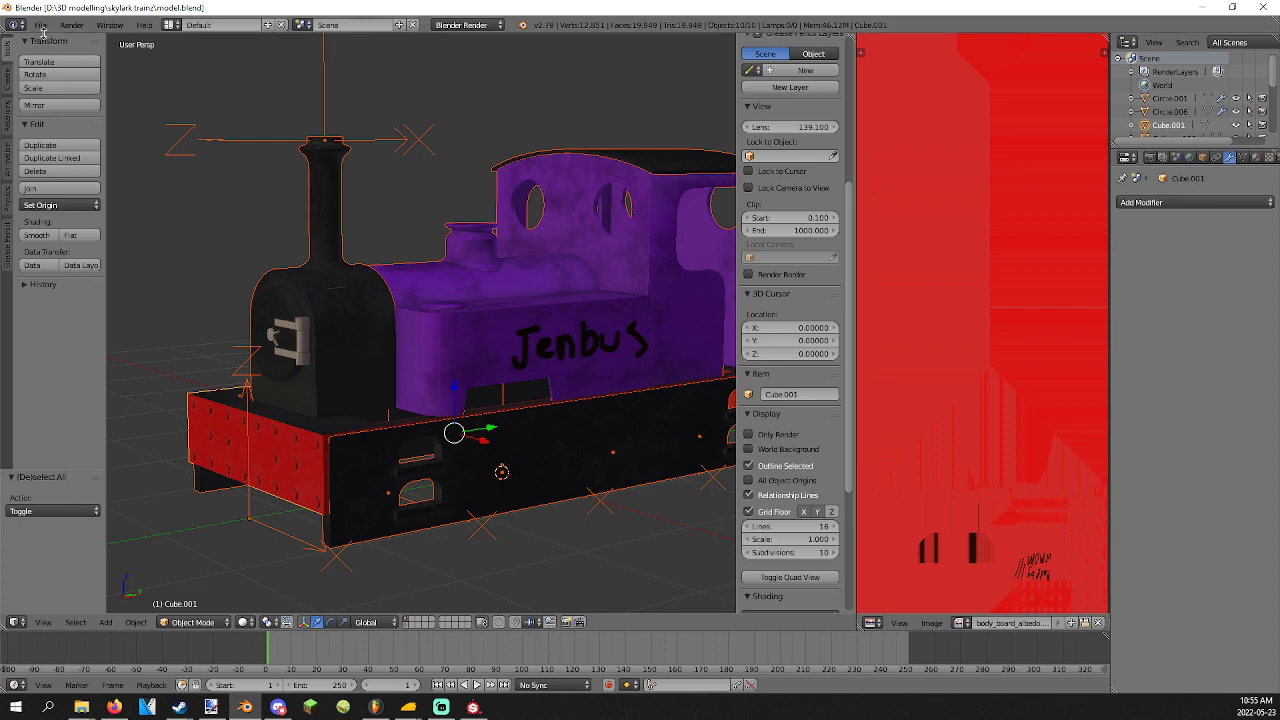
{"action": "left_click", "coordinate": [40, 25]}
{"action": "mouse_move", "coordinate": [68, 293]}
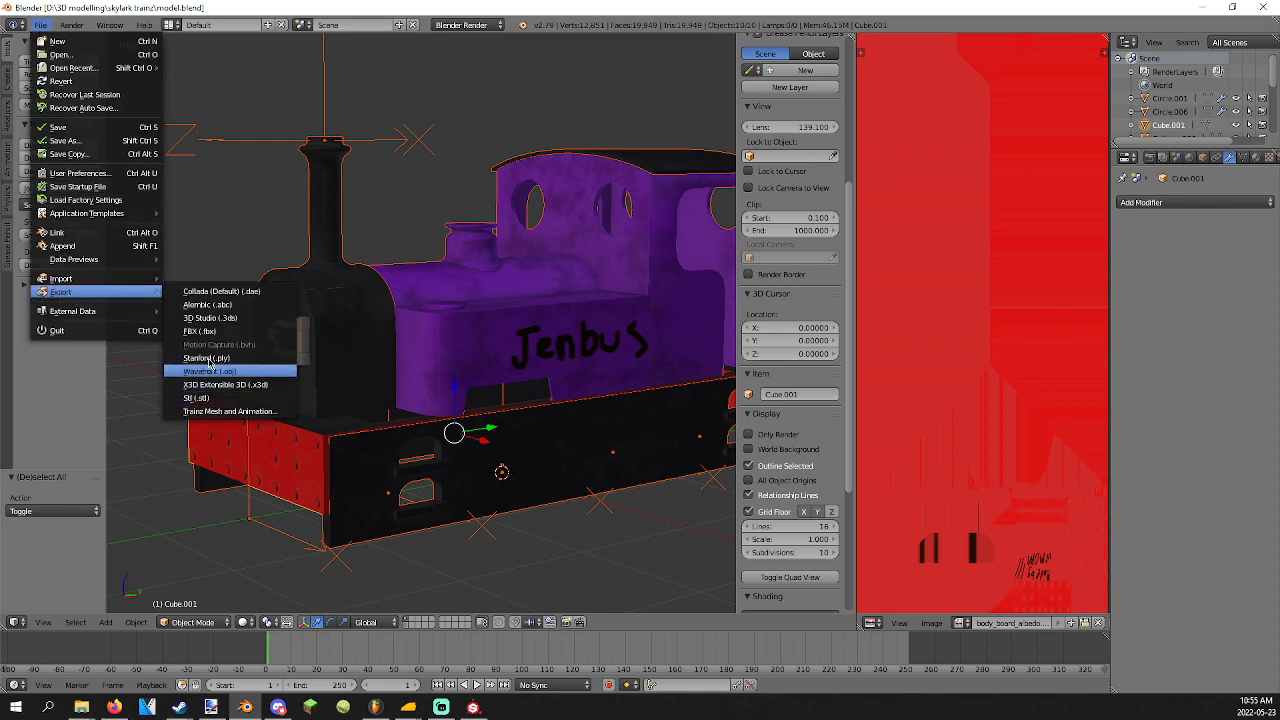
{"action": "left_click", "coordinate": [201, 331]}
{"action": "double_click", "coordinate": [236, 108]}
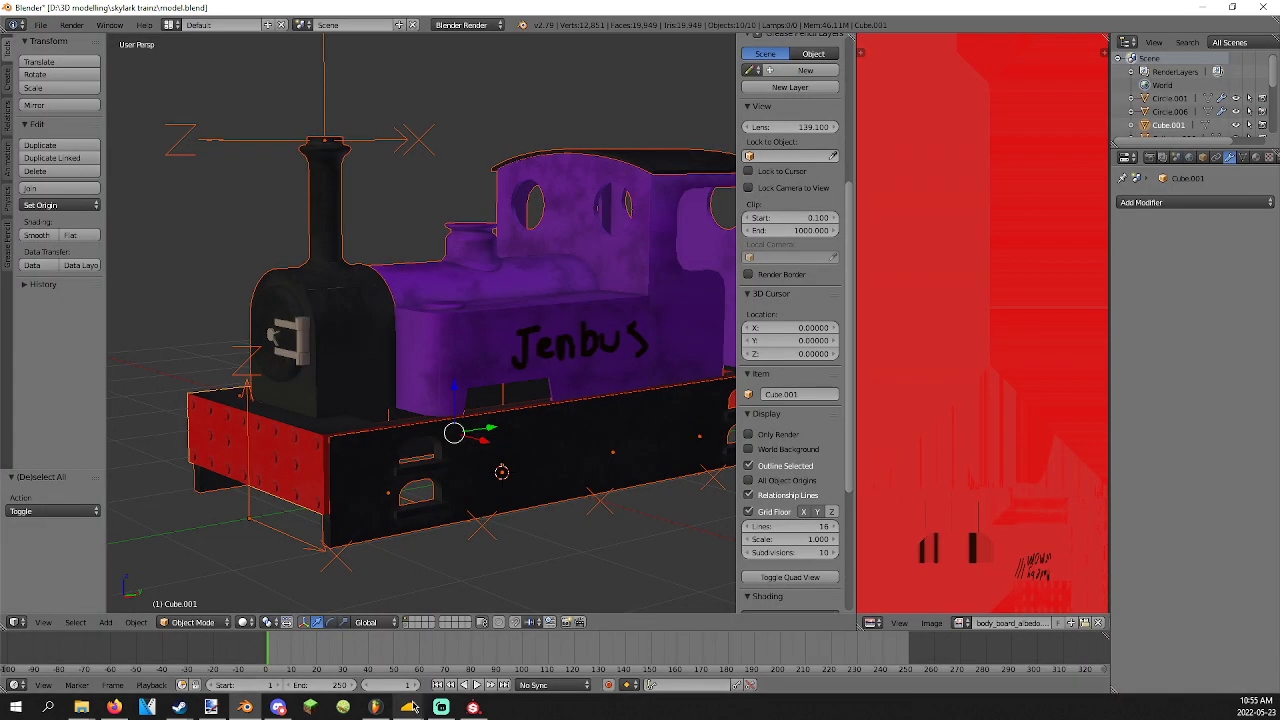
Return to Content Manager and show the MSMW - Skylark asset's files in Explorer.
{"action": "mouse_move", "coordinate": [410, 707]}
{"action": "left_click", "coordinate": [440, 655]}
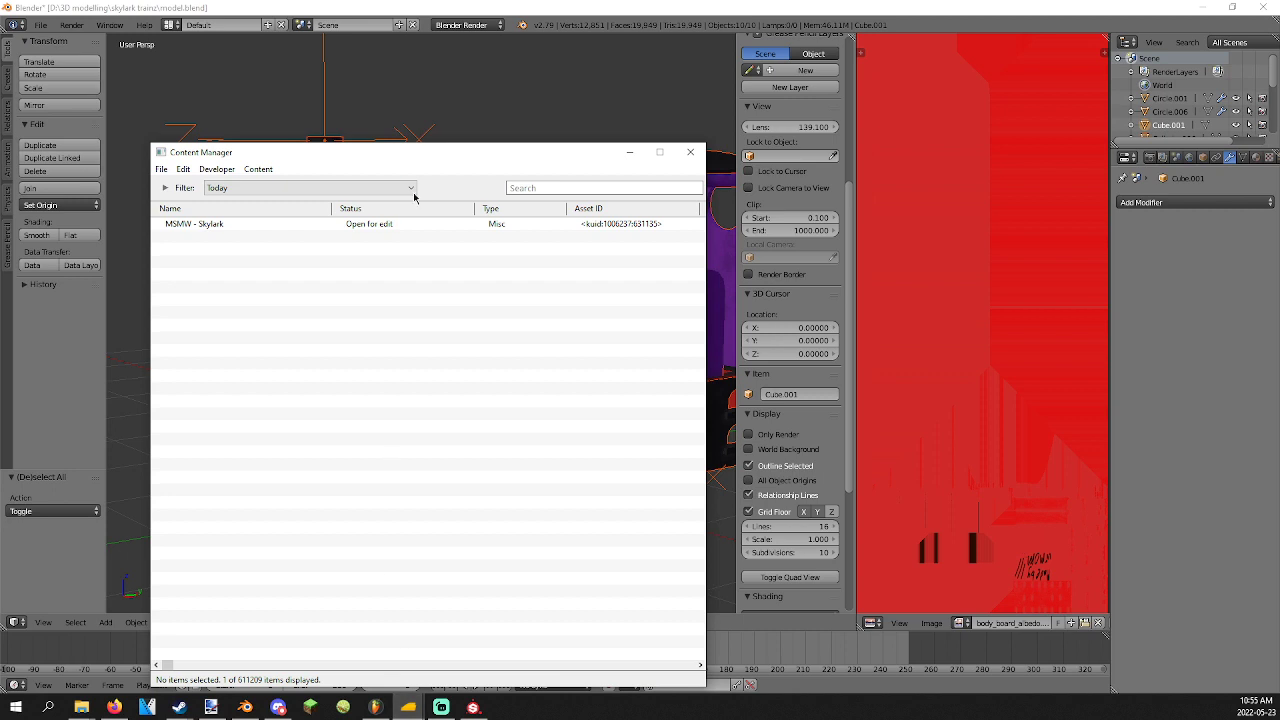
{"action": "right_click", "coordinate": [302, 226]}
{"action": "mouse_move", "coordinate": [335, 321]}
{"action": "left_click", "coordinate": [530, 336]}
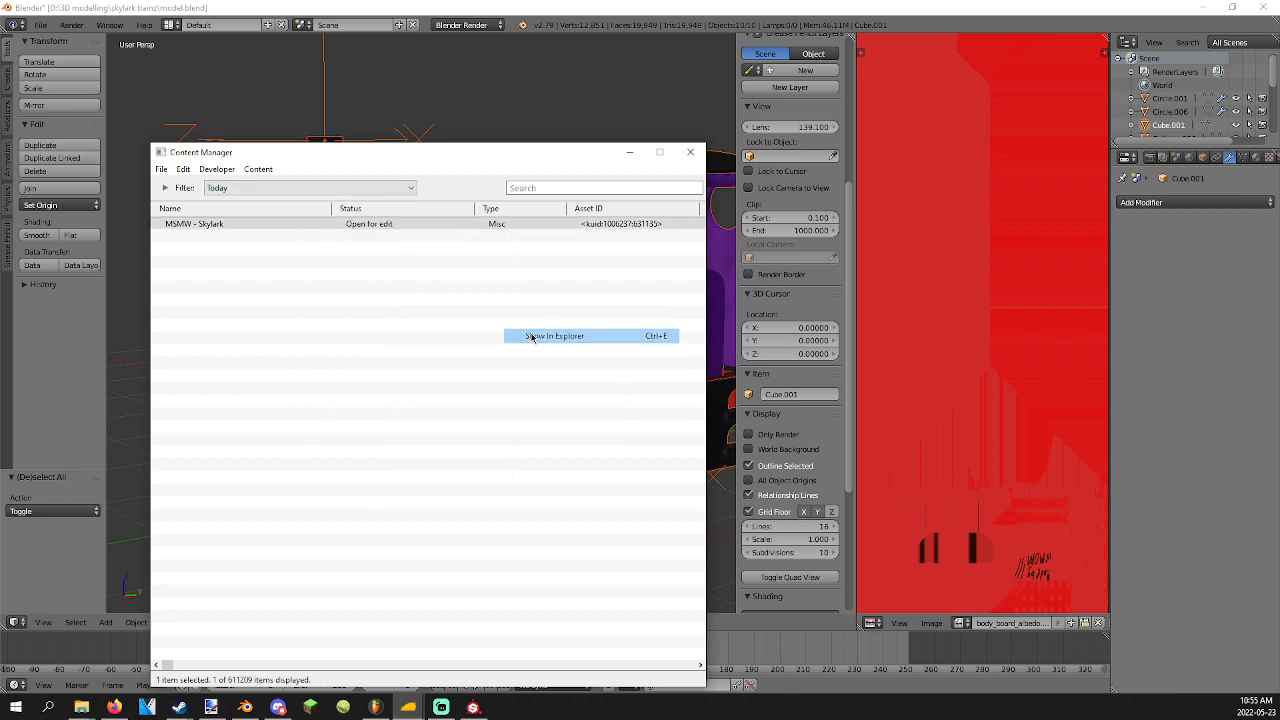
Copy the exported body.fbx from textures into the asset's mesh folder, replacing the existing file.
{"action": "mouse_move", "coordinate": [81, 707]}
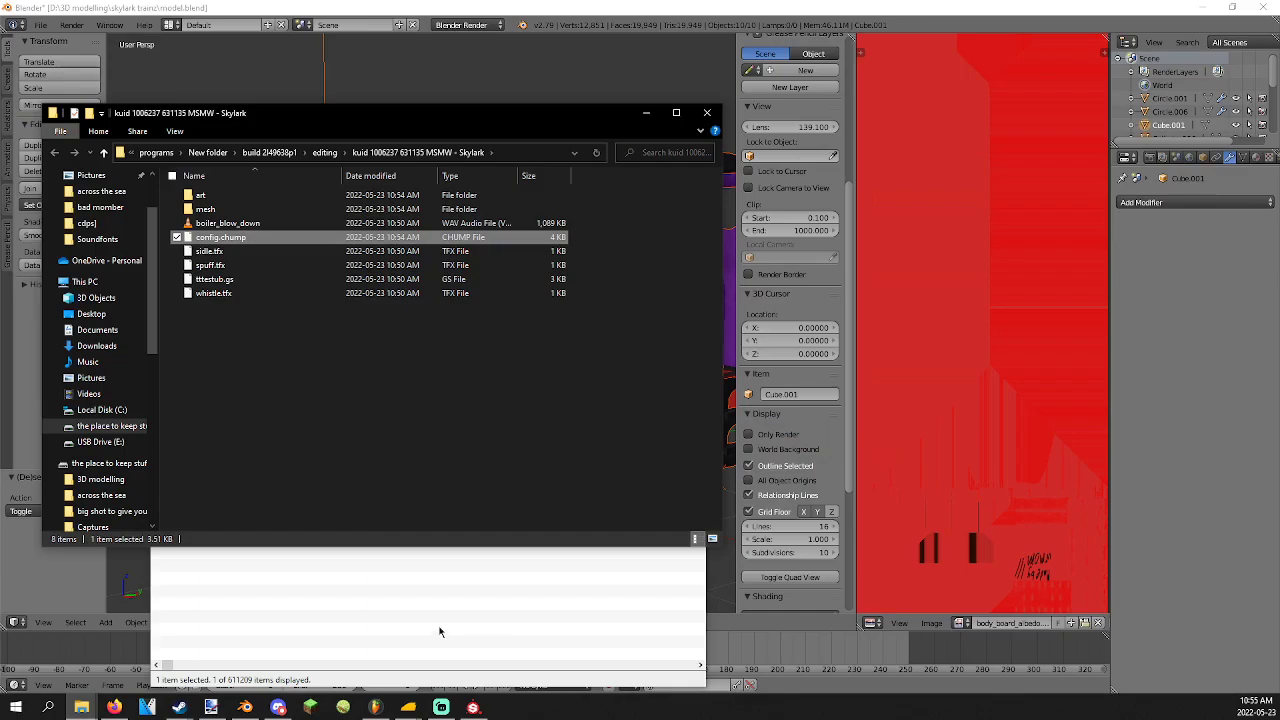
{"action": "left_click", "coordinate": [81, 707]}
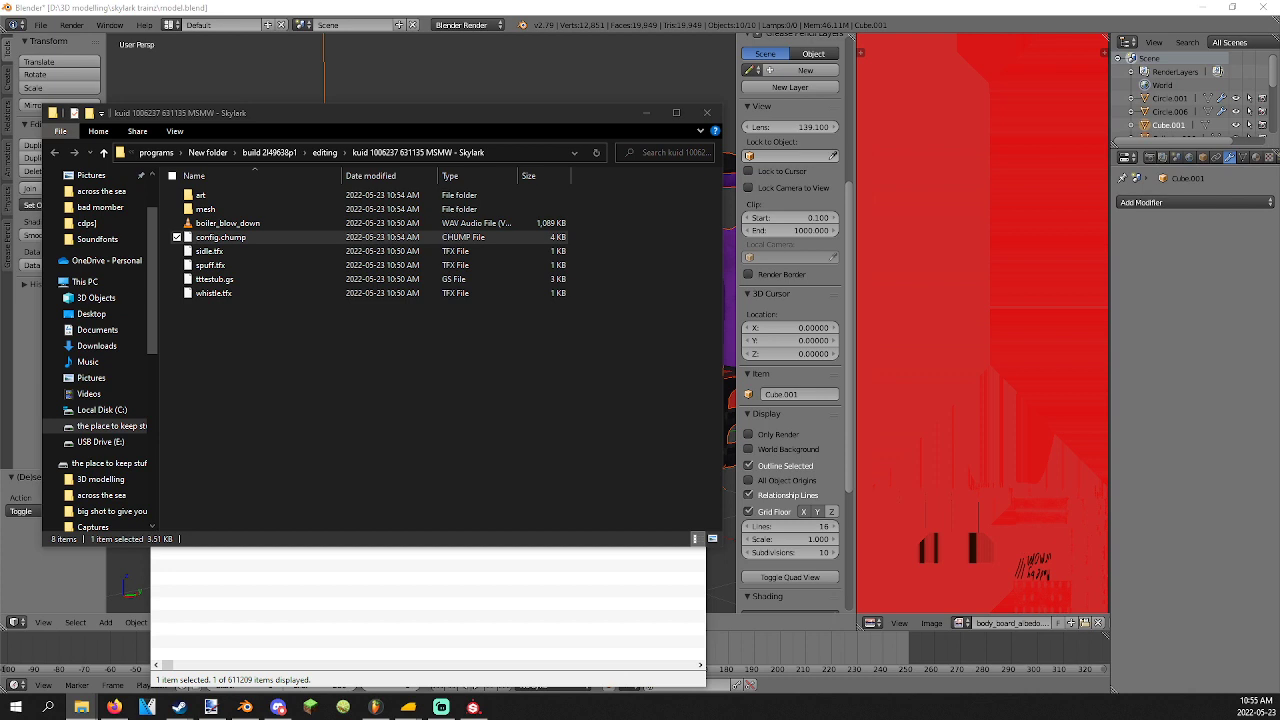
{"action": "double_click", "coordinate": [298, 212]}
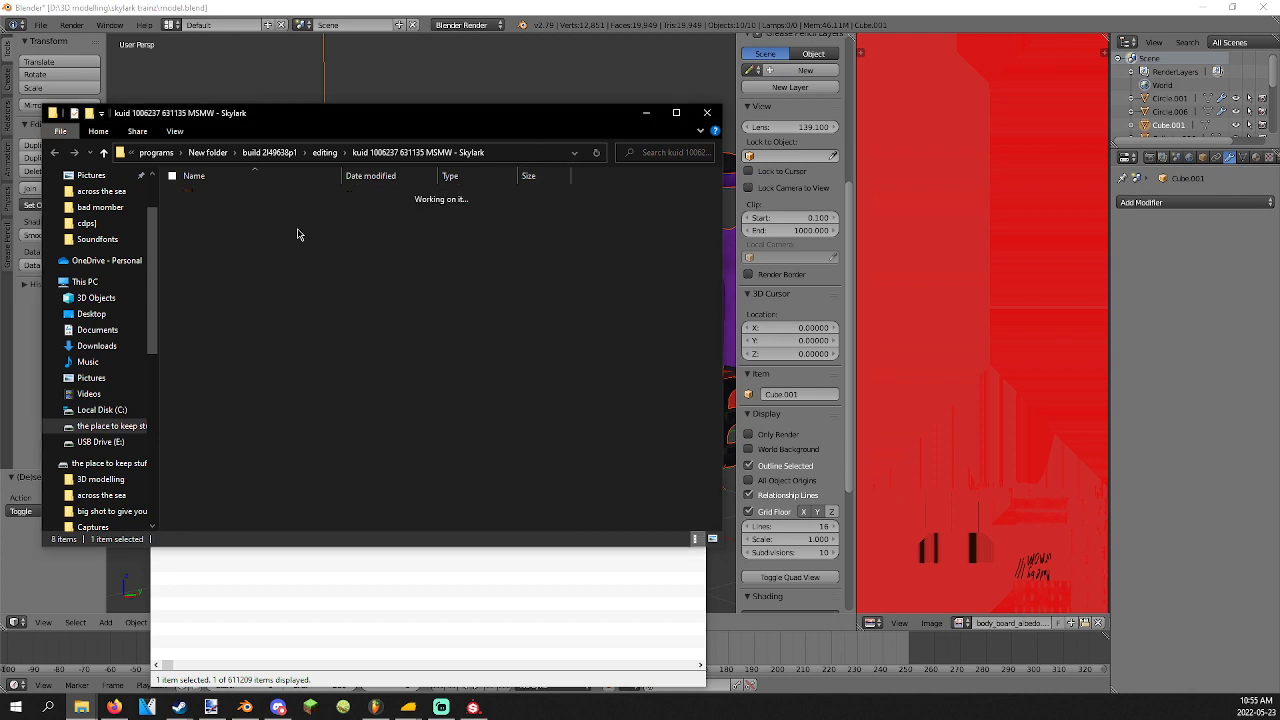
{"action": "right_click", "coordinate": [400, 408]}
{"action": "left_click", "coordinate": [447, 500]}
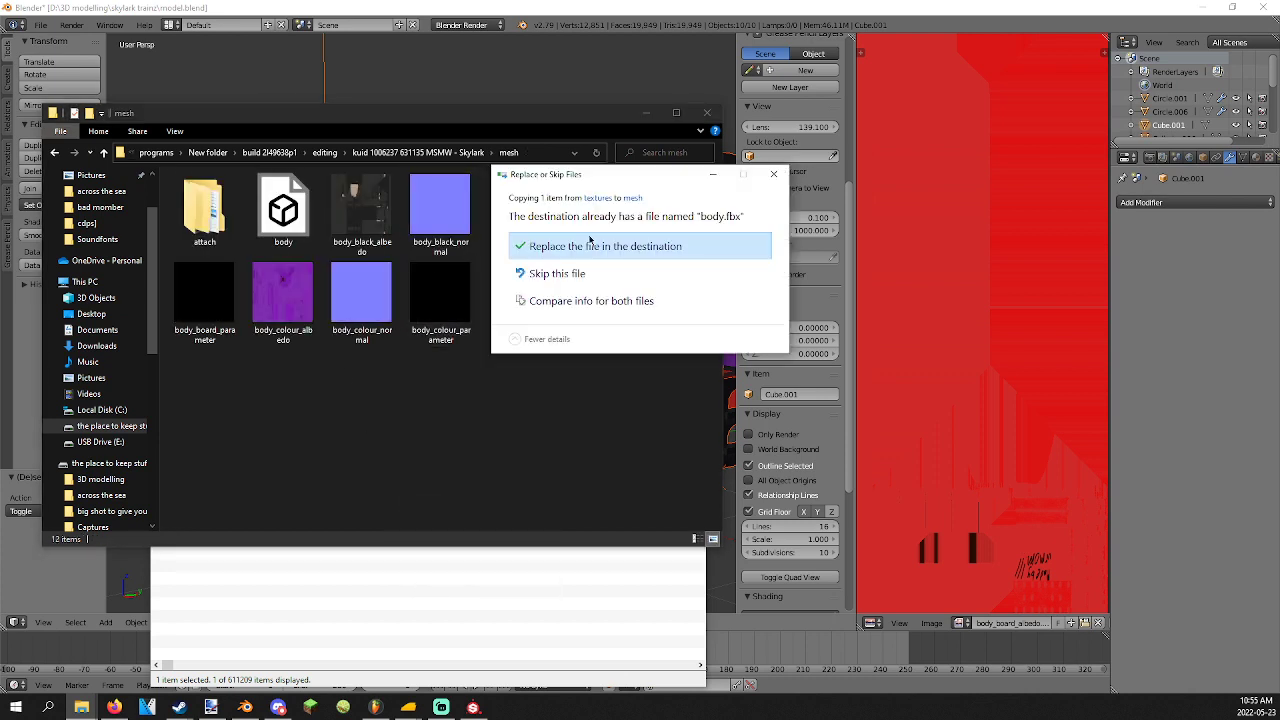
{"action": "left_click", "coordinate": [590, 243]}
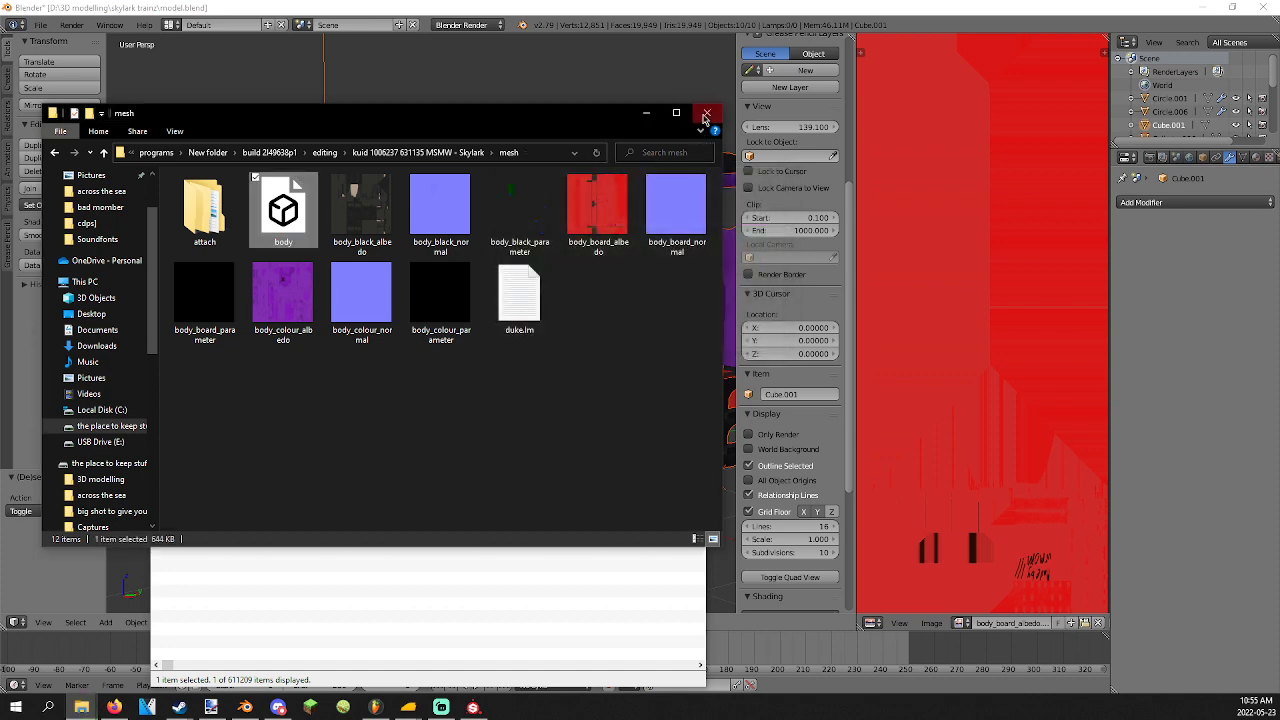
Close the mesh folder and submit the edits of MSMW - Skylark.
{"action": "left_click", "coordinate": [707, 112]}
{"action": "right_click", "coordinate": [297, 236]}
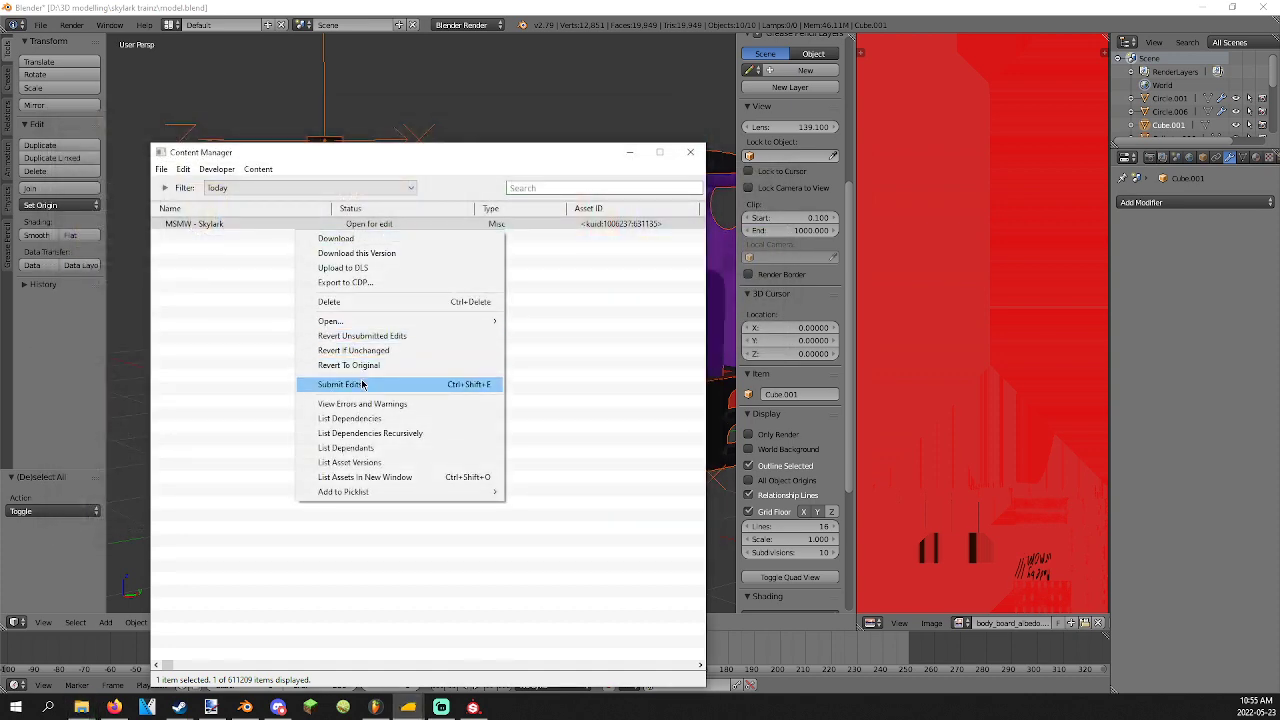
{"action": "left_click", "coordinate": [365, 384]}
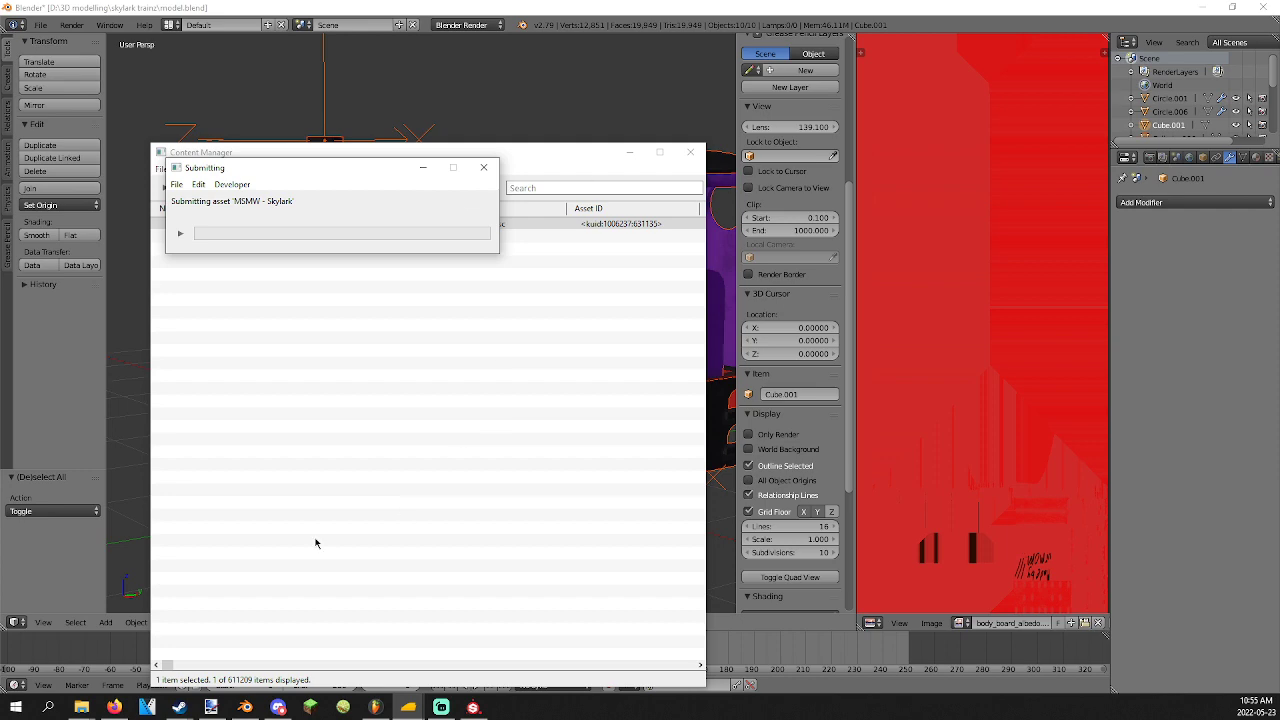
{"action": "left_click", "coordinate": [278, 707]}
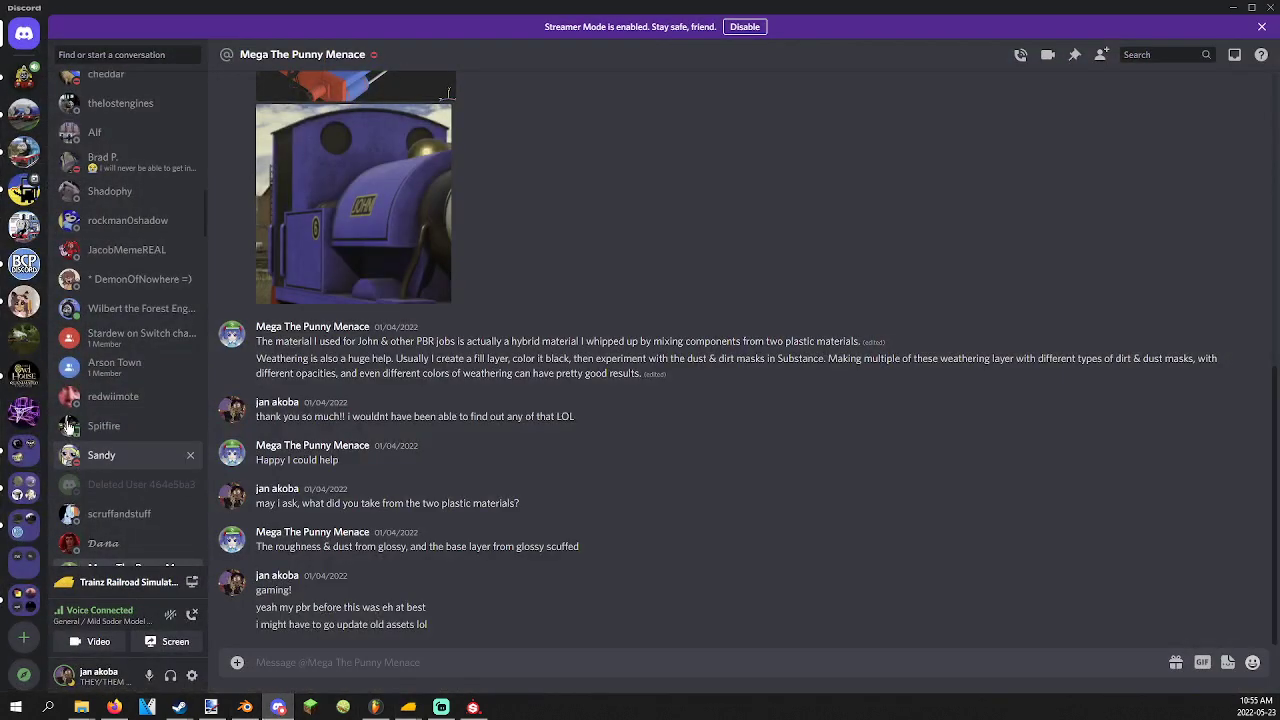
{"action": "left_click", "coordinate": [24, 75]}
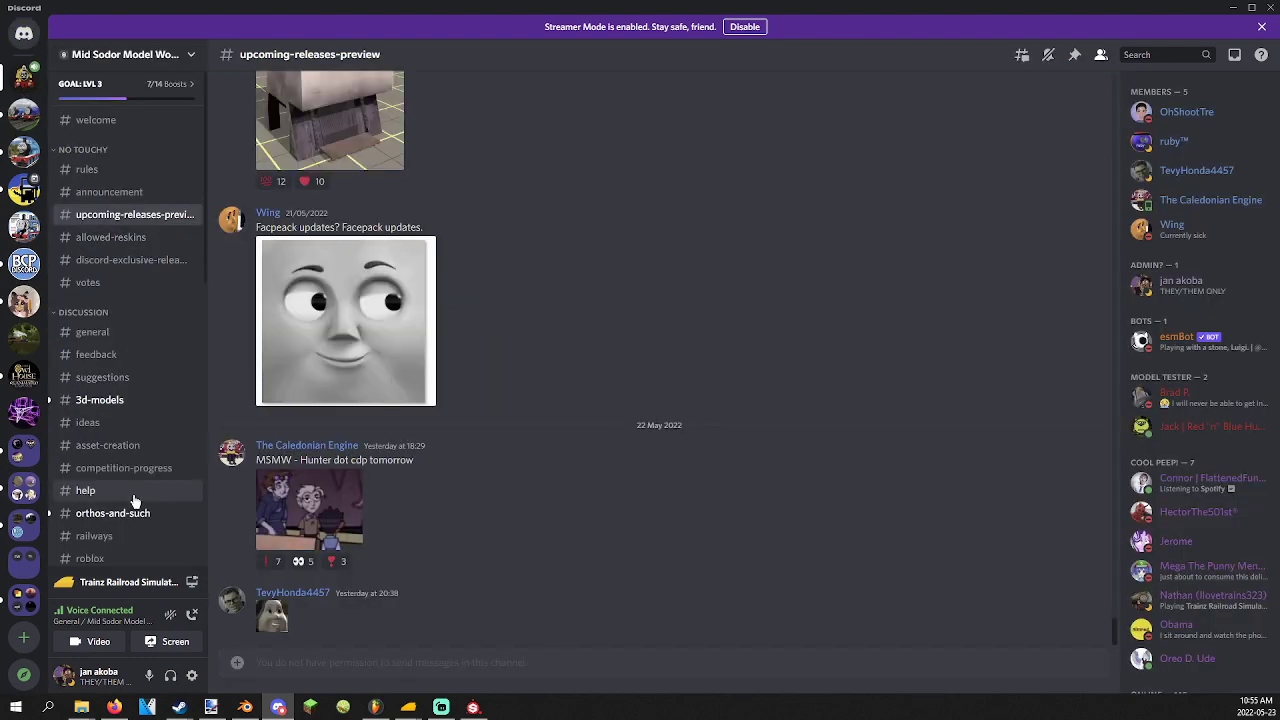
{"action": "scroll", "coordinate": [134, 500], "scroll_direction": "down", "scroll_amount": 10}
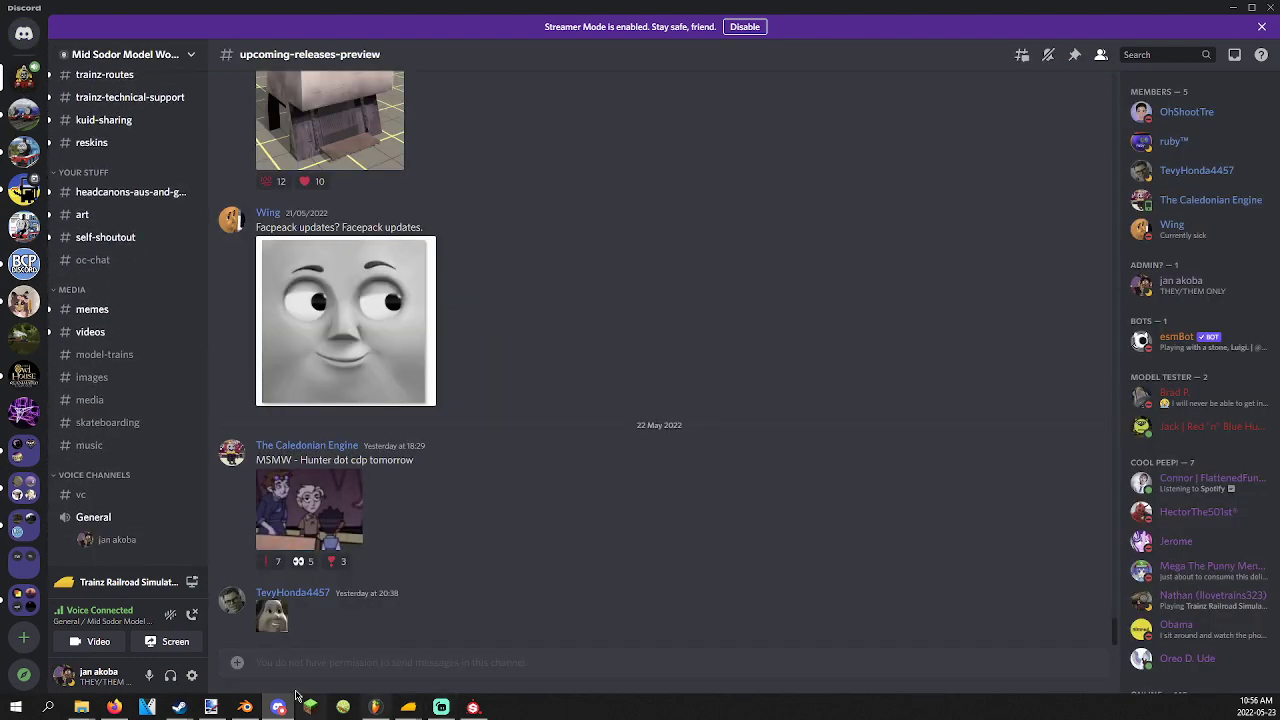
Return to Content Manager and open a preview of the MSMW - Skylark asset.
{"action": "mouse_move", "coordinate": [408, 707]}
{"action": "left_click", "coordinate": [361, 656]}
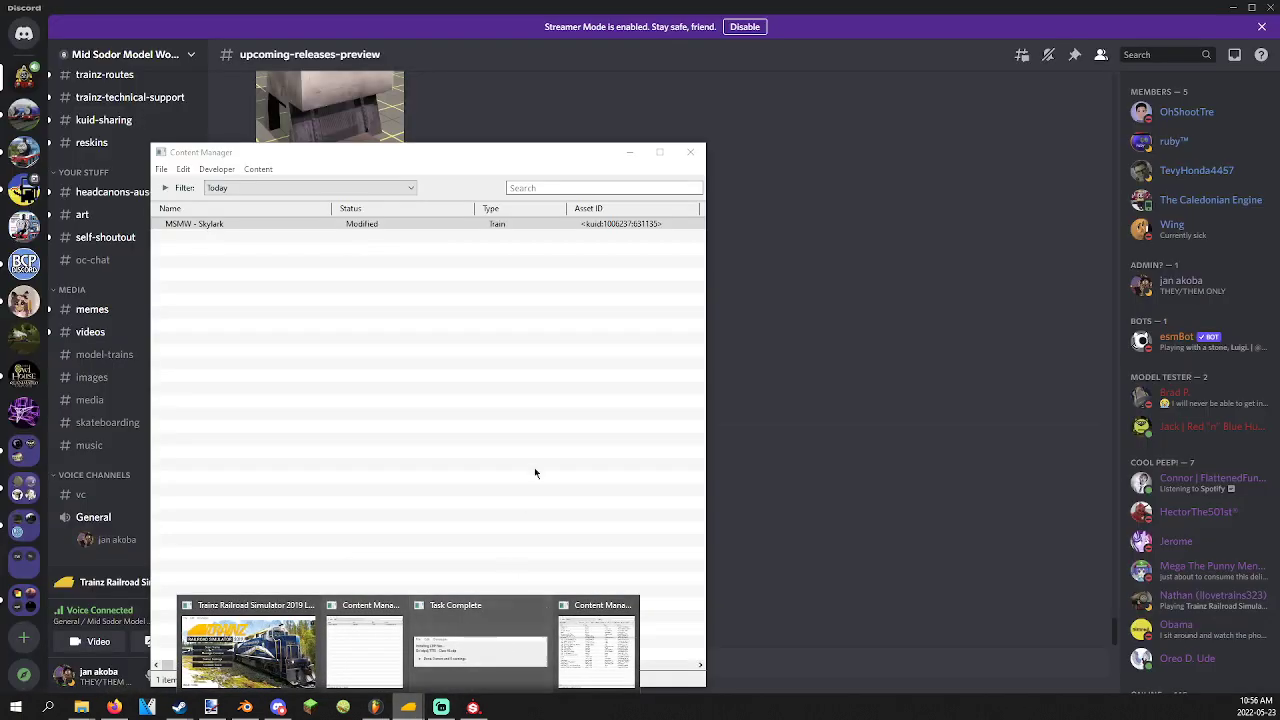
{"action": "right_click", "coordinate": [433, 223]}
{"action": "mouse_move", "coordinate": [479, 318]}
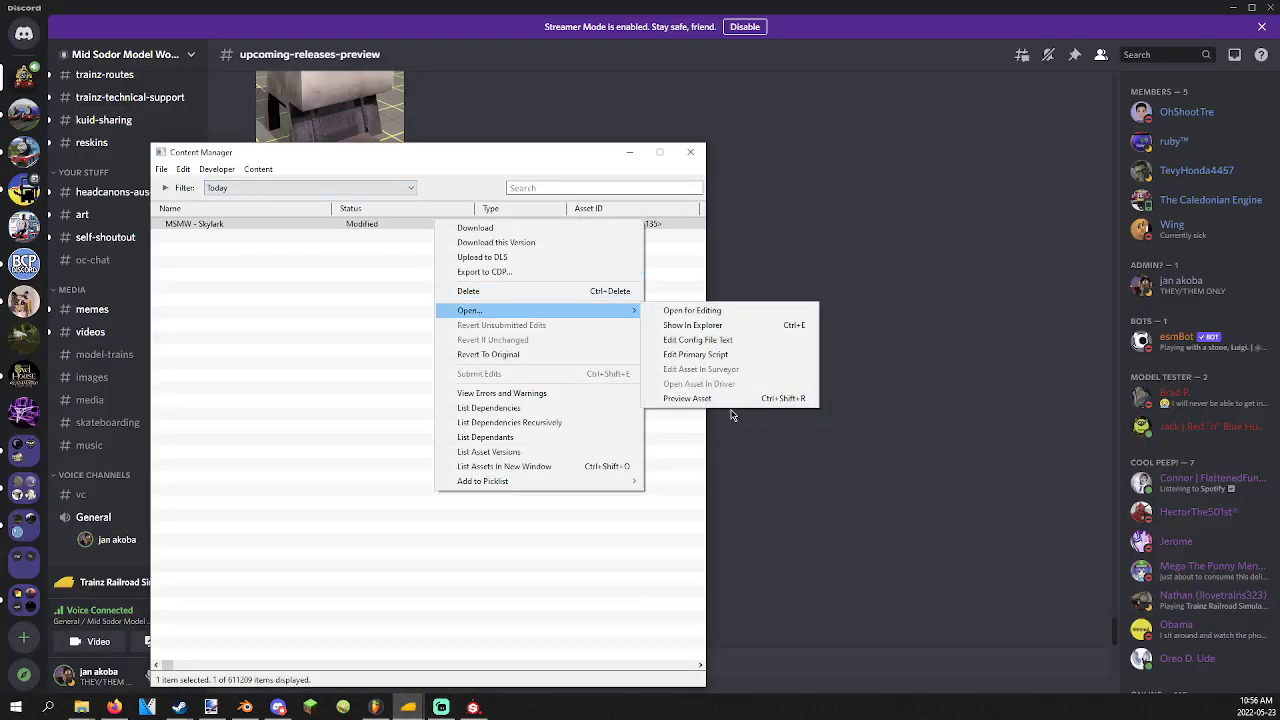
{"action": "left_click", "coordinate": [728, 405]}
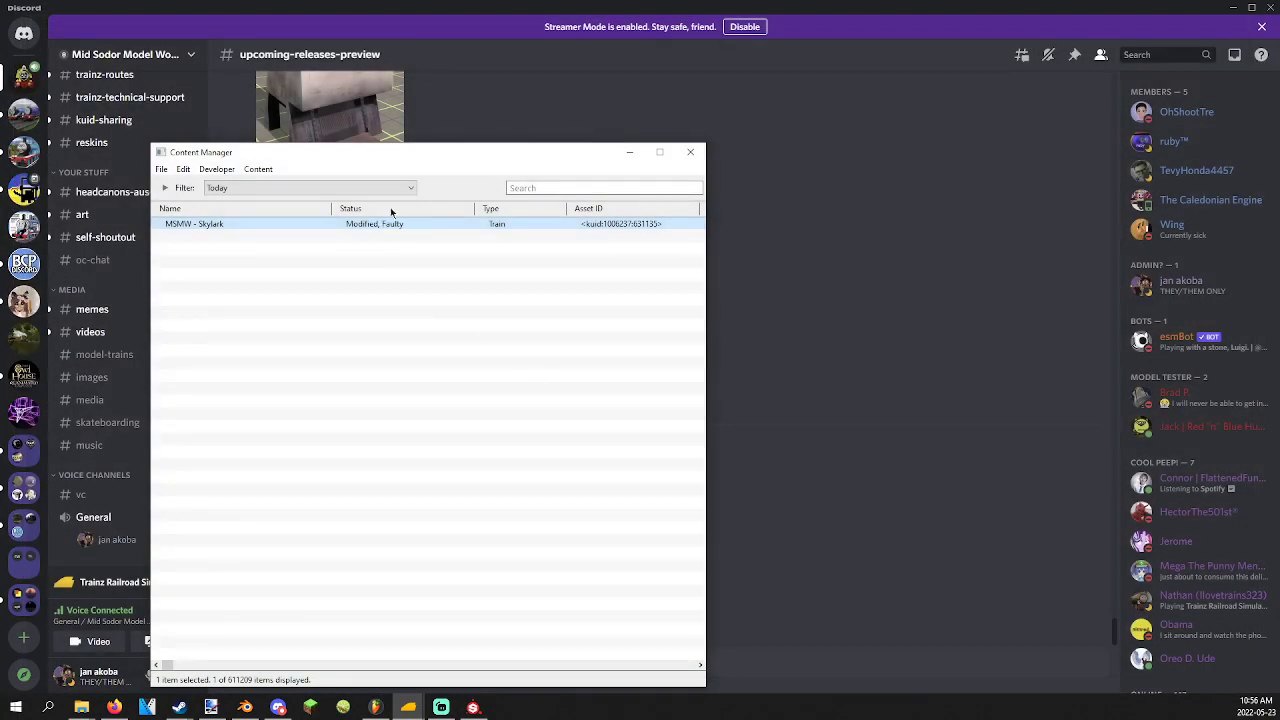
View the errors and warnings of MSMW - Skylark, widening the report to read its message, and close the report.
{"action": "right_click", "coordinate": [387, 222]}
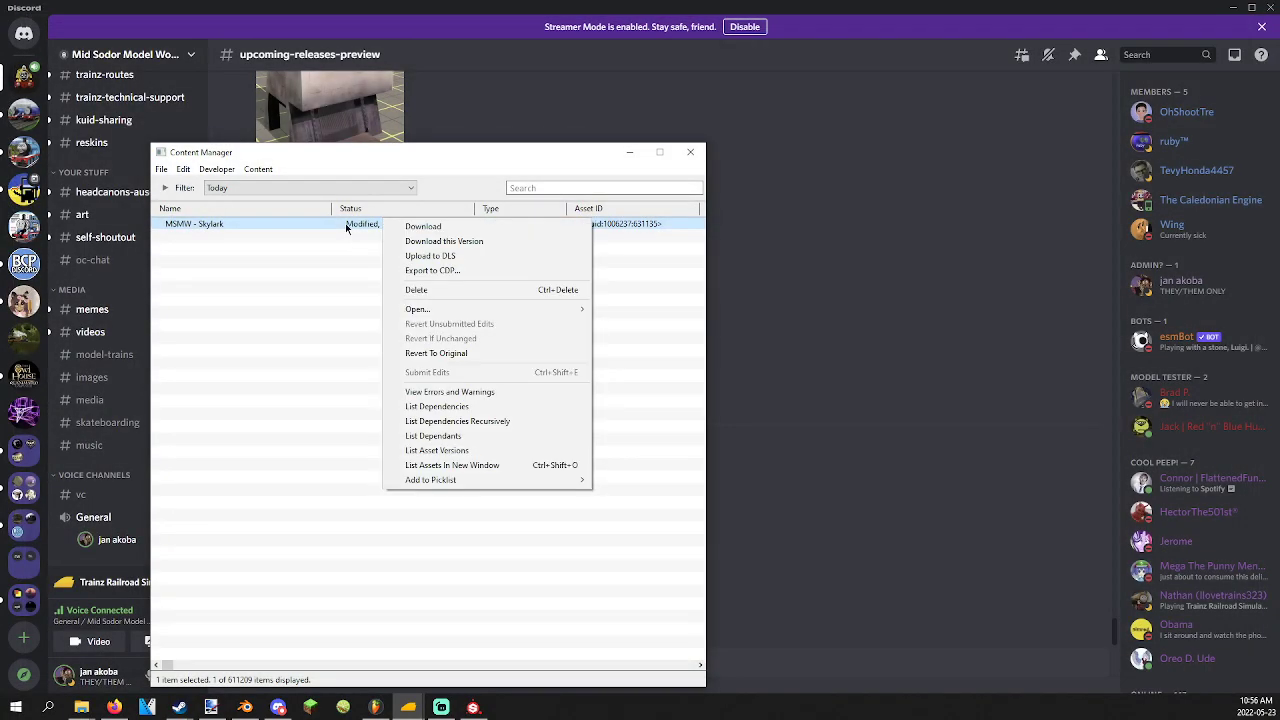
{"action": "right_click", "coordinate": [349, 228]}
{"action": "left_click", "coordinate": [418, 398]}
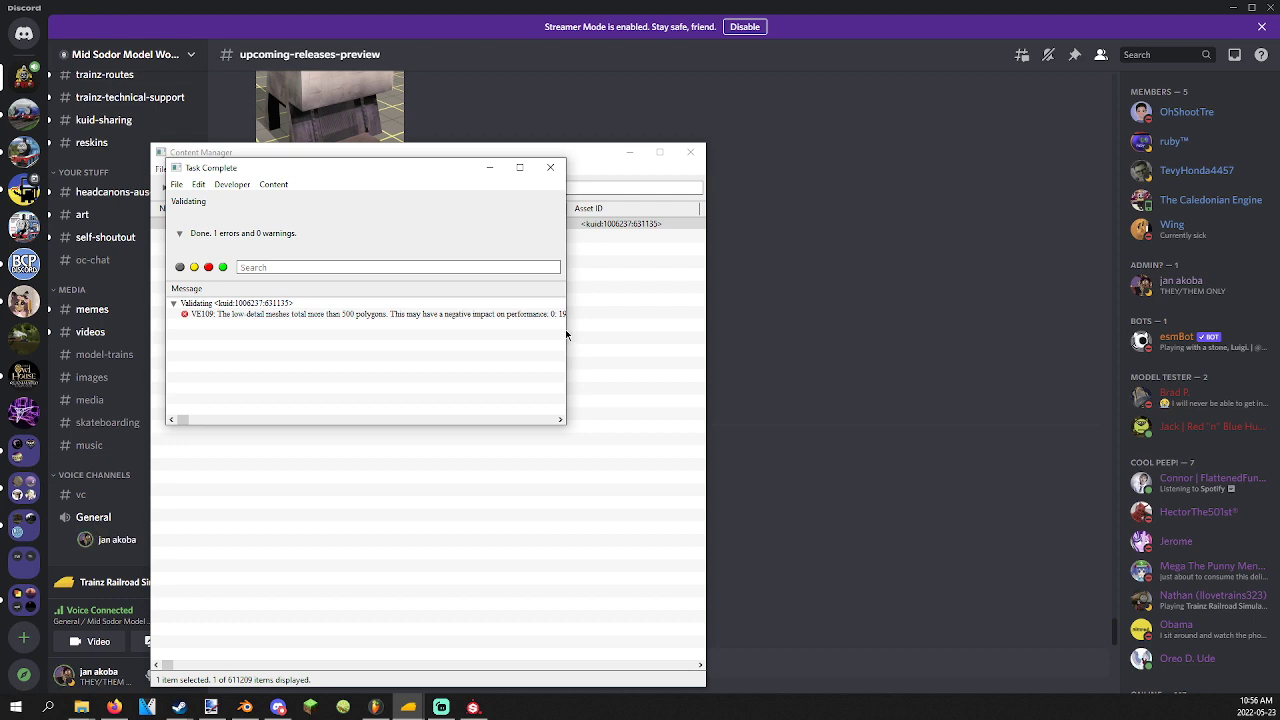
{"action": "left_click_drag", "start_coordinate": [566, 328], "coordinate": [678, 344]}
{"action": "left_click", "coordinate": [667, 168]}
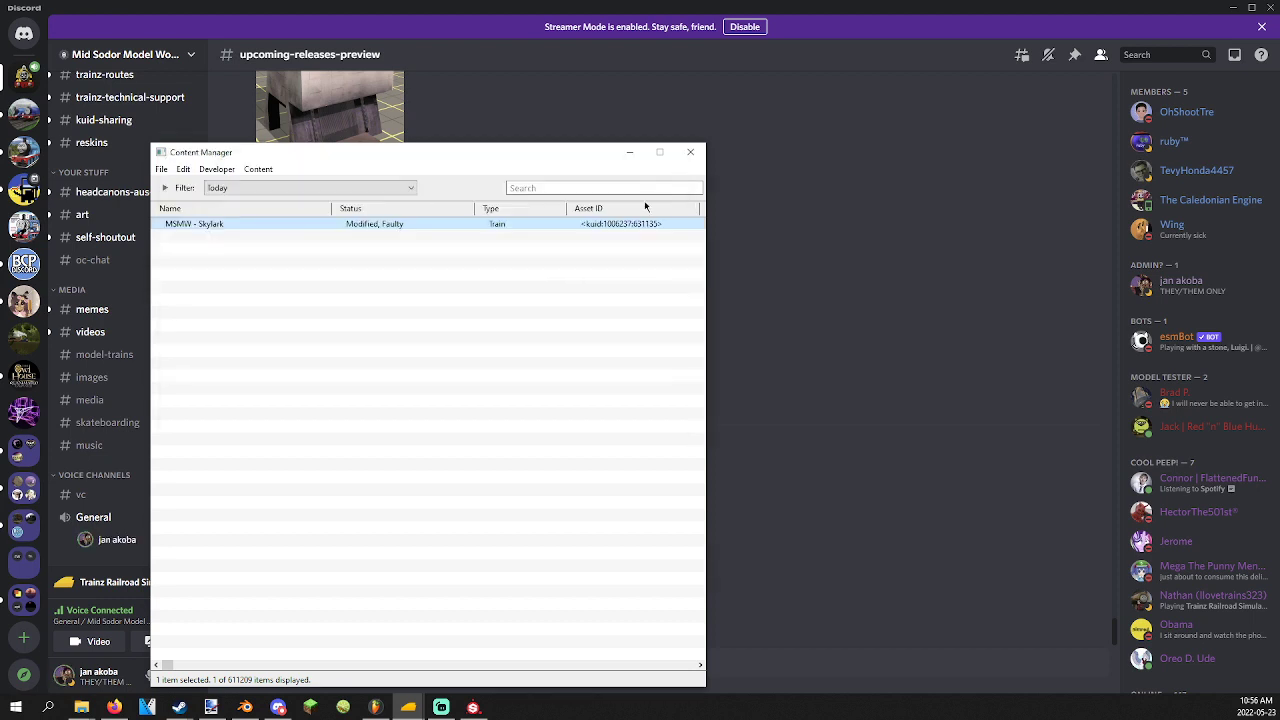
Filter the content list to Installed assets and search it for "proteu".
{"action": "left_click", "coordinate": [277, 189]}
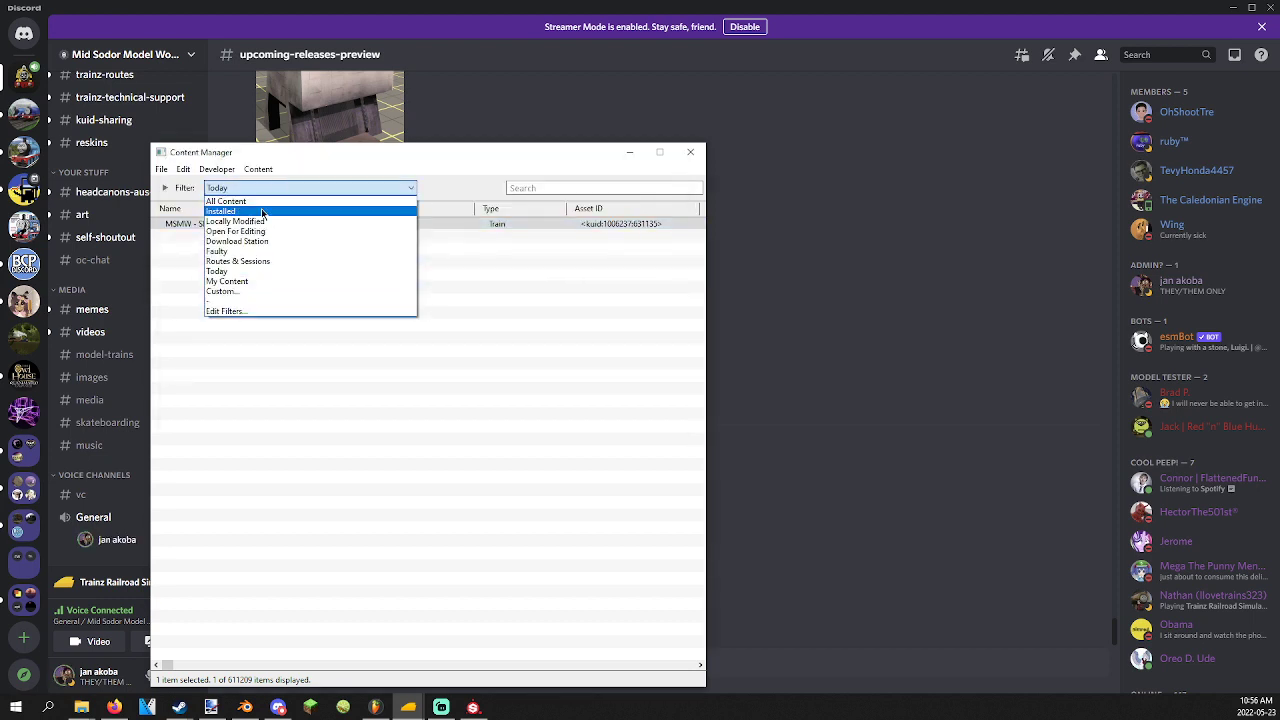
{"action": "left_click", "coordinate": [263, 212]}
{"action": "scroll", "coordinate": [355, 340], "scroll_direction": "down", "scroll_amount": 10}
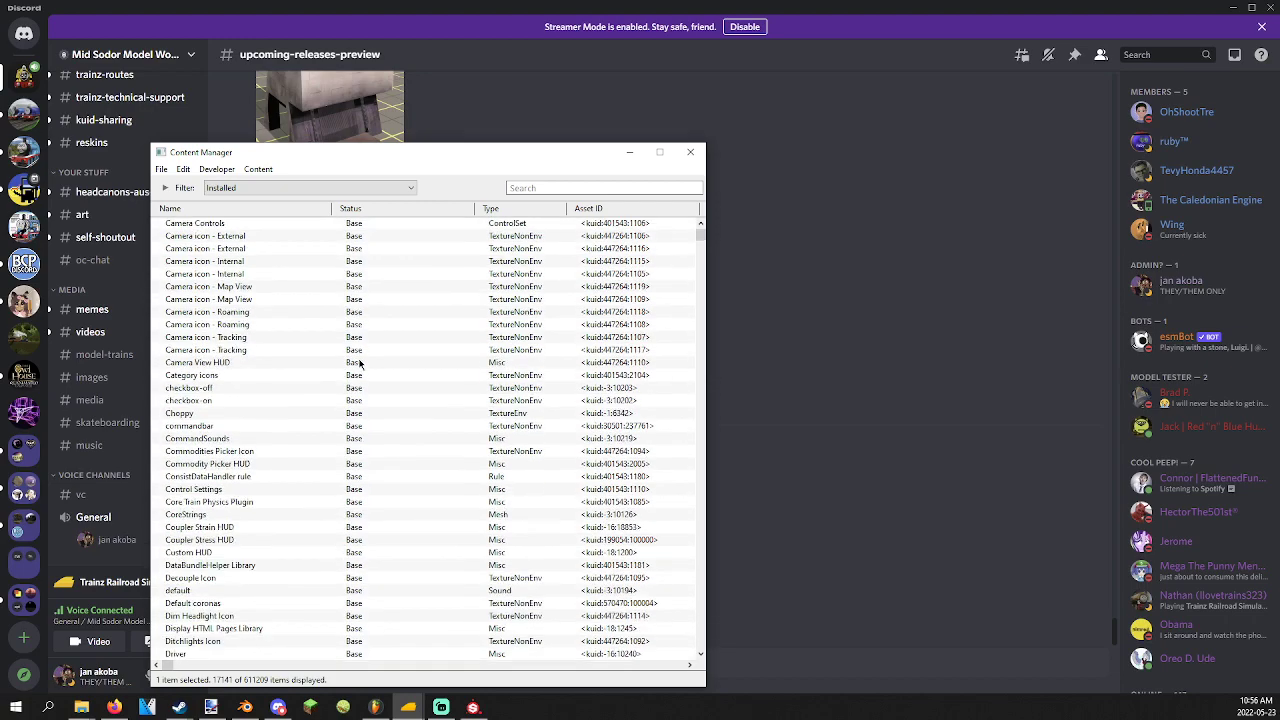
{"action": "left_click", "coordinate": [518, 188]}
{"action": "type", "text": "prtc"}
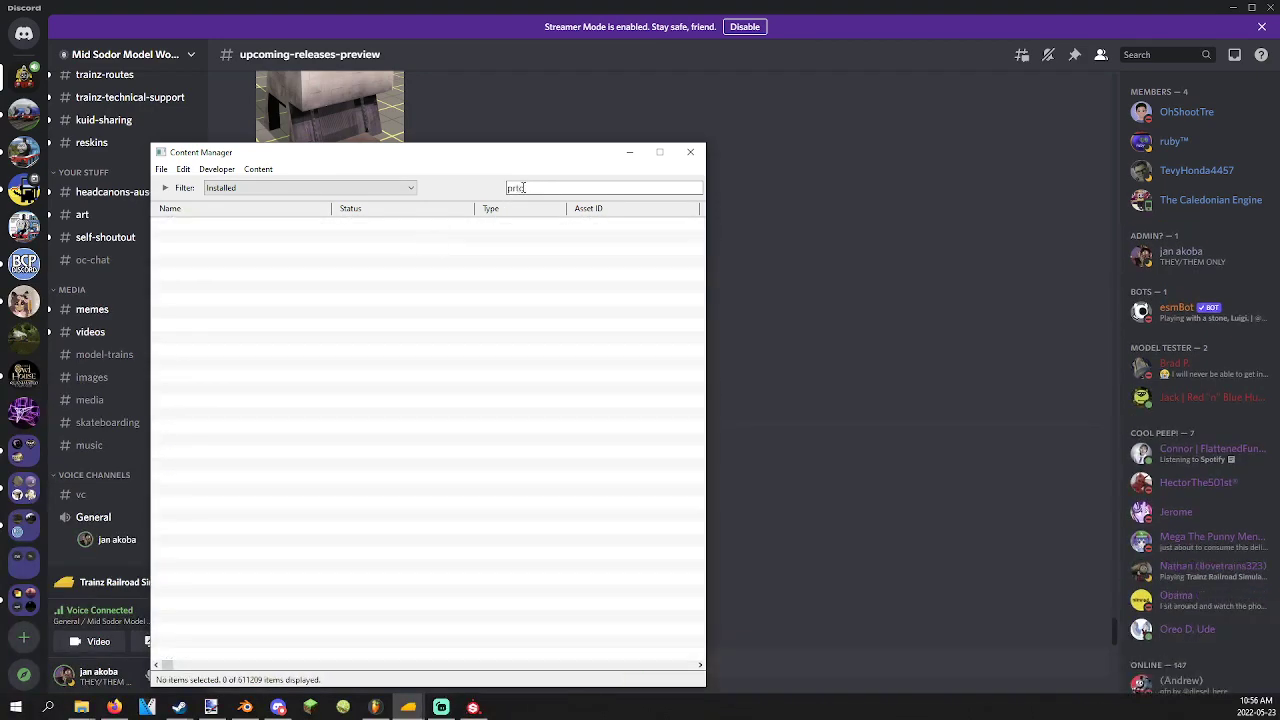
{"action": "key", "text": "BackSpace"}
{"action": "key", "text": "BackSpace"}
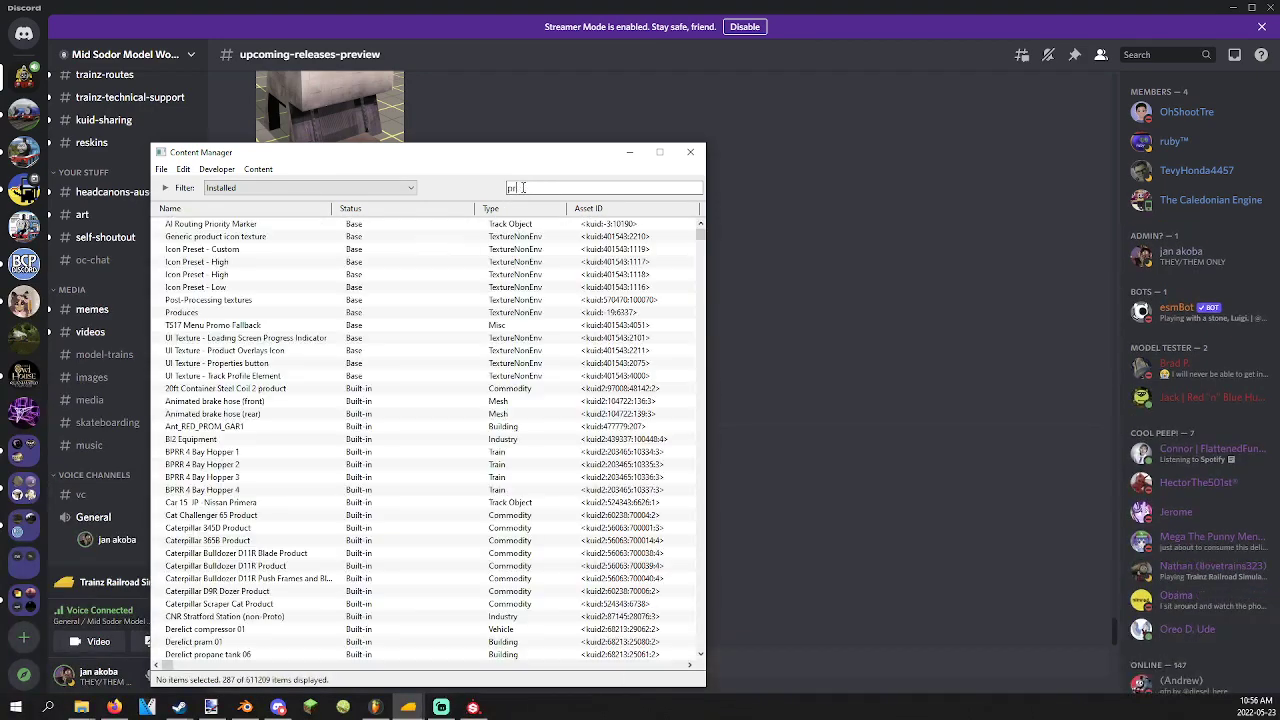
{"action": "type", "text": "oteu"}
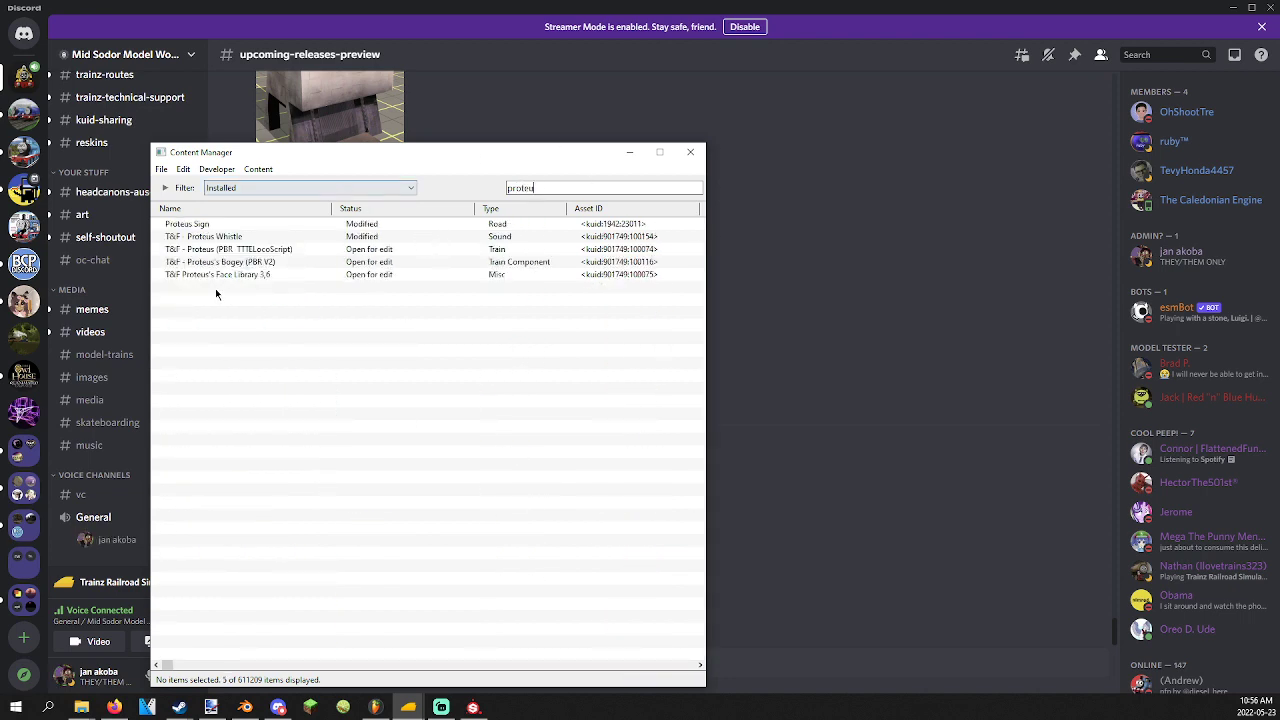
Show the files of the T&F - Proteus (PBR TTTELocoScript) train asset in Explorer.
{"action": "right_click", "coordinate": [239, 249]}
{"action": "mouse_move", "coordinate": [289, 343]}
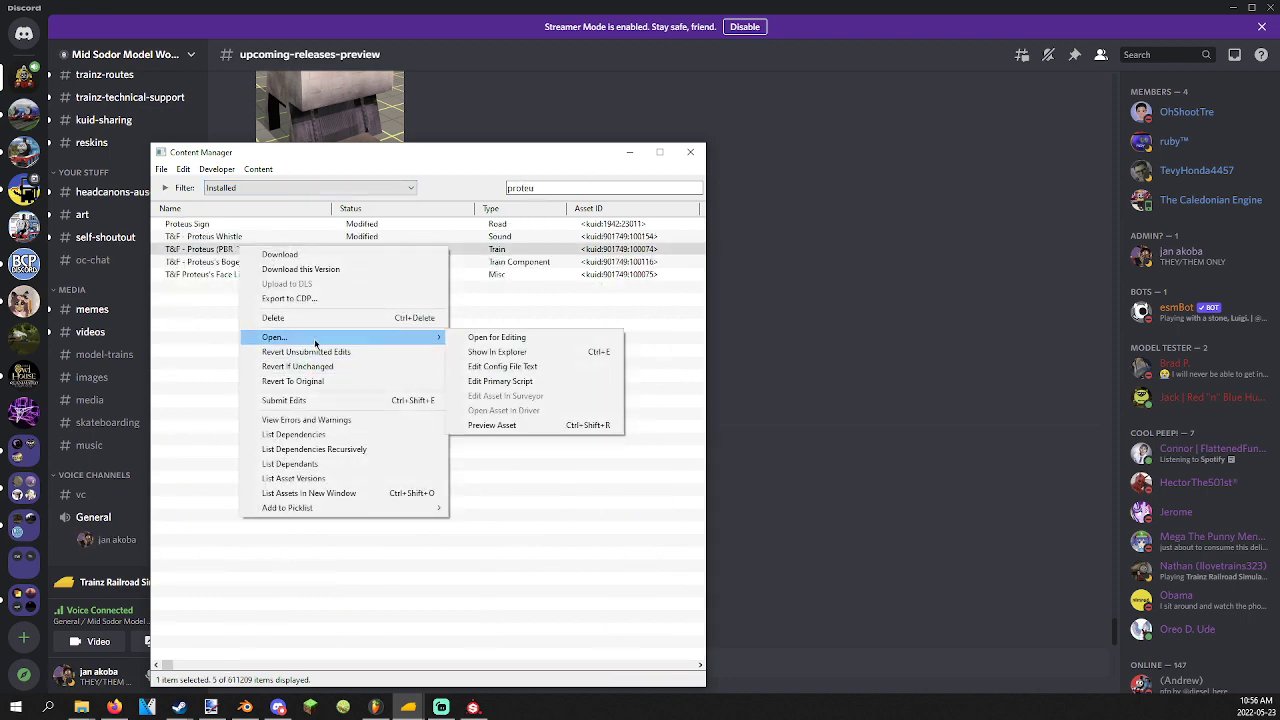
{"action": "left_click", "coordinate": [486, 350]}
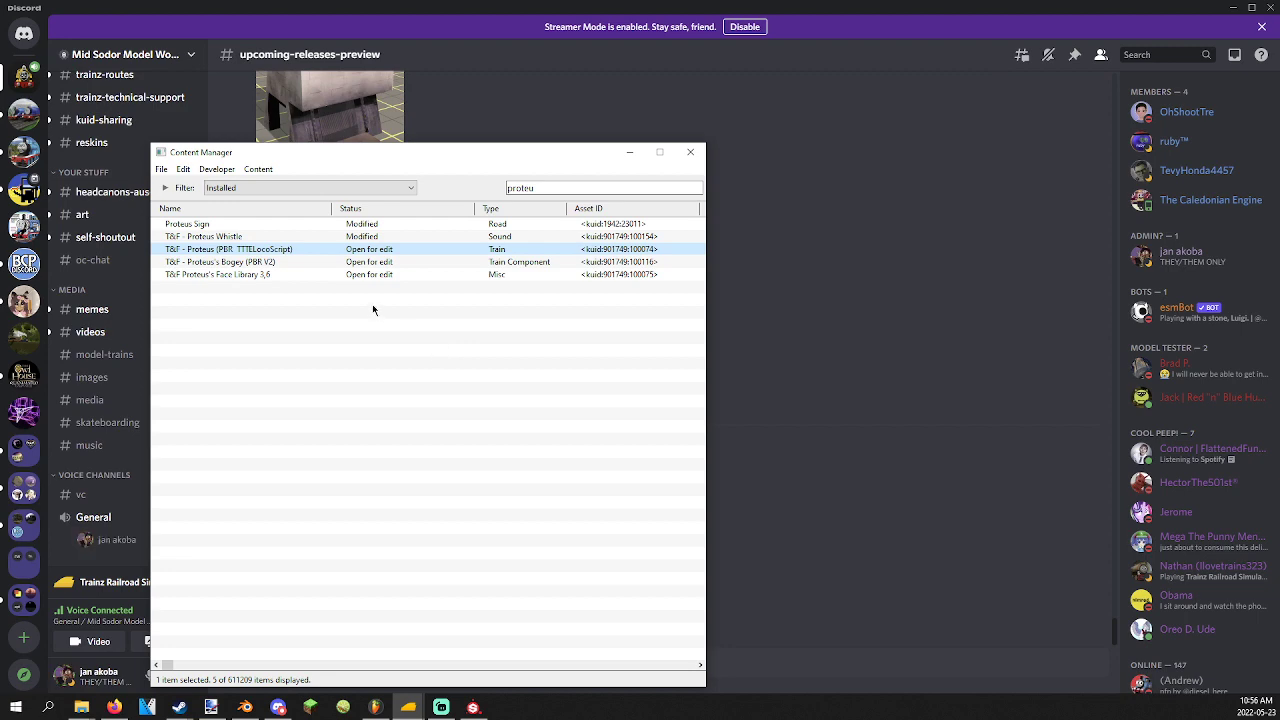
{"action": "right_click", "coordinate": [376, 254]}
{"action": "mouse_move", "coordinate": [431, 346]}
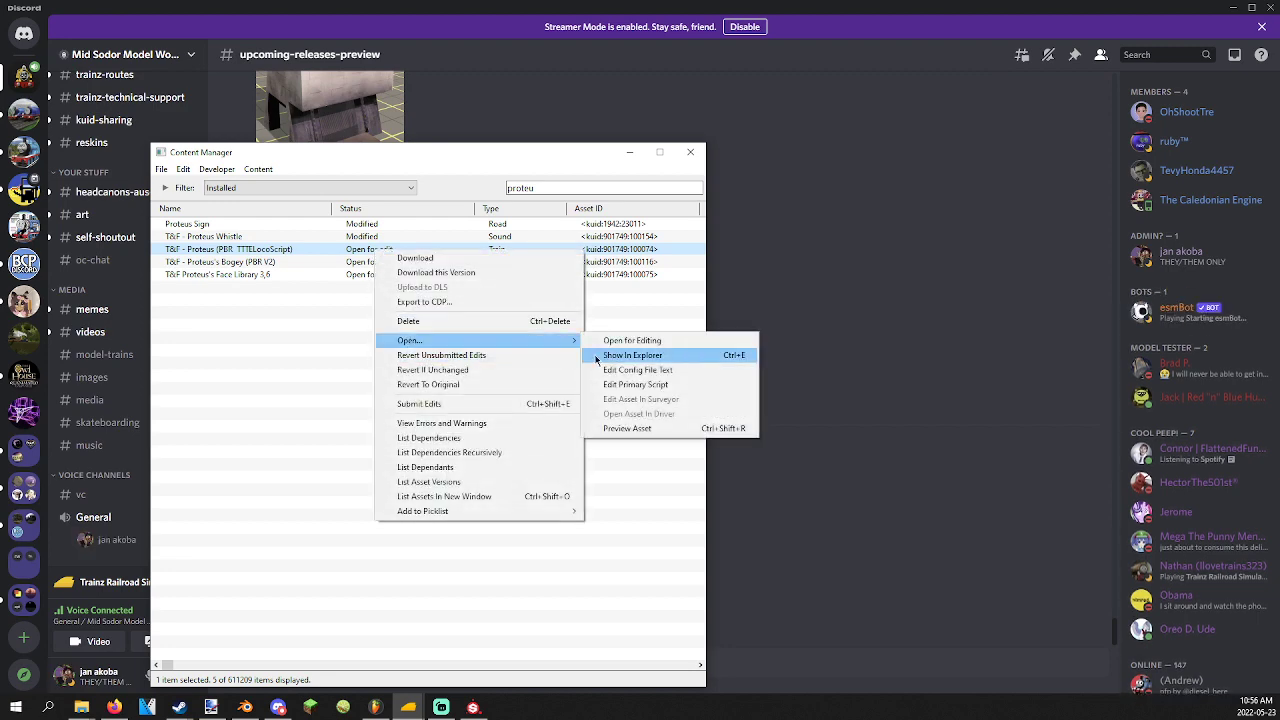
{"action": "left_click", "coordinate": [618, 357]}
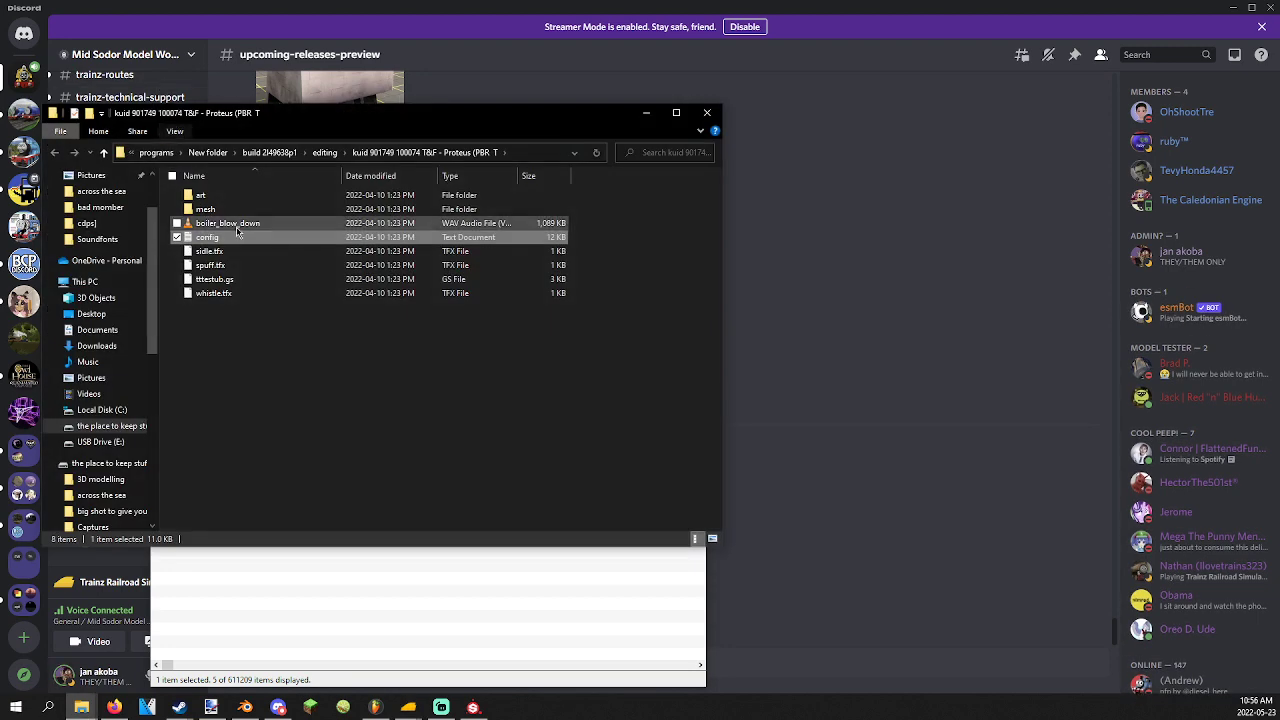
Check the duck.lm file in the Proteus asset's mesh folder, then close the file and the folder.
{"action": "double_click", "coordinate": [230, 214]}
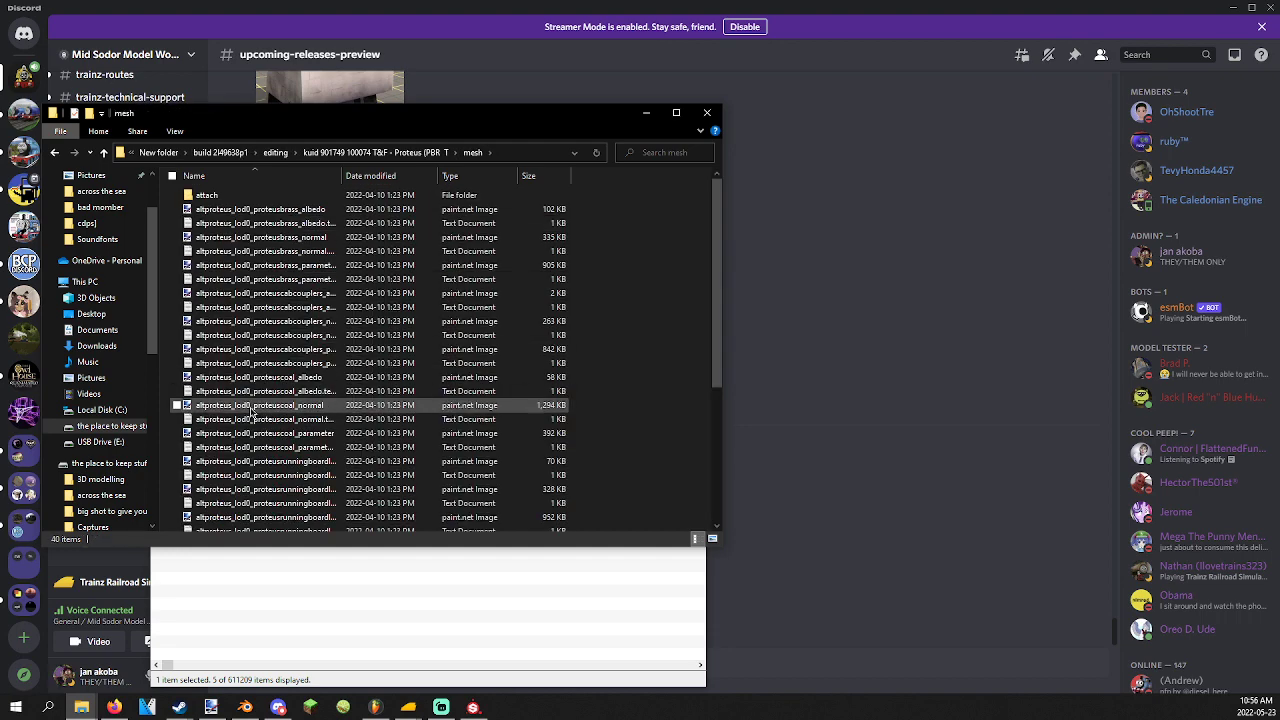
{"action": "scroll", "coordinate": [250, 410], "scroll_direction": "down", "scroll_amount": 5}
{"action": "double_click", "coordinate": [232, 356]}
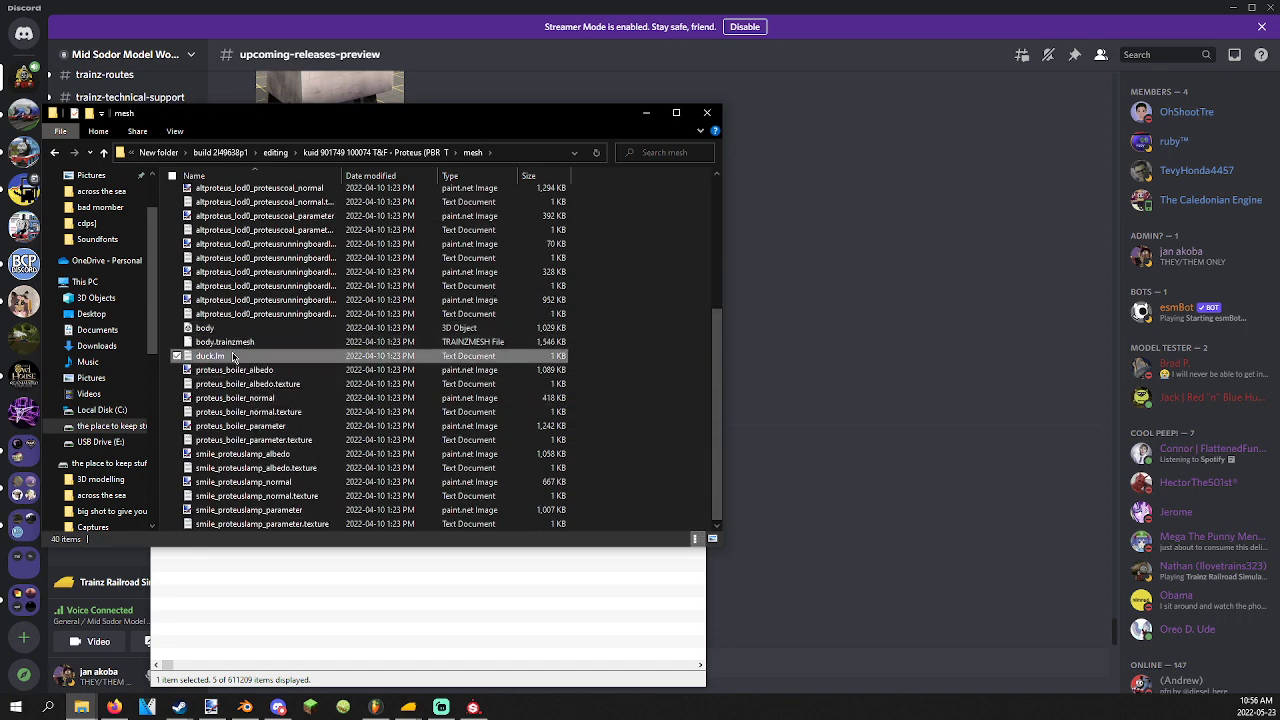
{"action": "left_click", "coordinate": [777, 95]}
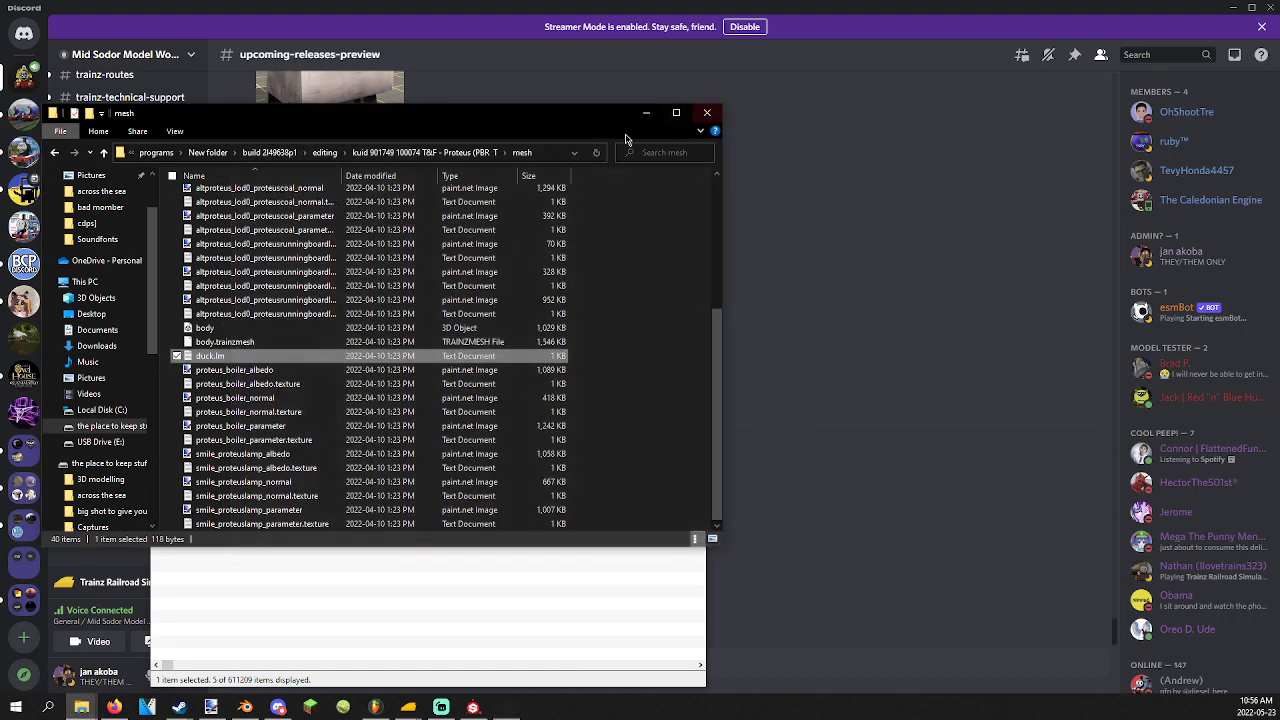
{"action": "left_click", "coordinate": [748, 114]}
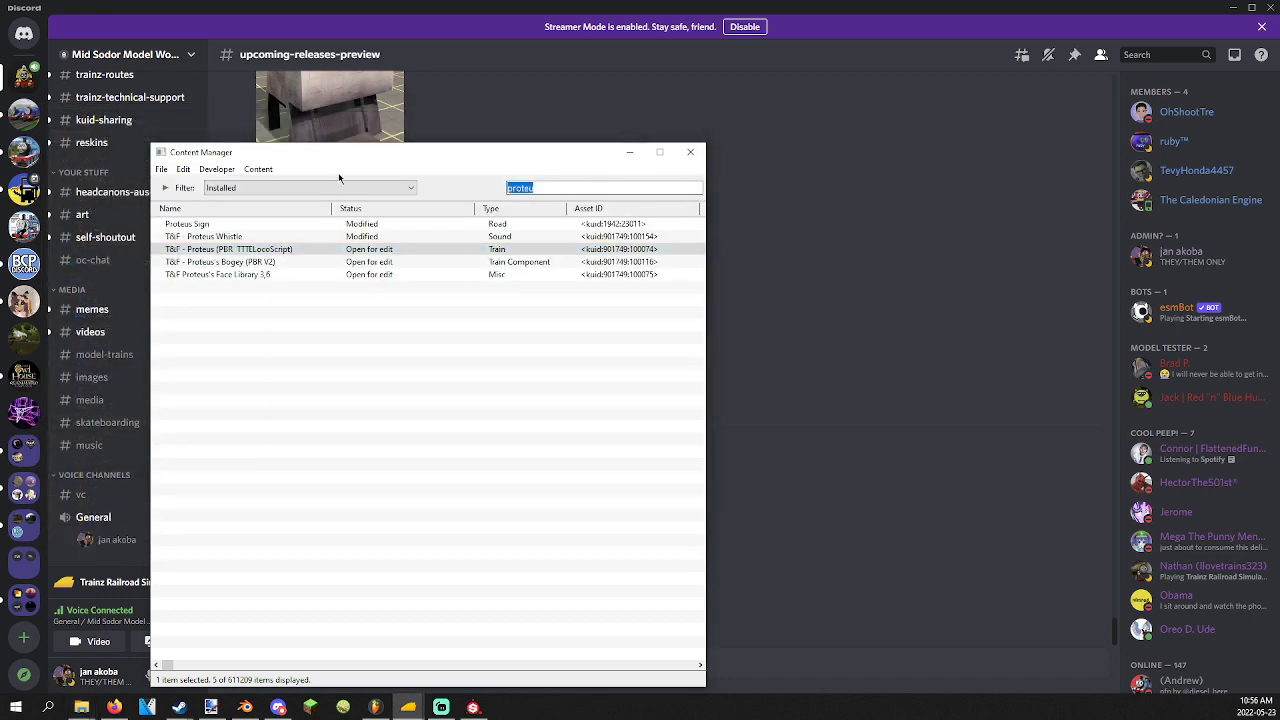
Search the installed assets for "duke t&F" and list the dependants of T&F - Duke Face Library.
{"action": "type", "text": "duke t&F"}
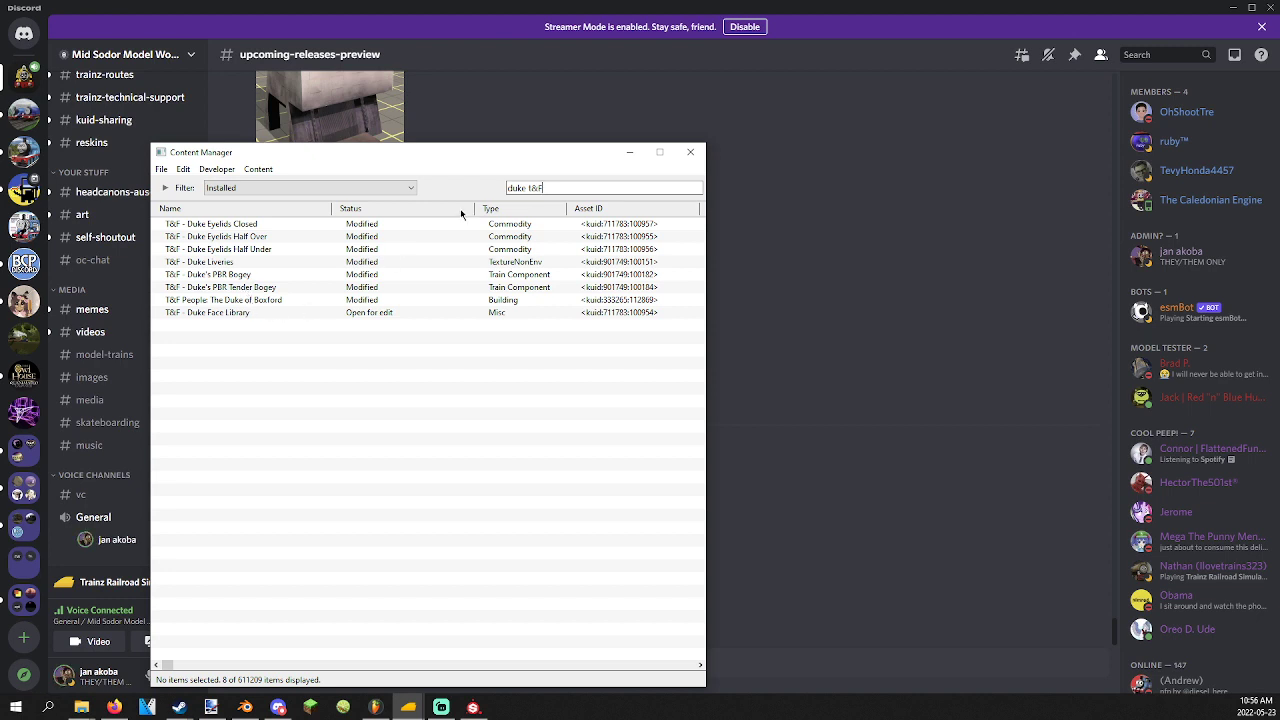
{"action": "right_click", "coordinate": [276, 314]}
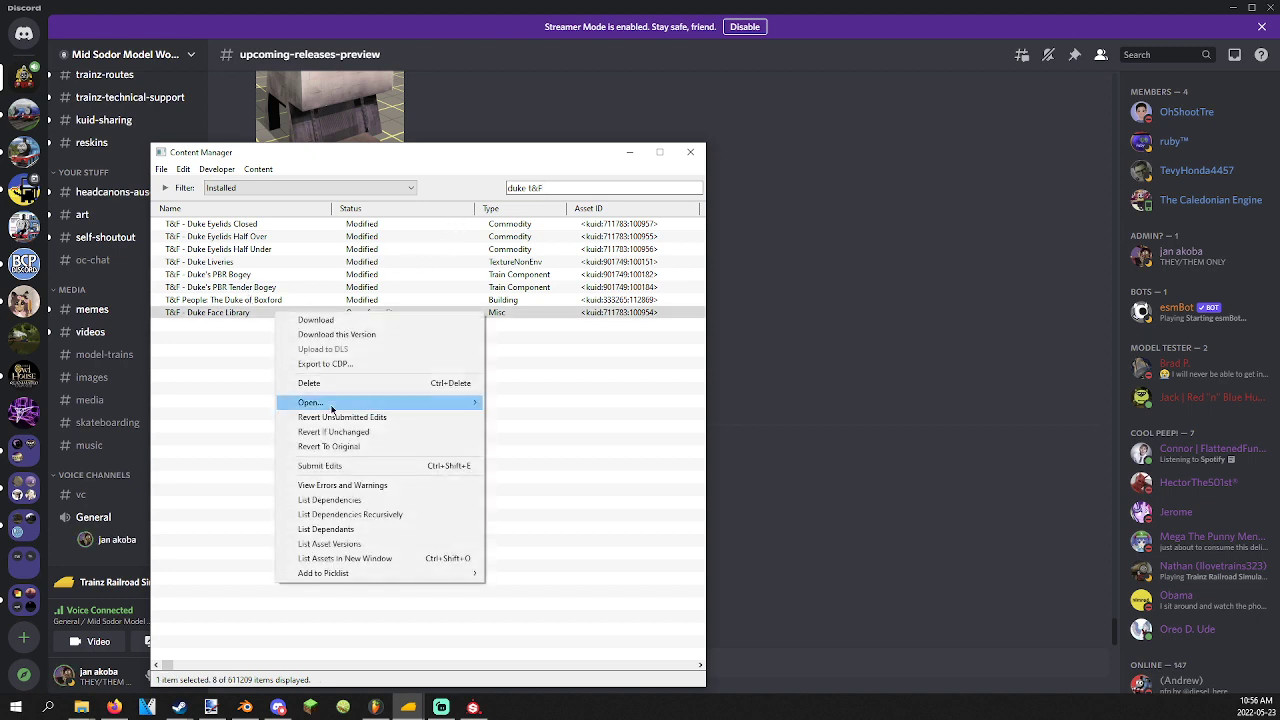
{"action": "left_click", "coordinate": [349, 544]}
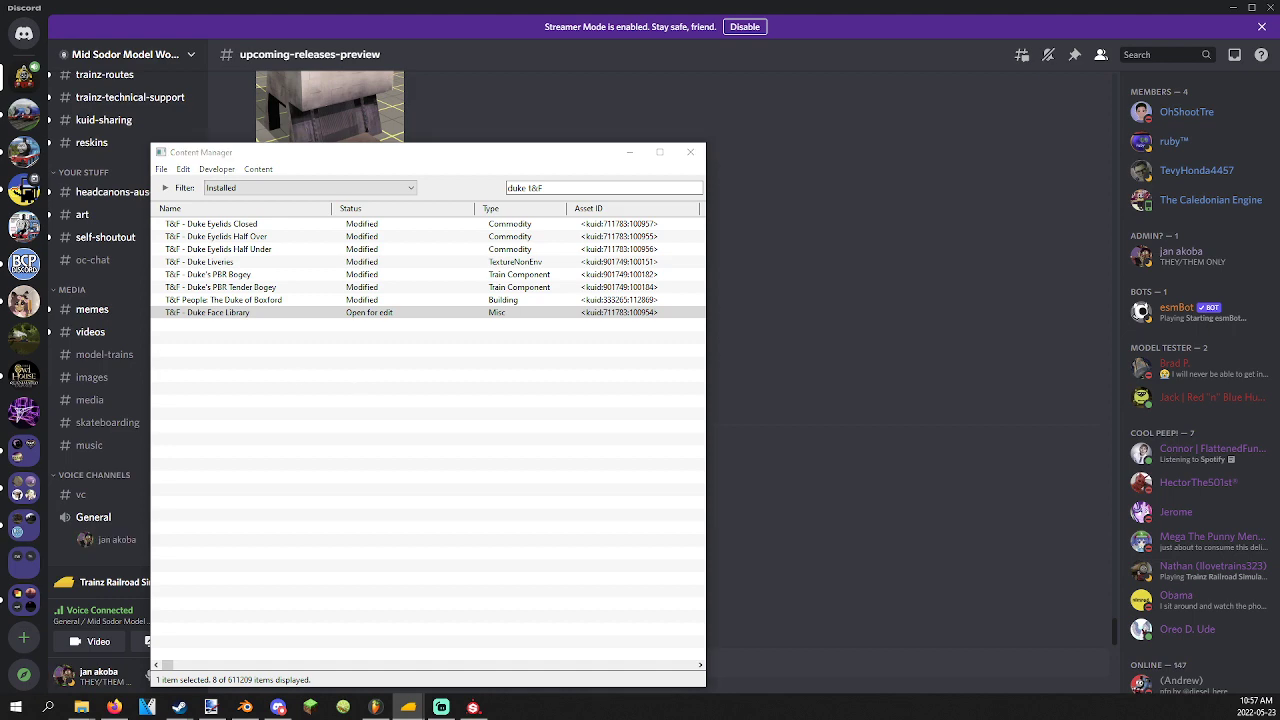
Show the files of MSMW - Duke the Lost Engine in Explorer.
{"action": "right_click", "coordinate": [394, 234]}
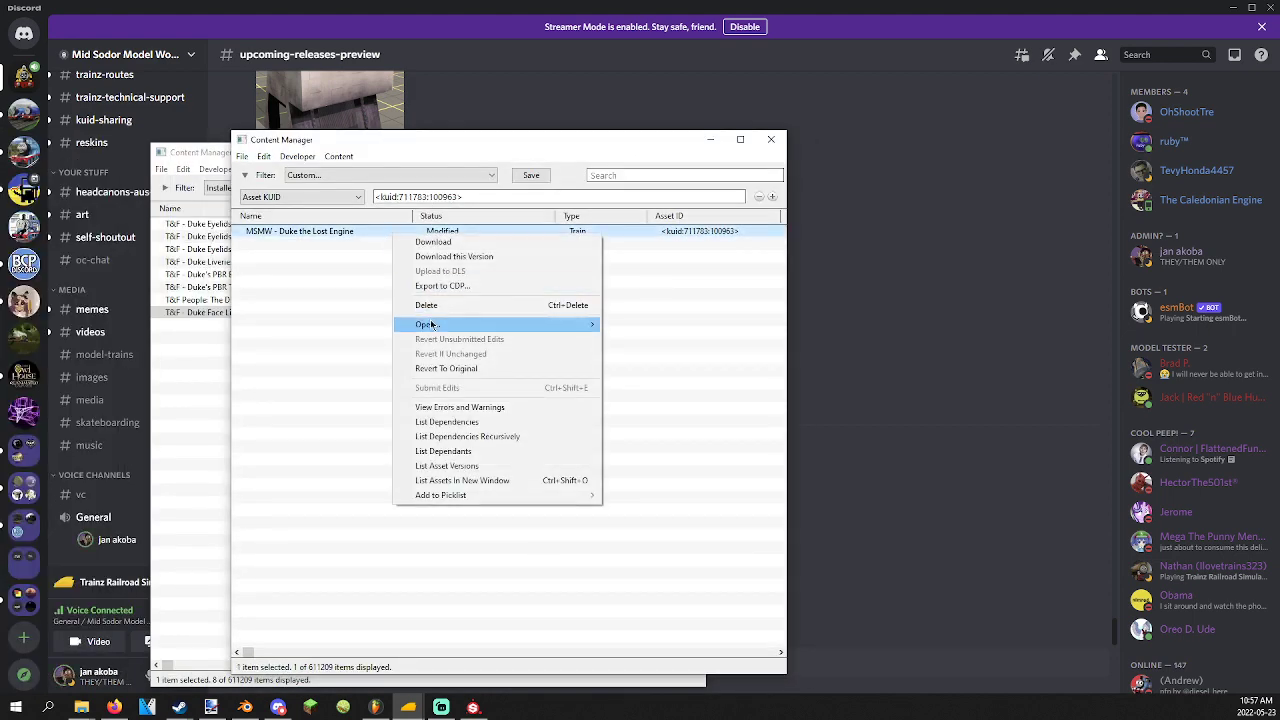
{"action": "mouse_move", "coordinate": [430, 325]}
{"action": "left_click", "coordinate": [662, 339]}
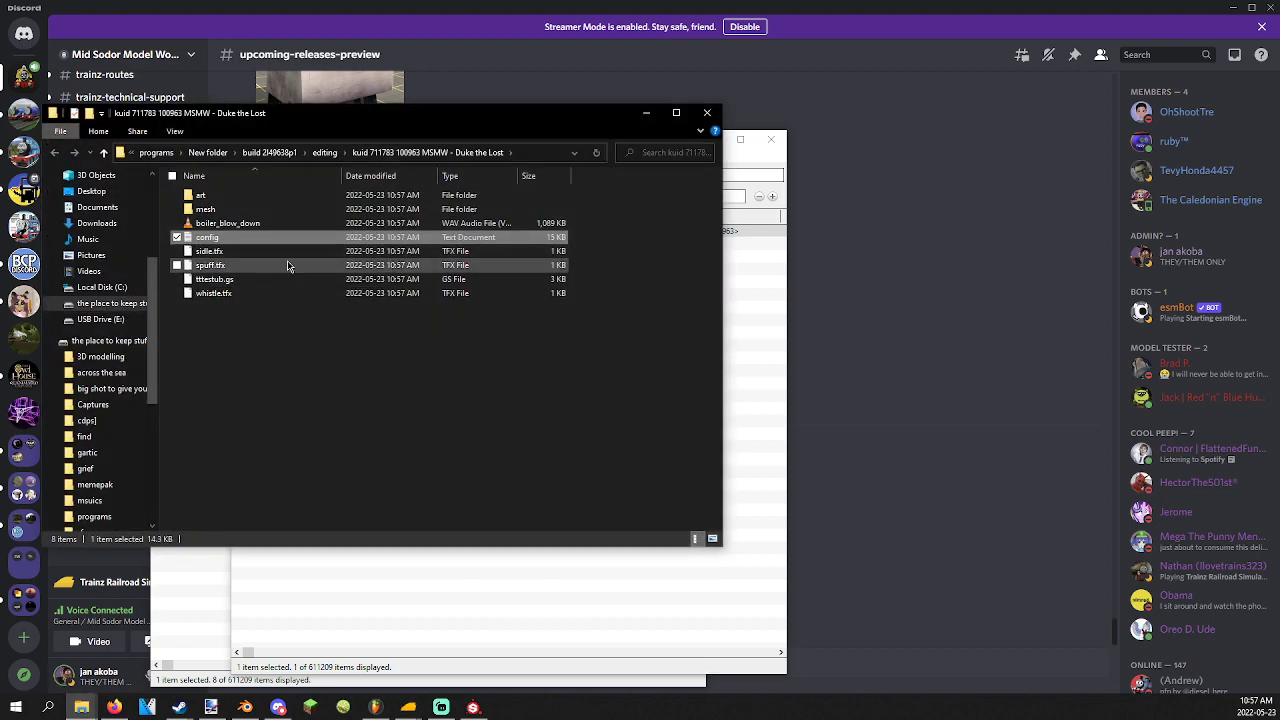
Read duke.lm in the Duke asset's mesh folder, then close the file, the folder and the dependants list.
{"action": "double_click", "coordinate": [221, 217]}
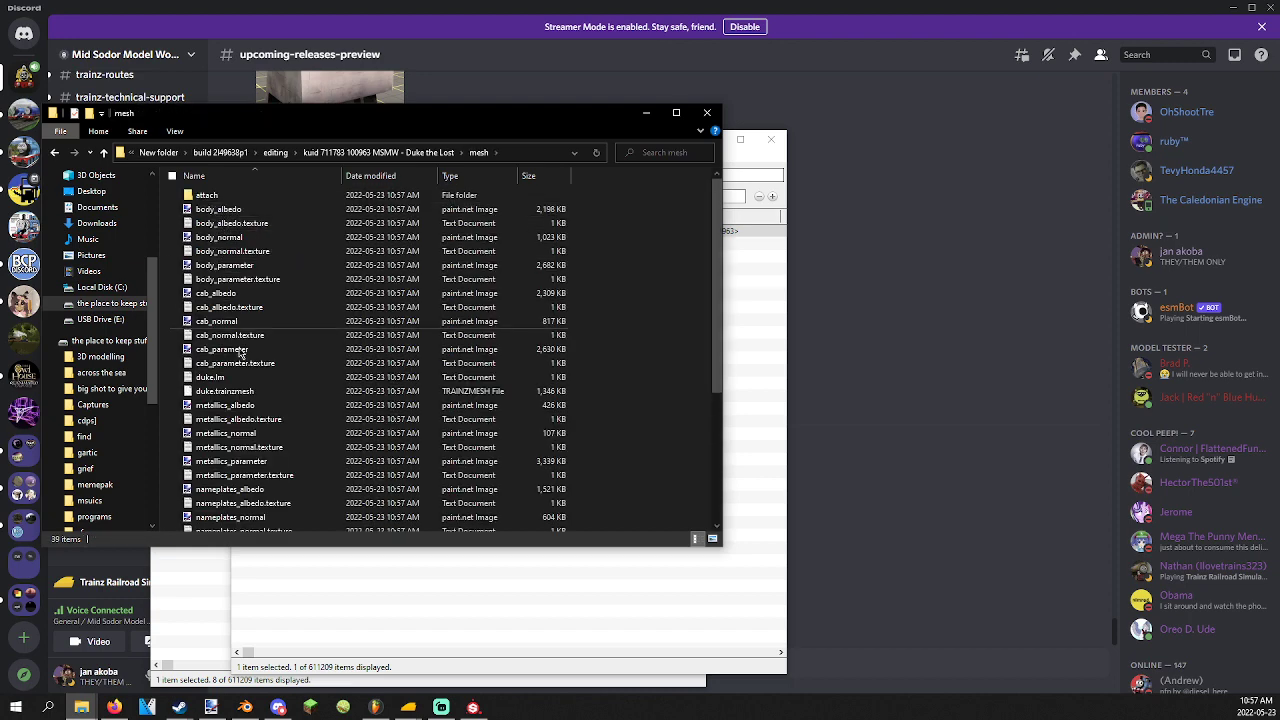
{"action": "double_click", "coordinate": [210, 377]}
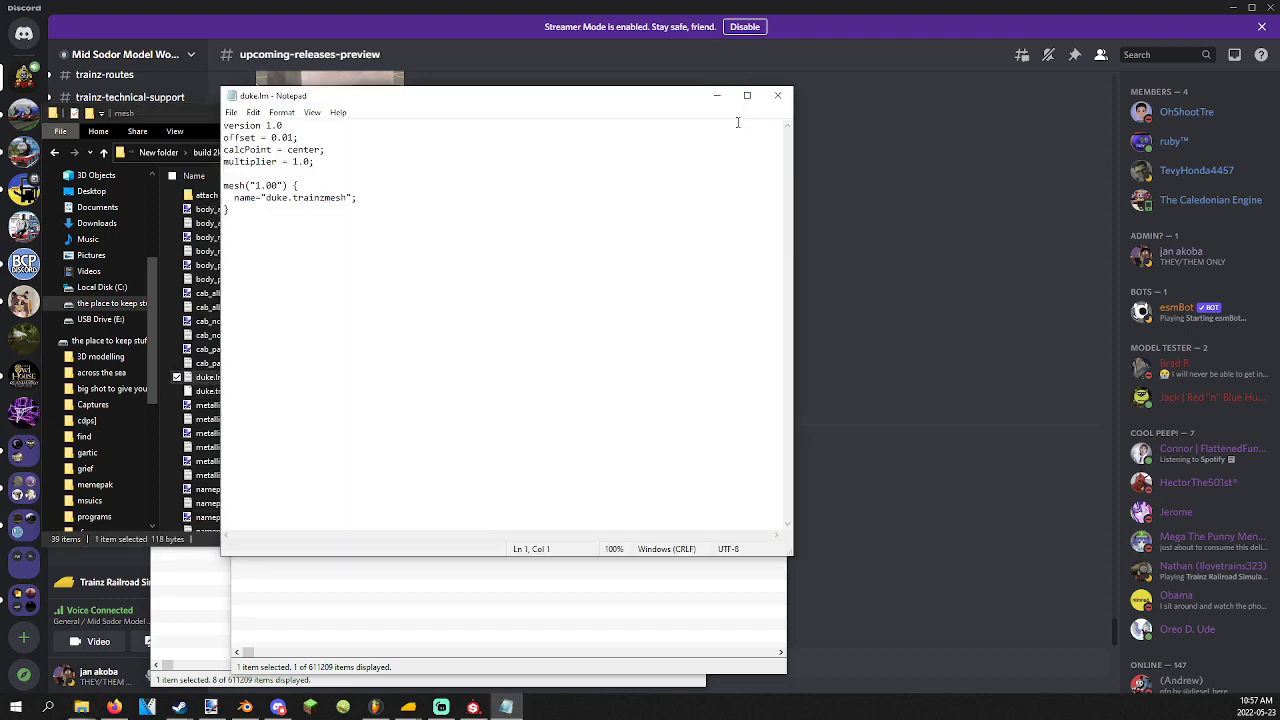
{"action": "left_click", "coordinate": [773, 95]}
{"action": "left_click", "coordinate": [713, 112]}
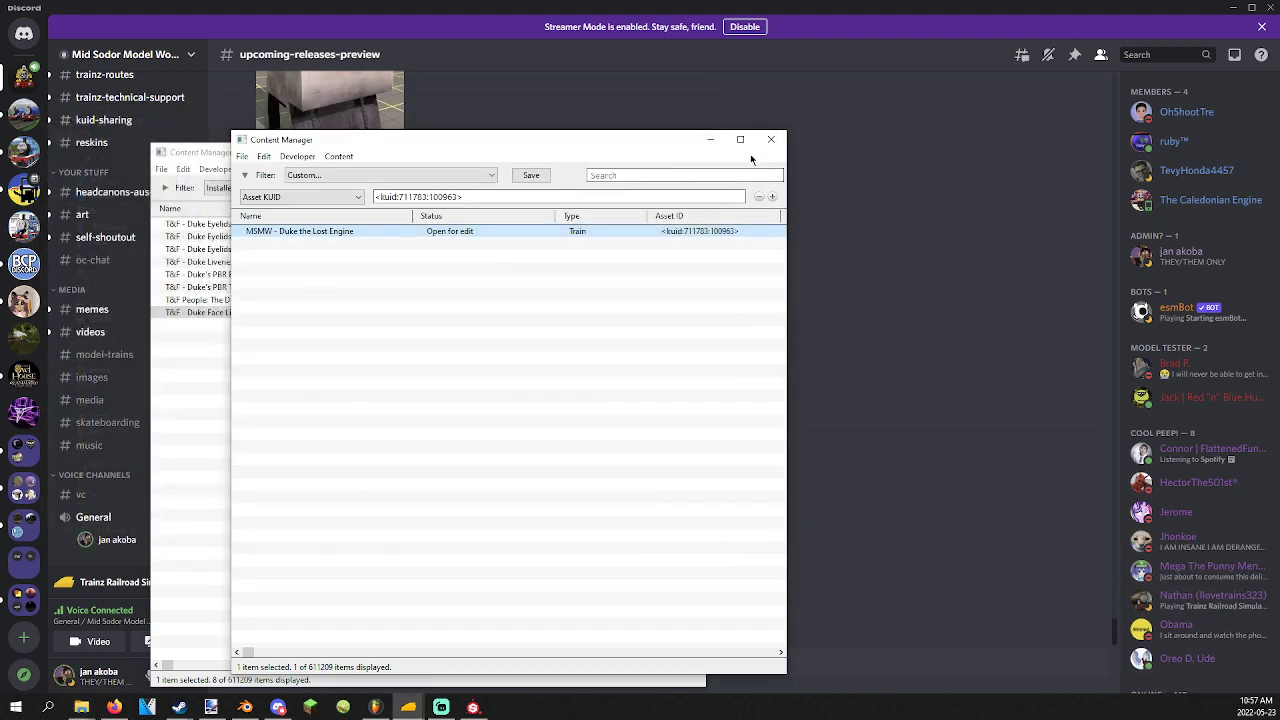
{"action": "left_click", "coordinate": [771, 139]}
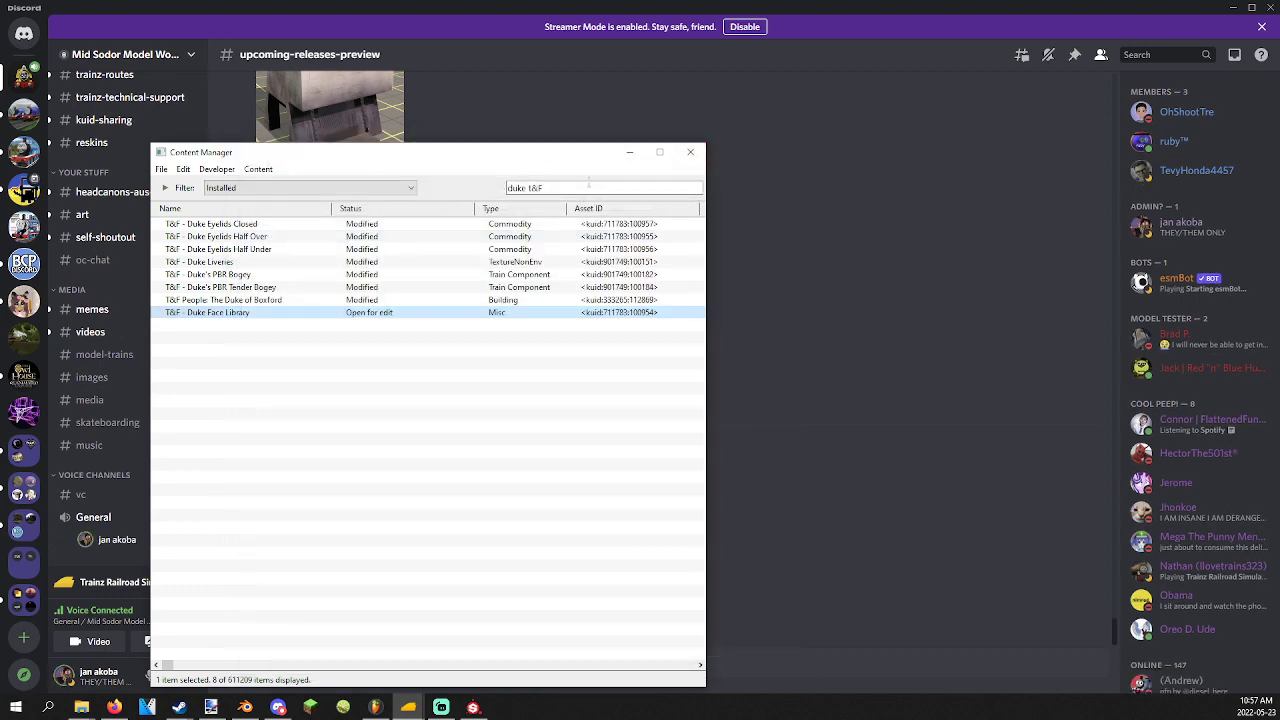
Search the installed assets for James, trying "james ttte", and replace the search with "ttte gordon".
{"action": "triple_click", "coordinate": [589, 187]}
{"action": "type", "text": "james I"}
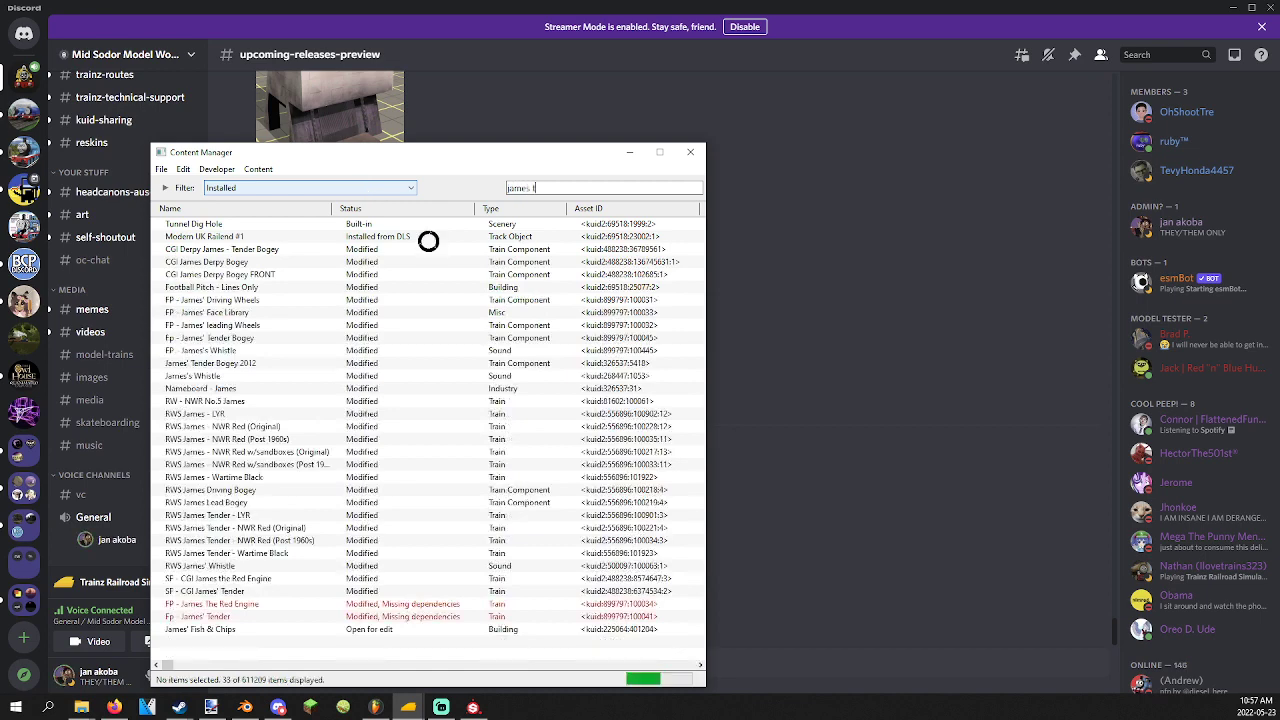
{"action": "type", "text": "&"}
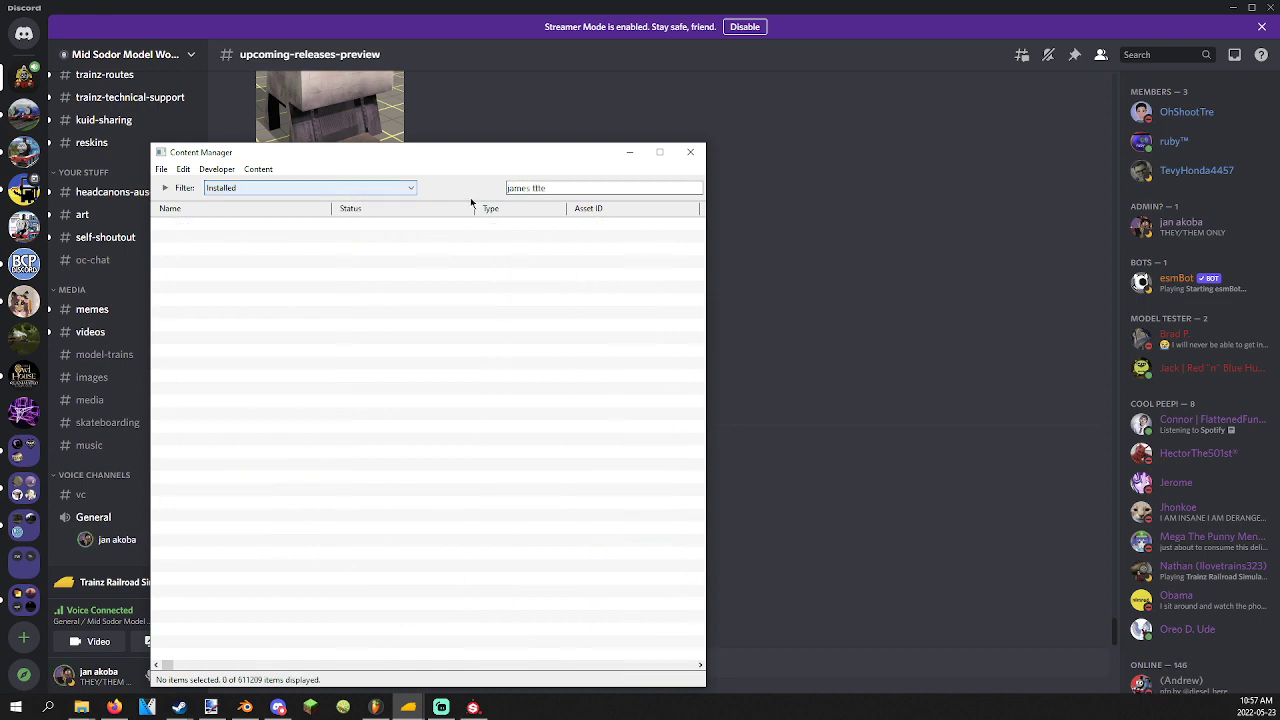
{"action": "type", "text": "ttte"}
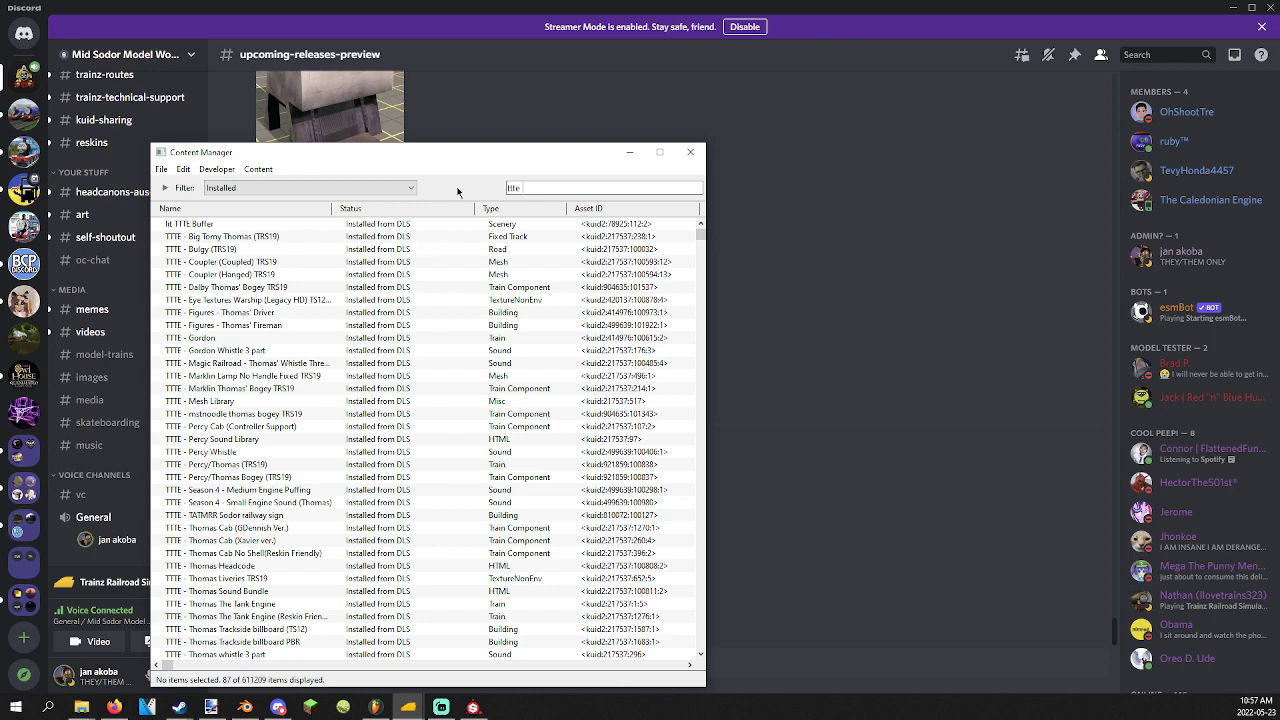
{"action": "type", "text": " duxk"}
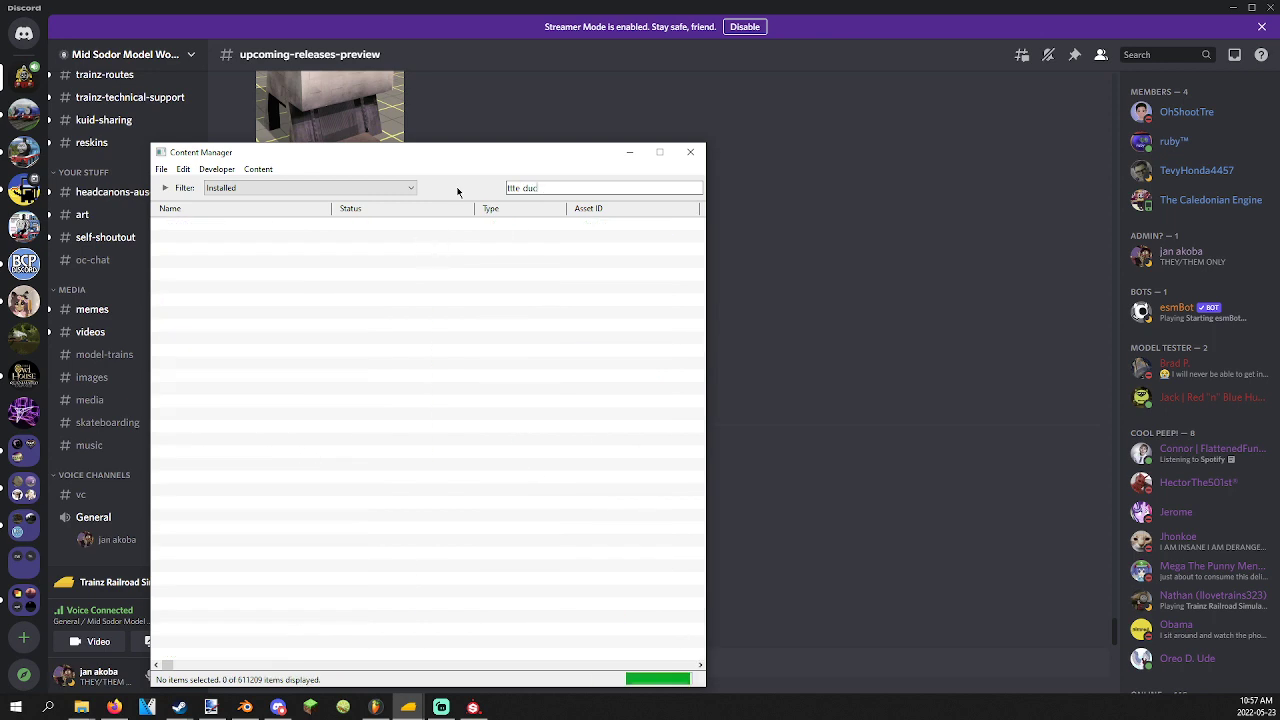
{"action": "key", "text": "BackSpace"}
{"action": "key", "text": "BackSpace"}
{"action": "key", "text": "BackSpace"}
{"action": "type", "text": "gordon"}
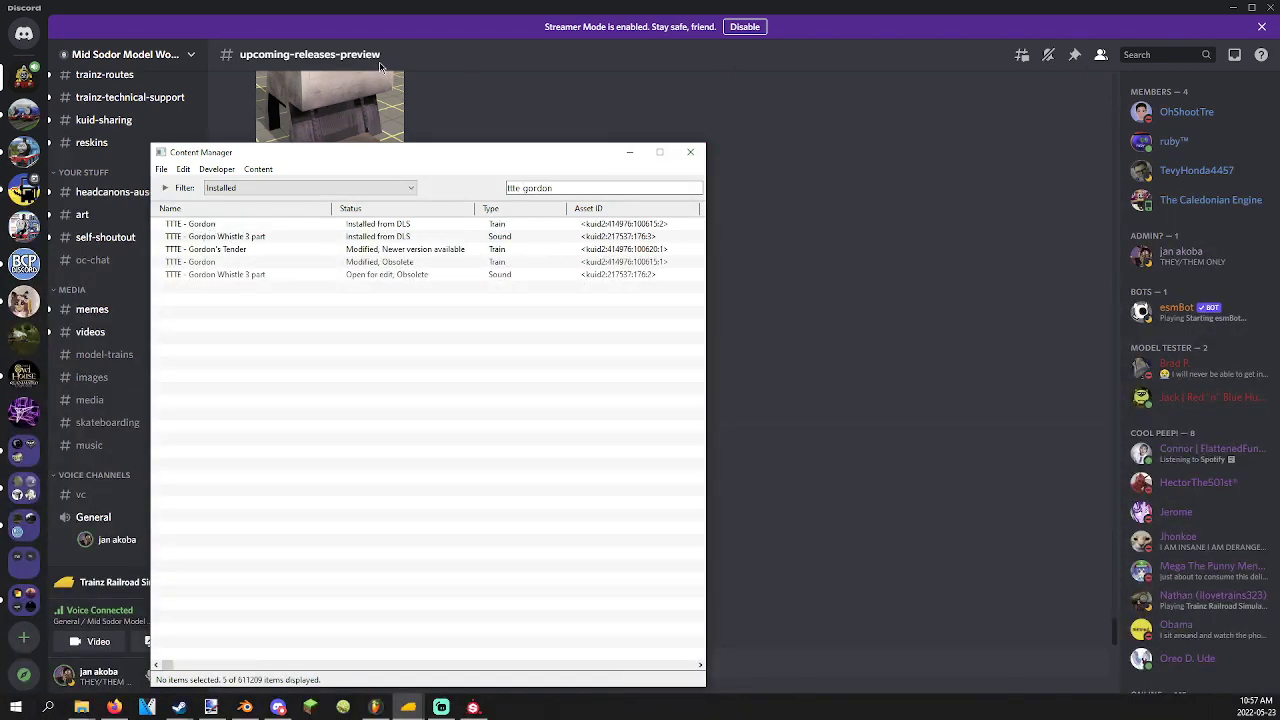
Show the files of the installed TTTE - Gordon train in Explorer and open its main.lm to examine the LOD mesh entries.
{"action": "right_click", "coordinate": [360, 231]}
{"action": "mouse_move", "coordinate": [480, 320]}
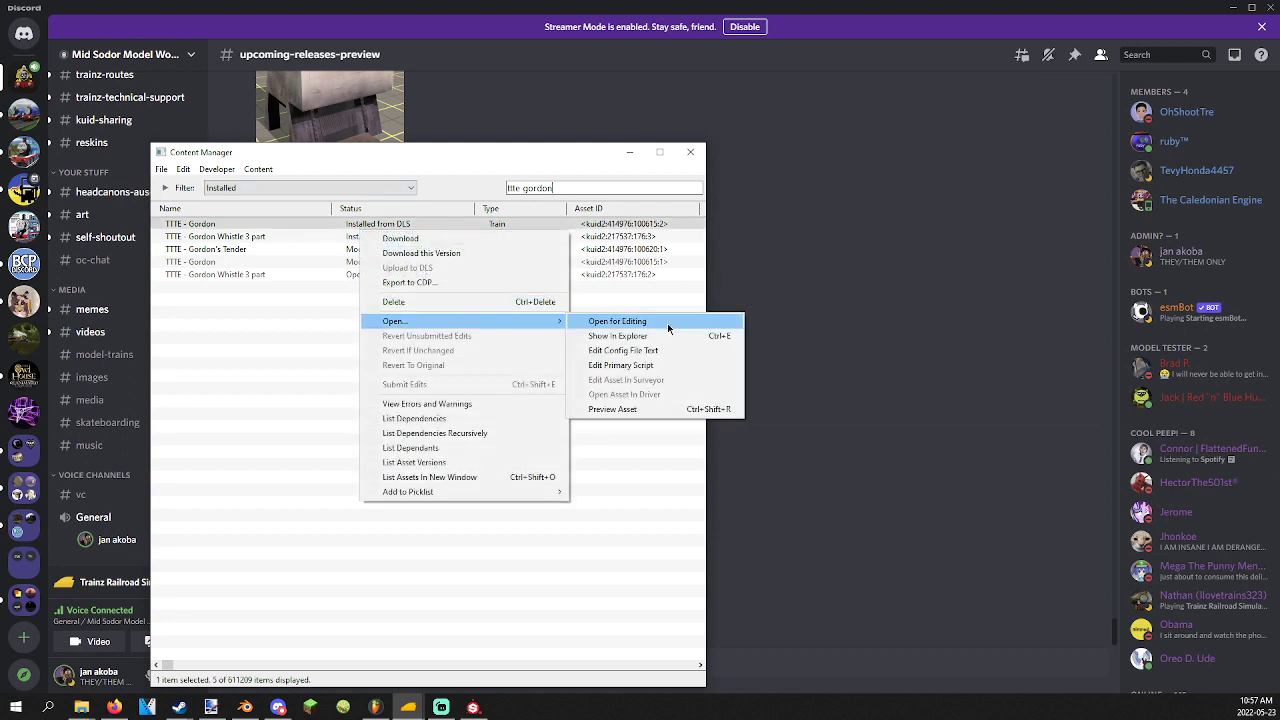
{"action": "left_click", "coordinate": [668, 339]}
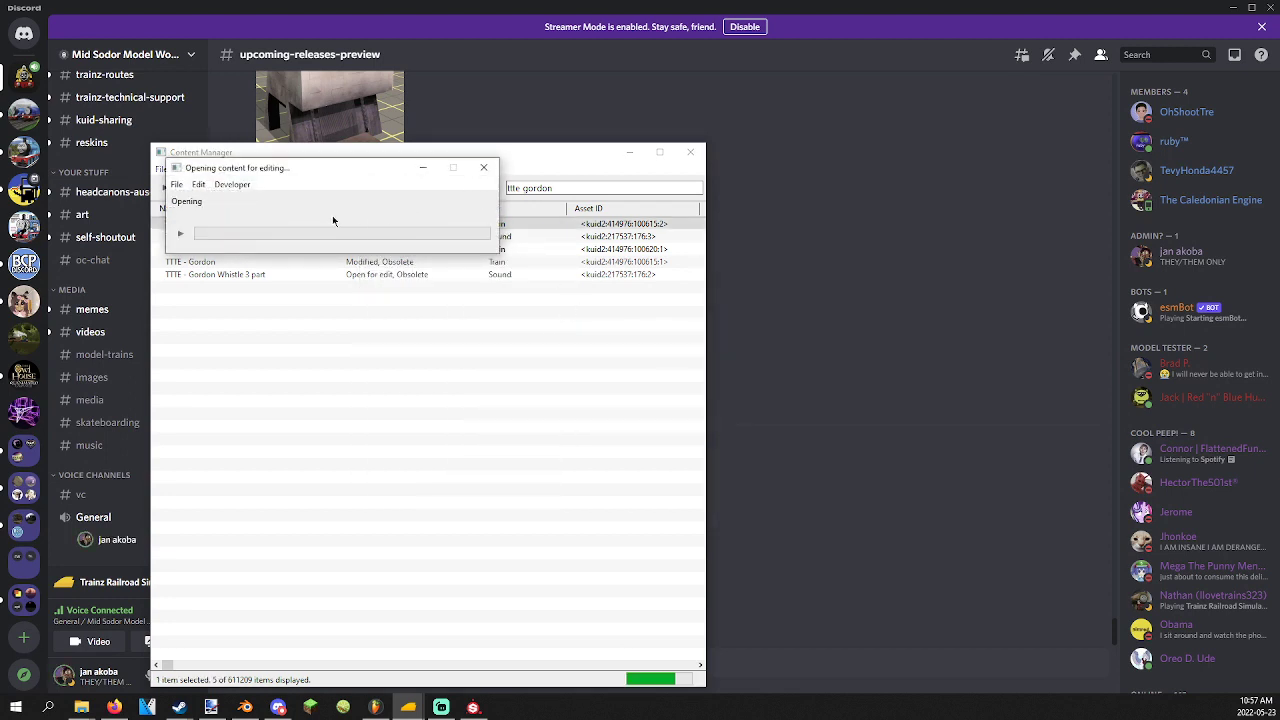
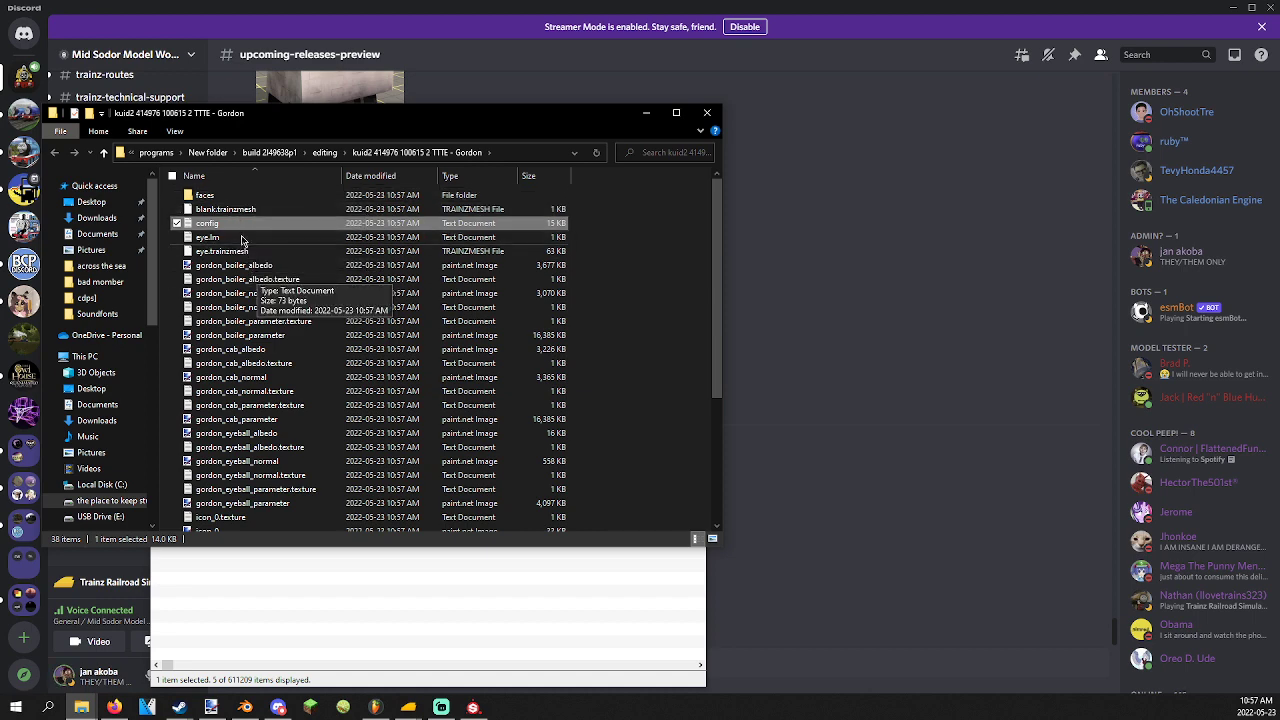
{"action": "scroll", "coordinate": [228, 377], "scroll_direction": "down", "scroll_amount": 5}
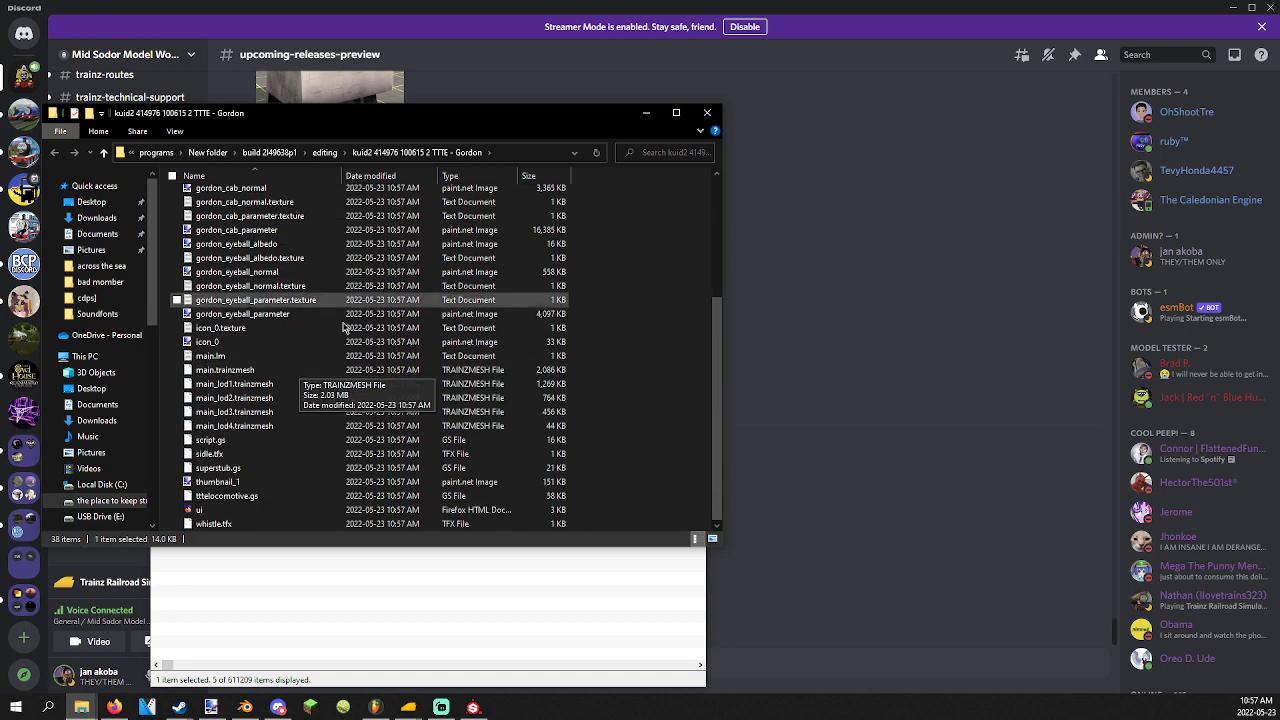
{"action": "double_click", "coordinate": [257, 358]}
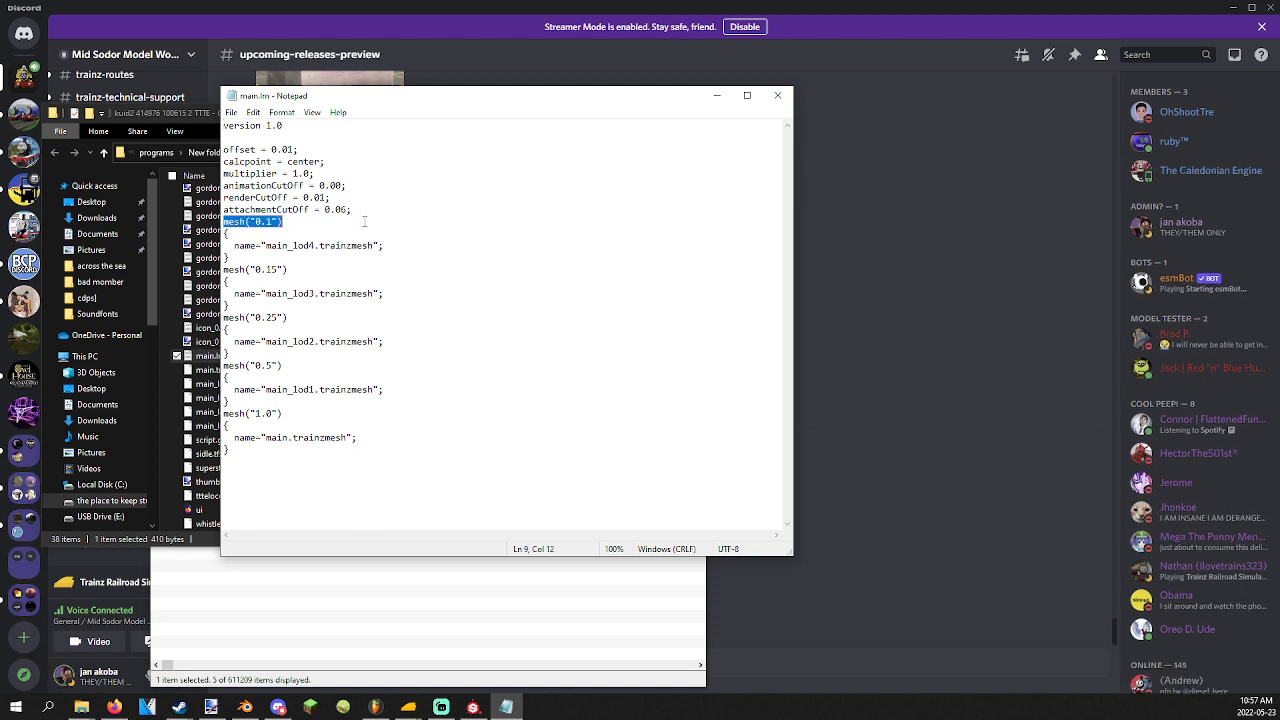
Copy the mesh("0.1") entry from Gordon's main.lm, then close the file and its folder.
{"action": "left_click_drag", "start_coordinate": [336, 219], "coordinate": [407, 245]}
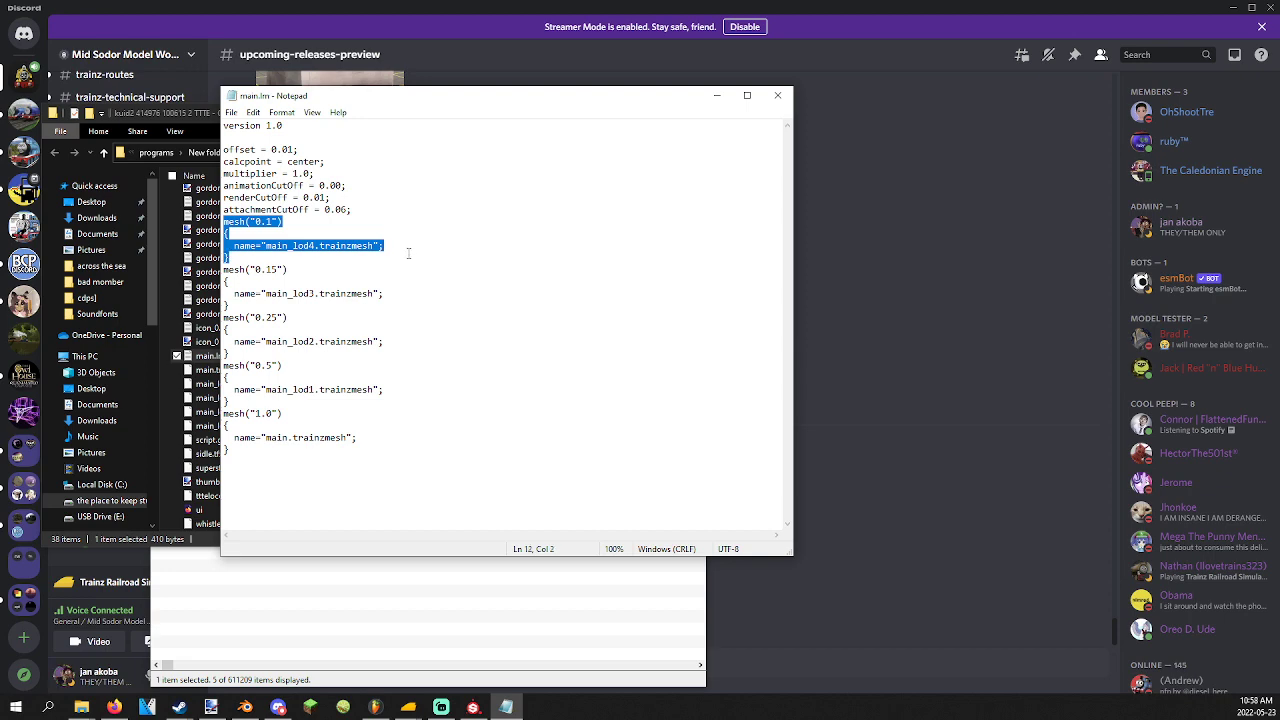
{"action": "left_click", "coordinate": [778, 95]}
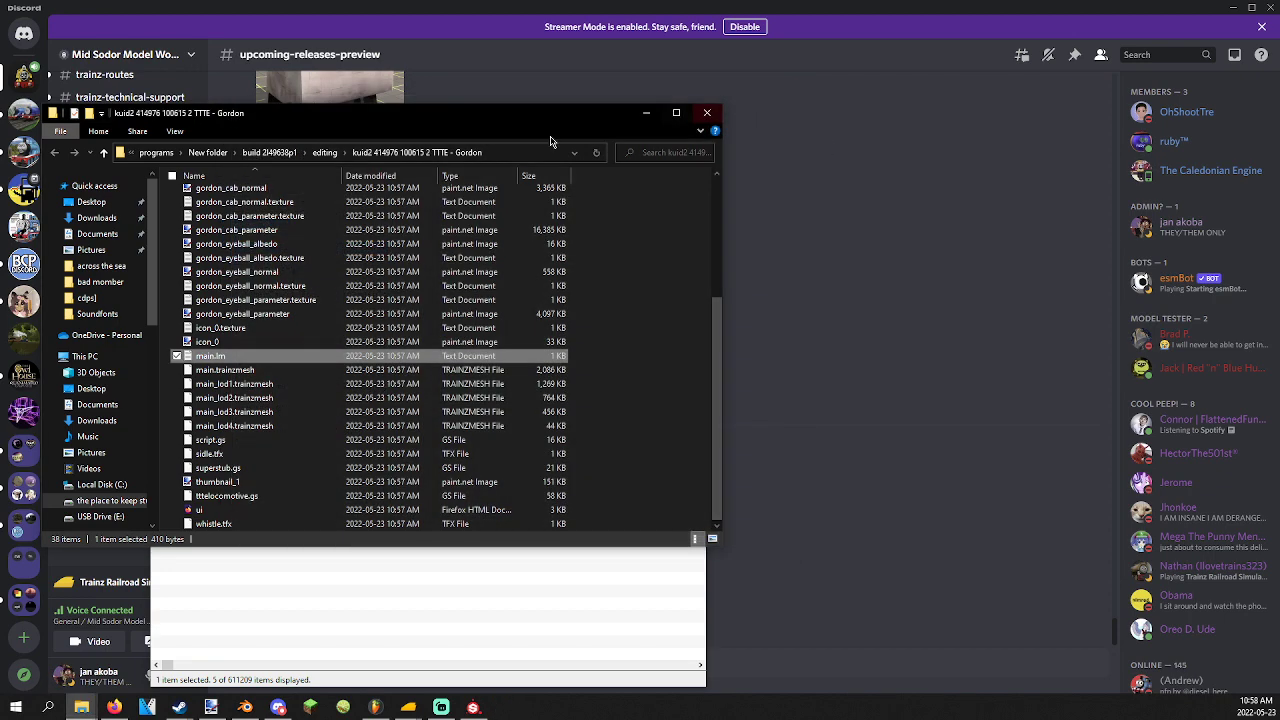
{"action": "left_click", "coordinate": [704, 112]}
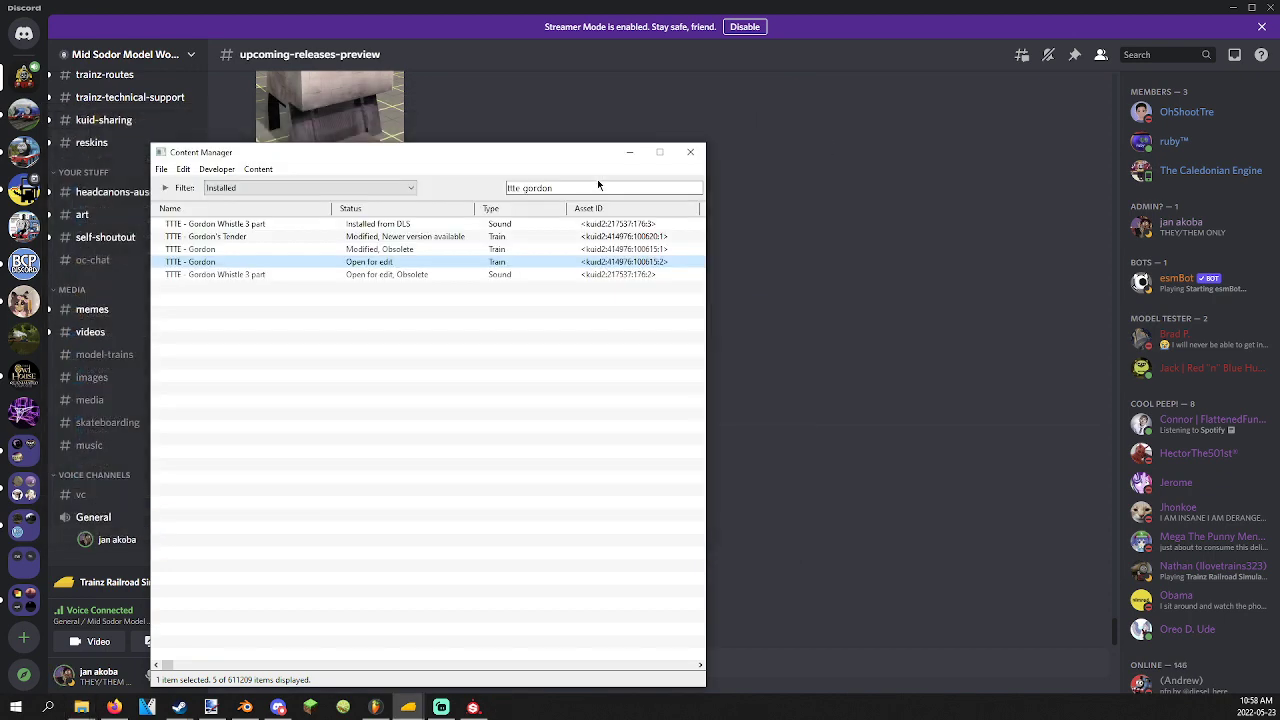
Search the installed assets for "skyla" and show the mesh folder of MSMW - Skylark in Explorer.
{"action": "type", "text": "skyla"}
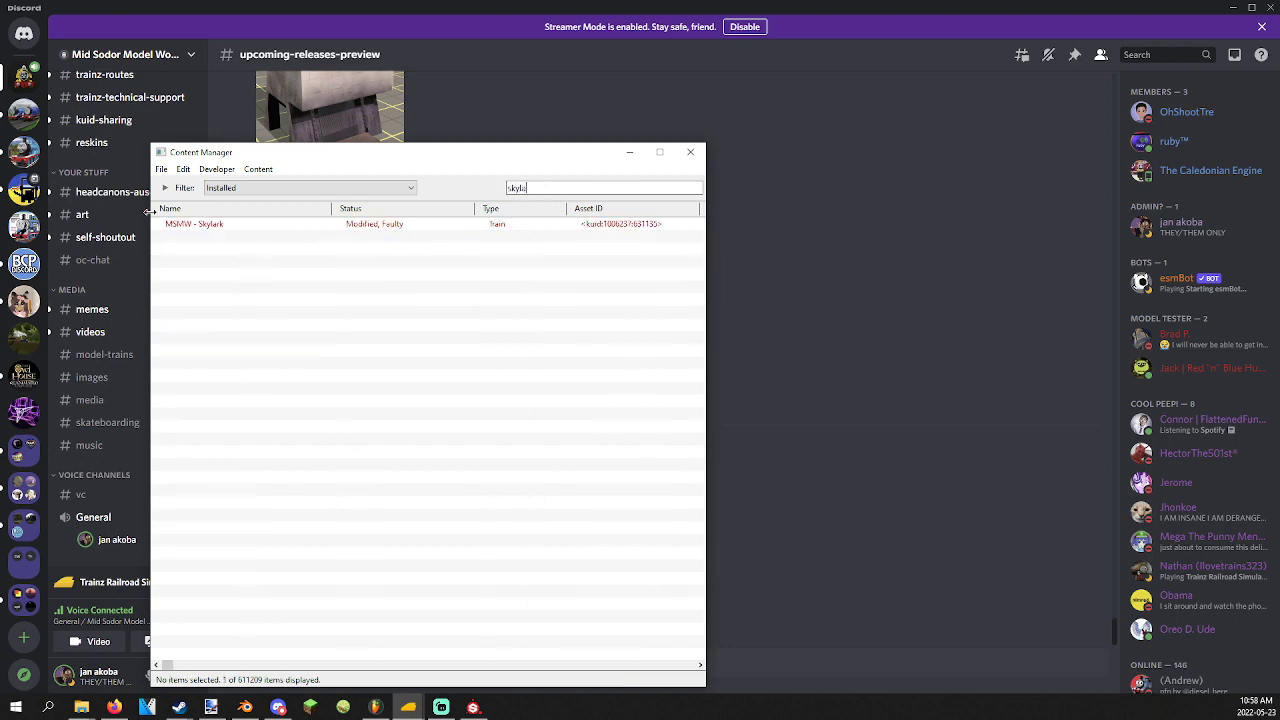
{"action": "right_click", "coordinate": [254, 232]}
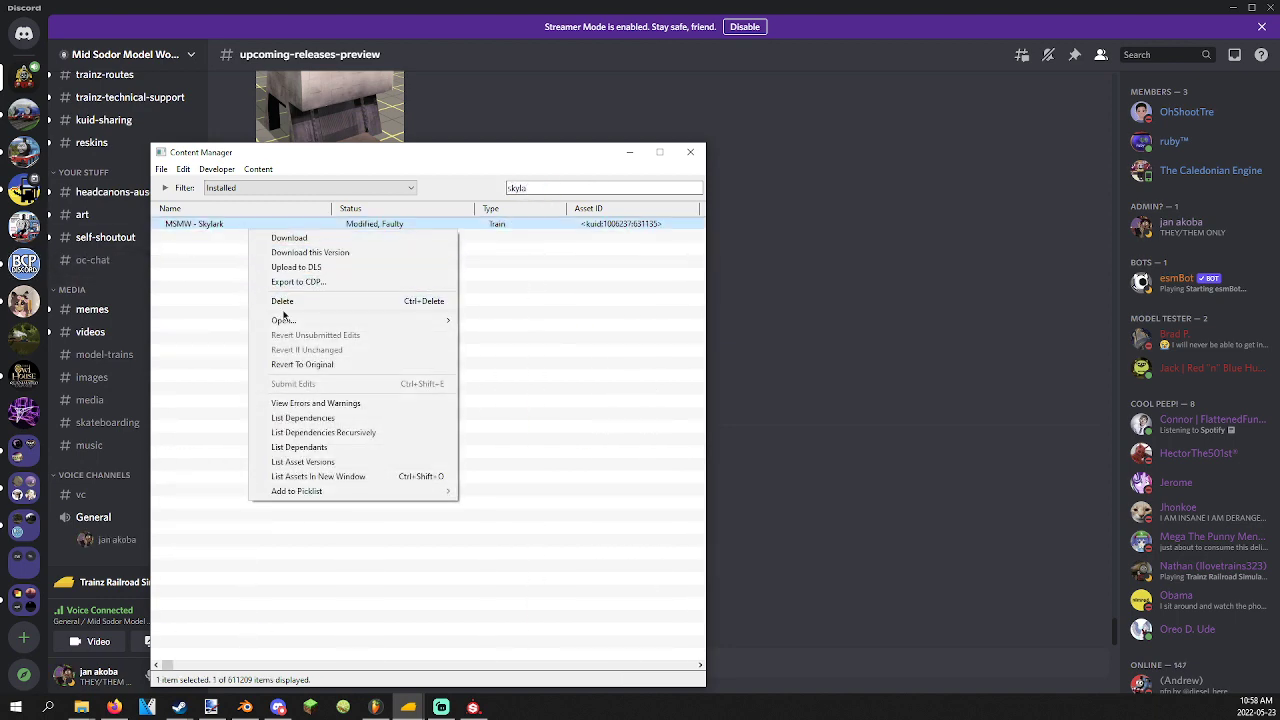
{"action": "mouse_move", "coordinate": [290, 320]}
{"action": "left_click", "coordinate": [478, 335]}
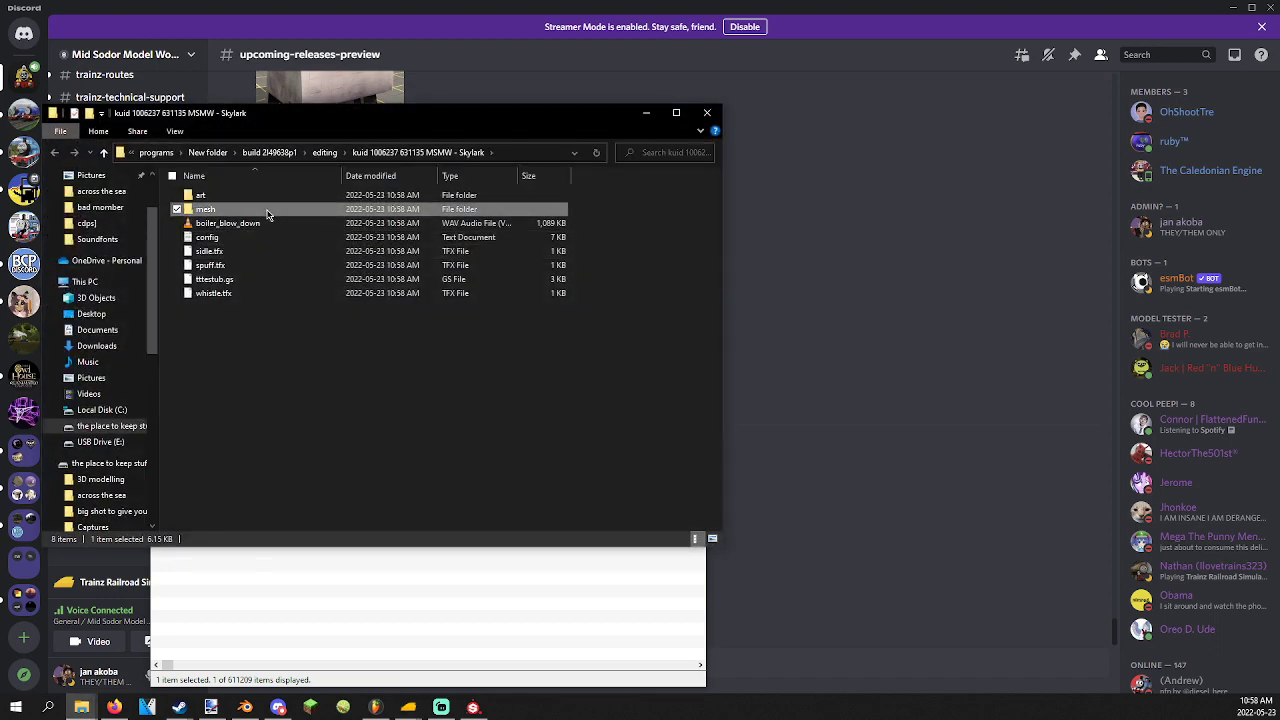
{"action": "double_click", "coordinate": [275, 210]}
{"action": "left_click", "coordinate": [350, 215]}
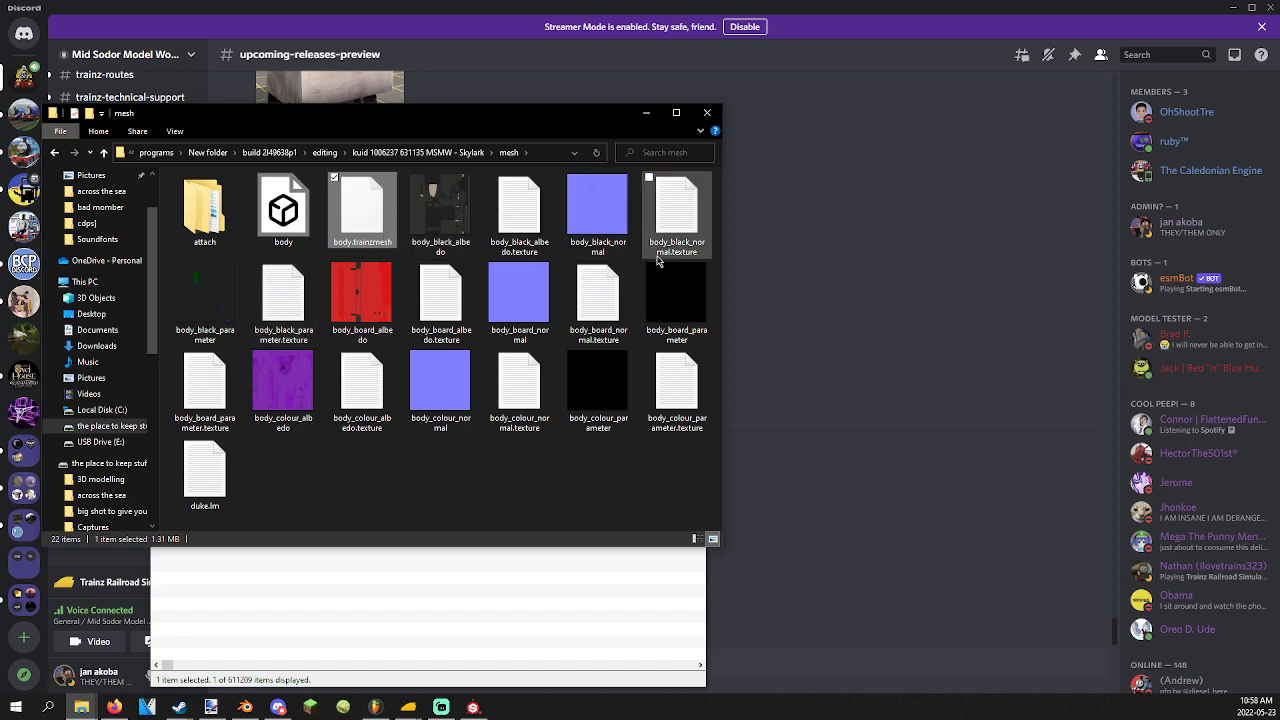
Add the mesh("0.1") entry with name="main_lod4.trainzmesh" above the mesh("1.00") entry in Skylark's duke.lm and save the file.
{"action": "double_click", "coordinate": [203, 476]}
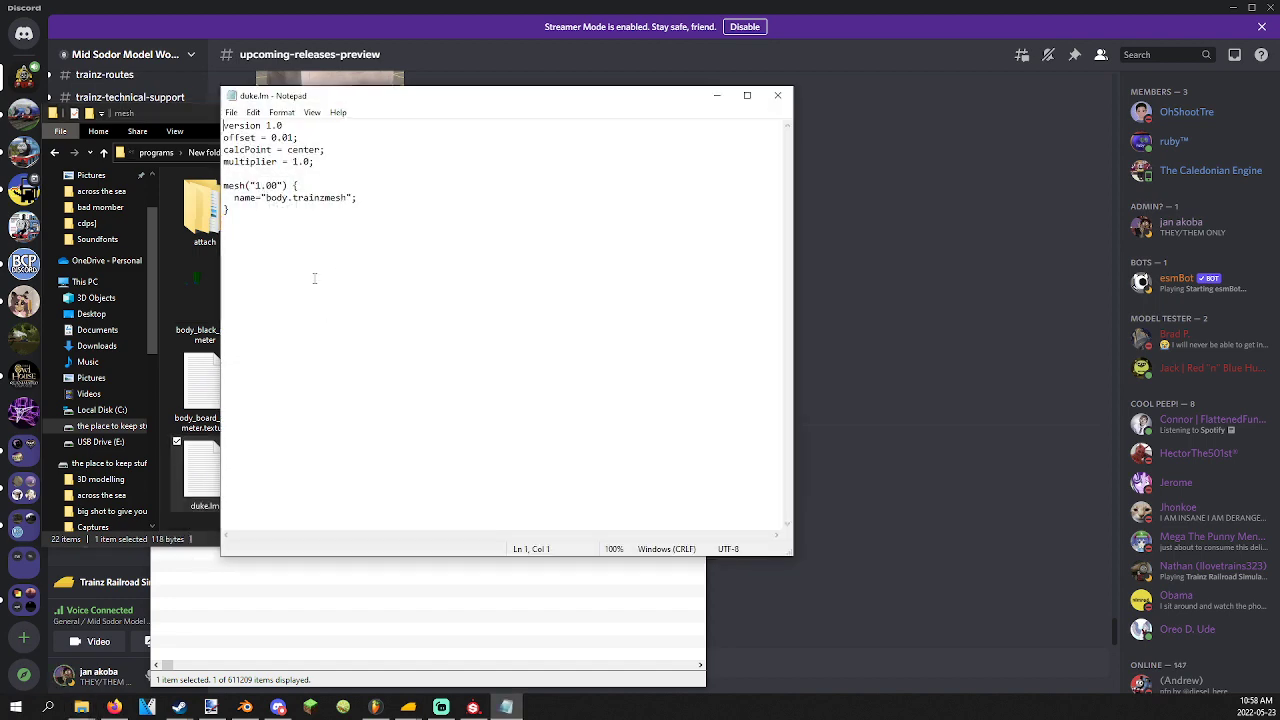
{"action": "type", "text": "mesh(\"0.1\") {   name=\"main_lod4.trainzmesh\"; }"}
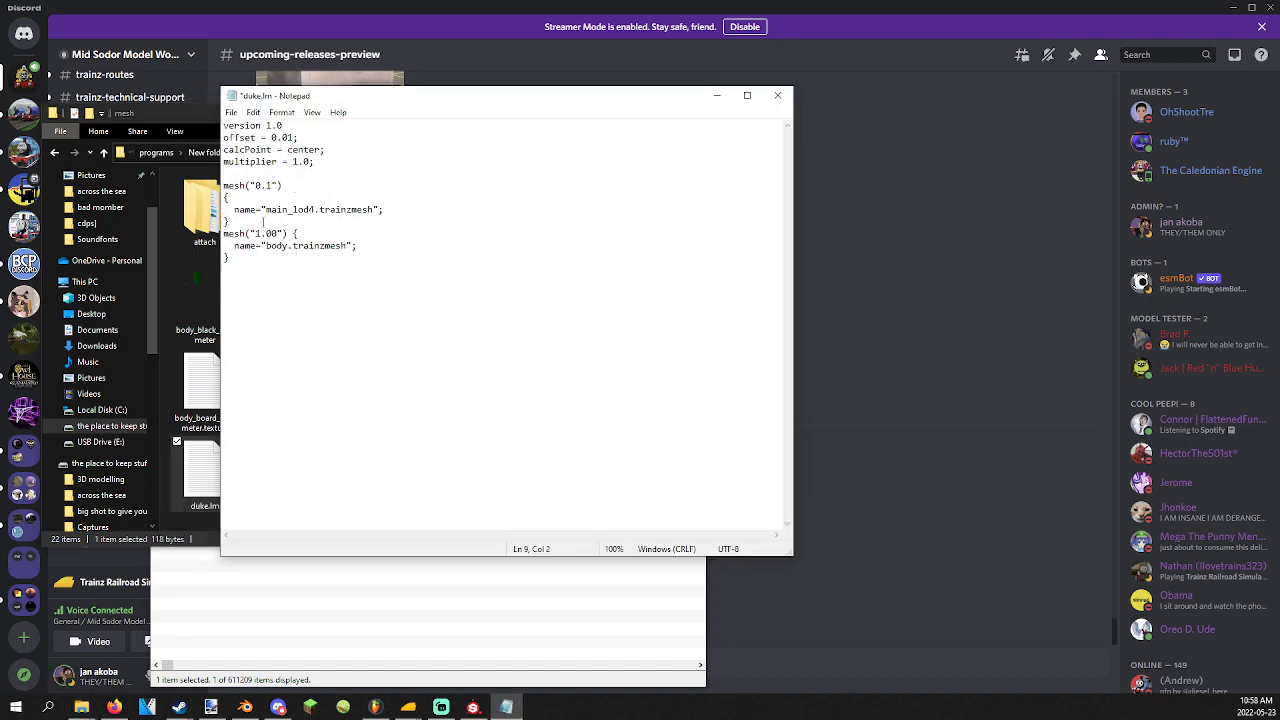
{"action": "key", "text": "Return"}
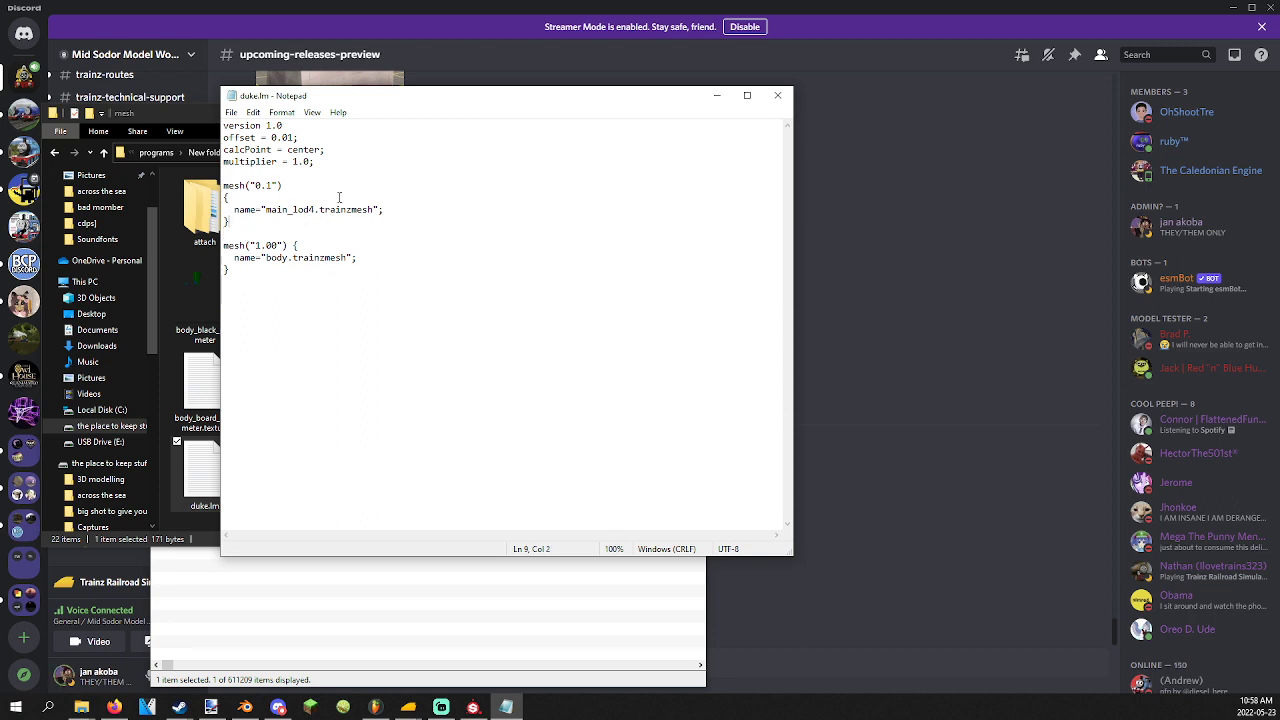
Switch to Blender and add a cube on an empty layer of the locomotive's model file.
{"action": "left_click", "coordinate": [245, 707]}
{"action": "middle_click_drag", "start_coordinate": [451, 358], "coordinate": [443, 509]}
{"action": "left_click", "coordinate": [430, 627]}
{"action": "left_click", "coordinate": [428, 627]}
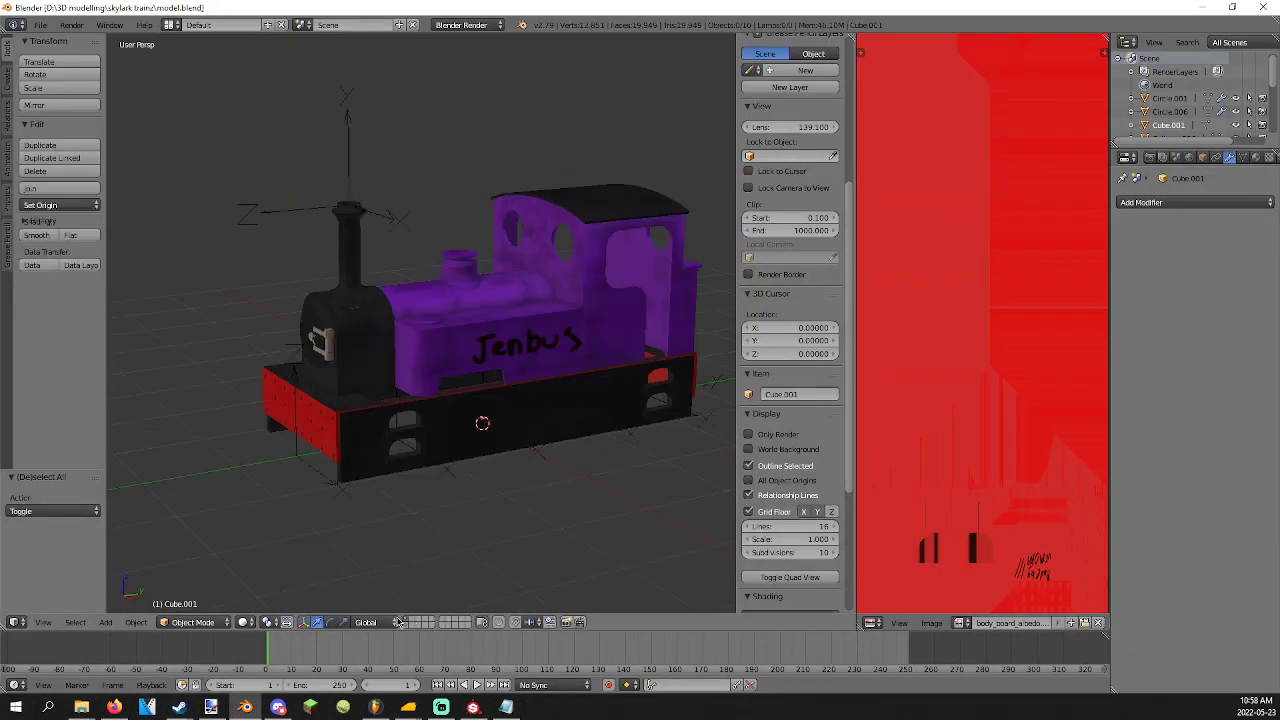
{"action": "left_click", "coordinate": [424, 630]}
{"action": "left_click", "coordinate": [105, 622]}
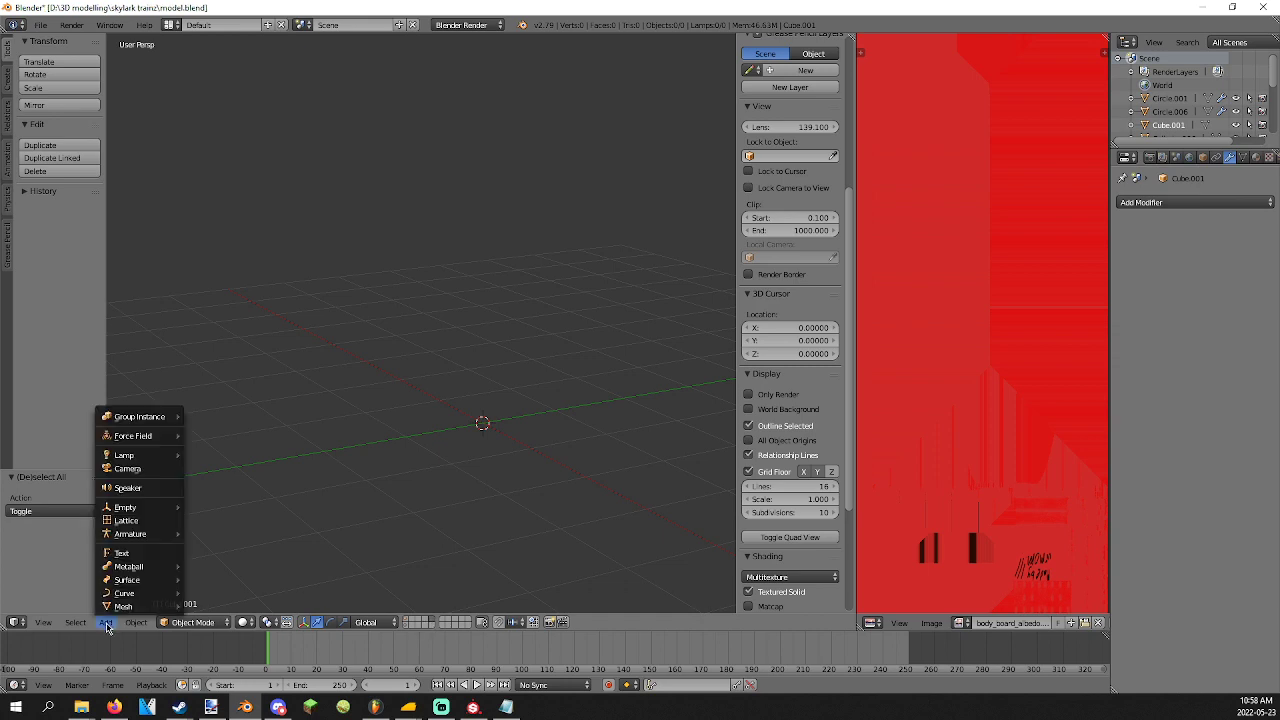
{"action": "mouse_move", "coordinate": [125, 606]}
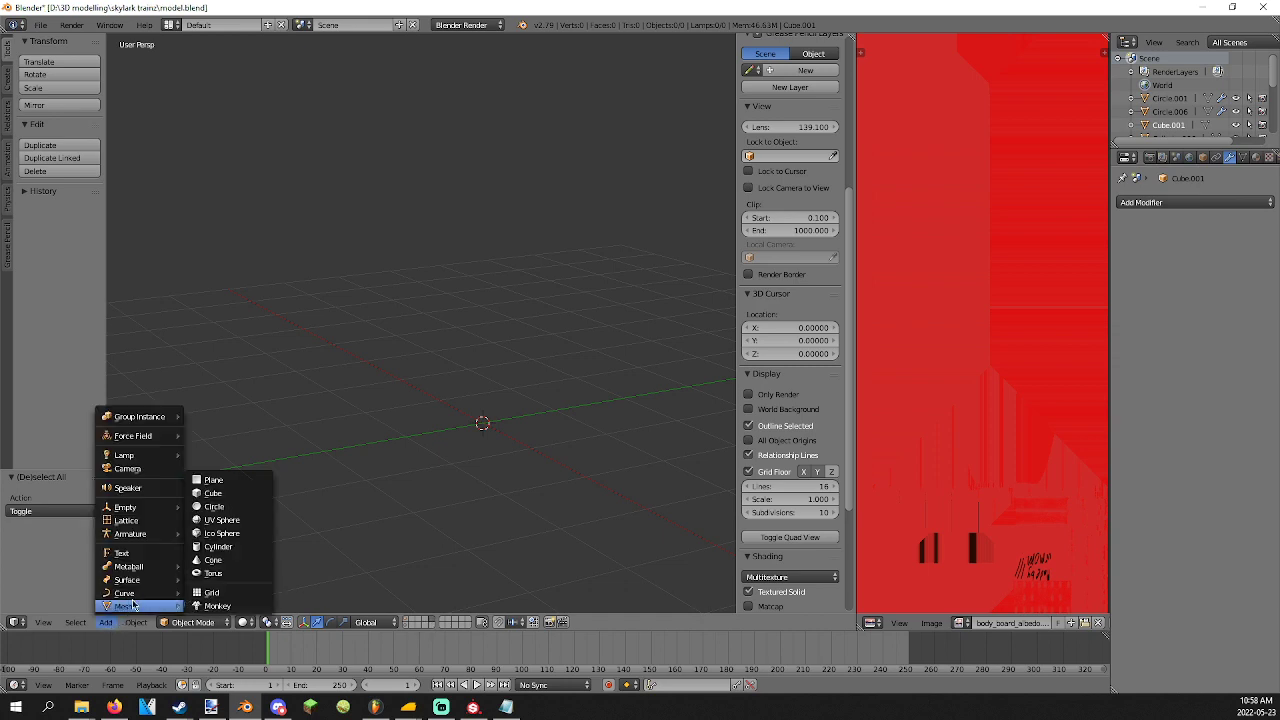
{"action": "left_click", "coordinate": [212, 494]}
Against the locomotive's wireframe side view, raise the cube about 0.99 and scale it about 2.32 along Y to match the locomotive's length.
{"action": "key", "text": "KP_3"}
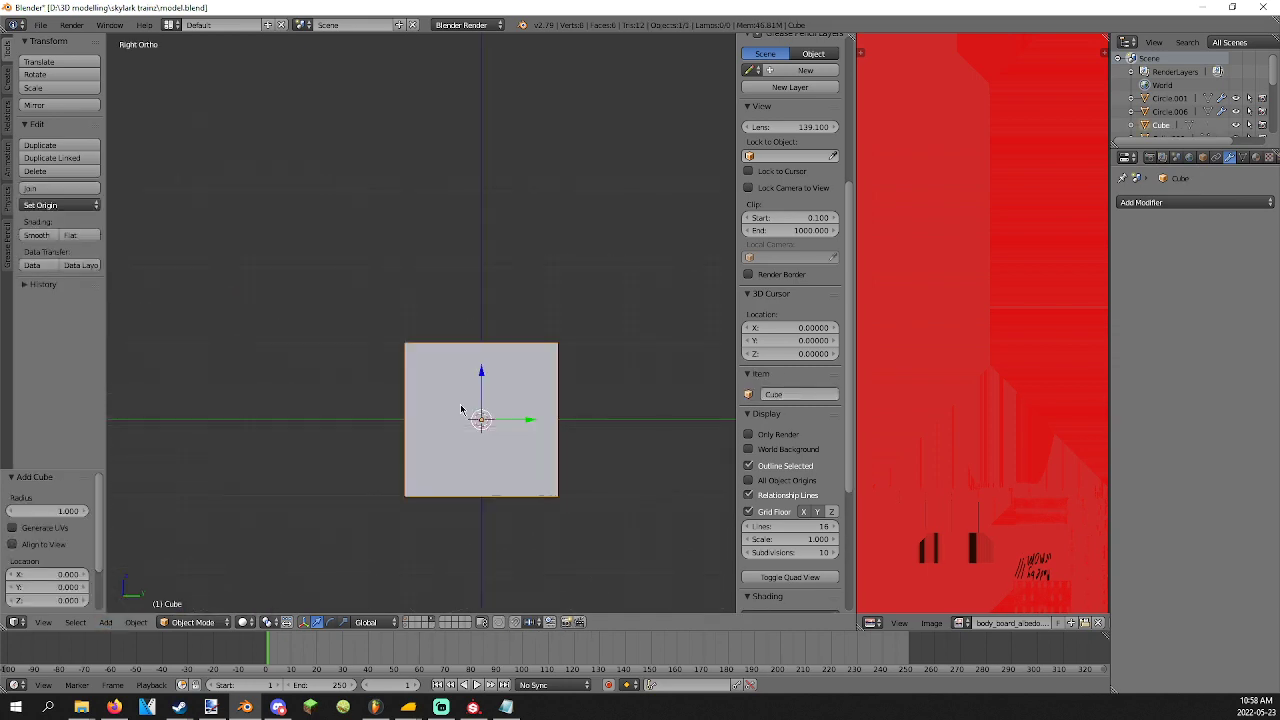
{"action": "left_click", "coordinate": [405, 618], "text": "shift"}
{"action": "key", "text": "z"}
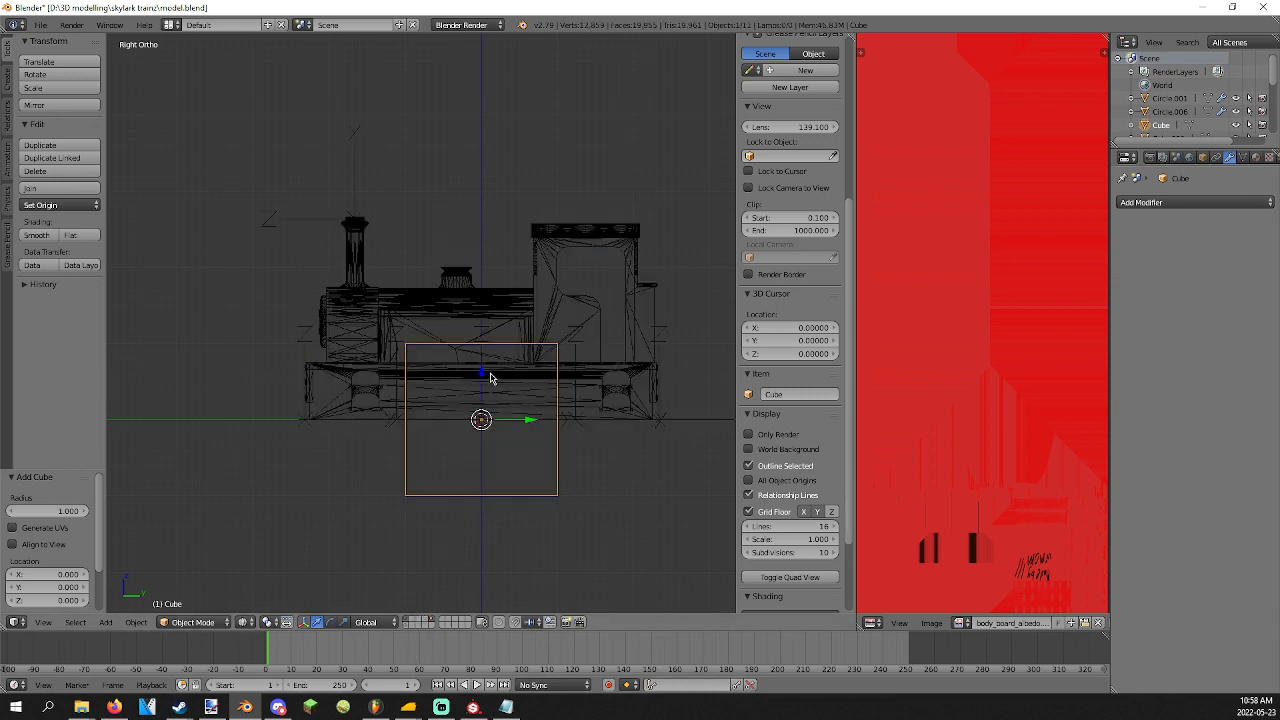
{"action": "left_click_drag", "start_coordinate": [479, 380], "coordinate": [467, 305]}
{"action": "key", "text": "s"}
{"action": "key", "text": "y"}
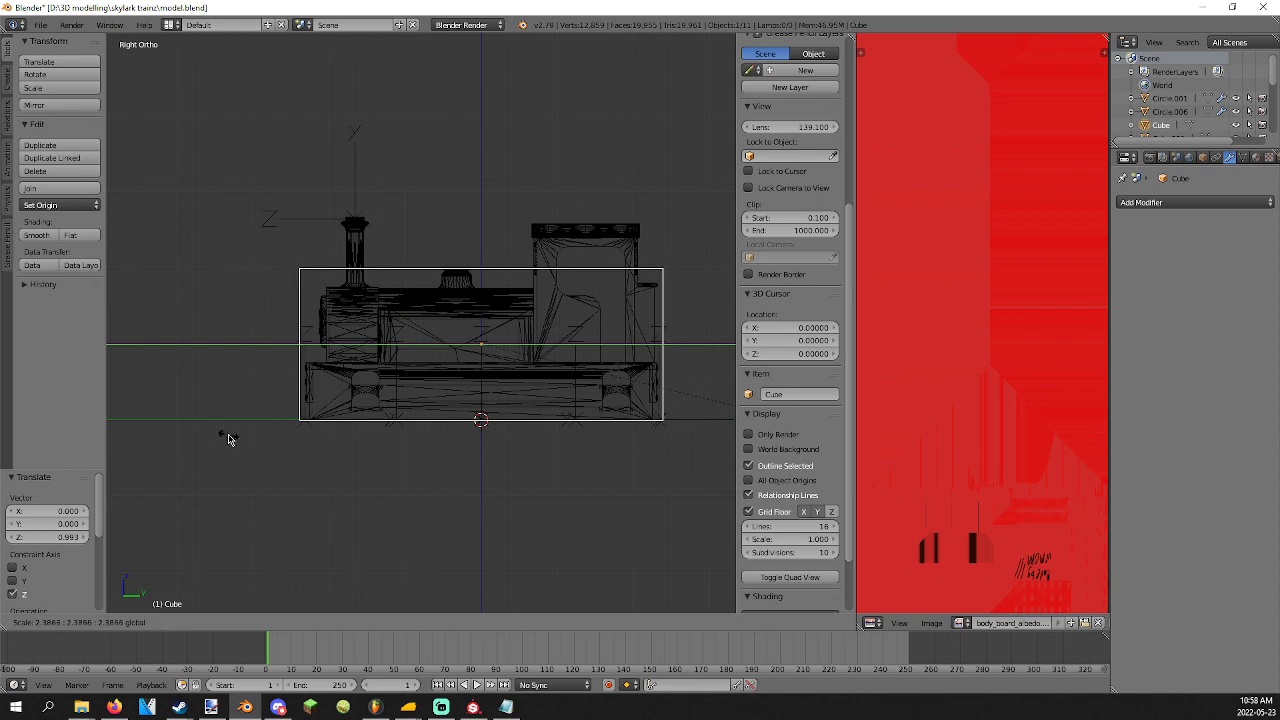
{"action": "left_click", "coordinate": [206, 436]}
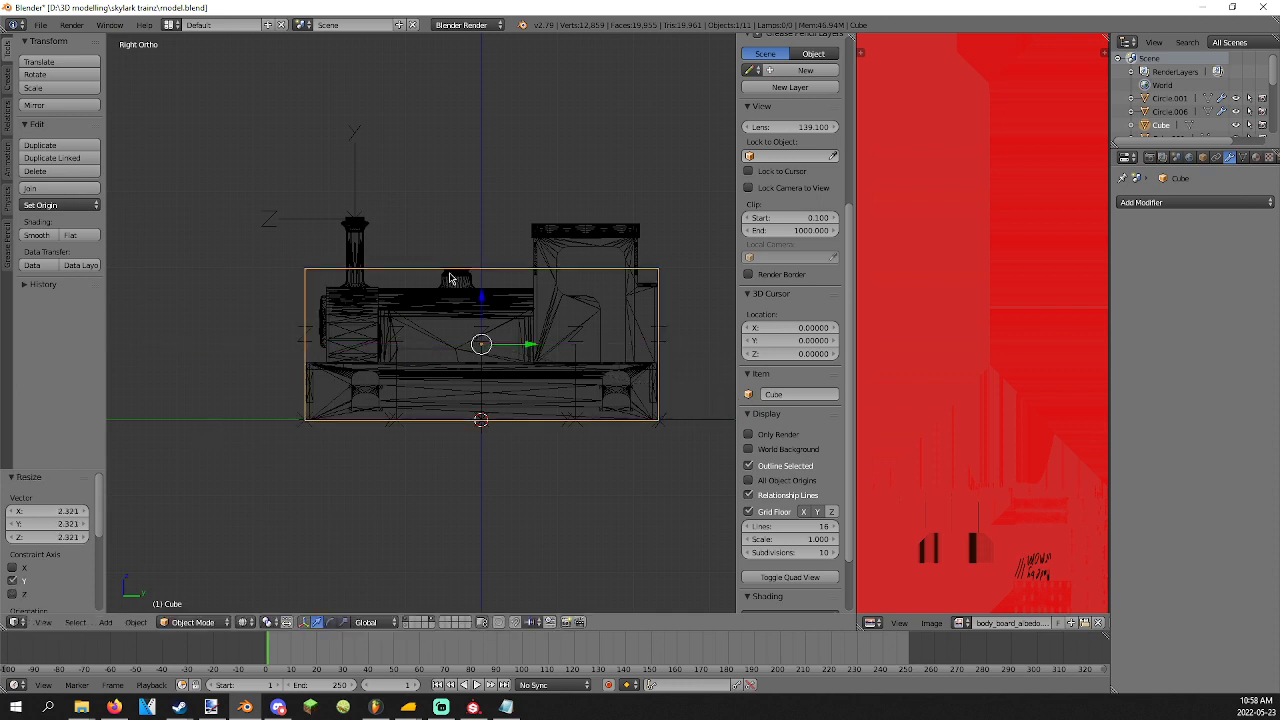
Raise the cube's top vertices about 0.69 to the height of the locomotive's chimney and save the file.
{"action": "key", "text": "Tab"}
{"action": "key", "text": "a"}
{"action": "key", "text": "b"}
{"action": "left_click_drag", "start_coordinate": [290, 252], "coordinate": [325, 288]}
{"action": "key", "text": "b"}
{"action": "left_click_drag", "start_coordinate": [702, 288], "coordinate": [652, 252]}
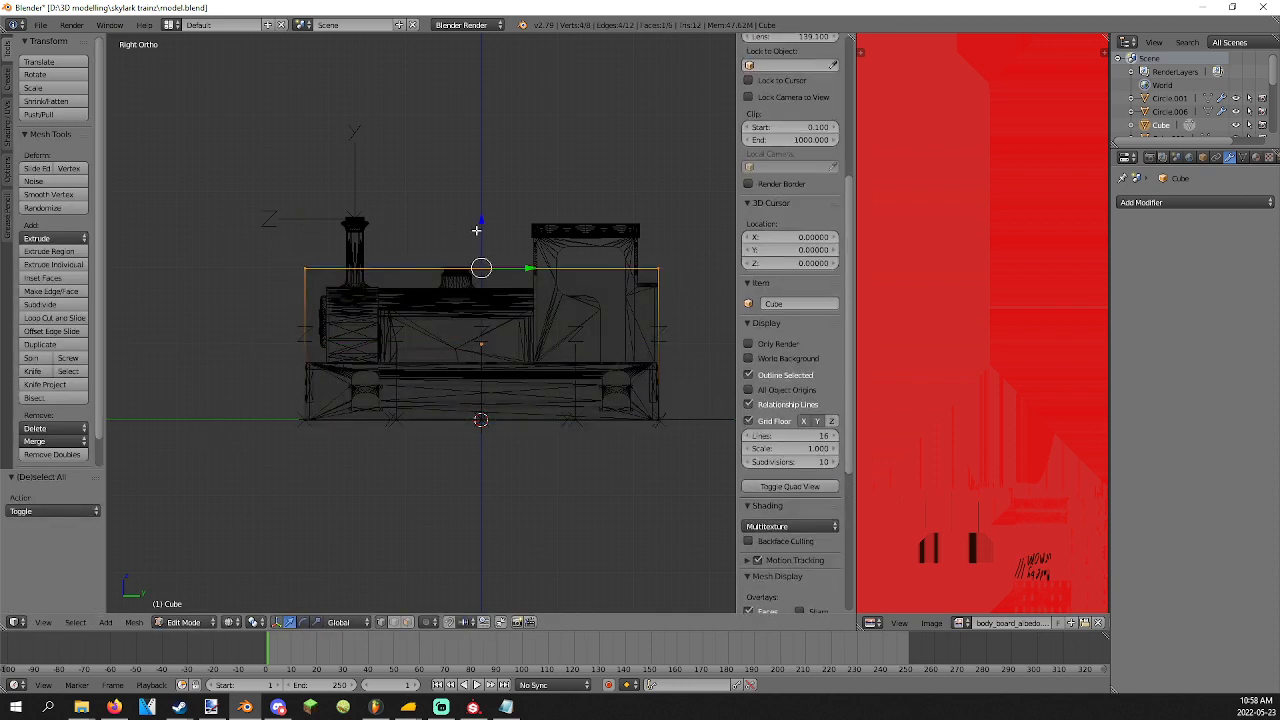
{"action": "left_click_drag", "start_coordinate": [481, 212], "coordinate": [471, 171]}
{"action": "left_click", "coordinate": [470, 171]}
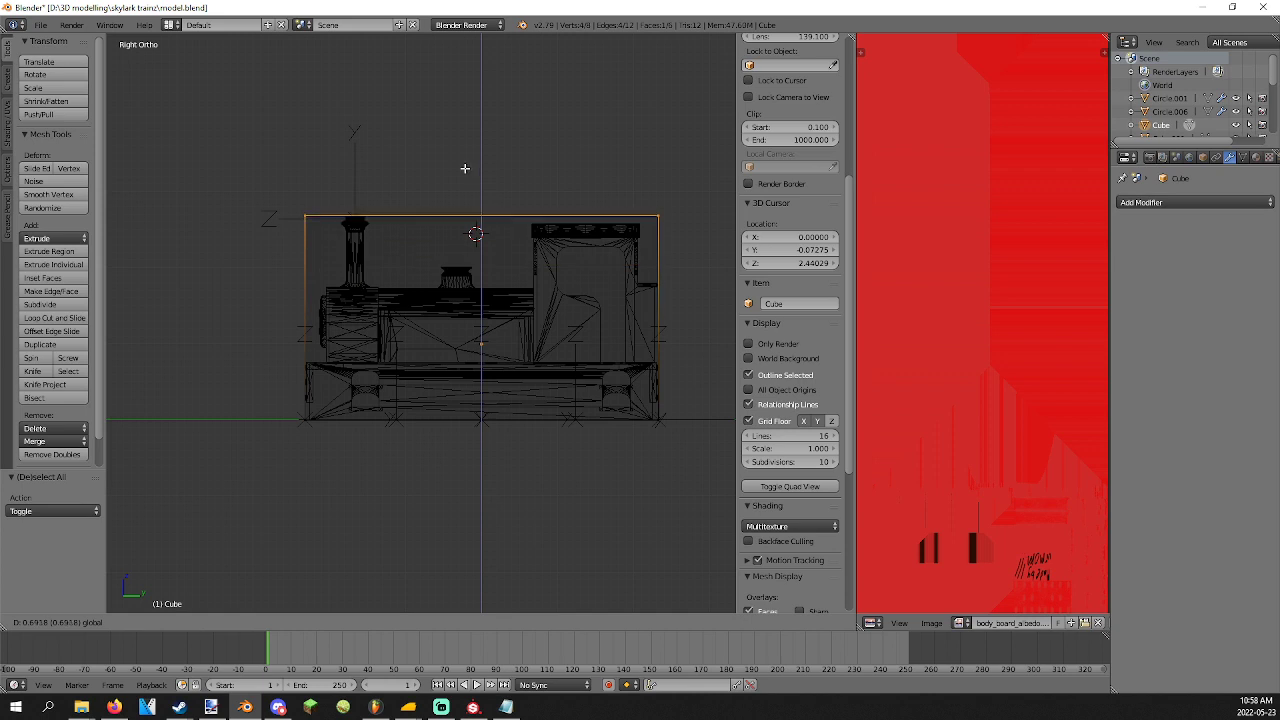
{"action": "key", "text": "Tab"}
{"action": "key", "text": "z"}
{"action": "middle_click_drag", "start_coordinate": [466, 263], "coordinate": [400, 398]}
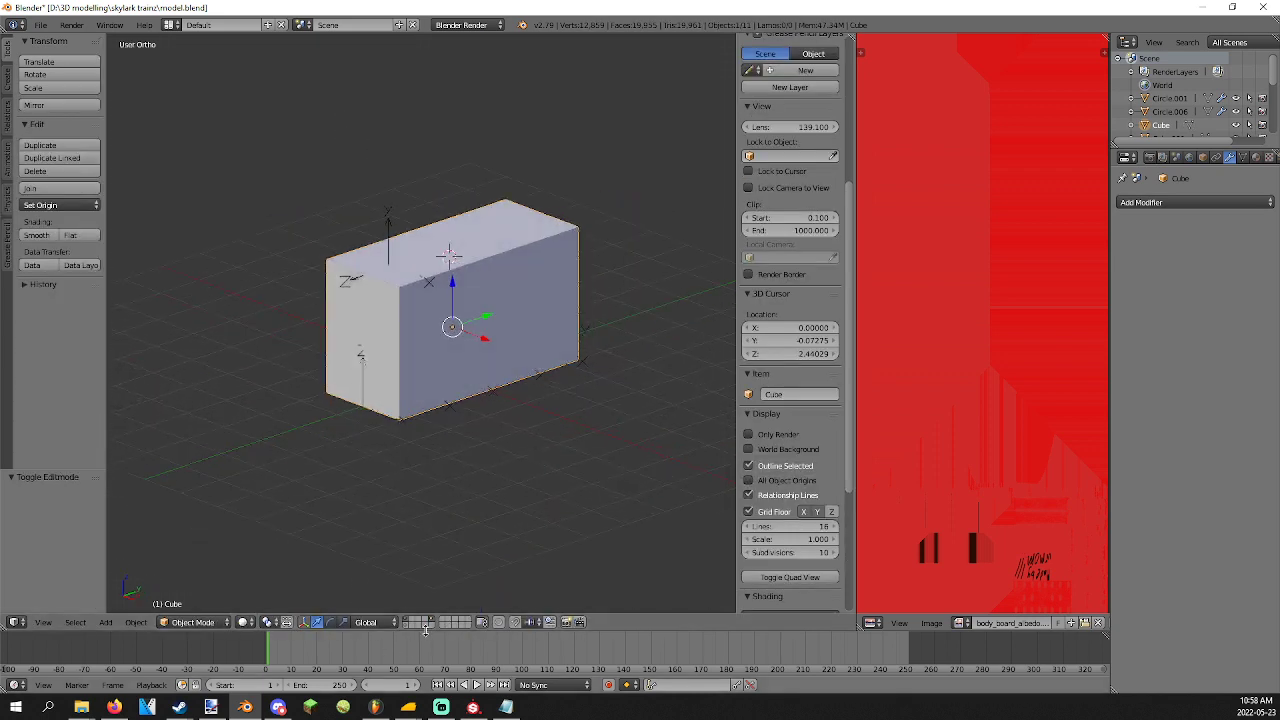
{"action": "key", "text": "h"}
{"action": "key", "text": "ctrl+s"}
Display the locomotive from the right side with Only Render enabled and take an area screenshot of it.
{"action": "middle_click_drag", "start_coordinate": [420, 442], "coordinate": [430, 412]}
{"action": "left_click", "coordinate": [461, 393]}
{"action": "scroll", "coordinate": [472, 400], "scroll_direction": "up", "scroll_amount": 5}
{"action": "key", "text": "KP_3"}
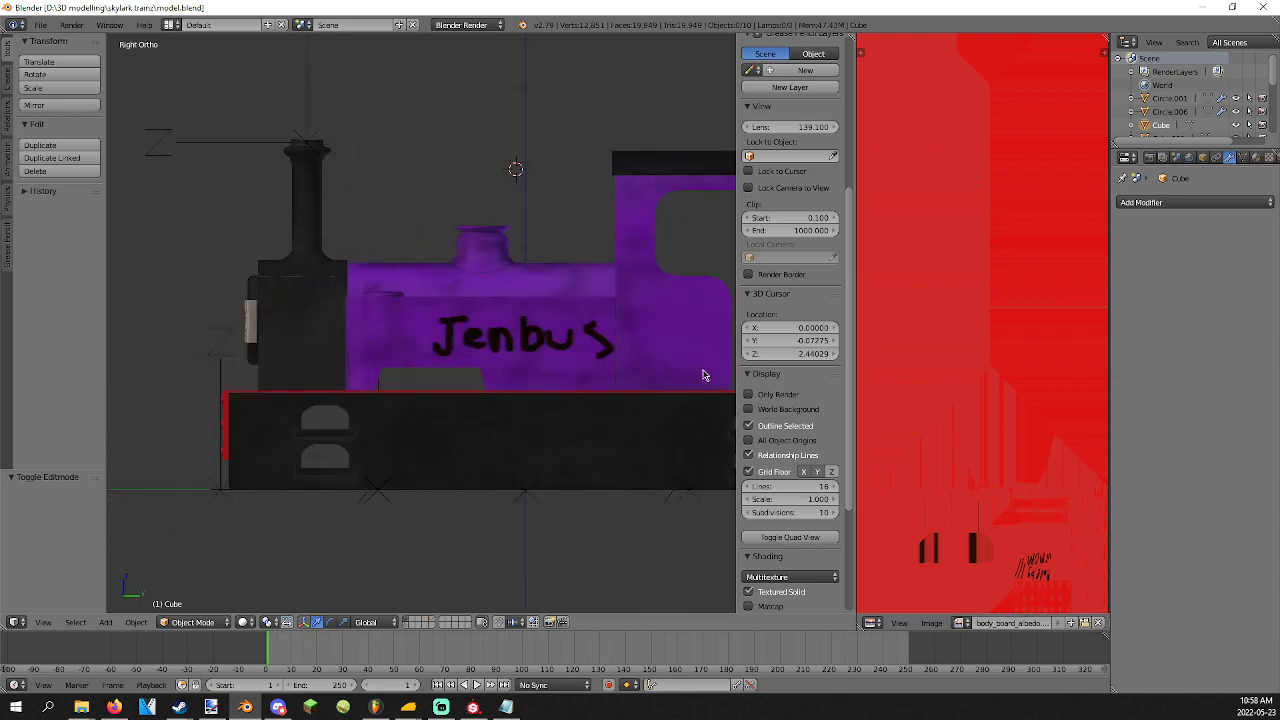
{"action": "left_click", "coordinate": [783, 395]}
{"action": "scroll", "coordinate": [449, 313], "scroll_direction": "down", "scroll_amount": 4}
{"action": "middle_click_drag", "start_coordinate": [448, 308], "coordinate": [359, 306], "text": "shift"}
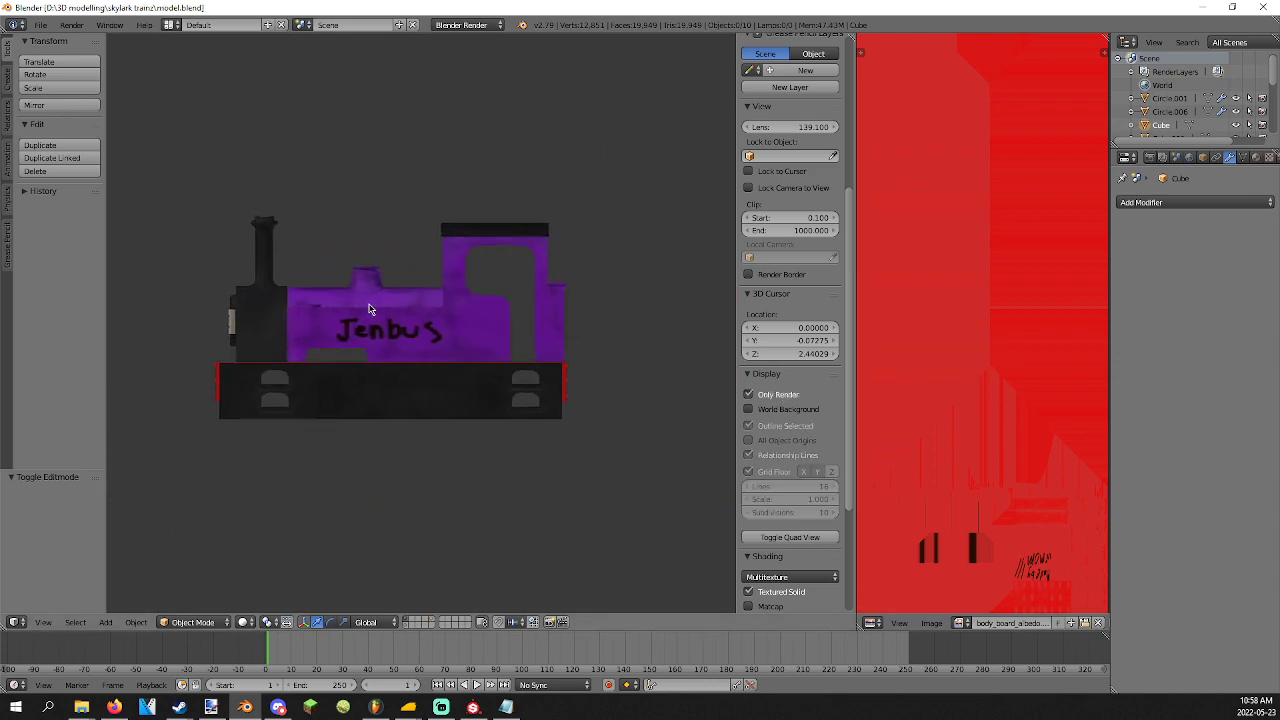
{"action": "middle_click_drag", "start_coordinate": [412, 344], "coordinate": [457, 353], "text": "shift"}
{"action": "middle_click_drag", "start_coordinate": [457, 353], "coordinate": [432, 309], "text": "ctrl"}
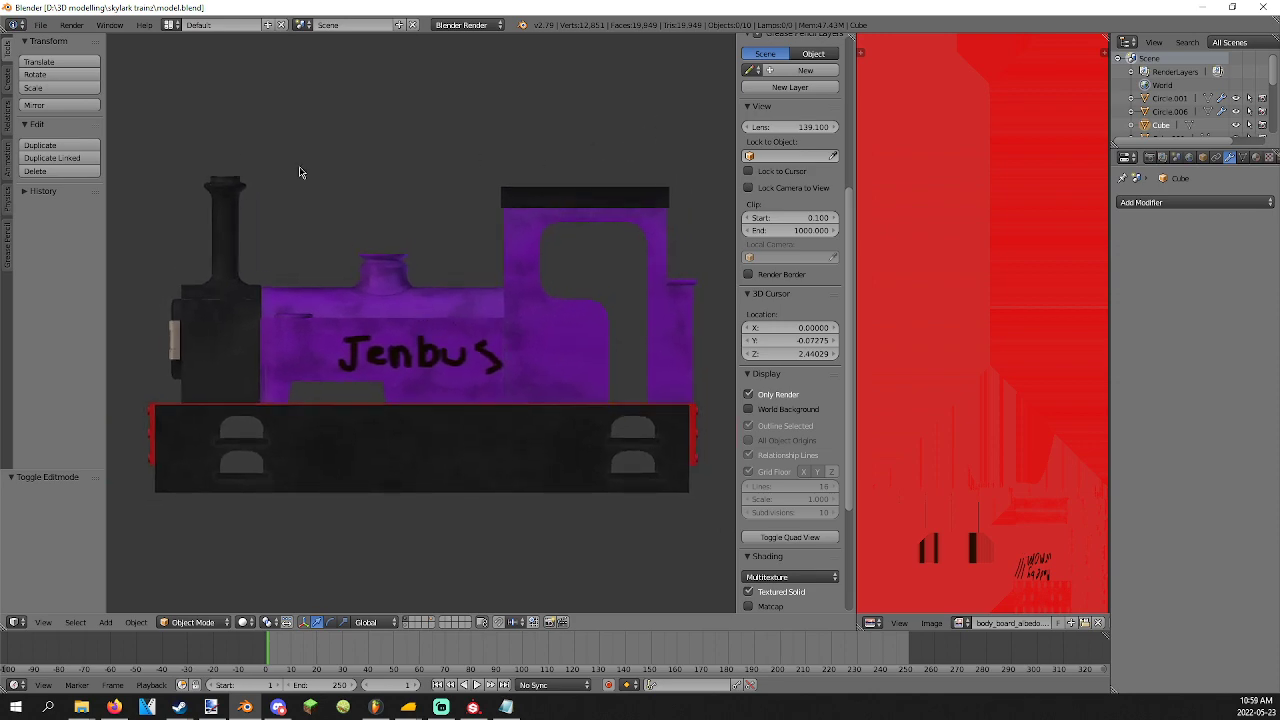
{"action": "key", "text": "Print"}
{"action": "left_click_drag", "start_coordinate": [150, 143], "coordinate": [680, 470]}
Take area screenshots of the locomotive's front and rear views.
{"action": "key", "text": "KP_1"}
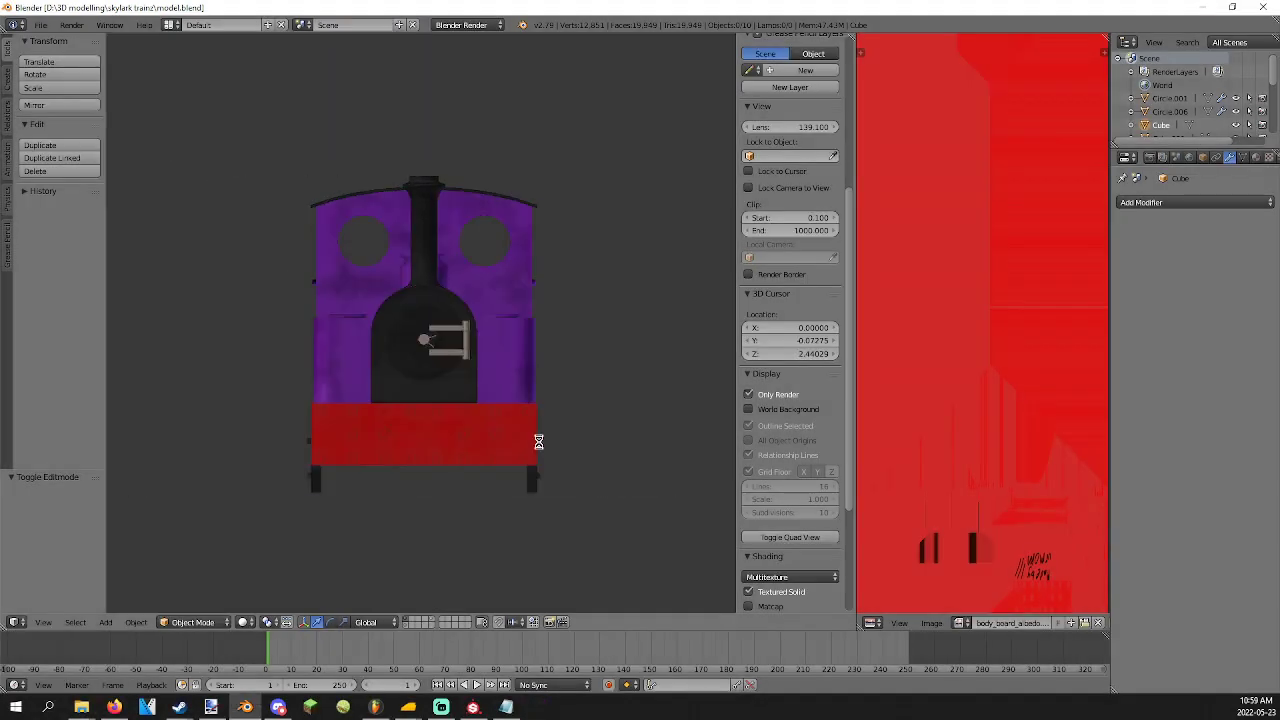
{"action": "key", "text": "Print"}
{"action": "left_click_drag", "start_coordinate": [293, 170], "coordinate": [554, 506]}
{"action": "key", "text": "KP_3"}
{"action": "key", "text": "ctrl+KP_1"}
{"action": "key", "text": "Print"}
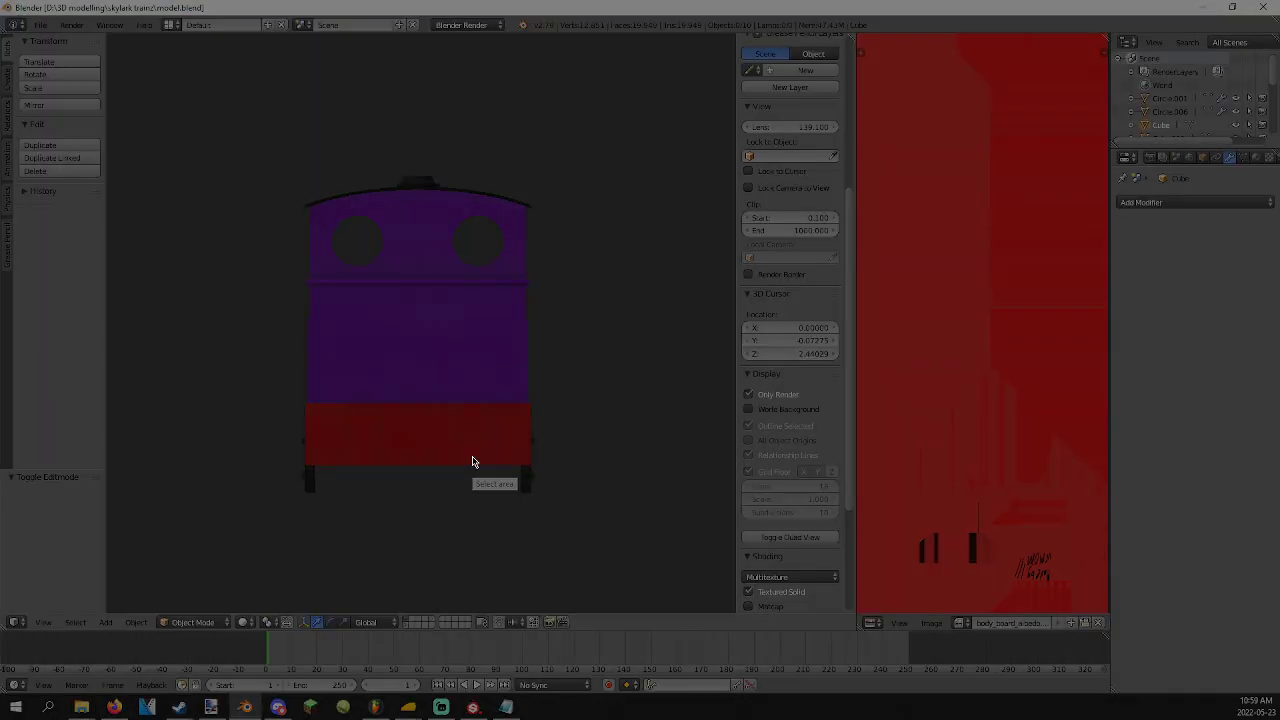
{"action": "left_click_drag", "start_coordinate": [294, 167], "coordinate": [539, 507]}
Take an area screenshot of the whole locomotive seen from above.
{"action": "key", "text": "KP_1"}
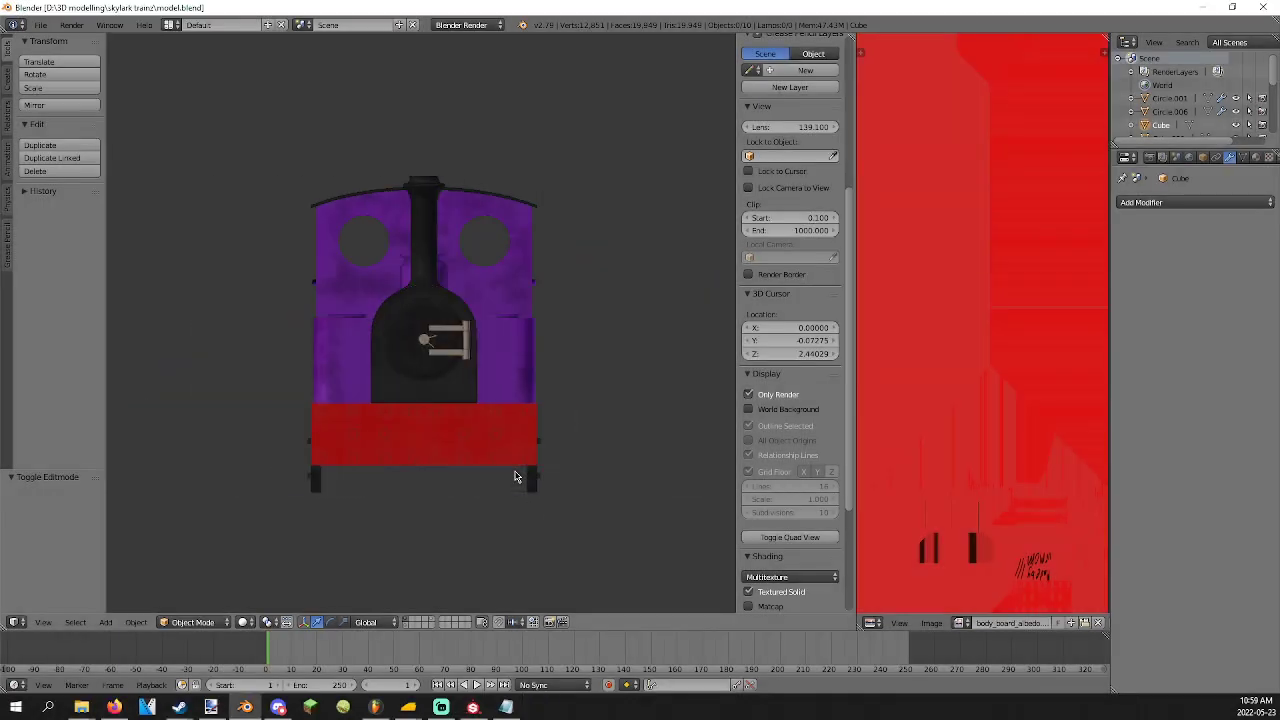
{"action": "key", "text": "KP_7"}
{"action": "key", "text": "ctrl+KP_7"}
{"action": "key", "text": "KP_1"}
{"action": "key", "text": "KP_7"}
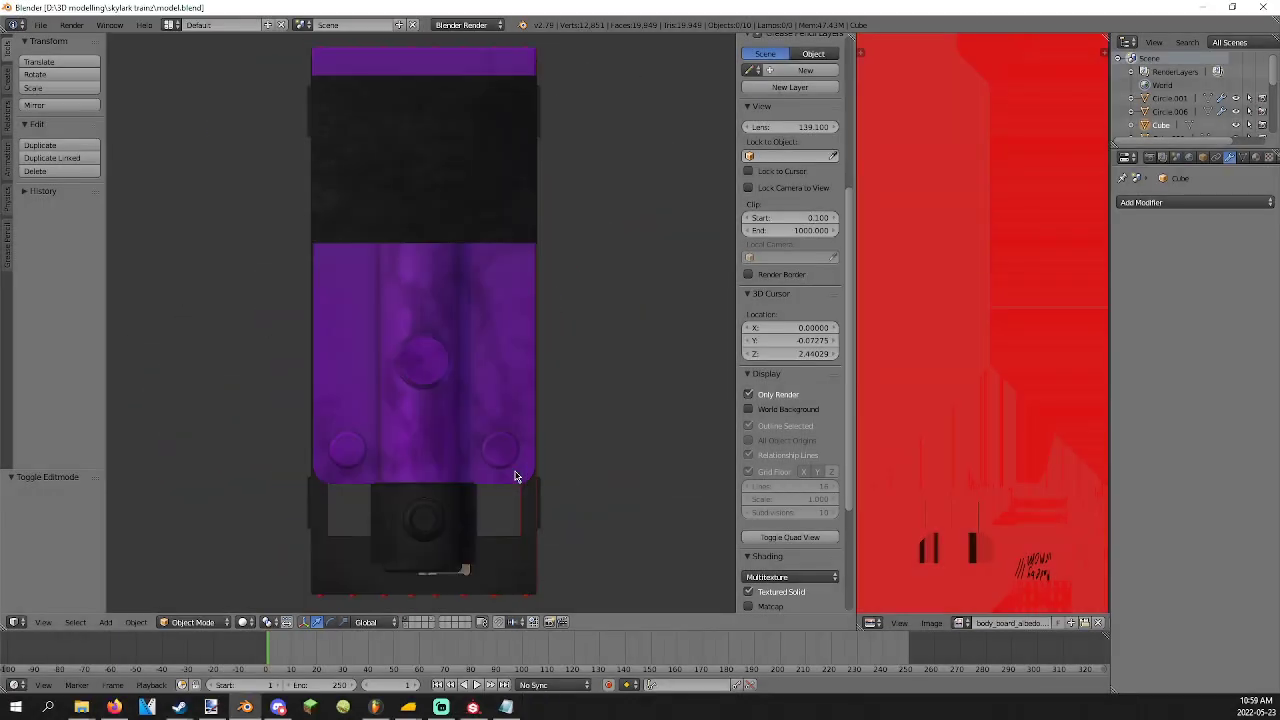
{"action": "scroll", "coordinate": [548, 434], "scroll_direction": "down", "scroll_amount": 1}
{"action": "key", "text": "Print"}
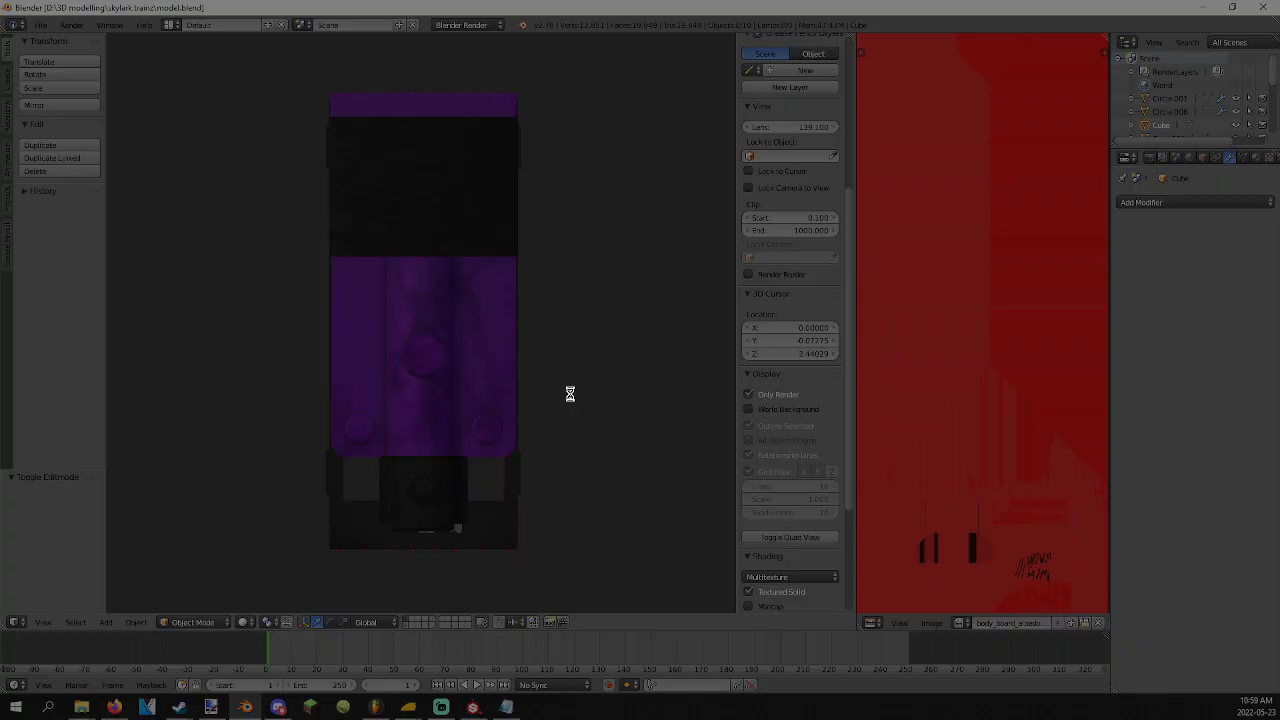
{"action": "left_click_drag", "start_coordinate": [314, 92], "coordinate": [504, 548]}
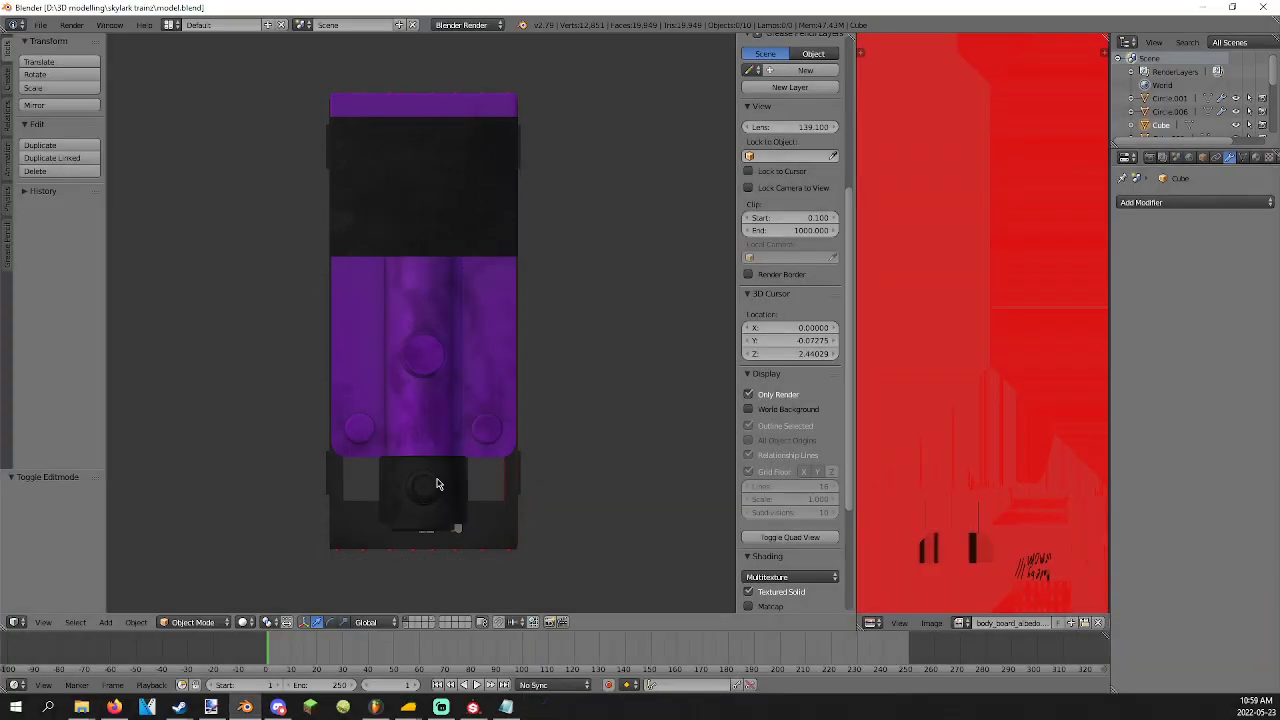
Take an area screenshot of the locomotive's underside.
{"action": "key", "text": "KP_3"}
{"action": "key", "text": "KP_1"}
{"action": "key", "text": "KP_7"}
{"action": "key", "text": "ctrl+KP_7"}
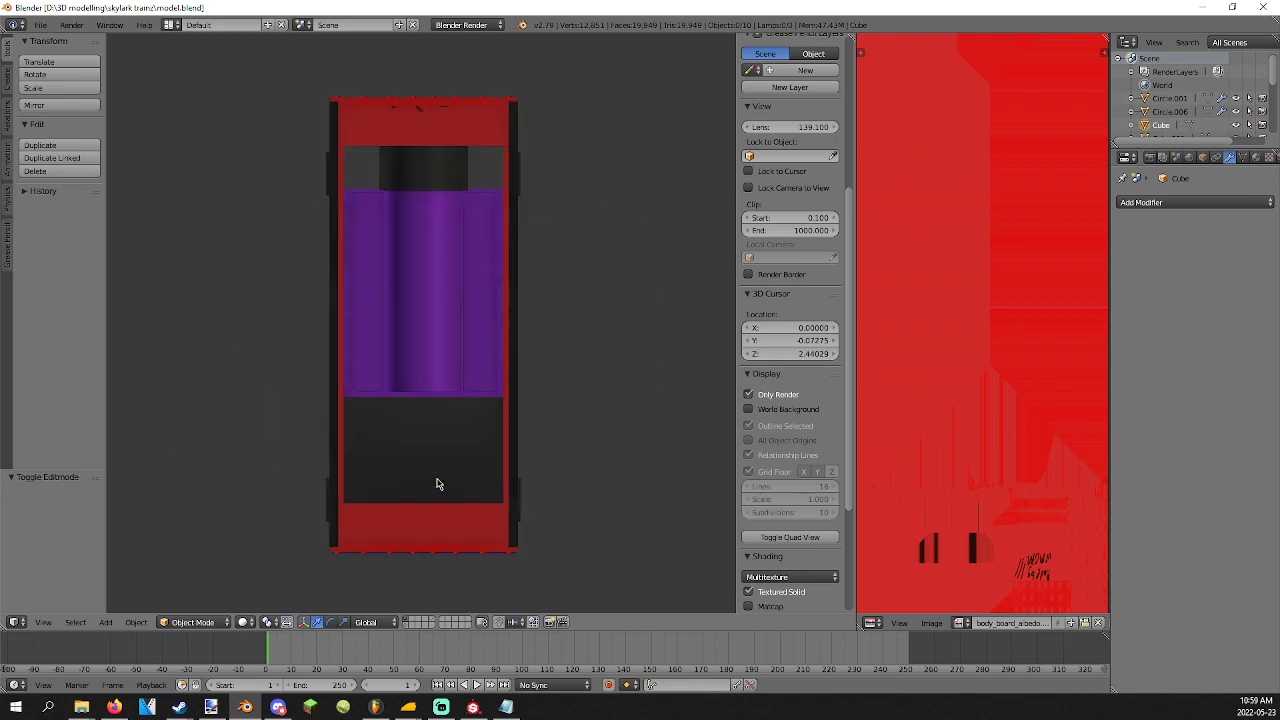
{"action": "key", "text": "Print"}
{"action": "left_click_drag", "start_coordinate": [324, 86], "coordinate": [520, 562]}
Show the cube's layer again, save the file and turn off Only Render.
{"action": "left_click", "coordinate": [430, 619]}
{"action": "middle_click_drag", "start_coordinate": [480, 359], "coordinate": [376, 441]}
{"action": "key", "text": "ctrl+s"}
{"action": "left_click", "coordinate": [376, 441]}
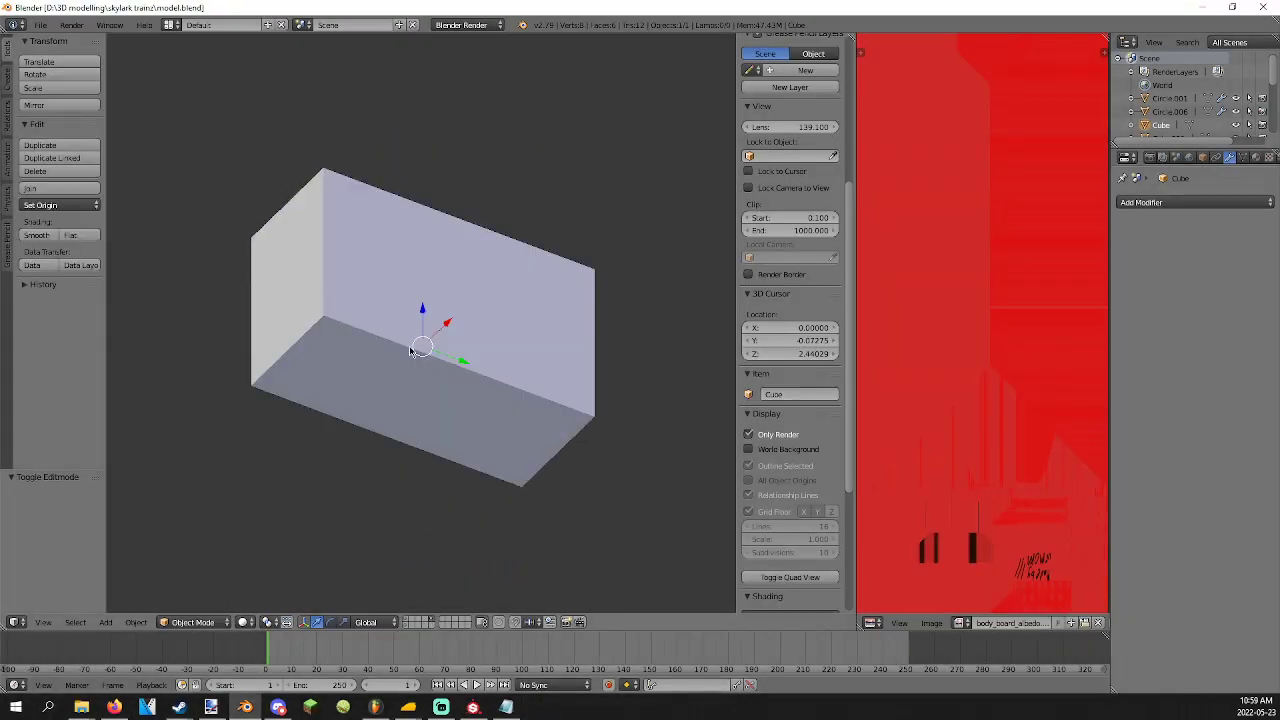
{"action": "left_click", "coordinate": [779, 438]}
Unwrap all faces of the cube with Smart UV Project using a 0.01 island margin, and deselect the mesh.
{"action": "key", "text": "Tab"}
{"action": "middle_click_drag", "start_coordinate": [362, 275], "coordinate": [367, 368]}
{"action": "key", "text": "a"}
{"action": "key", "text": "a"}
{"action": "key", "text": "u"}
{"action": "left_click", "coordinate": [367, 366]}
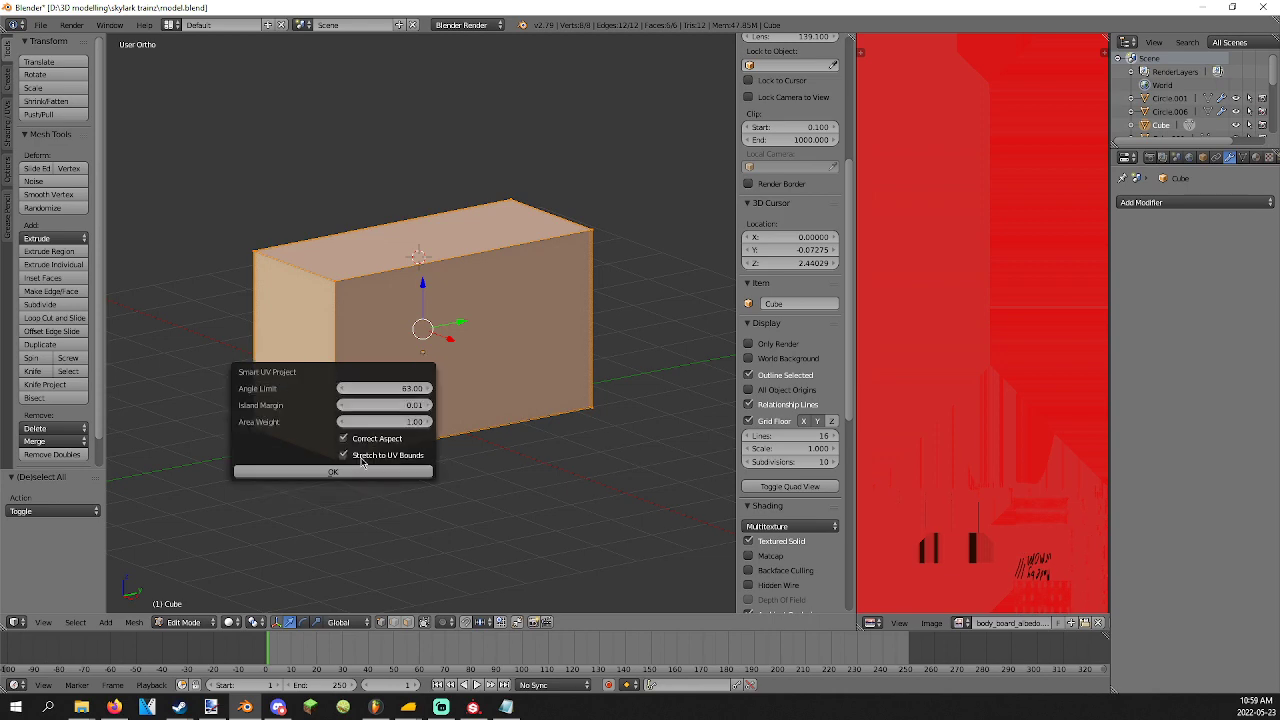
{"action": "left_click", "coordinate": [362, 466]}
{"action": "scroll", "coordinate": [362, 468], "scroll_direction": "down", "scroll_amount": 2}
{"action": "scroll", "coordinate": [974, 417], "scroll_direction": "up", "scroll_amount": 6}
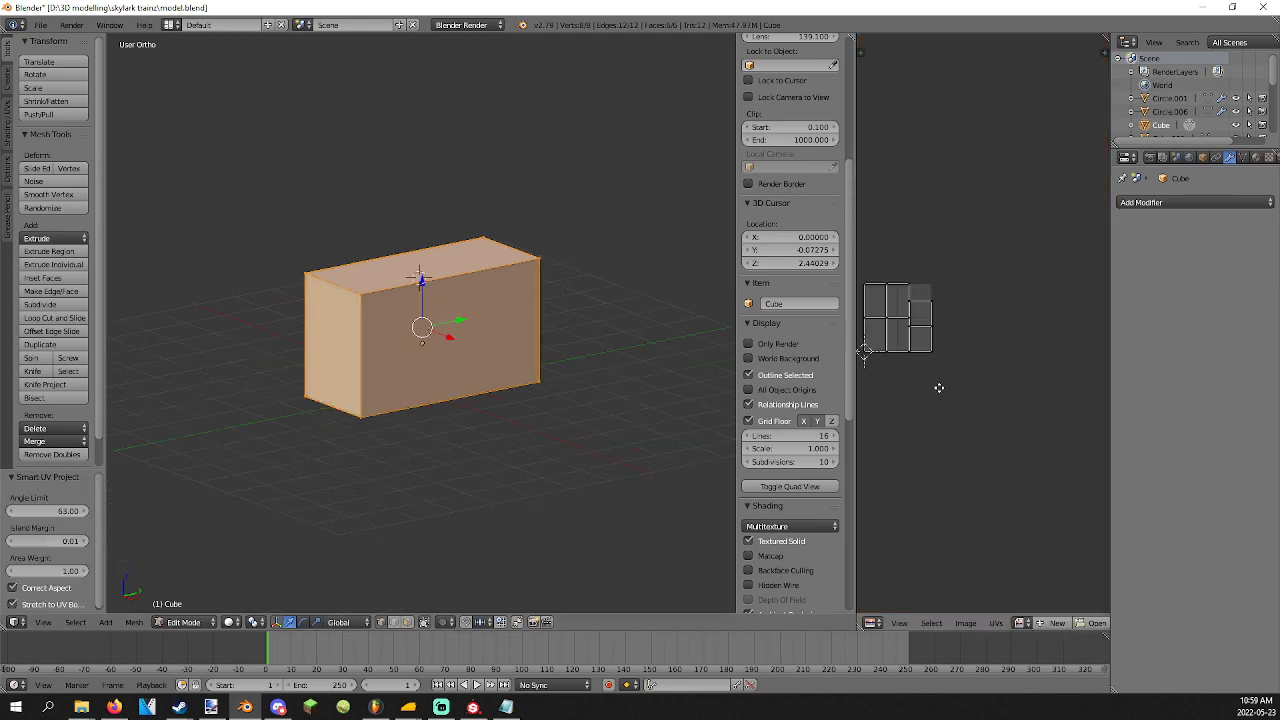
{"action": "middle_click_drag", "start_coordinate": [1045, 418], "coordinate": [997, 403]}
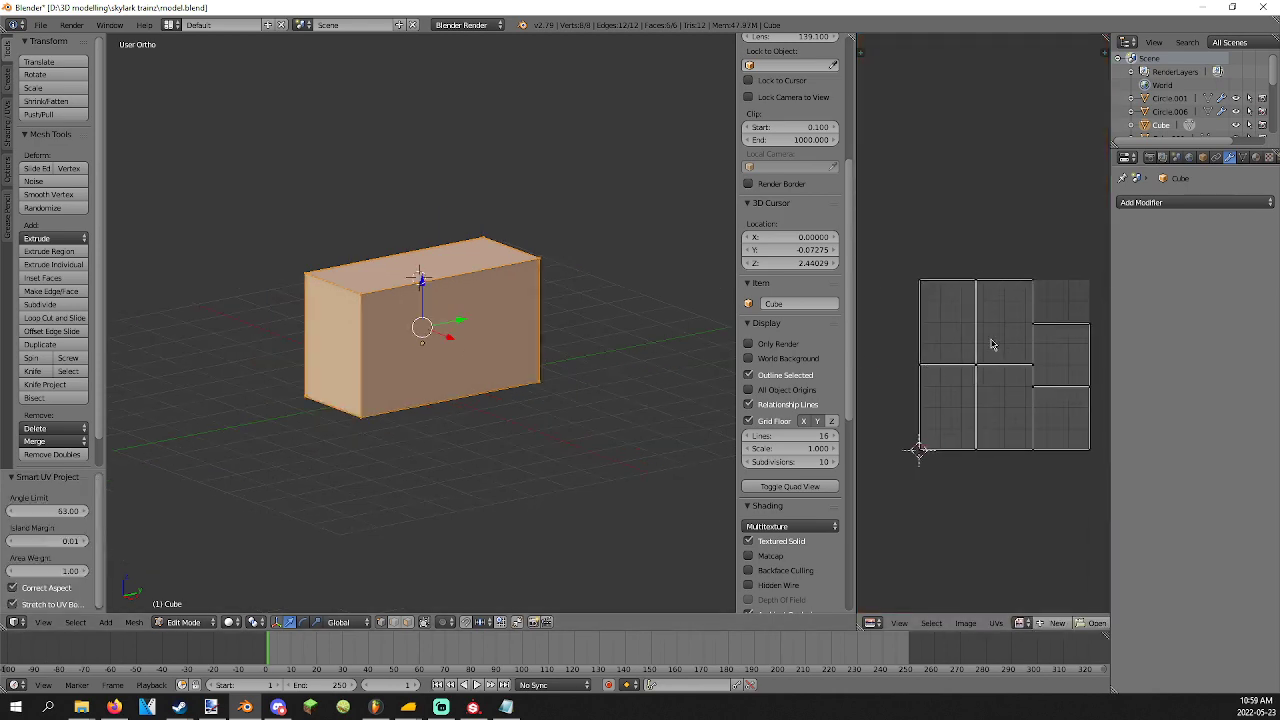
{"action": "scroll", "coordinate": [717, 338], "scroll_direction": "up", "scroll_amount": 3}
{"action": "key", "text": "a"}
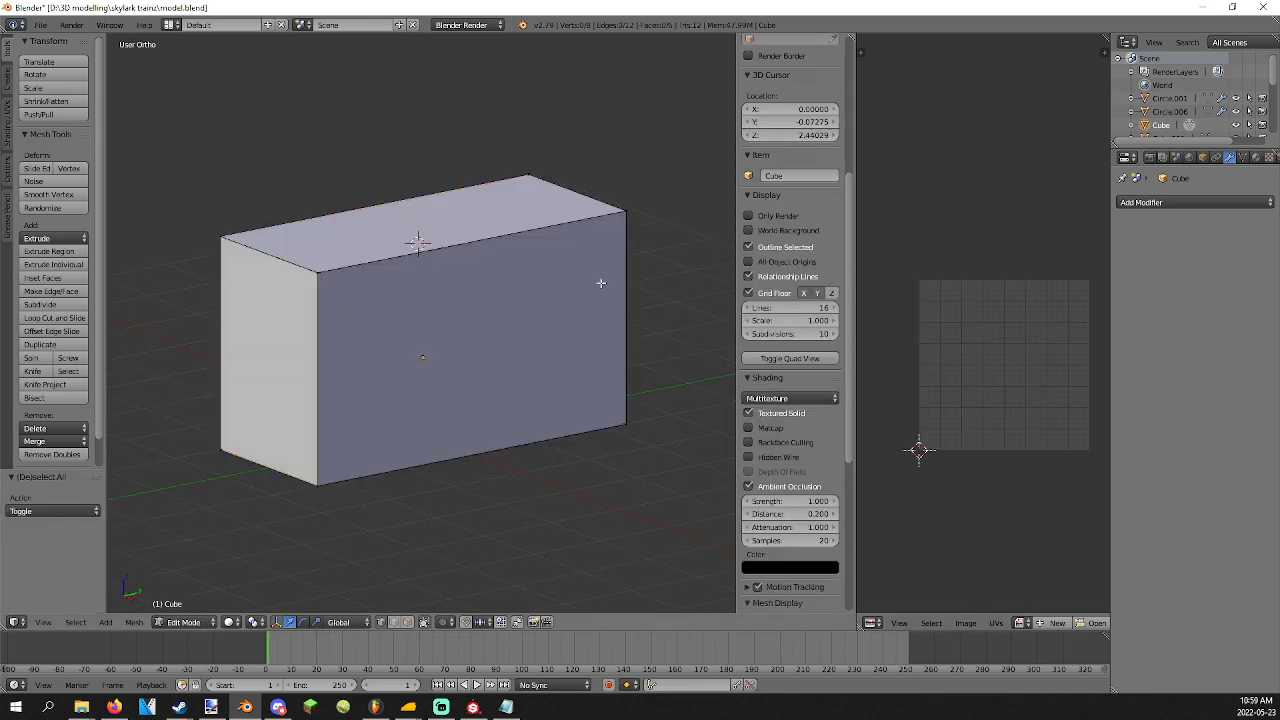
Add a new material to the cube and set its diffuse colour to crimson red.
{"action": "left_click", "coordinate": [1256, 157]}
{"action": "left_click", "coordinate": [1170, 263]}
{"action": "left_click", "coordinate": [1158, 425]}
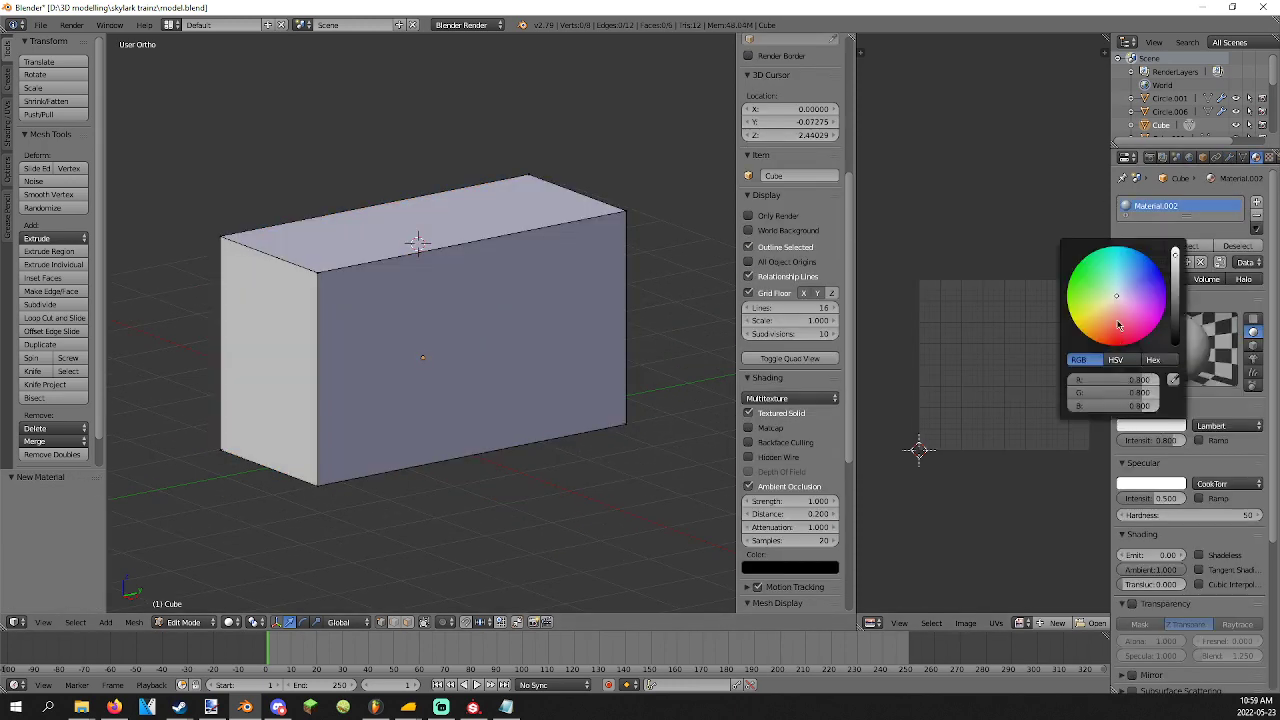
{"action": "left_click", "coordinate": [1135, 295]}
{"action": "key", "text": "a"}
{"action": "key", "text": "Tab"}
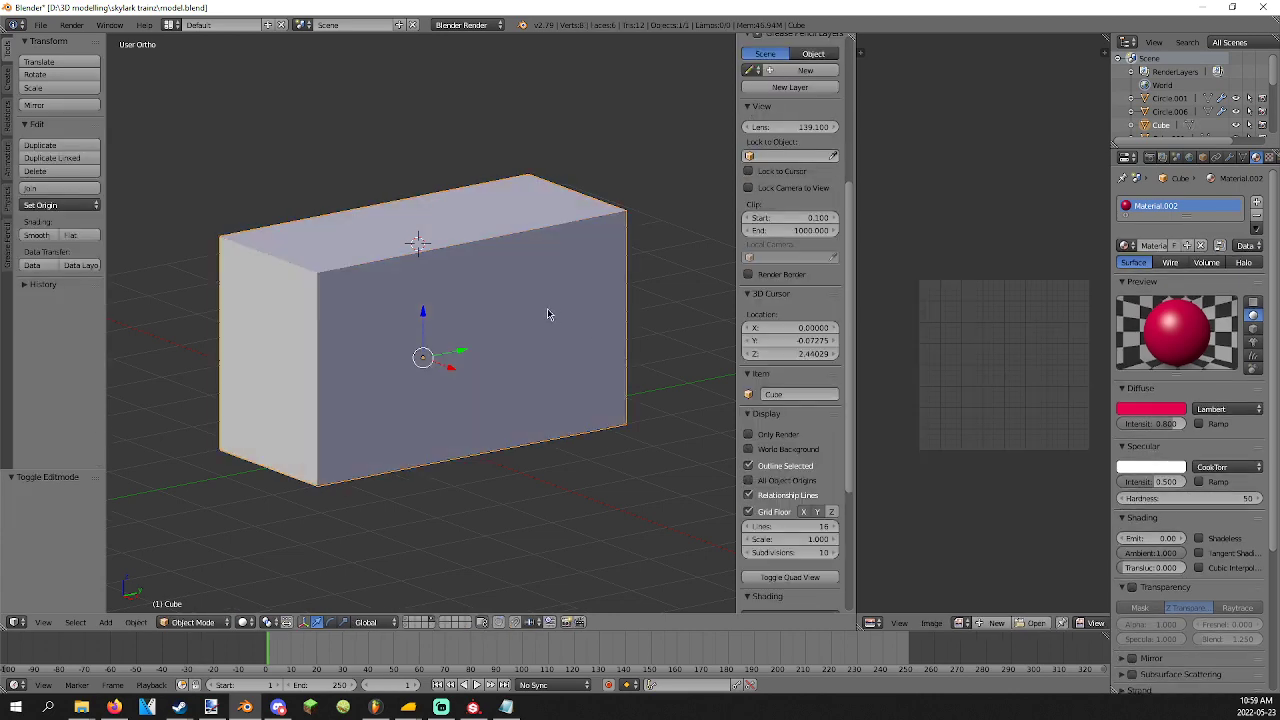
Turn off Textured Solid so the viewport displays the cube's material colours.
{"action": "key", "text": "Tab"}
{"action": "key", "text": "a"}
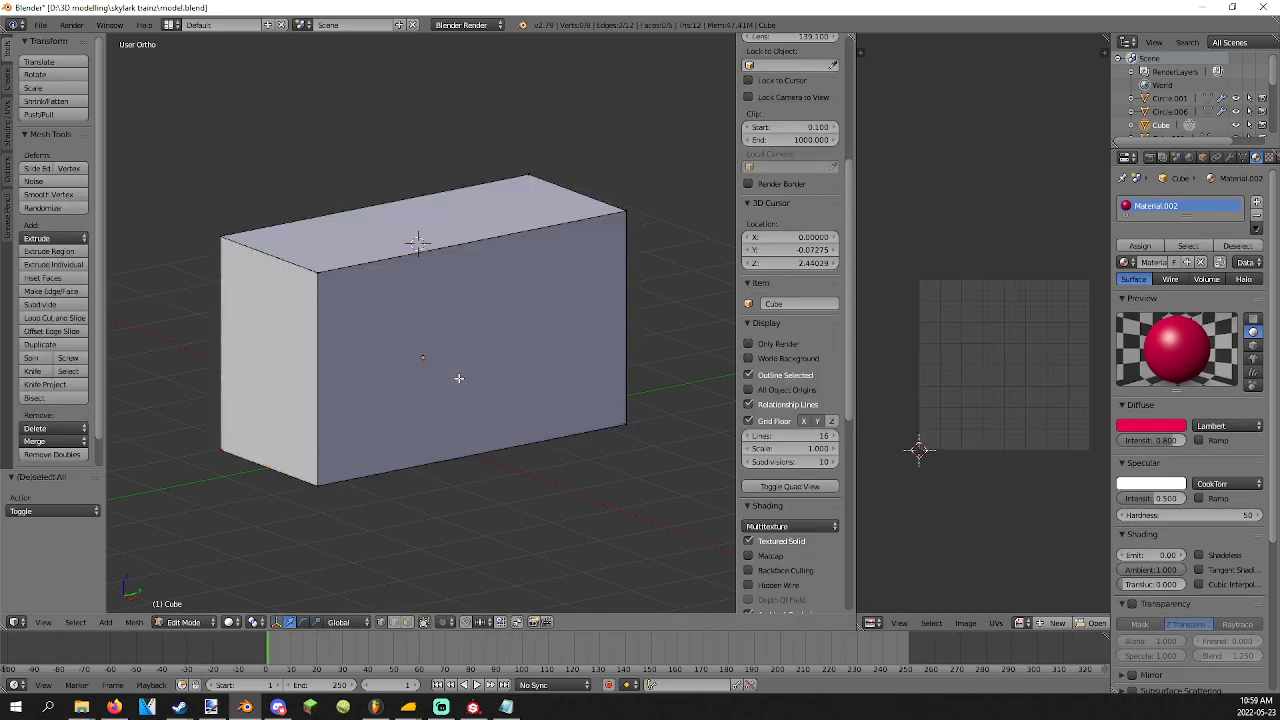
{"action": "key", "text": "a"}
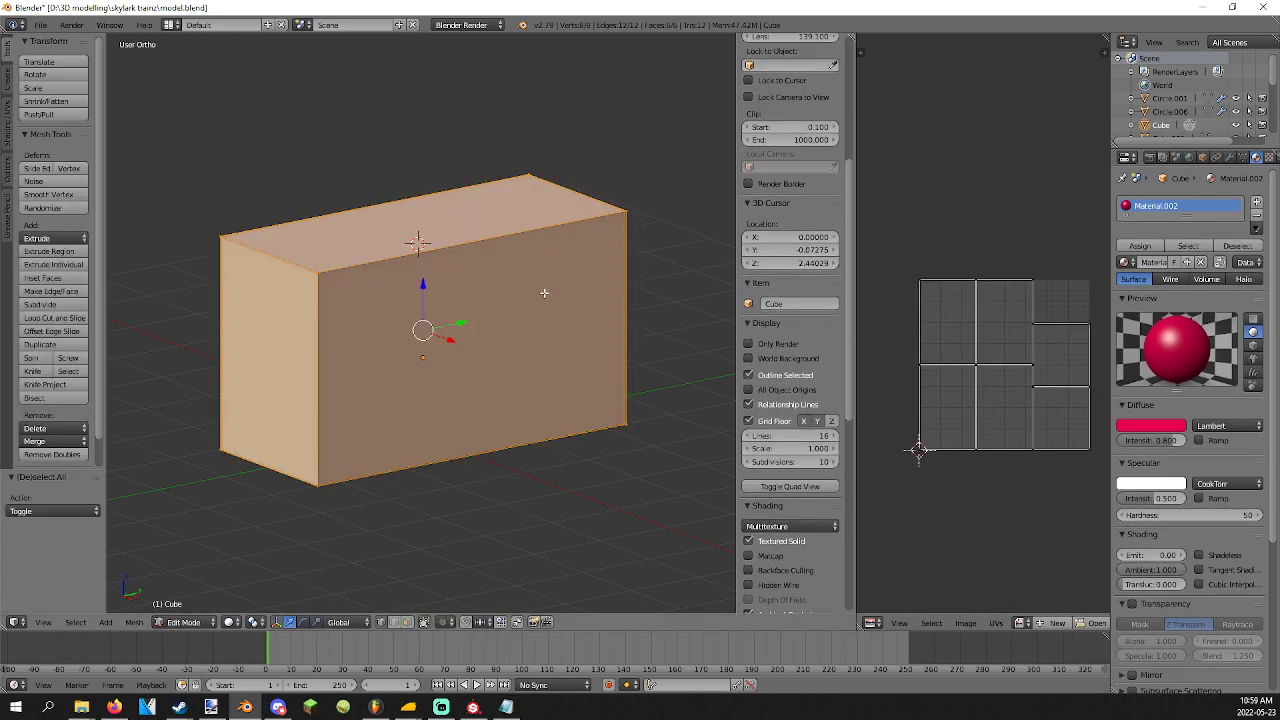
{"action": "scroll", "coordinate": [770, 428], "scroll_direction": "down", "scroll_amount": 5}
{"action": "left_click", "coordinate": [766, 358]}
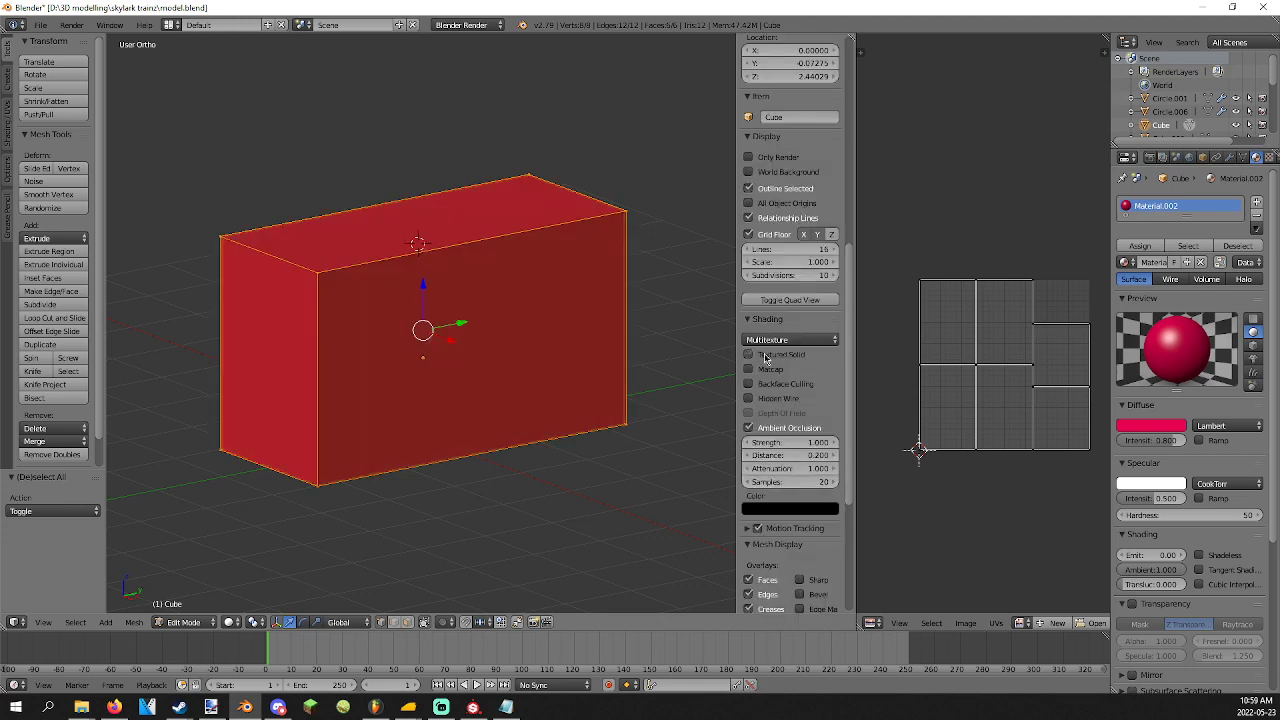
{"action": "key", "text": "Tab"}
{"action": "key", "text": "Tab"}
Add a second material with a green diffuse colour and assign it to the cube's near short end face.
{"action": "right_click", "coordinate": [230, 381]}
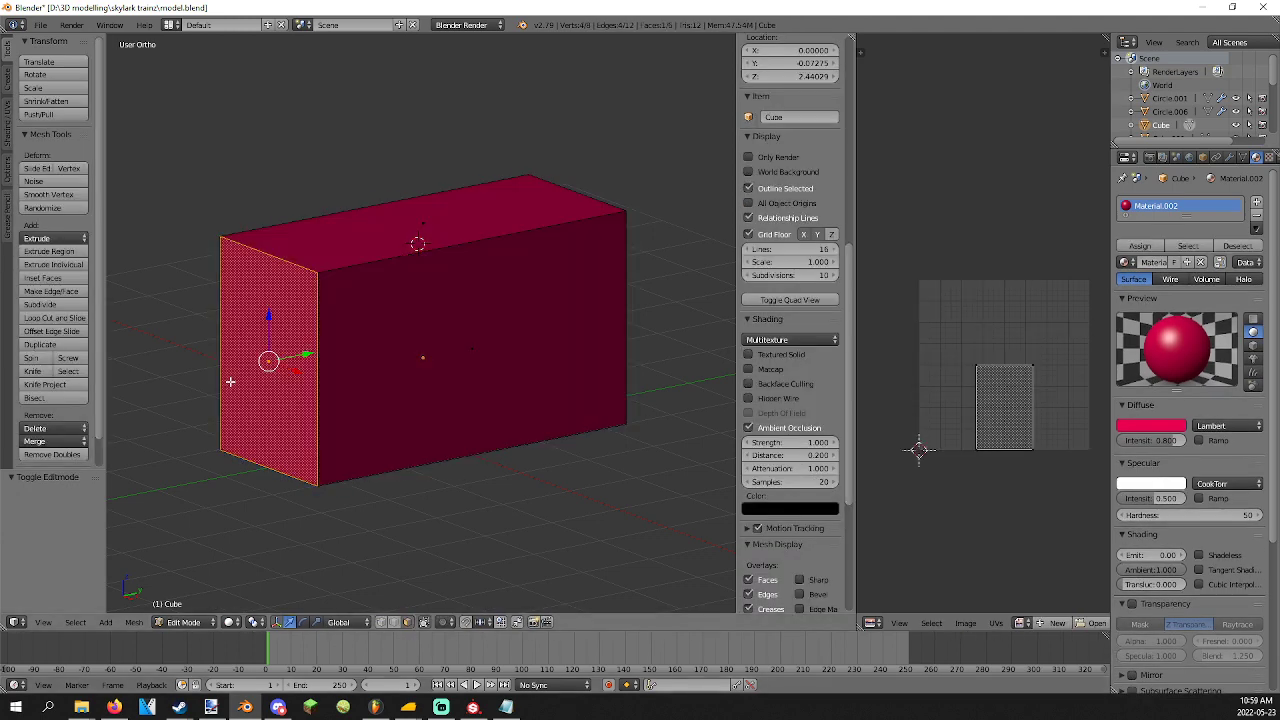
{"action": "left_click", "coordinate": [1257, 201]}
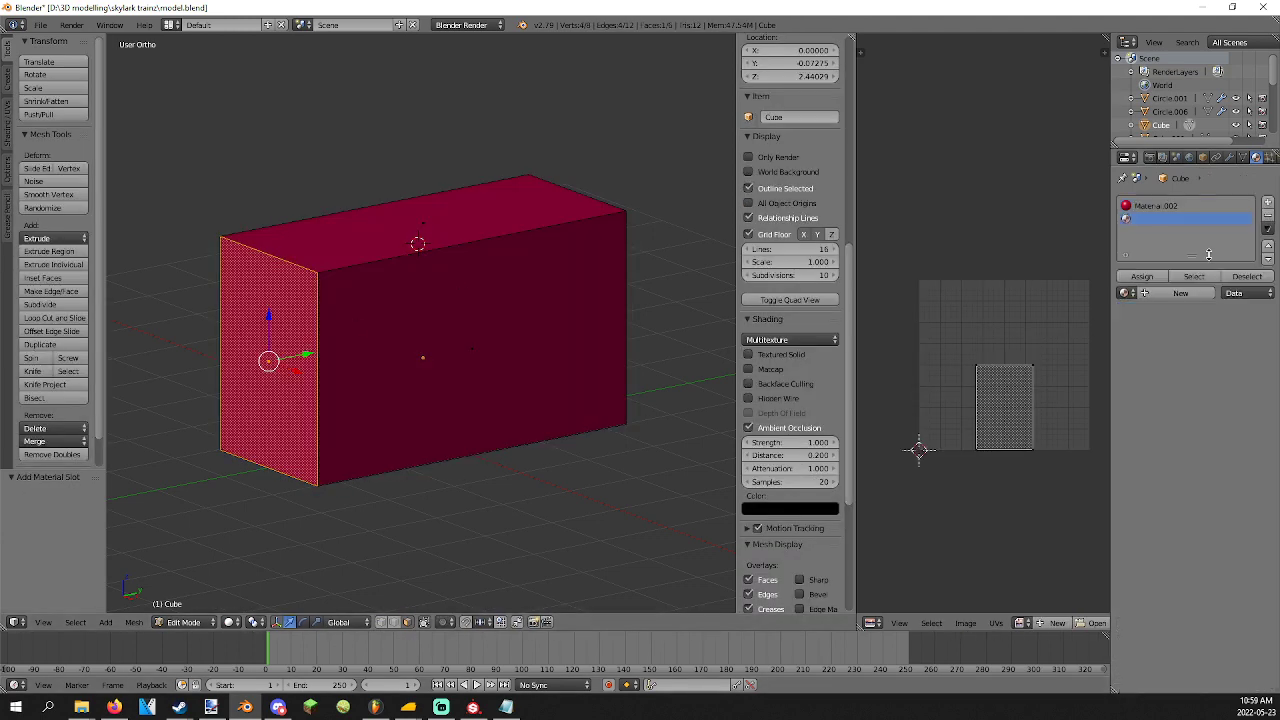
{"action": "left_click", "coordinate": [1188, 292]}
{"action": "left_click", "coordinate": [1160, 457]}
{"action": "left_click", "coordinate": [1118, 353]}
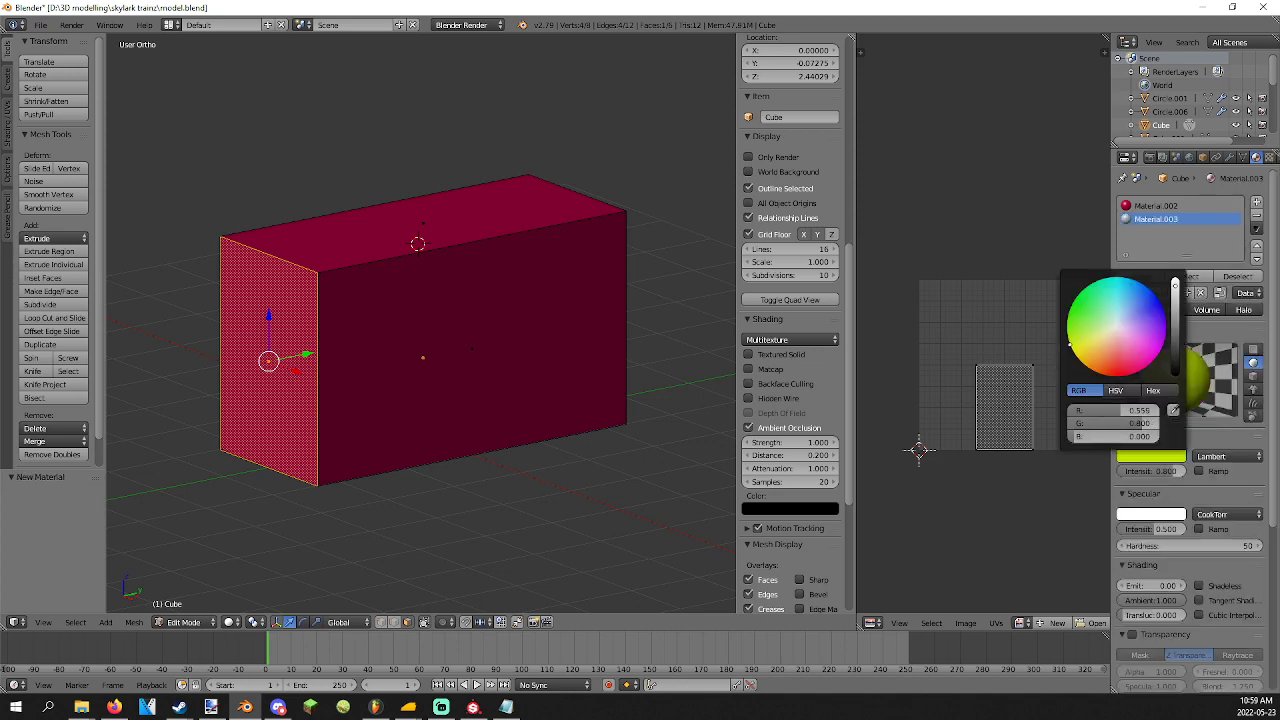
{"action": "left_click", "coordinate": [1146, 278]}
{"action": "key", "text": "Tab"}
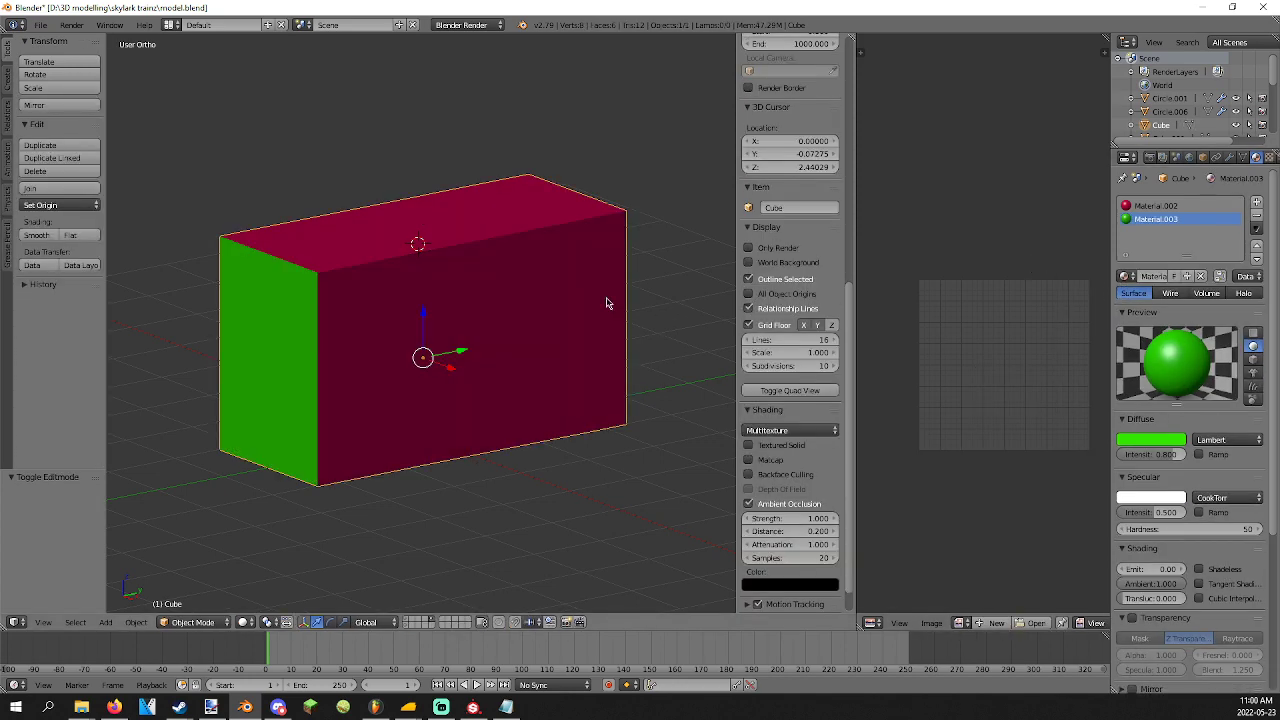
Add a third material with a blue diffuse colour and assign it to the cube's top face.
{"action": "key", "text": "Tab"}
{"action": "key", "text": "a"}
{"action": "right_click", "coordinate": [432, 236]}
{"action": "left_click", "coordinate": [1257, 201]}
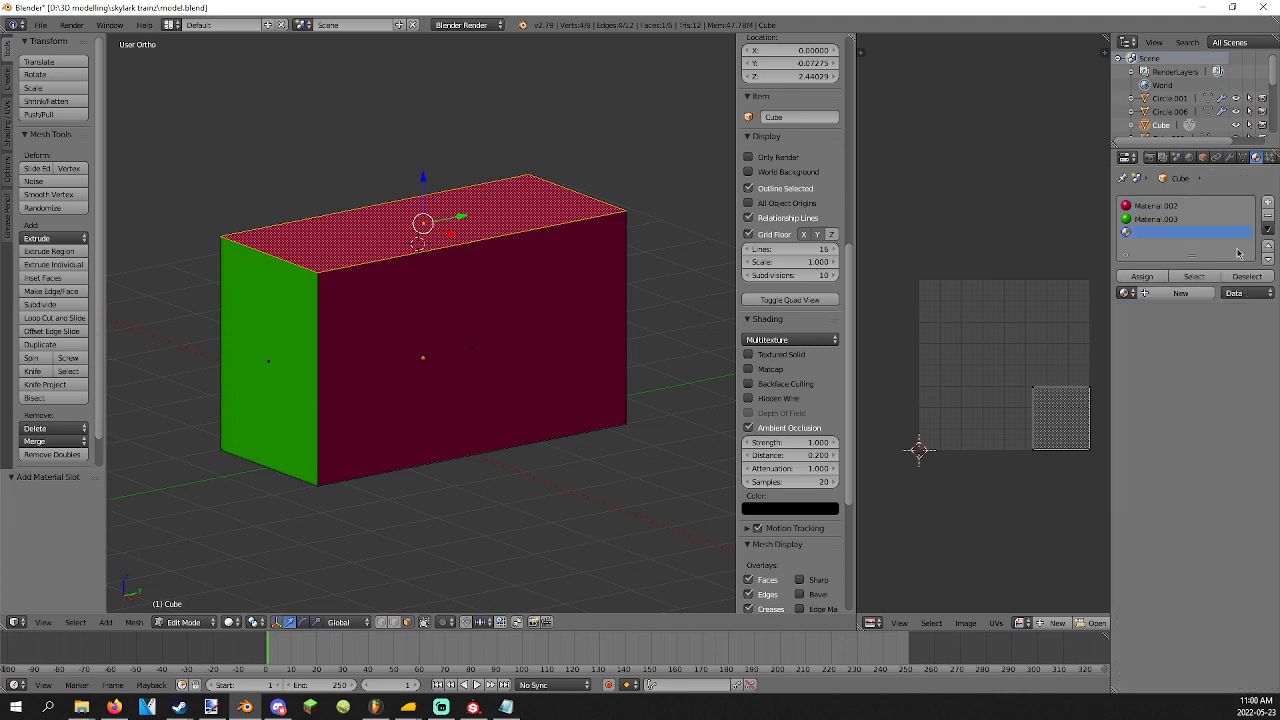
{"action": "left_click", "coordinate": [1170, 293]}
{"action": "left_click", "coordinate": [1150, 457]}
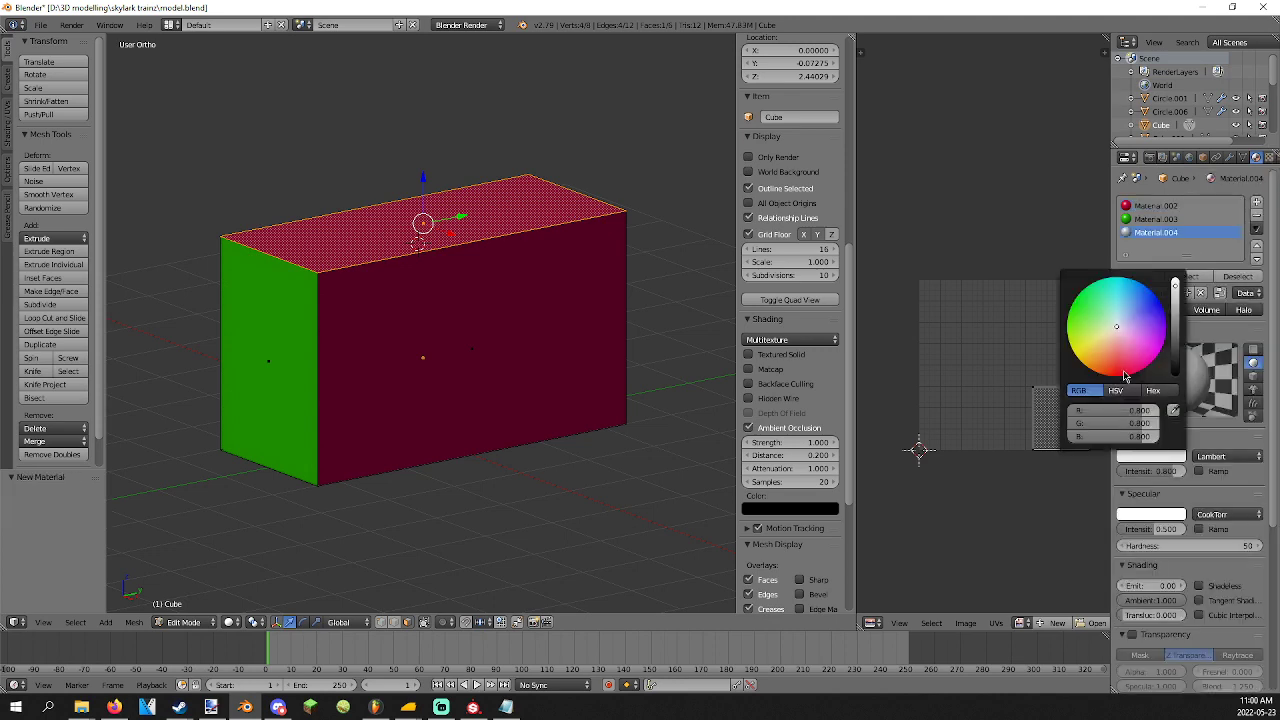
{"action": "left_click", "coordinate": [1168, 338]}
{"action": "left_click", "coordinate": [1157, 281]}
{"action": "key", "text": "Tab"}
Add a fourth material with an orange diffuse colour and assign it to the cube's bottom face.
{"action": "middle_click_drag", "start_coordinate": [529, 303], "coordinate": [453, 403]}
{"action": "key", "text": "Tab"}
{"action": "right_click", "coordinate": [453, 403]}
{"action": "left_click", "coordinate": [1140, 457]}
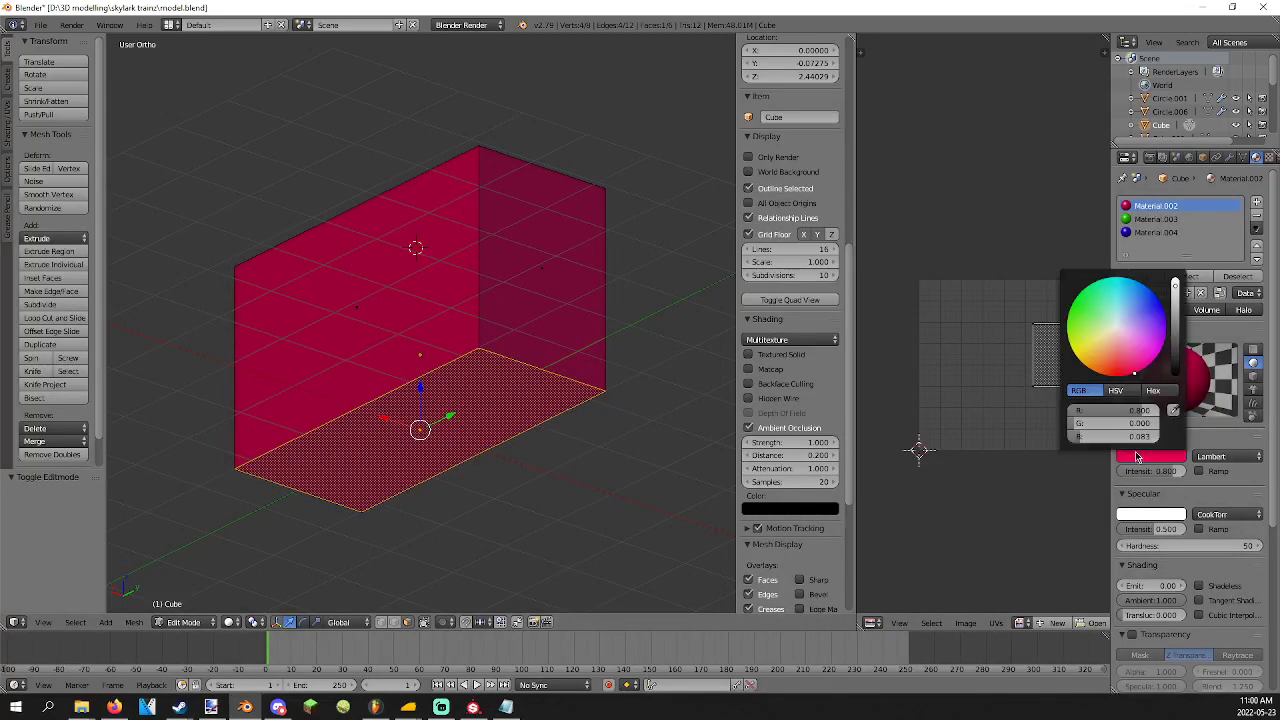
{"action": "left_click", "coordinate": [1257, 202]}
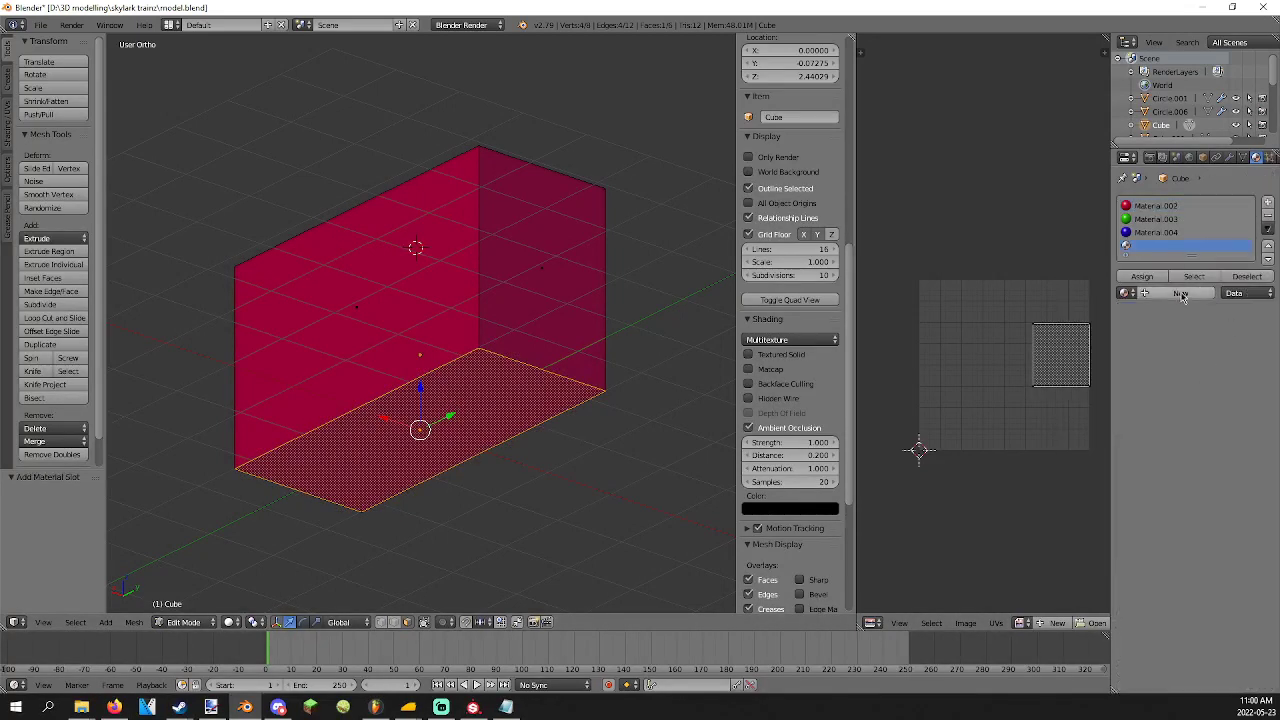
{"action": "left_click", "coordinate": [1182, 295]}
{"action": "left_click", "coordinate": [1166, 457]}
{"action": "left_click_drag", "start_coordinate": [1133, 368], "coordinate": [1144, 373]}
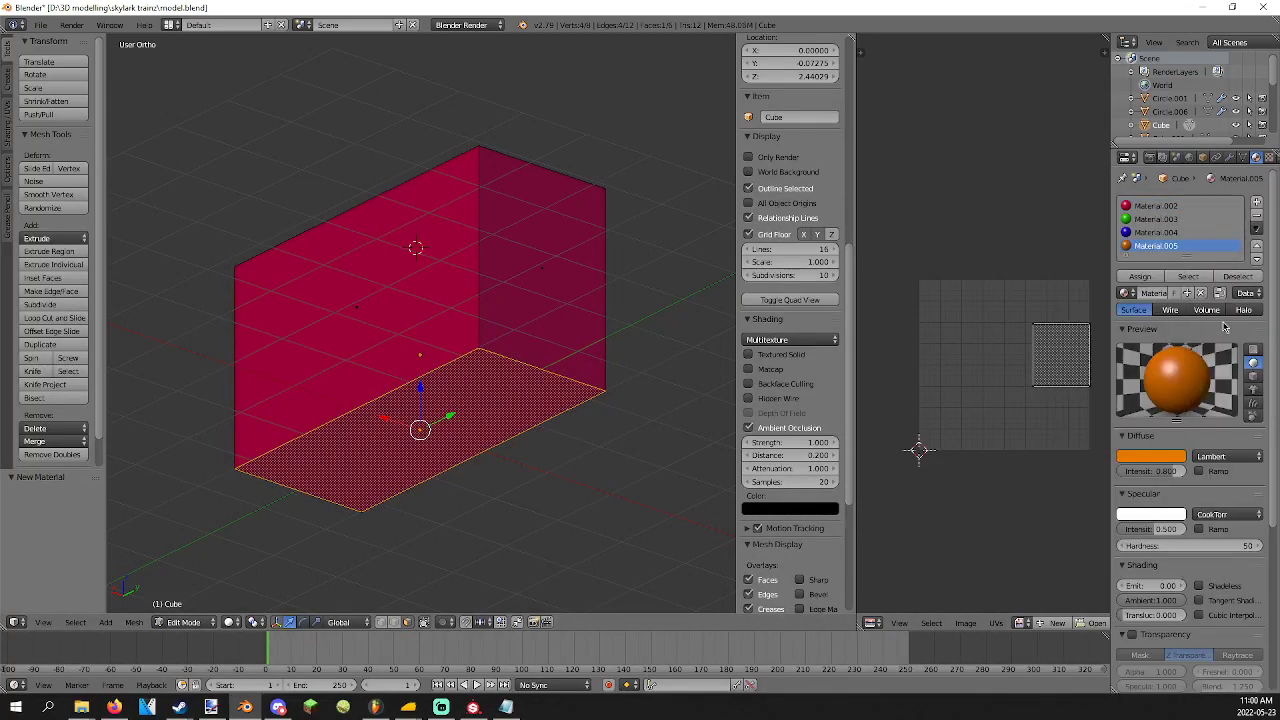
{"action": "left_click", "coordinate": [1142, 277]}
{"action": "key", "text": "Tab"}
Add a fifth material with a purple diffuse colour and assign it to the long side face beside the green end.
{"action": "middle_click_drag", "start_coordinate": [560, 395], "coordinate": [580, 360]}
{"action": "key", "text": "Tab"}
{"action": "left_click", "coordinate": [1155, 205]}
{"action": "left_click", "coordinate": [1188, 276]}
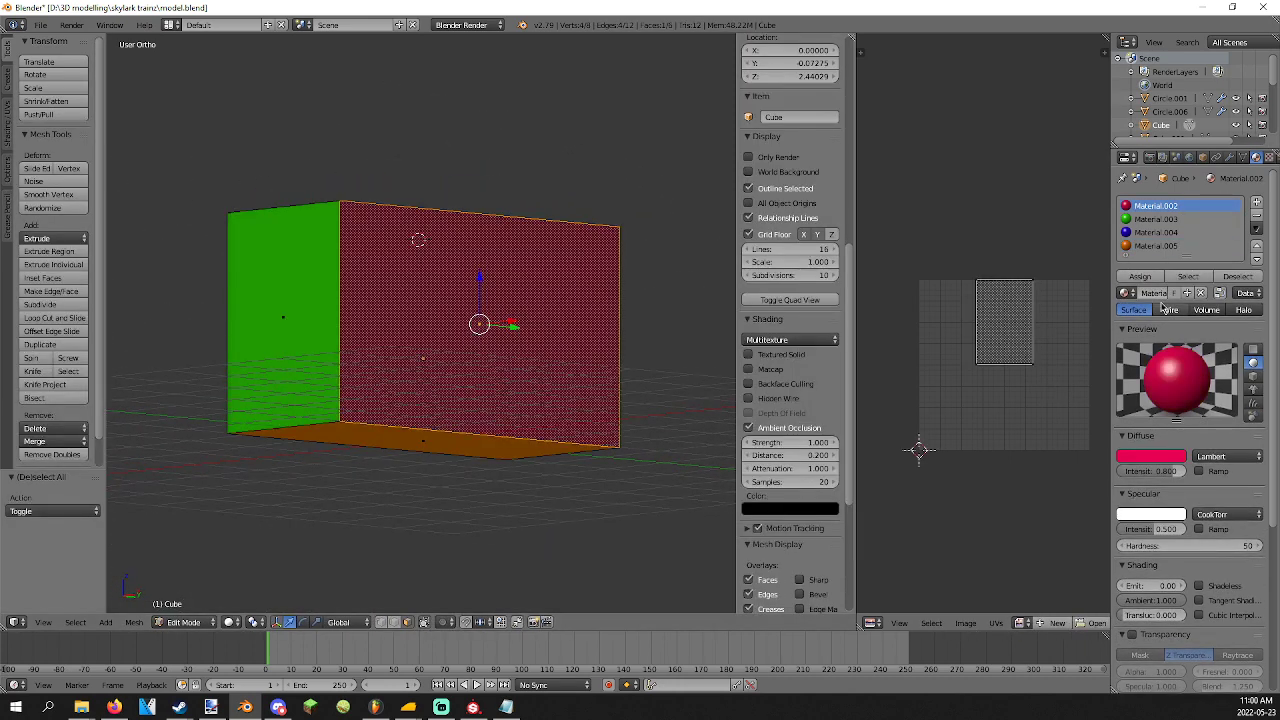
{"action": "left_click", "coordinate": [1256, 203]}
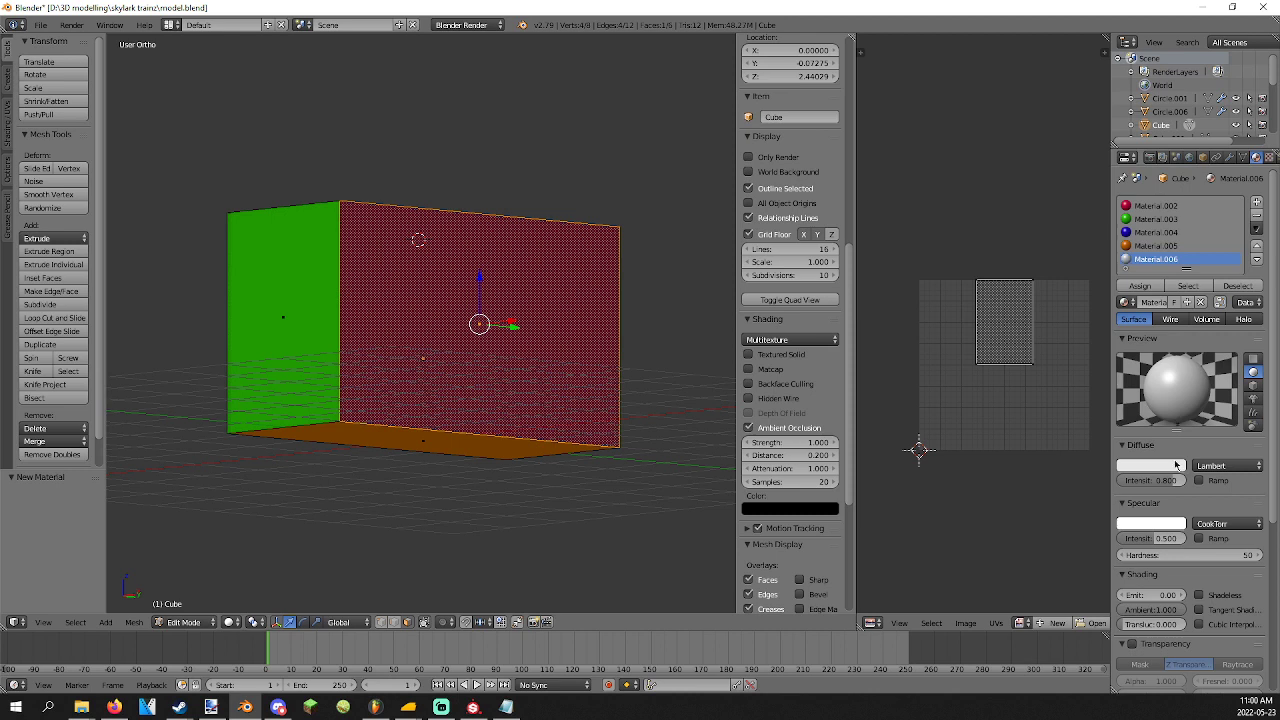
{"action": "left_click", "coordinate": [1177, 465]}
{"action": "left_click_drag", "start_coordinate": [1126, 325], "coordinate": [1126, 258]}
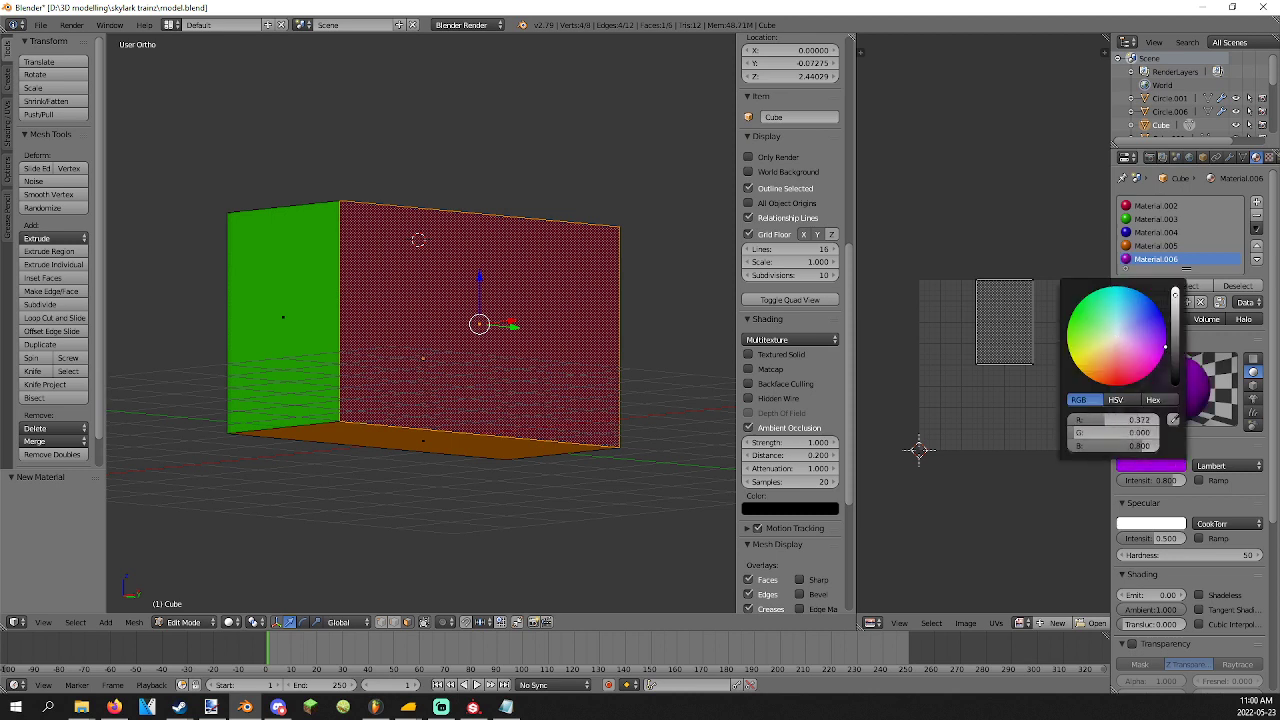
{"action": "left_click", "coordinate": [1140, 287]}
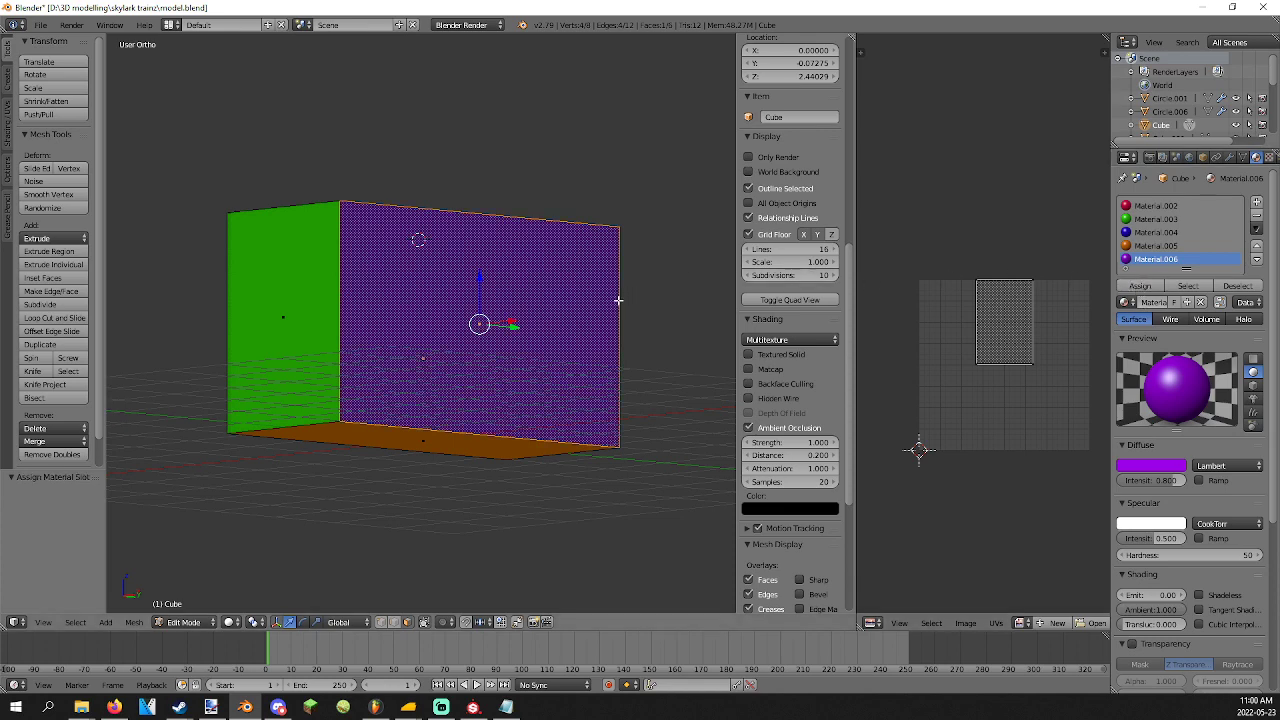
{"action": "key", "text": "Tab"}
Add a sixth material with a beige diffuse colour and assign it to the short end face opposite the green one.
{"action": "middle_click_drag", "start_coordinate": [614, 297], "coordinate": [293, 332]}
{"action": "key", "text": "Tab"}
{"action": "right_click", "coordinate": [293, 332]}
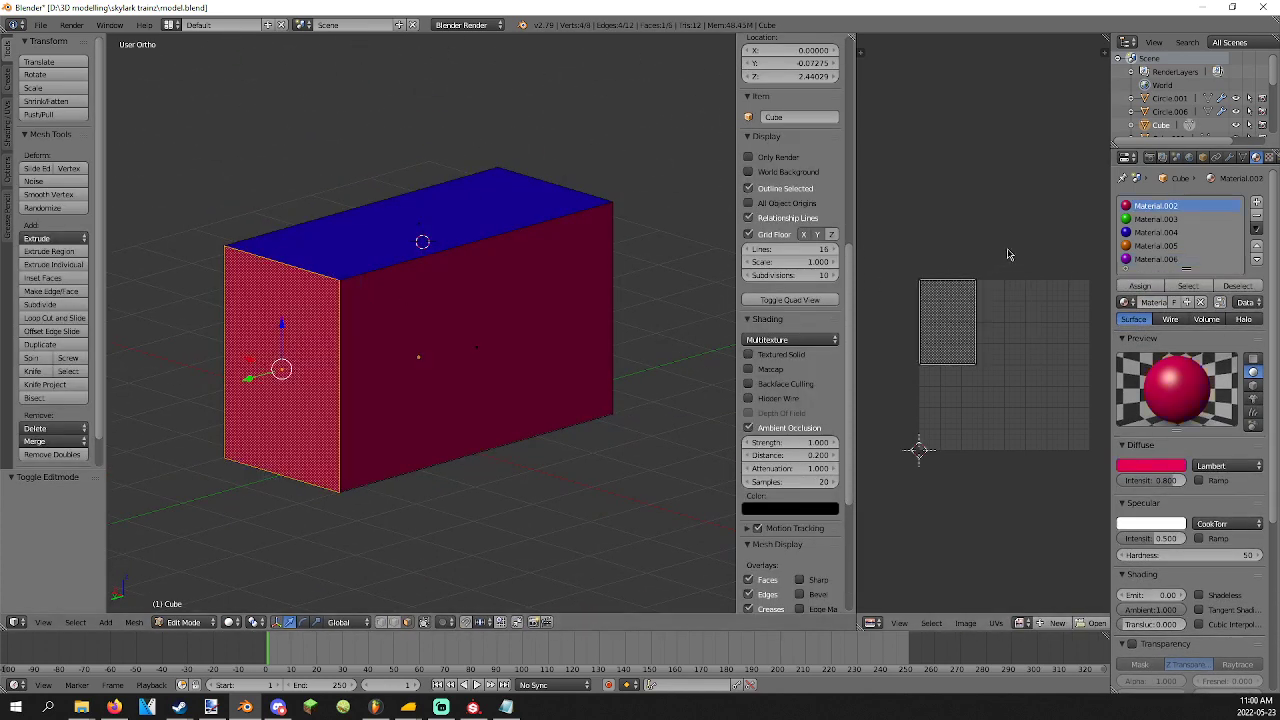
{"action": "left_click", "coordinate": [1257, 201]}
{"action": "left_click", "coordinate": [1165, 302]}
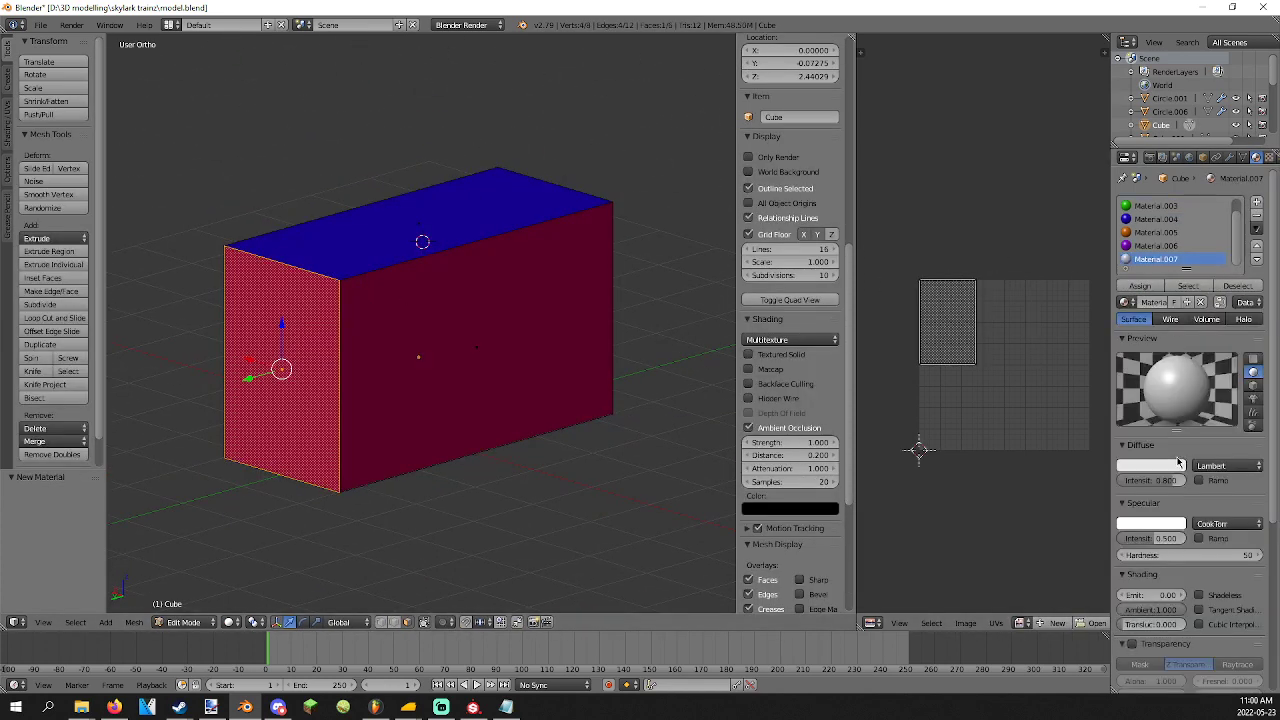
{"action": "left_click", "coordinate": [1178, 465]}
{"action": "left_click", "coordinate": [1106, 354]}
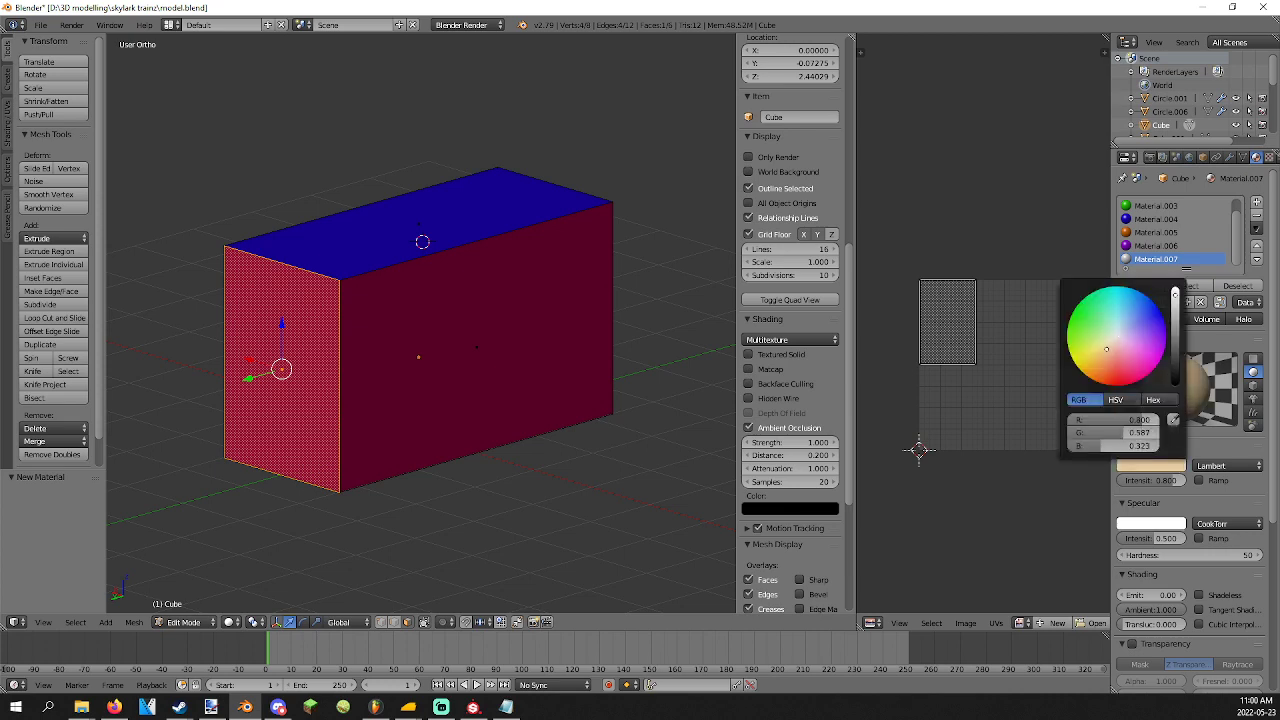
{"action": "left_click", "coordinate": [1153, 288]}
{"action": "right_click", "coordinate": [400, 340]}
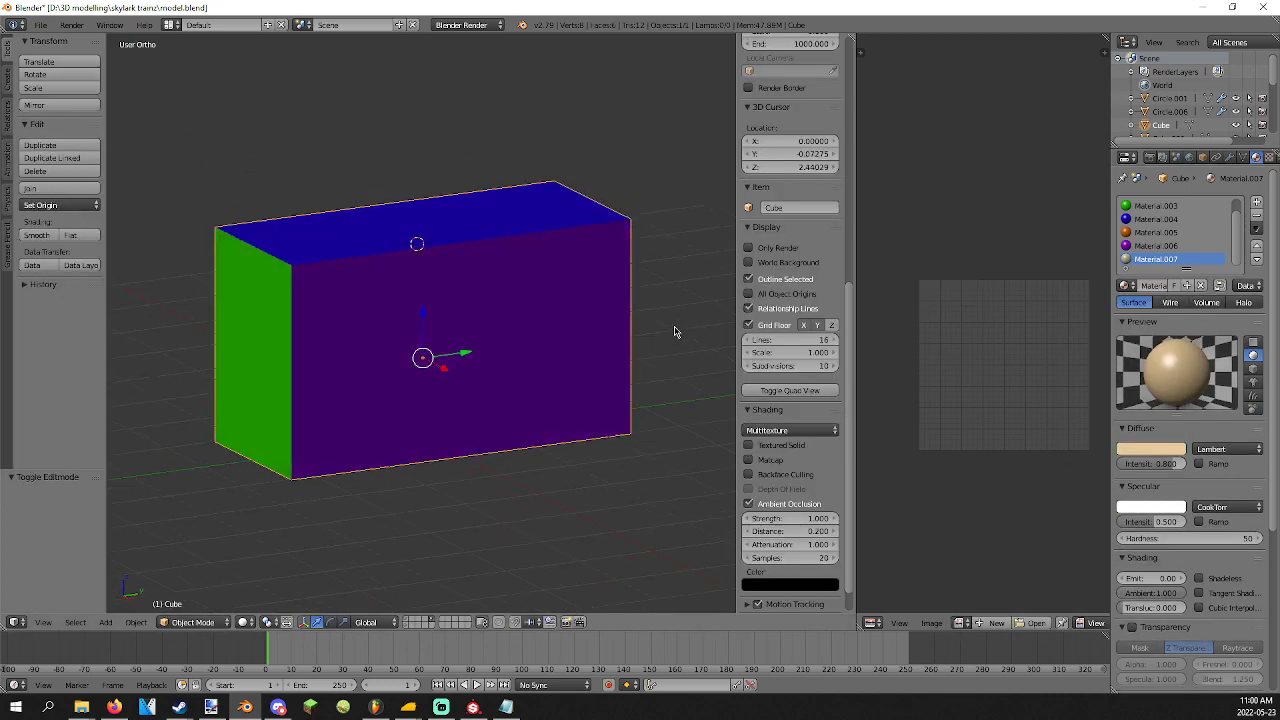
Select all of the cube's faces and enable Ambient Occlusion in the world settings.
{"action": "middle_click_drag", "start_coordinate": [677, 331], "coordinate": [557, 289]}
{"action": "key", "text": "a"}
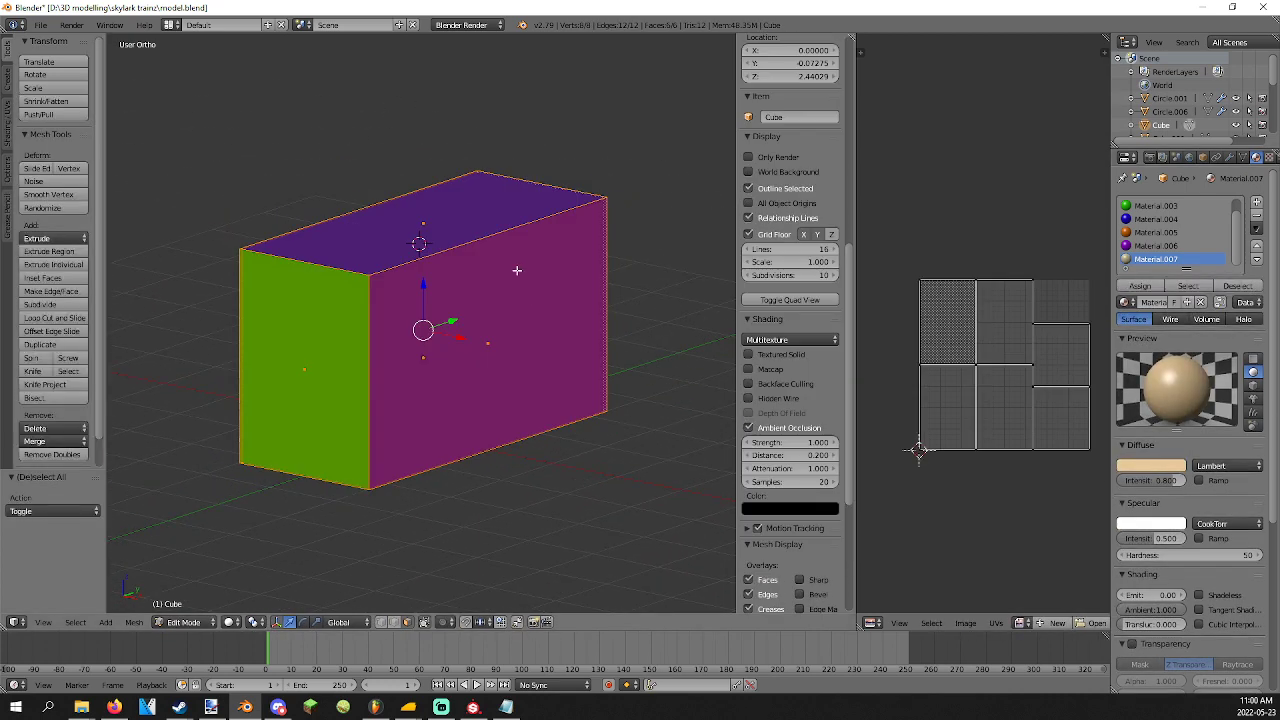
{"action": "left_click", "coordinate": [1187, 159]}
{"action": "left_click", "coordinate": [1160, 415]}
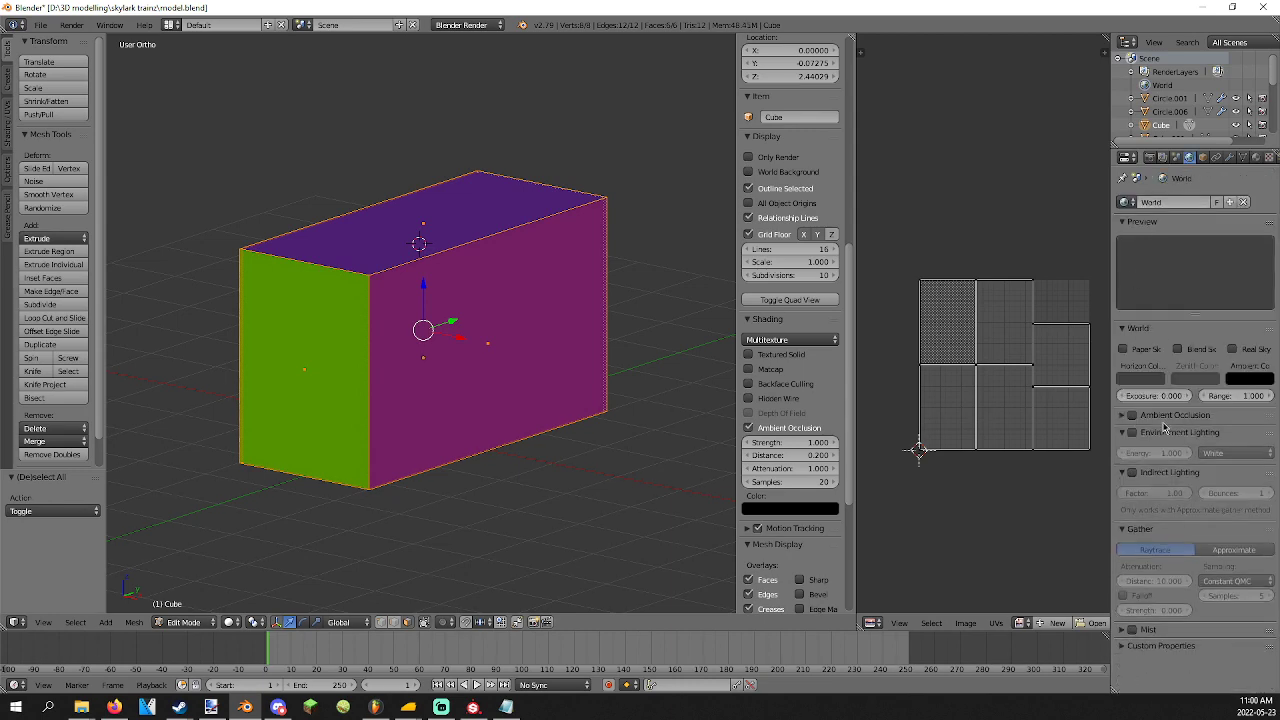
{"action": "left_click", "coordinate": [1150, 414]}
{"action": "left_click", "coordinate": [1140, 414]}
{"action": "left_click", "coordinate": [1131, 414]}
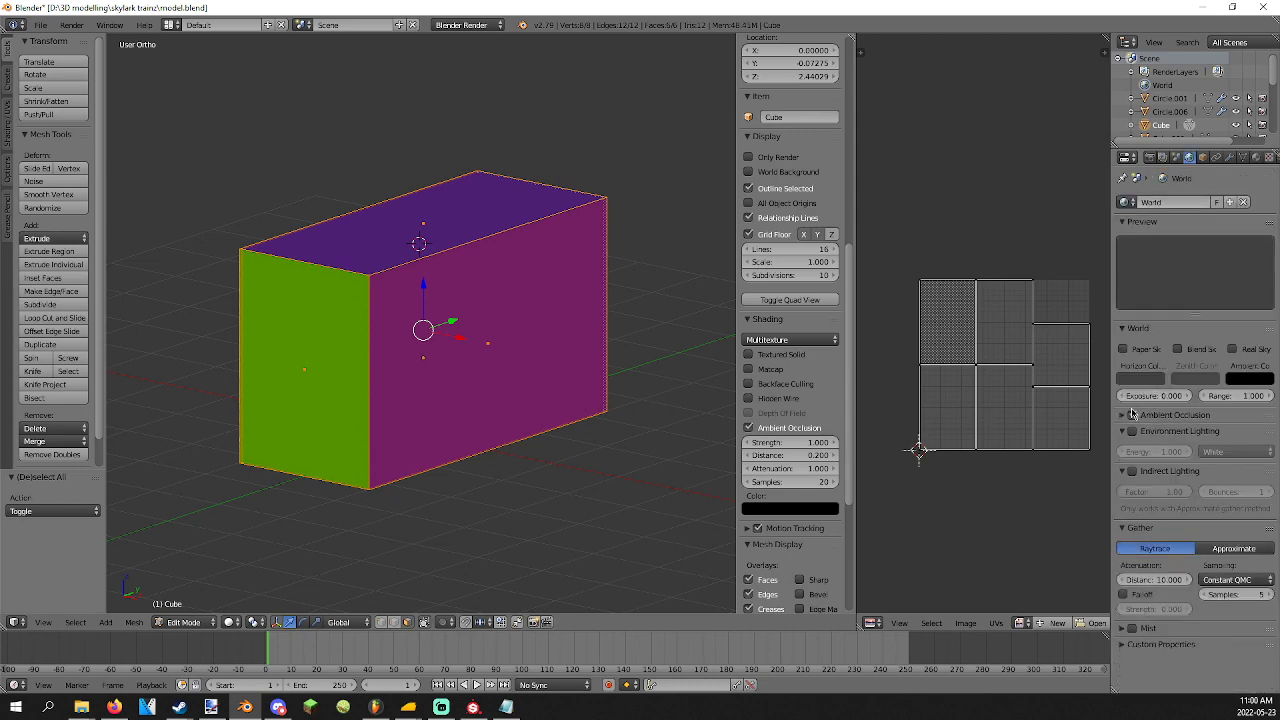
Create a new 1024 x 1024 px blank image named "the box" for the cube's UV layout.
{"action": "left_click", "coordinate": [1150, 158]}
{"action": "left_click", "coordinate": [1058, 623]}
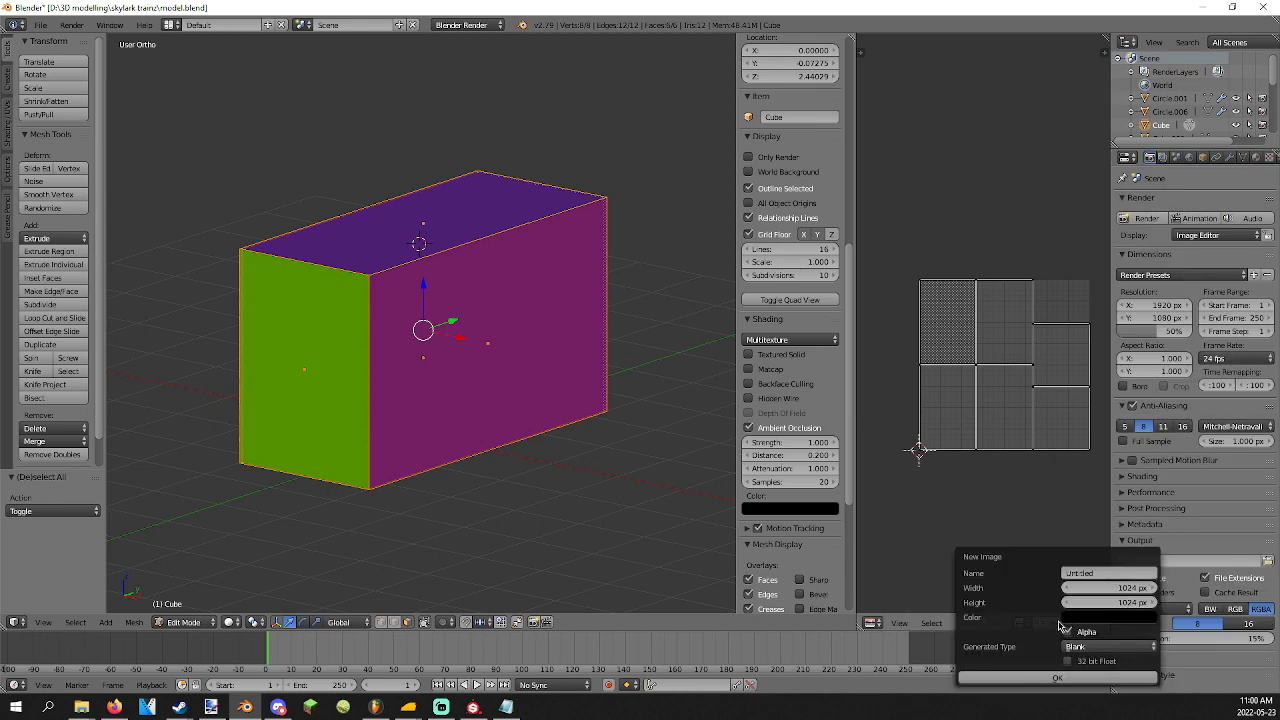
{"action": "left_click", "coordinate": [1098, 574]}
{"action": "left_click", "coordinate": [1057, 678]}
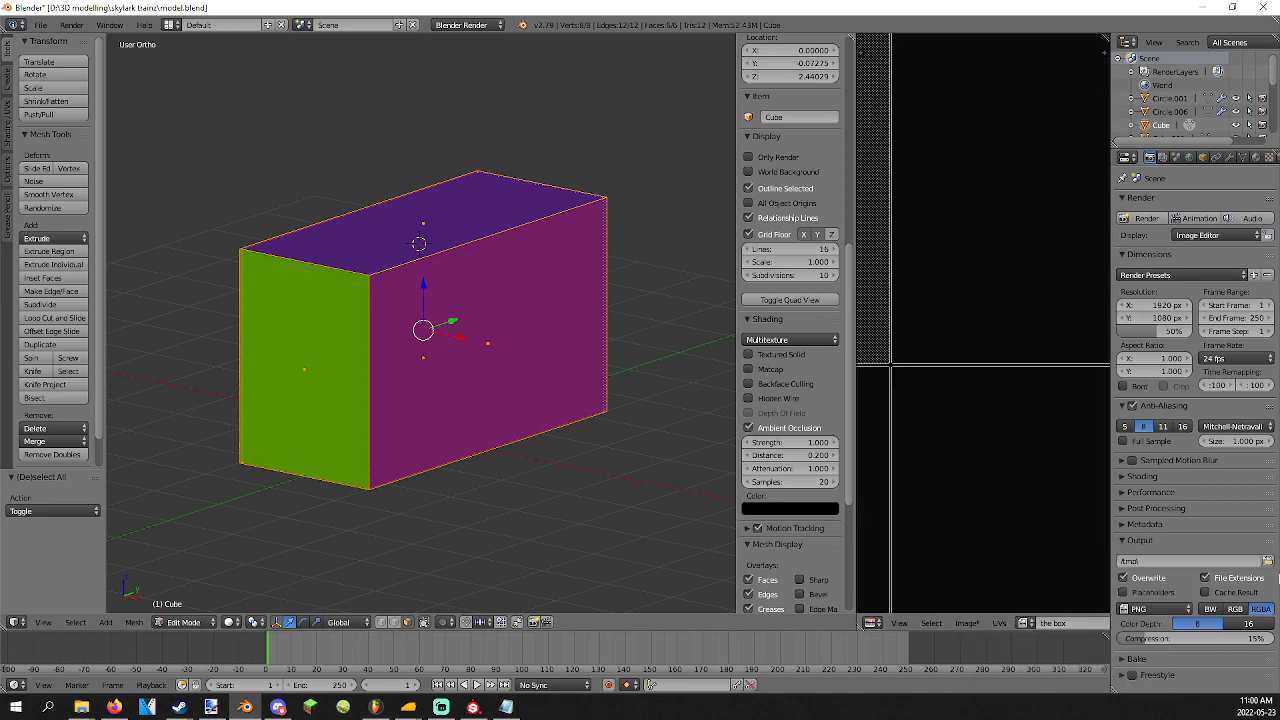
Bake a Full Render of the cube's materials onto the new image and leave Edit Mode.
{"action": "left_click", "coordinate": [1222, 657]}
{"action": "scroll", "coordinate": [1222, 657], "scroll_direction": "down", "scroll_amount": 3}
{"action": "left_click", "coordinate": [1194, 581]}
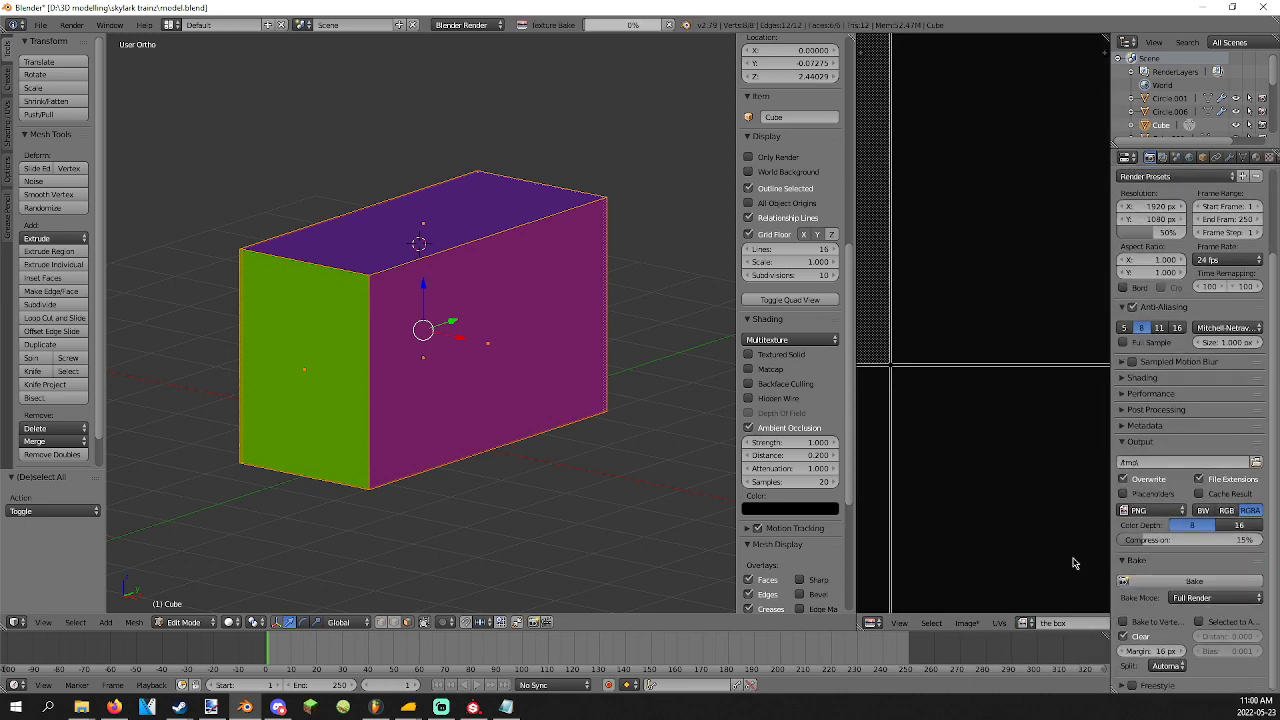
{"action": "scroll", "coordinate": [980, 520], "scroll_direction": "up", "scroll_amount": 1}
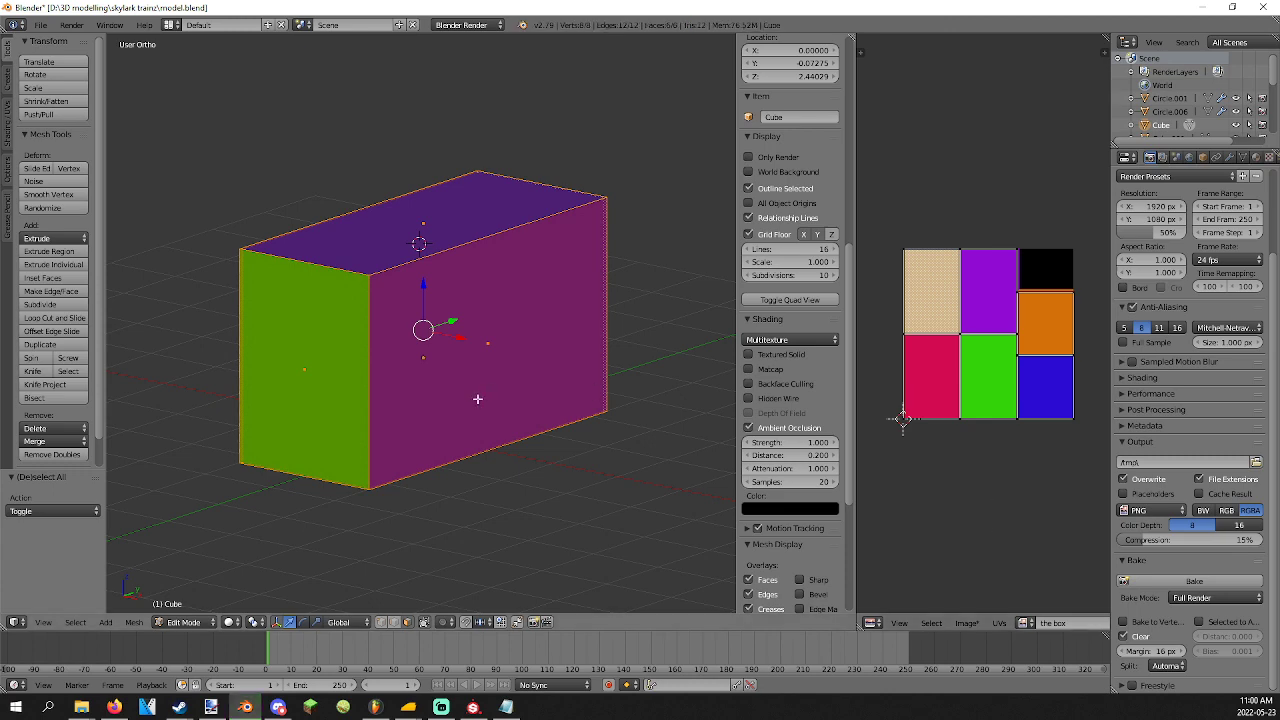
{"action": "key", "text": "Tab"}
{"action": "middle_click_drag", "start_coordinate": [477, 399], "coordinate": [506, 403]}
Save the baked image as the box.png in the skylark trainz folder.
{"action": "left_click", "coordinate": [932, 623]}
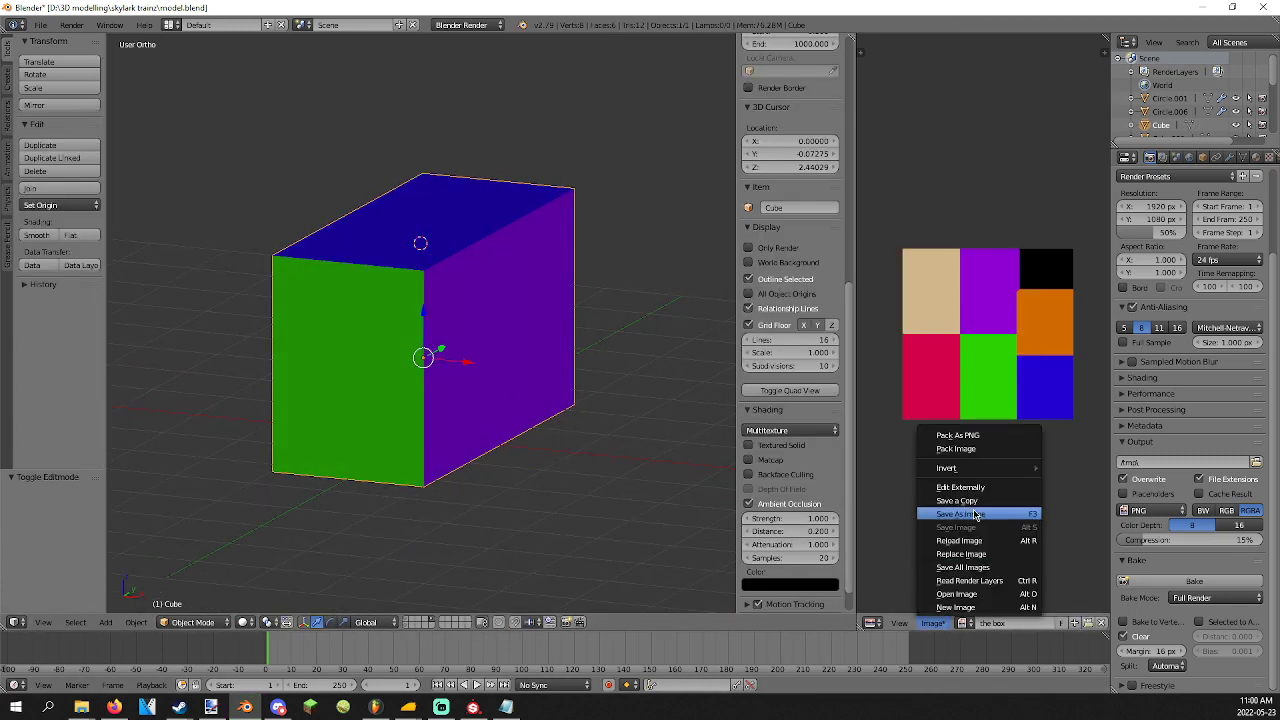
{"action": "left_click", "coordinate": [975, 515]}
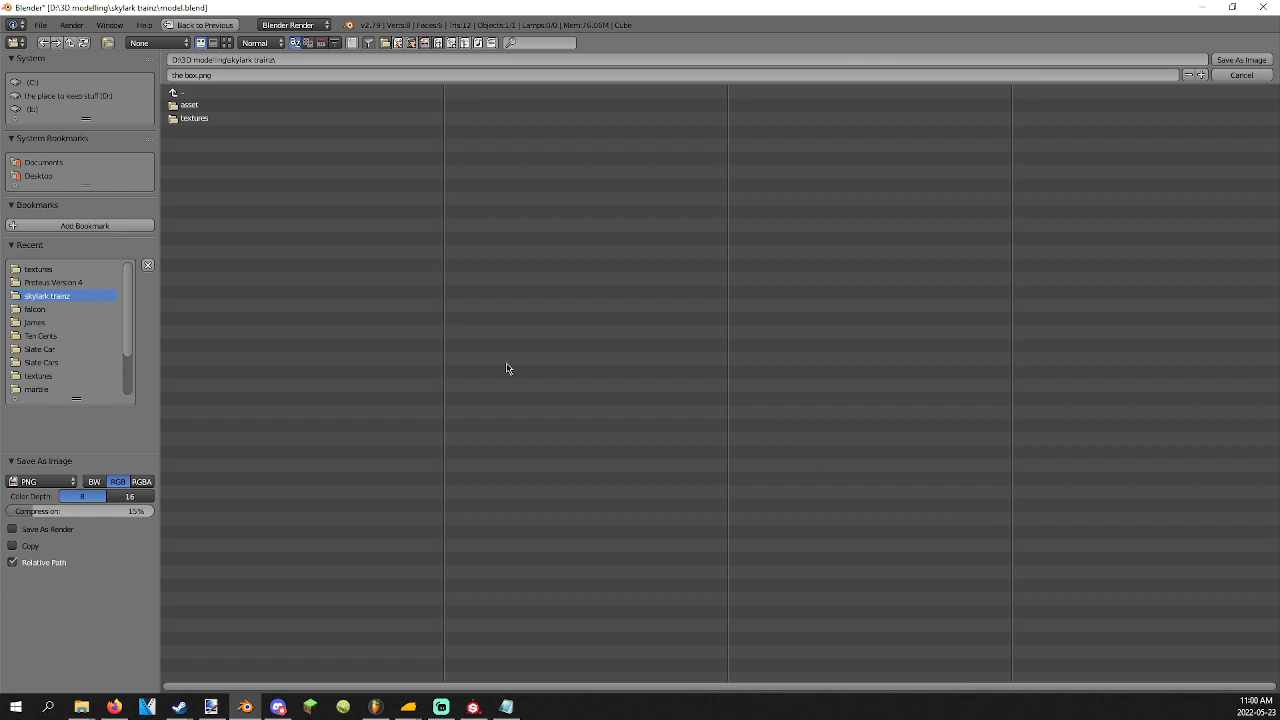
{"action": "left_click", "coordinate": [48, 482]}
{"action": "left_click", "coordinate": [219, 75]}
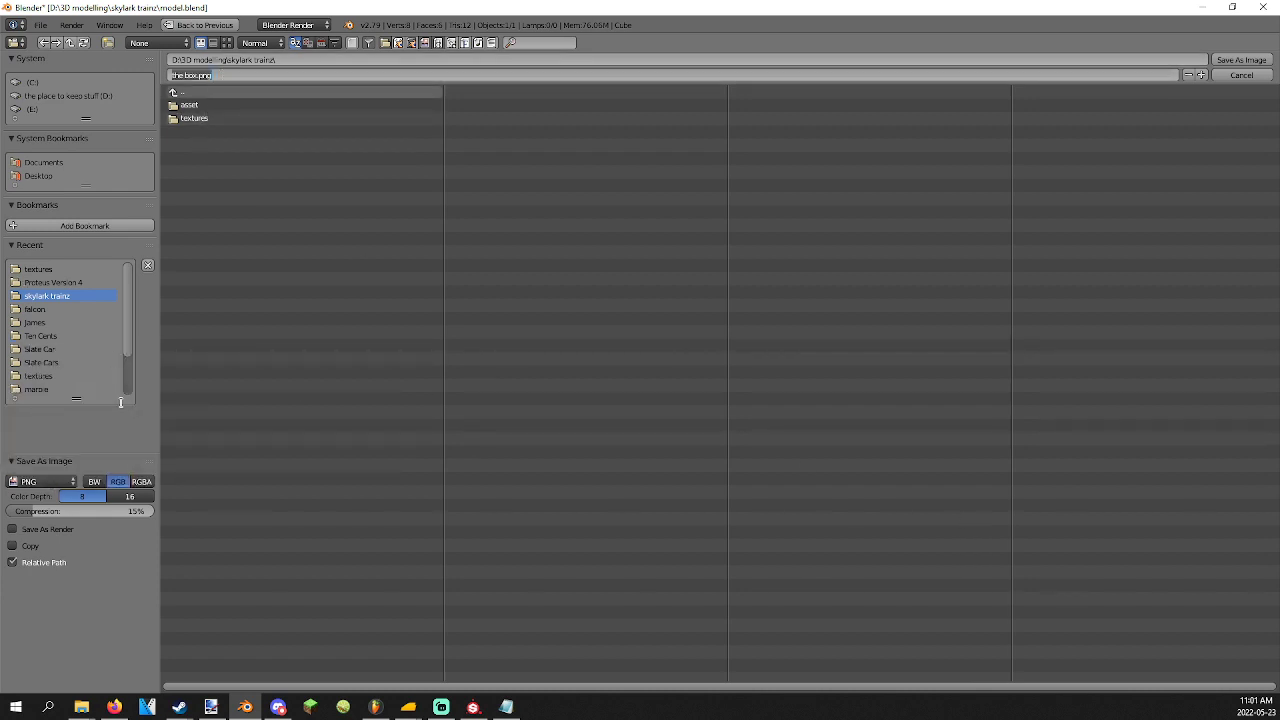
{"action": "left_click", "coordinate": [1259, 60]}
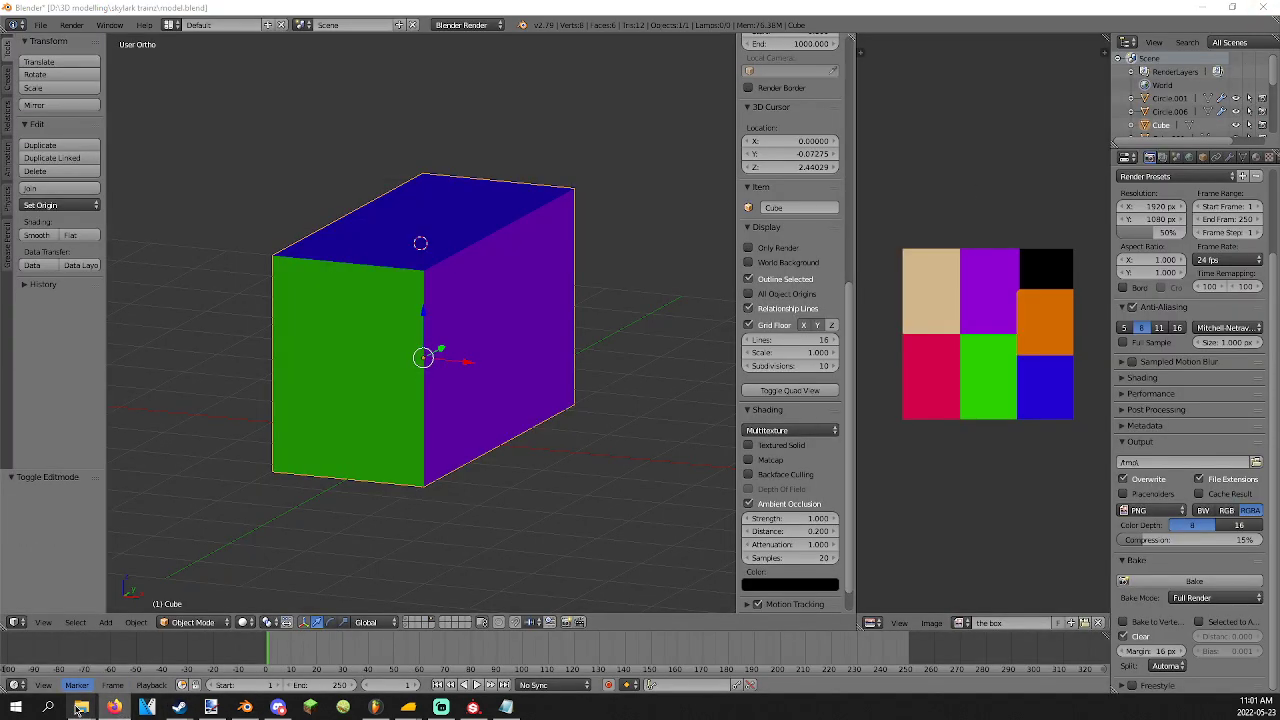
Open the box.png and the locomotive view images Screenshot_53.png to Screenshot_56.png in paint.net.
{"action": "mouse_move", "coordinate": [81, 707]}
{"action": "left_click", "coordinate": [810, 650]}
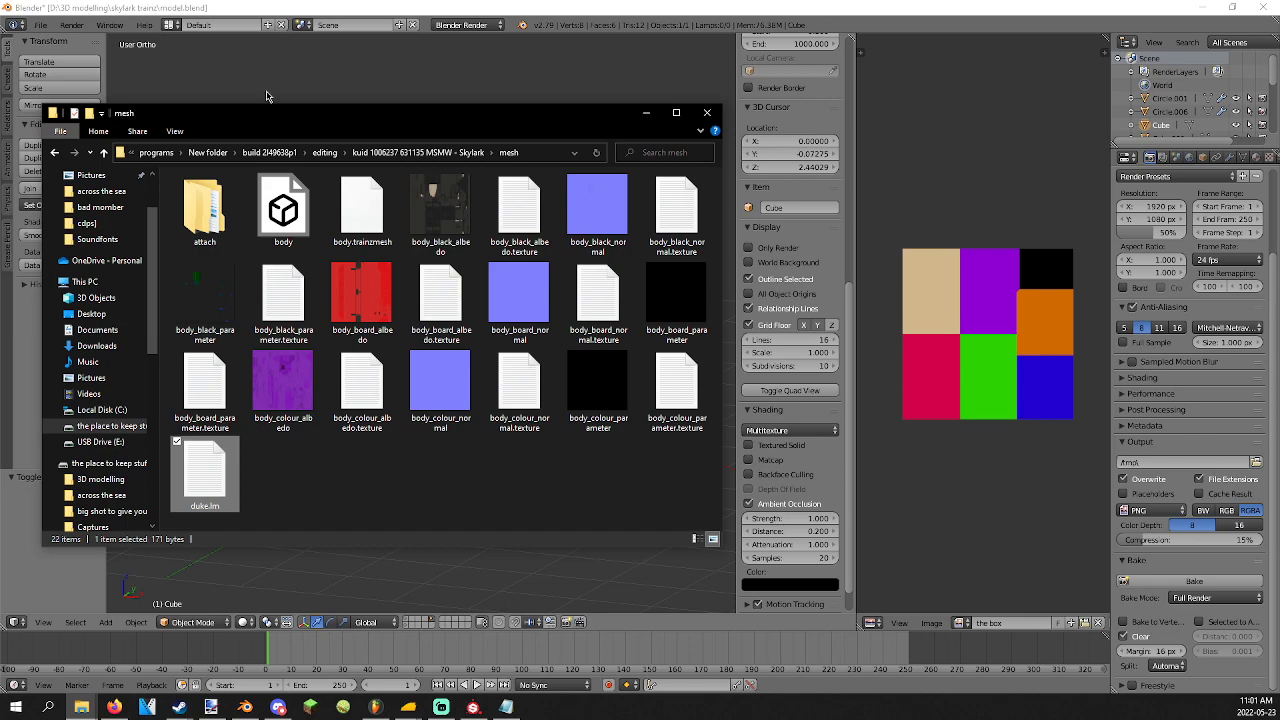
{"action": "mouse_move", "coordinate": [81, 707]}
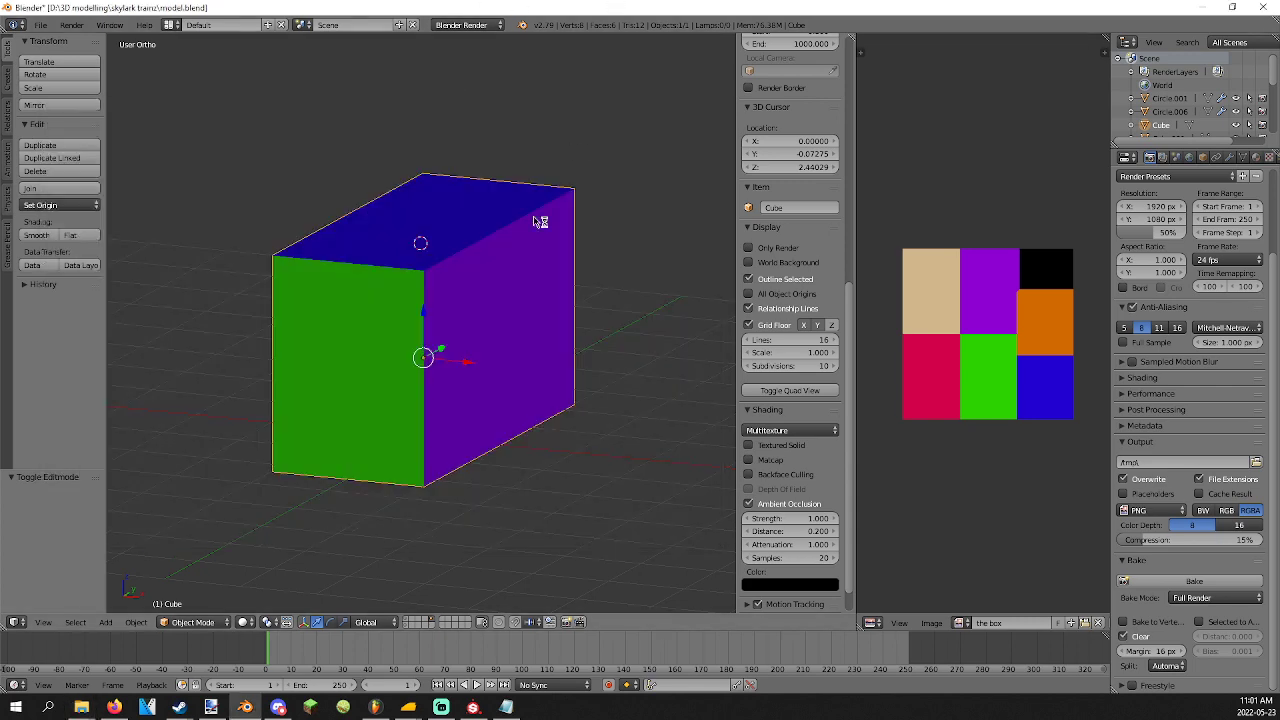
{"action": "middle_click_drag", "start_coordinate": [540, 222], "coordinate": [623, 289]}
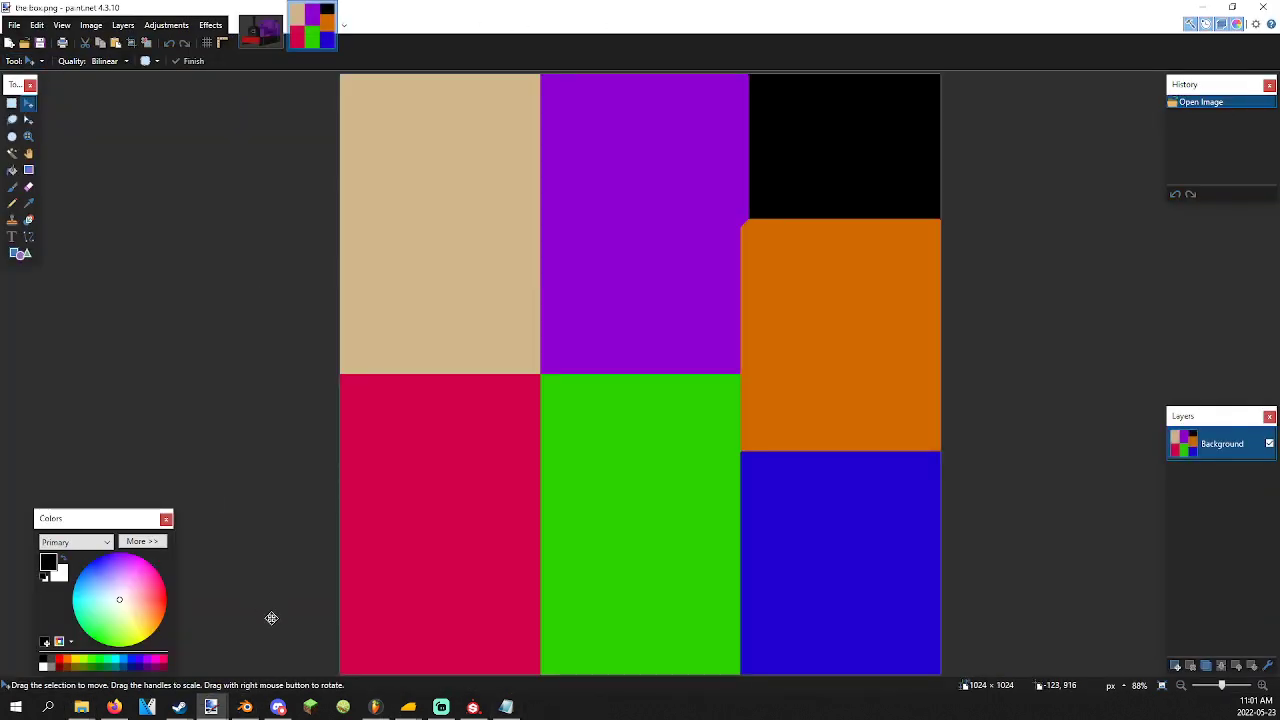
{"action": "mouse_move", "coordinate": [81, 707]}
{"action": "left_click", "coordinate": [61, 630]}
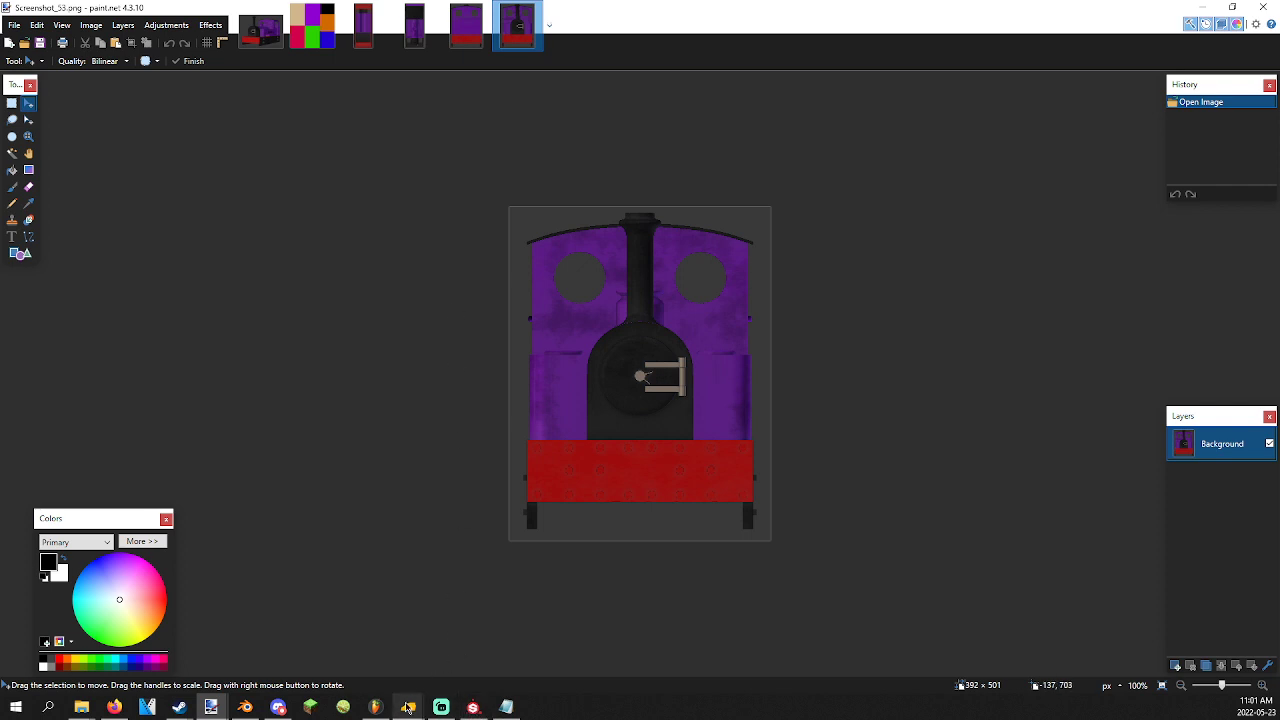
Match the cube's green face to the locomotive's front in Blender, and copy the whole front view from Screenshot_53.png in paint.net.
{"action": "left_click", "coordinate": [245, 707]}
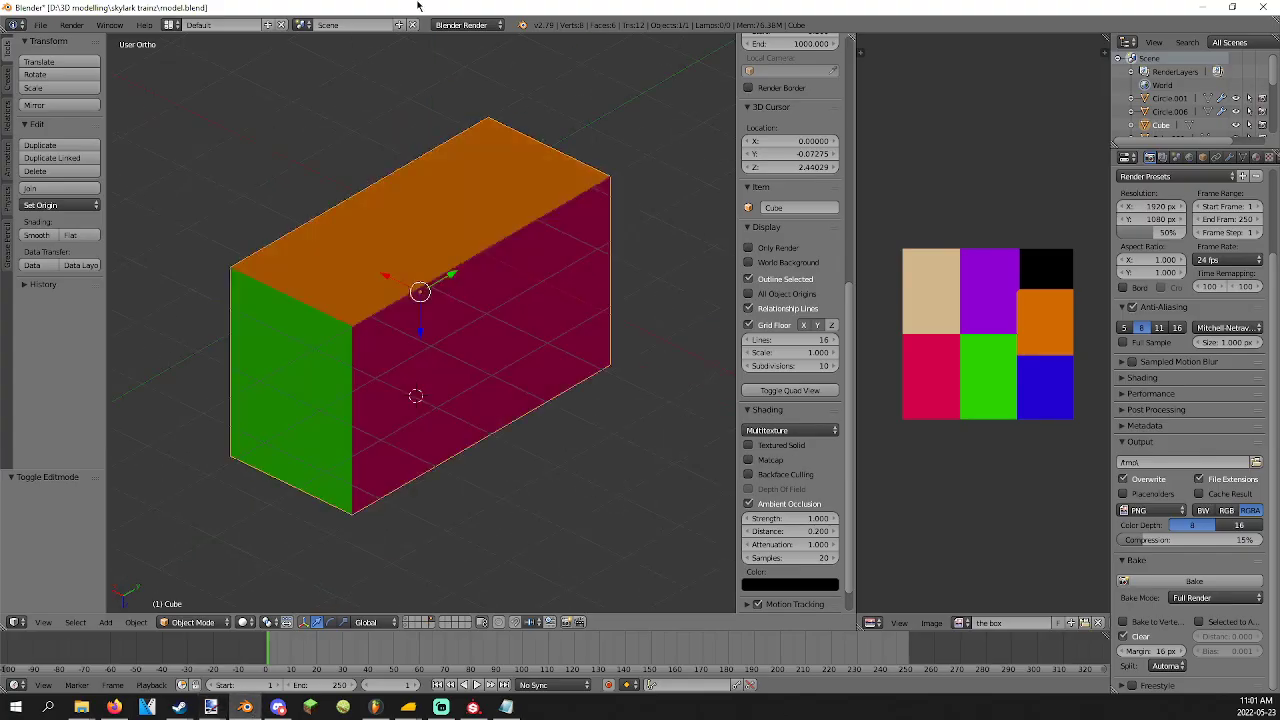
{"action": "mouse_move", "coordinate": [460, 300]}
{"action": "middle_mouse_down"}
{"action": "mouse_move", "coordinate": [457, 214]}
{"action": "mouse_move", "coordinate": [455, 560]}
{"action": "mouse_move", "coordinate": [430, 600]}
{"action": "mouse_move", "coordinate": [417, 567]}
{"action": "middle_mouse_up"}
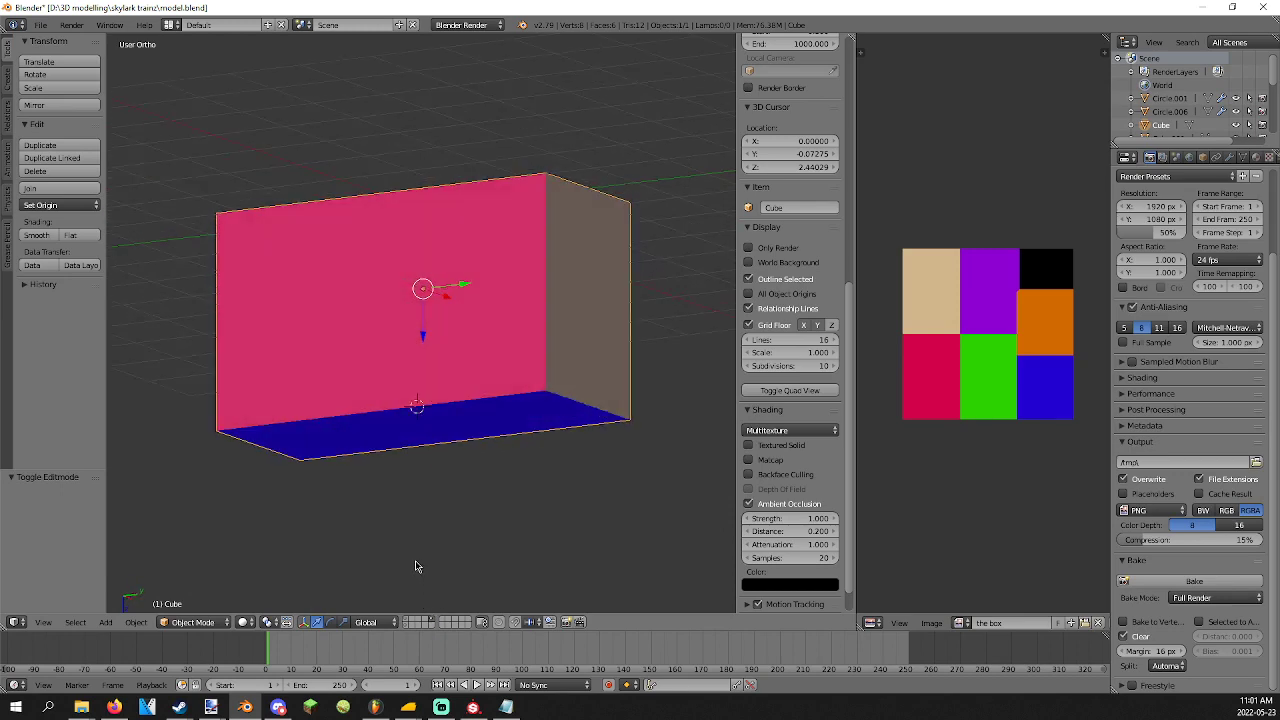
{"action": "left_click", "coordinate": [406, 618]}
{"action": "middle_click_drag", "start_coordinate": [406, 618], "coordinate": [313, 180]}
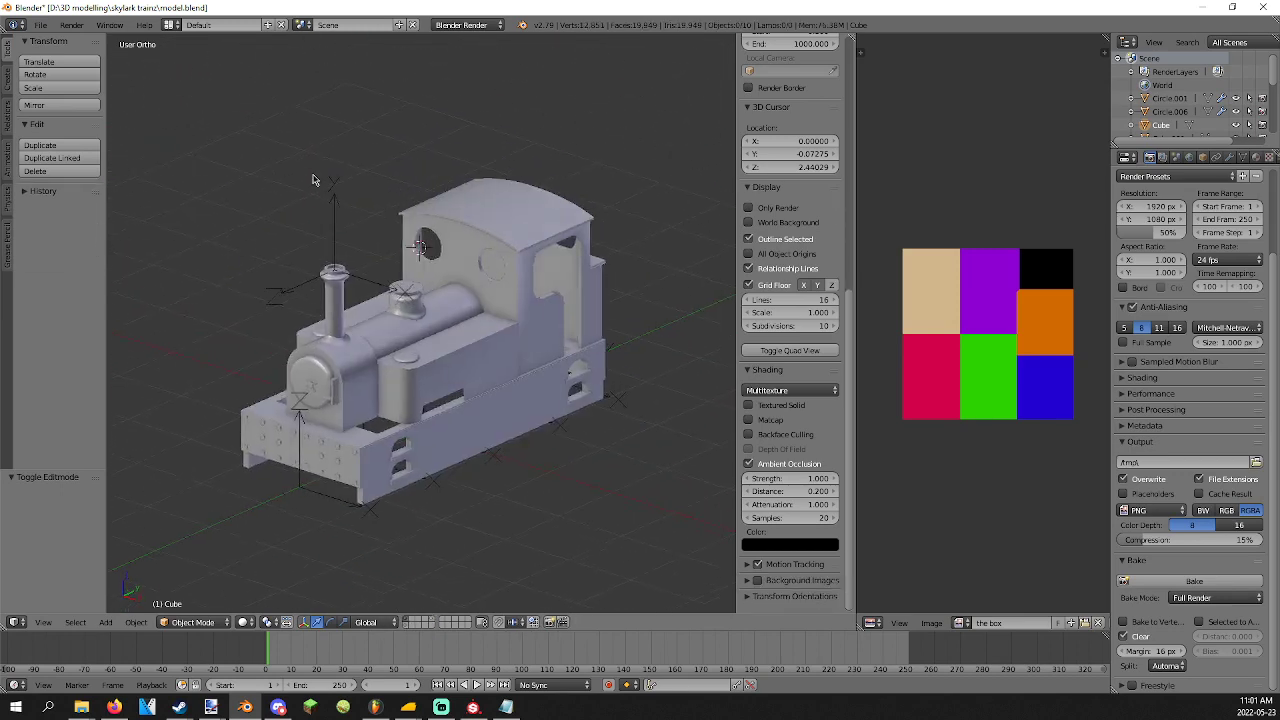
{"action": "left_click", "coordinate": [431, 622]}
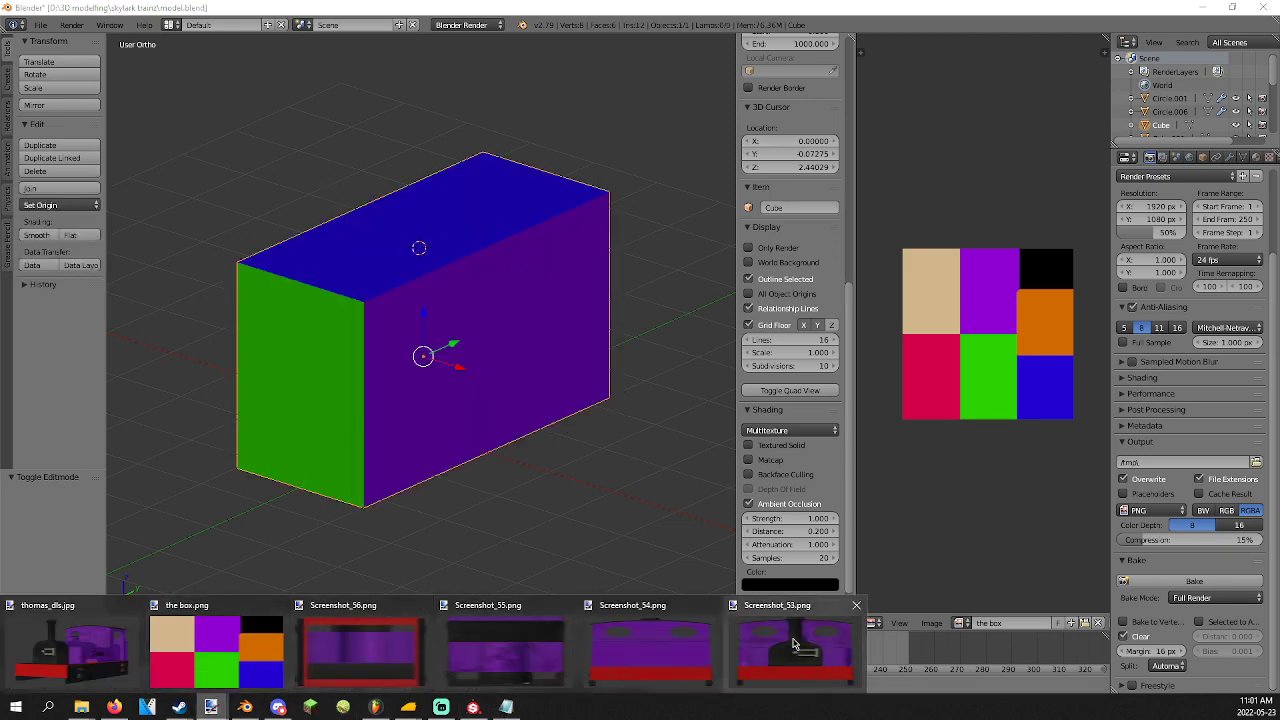
{"action": "left_click", "coordinate": [209, 651]}
{"action": "left_click", "coordinate": [517, 25]}
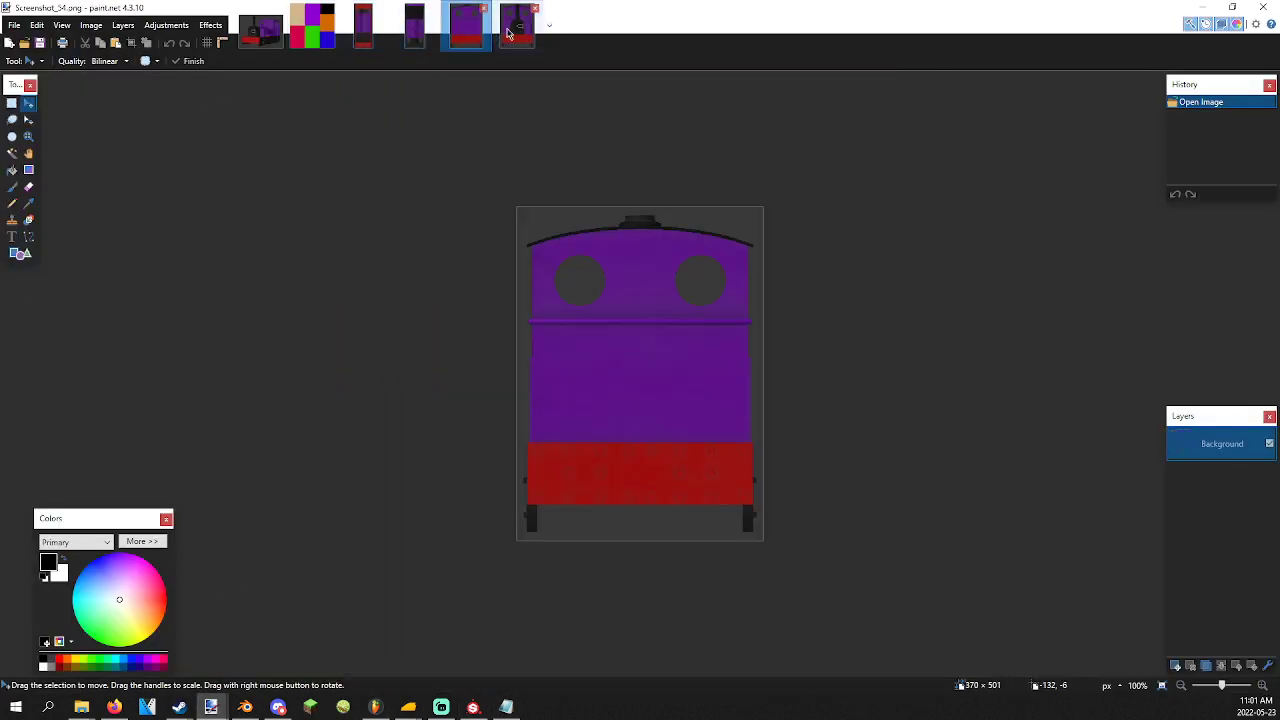
{"action": "key", "text": "ctrl+a"}
{"action": "left_click", "coordinate": [329, 33]}
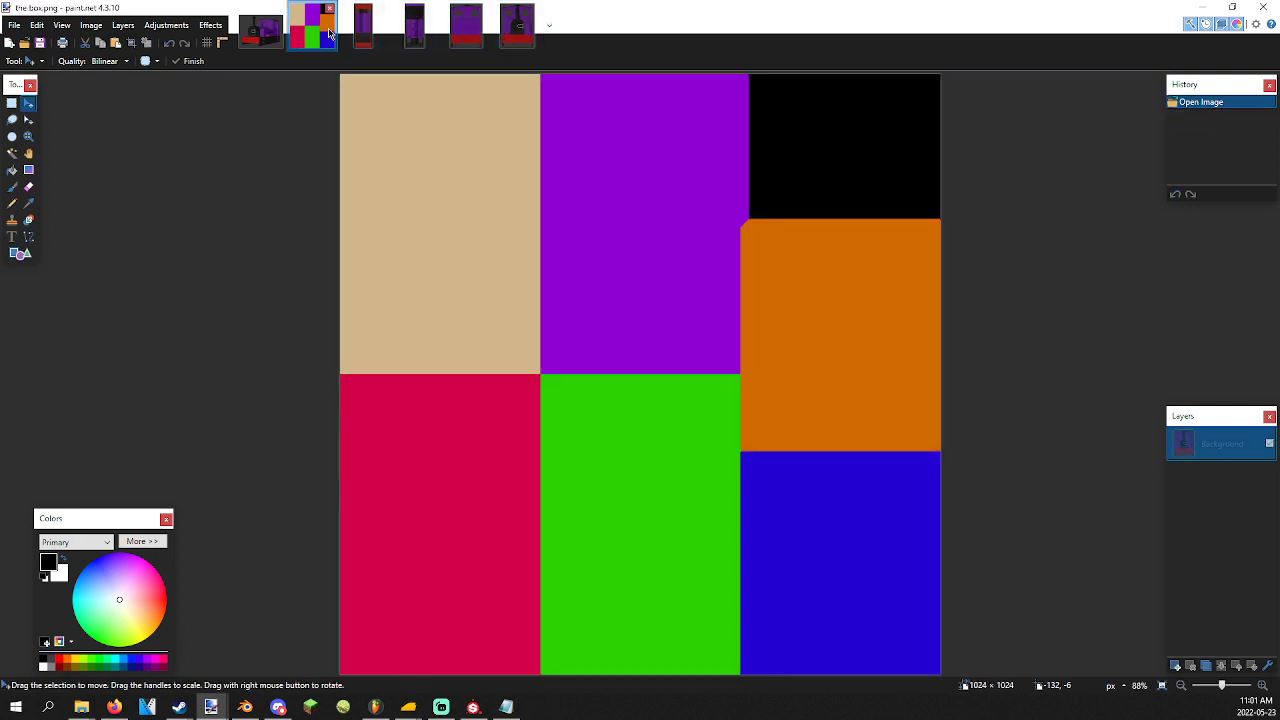
Paste the front view onto a new layer of the box.png and fit it to the green area, about 342 x 513 px.
{"action": "left_click", "coordinate": [1177, 667]}
{"action": "key", "text": "ctrl+v"}
{"action": "left_click_drag", "start_coordinate": [444, 239], "coordinate": [615, 546]}
{"action": "left_click_drag", "start_coordinate": [515, 387], "coordinate": [542, 373]}
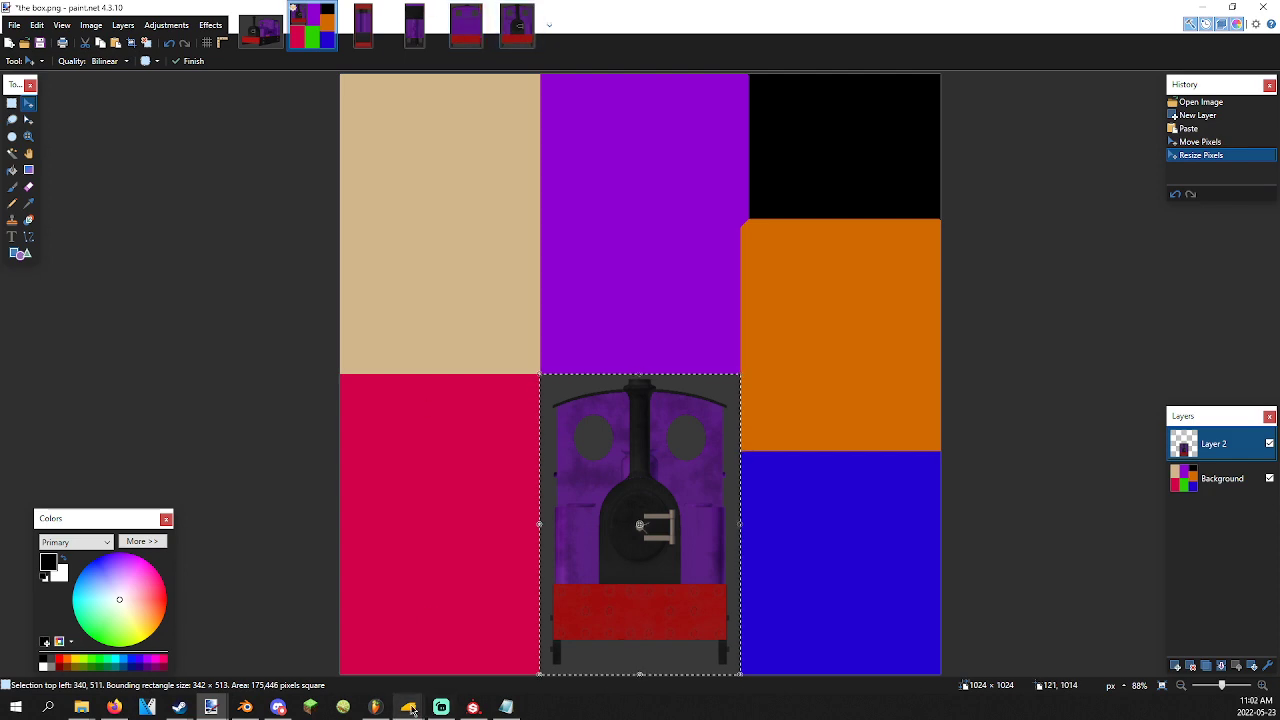
Copy the rear view from Screenshot_54.png and paste it into the box.png, resized to fill the beige area, about 342 x 512 px.
{"action": "left_click", "coordinate": [256, 709]}
{"action": "middle_click_drag", "start_coordinate": [531, 380], "coordinate": [354, 374]}
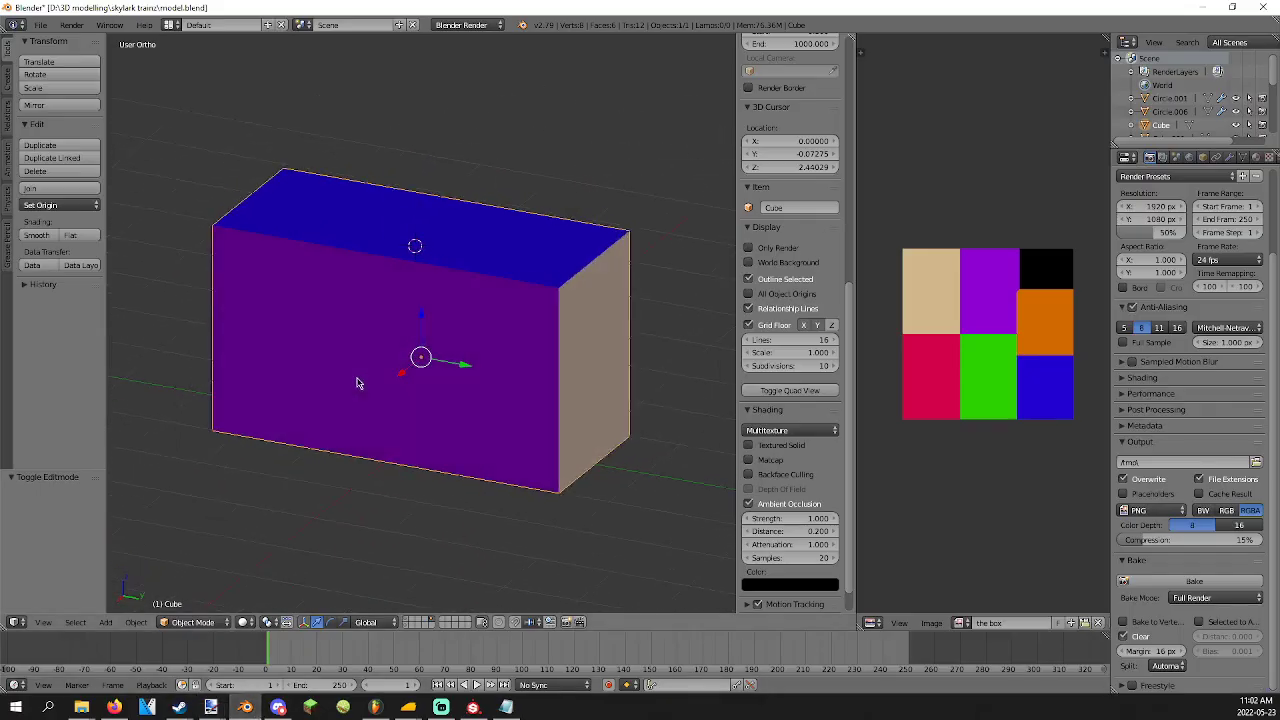
{"action": "left_click", "coordinate": [507, 708]}
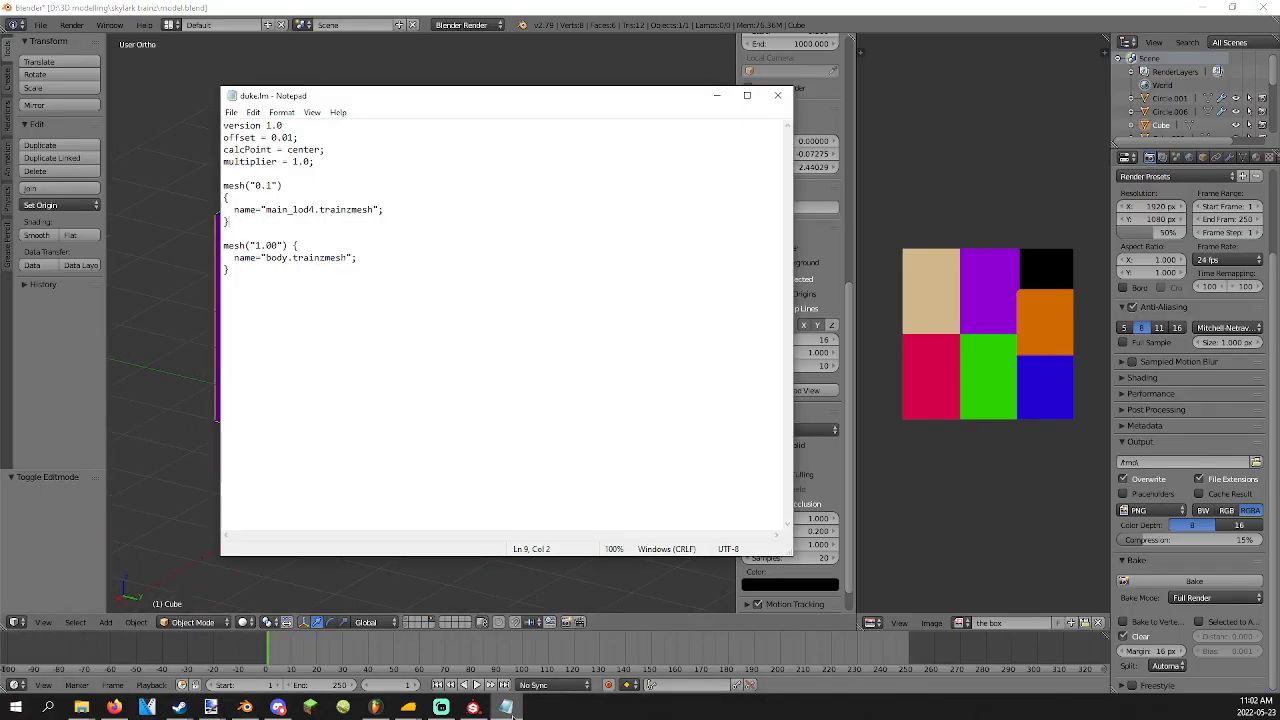
{"action": "left_click", "coordinate": [240, 709]}
{"action": "mouse_move", "coordinate": [211, 708]}
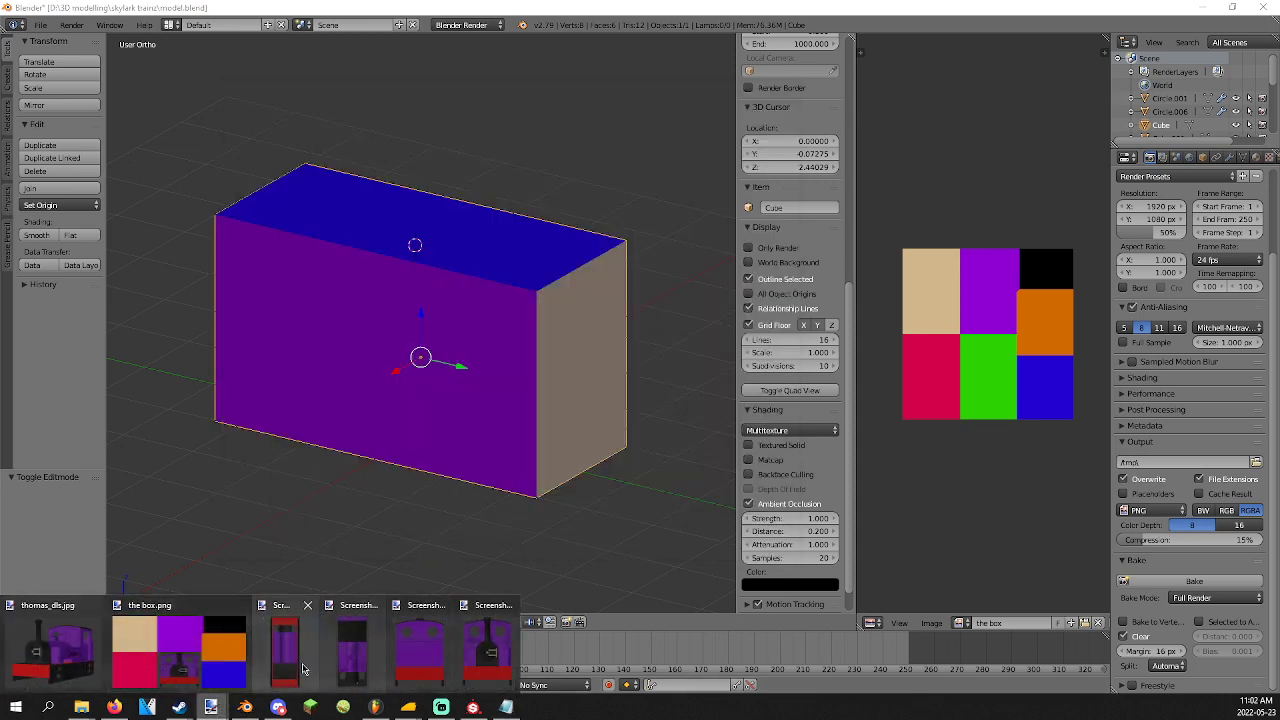
{"action": "left_click", "coordinate": [396, 665]}
{"action": "key", "text": "ctrl+a"}
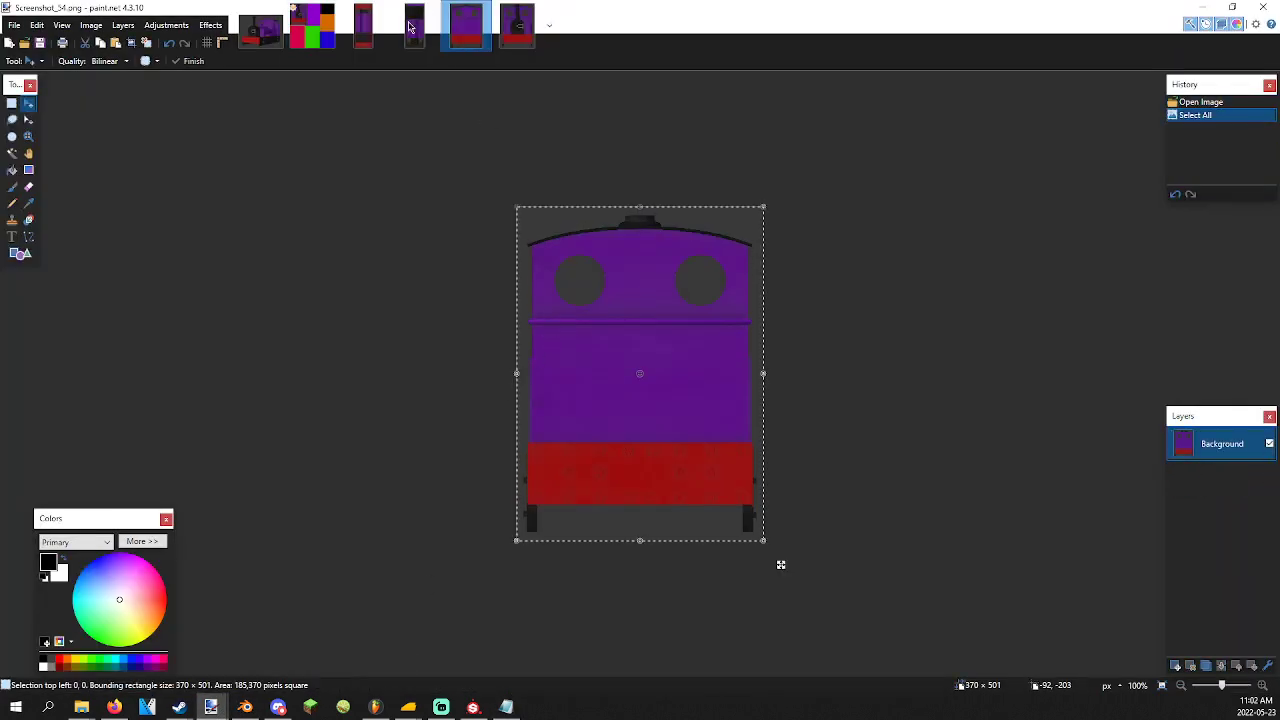
{"action": "left_click", "coordinate": [307, 42]}
{"action": "key", "text": "ctrl+v"}
{"action": "left_click_drag", "start_coordinate": [567, 374], "coordinate": [538, 372]}
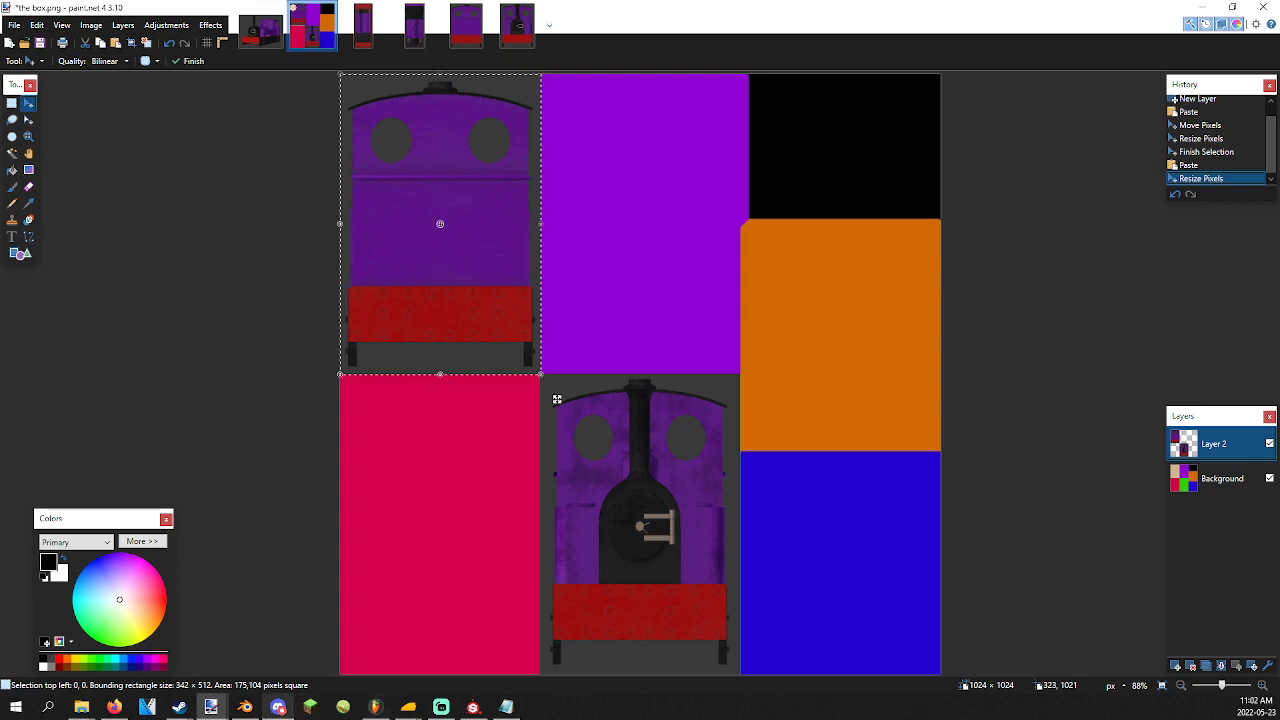
Compare the cube's coloured side faces in Blender with the locomotive model and the view images to match them to the texture areas.
{"action": "left_click", "coordinate": [279, 708]}
{"action": "left_click", "coordinate": [246, 708]}
{"action": "middle_click_drag", "start_coordinate": [408, 470], "coordinate": [540, 450]}
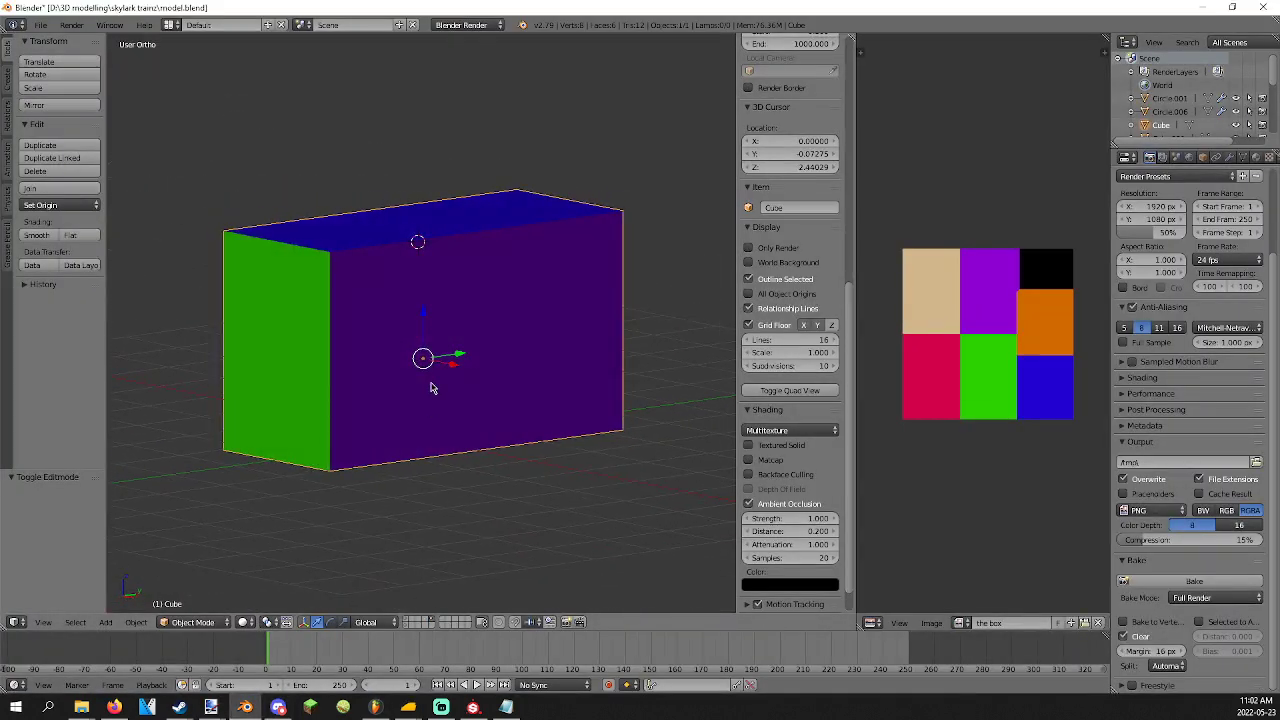
{"action": "key", "text": "Tab"}
{"action": "key", "text": "Tab"}
{"action": "left_click", "coordinate": [408, 622]}
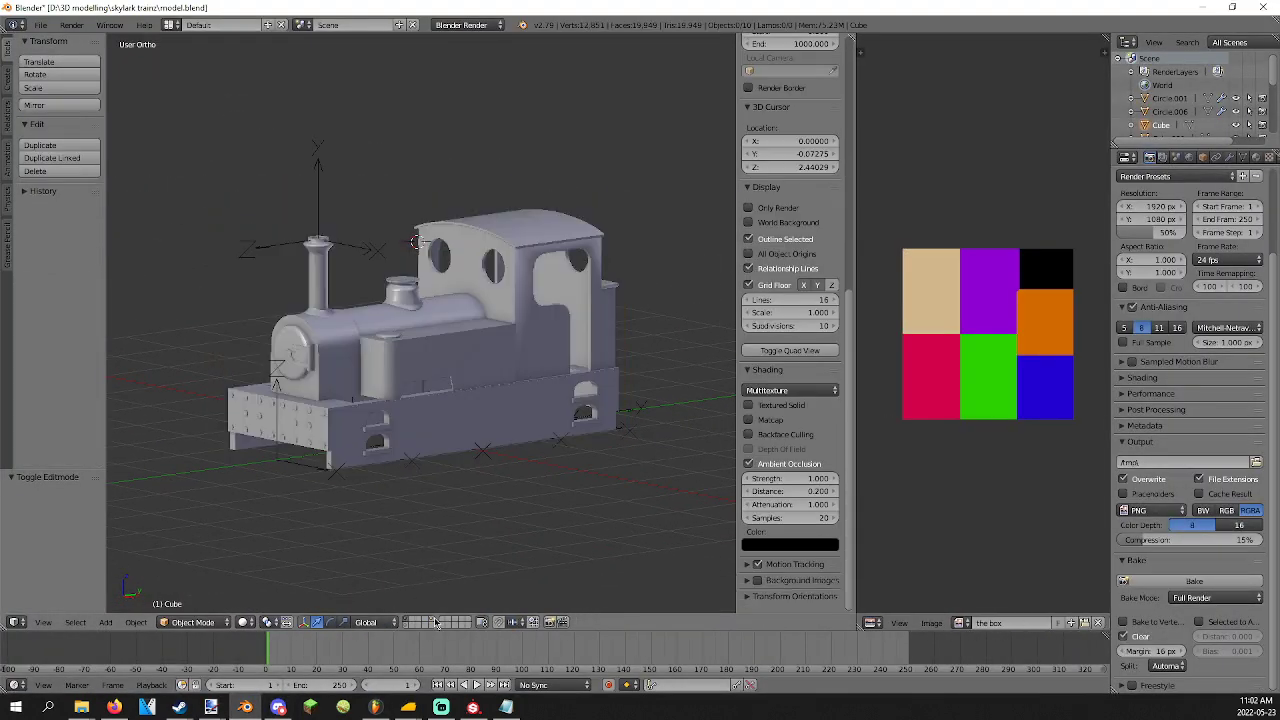
{"action": "left_click", "coordinate": [436, 622]}
{"action": "middle_click_drag", "start_coordinate": [470, 440], "coordinate": [420, 248]}
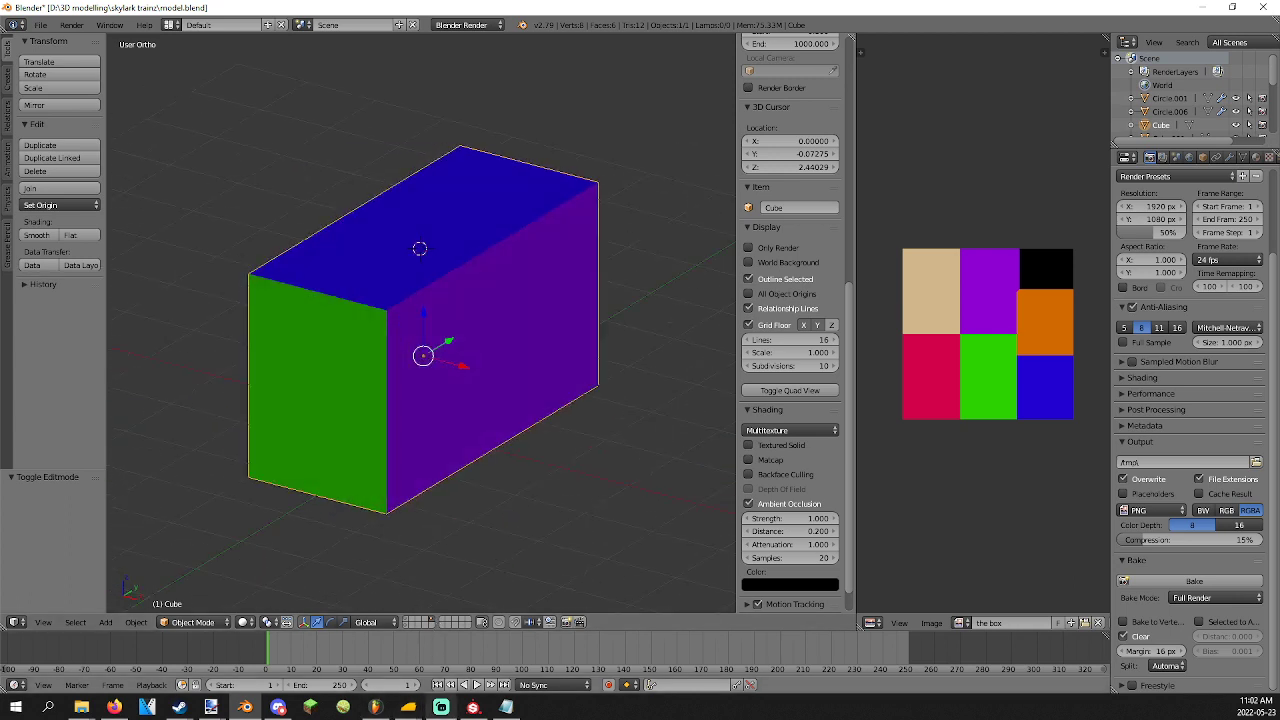
{"action": "mouse_move", "coordinate": [213, 707]}
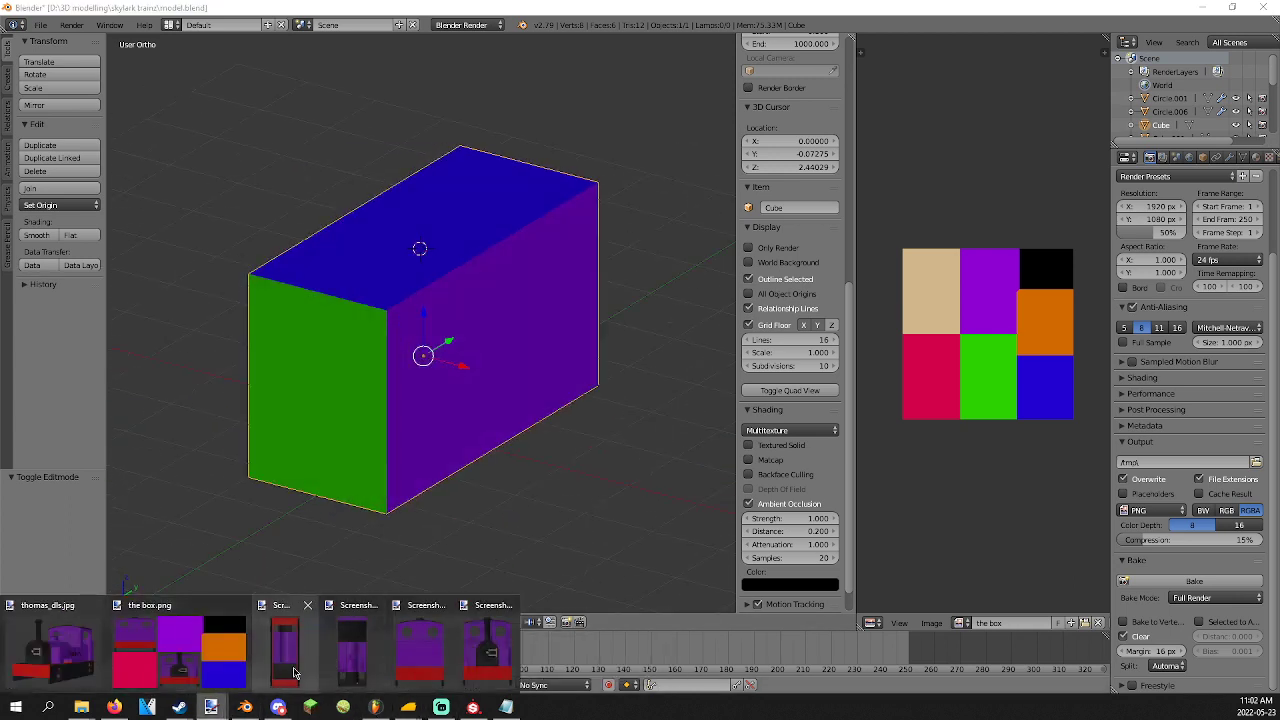
{"action": "left_click", "coordinate": [488, 650]}
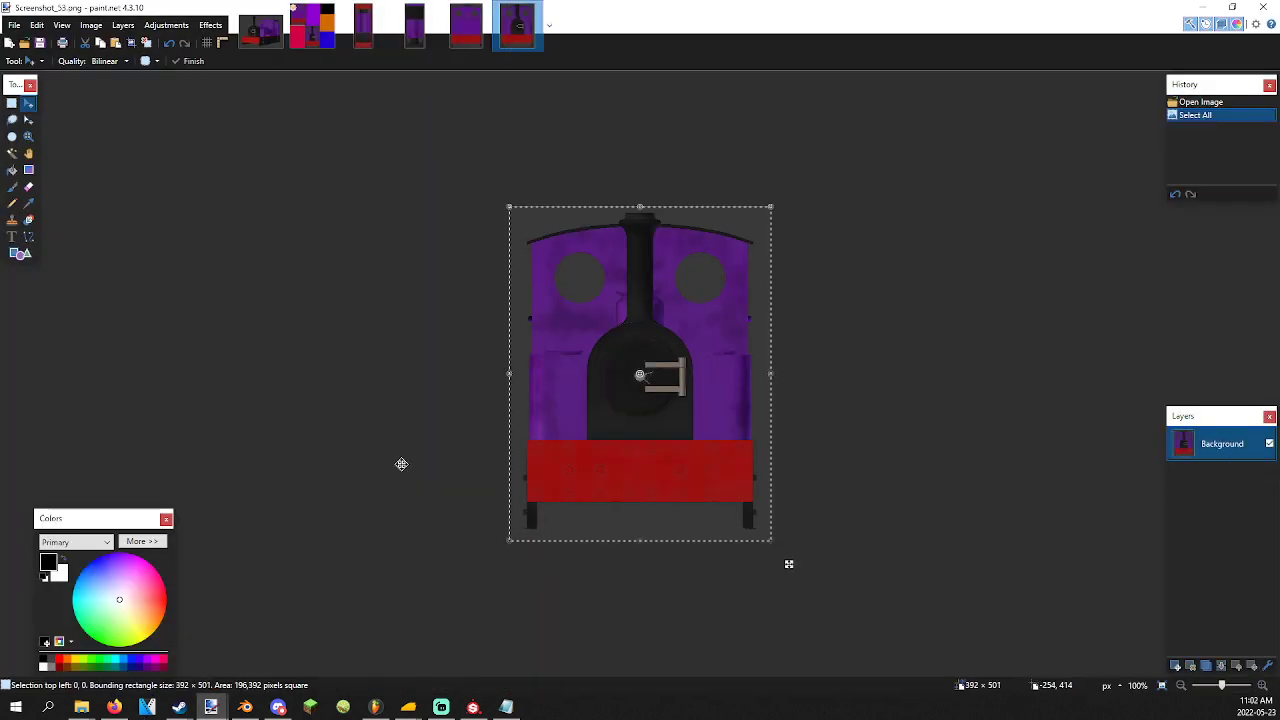
{"action": "left_click", "coordinate": [312, 28]}
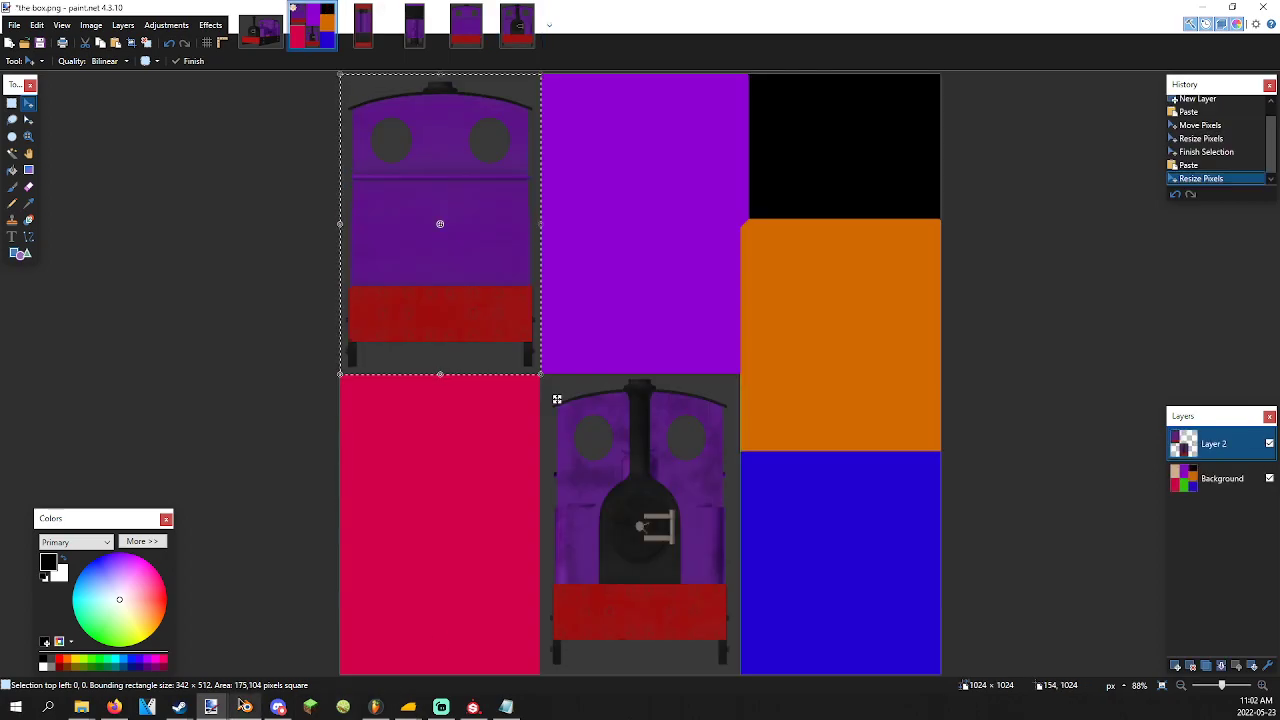
{"action": "left_click", "coordinate": [246, 707]}
{"action": "middle_click_drag", "start_coordinate": [451, 445], "coordinate": [428, 434]}
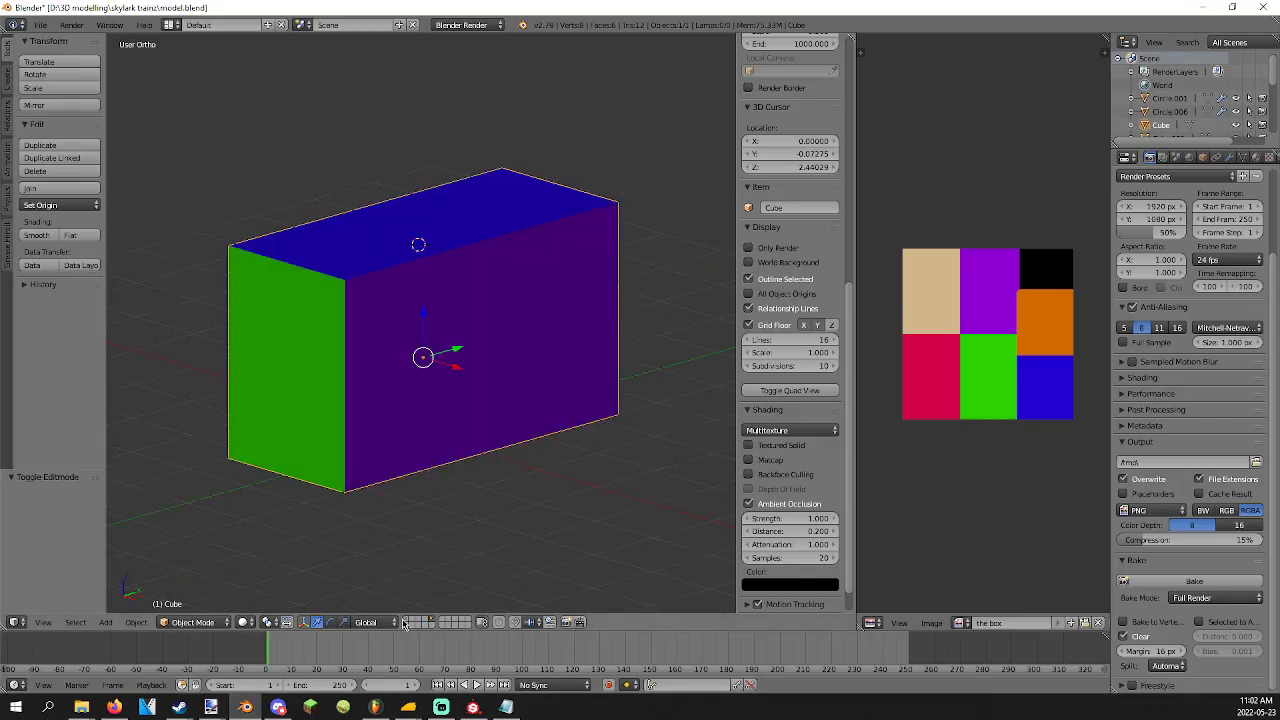
Show the locomotive with Textured Solid shading in the right orthographic view and capture the area around it, about 712 x 426 px.
{"action": "left_click", "coordinate": [412, 619]}
{"action": "left_click", "coordinate": [781, 411]}
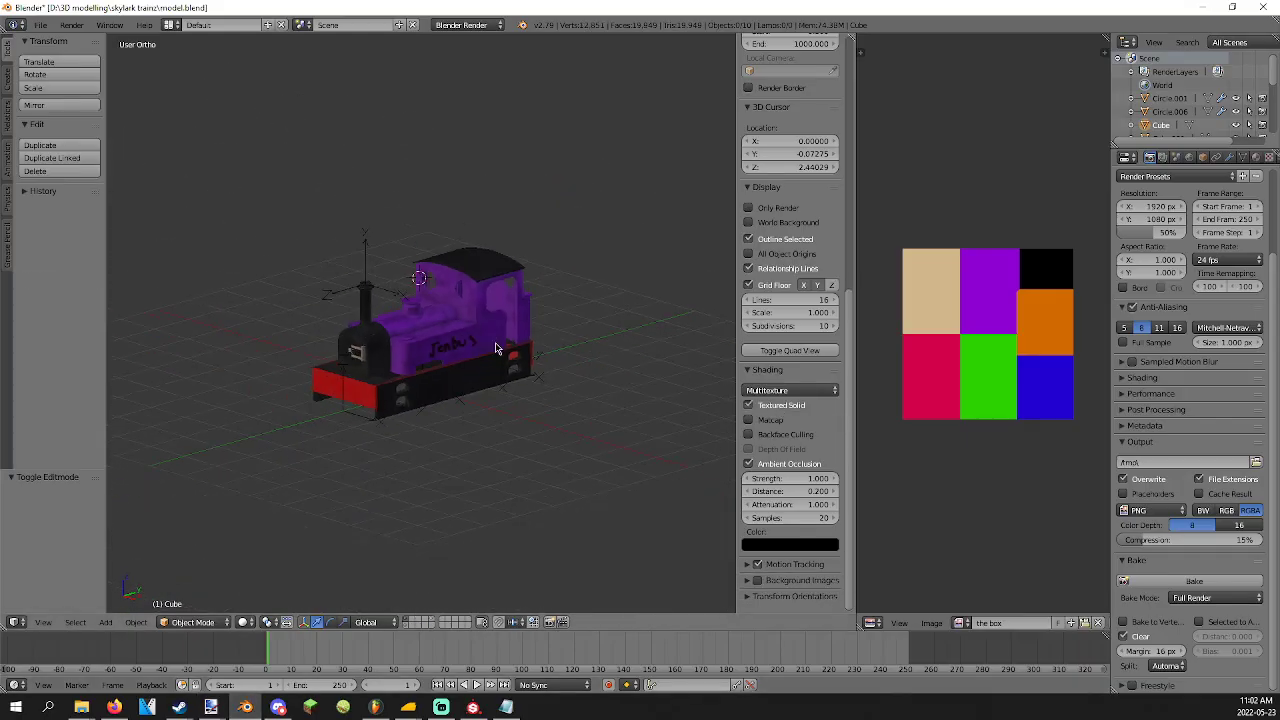
{"action": "key", "text": "KP_3"}
{"action": "scroll", "coordinate": [585, 399], "scroll_direction": "up", "scroll_amount": 2}
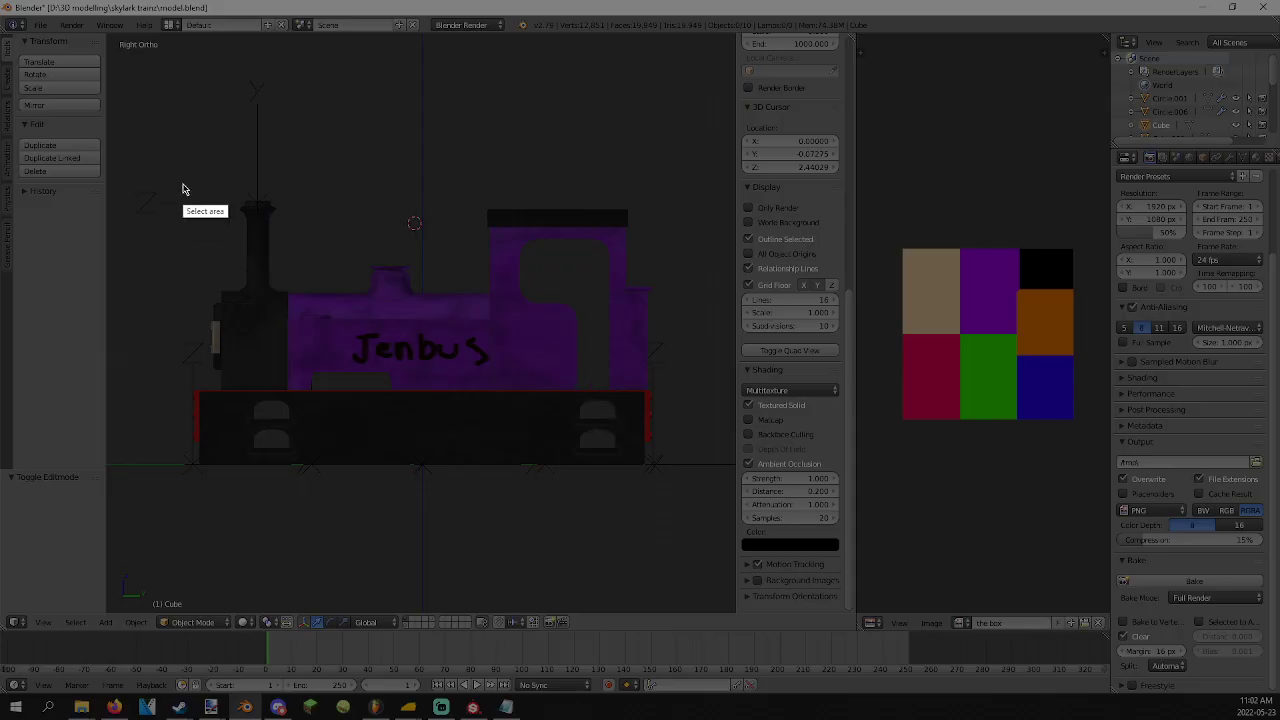
{"action": "left_click_drag", "start_coordinate": [182, 188], "coordinate": [657, 467]}
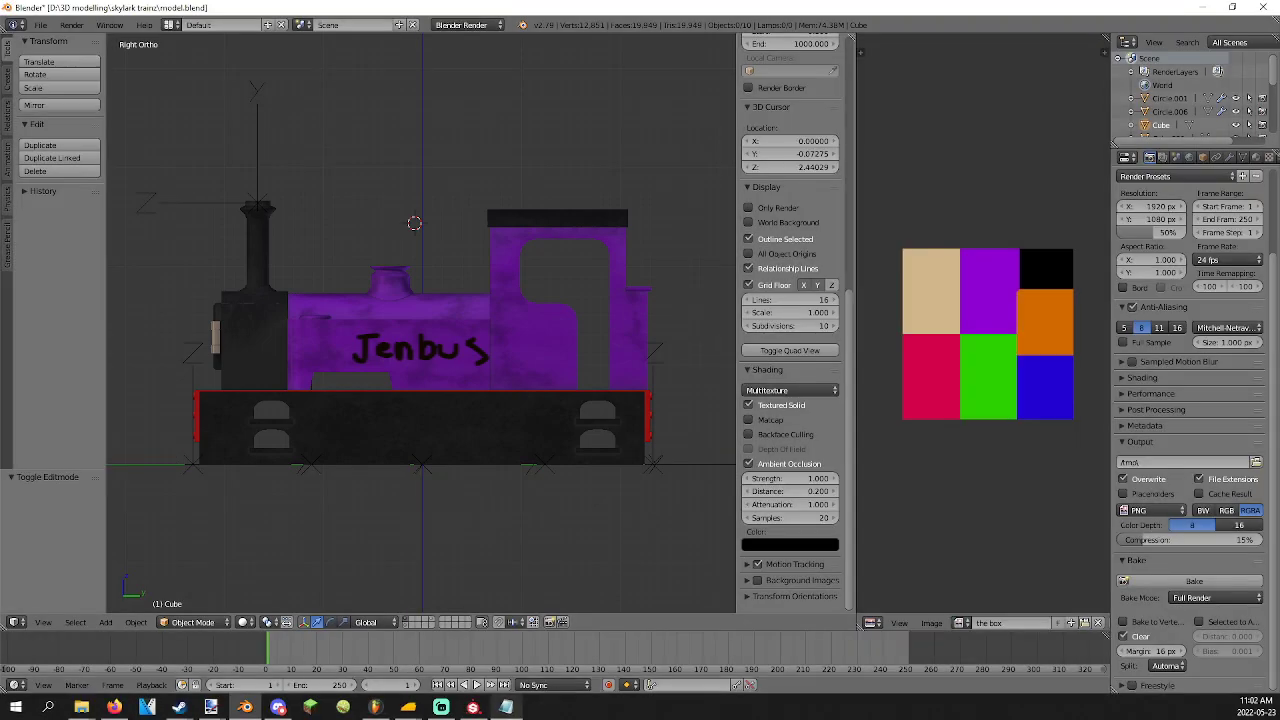
Paste the captured side view into the box.png in paint.net and resize it to fill the red area, about 339 x 514 px.
{"action": "mouse_move", "coordinate": [211, 707]}
{"action": "left_click", "coordinate": [150, 650]}
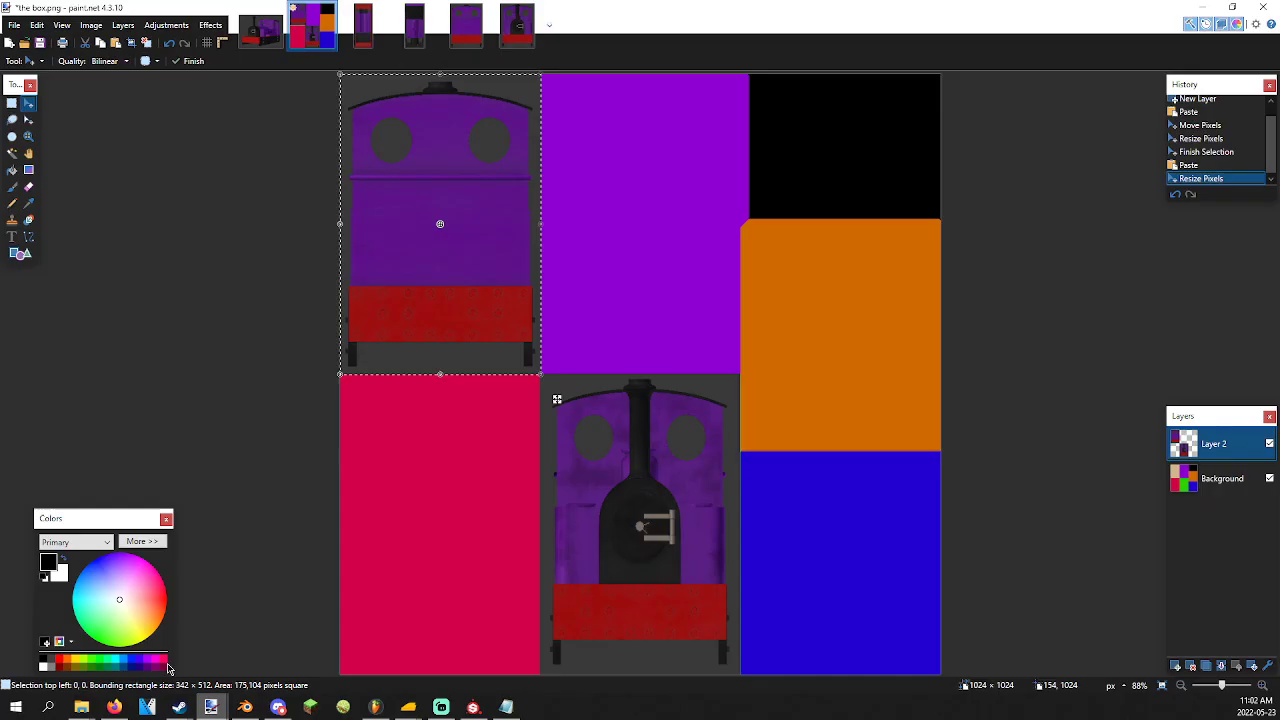
{"action": "key", "text": "ctrl+v"}
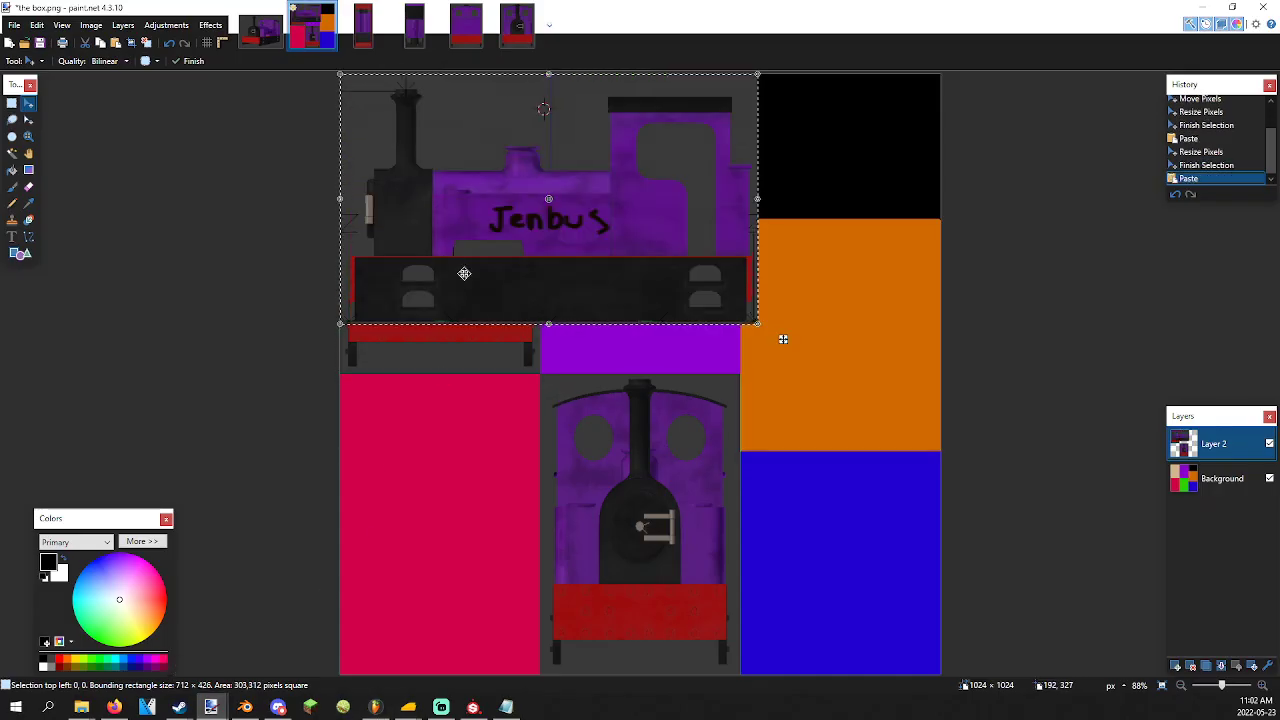
{"action": "left_click_drag", "start_coordinate": [457, 274], "coordinate": [597, 536]}
{"action": "left_click_drag", "start_coordinate": [760, 625], "coordinate": [541, 677]}
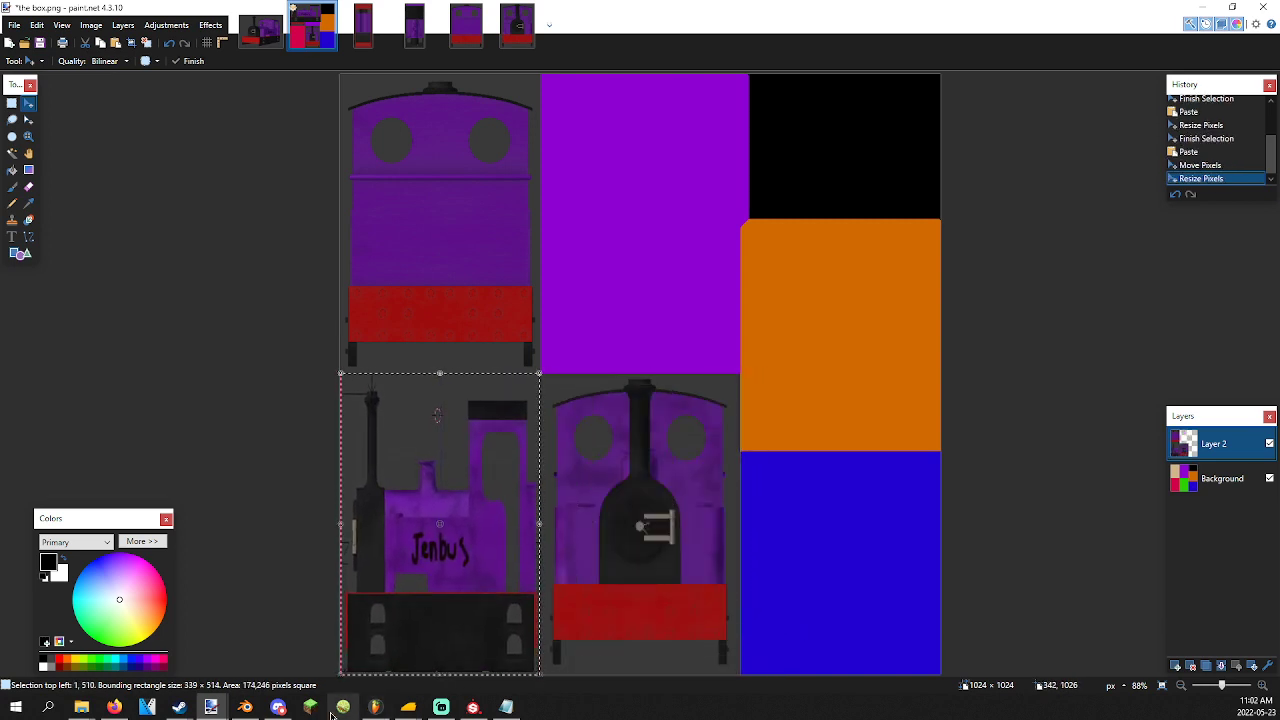
Check the cube's right-side colour in Blender, and move the side view onto the purple area of the box.png, resized to about 343 x 516 px.
{"action": "left_click", "coordinate": [245, 707]}
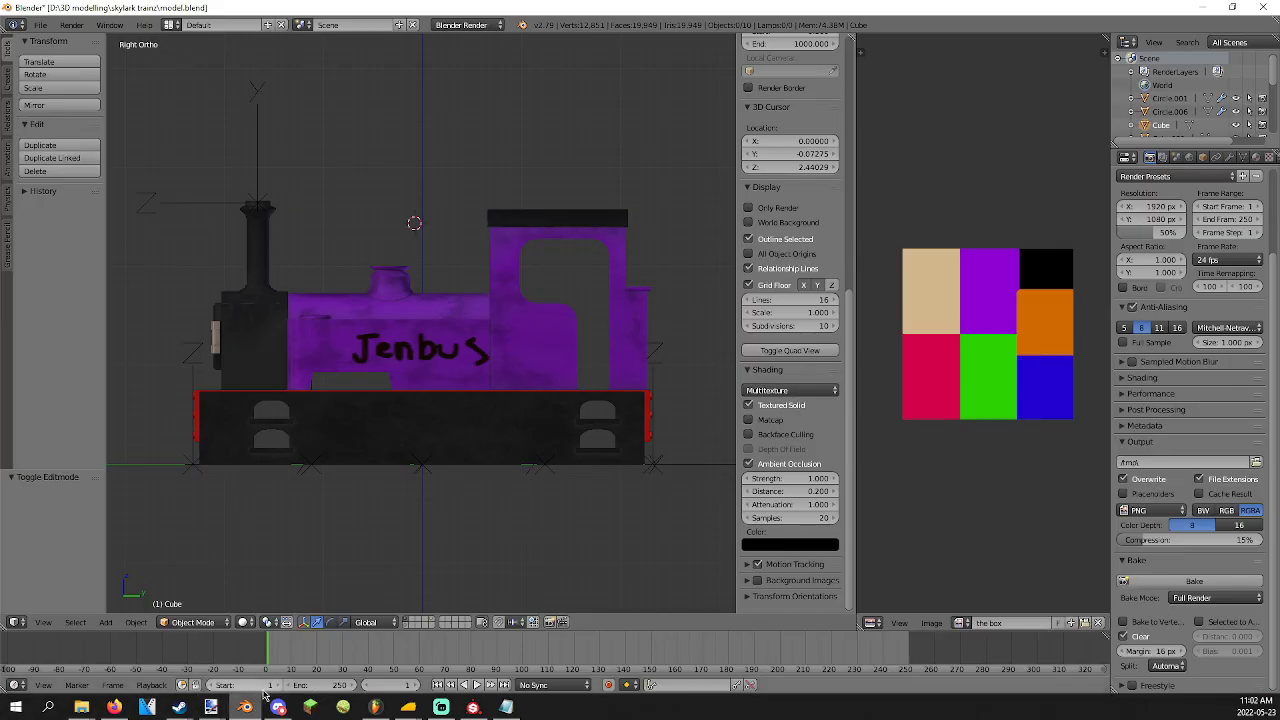
{"action": "left_click", "coordinate": [422, 618]}
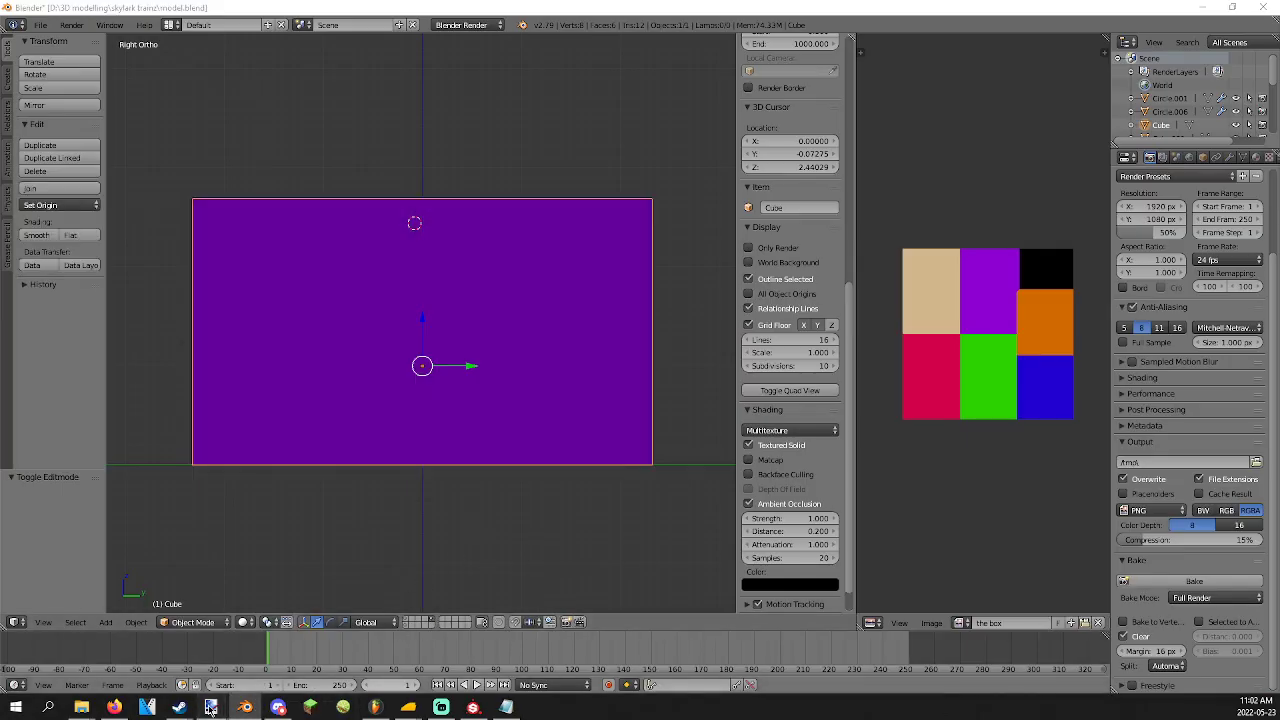
{"action": "mouse_move", "coordinate": [210, 707]}
{"action": "left_click", "coordinate": [180, 680]}
{"action": "mouse_move", "coordinate": [394, 517]}
{"action": "left_mouse_down"}
{"action": "mouse_move", "coordinate": [543, 366]}
{"action": "mouse_move", "coordinate": [593, 217]}
{"action": "left_mouse_up"}
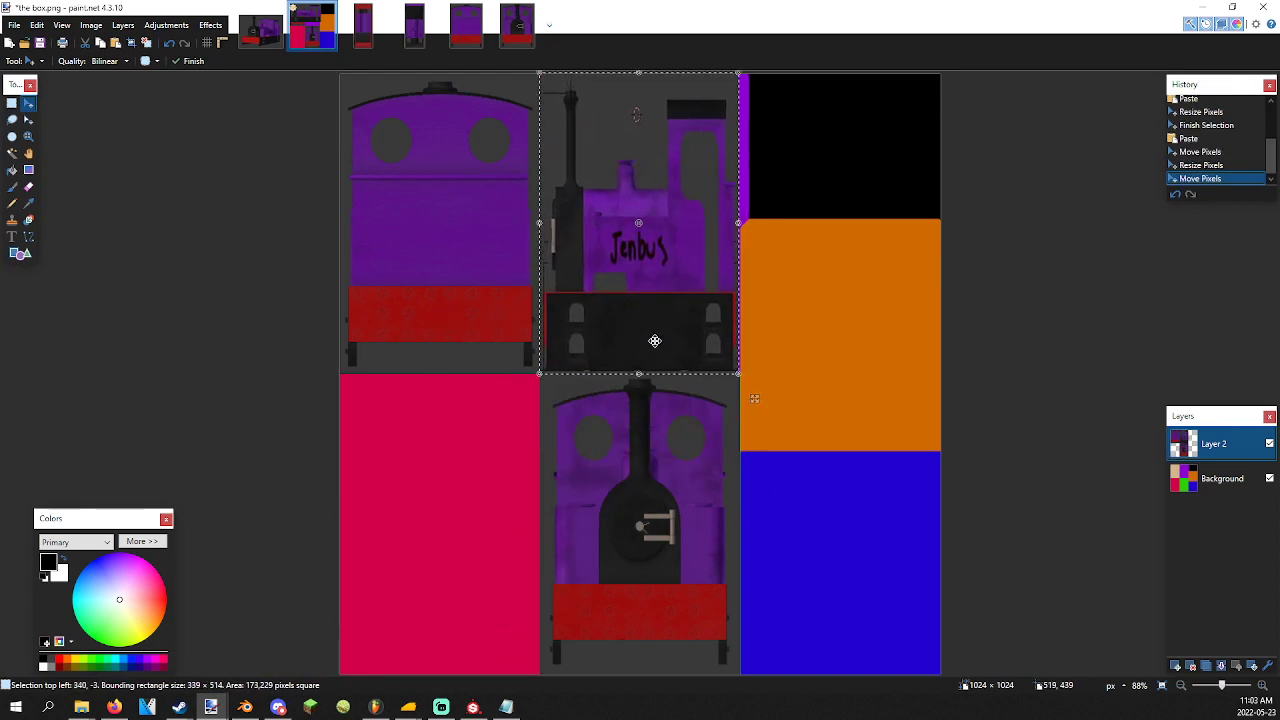
{"action": "left_click_drag", "start_coordinate": [741, 372], "coordinate": [743, 372]}
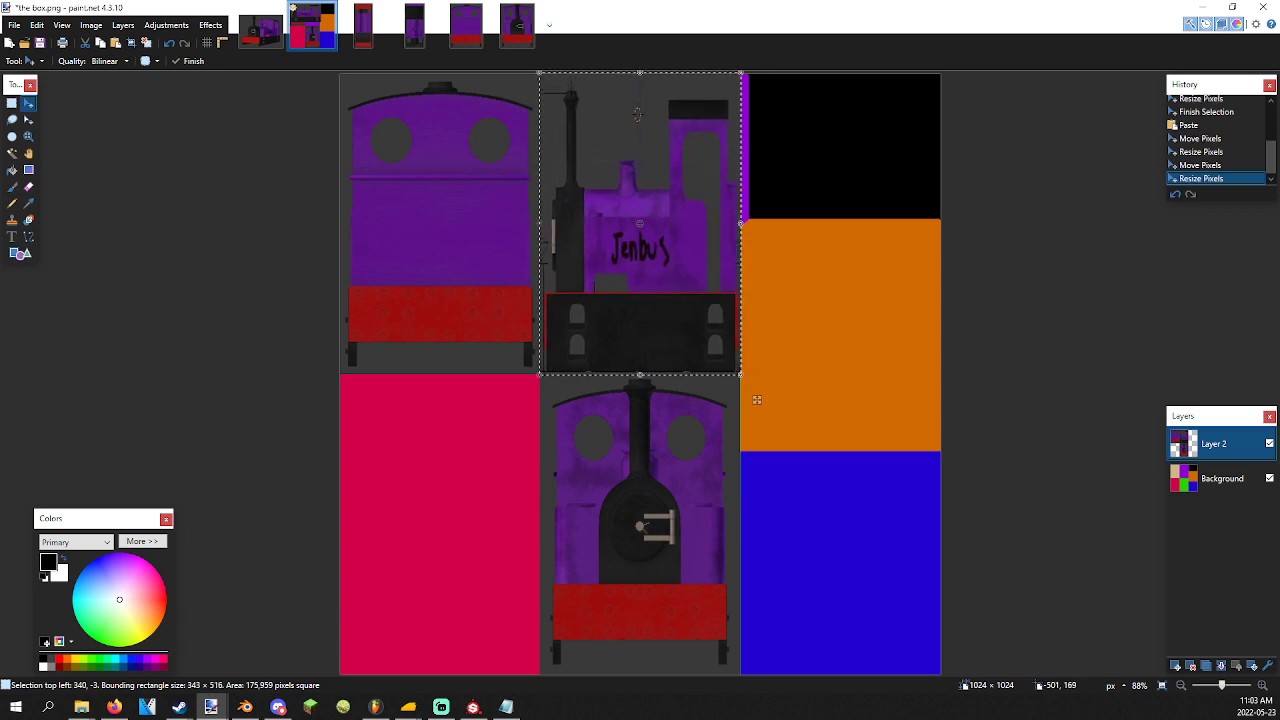
Paste the side view again into the box.png, mirrored horizontally and resized over the pink-red area to about 345 x 518 px, and deselect it.
{"action": "key", "text": "ctrl+v"}
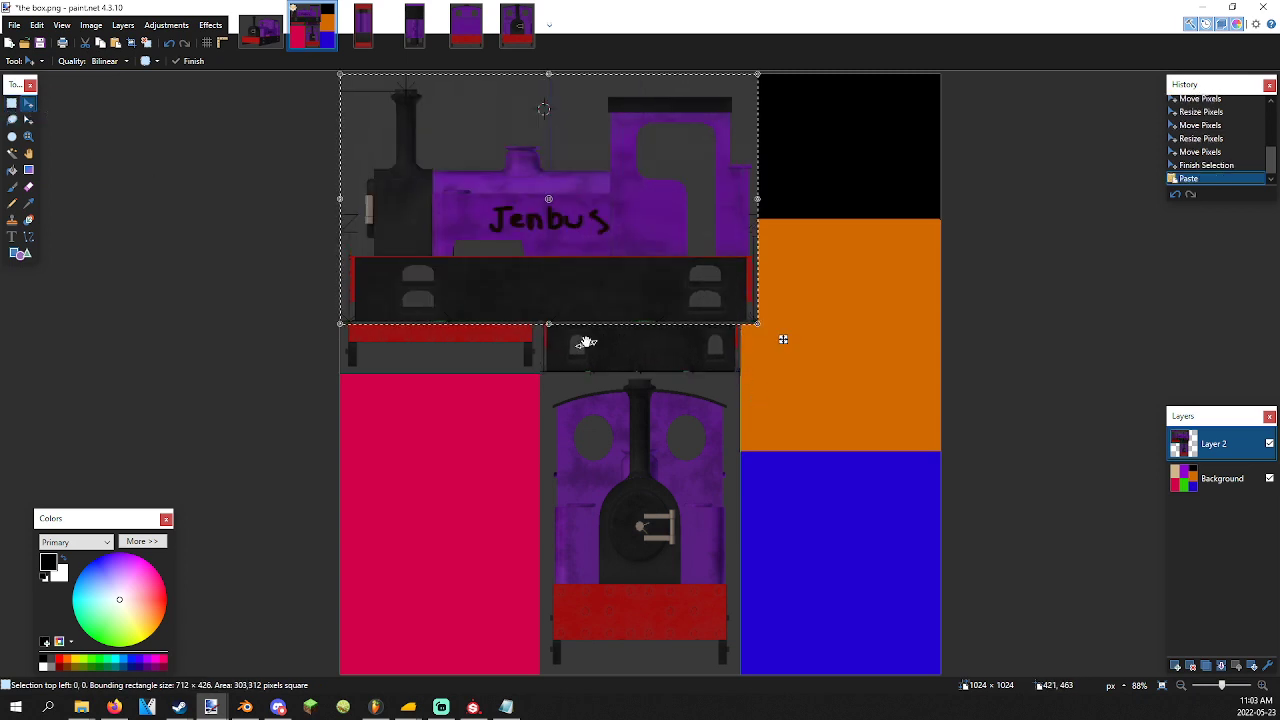
{"action": "left_click_drag", "start_coordinate": [775, 218], "coordinate": [337, 421]}
{"action": "key", "text": "ctrl+z"}
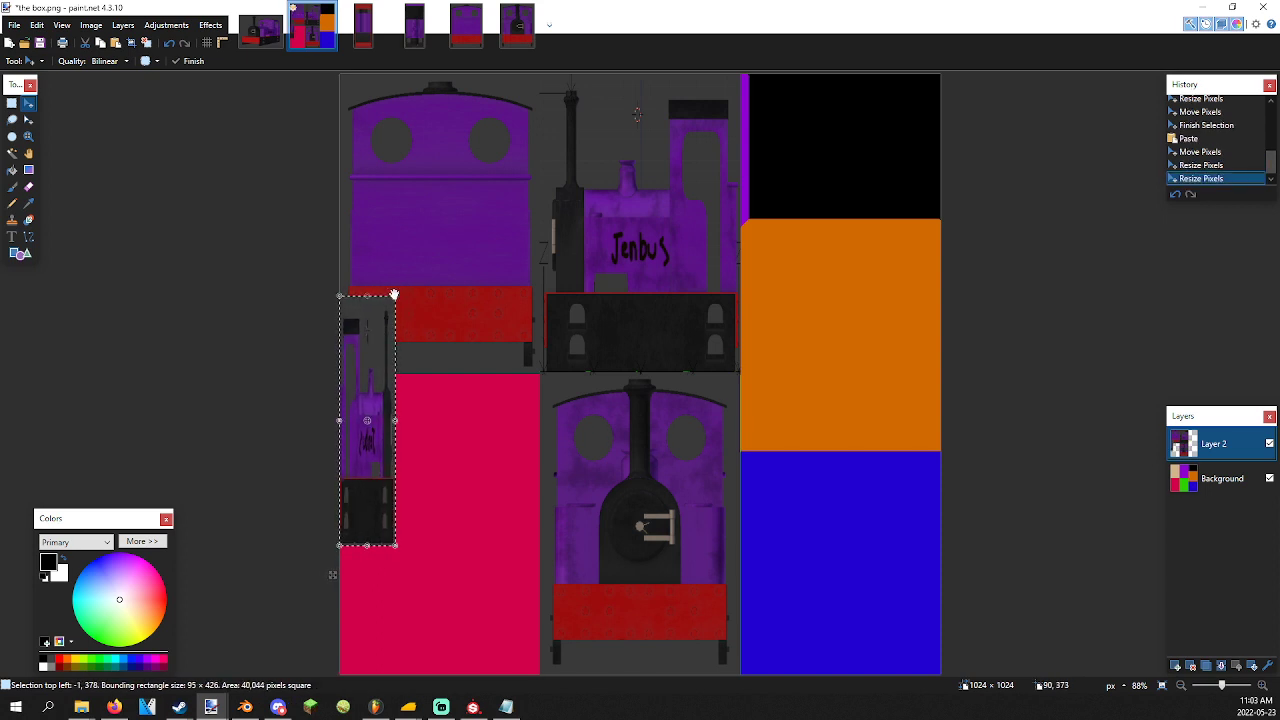
{"action": "left_click_drag", "start_coordinate": [394, 295], "coordinate": [542, 372]}
{"action": "left_click_drag", "start_coordinate": [427, 543], "coordinate": [433, 675]}
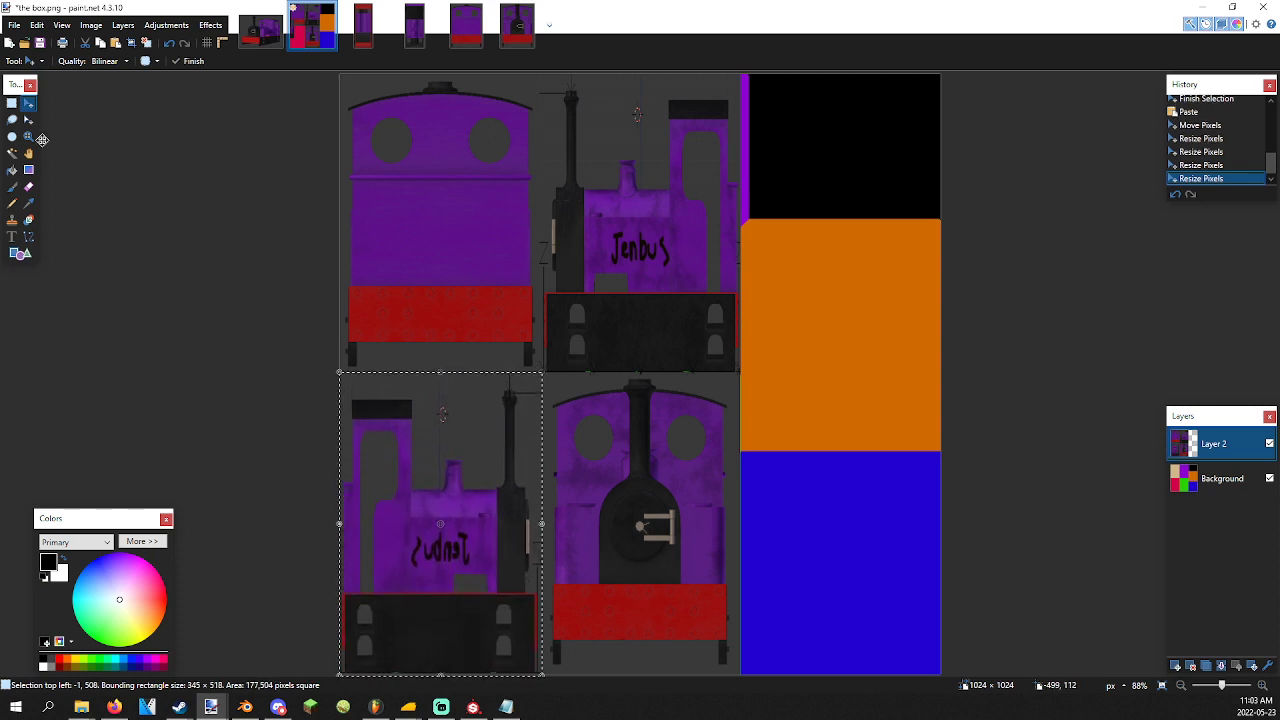
{"action": "key", "text": "s"}
{"action": "key", "text": "ctrl+d"}
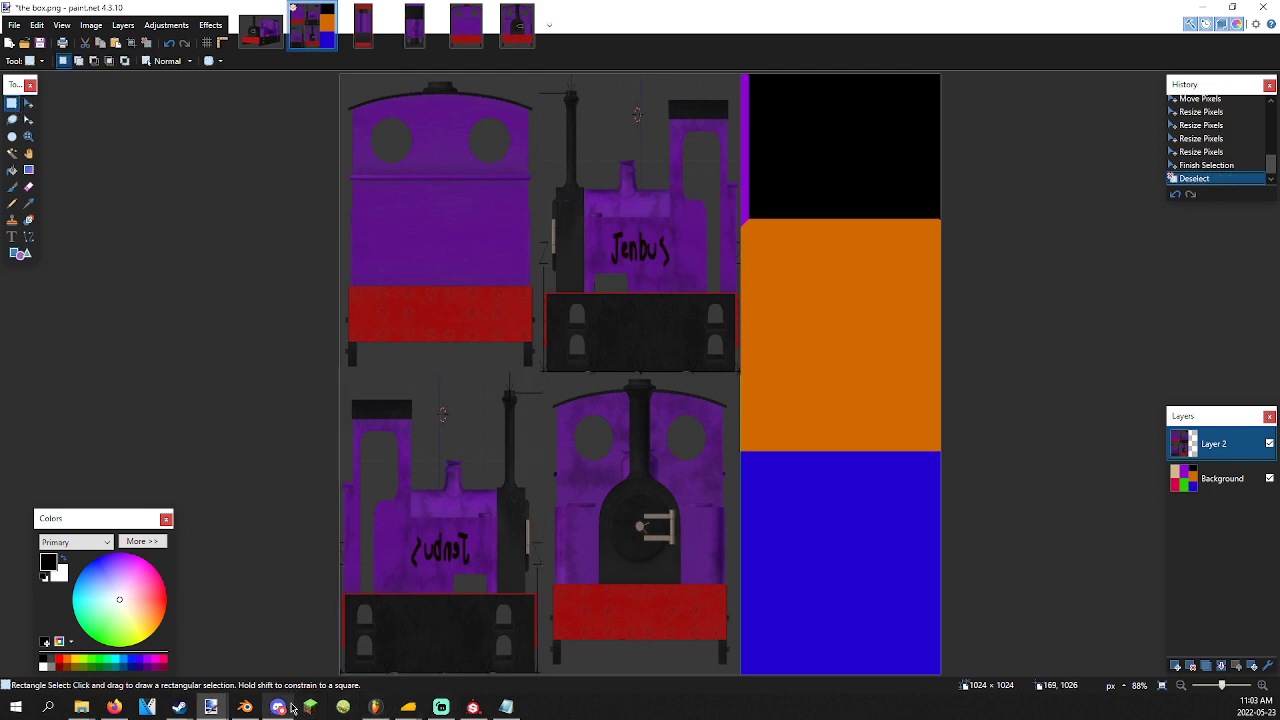
Check the cube's top-face colour in Blender and copy the entire top-view screenshot of the locomotive in paint.net.
{"action": "left_click", "coordinate": [250, 705]}
{"action": "middle_click_drag", "start_coordinate": [389, 391], "coordinate": [546, 403]}
{"action": "mouse_move", "coordinate": [211, 705]}
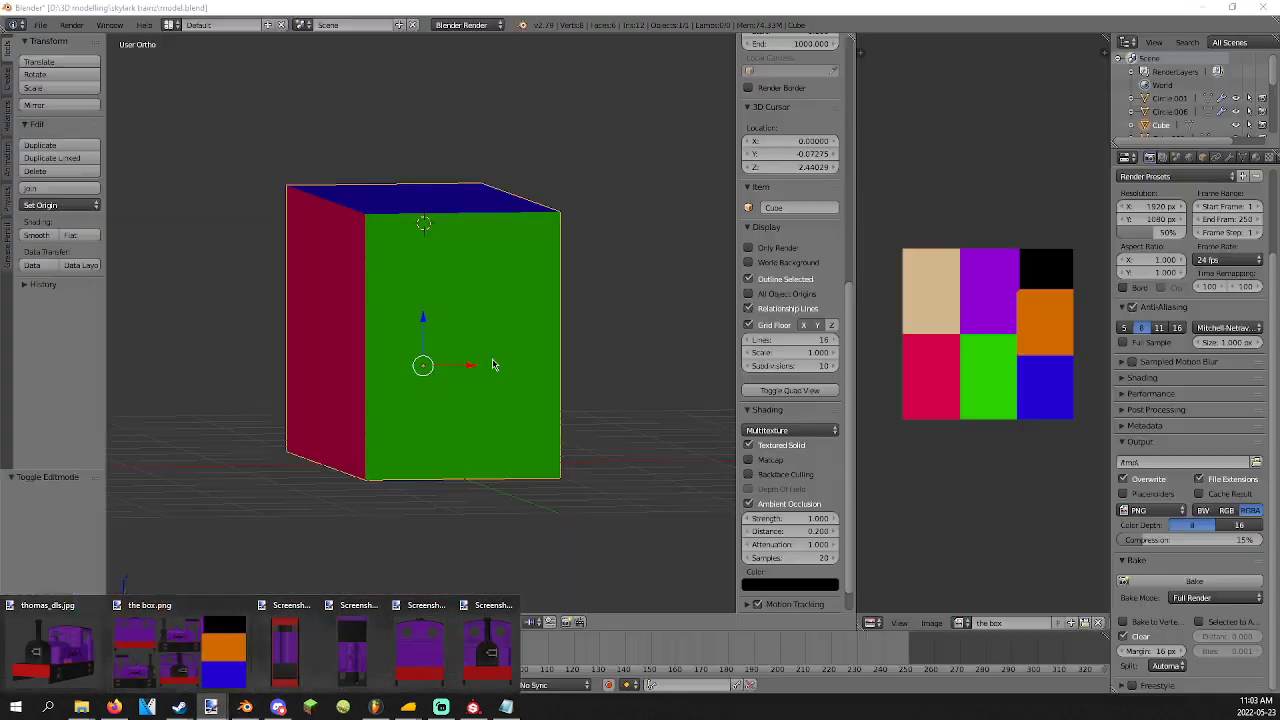
{"action": "middle_click_drag", "start_coordinate": [491, 363], "coordinate": [451, 408]}
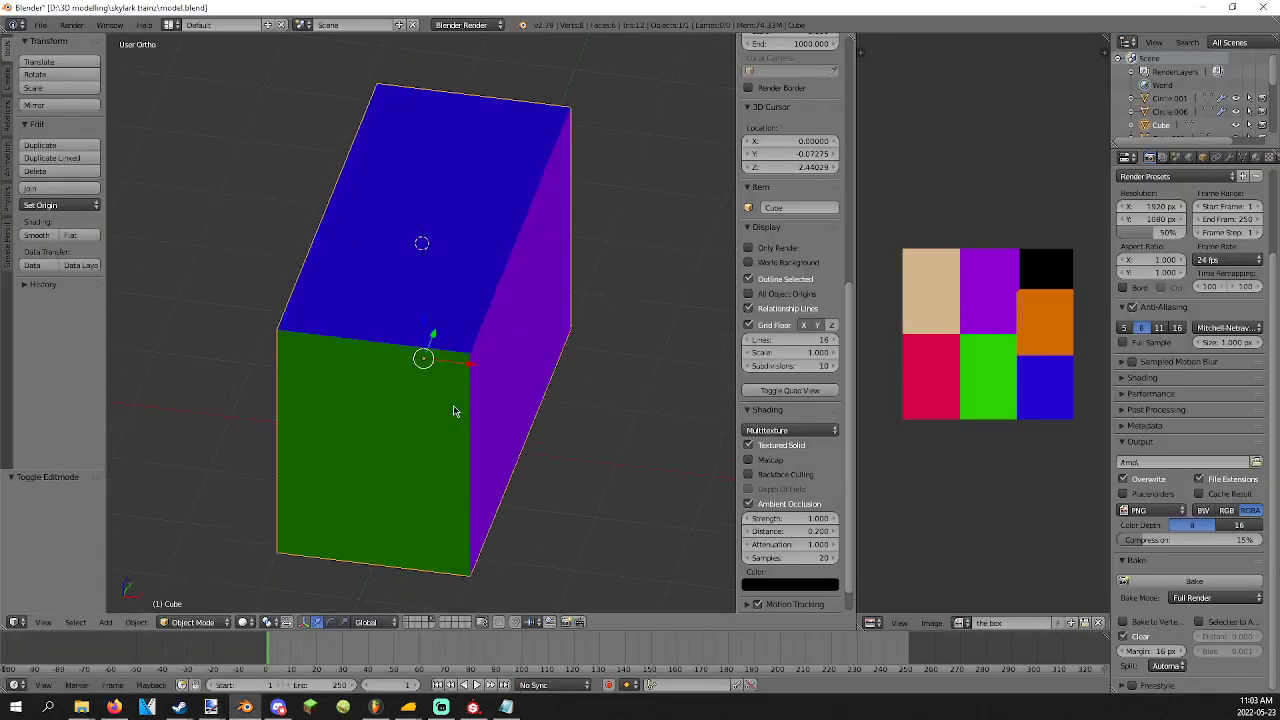
{"action": "mouse_move", "coordinate": [211, 705]}
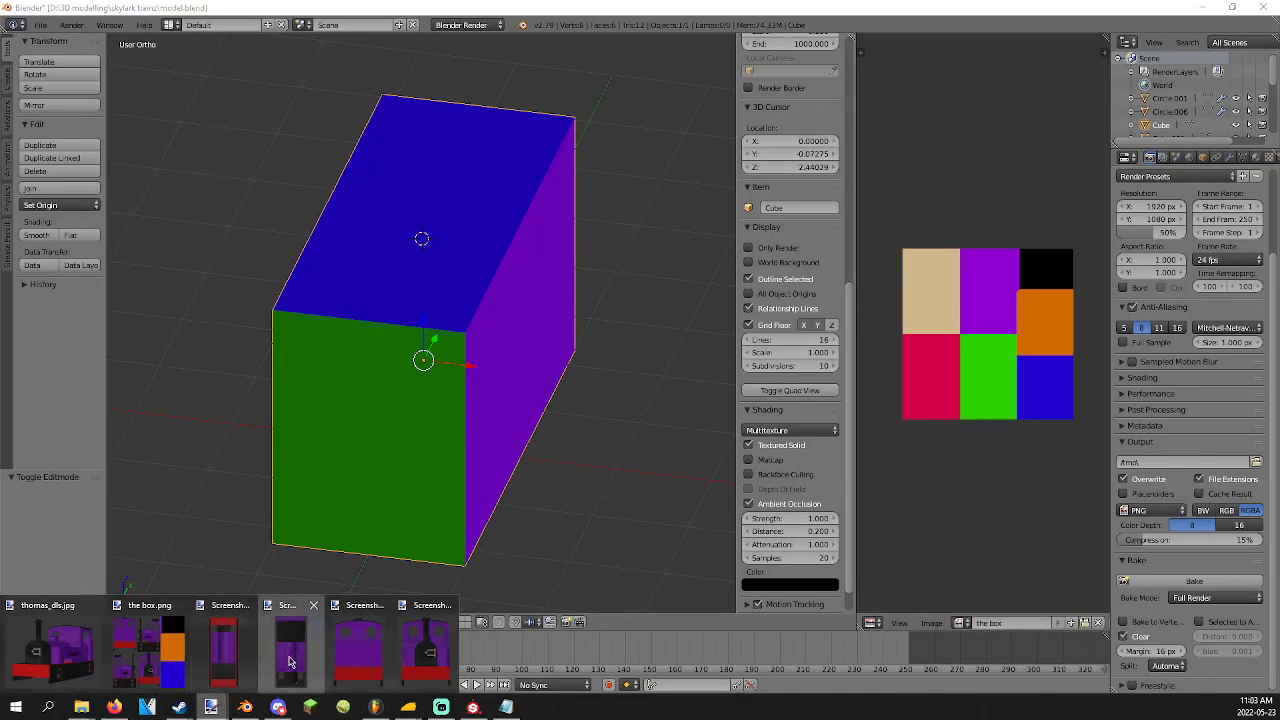
{"action": "left_click", "coordinate": [292, 655]}
{"action": "key", "text": "ctrl+a"}
{"action": "key", "text": "ctrl+c"}
{"action": "left_click", "coordinate": [308, 31]}
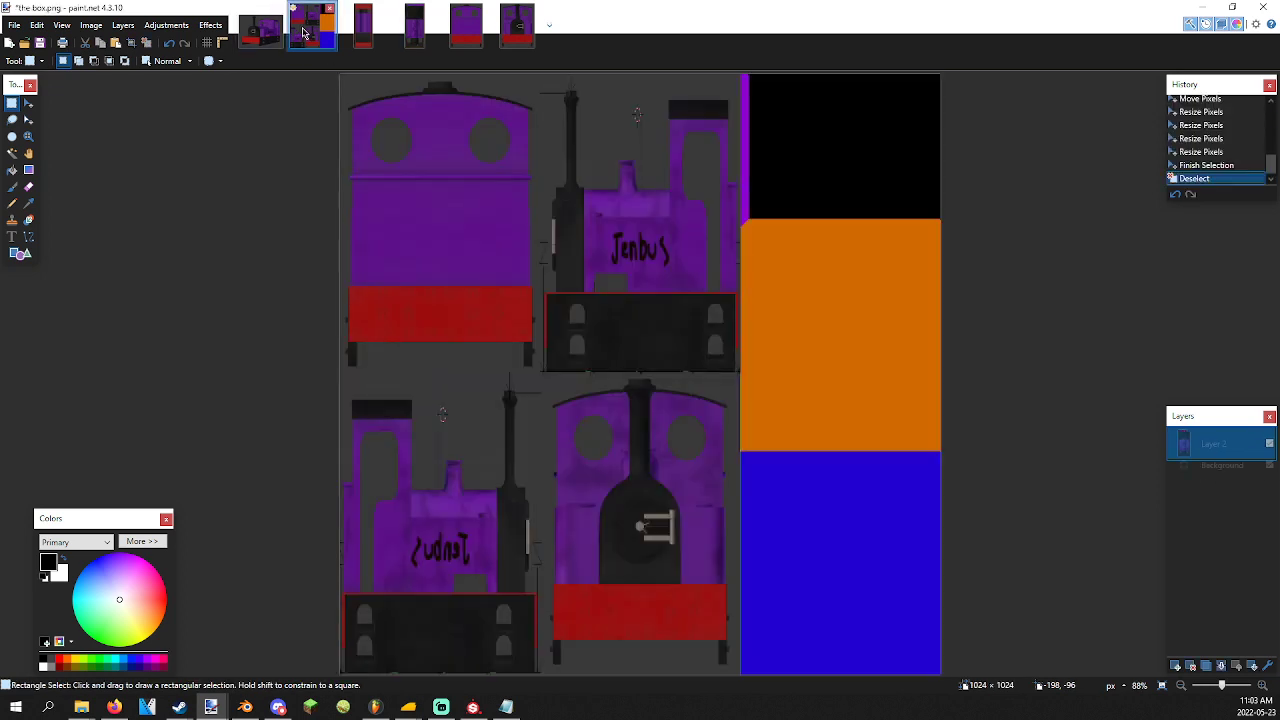
Paste the top view into the box.png, resize it over the blue area to about 341 x 383 px, and deselect it.
{"action": "key", "text": "ctrl+v"}
{"action": "left_click_drag", "start_coordinate": [513, 272], "coordinate": [690, 478]}
{"action": "left_click_drag", "start_coordinate": [851, 487], "coordinate": [880, 506]}
{"action": "left_click_drag", "start_coordinate": [748, 262], "coordinate": [739, 457]}
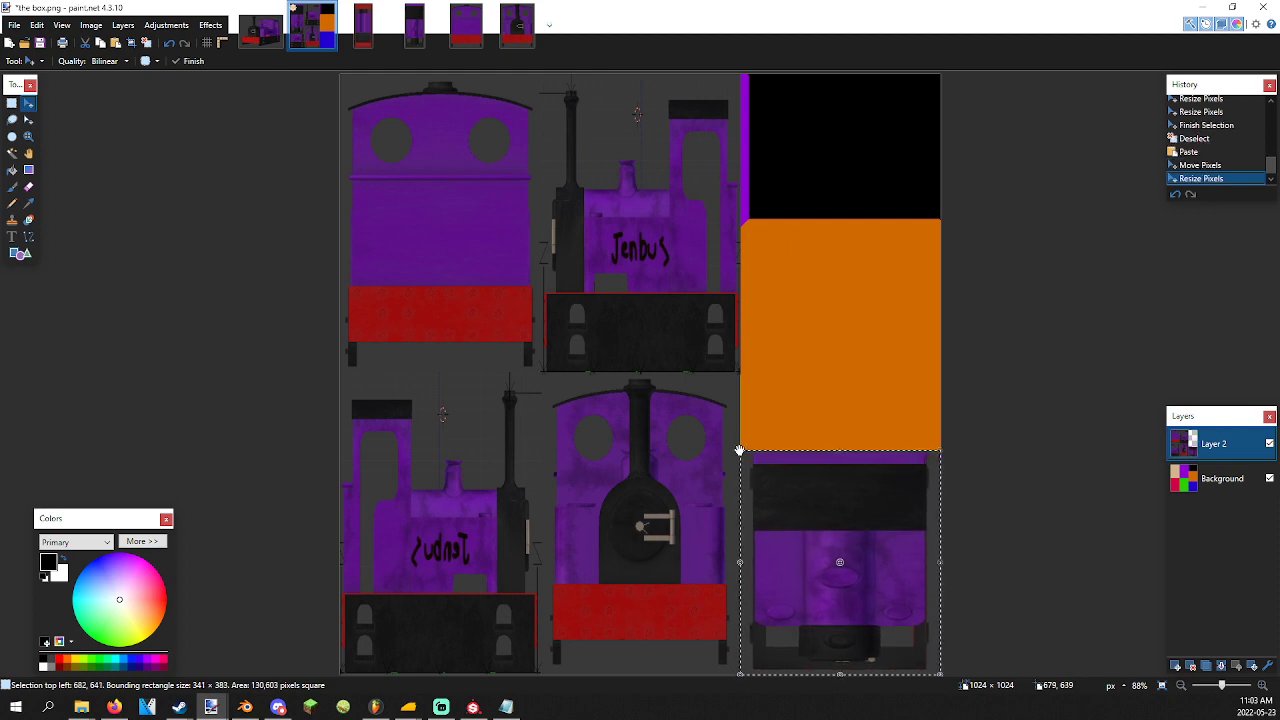
{"action": "left_click", "coordinate": [12, 103]}
{"action": "left_click", "coordinate": [108, 157]}
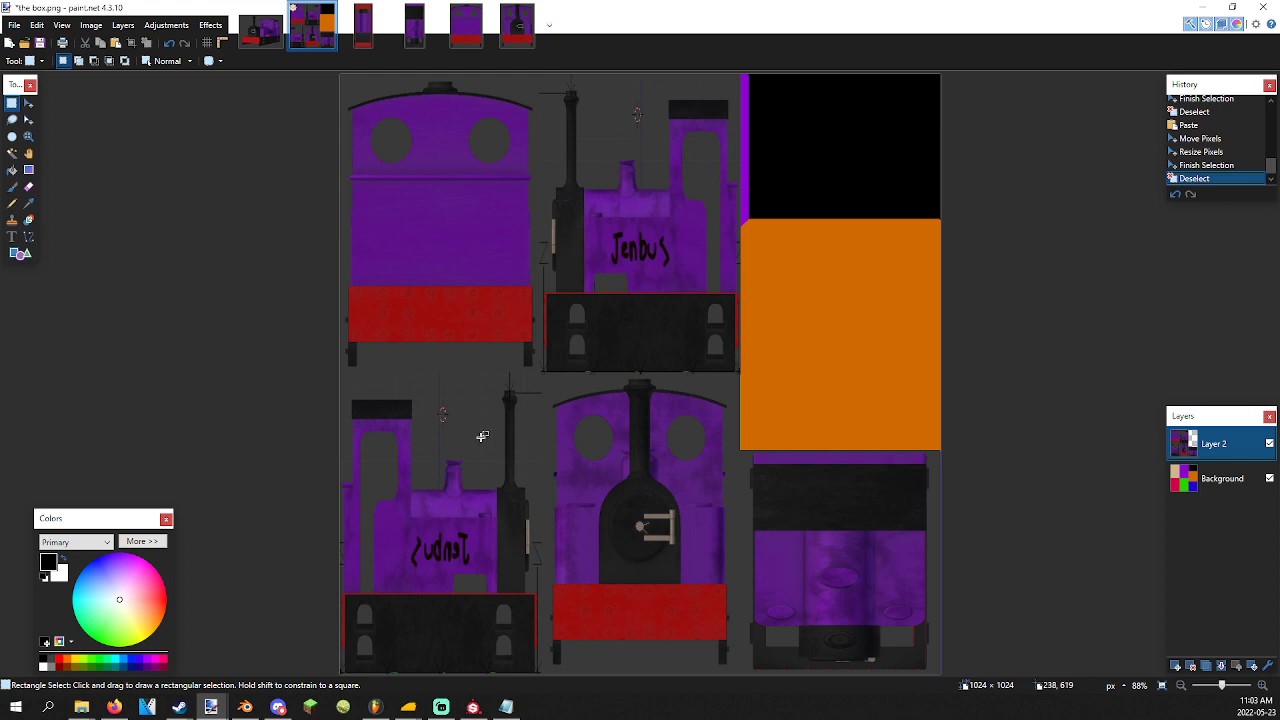
Copy the underside view from Screenshot_56.png into the box.png and resize it over the orange area to about 326 x 403 px.
{"action": "left_click", "coordinate": [456, 38]}
{"action": "left_click", "coordinate": [352, 36]}
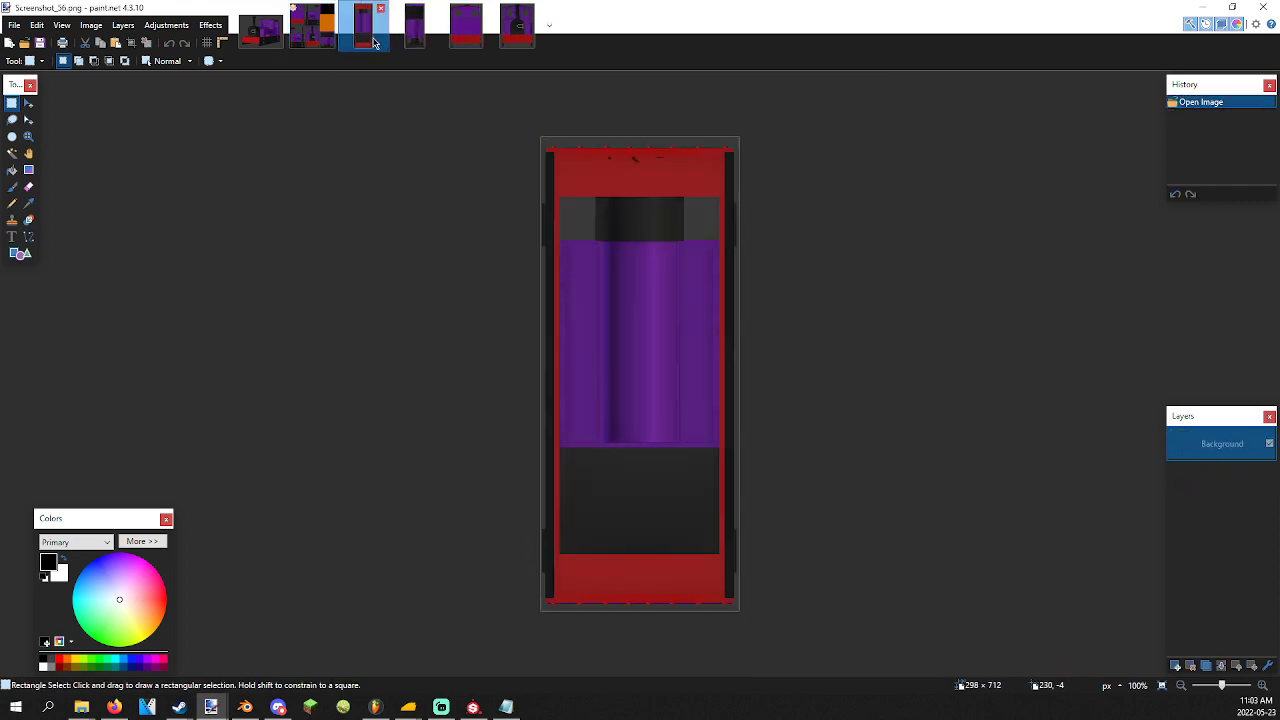
{"action": "left_click", "coordinate": [293, 36]}
{"action": "key", "text": "ctrl+v"}
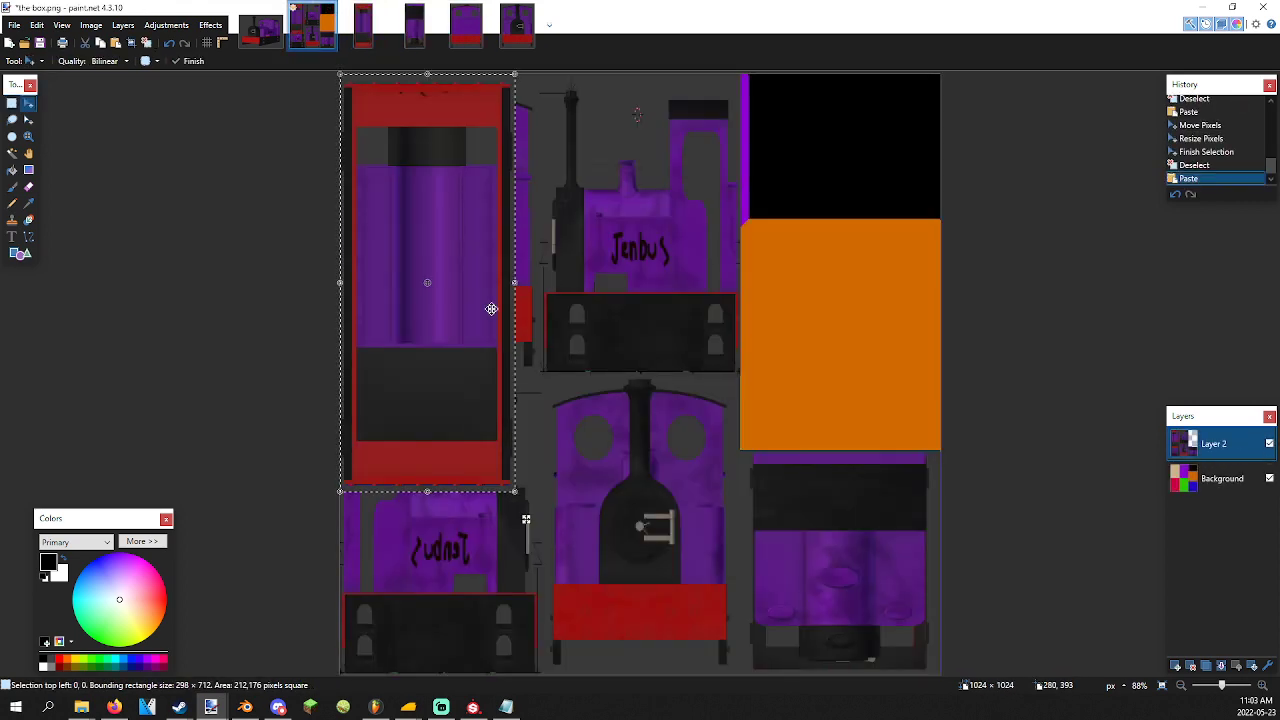
{"action": "left_click_drag", "start_coordinate": [491, 306], "coordinate": [908, 293]}
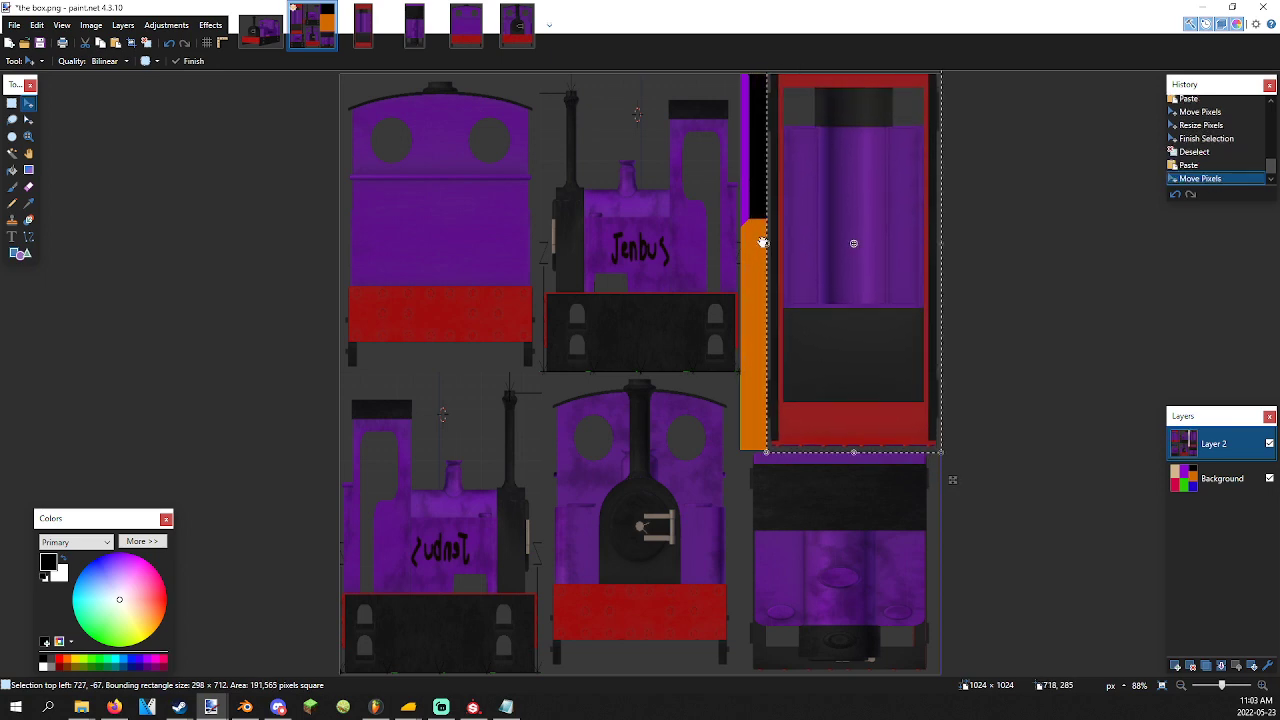
{"action": "left_click_drag", "start_coordinate": [762, 243], "coordinate": [735, 236]}
{"action": "scroll", "coordinate": [763, 197], "scroll_direction": "down", "scroll_amount": 1, "text": "ctrl"}
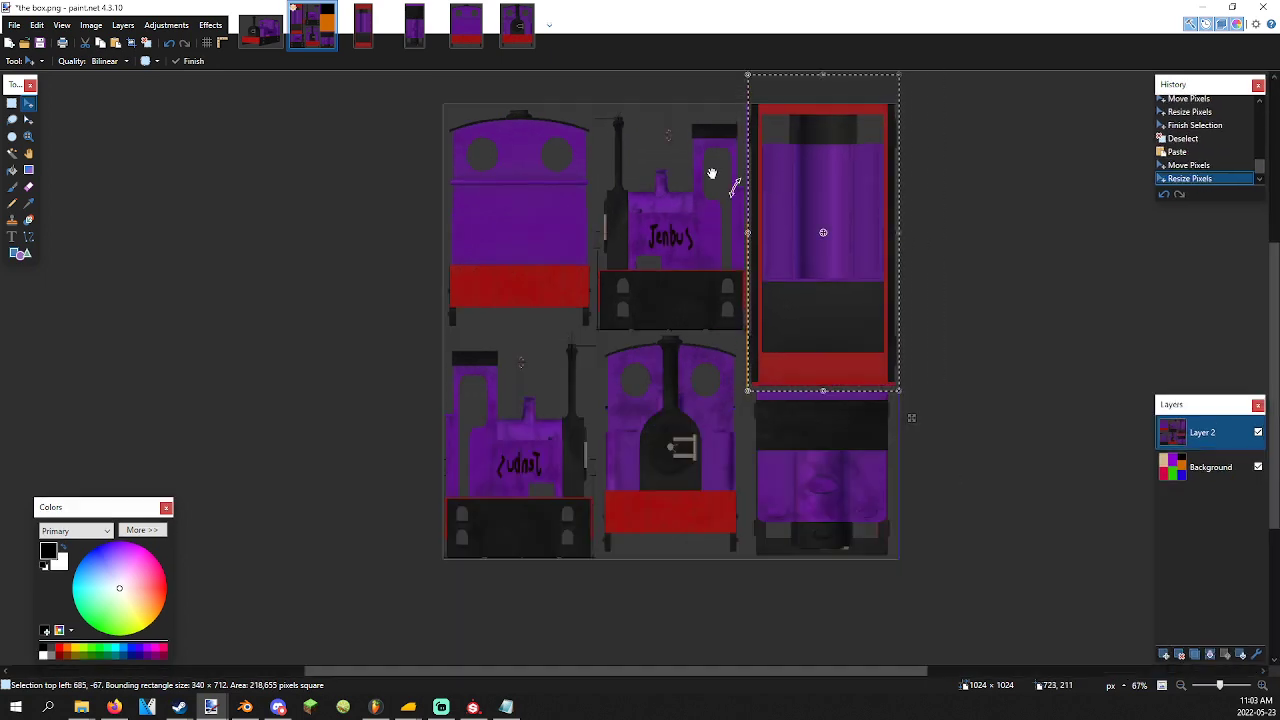
{"action": "left_click_drag", "start_coordinate": [823, 156], "coordinate": [814, 294]}
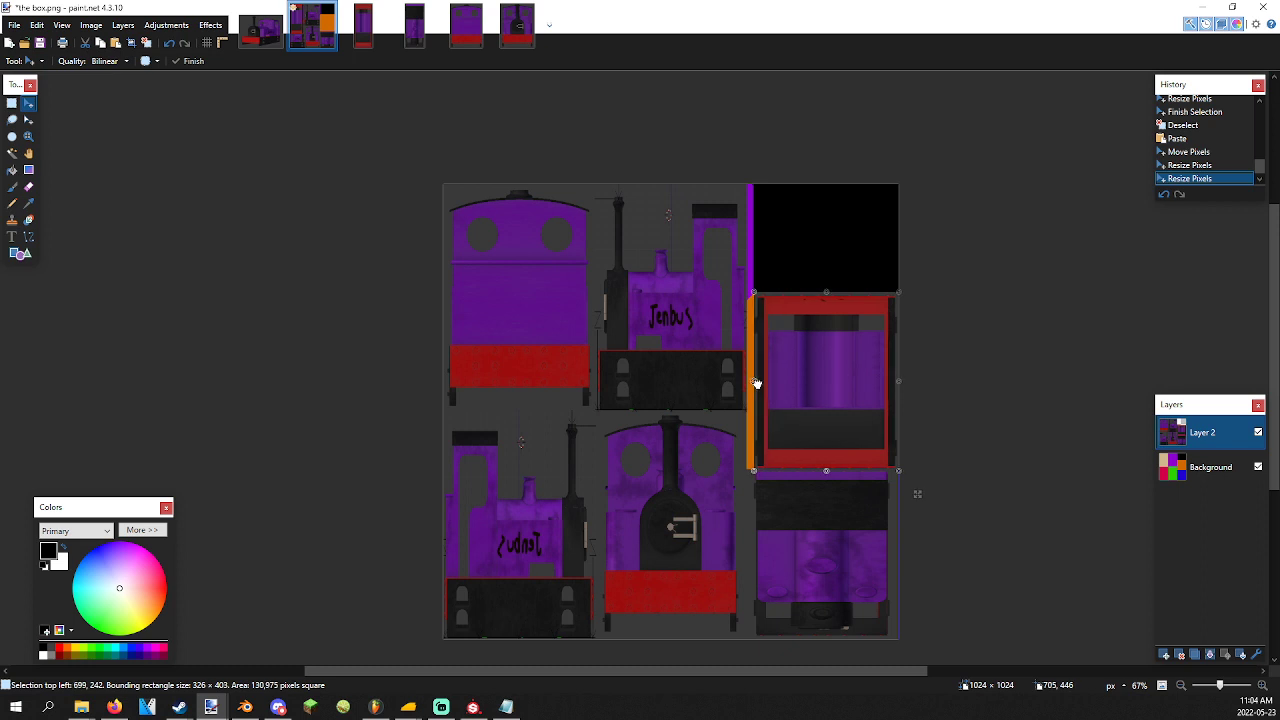
Merge Layer 2 down into the background and save the box.png with the offered save settings.
{"action": "left_click", "coordinate": [1210, 655]}
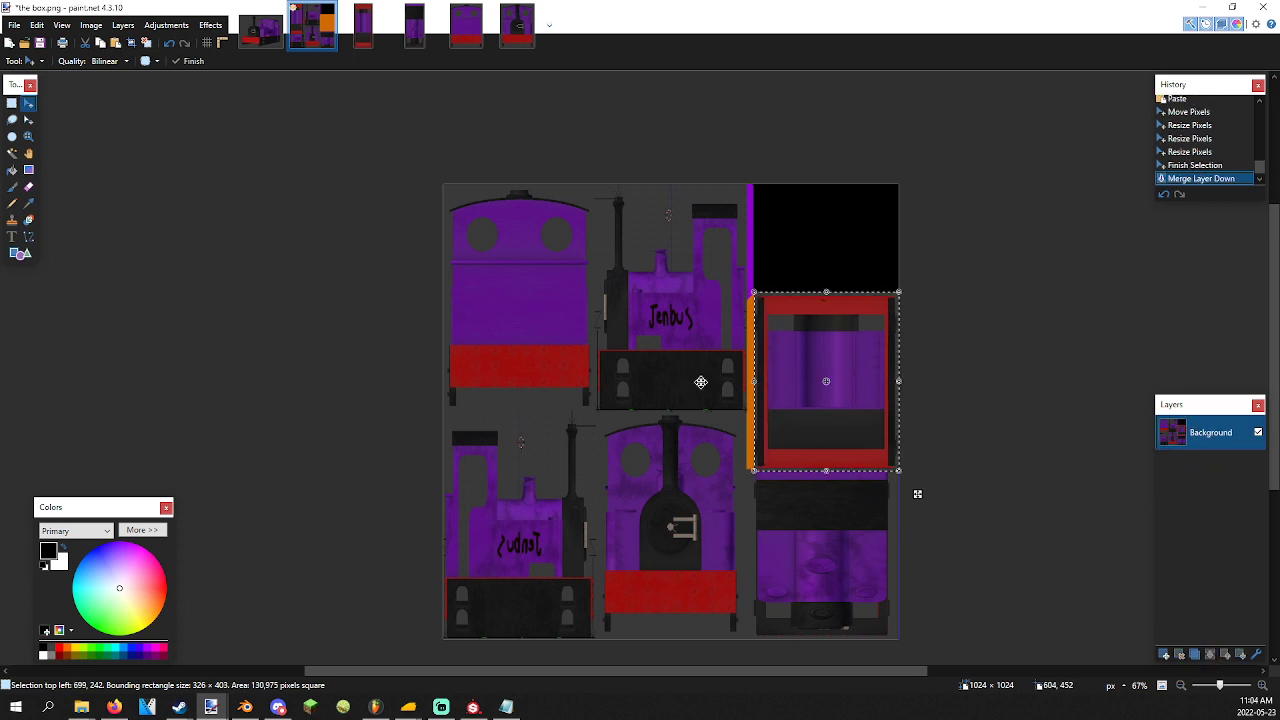
{"action": "key", "text": "ctrl+s"}
{"action": "left_click", "coordinate": [592, 463]}
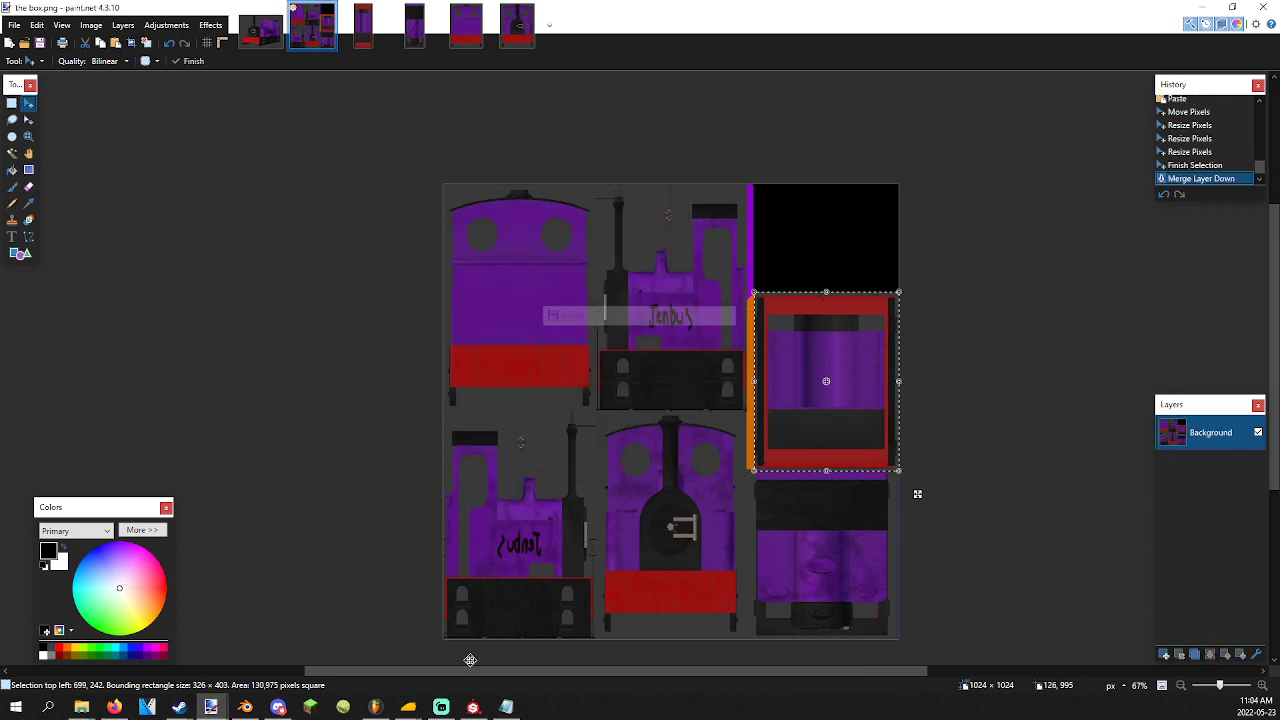
Open the updated the box.png as the image for all of the cube's faces in Blender and view the textured cube.
{"action": "left_click", "coordinate": [245, 706]}
{"action": "key", "text": "Tab"}
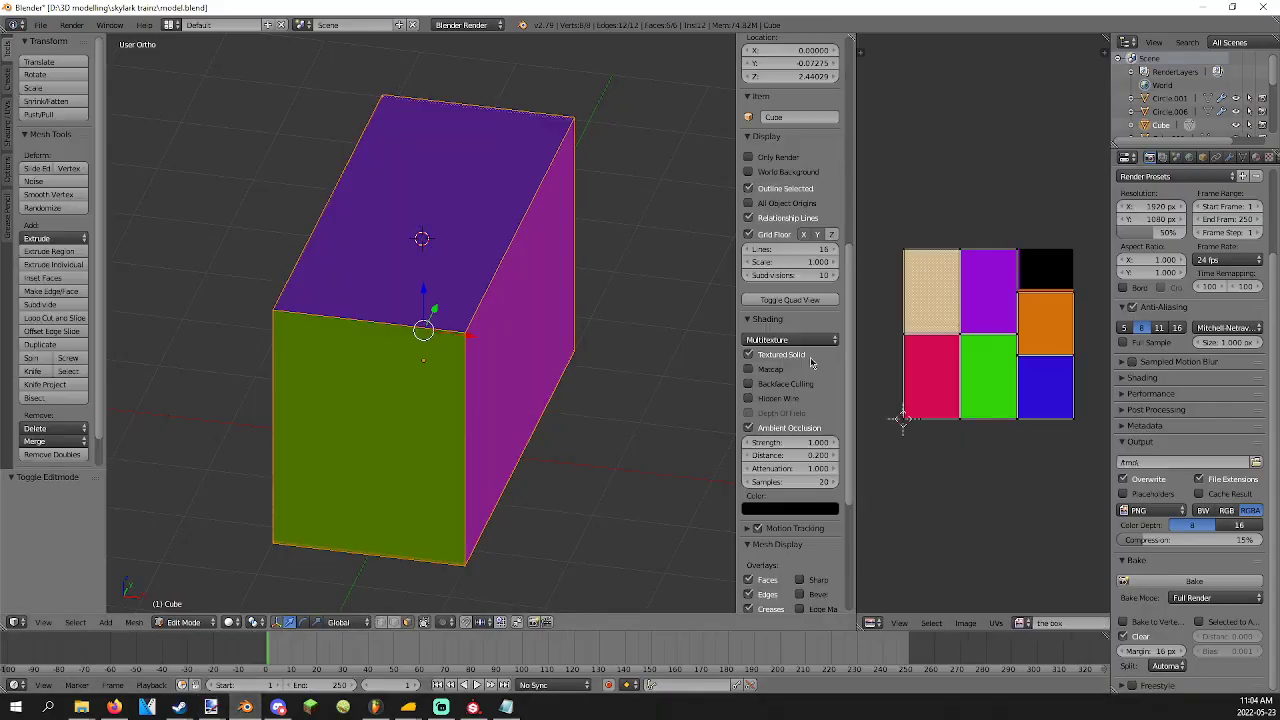
{"action": "scroll", "coordinate": [1031, 616], "scroll_direction": "down", "scroll_amount": 1}
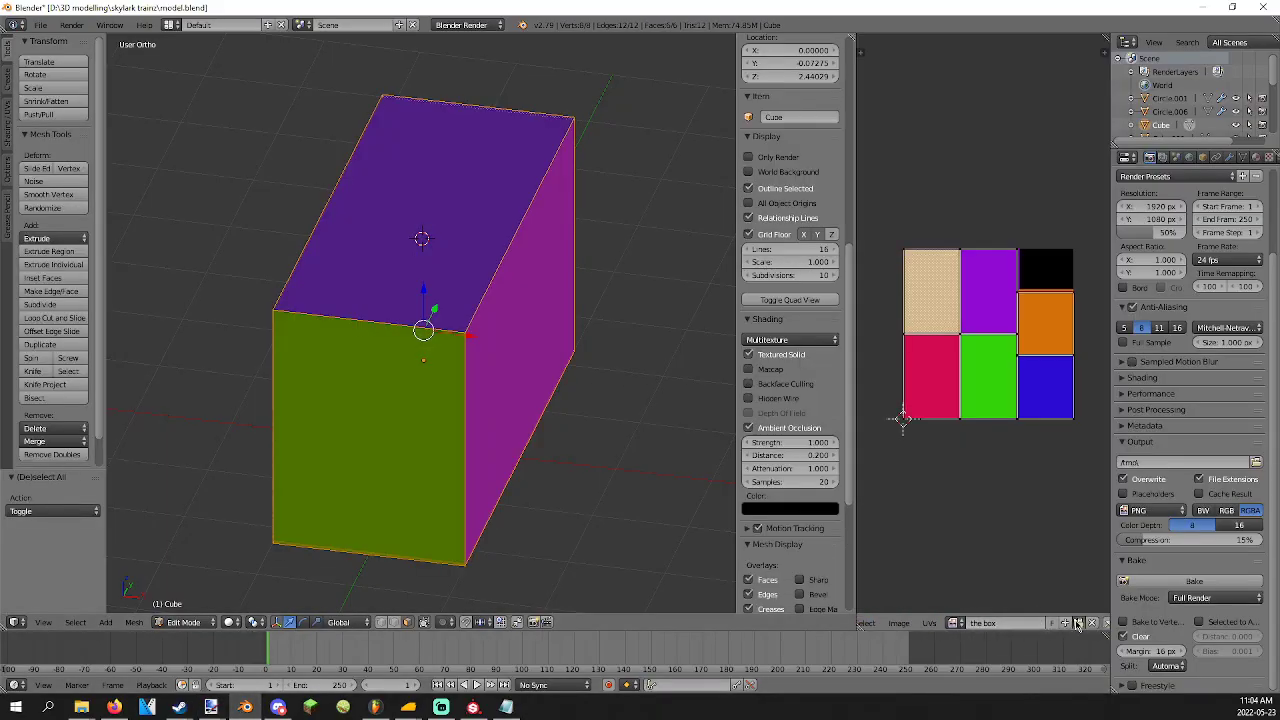
{"action": "left_click", "coordinate": [1077, 624]}
{"action": "double_click", "coordinate": [205, 134]}
{"action": "key", "text": "Tab"}
{"action": "middle_click_drag", "start_coordinate": [345, 296], "coordinate": [369, 365]}
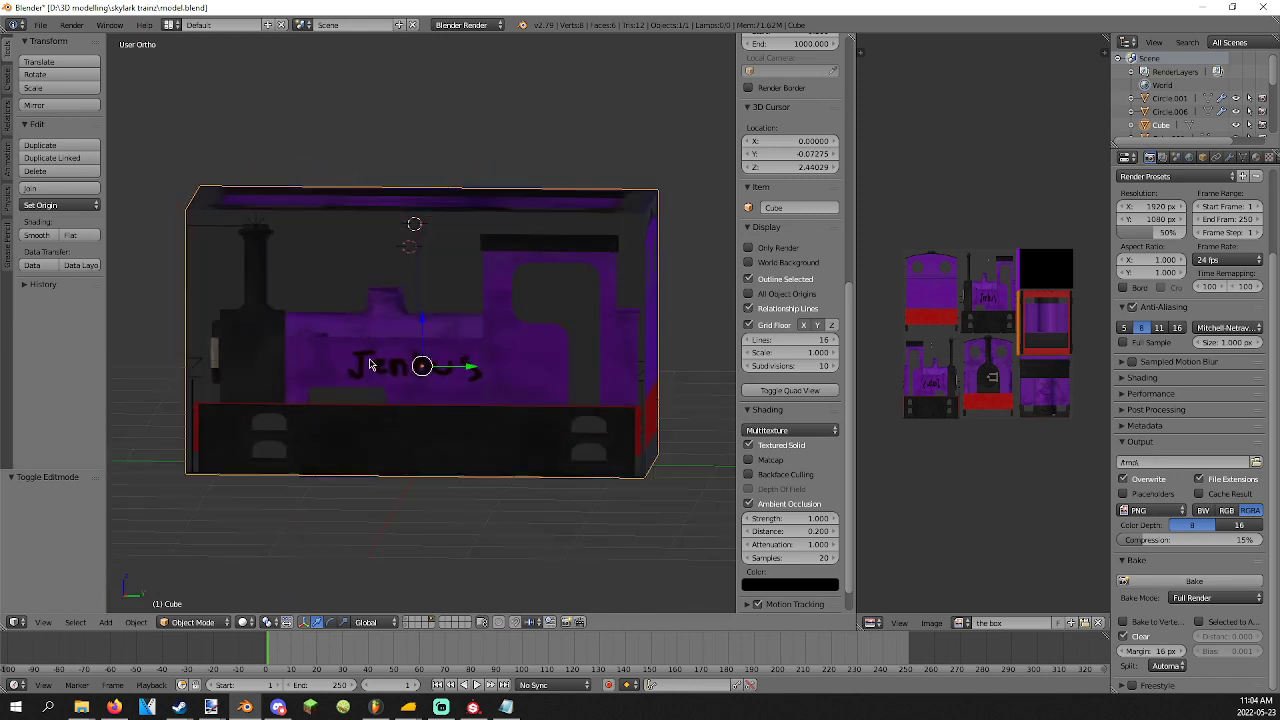
{"action": "middle_click_drag", "start_coordinate": [455, 355], "coordinate": [536, 347]}
Select the cube's side face and front face in turn to compare their texture orientation with the UV layout.
{"action": "key", "text": "Tab"}
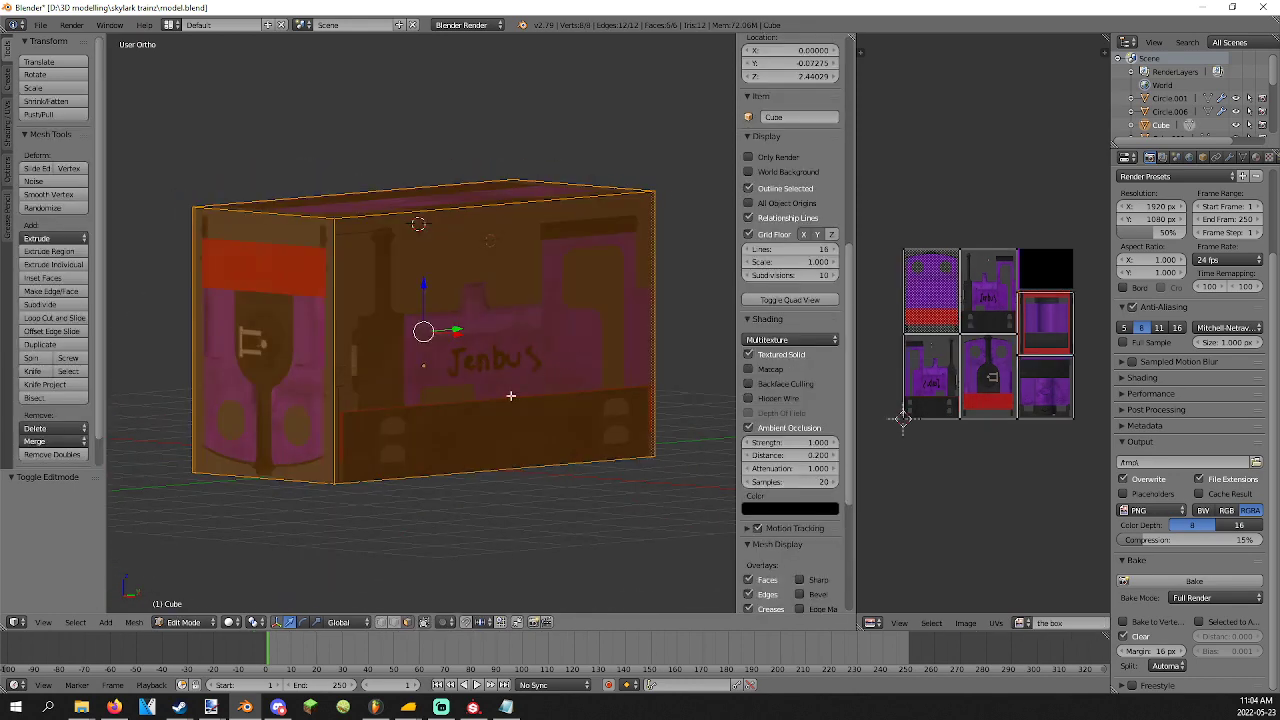
{"action": "key", "text": "a"}
{"action": "right_click", "coordinate": [448, 420]}
{"action": "scroll", "coordinate": [1035, 311], "scroll_direction": "up", "scroll_amount": 3}
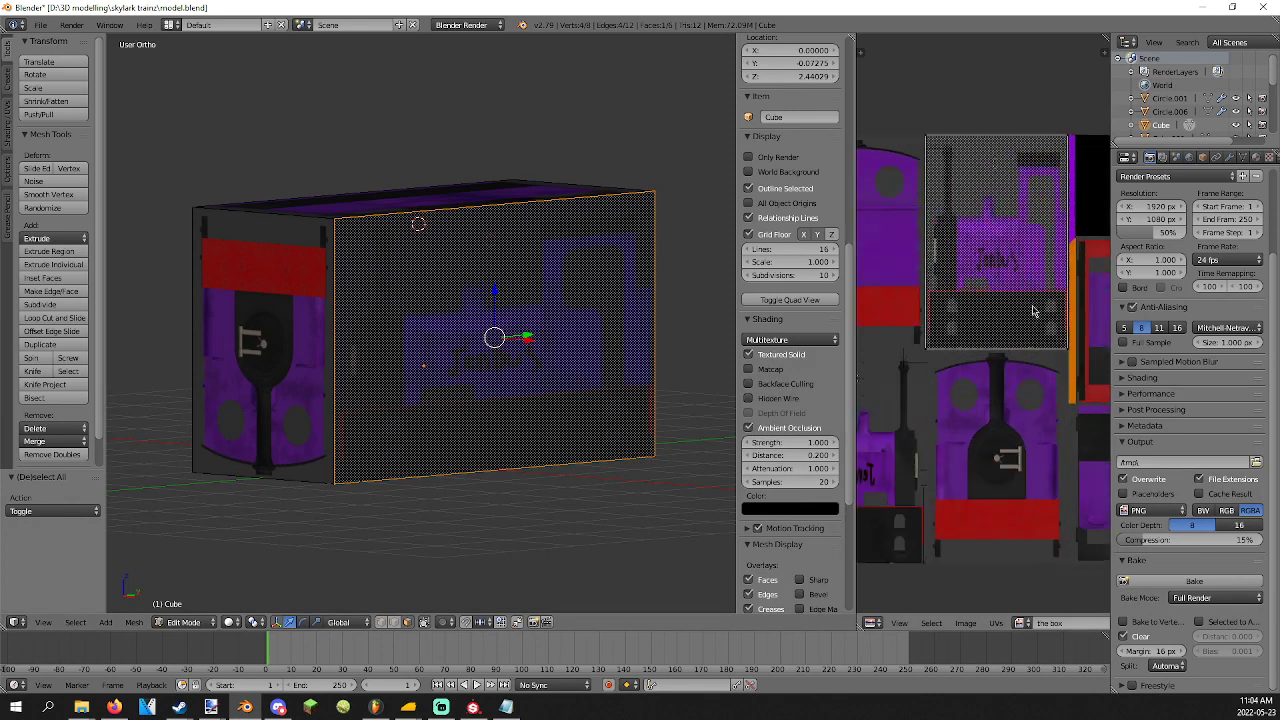
{"action": "right_click", "coordinate": [310, 298]}
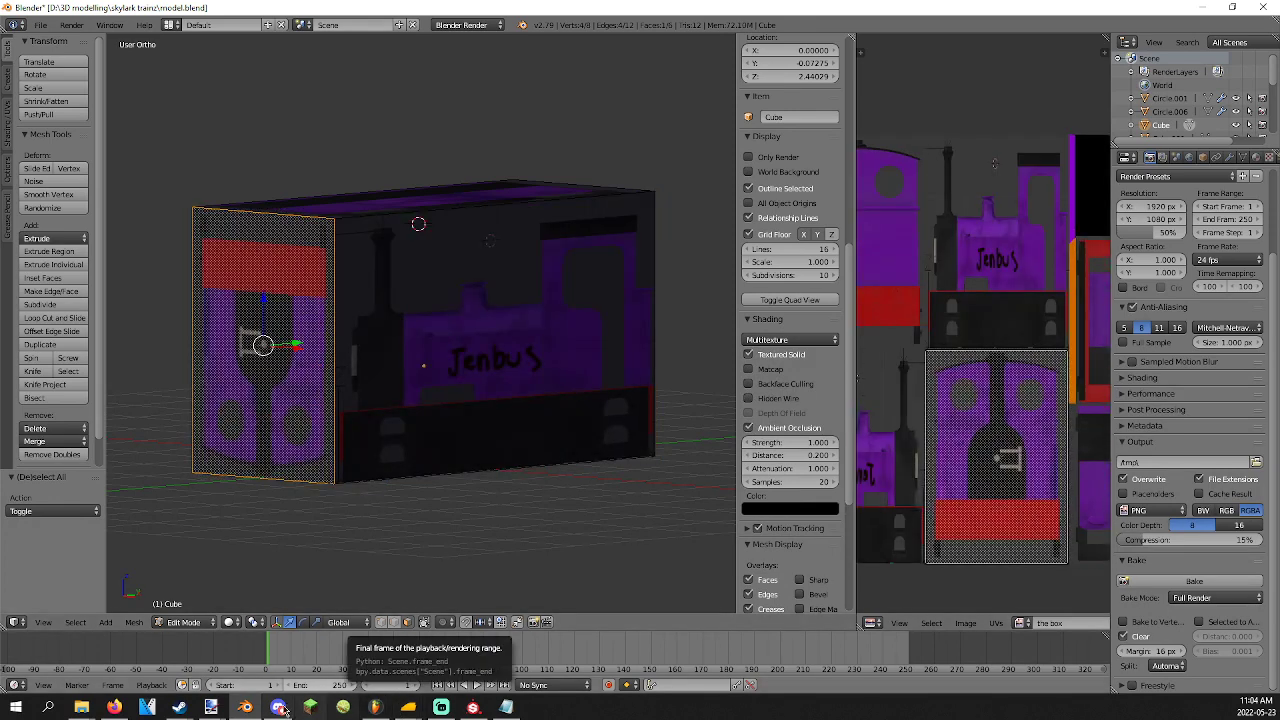
Select the front view in the box.png, about 328 x 512 px, rotate it upside down within its area, and save the image.
{"action": "mouse_move", "coordinate": [211, 707]}
{"action": "left_click", "coordinate": [175, 660]}
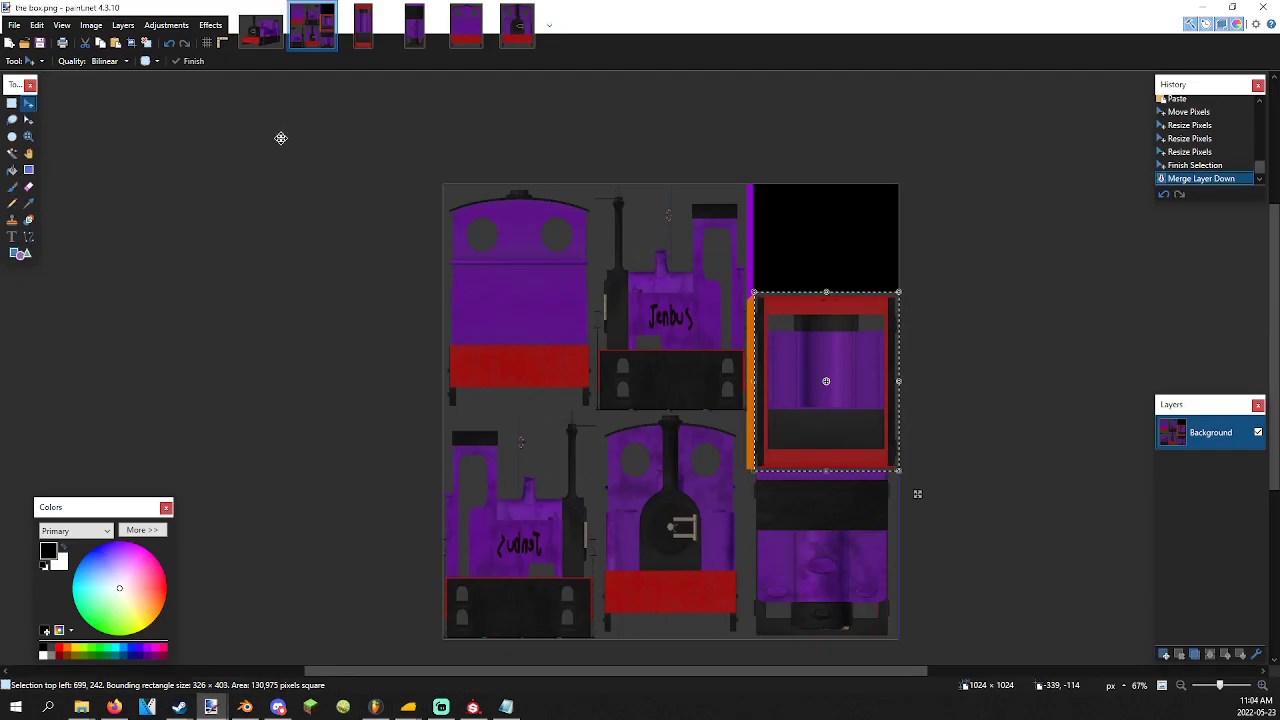
{"action": "key", "text": "s"}
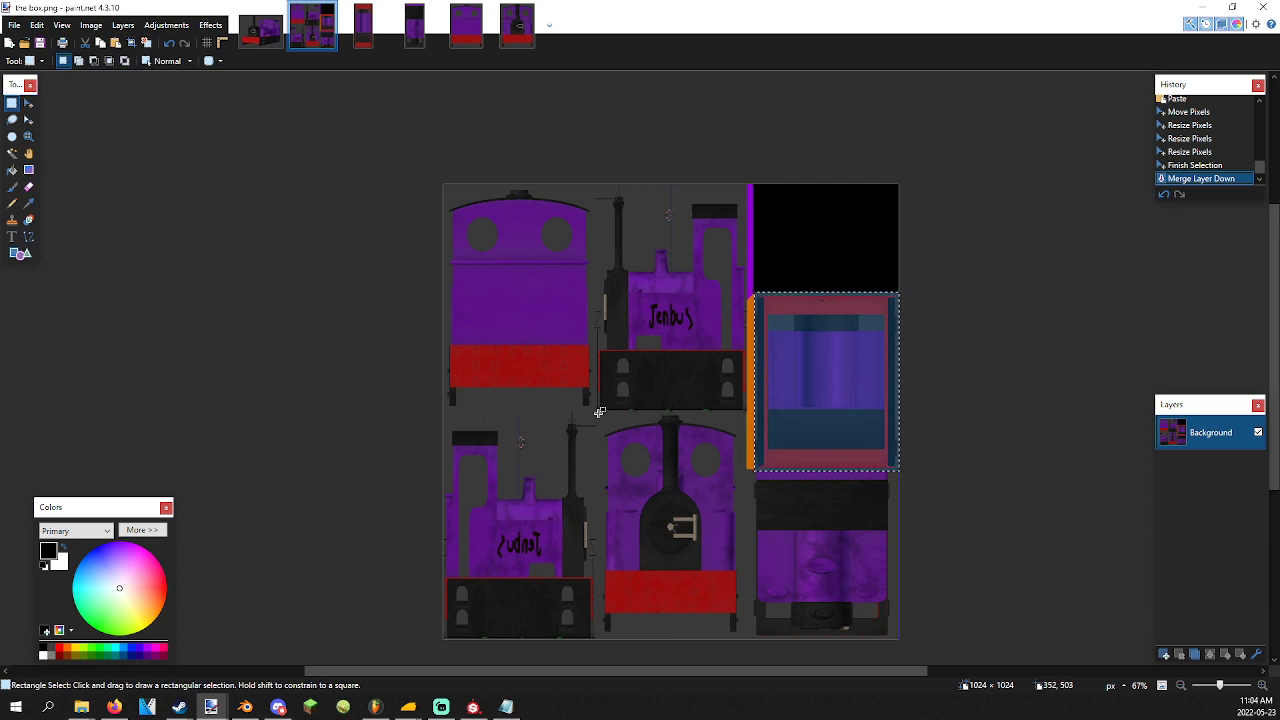
{"action": "left_click_drag", "start_coordinate": [601, 411], "coordinate": [755, 682]}
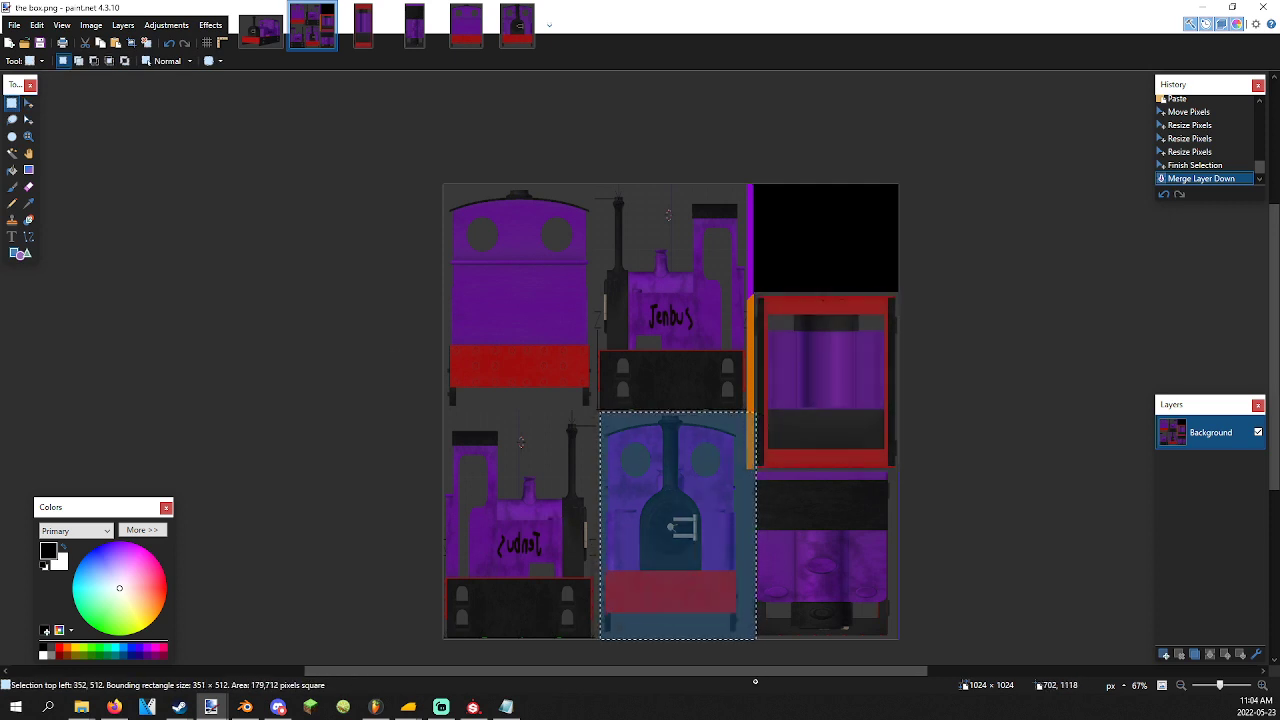
{"action": "left_click", "coordinate": [170, 27]}
{"action": "left_click", "coordinate": [28, 103]}
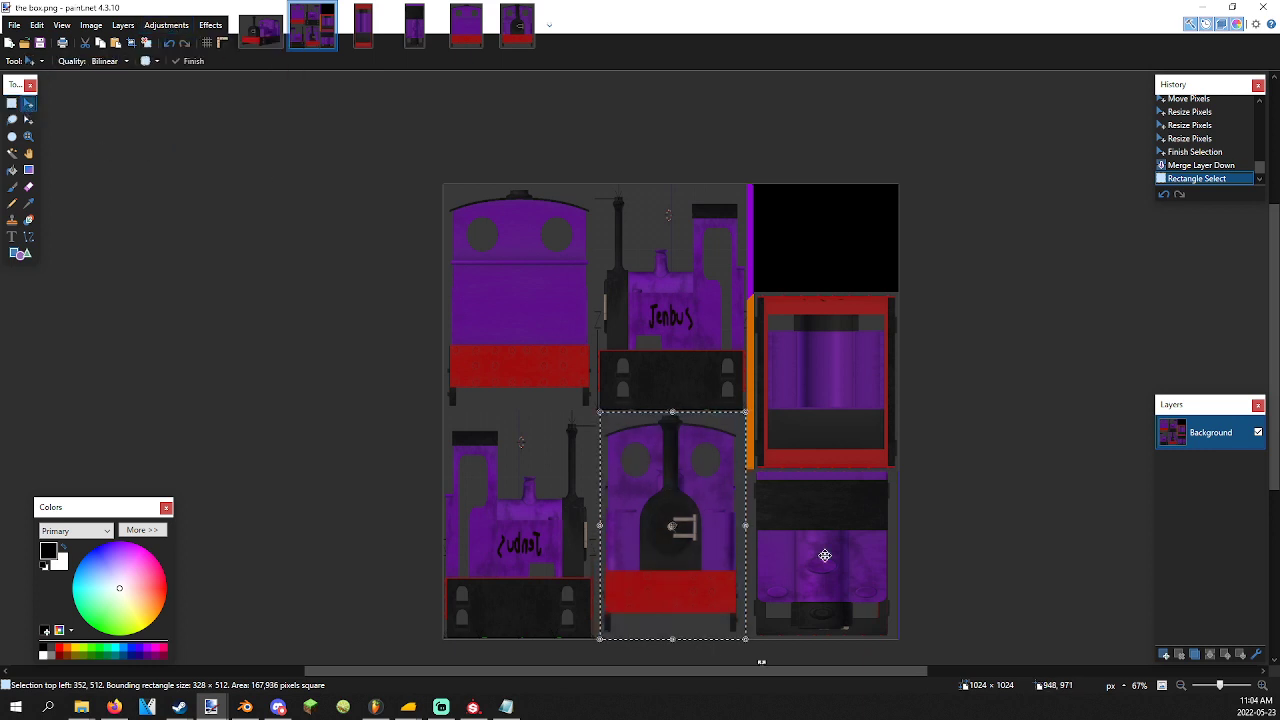
{"action": "left_click_drag", "start_coordinate": [758, 483], "coordinate": [565, 548]}
{"action": "key", "text": "ctrl+s"}
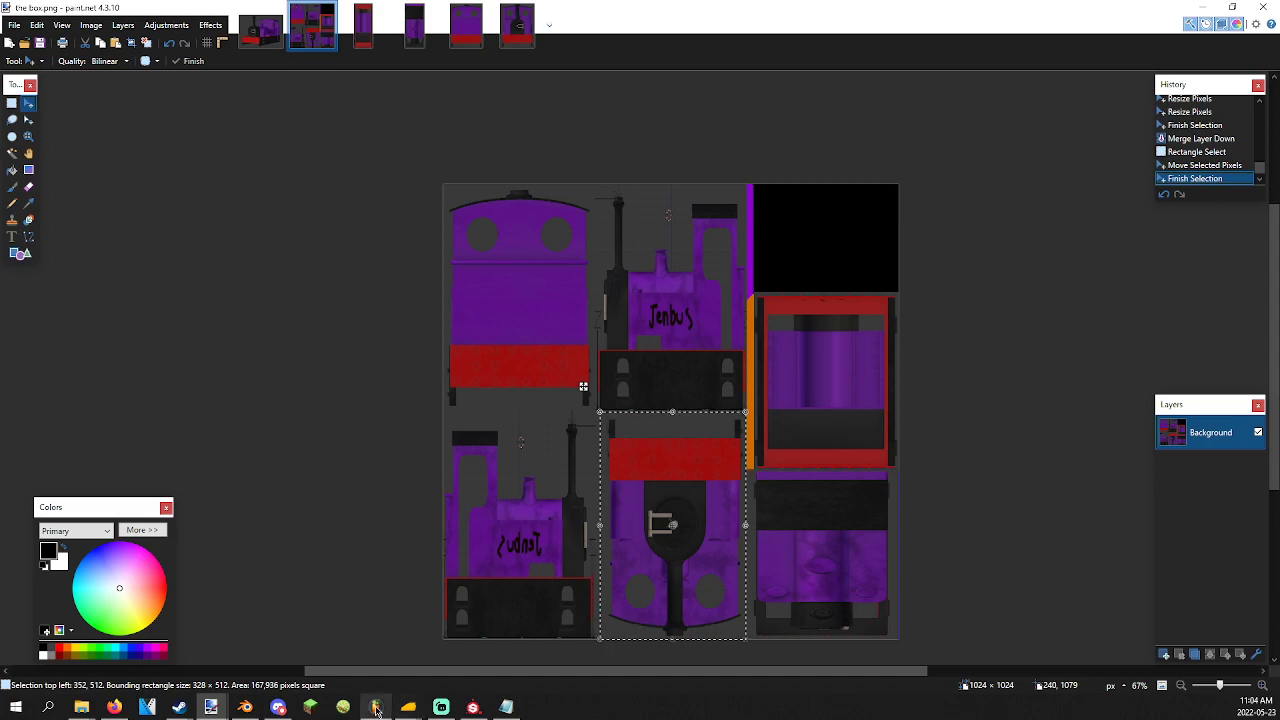
Replace the image on all of the cube's faces in Blender with the newly saved the box.png.
{"action": "left_click", "coordinate": [245, 707]}
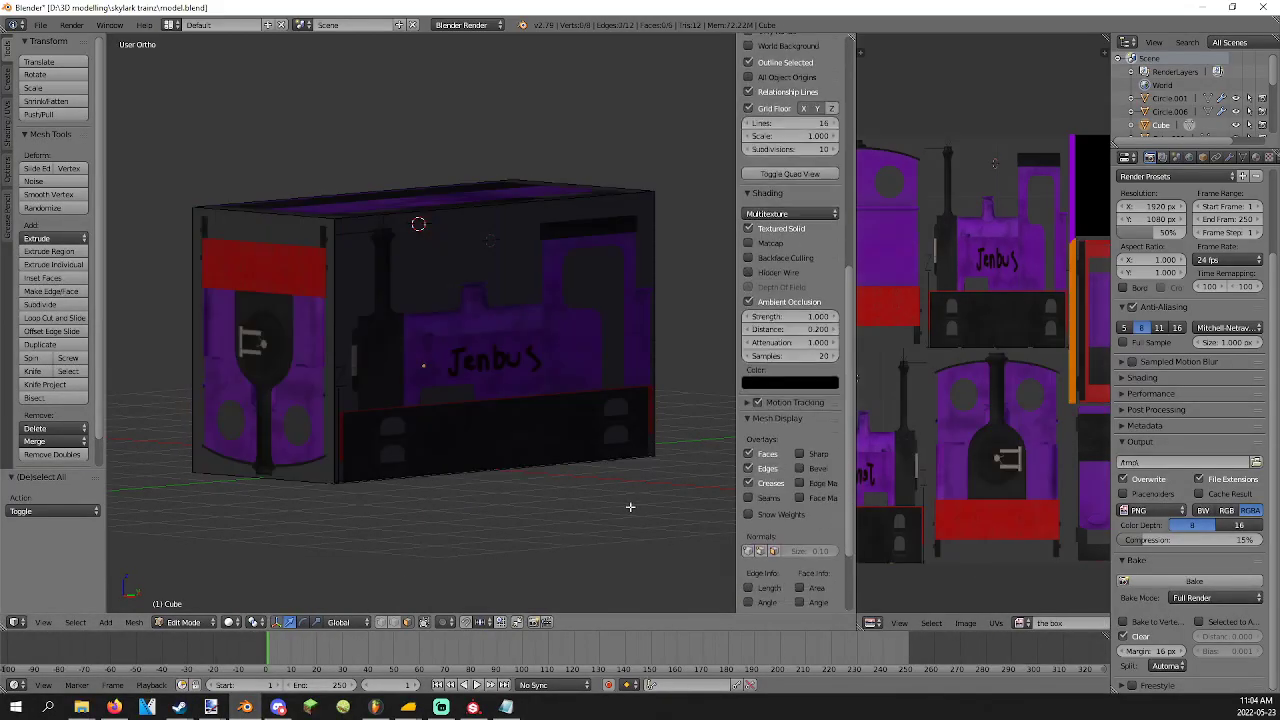
{"action": "key", "text": "a"}
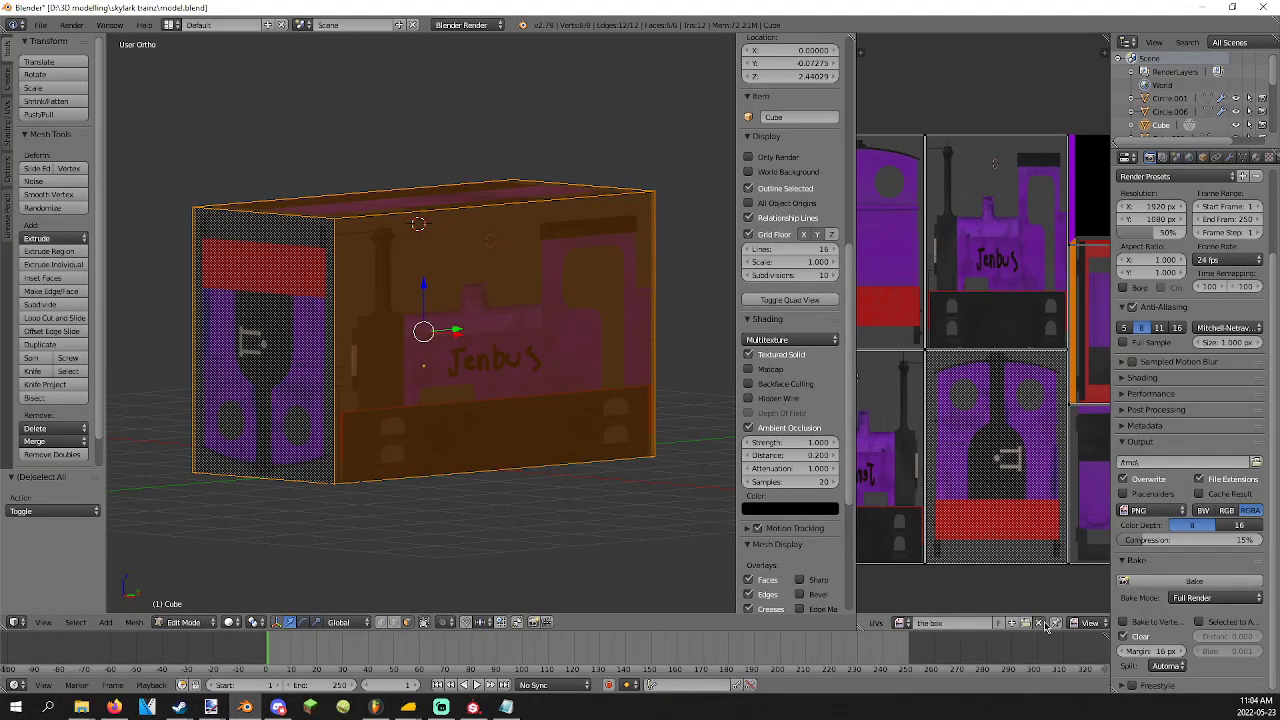
{"action": "left_click", "coordinate": [1040, 623]}
{"action": "left_click", "coordinate": [975, 623]}
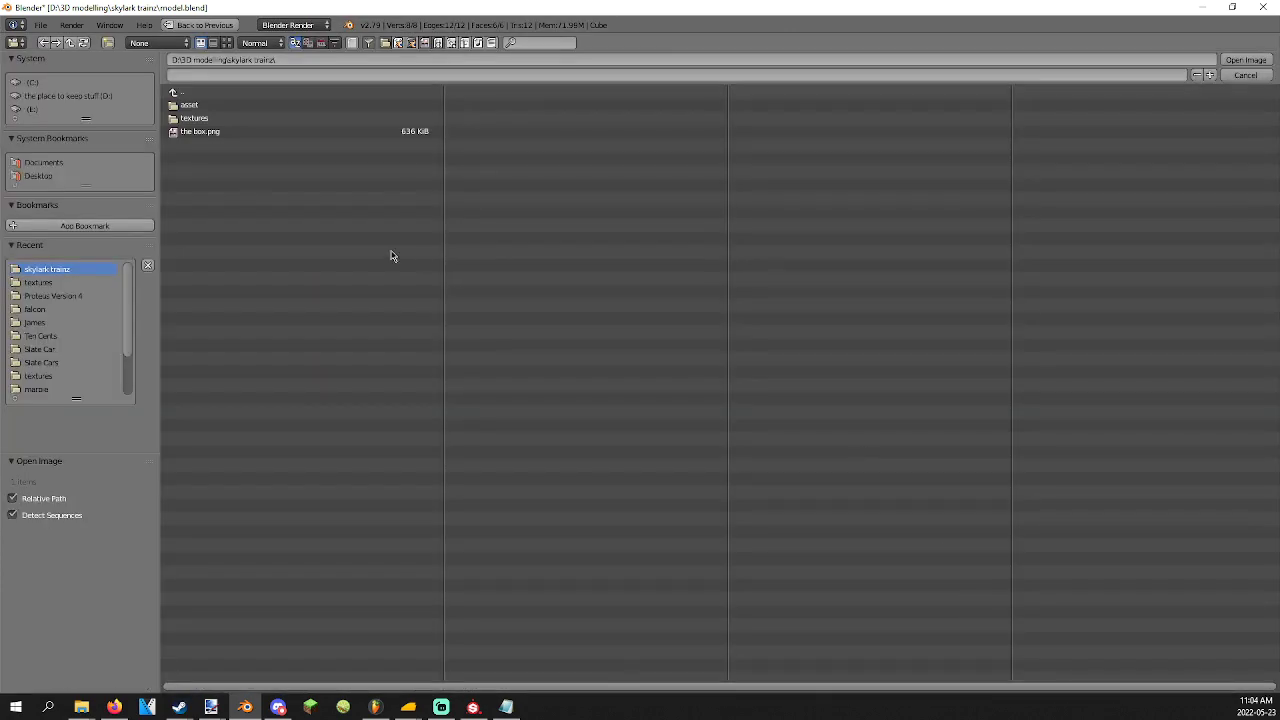
{"action": "left_click", "coordinate": [223, 121]}
{"action": "left_click", "coordinate": [178, 92]}
{"action": "double_click", "coordinate": [199, 132]}
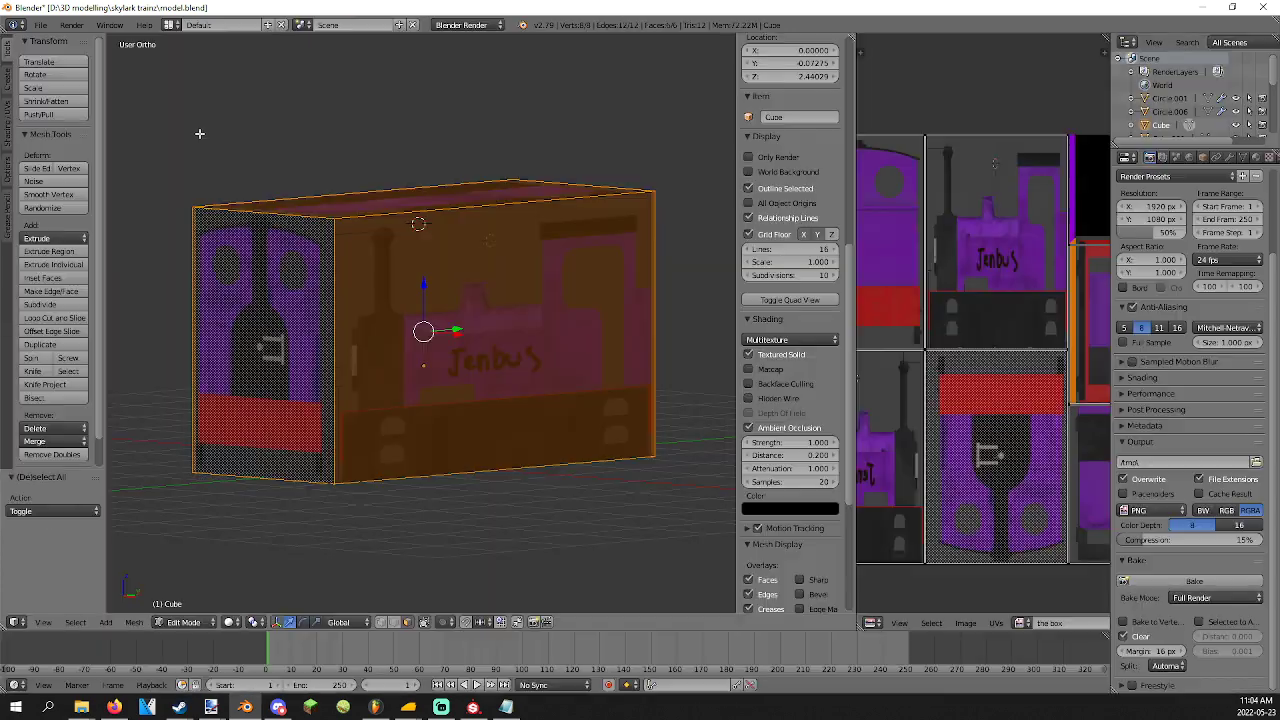
Select the cube's top face to examine its texture orientation and UV area, and reselect all faces.
{"action": "key", "text": "a"}
{"action": "middle_click_drag", "start_coordinate": [199, 133], "coordinate": [447, 278]}
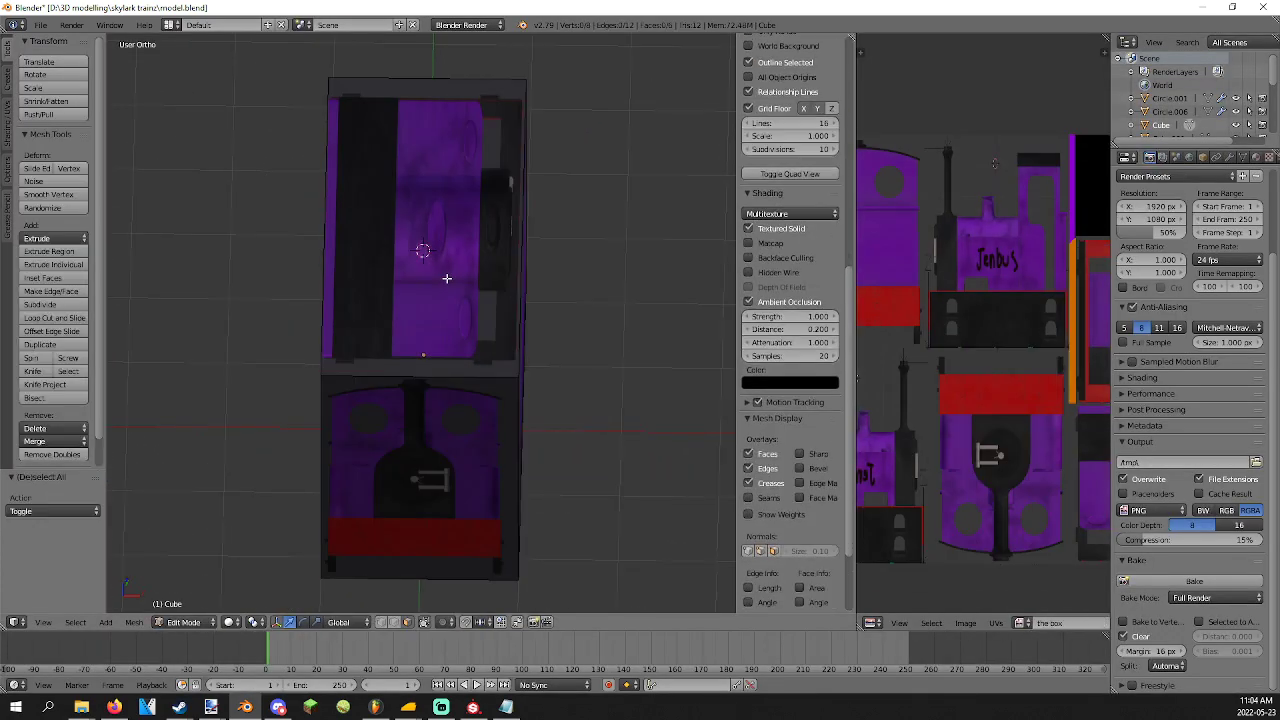
{"action": "right_click", "coordinate": [447, 278]}
{"action": "scroll", "coordinate": [862, 475], "scroll_direction": "down", "scroll_amount": 1}
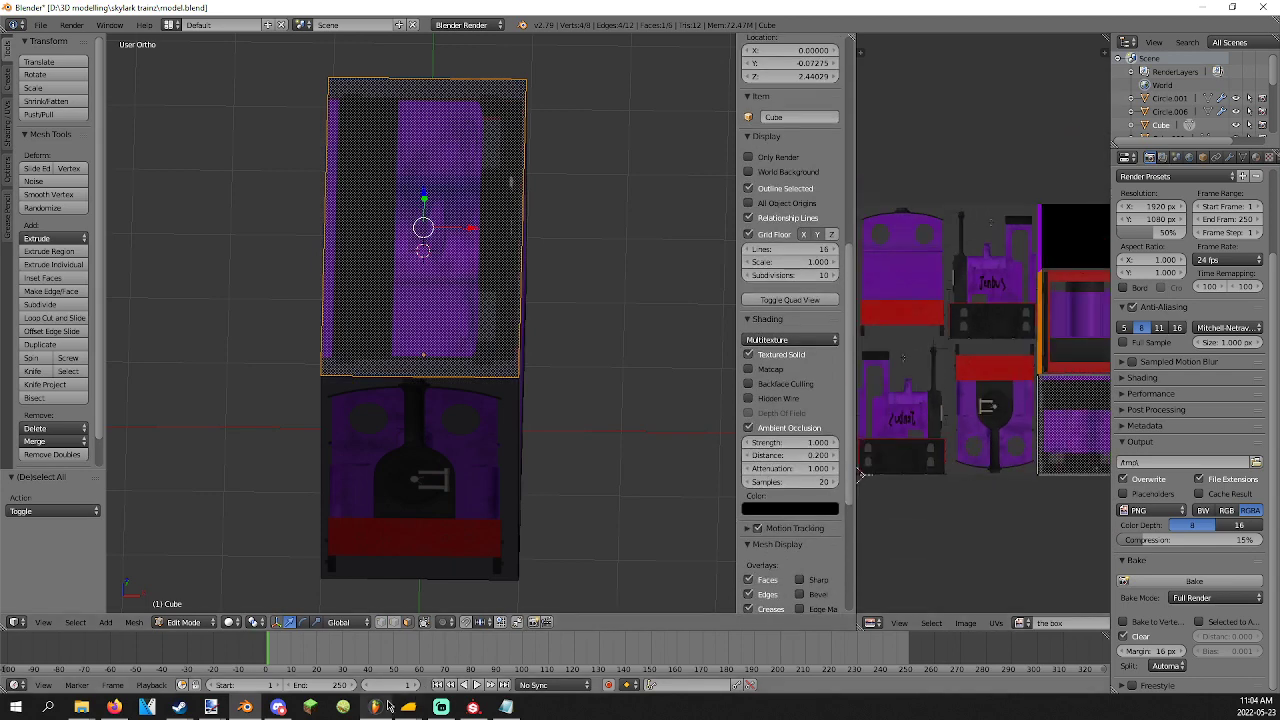
{"action": "key", "text": "a"}
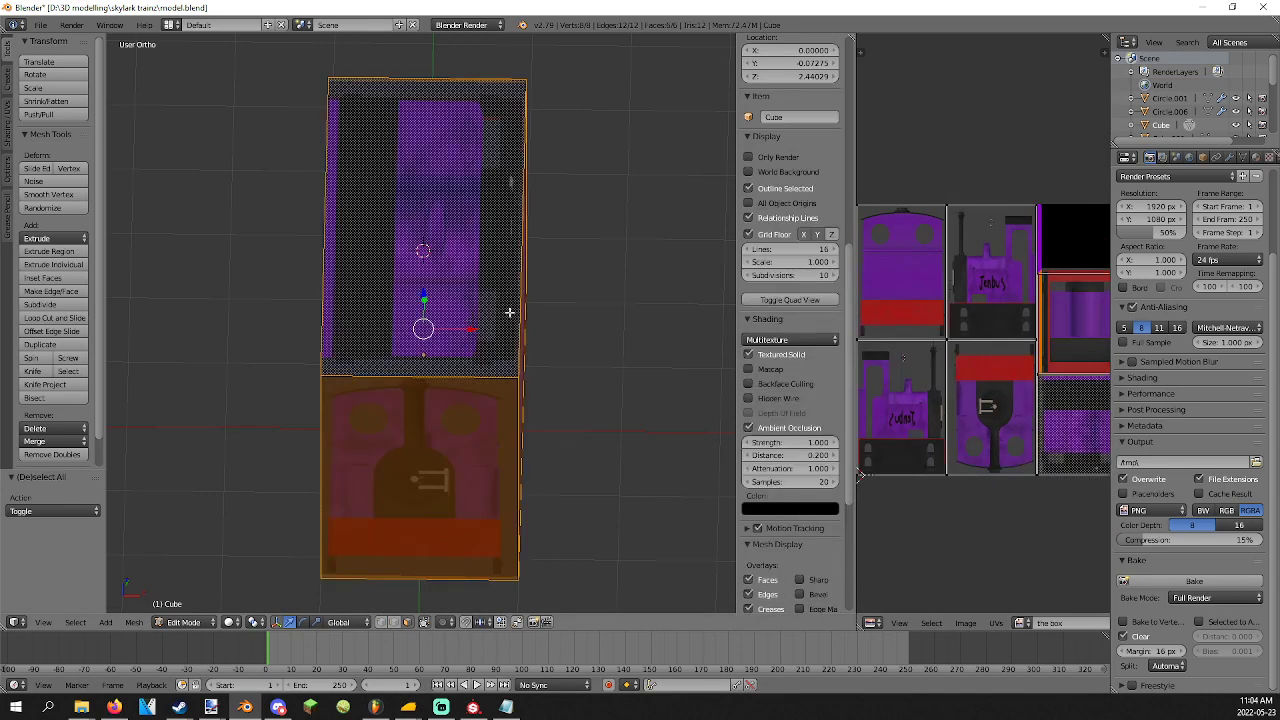
Select the cube's top face and rotate its UV area by 90° on the texture.
{"action": "right_click", "coordinate": [509, 313]}
{"action": "scroll", "coordinate": [996, 440], "scroll_direction": "down", "scroll_amount": 1}
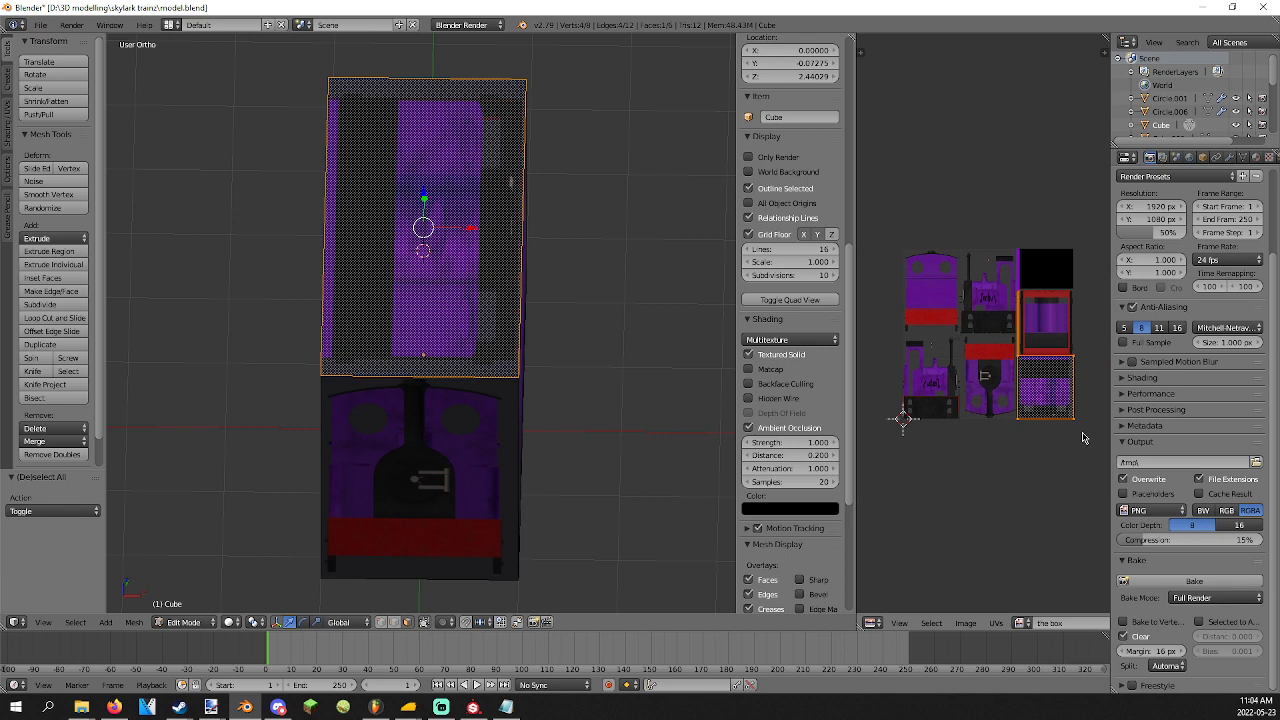
{"action": "key", "text": "r"}
{"action": "left_click", "coordinate": [866, 335]}
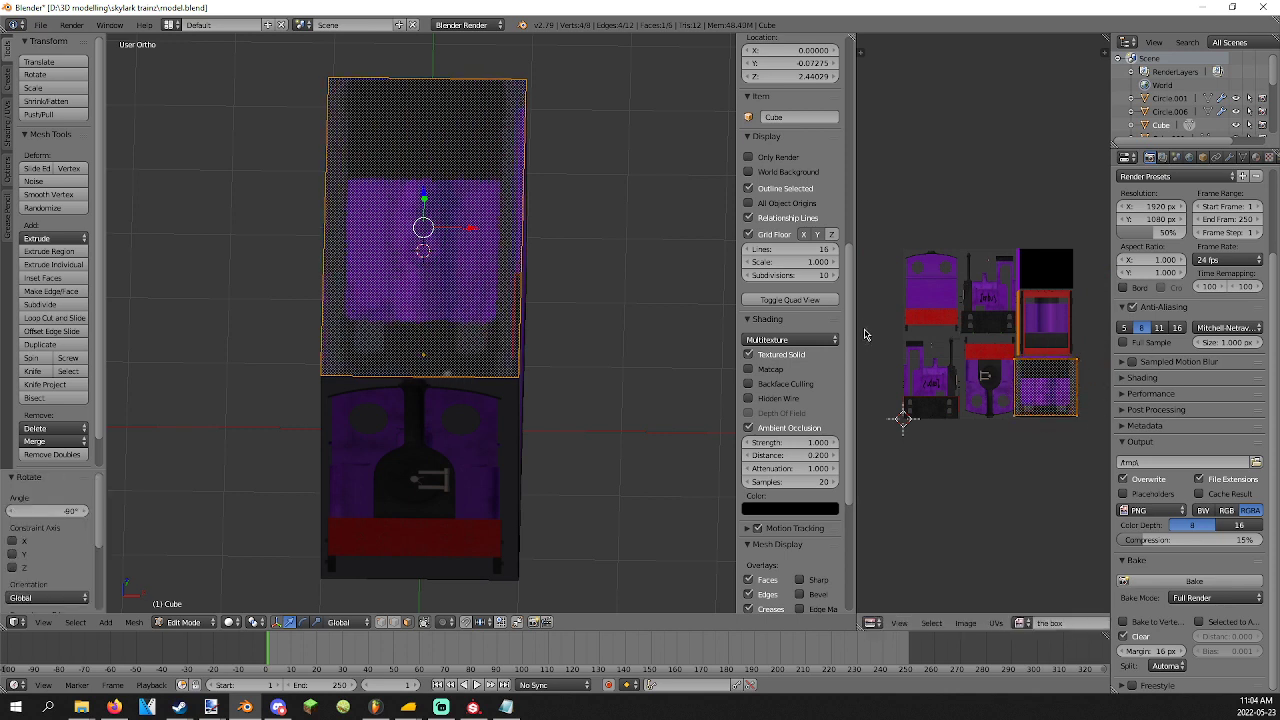
Scale the top face's UV area by 0.842 along X and about 1.14 along Y to fit the locomotive's top view.
{"action": "scroll", "coordinate": [1060, 425], "scroll_direction": "up", "scroll_amount": 6}
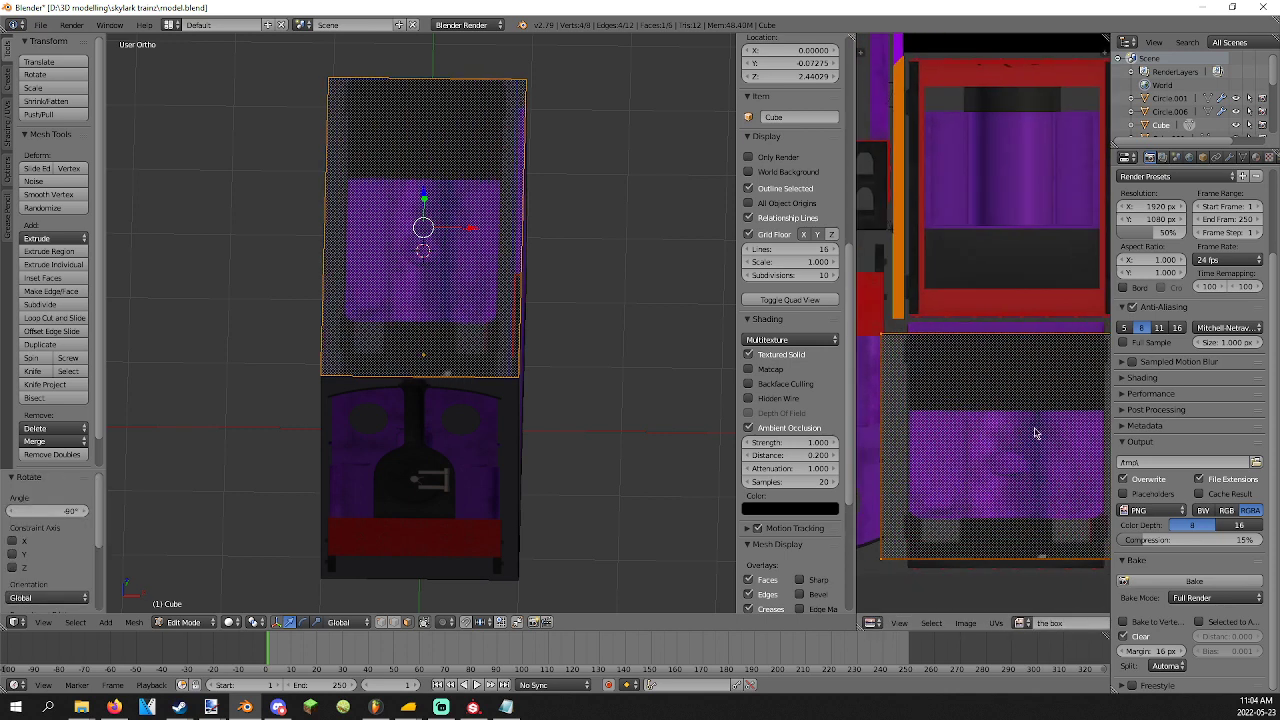
{"action": "left_click", "coordinate": [1038, 440]}
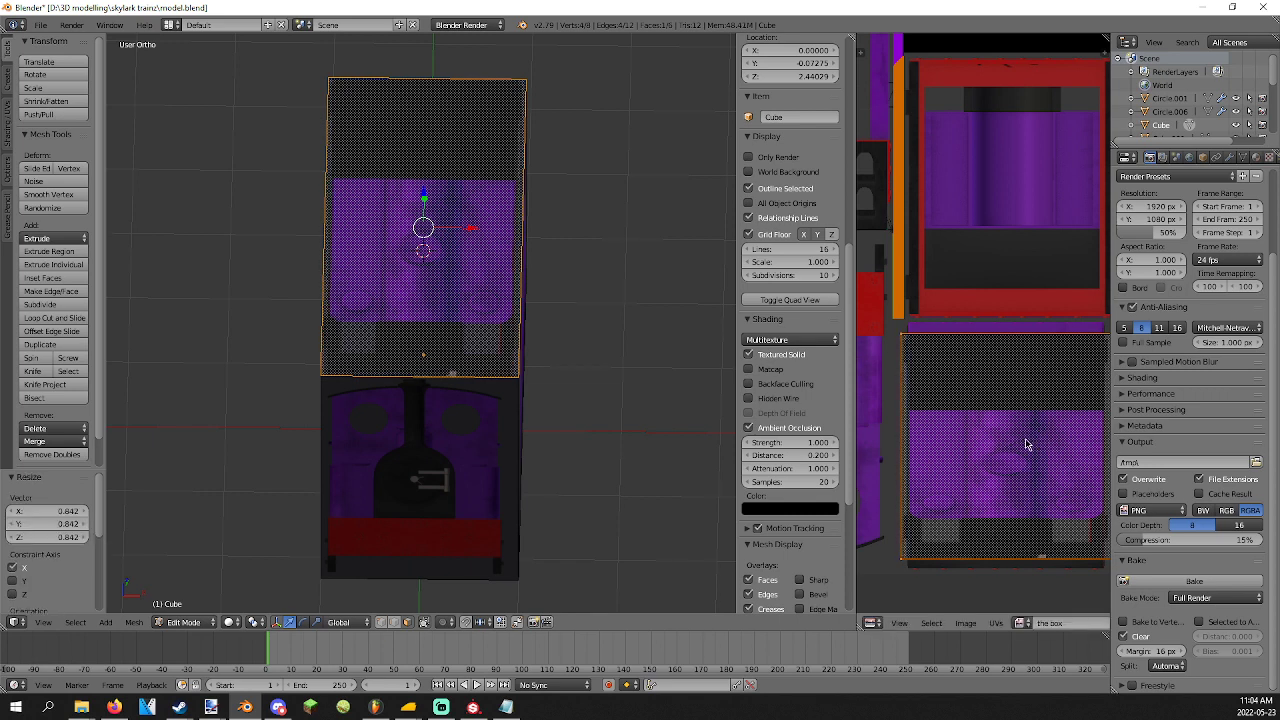
{"action": "key", "text": "y"}
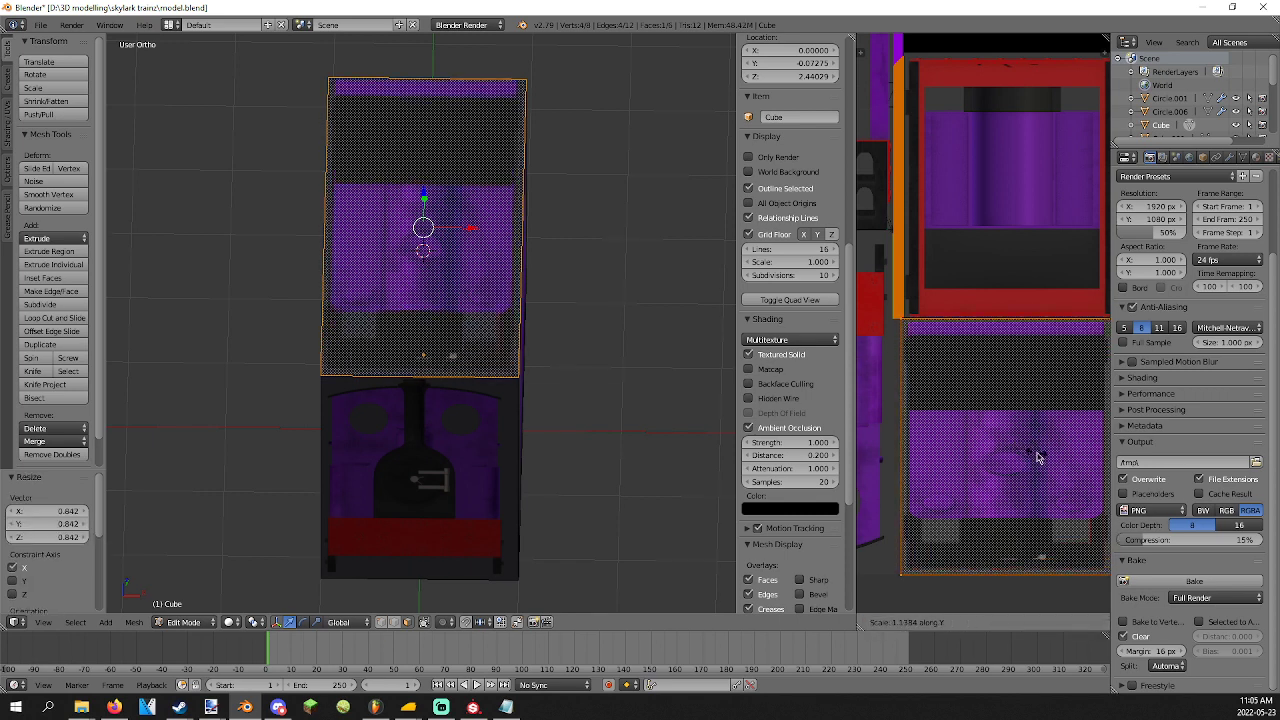
{"action": "left_click", "coordinate": [1037, 457]}
{"action": "key", "text": "a"}
Select the cube's side face with the upside-down lettering and rotate its UV area by 180°.
{"action": "middle_click_drag", "start_coordinate": [371, 371], "coordinate": [455, 324]}
{"action": "right_click", "coordinate": [442, 243]}
{"action": "right_click", "coordinate": [433, 327]}
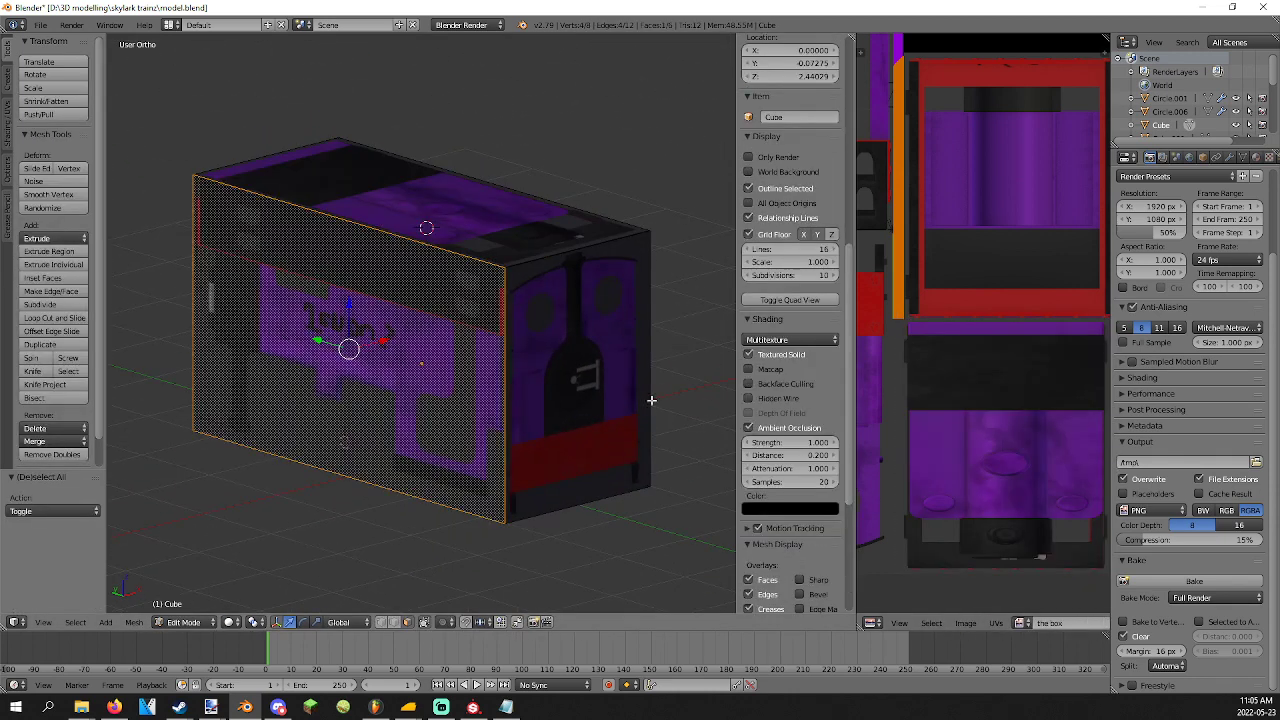
{"action": "scroll", "coordinate": [1000, 380], "scroll_direction": "down", "scroll_amount": 4}
{"action": "middle_click_drag", "start_coordinate": [996, 372], "coordinate": [1066, 362]}
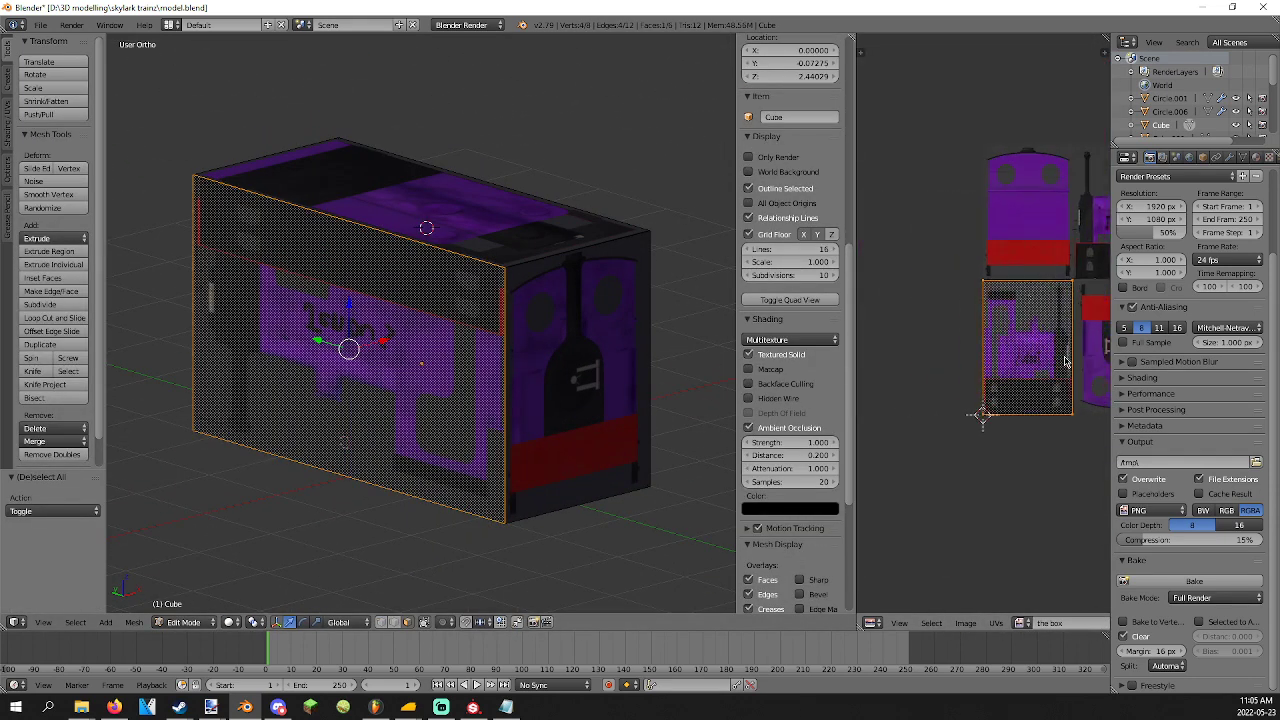
{"action": "key", "text": "r"}
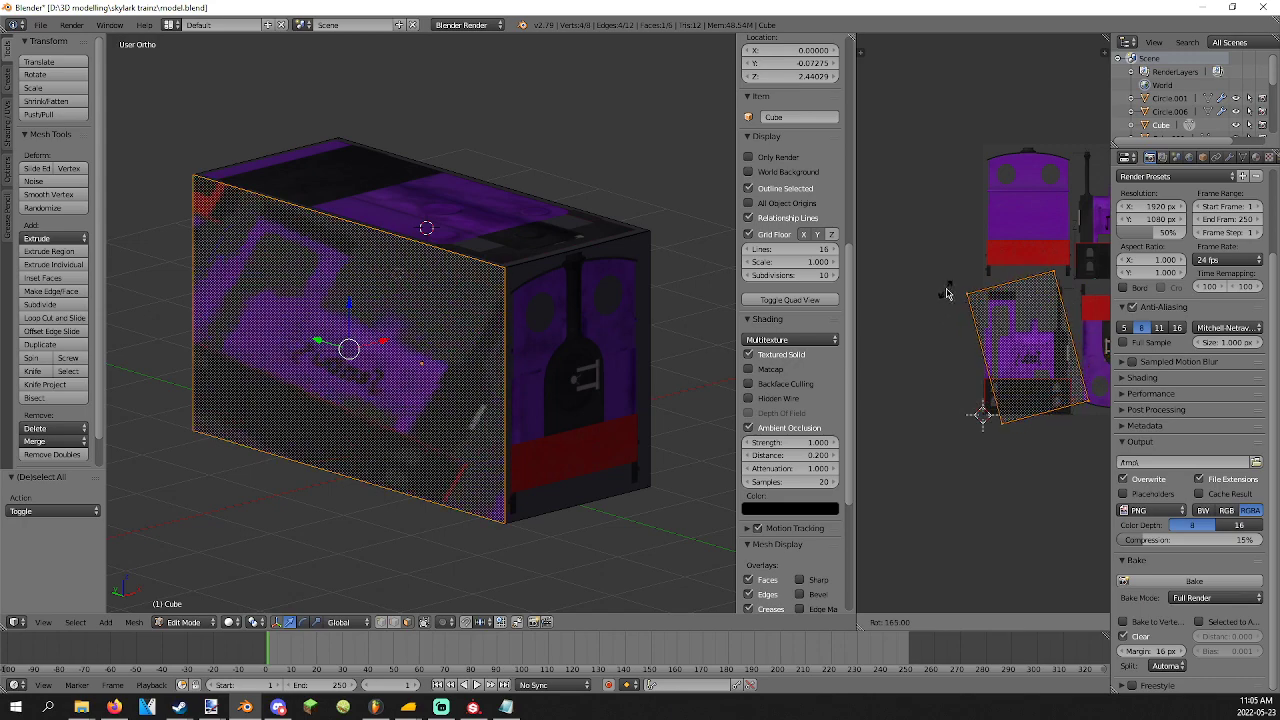
{"action": "left_click", "coordinate": [957, 280]}
Select the cube's underside face and rotate its UV area by 180° on the texture.
{"action": "key", "text": "Tab"}
{"action": "middle_click_drag", "start_coordinate": [300, 340], "coordinate": [386, 234]}
{"action": "key", "text": "Tab"}
{"action": "key", "text": "Tab"}
{"action": "key", "text": "Tab"}
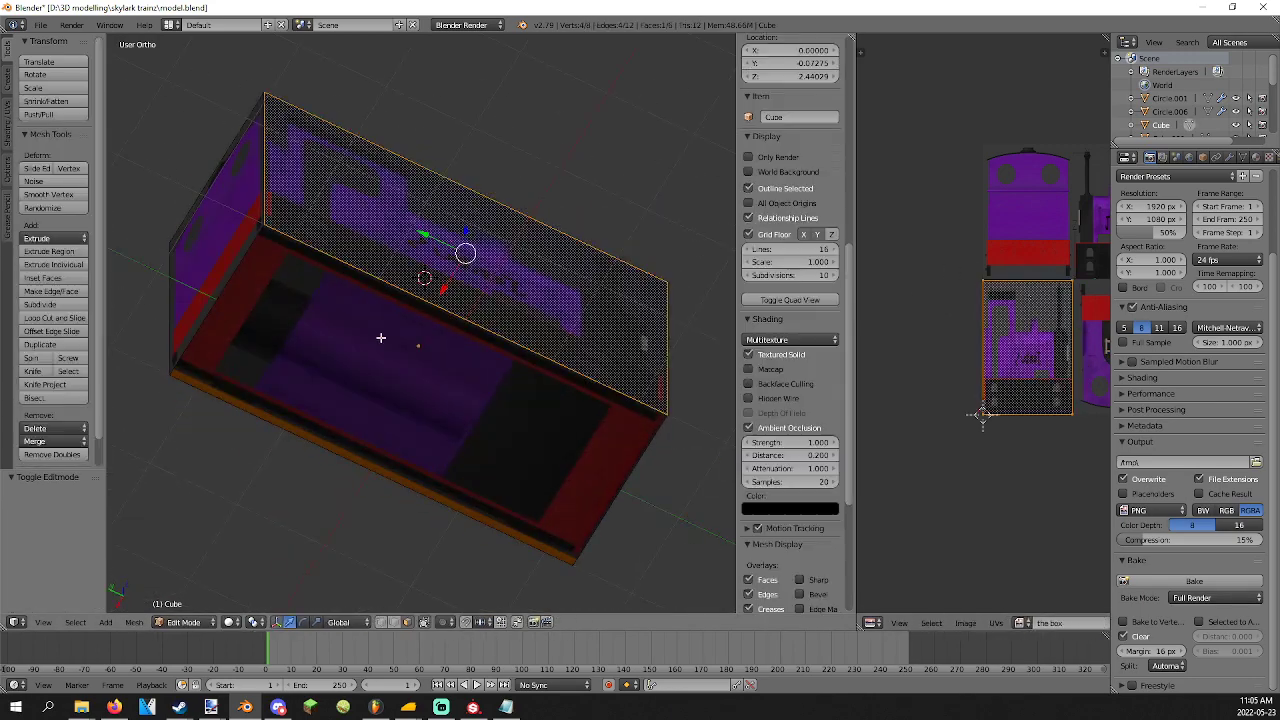
{"action": "key", "text": "Tab"}
{"action": "key", "text": "Tab"}
{"action": "right_click", "coordinate": [400, 340]}
{"action": "scroll", "coordinate": [990, 345], "scroll_direction": "down", "scroll_amount": 3}
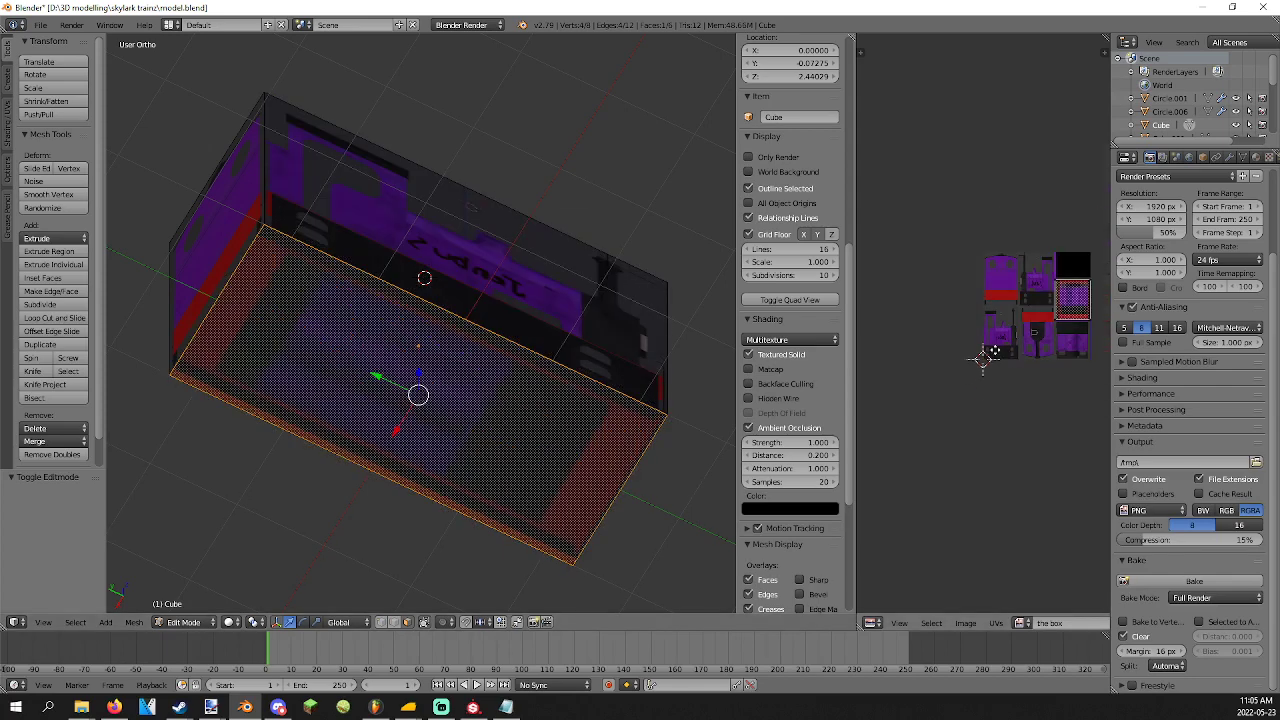
{"action": "scroll", "coordinate": [997, 348], "scroll_direction": "up", "scroll_amount": 3}
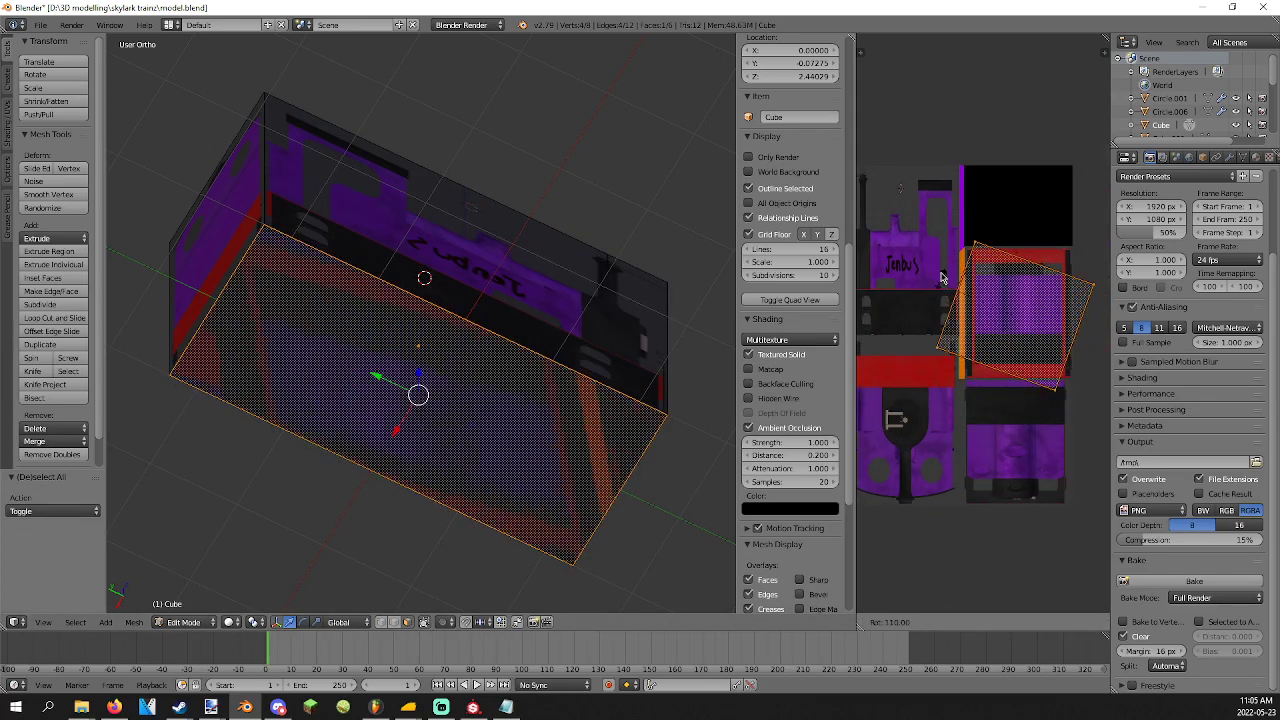
{"action": "left_click", "coordinate": [1015, 223]}
Leave Edit Mode, check the textured box from the front, and save model.blend over the existing file.
{"action": "key", "text": "Tab"}
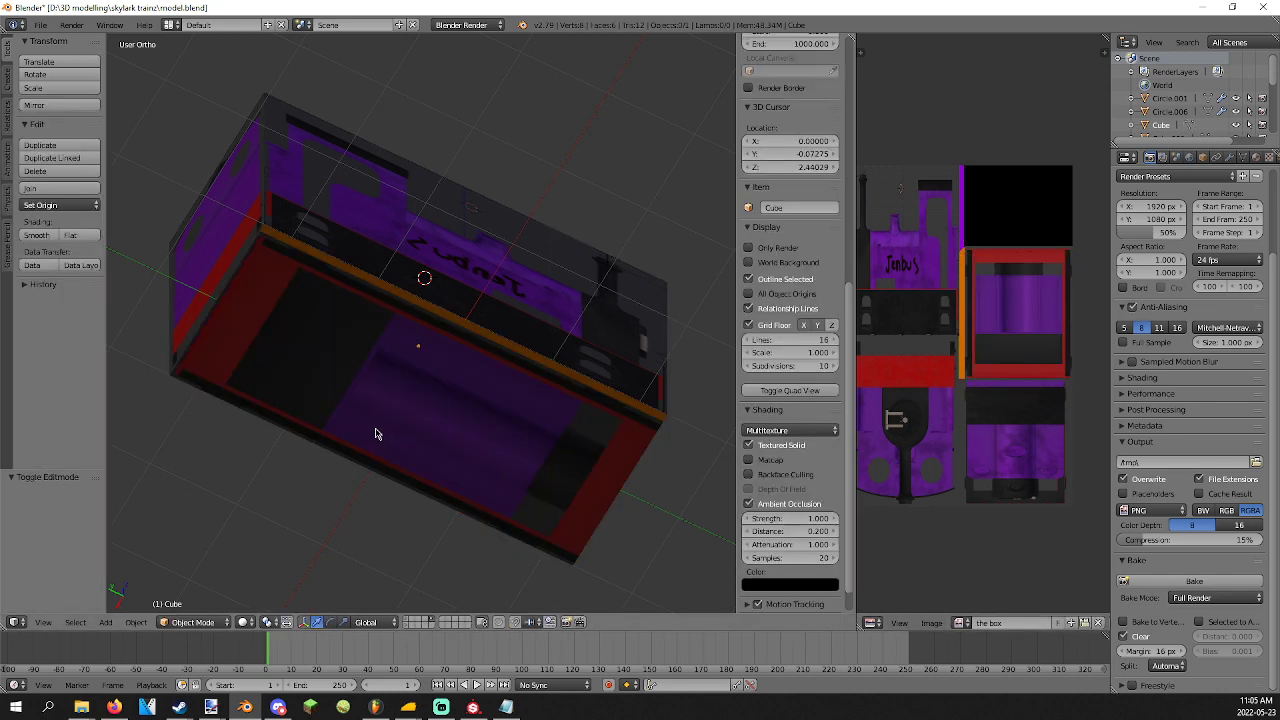
{"action": "scroll", "coordinate": [375, 435], "scroll_direction": "down", "scroll_amount": 3}
{"action": "middle_click_drag", "start_coordinate": [375, 435], "coordinate": [453, 367]}
{"action": "key", "text": "ctrl+s"}
{"action": "left_click", "coordinate": [325, 404]}
Return the cube to Edit Mode and select all of its faces.
{"action": "key", "text": "Tab"}
{"action": "scroll", "coordinate": [453, 367], "scroll_direction": "up", "scroll_amount": 2}
{"action": "key", "text": "a"}
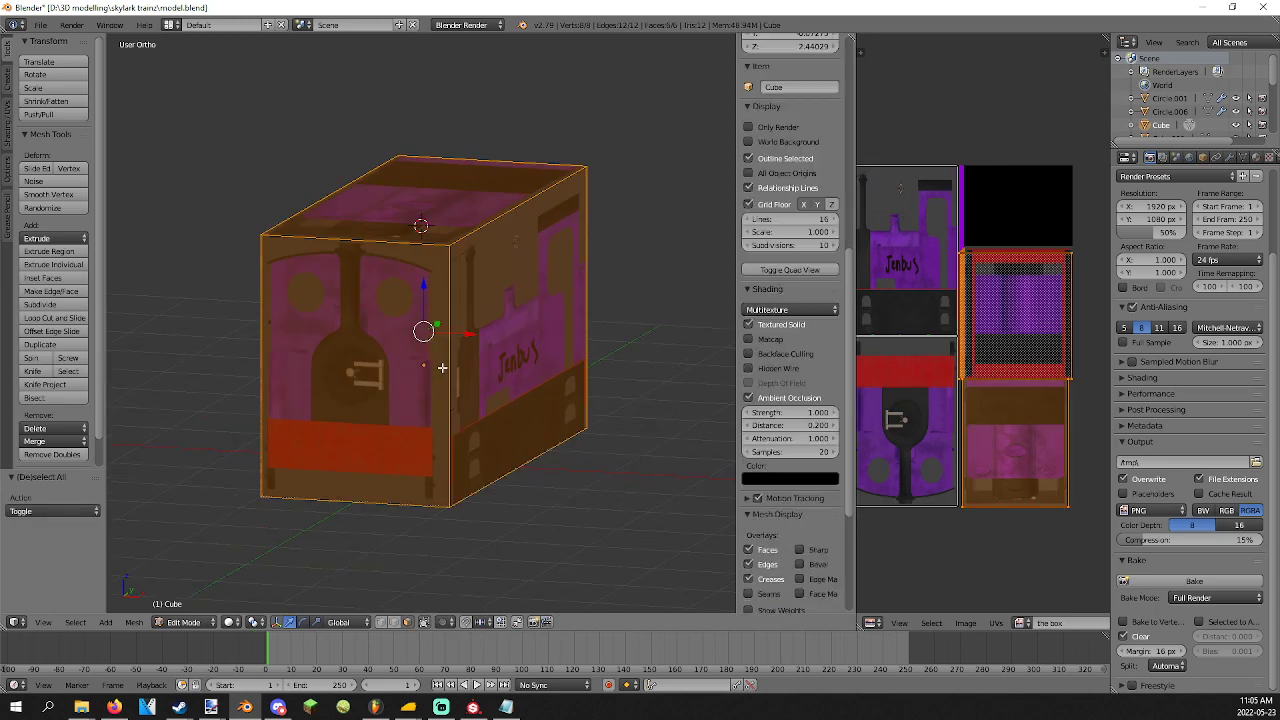
Leave Edit Mode on the cube and bring up the textures folder inside skylark trainz in File Explorer.
{"action": "key", "text": "Tab"}
{"action": "left_click", "coordinate": [92, 712]}
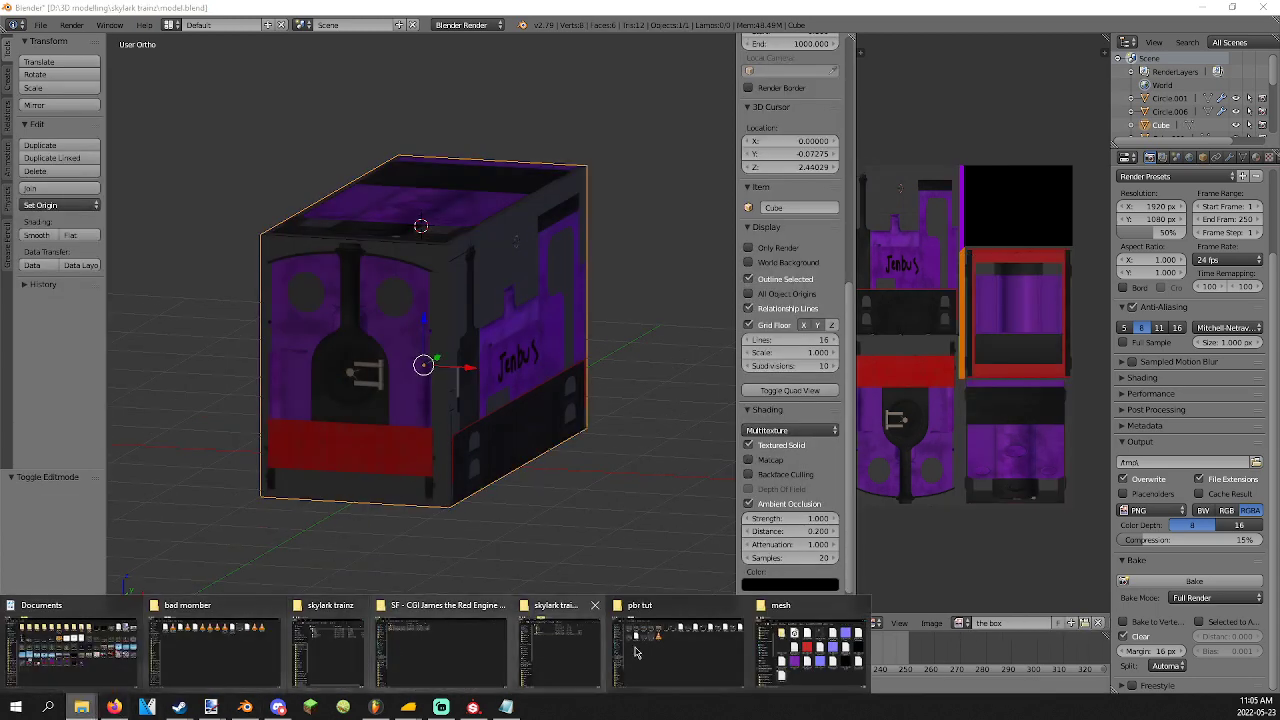
{"action": "mouse_move", "coordinate": [806, 660]}
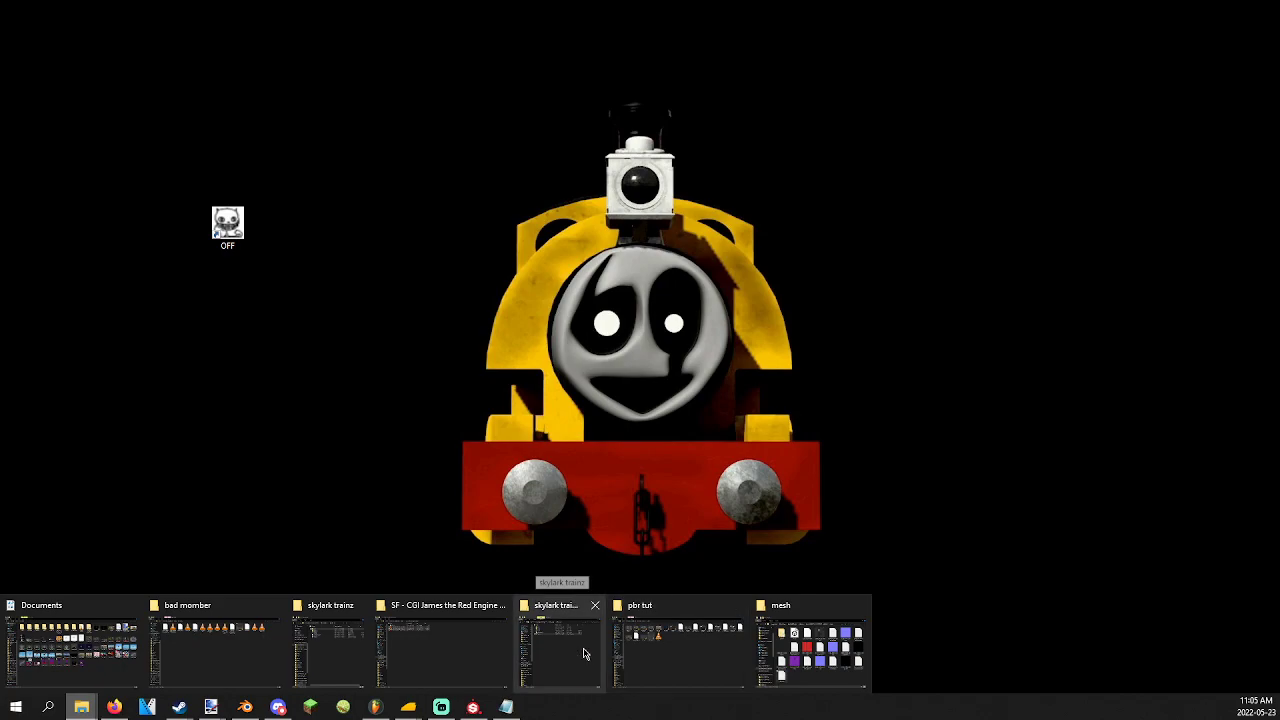
{"action": "left_click", "coordinate": [585, 654]}
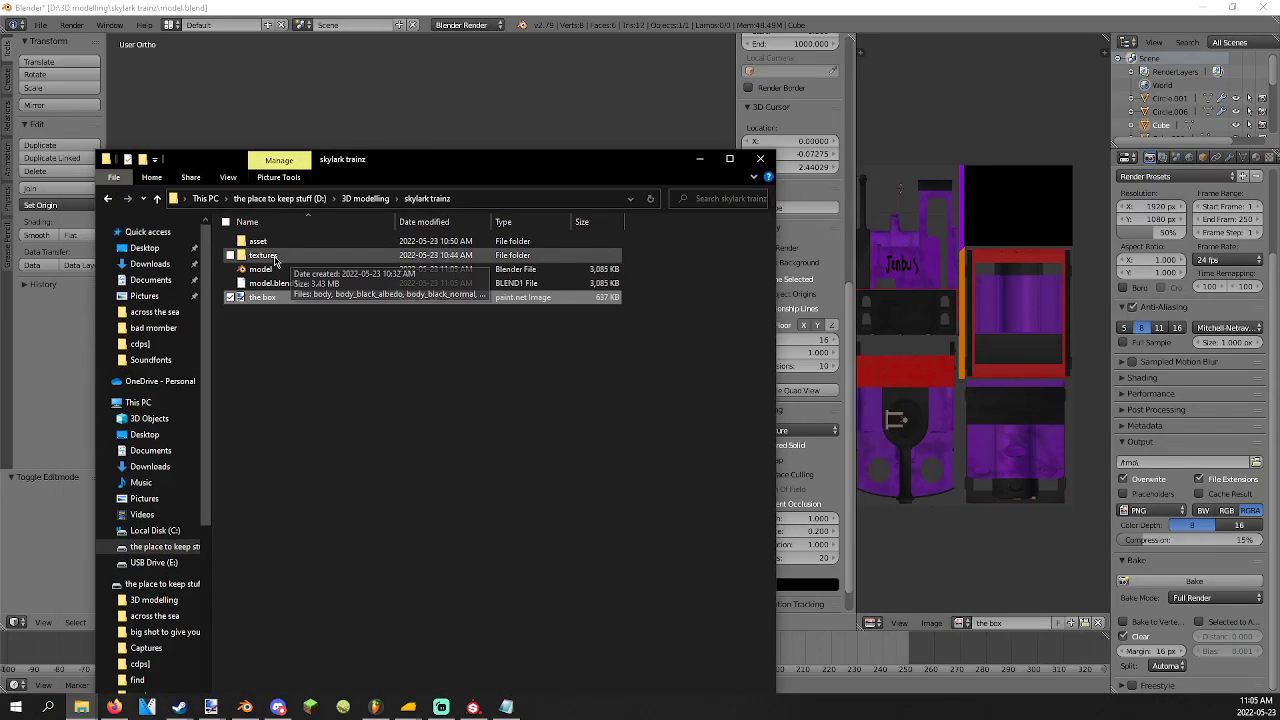
{"action": "double_click", "coordinate": [268, 256]}
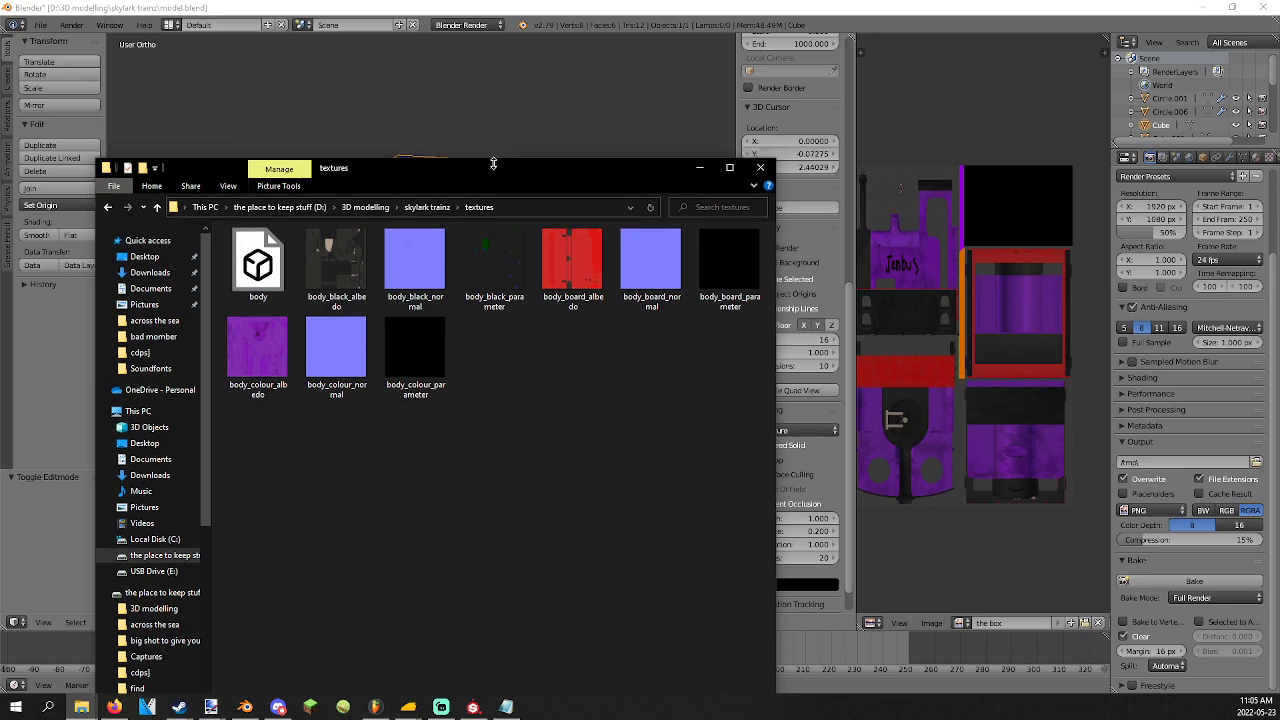
{"action": "left_click_drag", "start_coordinate": [491, 160], "coordinate": [482, 117]}
Remove all existing material slots from the cube and add a new material named bocks.m.pbrmetal.
{"action": "left_click", "coordinate": [1227, 158]}
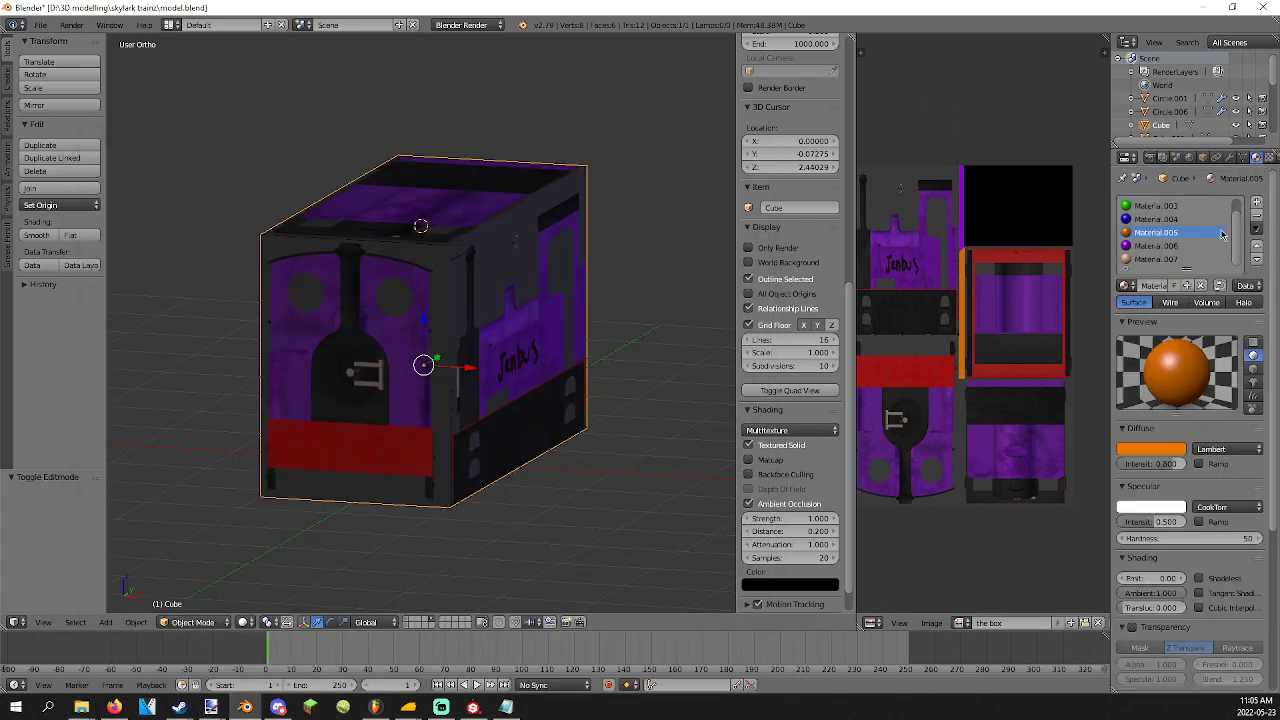
{"action": "left_click", "coordinate": [1263, 218]}
{"action": "left_click", "coordinate": [1264, 219]}
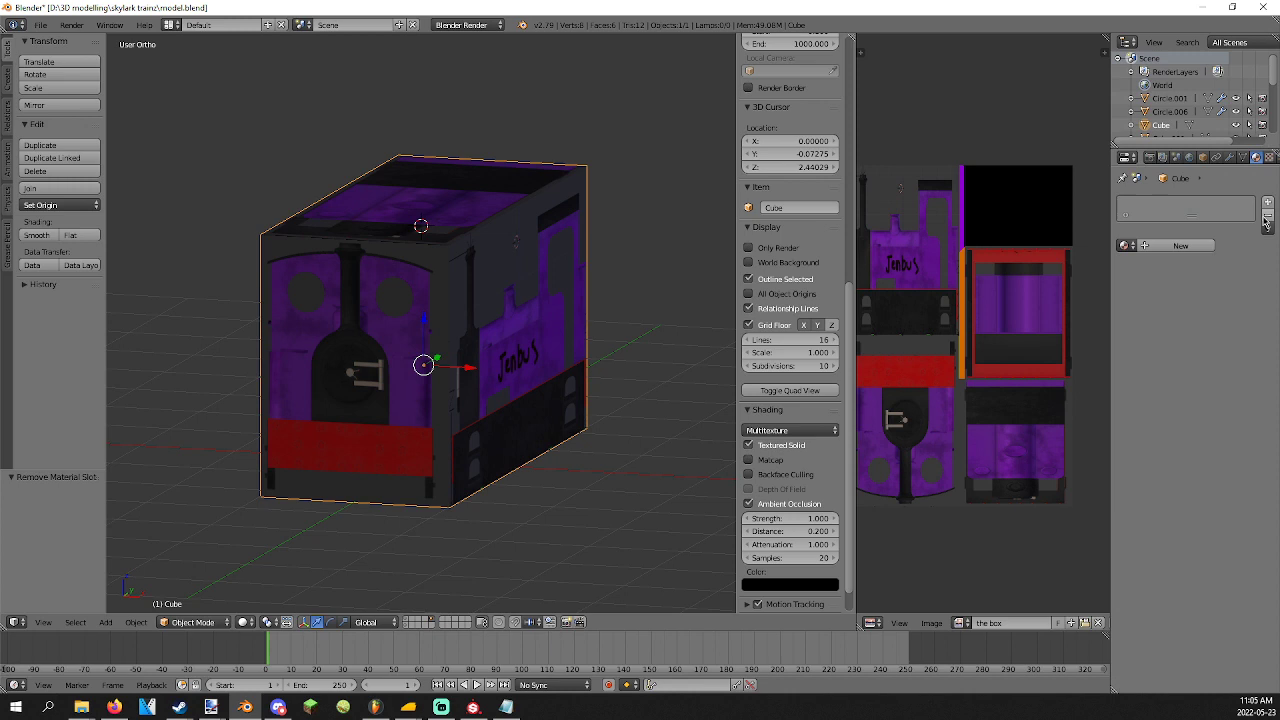
{"action": "left_click", "coordinate": [1182, 246]}
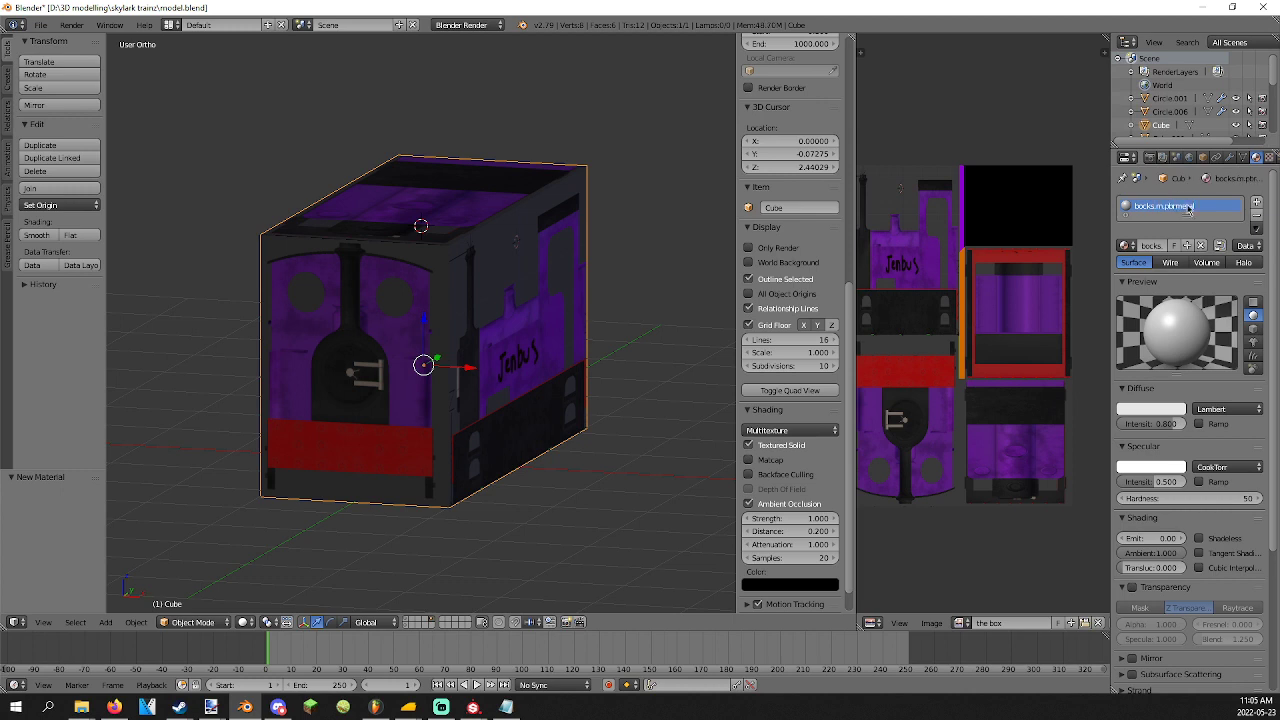
Add an image texture to the new material using the box.png and turn off its Use Alpha option.
{"action": "left_click", "coordinate": [1229, 157]}
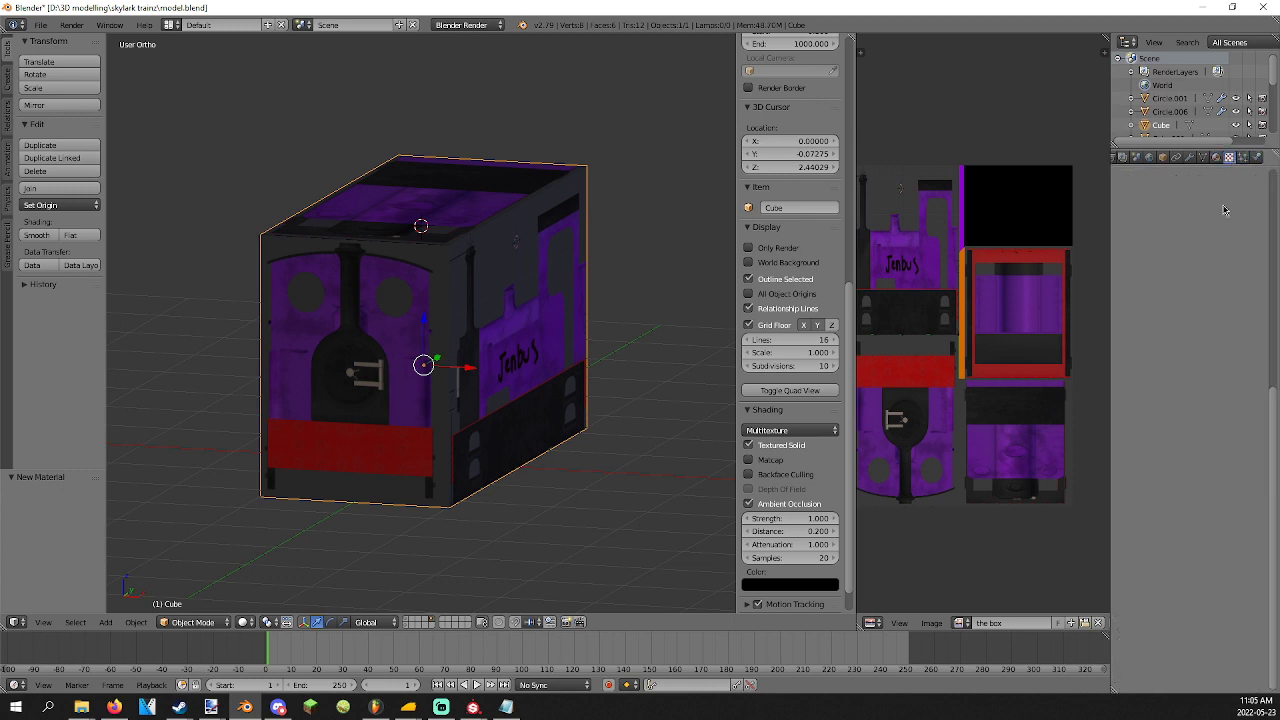
{"action": "left_click", "coordinate": [1200, 286]}
{"action": "scroll", "coordinate": [1195, 352], "scroll_direction": "down", "scroll_amount": 2}
{"action": "left_click", "coordinate": [1233, 403]}
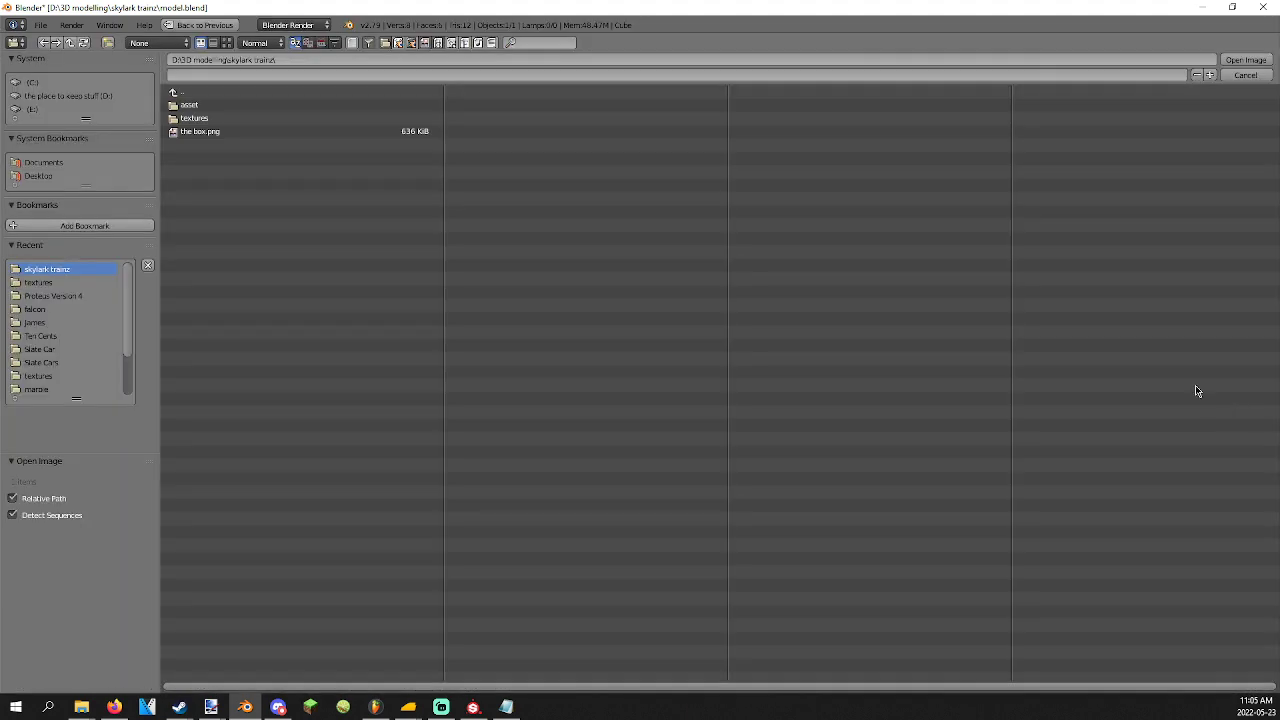
{"action": "double_click", "coordinate": [210, 133]}
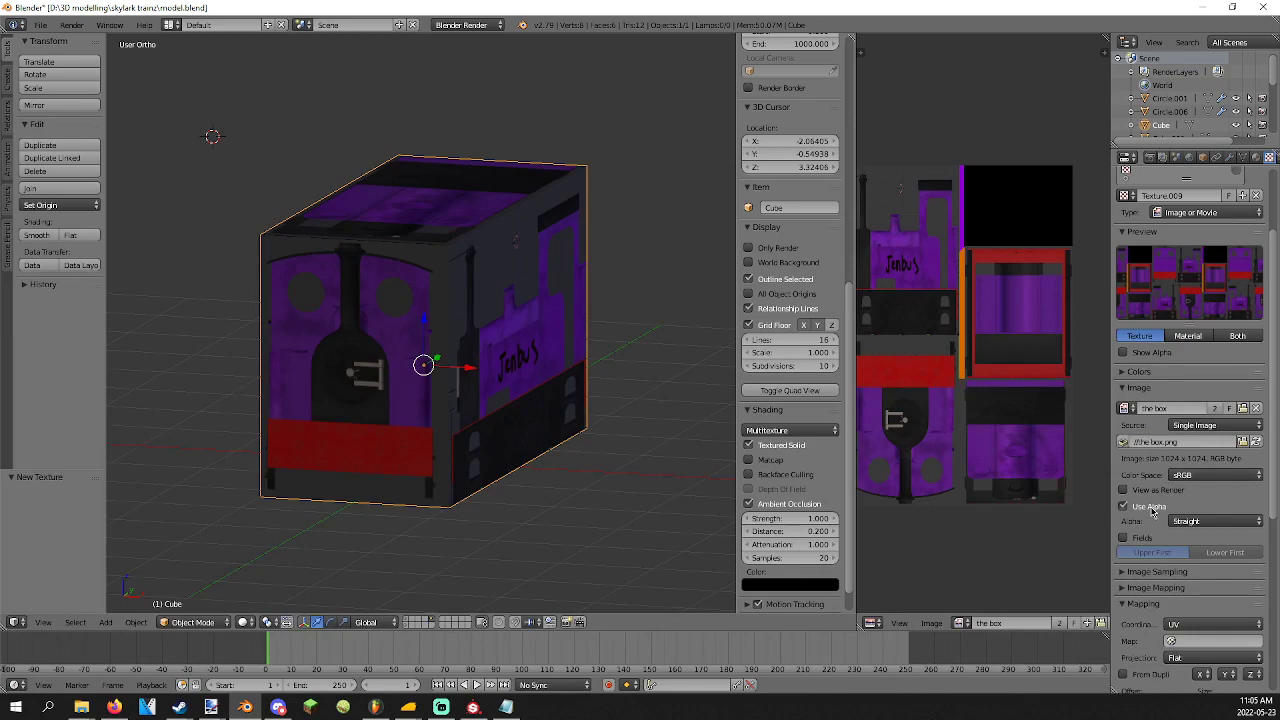
{"action": "scroll", "coordinate": [1210, 367], "scroll_direction": "up", "scroll_amount": 4}
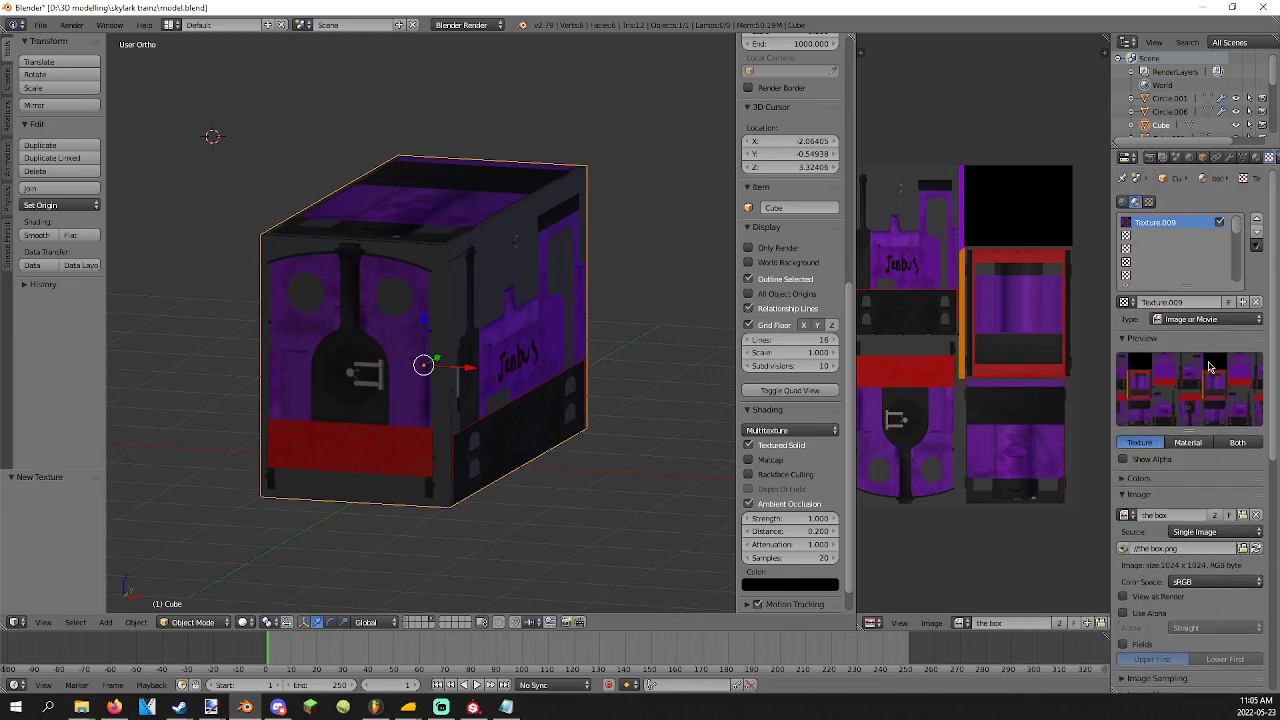
Add a second image texture in the next slot using body_black_normal.png from the textures folder.
{"action": "left_click", "coordinate": [1150, 234]}
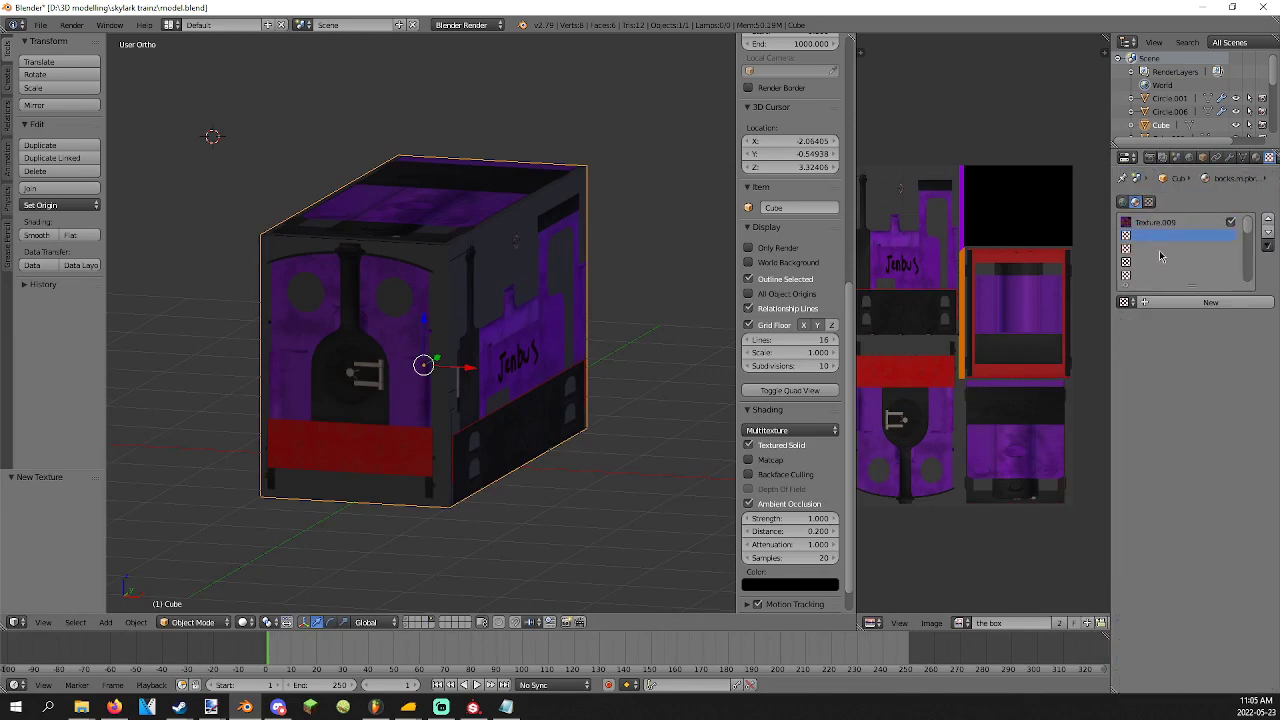
{"action": "left_click", "coordinate": [1183, 302]}
{"action": "left_click", "coordinate": [1231, 528]}
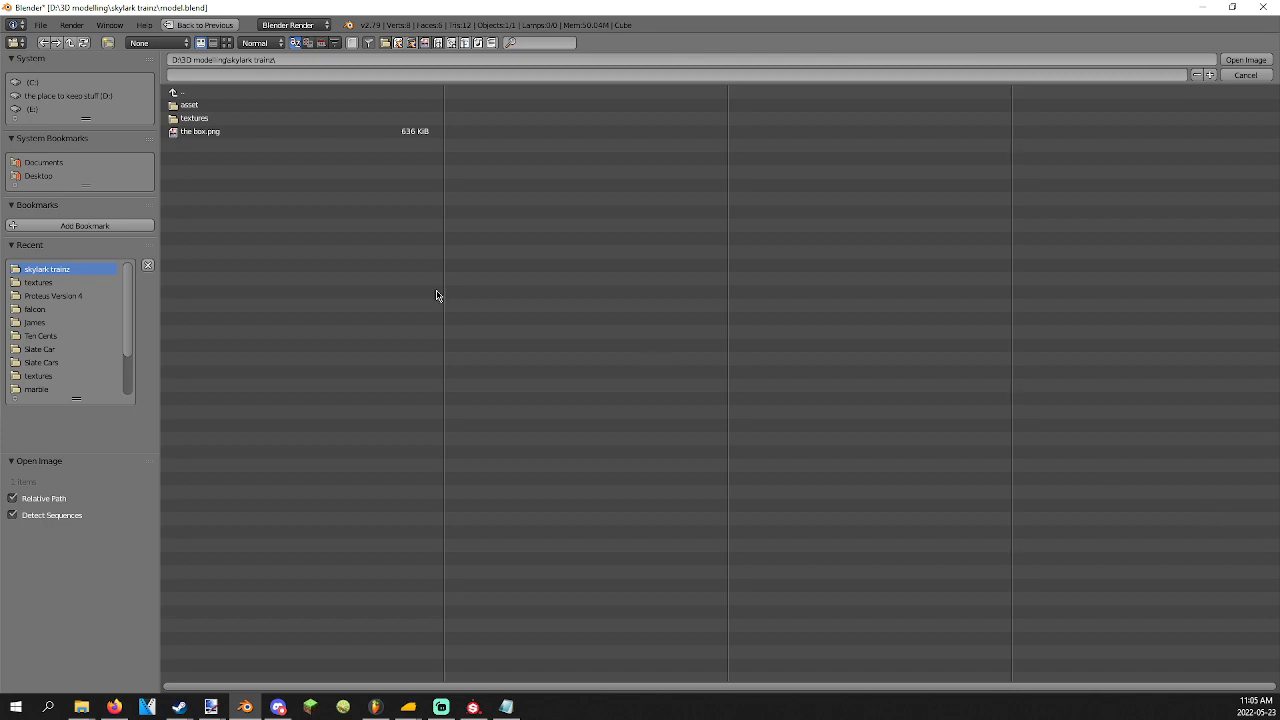
{"action": "left_click", "coordinate": [211, 118]}
{"action": "left_click", "coordinate": [227, 43]}
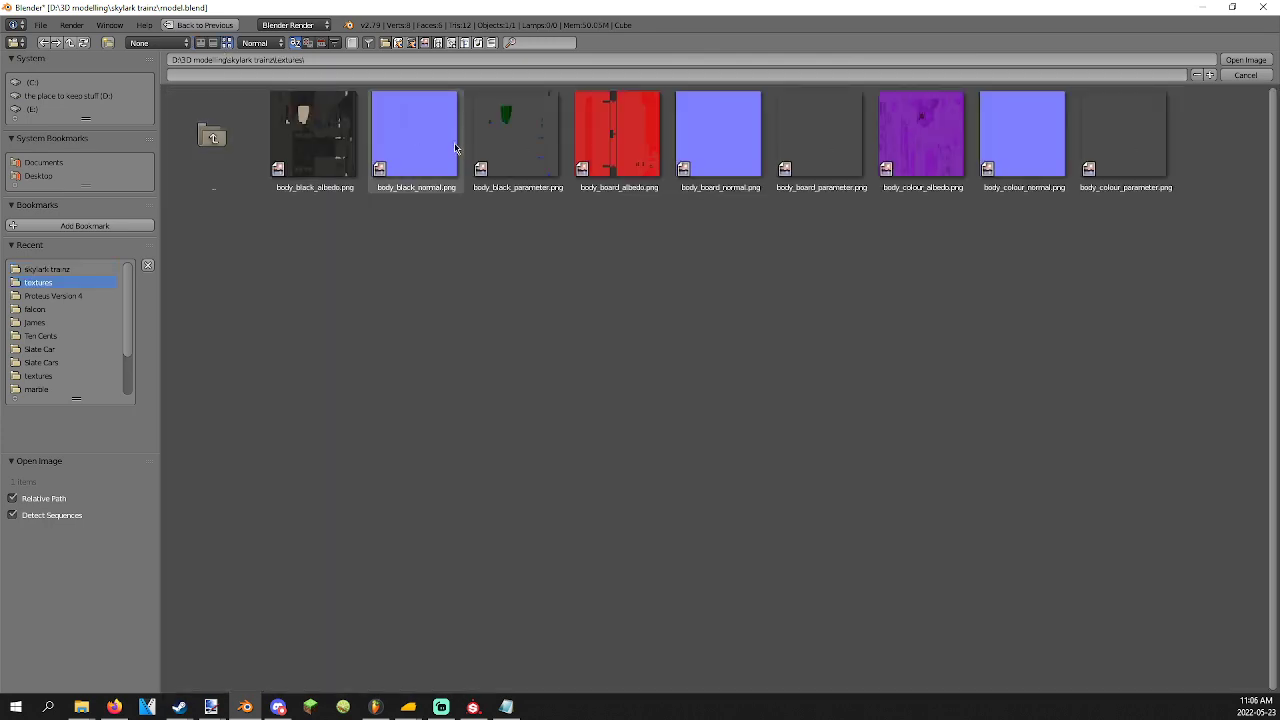
{"action": "double_click", "coordinate": [438, 145]}
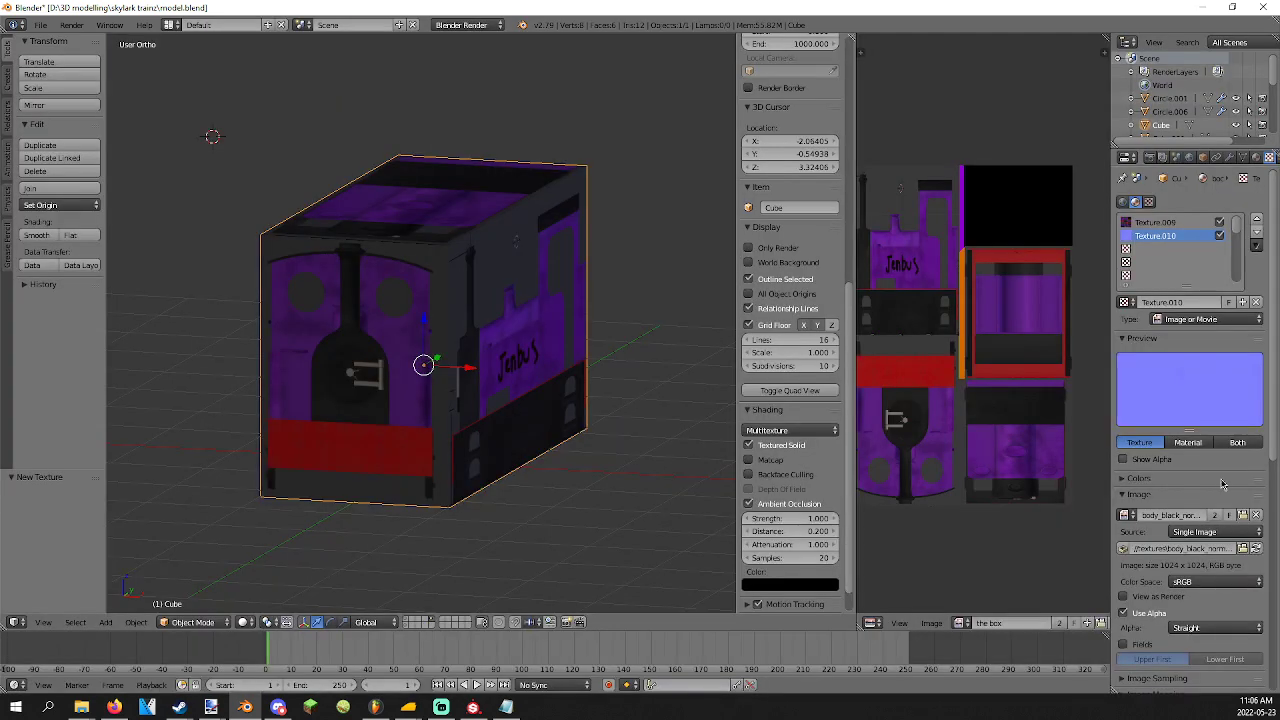
Turn off the diffuse colour influence of the normal map texture.
{"action": "scroll", "coordinate": [1222, 484], "scroll_direction": "down", "scroll_amount": 8}
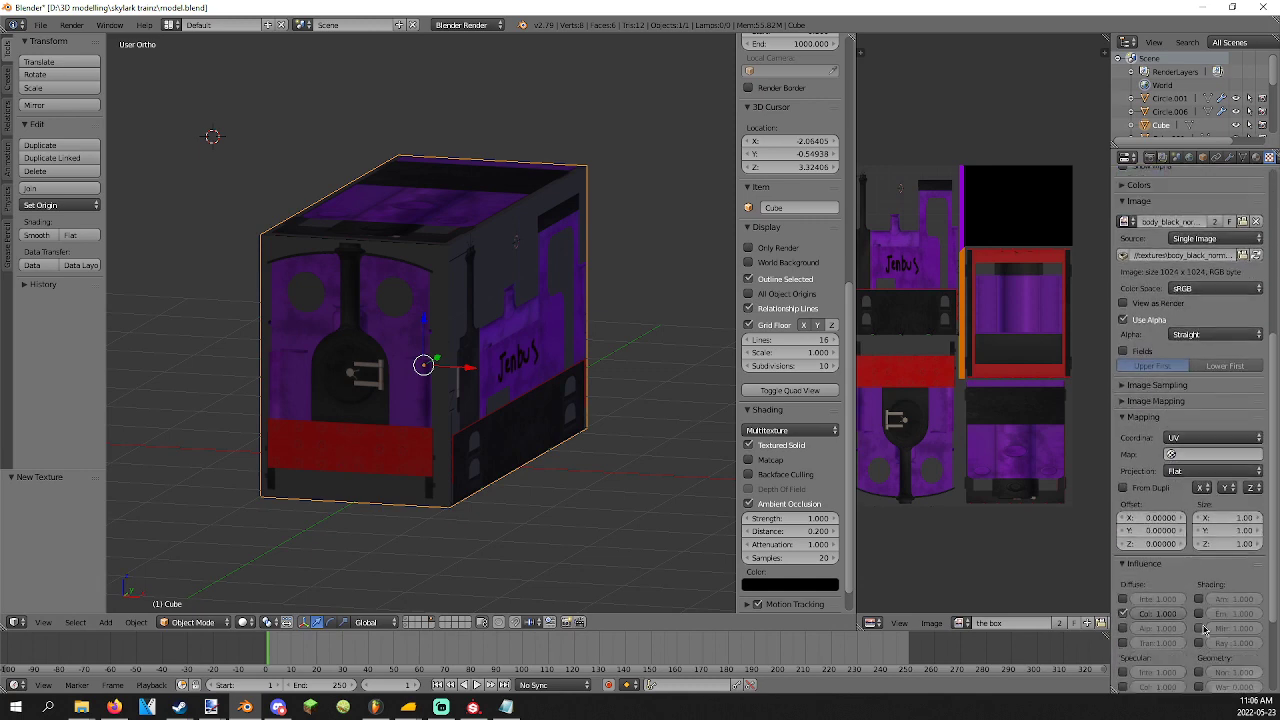
{"action": "scroll", "coordinate": [1205, 628], "scroll_direction": "down", "scroll_amount": 3}
{"action": "left_click", "coordinate": [1122, 533]}
Add a third image texture in the following slot using body_board_parameter.png from the textures folder.
{"action": "scroll", "coordinate": [1188, 384], "scroll_direction": "up", "scroll_amount": 8}
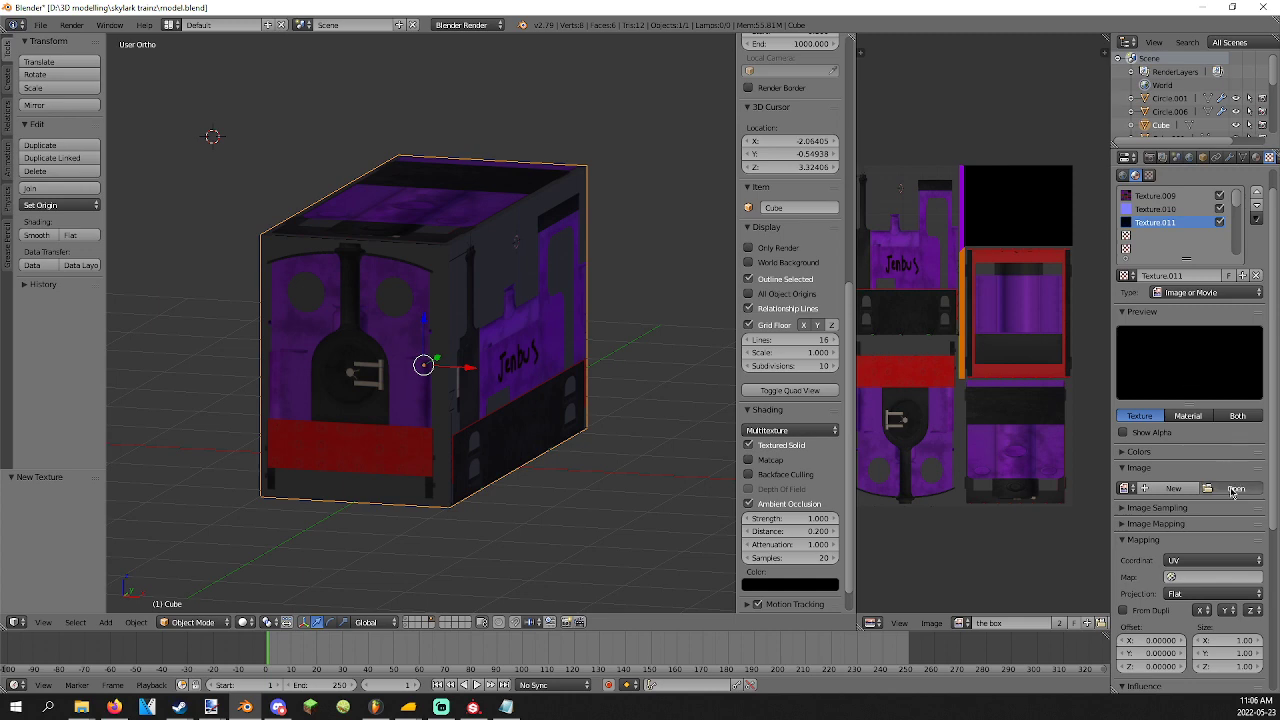
{"action": "left_click", "coordinate": [1233, 490]}
{"action": "left_click", "coordinate": [112, 270]}
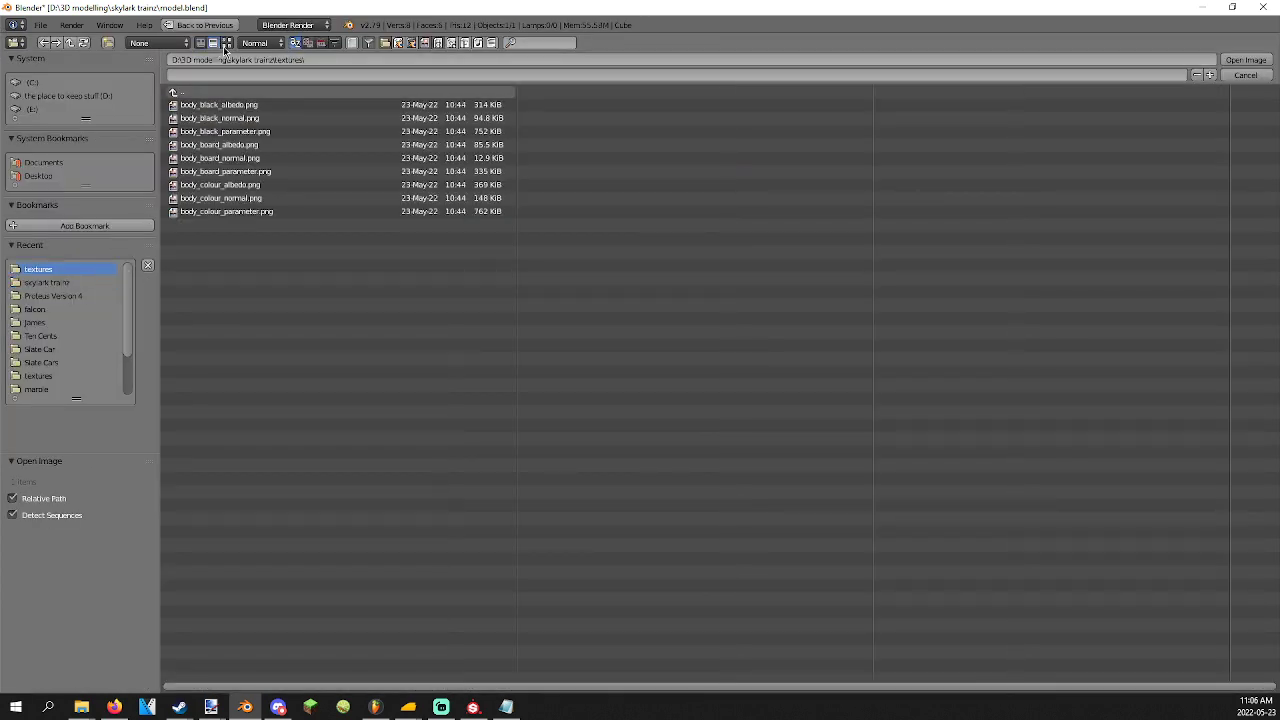
{"action": "left_click", "coordinate": [226, 43]}
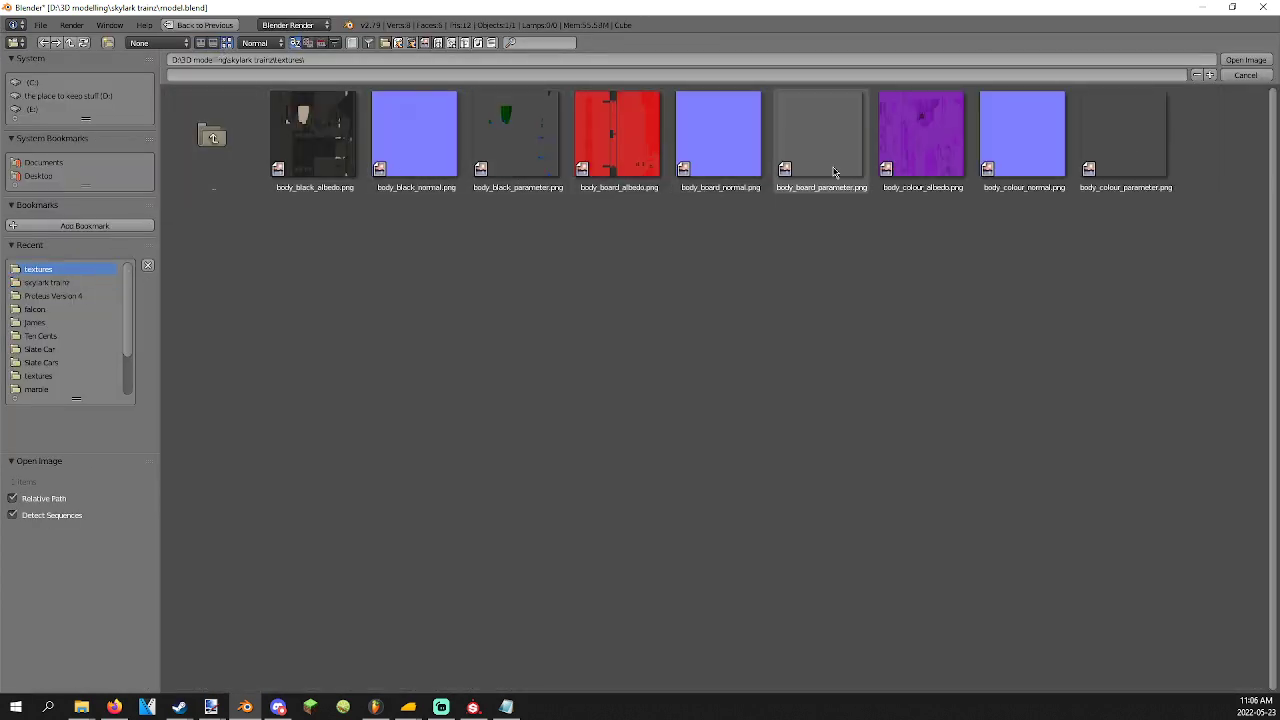
{"action": "double_click", "coordinate": [818, 140]}
Switch the parameter texture's influence from diffuse colour to specular hardness.
{"action": "scroll", "coordinate": [1160, 588], "scroll_direction": "down", "scroll_amount": 10}
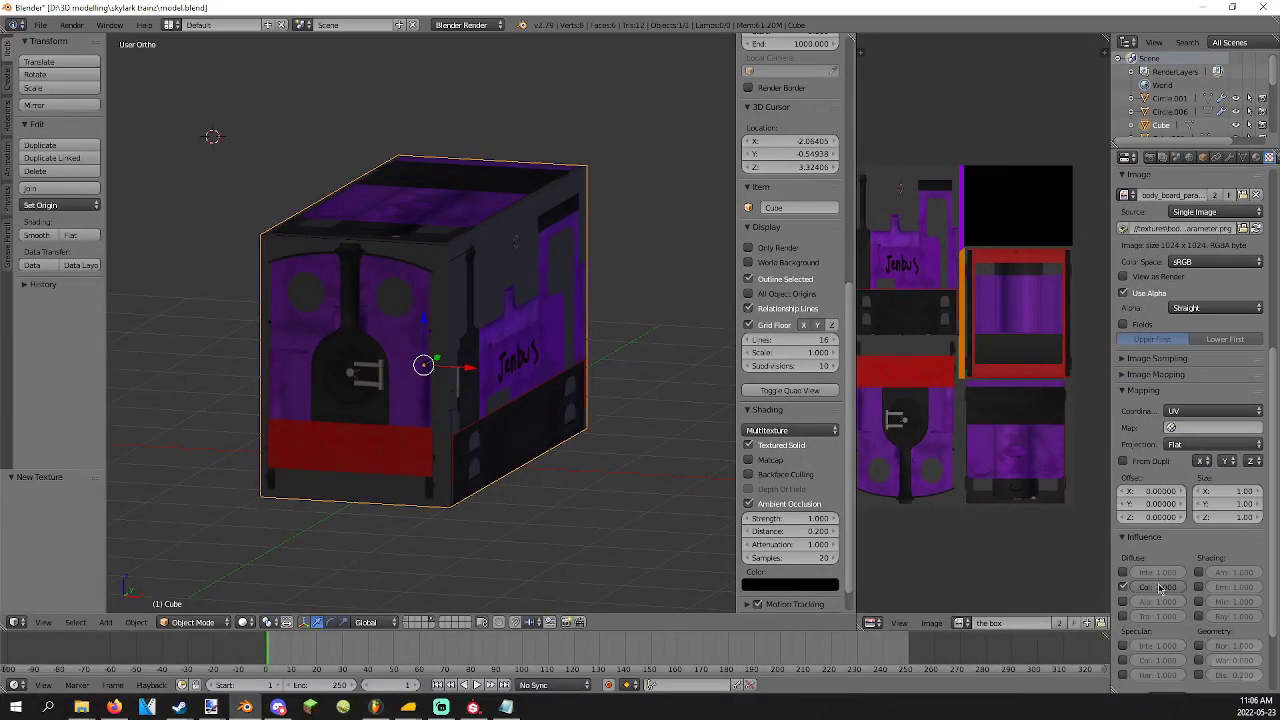
{"action": "scroll", "coordinate": [1128, 646], "scroll_direction": "down", "scroll_amount": 2}
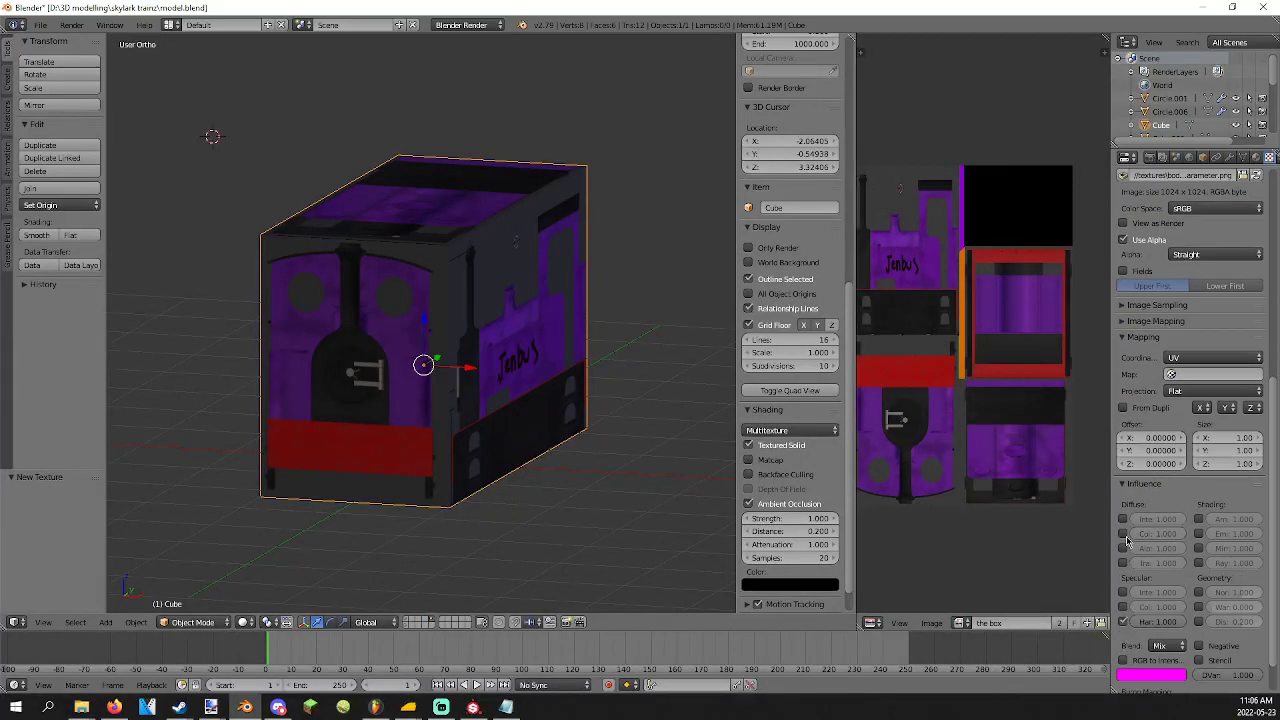
{"action": "scroll", "coordinate": [580, 309], "scroll_direction": "down", "scroll_amount": 3}
Reselect the textured cube and save the blend file.
{"action": "key", "text": "a"}
{"action": "middle_click_drag", "start_coordinate": [580, 309], "coordinate": [517, 315]}
{"action": "key", "text": "a"}
{"action": "key", "text": "ctrl+s"}
{"action": "left_click", "coordinate": [511, 309]}
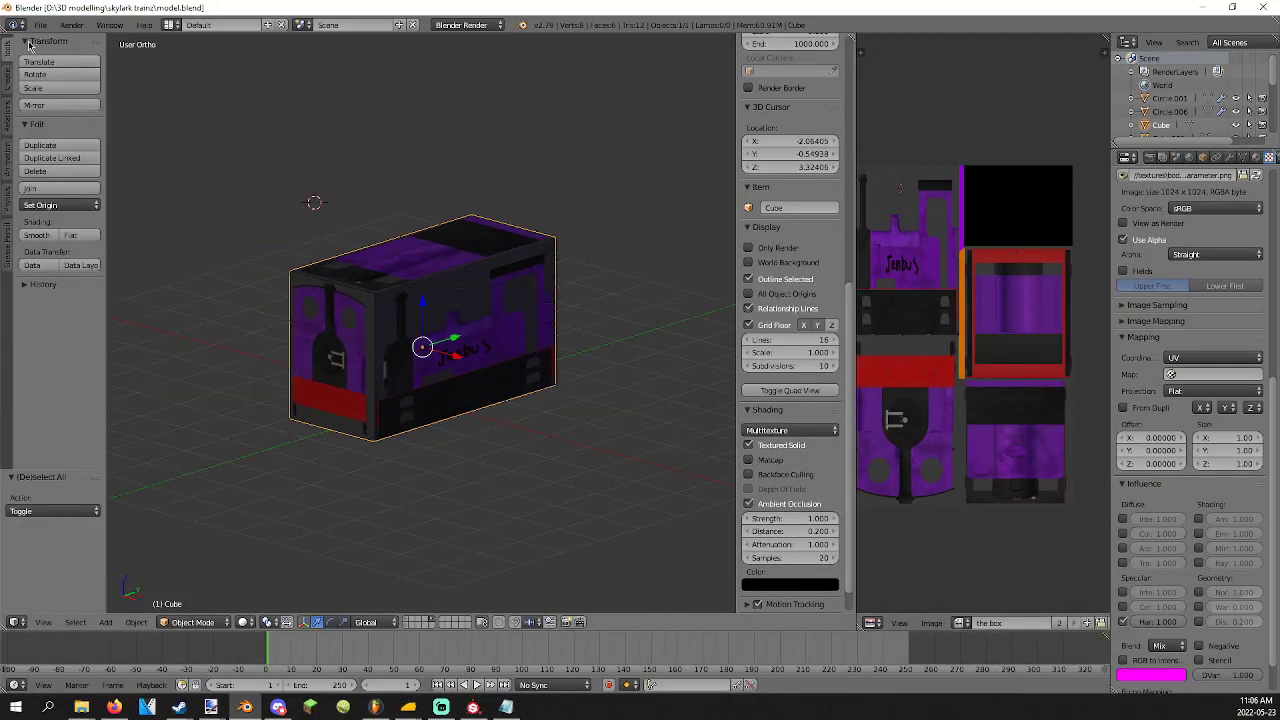
Export the cube as an FBX file named box.fbx into the textures folder.
{"action": "left_click", "coordinate": [40, 24]}
{"action": "mouse_move", "coordinate": [66, 292]}
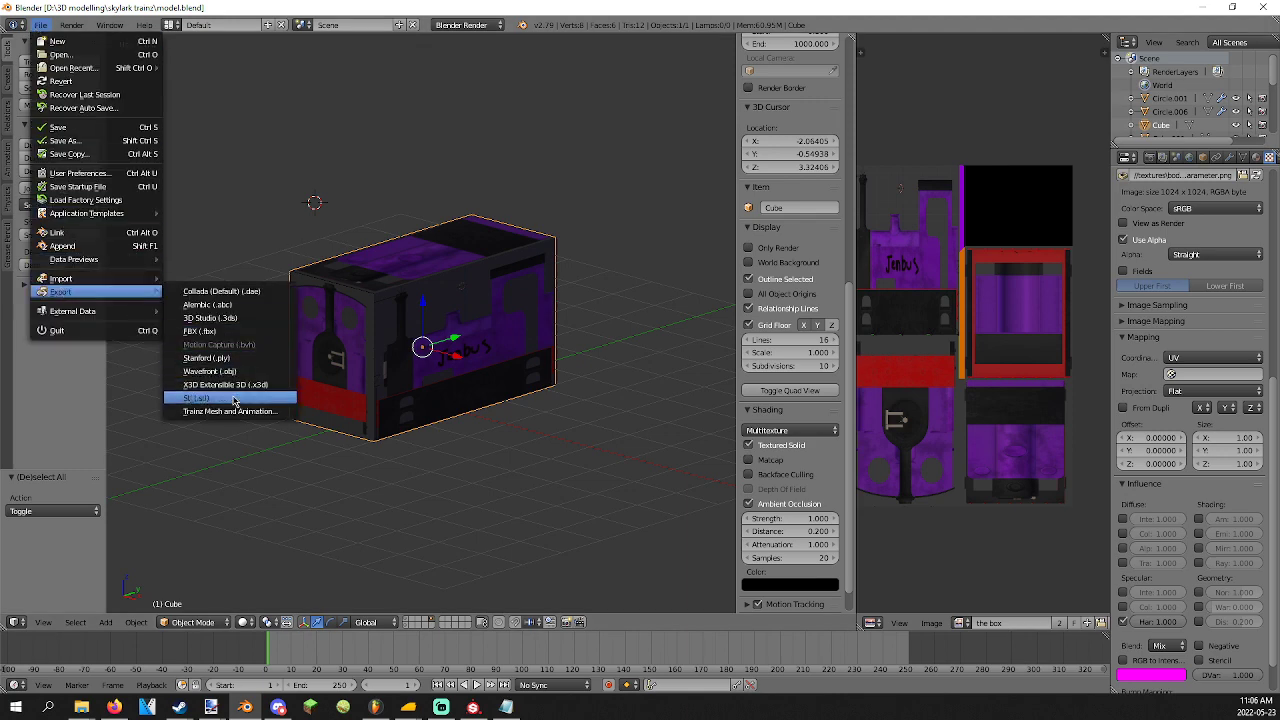
{"action": "left_click", "coordinate": [200, 331]}
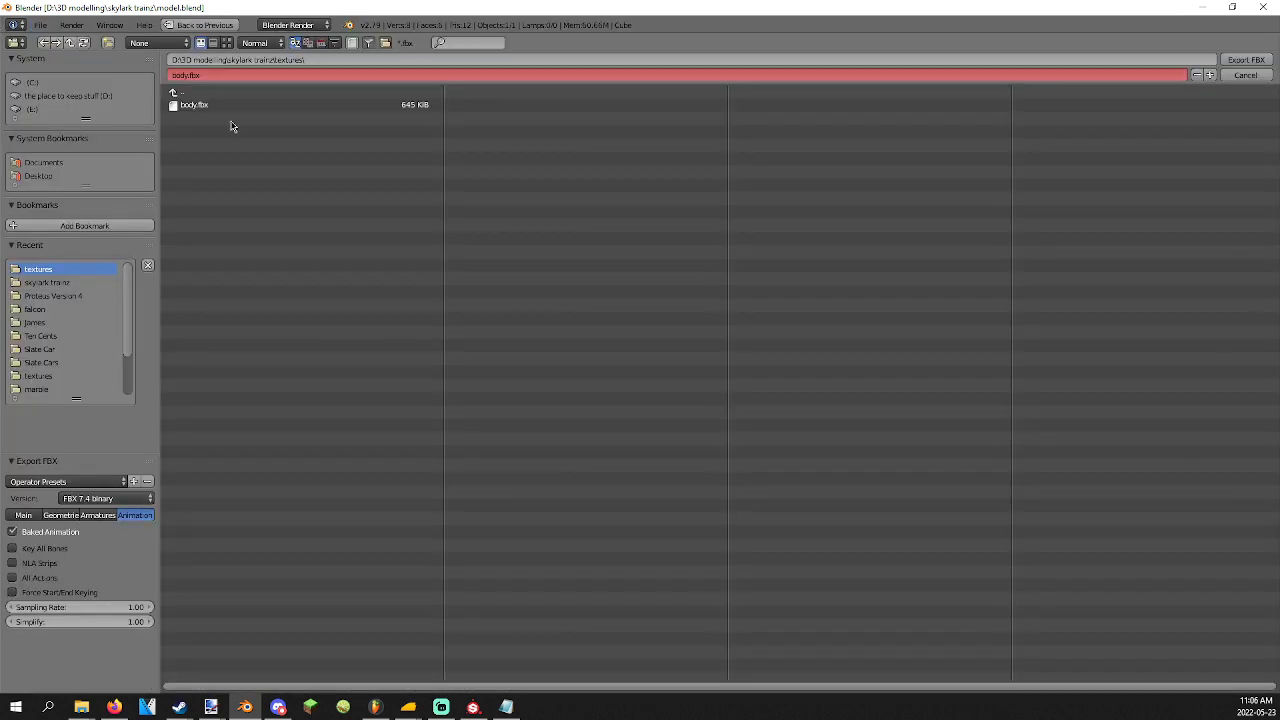
{"action": "left_click", "coordinate": [292, 71]}
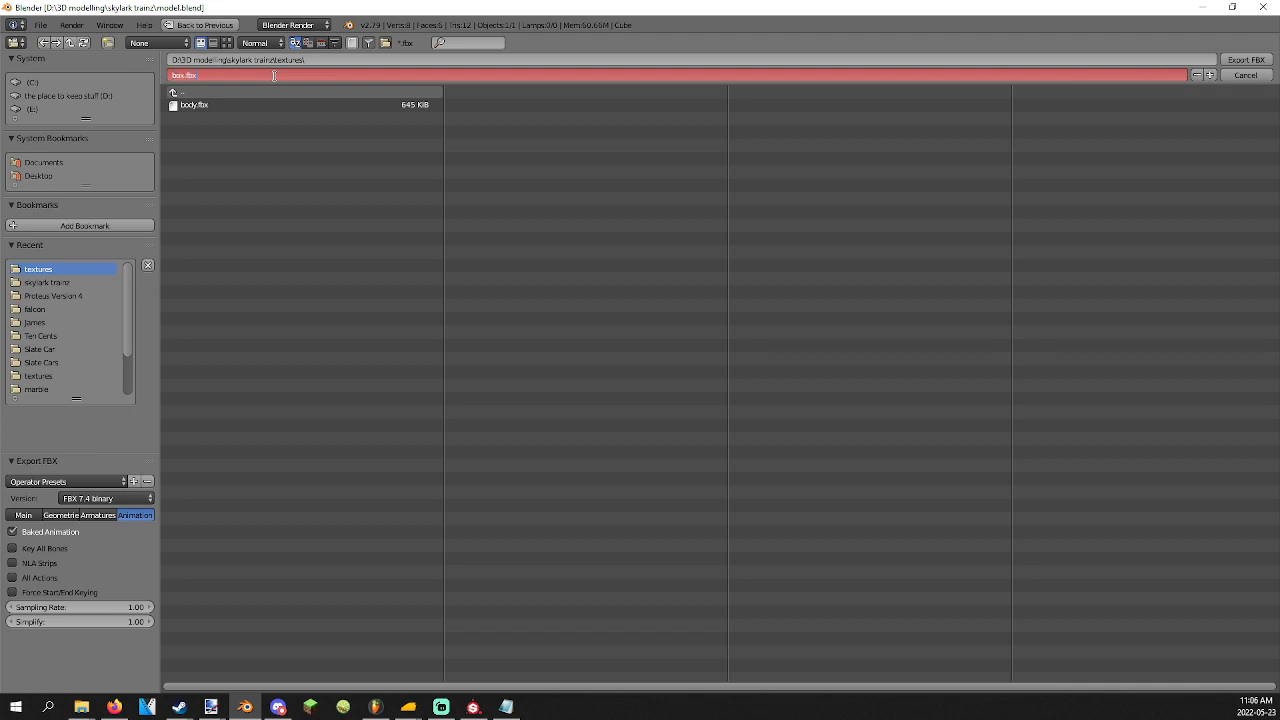
{"action": "key", "text": "Return"}
{"action": "left_click", "coordinate": [1258, 62]}
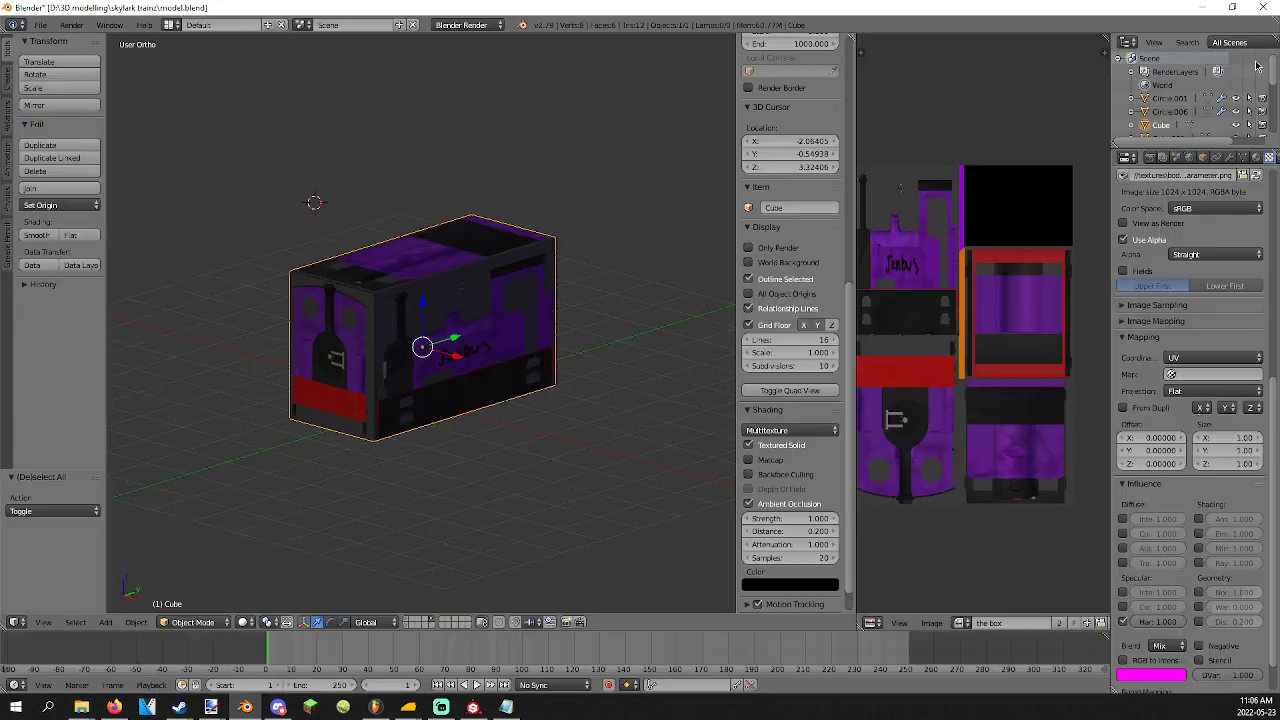
In File Explorer, copy the box image from the skylark trainz folder into the MSMW - Skylark asset's mesh folder.
{"action": "mouse_move", "coordinate": [81, 707]}
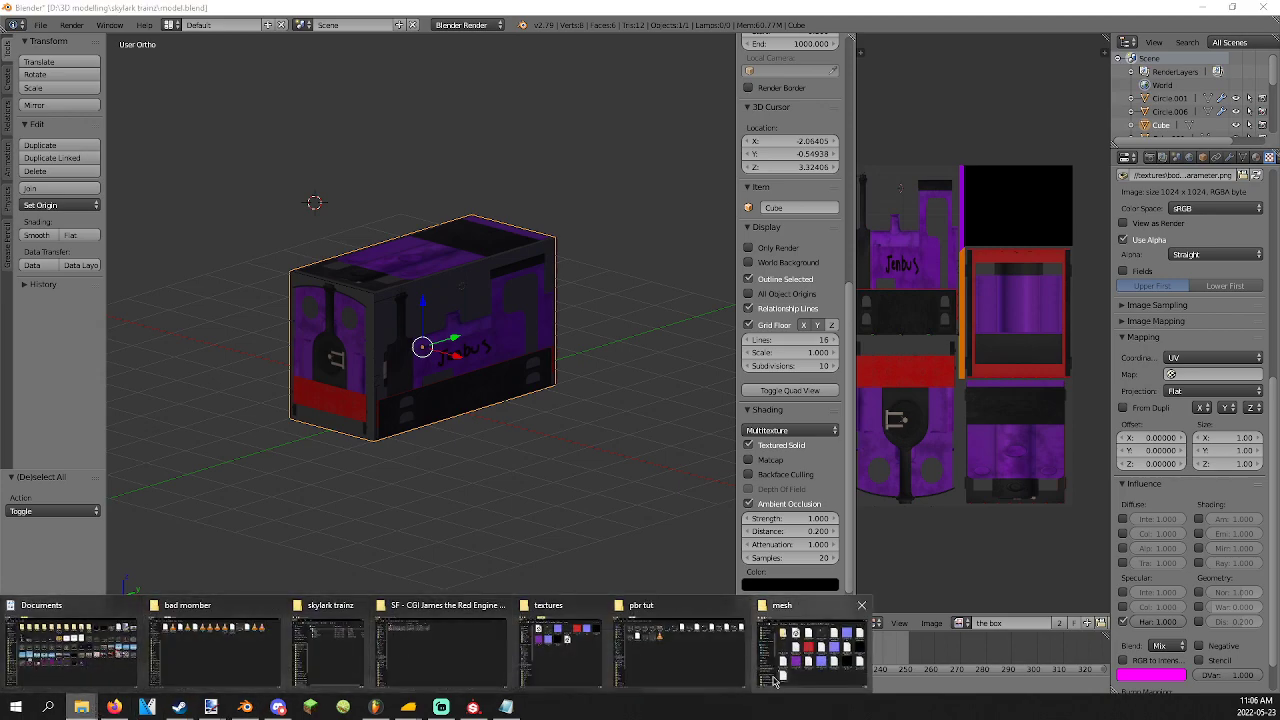
{"action": "left_click", "coordinate": [75, 650]}
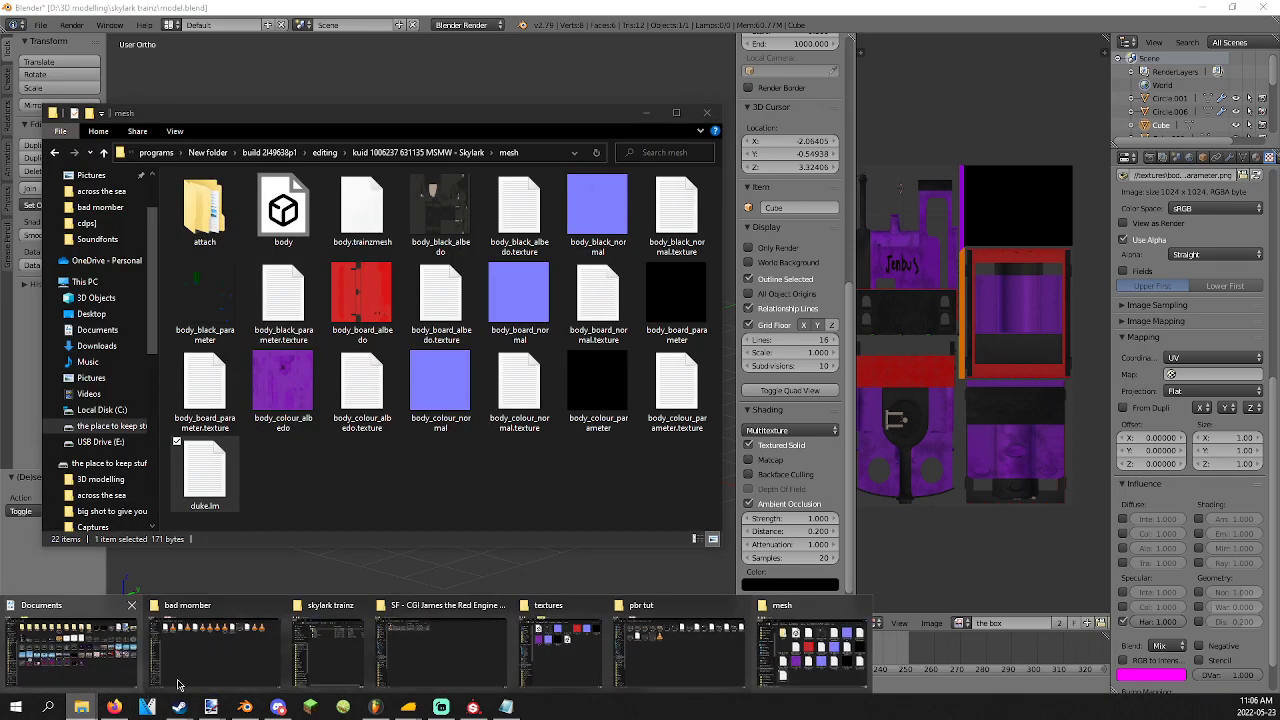
{"action": "mouse_move", "coordinate": [595, 675]}
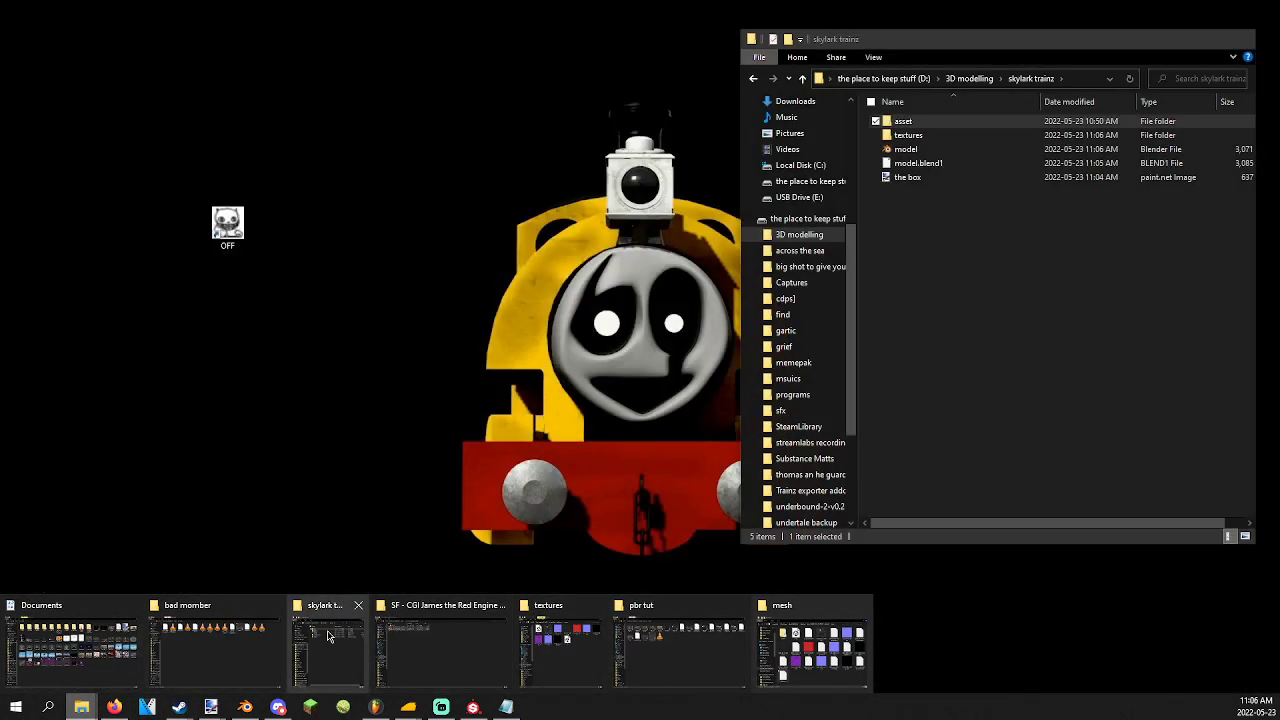
{"action": "left_click", "coordinate": [330, 650]}
{"action": "right_click", "coordinate": [908, 177]}
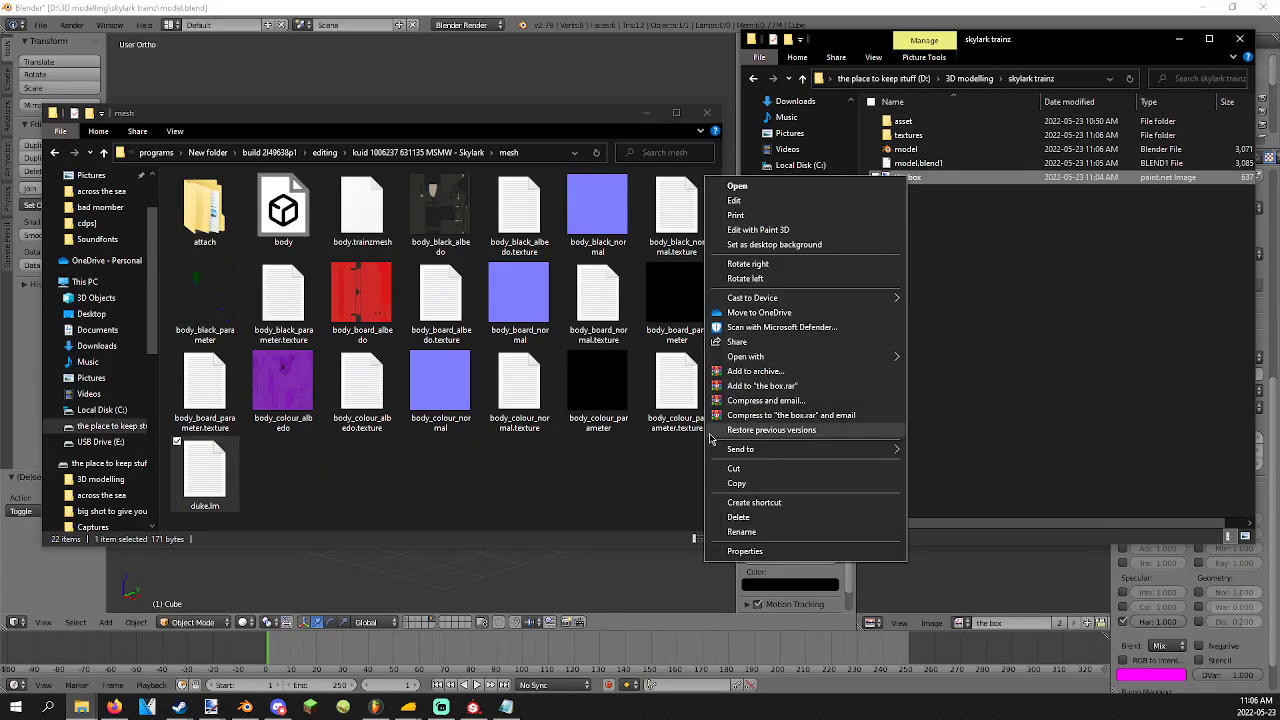
{"action": "left_click", "coordinate": [745, 484]}
{"action": "right_click", "coordinate": [435, 515]}
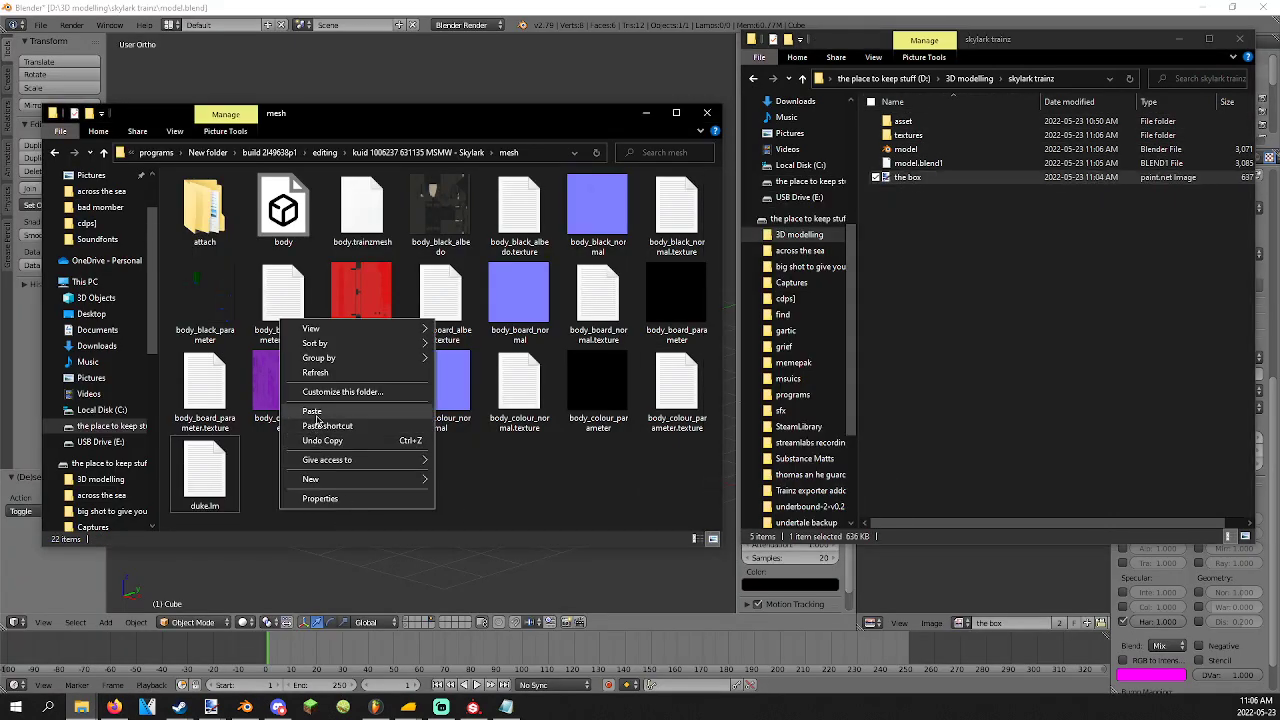
{"action": "left_click", "coordinate": [310, 408]}
Copy the exported box FBX file from the textures folder into the mesh folder.
{"action": "double_click", "coordinate": [906, 135]}
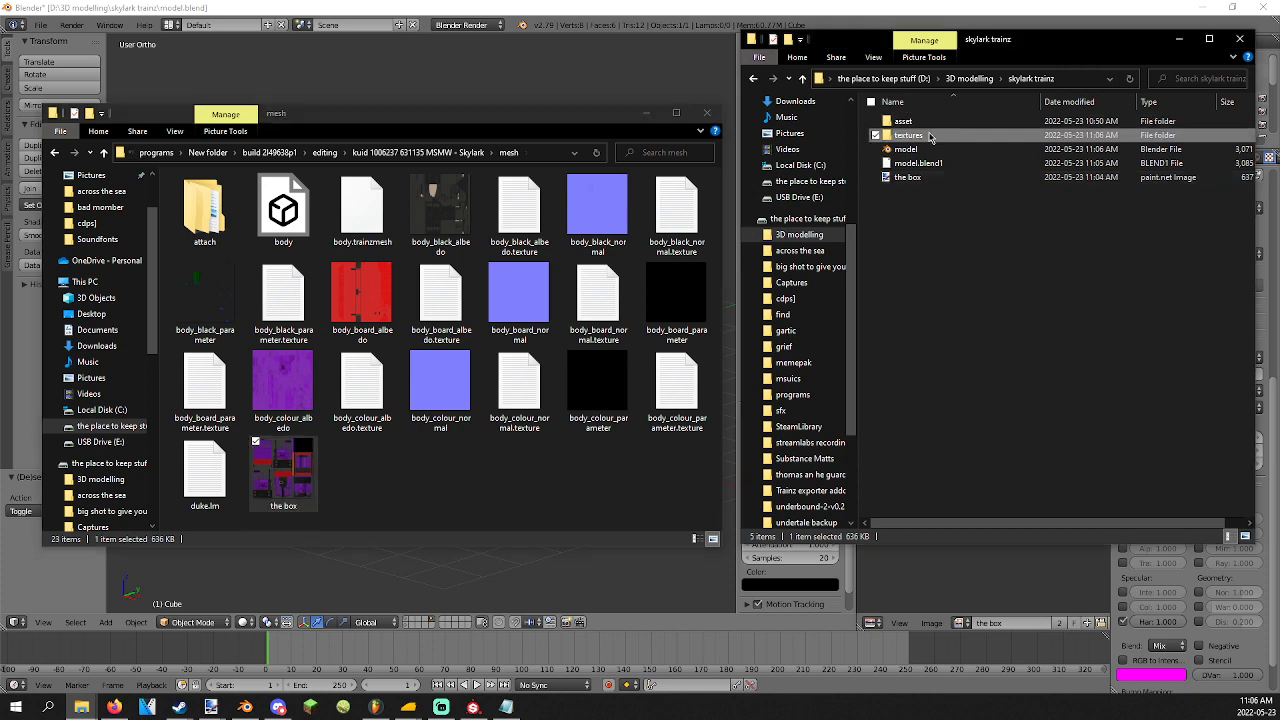
{"action": "right_click", "coordinate": [916, 328]}
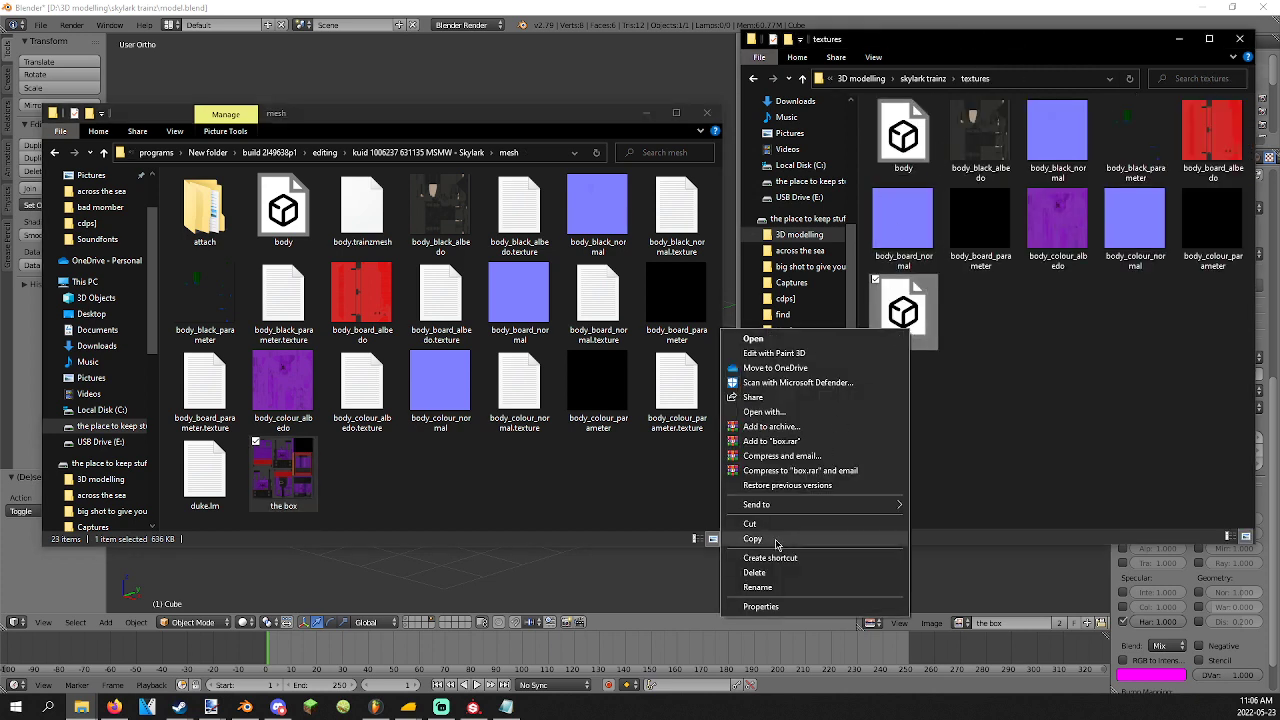
{"action": "left_click", "coordinate": [745, 533]}
{"action": "right_click", "coordinate": [430, 505]}
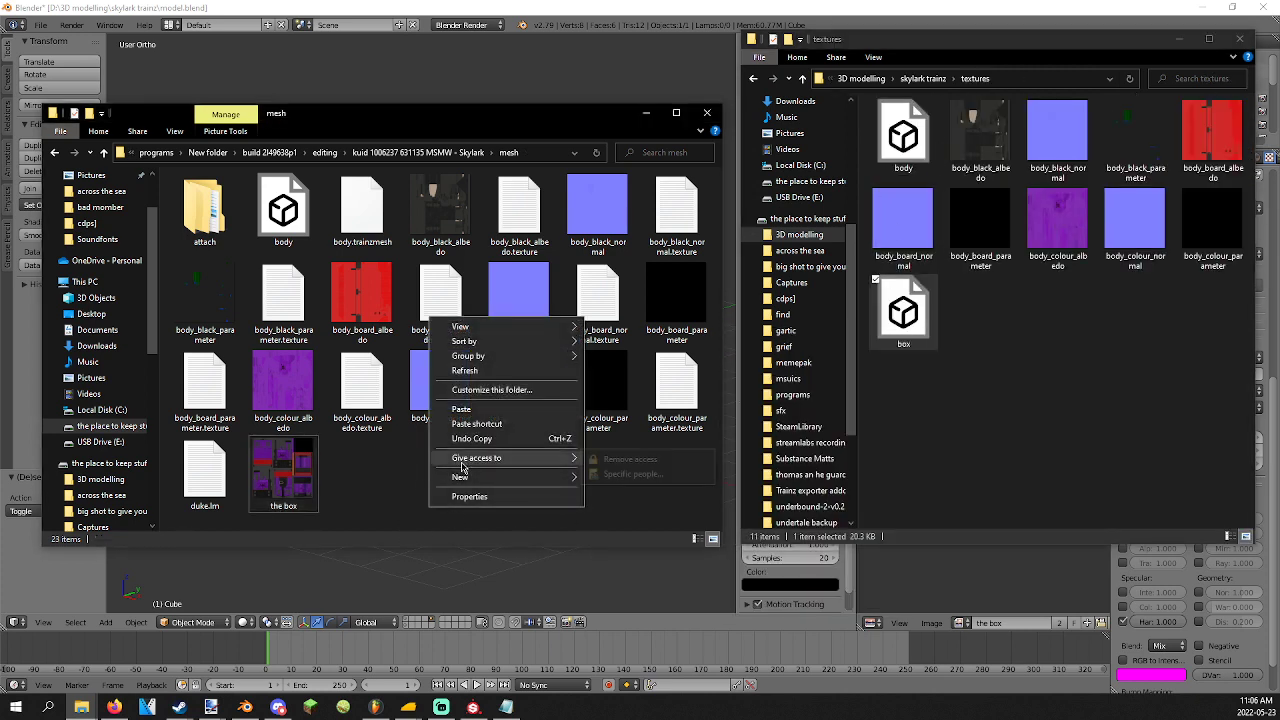
{"action": "left_click", "coordinate": [461, 409]}
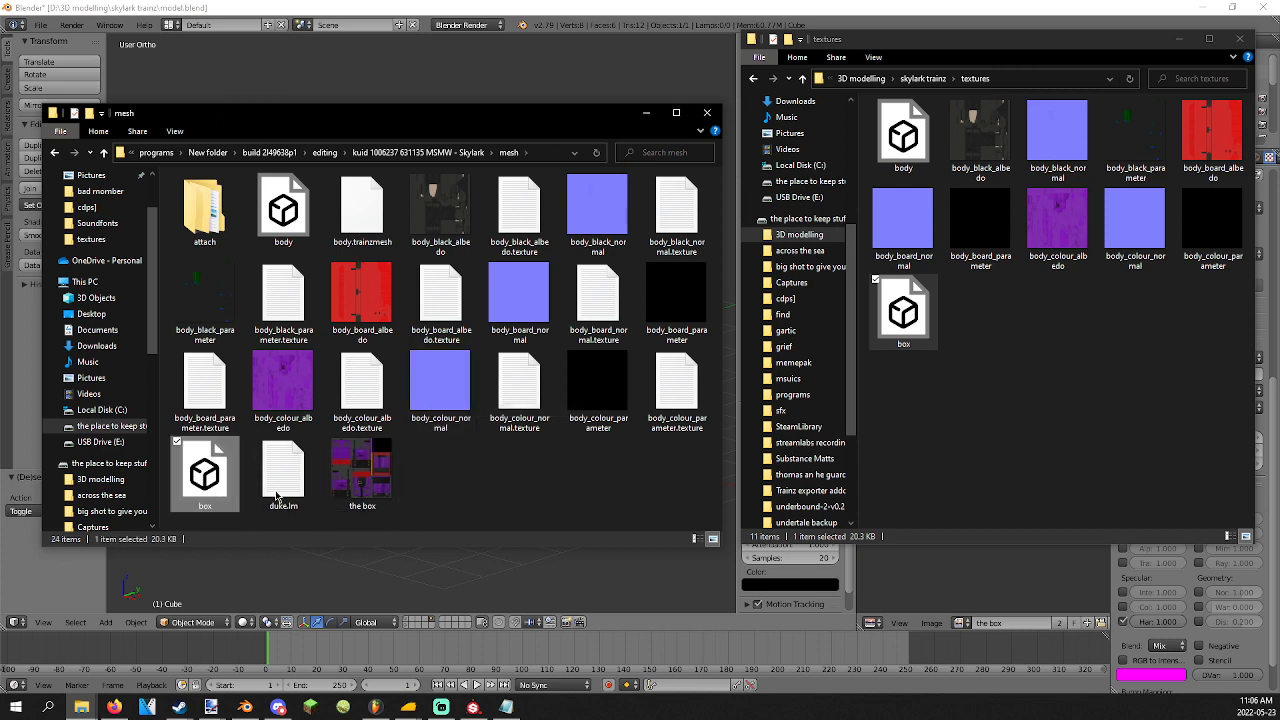
Edit the mesh file name in the 0.1 entry of duke.lm, and close the file and the mesh folder.
{"action": "key", "text": "Return"}
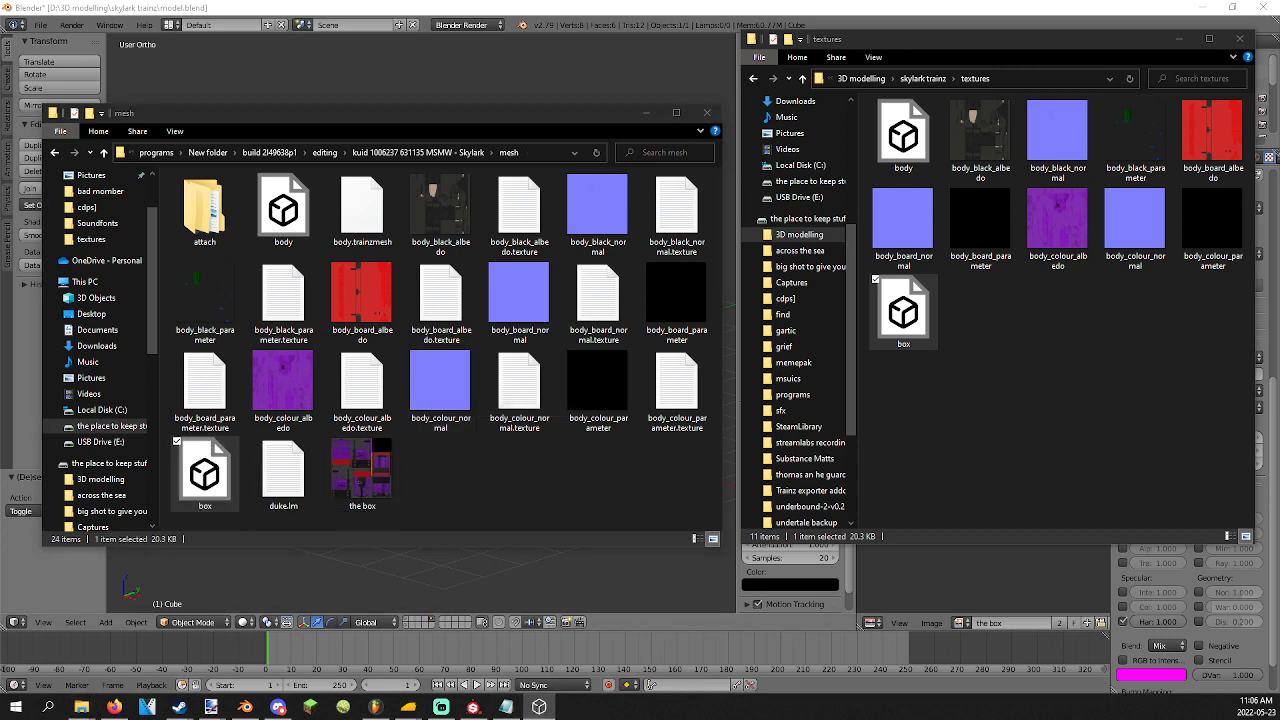
{"action": "double_click", "coordinate": [283, 475]}
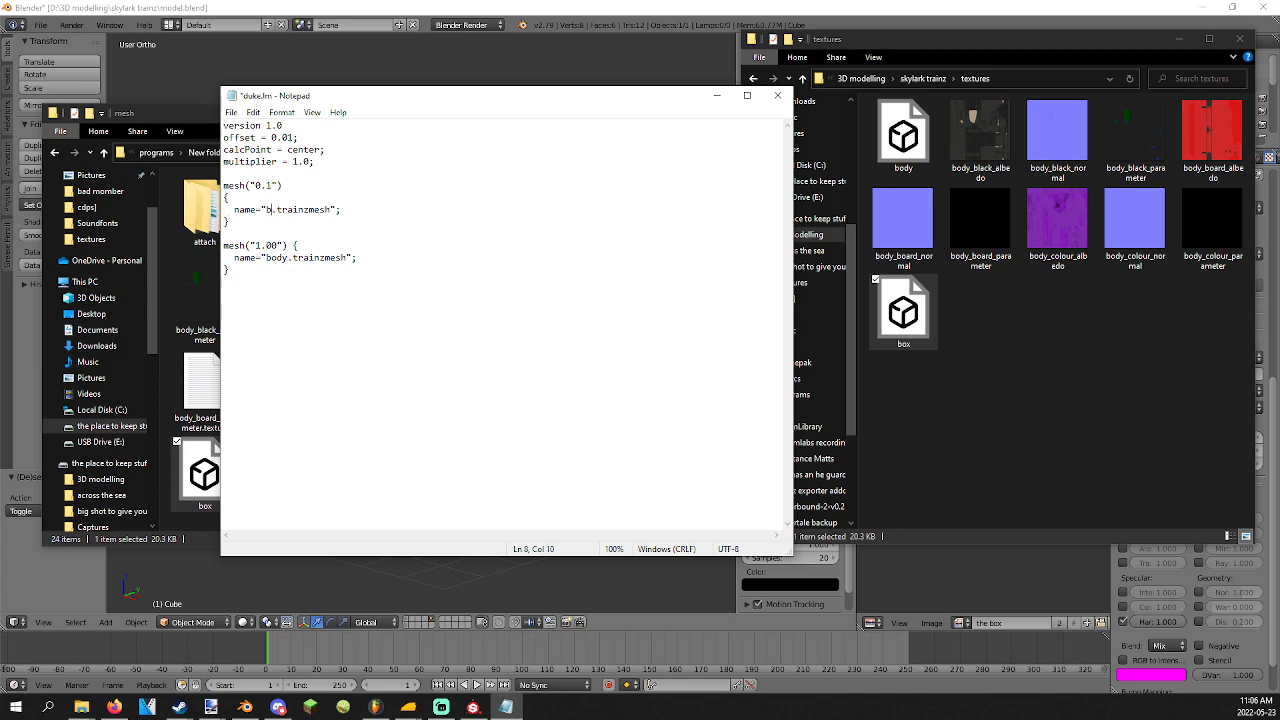
{"action": "left_click", "coordinate": [778, 95]}
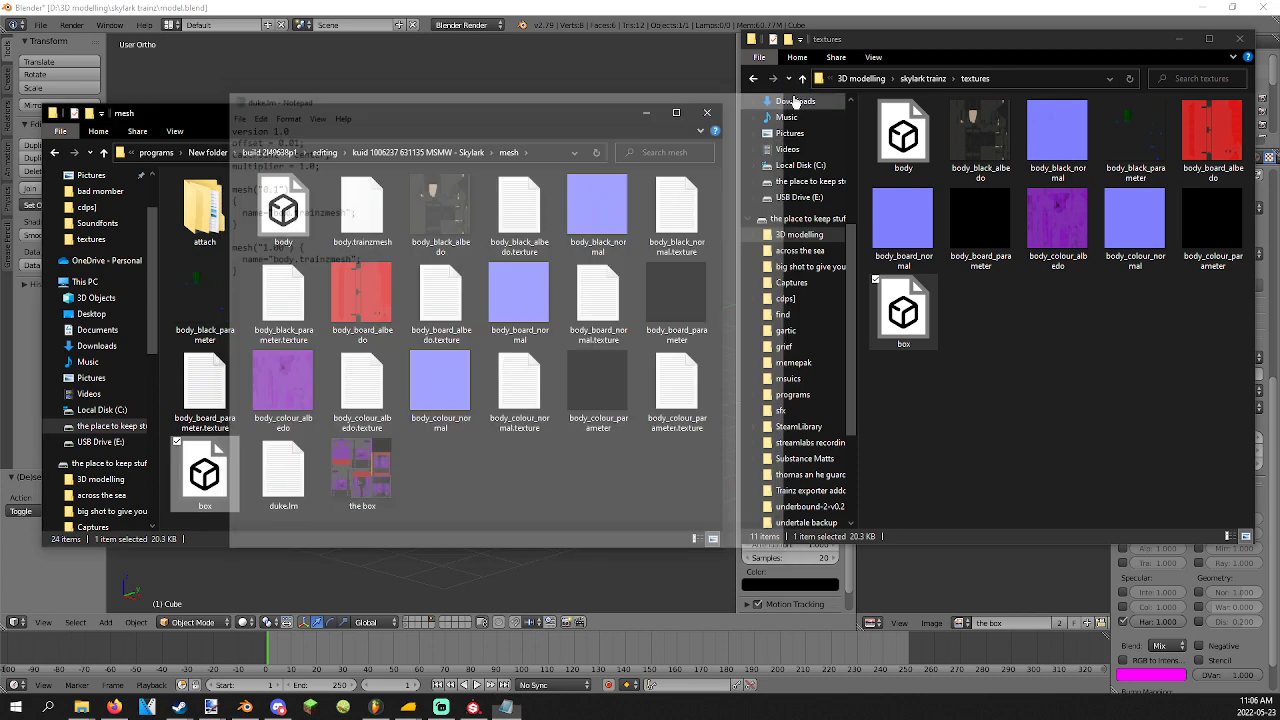
{"action": "left_click", "coordinate": [707, 113]}
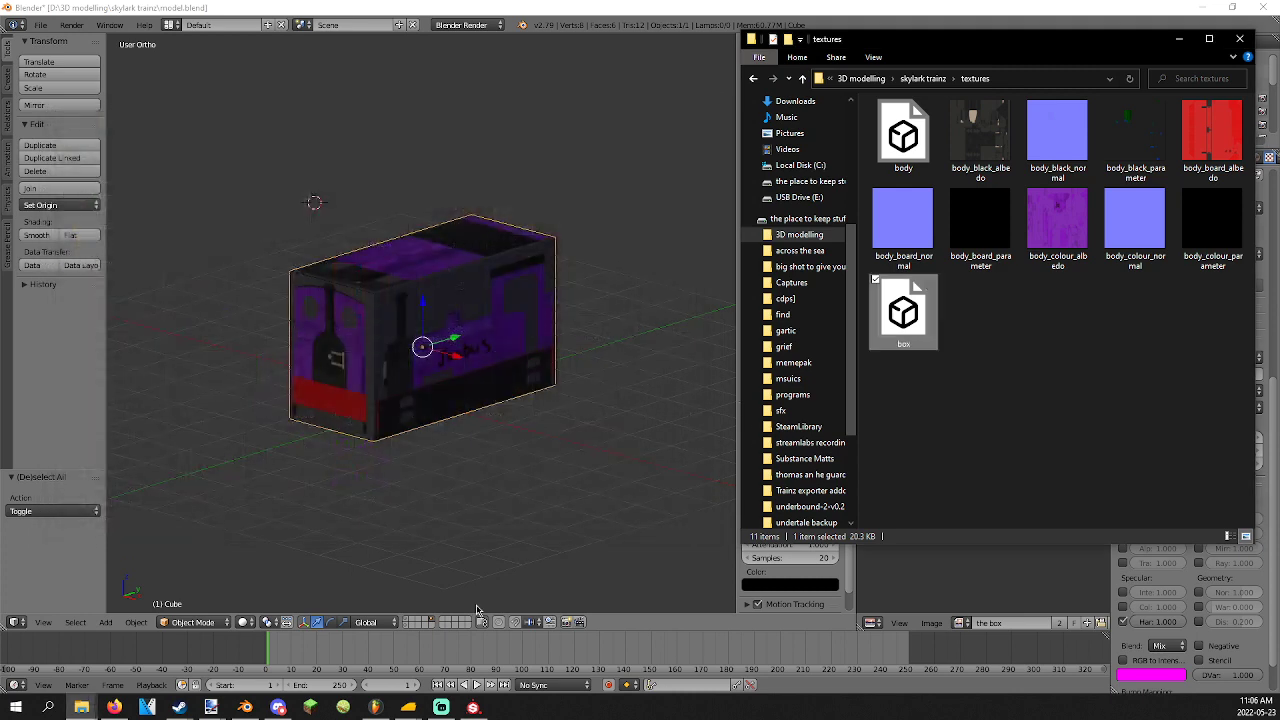
In Content Manager, submit the edits to the MSMW - Skylark asset and check its validation messages.
{"action": "mouse_move", "coordinate": [378, 707]}
{"action": "left_click", "coordinate": [363, 650]}
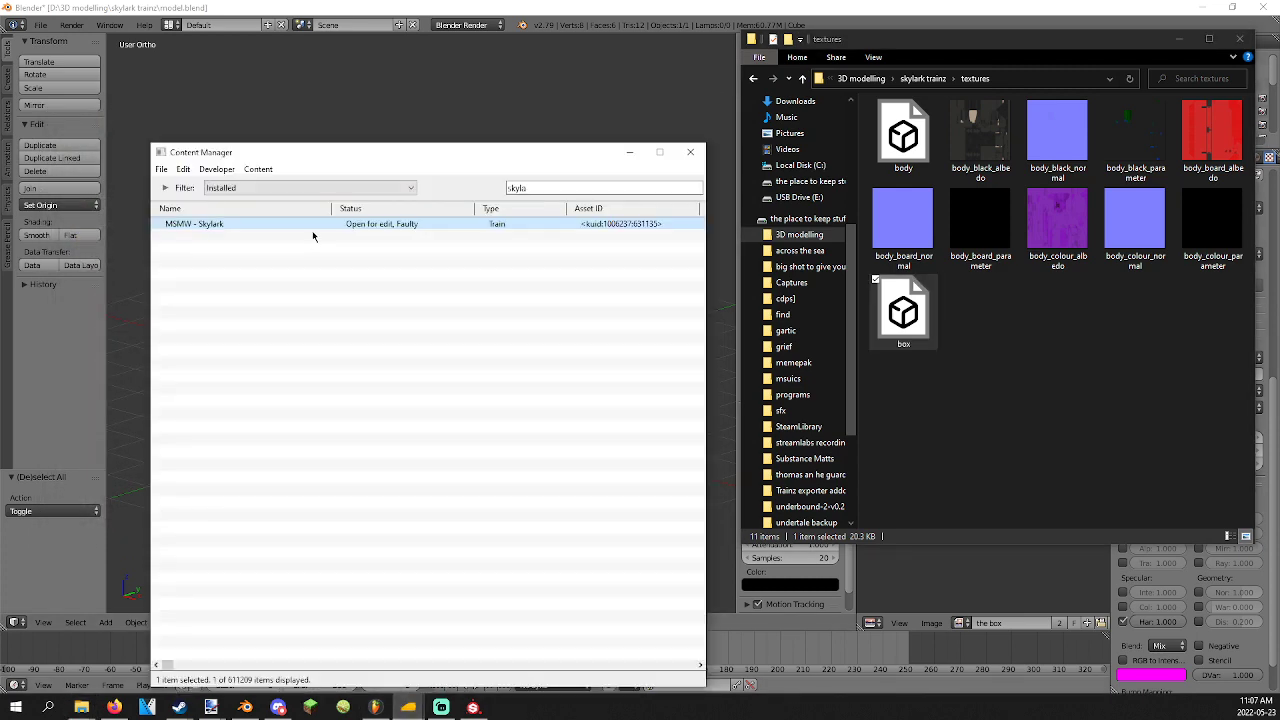
{"action": "right_click", "coordinate": [357, 222]}
{"action": "left_click", "coordinate": [416, 370]}
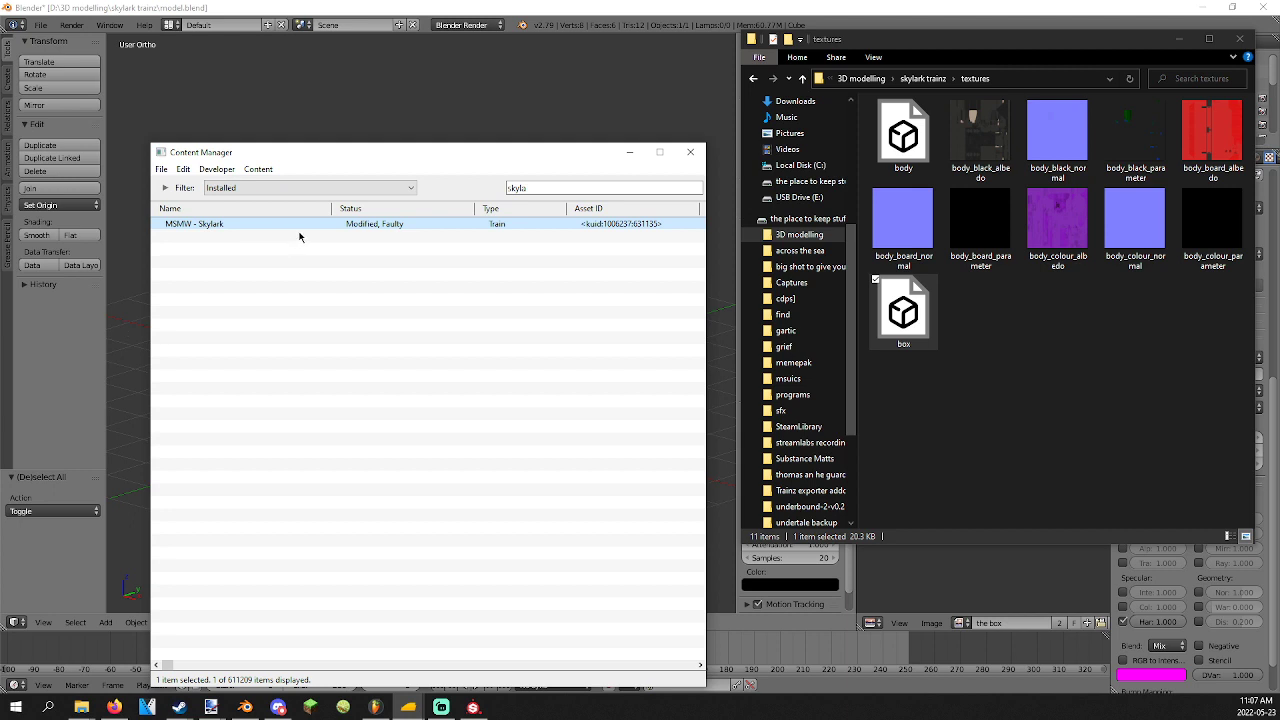
{"action": "right_click", "coordinate": [350, 223]}
{"action": "left_click", "coordinate": [397, 402]}
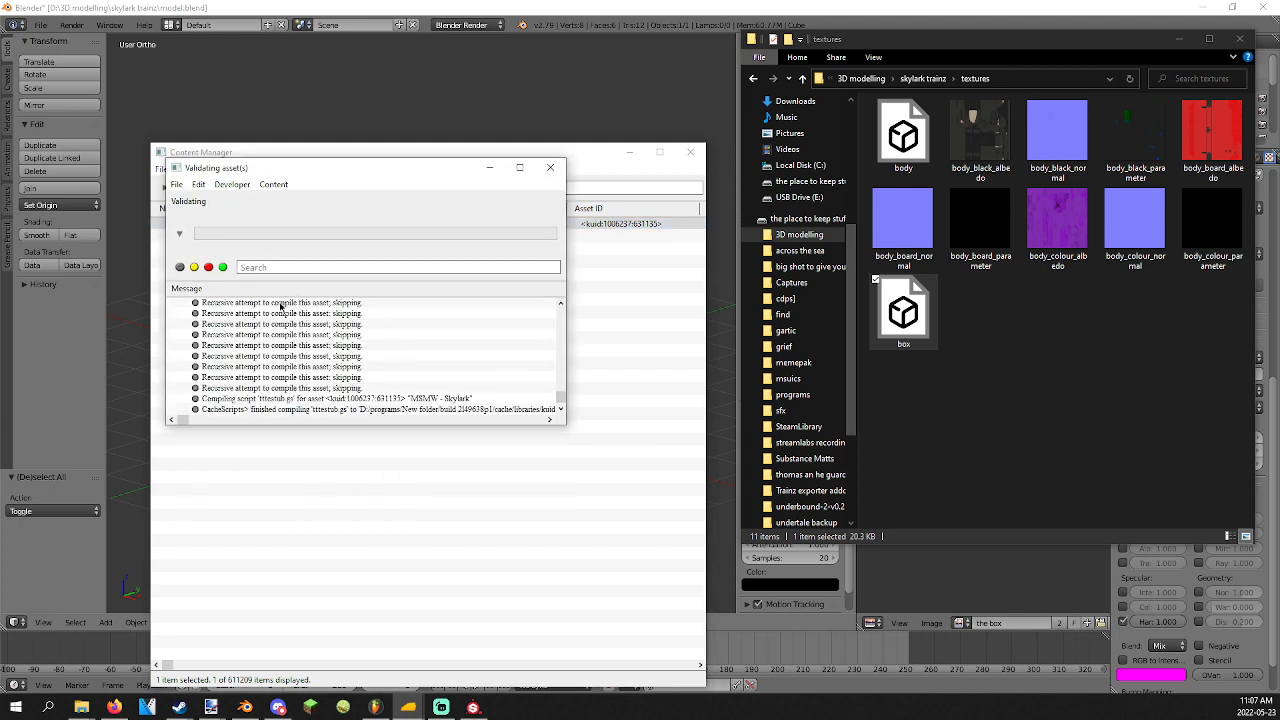
{"action": "left_click", "coordinate": [550, 167]}
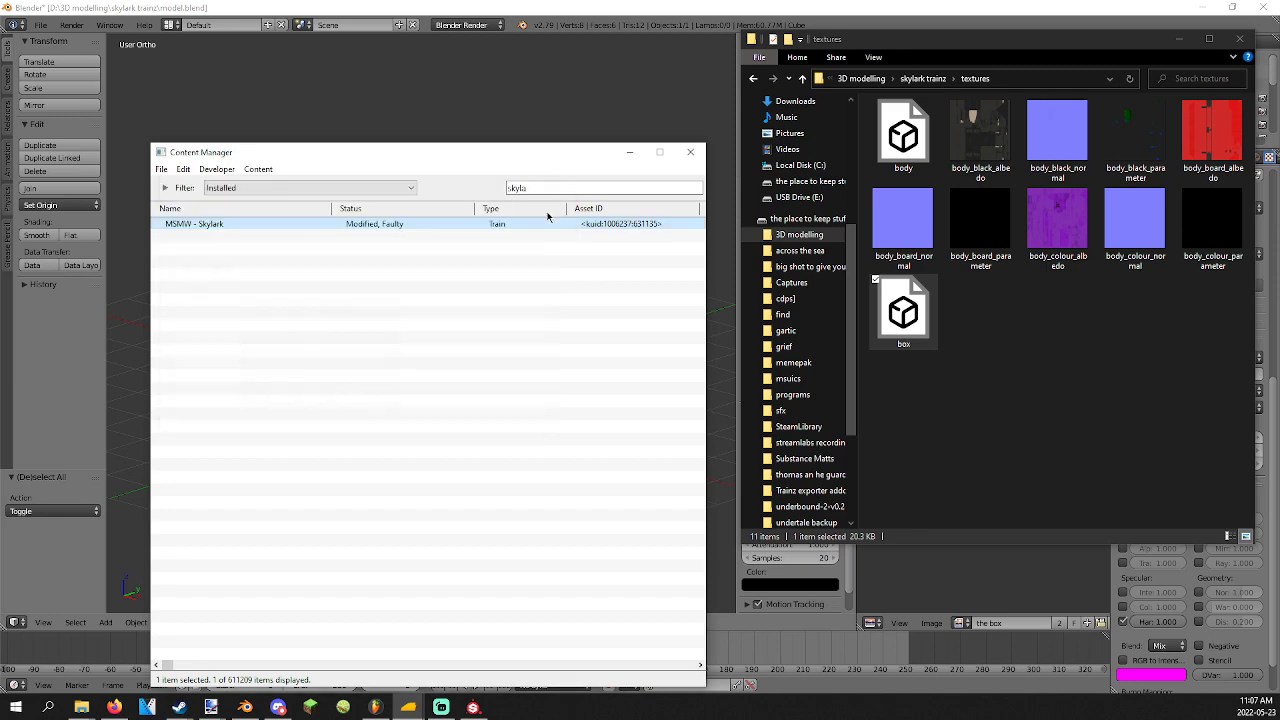
Preview the MSMW - Skylark asset and examine how the locomotive displays from near and far distances.
{"action": "right_click", "coordinate": [549, 222]}
{"action": "mouse_move", "coordinate": [600, 315]}
{"action": "left_click", "coordinate": [846, 406]}
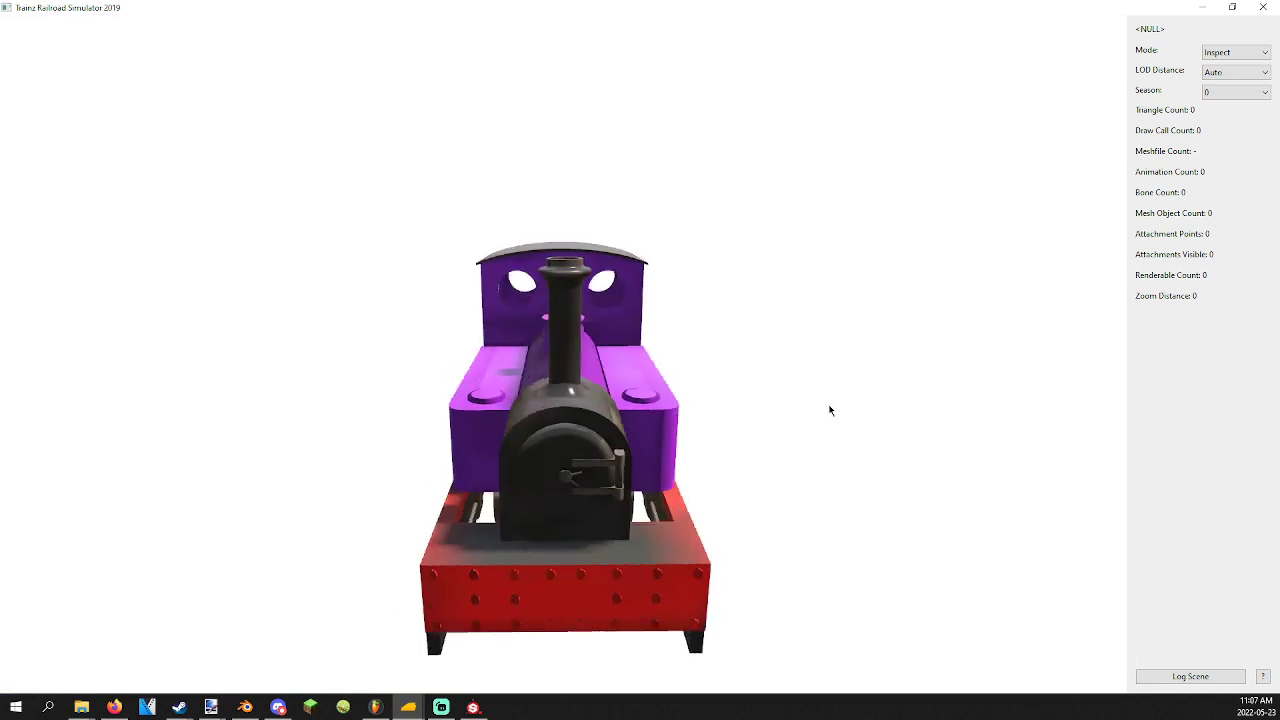
{"action": "left_click_drag", "start_coordinate": [829, 409], "coordinate": [700, 472]}
{"action": "scroll", "coordinate": [570, 400], "scroll_direction": "down", "scroll_amount": 3}
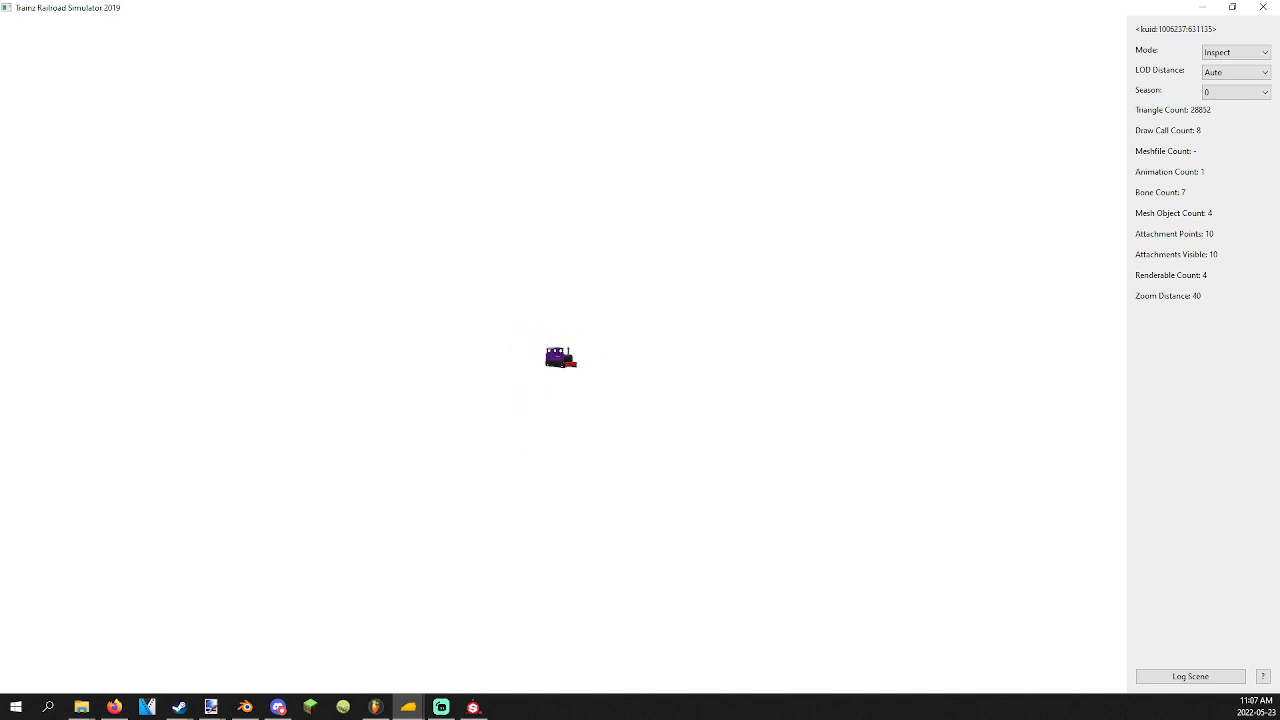
{"action": "scroll", "coordinate": [562, 400], "scroll_direction": "up", "scroll_amount": 10}
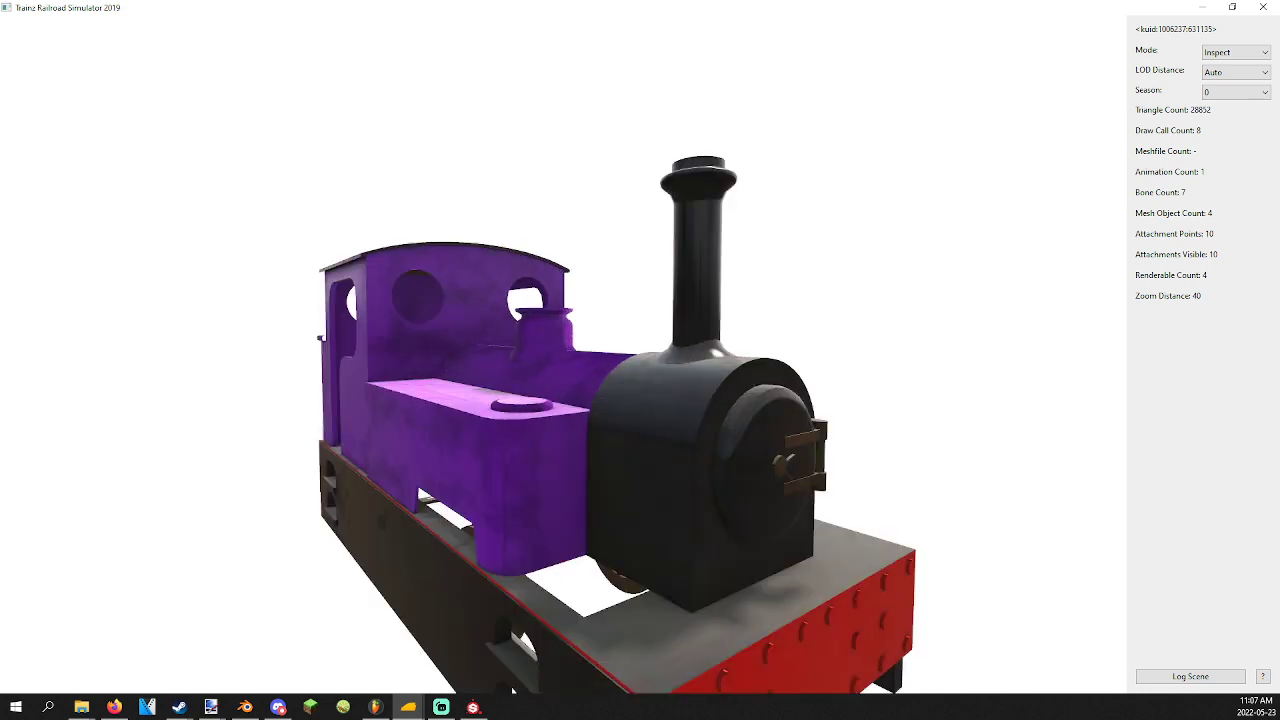
{"action": "left_click_drag", "start_coordinate": [640, 420], "coordinate": [695, 493]}
{"action": "scroll", "coordinate": [490, 420], "scroll_direction": "down", "scroll_amount": 2}
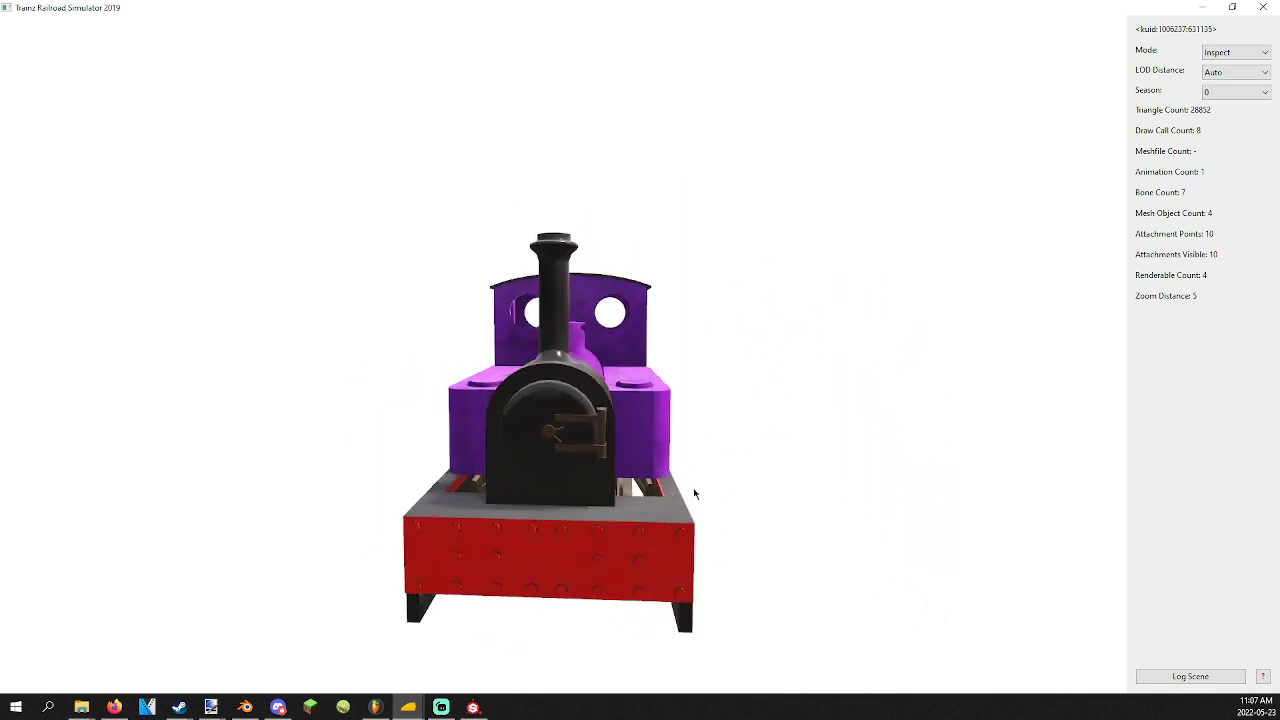
{"action": "left_click", "coordinate": [1264, 7]}
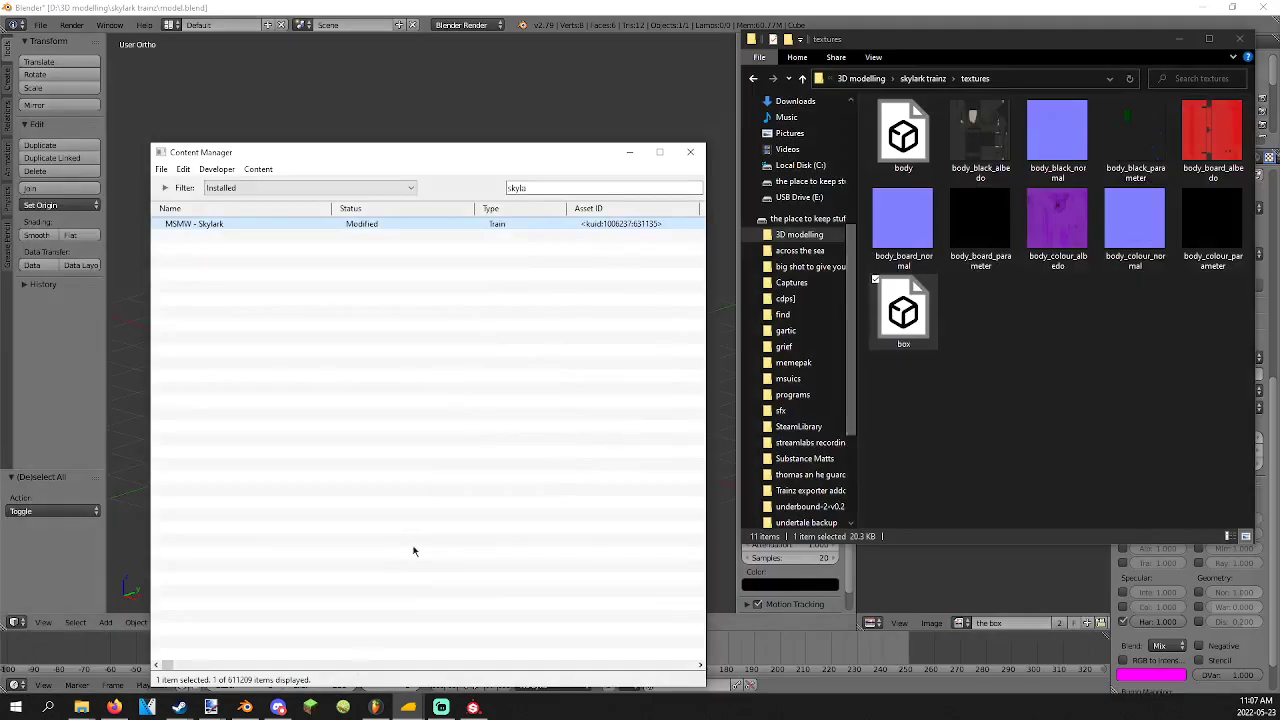
Switch to Blender, save the blend file over the existing one and show the layer with the wheels.
{"action": "key", "text": "alt+Tab"}
{"action": "scroll", "coordinate": [423, 346], "scroll_direction": "up", "scroll_amount": 3}
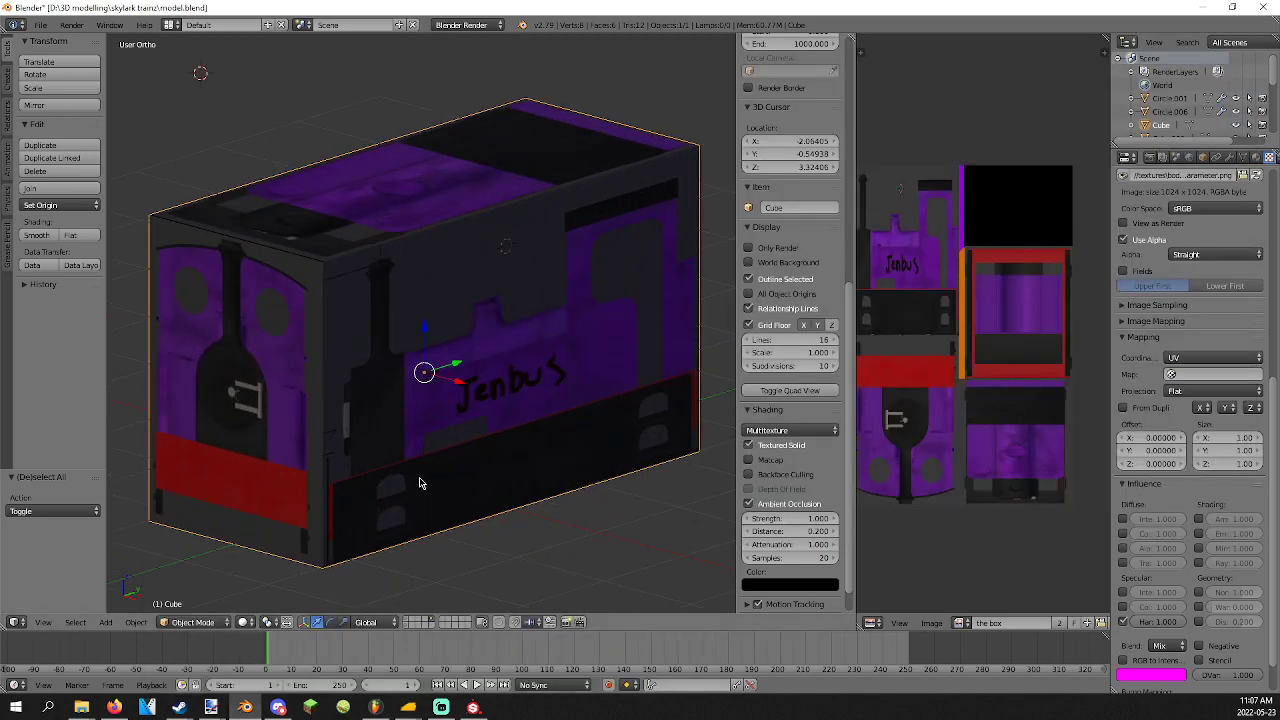
{"action": "key", "text": "ctrl+s"}
{"action": "key", "text": "Return"}
{"action": "key", "text": "2"}
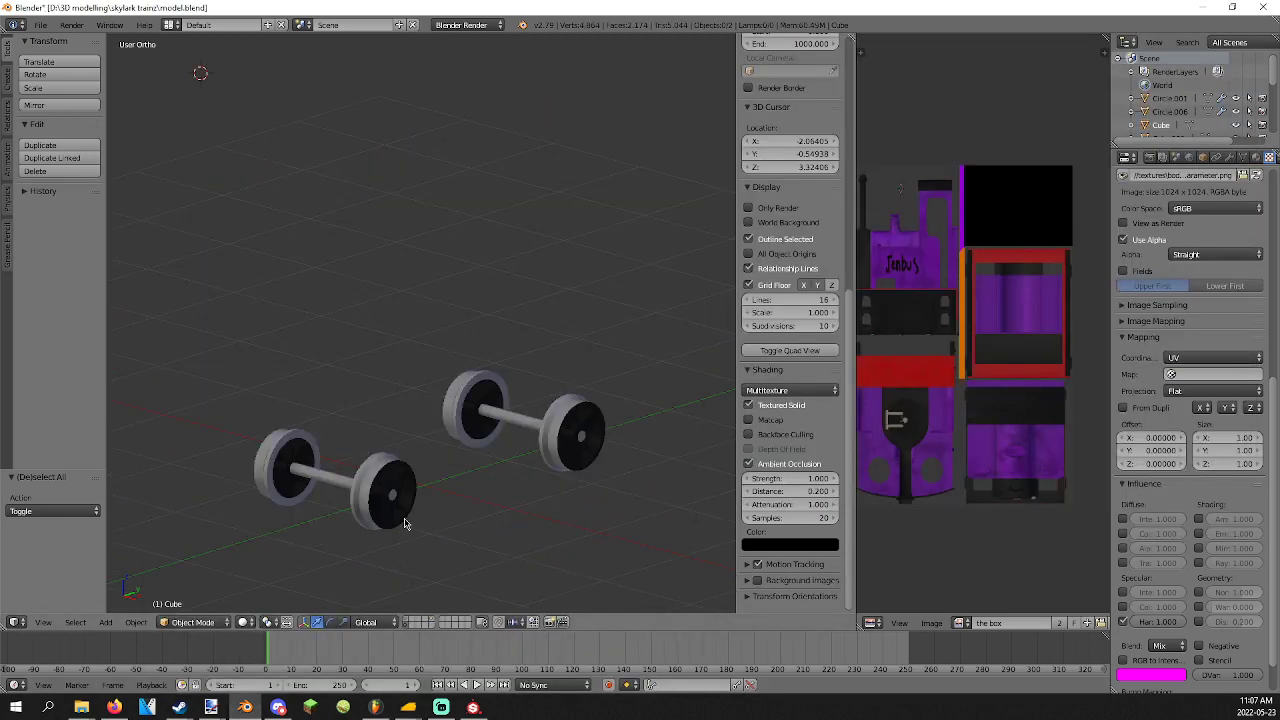
Unwrap the entire Circle.001 wheelset with Smart UV Project, using a 63 angle limit and 0.01 island margin.
{"action": "middle_click_drag", "start_coordinate": [405, 523], "coordinate": [293, 461]}
{"action": "right_click", "coordinate": [293, 461]}
{"action": "key", "text": "Tab"}
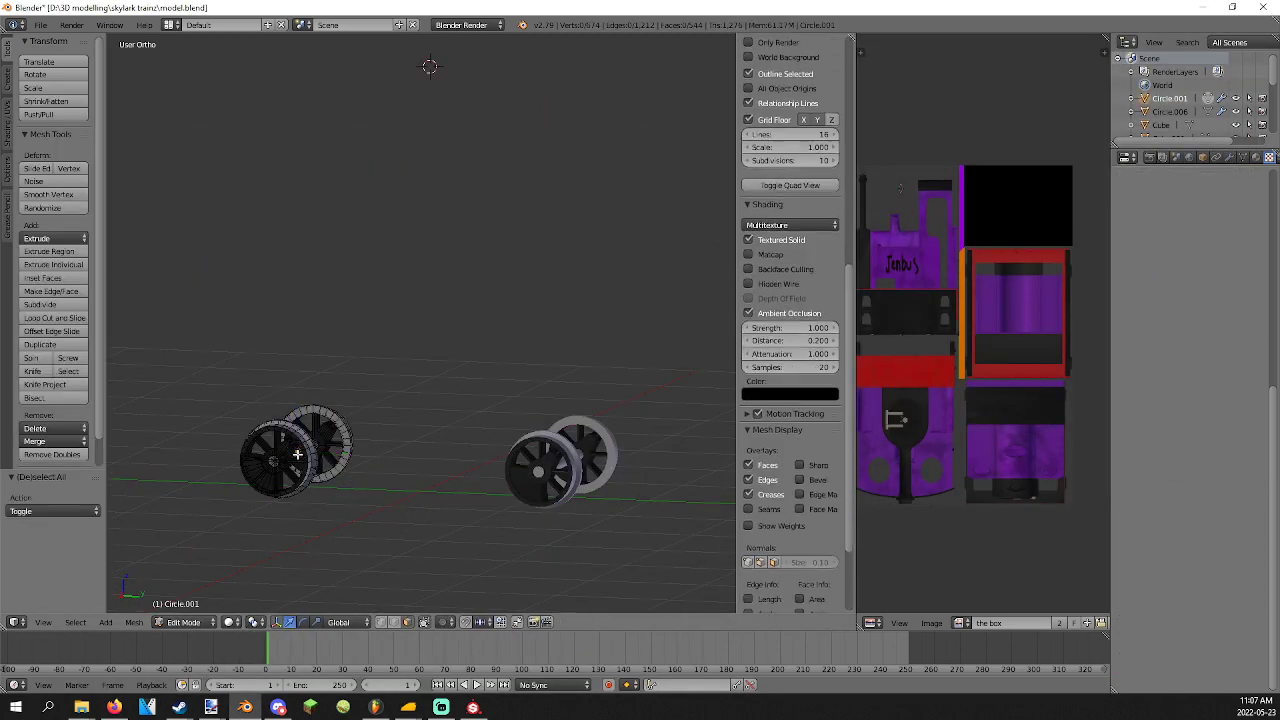
{"action": "key", "text": "a"}
{"action": "key", "text": "u"}
{"action": "left_click", "coordinate": [358, 504]}
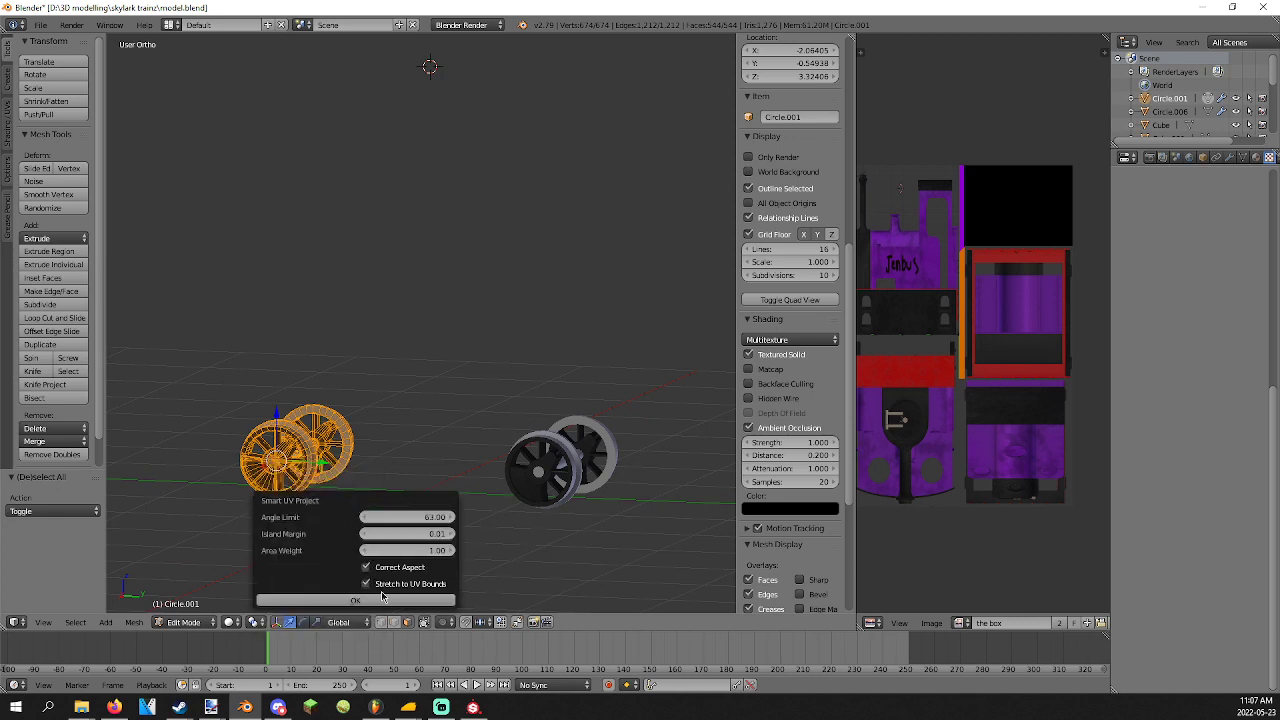
{"action": "left_click", "coordinate": [384, 597]}
{"action": "scroll", "coordinate": [960, 475], "scroll_direction": "up", "scroll_amount": 4}
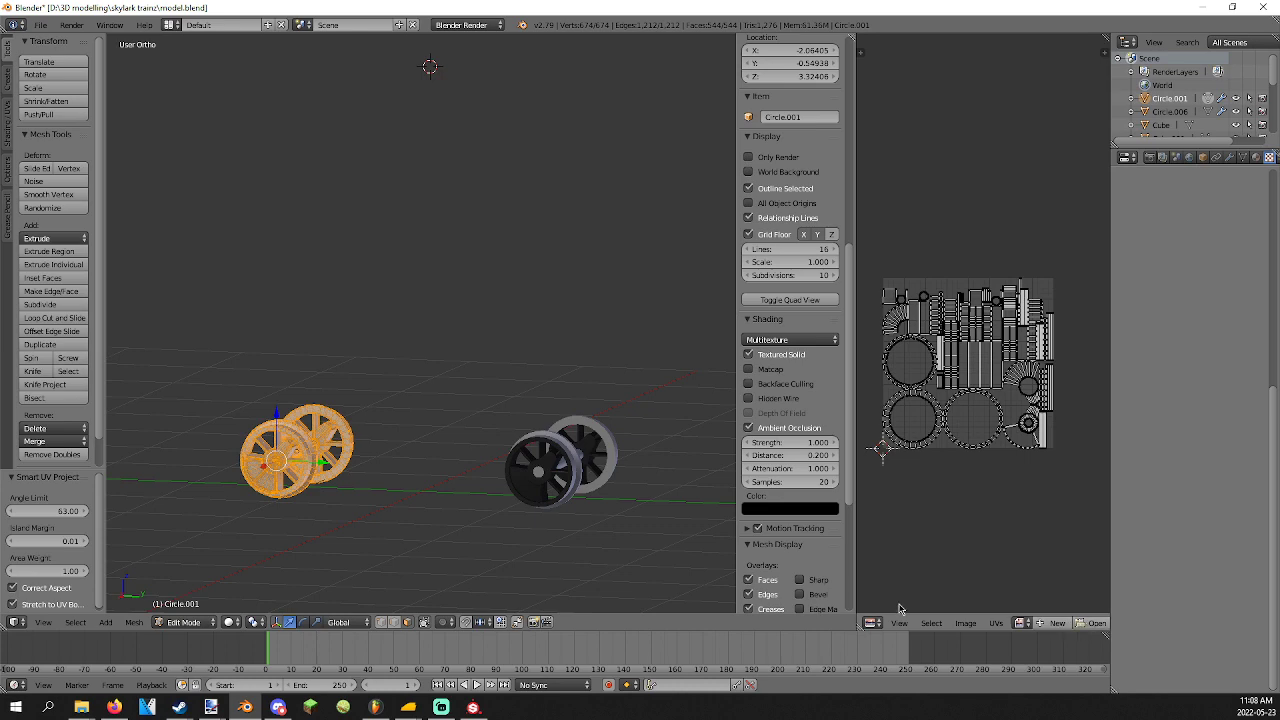
{"action": "key", "text": "a"}
{"action": "middle_click_drag", "start_coordinate": [371, 429], "coordinate": [410, 435]}
{"action": "scroll", "coordinate": [423, 437], "scroll_direction": "up", "scroll_amount": 3}
{"action": "key", "text": "a"}
{"action": "key", "text": "a"}
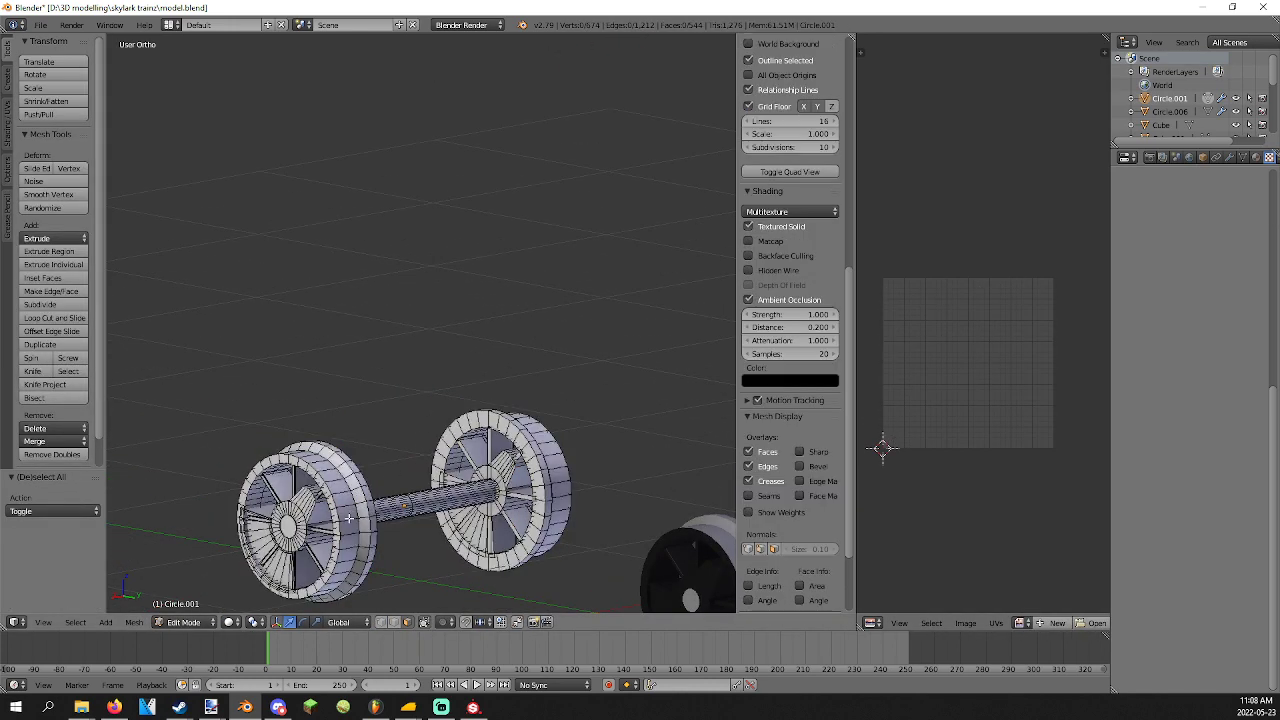
{"action": "key", "text": "l"}
{"action": "key", "text": "l"}
{"action": "key", "text": "l"}
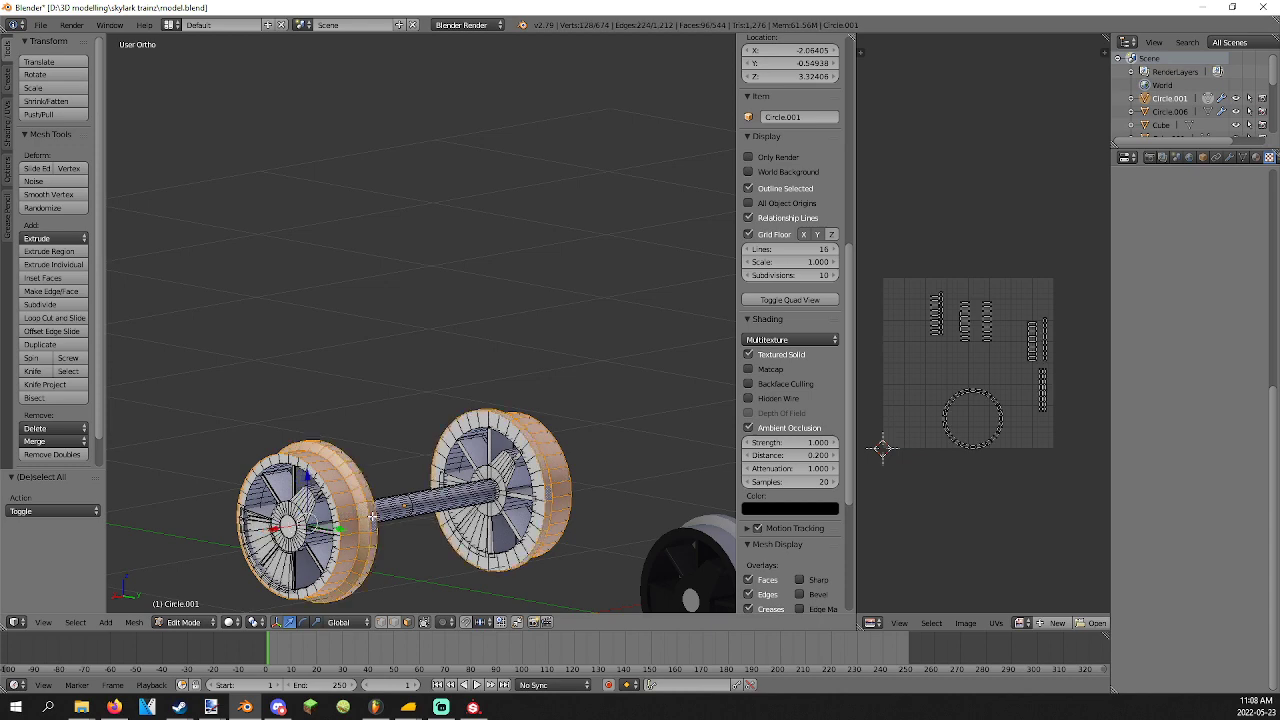
{"action": "middle_click_drag", "start_coordinate": [375, 515], "coordinate": [415, 527]}
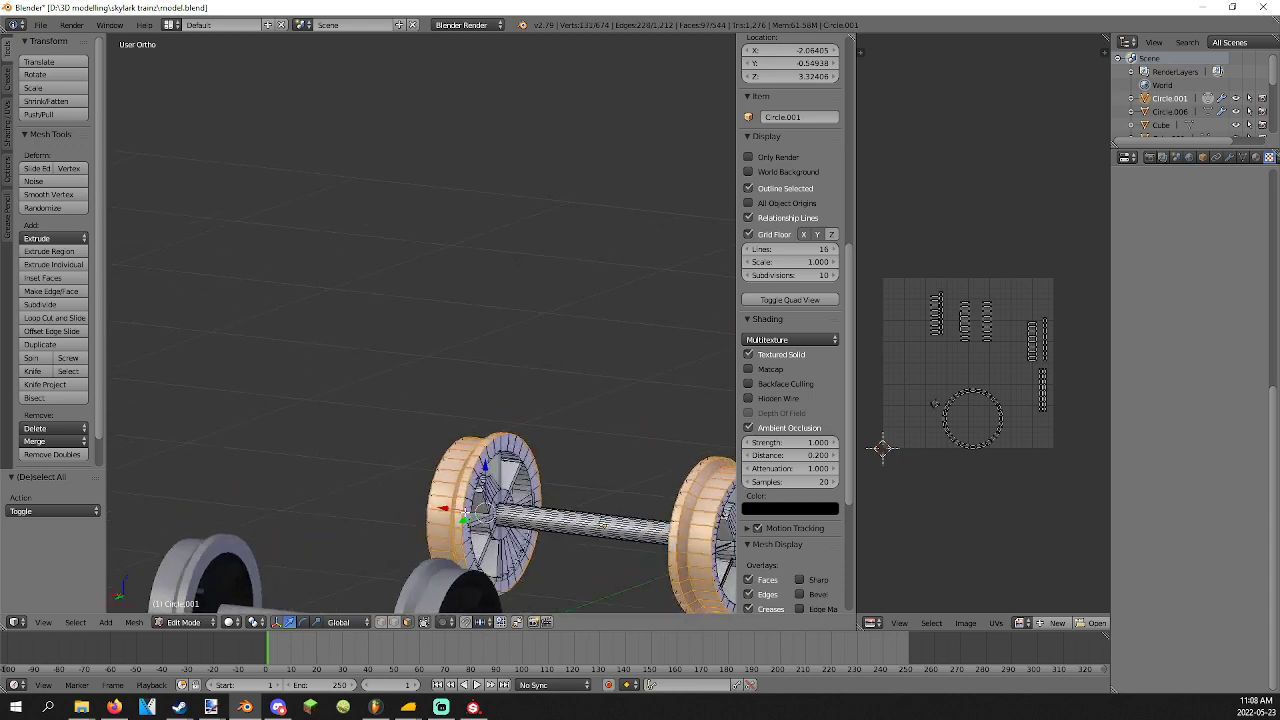
{"action": "middle_click_drag", "start_coordinate": [470, 563], "coordinate": [464, 482]}
{"action": "scroll", "coordinate": [464, 482], "scroll_direction": "up", "scroll_amount": 6}
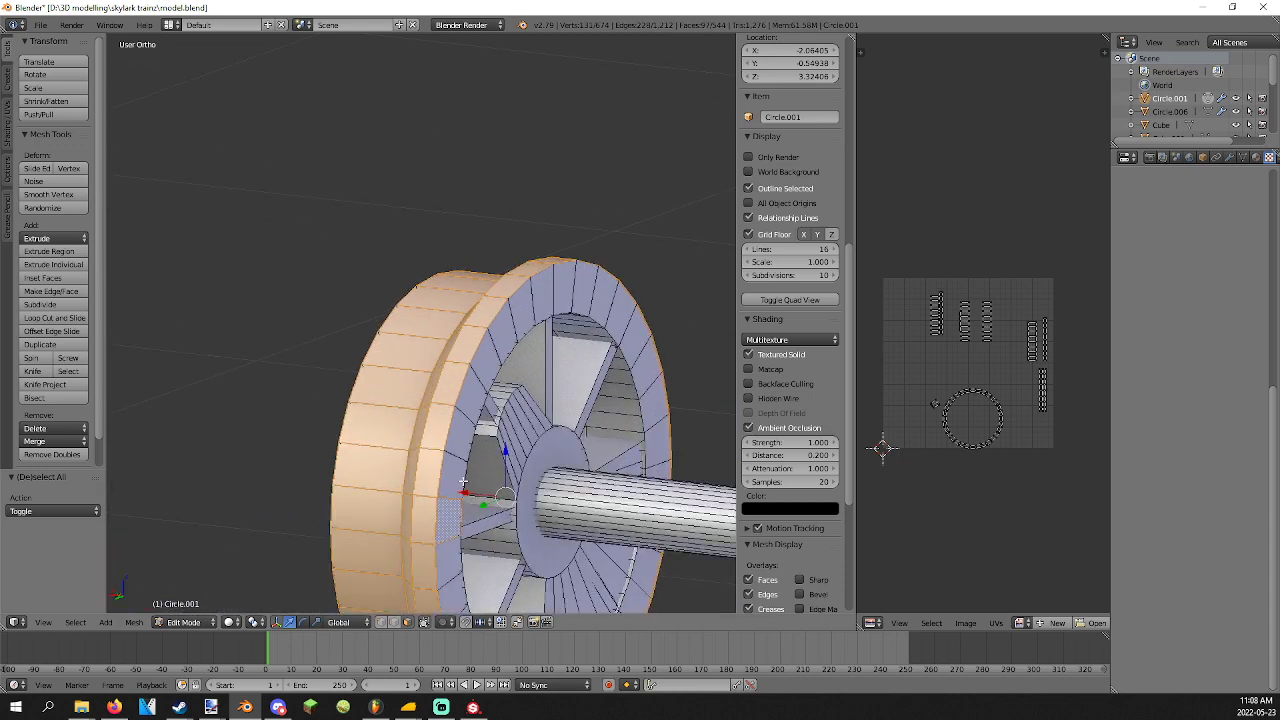
{"action": "middle_click_drag", "start_coordinate": [570, 536], "coordinate": [510, 525]}
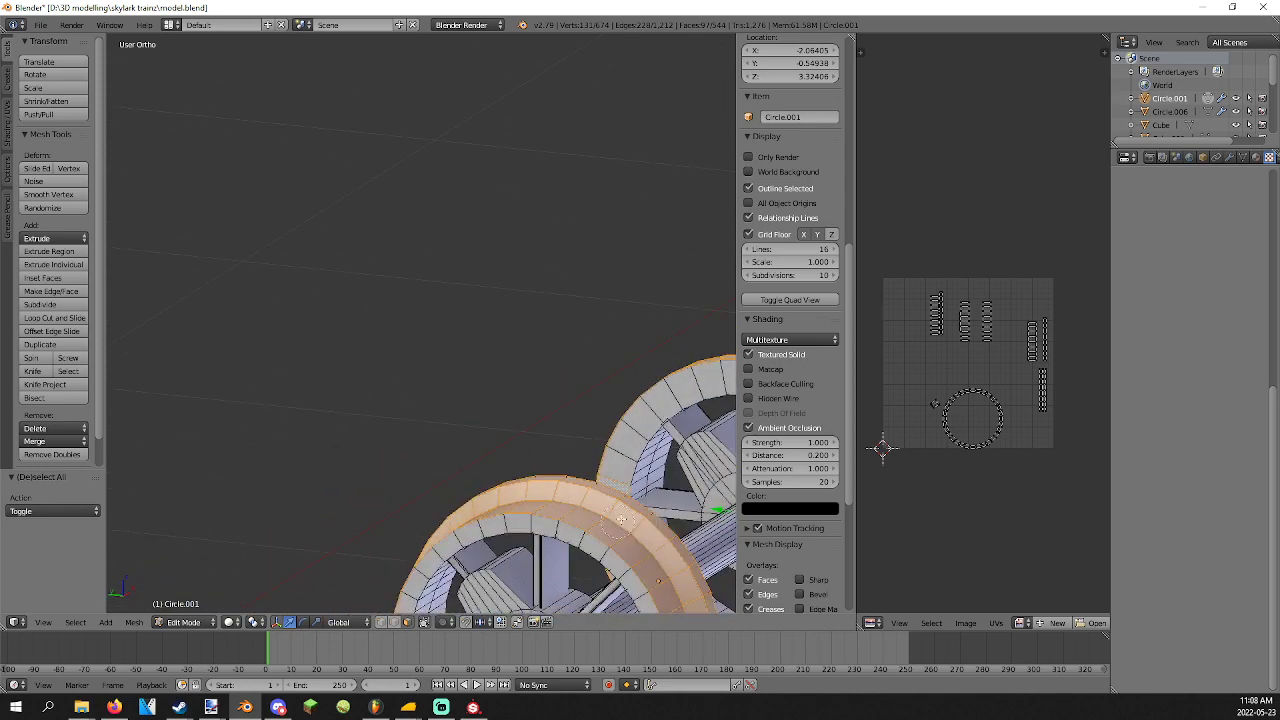
{"action": "middle_click_drag", "start_coordinate": [631, 480], "coordinate": [699, 480]}
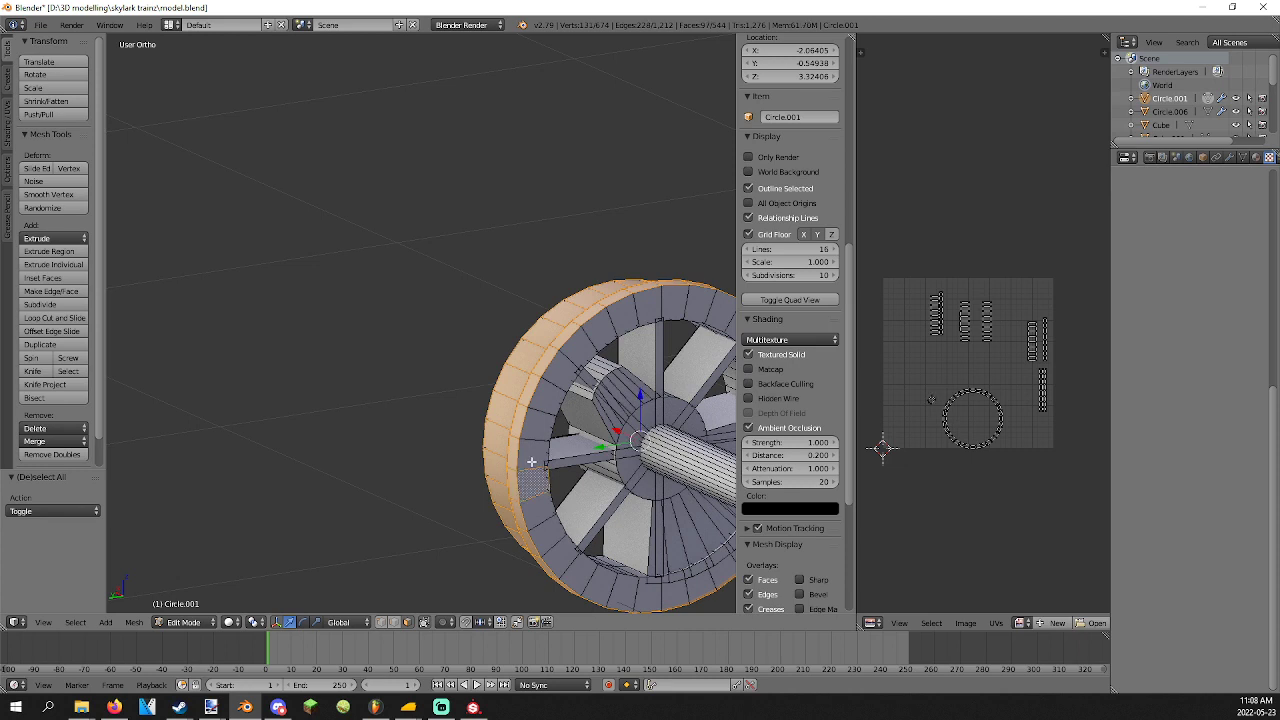
{"action": "key", "text": "a"}
{"action": "right_click", "coordinate": [546, 414], "text": "alt"}
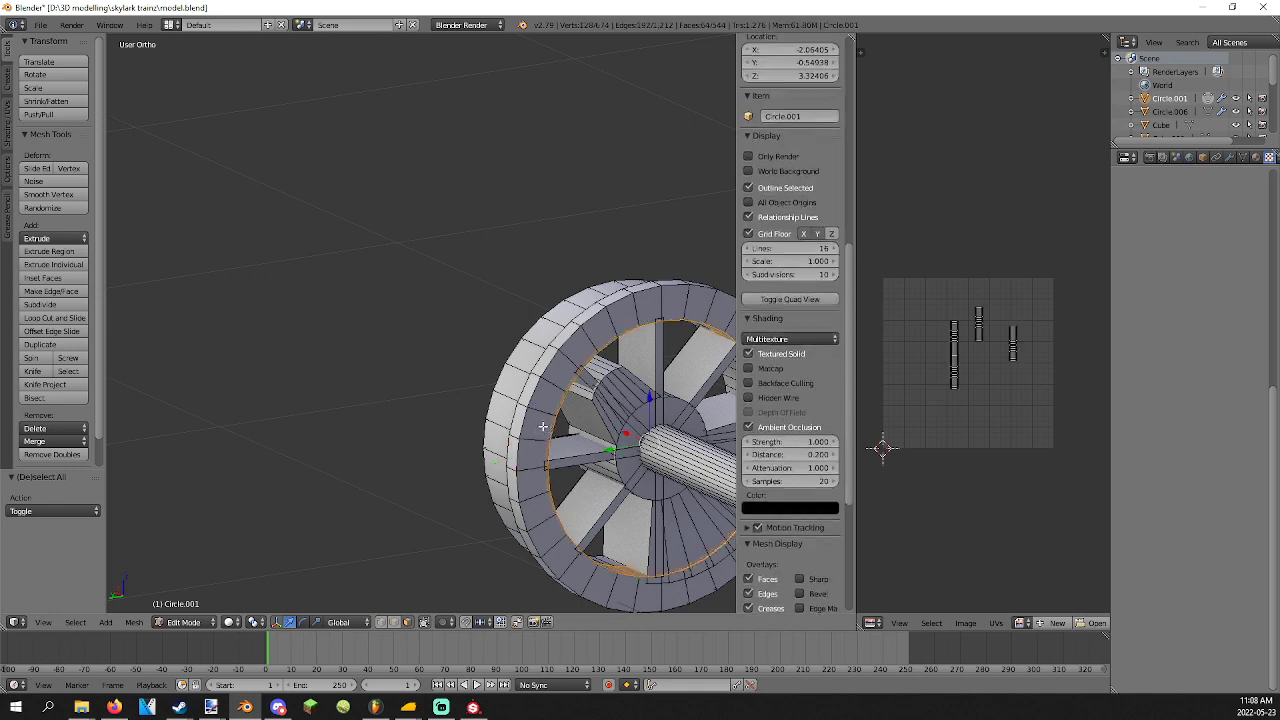
{"action": "key", "text": "a"}
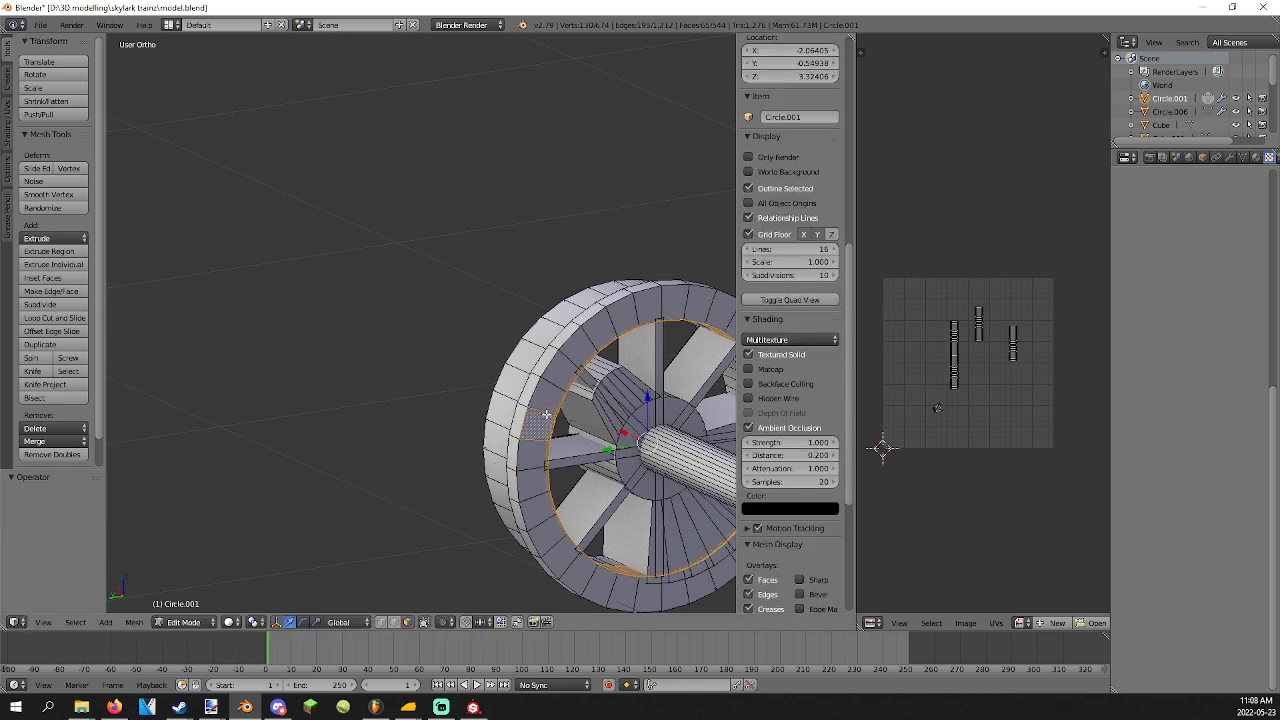
{"action": "key", "text": "KP_4"}
Select the tread and flange face loops on both wheels of Circle.001 and separate them into their own object.
{"action": "right_click", "coordinate": [493, 400], "text": "alt"}
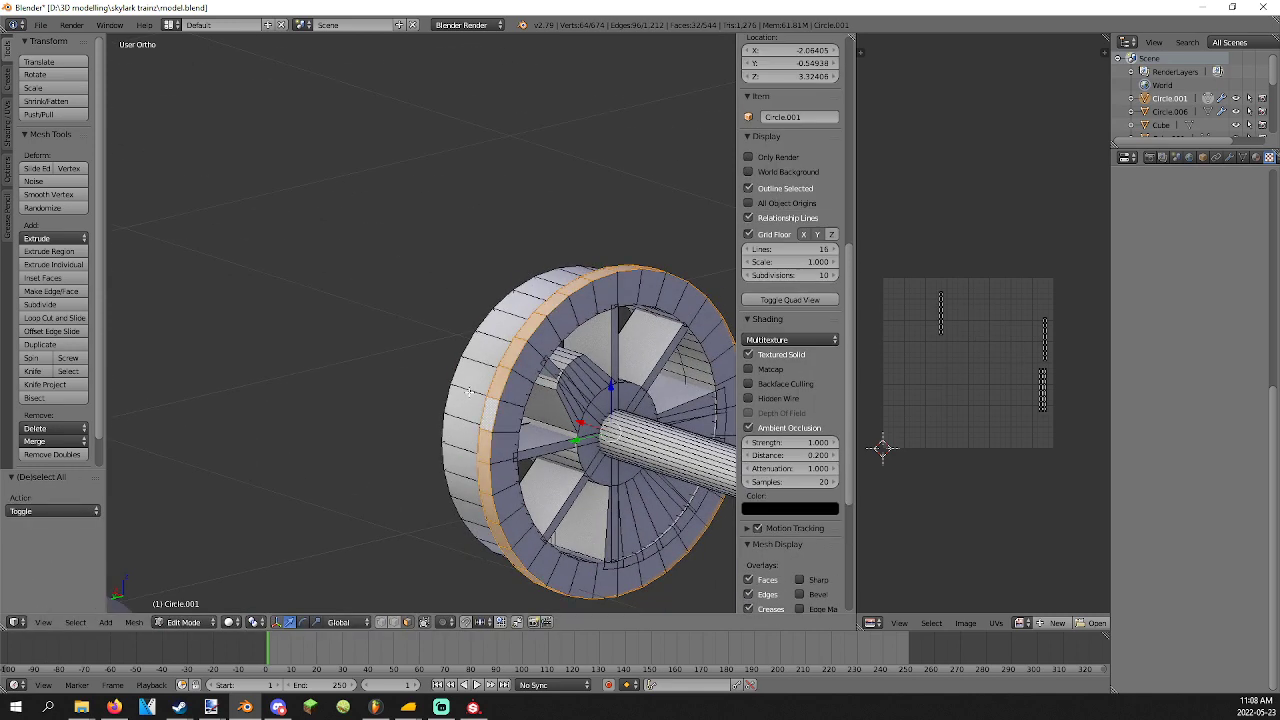
{"action": "right_click", "coordinate": [466, 408], "text": "alt+shift"}
{"action": "middle_click_drag", "start_coordinate": [506, 410], "coordinate": [650, 425]}
{"action": "right_click", "coordinate": [226, 409], "text": "alt+shift"}
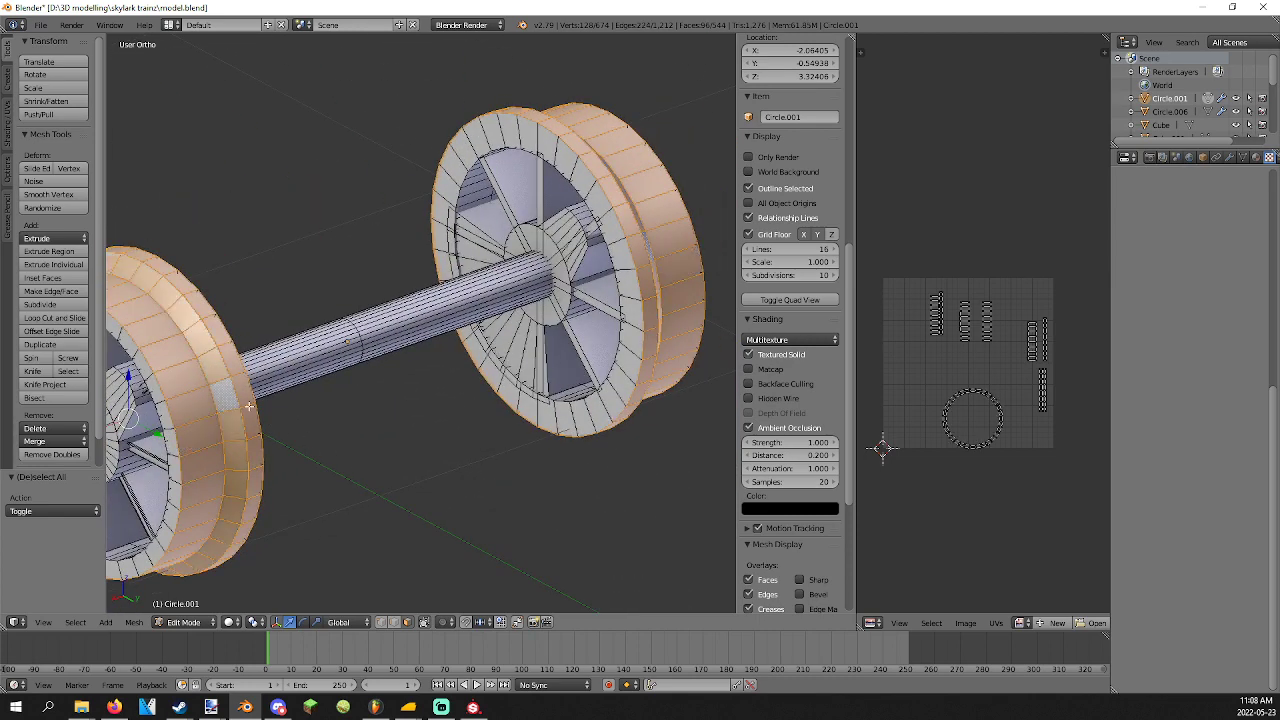
{"action": "scroll", "coordinate": [250, 406], "scroll_direction": "down", "scroll_amount": 4}
{"action": "key", "text": "p"}
{"action": "left_click", "coordinate": [266, 398]}
{"action": "key", "text": "Tab"}
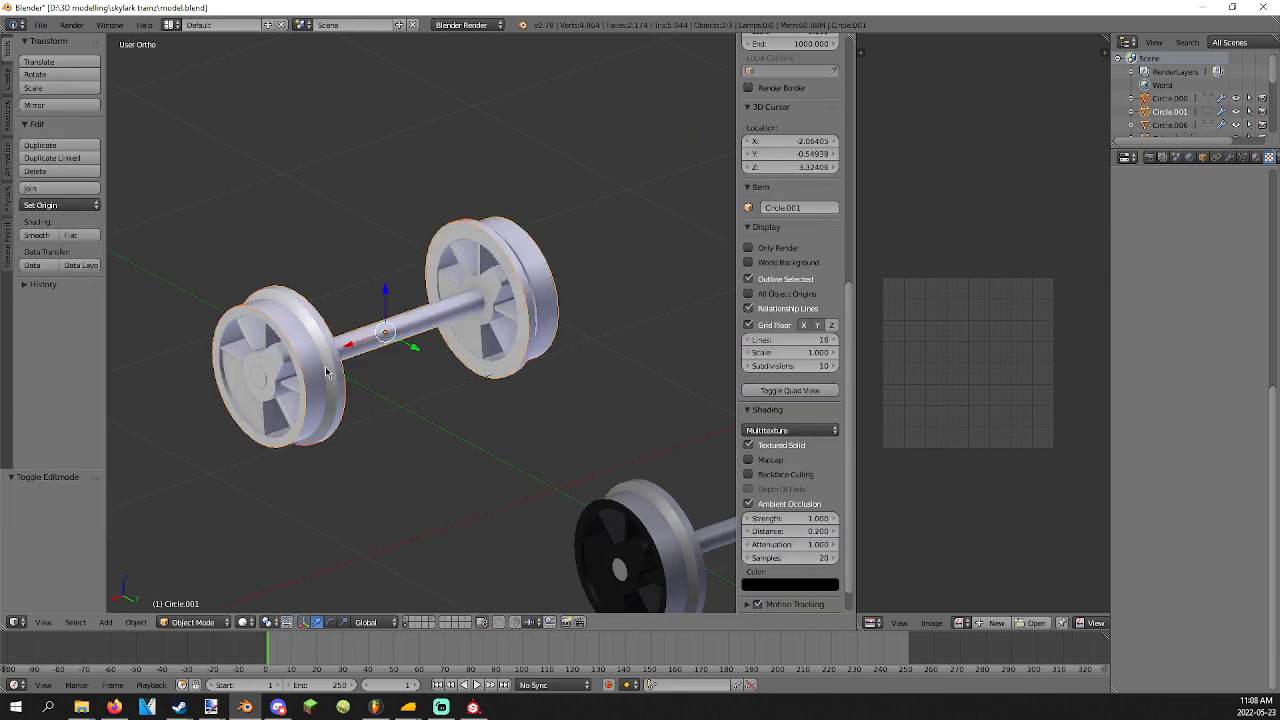
Apply the Edge Split and Mirror modifiers on the separated tread and flange object.
{"action": "right_click", "coordinate": [342, 378]}
{"action": "key", "text": "Tab"}
{"action": "key", "text": "Tab"}
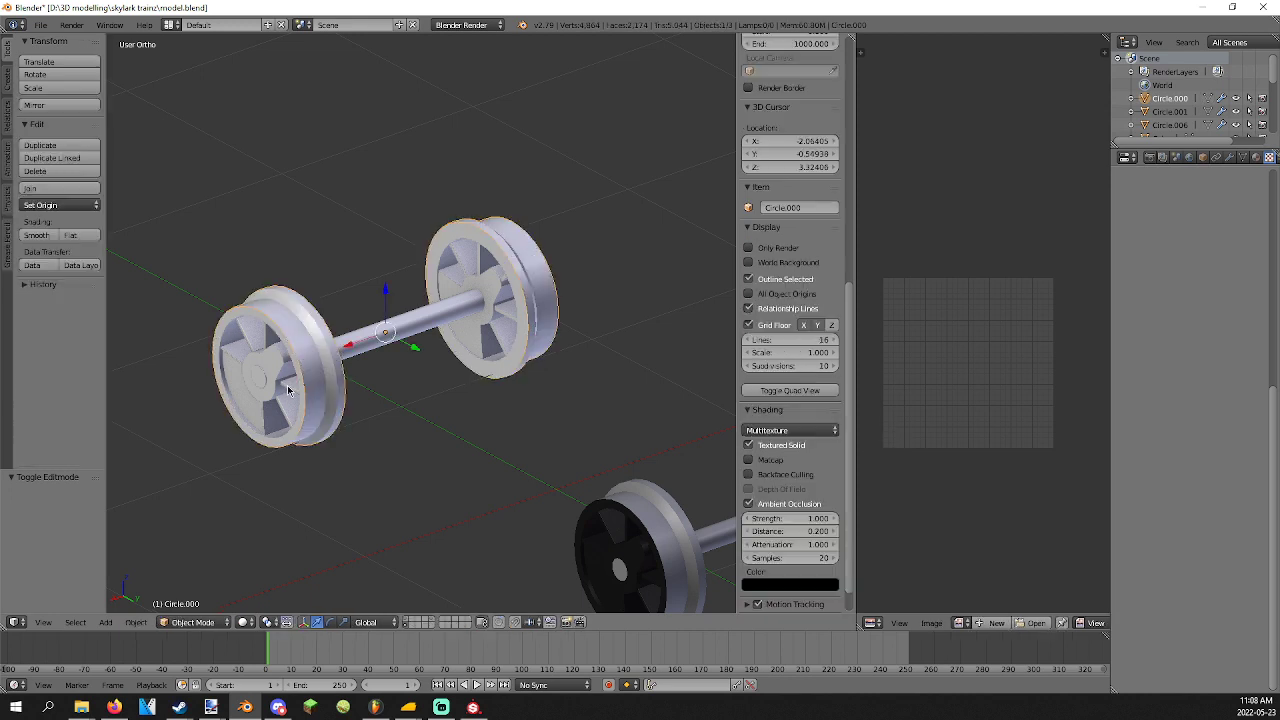
{"action": "left_click", "coordinate": [1228, 158]}
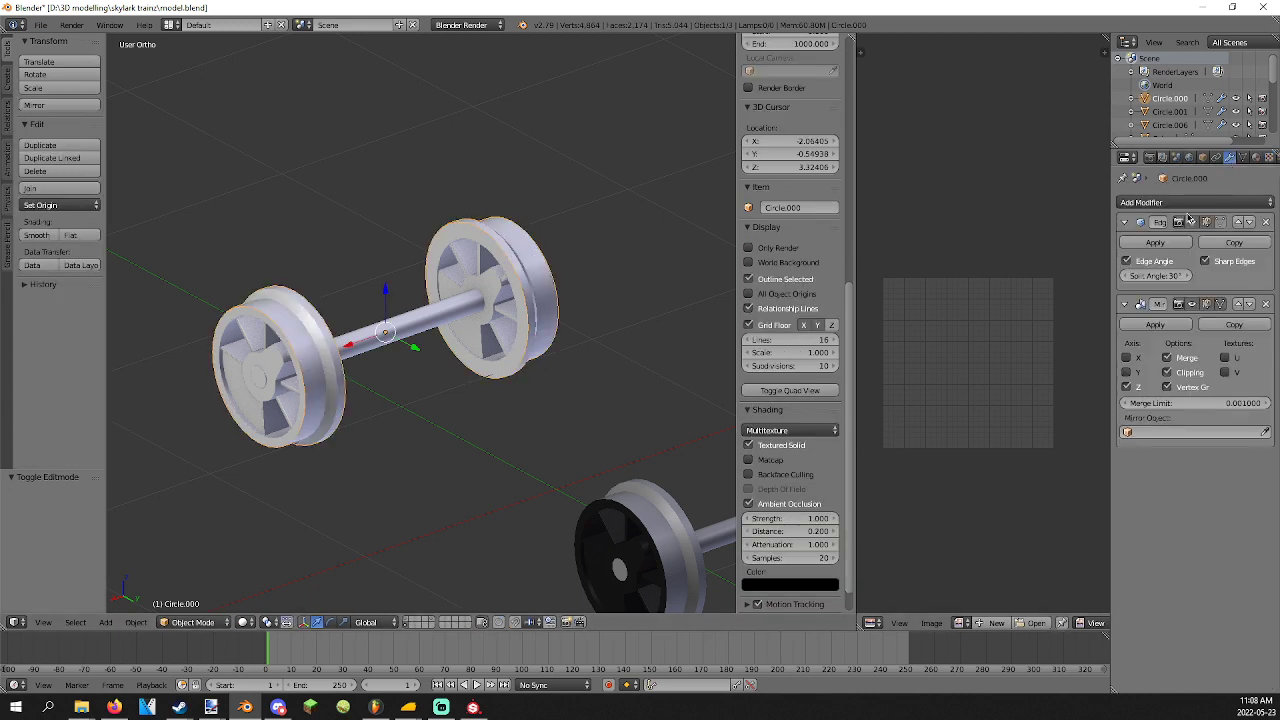
{"action": "left_click", "coordinate": [1162, 244]}
{"action": "left_click", "coordinate": [1162, 244]}
Convert all the wheel objects on this layer to plain meshes.
{"action": "scroll", "coordinate": [550, 378], "scroll_direction": "down", "scroll_amount": 3}
{"action": "key", "text": "a"}
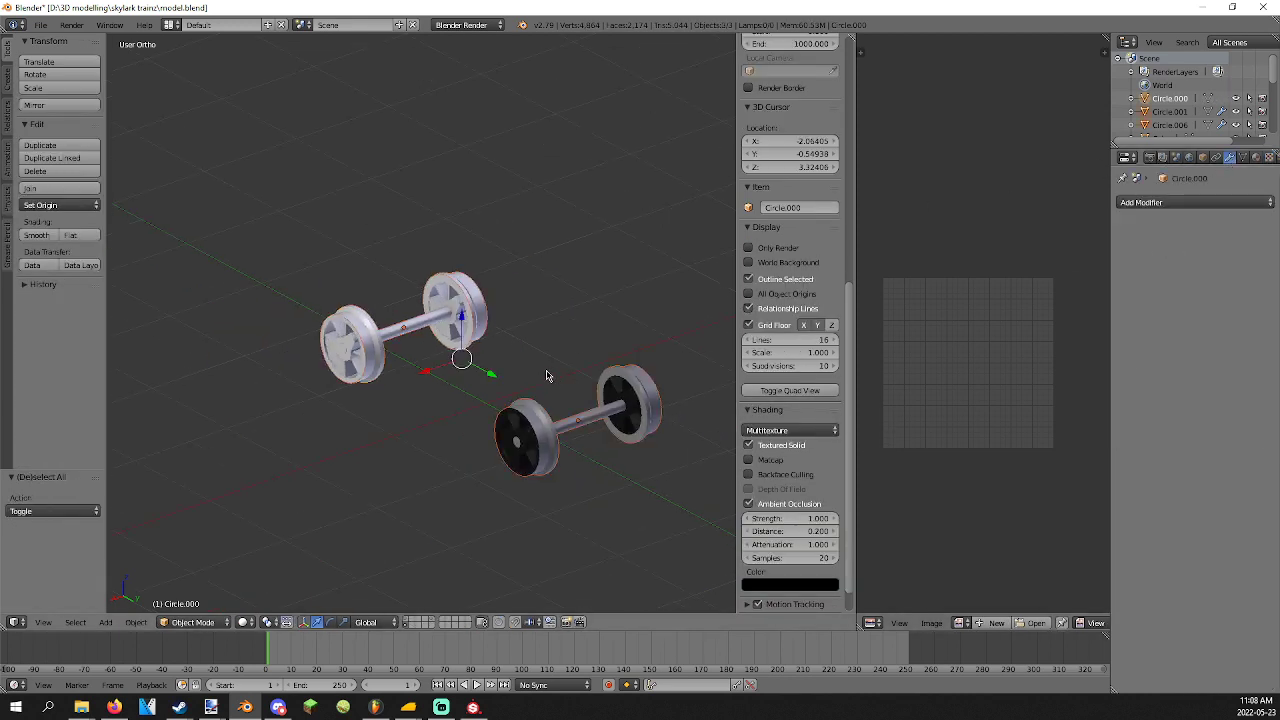
{"action": "key", "text": "alt+c"}
{"action": "left_click", "coordinate": [547, 374]}
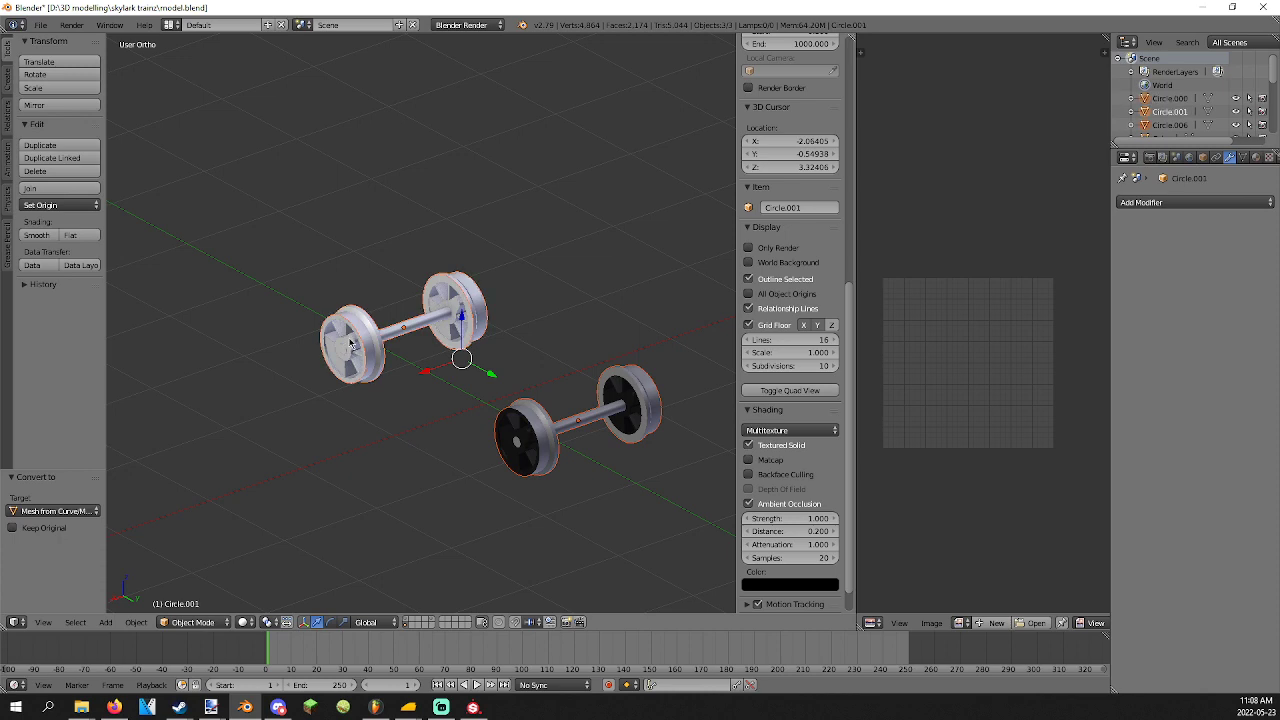
Join the separated treads back into the Circle.001 wheelset and select its whole mesh in Edit Mode.
{"action": "right_click", "coordinate": [325, 355]}
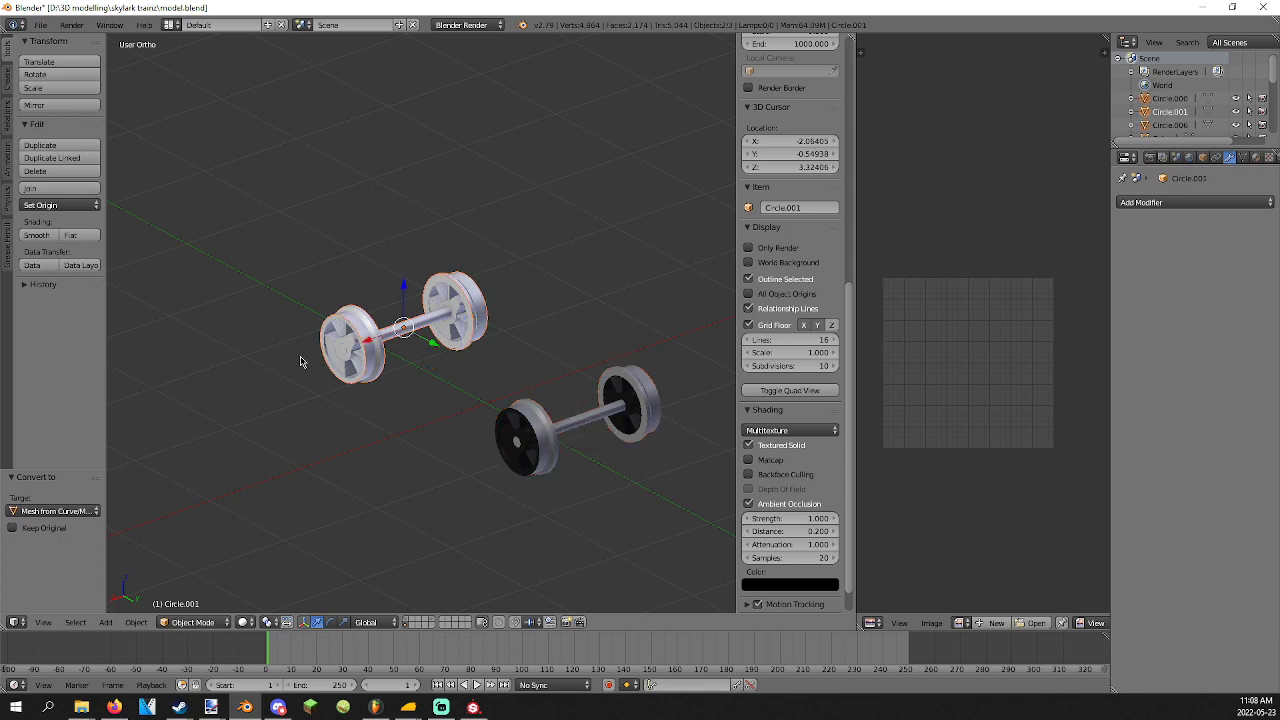
{"action": "key", "text": "KP_Decimal"}
{"action": "key", "text": "Tab"}
{"action": "key", "text": "a"}
{"action": "key", "text": "a"}
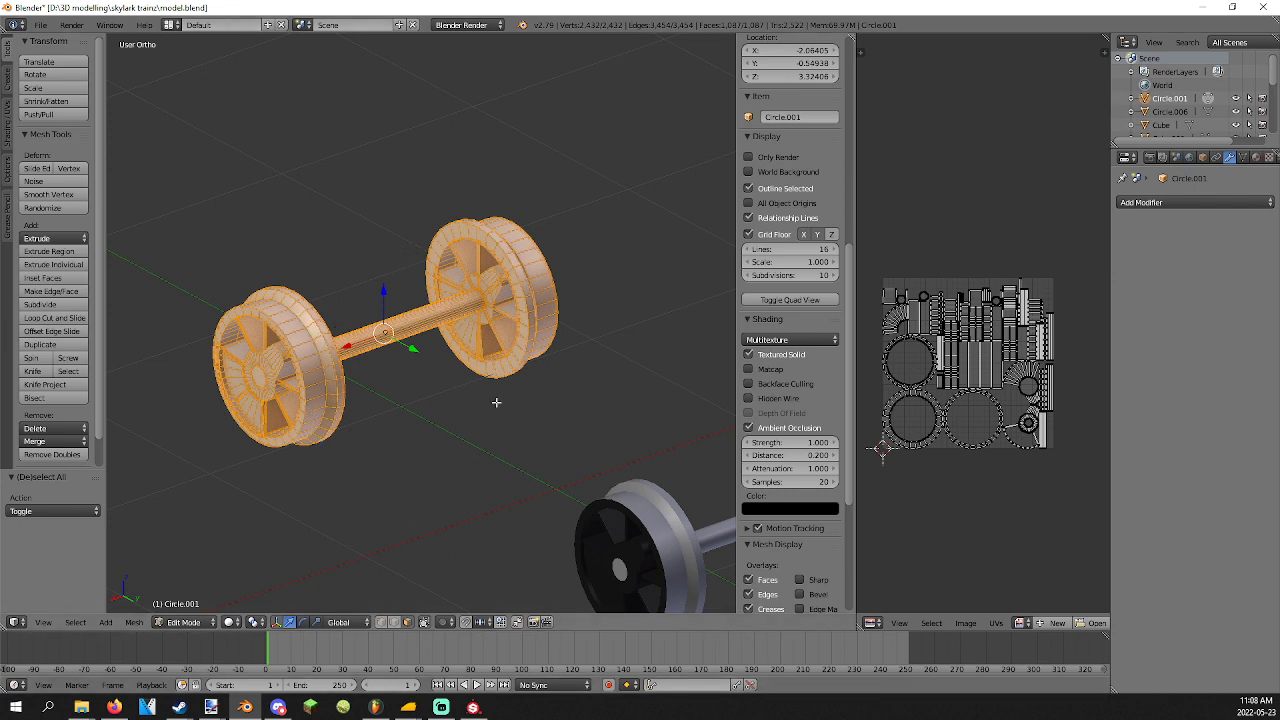
Inspect the joined Circle.001 wheelset from other angles outside Edit Mode.
{"action": "key", "text": "Tab"}
{"action": "scroll", "coordinate": [487, 348], "scroll_direction": "down", "scroll_amount": 4}
{"action": "middle_click_drag", "start_coordinate": [487, 348], "coordinate": [434, 357]}
{"action": "scroll", "coordinate": [432, 352], "scroll_direction": "up", "scroll_amount": 3}
{"action": "key", "text": "Tab"}
{"action": "key", "text": "Tab"}
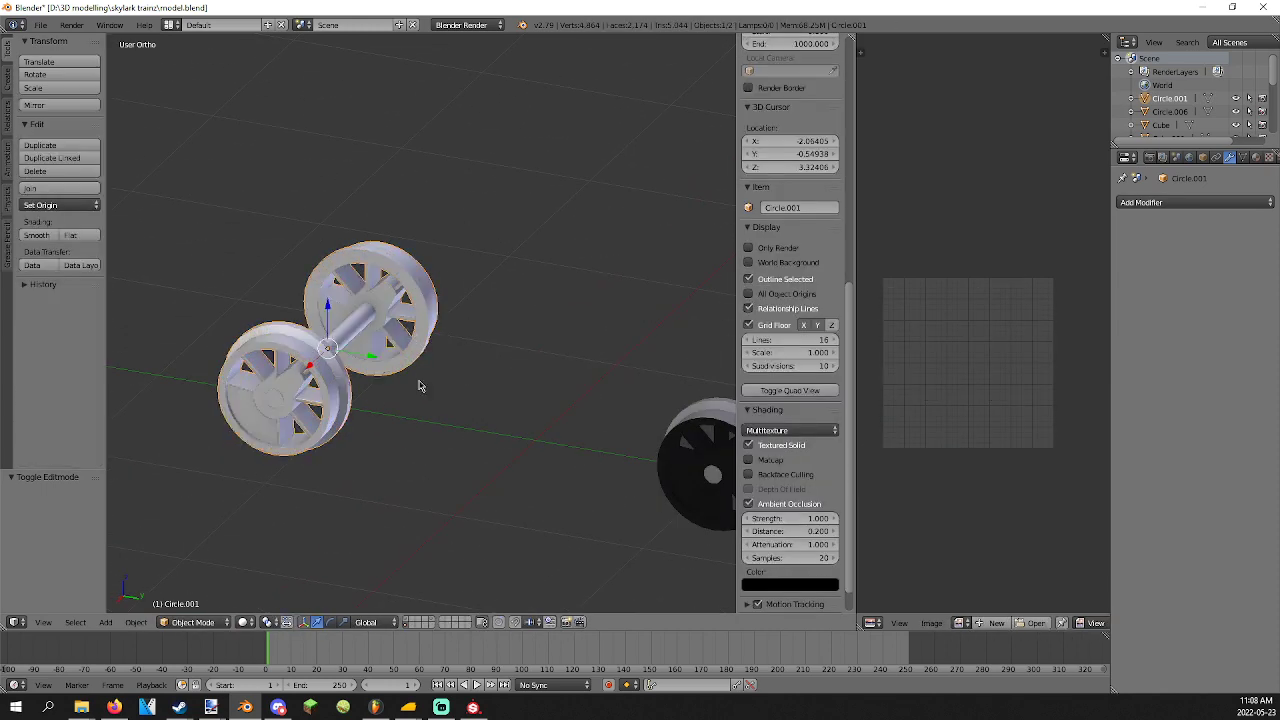
{"action": "scroll", "coordinate": [420, 386], "scroll_direction": "down", "scroll_amount": 4}
{"action": "key", "text": "Tab"}
{"action": "key", "text": "Tab"}
Move the second wheelset, Circle.006, to another layer.
{"action": "right_click", "coordinate": [590, 406]}
{"action": "scroll", "coordinate": [585, 402], "scroll_direction": "down", "scroll_amount": 1}
{"action": "key", "text": "m"}
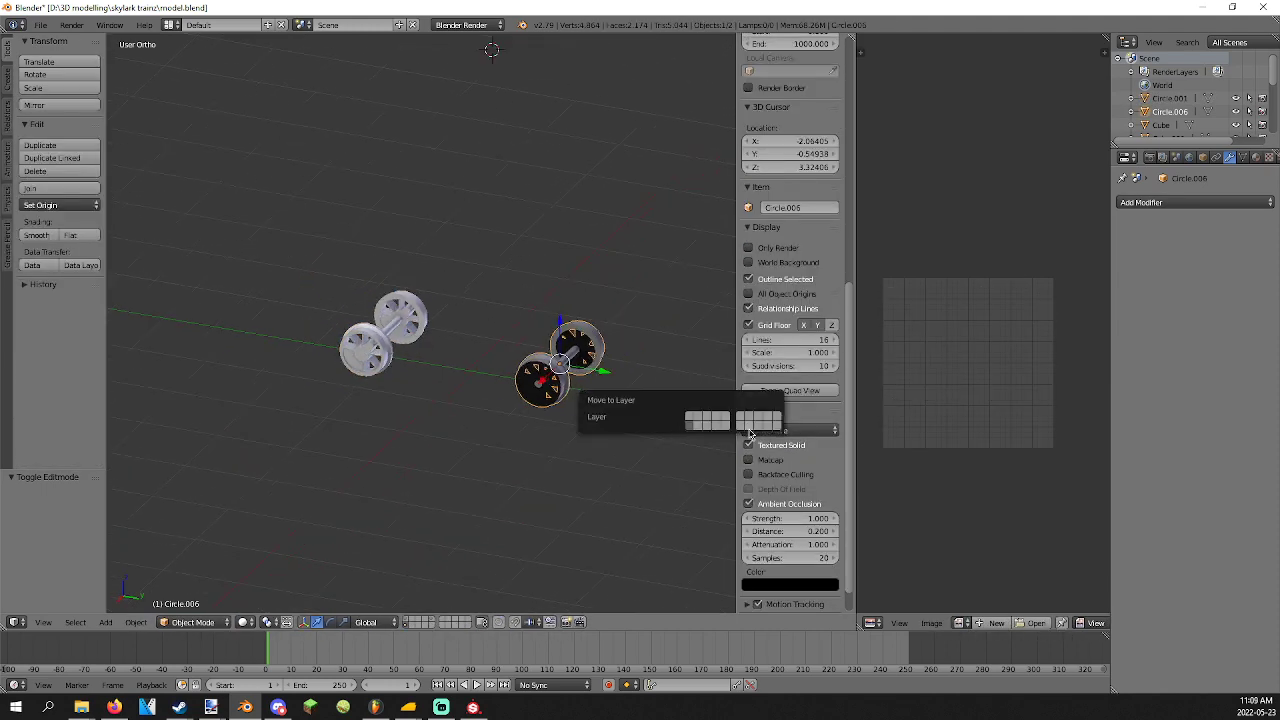
{"action": "left_click", "coordinate": [700, 428]}
Give the Circle.001 wheelset a new material named wheel.
{"action": "right_click", "coordinate": [375, 345]}
{"action": "key", "text": "Tab"}
{"action": "scroll", "coordinate": [345, 345], "scroll_direction": "up", "scroll_amount": 2}
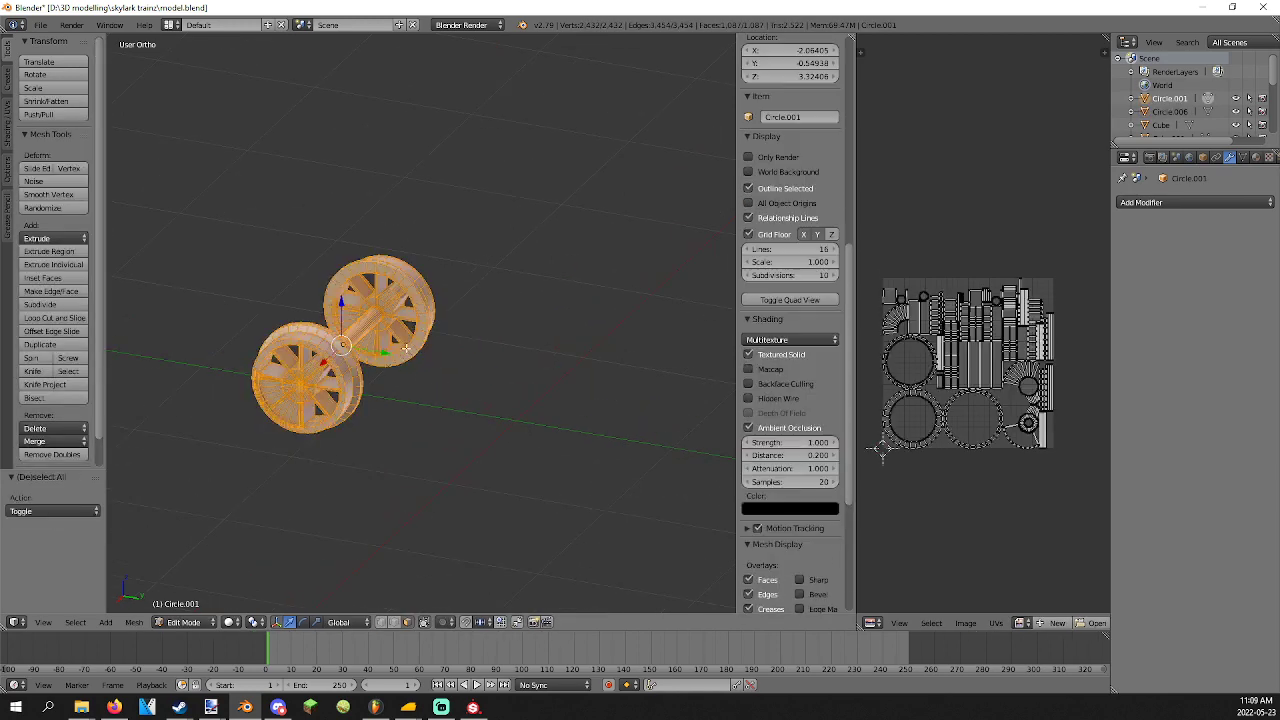
{"action": "key", "text": "Tab"}
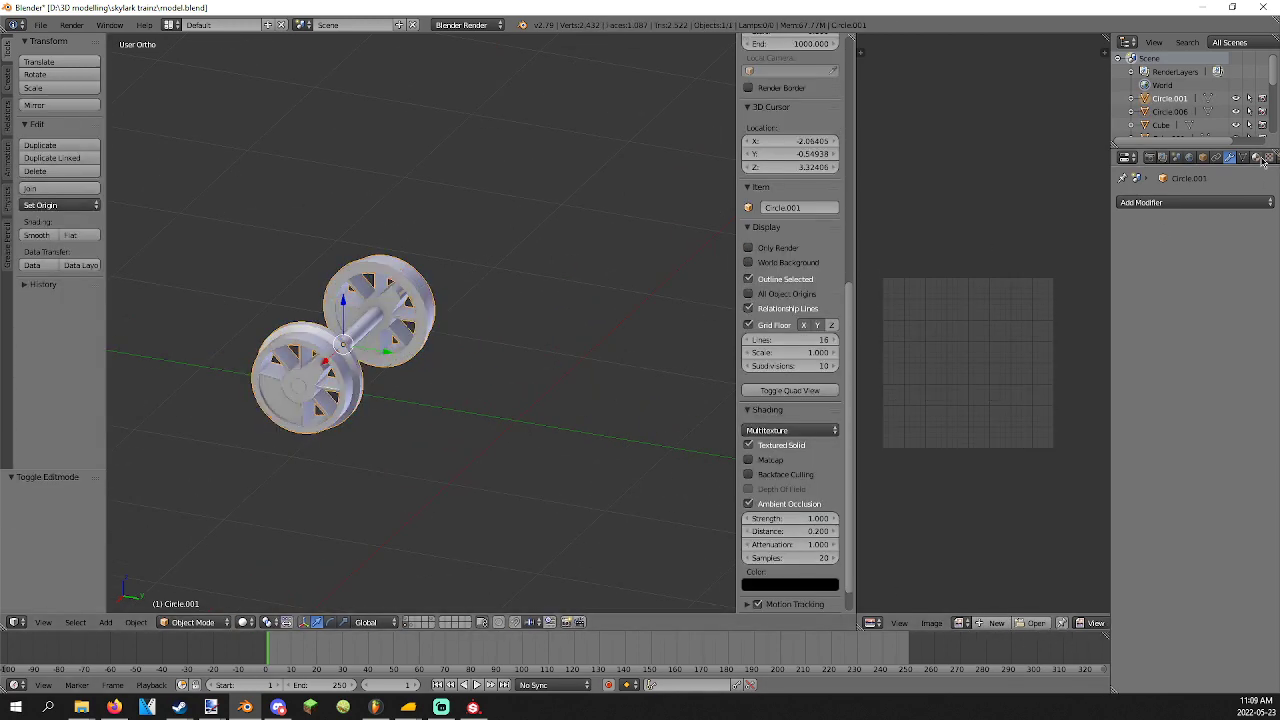
{"action": "left_click", "coordinate": [1256, 157]}
{"action": "double_click", "coordinate": [1255, 215]}
{"action": "left_click", "coordinate": [1178, 244]}
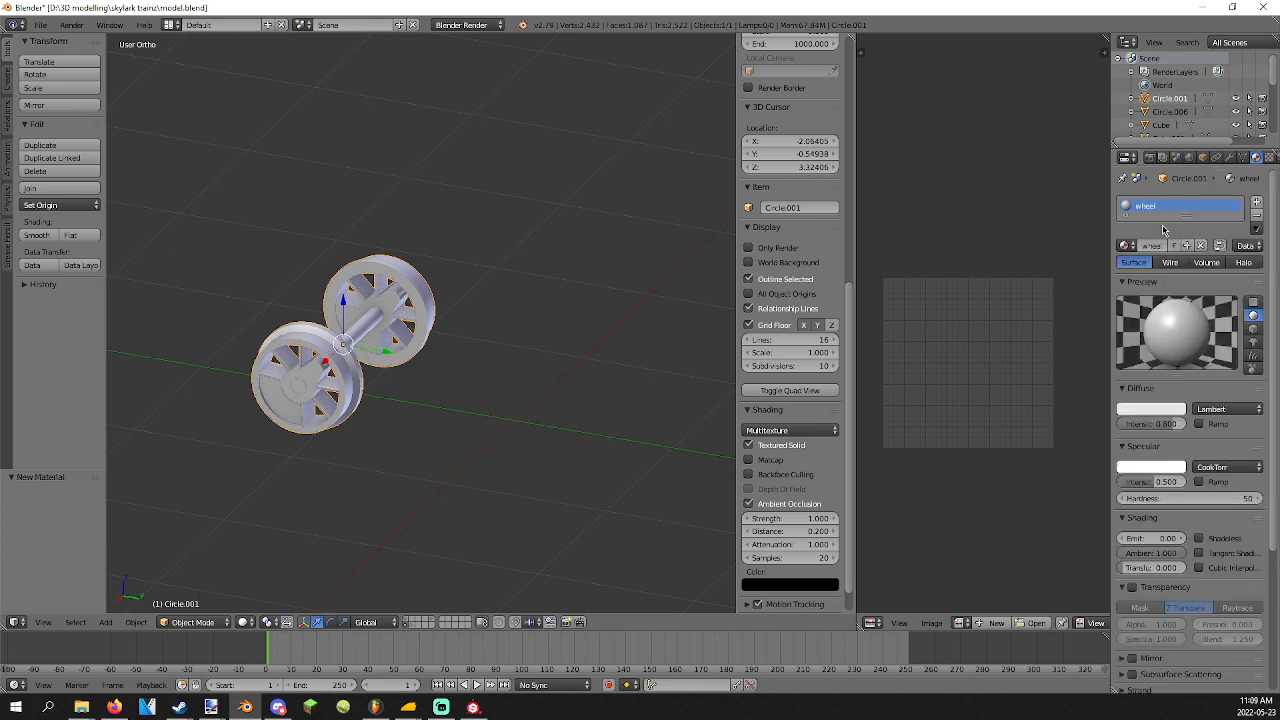
Export the wheelset as box.fbx into a new bogie folder inside the skylark trainz textures folder.
{"action": "left_click", "coordinate": [40, 24]}
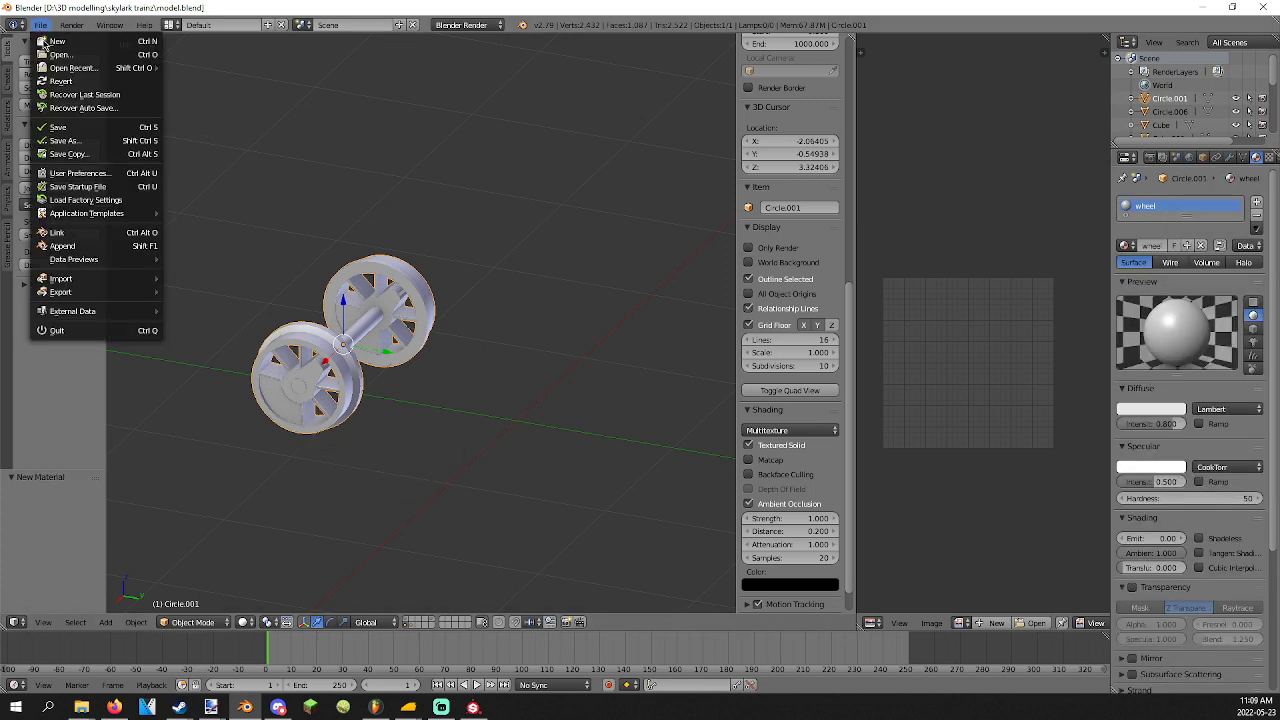
{"action": "mouse_move", "coordinate": [90, 292]}
{"action": "left_click", "coordinate": [225, 333]}
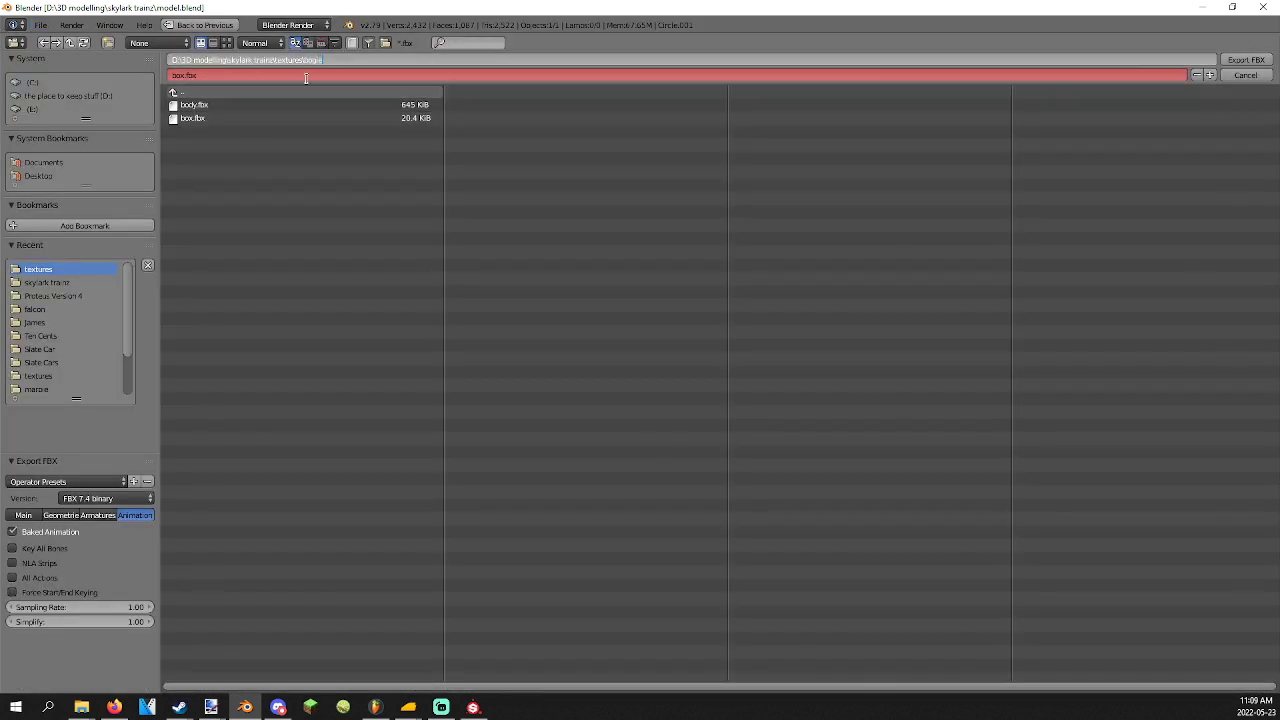
{"action": "left_click", "coordinate": [307, 78]}
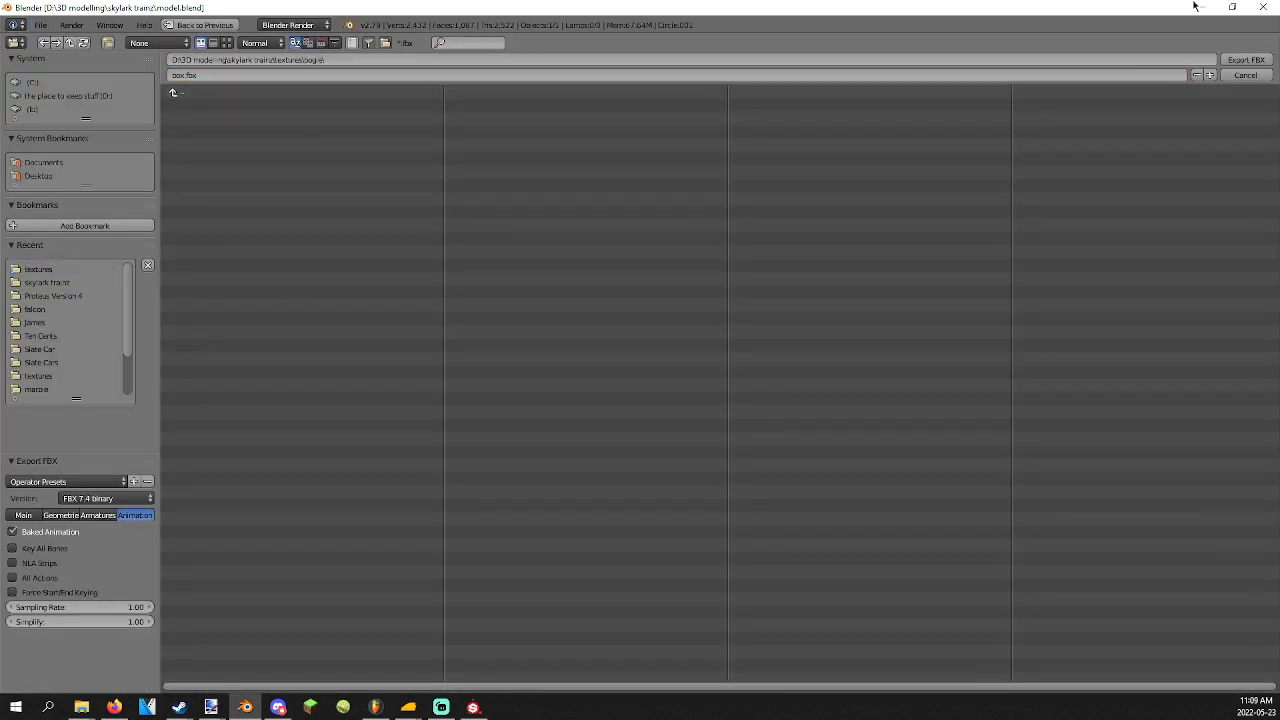
{"action": "left_click", "coordinate": [1246, 60]}
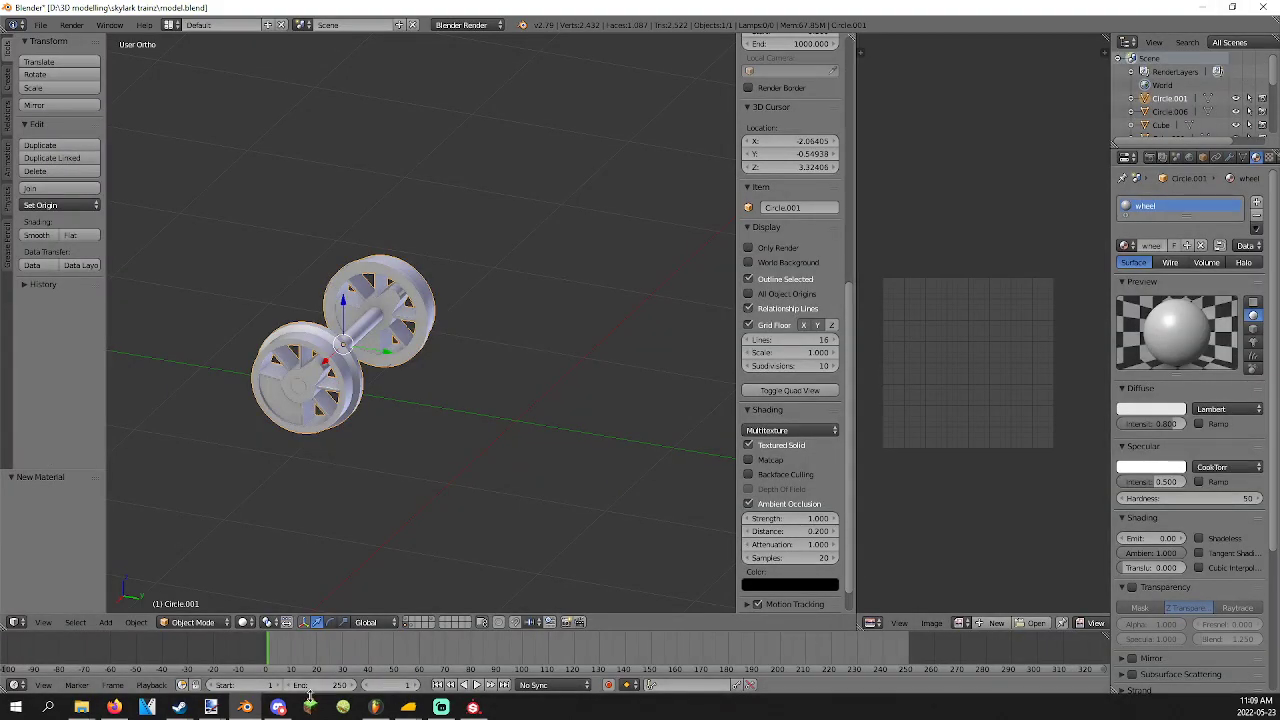
Switch to Substance Painter and create a new project from the mesh in the bogie folder, discarding the changes to the open project.
{"action": "left_click", "coordinate": [473, 707]}
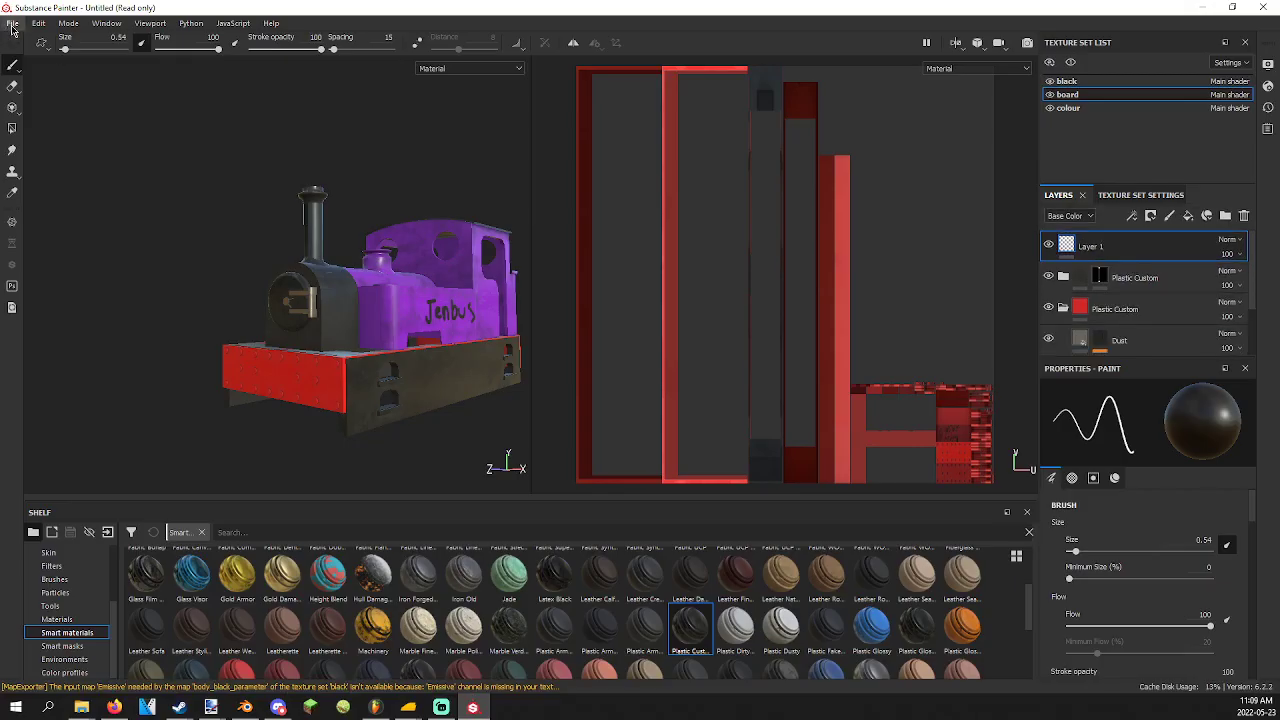
{"action": "left_click", "coordinate": [12, 26]}
{"action": "left_click", "coordinate": [28, 38]}
{"action": "left_click", "coordinate": [731, 372]}
{"action": "left_click", "coordinate": [13, 23]}
{"action": "left_click", "coordinate": [28, 38]}
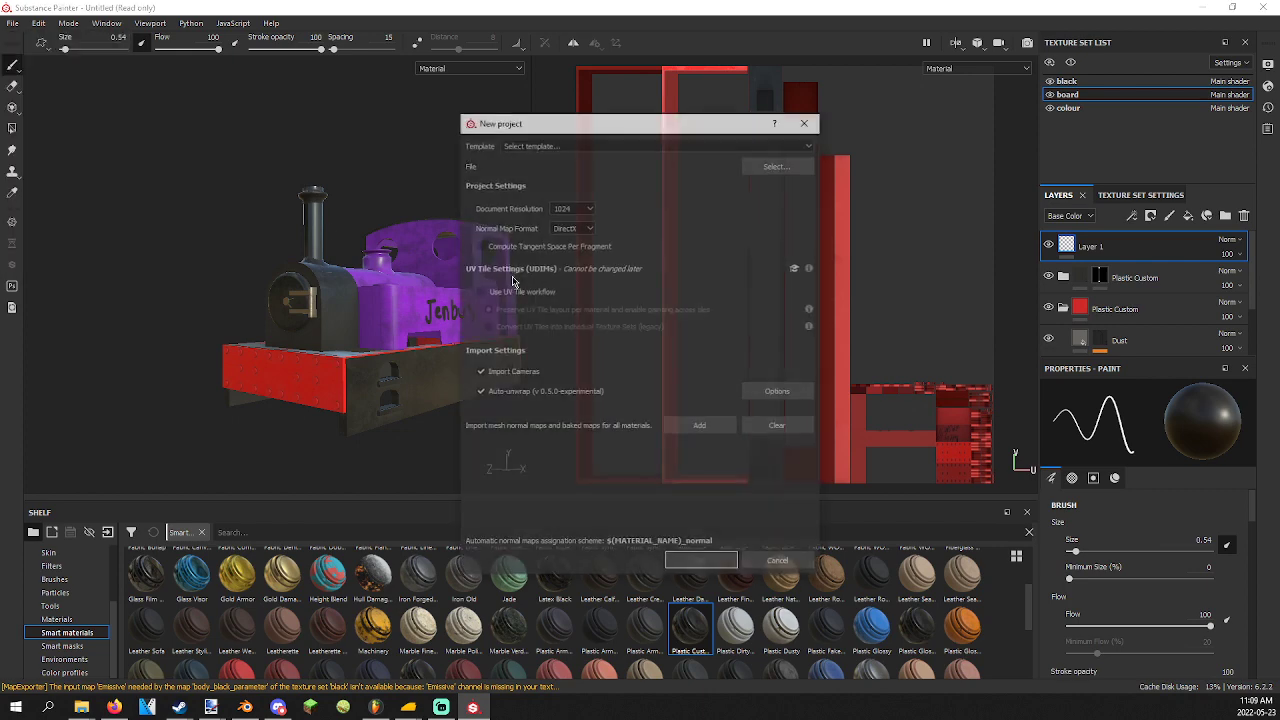
{"action": "left_click", "coordinate": [750, 166]}
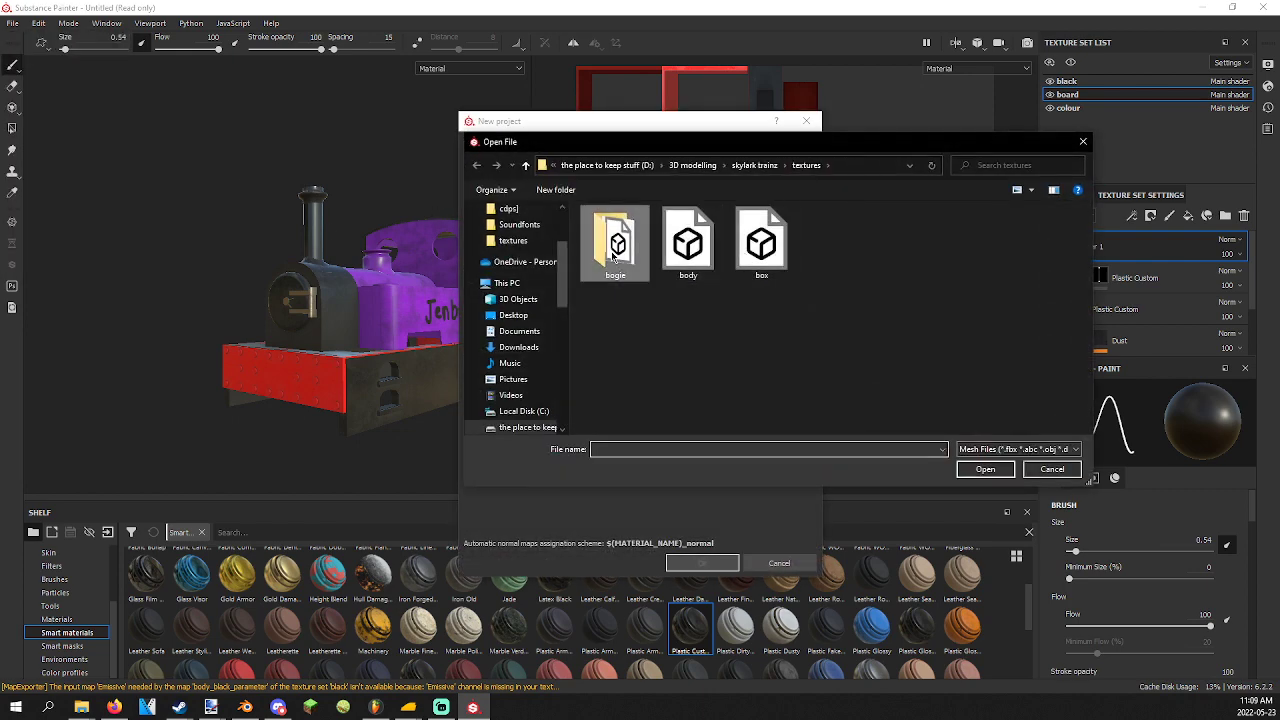
{"action": "double_click", "coordinate": [615, 240]}
{"action": "left_click", "coordinate": [619, 231]}
{"action": "double_click", "coordinate": [619, 231]}
{"action": "left_click", "coordinate": [706, 562]}
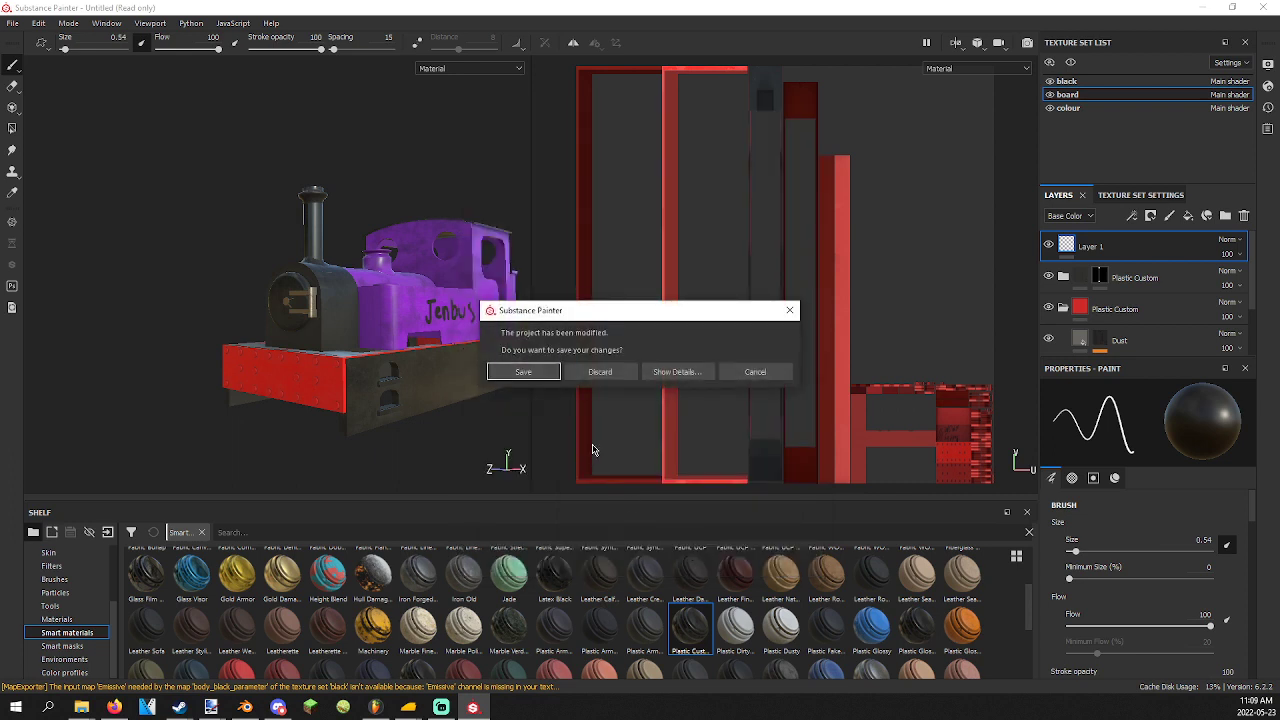
{"action": "left_click", "coordinate": [599, 372]}
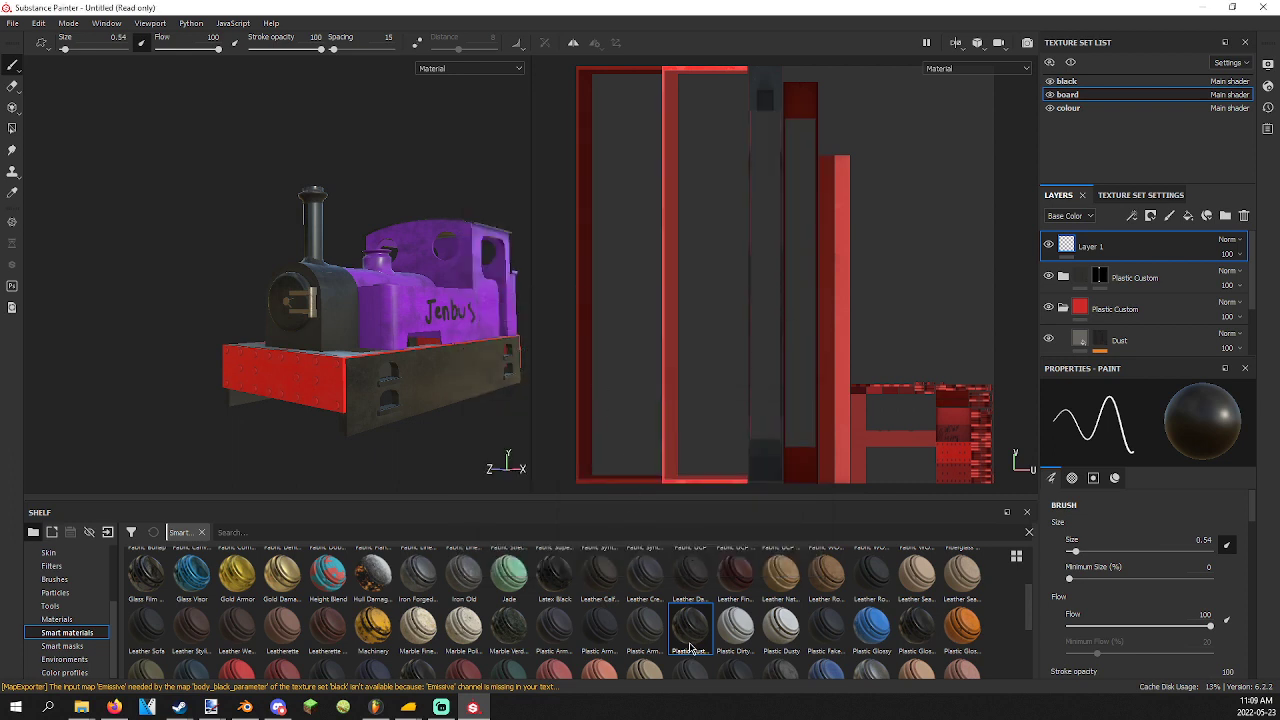
Bake all mesh maps for the wheel texture set with a 2048 output size.
{"action": "left_click", "coordinate": [1140, 195]}
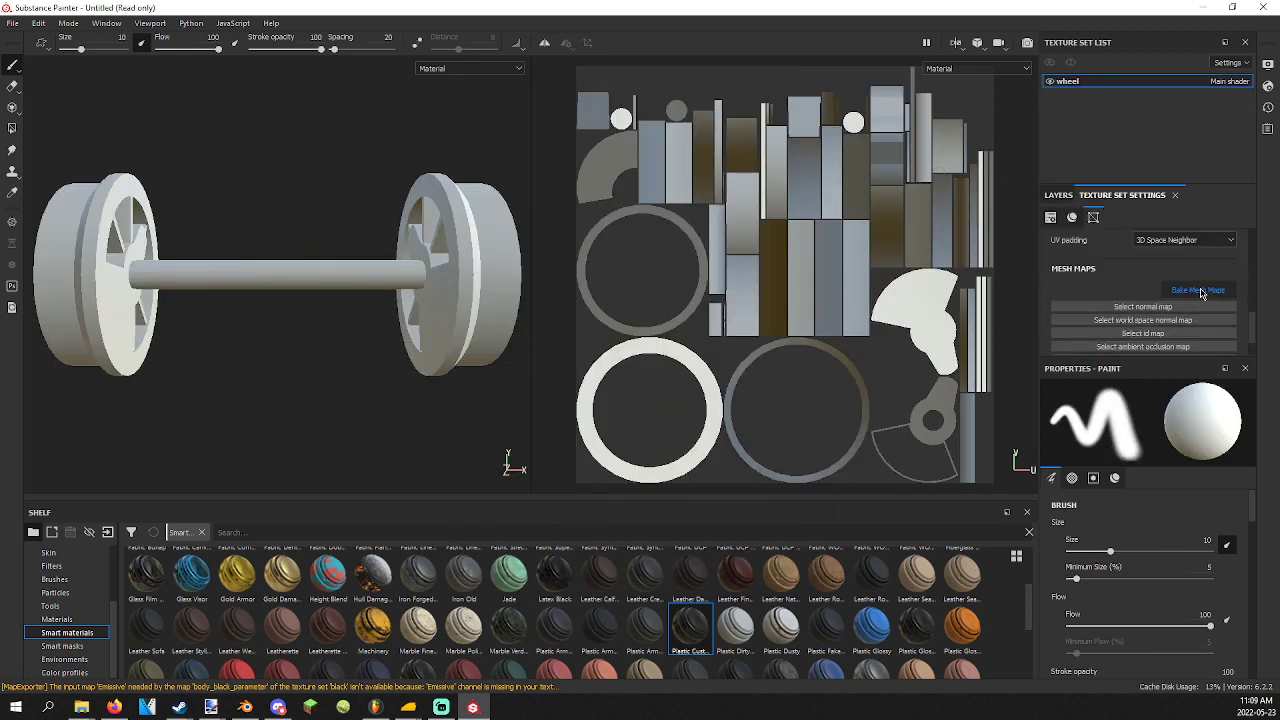
{"action": "left_click", "coordinate": [1199, 290]}
{"action": "left_click", "coordinate": [640, 168]}
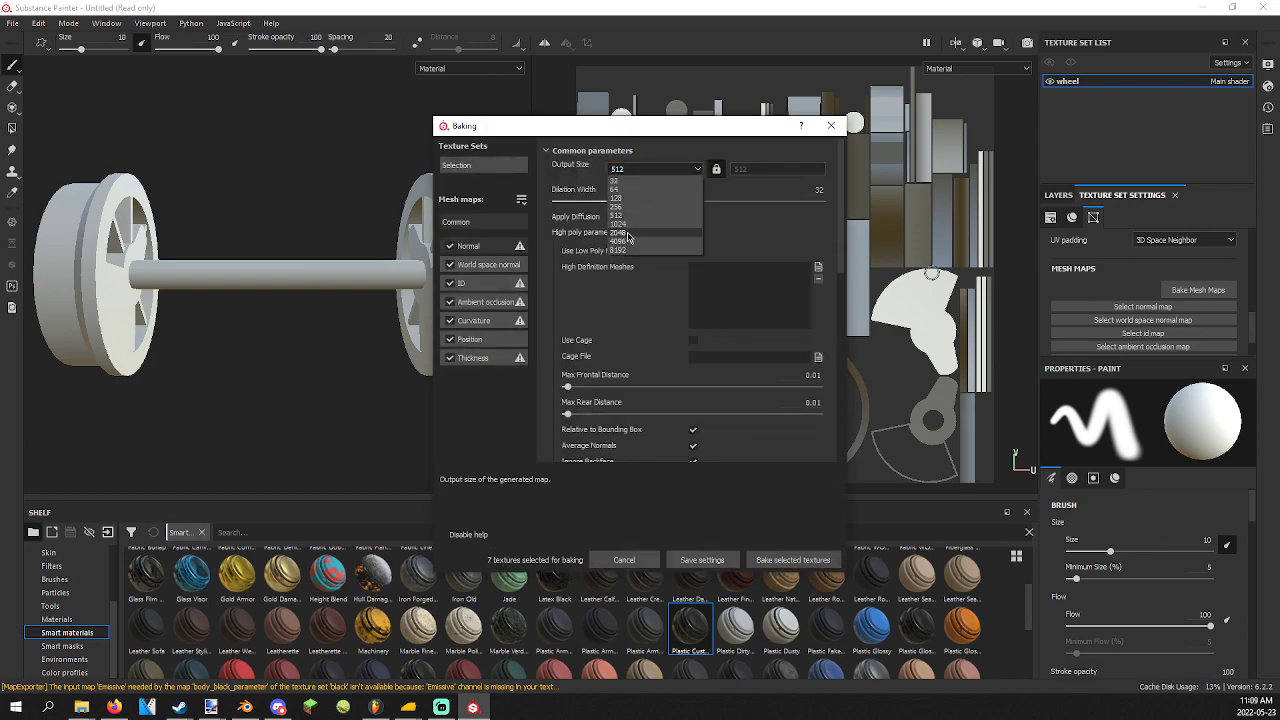
{"action": "left_click", "coordinate": [627, 233]}
{"action": "left_click", "coordinate": [793, 559]}
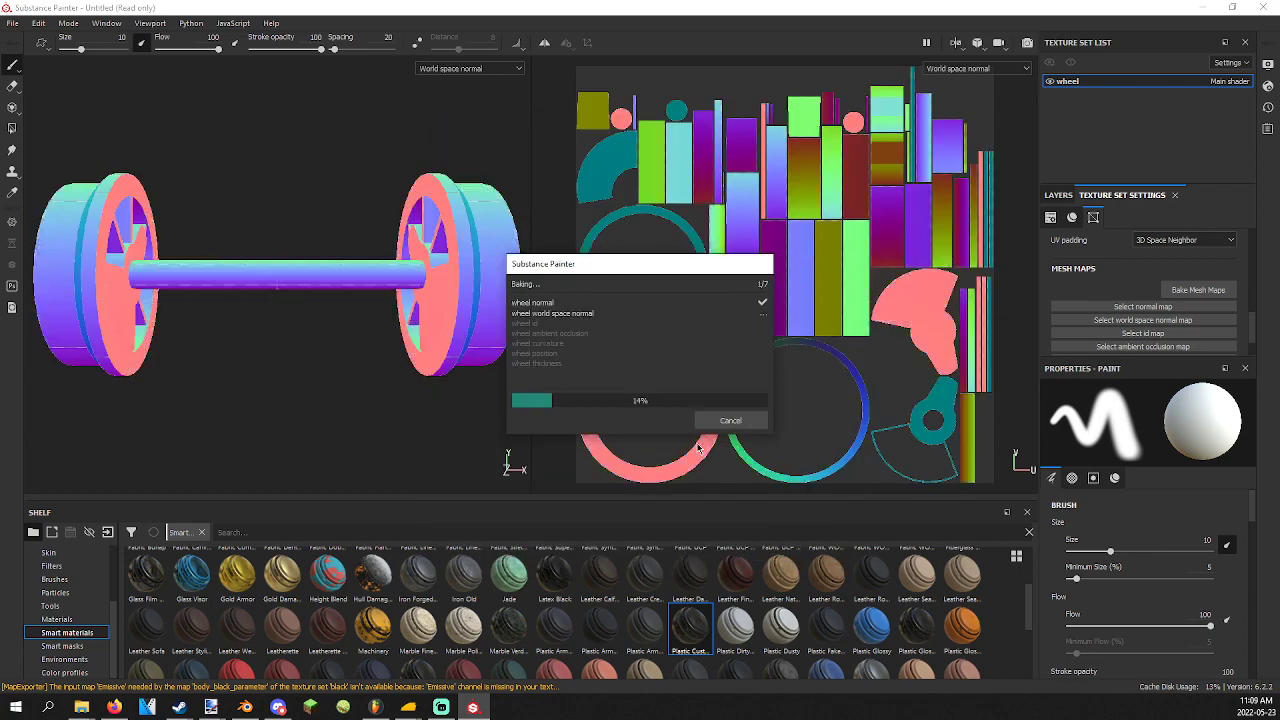
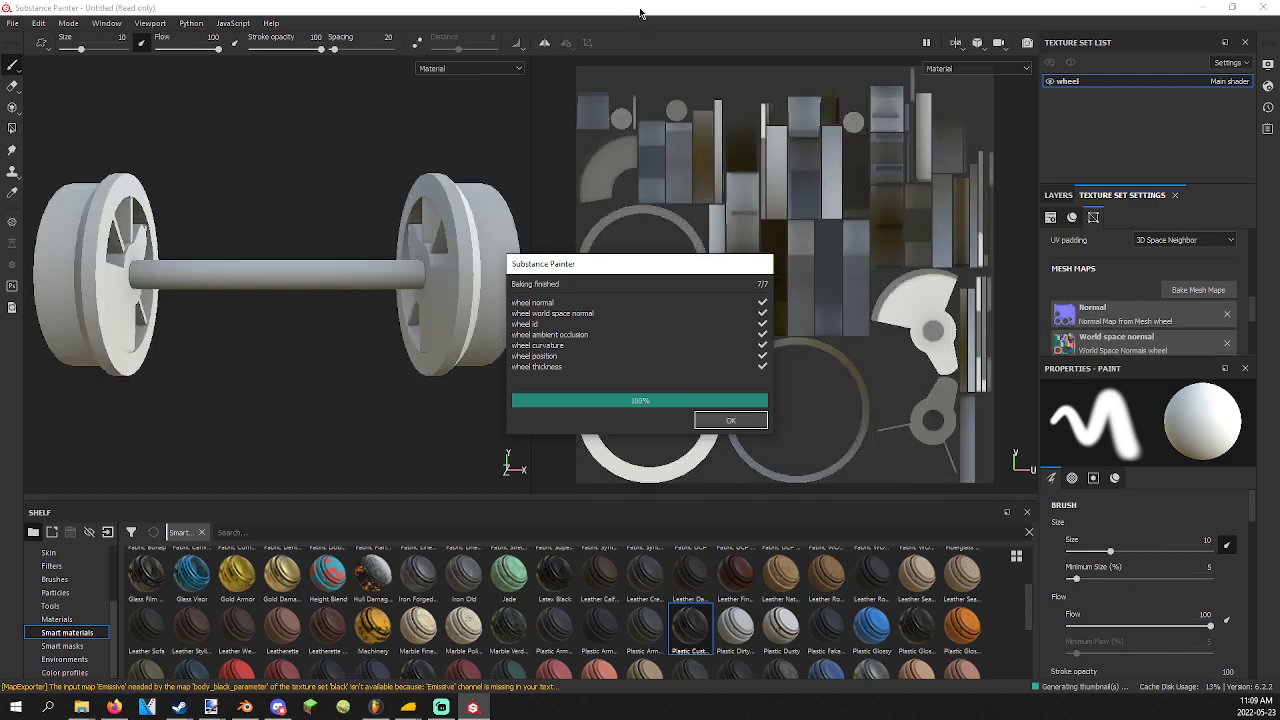
{"action": "left_click", "coordinate": [718, 423]}
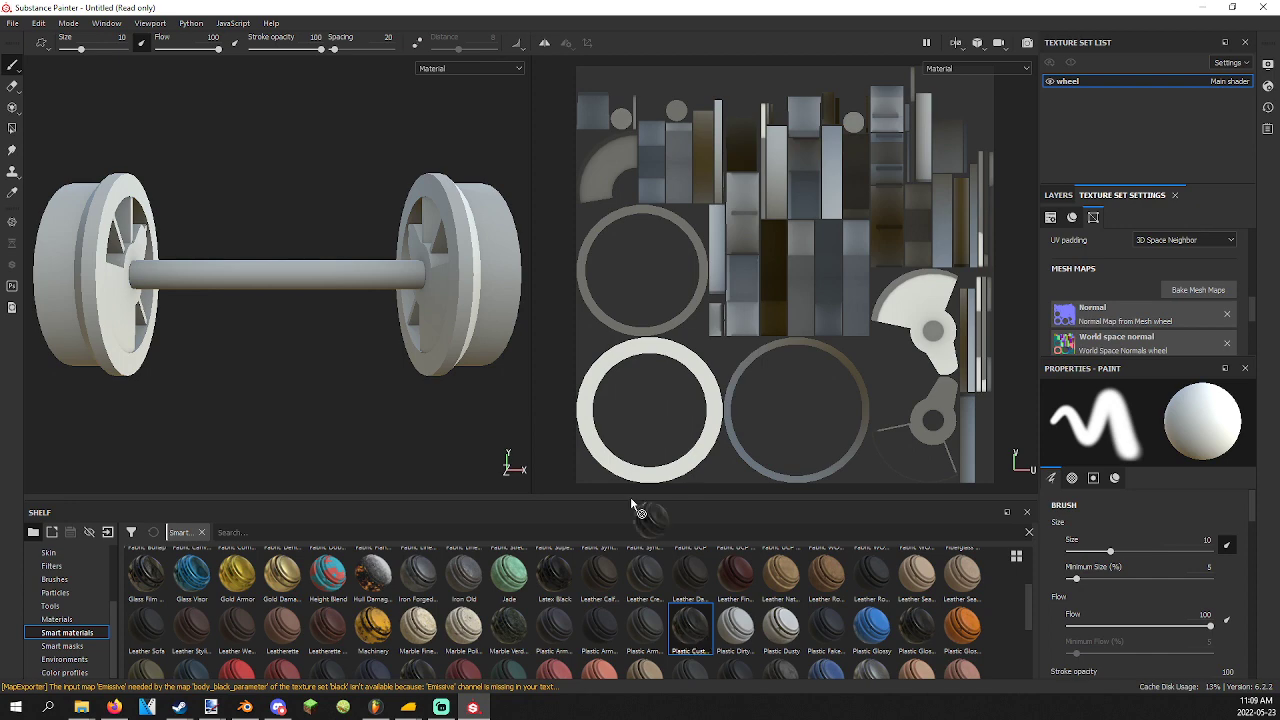
Apply the Plastic Custom smart material to the wheelset and add the TTTE Steel smart material above it.
{"action": "left_click_drag", "start_coordinate": [630, 505], "coordinate": [300, 369]}
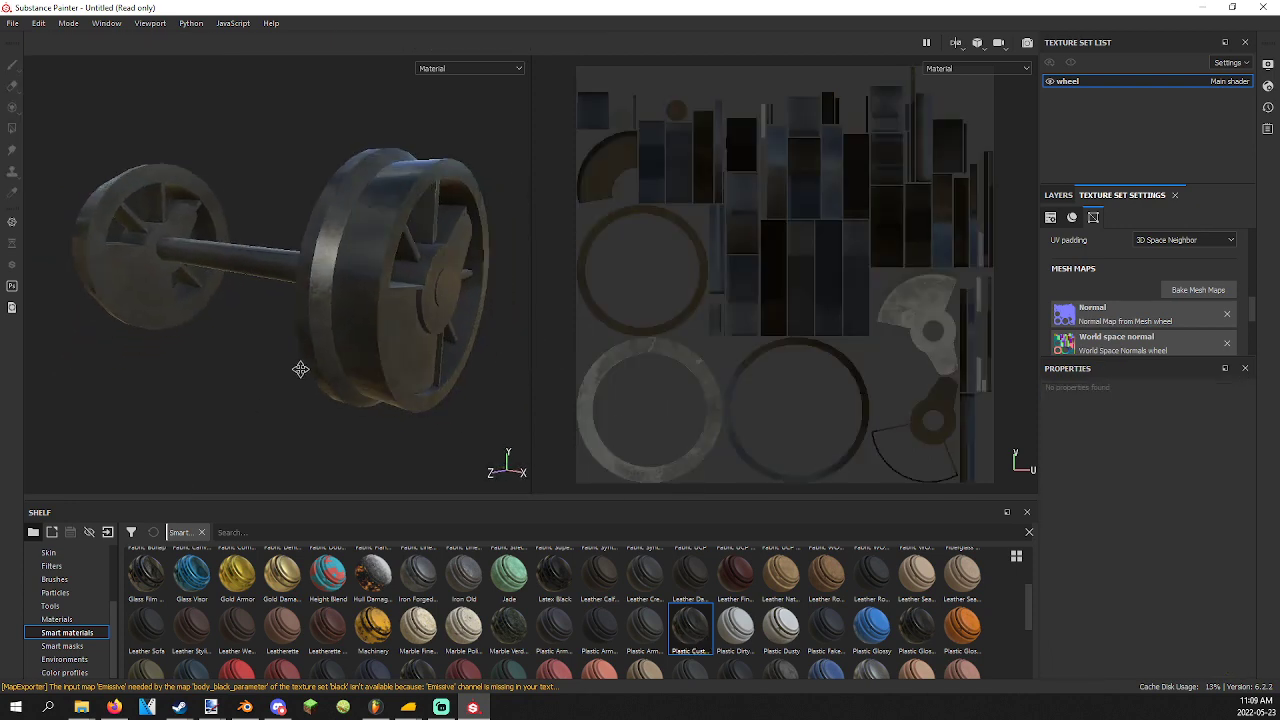
{"action": "middle_click_drag", "start_coordinate": [300, 369], "coordinate": [266, 359], "text": "alt"}
{"action": "scroll", "coordinate": [942, 646], "scroll_direction": "down", "scroll_amount": 3}
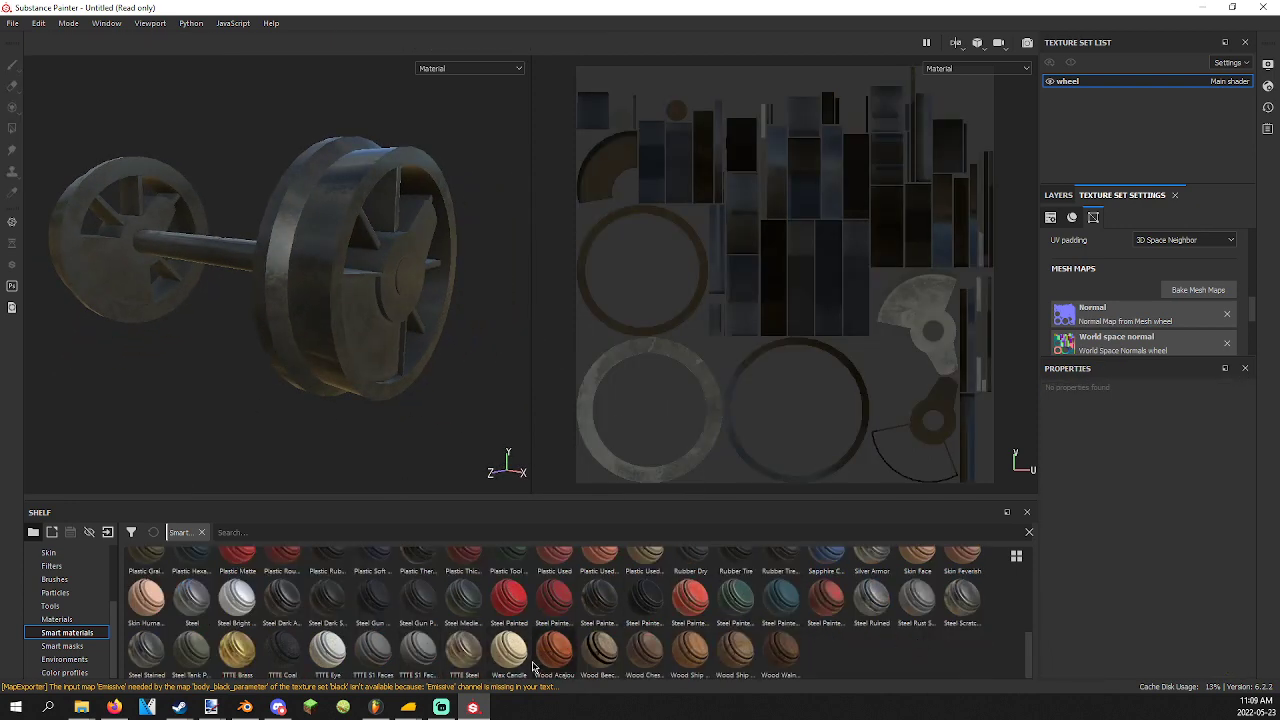
{"action": "left_click_drag", "start_coordinate": [464, 650], "coordinate": [411, 340]}
Add a black mask to the TTTE Steel layer and reveal the wheel treads and flanges with Polygon Fill in mesh mode.
{"action": "right_click", "coordinate": [1094, 248]}
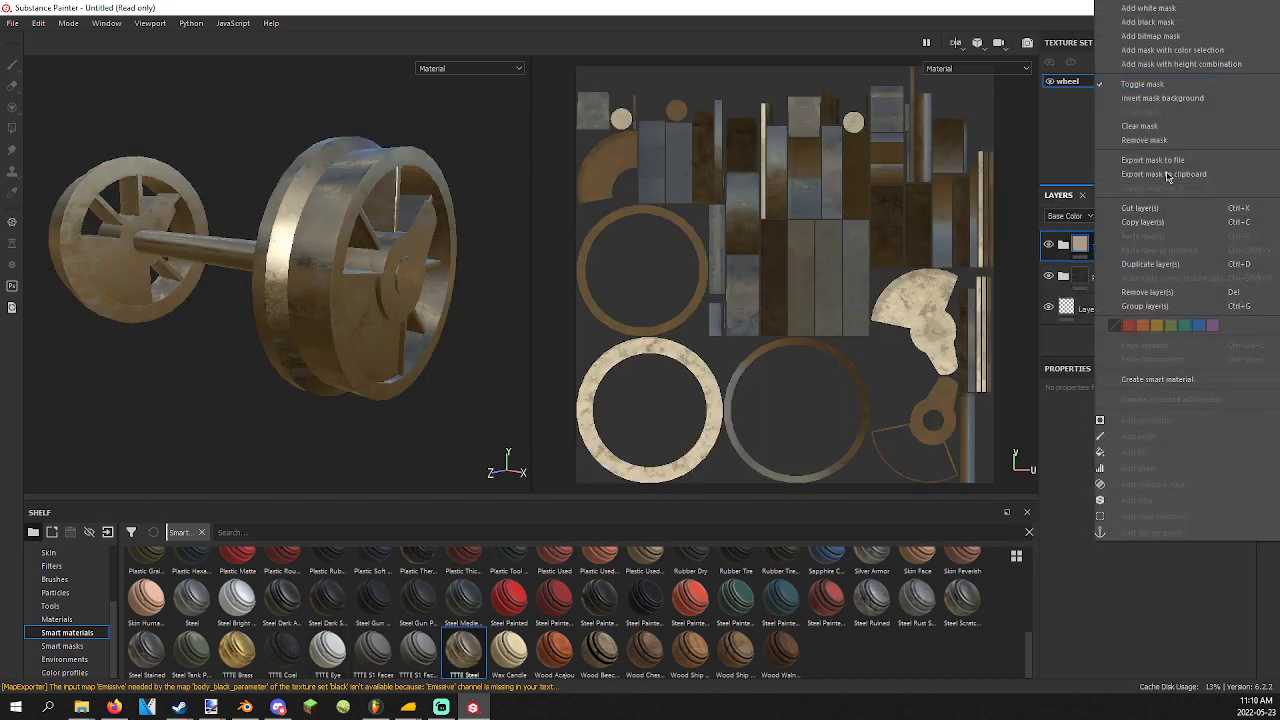
{"action": "left_click", "coordinate": [1160, 22]}
{"action": "left_click", "coordinate": [12, 129]}
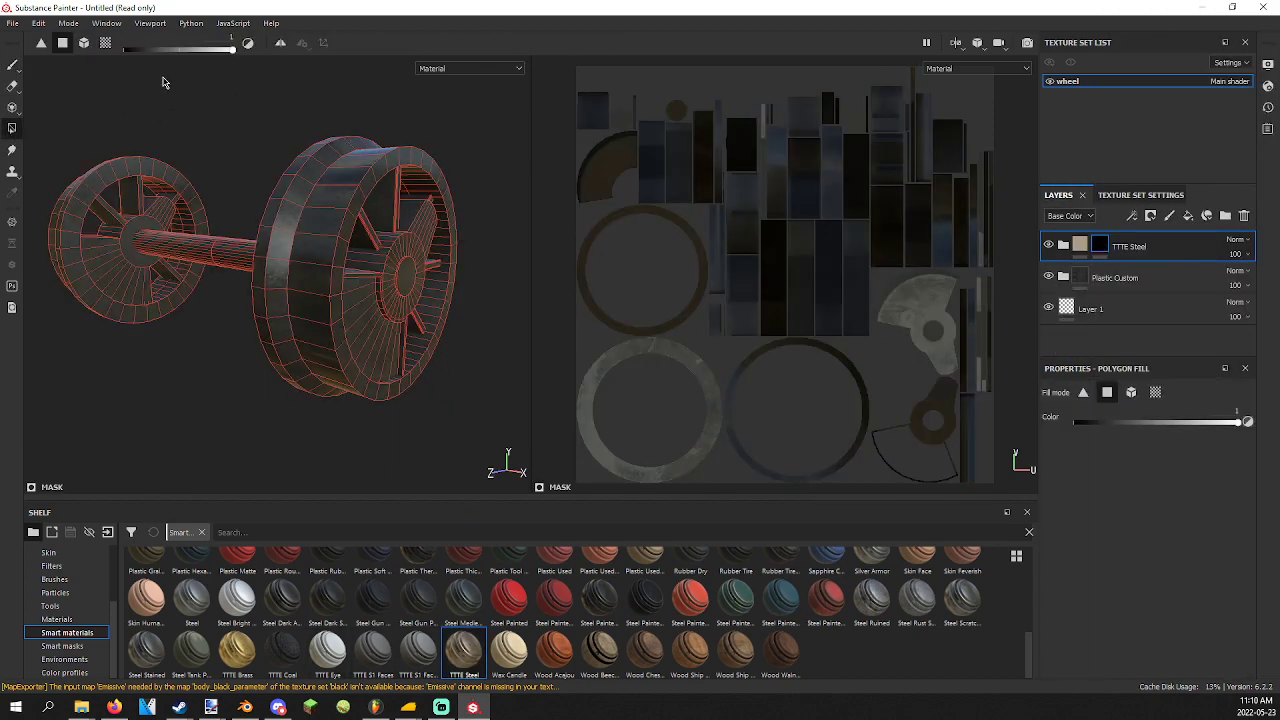
{"action": "left_click", "coordinate": [85, 42]}
{"action": "left_click", "coordinate": [317, 221]}
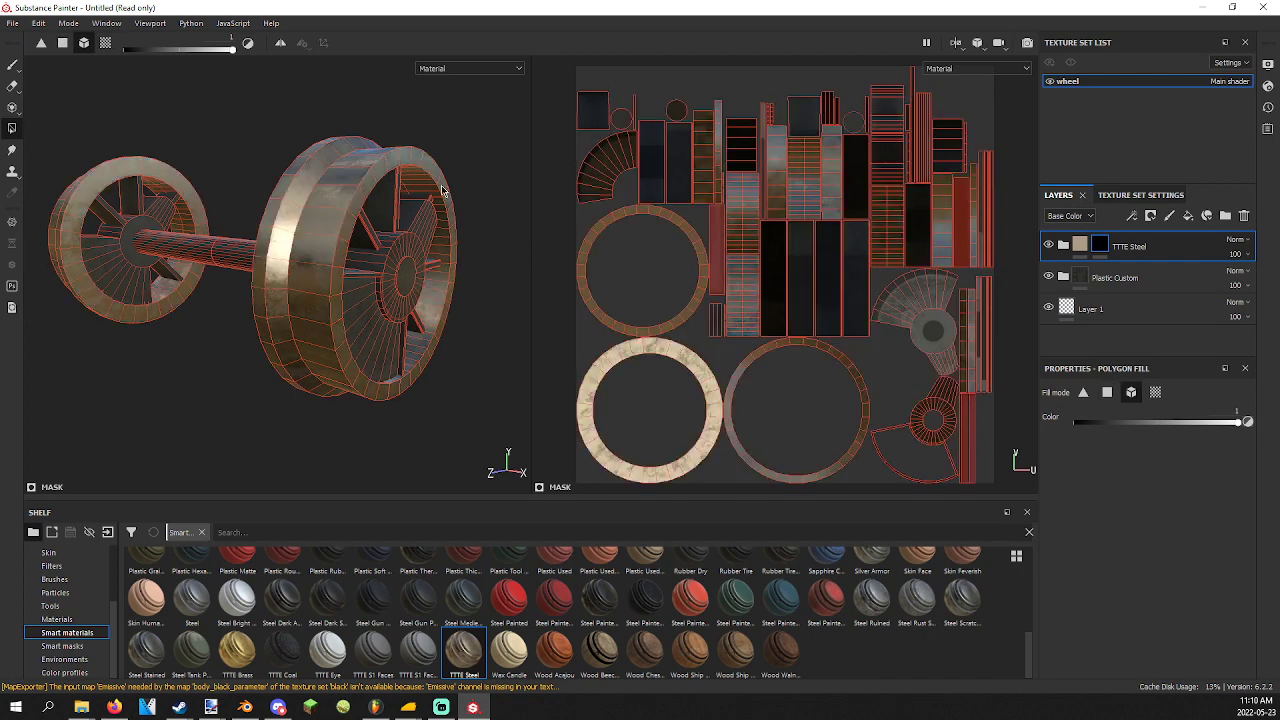
{"action": "left_click", "coordinate": [12, 63]}
{"action": "mouse_move", "coordinate": [210, 300]}
{"action": "left_mouse_down", "text": "alt"}
{"action": "mouse_move", "coordinate": [152, 347]}
{"action": "mouse_move", "coordinate": [5, 362]}
{"action": "mouse_move", "coordinate": [24, 379]}
{"action": "left_mouse_up", "text": "alt"}
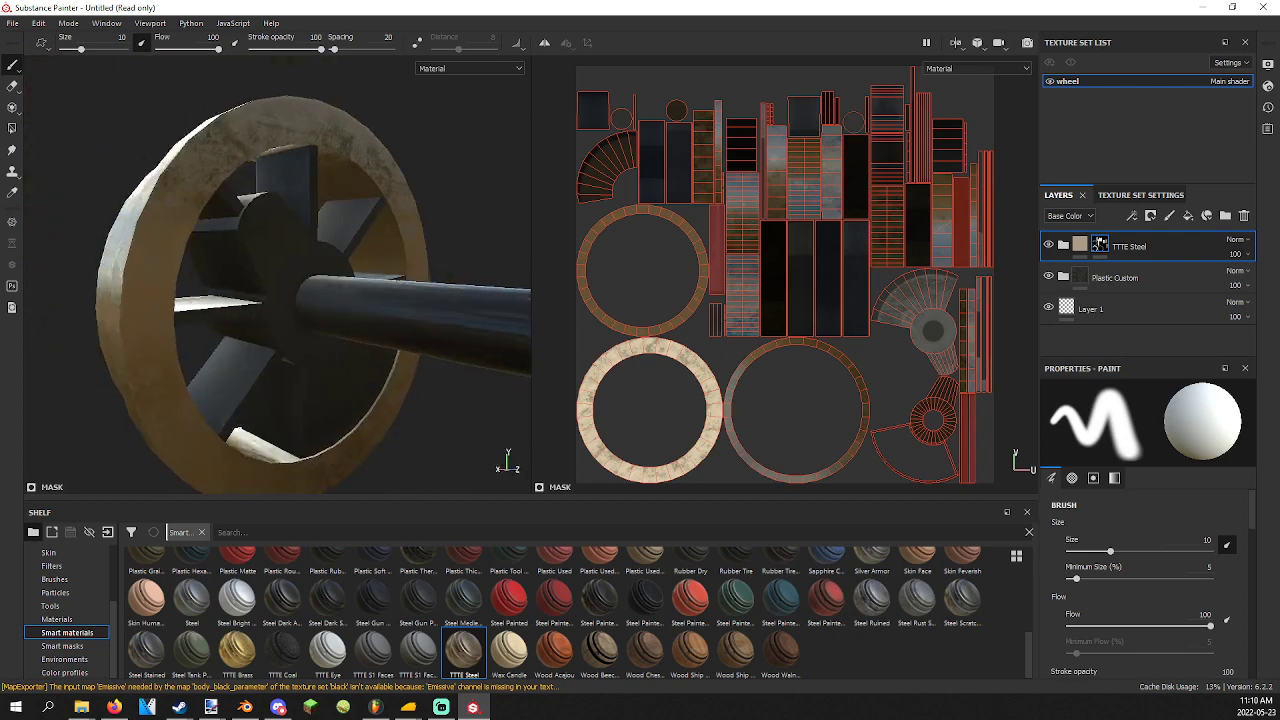
{"action": "scroll", "coordinate": [290, 370], "scroll_direction": "down", "scroll_amount": 4}
{"action": "left_click_drag", "start_coordinate": [302, 364], "coordinate": [403, 380], "text": "alt"}
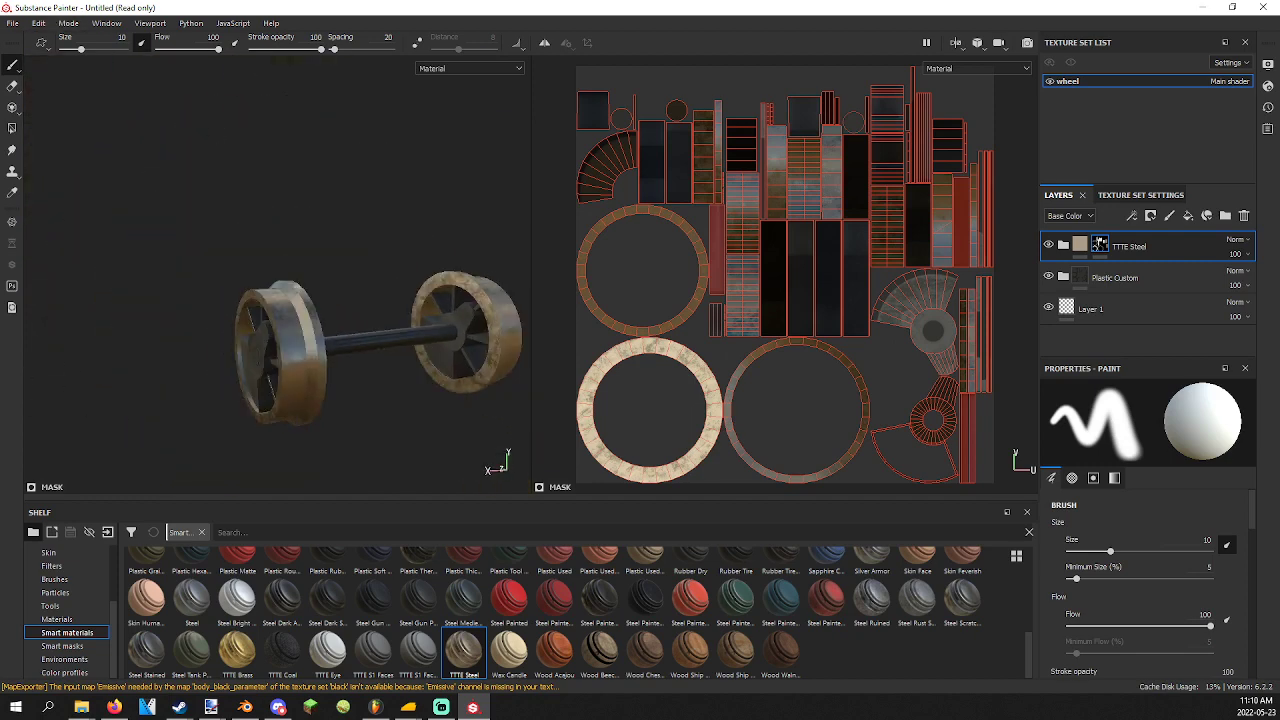
Open the texture export settings and set the output directory to the bogie folder inside textures.
{"action": "left_click", "coordinate": [12, 22]}
{"action": "left_click", "coordinate": [40, 258]}
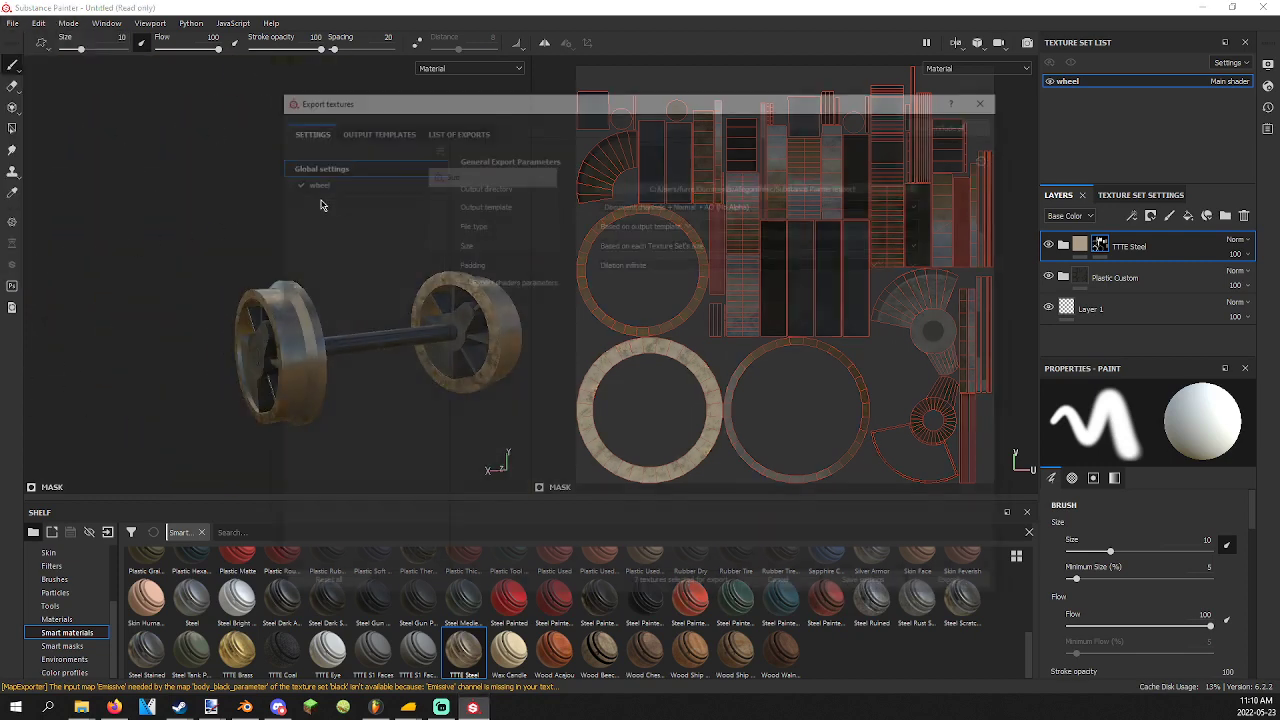
{"action": "left_click", "coordinate": [660, 188]}
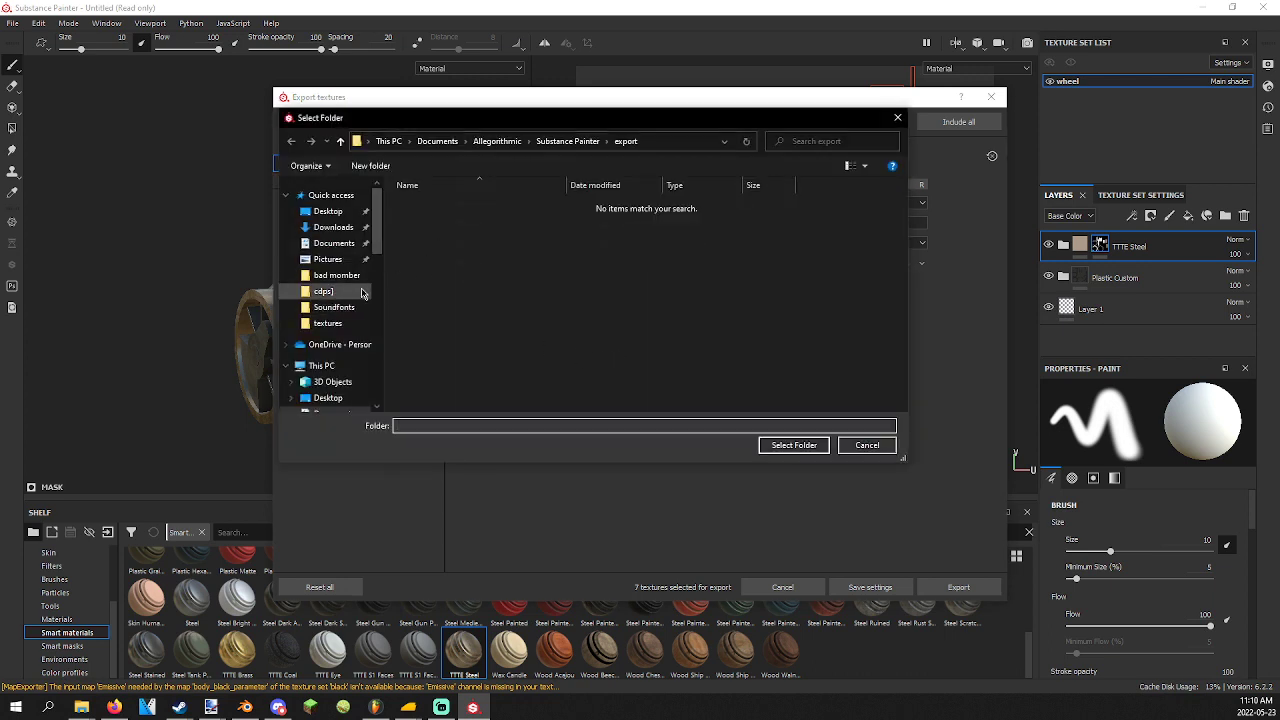
{"action": "left_click", "coordinate": [337, 324]}
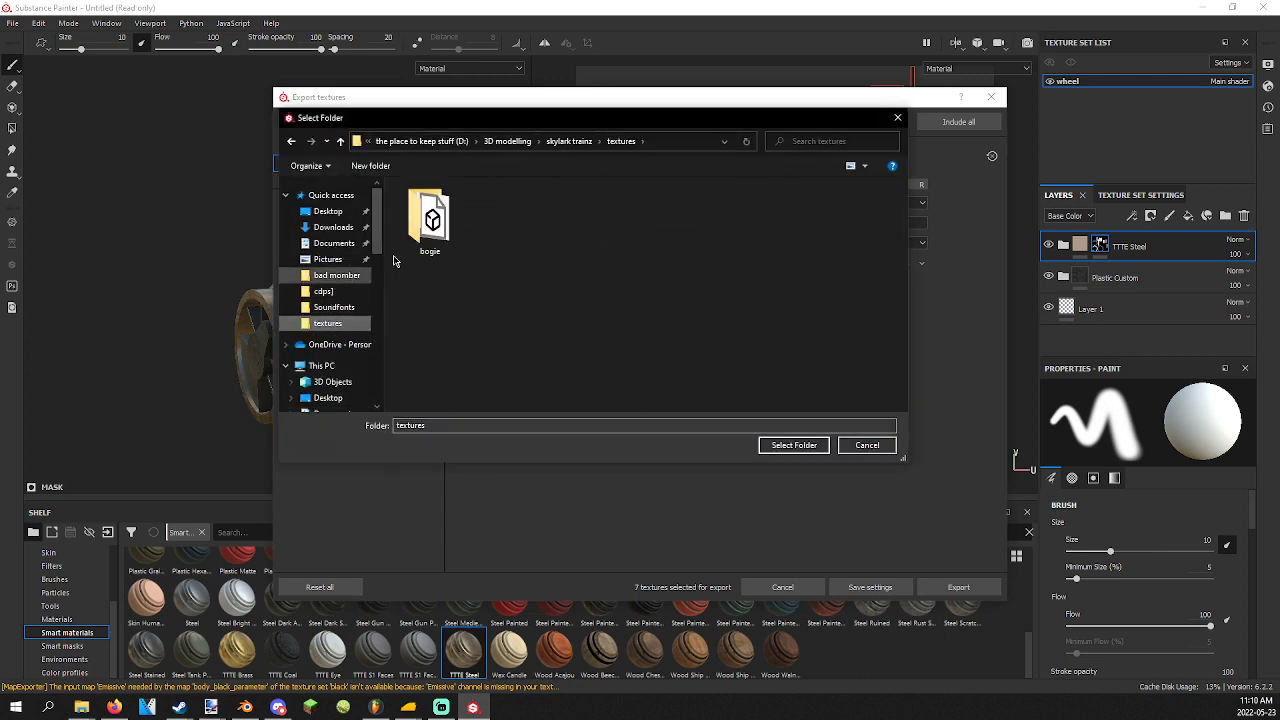
{"action": "left_click", "coordinate": [513, 143]}
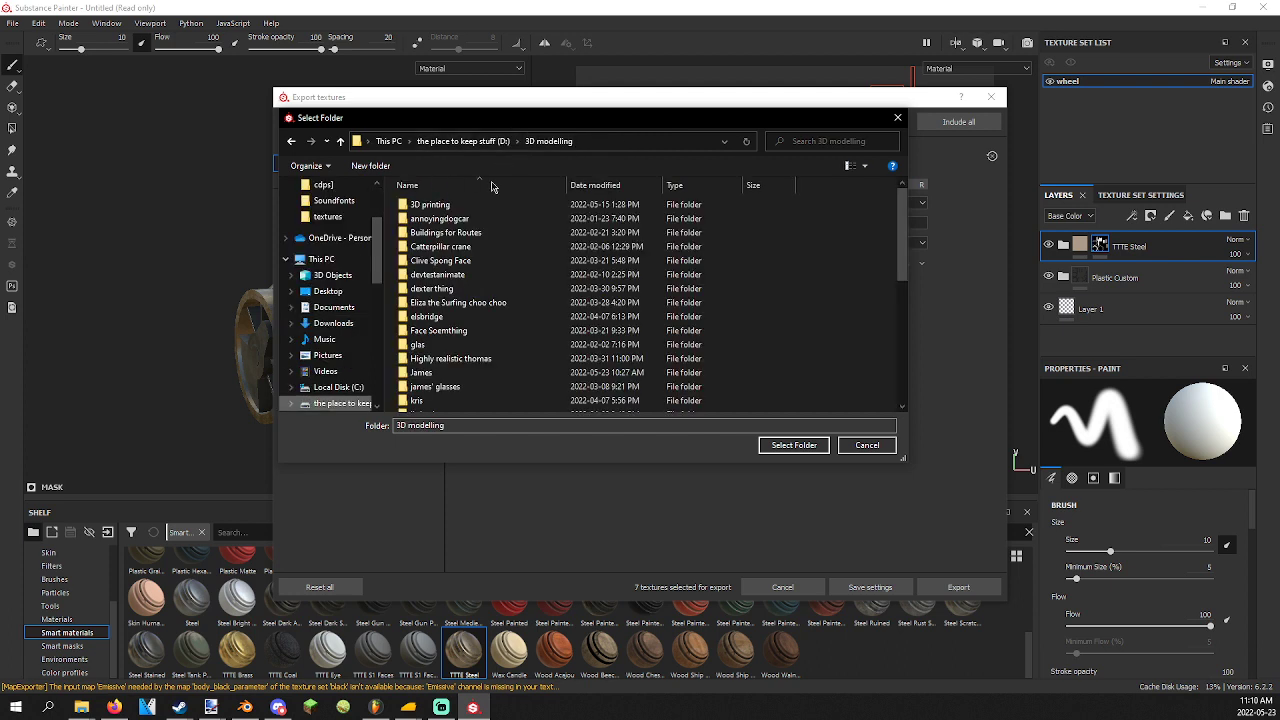
{"action": "left_click", "coordinate": [327, 216]}
{"action": "double_click", "coordinate": [429, 222]}
{"action": "left_click", "coordinate": [785, 446]}
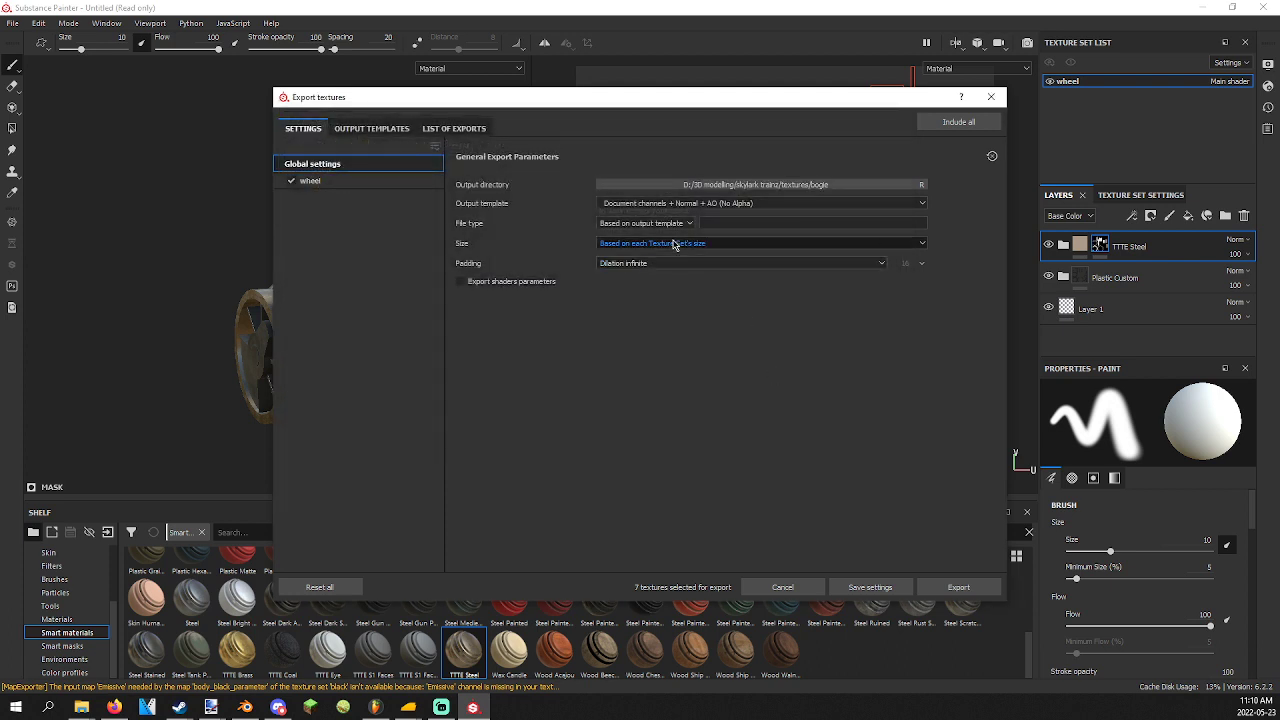
Choose the Trainz output template and export the wheel's albedo, normal and parameter textures.
{"action": "left_click", "coordinate": [745, 203]}
{"action": "scroll", "coordinate": [648, 270], "scroll_direction": "down", "scroll_amount": 2}
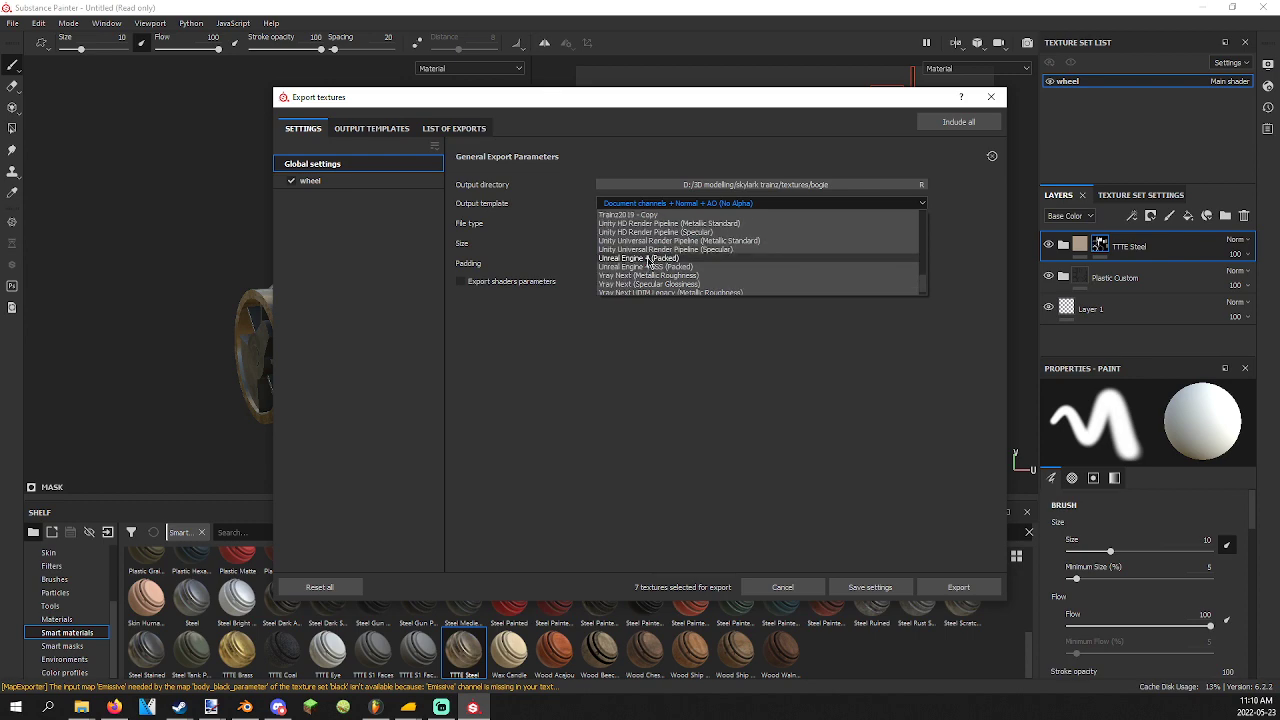
{"action": "left_click", "coordinate": [646, 274]}
{"action": "left_click", "coordinate": [955, 589]}
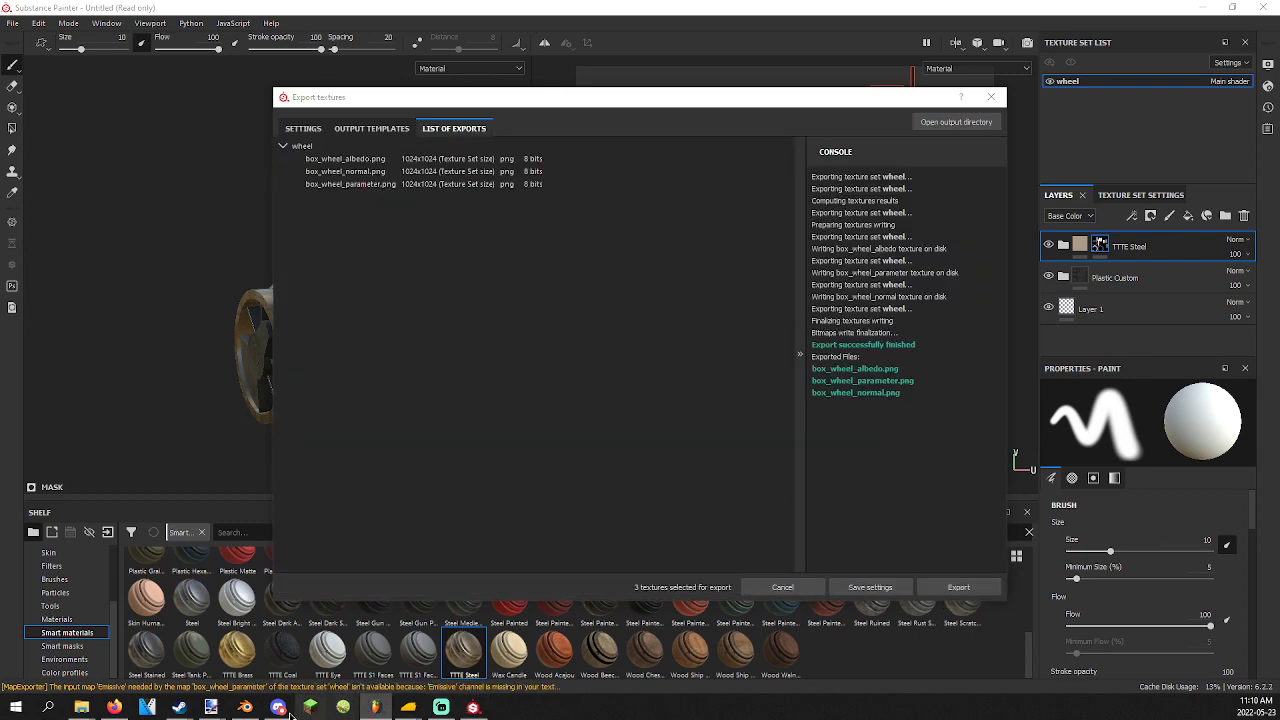
Switch to Blender and load box_wheel_albedo.png from the bogie folder onto the wheelset's UV layout.
{"action": "left_click", "coordinate": [245, 707]}
{"action": "key", "text": "Tab"}
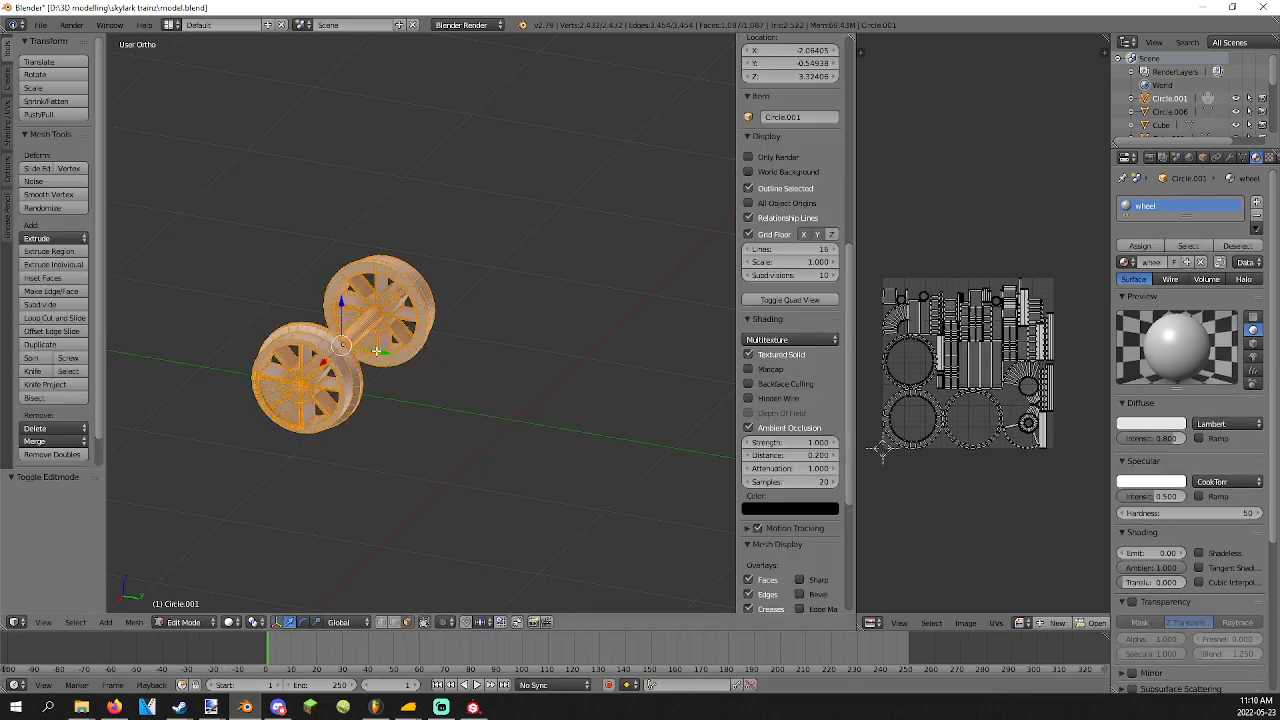
{"action": "left_click", "coordinate": [1097, 624]}
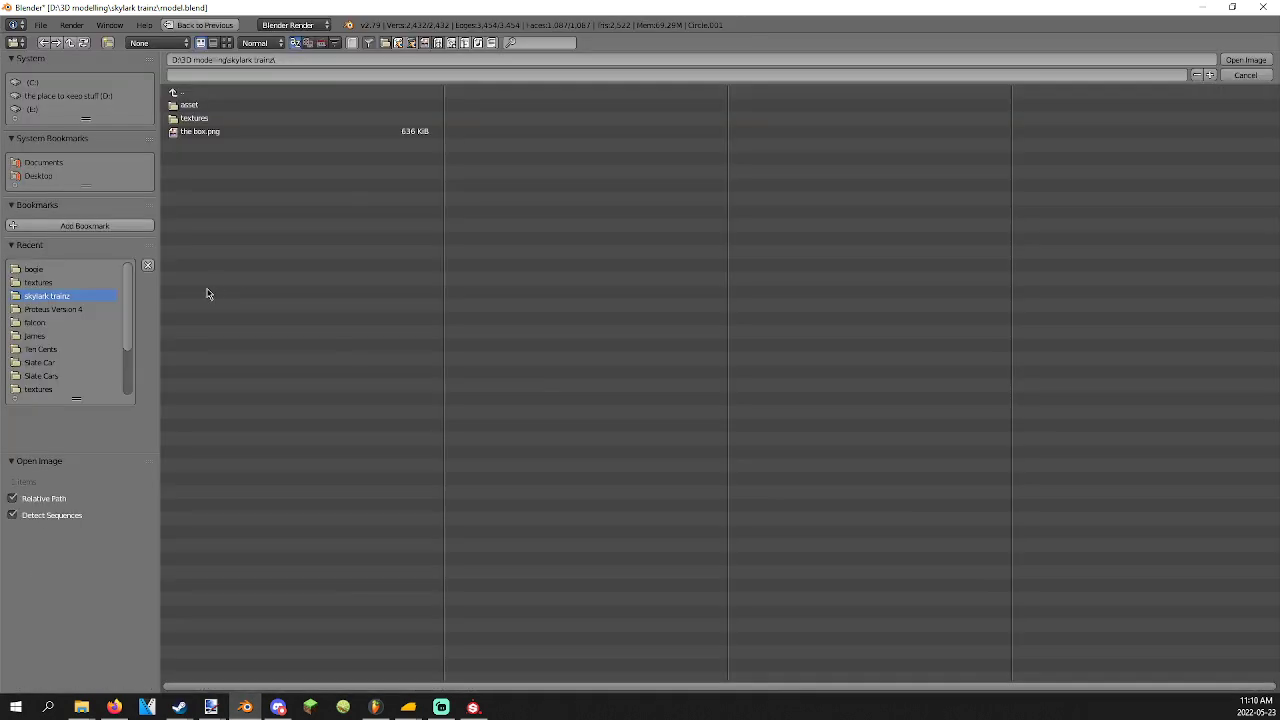
{"action": "left_click", "coordinate": [60, 269]}
{"action": "double_click", "coordinate": [271, 107]}
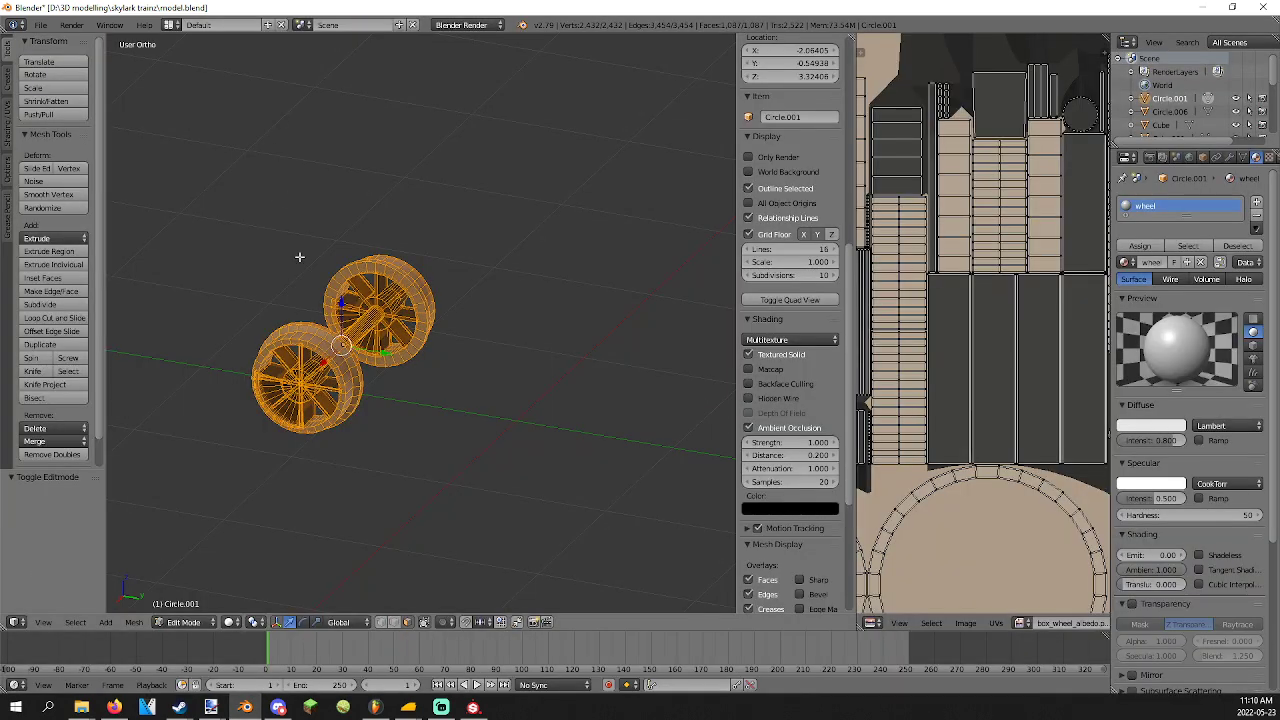
Leave Edit Mode, deselect the wheelset and rename its material to wheel.m.pbrmetal.
{"action": "key", "text": "Tab"}
{"action": "scroll", "coordinate": [334, 309], "scroll_direction": "up", "scroll_amount": 3}
{"action": "key", "text": "a"}
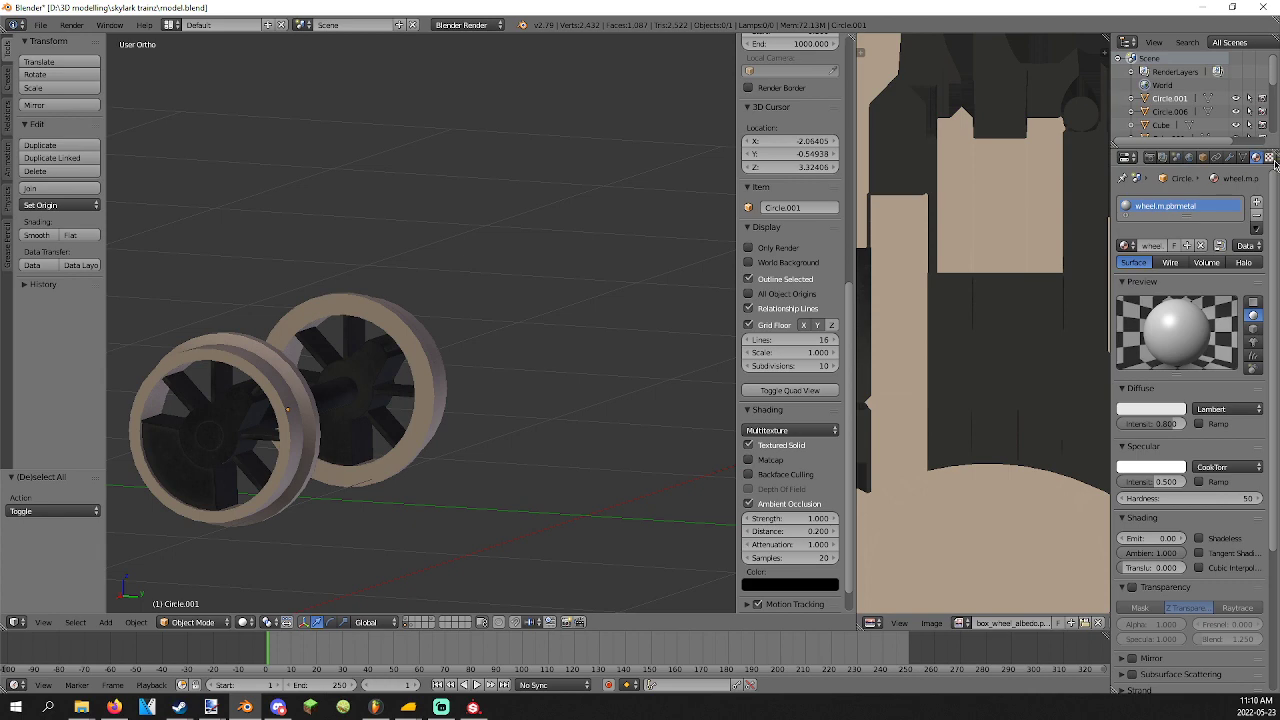
Add an image texture to the wheel material and load box_wheel_albedo.png from the bogie folder.
{"action": "left_click", "coordinate": [1269, 157]}
{"action": "left_click", "coordinate": [1211, 302]}
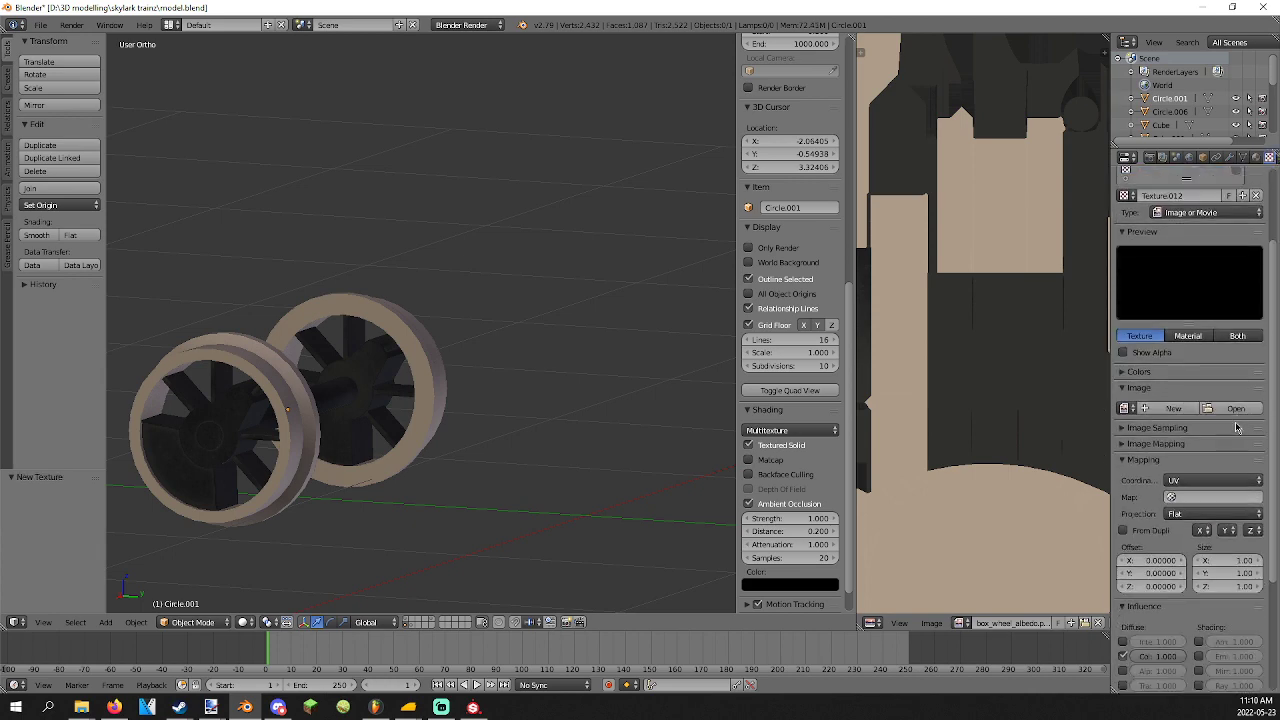
{"action": "left_click", "coordinate": [1235, 419]}
{"action": "left_click", "coordinate": [33, 268]}
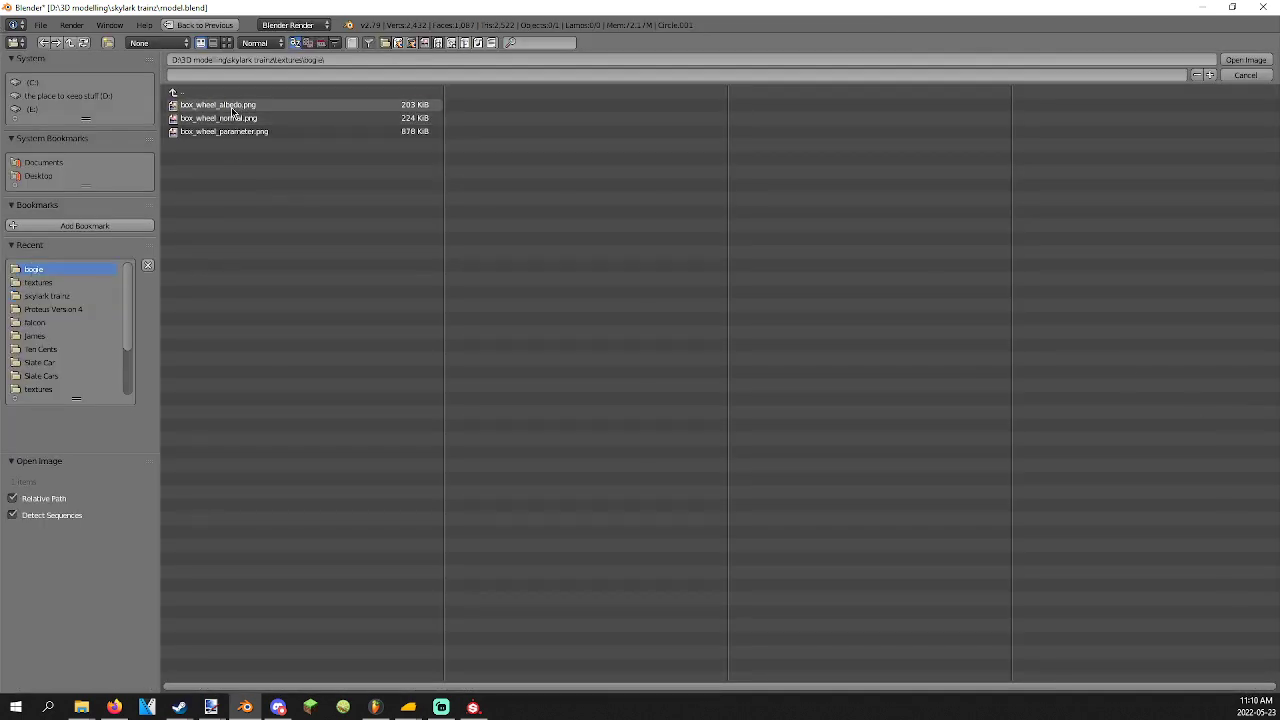
{"action": "double_click", "coordinate": [200, 105]}
{"action": "scroll", "coordinate": [1155, 508], "scroll_direction": "up", "scroll_amount": 3}
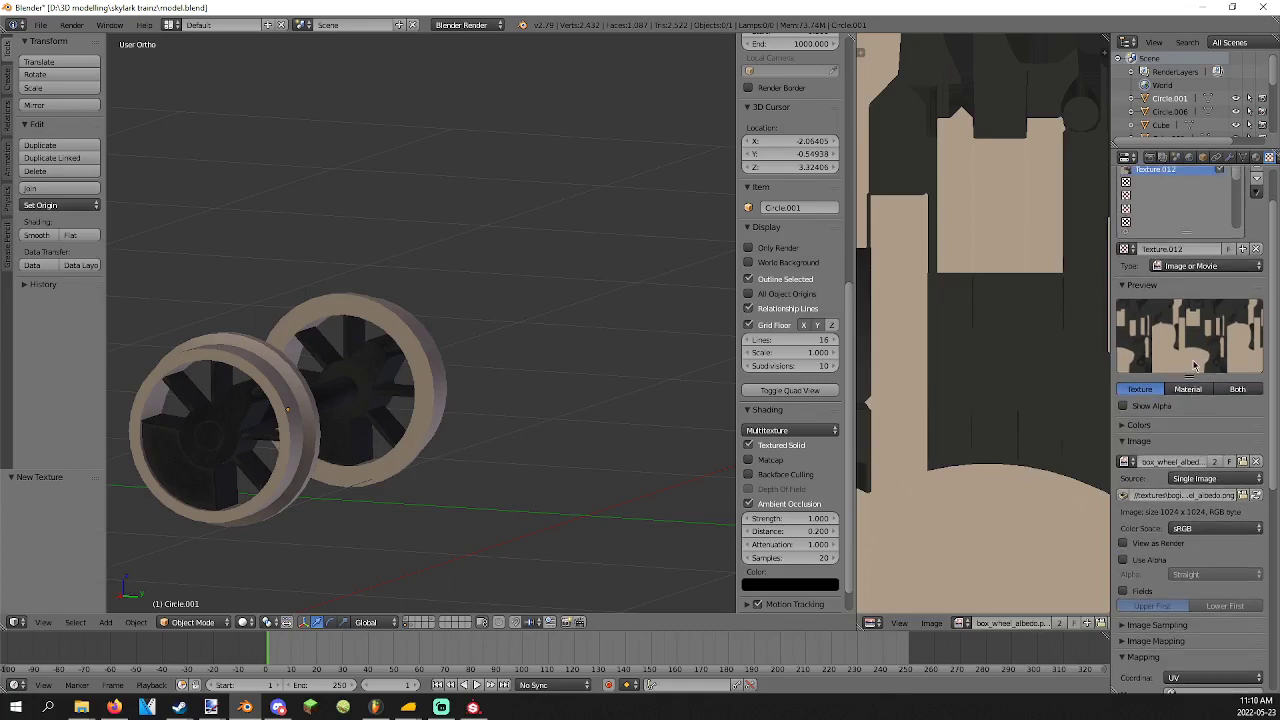
Add box_wheel_normal.png as the wheel material's second image texture, influencing Normal instead of diffuse Color.
{"action": "left_click", "coordinate": [1160, 209]}
{"action": "left_click", "coordinate": [1189, 275]}
{"action": "left_click", "coordinate": [1240, 488]}
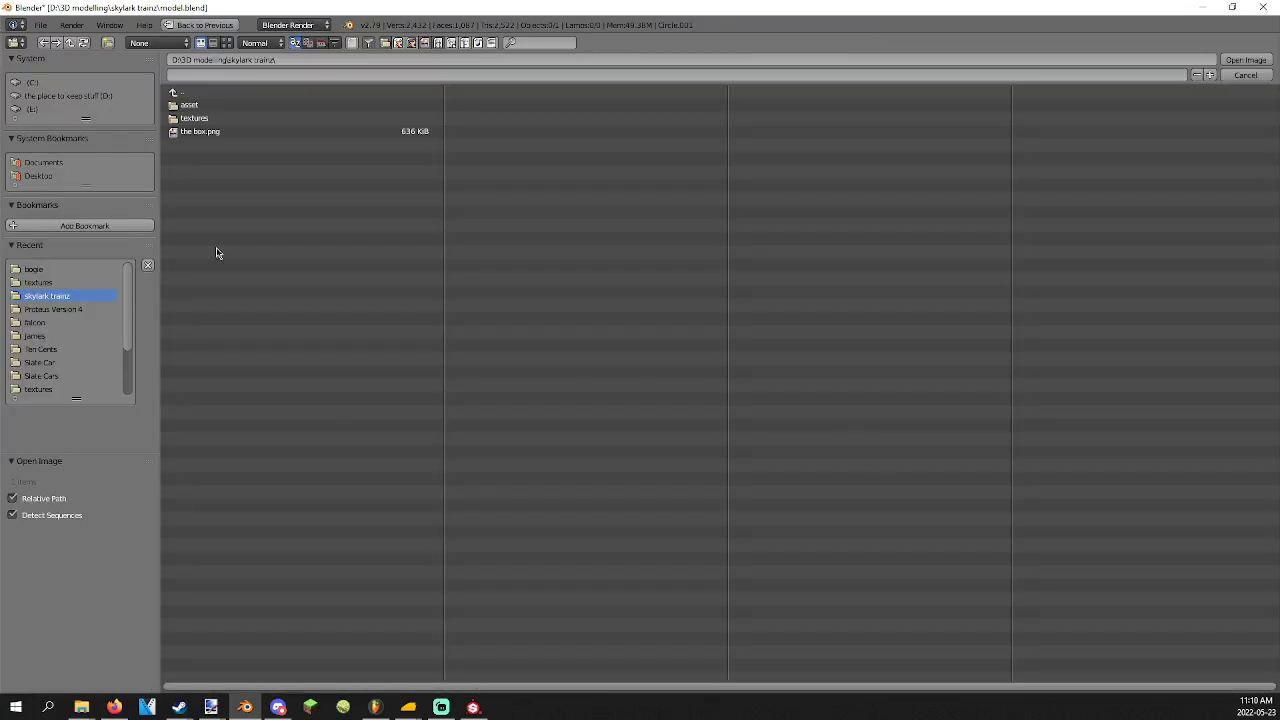
{"action": "left_click", "coordinate": [77, 268]}
{"action": "double_click", "coordinate": [235, 119]}
{"action": "scroll", "coordinate": [1183, 568], "scroll_direction": "down", "scroll_amount": 10}
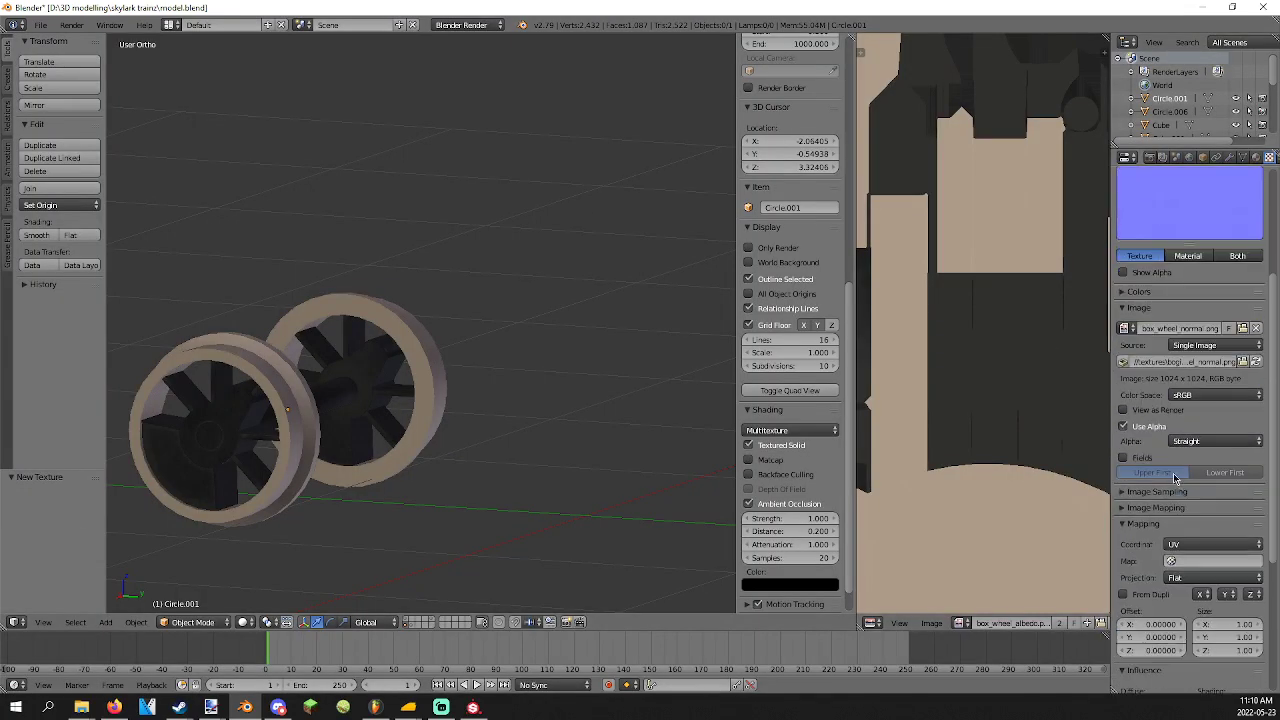
{"action": "left_click", "coordinate": [1201, 551]}
{"action": "left_click", "coordinate": [1123, 491]}
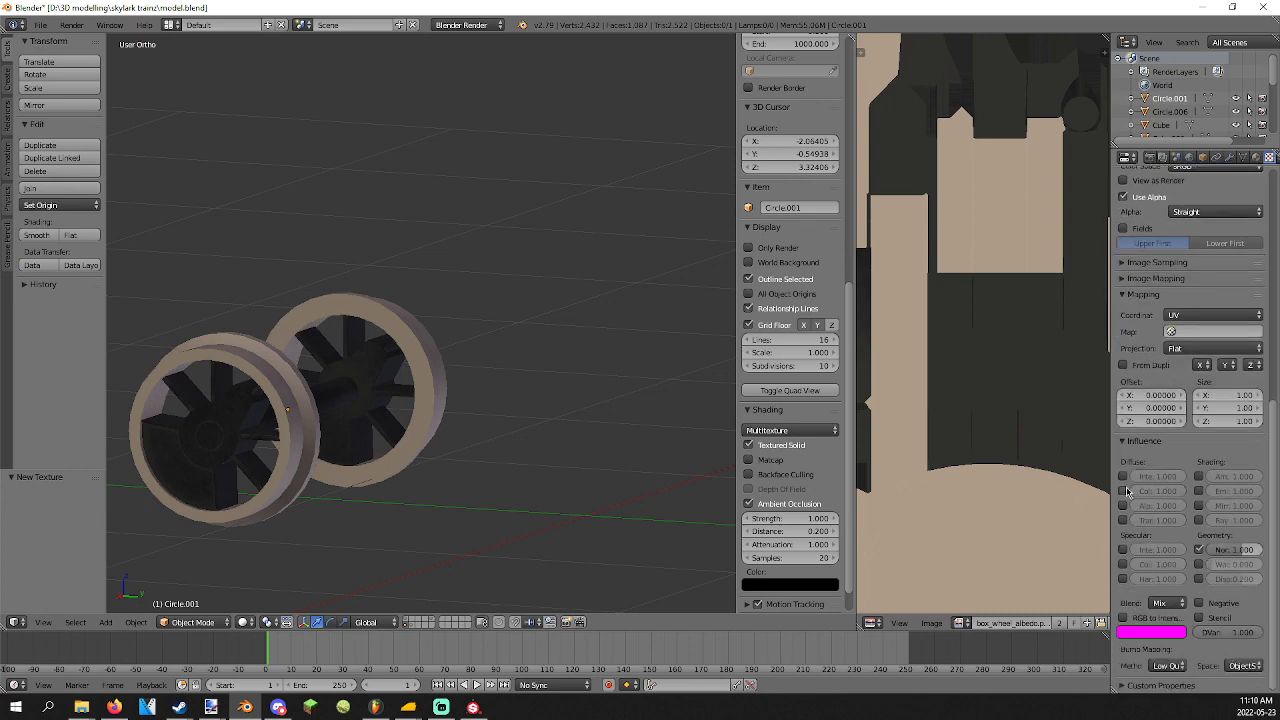
Add box_wheel_parameter.png in the wheel material's fourth texture slot, influencing specular Hardness instead of diffuse Color.
{"action": "scroll", "coordinate": [1127, 491], "scroll_direction": "up", "scroll_amount": 10}
{"action": "left_click", "coordinate": [1160, 261]}
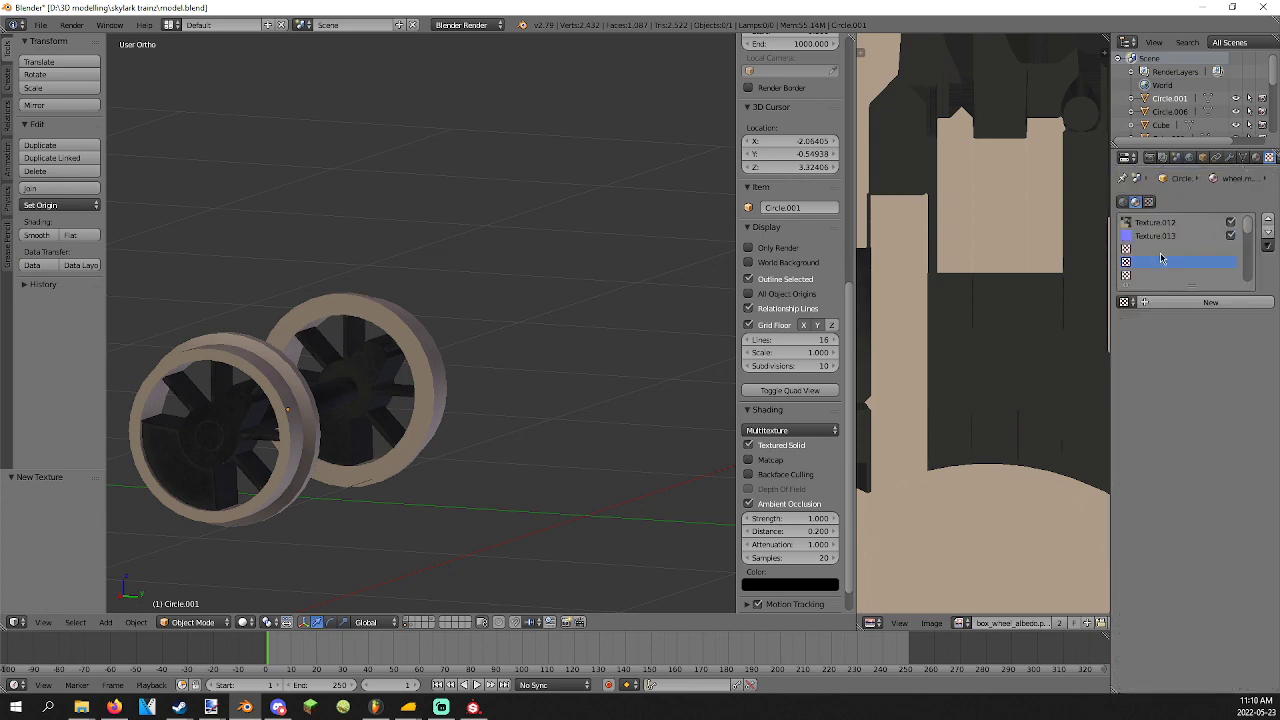
{"action": "left_click", "coordinate": [1198, 302]}
{"action": "left_click", "coordinate": [1237, 515]}
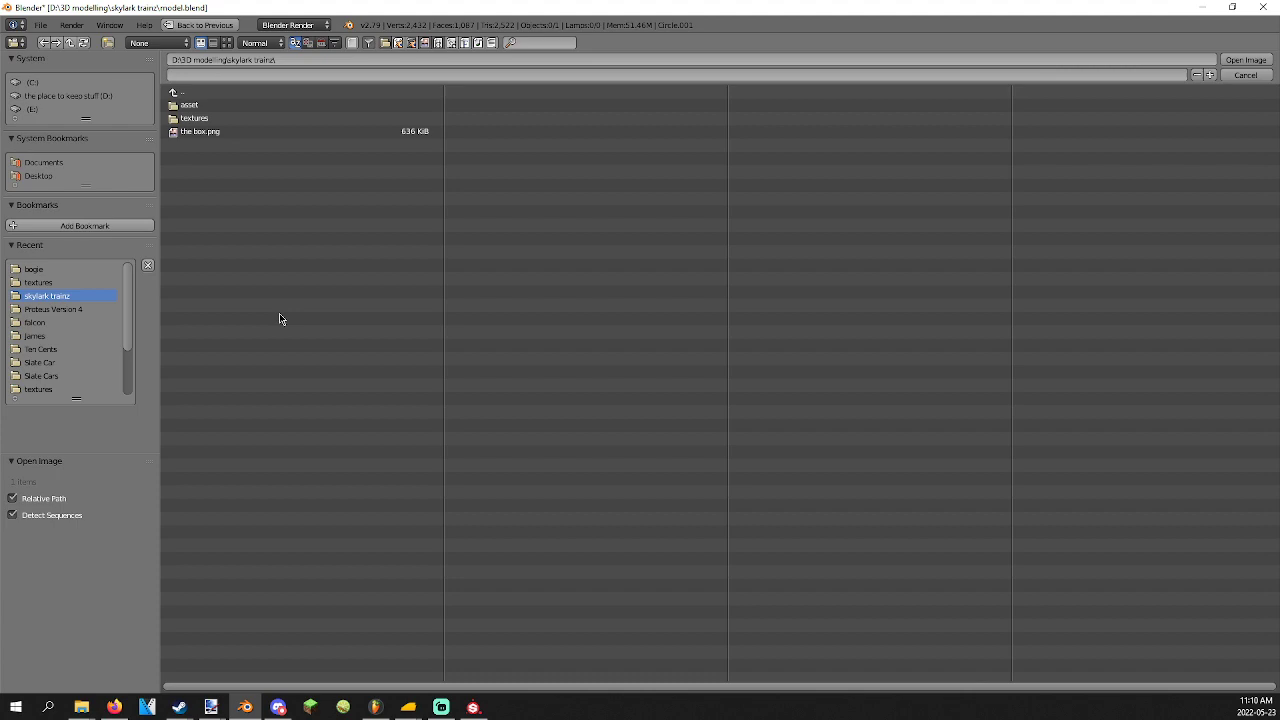
{"action": "left_click", "coordinate": [46, 271]}
{"action": "double_click", "coordinate": [217, 133]}
{"action": "scroll", "coordinate": [1218, 610], "scroll_direction": "down", "scroll_amount": 5}
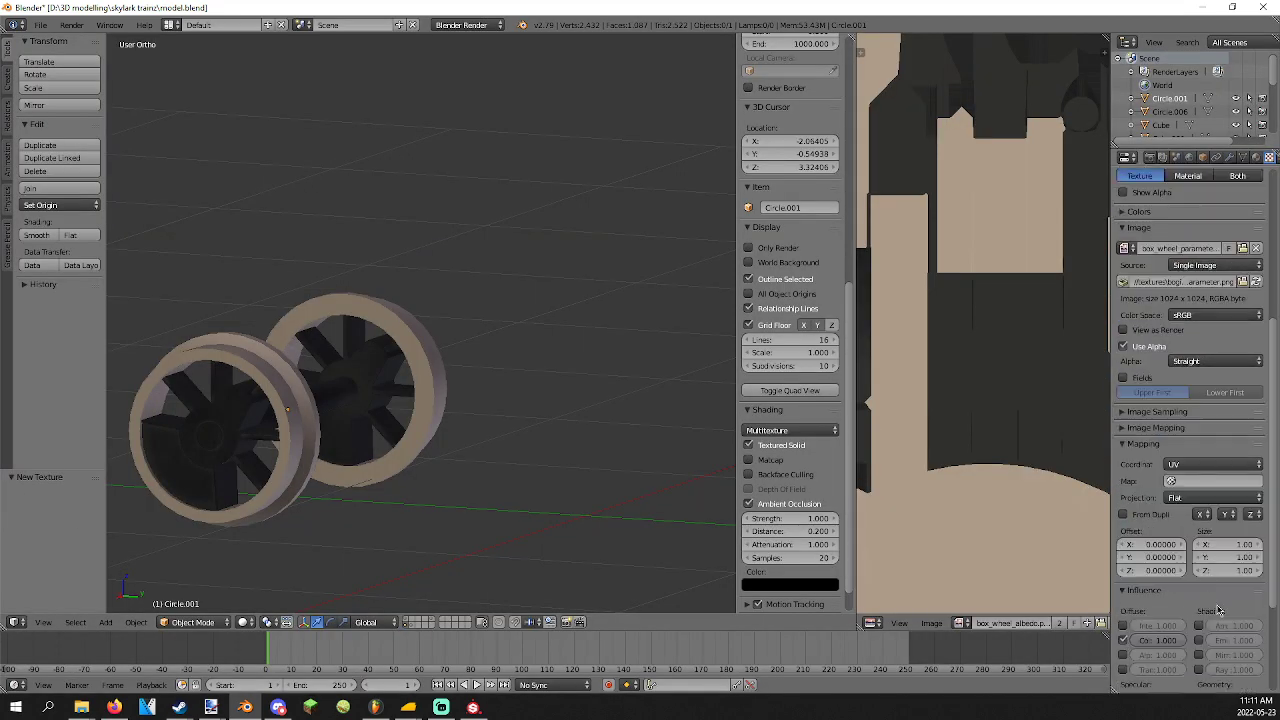
{"action": "scroll", "coordinate": [1218, 610], "scroll_direction": "down", "scroll_amount": 3}
{"action": "scroll", "coordinate": [617, 537], "scroll_direction": "down", "scroll_amount": 6}
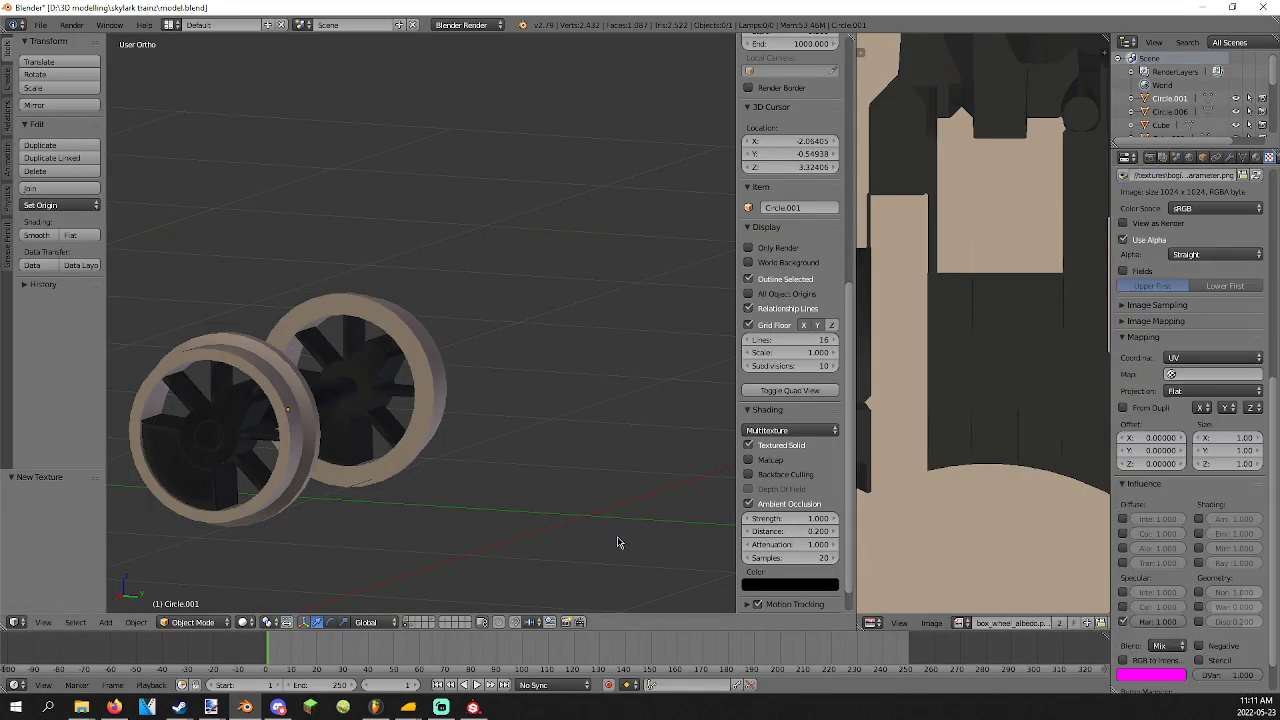
Show the second layer, snap the 3D cursor to the old untextured wheelset and delete that wheelset.
{"action": "scroll", "coordinate": [414, 420], "scroll_direction": "up", "scroll_amount": 2}
{"action": "mouse_move", "coordinate": [414, 420]}
{"action": "middle_mouse_down"}
{"action": "mouse_move", "coordinate": [451, 394]}
{"action": "mouse_move", "coordinate": [415, 420]}
{"action": "middle_mouse_up"}
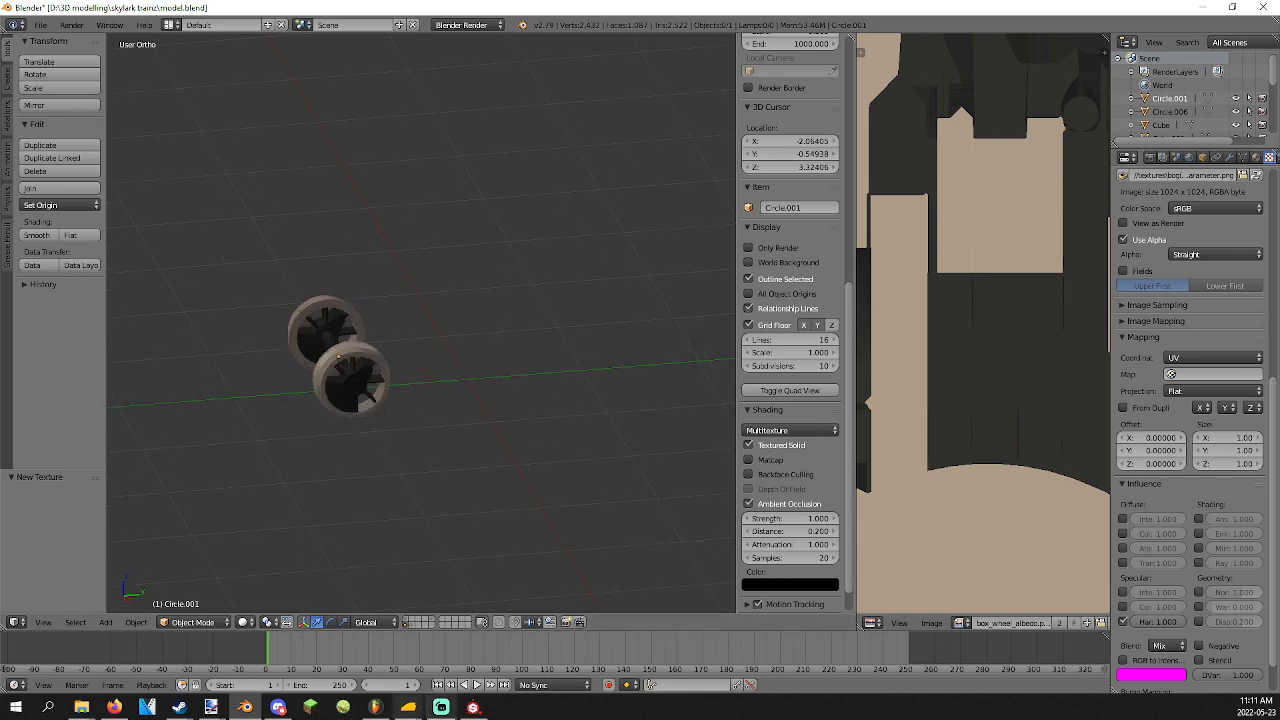
{"action": "left_click", "coordinate": [411, 625]}
{"action": "right_click", "coordinate": [639, 374]}
{"action": "key", "text": "shift+s"}
{"action": "left_click", "coordinate": [620, 362]}
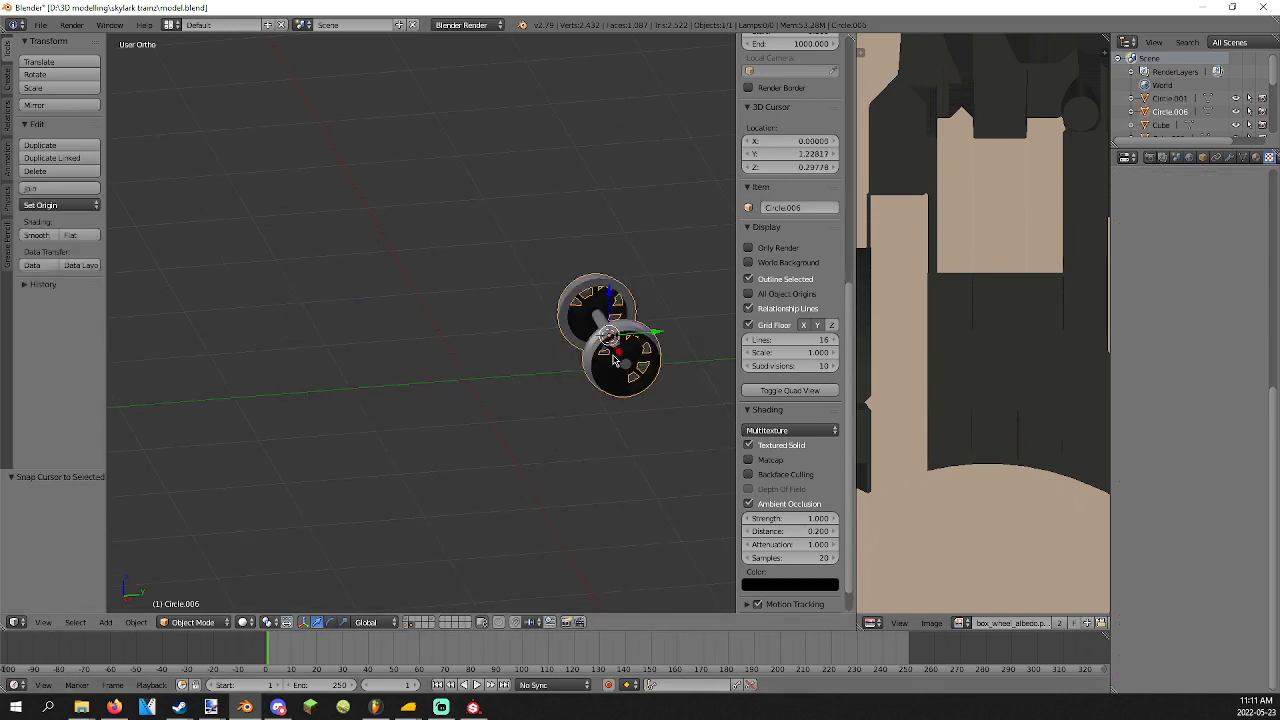
{"action": "key", "text": "x"}
{"action": "left_click", "coordinate": [588, 355]}
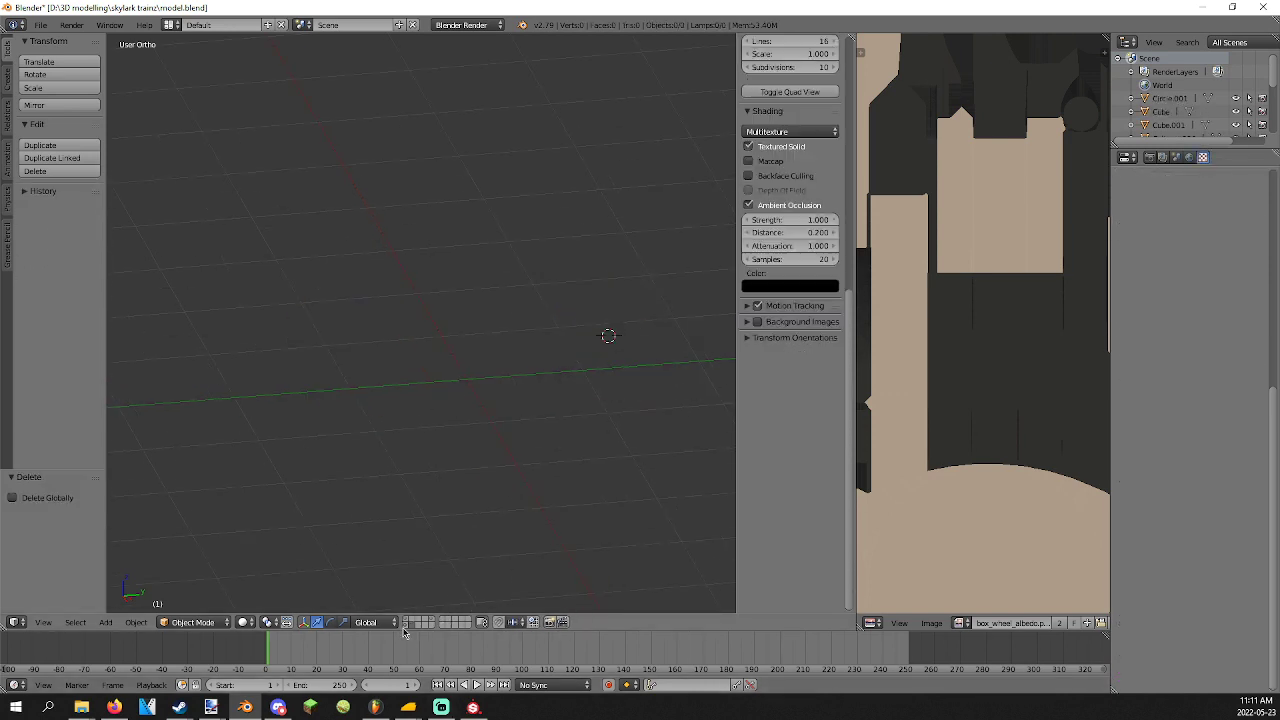
Return to the first layer, duplicate the textured wheelset, snap the copy to the 3D cursor and deselect everything.
{"action": "left_click", "coordinate": [405, 629]}
{"action": "right_click", "coordinate": [325, 340]}
{"action": "key", "text": "shift+d"}
{"action": "key", "text": "Escape"}
{"action": "key", "text": "shift+s"}
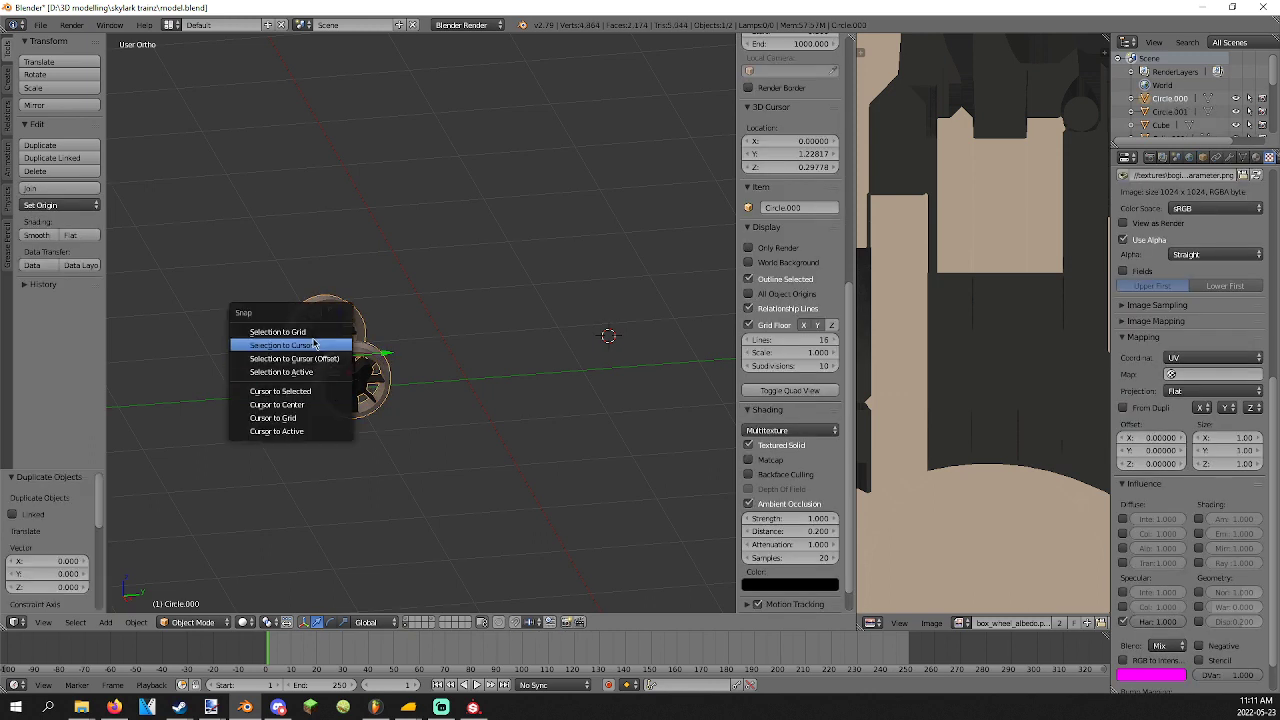
{"action": "left_click", "coordinate": [313, 344]}
{"action": "key", "text": "a"}
Save over model.blend and widen the 3D viewport across the UV editor's area.
{"action": "middle_click_drag", "start_coordinate": [586, 400], "coordinate": [540, 370]}
{"action": "key", "text": "ctrl+s"}
{"action": "left_click", "coordinate": [531, 371]}
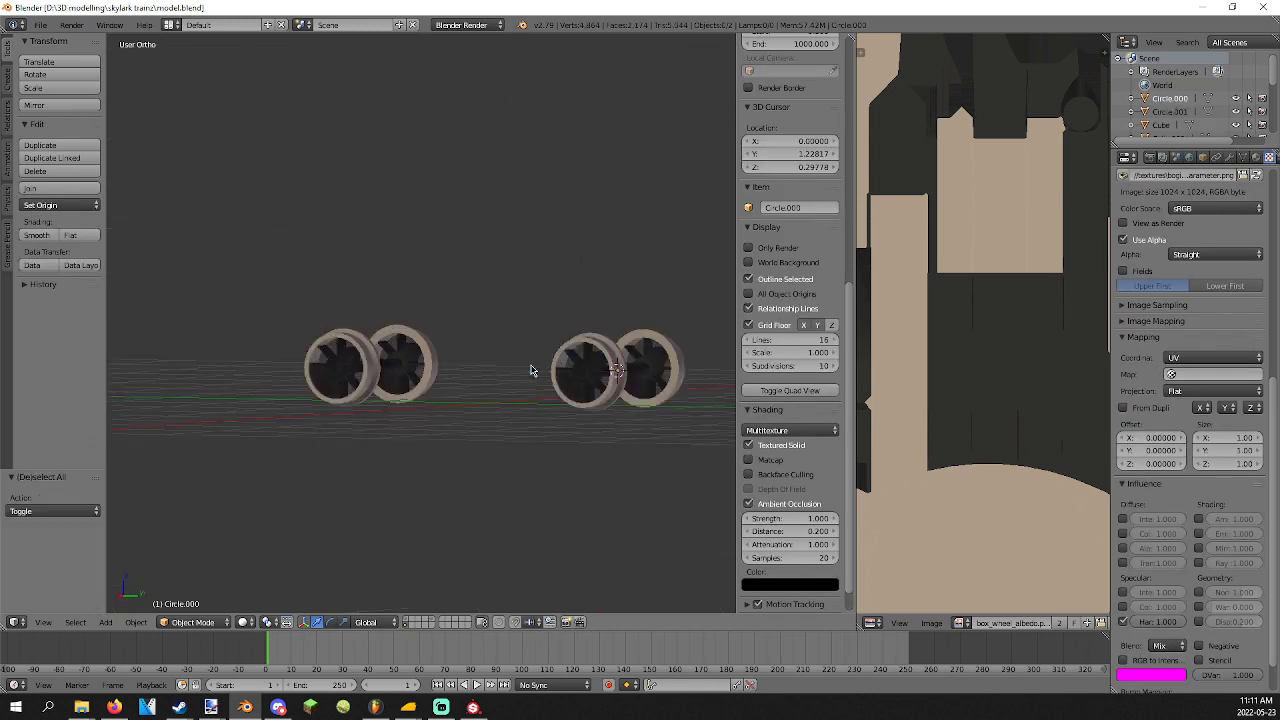
{"action": "key", "text": "KP_3"}
{"action": "key", "text": "ctrl+s"}
{"action": "left_click", "coordinate": [531, 371]}
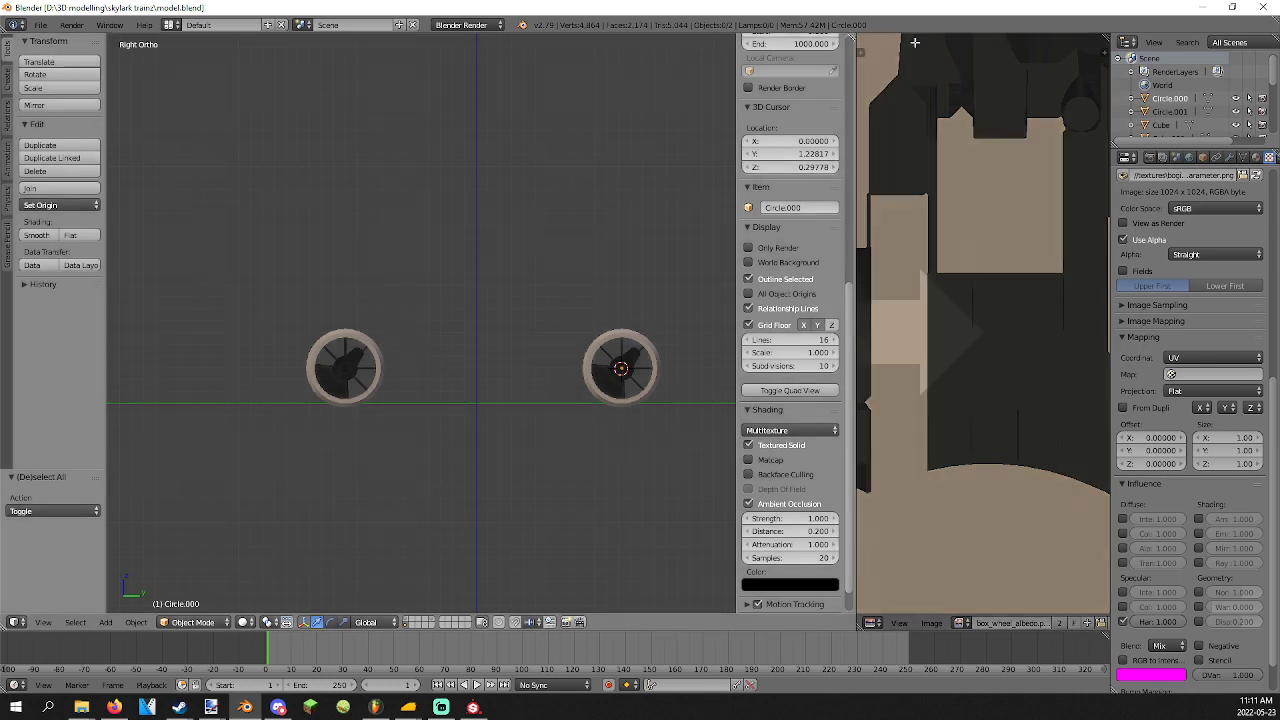
{"action": "left_click_drag", "start_coordinate": [914, 42], "coordinate": [916, 43]}
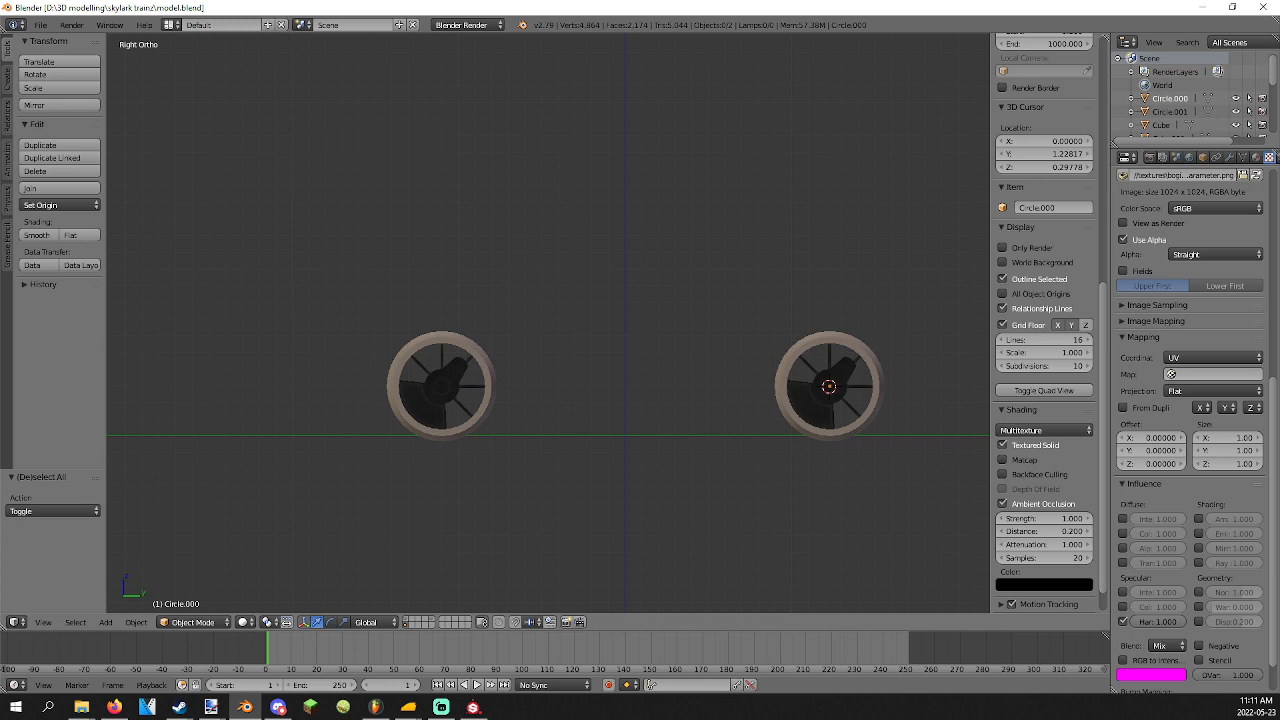
Snap the 3D cursor to the scene centre, save the file and add a Plain Axes empty there.
{"action": "key", "text": "shift+s"}
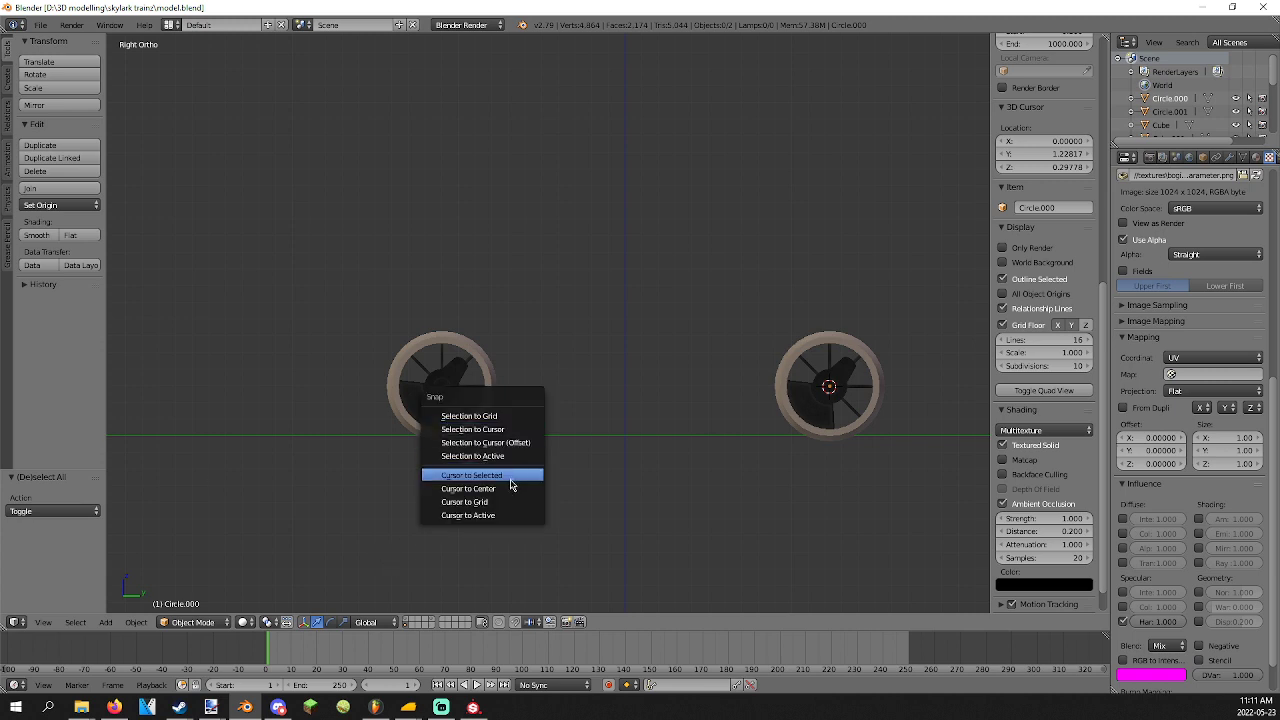
{"action": "left_click", "coordinate": [512, 490]}
{"action": "key", "text": "ctrl+s"}
{"action": "left_click", "coordinate": [507, 491]}
{"action": "left_click", "coordinate": [107, 622]}
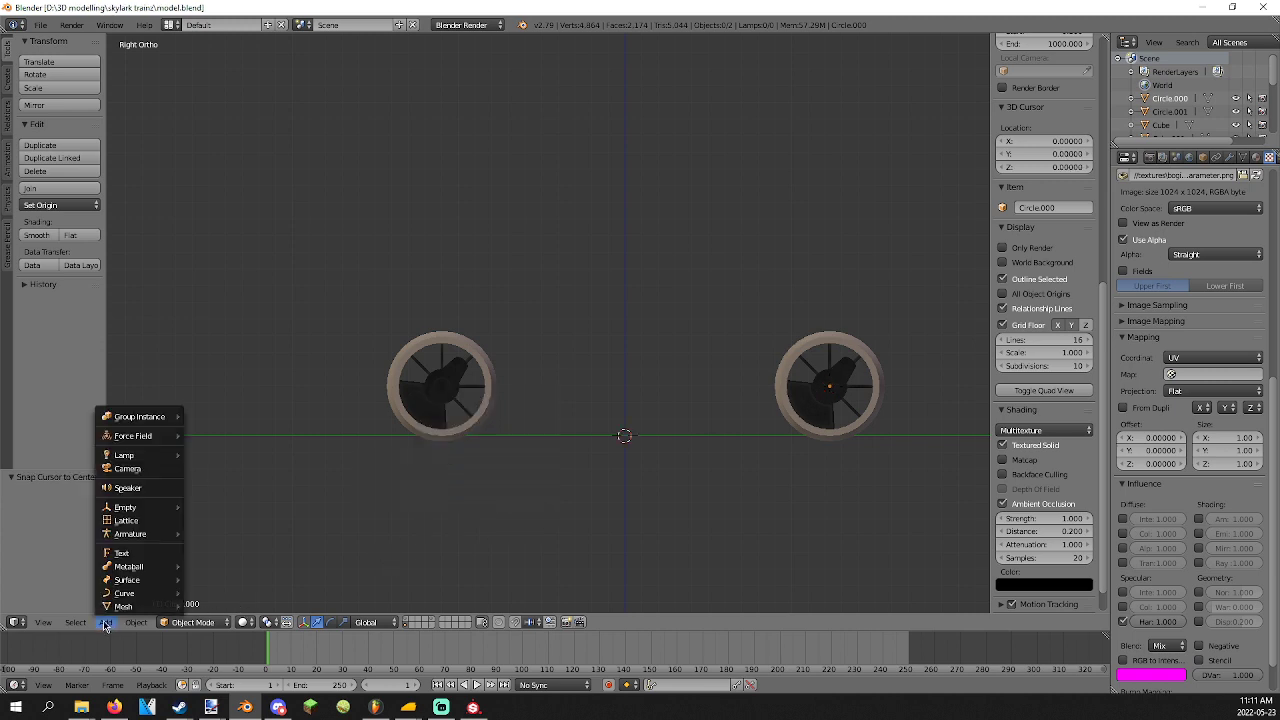
{"action": "mouse_move", "coordinate": [150, 510]}
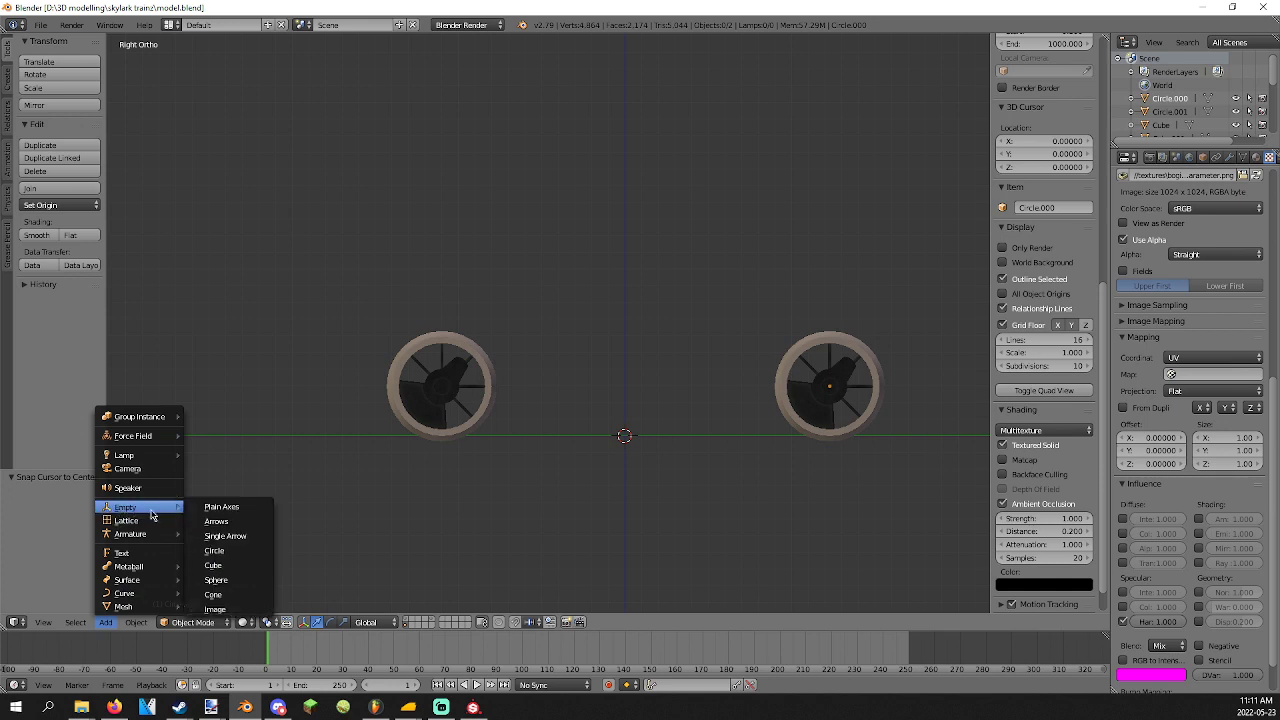
{"action": "left_click", "coordinate": [221, 507]}
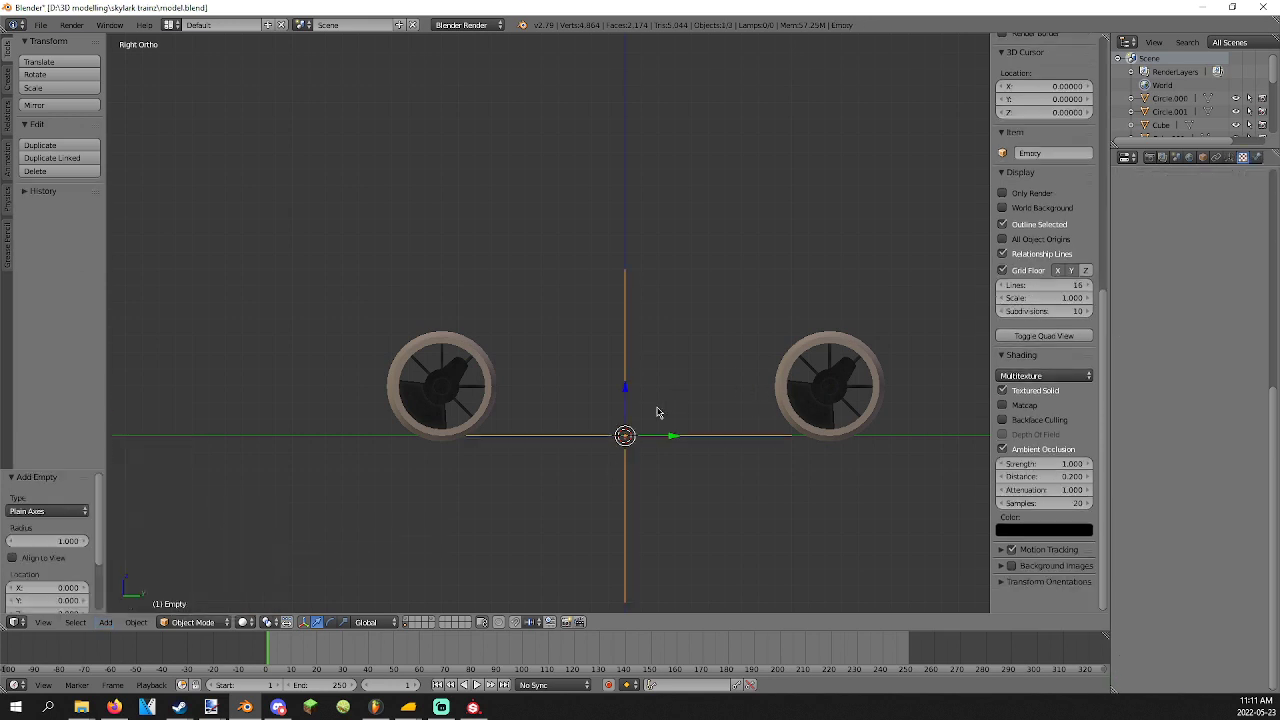
{"action": "middle_click_drag", "start_coordinate": [657, 412], "coordinate": [720, 430]}
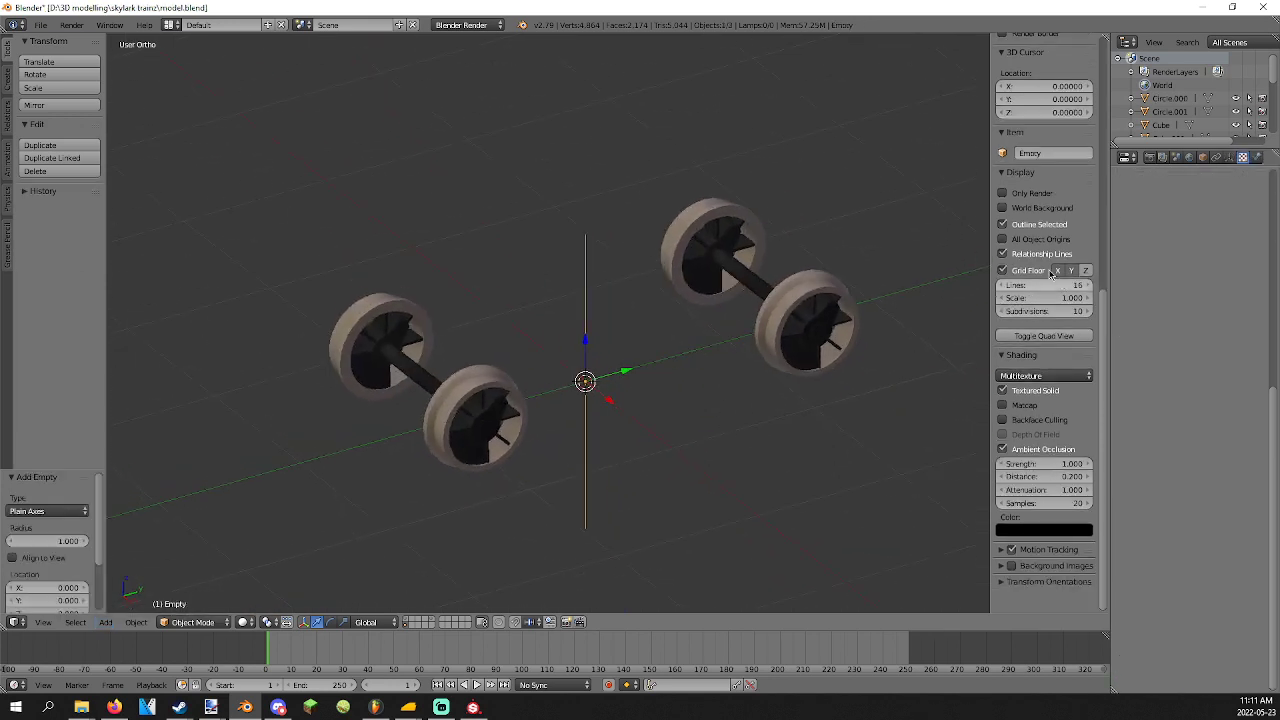
Rename the new centre empty to b.r.main in its object properties.
{"action": "left_click", "coordinate": [1056, 271]}
{"action": "left_click", "coordinate": [1203, 159]}
{"action": "left_click", "coordinate": [1165, 203]}
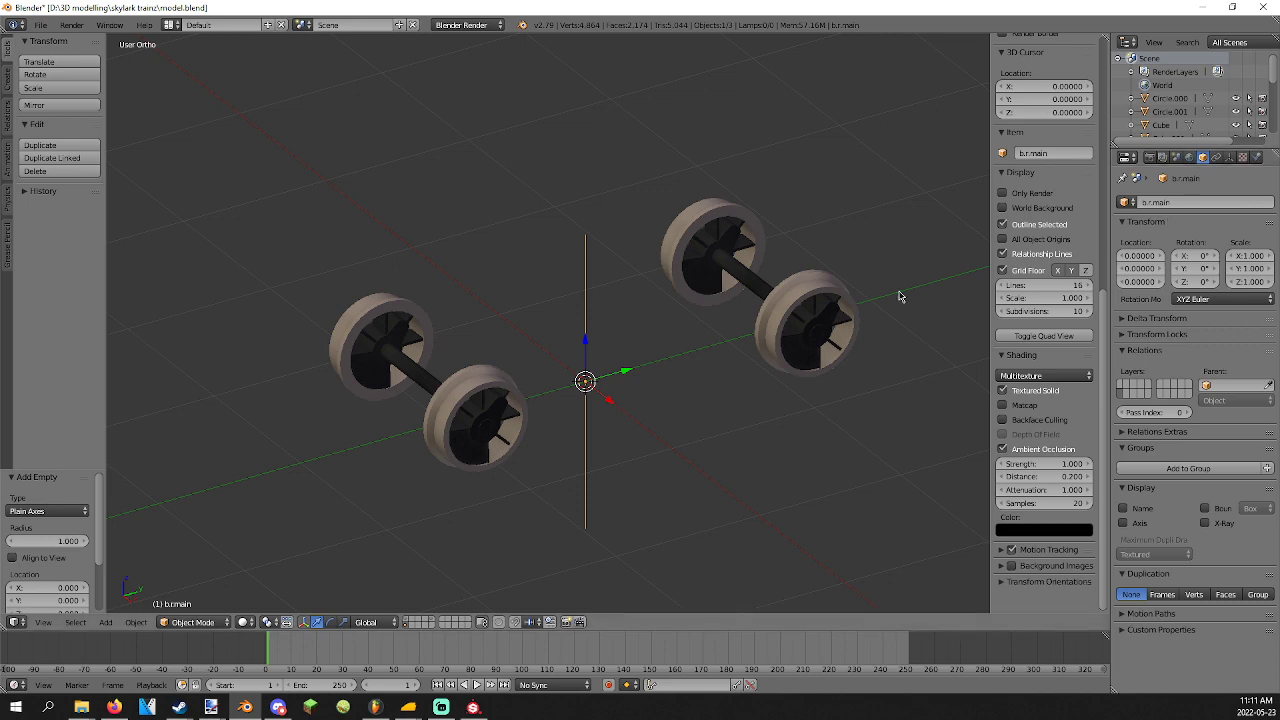
Set the timeline's end frame to 40 and snap the 3D cursor to the wheelset on the positive Y side.
{"action": "right_click", "coordinate": [782, 312]}
{"action": "key", "text": "KP_3"}
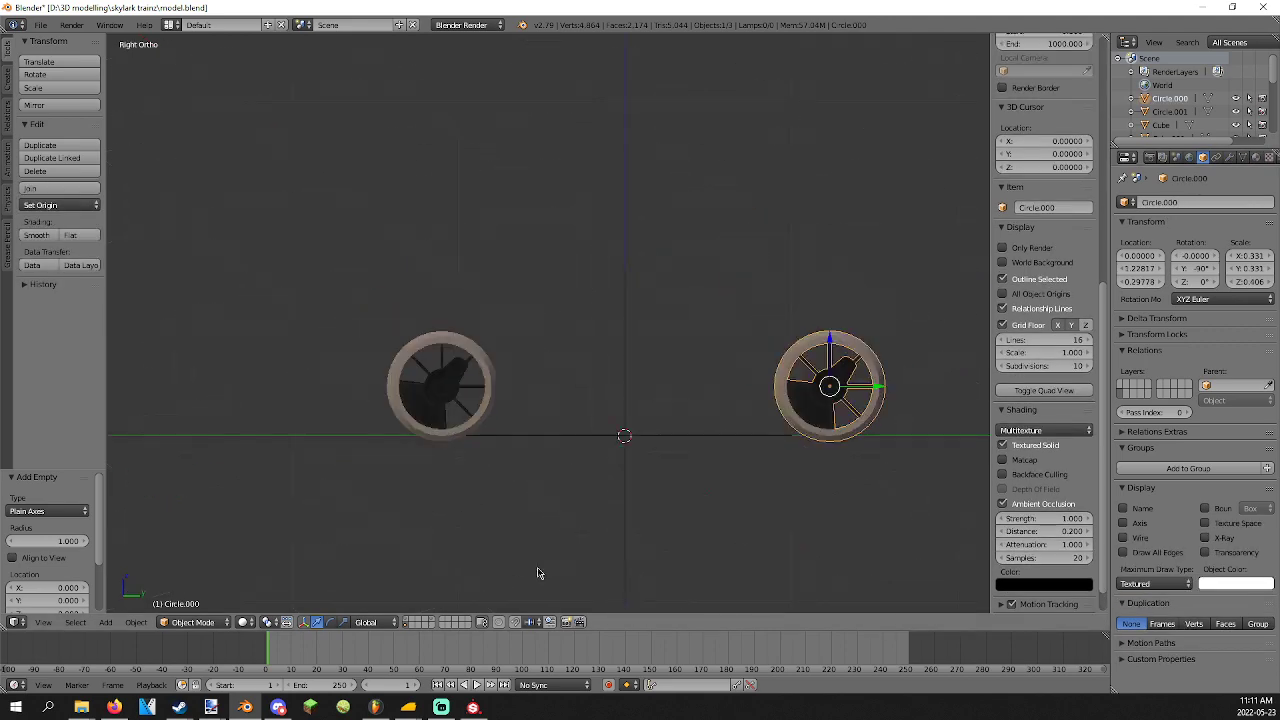
{"action": "left_click", "coordinate": [322, 684]}
{"action": "type", "text": "40"}
{"action": "key", "text": "Return"}
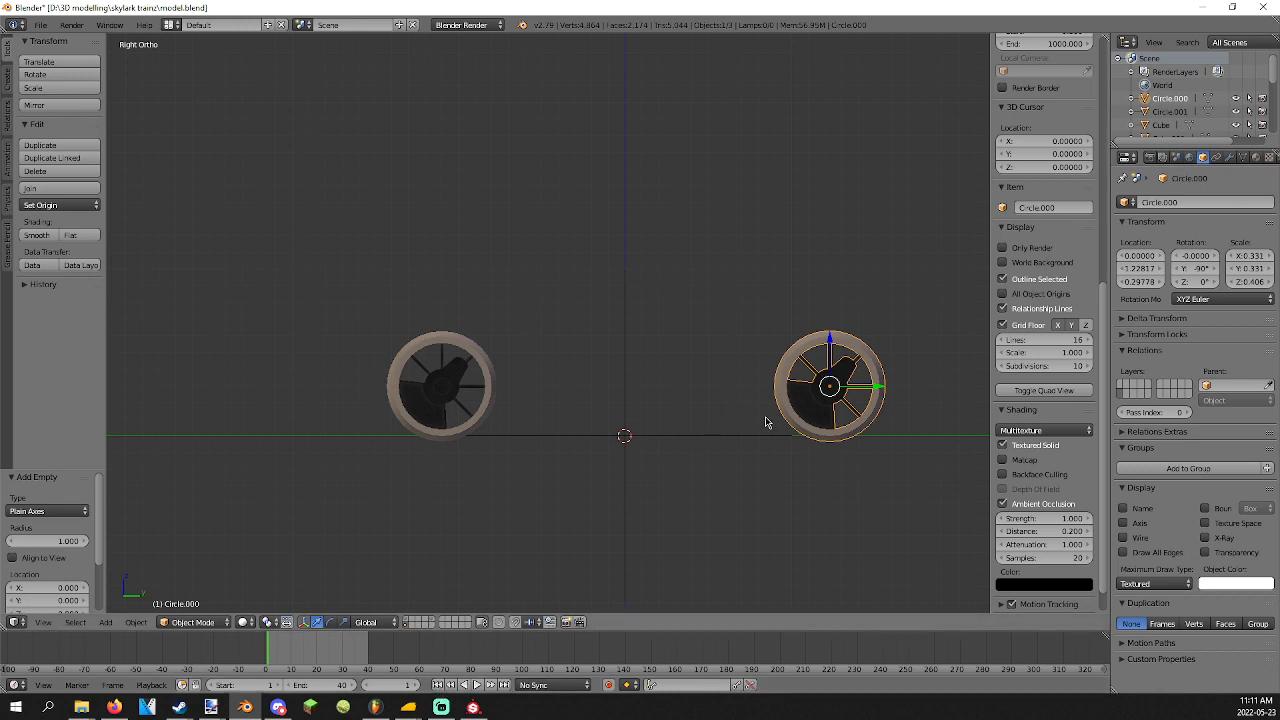
{"action": "key", "text": "shift+s"}
{"action": "left_click", "coordinate": [546, 342]}
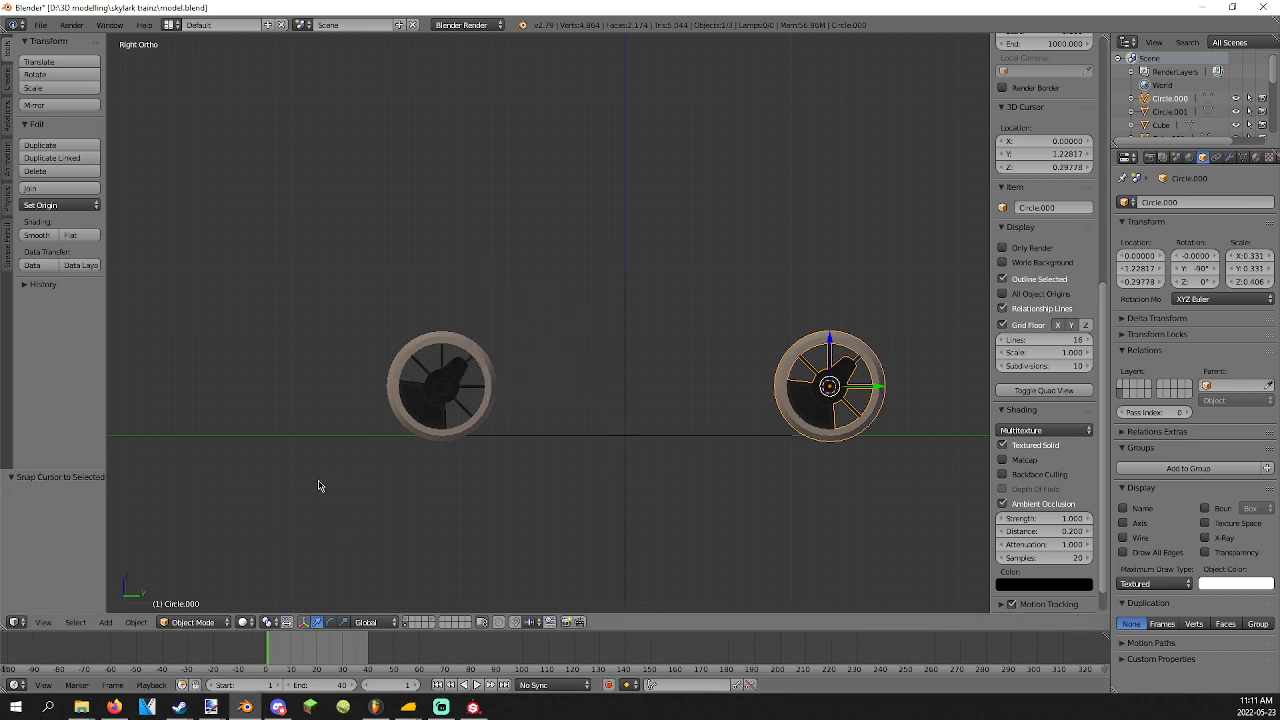
{"action": "left_click", "coordinate": [106, 622]}
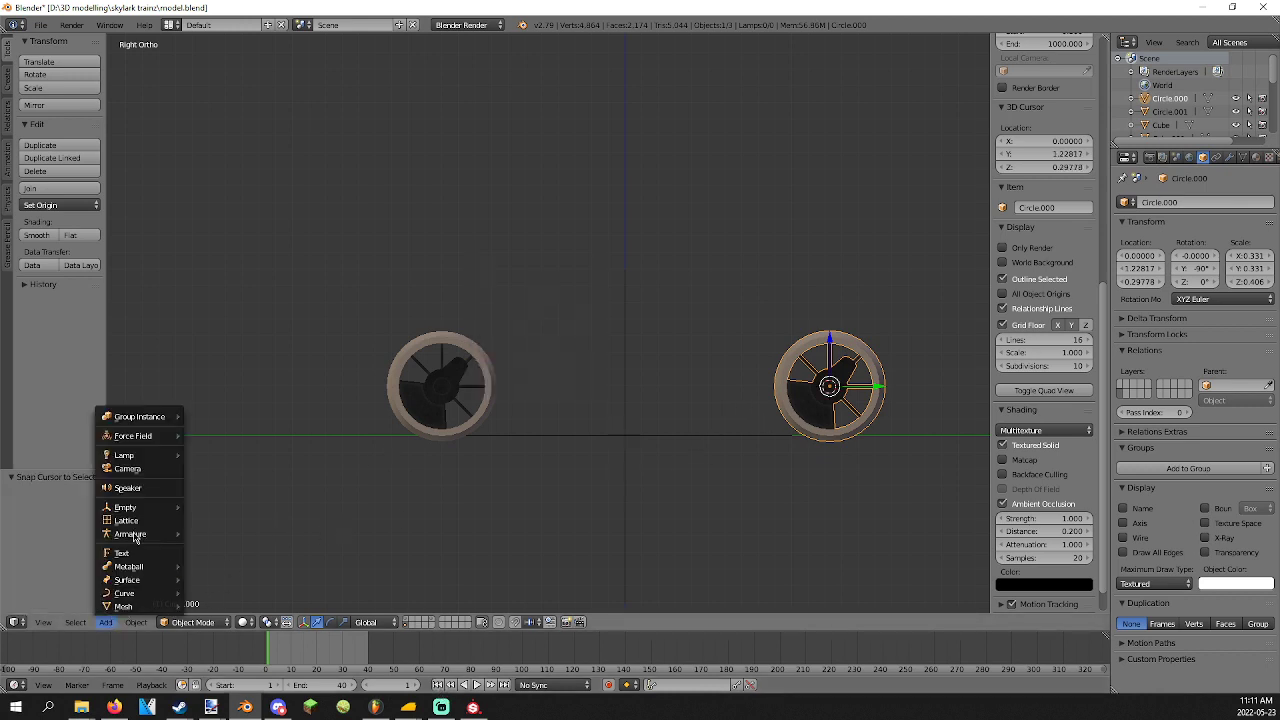
{"action": "left_click", "coordinate": [222, 524]}
{"action": "key", "text": "Delete"}
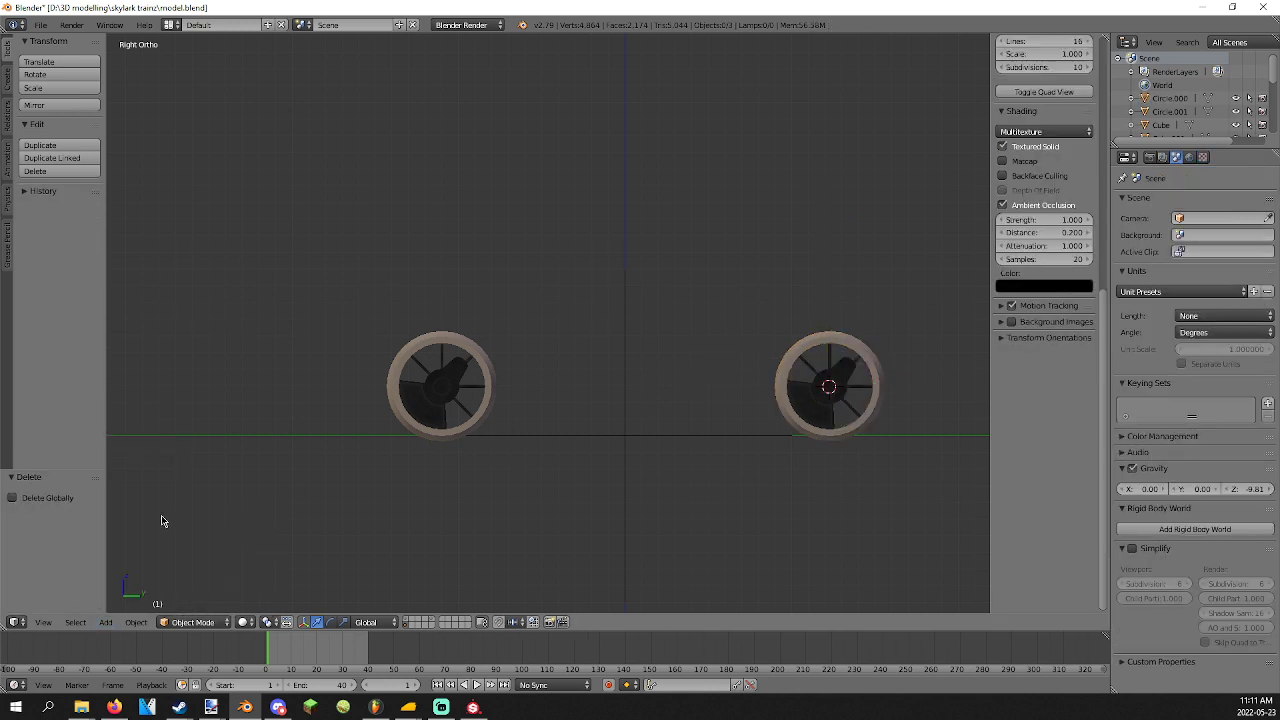
Add a Plain Axes empty at the positive Y wheelset's centre and rename it b.r.wheel1.
{"action": "left_click", "coordinate": [107, 622]}
{"action": "mouse_move", "coordinate": [150, 507]}
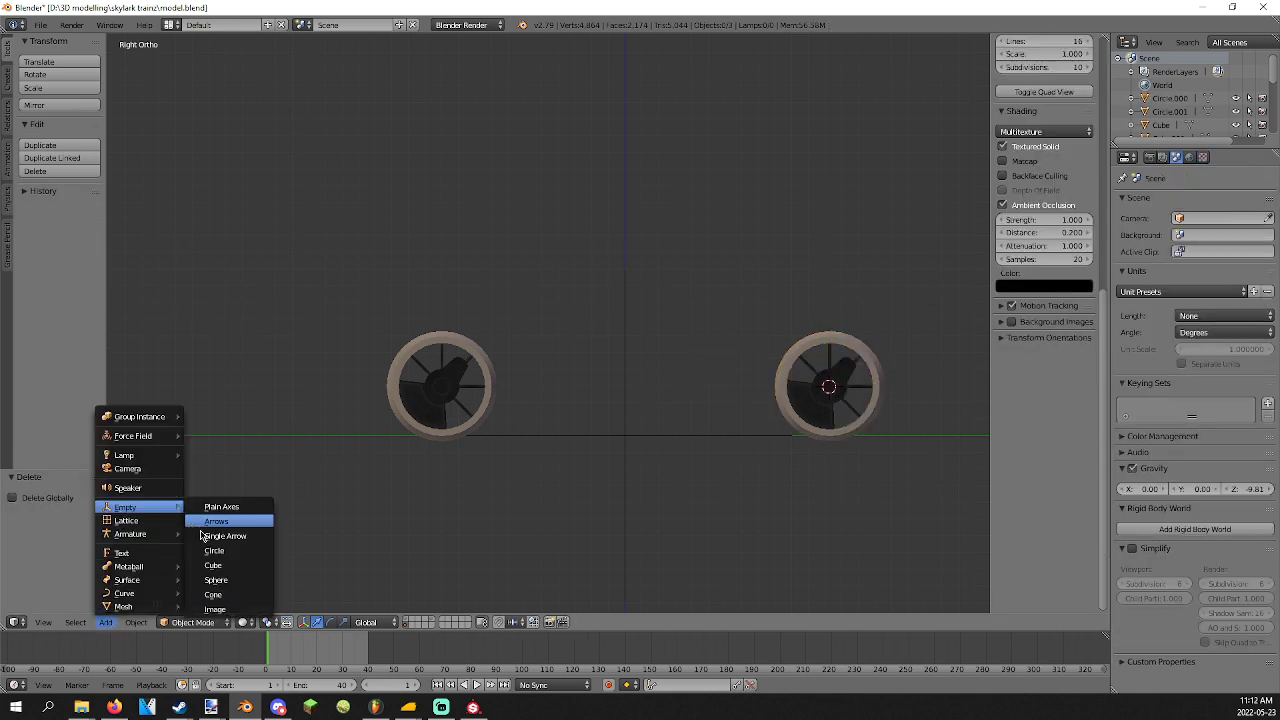
{"action": "left_click", "coordinate": [218, 499]}
{"action": "left_click", "coordinate": [1202, 203]}
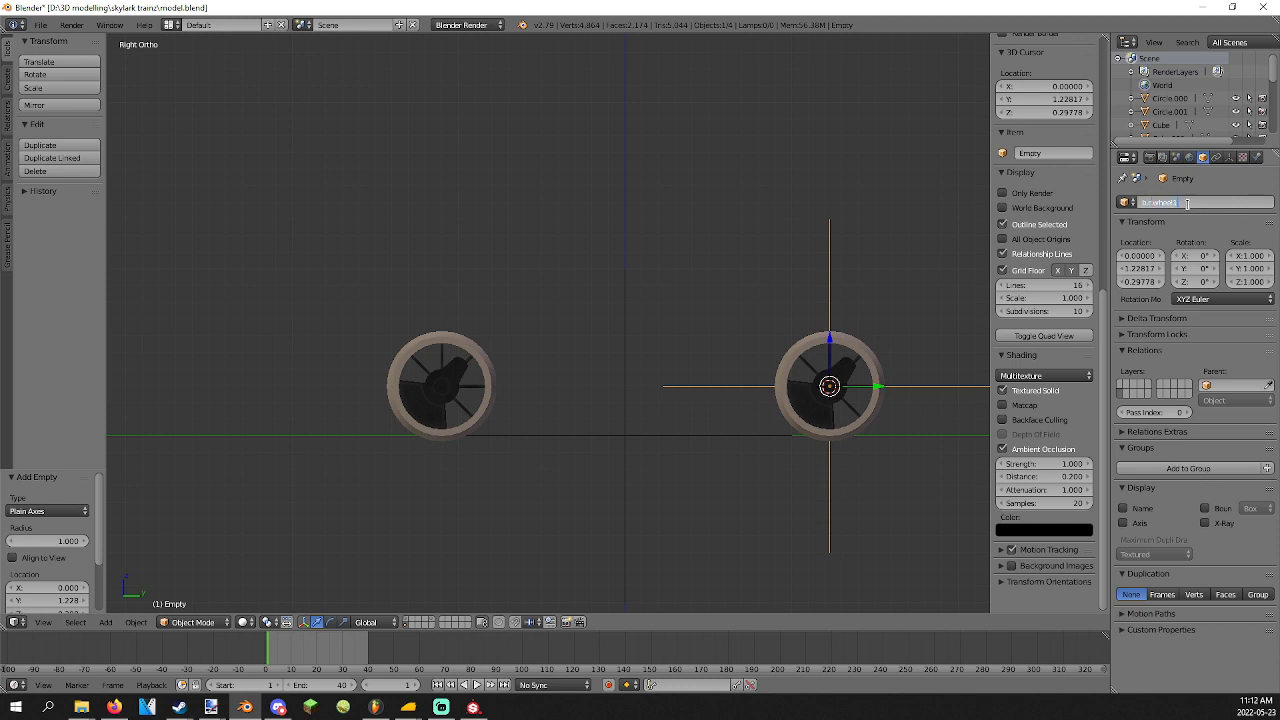
{"action": "key", "text": "Return"}
{"action": "scroll", "coordinate": [1068, 252], "scroll_direction": "up", "scroll_amount": 4}
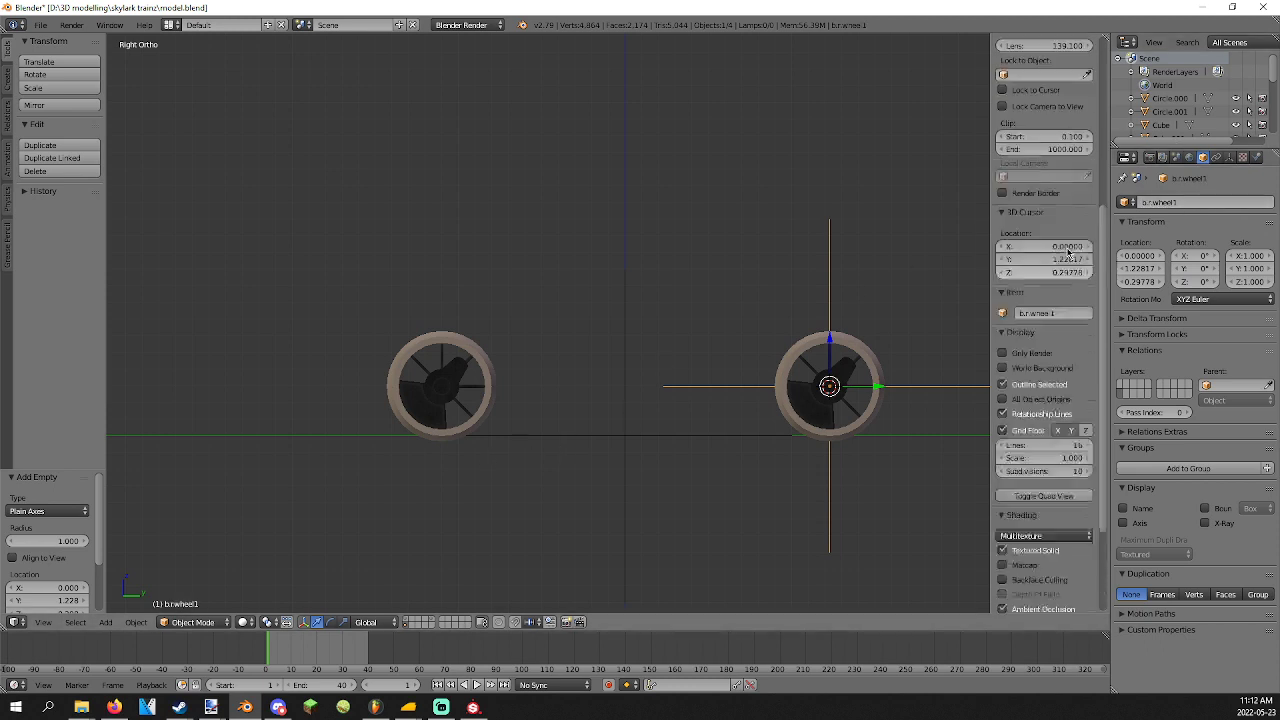
Keyframe b.r.wheel1's rotation at 0° on frame 1 and at X 360° on frame 40.
{"action": "scroll", "coordinate": [1068, 252], "scroll_direction": "up", "scroll_amount": 7}
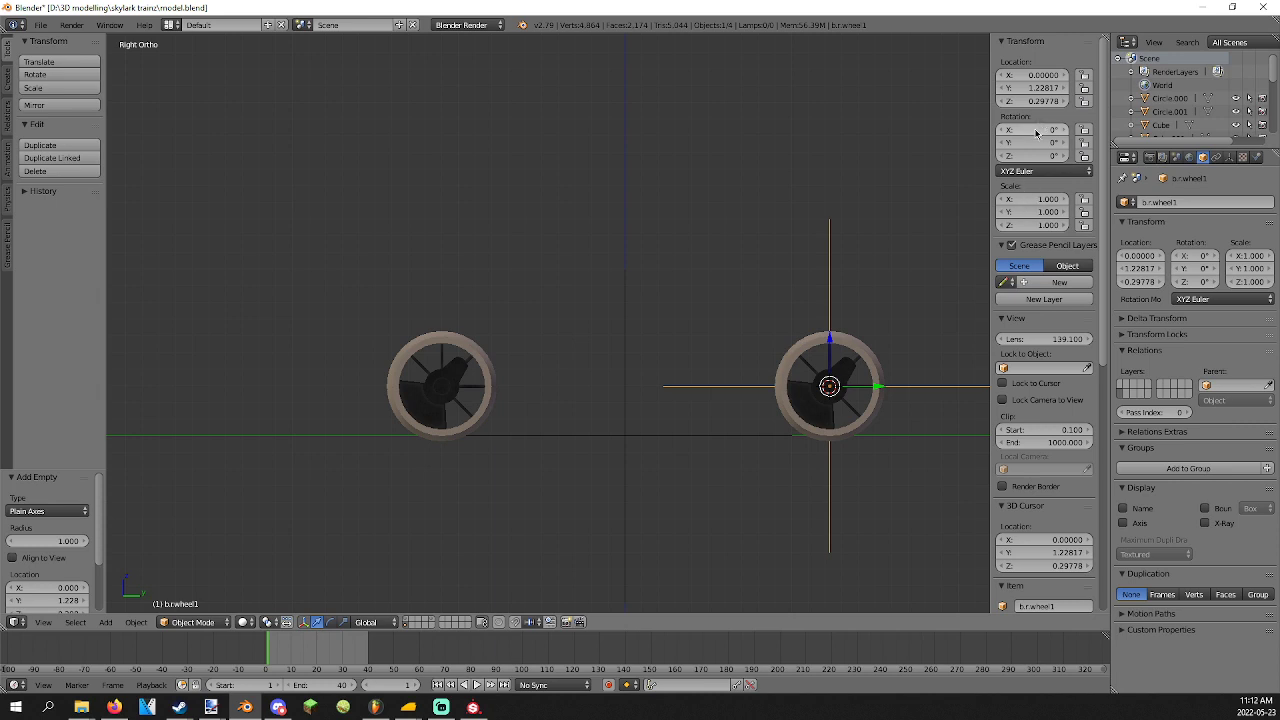
{"action": "key", "text": "i"}
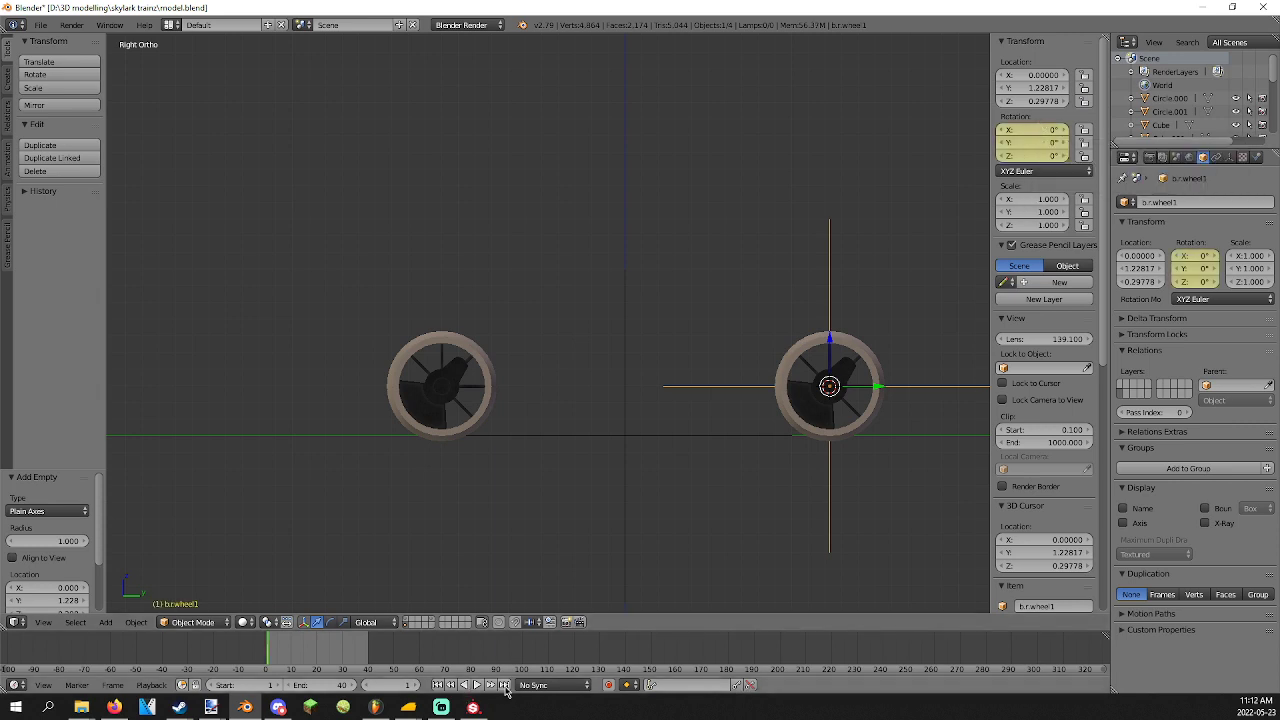
{"action": "left_click", "coordinate": [463, 685]}
{"action": "left_click", "coordinate": [1010, 130]}
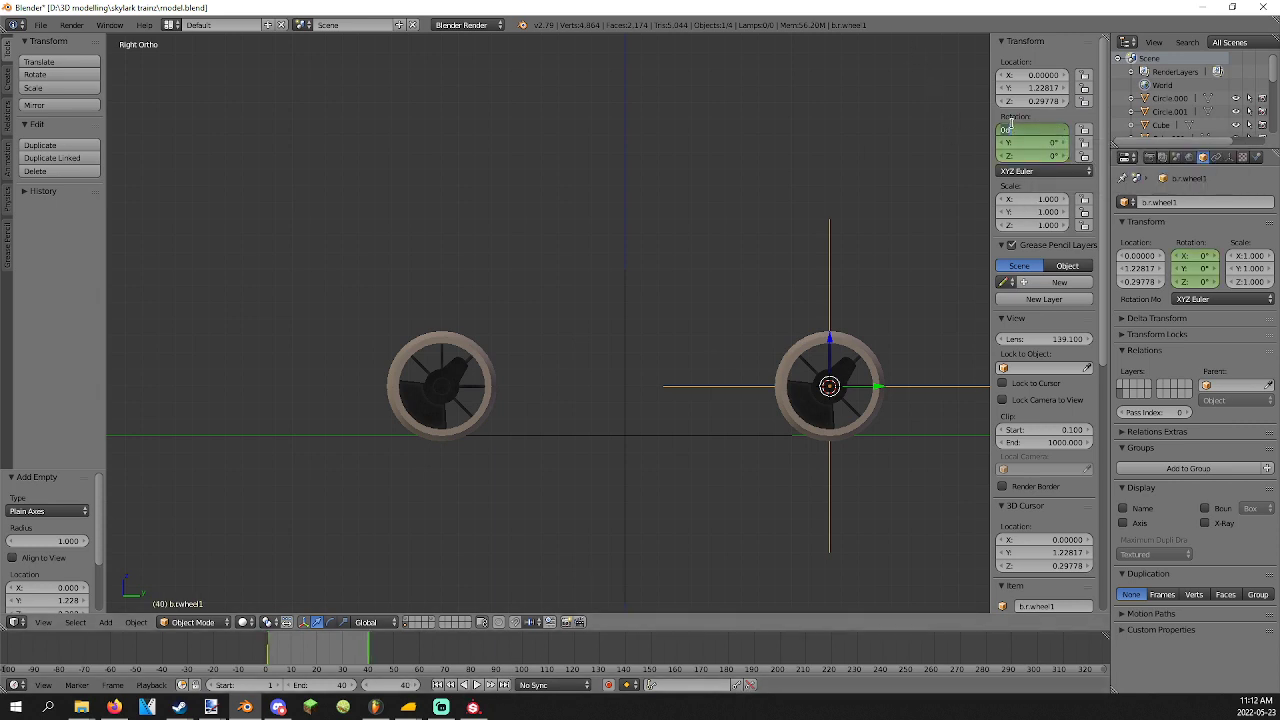
{"action": "type", "text": "360"}
{"action": "key", "text": "Return"}
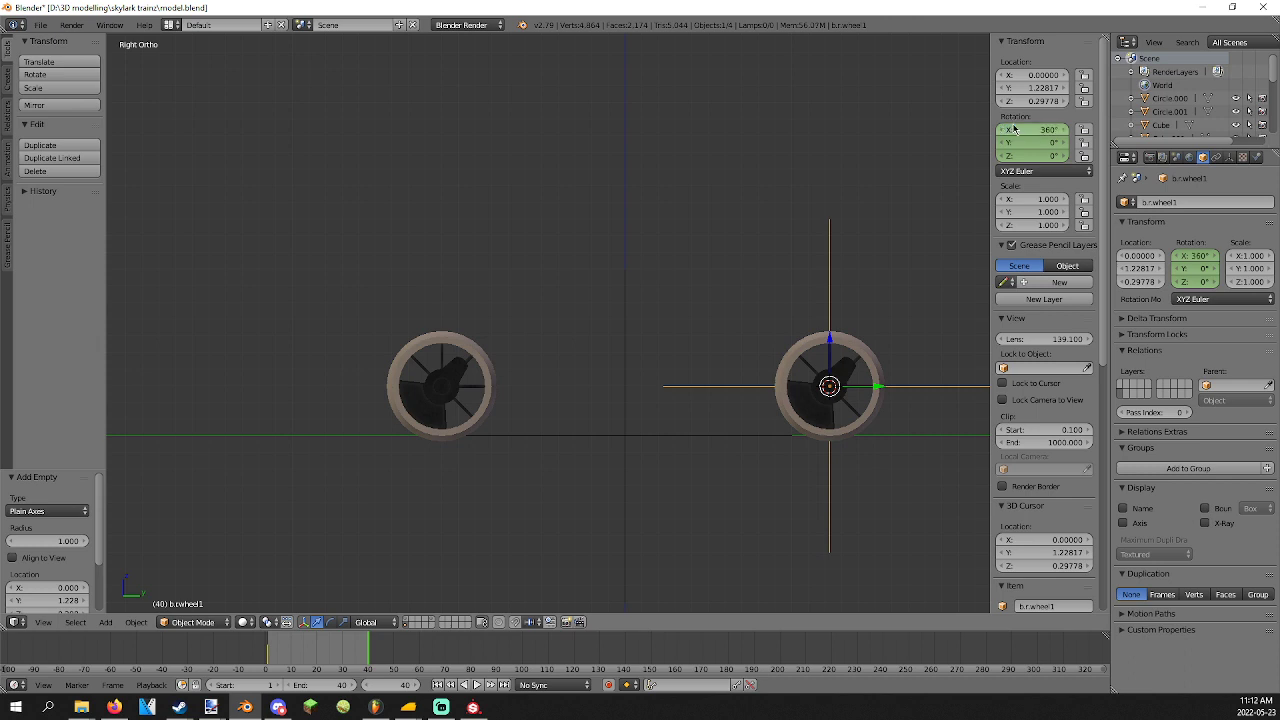
{"action": "key", "text": "i"}
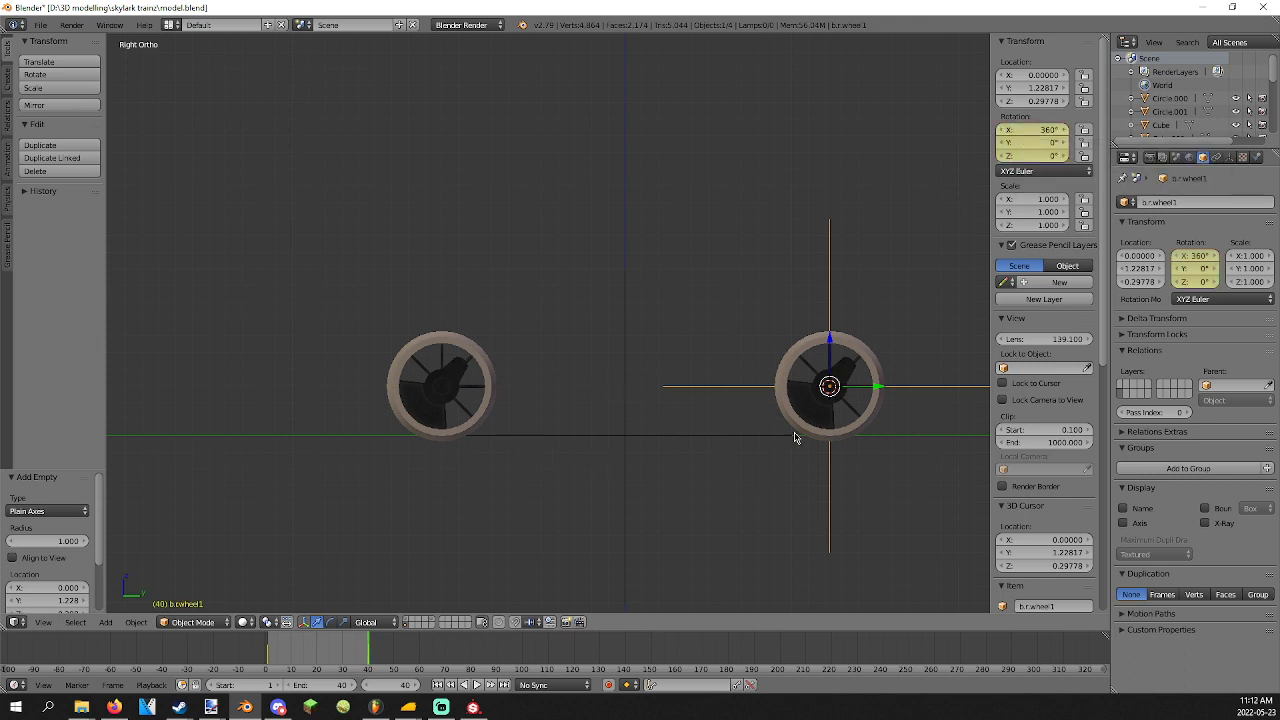
Parent the wheelset on the positive Y side to the b.r.wheel1 empty and play the animation.
{"action": "right_click", "coordinate": [837, 415]}
{"action": "right_click", "coordinate": [834, 487]}
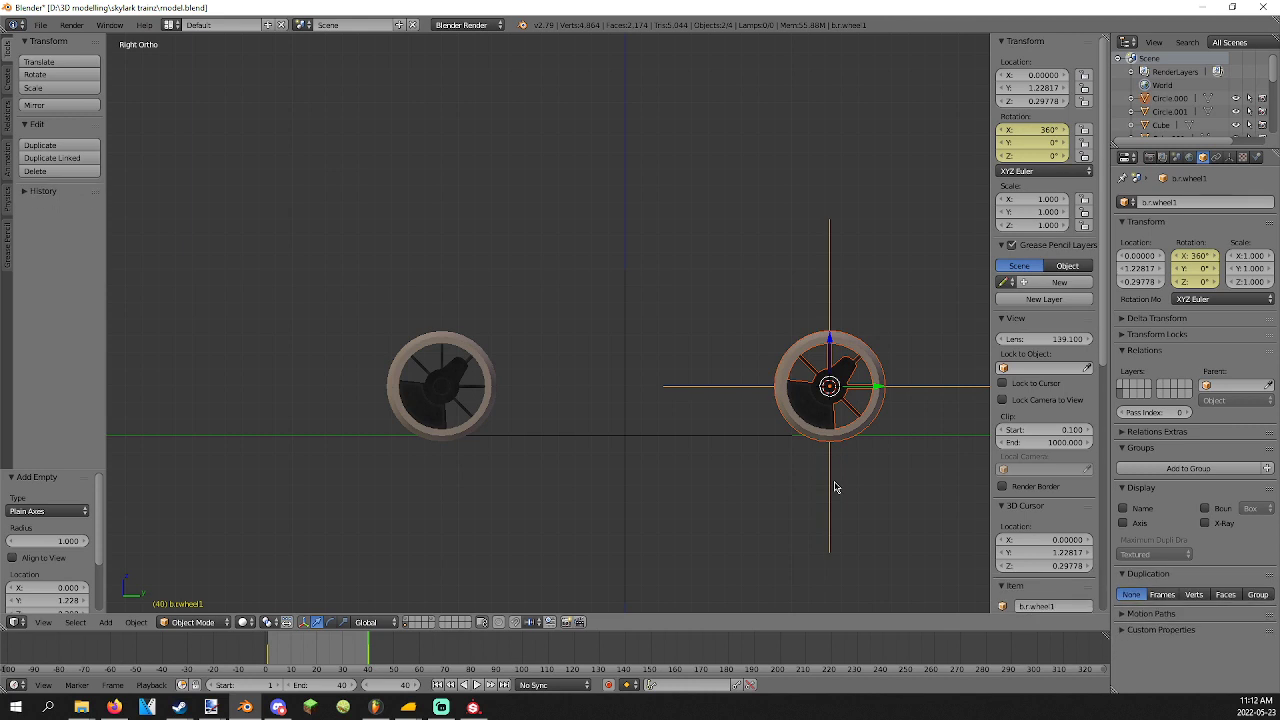
{"action": "key", "text": "ctrl+p"}
{"action": "left_click", "coordinate": [828, 484]}
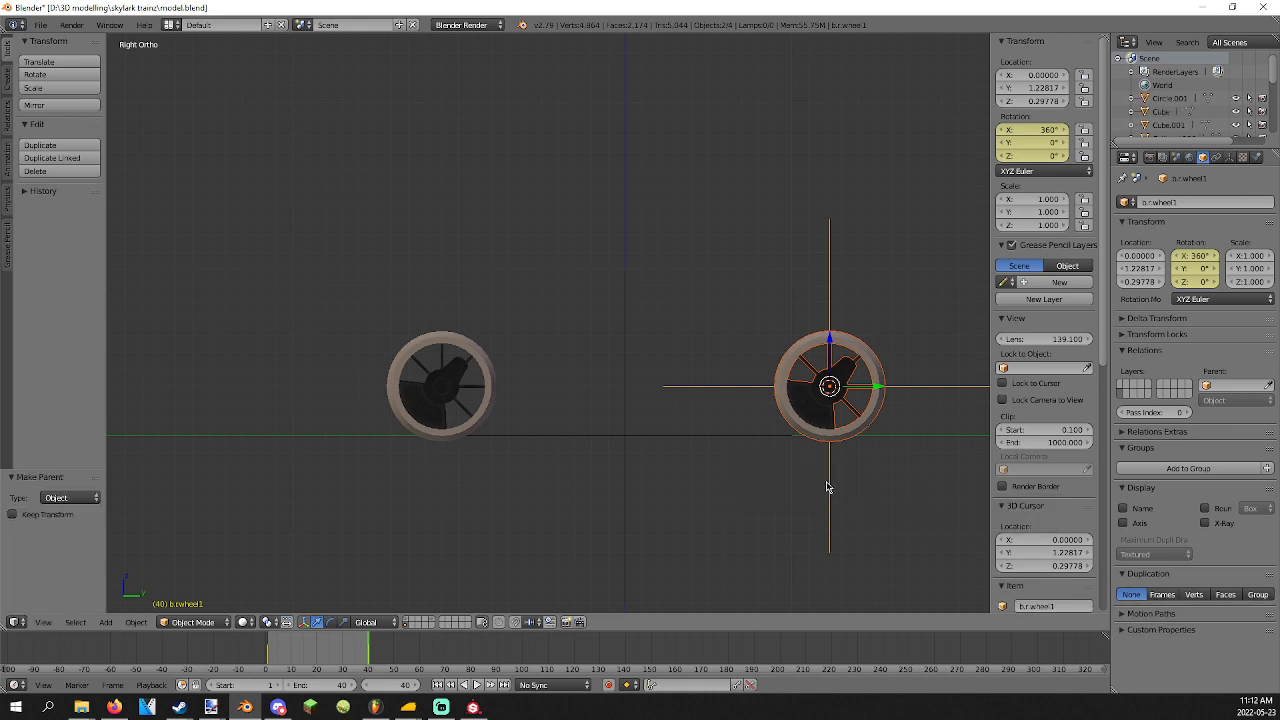
{"action": "left_click", "coordinate": [476, 684]}
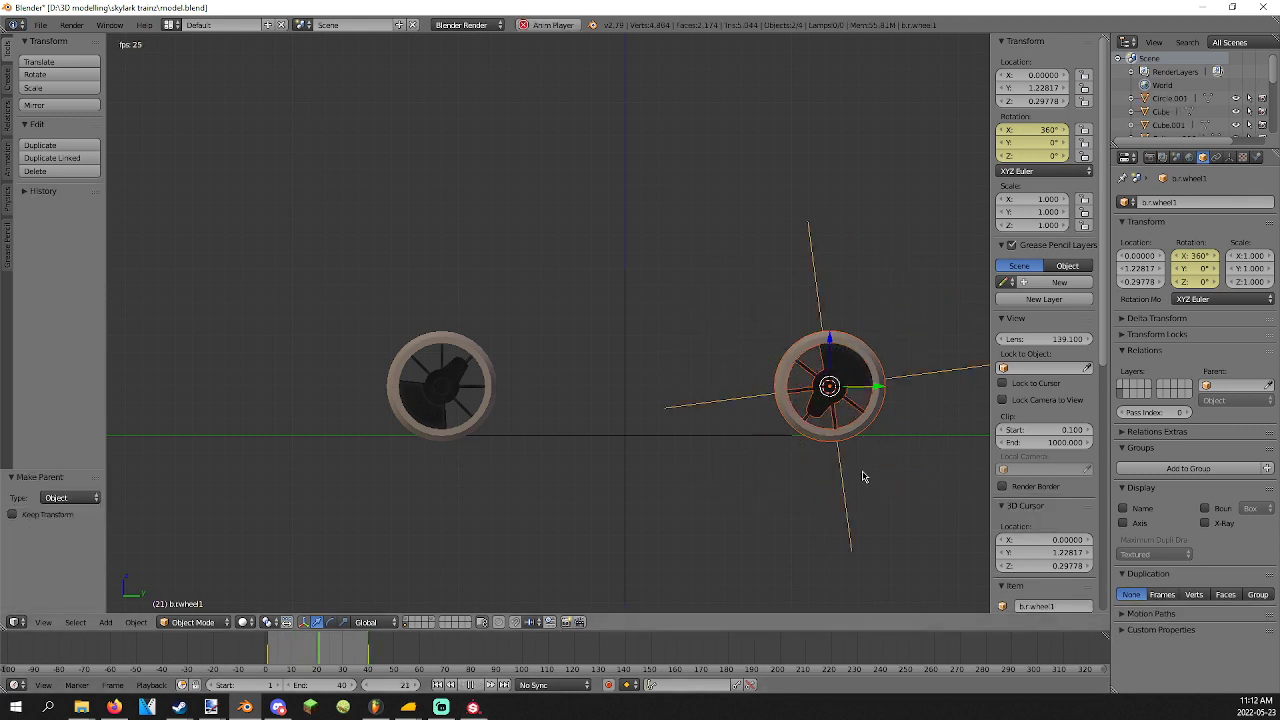
Set the b.r.wheel1 rotation keyframes to linear interpolation in the Graph Editor, return to the 3D View and rewind to frame 1.
{"action": "left_click", "coordinate": [15, 622]}
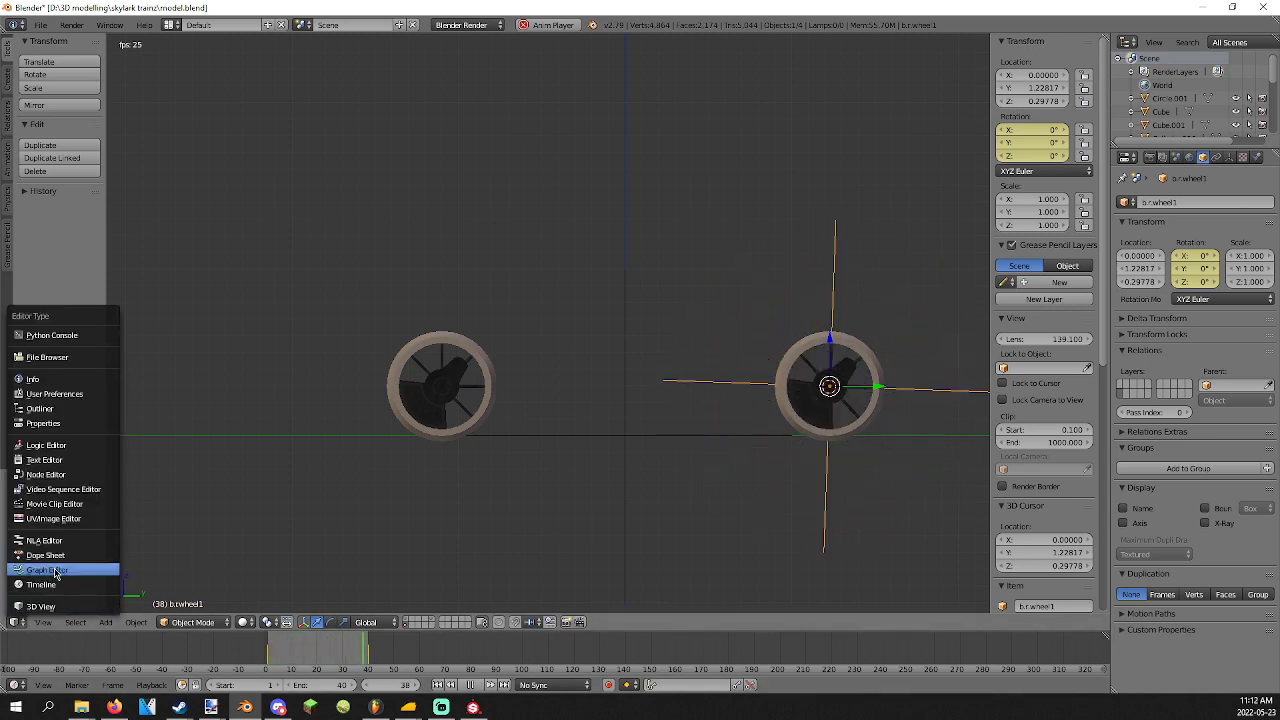
{"action": "left_click", "coordinate": [50, 569]}
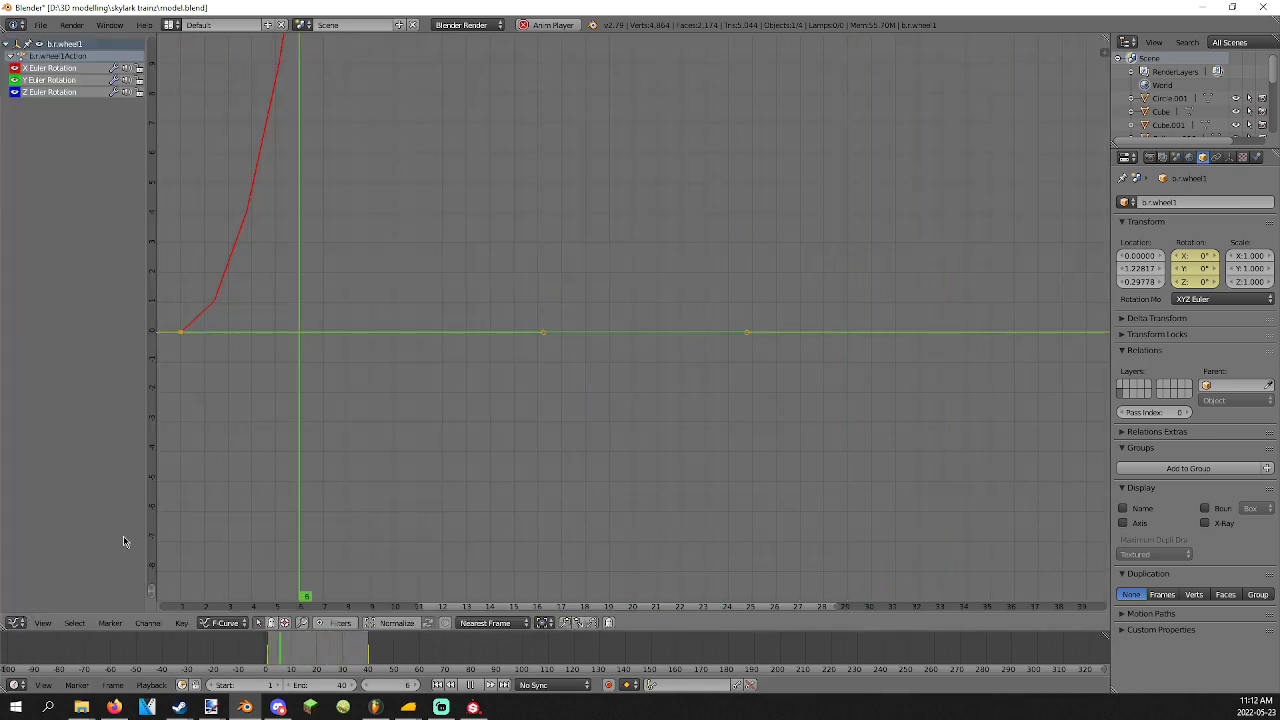
{"action": "key", "text": "t"}
{"action": "left_click", "coordinate": [40, 412]}
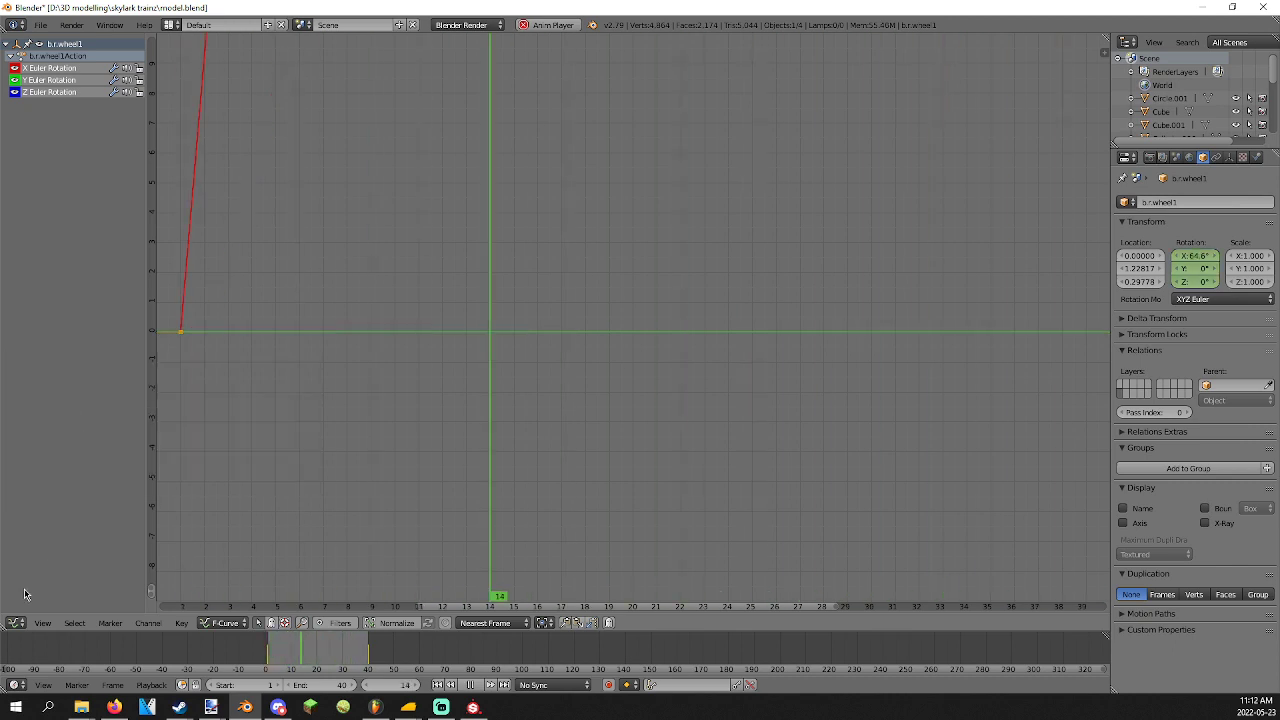
{"action": "left_click", "coordinate": [15, 622]}
{"action": "left_click", "coordinate": [30, 607]}
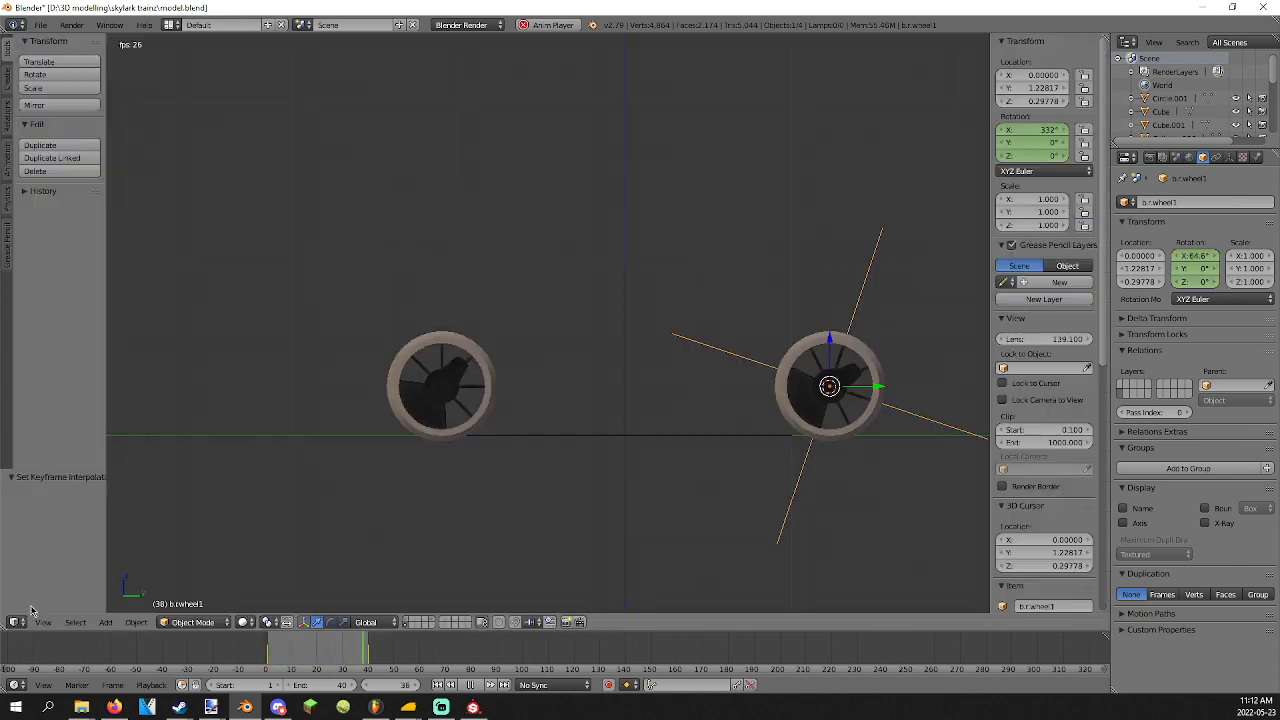
{"action": "left_click", "coordinate": [471, 686]}
{"action": "left_click", "coordinate": [438, 686]}
Duplicate the b.r.wheel1 empty and snap the copy to the centre of the wheelset on the negative Y side.
{"action": "right_click", "coordinate": [451, 433]}
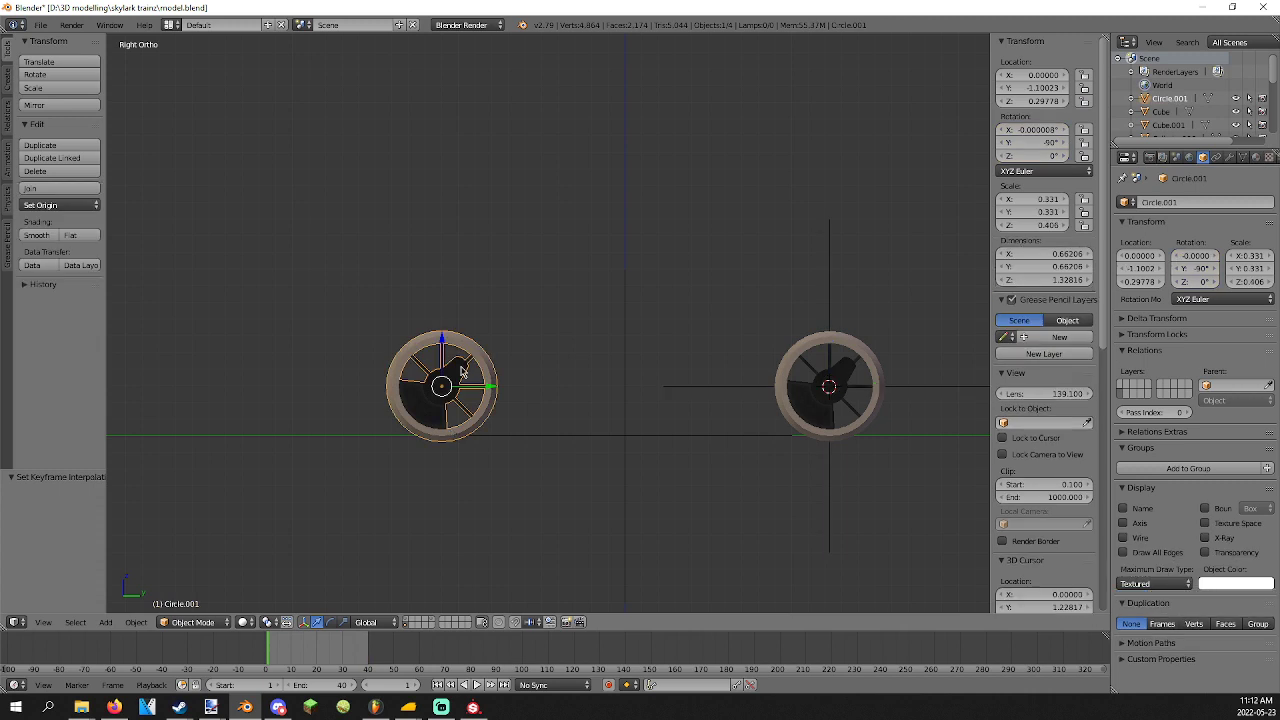
{"action": "key", "text": "shift+s"}
{"action": "left_click", "coordinate": [462, 369]}
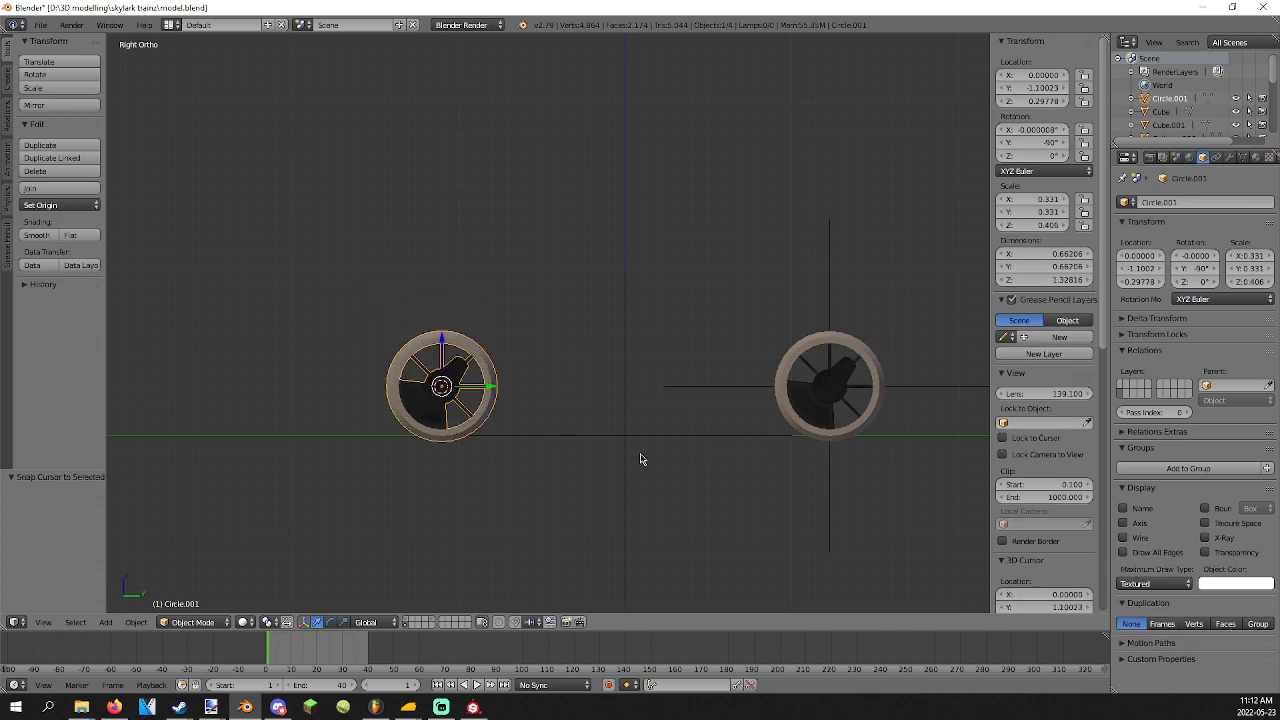
{"action": "right_click", "coordinate": [828, 510]}
{"action": "key", "text": "shift+d"}
{"action": "left_click", "coordinate": [487, 303]}
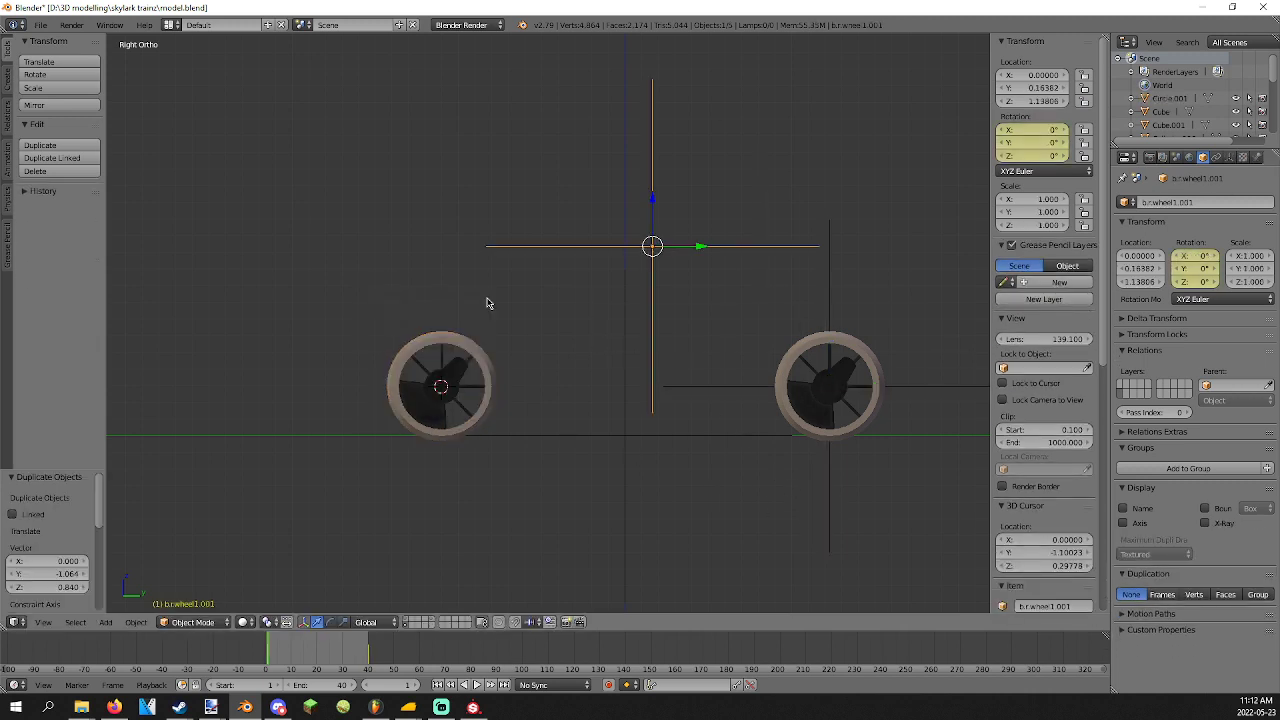
{"action": "key", "text": "shift+s"}
{"action": "left_click", "coordinate": [443, 251]}
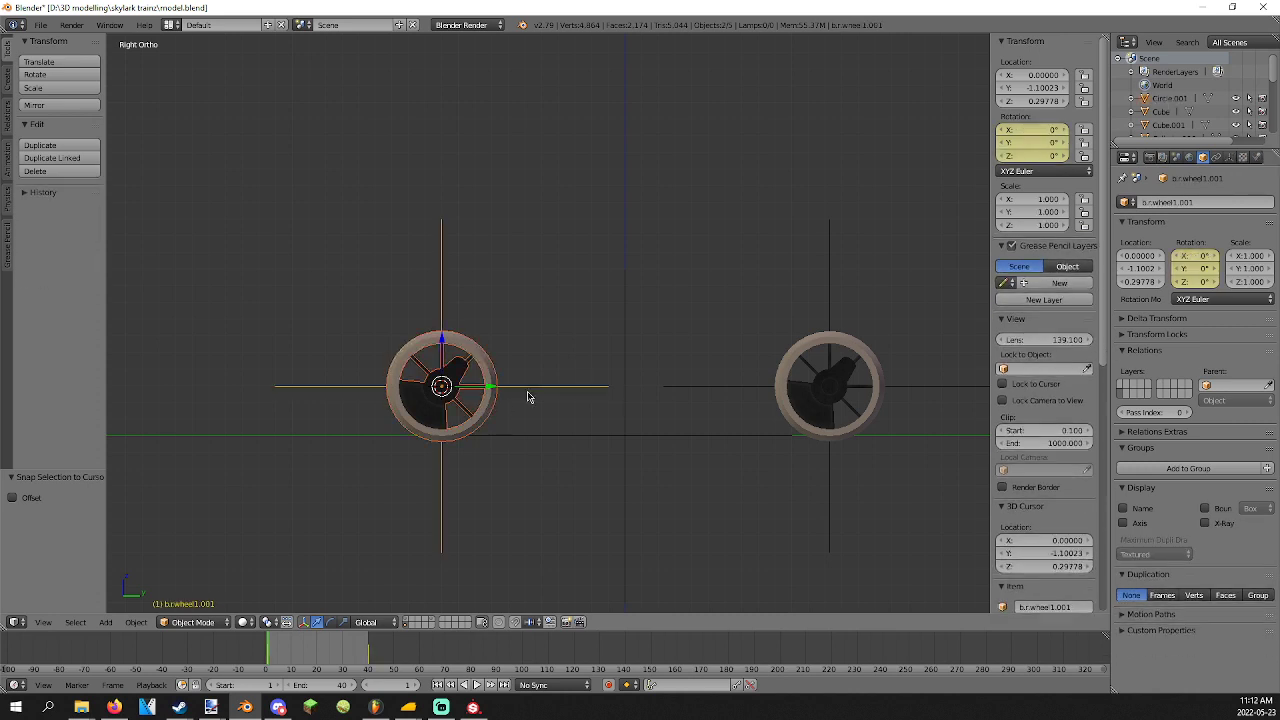
Parent the negative Y wheelset to its duplicated empty, and parent both wheel empties to b.r.main.
{"action": "key", "text": "ctrl+p"}
{"action": "left_click", "coordinate": [499, 387]}
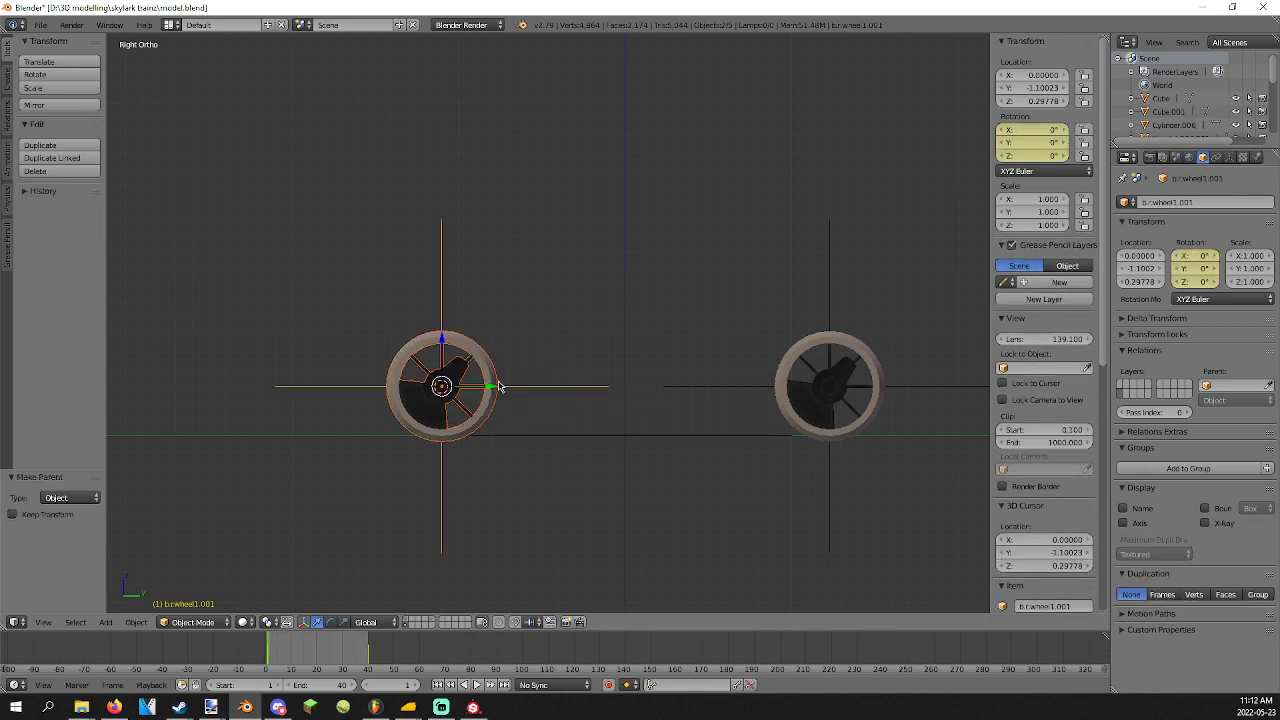
{"action": "right_click", "coordinate": [628, 440]}
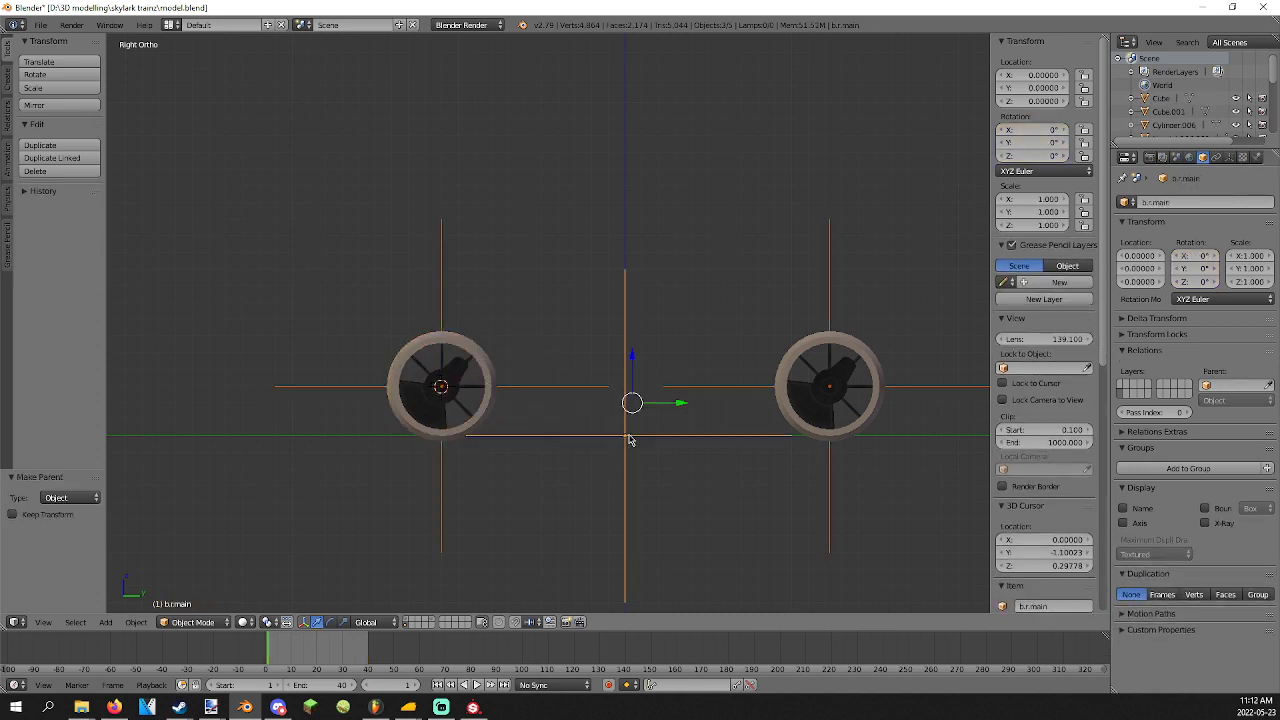
{"action": "key", "text": "ctrl+p"}
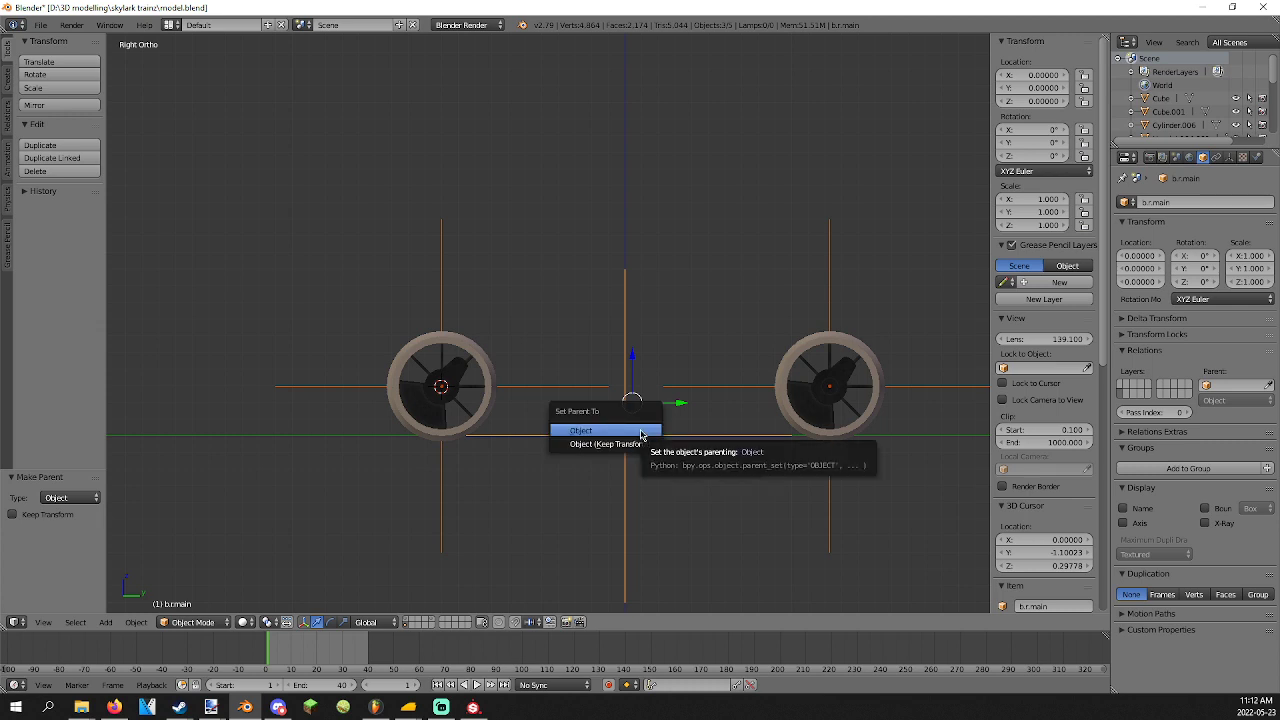
{"action": "left_click", "coordinate": [640, 433]}
Play the animation to check both wheelsets, select every object and save the file over model.blend.
{"action": "key", "text": "alt+a"}
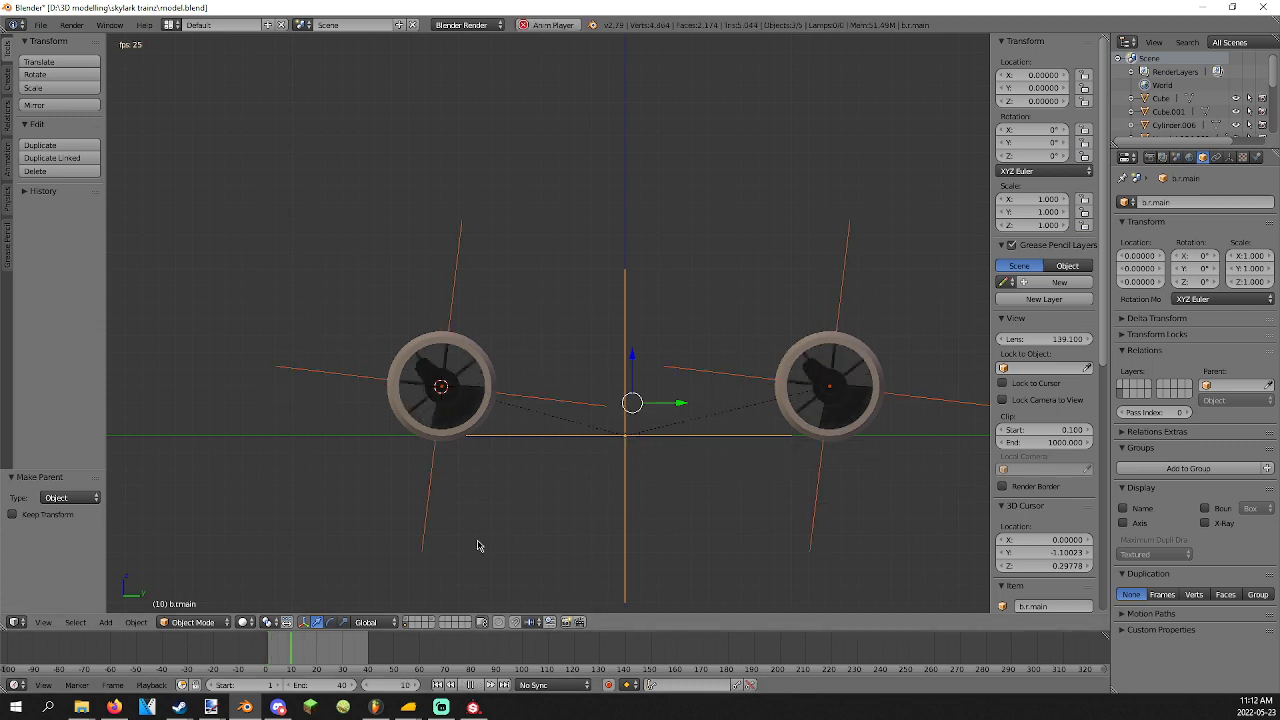
{"action": "key", "text": "a"}
{"action": "middle_click_drag", "start_coordinate": [425, 355], "coordinate": [500, 387]}
{"action": "key", "text": "ctrl+s"}
{"action": "left_click", "coordinate": [500, 386]}
{"action": "scroll", "coordinate": [438, 489], "scroll_direction": "down", "scroll_amount": 2}
{"action": "key", "text": "a"}
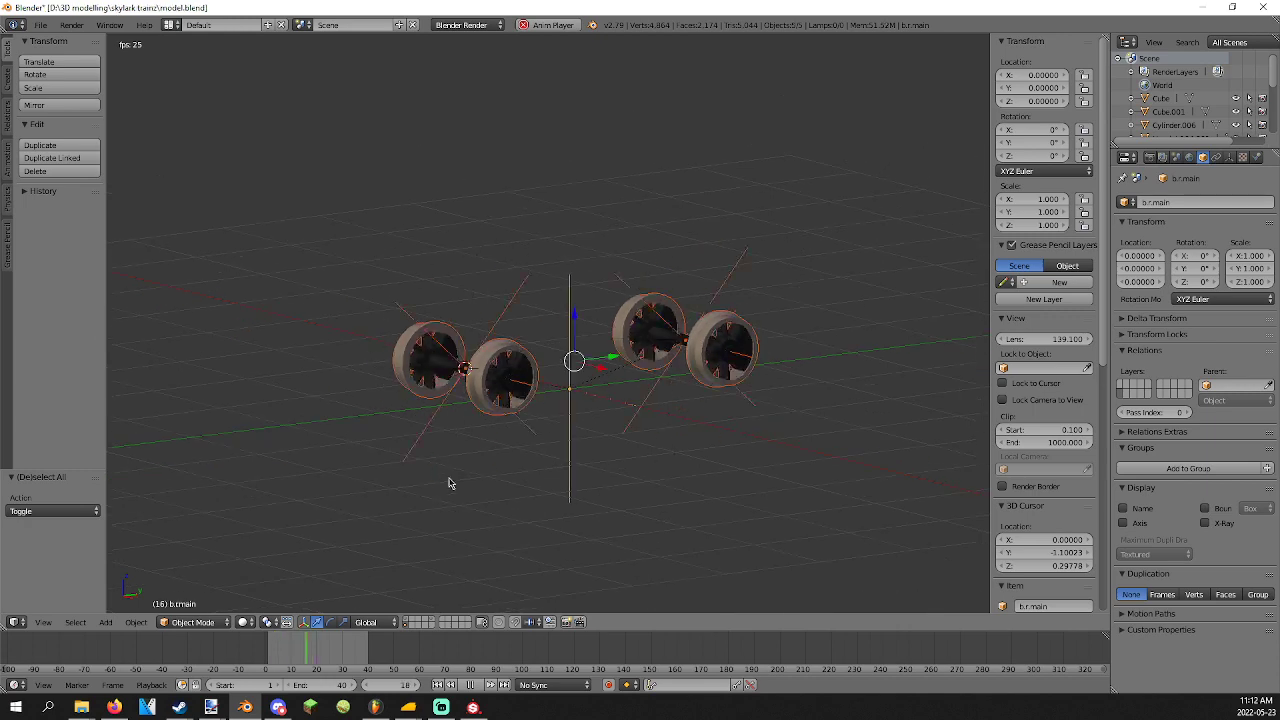
{"action": "key", "text": "ctrl+s"}
{"action": "left_click", "coordinate": [471, 568]}
{"action": "key", "text": "Escape"}
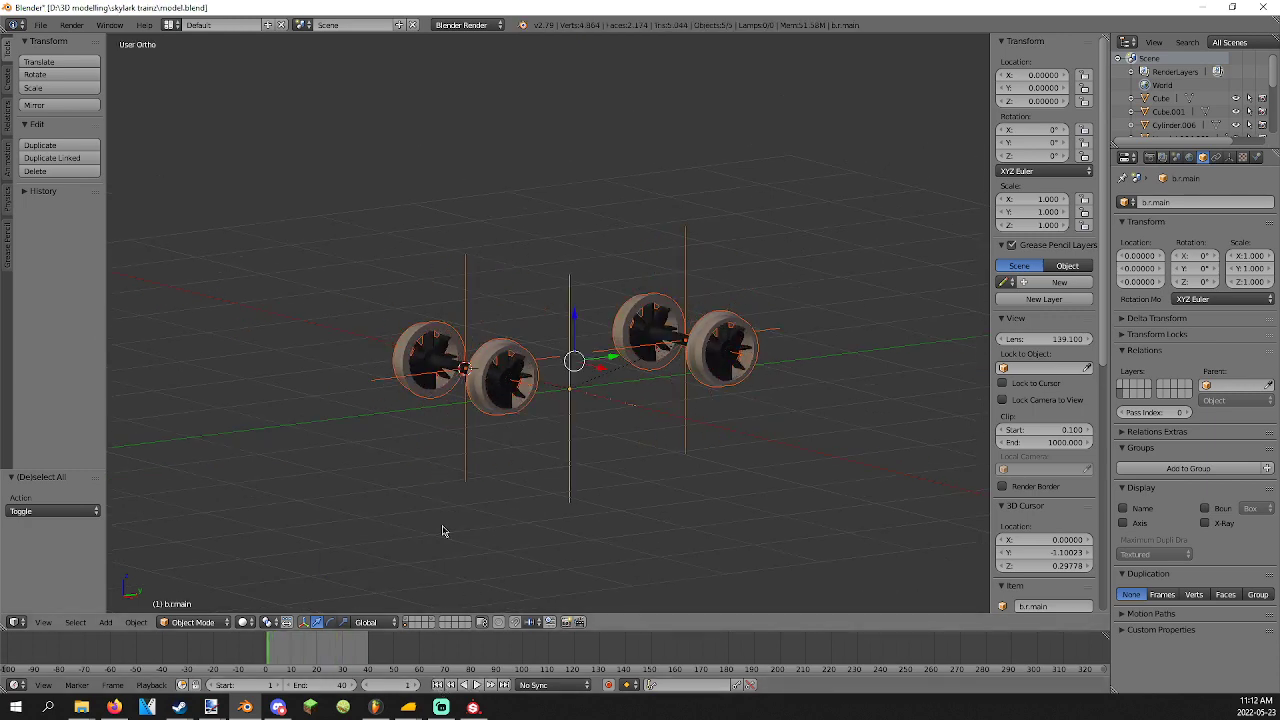
{"action": "key", "text": "ctrl+s"}
{"action": "left_click", "coordinate": [448, 445]}
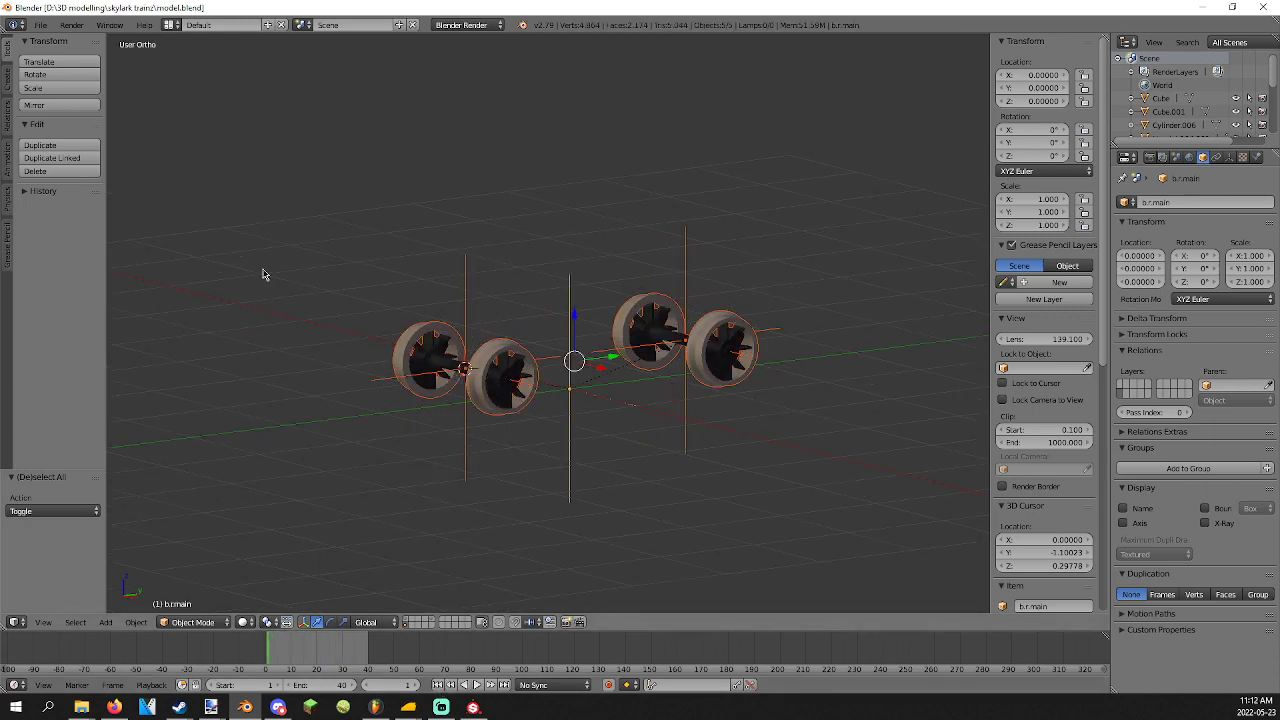
Export the rigged bogie as FBX with baked animation, overwriting box.fbx in the textures\bogie folder.
{"action": "left_click", "coordinate": [41, 27]}
{"action": "mouse_move", "coordinate": [88, 294]}
{"action": "left_click", "coordinate": [204, 340]}
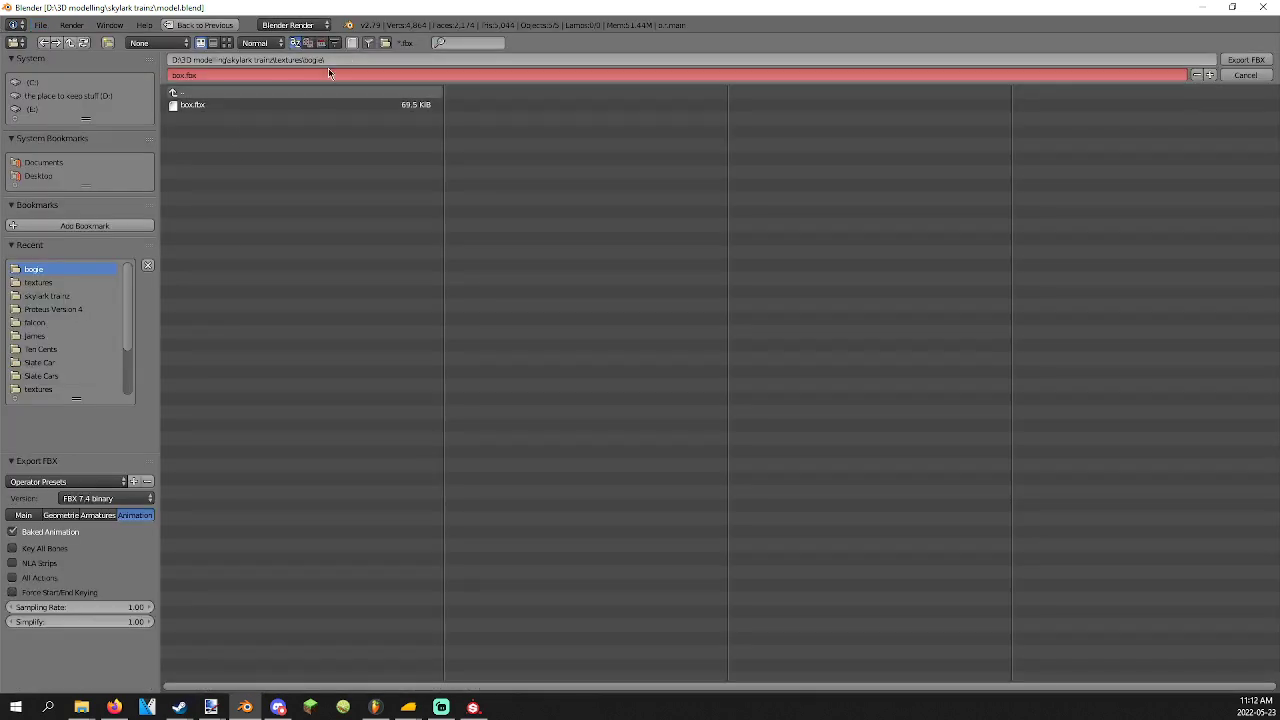
{"action": "left_click", "coordinate": [236, 105]}
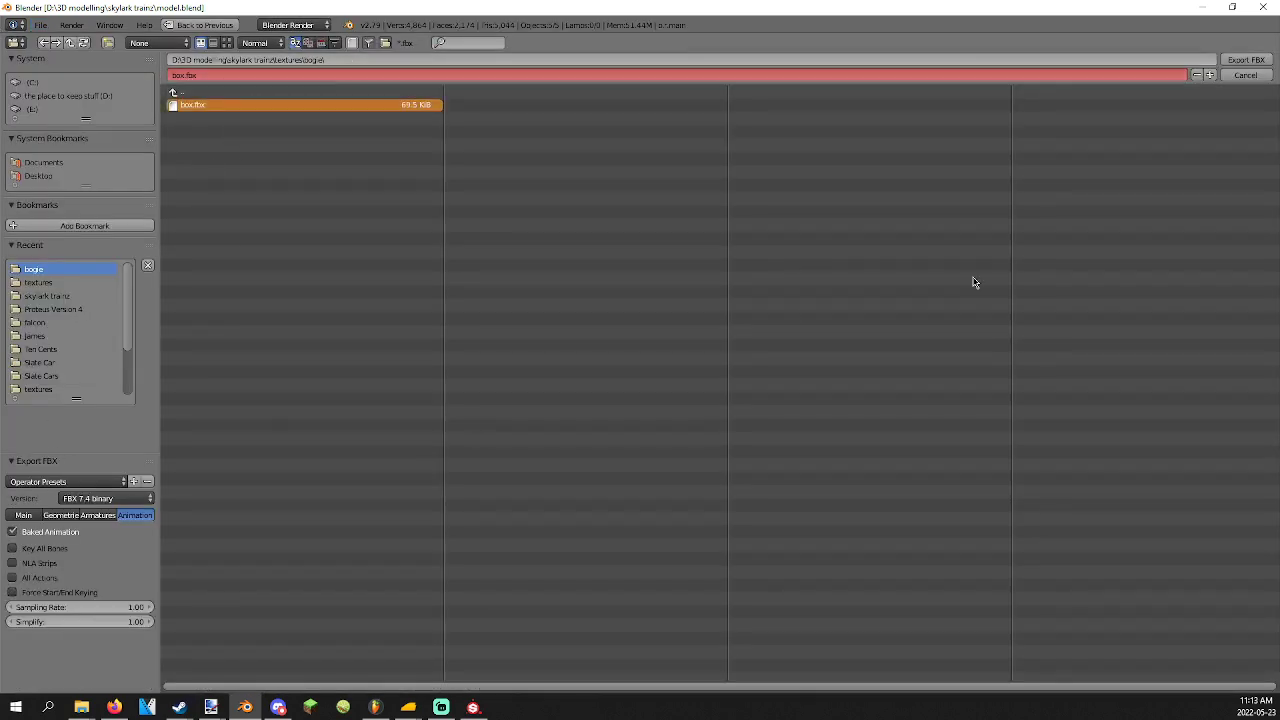
{"action": "left_click", "coordinate": [1246, 60]}
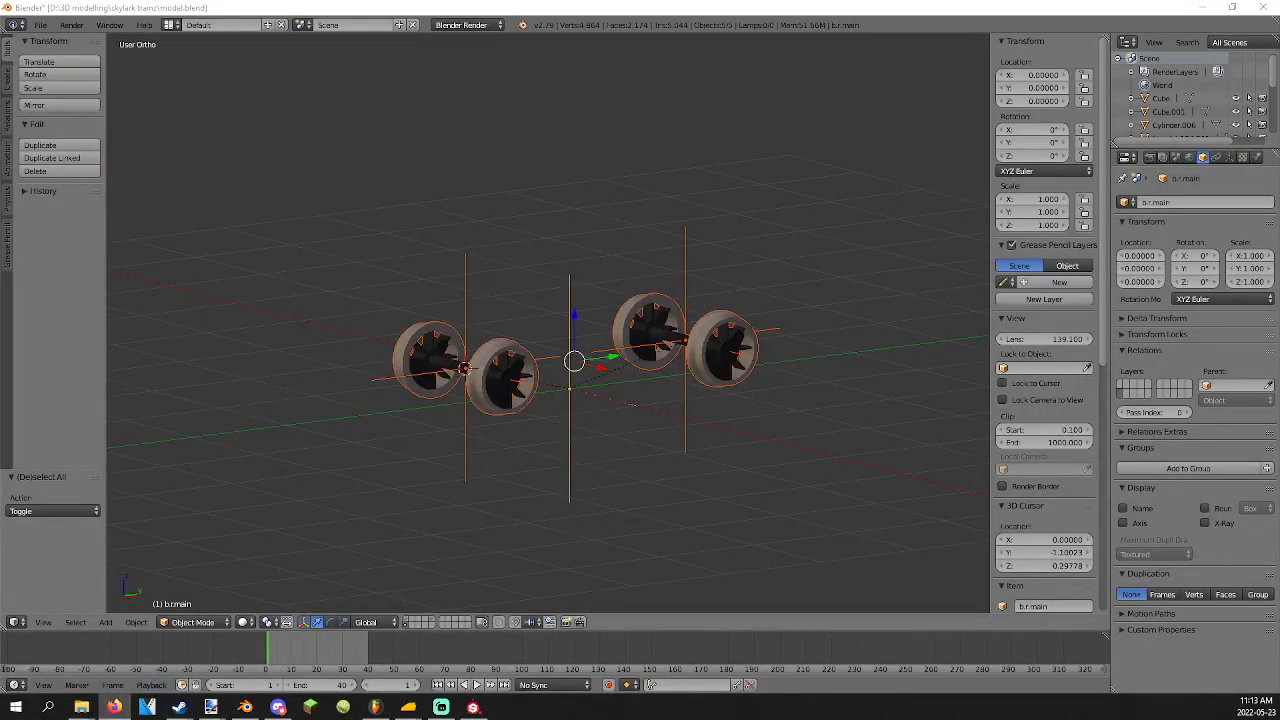
Switch to Firefox and search the kuid spreadsheet for the asset ID ending in 68533.
{"action": "left_click", "coordinate": [115, 707]}
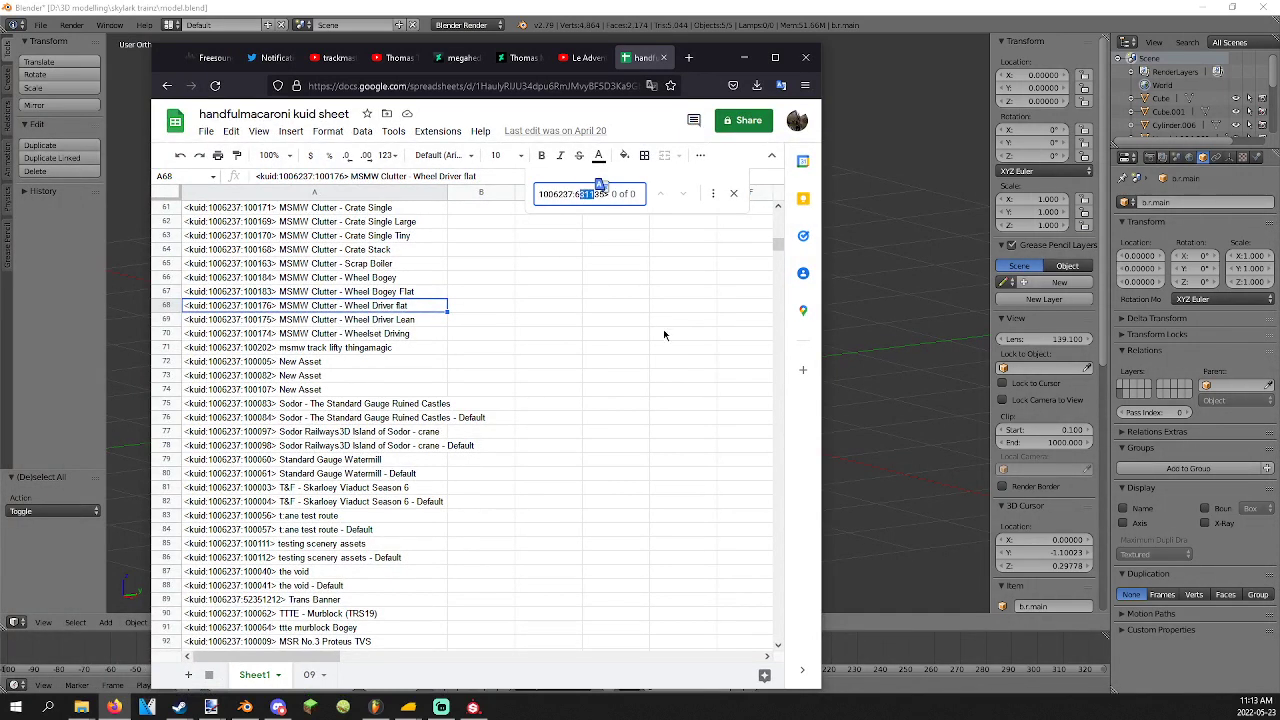
{"action": "type", "text": "8533"}
{"action": "triple_click", "coordinate": [603, 195]}
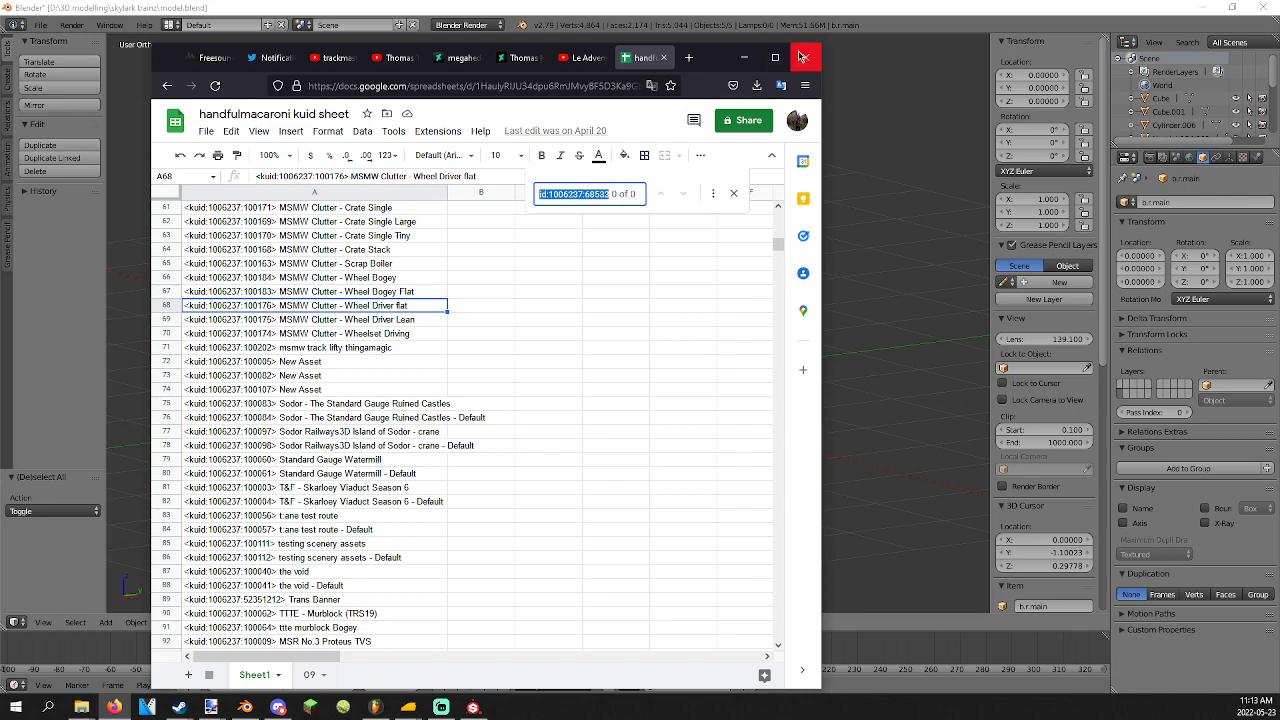
{"action": "left_click", "coordinate": [743, 57]}
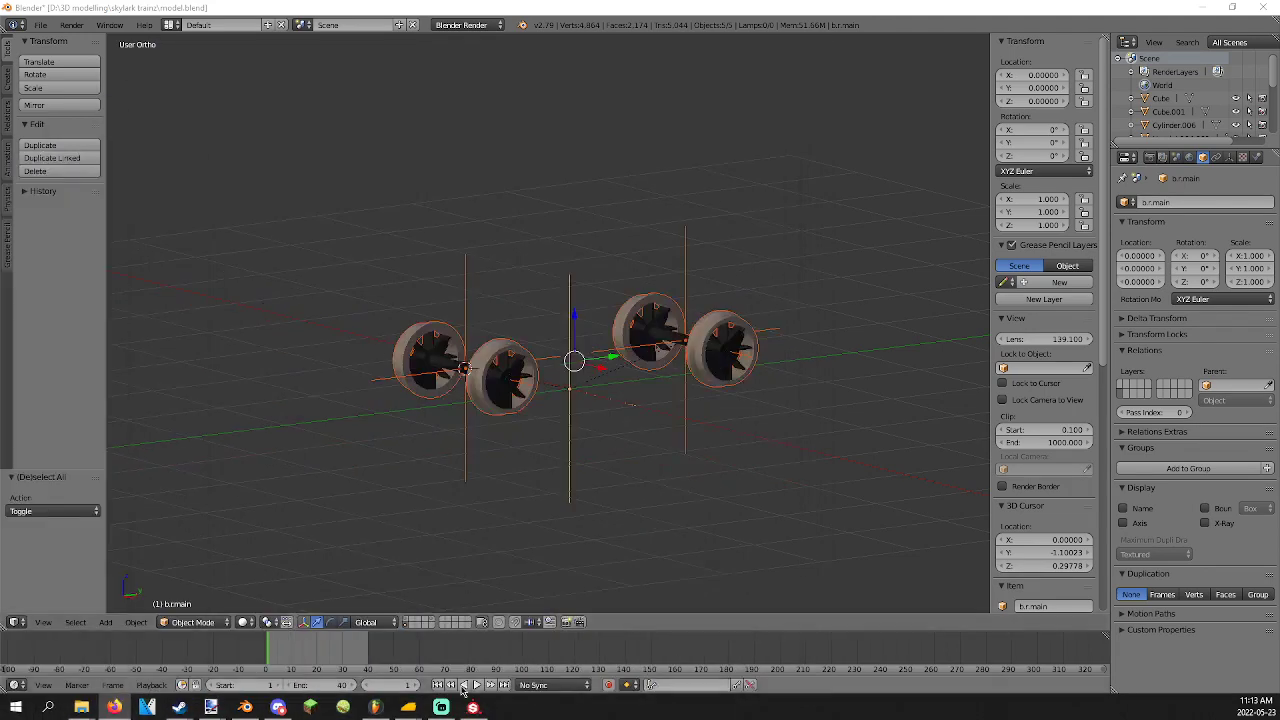
Switch to Content Manager's dependency list and open the TTTE - Class 40 First Bogey asset for editing.
{"action": "mouse_move", "coordinate": [377, 705]}
{"action": "left_click", "coordinate": [343, 660]}
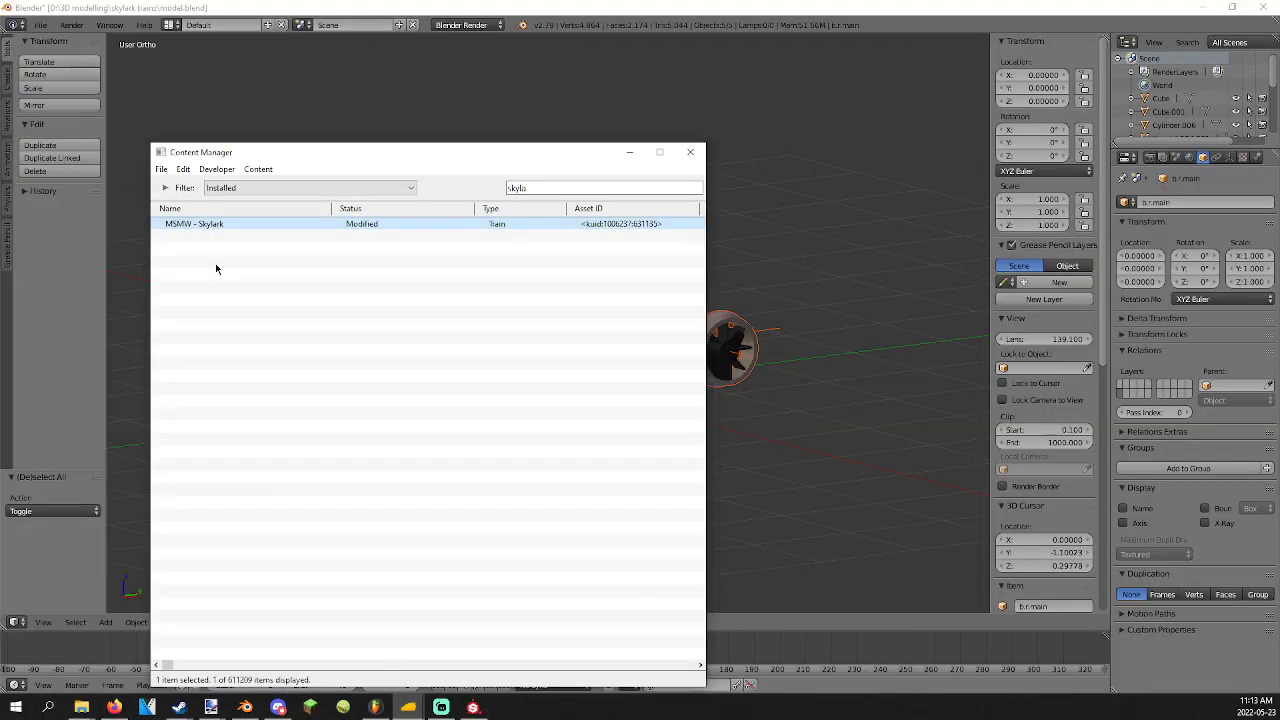
{"action": "mouse_move", "coordinate": [408, 707]}
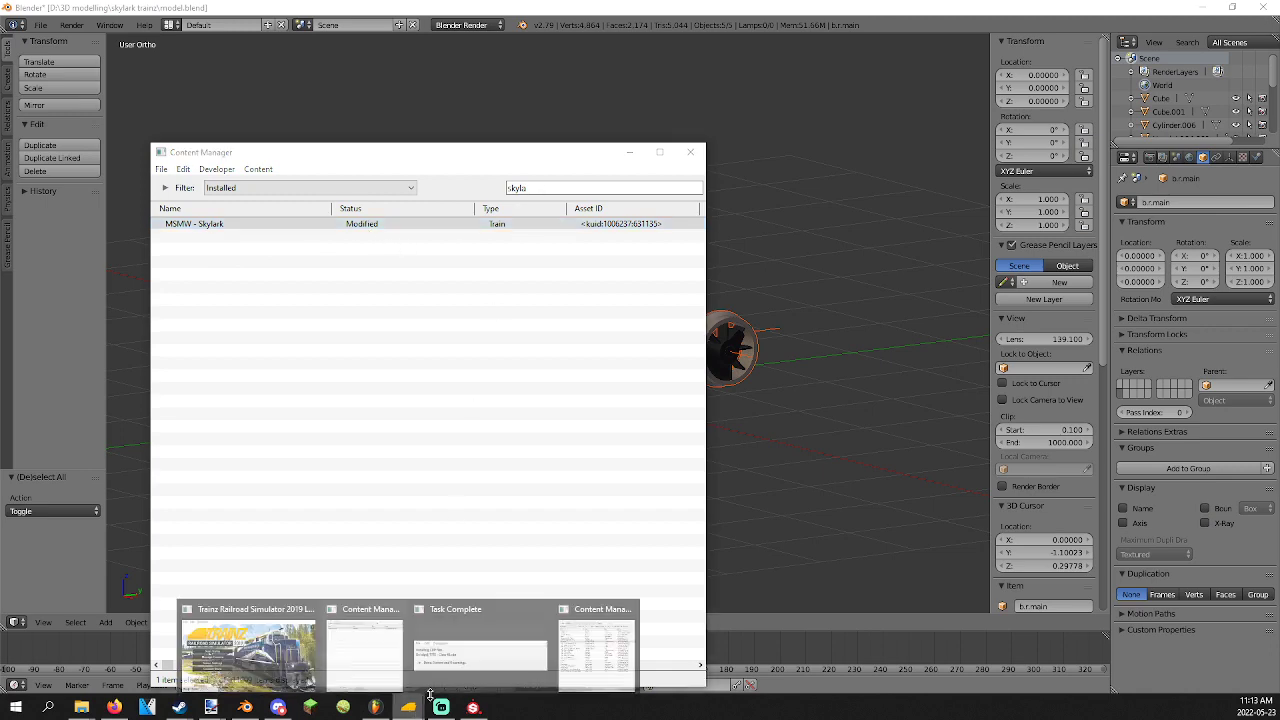
{"action": "left_click", "coordinate": [597, 657]}
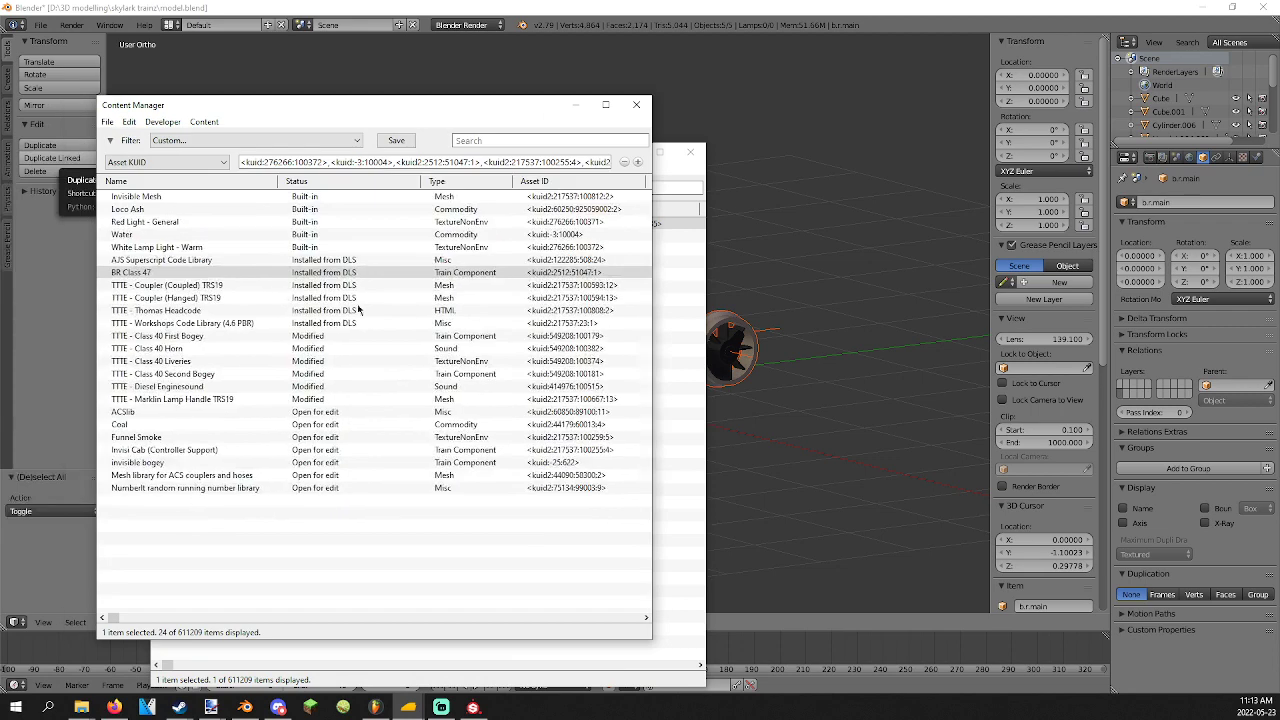
{"action": "left_click", "coordinate": [195, 340]}
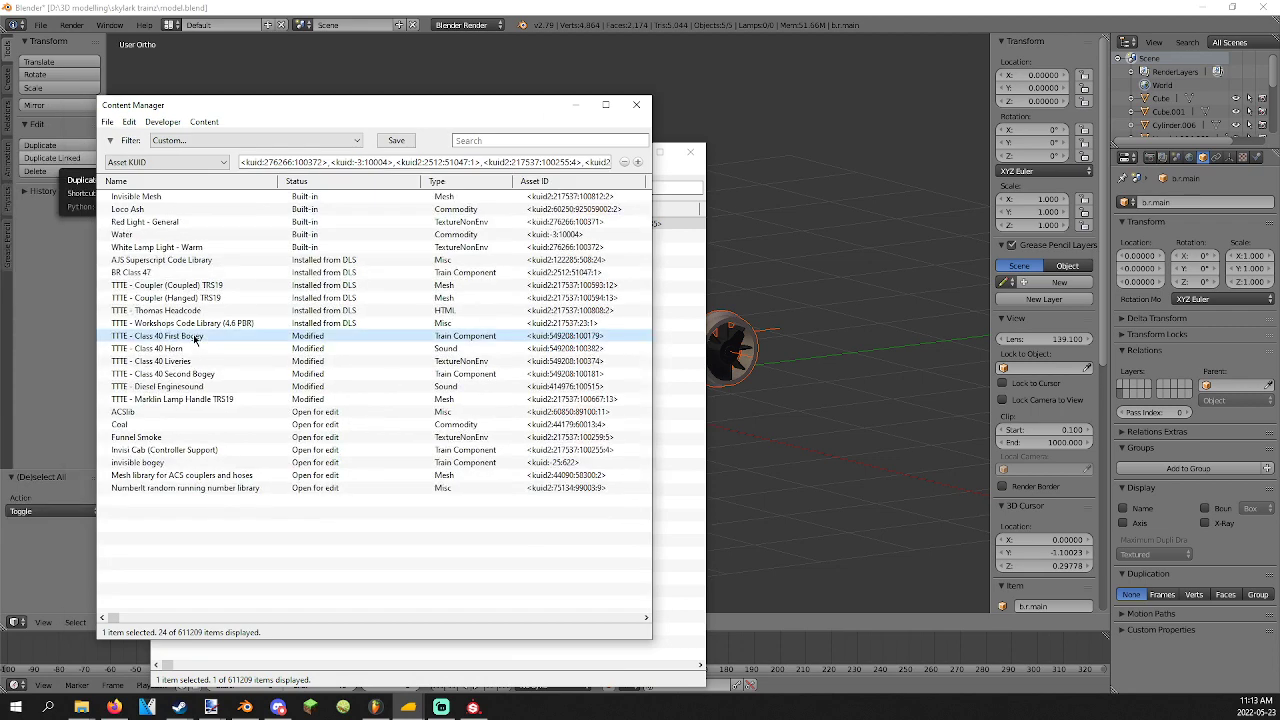
{"action": "right_click", "coordinate": [313, 345]}
{"action": "mouse_move", "coordinate": [366, 434]}
{"action": "left_click", "coordinate": [566, 448]}
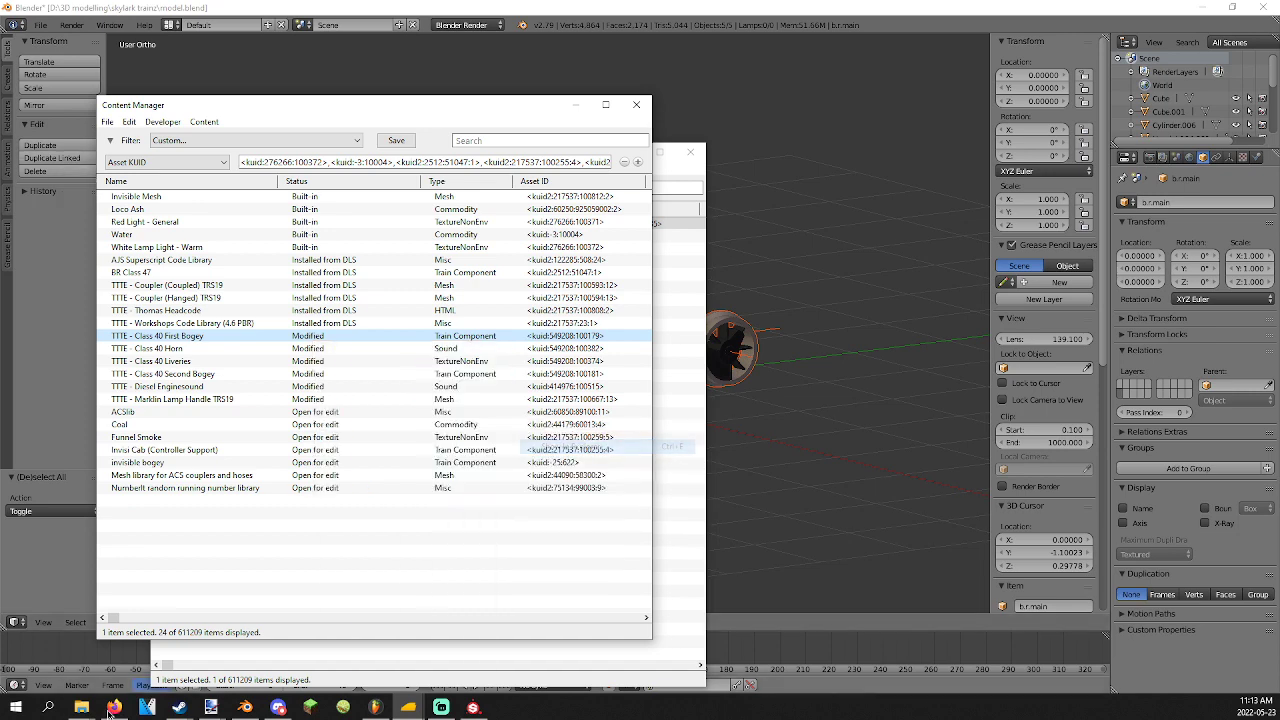
{"action": "mouse_move", "coordinate": [81, 707]}
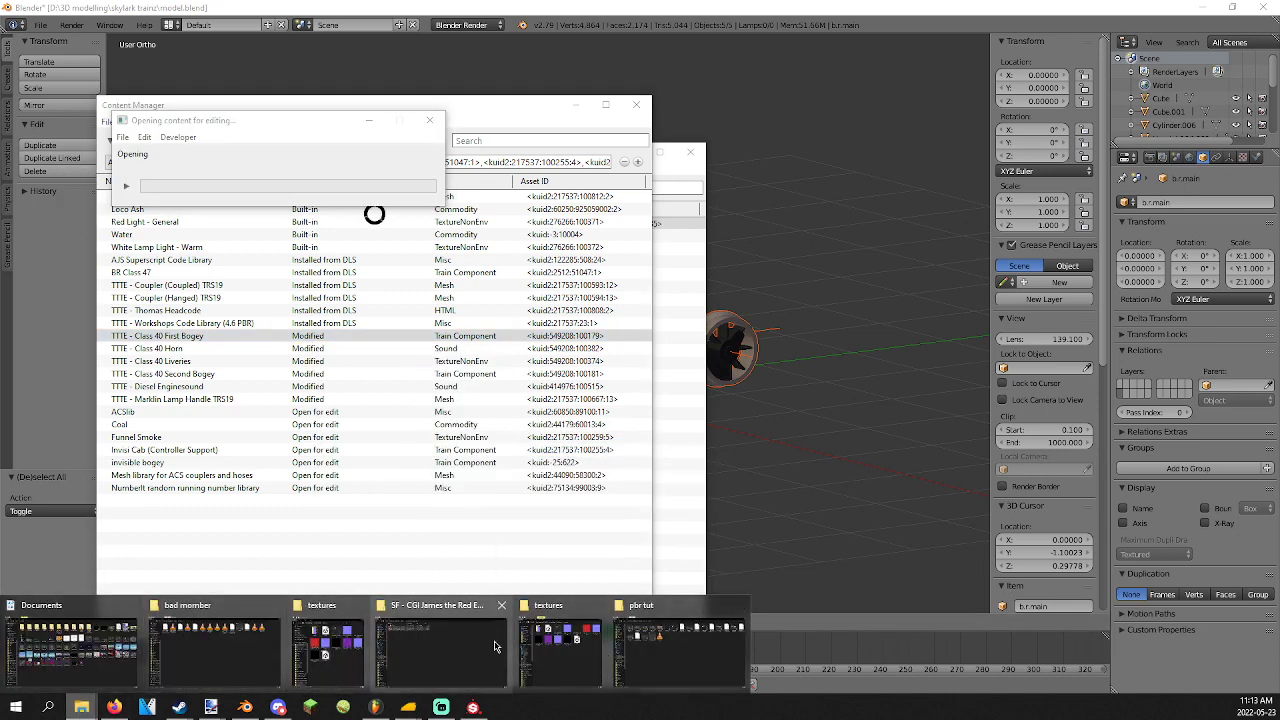
Create a folder named asset inside the textures\bogie folder of the skylark trainz project.
{"action": "left_click", "coordinate": [566, 640]}
{"action": "left_click", "coordinate": [258, 232]}
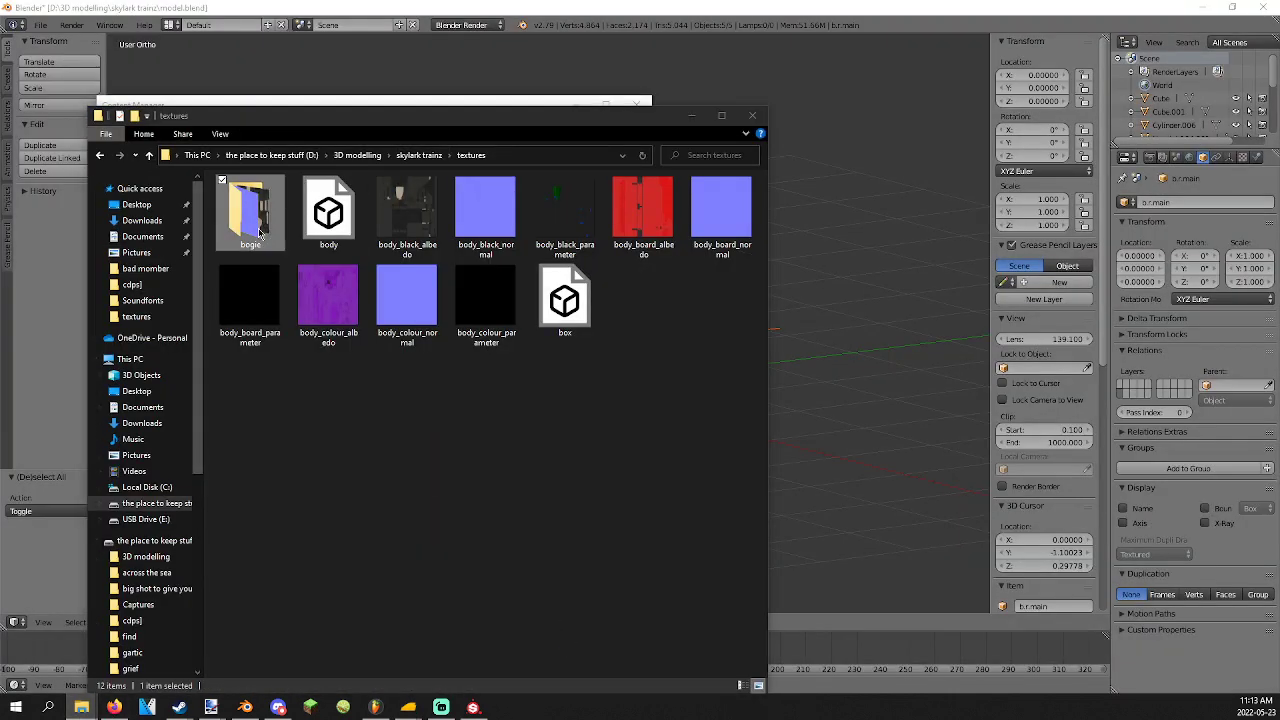
{"action": "double_click", "coordinate": [258, 232]}
{"action": "left_click_drag", "start_coordinate": [396, 19], "coordinate": [808, 119]}
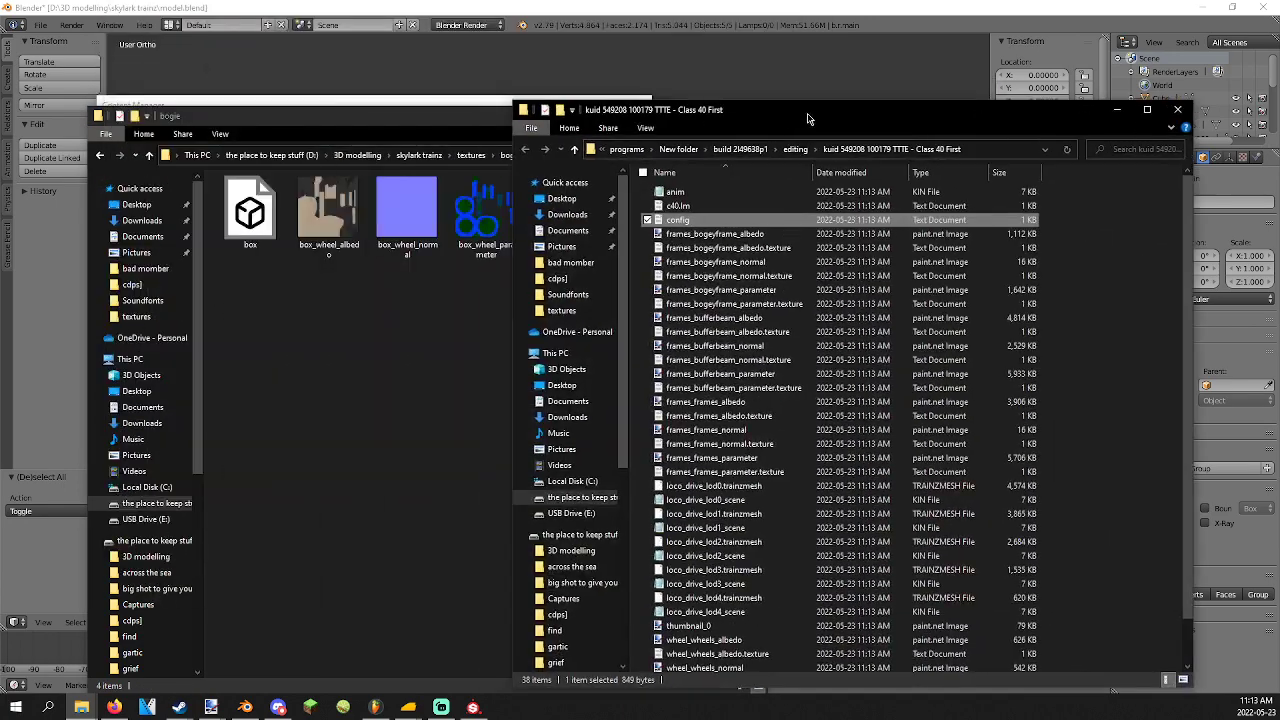
{"action": "right_click", "coordinate": [418, 412]}
{"action": "mouse_move", "coordinate": [310, 572]}
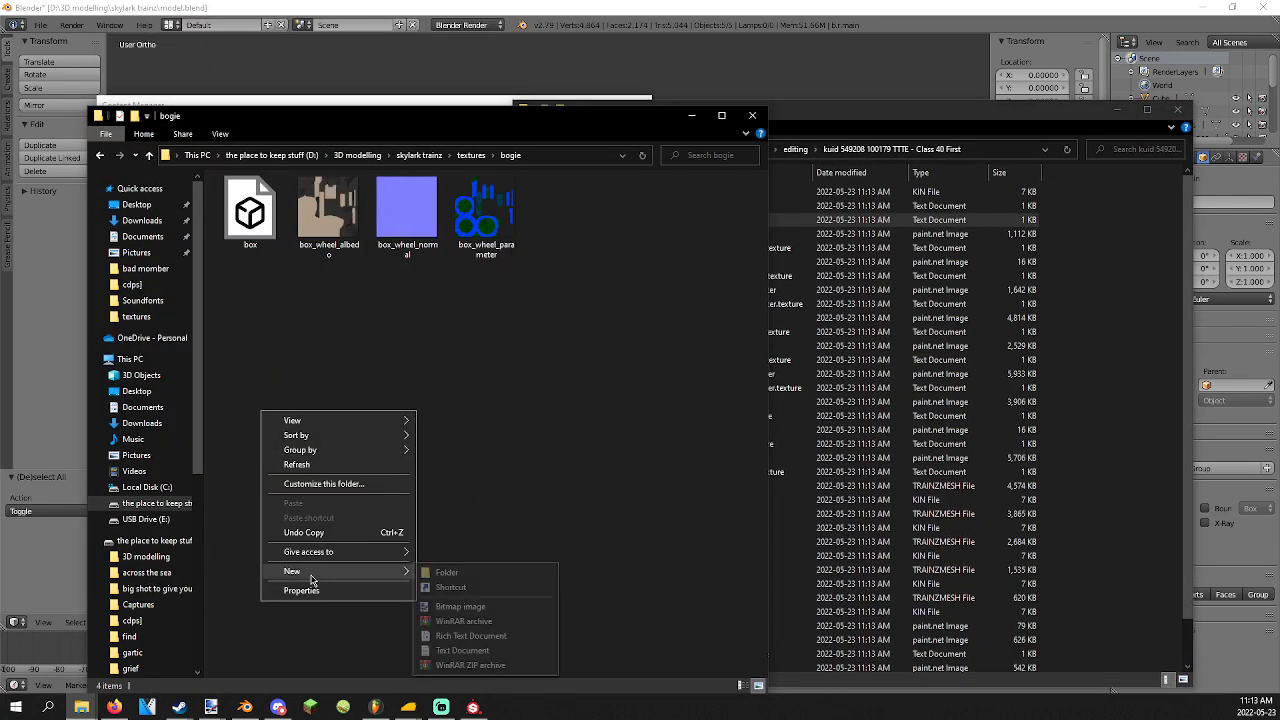
{"action": "left_click", "coordinate": [426, 572]}
{"action": "type", "text": "asset"}
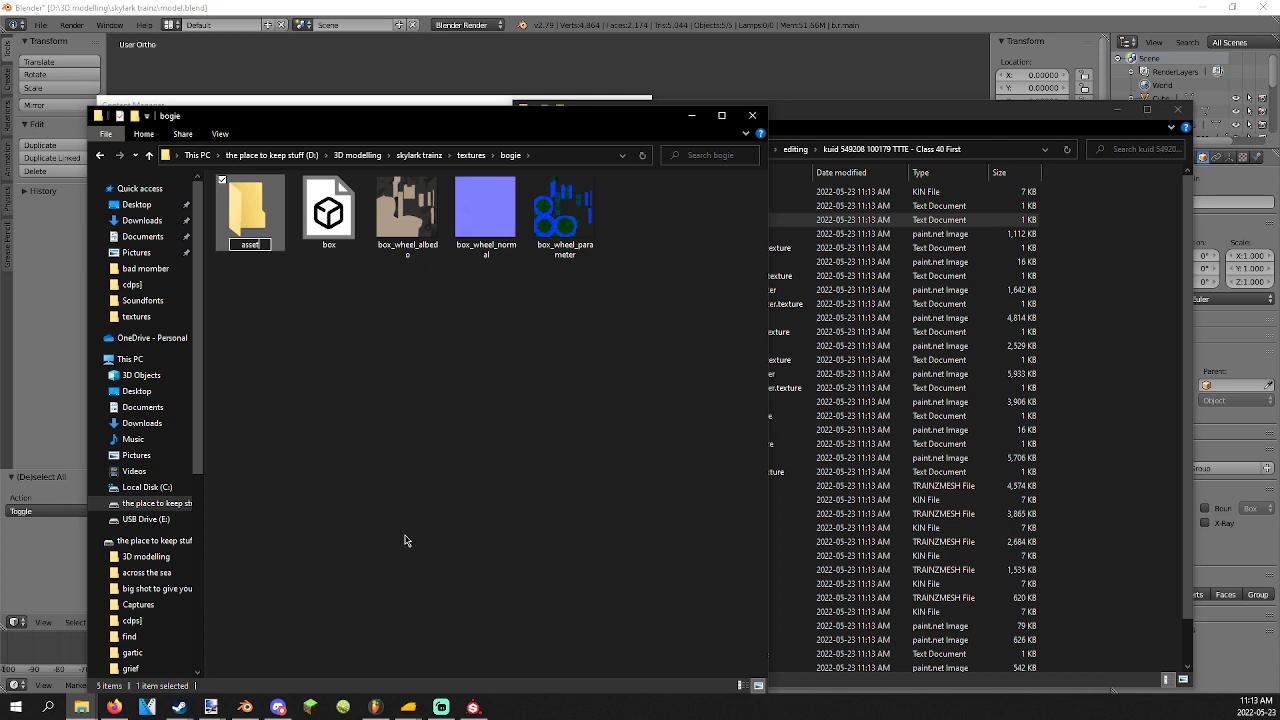
Copy the c40.lm and config text files from the Class 40 First Bogey folder into the new asset folder.
{"action": "left_click", "coordinate": [929, 131]}
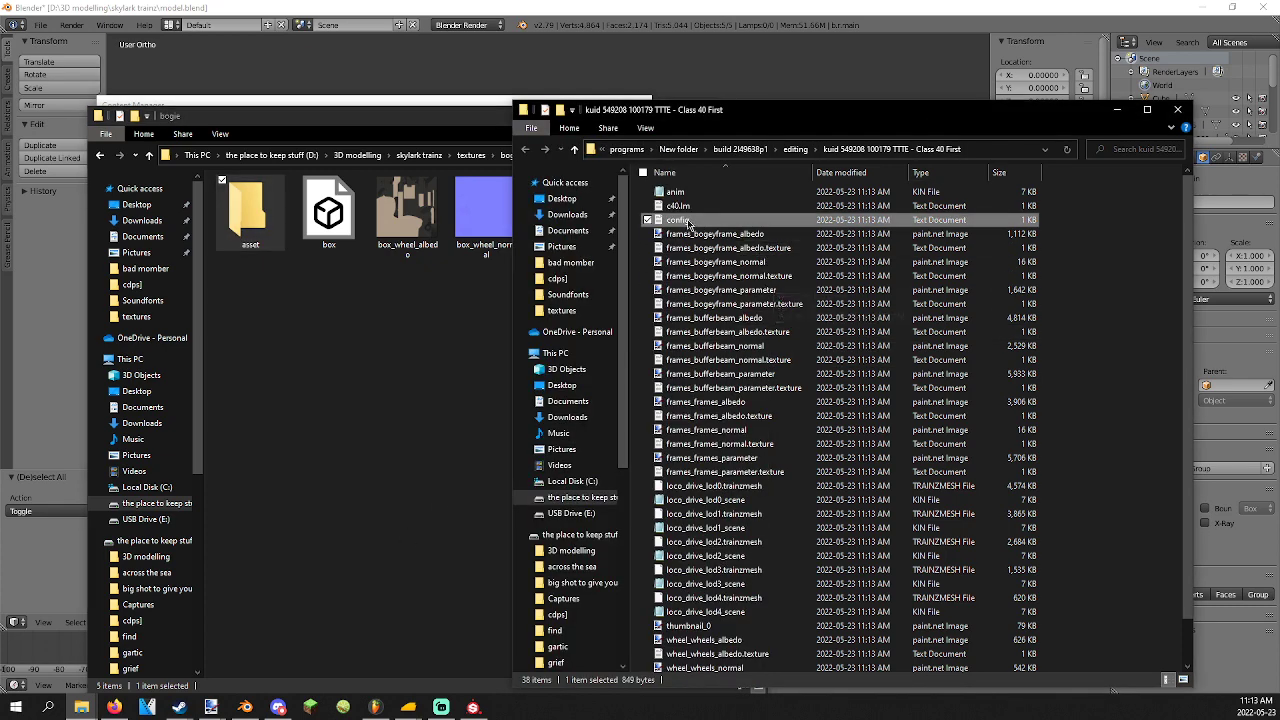
{"action": "scroll", "coordinate": [700, 370], "scroll_direction": "down", "scroll_amount": 2}
{"action": "scroll", "coordinate": [714, 460], "scroll_direction": "up", "scroll_amount": 2}
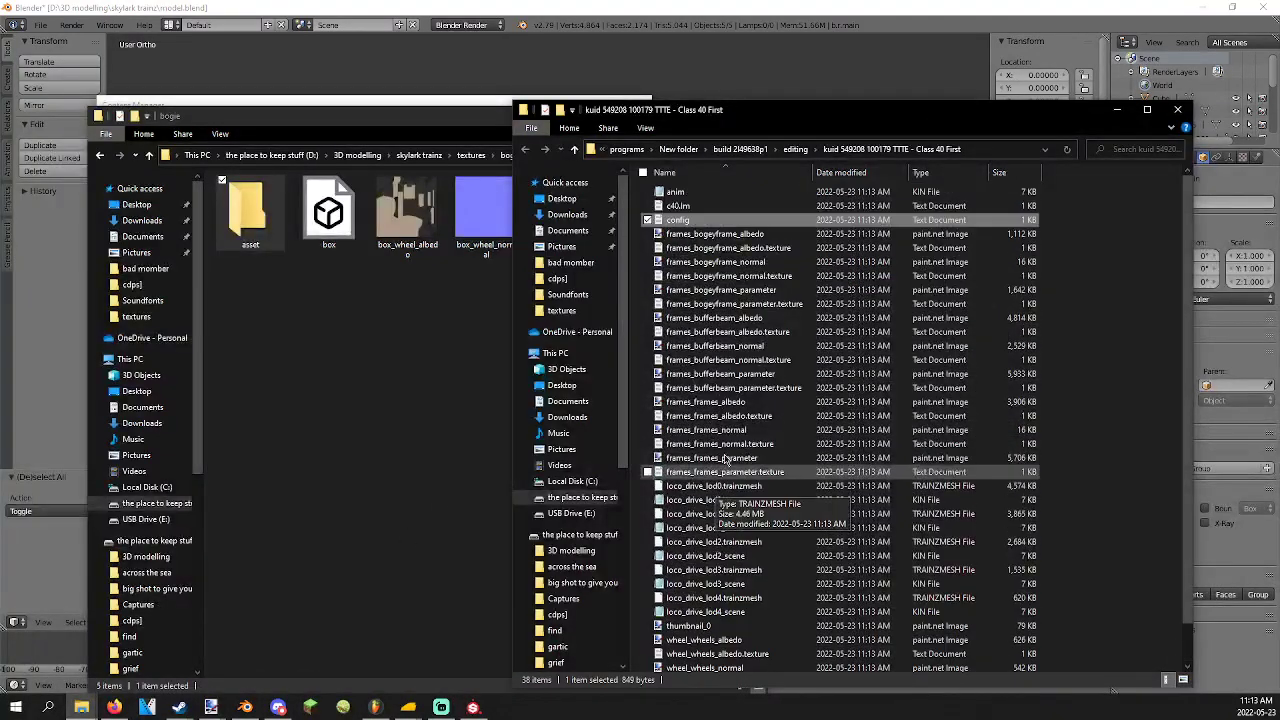
{"action": "left_click", "coordinate": [698, 206], "text": "ctrl"}
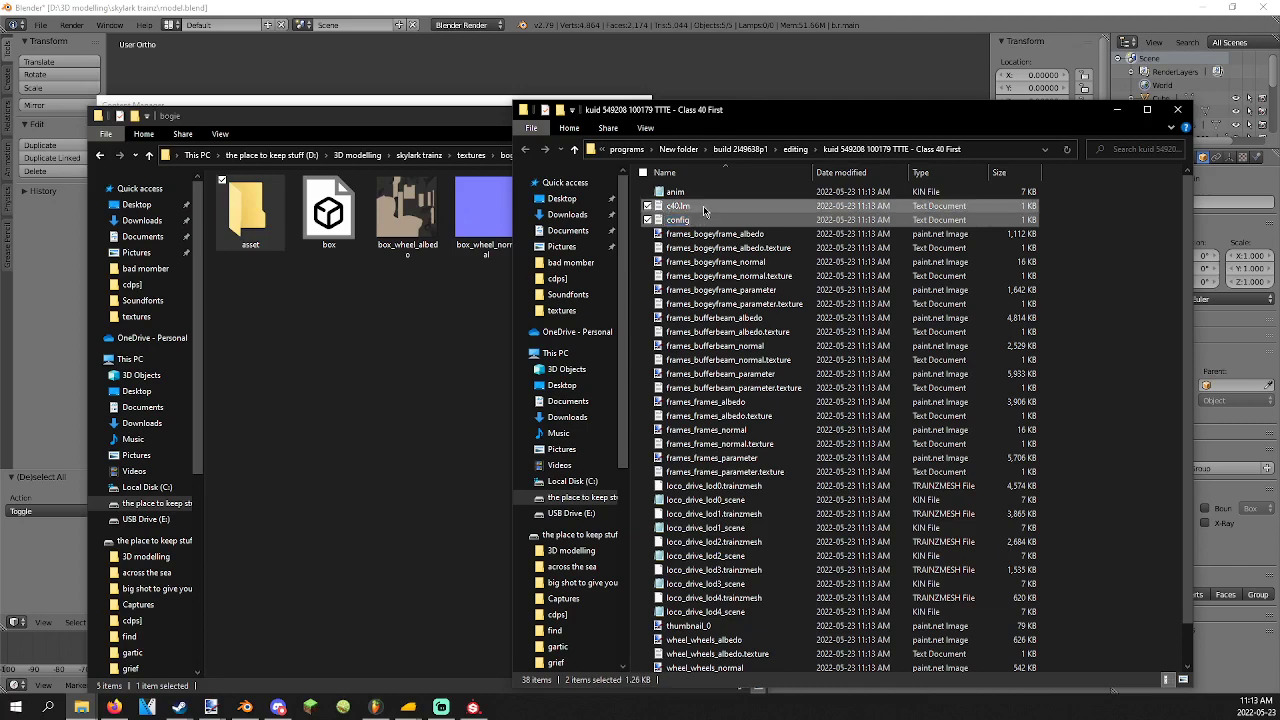
{"action": "scroll", "coordinate": [722, 295], "scroll_direction": "down", "scroll_amount": 1}
{"action": "scroll", "coordinate": [700, 240], "scroll_direction": "up", "scroll_amount": 1}
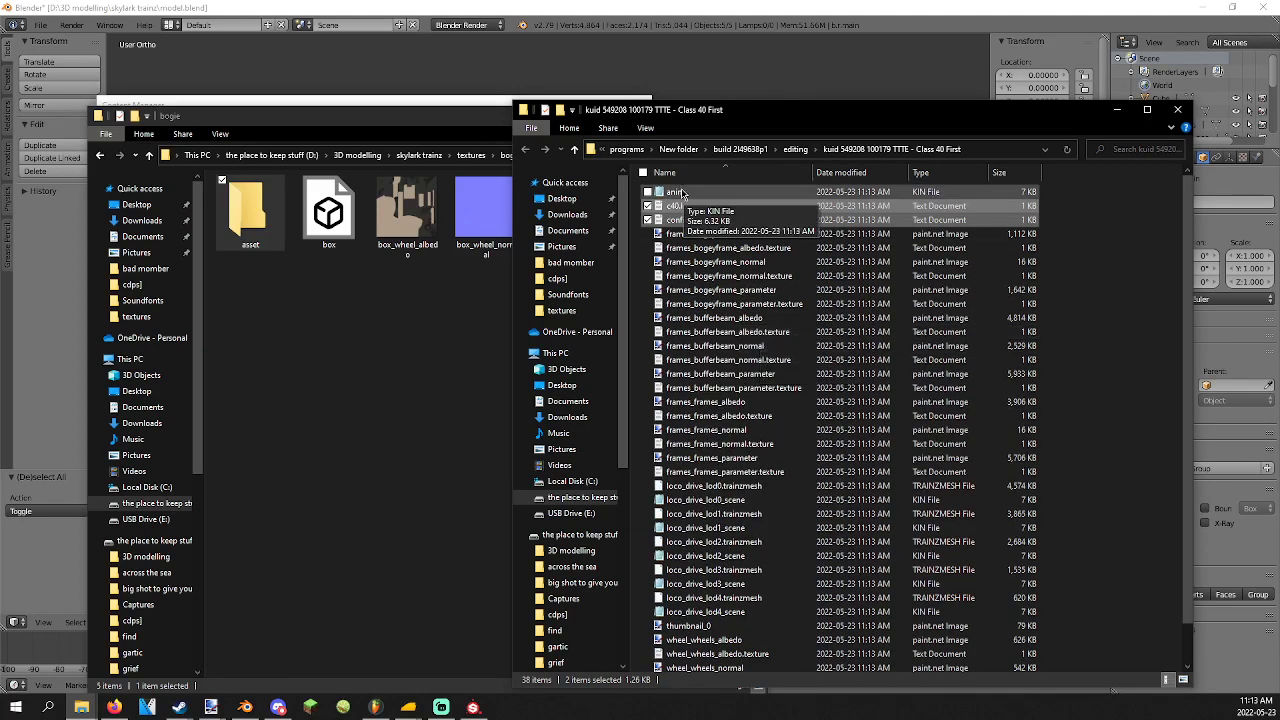
{"action": "right_click", "coordinate": [695, 210]}
{"action": "left_click", "coordinate": [460, 402]}
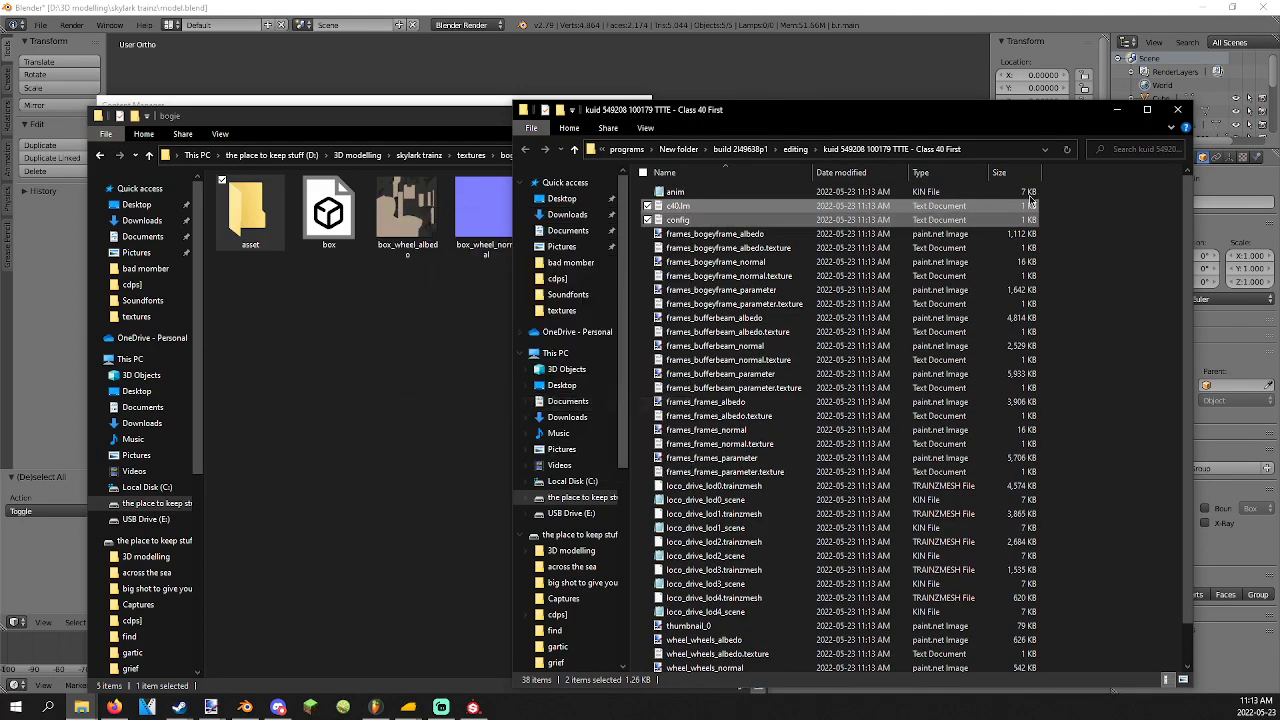
{"action": "left_click", "coordinate": [1178, 111]}
{"action": "double_click", "coordinate": [248, 212]}
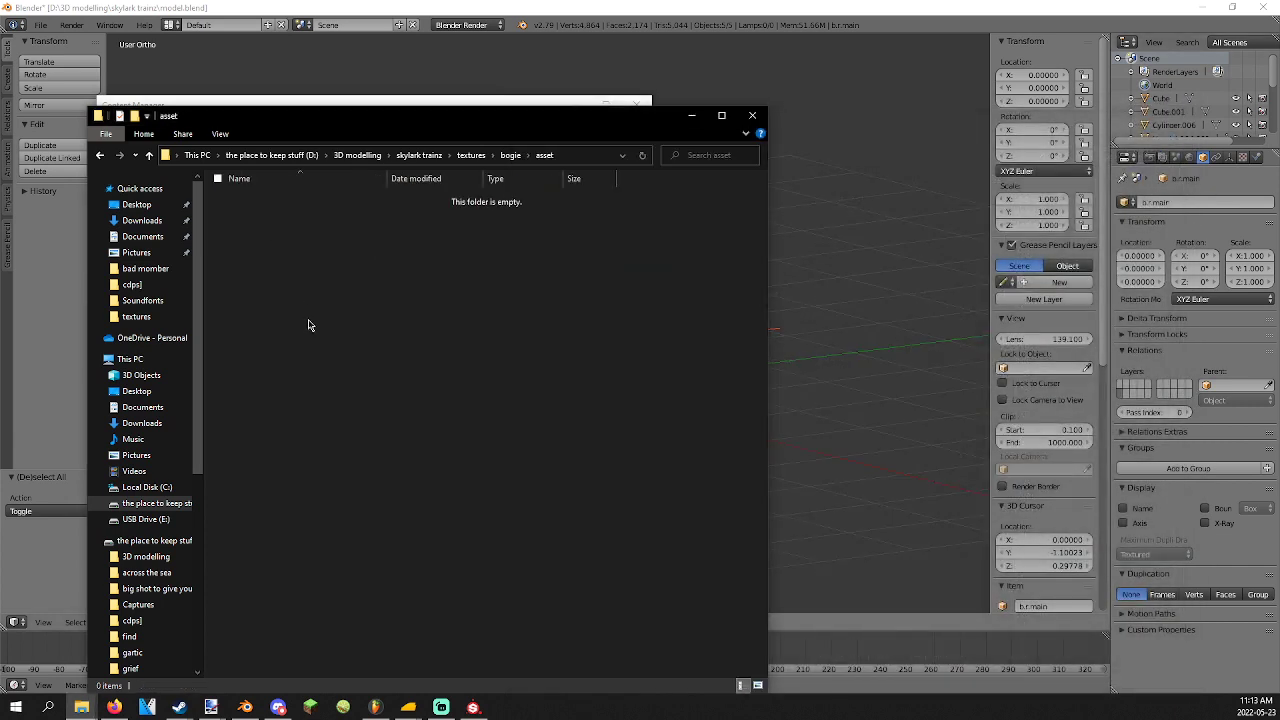
{"action": "right_click", "coordinate": [308, 322]}
{"action": "left_click", "coordinate": [215, 413]}
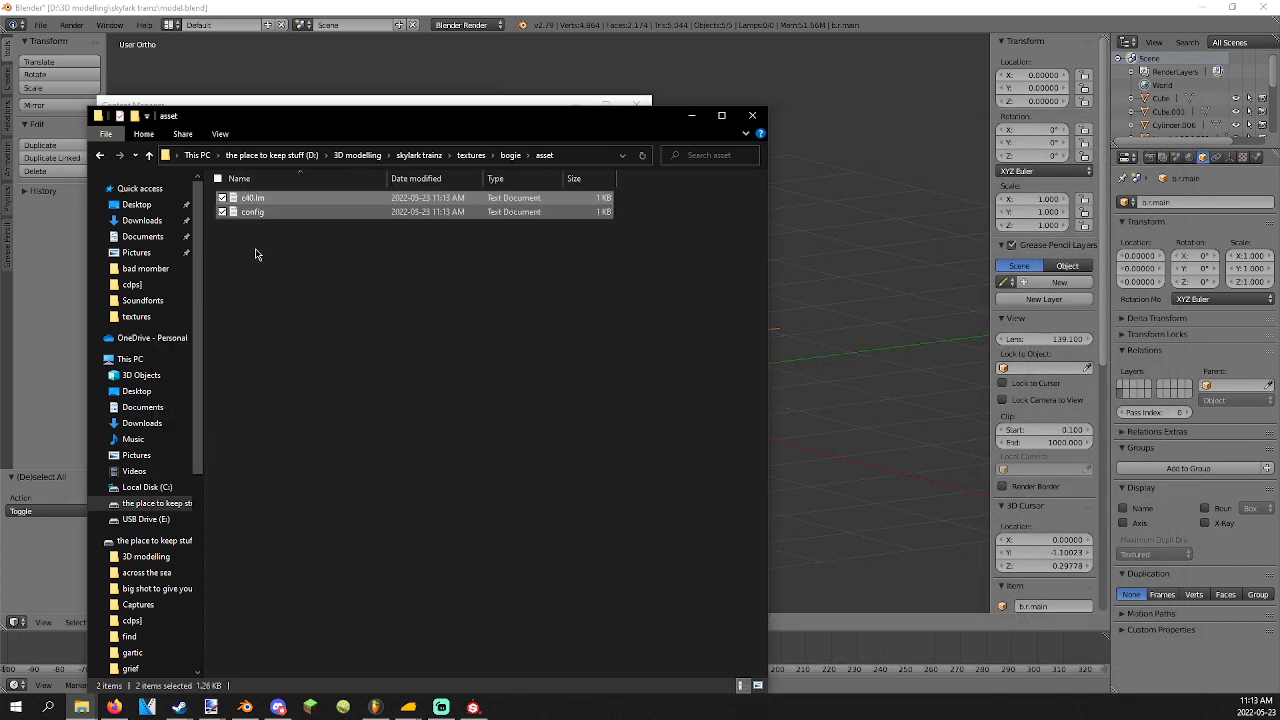
Open the copied config file and replace its kuid with <kuid:1006237:685335>, keeping kuid-table on a separate line.
{"action": "double_click", "coordinate": [252, 212]}
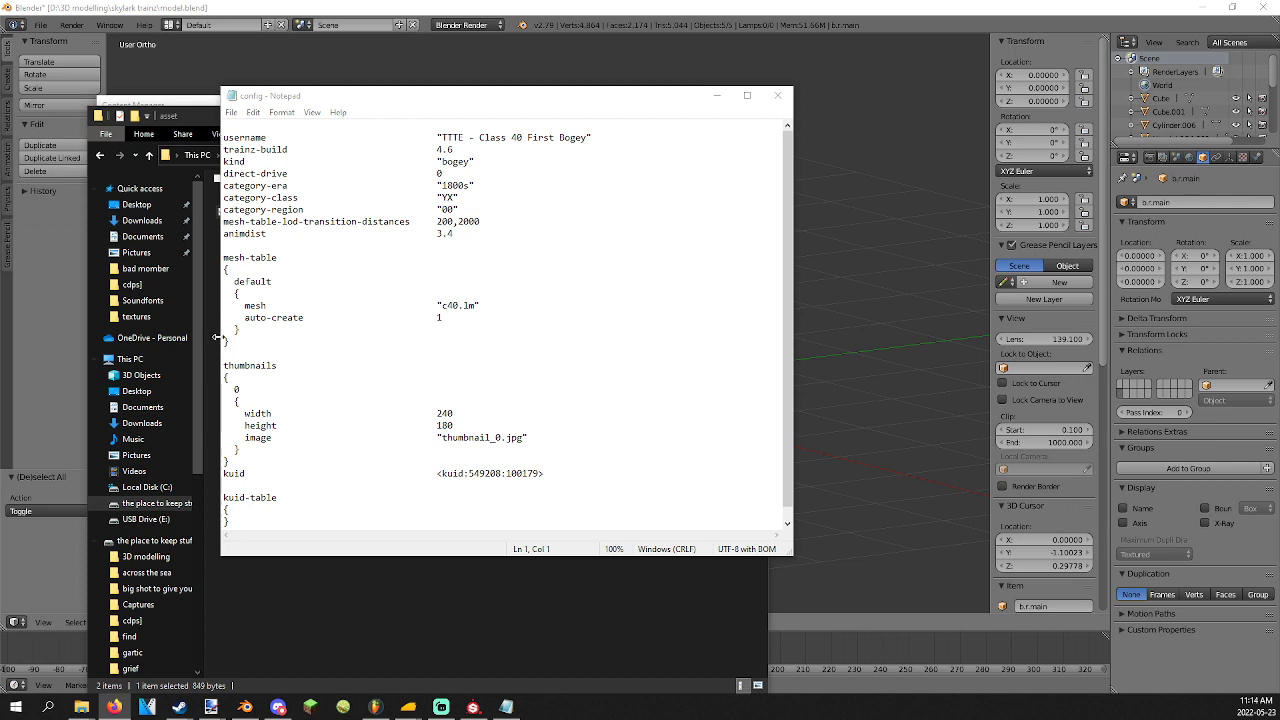
{"action": "left_click", "coordinate": [437, 473]}
{"action": "left_click_drag", "start_coordinate": [437, 473], "coordinate": [546, 473]}
{"action": "key", "text": "ctrl+v"}
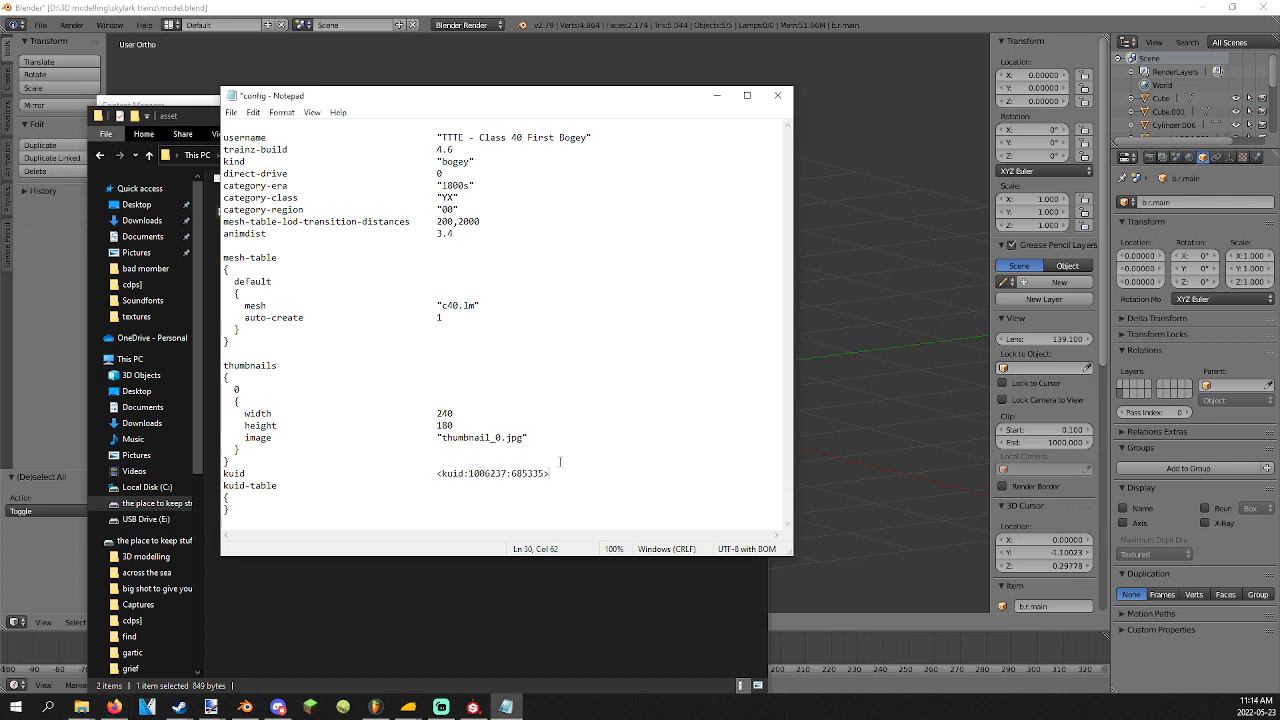
{"action": "key", "text": "Return"}
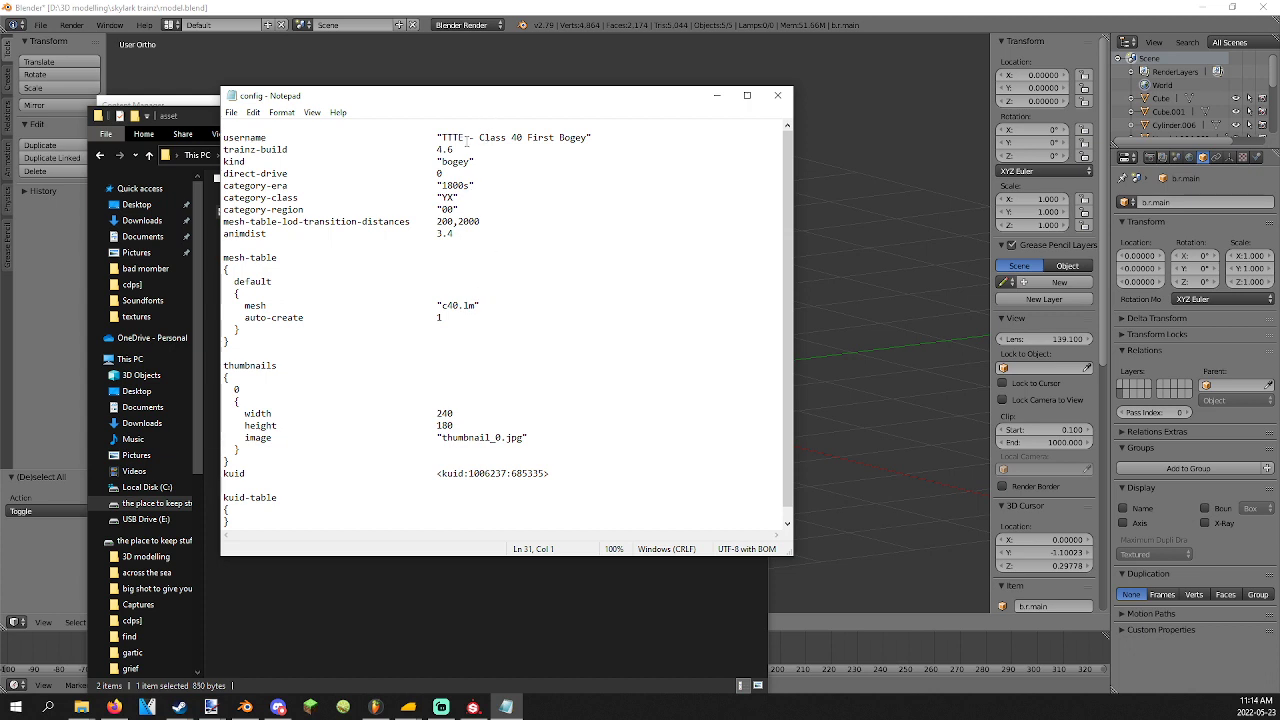
Change the config's username value to "MSMW - Skylark Bogey", then save and close the file.
{"action": "left_click_drag", "start_coordinate": [440, 136], "coordinate": [587, 138]}
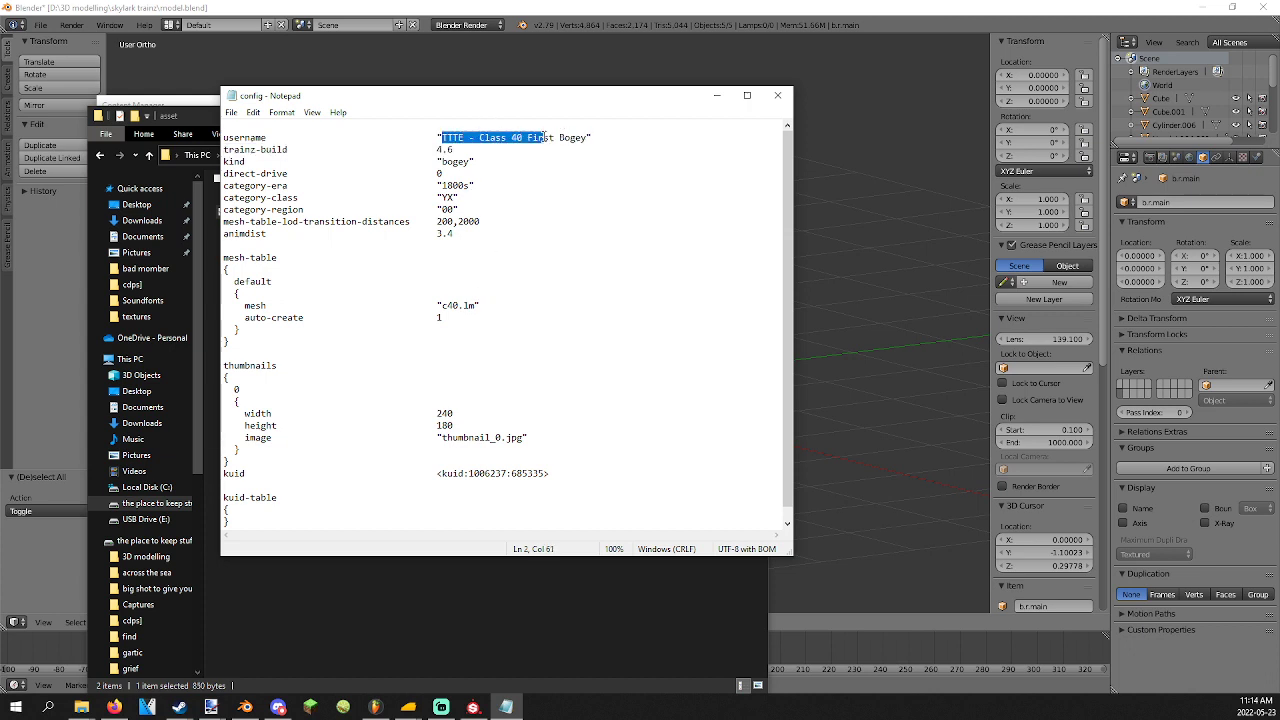
{"action": "type", "text": "MSMW"}
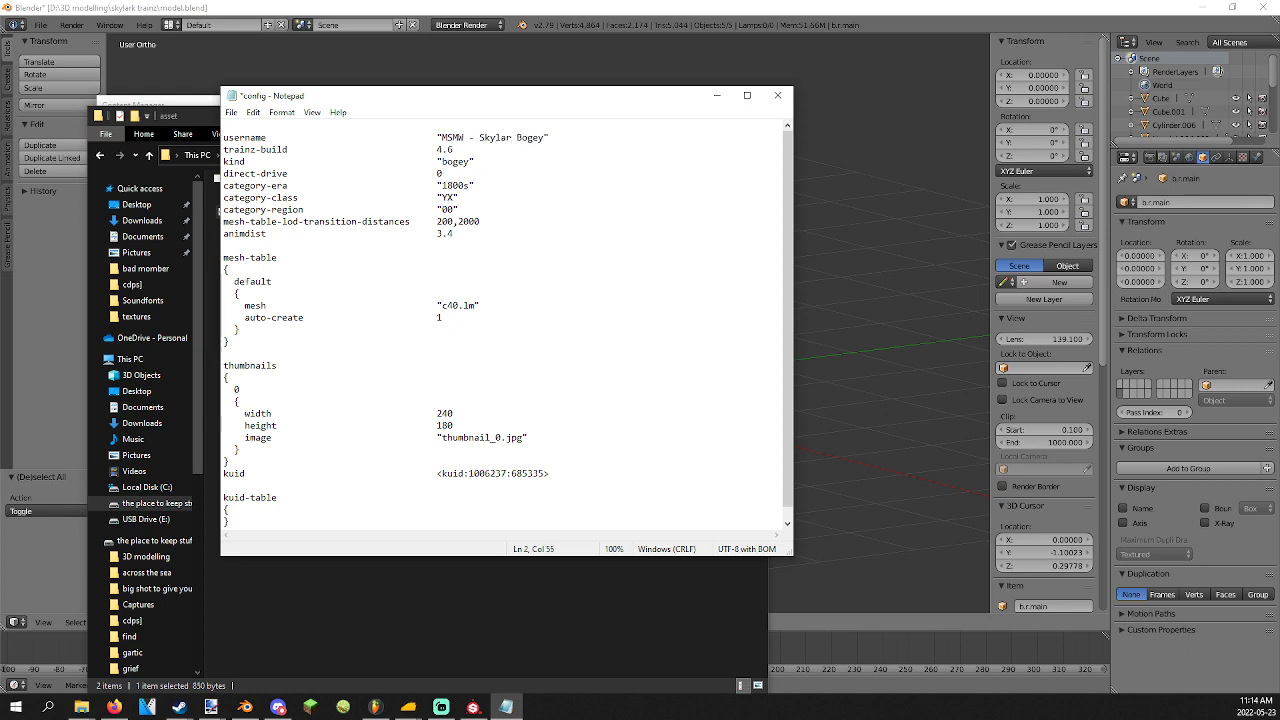
{"action": "left_click", "coordinate": [777, 95]}
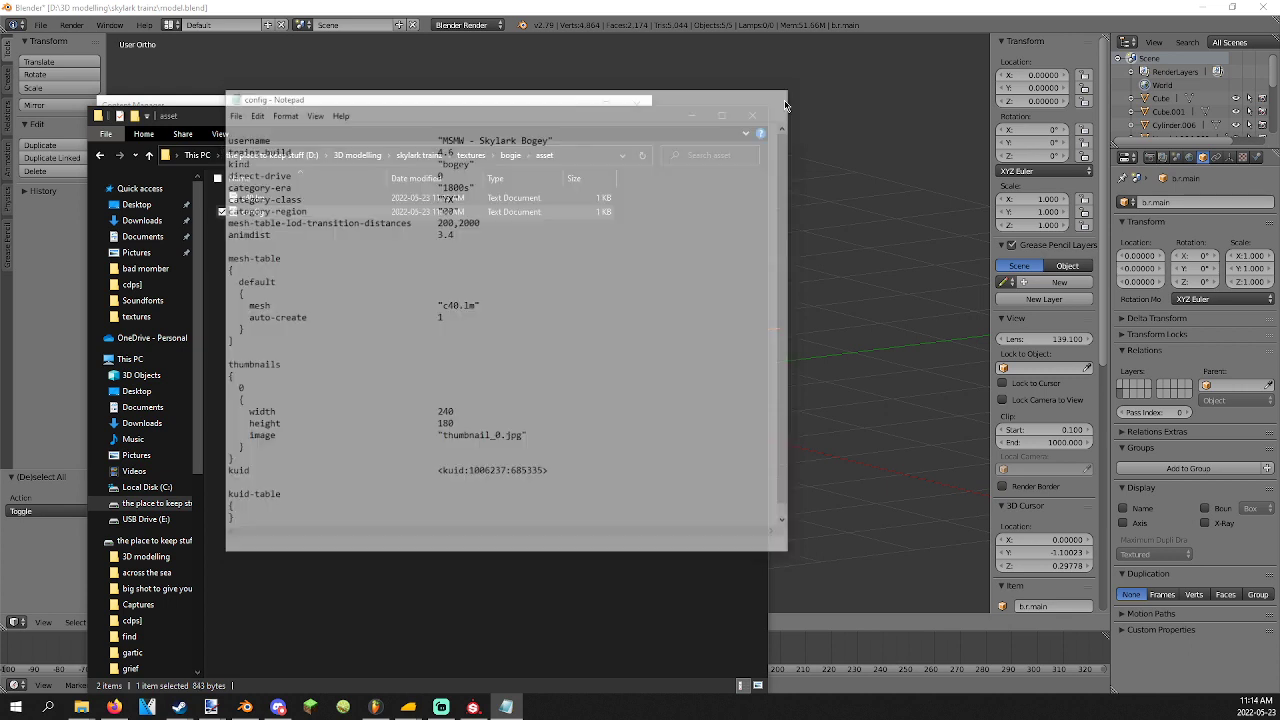
Copy the box model and the three box_wheel textures from the bogie folder into the asset folder.
{"action": "left_click", "coordinate": [508, 157]}
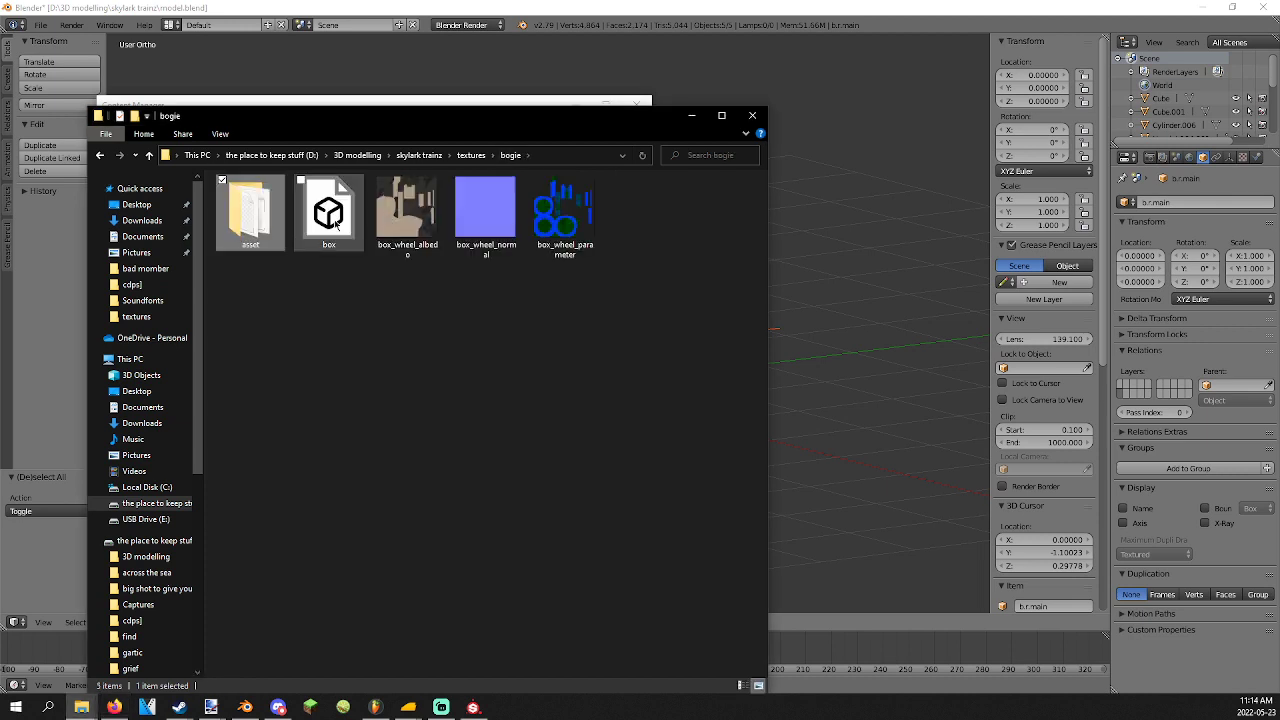
{"action": "left_click", "coordinate": [336, 226]}
{"action": "left_click", "coordinate": [565, 215], "text": "shift"}
{"action": "right_click", "coordinate": [311, 230]}
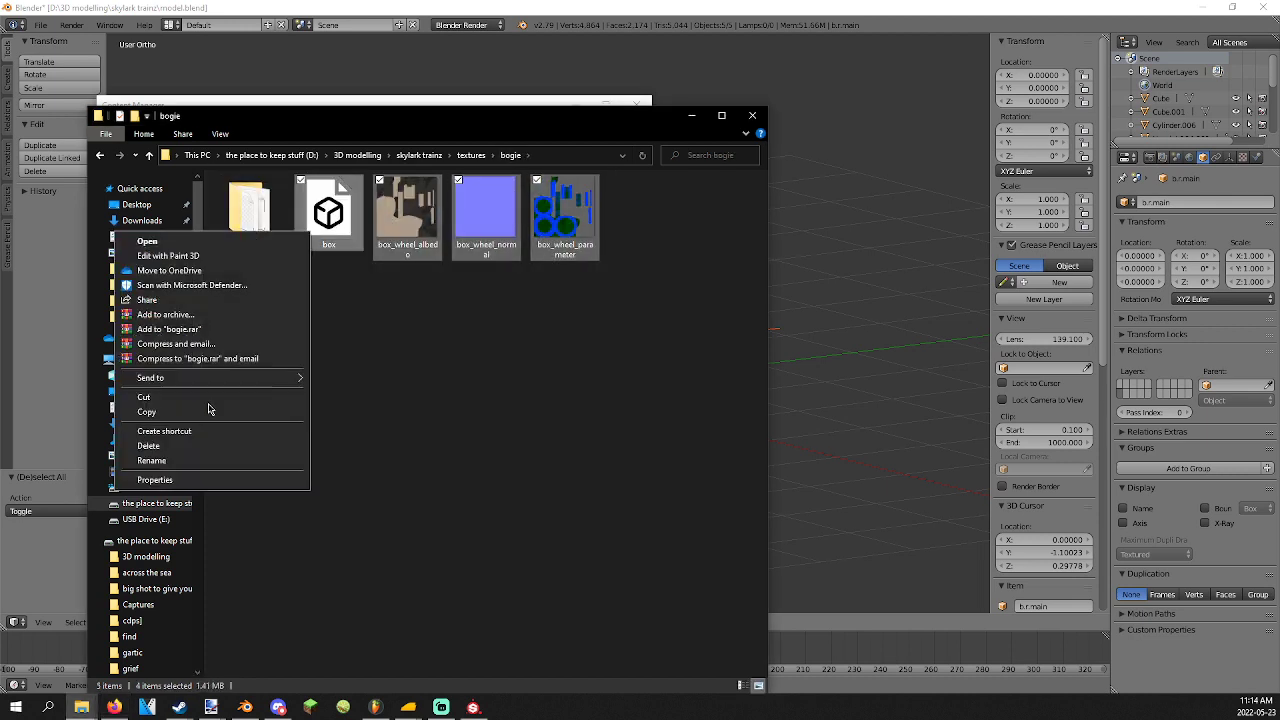
{"action": "left_click", "coordinate": [209, 410]}
{"action": "double_click", "coordinate": [262, 240]}
{"action": "right_click", "coordinate": [287, 307]}
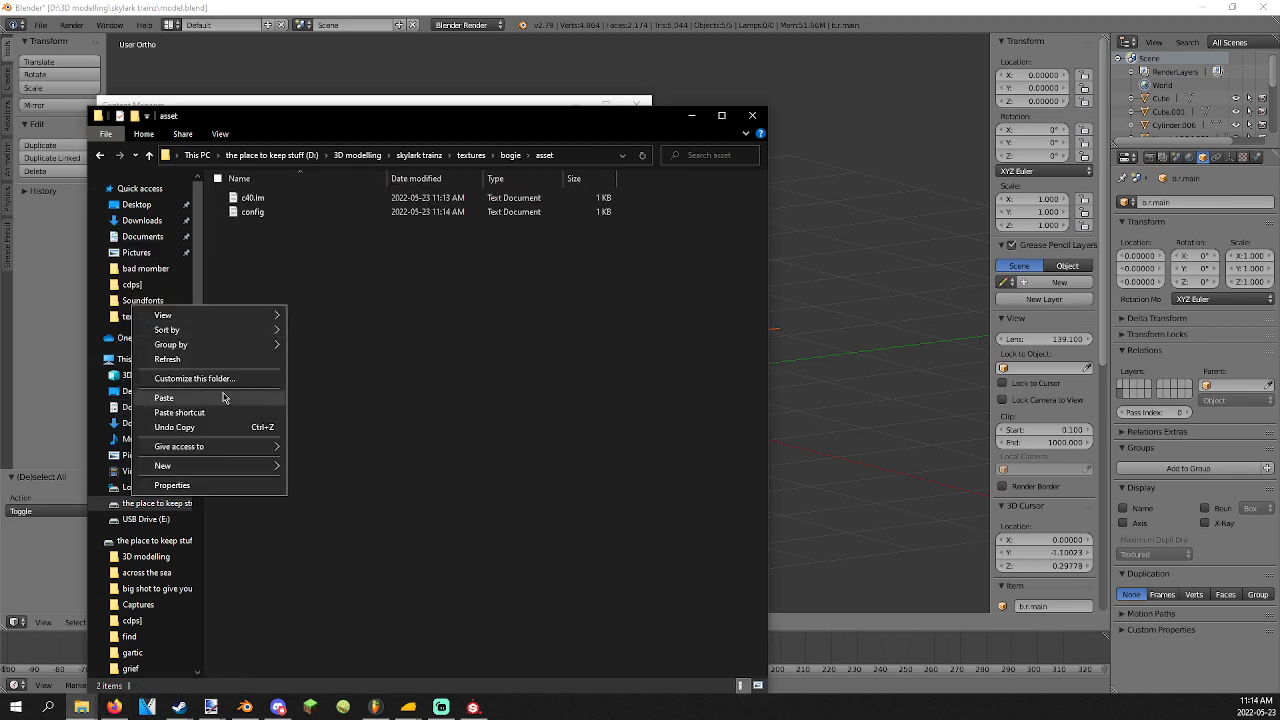
{"action": "left_click", "coordinate": [223, 397]}
Open c40.lm in the asset folder and set the 1.00 mesh entry's name to box.trainzmesh.
{"action": "double_click", "coordinate": [265, 254]}
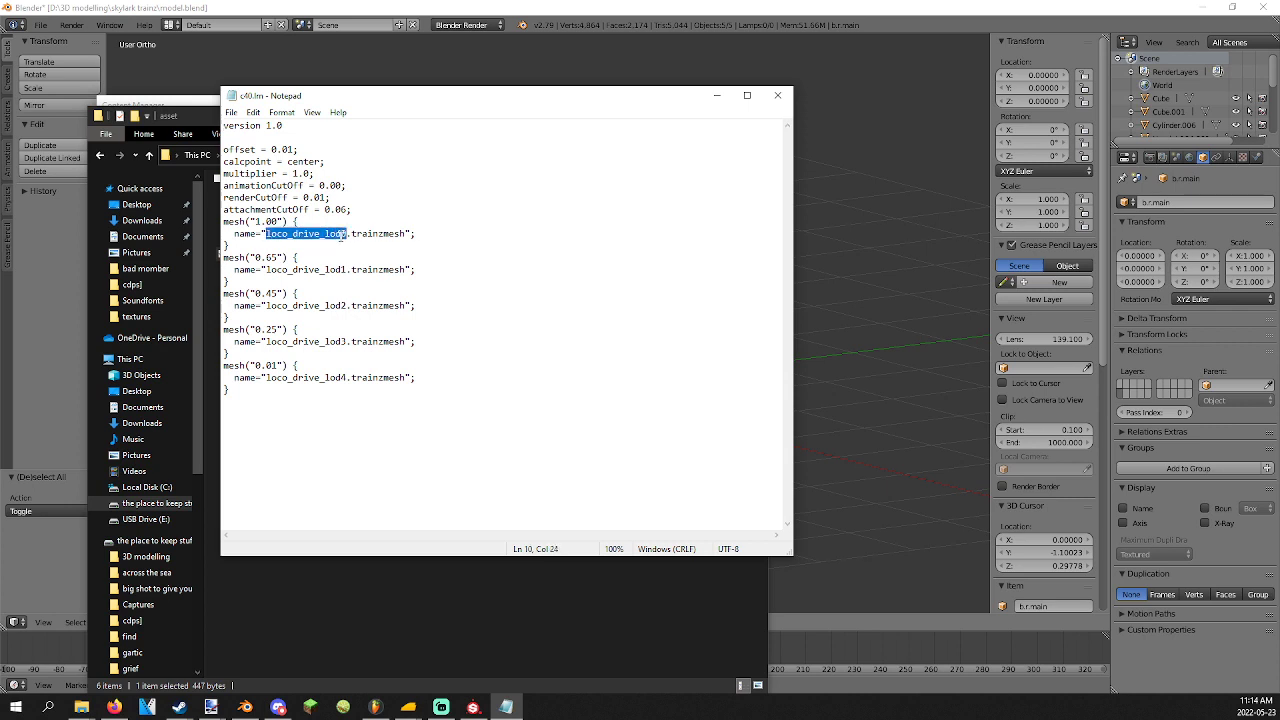
{"action": "type", "text": "box"}
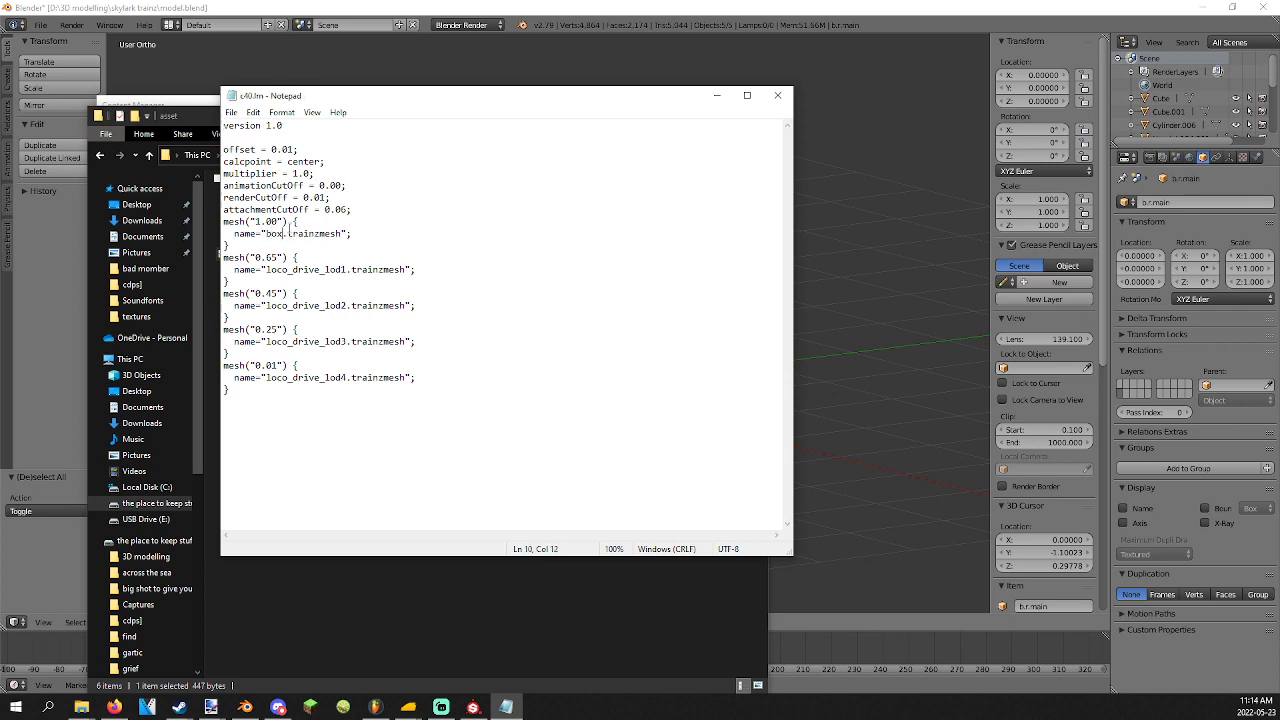
{"action": "left_click", "coordinate": [278, 707]}
{"action": "scroll", "coordinate": [150, 525], "scroll_direction": "down", "scroll_amount": 1}
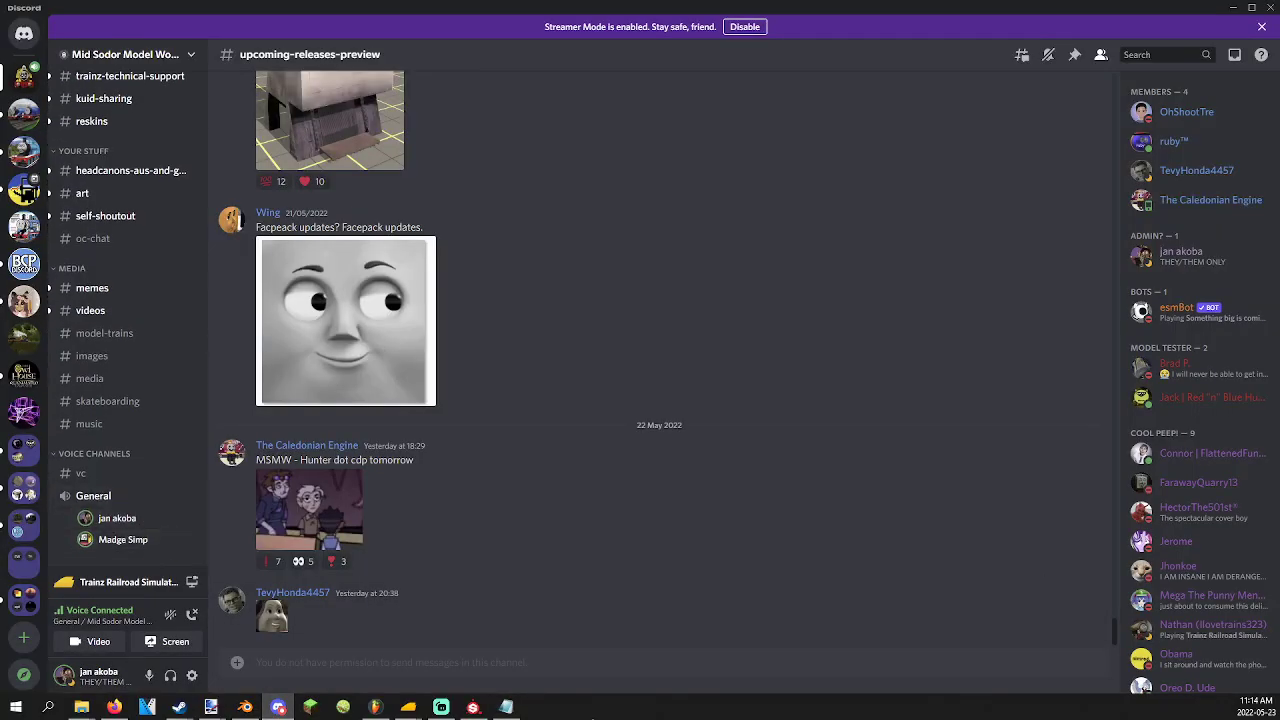
{"action": "mouse_move", "coordinate": [506, 707]}
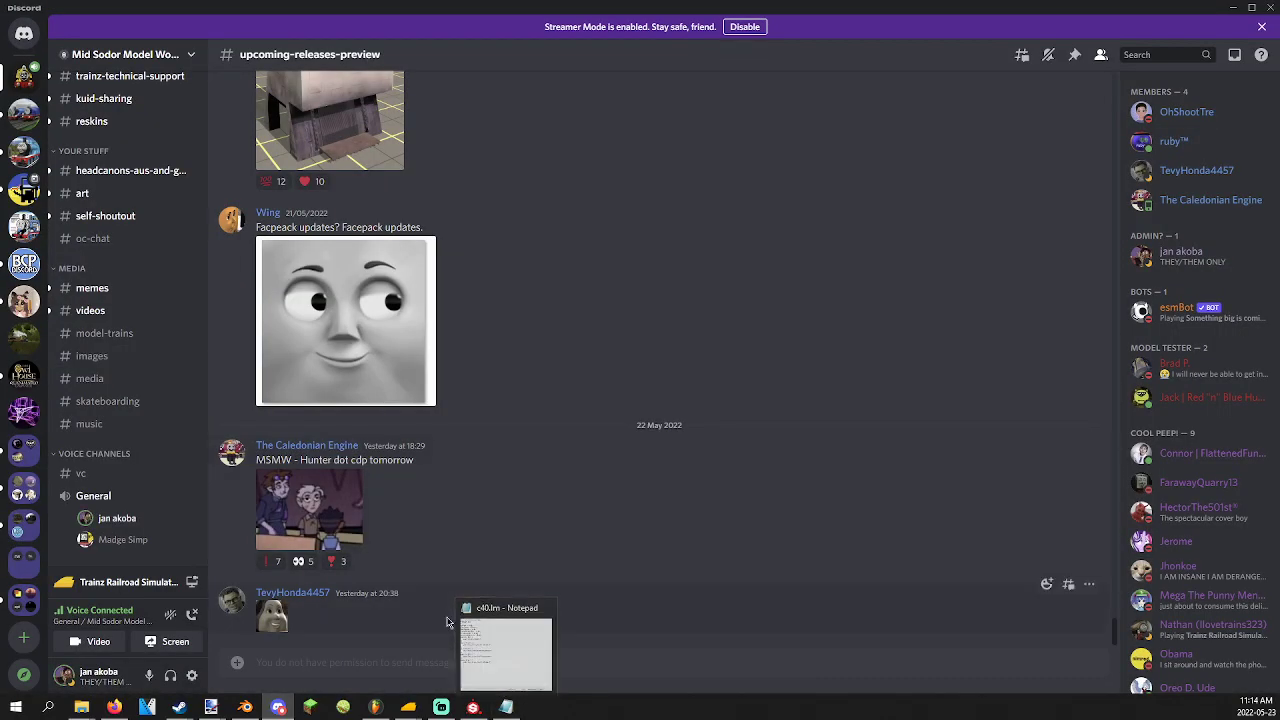
{"action": "mouse_move", "coordinate": [489, 627]}
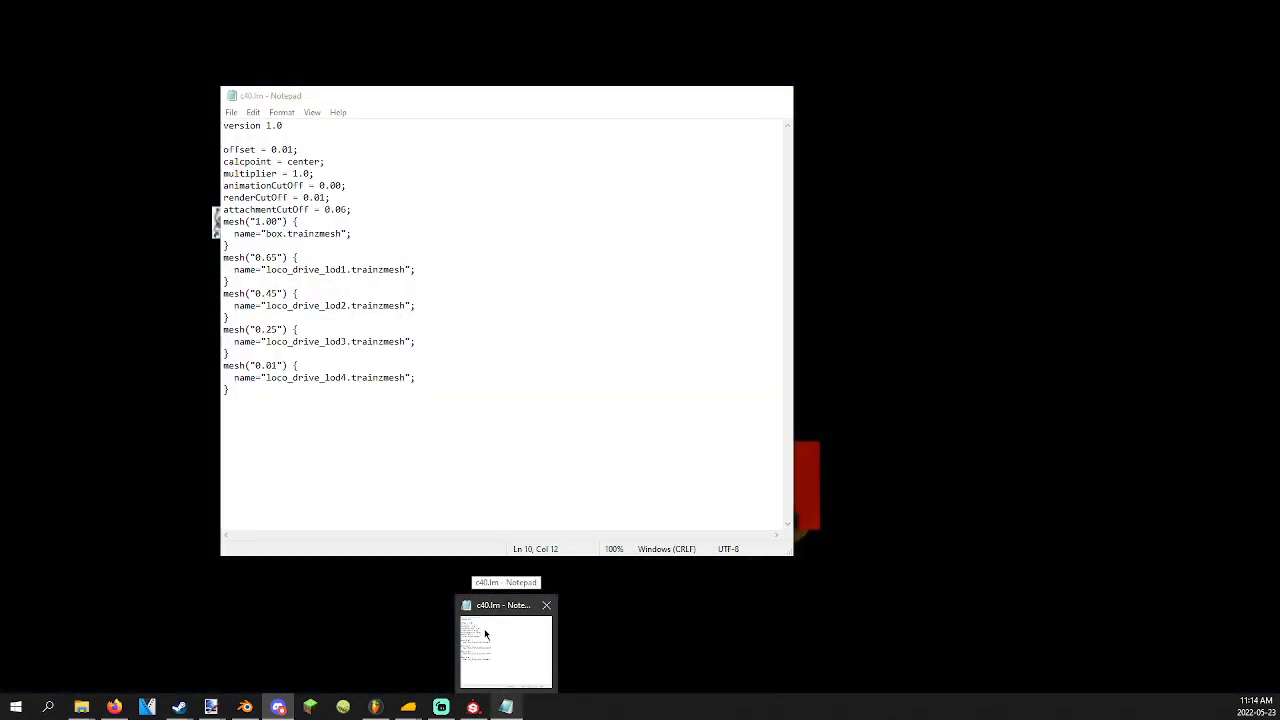
{"action": "left_click", "coordinate": [485, 633]}
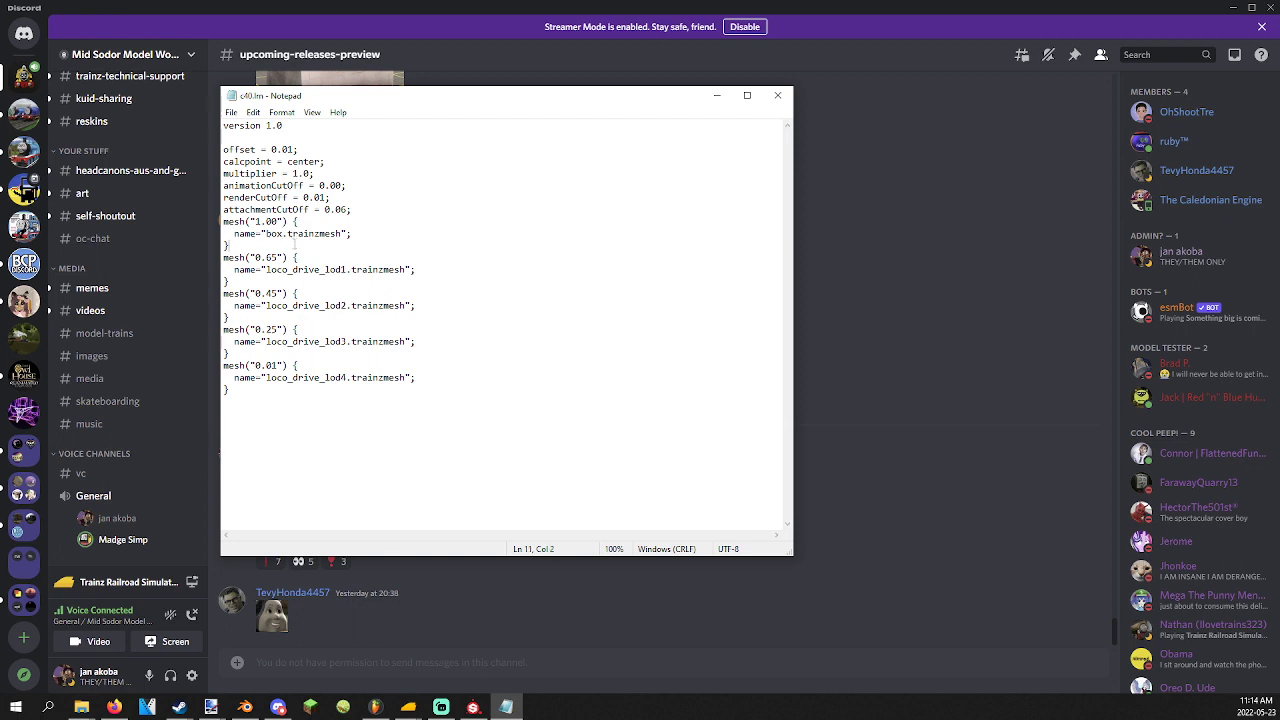
Delete the 0.65, 0.45 and 0.25 mesh entries from c40.lm and save the file.
{"action": "left_click_drag", "start_coordinate": [295, 245], "coordinate": [342, 347]}
{"action": "key", "text": "Delete"}
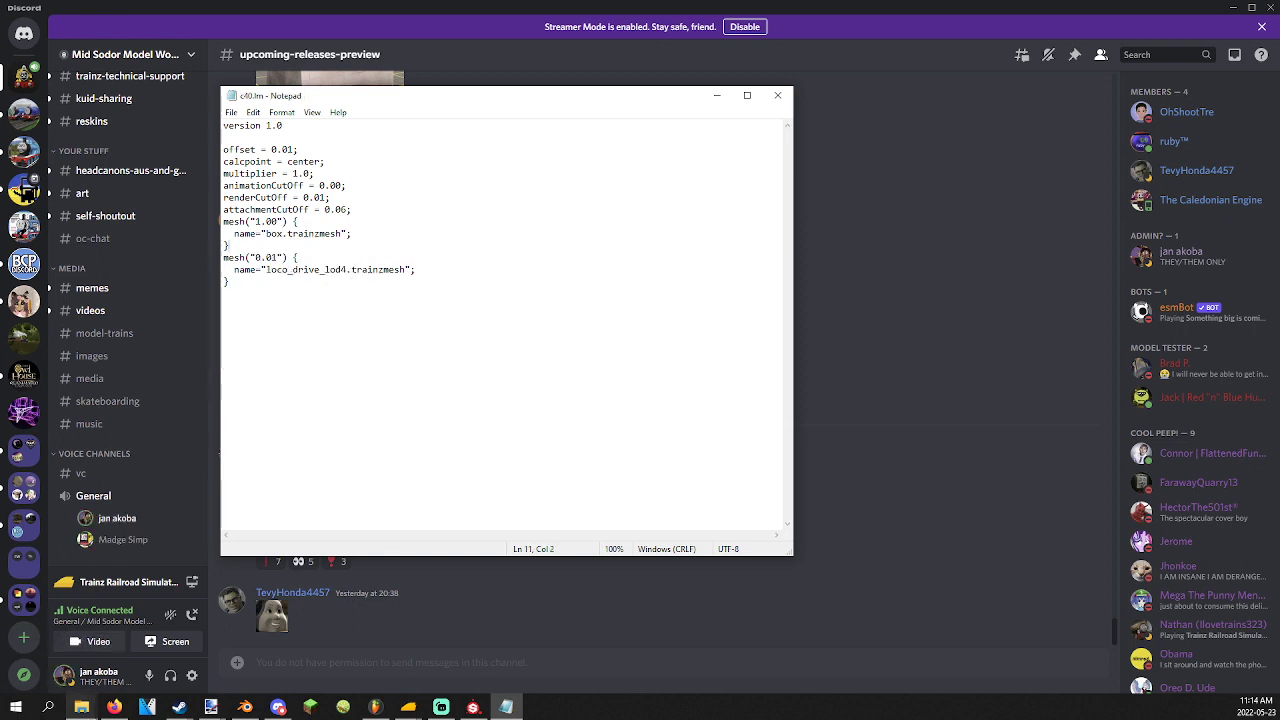
{"action": "mouse_move", "coordinate": [81, 707]}
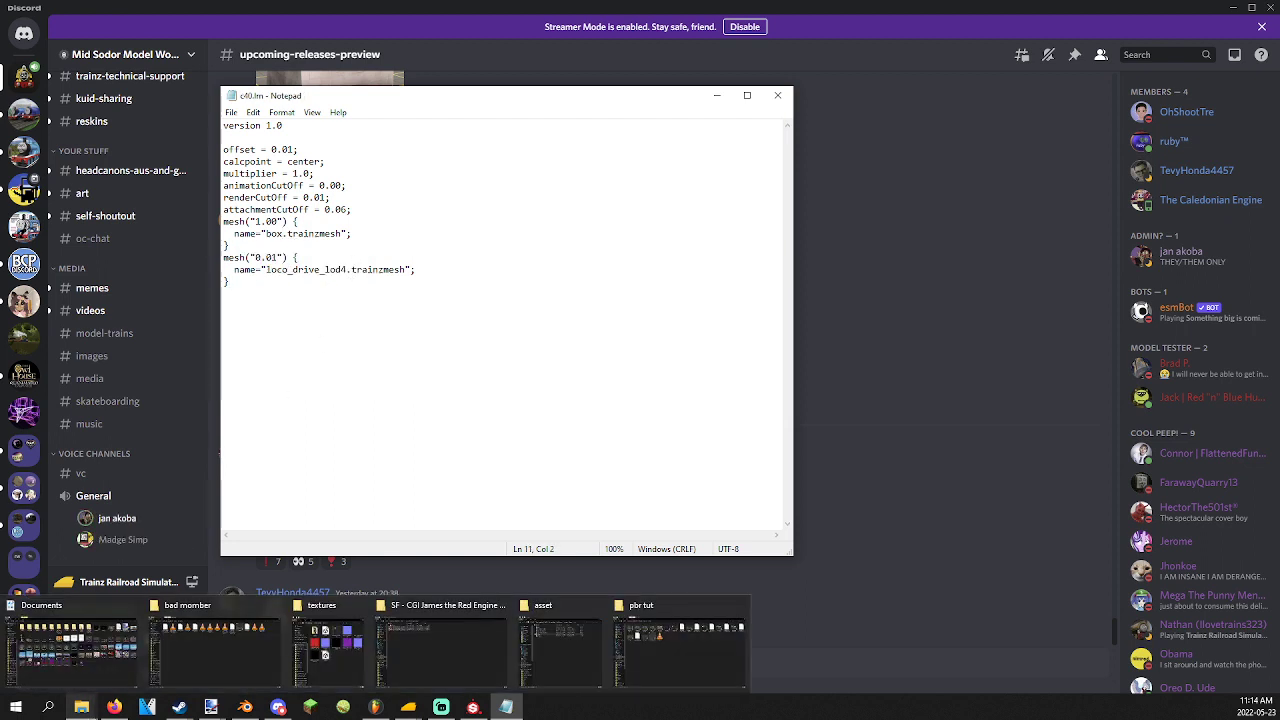
{"action": "left_click", "coordinate": [638, 679]}
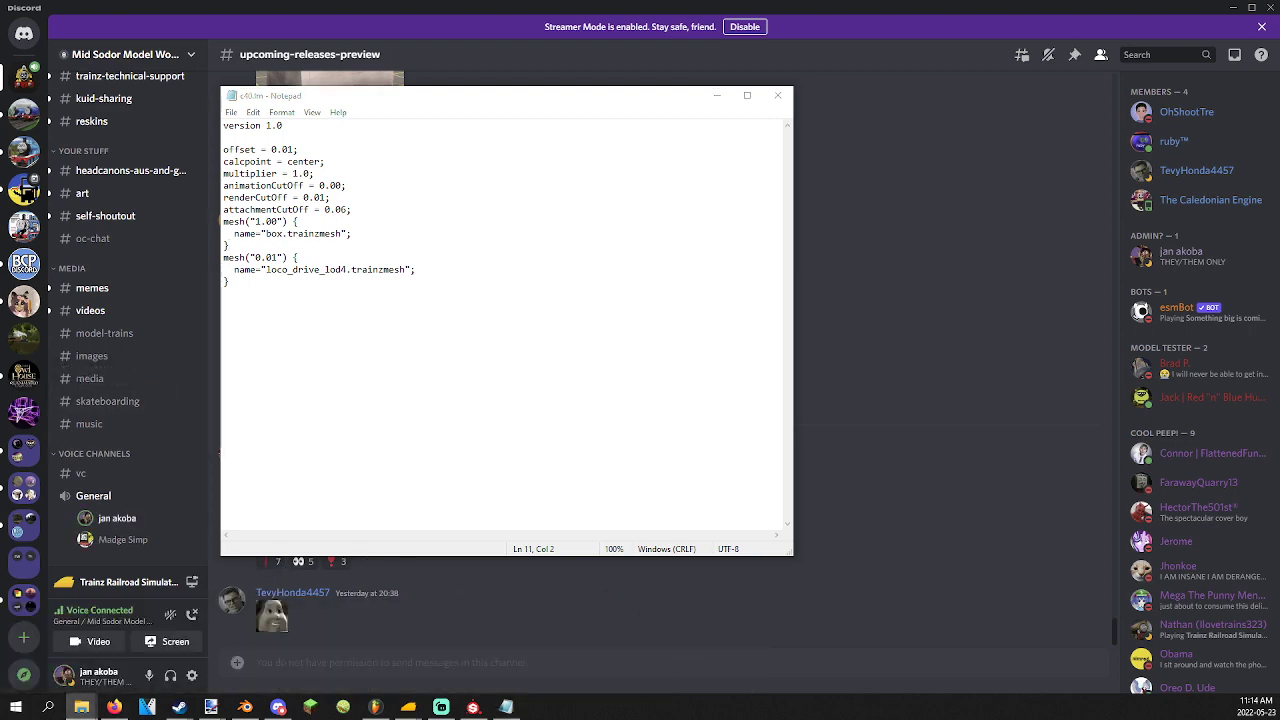
Share Screen 2 to the General voice channel in Discord at 720 and 30 fps, then return to c40.lm.
{"action": "left_click", "coordinate": [166, 643]}
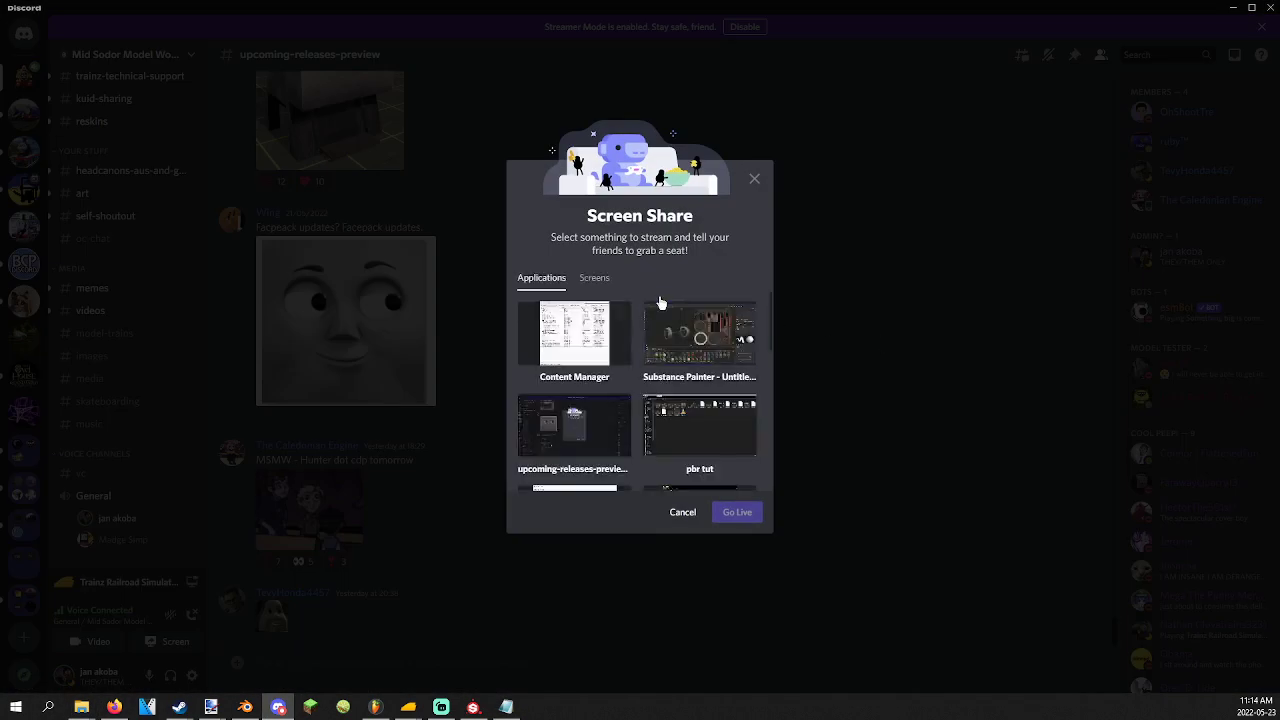
{"action": "left_click", "coordinate": [602, 284]}
{"action": "left_click", "coordinate": [677, 354]}
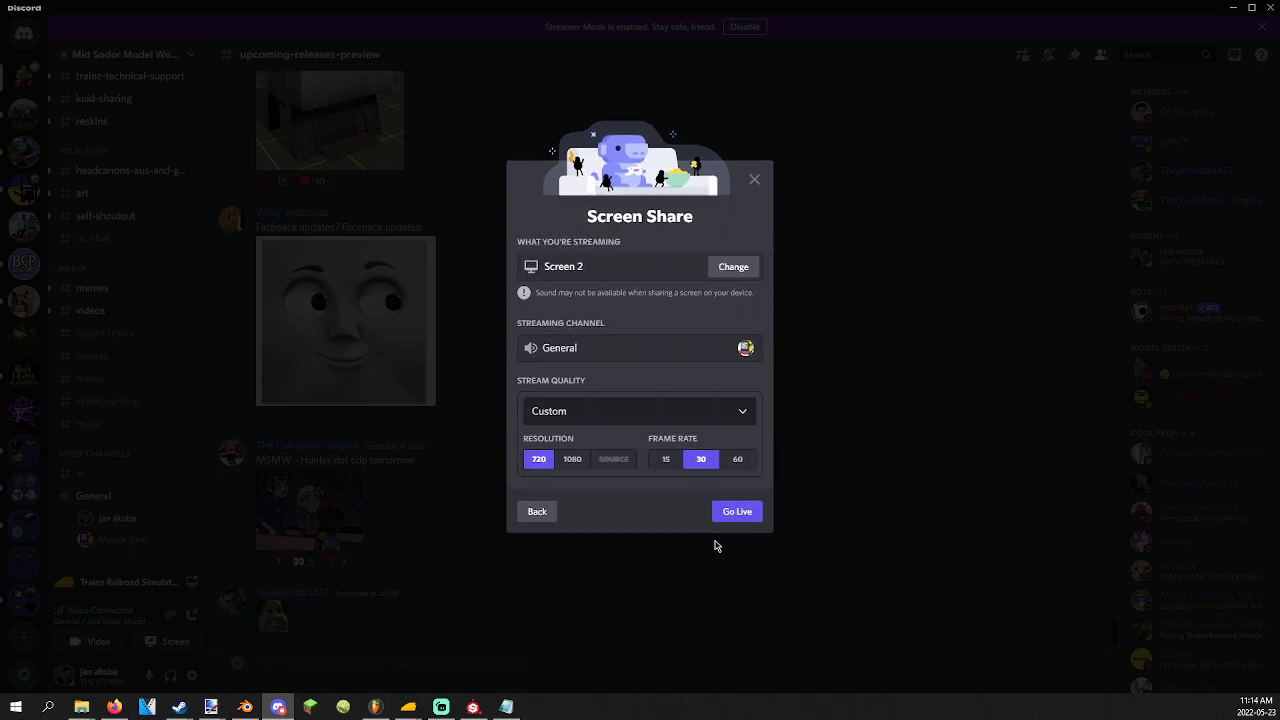
{"action": "left_click", "coordinate": [737, 514]}
{"action": "mouse_move", "coordinate": [506, 707]}
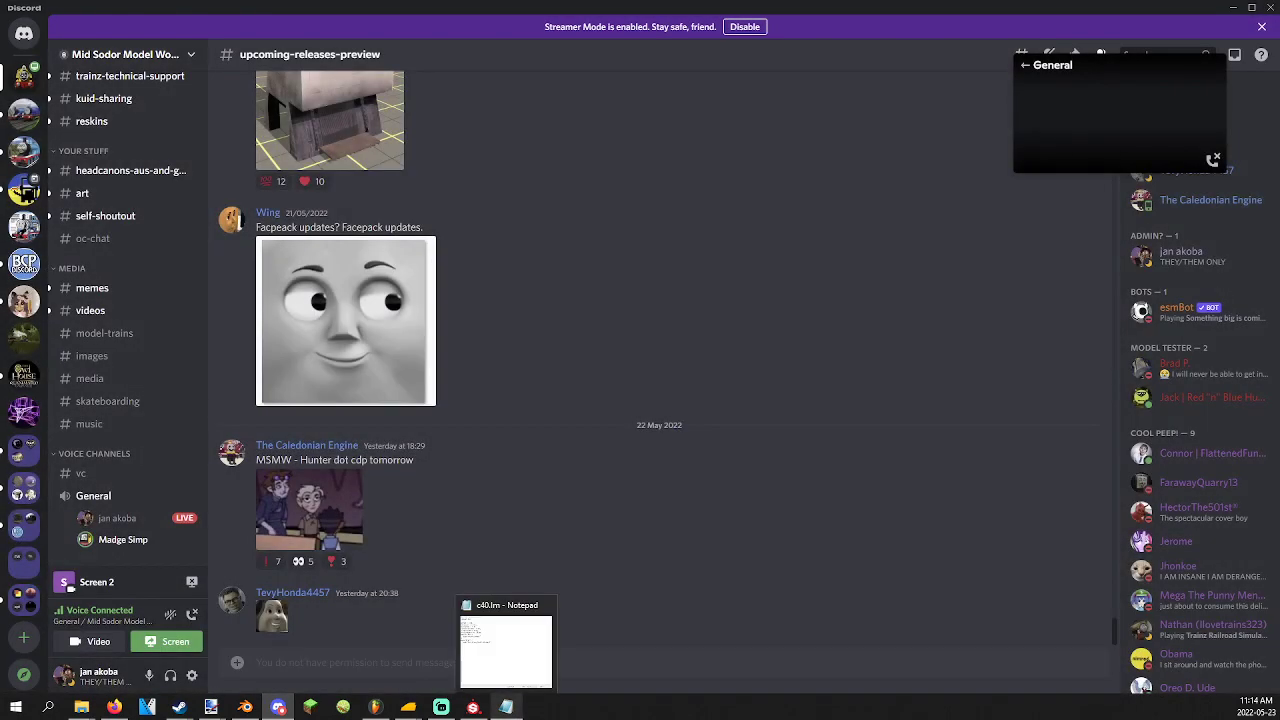
{"action": "left_click", "coordinate": [508, 623]}
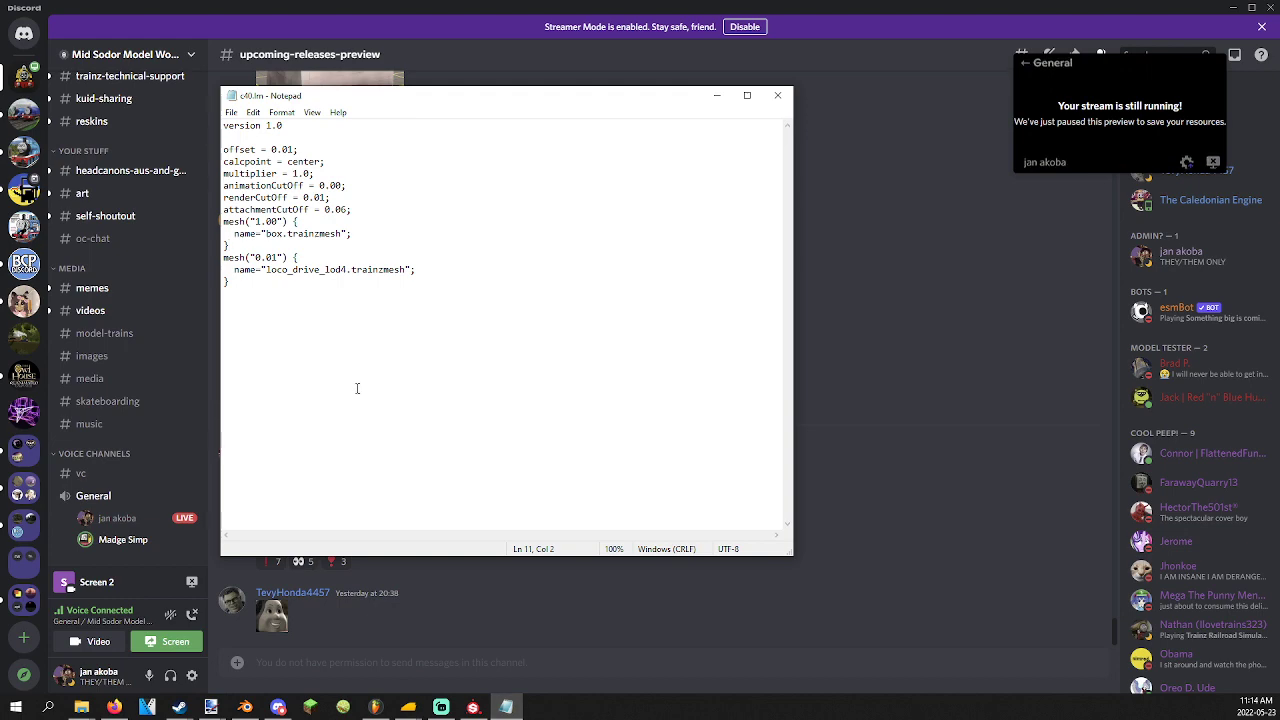
Return to the bogie's asset folder in File Explorer and rename the box model there as bog.
{"action": "mouse_move", "coordinate": [81, 707]}
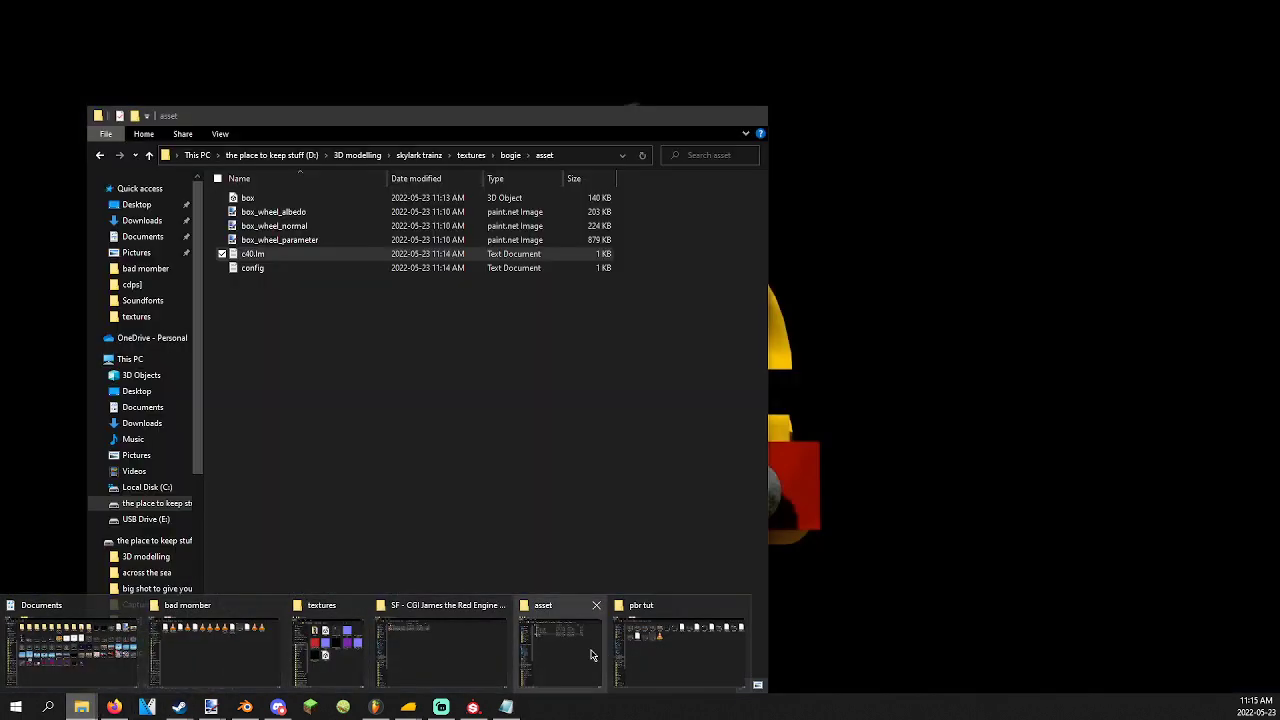
{"action": "left_click", "coordinate": [608, 655]}
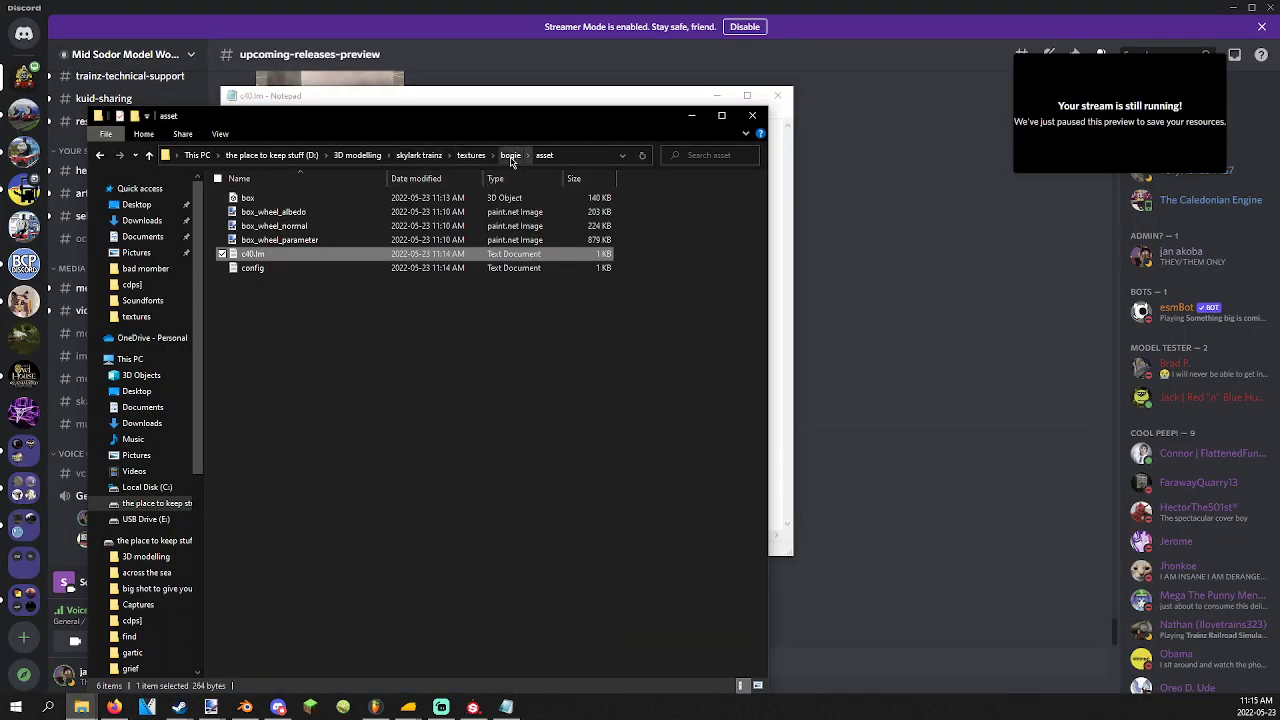
{"action": "left_click", "coordinate": [510, 157]}
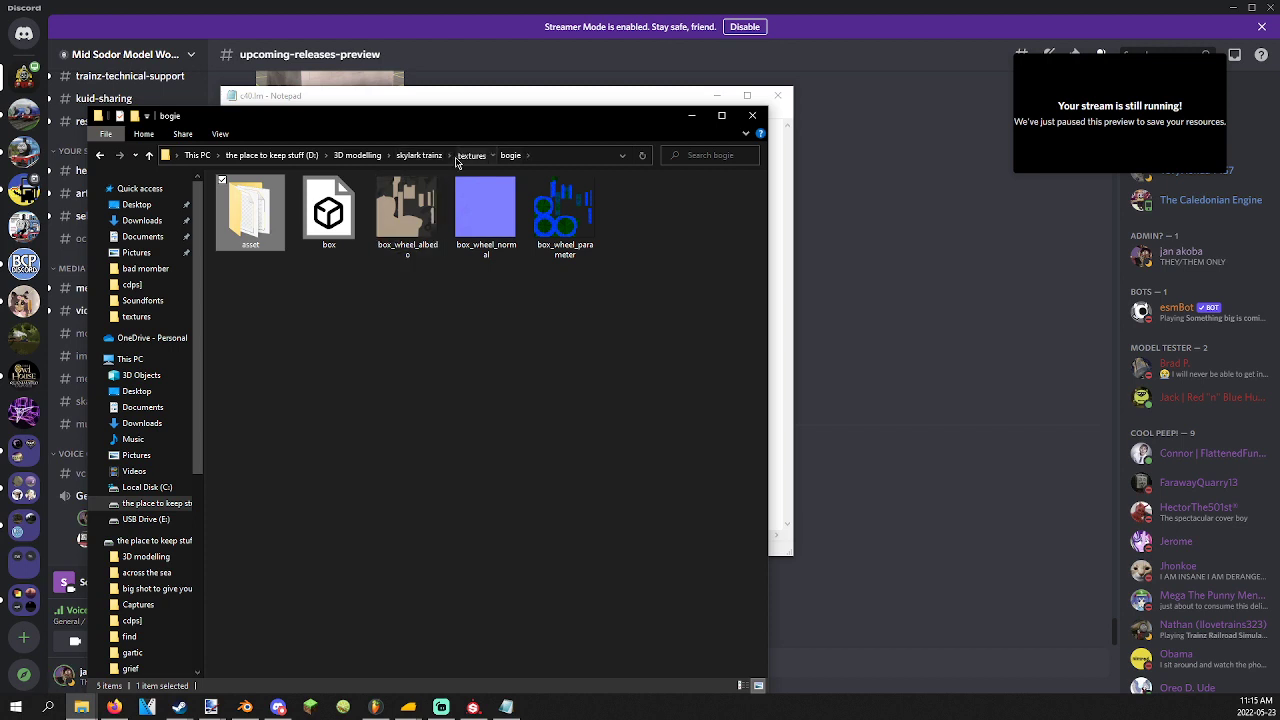
{"action": "left_click", "coordinate": [471, 155]}
{"action": "double_click", "coordinate": [232, 226]}
{"action": "double_click", "coordinate": [232, 226]}
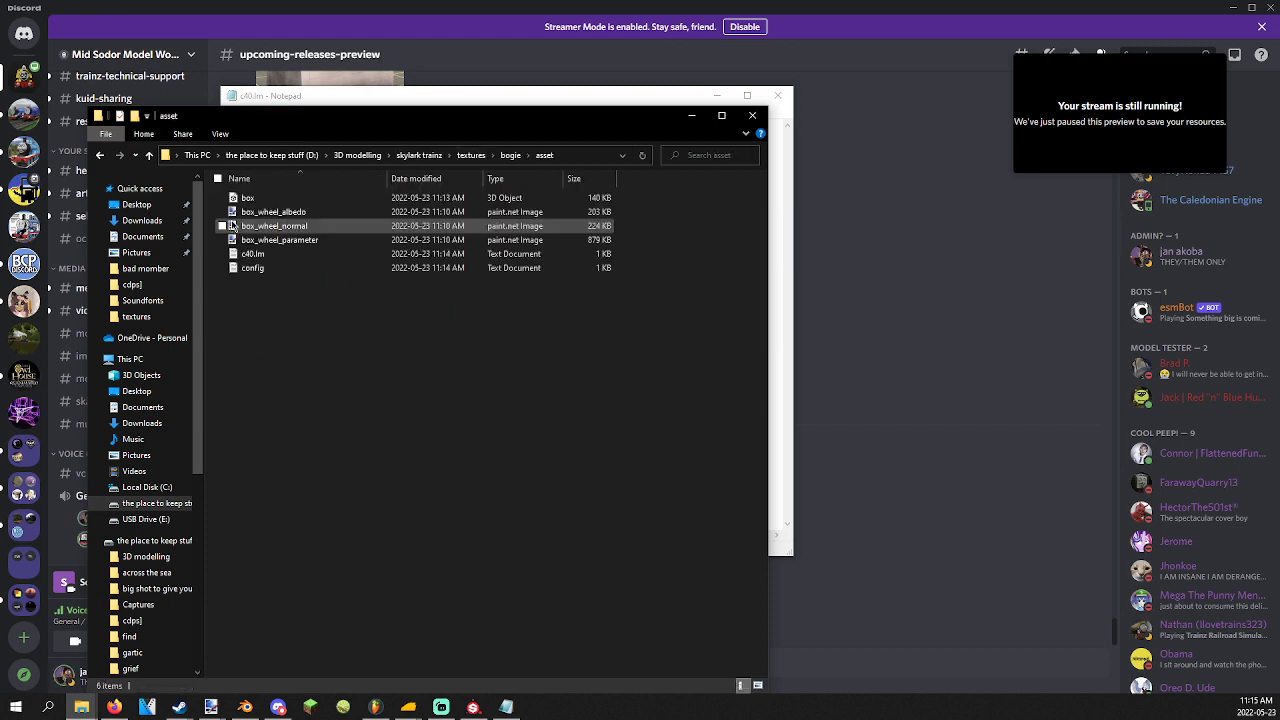
{"action": "right_click", "coordinate": [264, 200]}
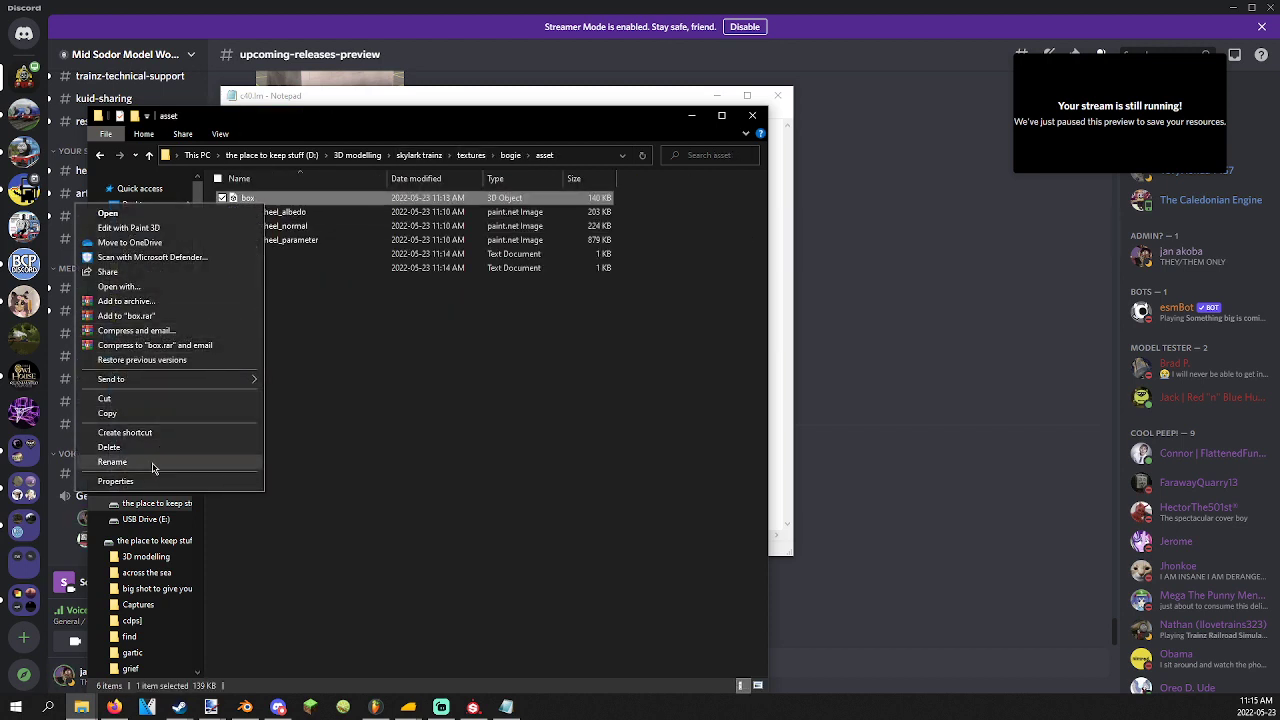
{"action": "left_click", "coordinate": [112, 462]}
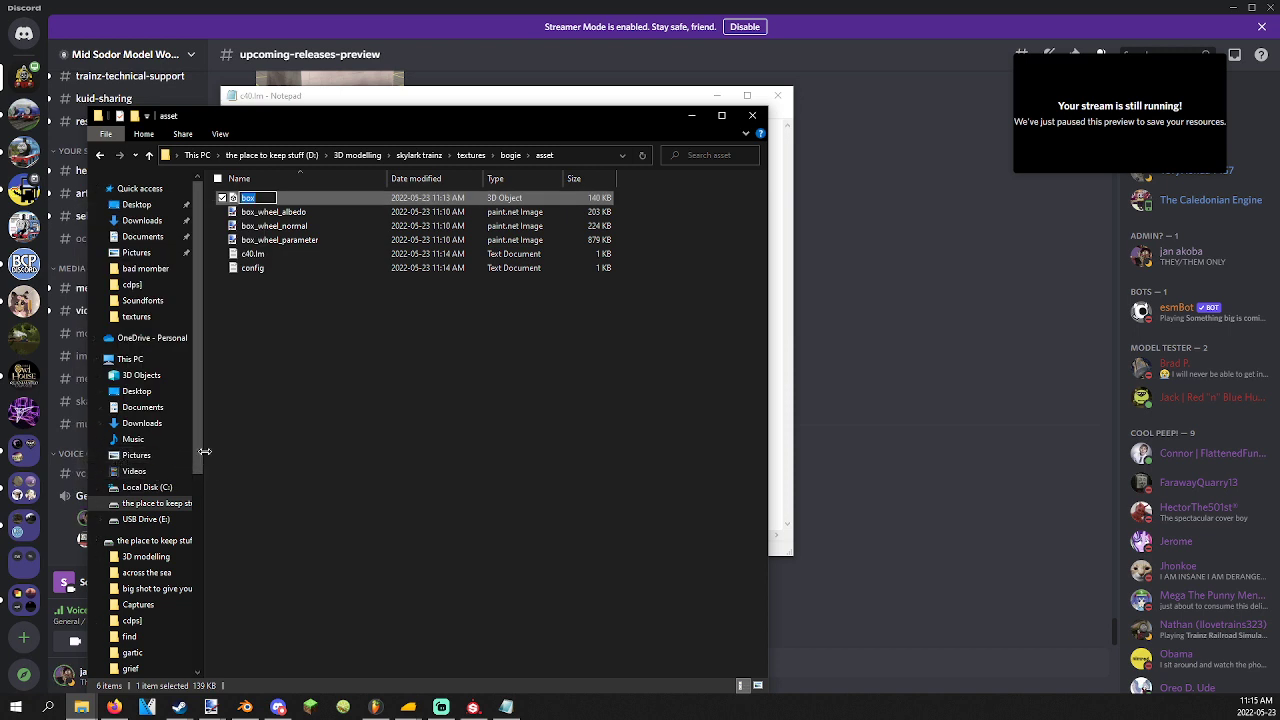
{"action": "type", "text": "bog"}
{"action": "key", "text": "Return"}
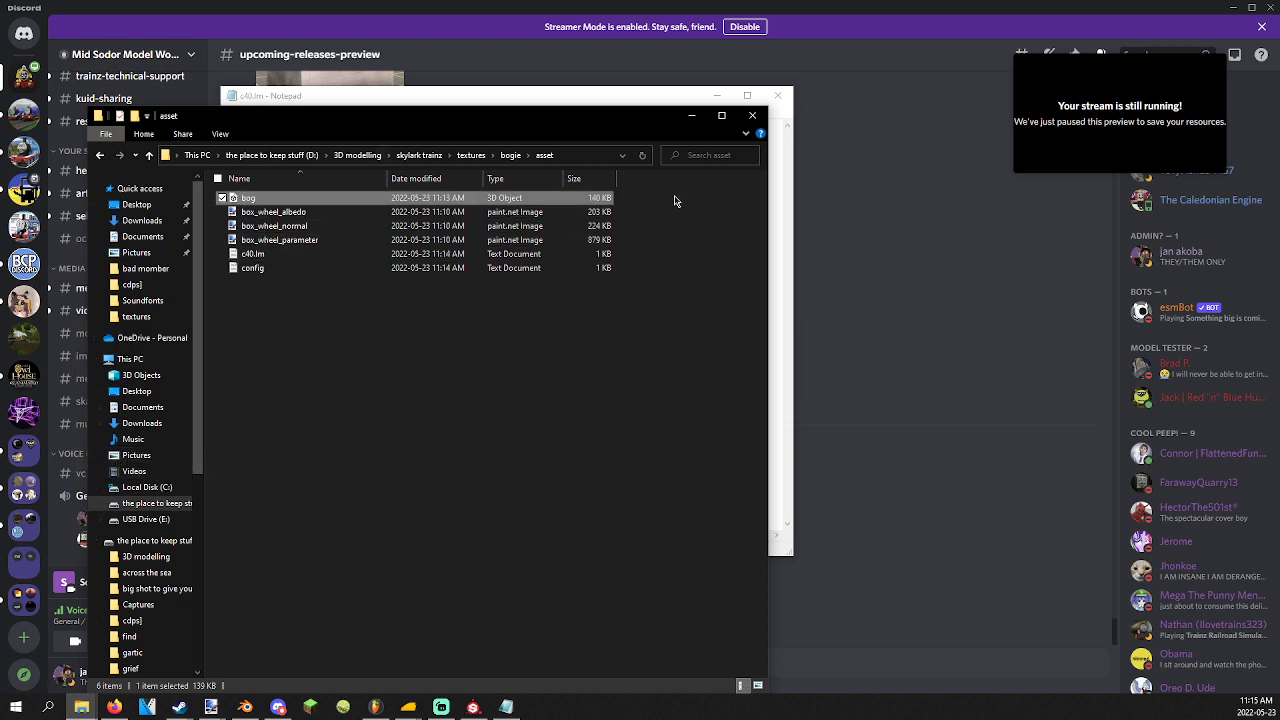
Copy the box model from the textures folder into the bogie's asset folder.
{"action": "left_click", "coordinate": [508, 156]}
{"action": "left_click", "coordinate": [471, 156]}
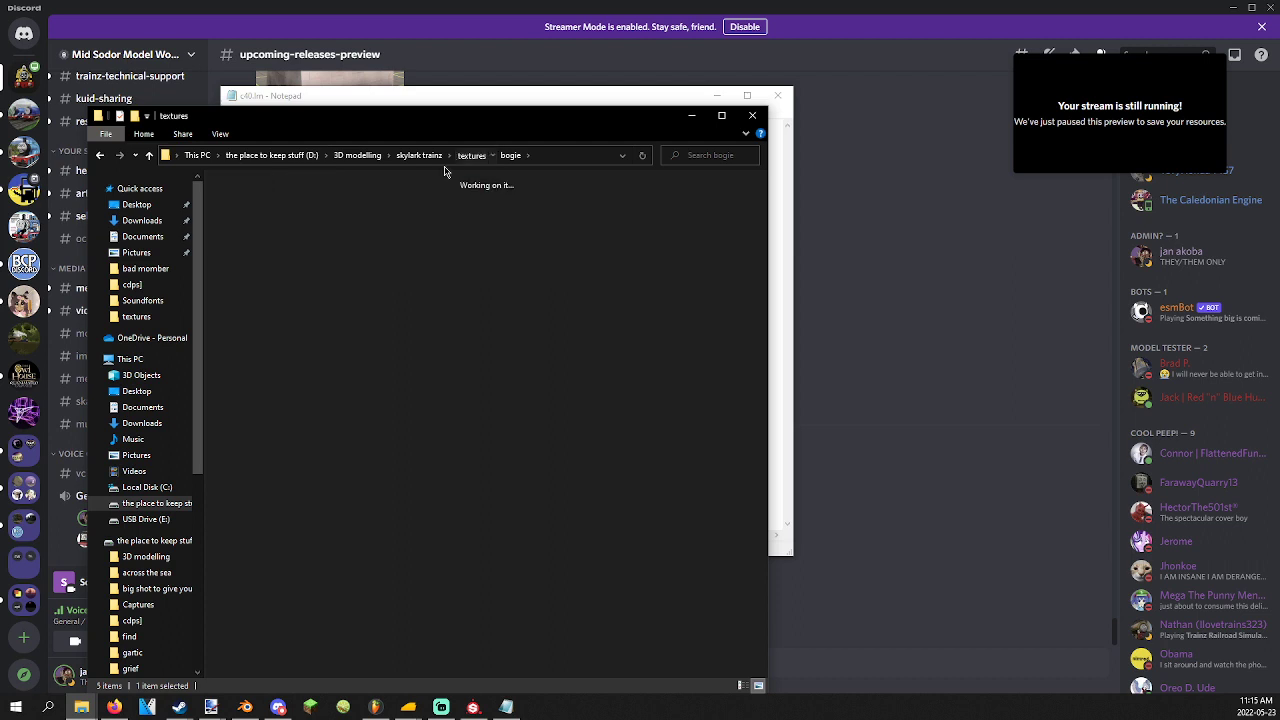
{"action": "right_click", "coordinate": [553, 307]}
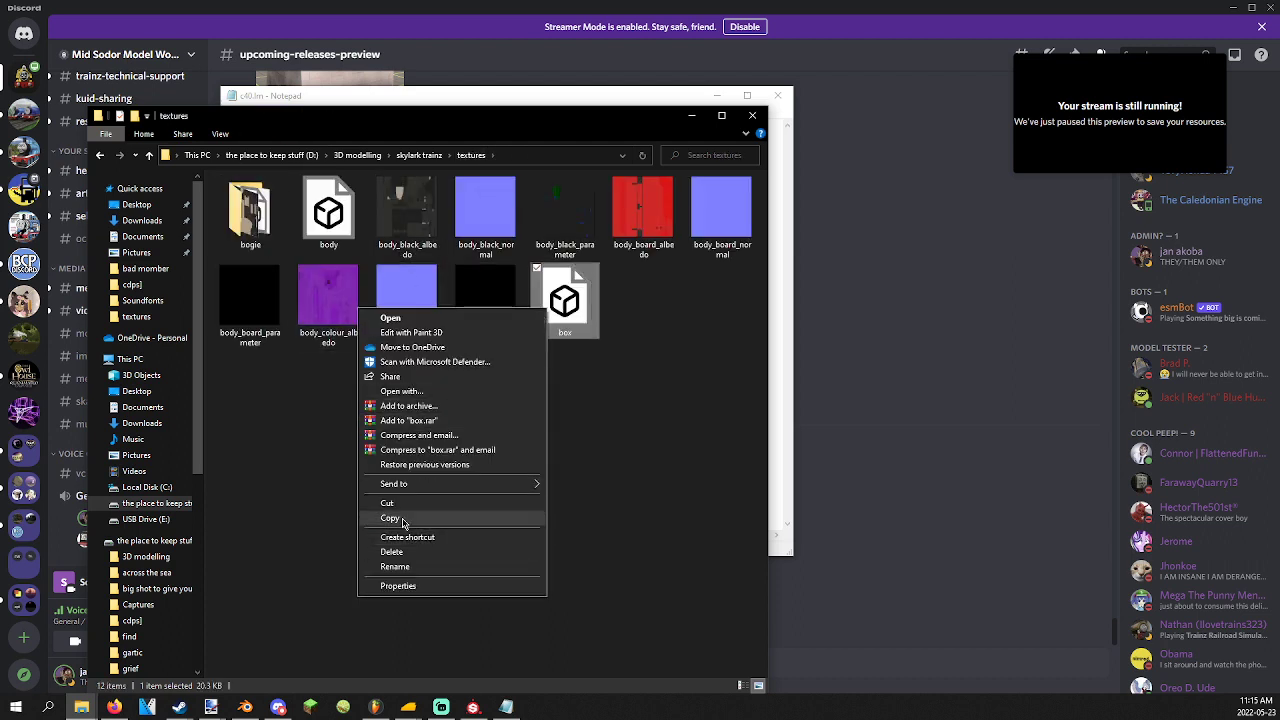
{"action": "left_click", "coordinate": [436, 528]}
{"action": "double_click", "coordinate": [250, 210]}
{"action": "double_click", "coordinate": [250, 210]}
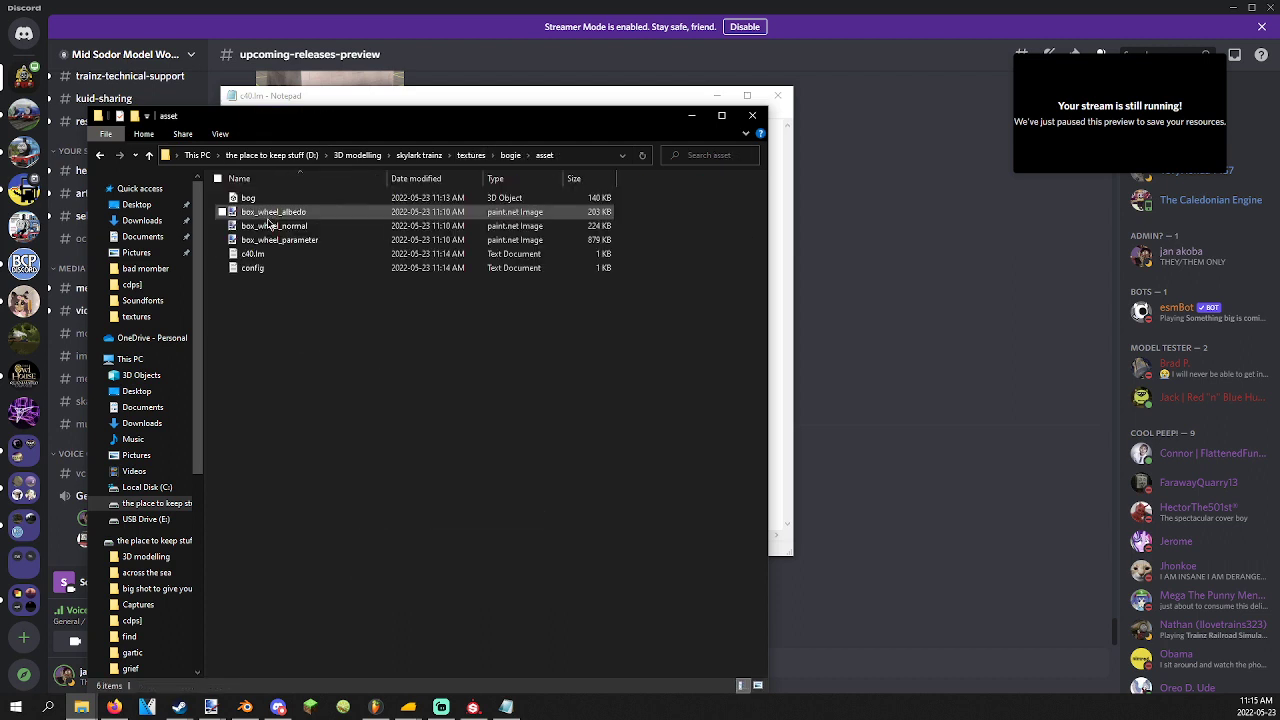
{"action": "right_click", "coordinate": [305, 357]}
{"action": "left_click", "coordinate": [280, 447]}
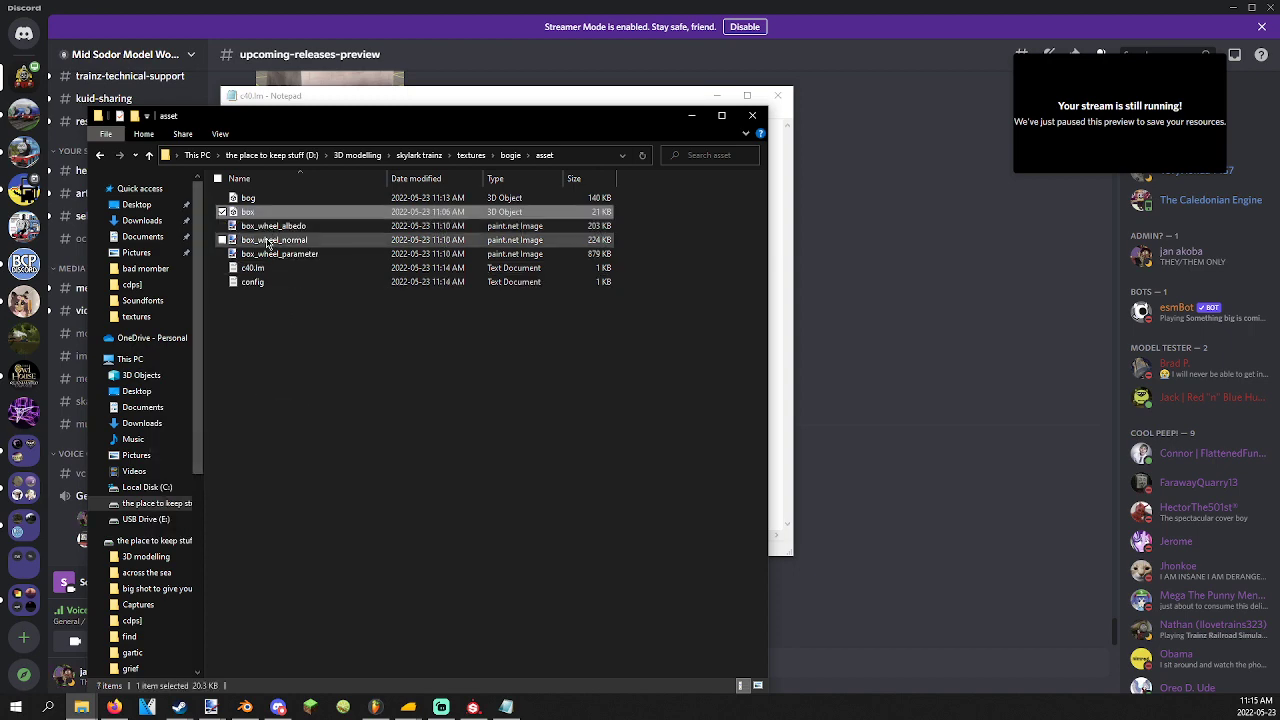
Set the 0.01 mesh entry's name in c40.lm to box.trainzmesh, then save and close the file.
{"action": "double_click", "coordinate": [267, 269]}
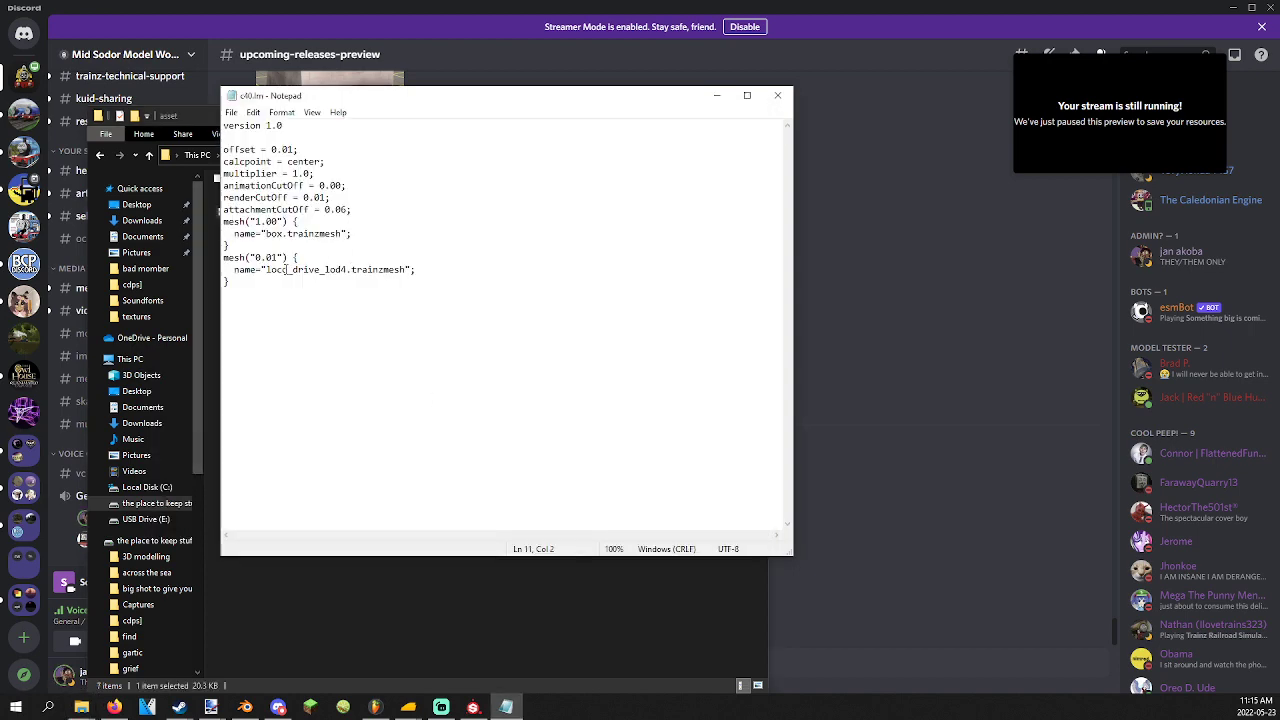
{"action": "left_click_drag", "start_coordinate": [395, 97], "coordinate": [597, 177]}
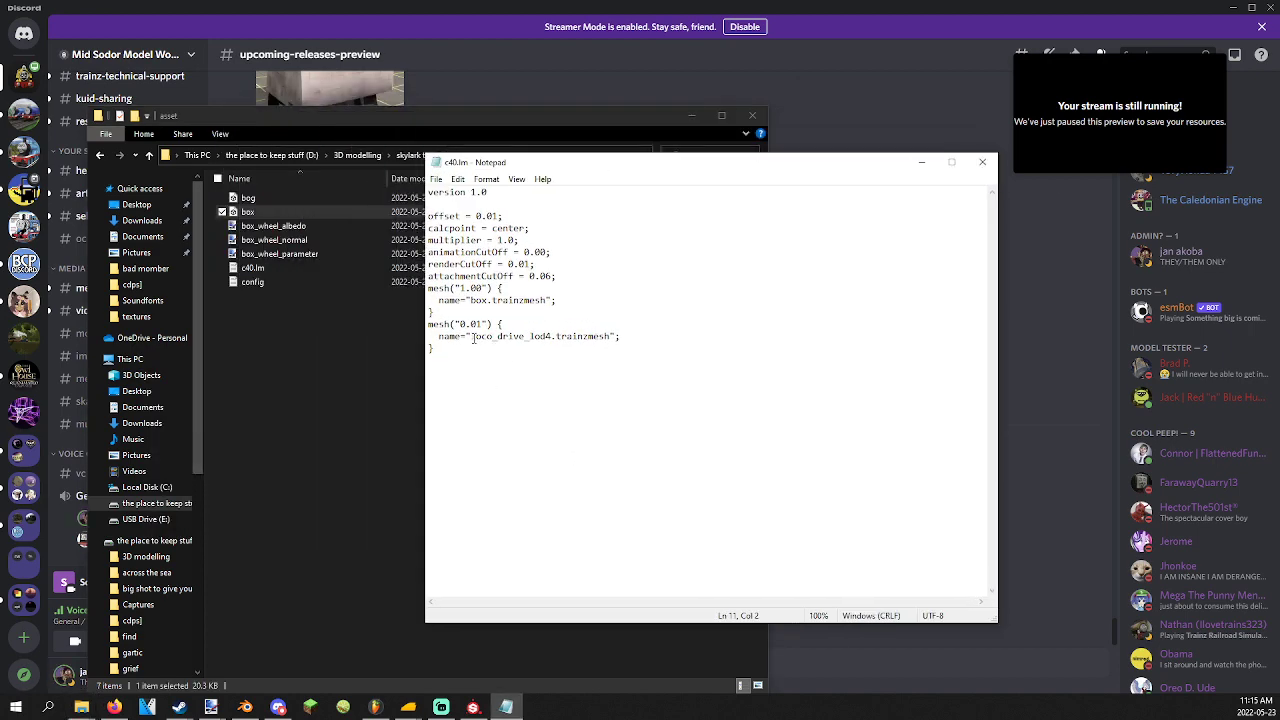
{"action": "left_click_drag", "start_coordinate": [473, 338], "coordinate": [434, 349]}
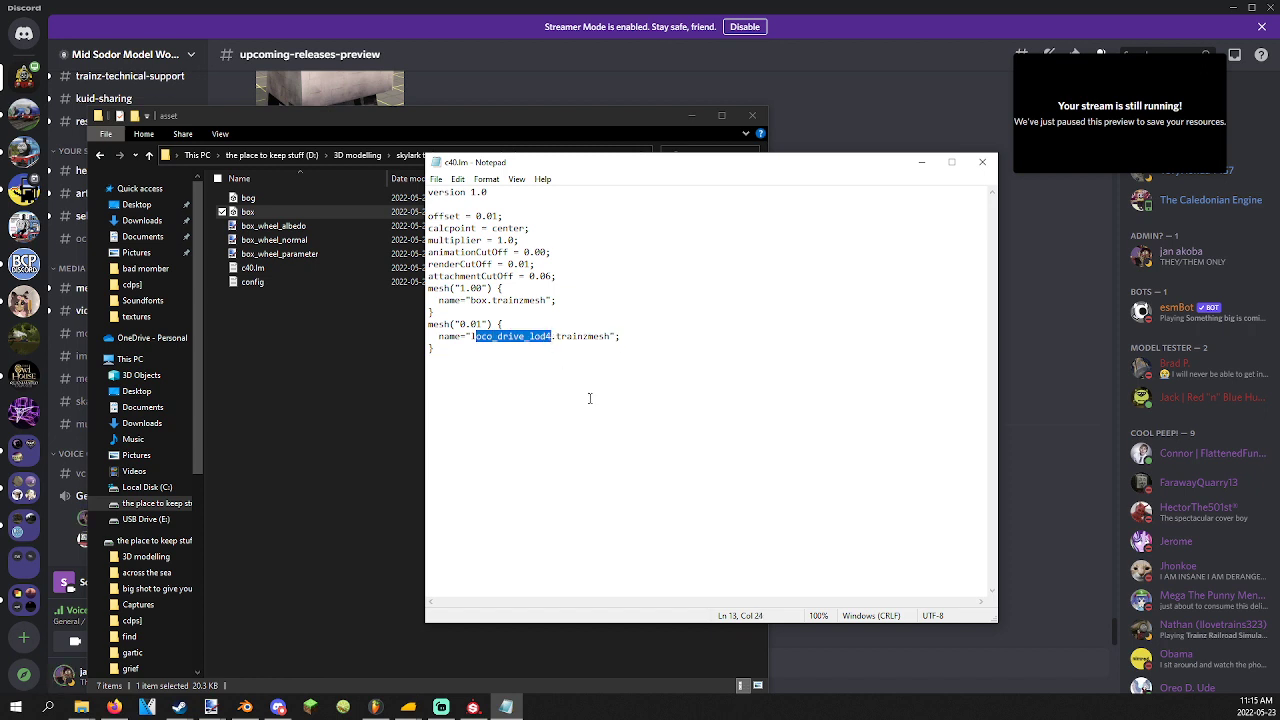
{"action": "type", "text": "box"}
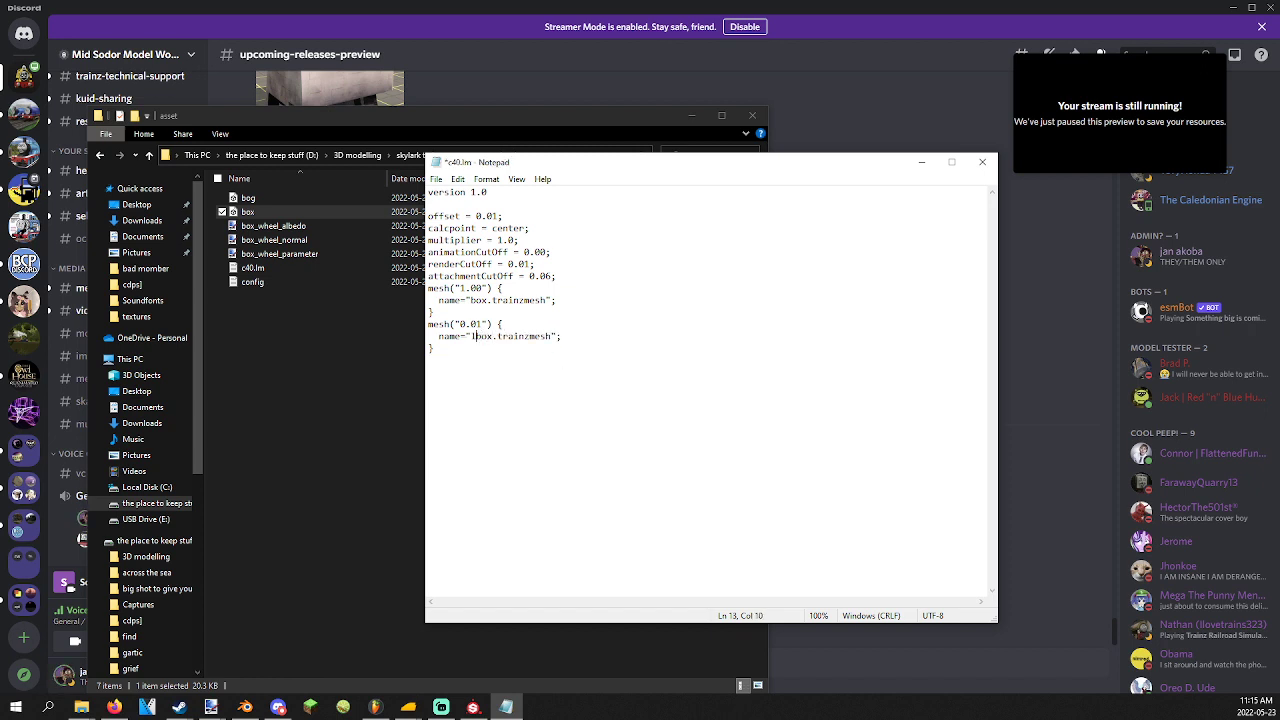
{"action": "left_click", "coordinate": [983, 162]}
Copy the image named "the box" from the skylark trainz folder into the bogie's asset folder.
{"action": "left_click", "coordinate": [510, 155]}
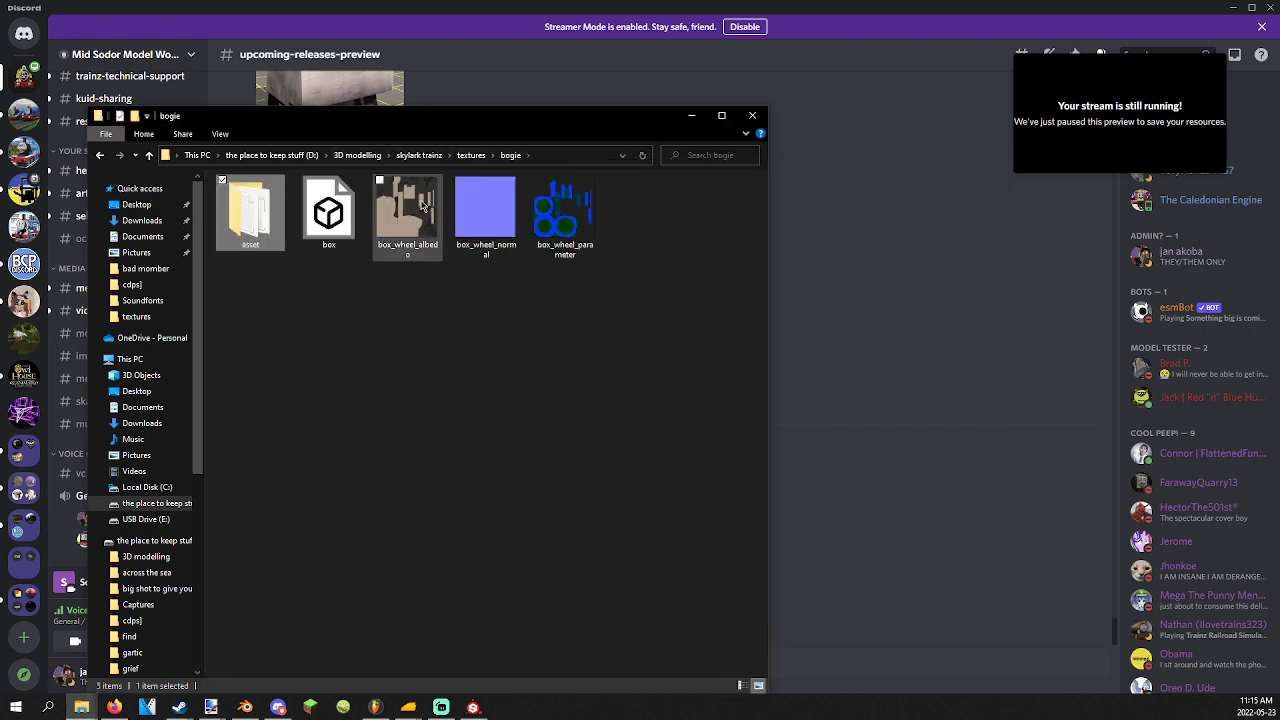
{"action": "left_click", "coordinate": [468, 155]}
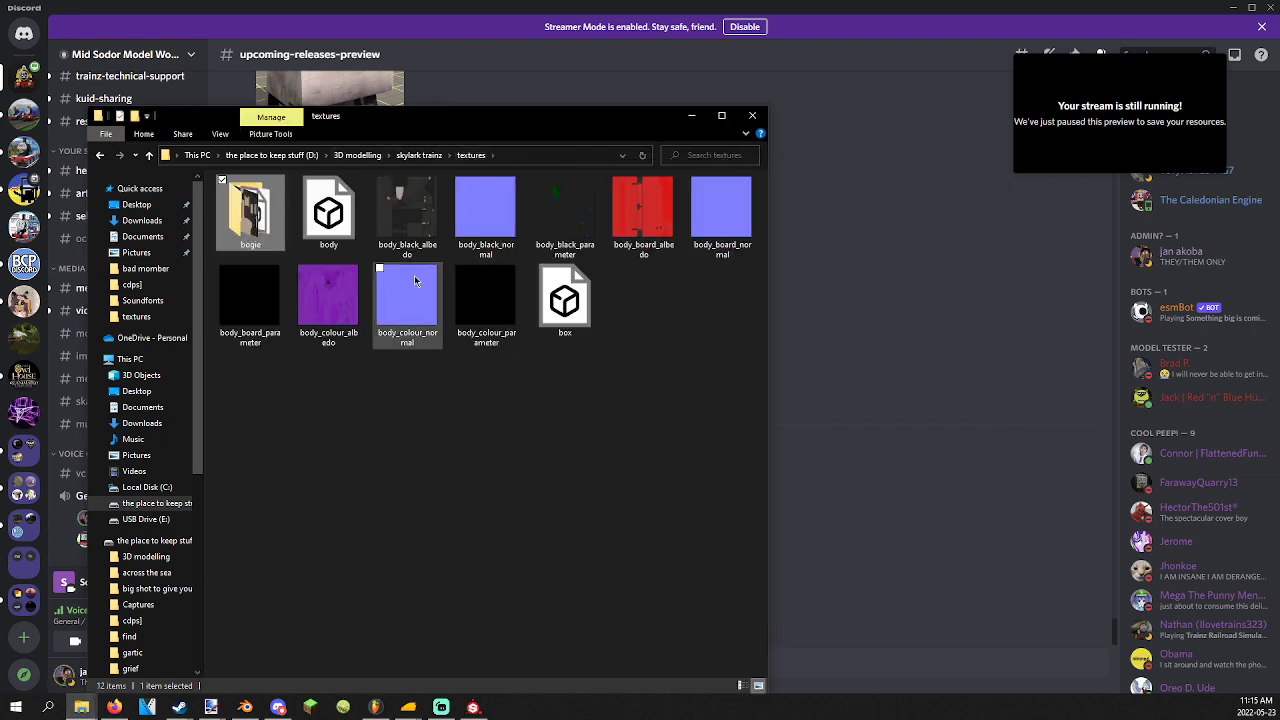
{"action": "left_click", "coordinate": [425, 155]}
{"action": "right_click", "coordinate": [263, 254]}
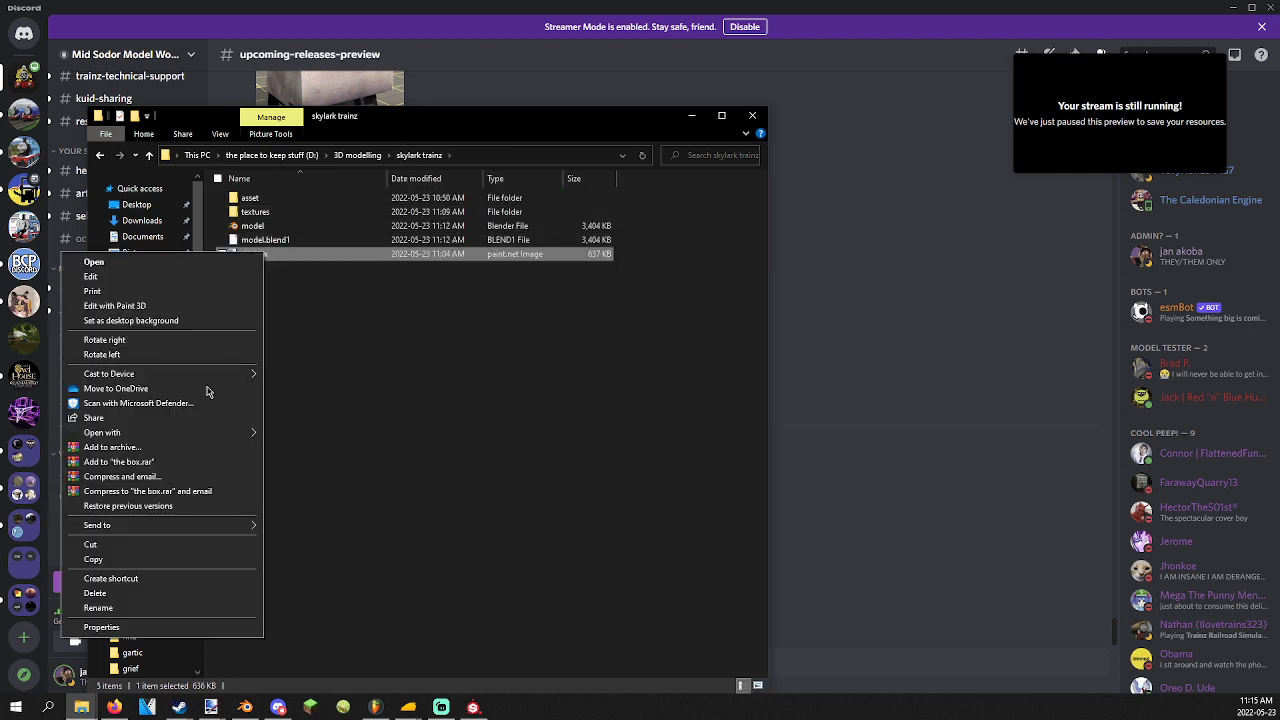
{"action": "left_click", "coordinate": [120, 559]}
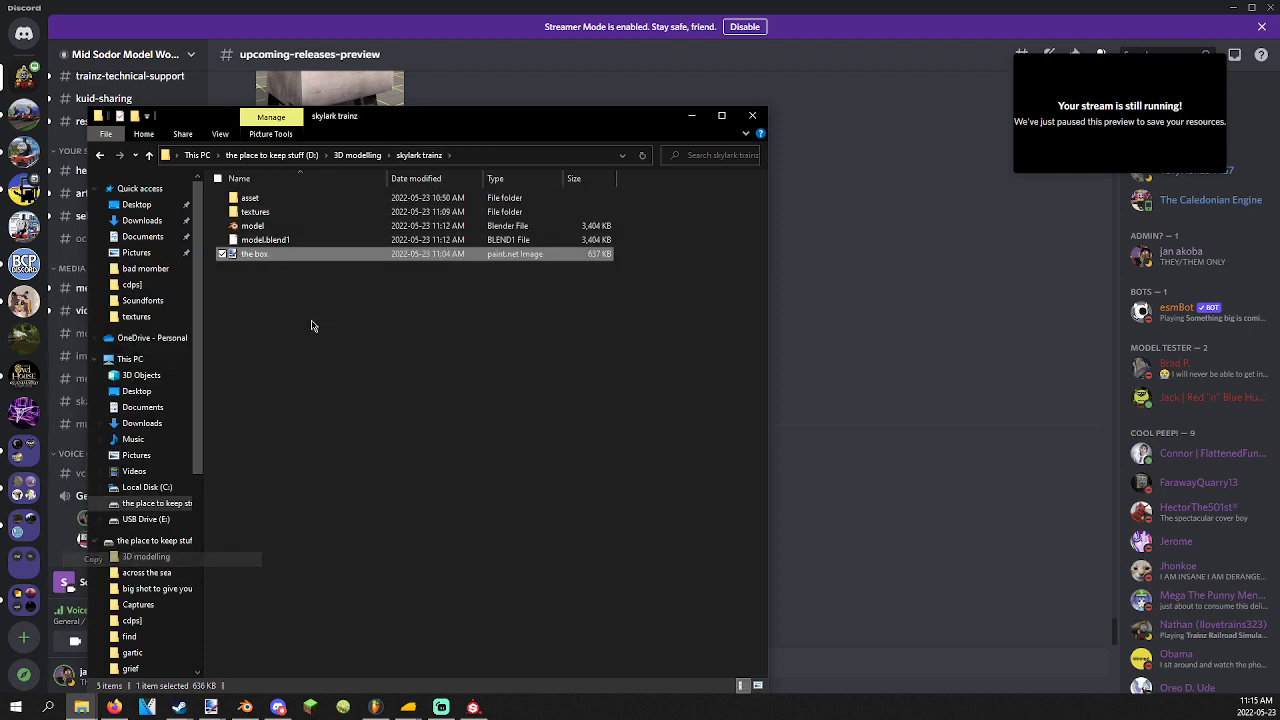
{"action": "double_click", "coordinate": [250, 198]}
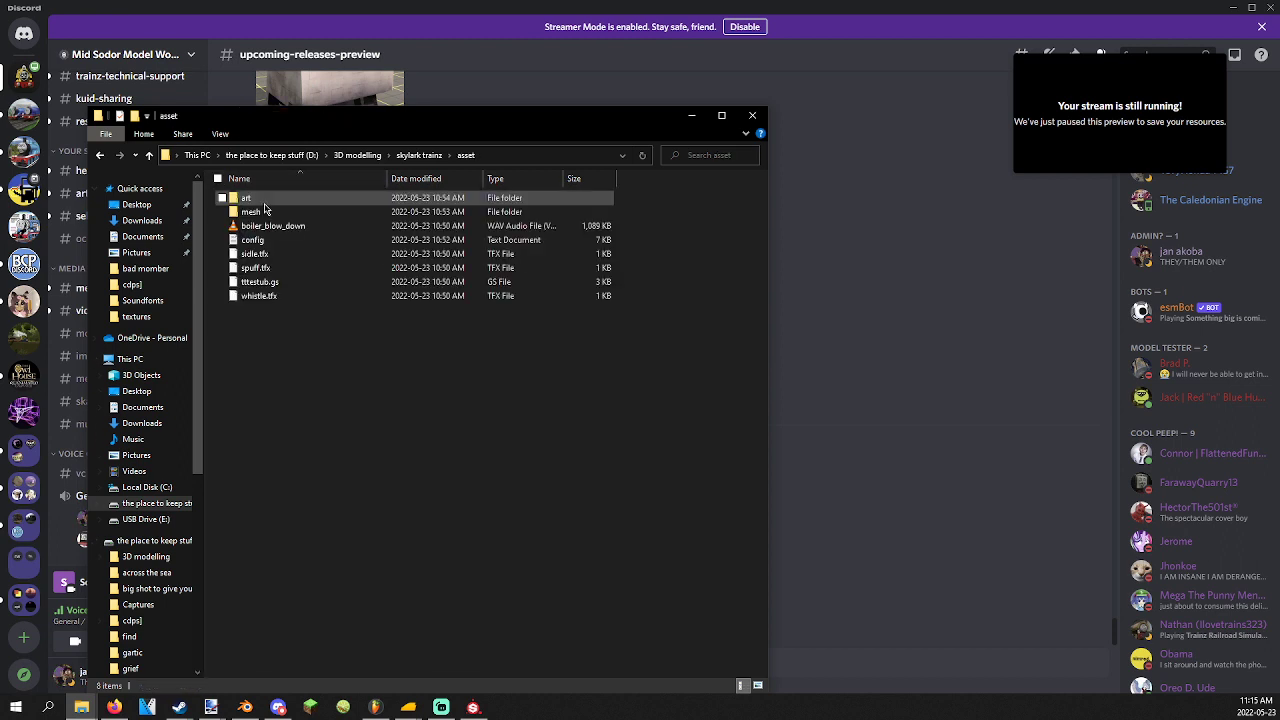
{"action": "left_click", "coordinate": [419, 155]}
{"action": "double_click", "coordinate": [255, 212]}
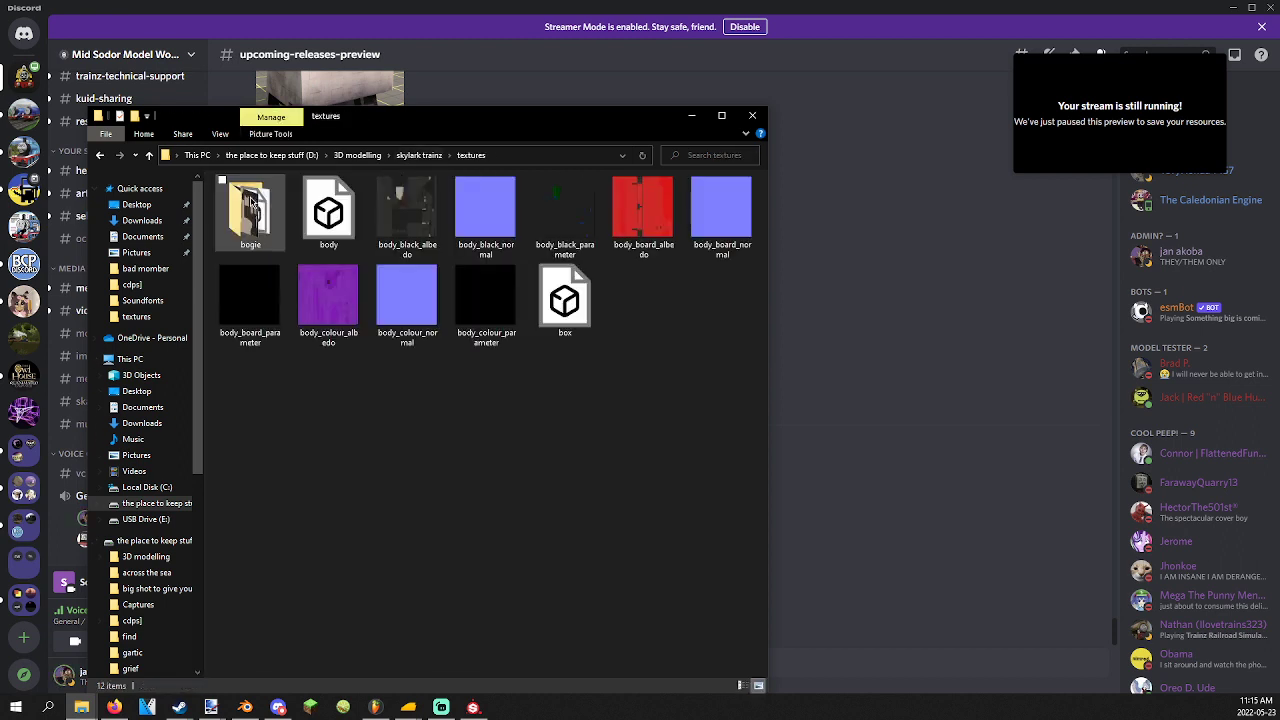
{"action": "double_click", "coordinate": [252, 222]}
{"action": "double_click", "coordinate": [253, 228]}
{"action": "right_click", "coordinate": [302, 356]}
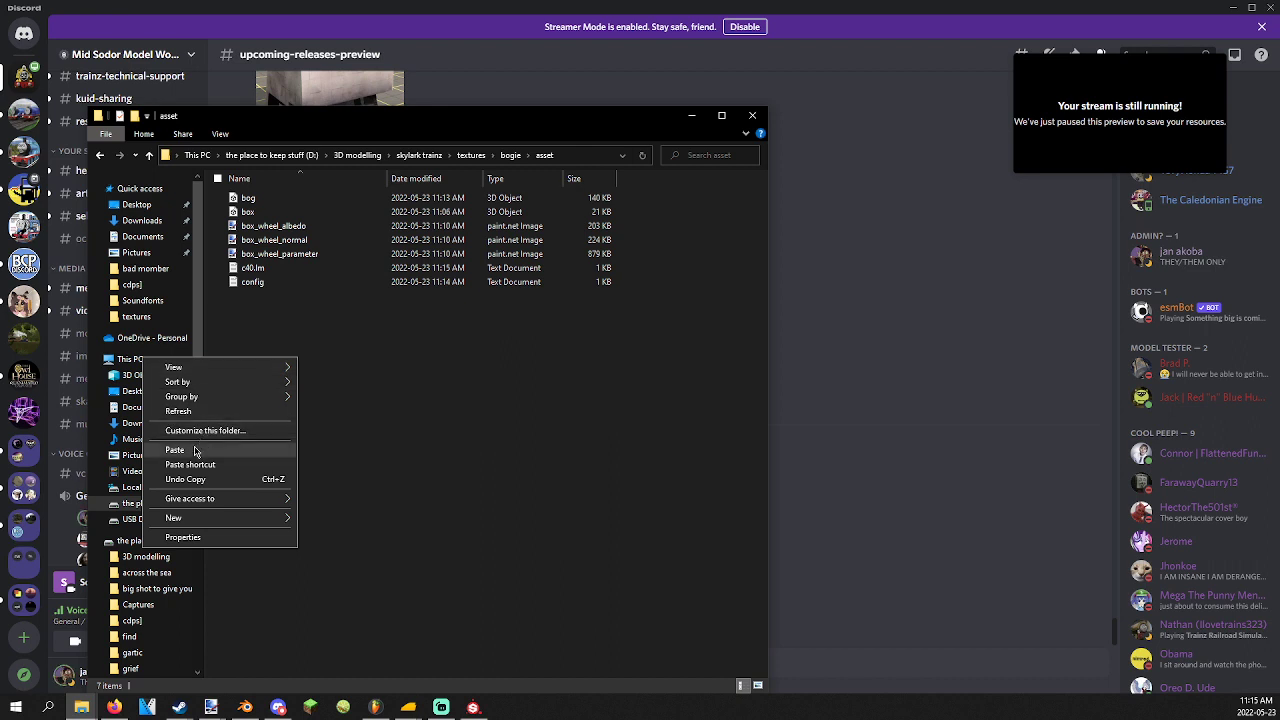
{"action": "left_click", "coordinate": [220, 451]}
Copy body_black_normal, body_board_parameter and body_colour_parameter from the textures folder into the bogie's asset folder.
{"action": "left_click", "coordinate": [503, 156]}
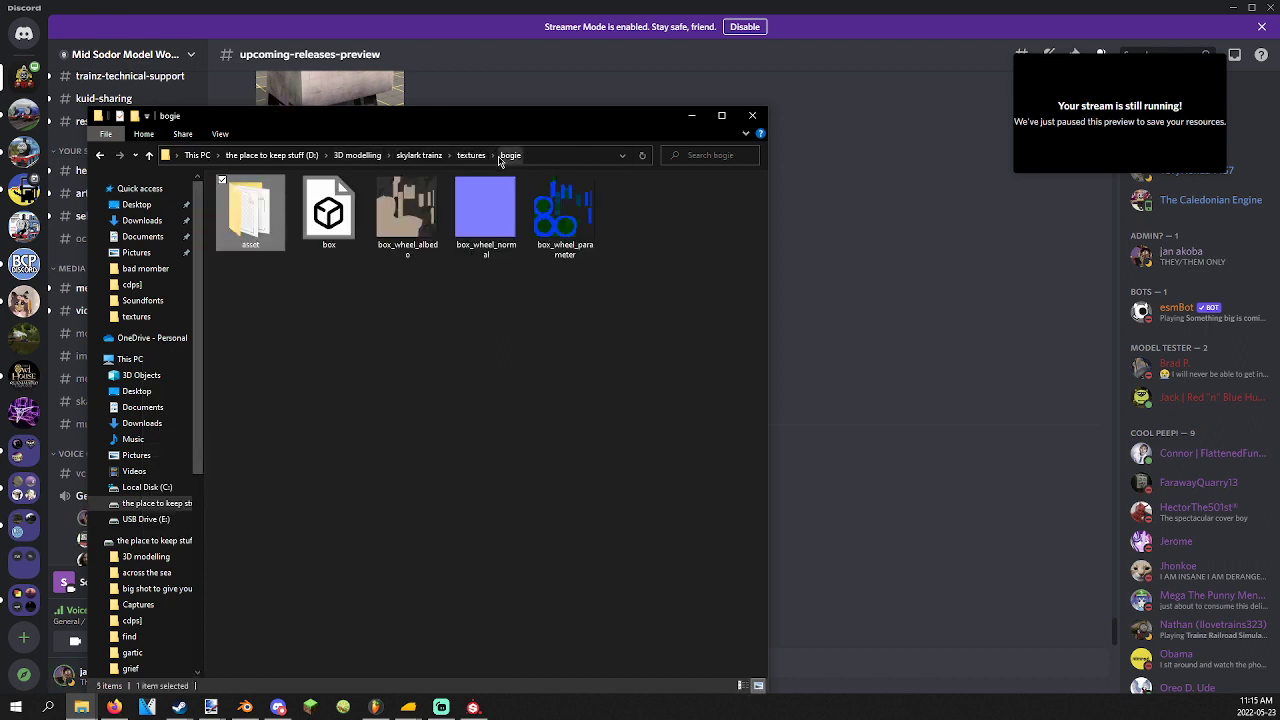
{"action": "left_click", "coordinate": [486, 158]}
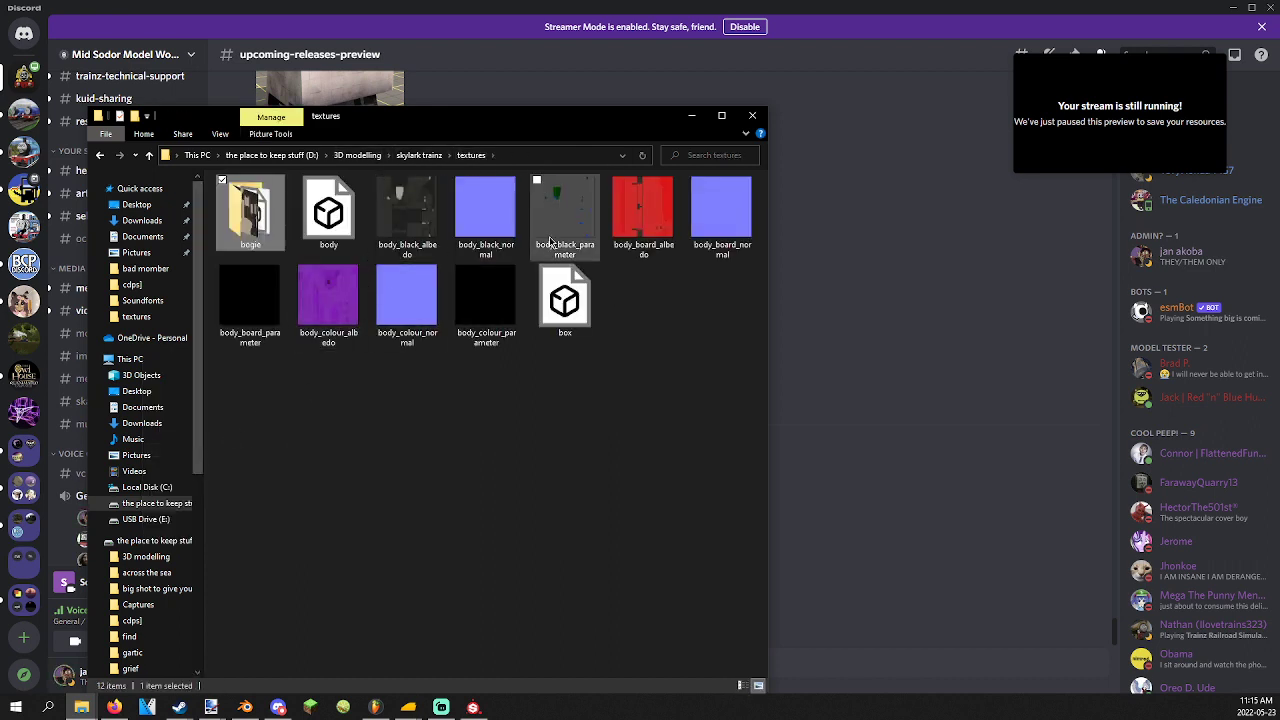
{"action": "left_click", "coordinate": [498, 240]}
{"action": "left_click", "coordinate": [480, 300], "text": "ctrl"}
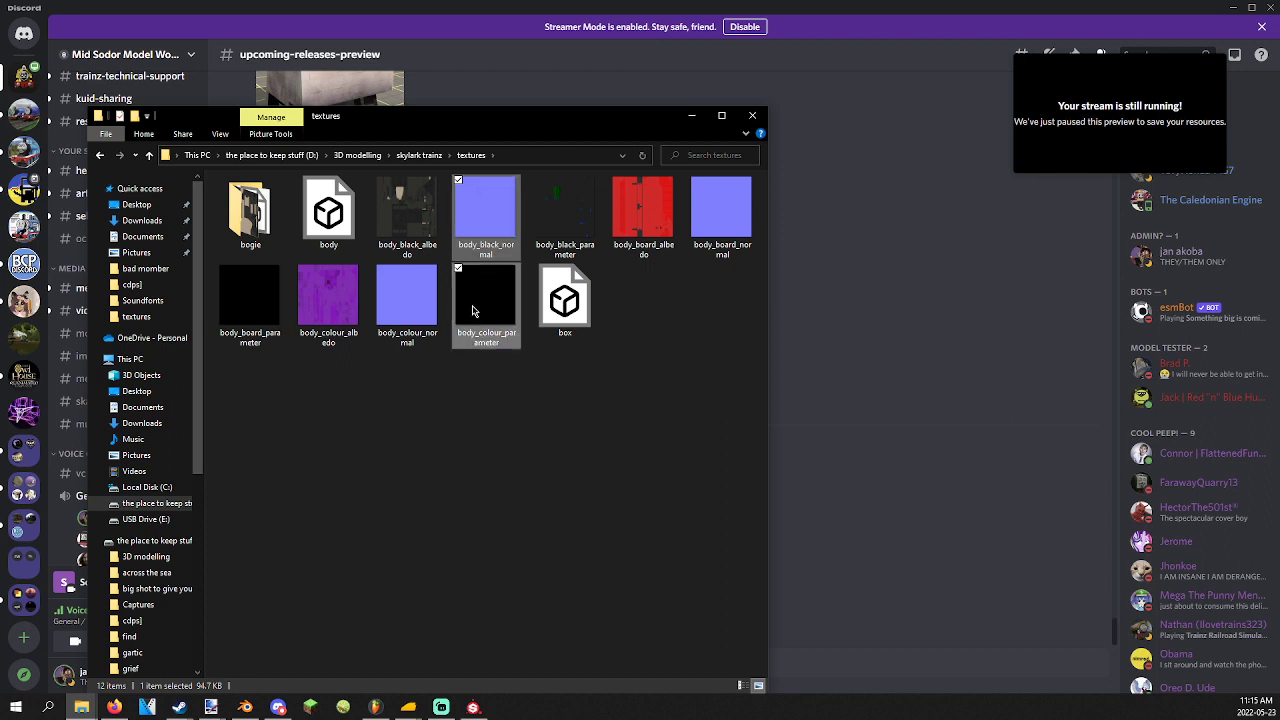
{"action": "right_click", "coordinate": [473, 311]}
{"action": "left_click", "coordinate": [241, 320], "text": "ctrl"}
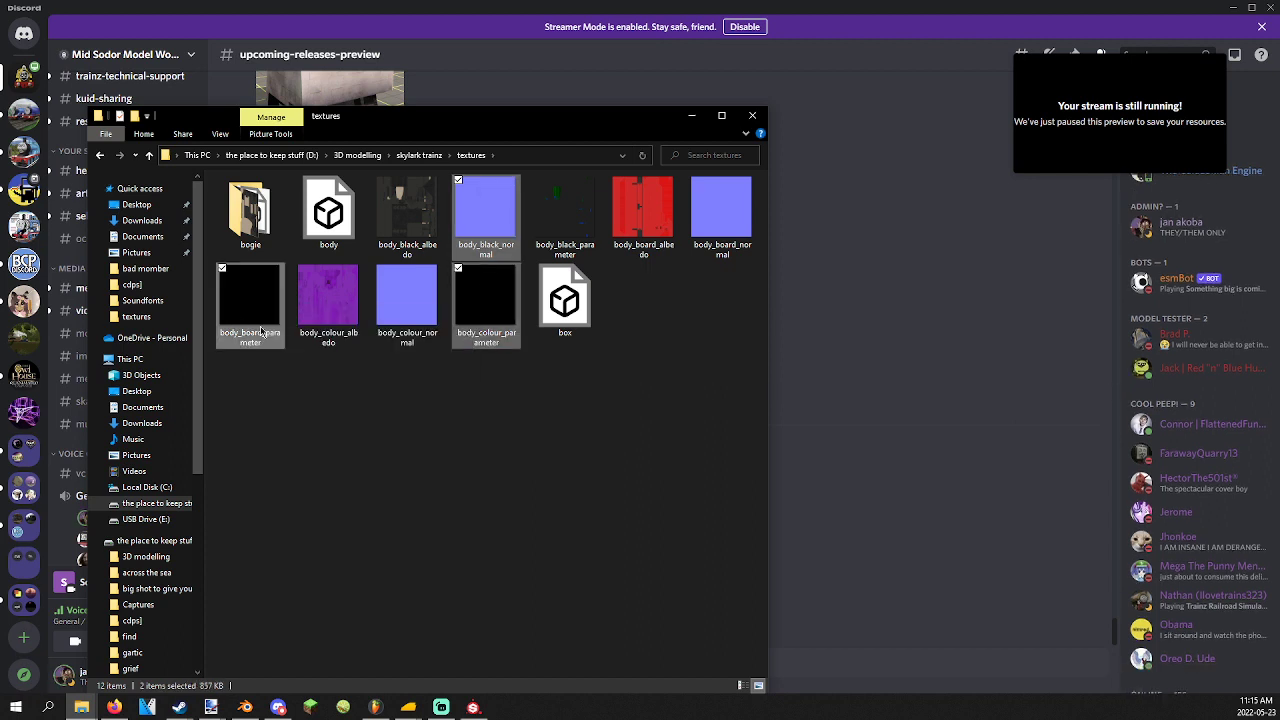
{"action": "right_click", "coordinate": [503, 316]}
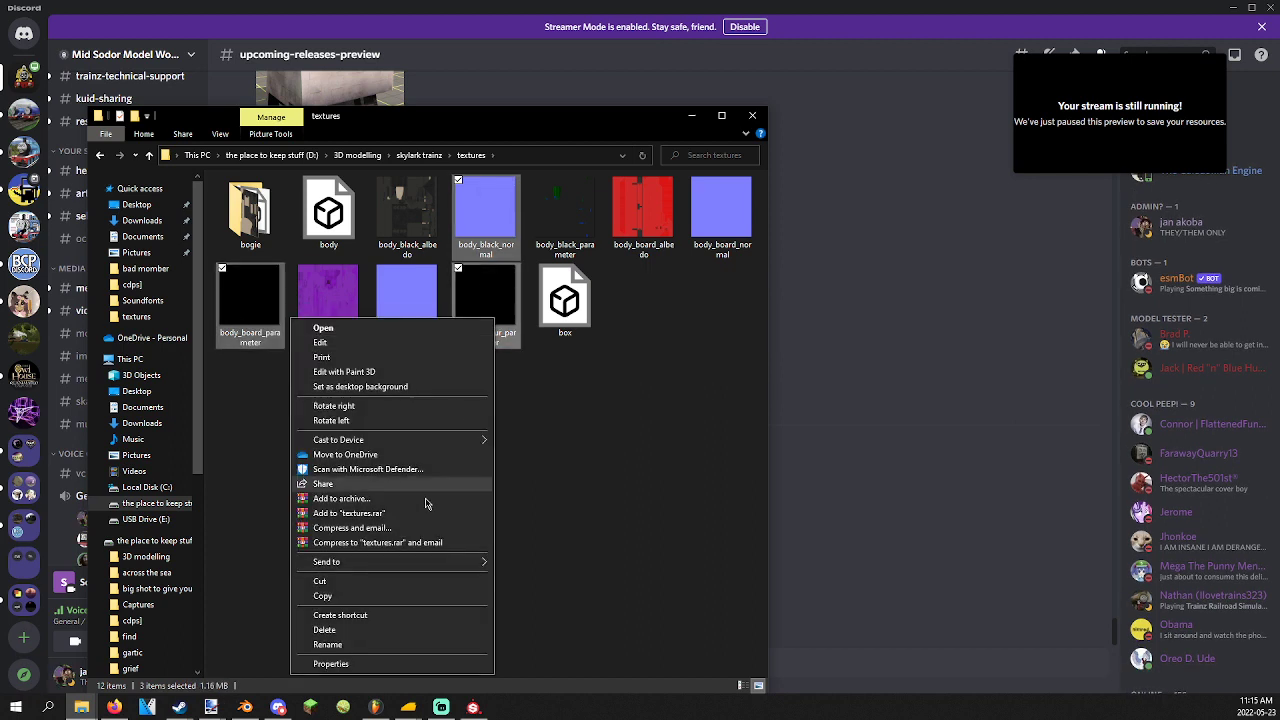
{"action": "left_click", "coordinate": [330, 597]}
{"action": "left_click_drag", "start_coordinate": [430, 115], "coordinate": [677, 109]}
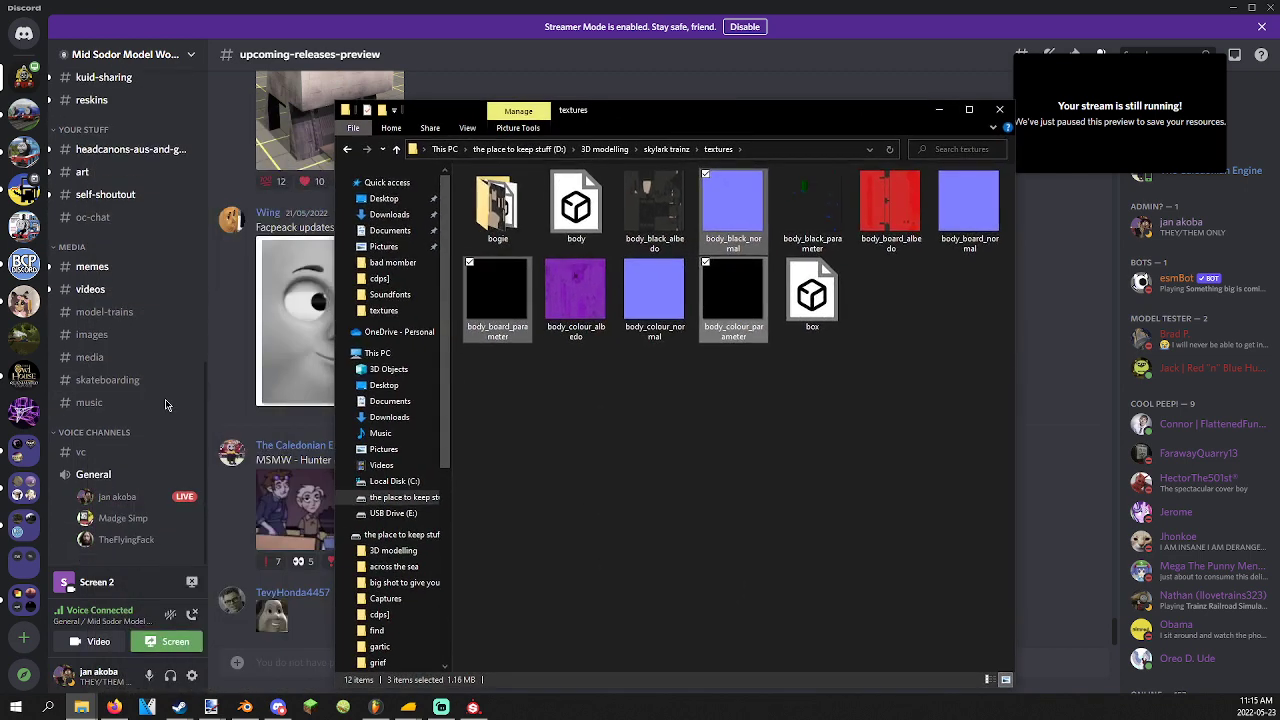
{"action": "double_click", "coordinate": [500, 225]}
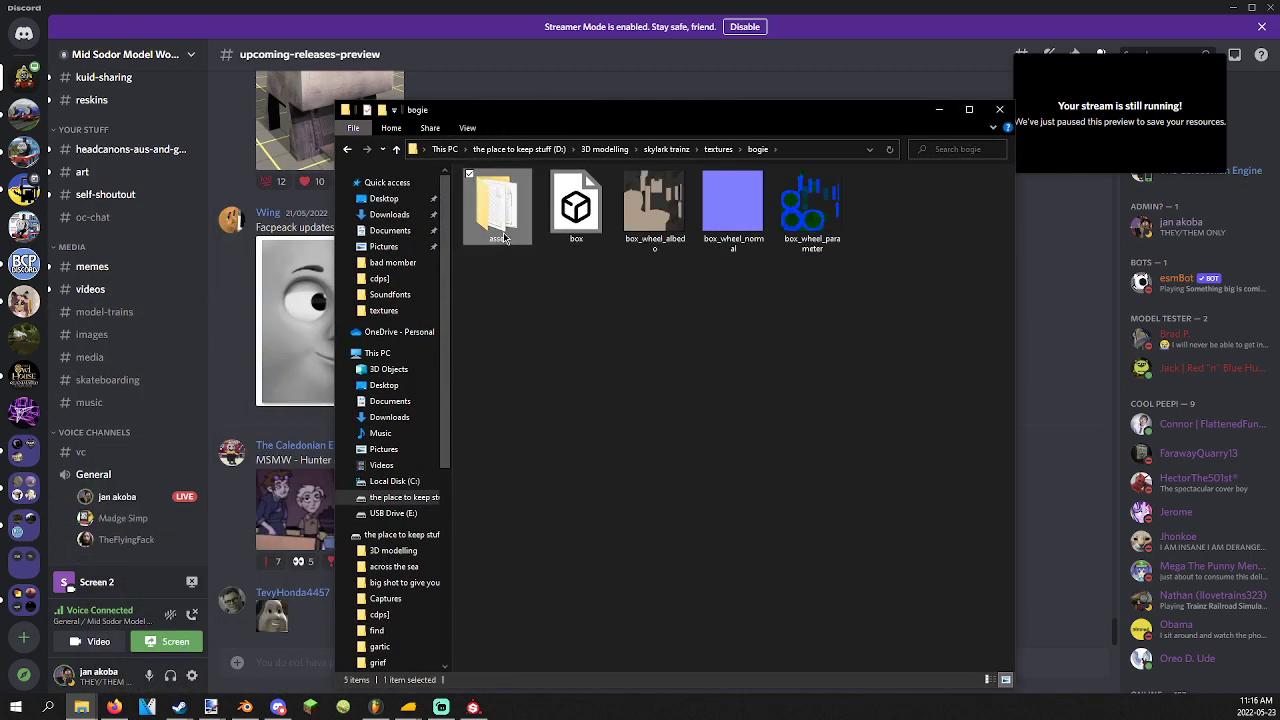
{"action": "double_click", "coordinate": [494, 205]}
{"action": "right_click", "coordinate": [518, 423]}
{"action": "left_click", "coordinate": [420, 514]}
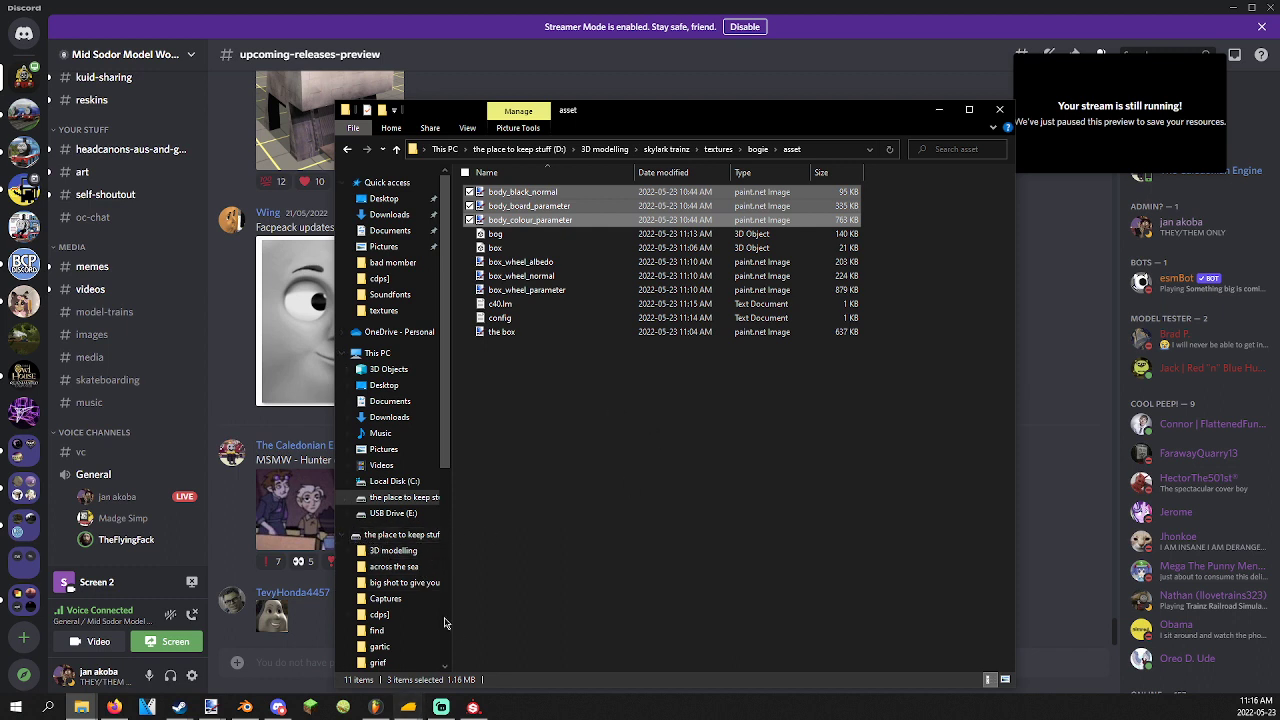
Set the 1.00 mesh entry's name in c40.lm to bog.trainzmesh, then save and close the file.
{"action": "double_click", "coordinate": [505, 303]}
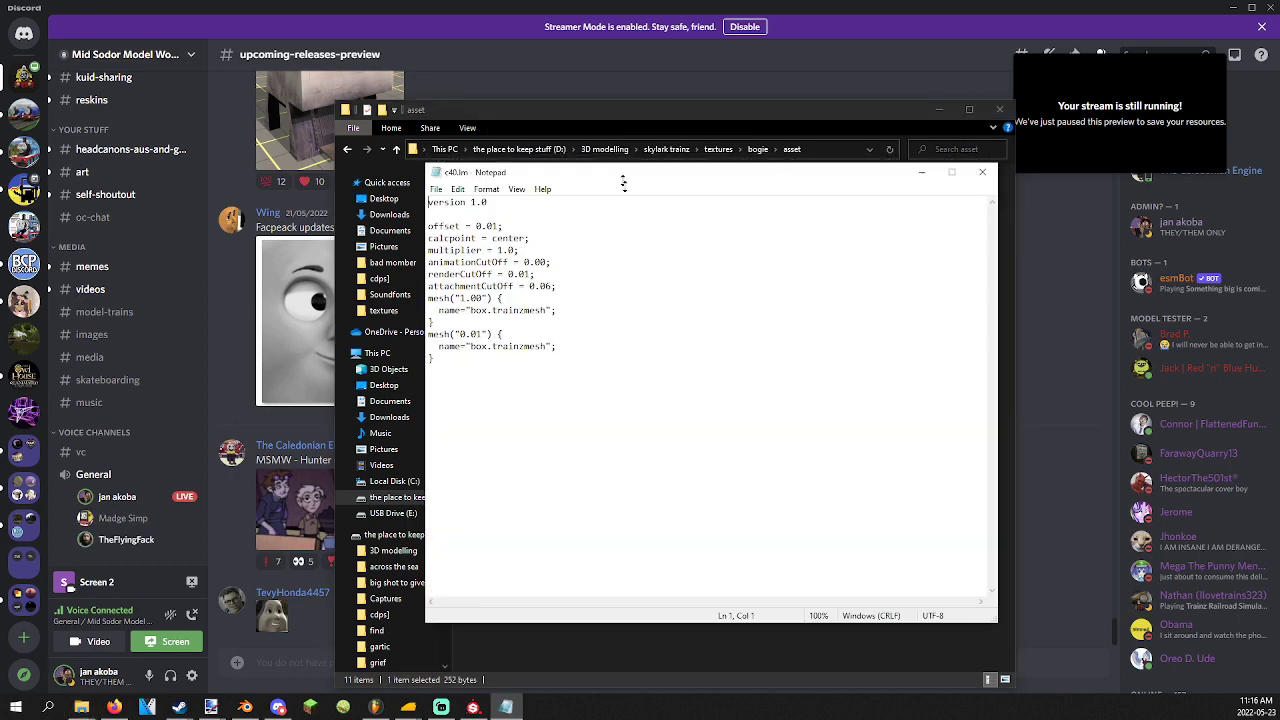
{"action": "left_click_drag", "start_coordinate": [595, 175], "coordinate": [595, 406]}
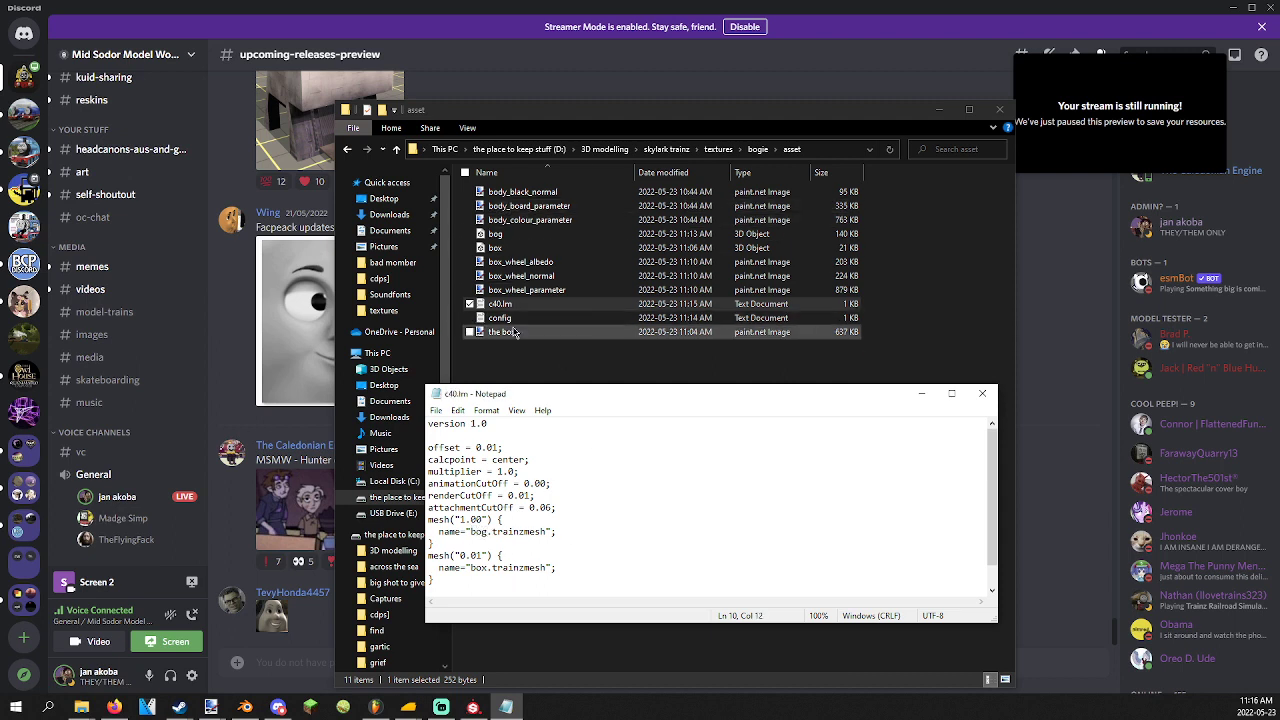
{"action": "left_click", "coordinate": [982, 393]}
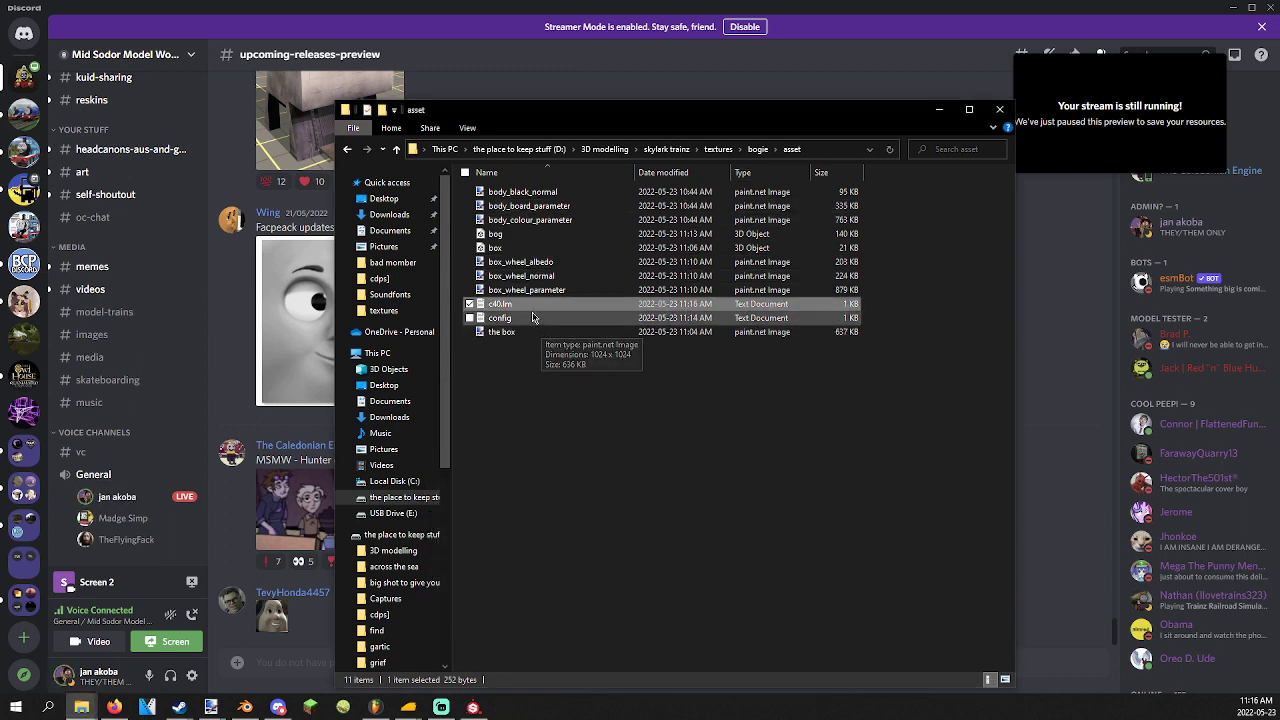
Open the asset folder's config file, set its kind to "bogey", then save and close it.
{"action": "double_click", "coordinate": [533, 317]}
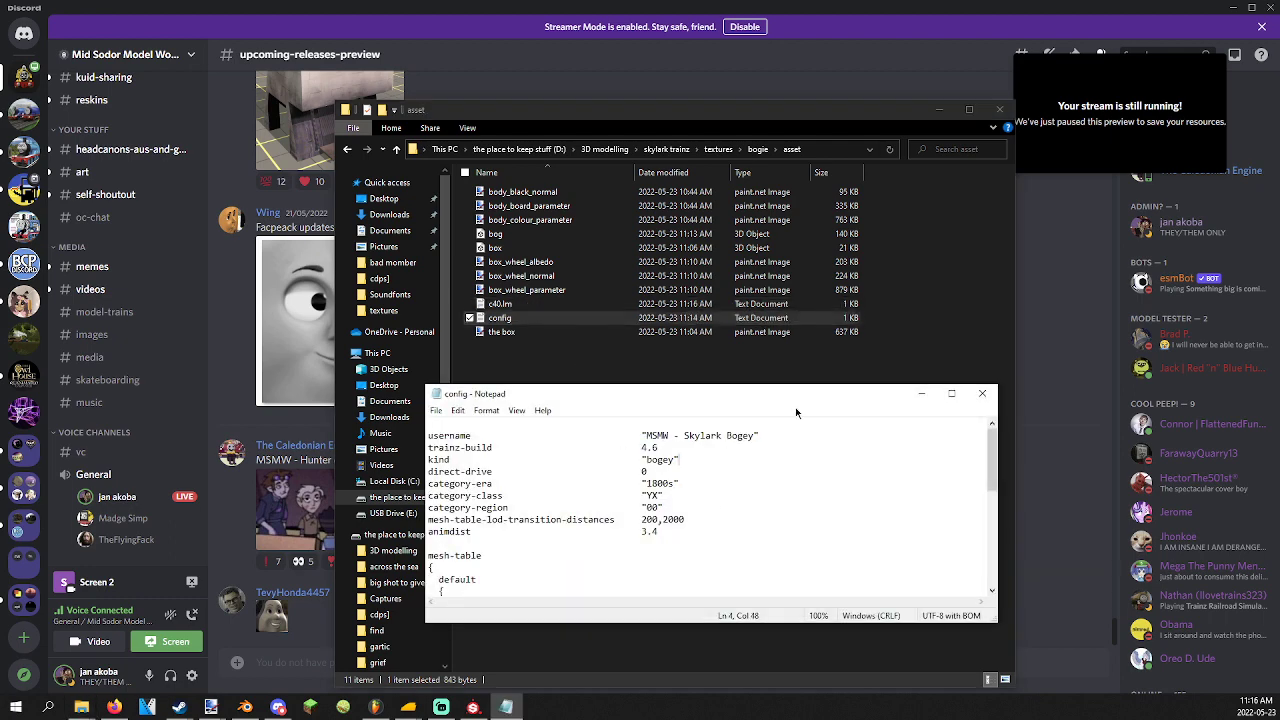
{"action": "left_click", "coordinate": [982, 394]}
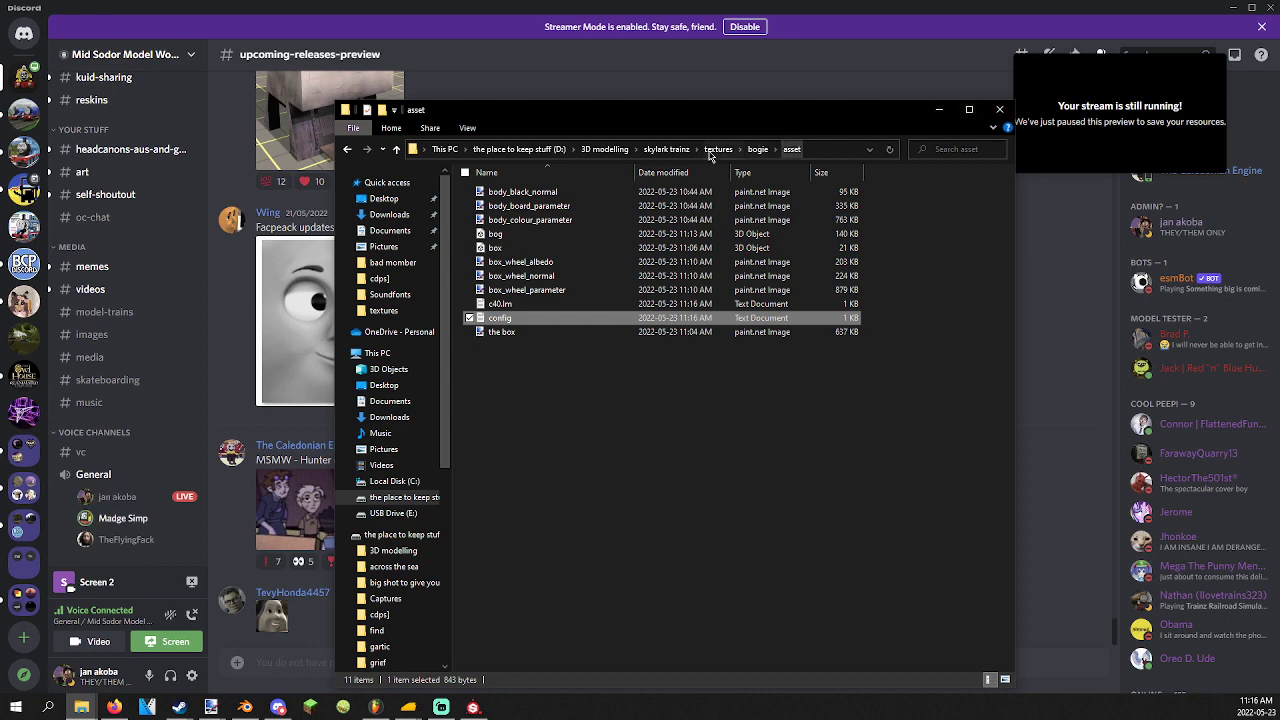
Go up to the bogie folder and install its asset folder into Trainz Content Manager.
{"action": "left_click", "coordinate": [757, 149]}
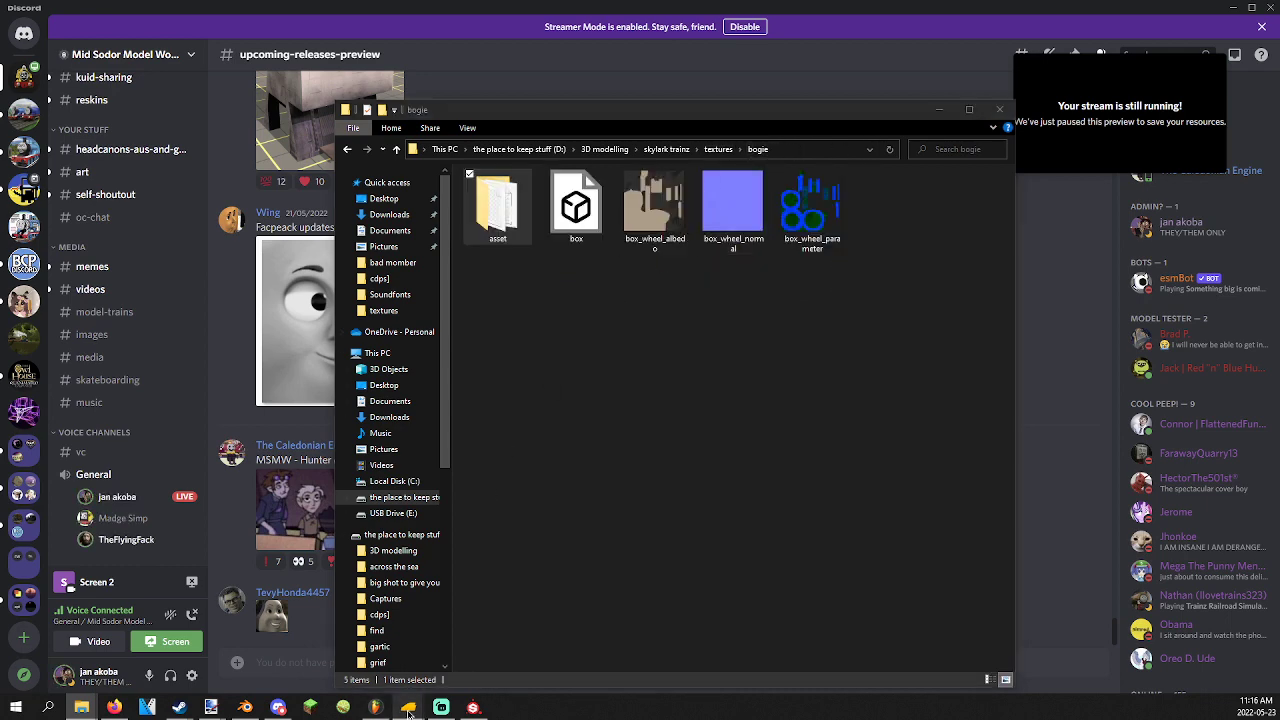
{"action": "mouse_move", "coordinate": [408, 707]}
{"action": "left_click", "coordinate": [600, 648]}
{"action": "left_click_drag", "start_coordinate": [278, 166], "coordinate": [268, 165]}
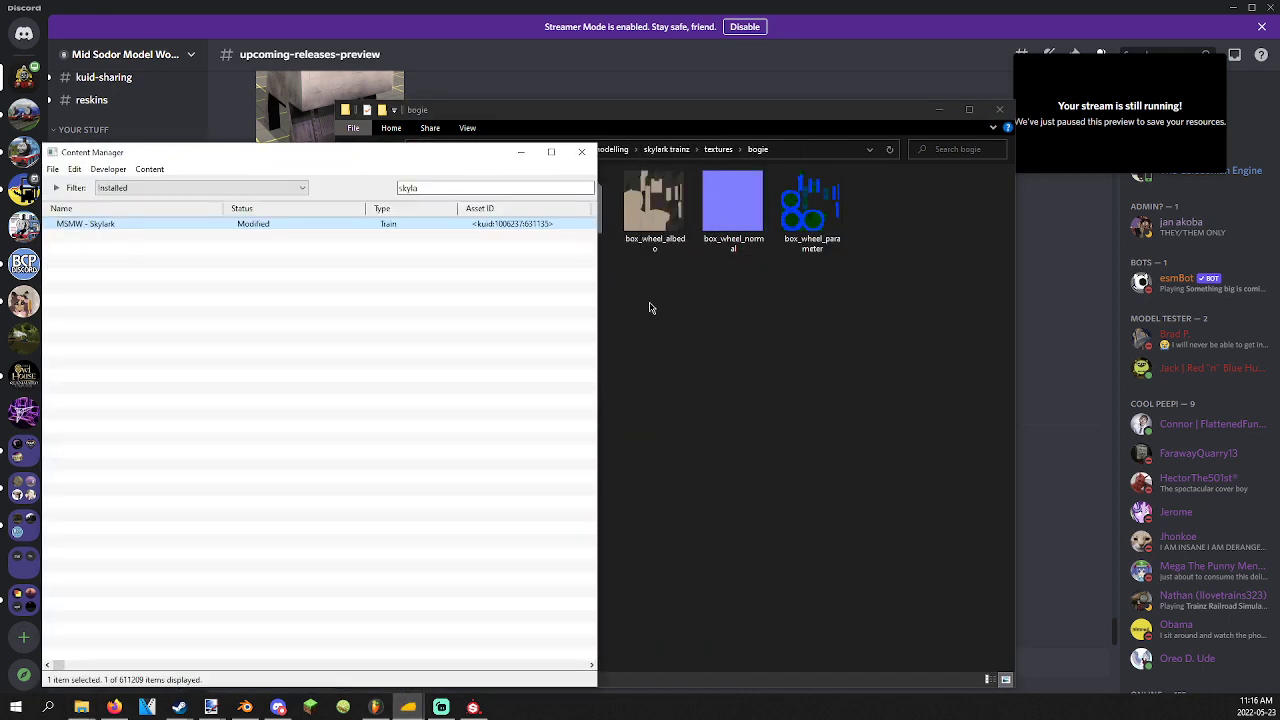
{"action": "left_click", "coordinate": [649, 306]}
{"action": "left_click_drag", "start_coordinate": [510, 207], "coordinate": [223, 371]}
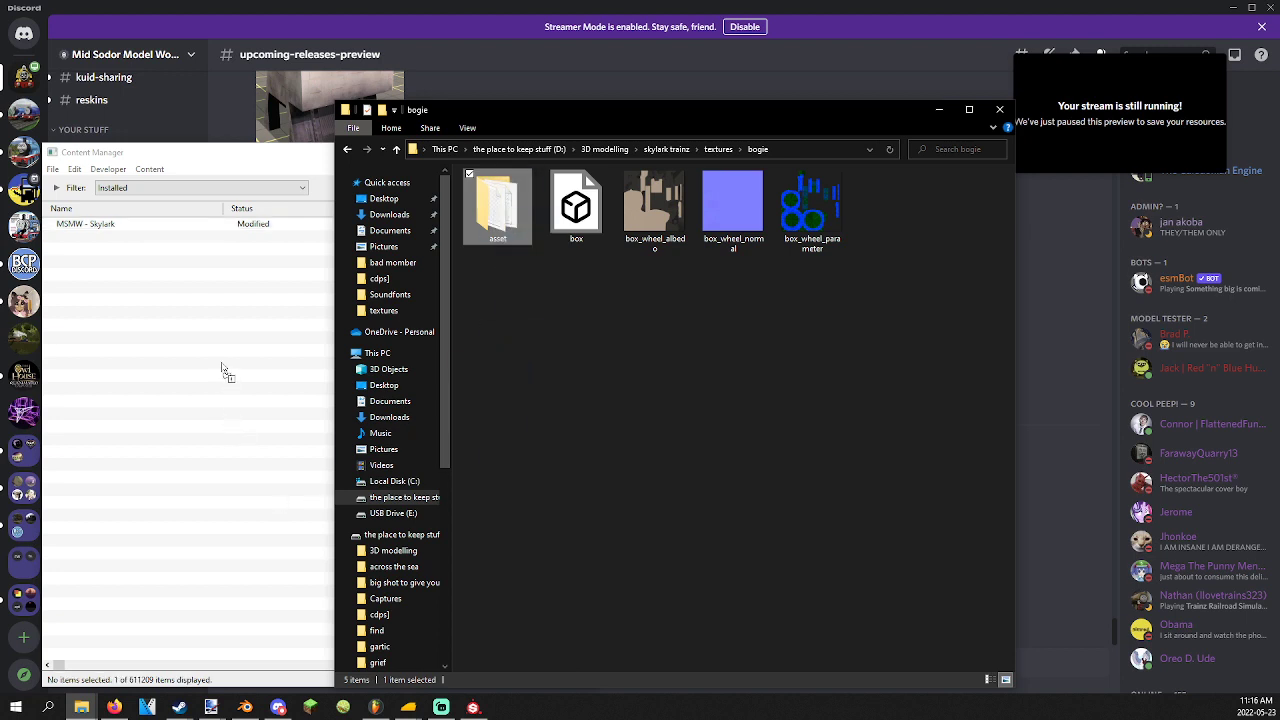
{"action": "left_click_drag", "start_coordinate": [218, 97], "coordinate": [241, 287]}
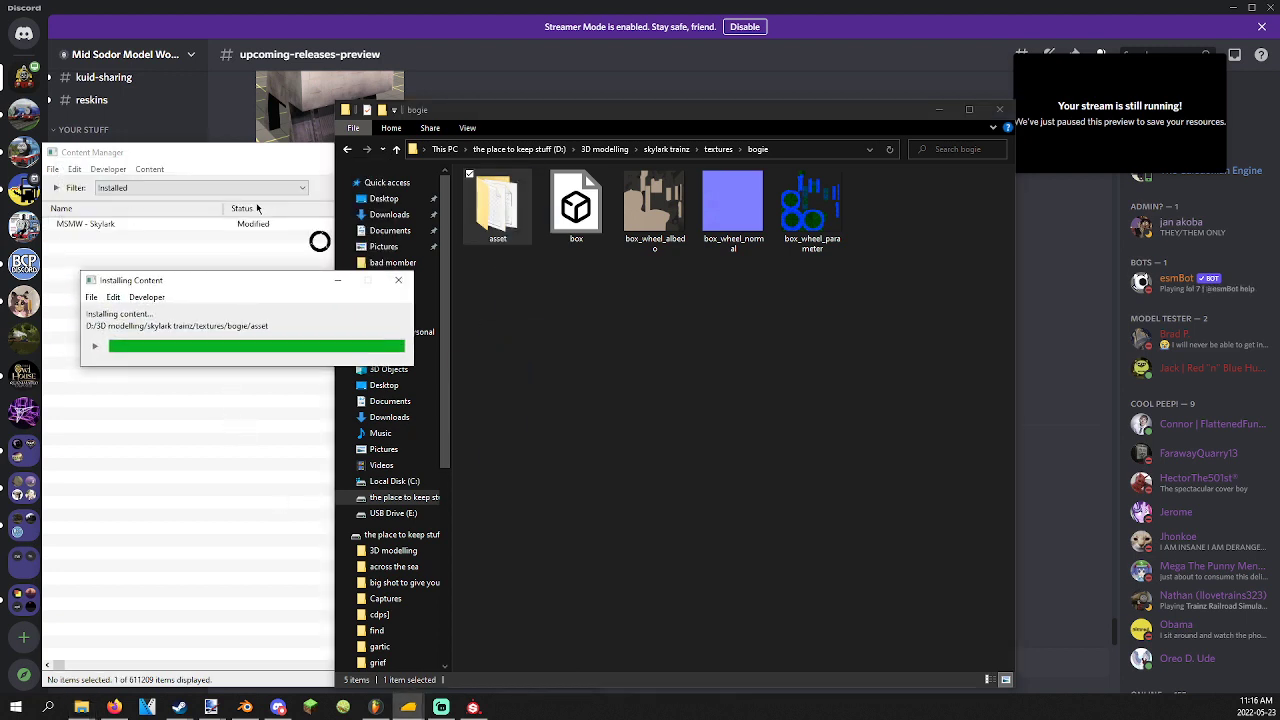
Filter the content list to Today, clear the name search and close the finished installation window.
{"action": "left_click", "coordinate": [235, 188]}
{"action": "left_click", "coordinate": [150, 188]}
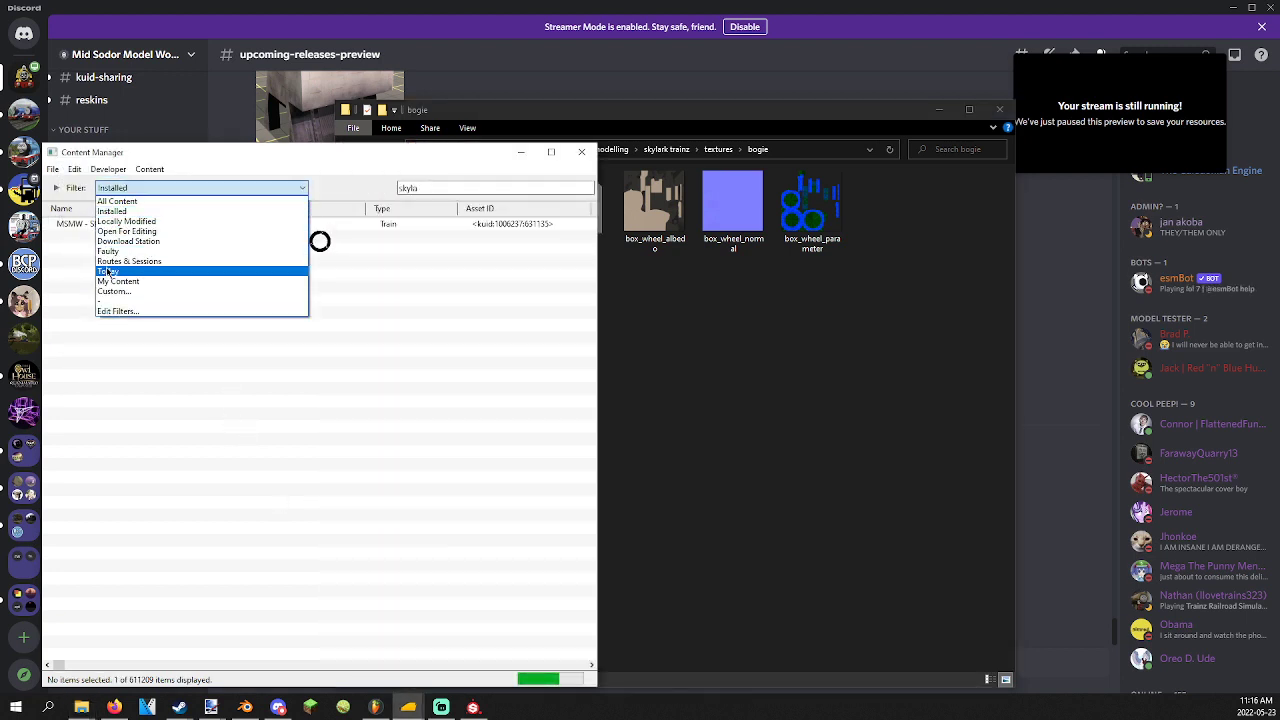
{"action": "left_click", "coordinate": [108, 271]}
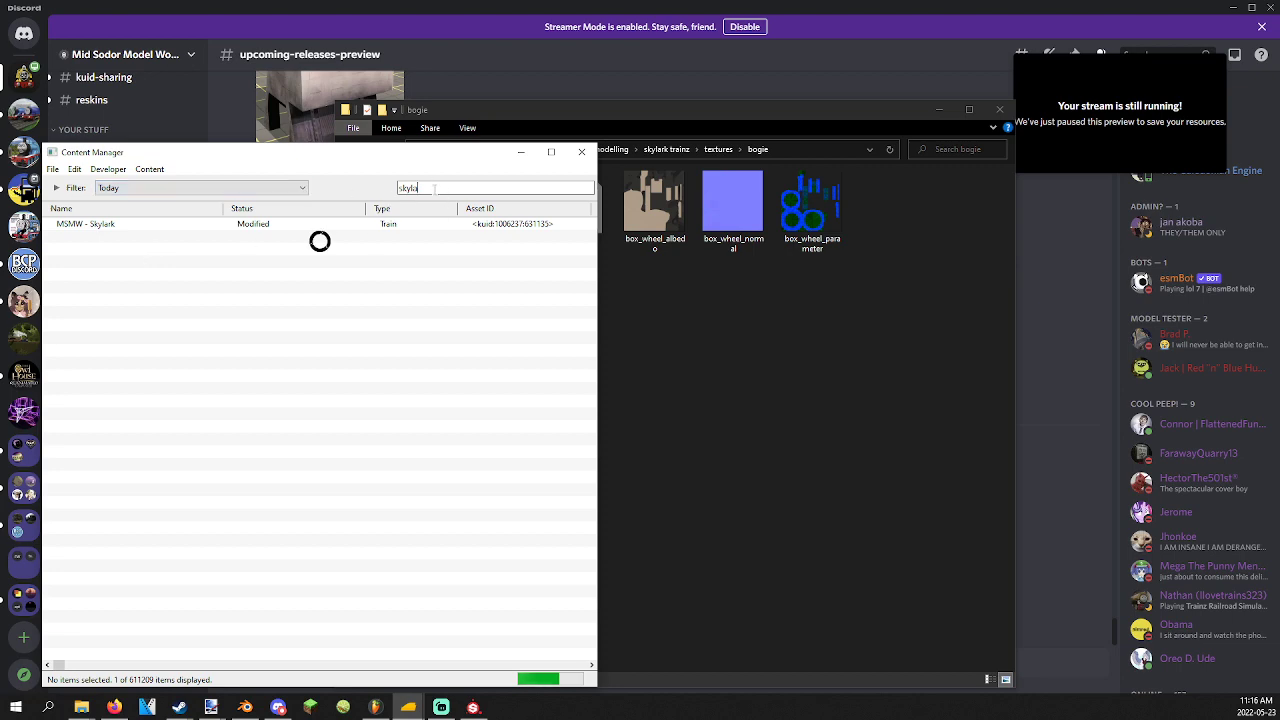
{"action": "key", "text": "BackSpace"}
{"action": "left_click_drag", "start_coordinate": [456, 143], "coordinate": [936, 131]}
{"action": "left_click", "coordinate": [402, 281]}
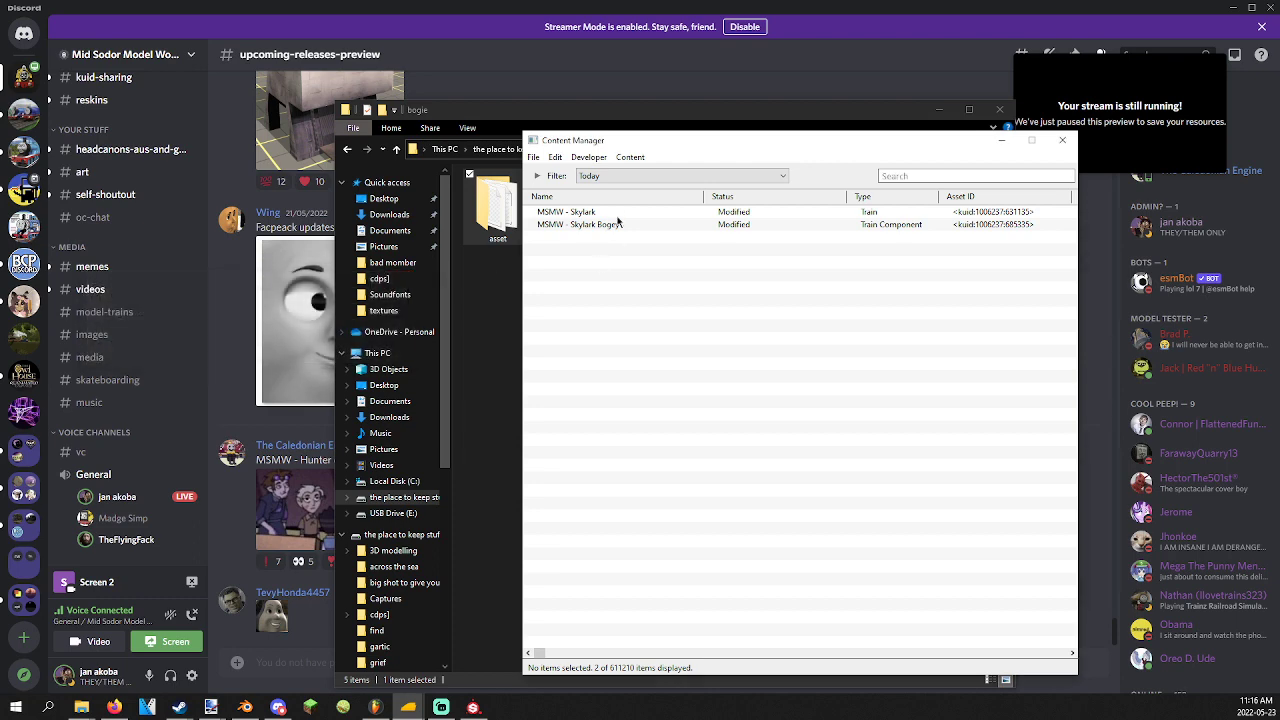
Open the config file of MSMW - Skylark and search for other uses of bogey 0's KUID.
{"action": "right_click", "coordinate": [617, 214]}
{"action": "mouse_move", "coordinate": [650, 304]}
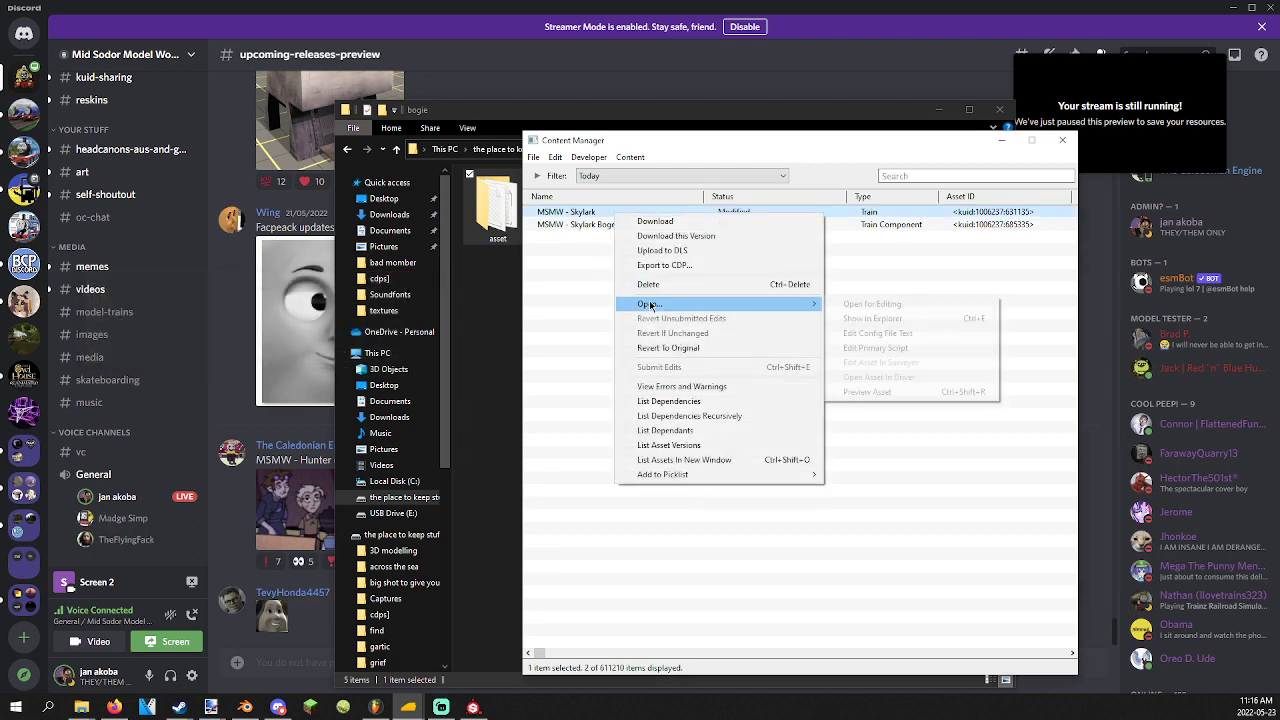
{"action": "left_click", "coordinate": [857, 348]}
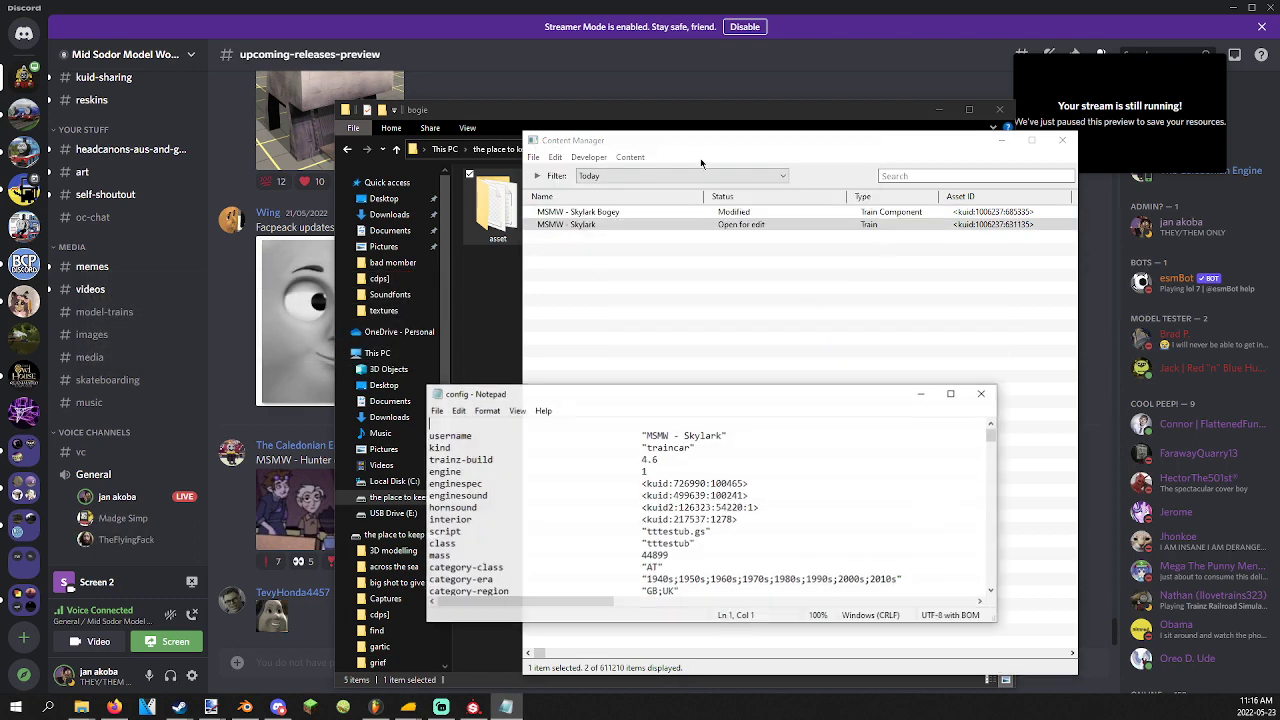
{"action": "scroll", "coordinate": [568, 497], "scroll_direction": "down", "scroll_amount": 10}
{"action": "scroll", "coordinate": [568, 497], "scroll_direction": "down", "scroll_amount": 12}
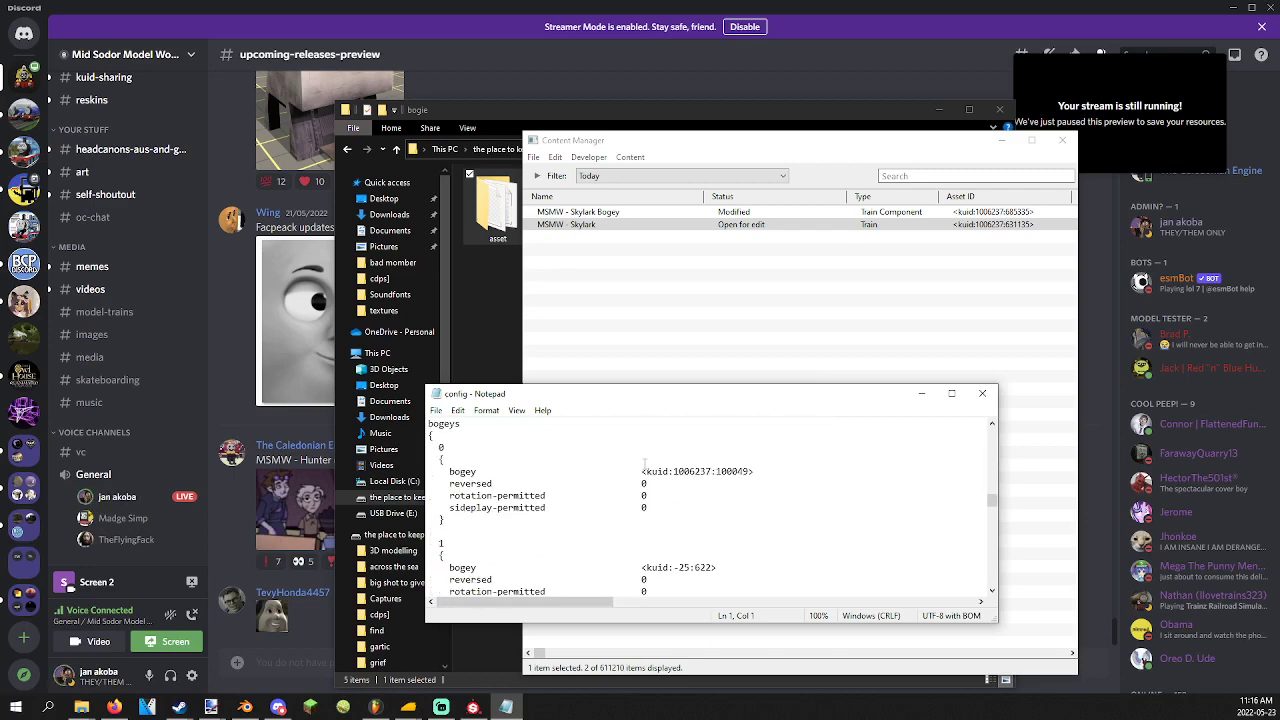
{"action": "left_click_drag", "start_coordinate": [643, 470], "coordinate": [751, 472]}
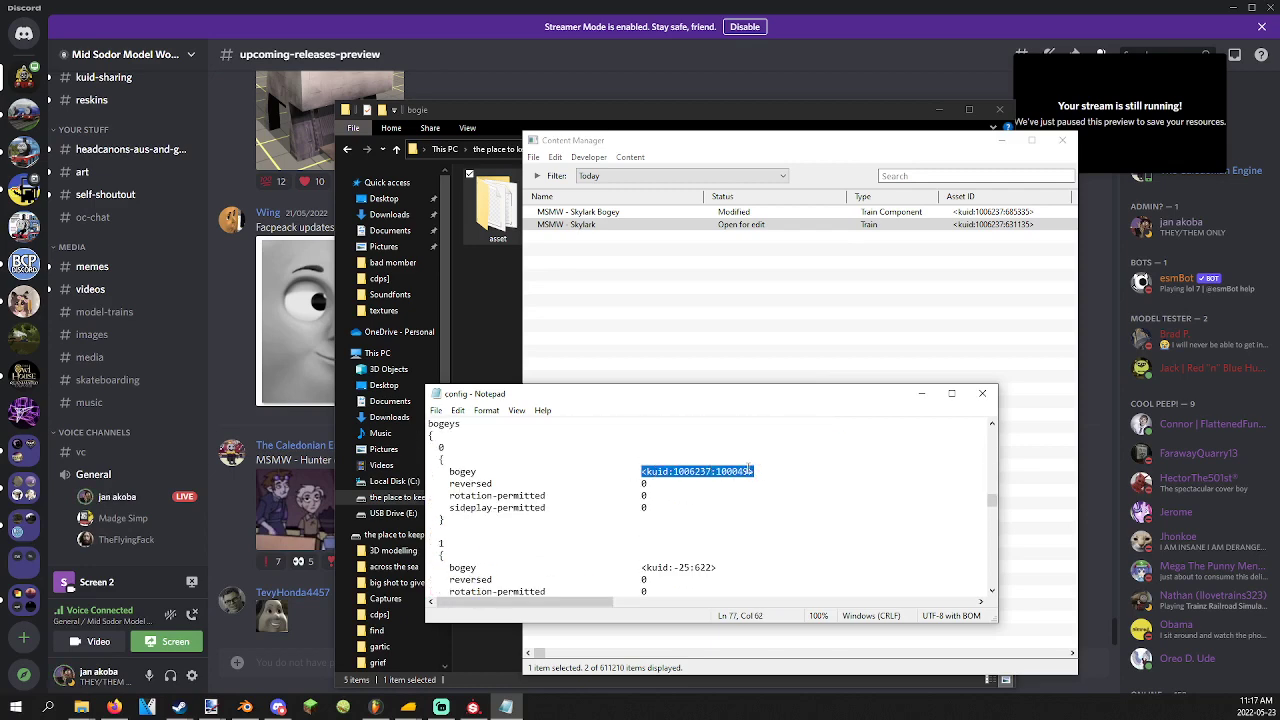
{"action": "key", "text": "ctrl+f"}
{"action": "left_click", "coordinate": [667, 530]}
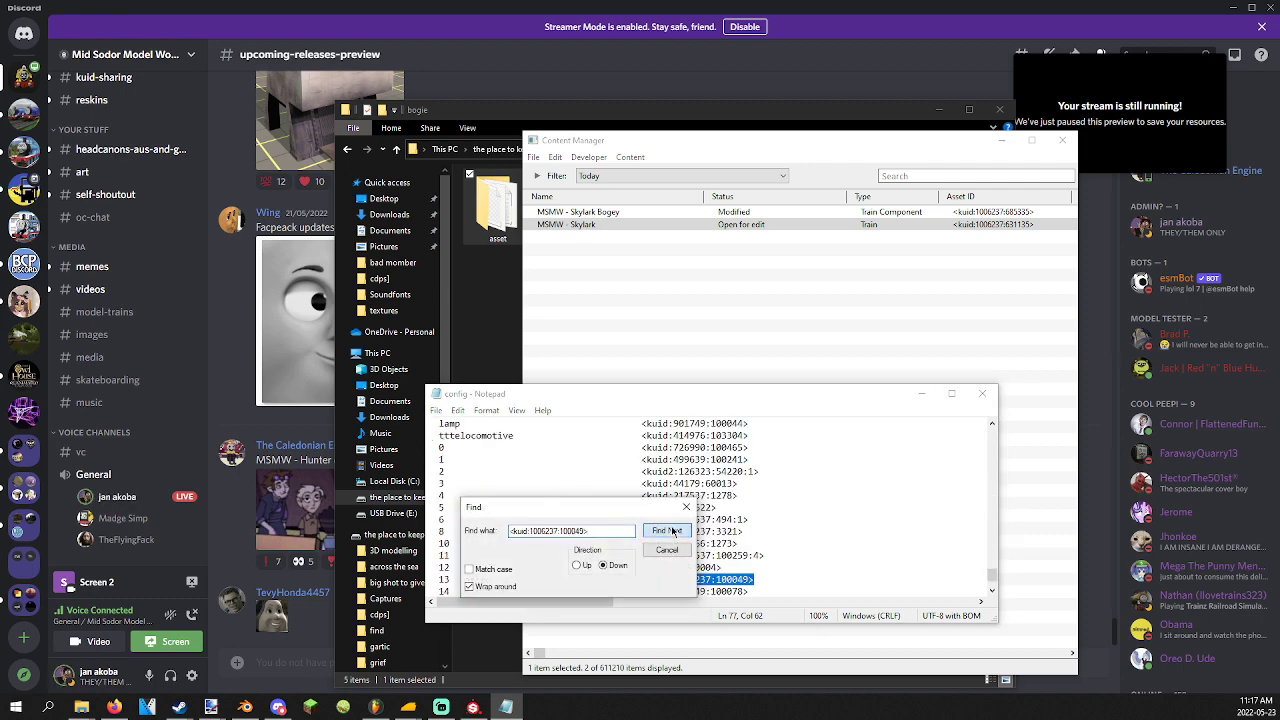
Replace kuid-table entry 13 with MSMW - Skylark Bogey's asset ID, <kuid:1006237:685335>, removing the asset name pasted with it.
{"action": "left_click", "coordinate": [612, 212]}
{"action": "left_click", "coordinate": [667, 392]}
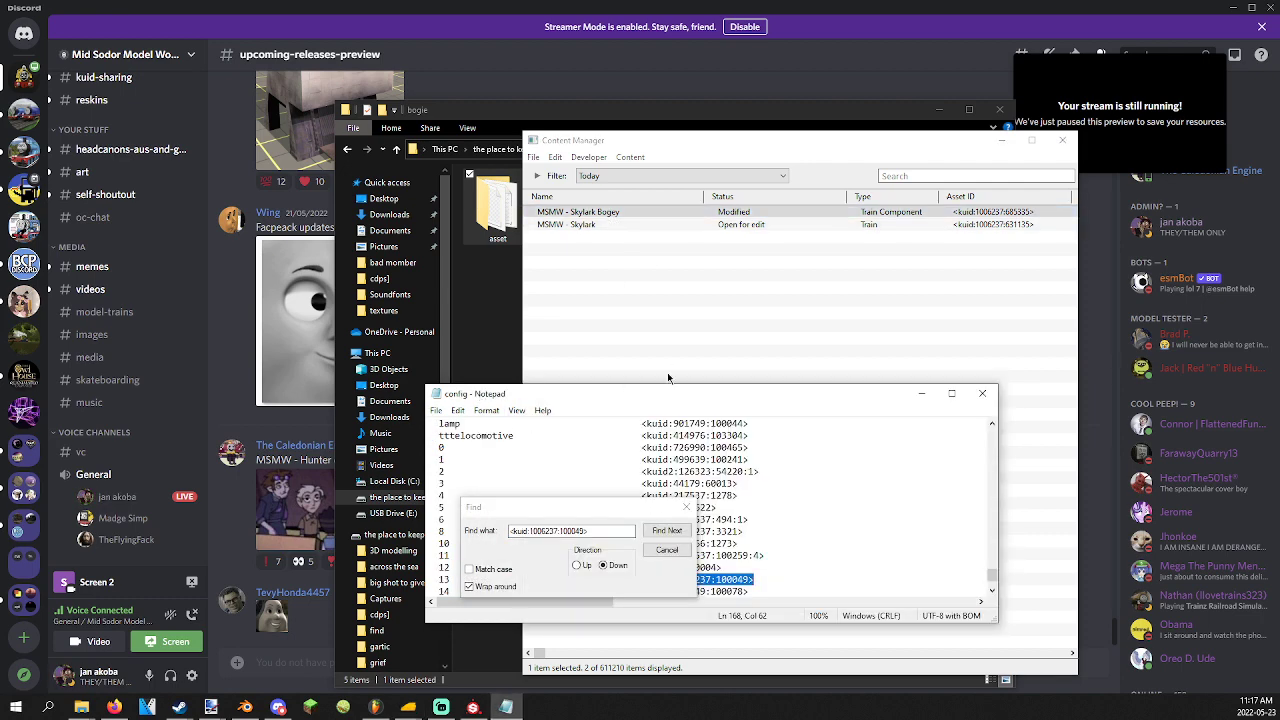
{"action": "left_click_drag", "start_coordinate": [665, 386], "coordinate": [665, 97]}
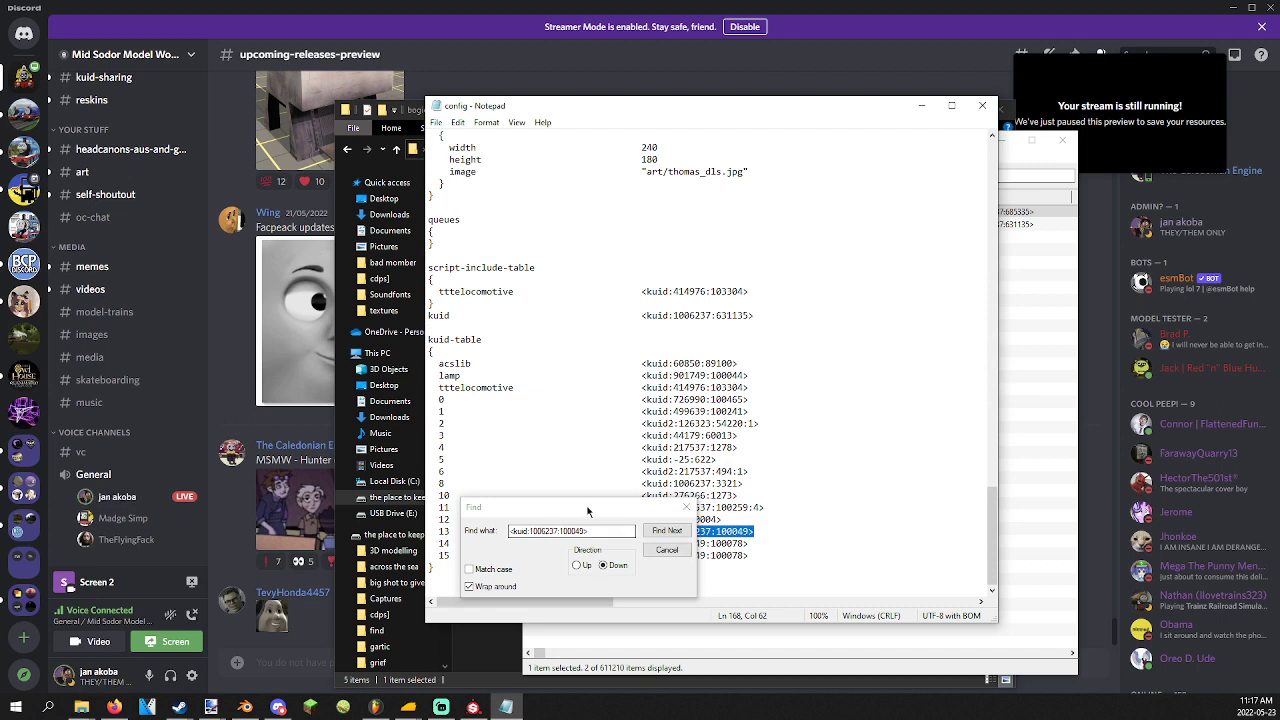
{"action": "left_click_drag", "start_coordinate": [588, 511], "coordinate": [396, 357]}
{"action": "left_click", "coordinate": [664, 111]}
{"action": "type", "text": "<kuid:1006237:685335> MSMW - Skylark Bogey"}
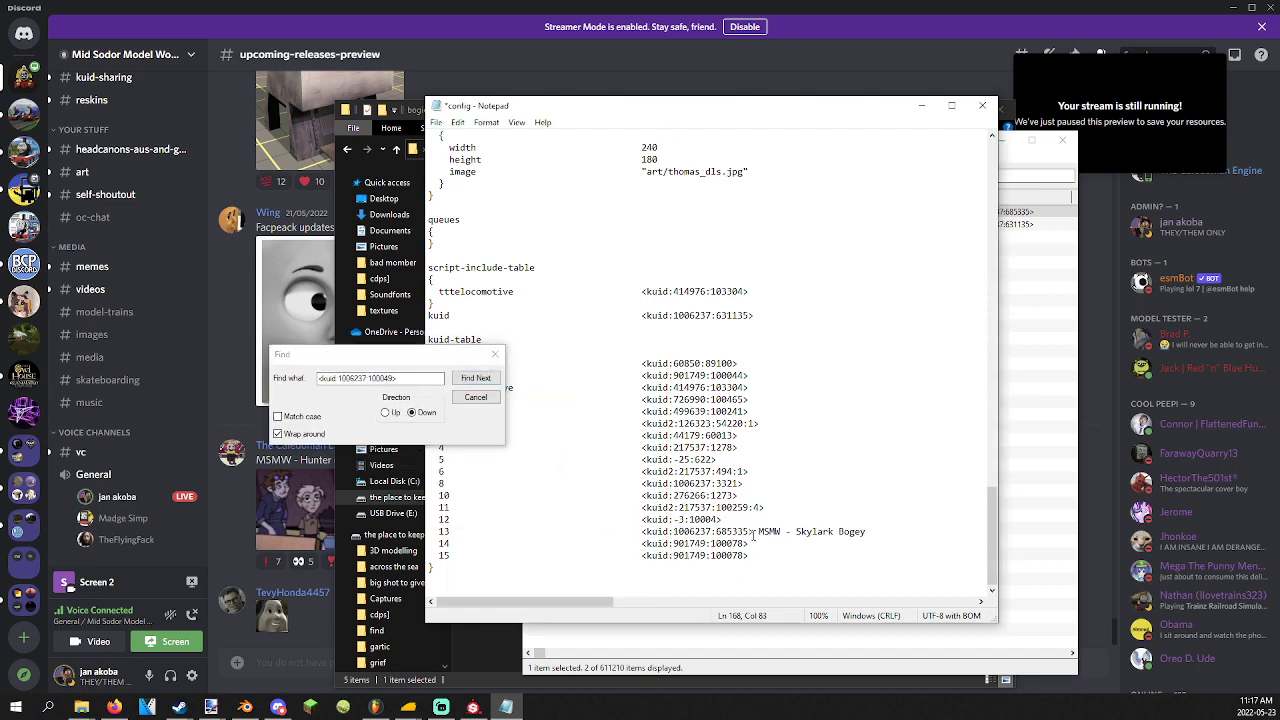
{"action": "left_click_drag", "start_coordinate": [754, 535], "coordinate": [864, 537]}
{"action": "key", "text": "Delete"}
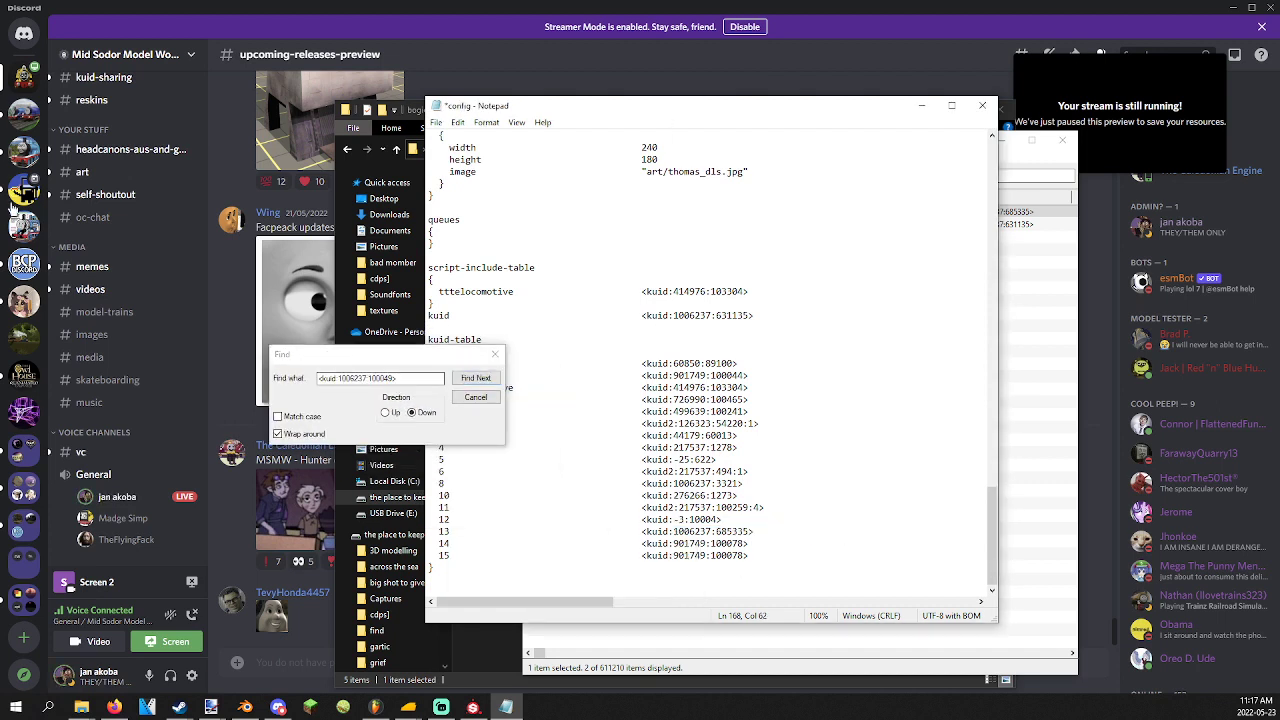
Set bogey 0 in the bogeys section to <kuid:1006237:685335>, without the asset name, and save the config.
{"action": "left_click", "coordinate": [476, 378]}
{"action": "left_click", "coordinate": [560, 128]}
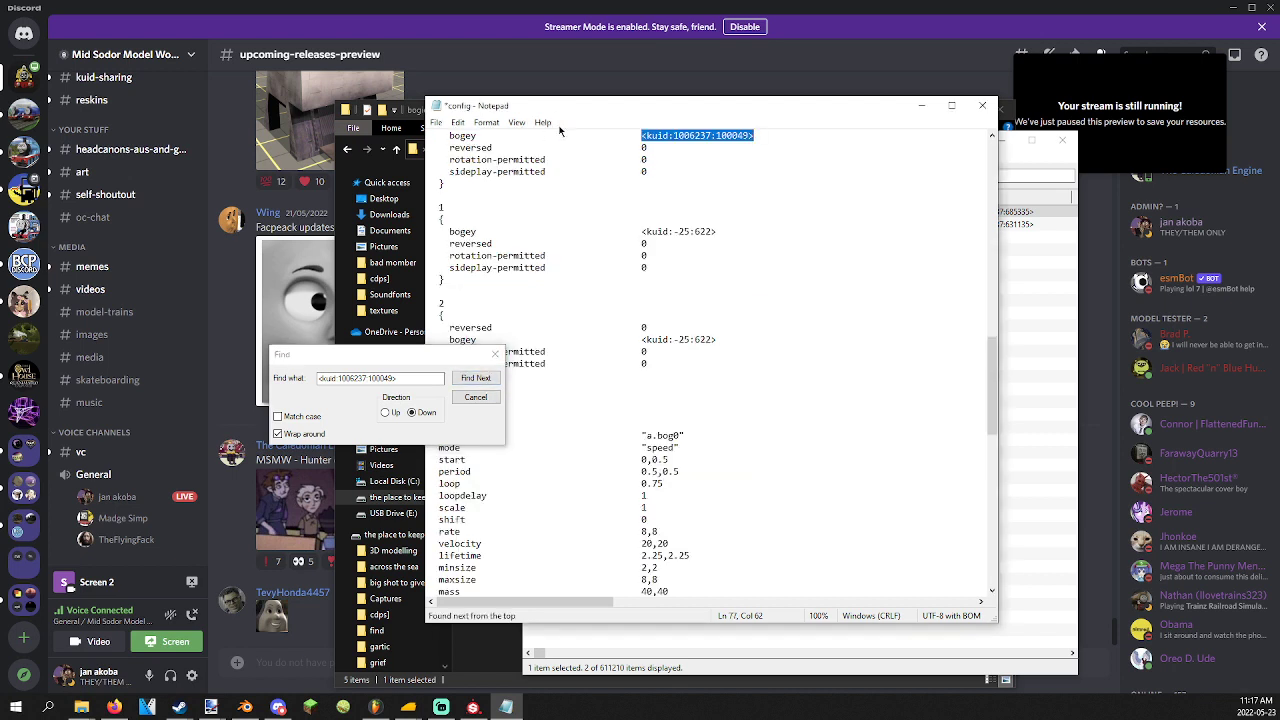
{"action": "type", "text": "<kuid:1006237:685335> MSMW - Skylark Bogey"}
{"action": "left_click_drag", "start_coordinate": [750, 135], "coordinate": [888, 137]}
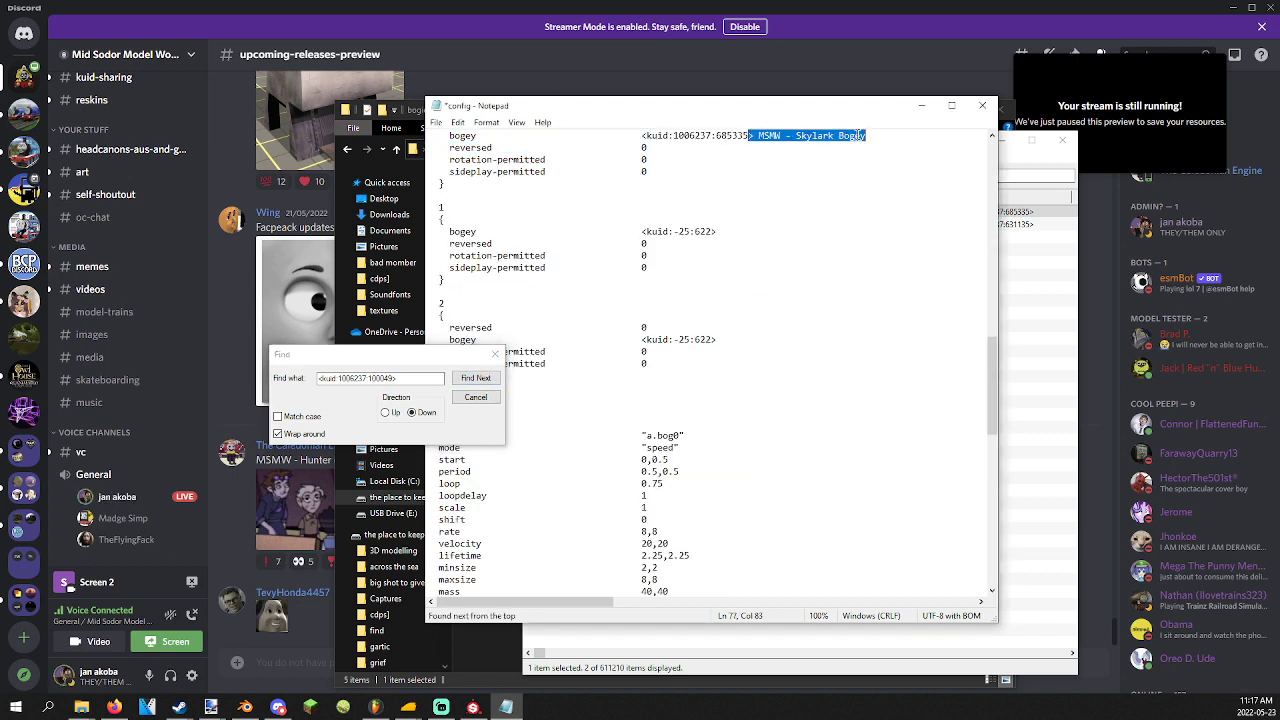
{"action": "type", "text": ">"}
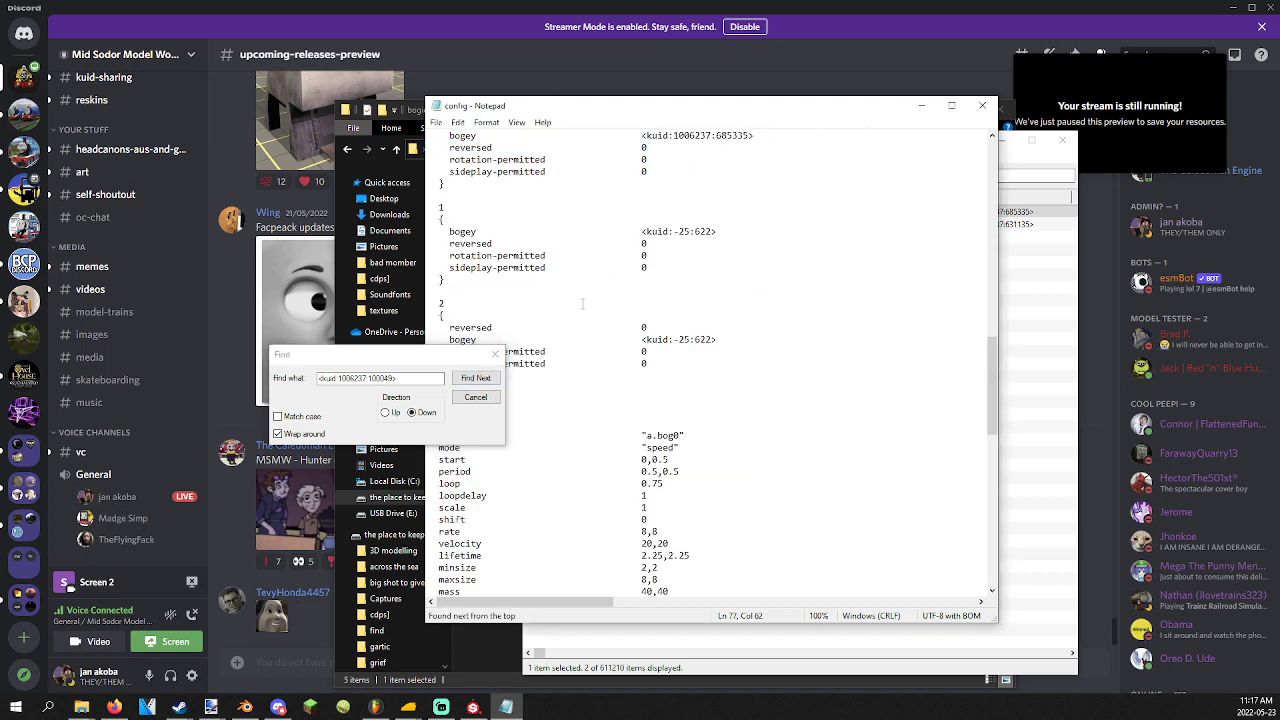
Search the config for any remaining use of the old bogey KUID, then close the file.
{"action": "left_click", "coordinate": [472, 378]}
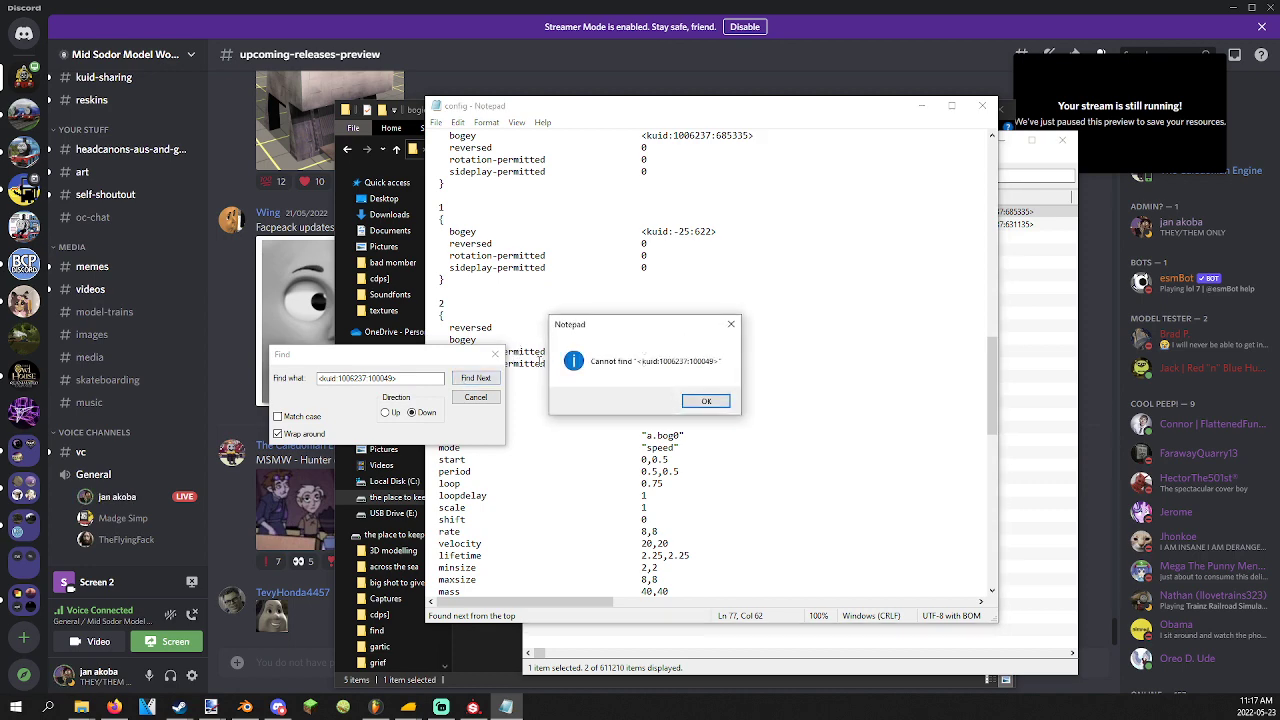
{"action": "left_click", "coordinate": [707, 401]}
{"action": "left_click", "coordinate": [495, 354]}
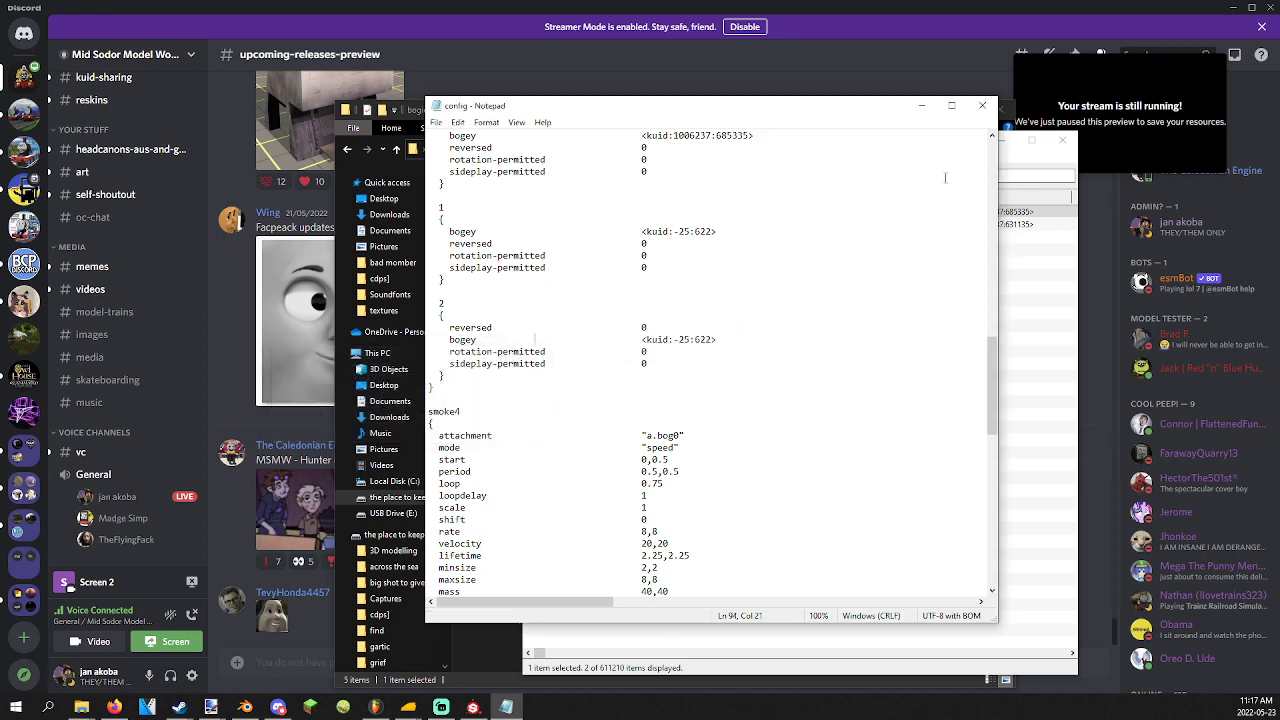
{"action": "left_click", "coordinate": [982, 105]}
Submit the edits to MSMW - Skylark and minimize the bogie folder window.
{"action": "right_click", "coordinate": [797, 224]}
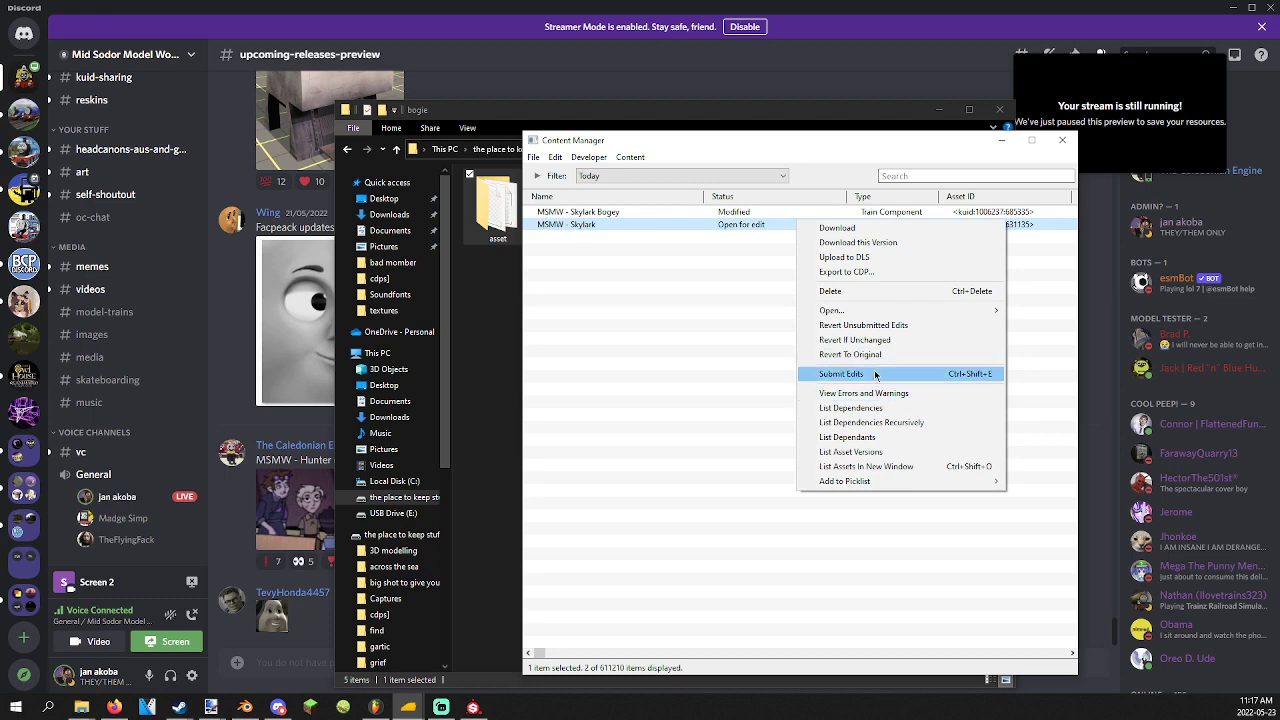
{"action": "left_click", "coordinate": [850, 375]}
{"action": "left_click", "coordinate": [490, 145]}
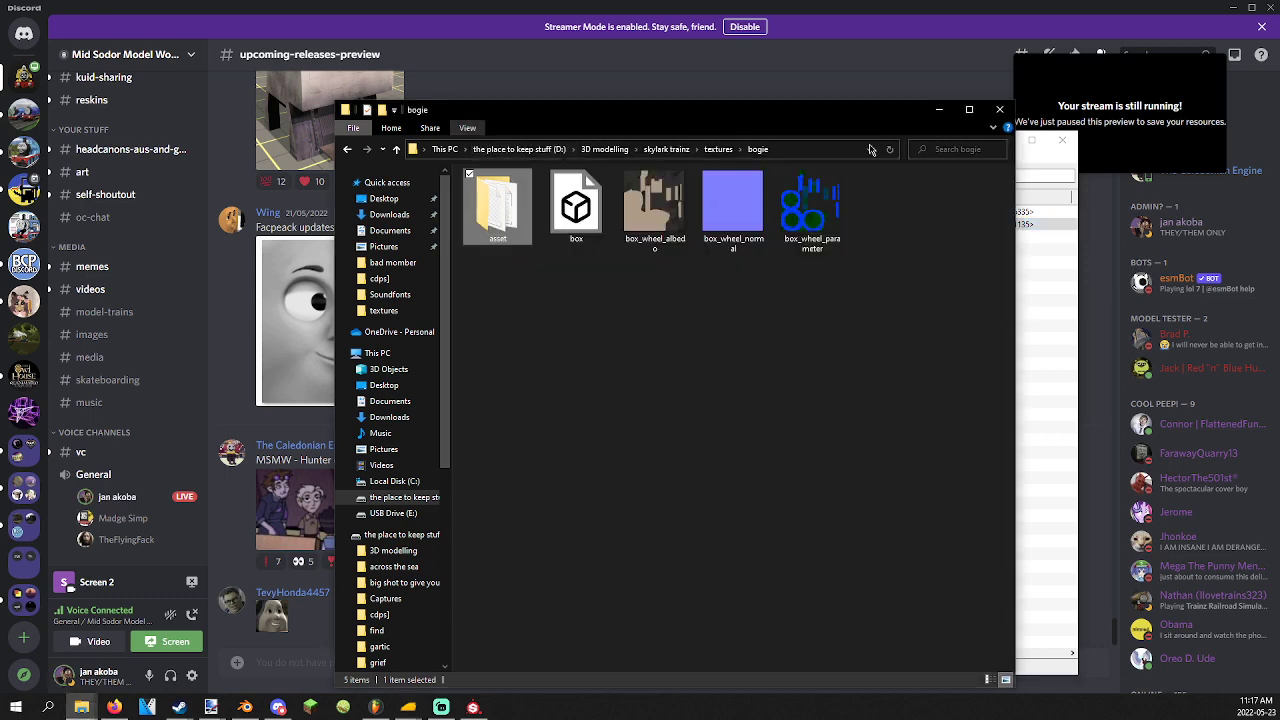
{"action": "left_click", "coordinate": [938, 109]}
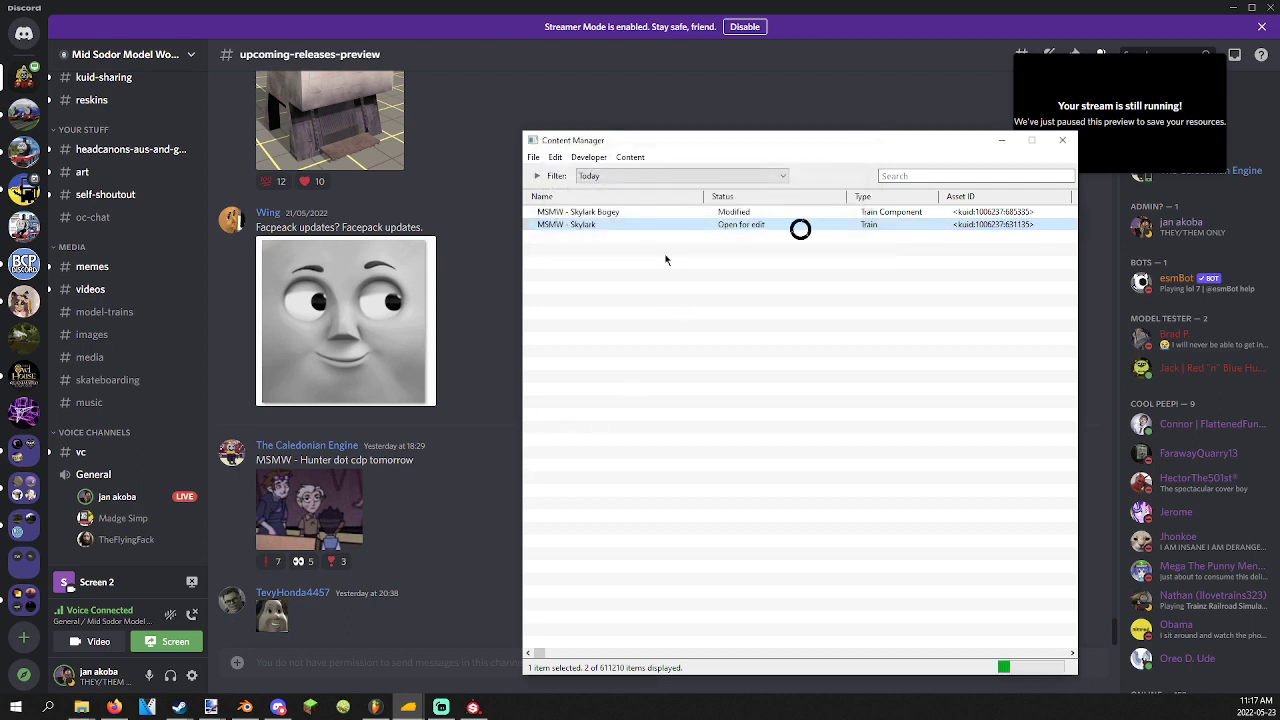
Preview the MSMW - Skylark asset.
{"action": "right_click", "coordinate": [645, 212]}
{"action": "mouse_move", "coordinate": [690, 301]}
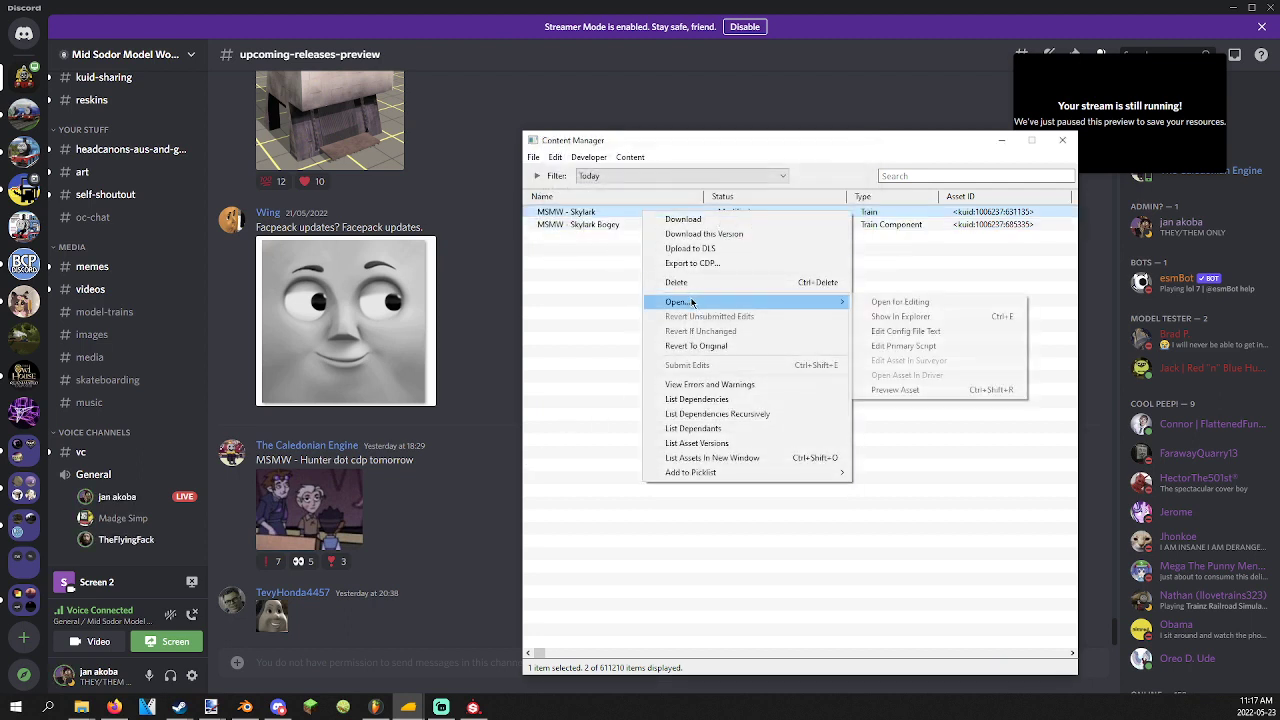
{"action": "left_click", "coordinate": [966, 390]}
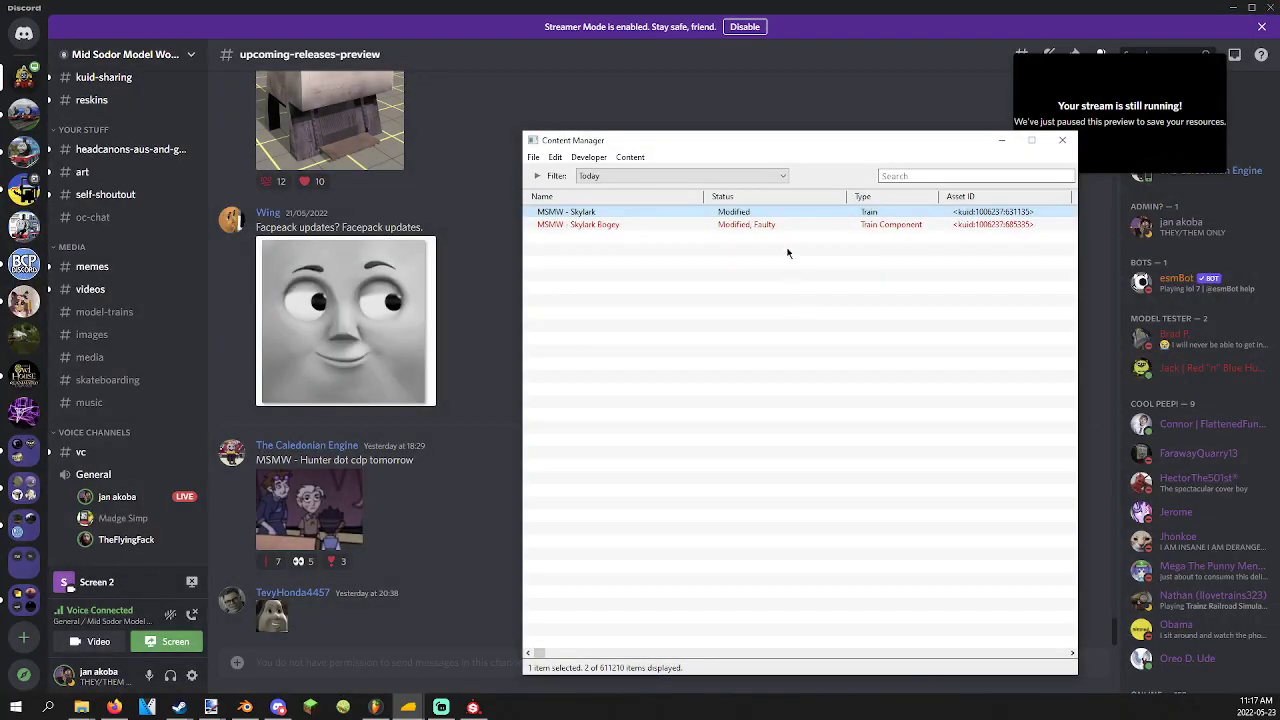
View the errors and warnings of MSMW - Skylark Bogey, then close the report.
{"action": "right_click", "coordinate": [784, 224]}
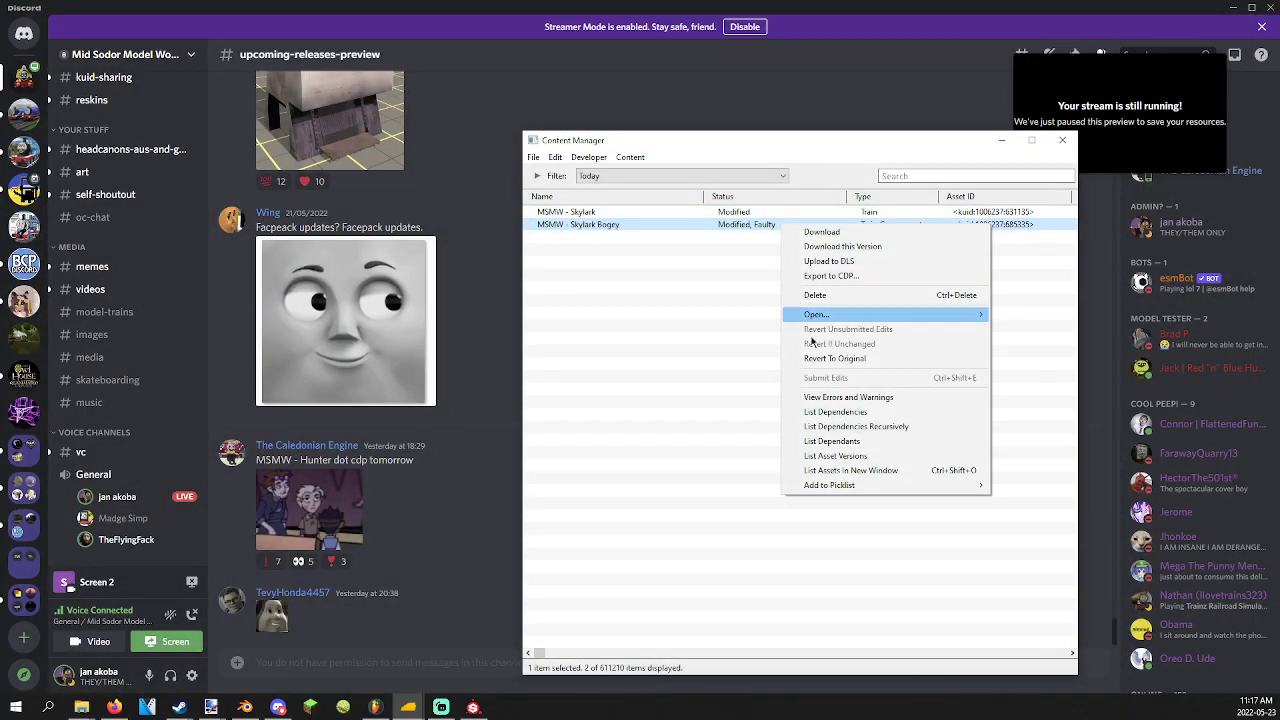
{"action": "left_click", "coordinate": [840, 397]}
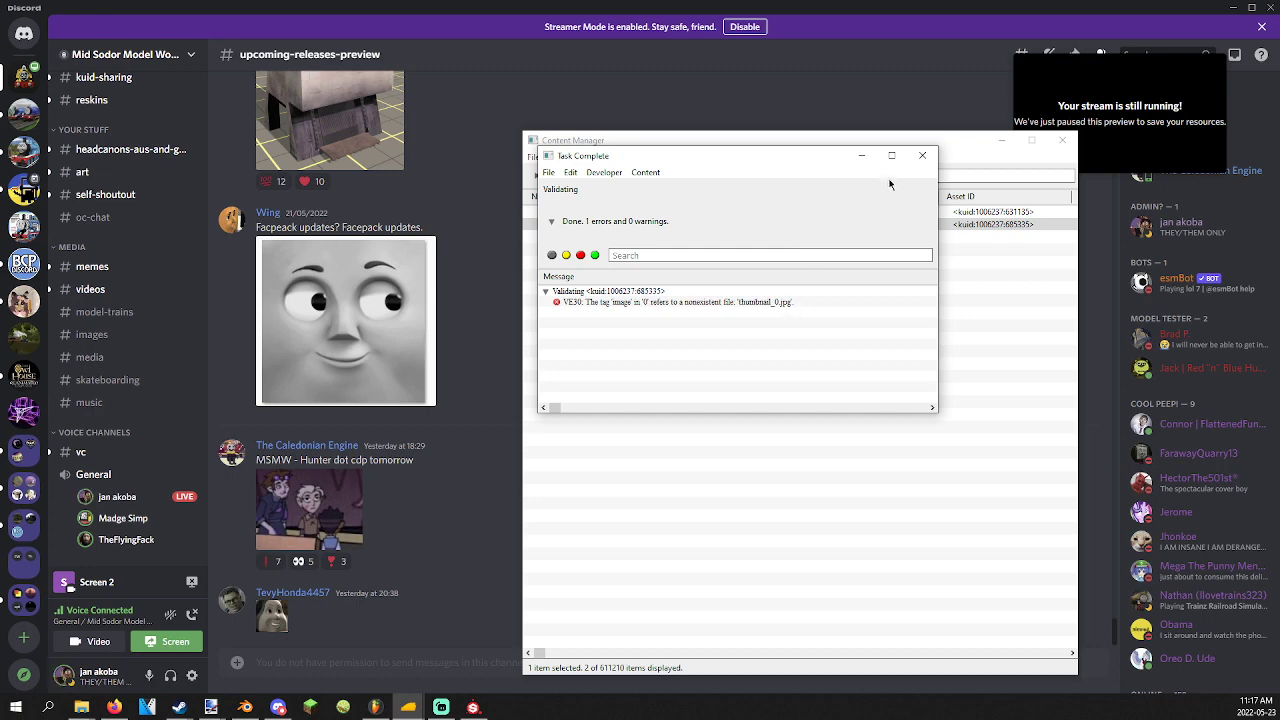
{"action": "left_click", "coordinate": [922, 155]}
Show MSMW - Skylark Bogey's files in Explorer and open its config to inspect the mesh-table and thumbnails entries.
{"action": "right_click", "coordinate": [882, 226]}
{"action": "mouse_move", "coordinate": [918, 316]}
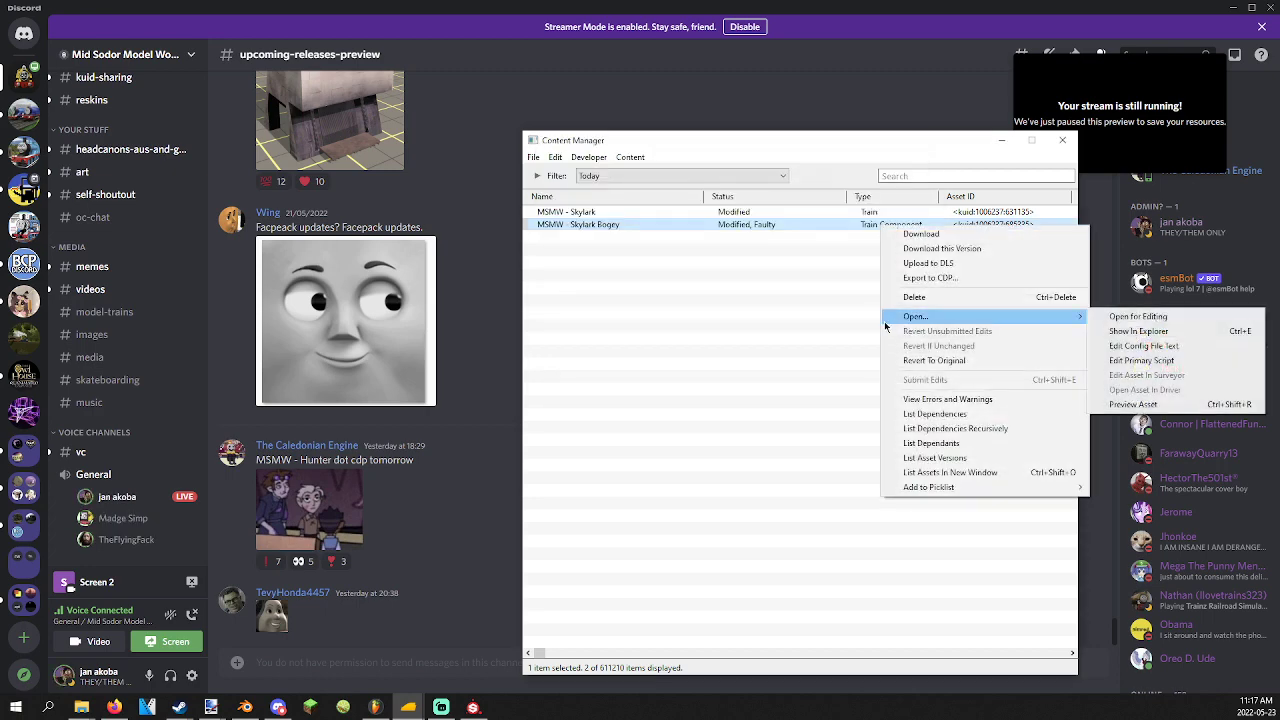
{"action": "left_click", "coordinate": [1149, 332]}
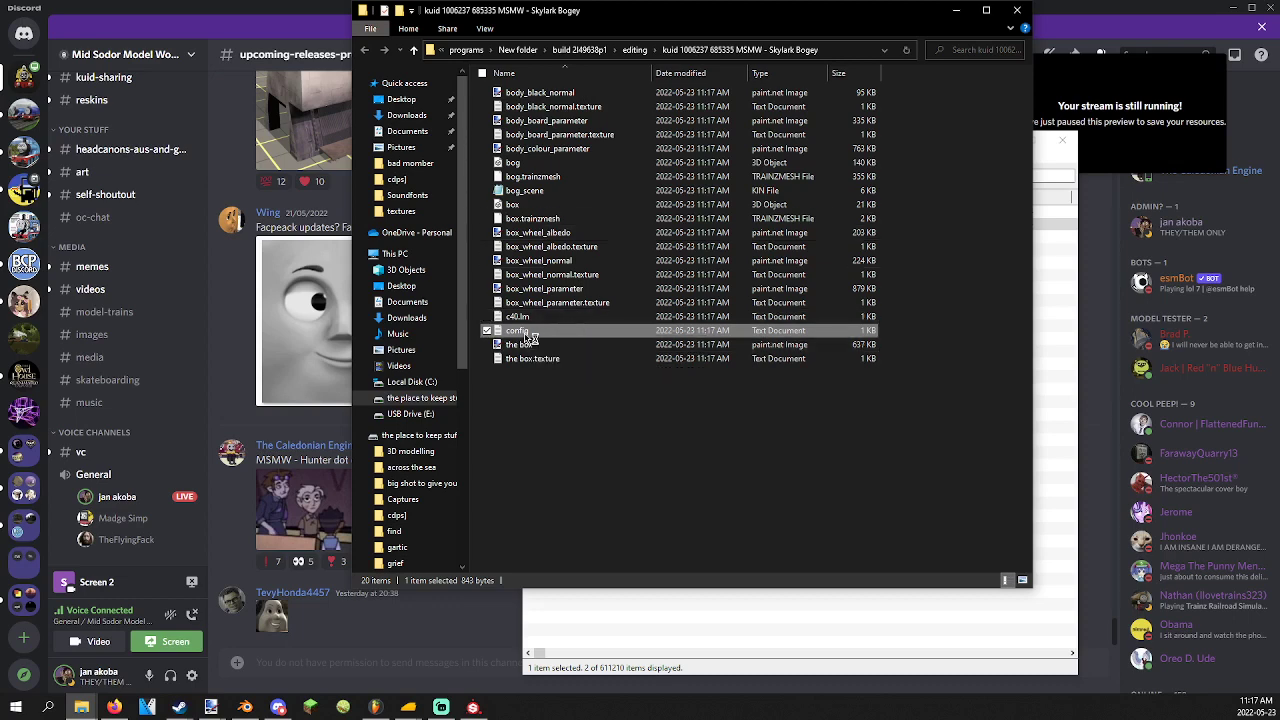
{"action": "double_click", "coordinate": [536, 332]}
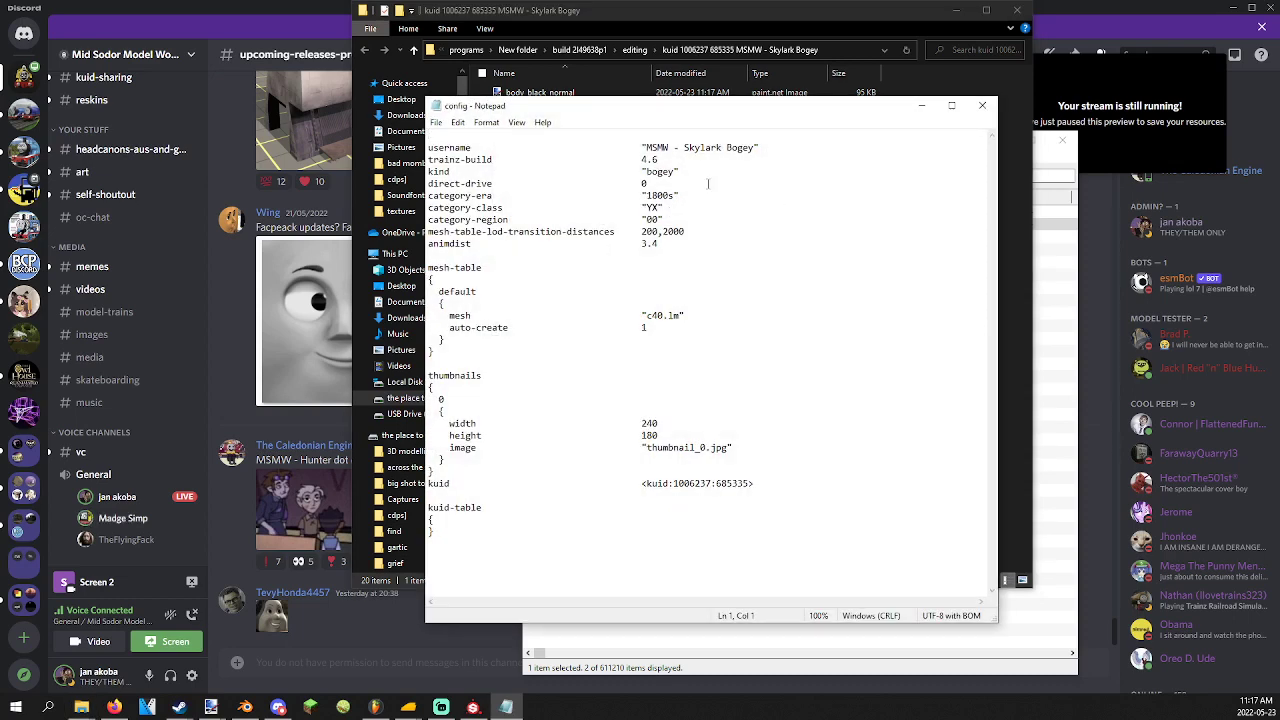
{"action": "left_click_drag", "start_coordinate": [614, 184], "coordinate": [676, 314]}
{"action": "left_click", "coordinate": [712, 398]}
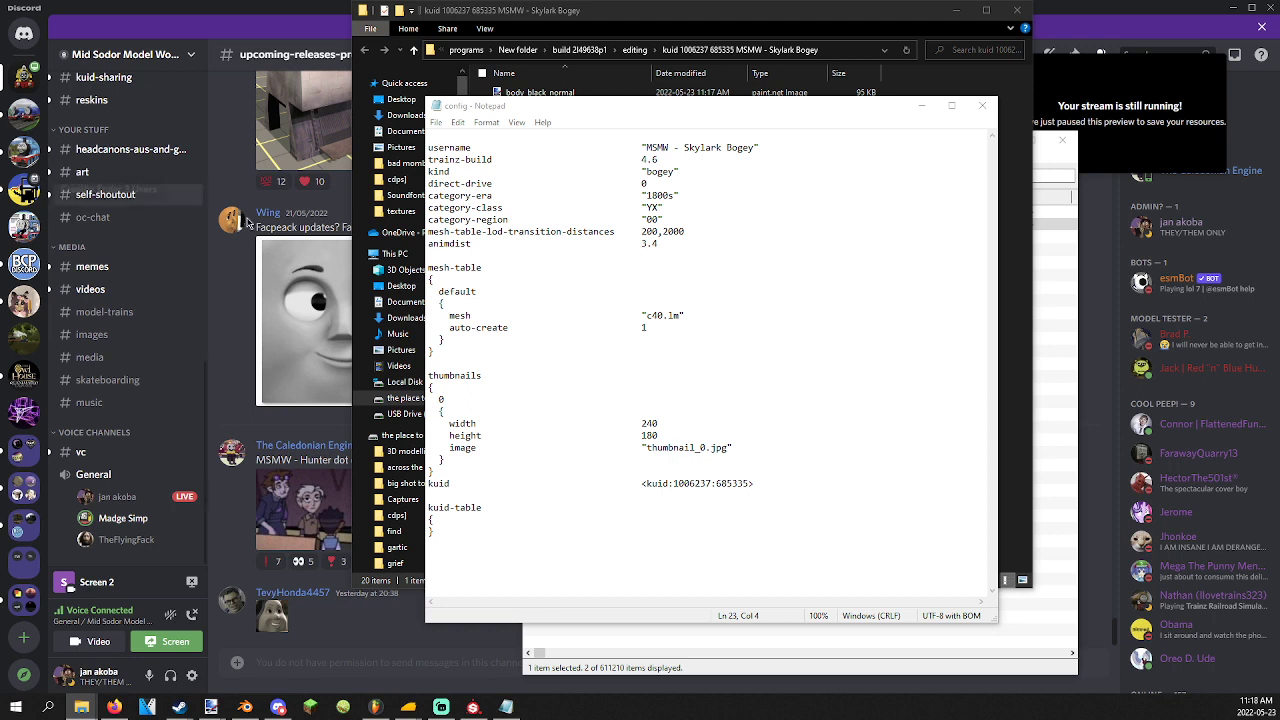
{"action": "left_click", "coordinate": [642, 327]}
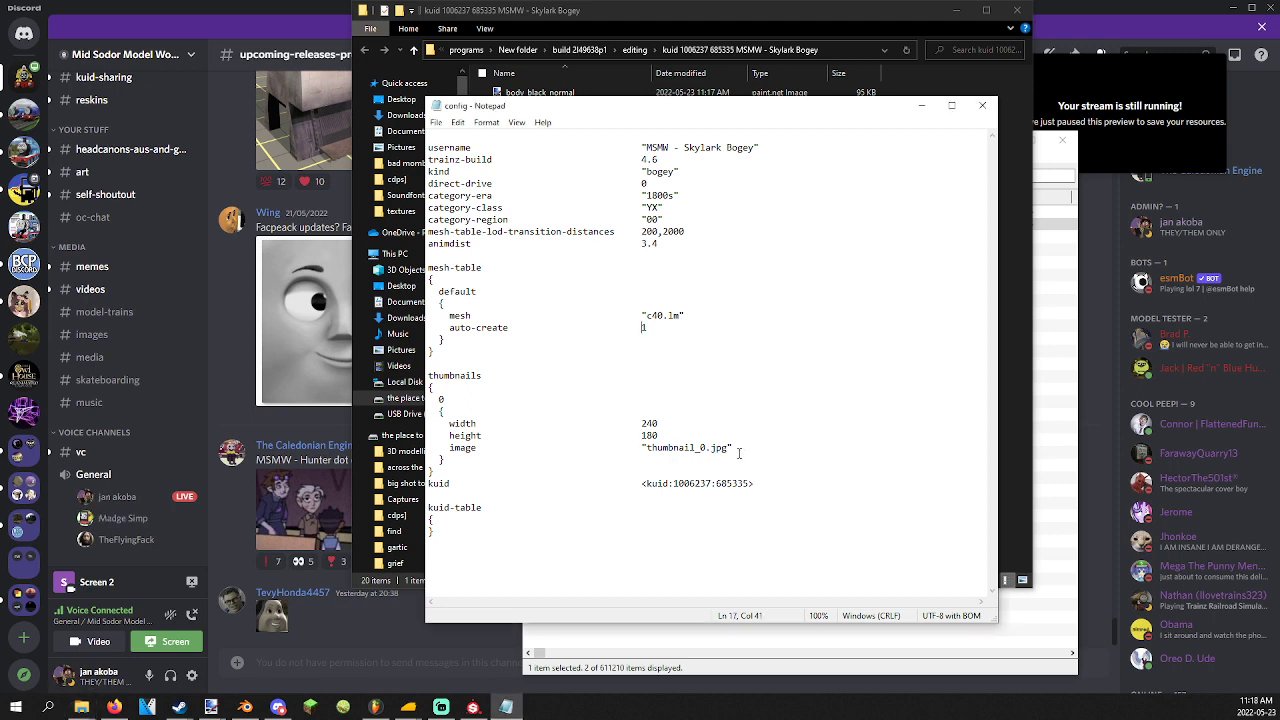
{"action": "mouse_move", "coordinate": [703, 448]}
{"action": "left_mouse_down"}
{"action": "mouse_move", "coordinate": [645, 448]}
{"action": "mouse_move", "coordinate": [699, 448]}
{"action": "left_mouse_up"}
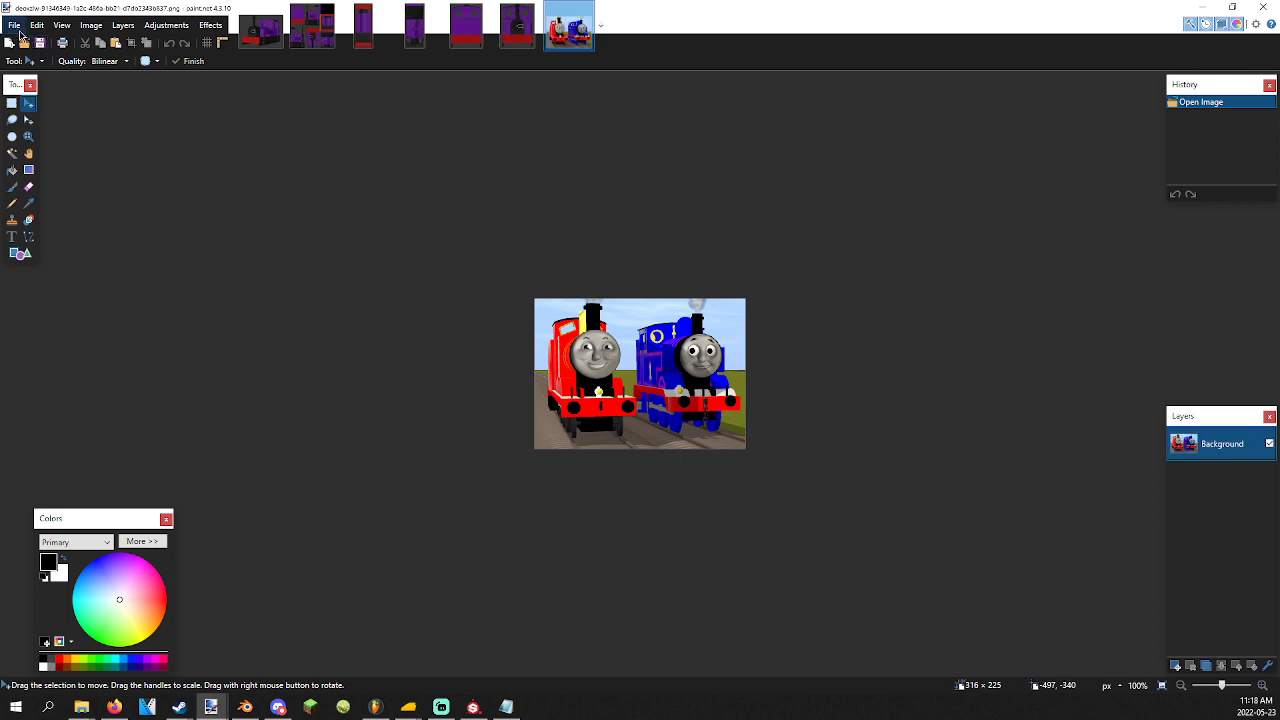
Create a new blank image of 240 × 180 pixels.
{"action": "left_click", "coordinate": [14, 24]}
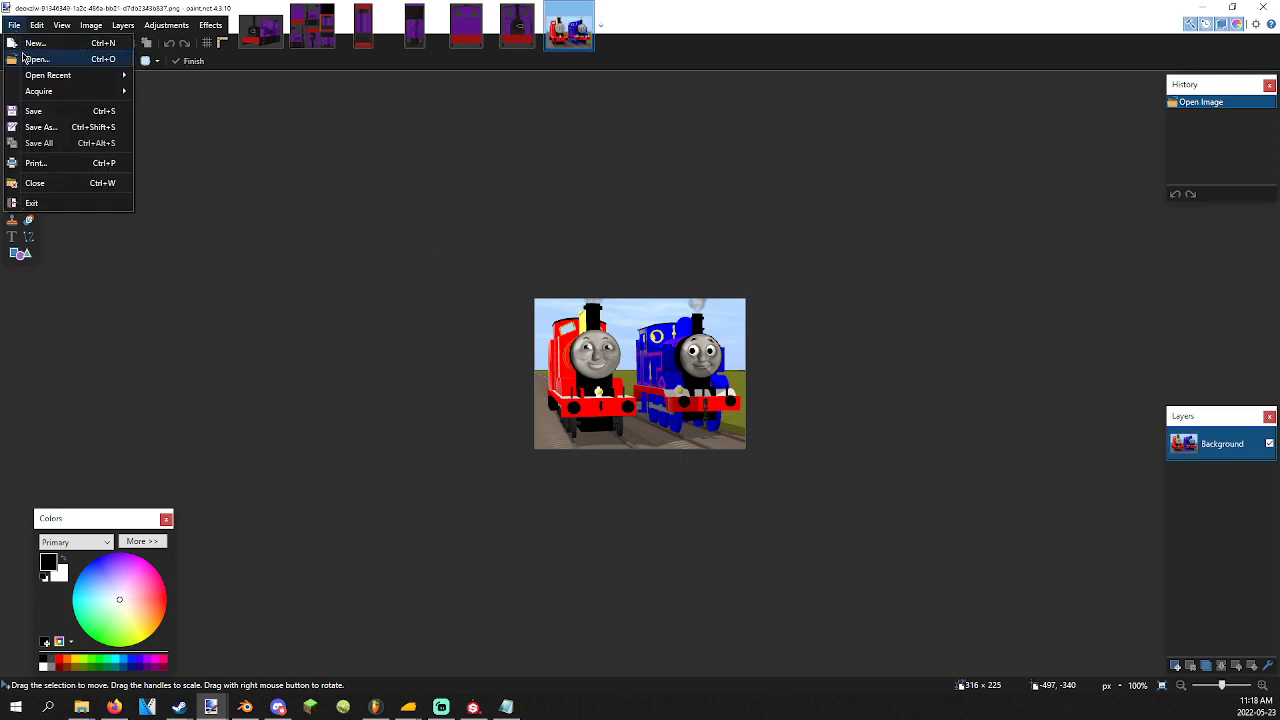
{"action": "key", "text": "Escape"}
{"action": "key", "text": "ctrl+r"}
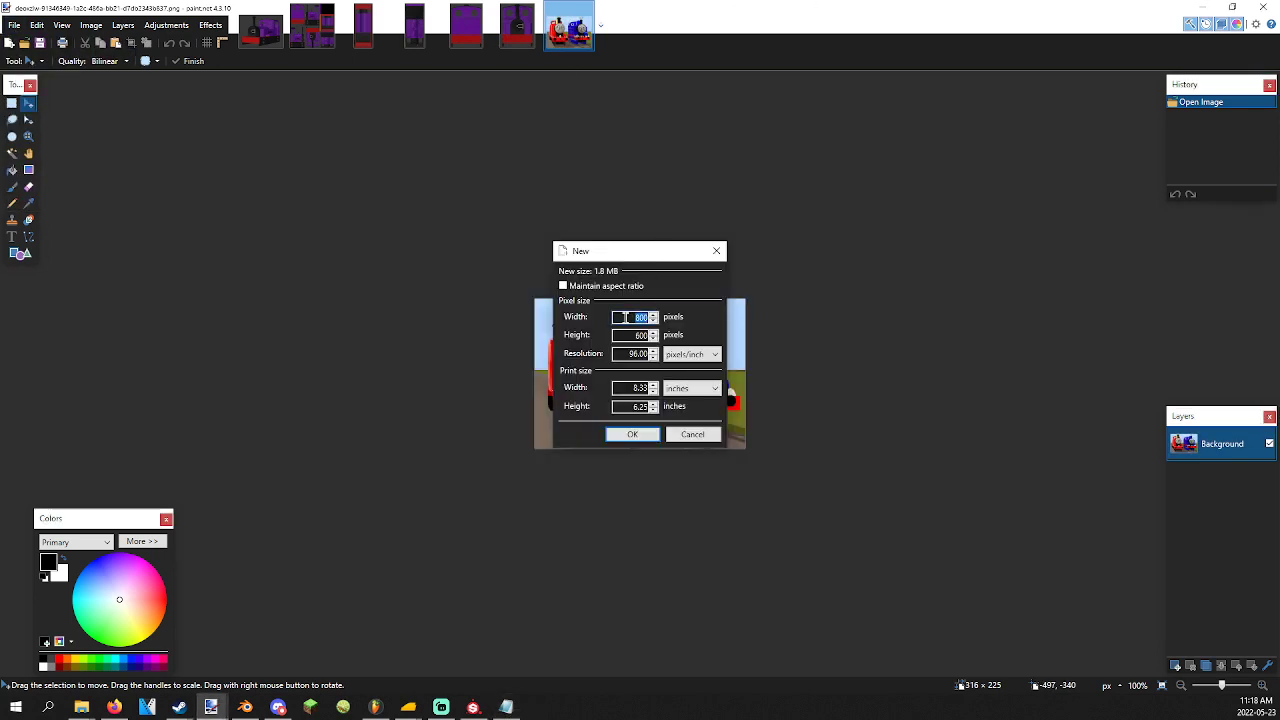
{"action": "type", "text": "0"}
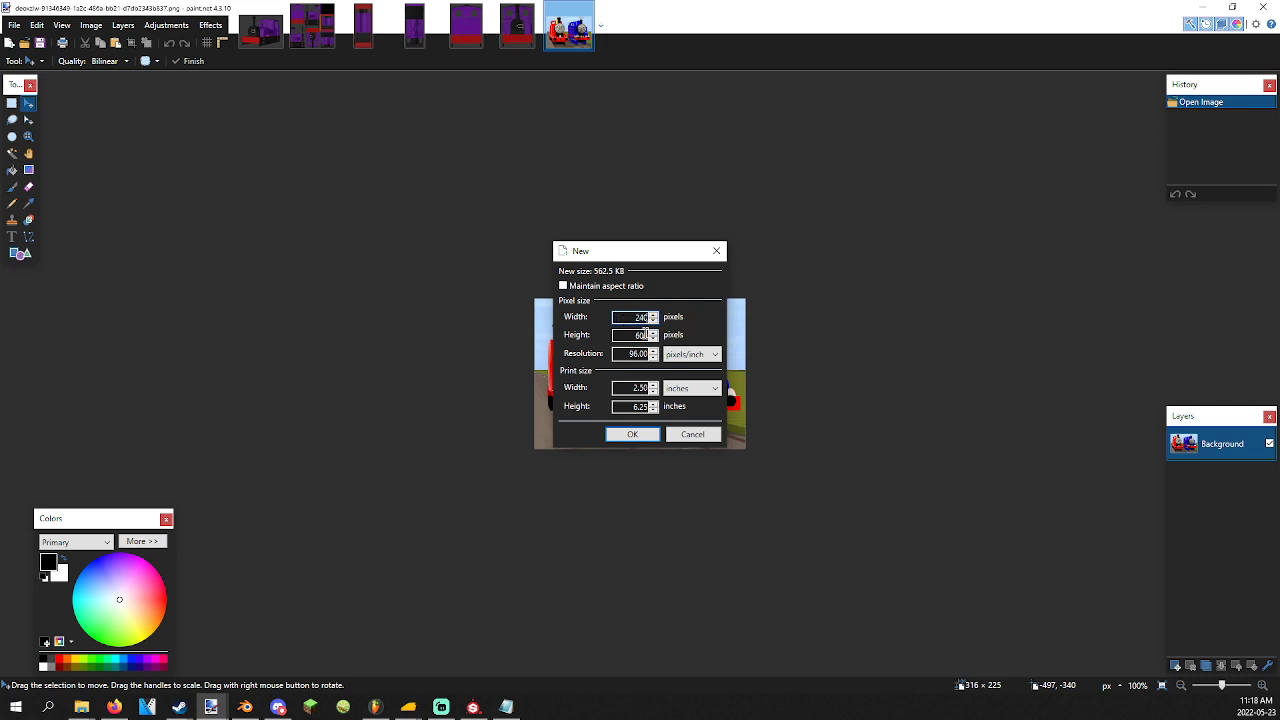
{"action": "key", "text": "Return"}
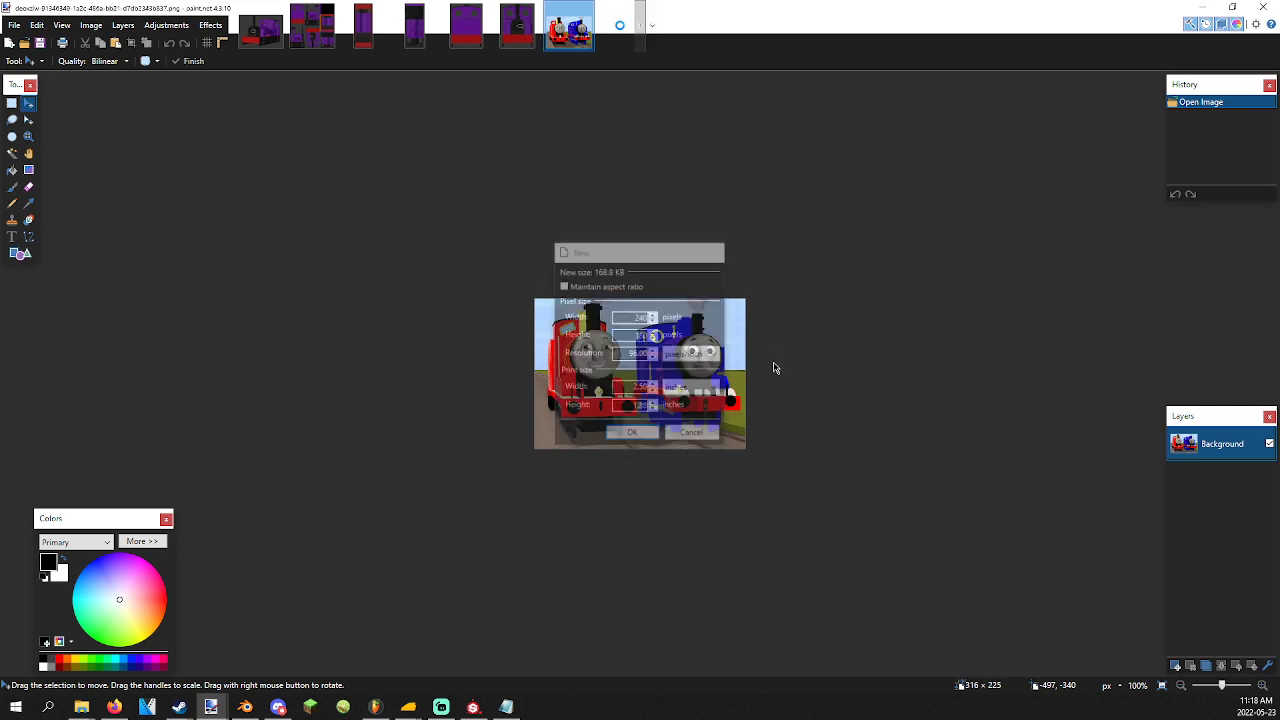
Copy the whole two-engine picture into the new image and shrink it to about 264 × 188 pixels so it fills the canvas.
{"action": "left_click", "coordinate": [588, 38]}
{"action": "key", "text": "ctrl+a"}
{"action": "key", "text": "ctrl+c"}
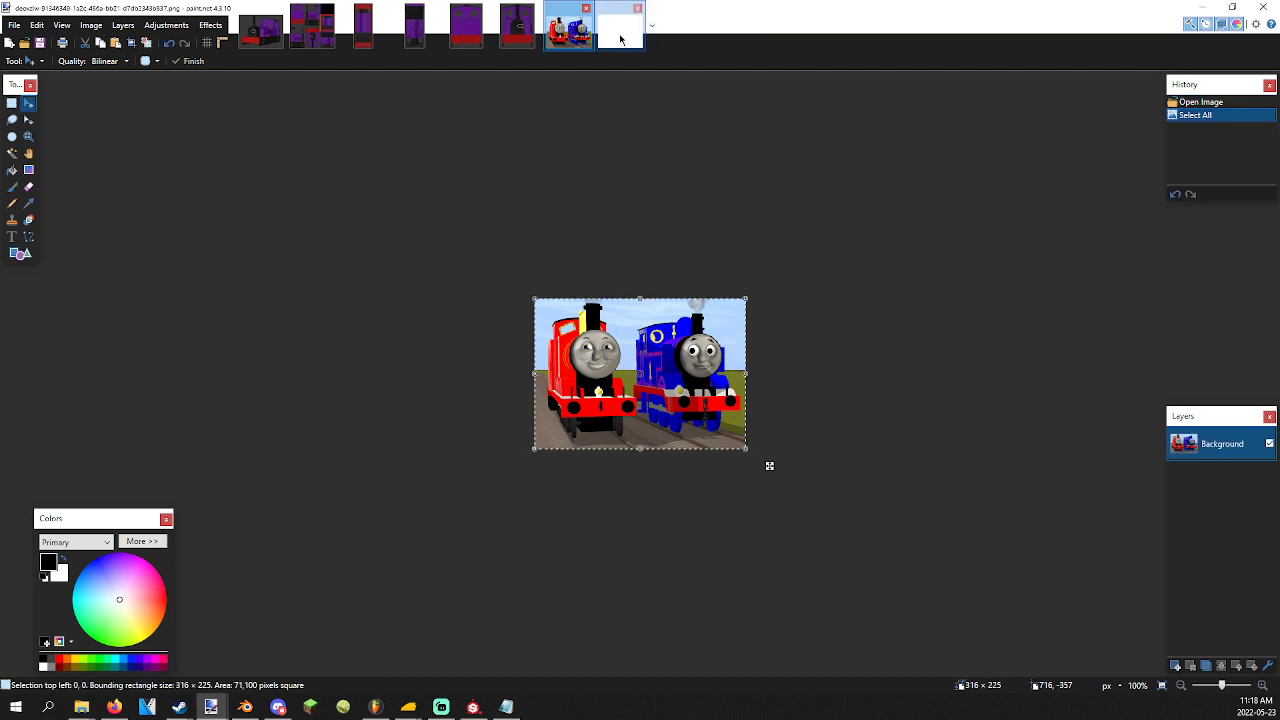
{"action": "key", "text": "ctrl+Tab"}
{"action": "key", "text": "ctrl+v"}
{"action": "left_click", "coordinate": [683, 433]}
{"action": "left_click_drag", "start_coordinate": [683, 433], "coordinate": [672, 425]}
{"action": "left_click_drag", "start_coordinate": [759, 456], "coordinate": [725, 431]}
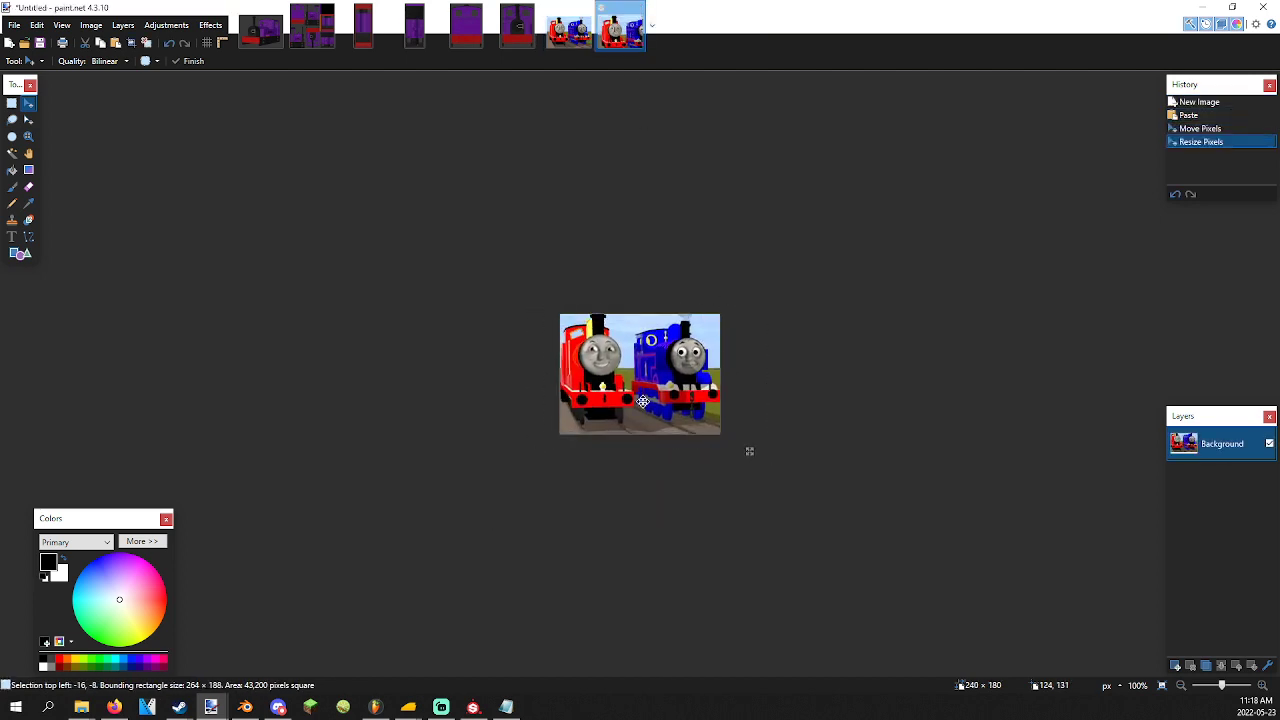
{"action": "left_click", "coordinate": [749, 449]}
{"action": "key", "text": "Return"}
Cancel the save into the memepak folder and copy the path of the MSMW - Skylark Bogey editing folder.
{"action": "key", "text": "ctrl+s"}
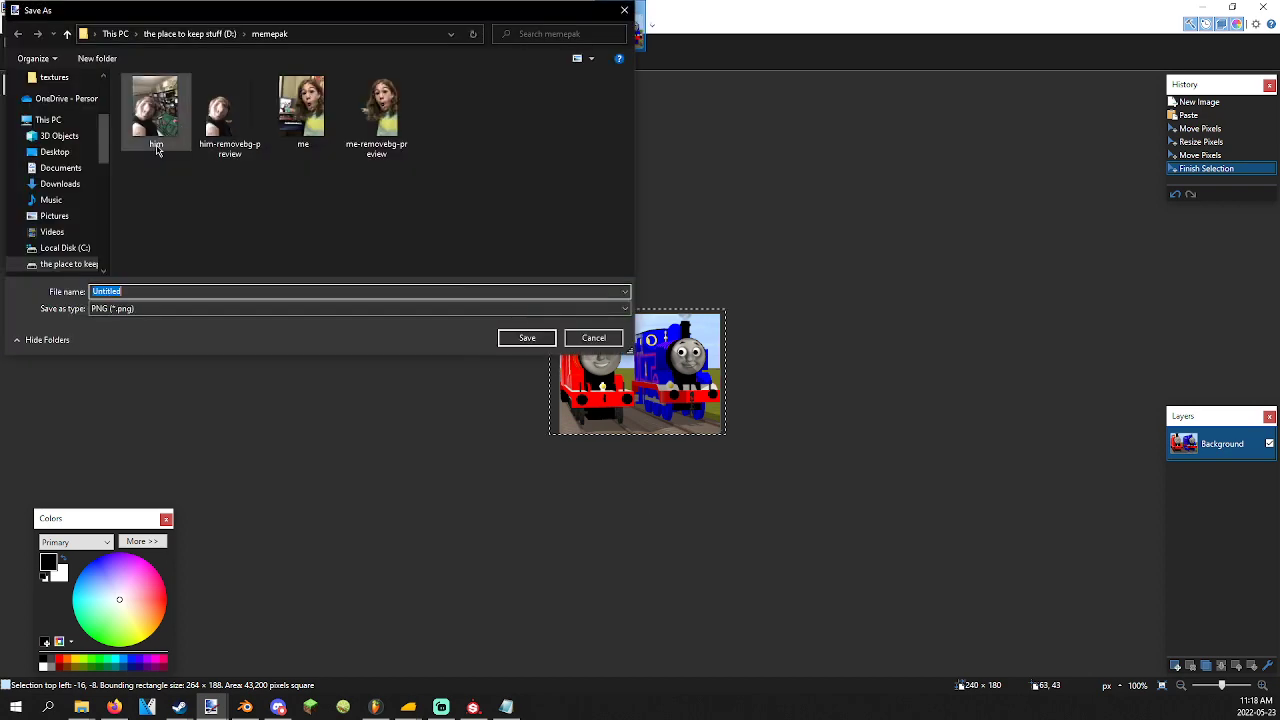
{"action": "left_click", "coordinate": [590, 340]}
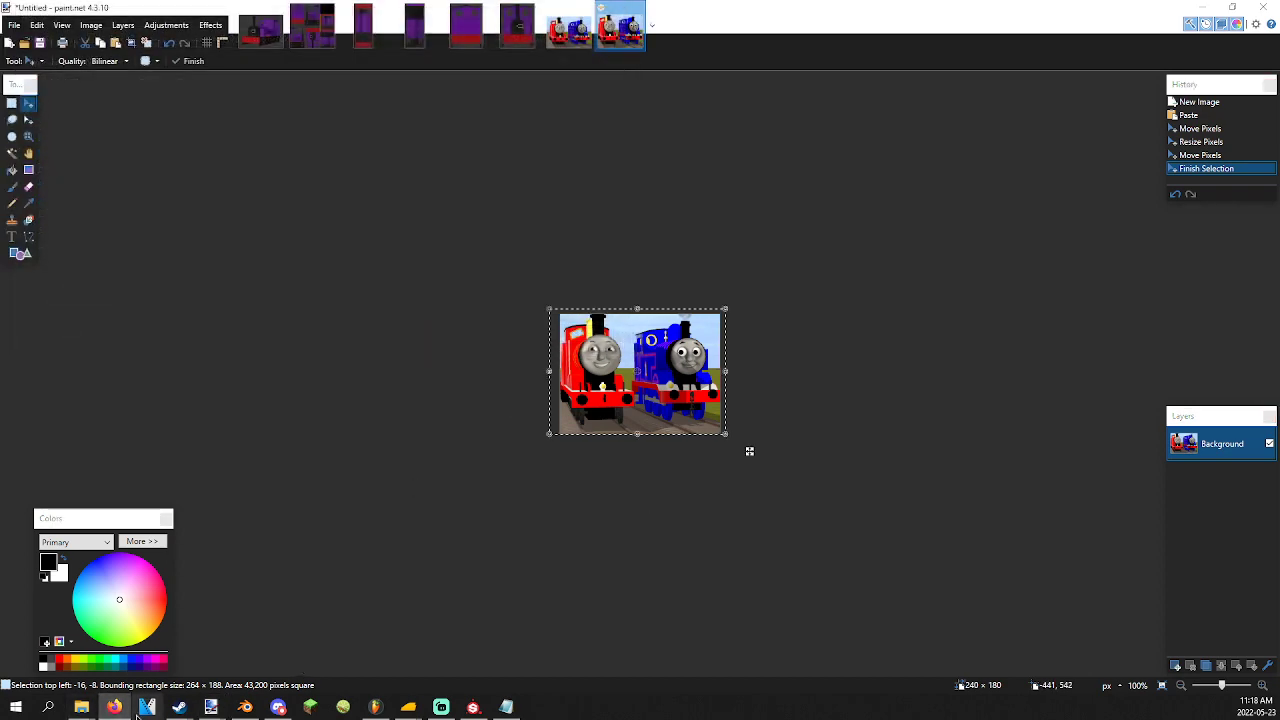
{"action": "mouse_move", "coordinate": [81, 708]}
{"action": "left_click", "coordinate": [800, 650]}
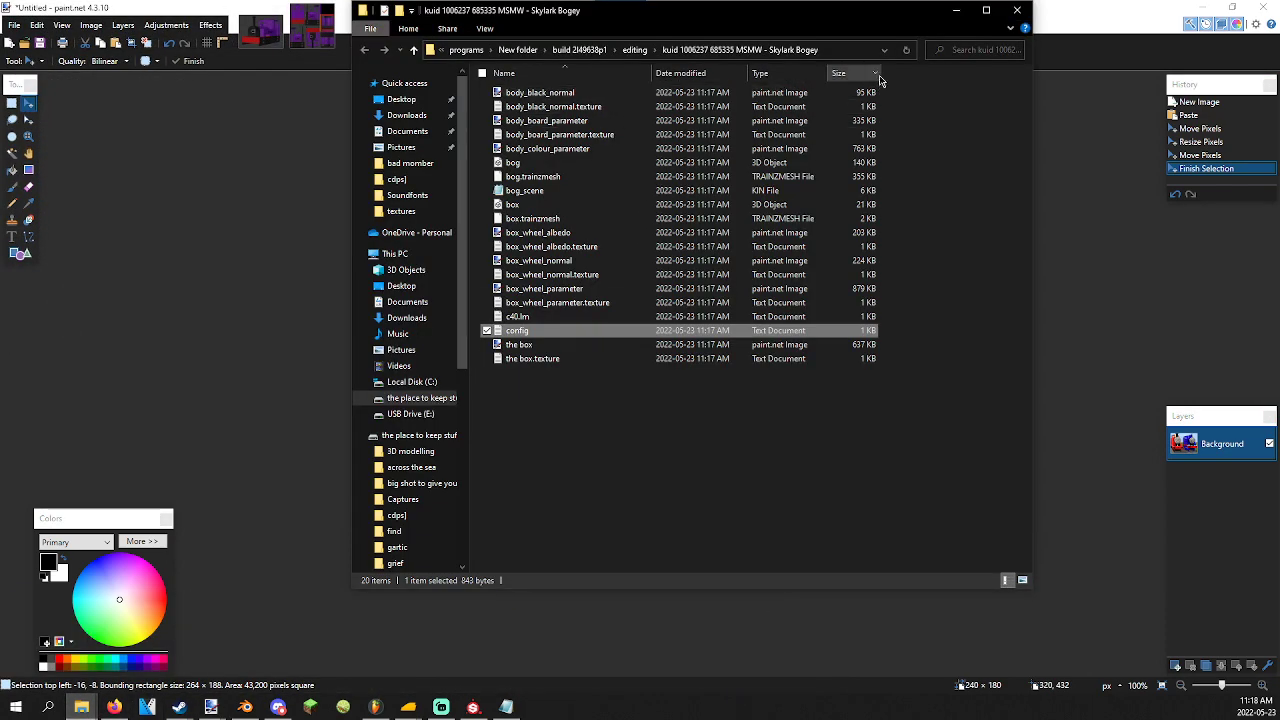
{"action": "left_click", "coordinate": [850, 50]}
{"action": "left_click", "coordinate": [300, 170]}
Save the image as a JPEG named thumbnail_0 in the MSMW - Skylark Bogey folder, accepting the save settings.
{"action": "left_click", "coordinate": [14, 24]}
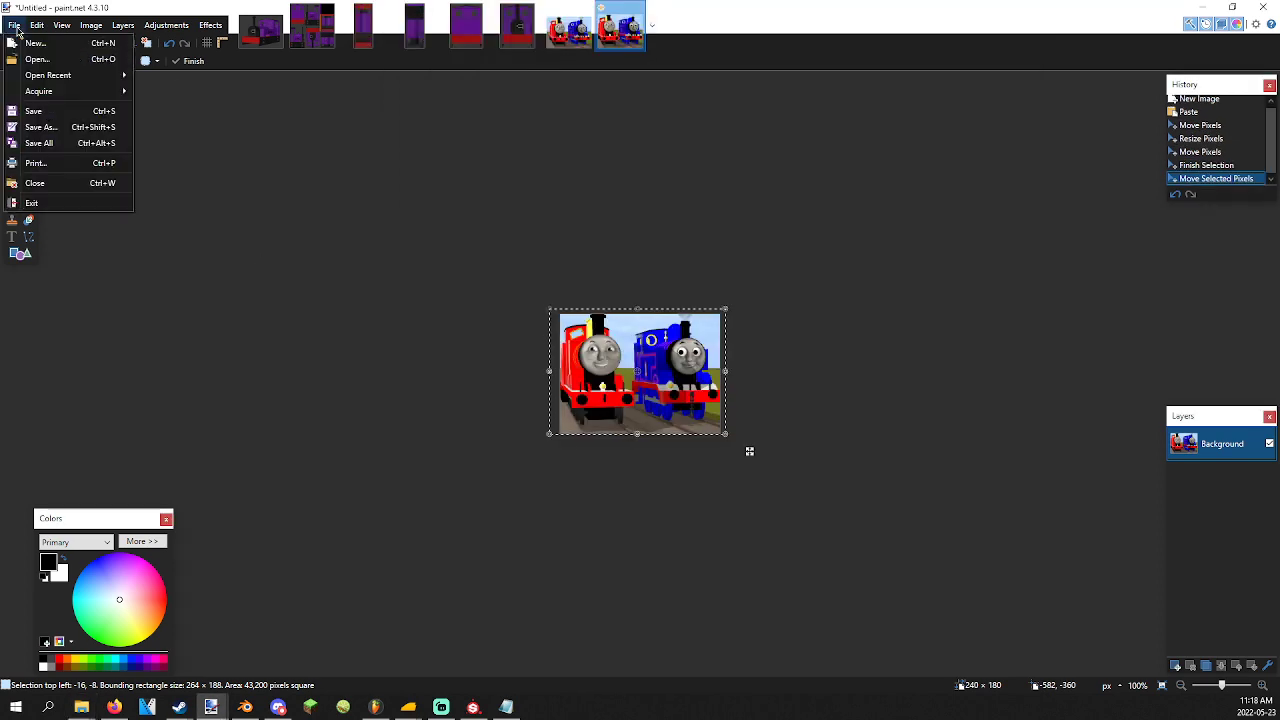
{"action": "left_click", "coordinate": [46, 127]}
{"action": "left_click", "coordinate": [340, 33]}
{"action": "key", "text": "ctrl+v"}
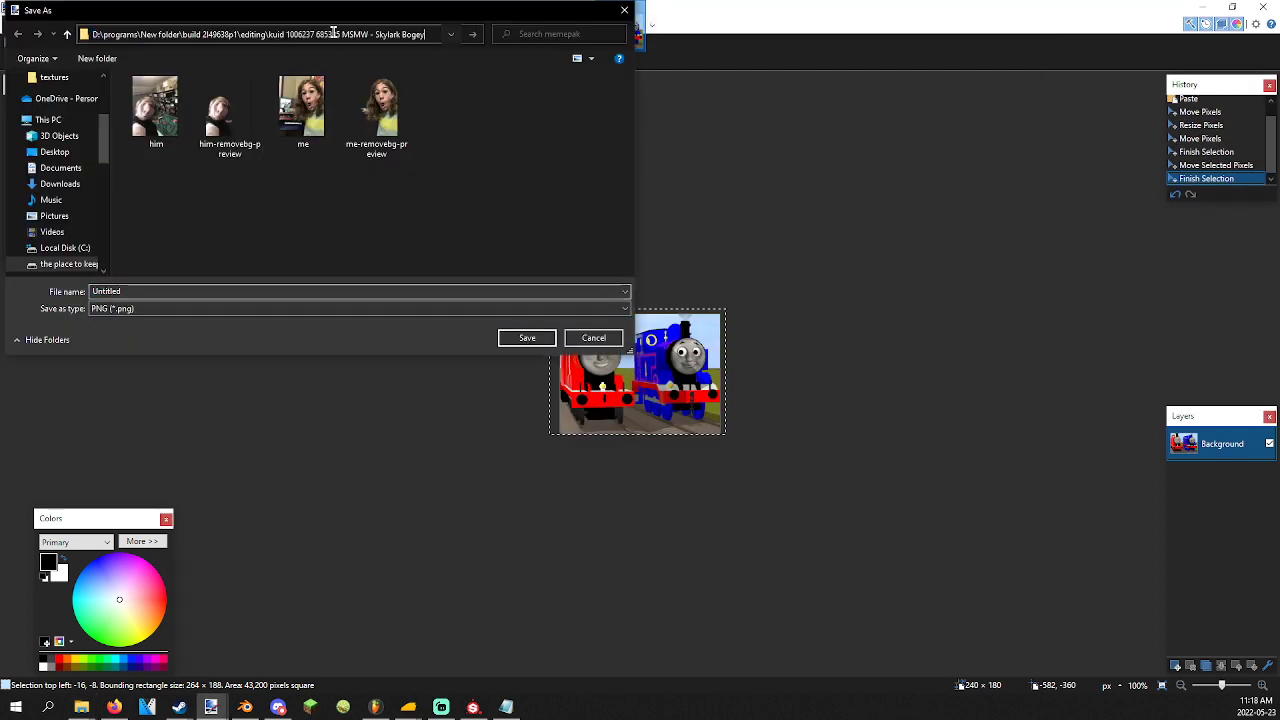
{"action": "key", "text": "Return"}
{"action": "left_click", "coordinate": [143, 310]}
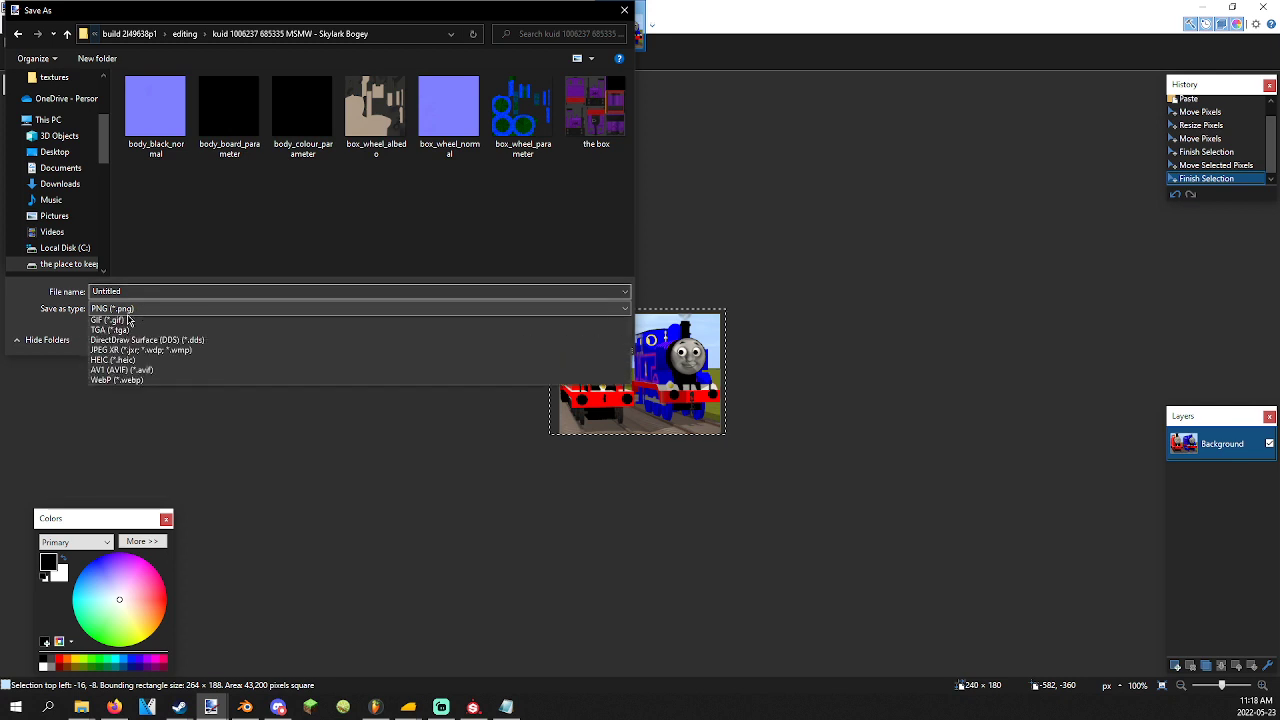
{"action": "left_click", "coordinate": [140, 340]}
{"action": "type", "text": "thu"}
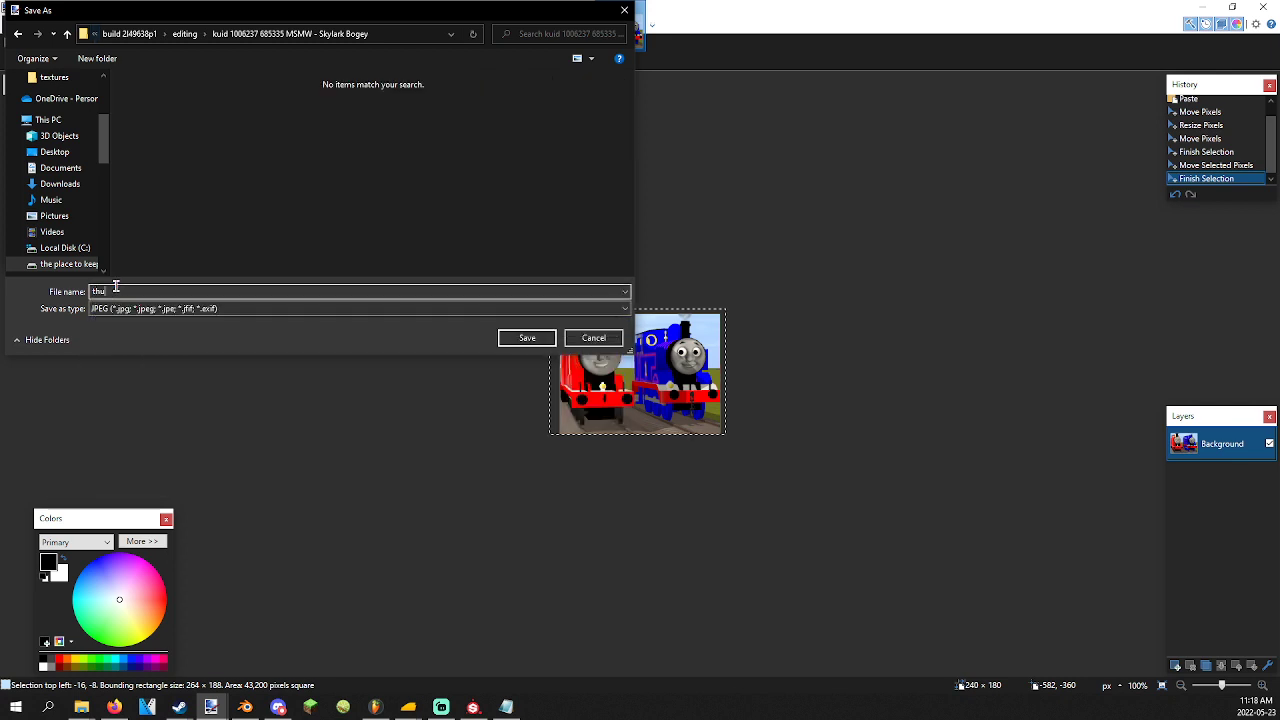
{"action": "type", "text": "mbnail_0"}
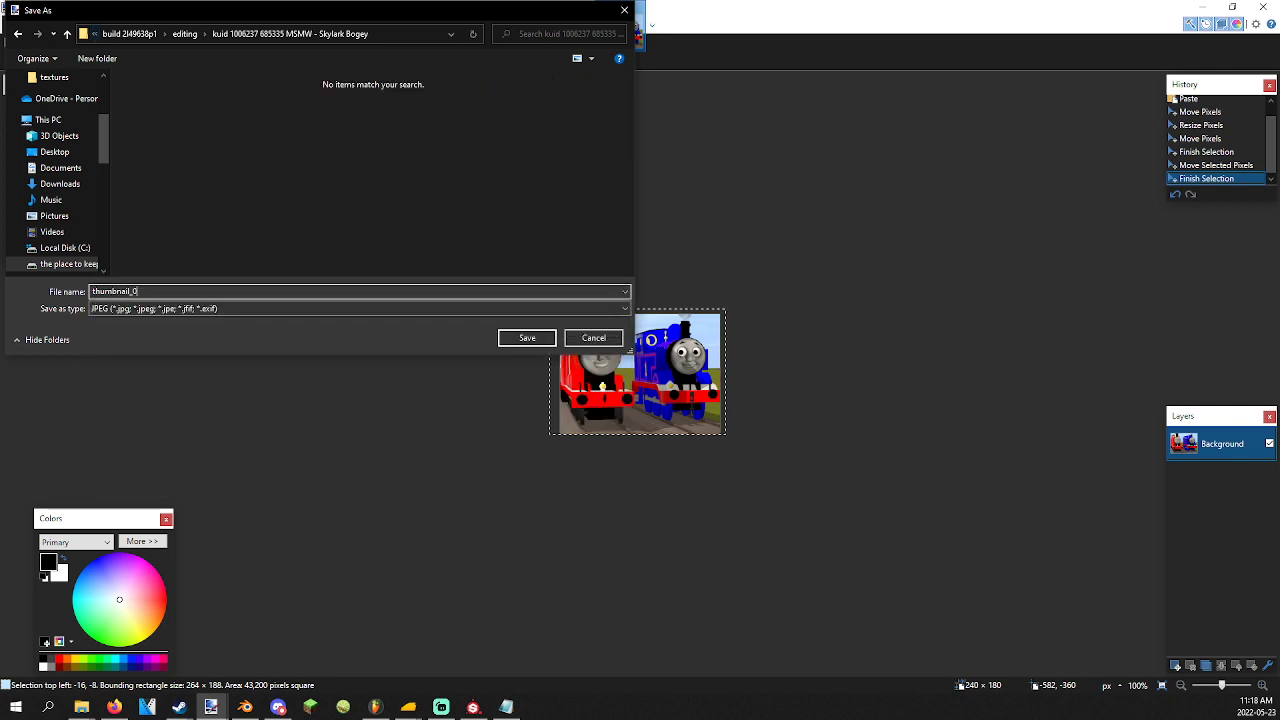
{"action": "key", "text": "Return"}
{"action": "left_click", "coordinate": [602, 462]}
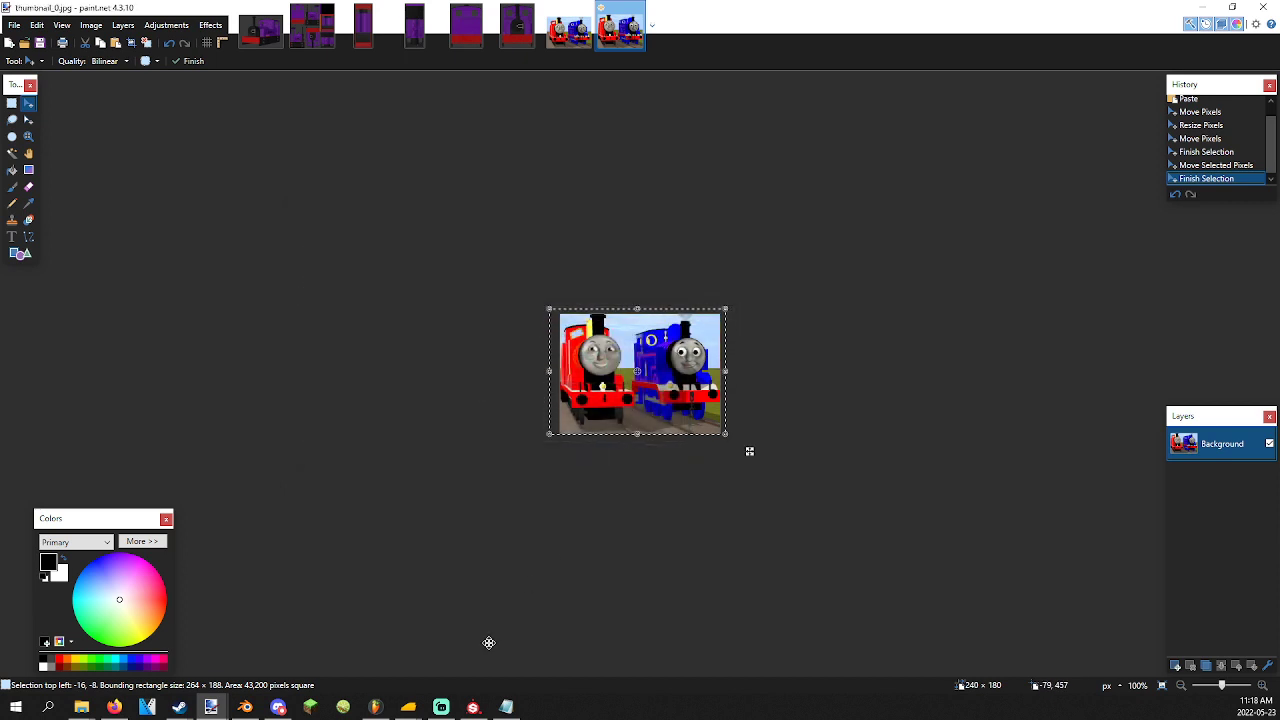
Switch to Content Manager and submit the edits to MSMW - Skylark Bogey.
{"action": "mouse_move", "coordinate": [408, 706]}
{"action": "left_click", "coordinate": [594, 643]}
{"action": "right_click", "coordinate": [648, 212]}
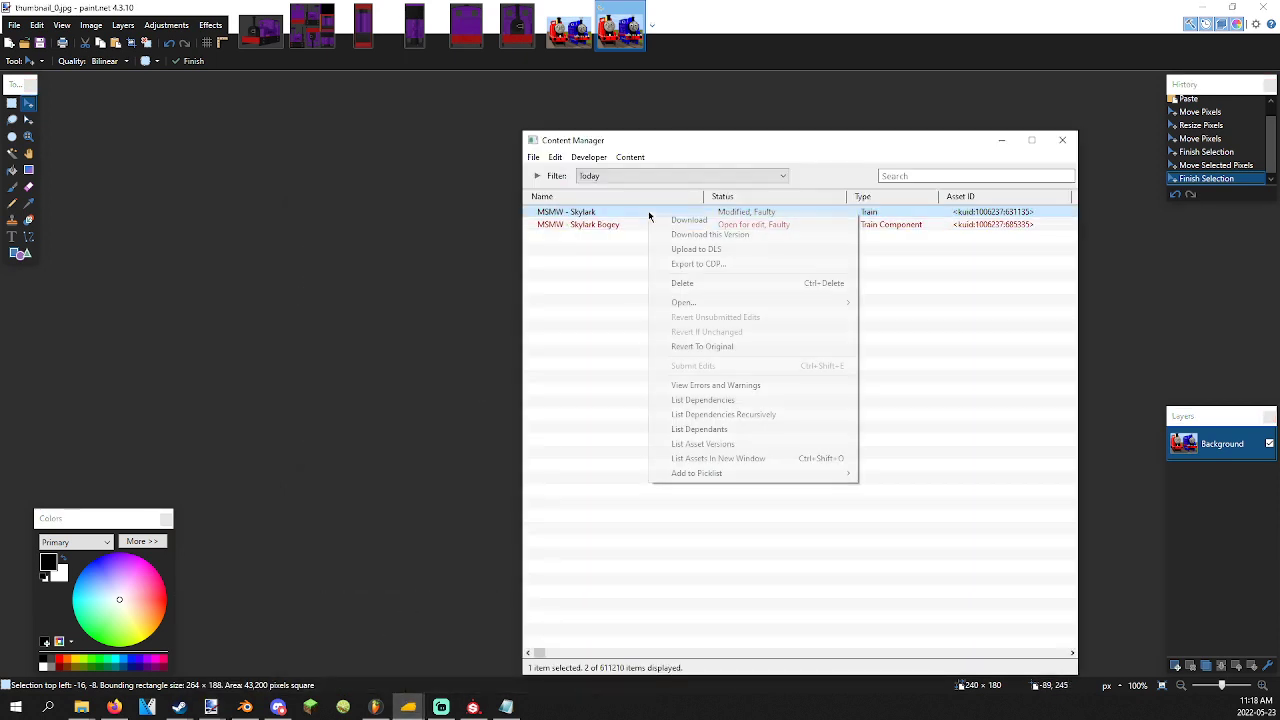
{"action": "right_click", "coordinate": [590, 224]}
{"action": "left_click", "coordinate": [690, 376]}
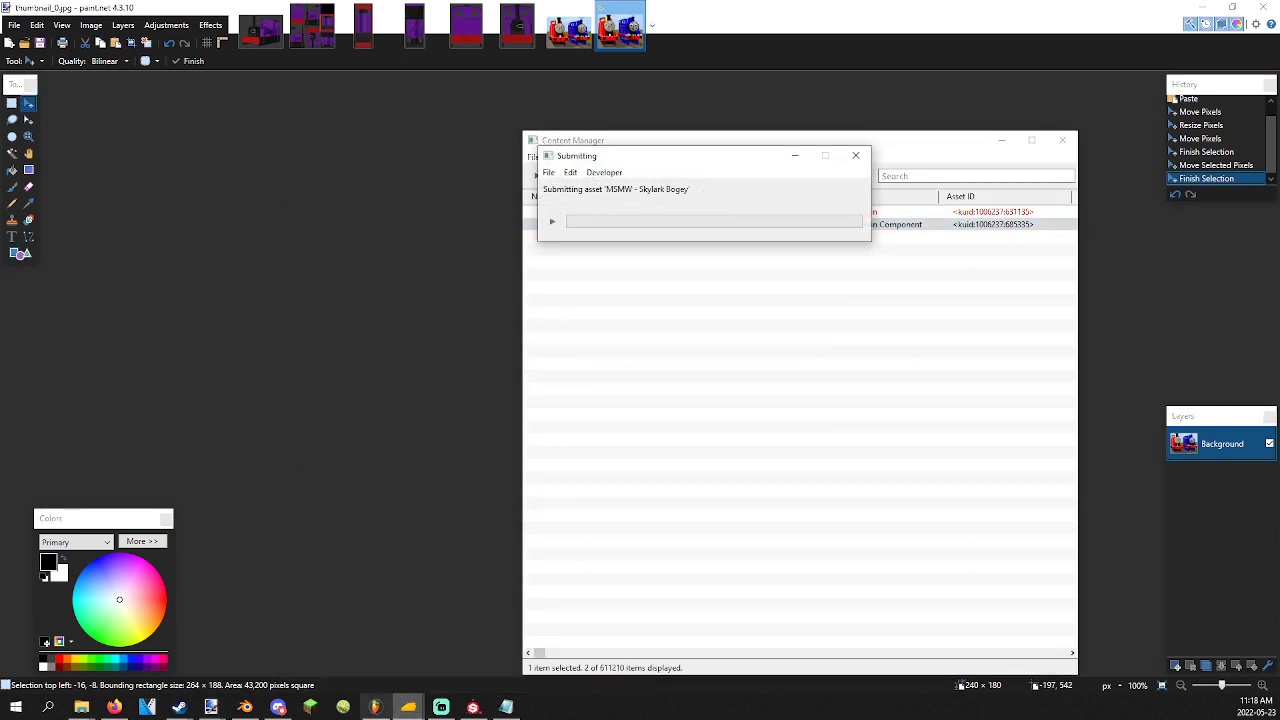
Bring up the submission report for MSMW - Skylark Bogey, widen it to read the messages, and close it.
{"action": "left_click", "coordinate": [278, 706]}
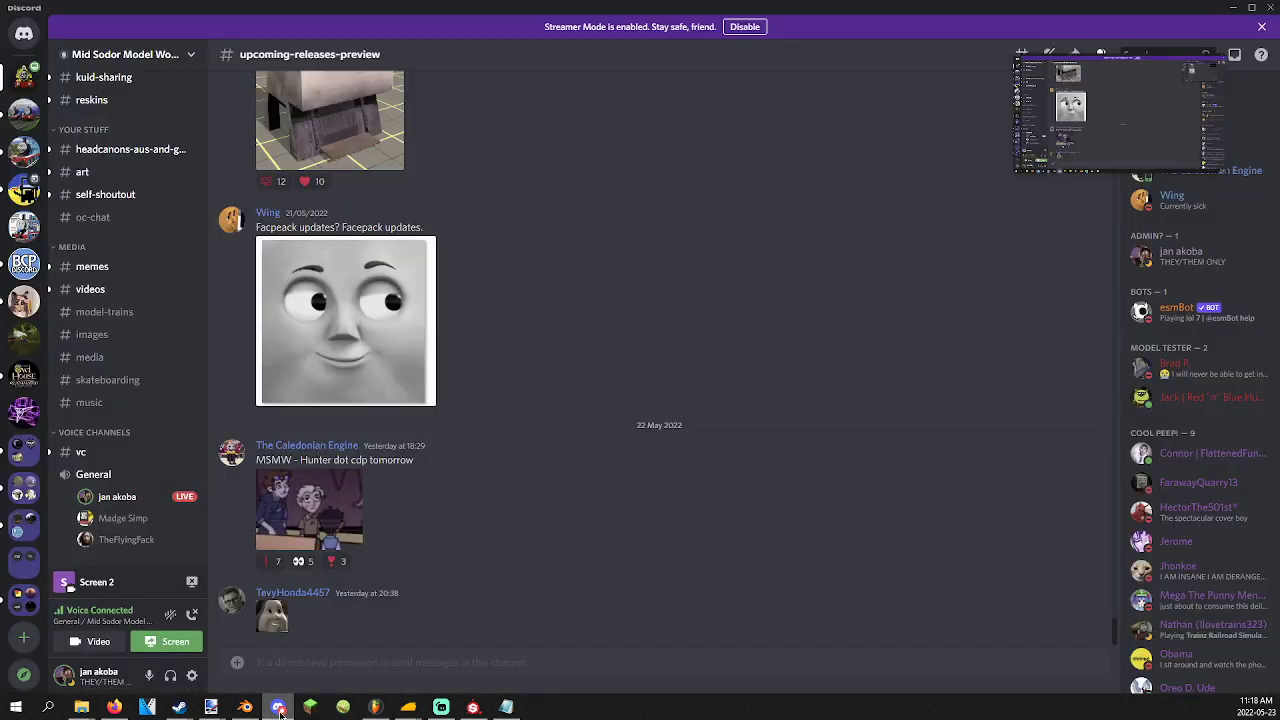
{"action": "mouse_move", "coordinate": [408, 706]}
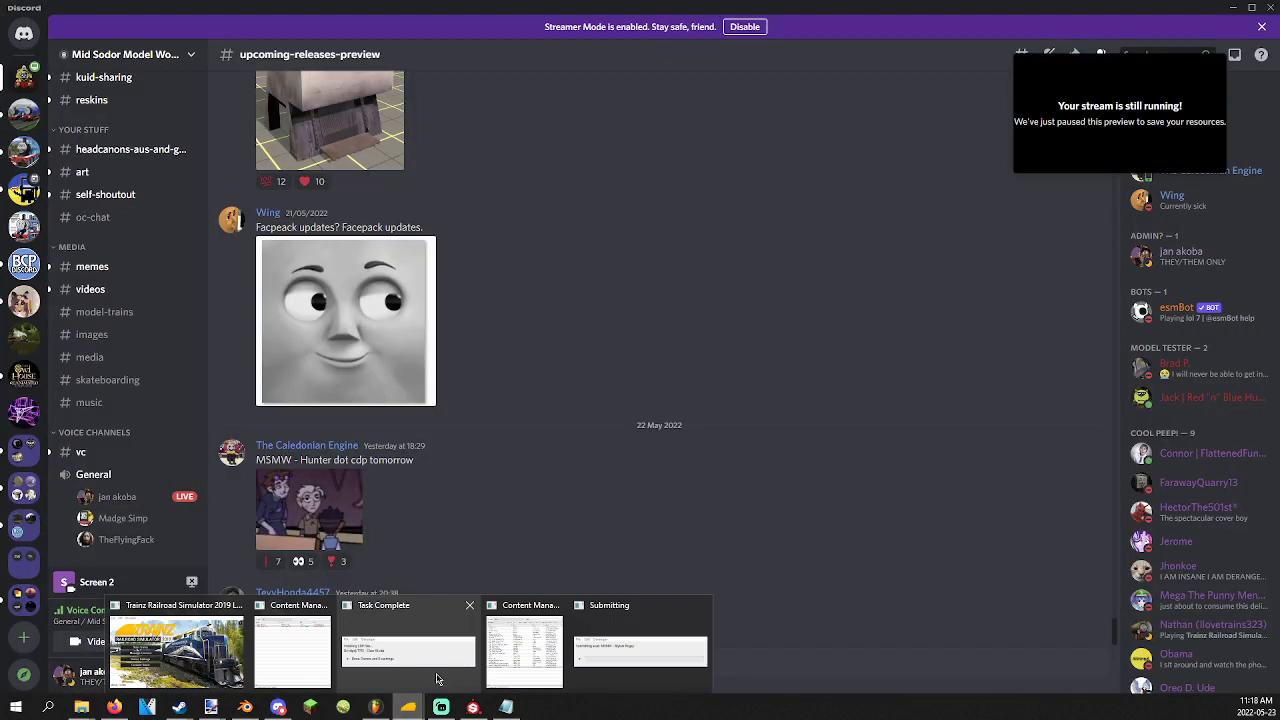
{"action": "left_click", "coordinate": [355, 655]}
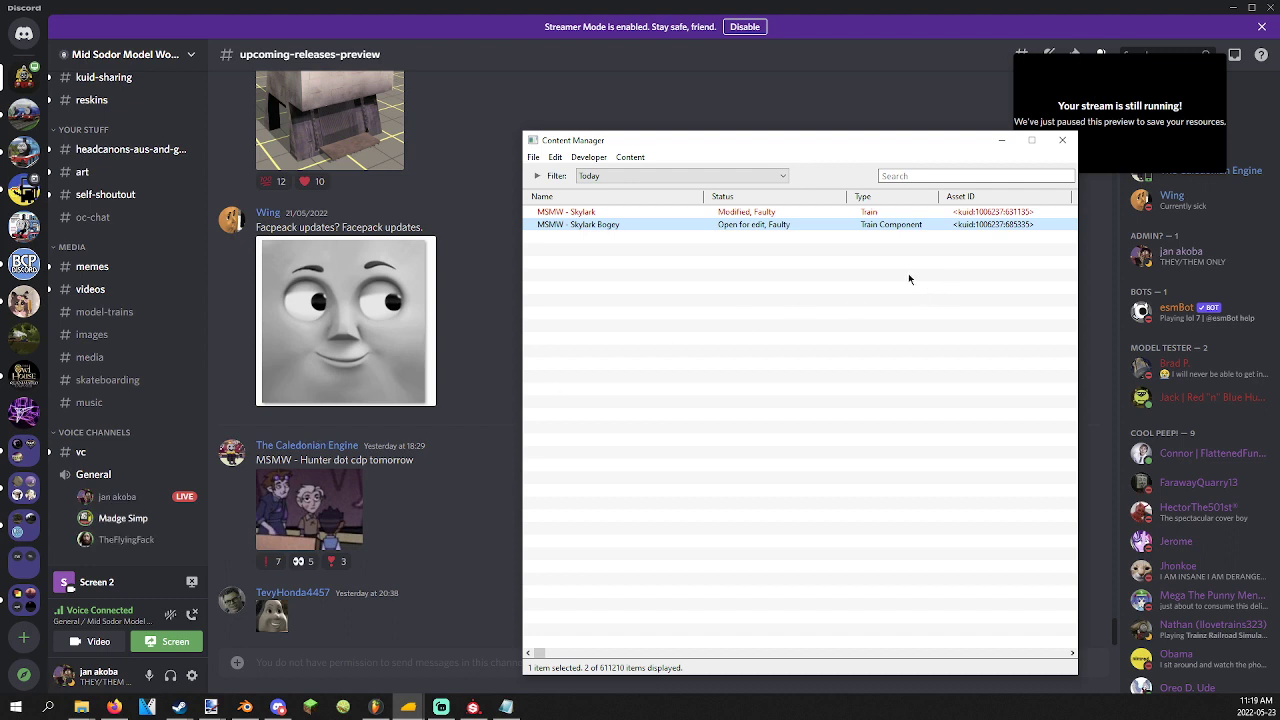
{"action": "left_click", "coordinate": [408, 707]}
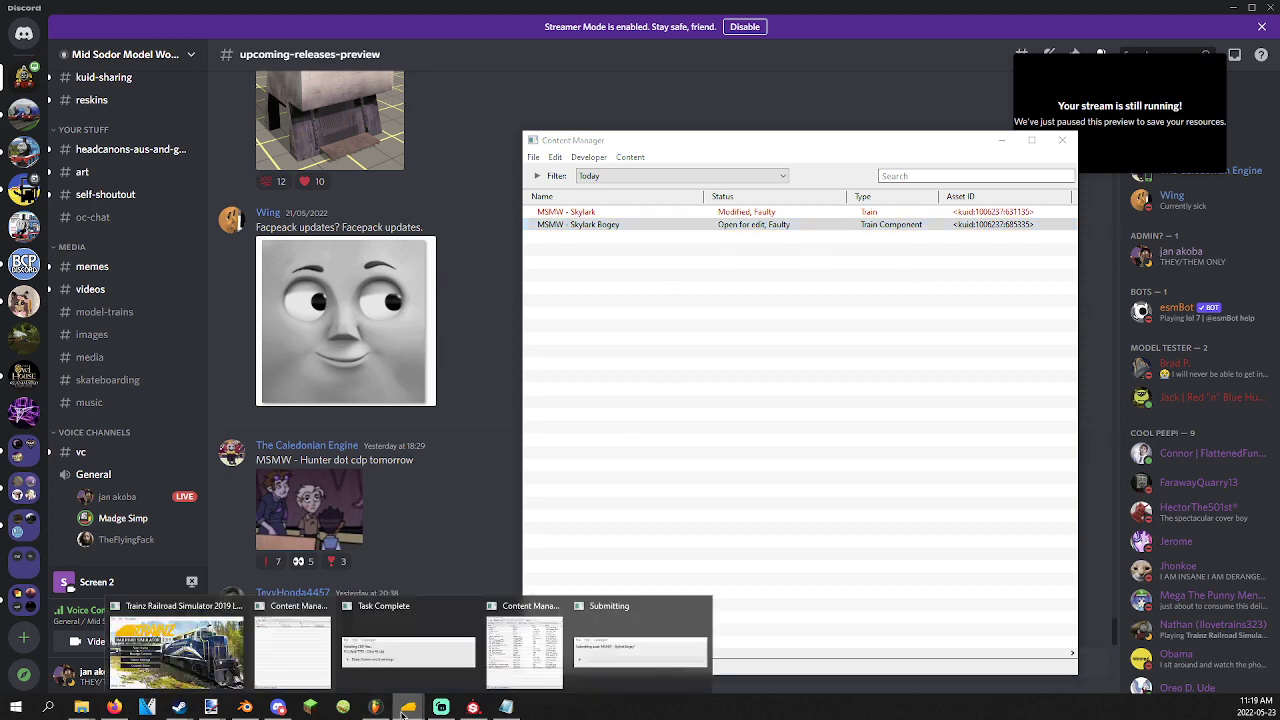
{"action": "left_click", "coordinate": [610, 674]}
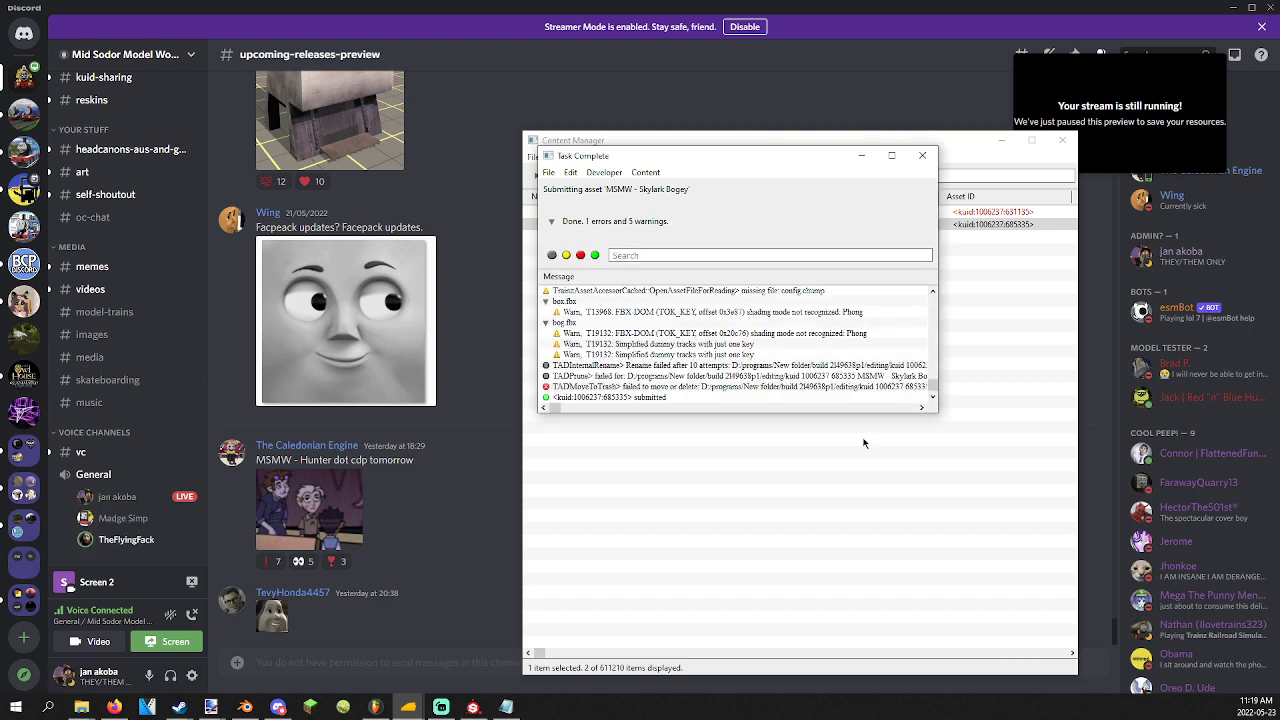
{"action": "left_click_drag", "start_coordinate": [940, 384], "coordinate": [1005, 384]}
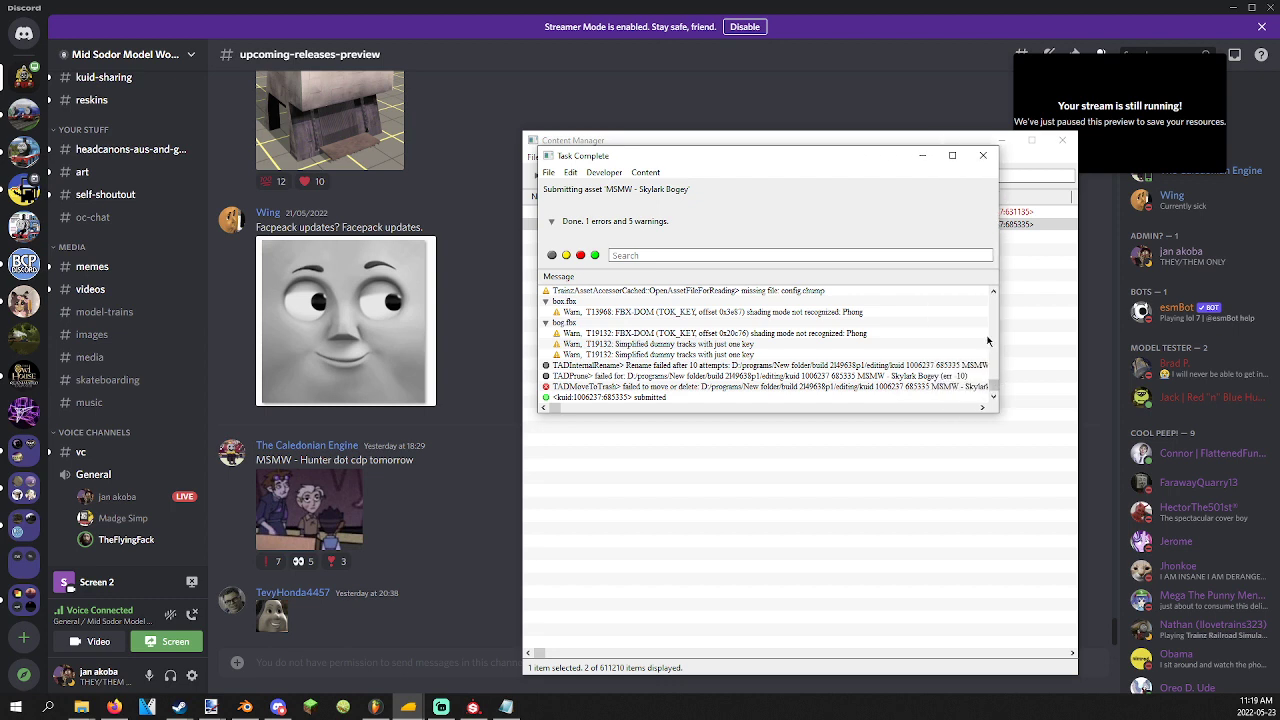
{"action": "left_click", "coordinate": [990, 155]}
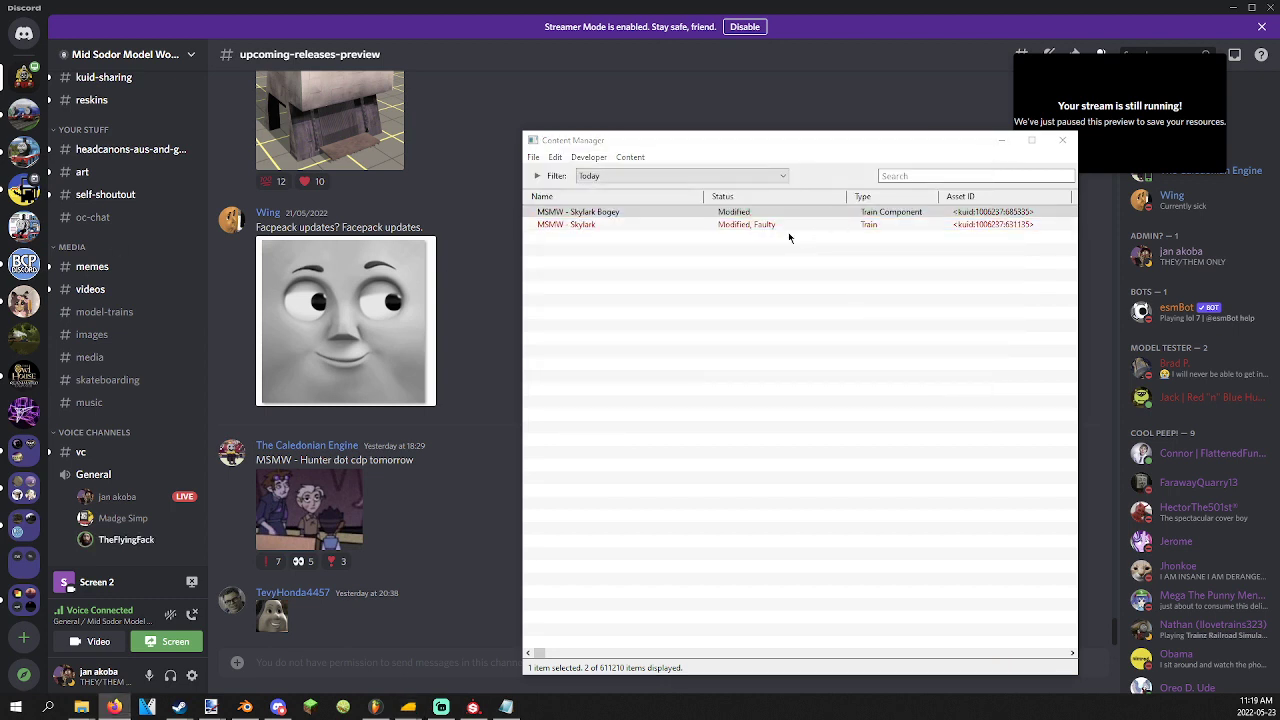
Preview the MSMW - Skylark asset, examine its wheels from underneath, and close the preview.
{"action": "left_click", "coordinate": [788, 226]}
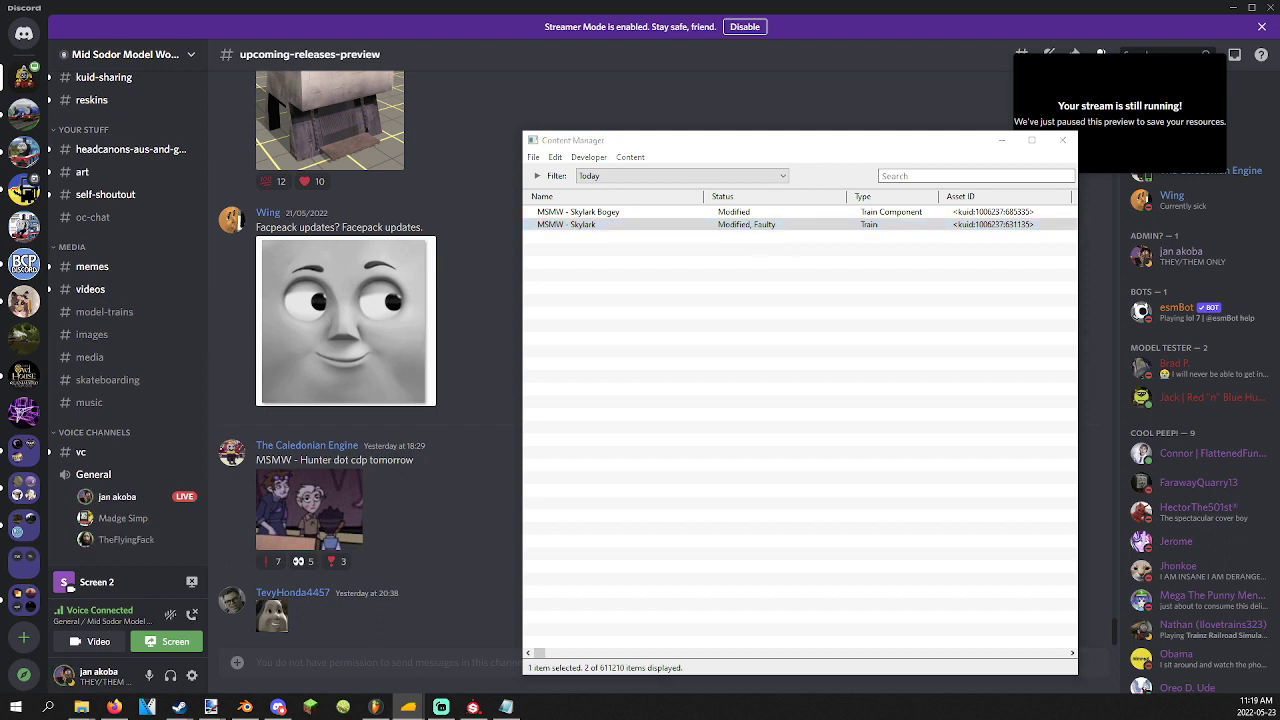
{"action": "right_click", "coordinate": [746, 218]}
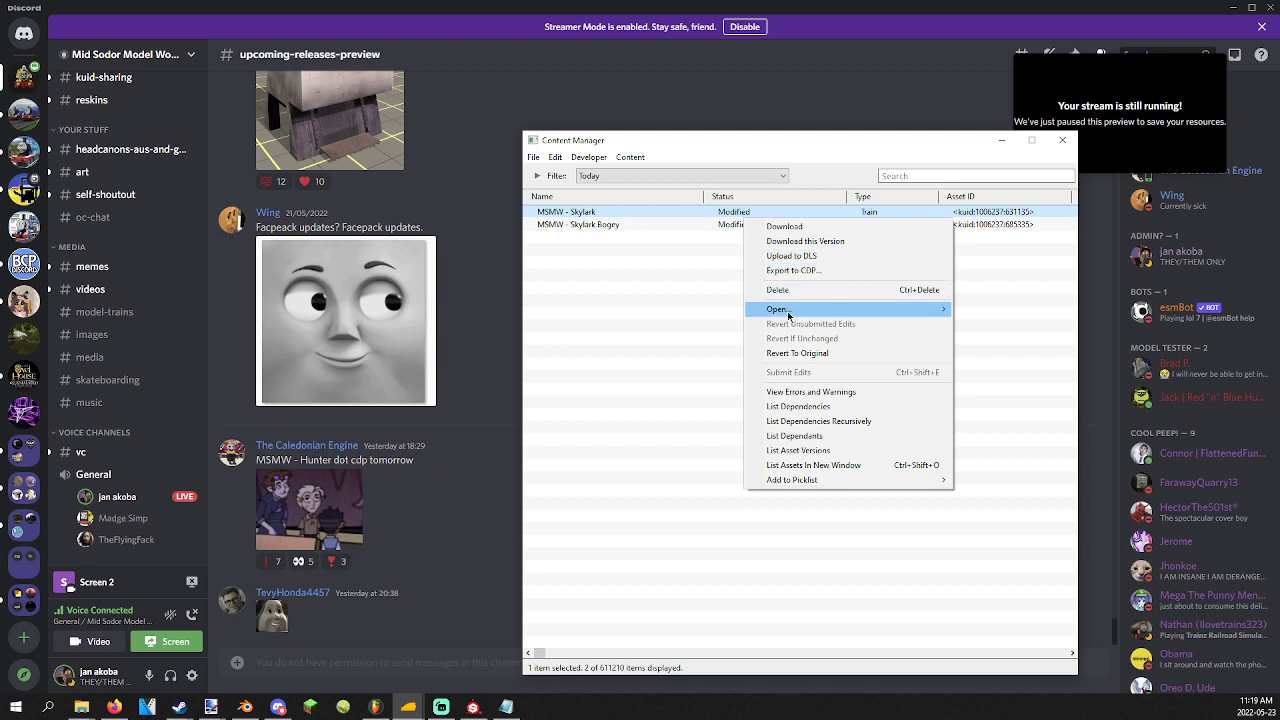
{"action": "mouse_move", "coordinate": [788, 314]}
{"action": "left_click", "coordinate": [1030, 393]}
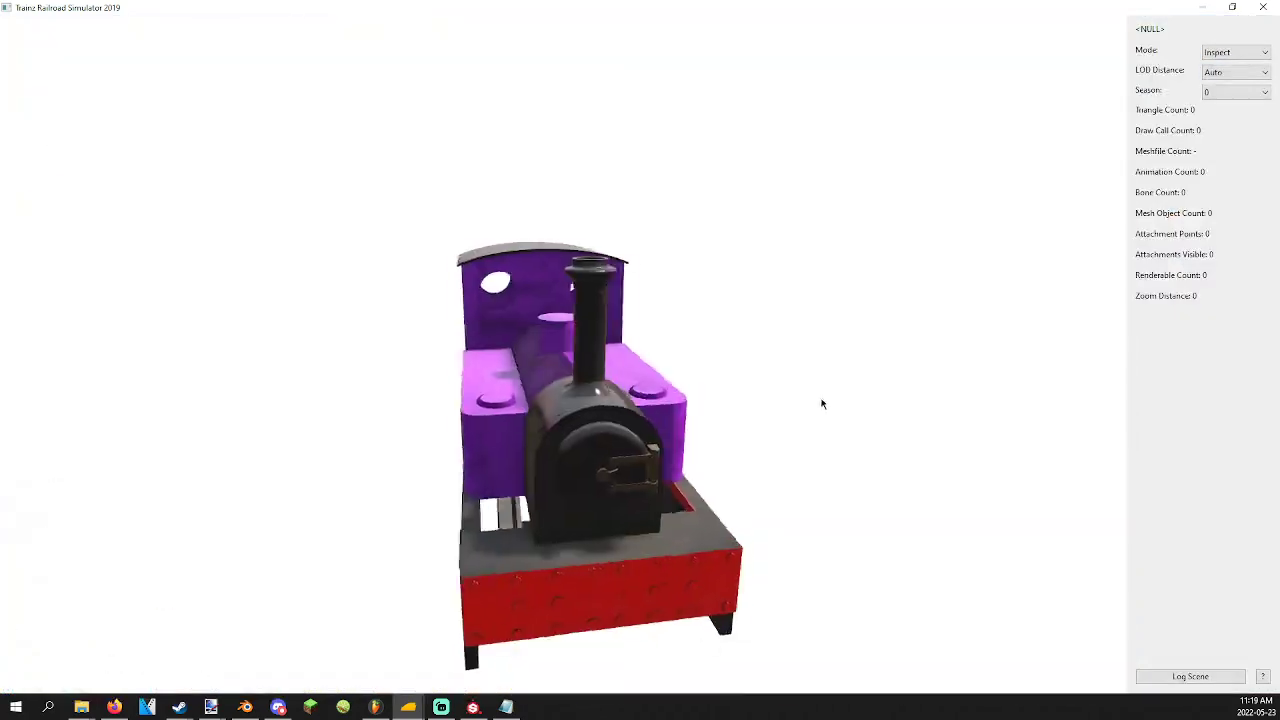
{"action": "right_click_drag", "start_coordinate": [822, 402], "coordinate": [600, 300]}
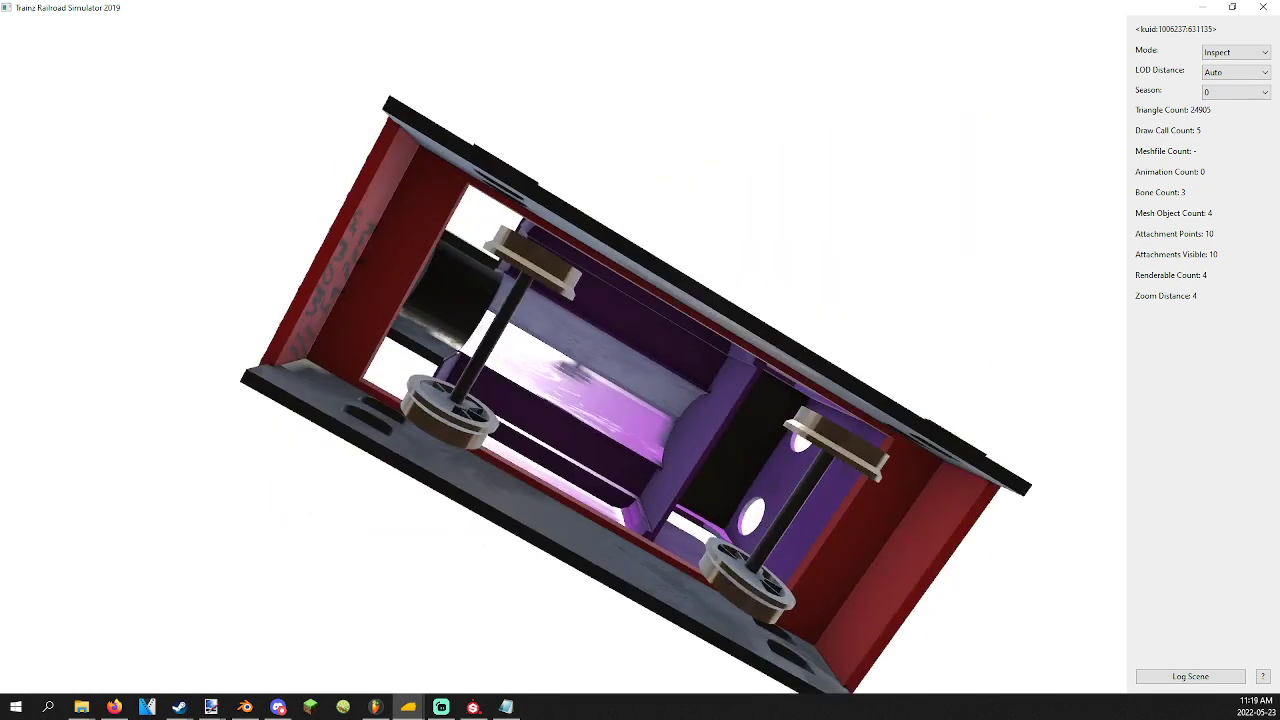
{"action": "key", "text": "Escape"}
Switch to Trainz Railroad Simulator 2019 and start the Quick Drive session of the Season 2 Wellsworth route.
{"action": "left_click", "coordinate": [412, 707]}
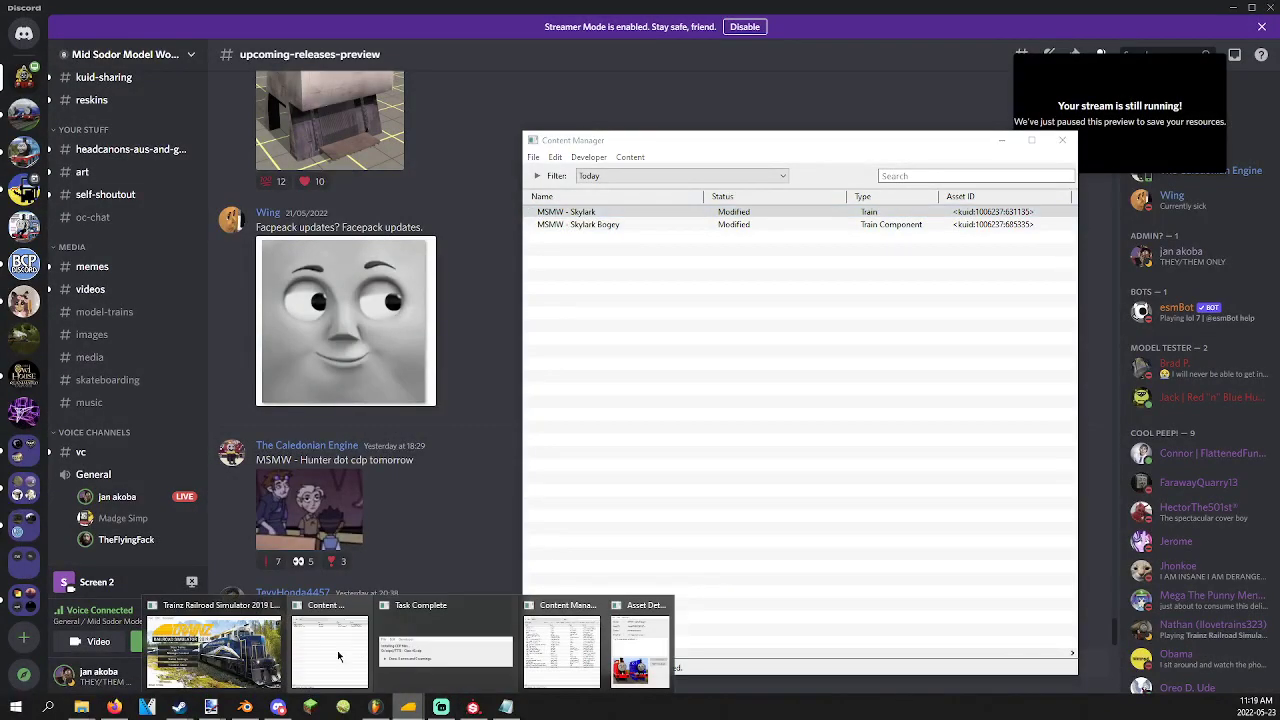
{"action": "left_click", "coordinate": [257, 657]}
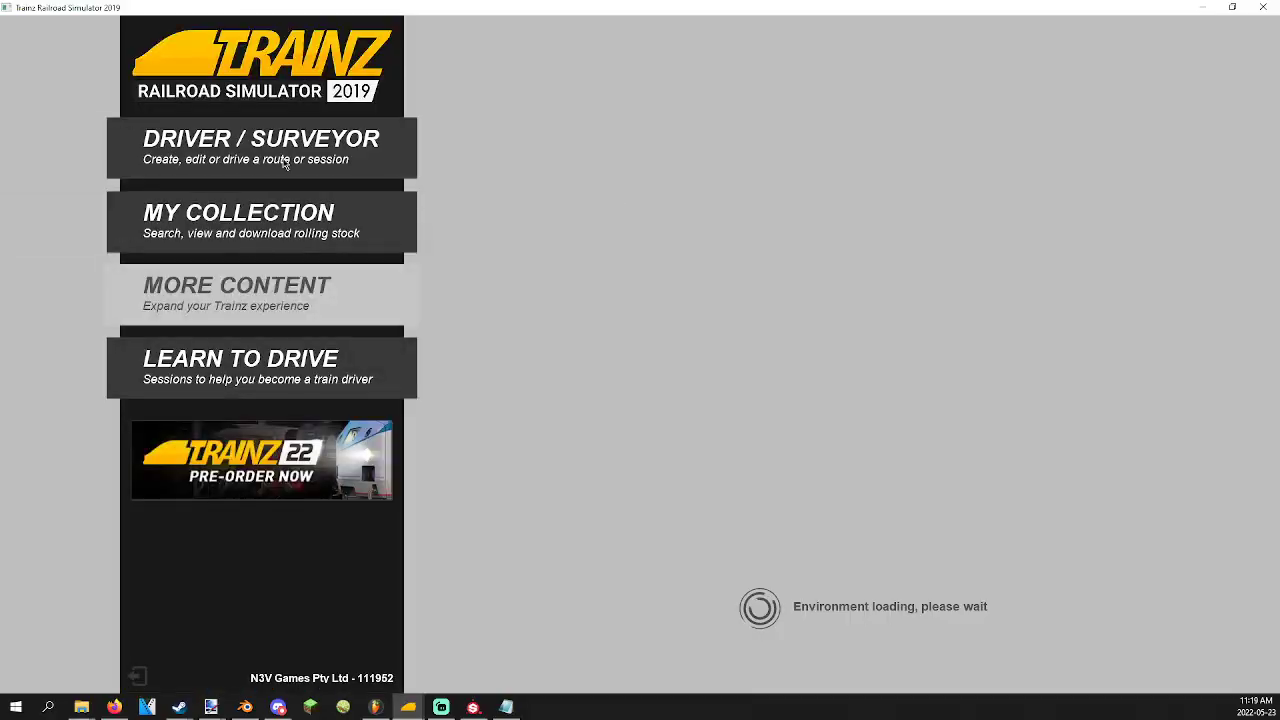
{"action": "left_click", "coordinate": [306, 130]}
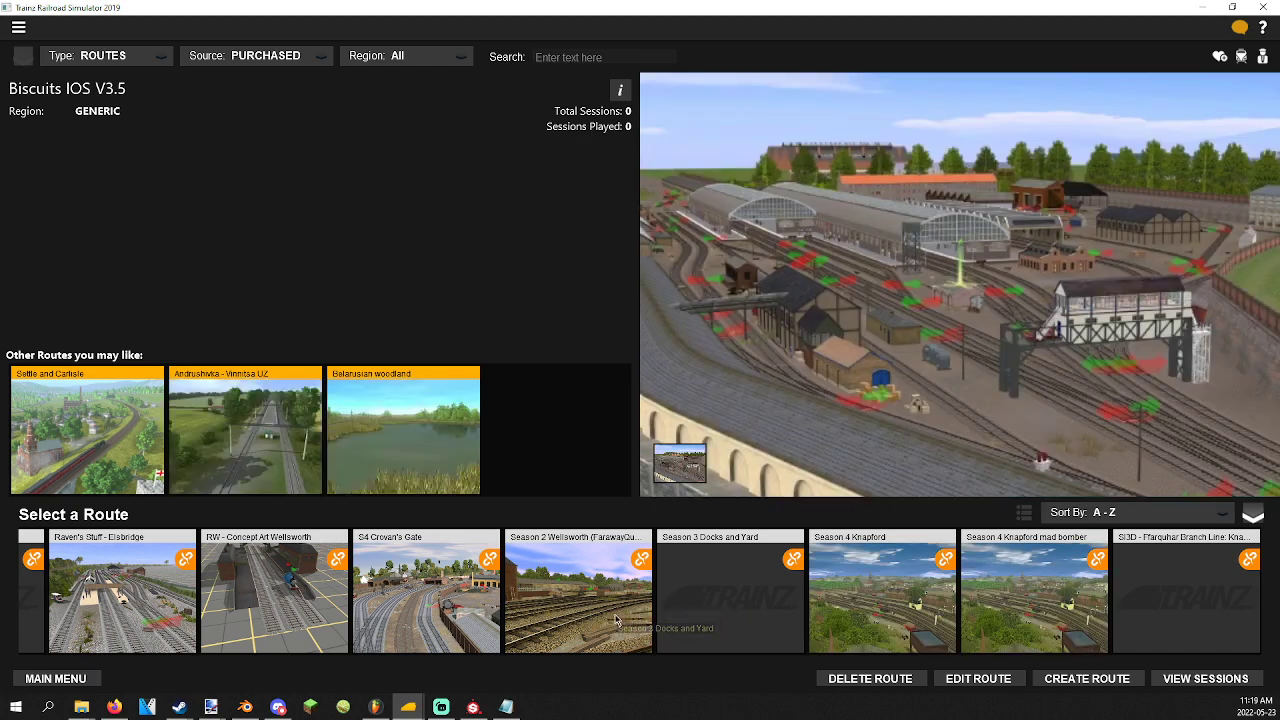
{"action": "double_click", "coordinate": [590, 617]}
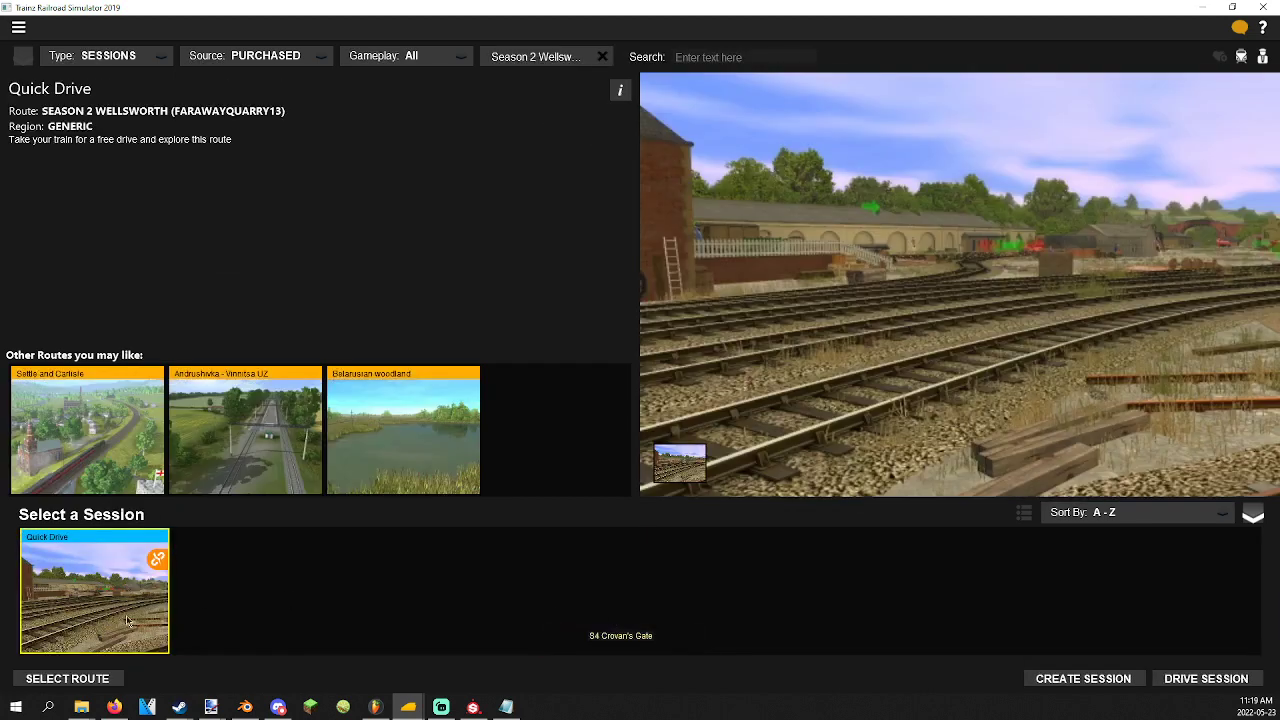
{"action": "double_click", "coordinate": [124, 602]}
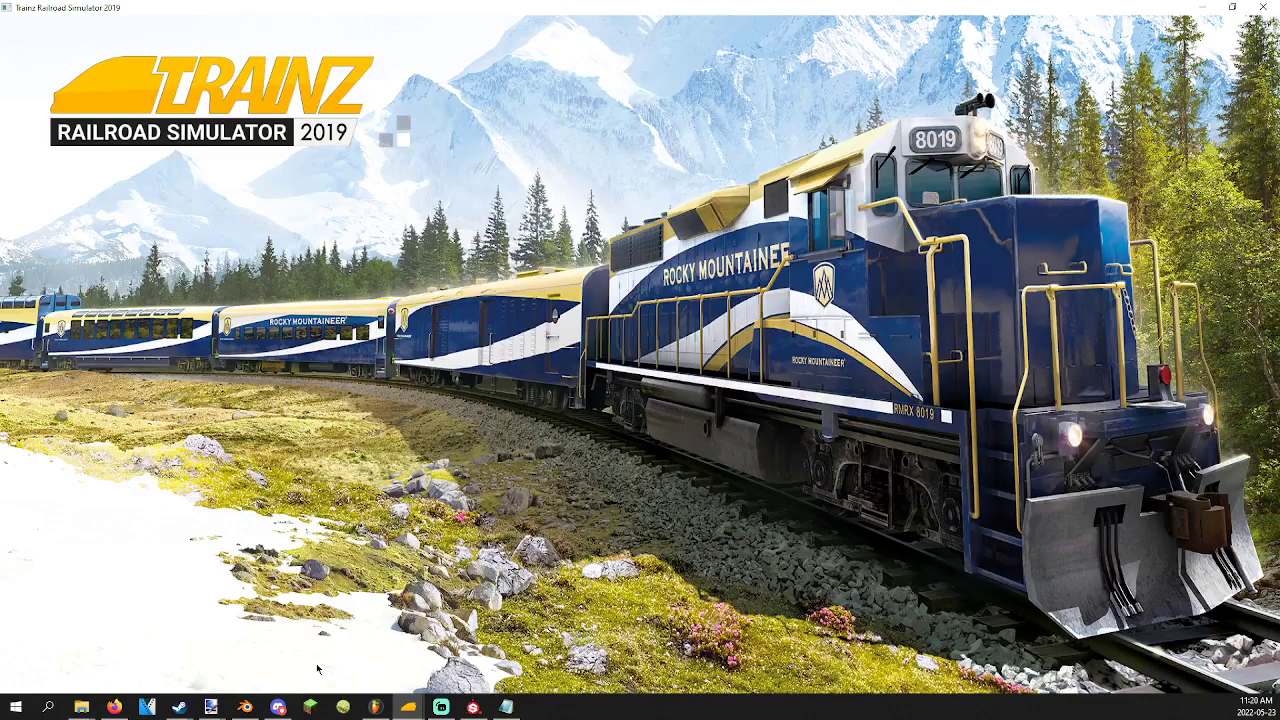
Dismiss the prompt to place the selected Quick Drive train and bring up the train editing tools.
{"action": "mouse_move", "coordinate": [280, 707]}
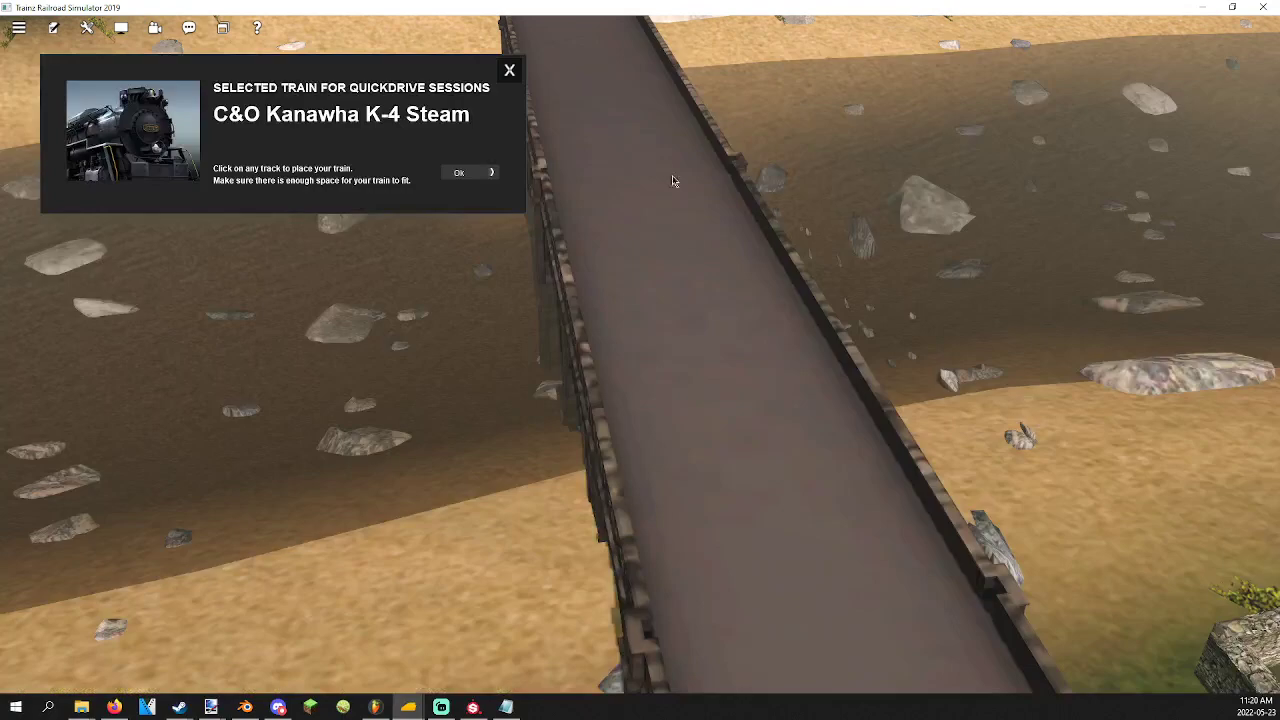
{"action": "left_click", "coordinate": [468, 173]}
{"action": "left_click", "coordinate": [87, 27]}
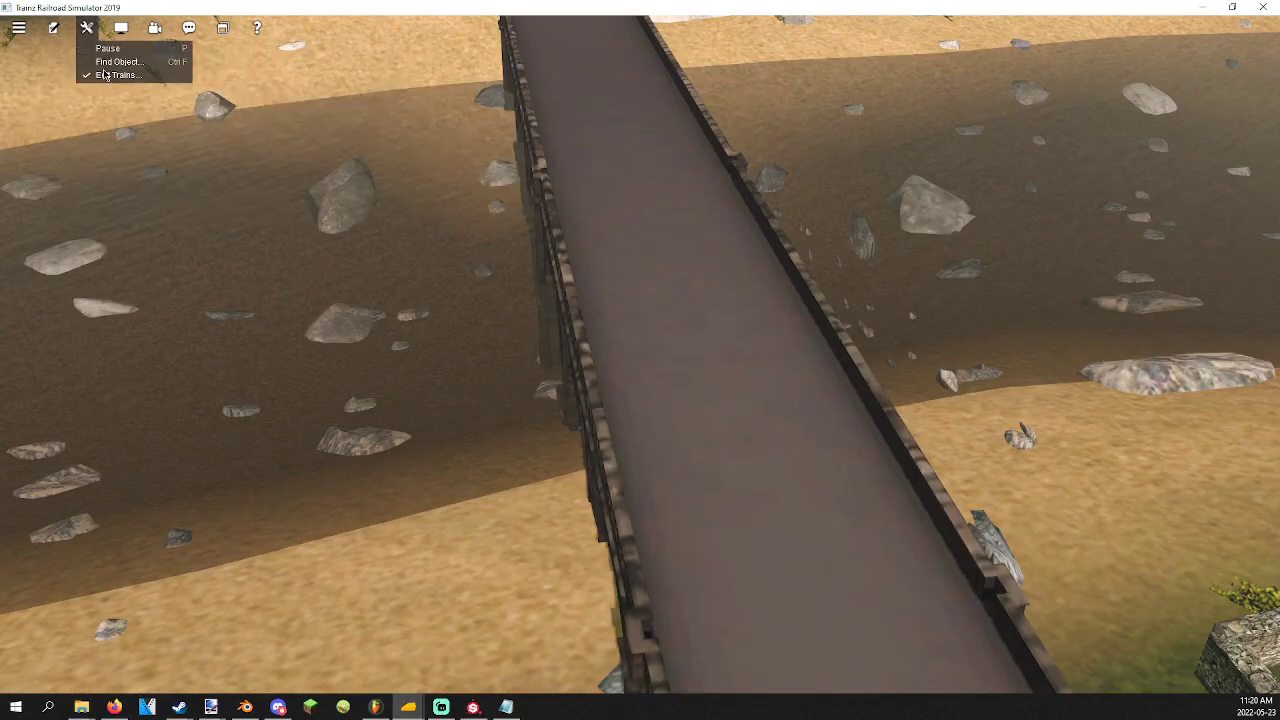
{"action": "left_click", "coordinate": [105, 77]}
{"action": "left_click", "coordinate": [87, 28]}
{"action": "left_click", "coordinate": [109, 75]}
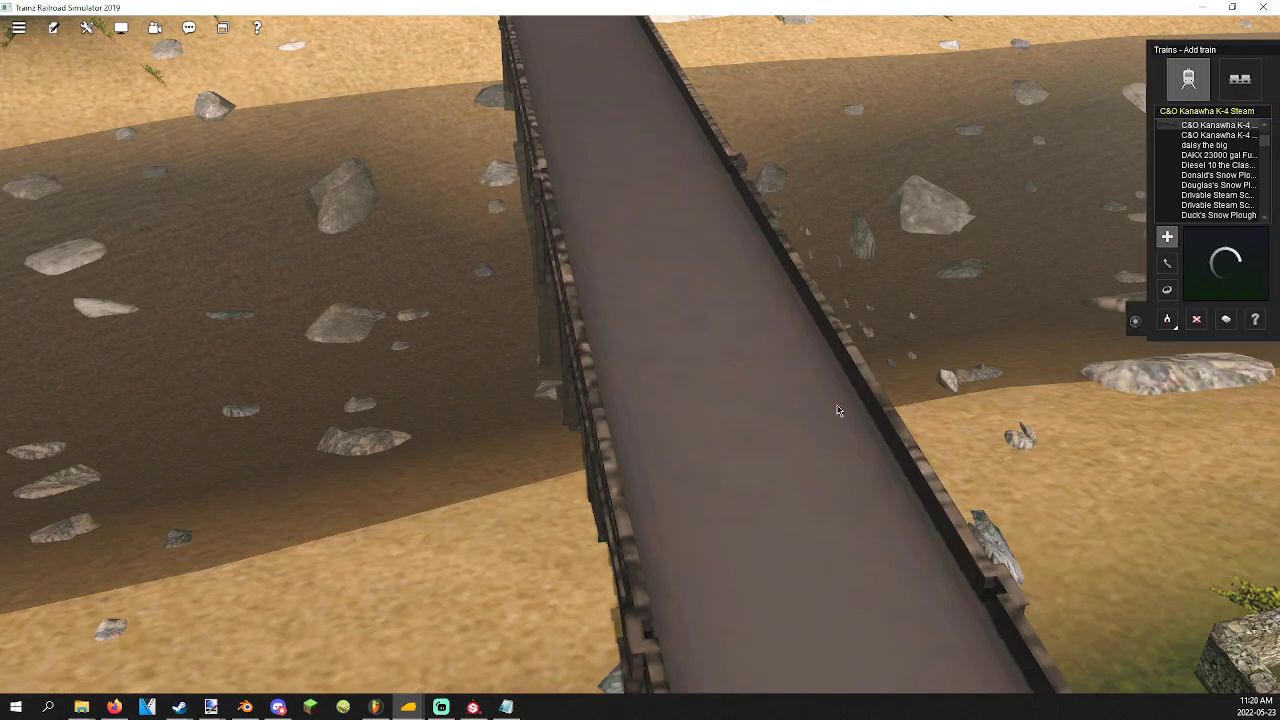
Find a stretch of track beside the stone viaduct and filter the train list by "msmw - sk".
{"action": "scroll", "coordinate": [837, 406], "scroll_direction": "down", "scroll_amount": 5}
{"action": "scroll", "coordinate": [666, 408], "scroll_direction": "down", "scroll_amount": 10}
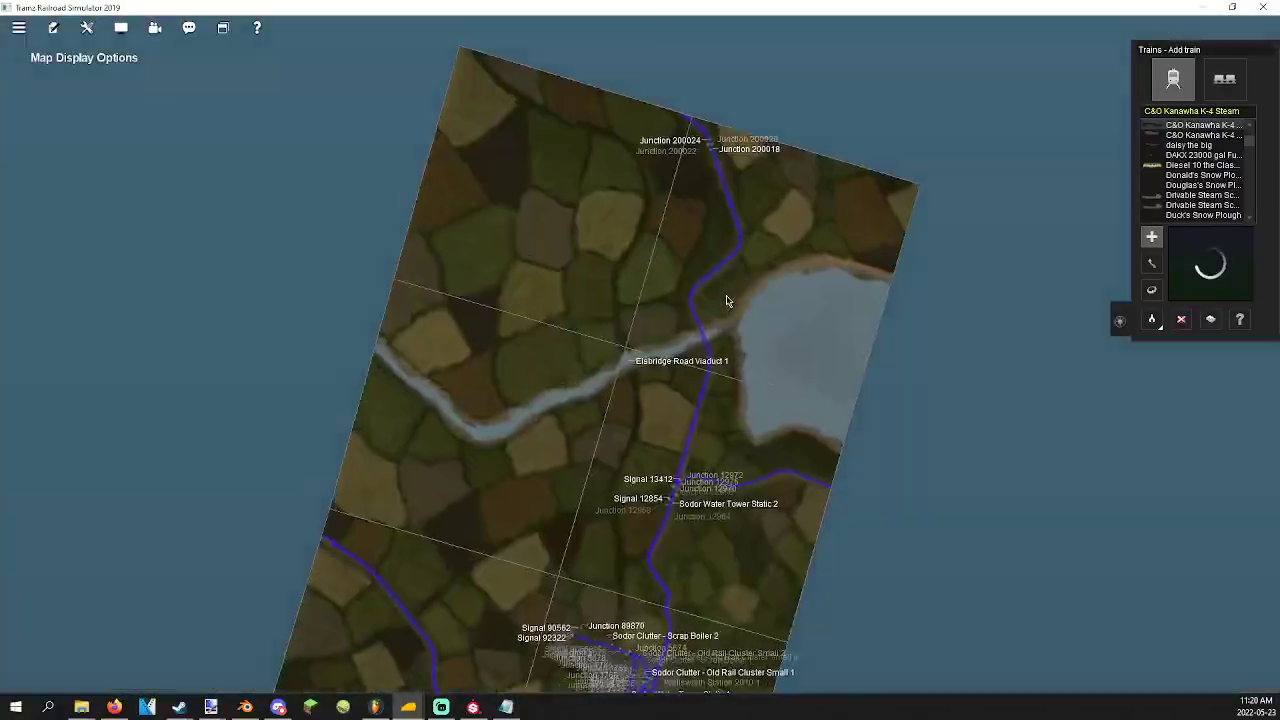
{"action": "scroll", "coordinate": [727, 301], "scroll_direction": "up", "scroll_amount": 10}
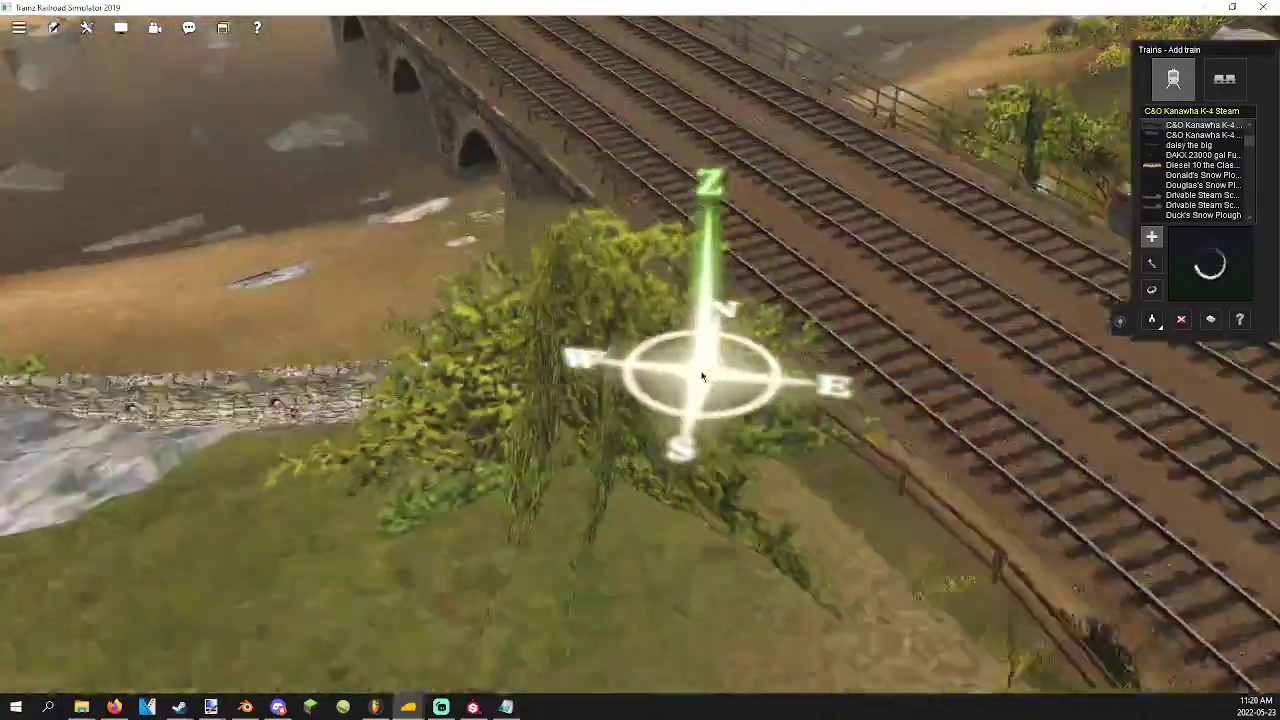
{"action": "scroll", "coordinate": [690, 390], "scroll_direction": "down", "scroll_amount": 4}
{"action": "scroll", "coordinate": [688, 396], "scroll_direction": "up", "scroll_amount": 1}
{"action": "right_click_drag", "start_coordinate": [689, 397], "coordinate": [648, 357]}
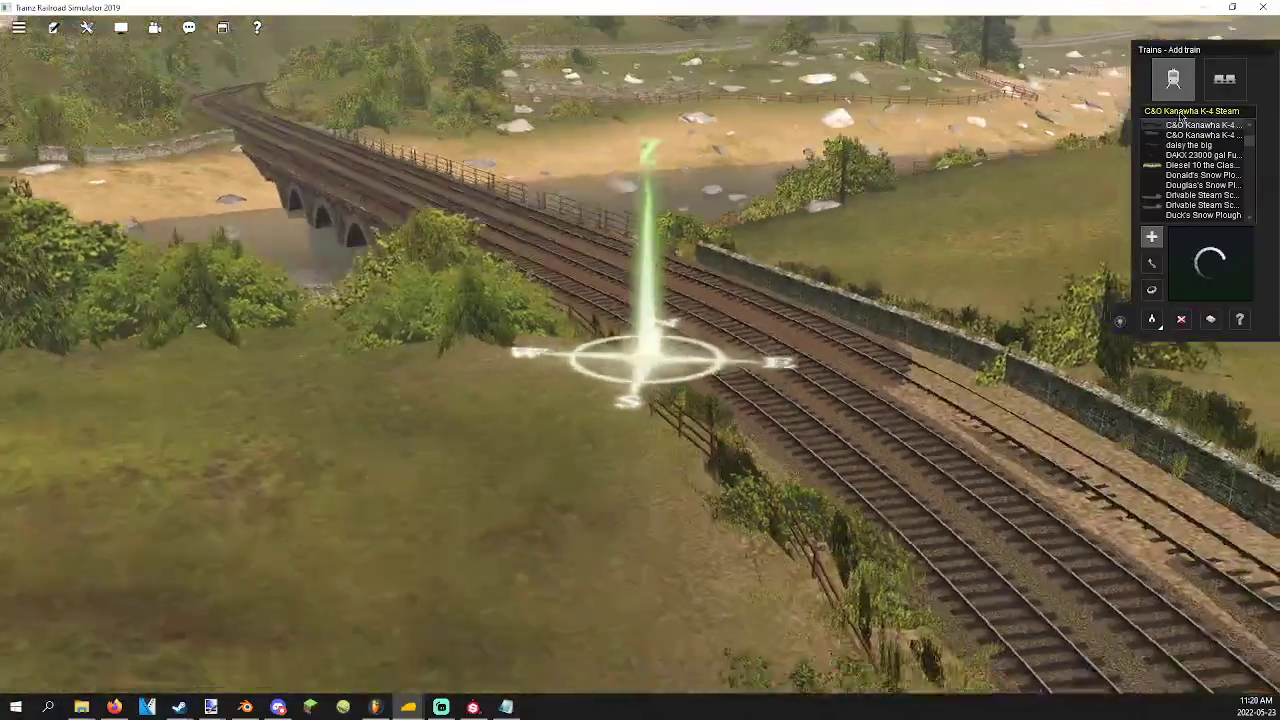
{"action": "left_click", "coordinate": [1187, 114]}
{"action": "type", "text": "m.smw"}
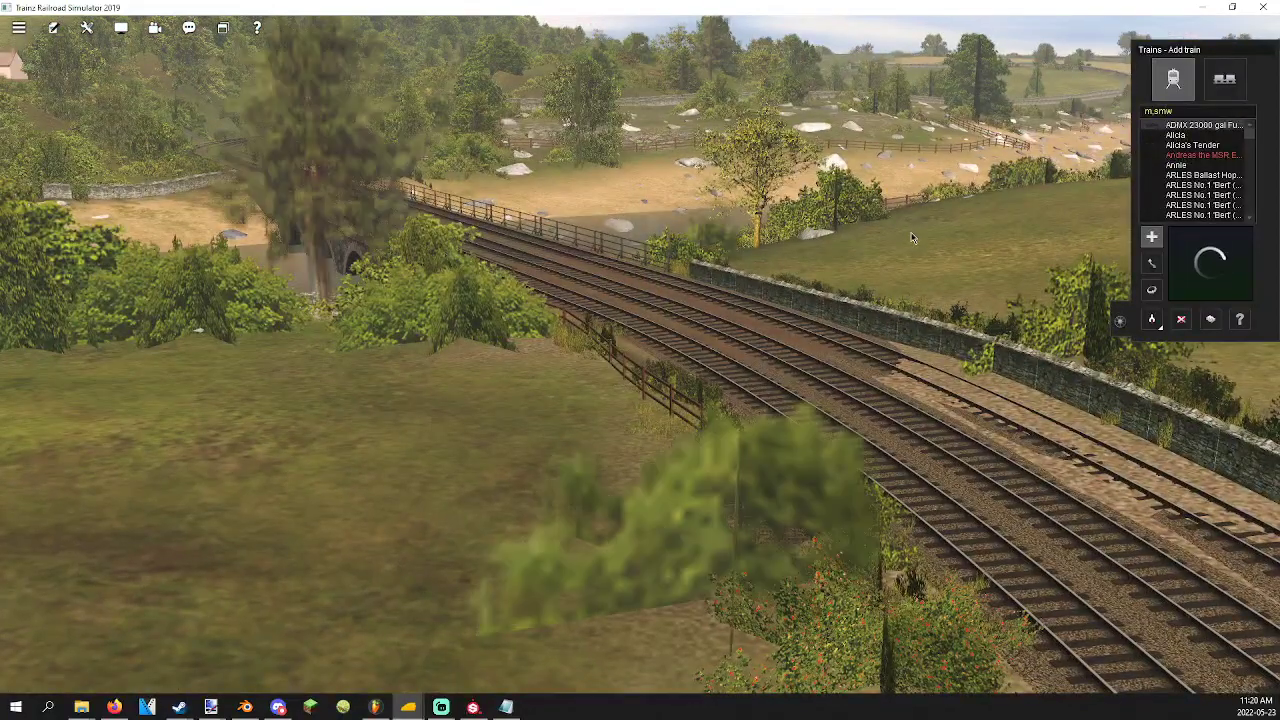
{"action": "key", "text": "BackSpace"}
{"action": "key", "text": "BackSpace"}
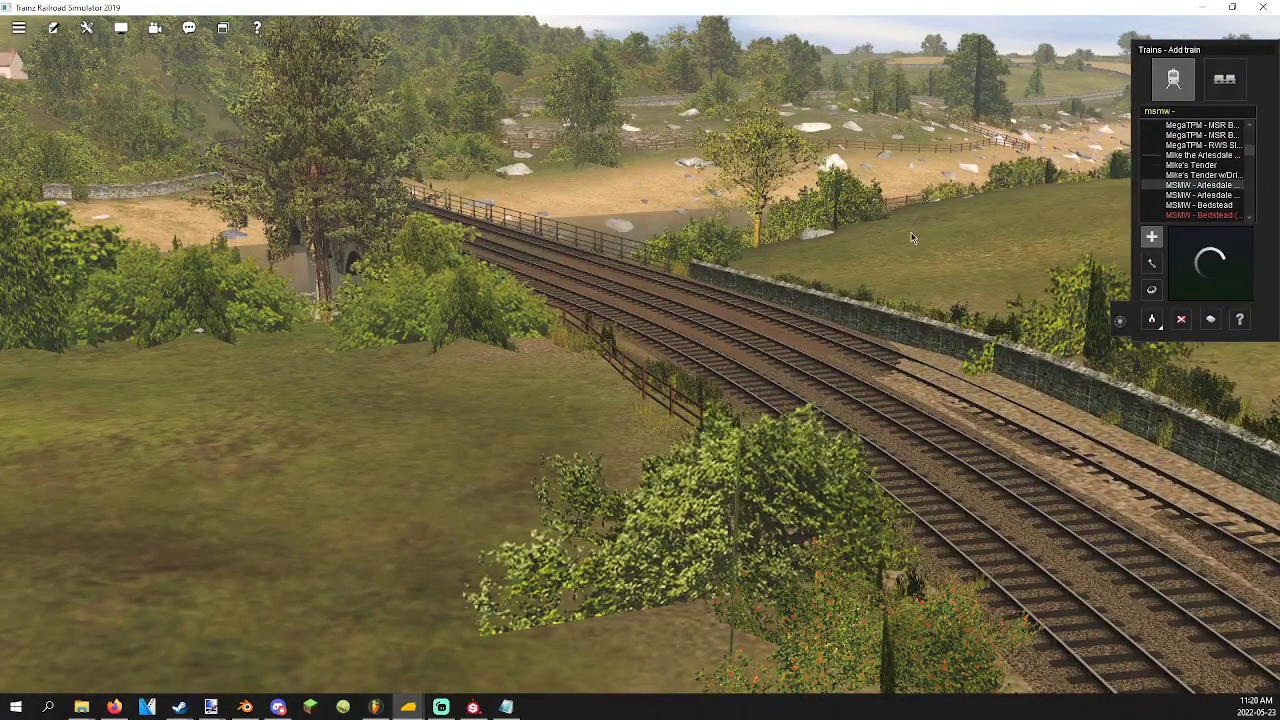
{"action": "type", "text": "smw - sk"}
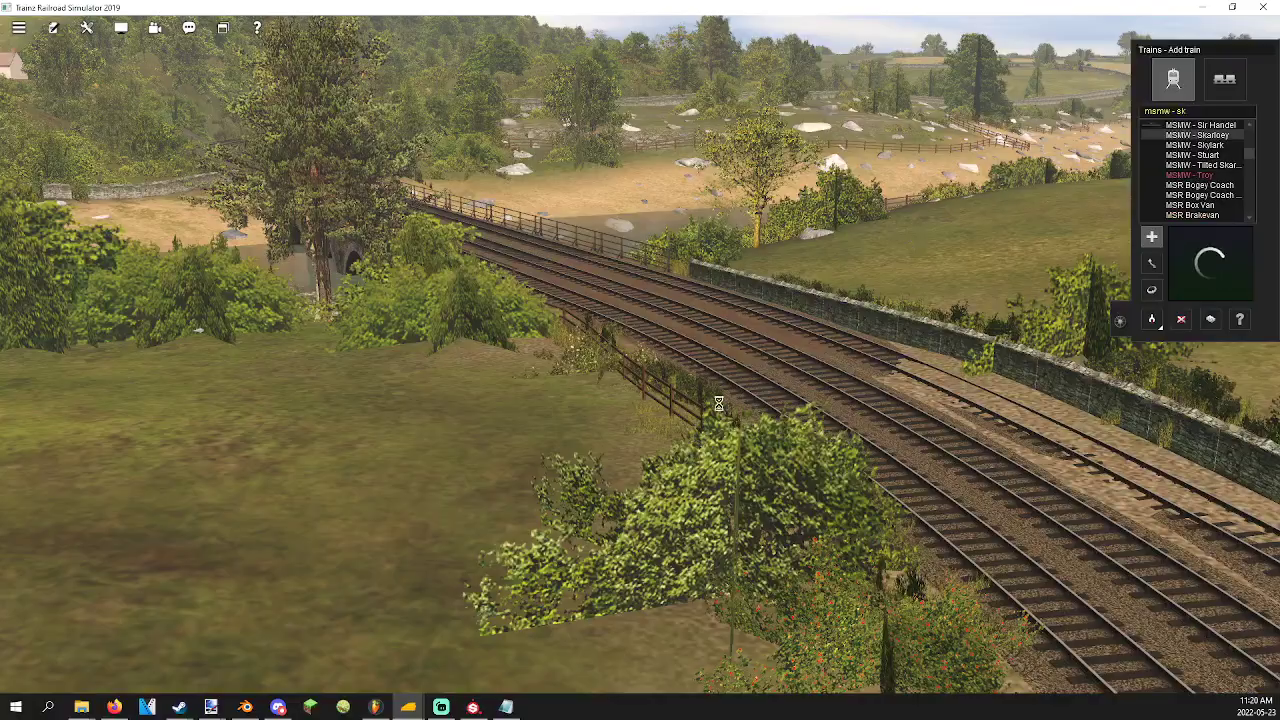
{"action": "mouse_move", "coordinate": [719, 403]}
{"action": "right_mouse_down"}
{"action": "mouse_move", "coordinate": [678, 336]}
{"action": "mouse_move", "coordinate": [680, 312]}
{"action": "mouse_move", "coordinate": [622, 347]}
{"action": "mouse_move", "coordinate": [596, 388]}
{"action": "mouse_move", "coordinate": [643, 352]}
{"action": "mouse_move", "coordinate": [632, 372]}
{"action": "mouse_move", "coordinate": [636, 362]}
{"action": "right_mouse_up"}
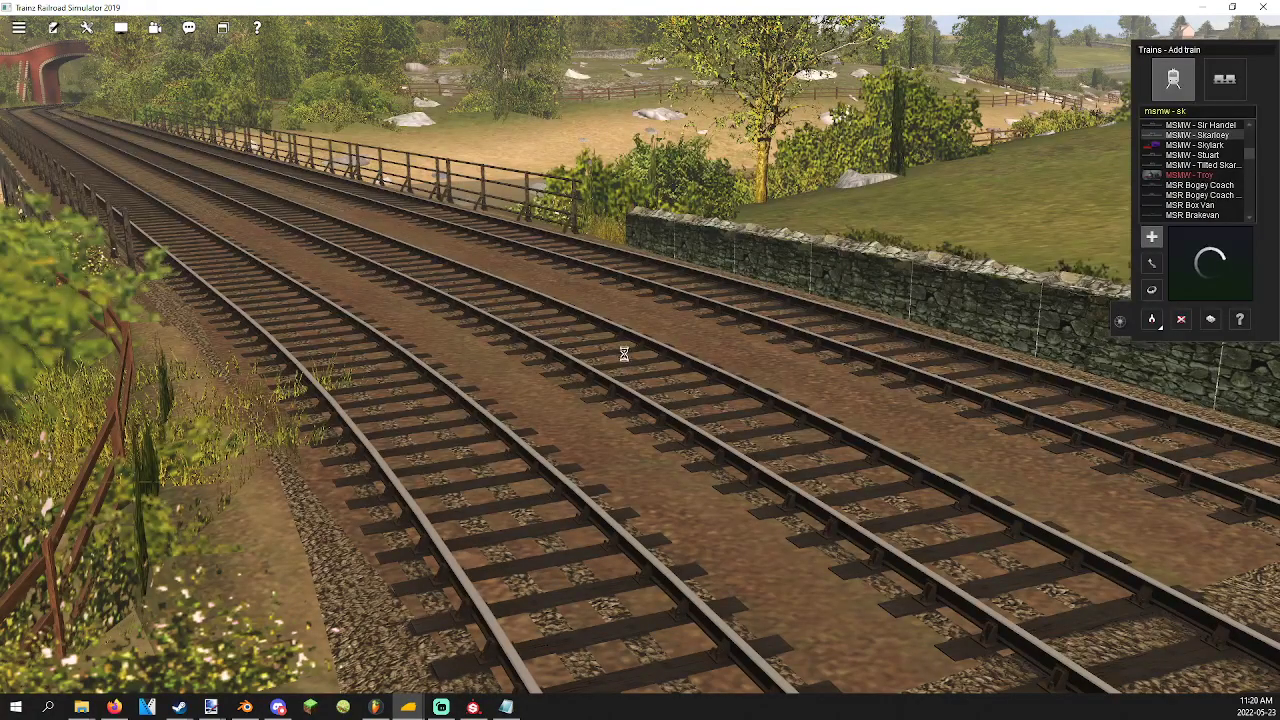
{"action": "mouse_move", "coordinate": [623, 354]}
{"action": "right_mouse_down"}
{"action": "mouse_move", "coordinate": [620, 343]}
{"action": "mouse_move", "coordinate": [651, 366]}
{"action": "mouse_move", "coordinate": [643, 334]}
{"action": "mouse_move", "coordinate": [634, 351]}
{"action": "mouse_move", "coordinate": [658, 364]}
{"action": "right_mouse_up"}
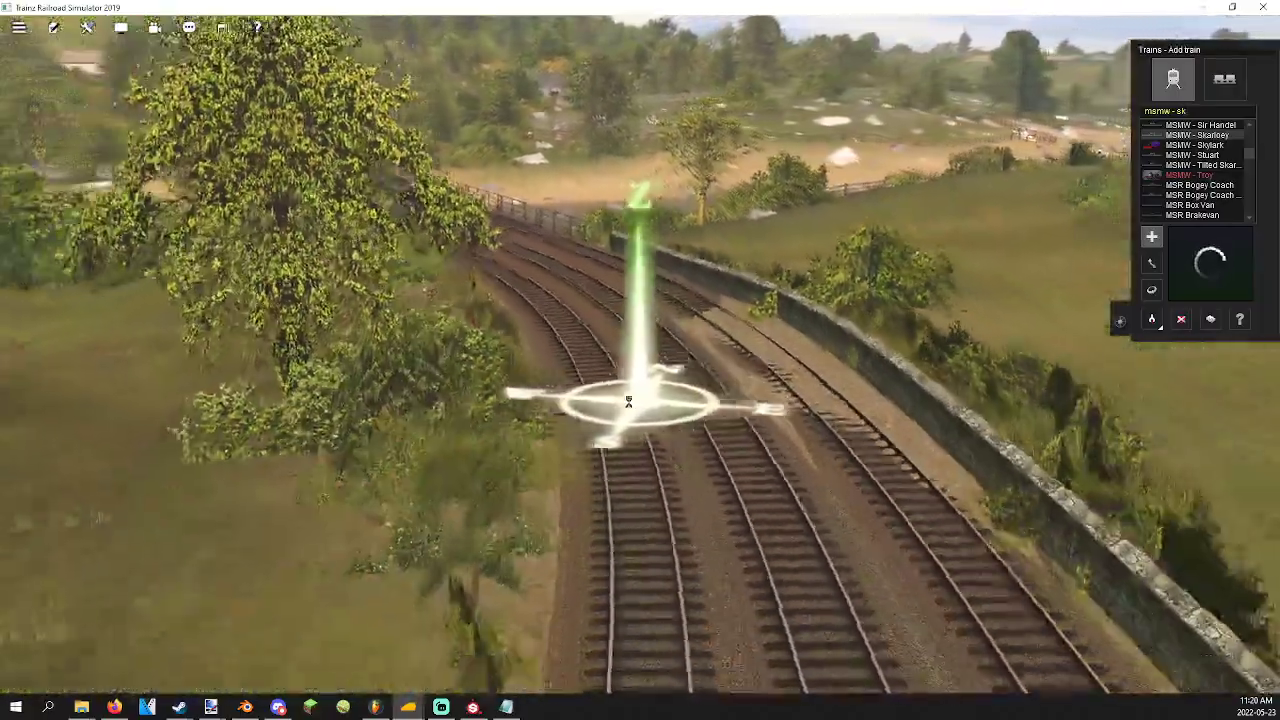
{"action": "scroll", "coordinate": [628, 400], "scroll_direction": "down", "scroll_amount": 3}
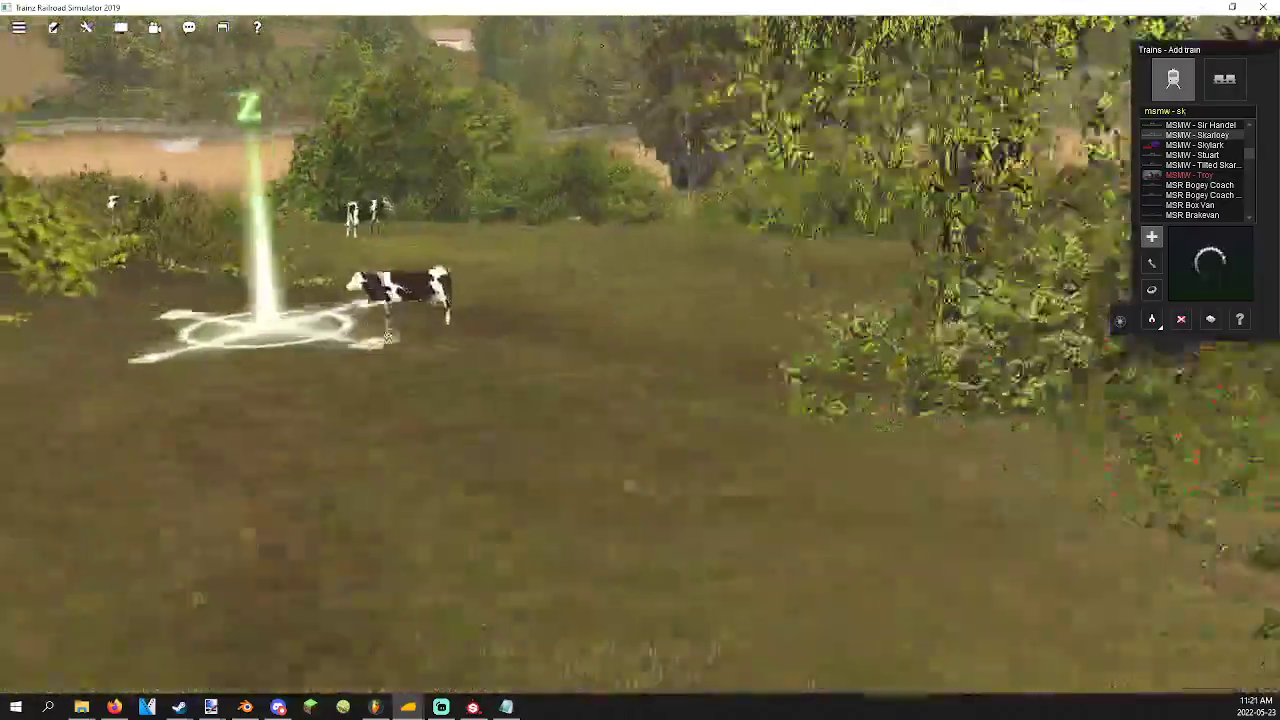
{"action": "scroll", "coordinate": [388, 337], "scroll_direction": "up", "scroll_amount": 5}
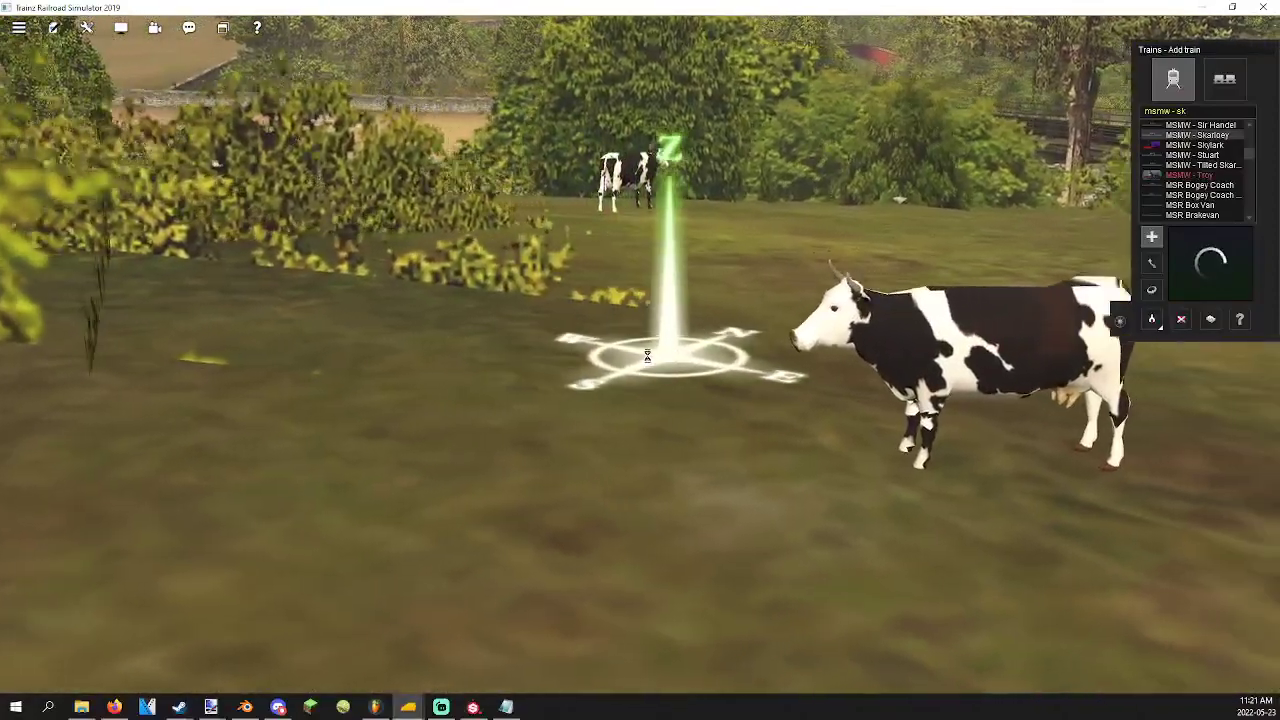
{"action": "mouse_move", "coordinate": [647, 356]}
{"action": "right_mouse_down"}
{"action": "mouse_move", "coordinate": [613, 356]}
{"action": "mouse_move", "coordinate": [647, 360]}
{"action": "right_mouse_up"}
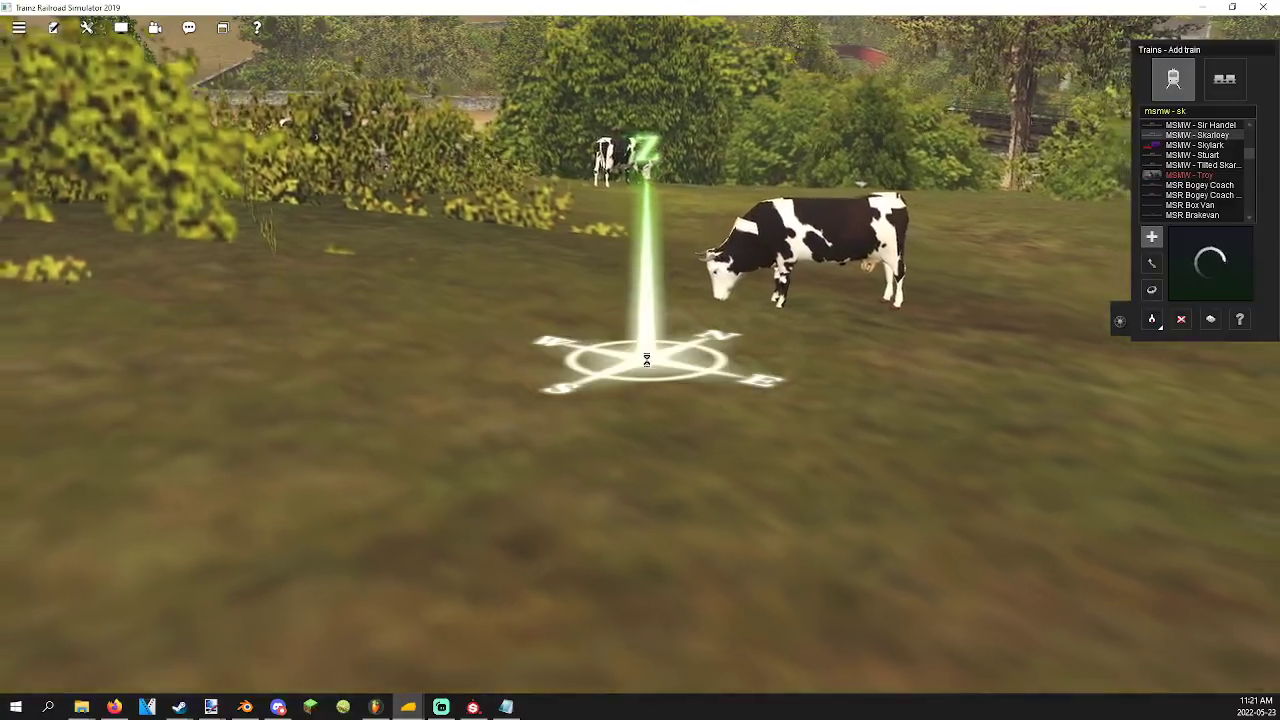
{"action": "scroll", "coordinate": [646, 360], "scroll_direction": "down", "scroll_amount": 10}
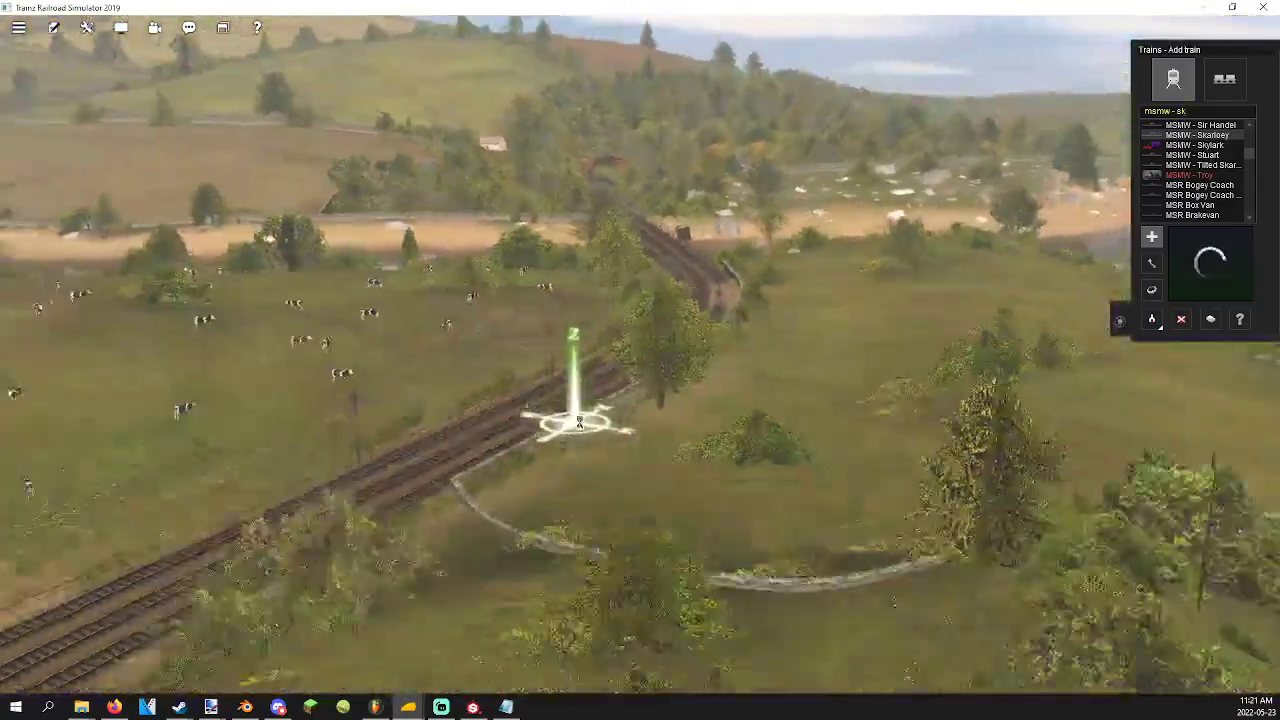
{"action": "scroll", "coordinate": [655, 363], "scroll_direction": "down", "scroll_amount": 10}
{"action": "scroll", "coordinate": [649, 322], "scroll_direction": "up", "scroll_amount": 10}
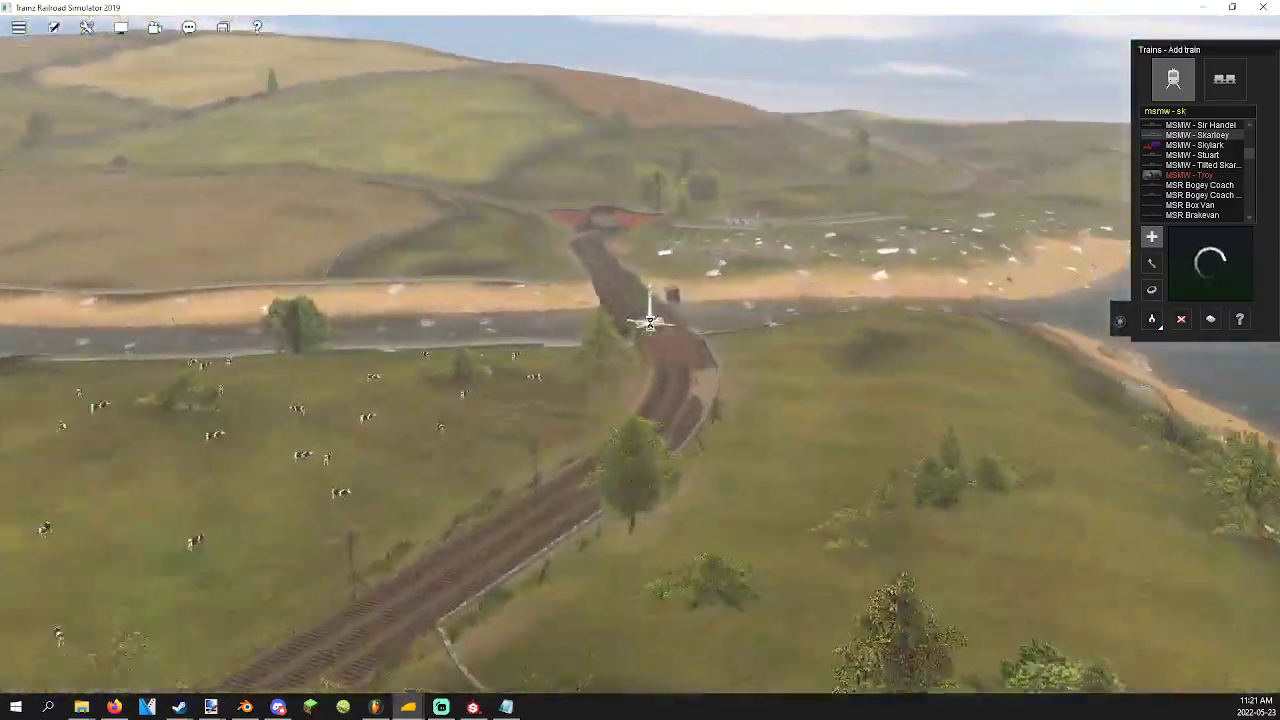
{"action": "scroll", "coordinate": [649, 322], "scroll_direction": "up", "scroll_amount": 10}
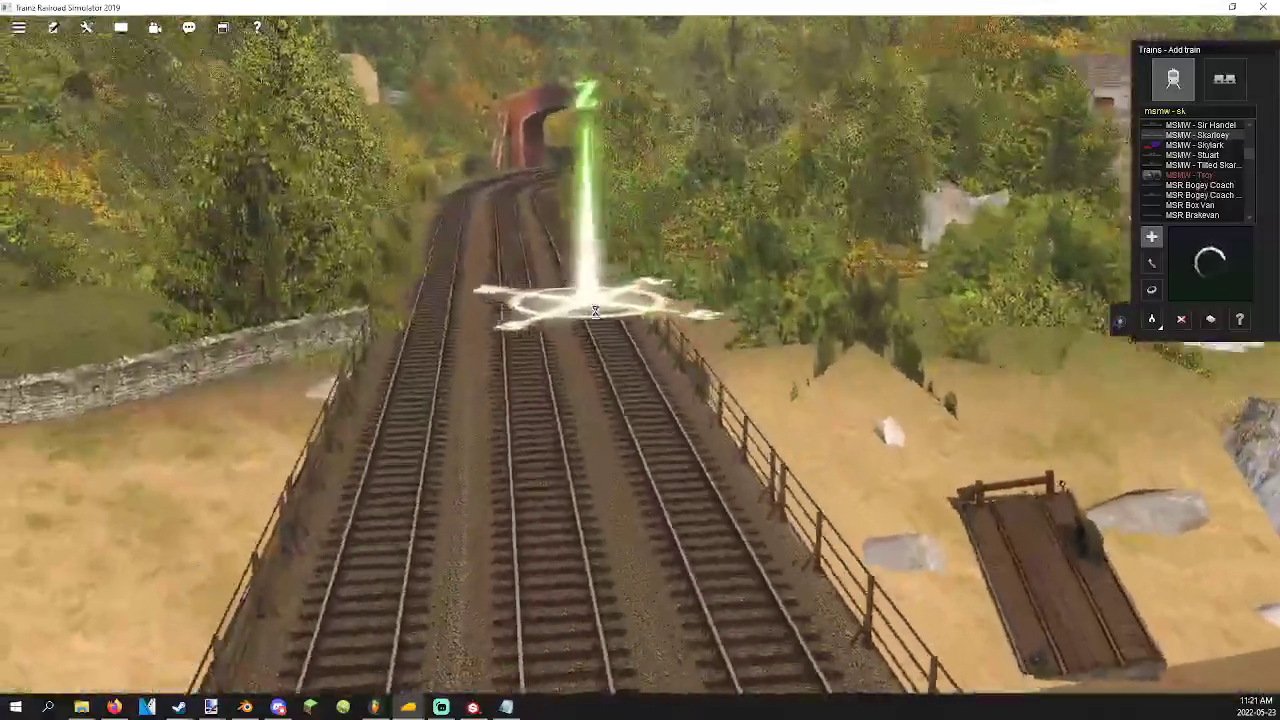
Place MSMW - Skylark on the middle track near the viaduct and view it with the chase and roaming cameras.
{"action": "mouse_move", "coordinate": [595, 312]}
{"action": "right_mouse_down"}
{"action": "mouse_move", "coordinate": [674, 406]}
{"action": "mouse_move", "coordinate": [669, 449]}
{"action": "mouse_move", "coordinate": [667, 428]}
{"action": "mouse_move", "coordinate": [700, 420]}
{"action": "mouse_move", "coordinate": [680, 390]}
{"action": "mouse_move", "coordinate": [740, 357]}
{"action": "right_mouse_up"}
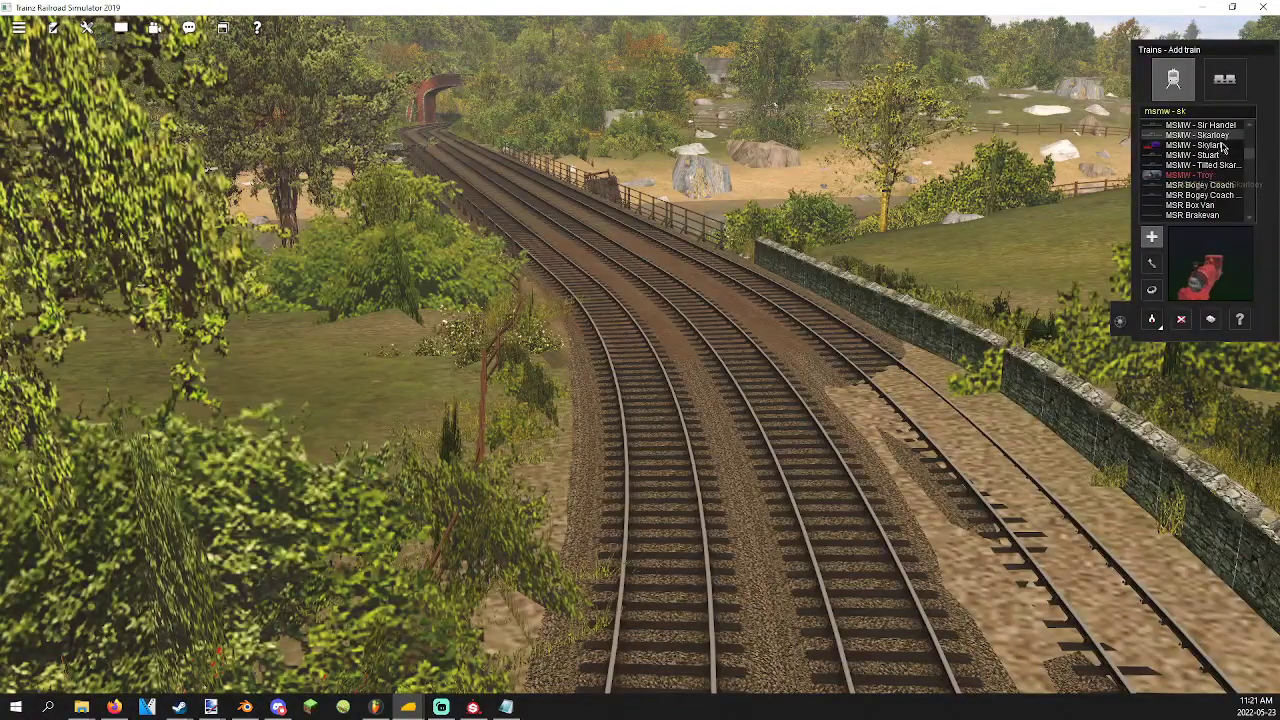
{"action": "left_click", "coordinate": [769, 390]}
{"action": "key", "text": "2"}
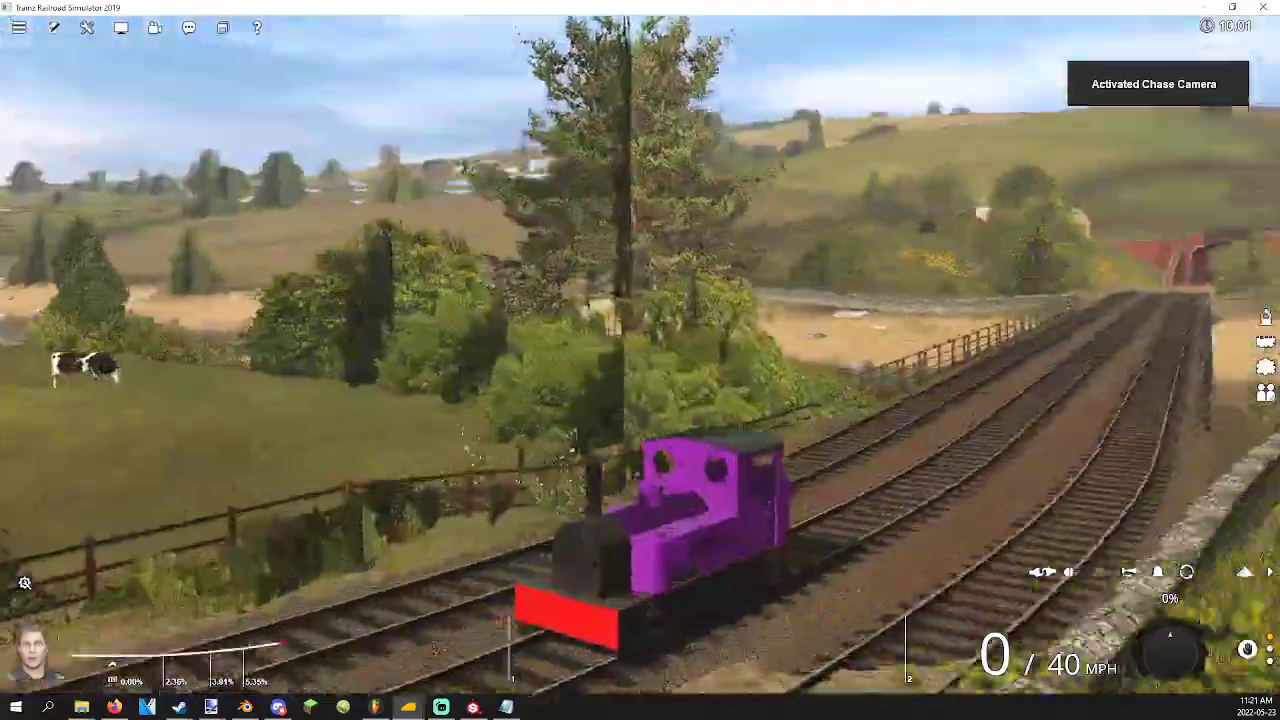
{"action": "key", "text": "4"}
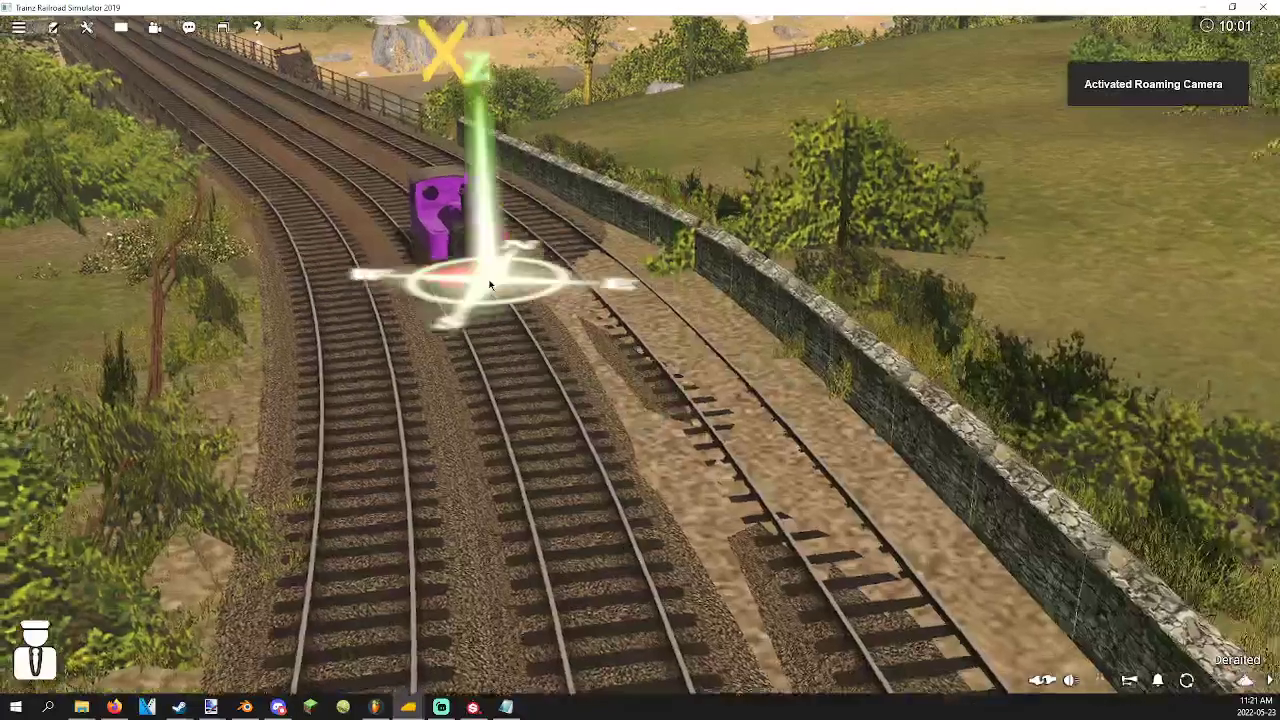
{"action": "right_click_drag", "start_coordinate": [489, 286], "coordinate": [623, 365]}
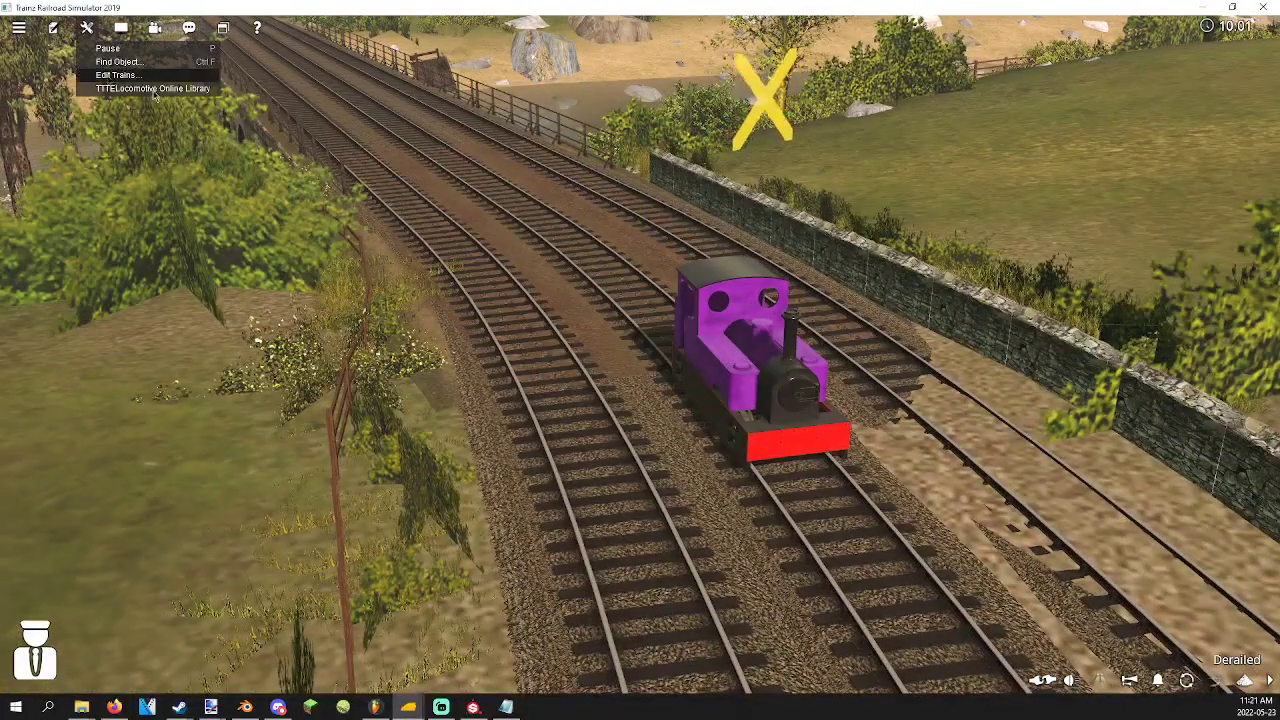
Edit the trains to move Skylark onto the track beside the stone wall, and return to driving mode.
{"action": "left_click", "coordinate": [118, 75]}
{"action": "left_click_drag", "start_coordinate": [769, 427], "coordinate": [1098, 294]}
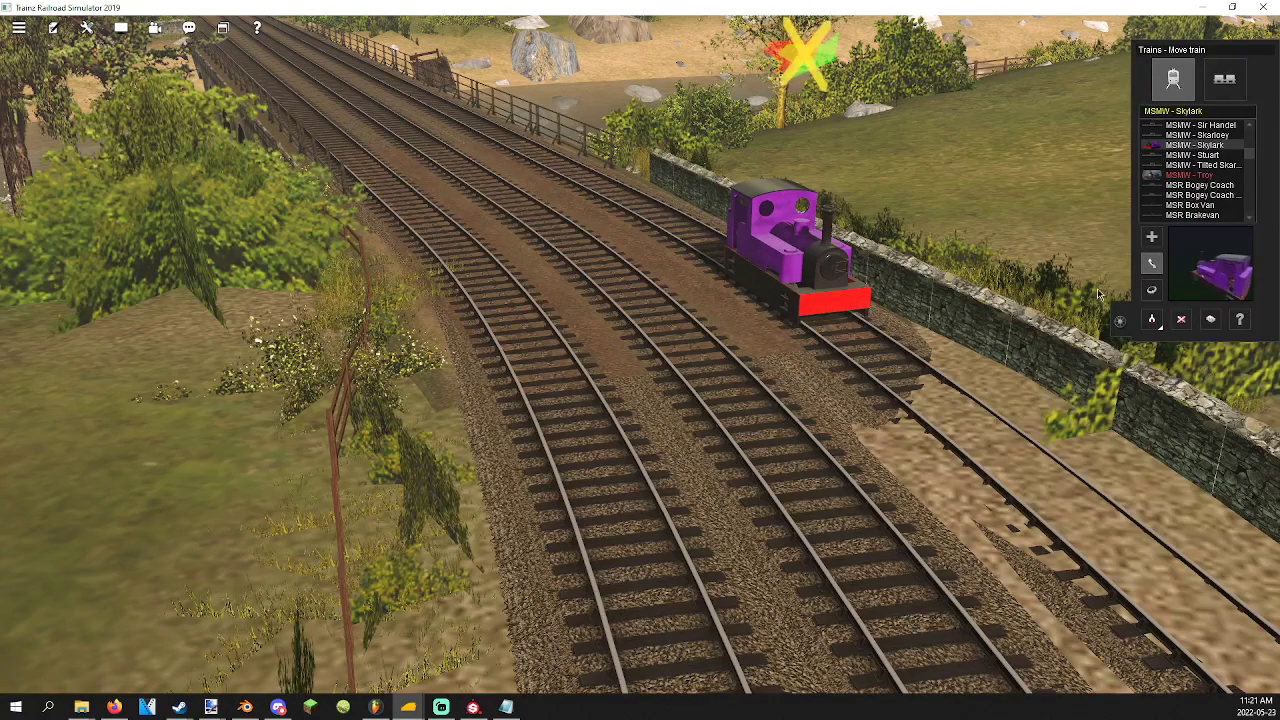
{"action": "left_click", "coordinate": [846, 287]}
{"action": "left_click", "coordinate": [824, 335]}
{"action": "key", "text": "ctrl+F2"}
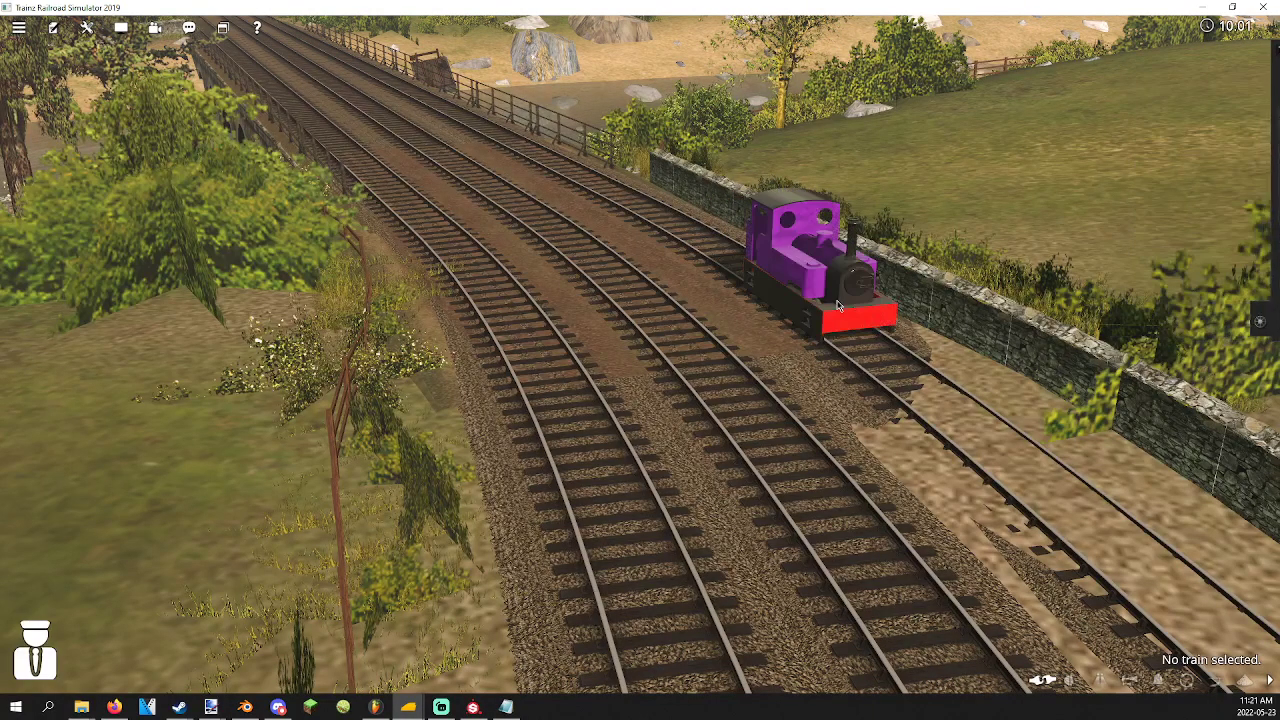
Select the Skylark engine beside the wall and view it with the roaming camera.
{"action": "left_click", "coordinate": [836, 301]}
{"action": "mouse_move", "coordinate": [777, 360]}
{"action": "right_mouse_down"}
{"action": "mouse_move", "coordinate": [640, 360]}
{"action": "mouse_move", "coordinate": [560, 420]}
{"action": "mouse_move", "coordinate": [290, 420]}
{"action": "mouse_move", "coordinate": [777, 360]}
{"action": "right_mouse_up"}
{"action": "key", "text": "4"}
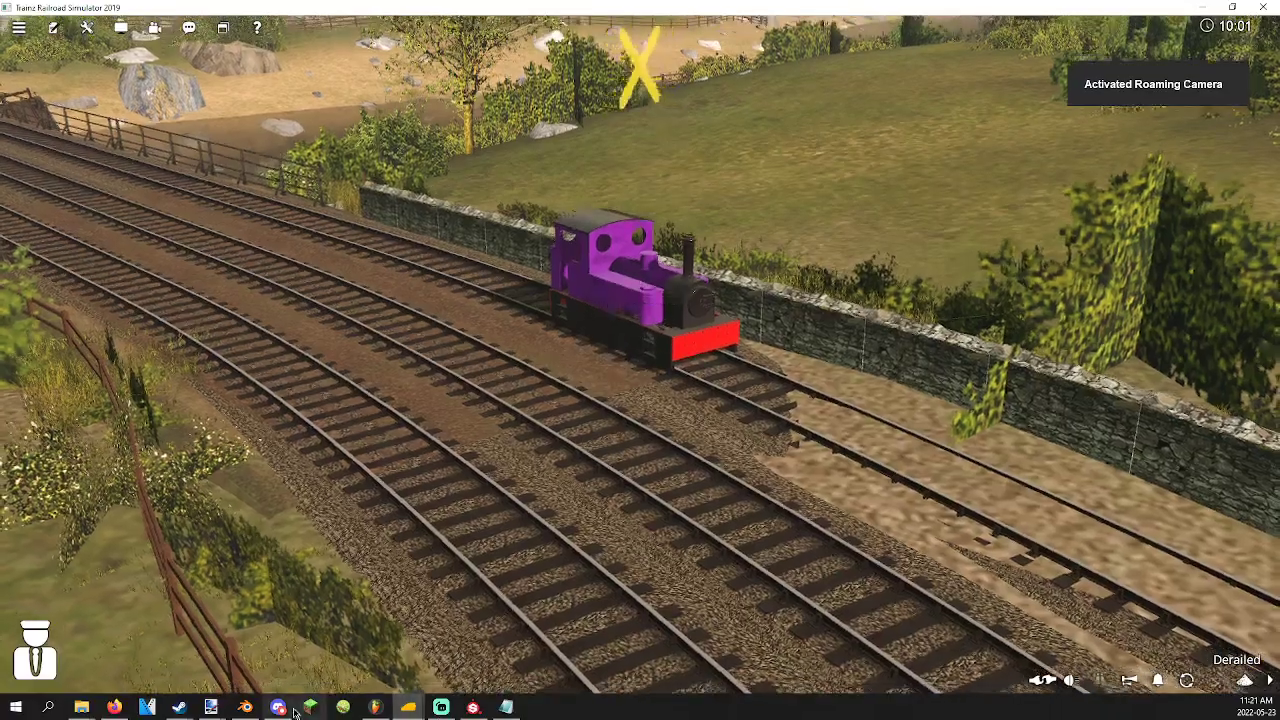
Switch to Discord and look at the upcoming-releases-preview channel.
{"action": "left_click", "coordinate": [278, 707]}
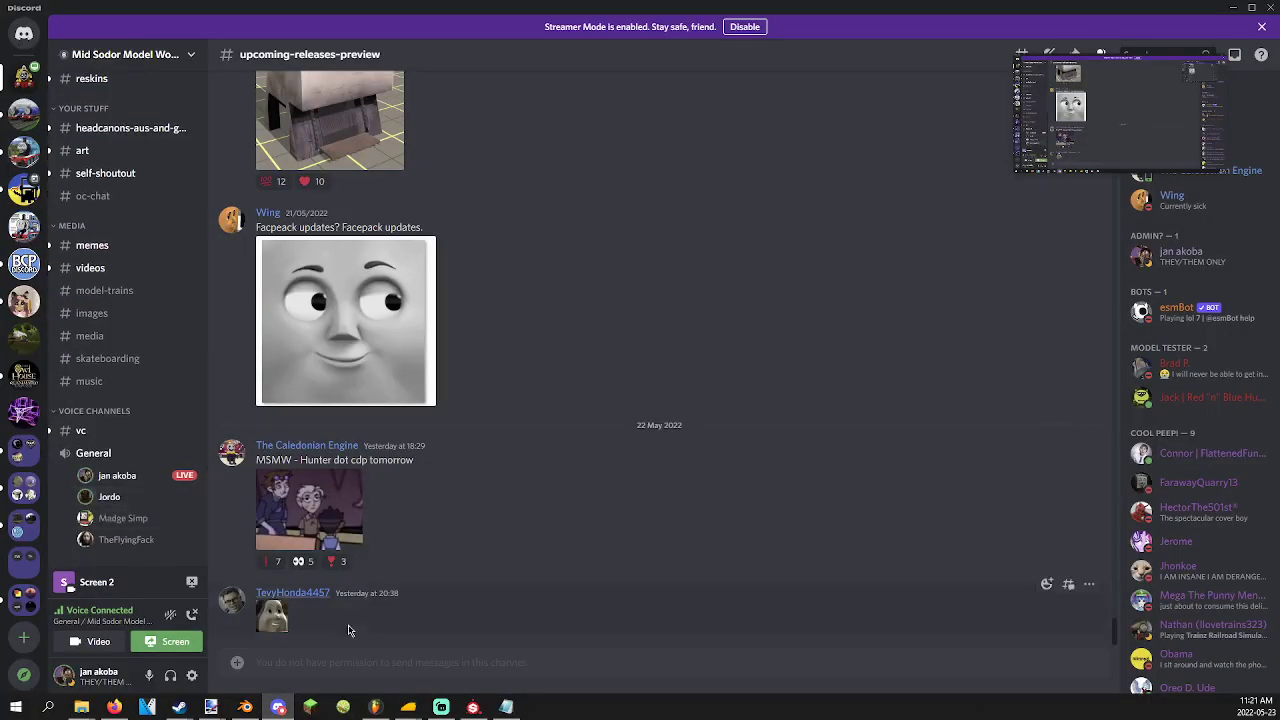
{"action": "left_click", "coordinate": [667, 626]}
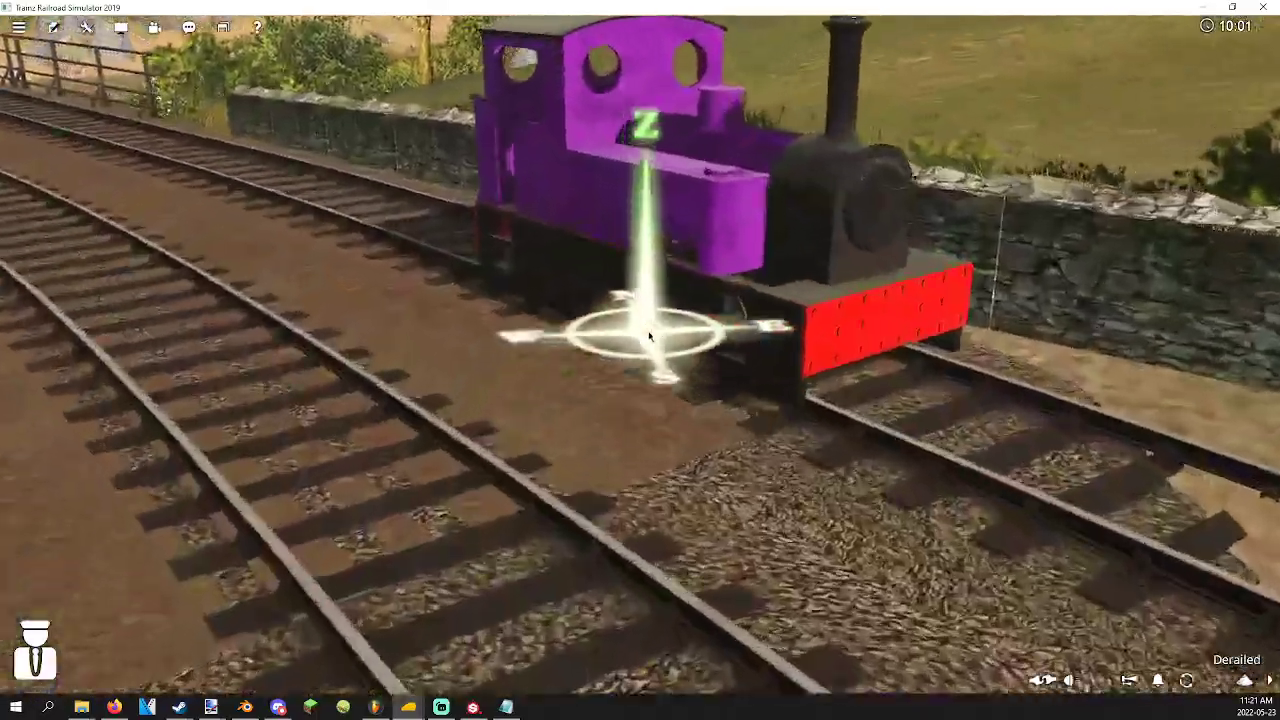
Switch back to Trainz Railroad Simulator 2019 and examine the Skylark engine from the front, side and rear.
{"action": "right_click_drag", "start_coordinate": [649, 336], "coordinate": [630, 383]}
{"action": "key", "text": "Down"}
{"action": "key", "text": "Right"}
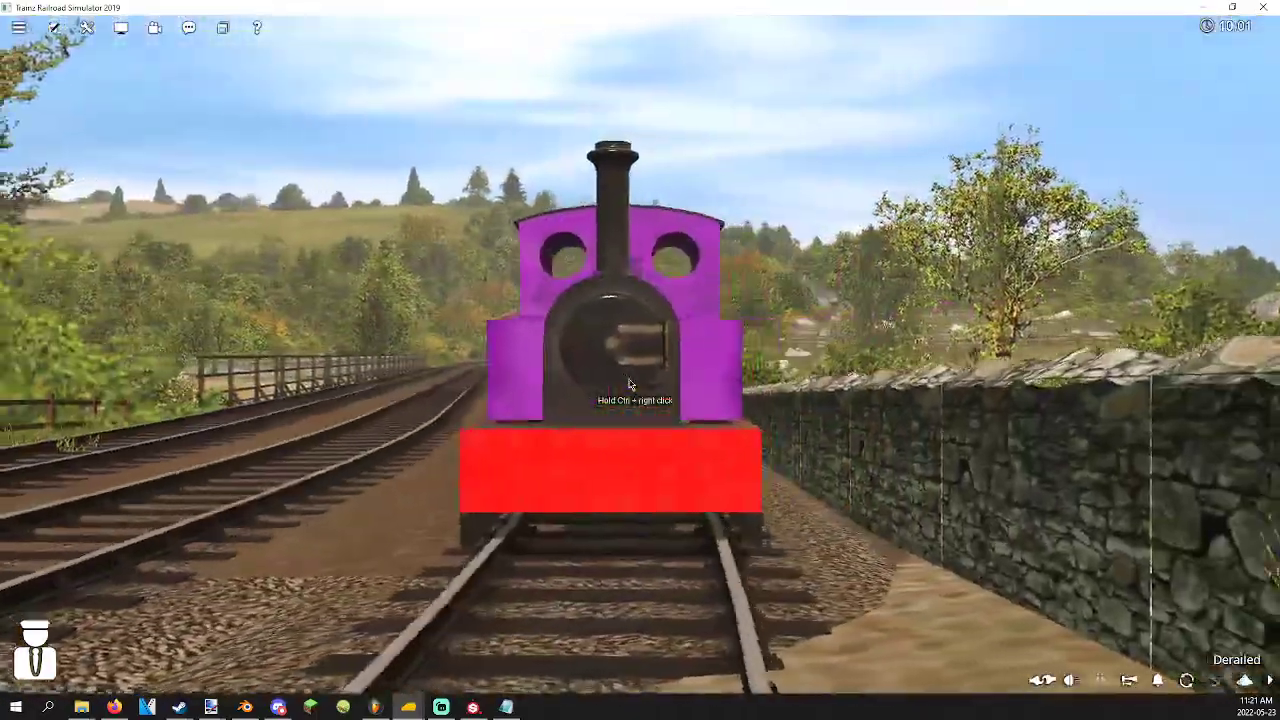
{"action": "key", "text": "Left"}
{"action": "key", "text": "Up"}
{"action": "key", "text": "Down"}
{"action": "key", "text": "Left"}
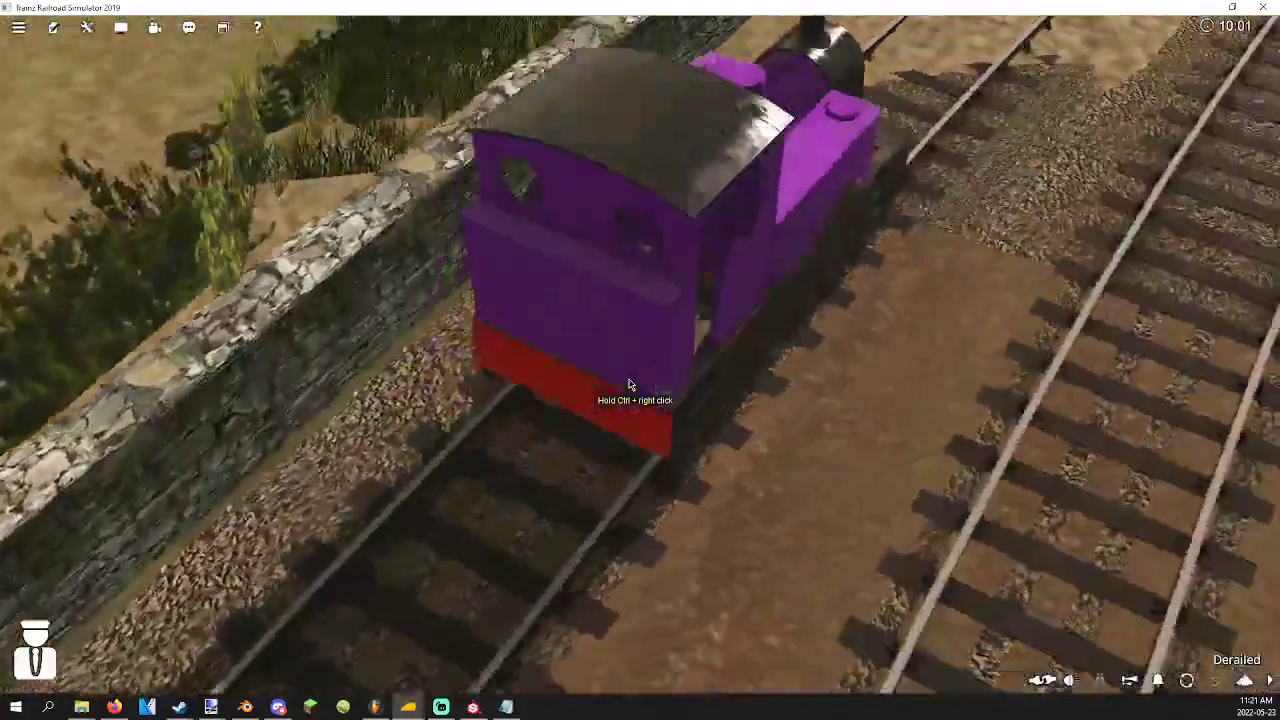
{"action": "key", "text": "Right"}
{"action": "key", "text": "Down"}
{"action": "key", "text": "Right"}
{"action": "key", "text": "Down"}
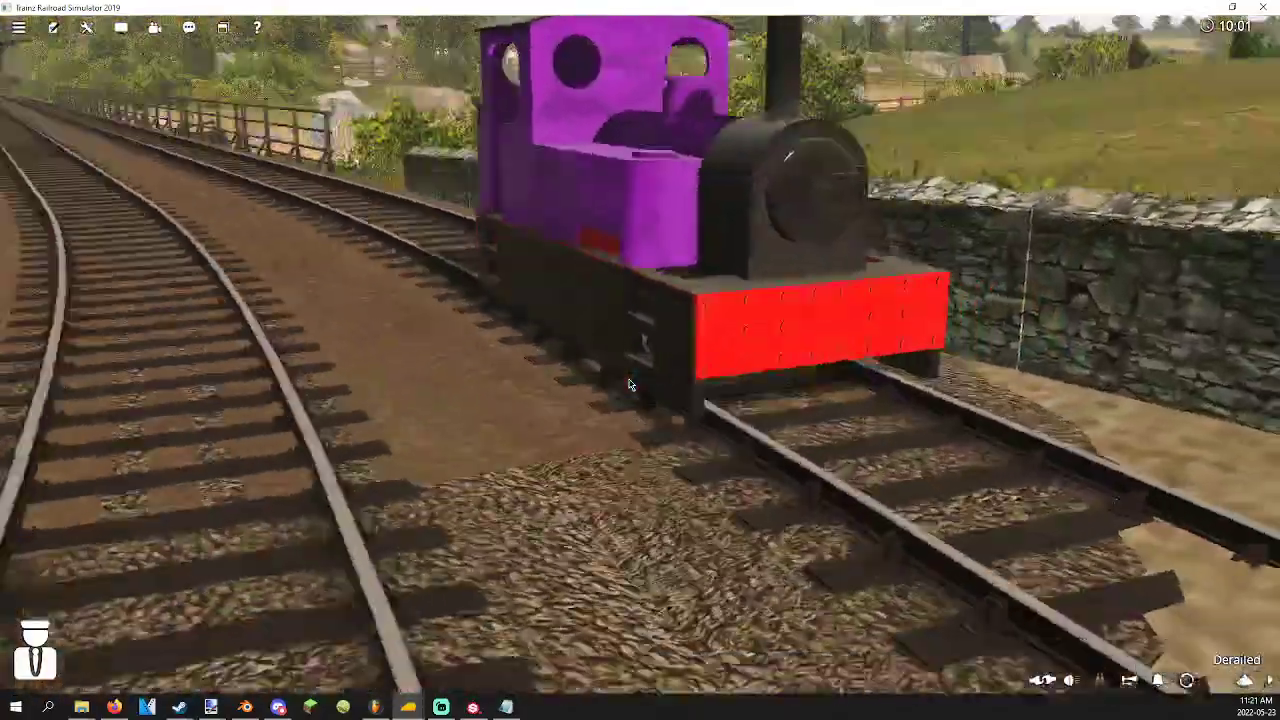
{"action": "scroll", "coordinate": [630, 384], "scroll_direction": "down", "scroll_amount": 5}
Add a second MSMW - Skylark on the middle track and select it for driving.
{"action": "left_click", "coordinate": [87, 27]}
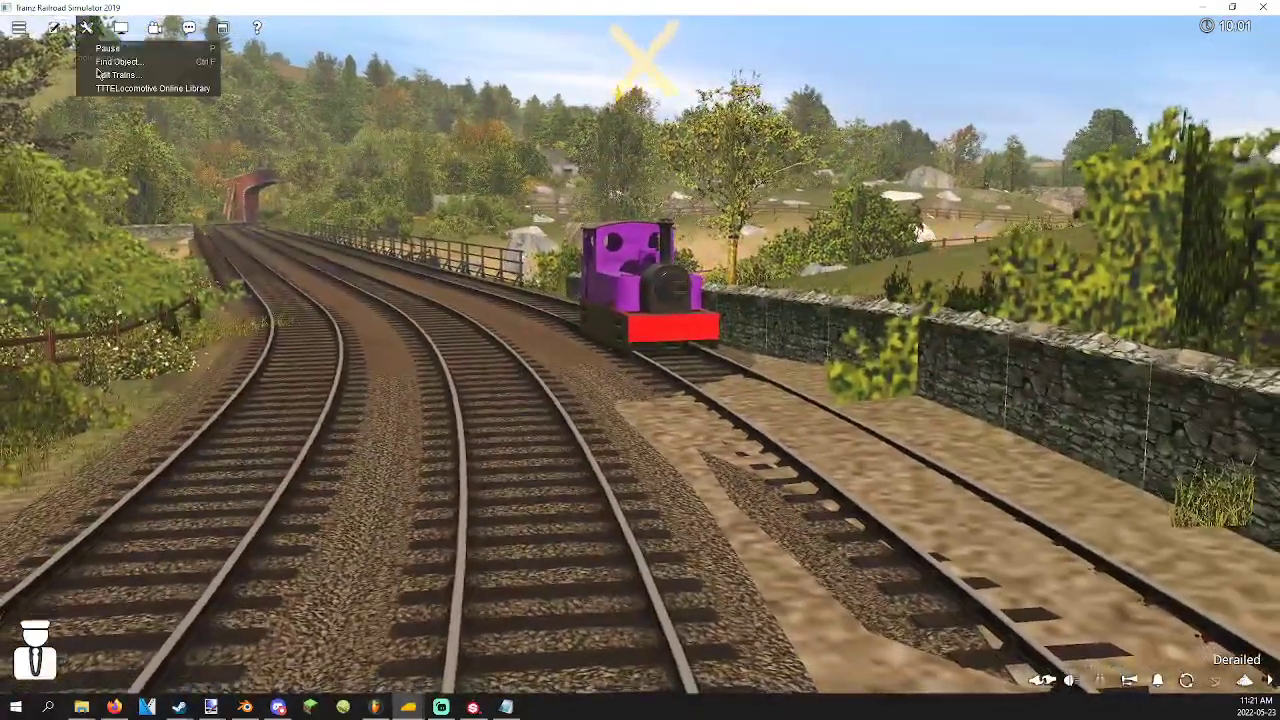
{"action": "left_click", "coordinate": [103, 54]}
{"action": "left_click", "coordinate": [531, 433]}
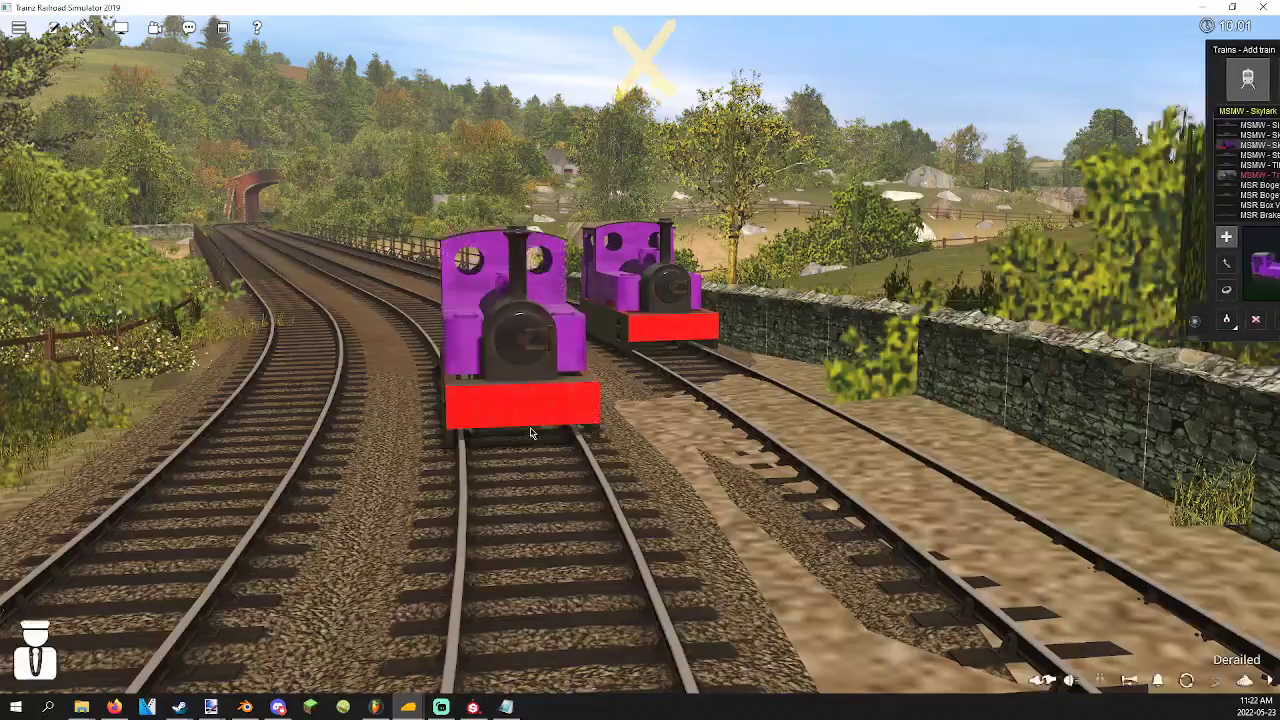
{"action": "double_click", "coordinate": [571, 362]}
{"action": "right_click_drag", "start_coordinate": [571, 362], "coordinate": [803, 352]}
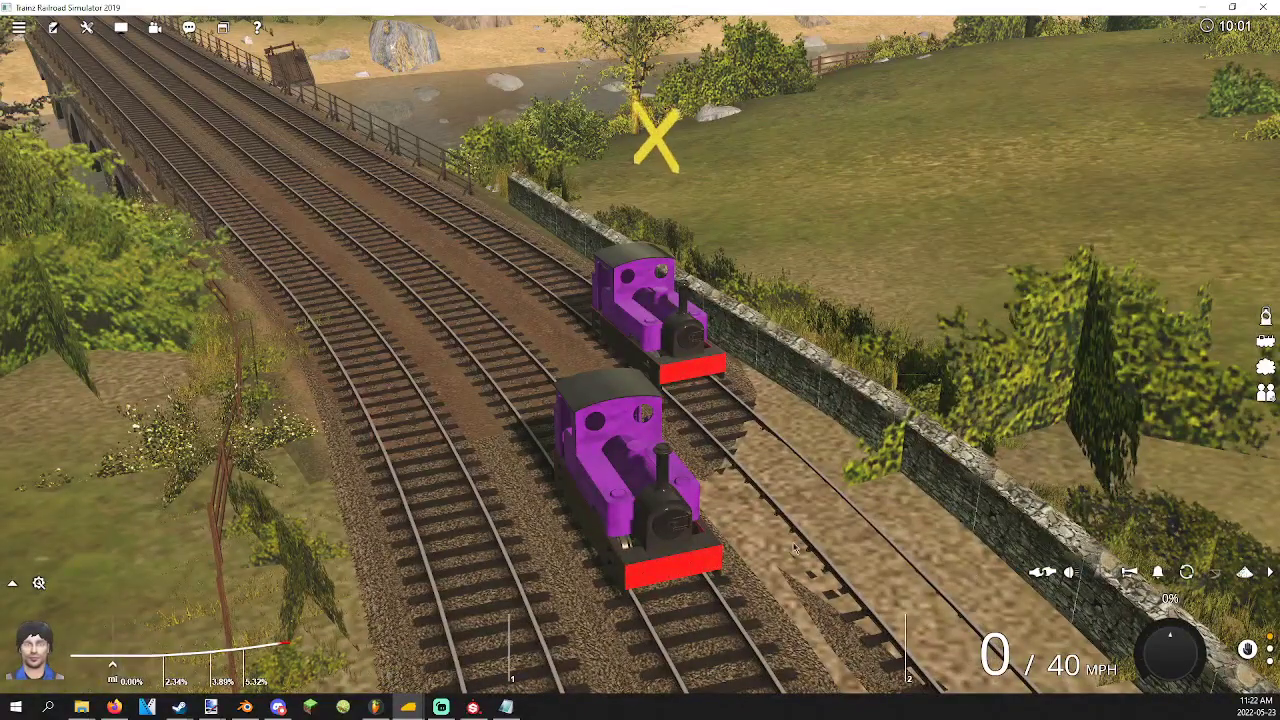
Look around the selected Skylark's cab camera view, including its wheels, and return to the roaming camera.
{"action": "key", "text": "1"}
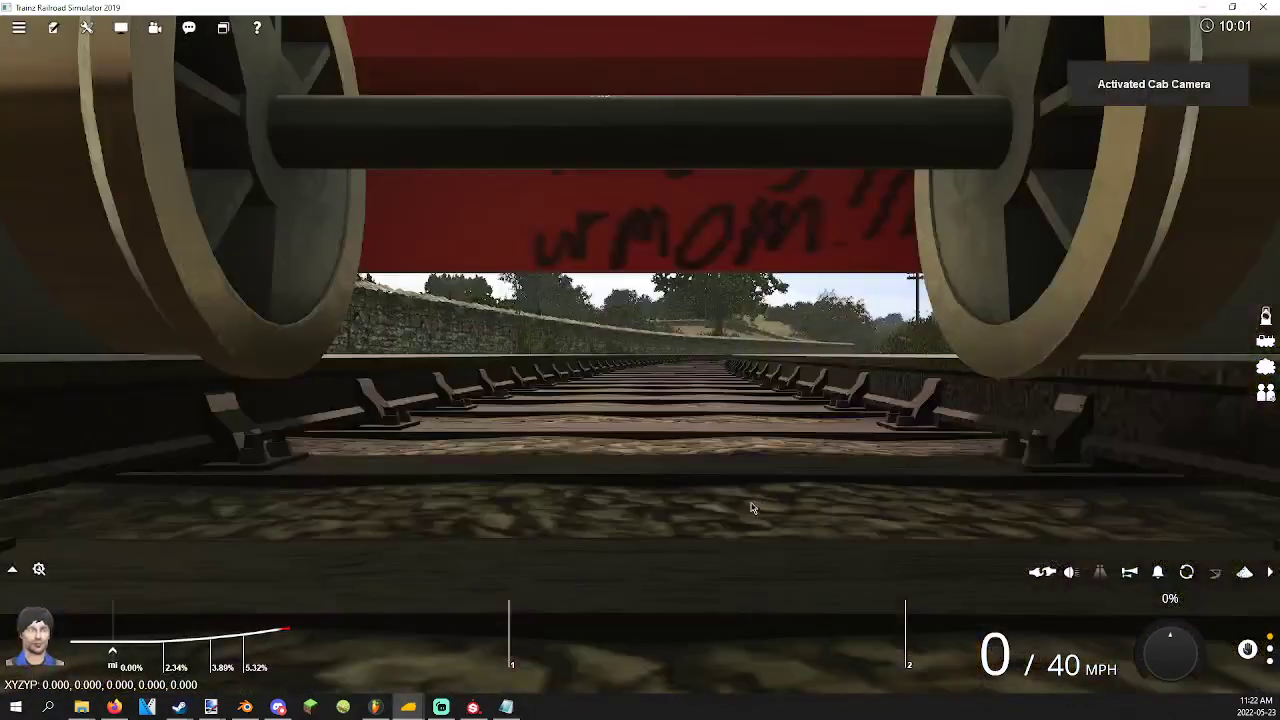
{"action": "right_click_drag", "start_coordinate": [754, 506], "coordinate": [385, 498]}
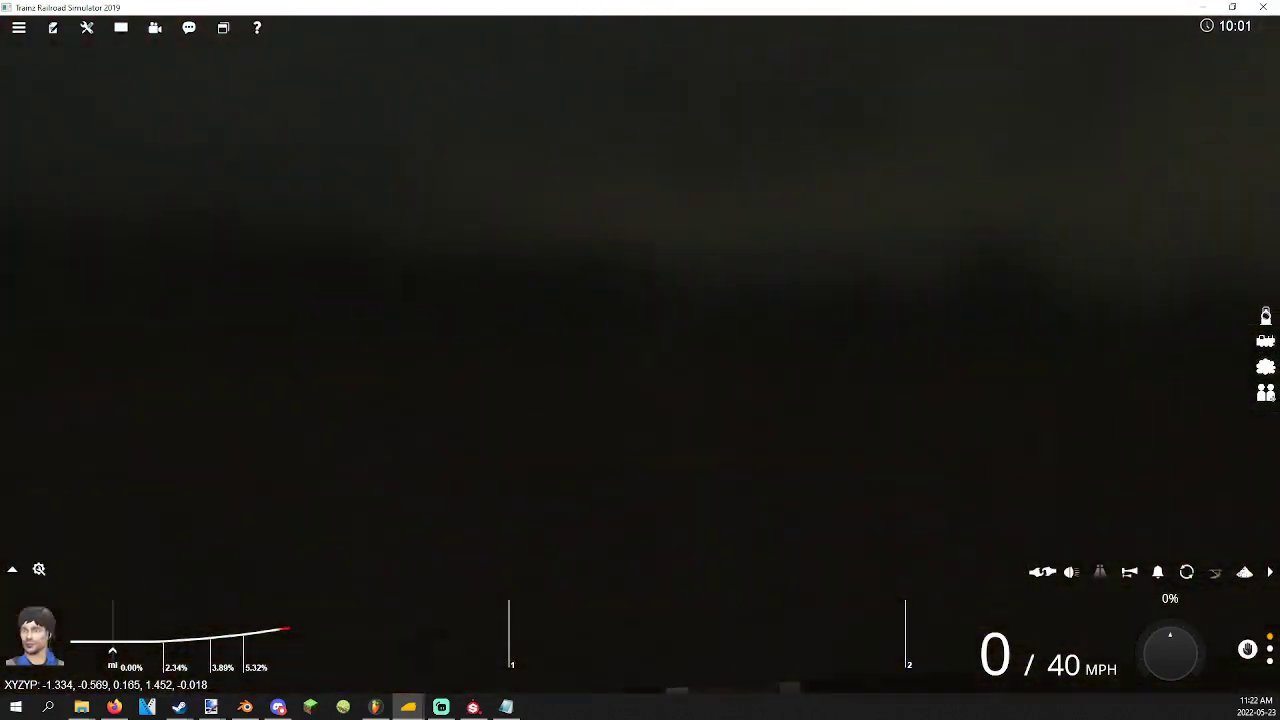
{"action": "key", "text": "Up"}
{"action": "key", "text": "Right"}
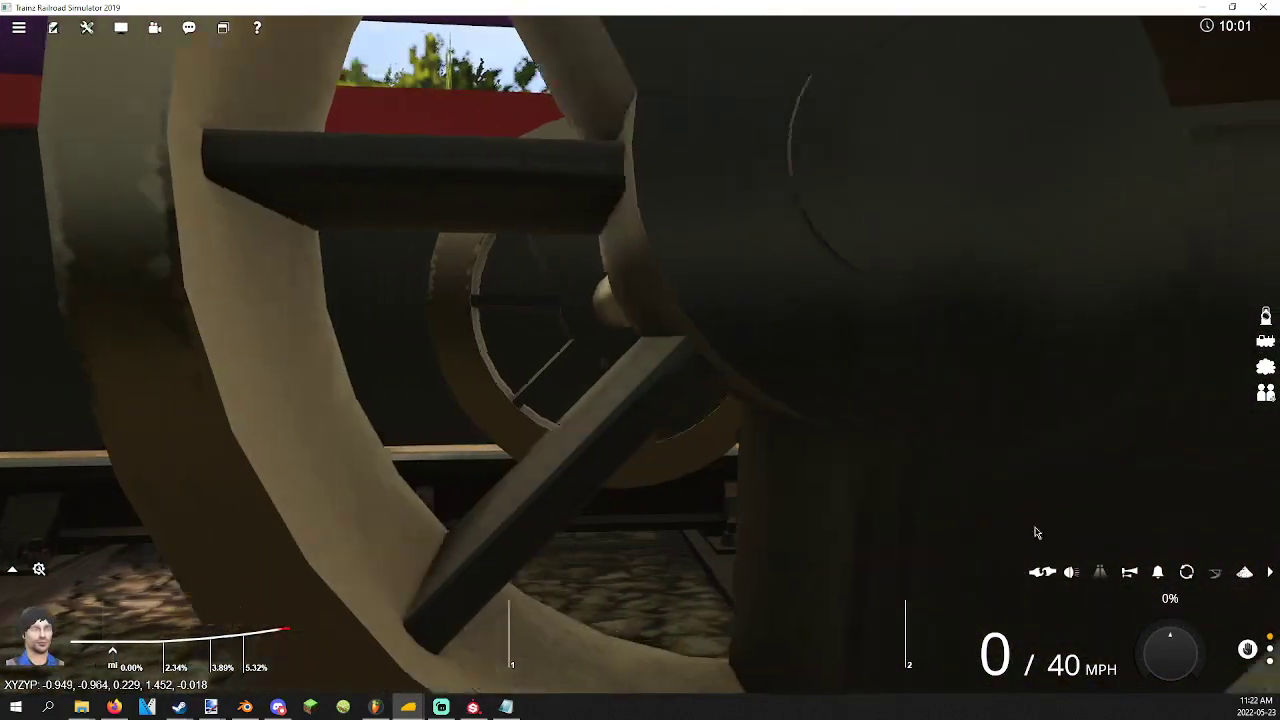
{"action": "key", "text": "4"}
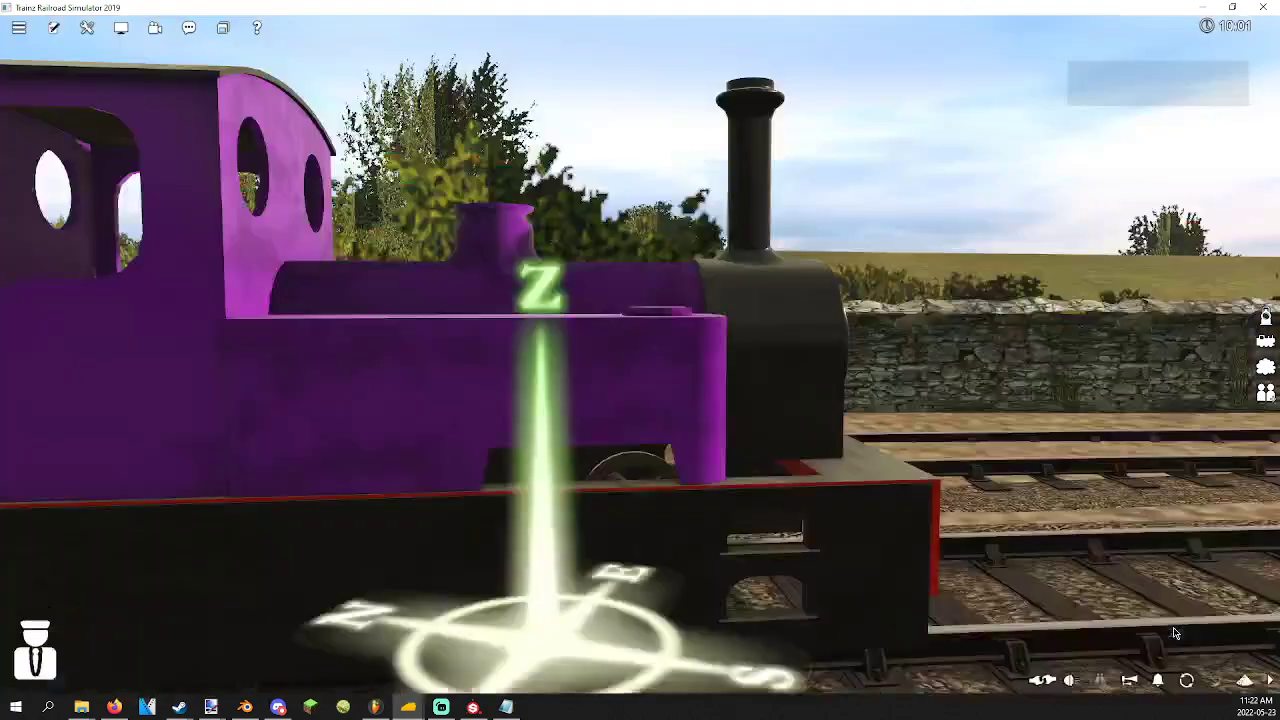
End the driving session without saving its changes and switch to the Content Manager list of today's assets.
{"action": "key", "text": "Escape"}
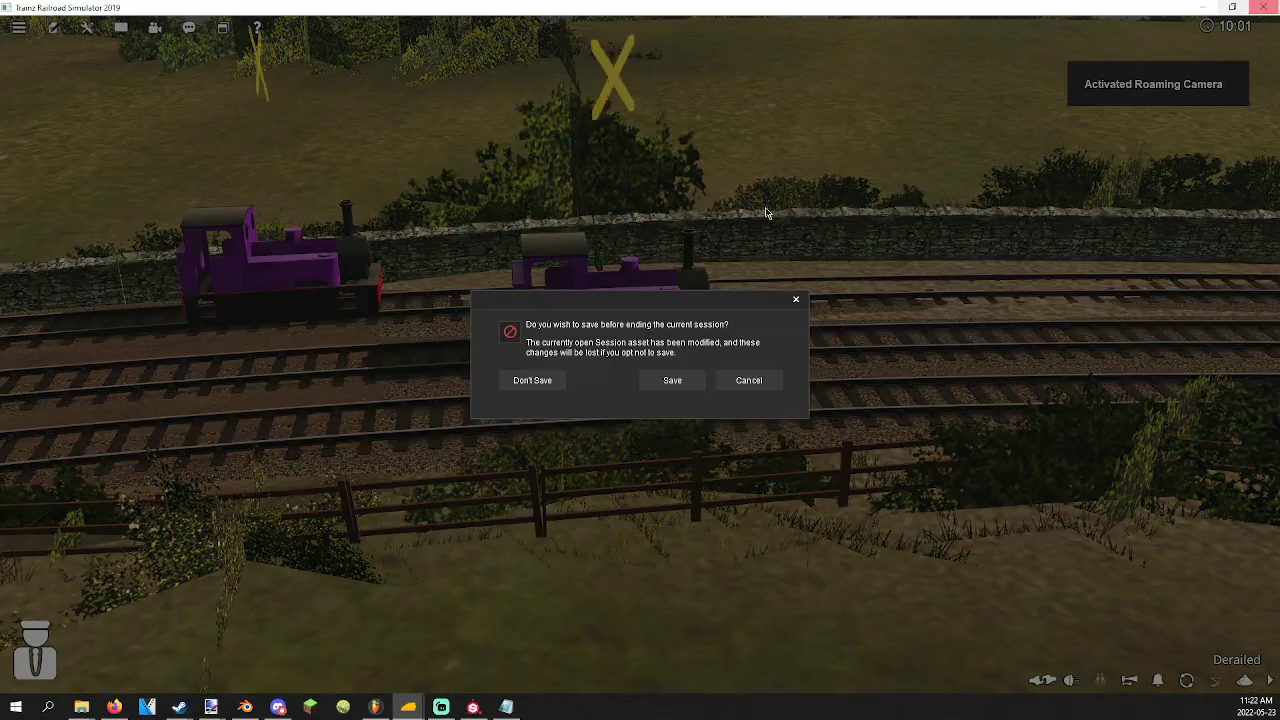
{"action": "left_click", "coordinate": [538, 380]}
{"action": "mouse_move", "coordinate": [408, 707]}
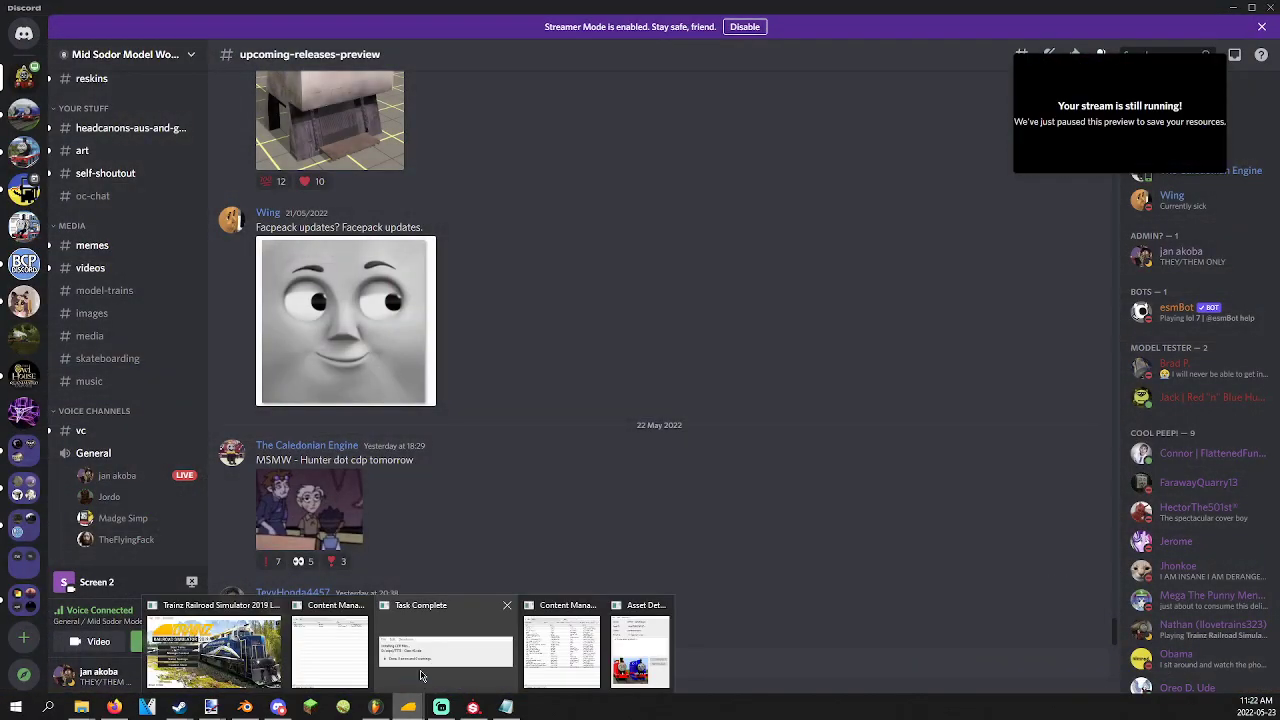
{"action": "left_click", "coordinate": [335, 645]}
View the errors and warnings for MSMW - Skylark Bogey and close the validation window.
{"action": "left_click", "coordinate": [618, 225]}
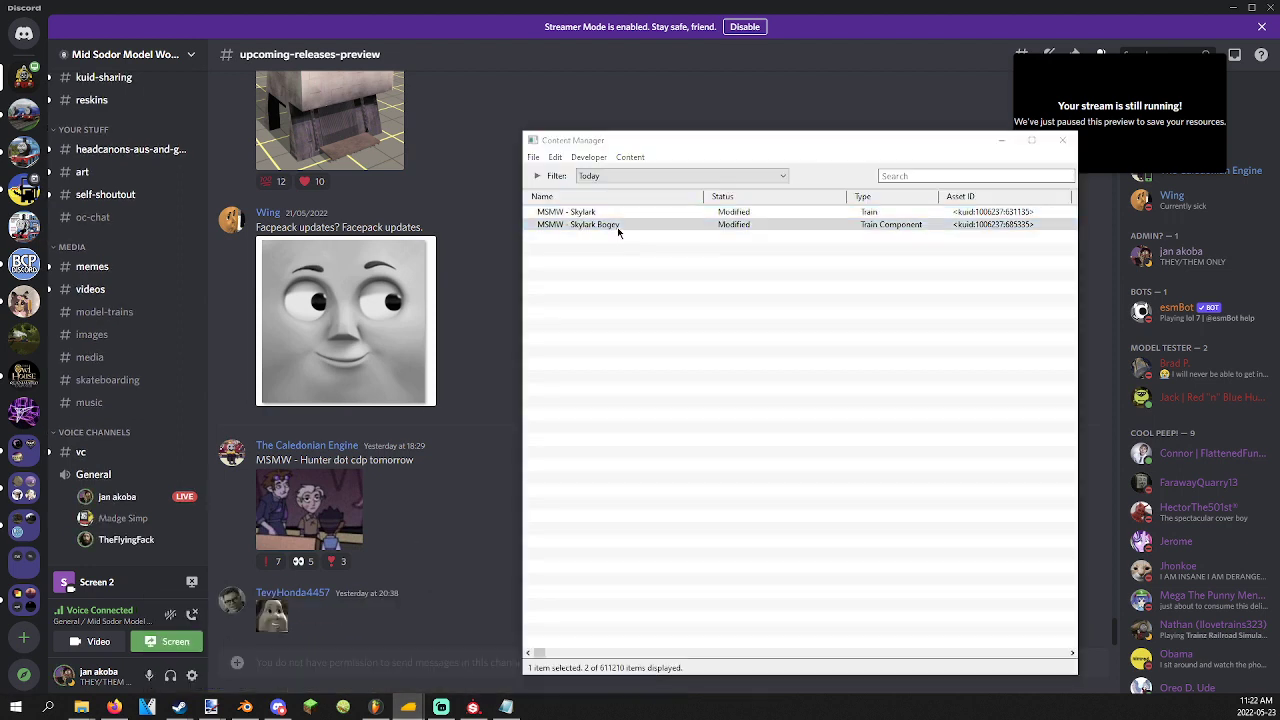
{"action": "left_click", "coordinate": [928, 226]}
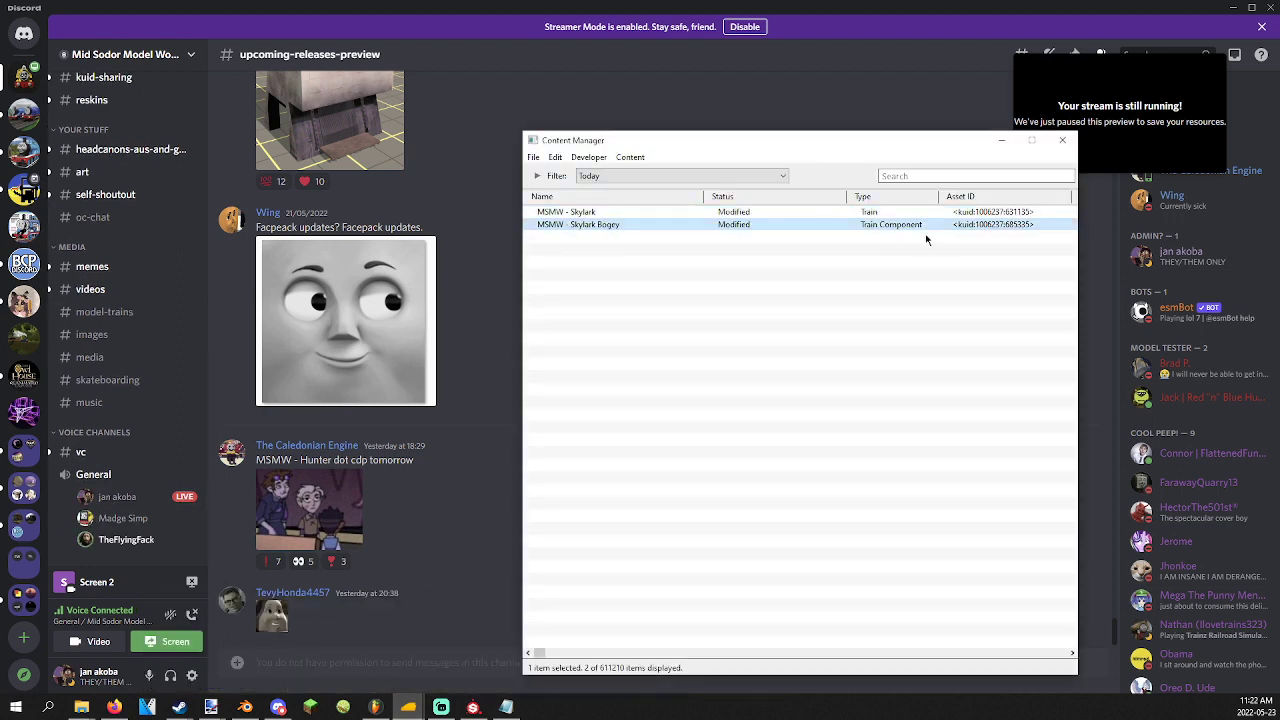
{"action": "right_click", "coordinate": [889, 226]}
{"action": "left_click", "coordinate": [915, 399]}
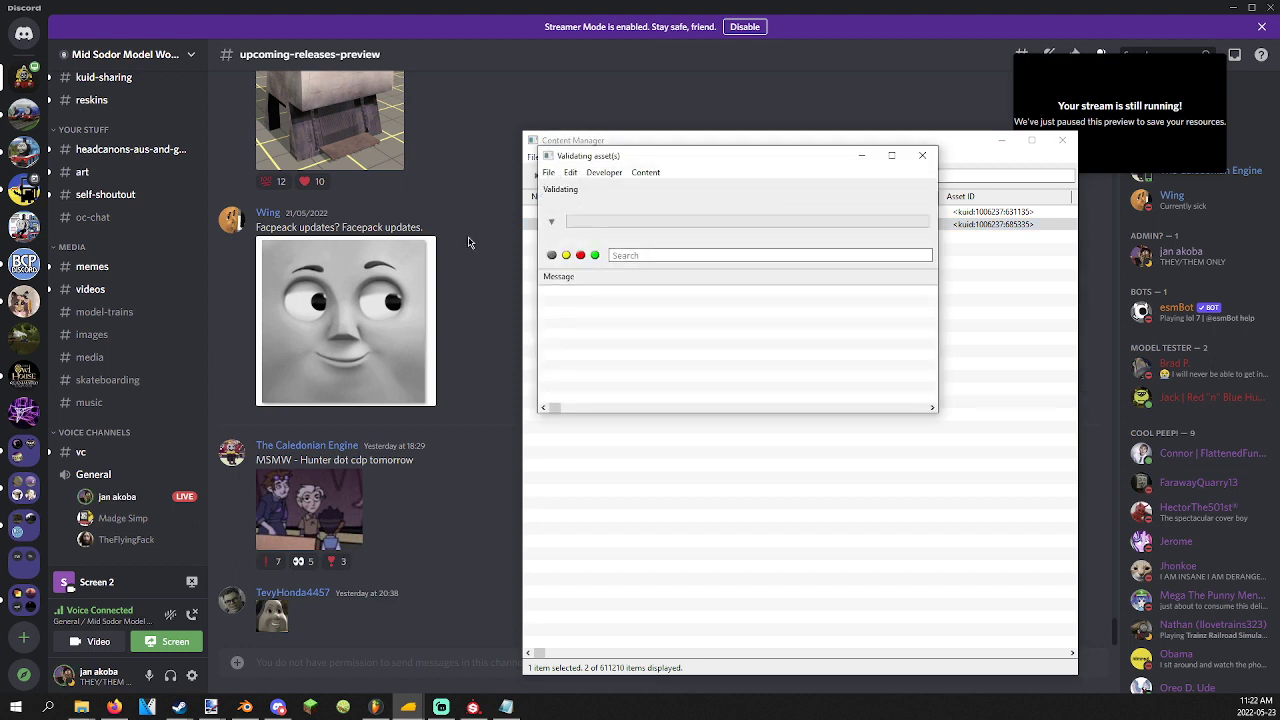
{"action": "left_click", "coordinate": [921, 157]}
View the errors and warnings for MSMW - Skylark, look through the validation messages and close the window.
{"action": "right_click", "coordinate": [868, 212]}
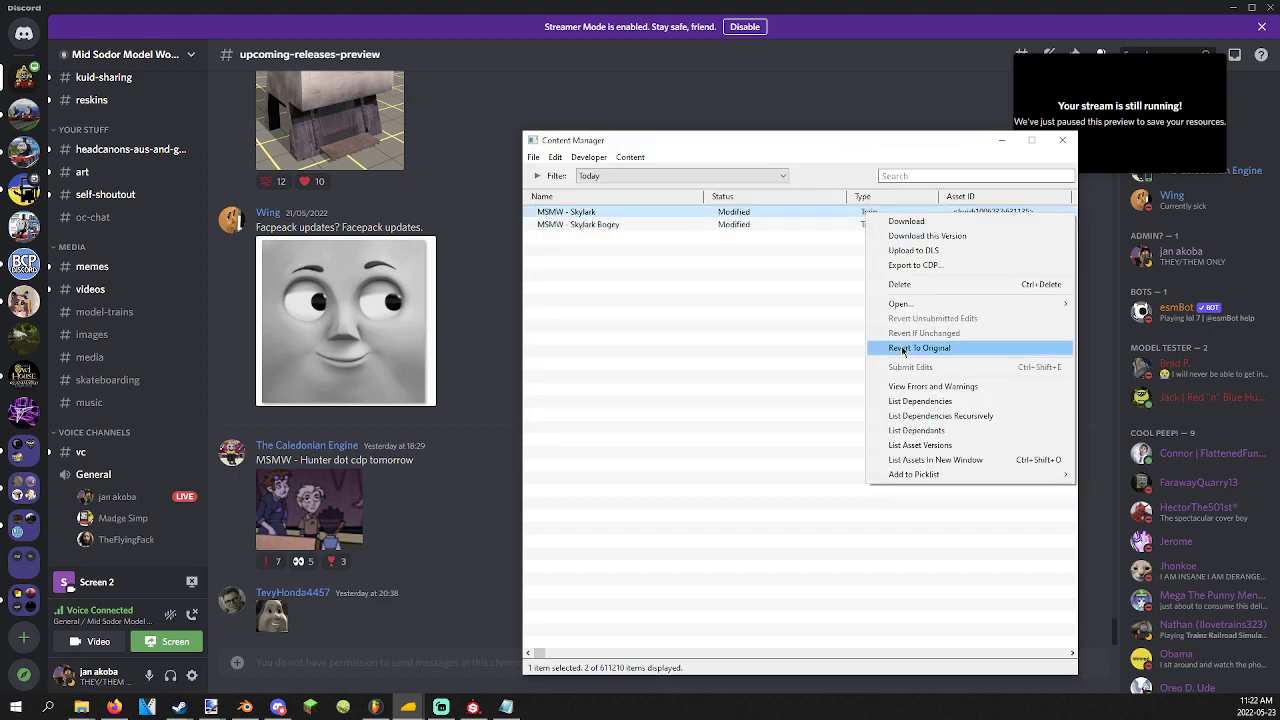
{"action": "left_click", "coordinate": [915, 389]}
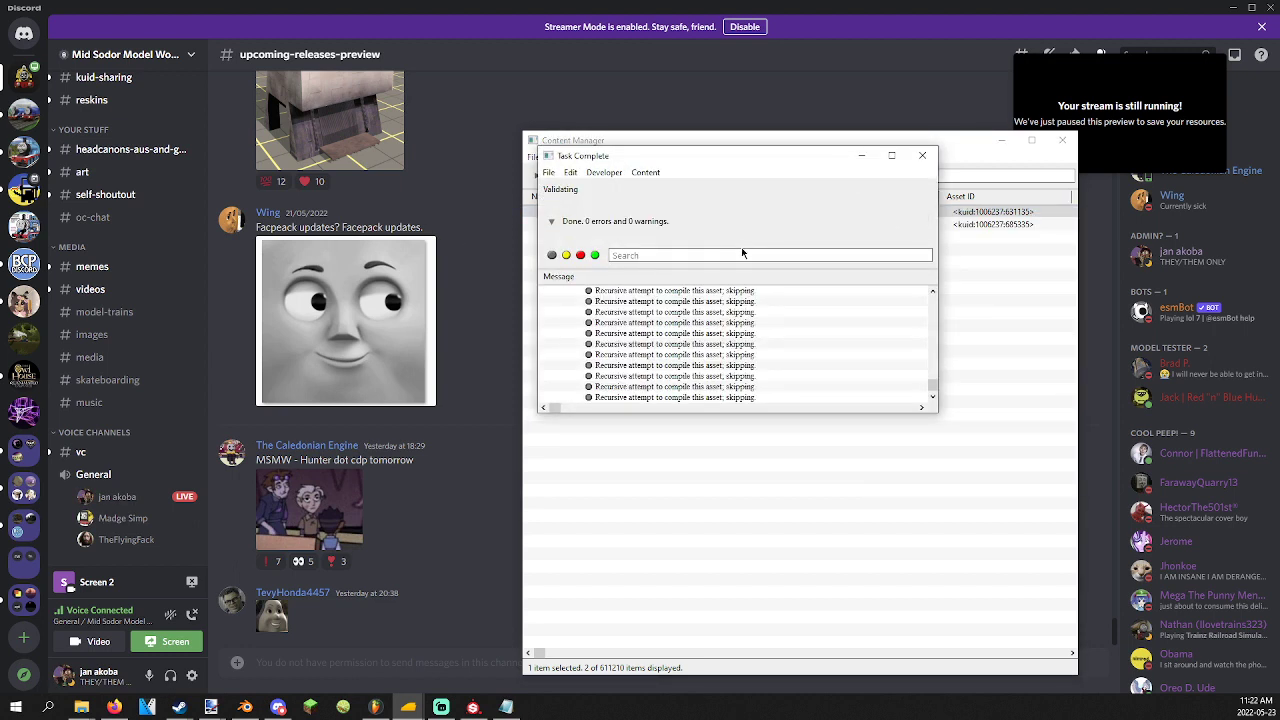
{"action": "scroll", "coordinate": [749, 371], "scroll_direction": "up", "scroll_amount": 5}
{"action": "scroll", "coordinate": [749, 371], "scroll_direction": "down", "scroll_amount": 5}
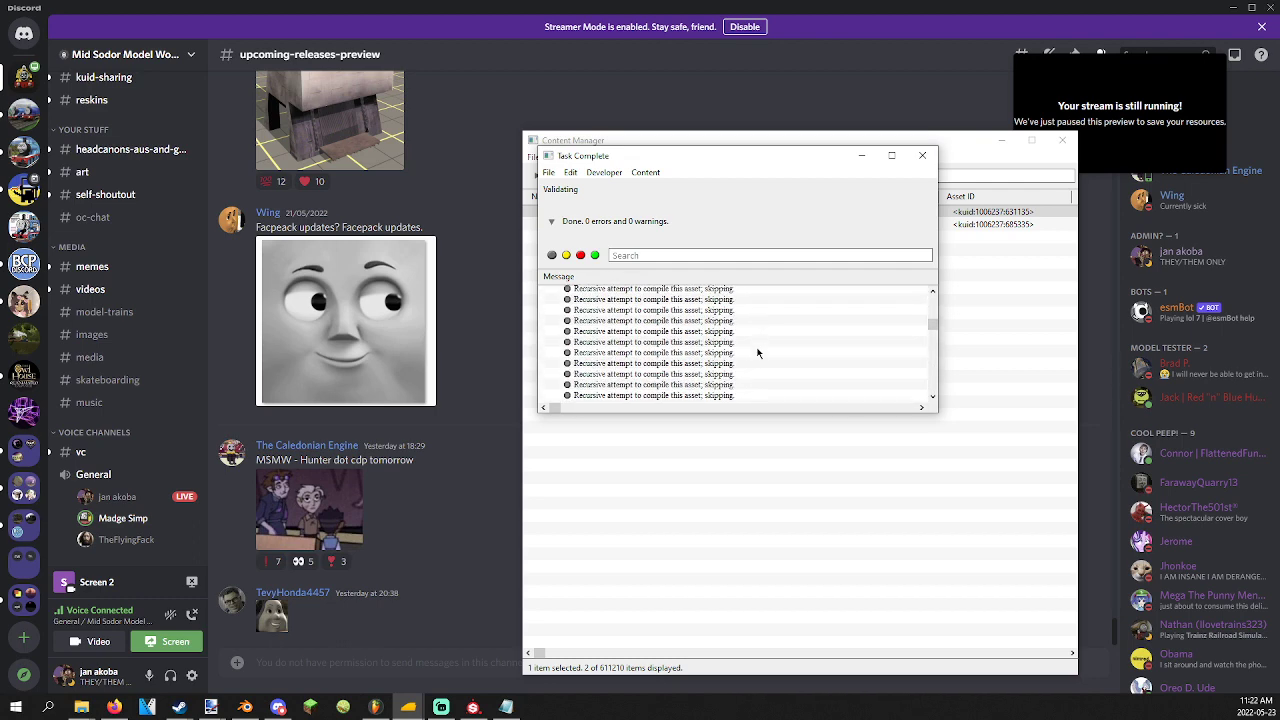
{"action": "left_click", "coordinate": [932, 150]}
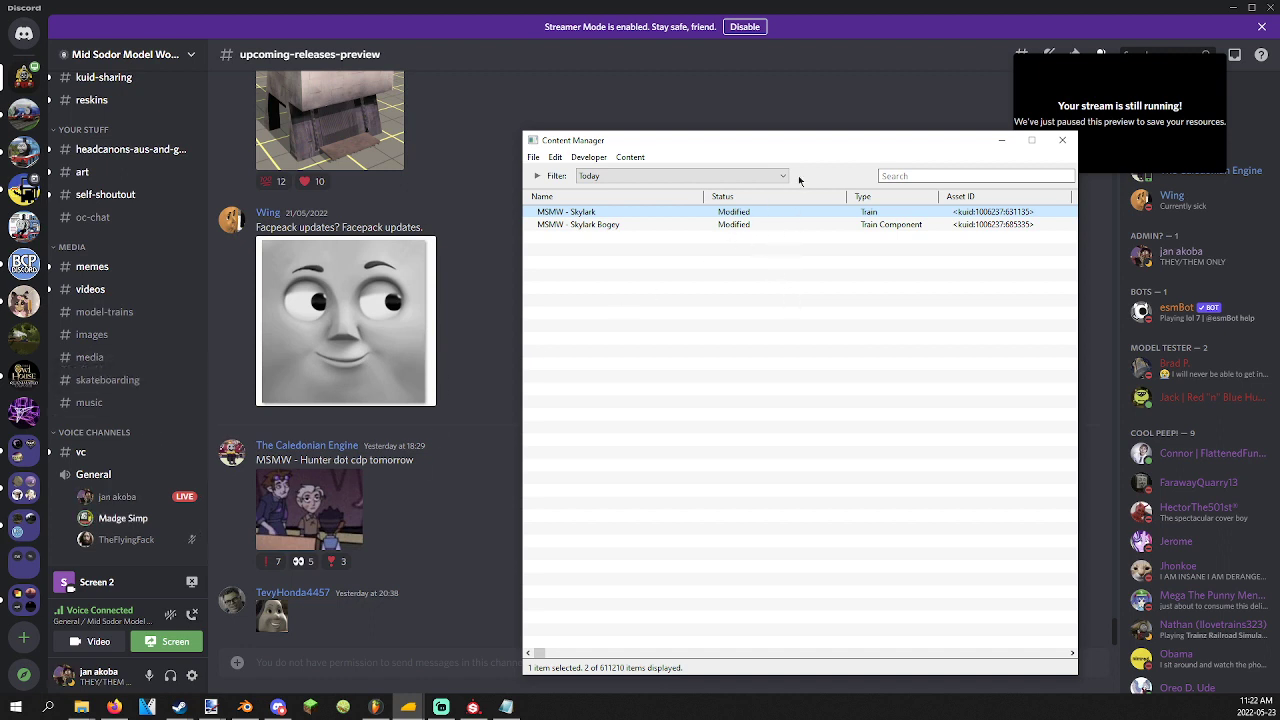
{"action": "left_click", "coordinate": [452, 710]}
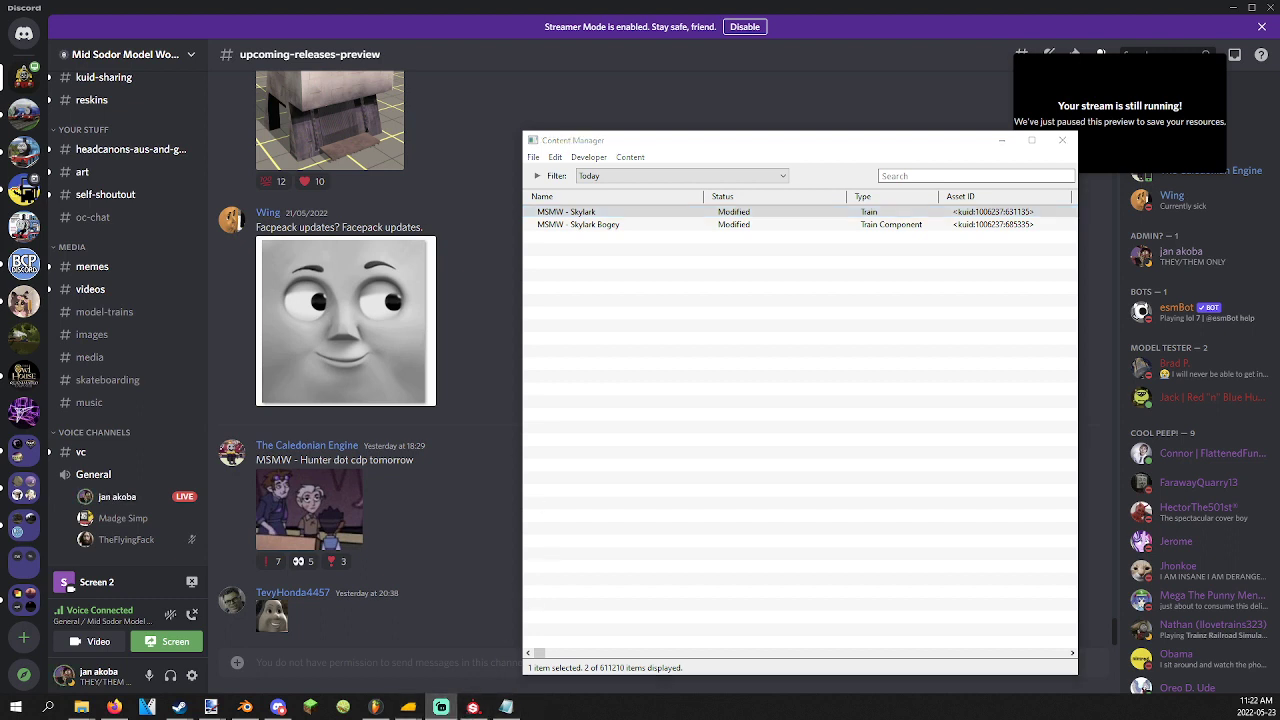